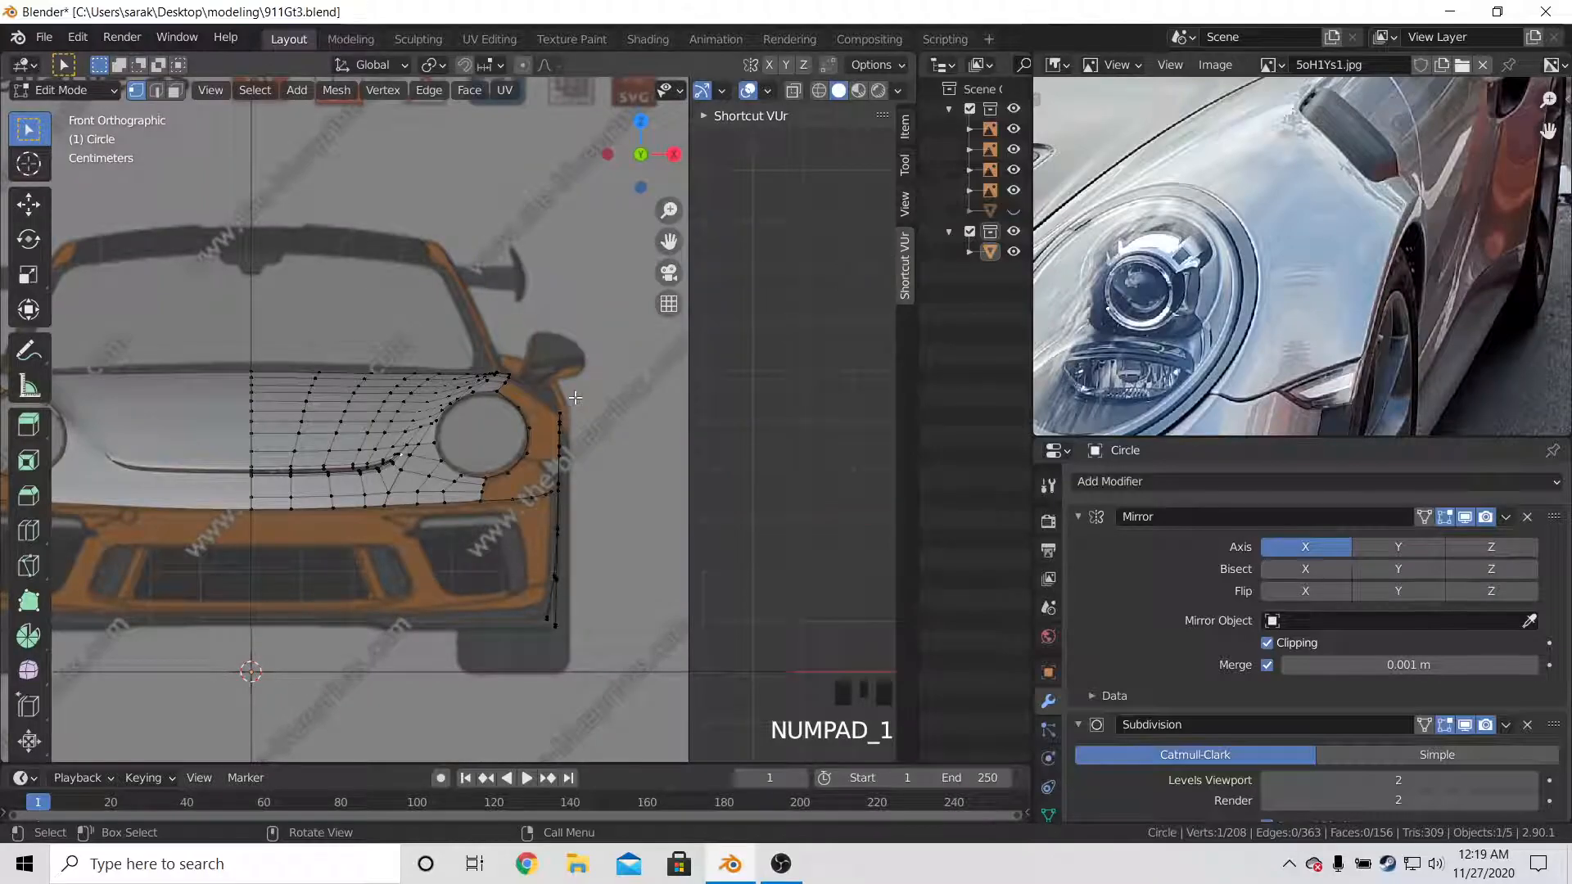
# Extrude the wheel arch's outer edge loop inward about 0.008 m along X in the front view
pyautogui.scroll(5, 506, 404)
pyautogui.keyDown('shift'); pyautogui.moveTo(524, 401); pyautogui.dragTo(528, 516, button='middle'); pyautogui.keyUp('shift')
pyautogui.keyDown('alt'); pyautogui.click(528, 515); pyautogui.keyUp('alt')
pyautogui.scroll(-3, 528, 515)
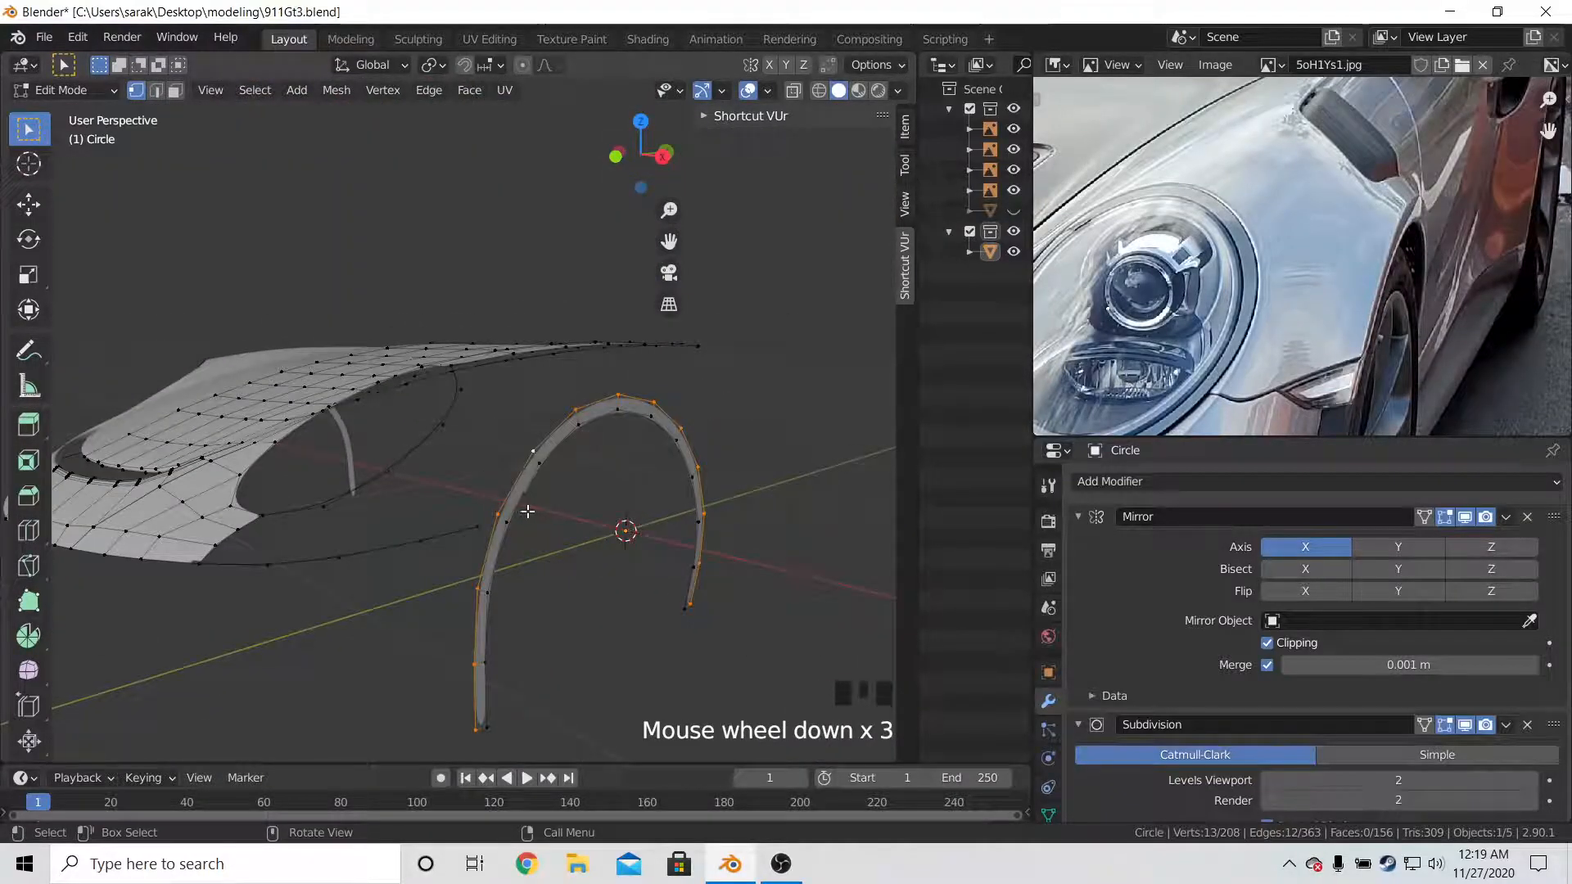
pyautogui.scroll(-1, 1048, 360)
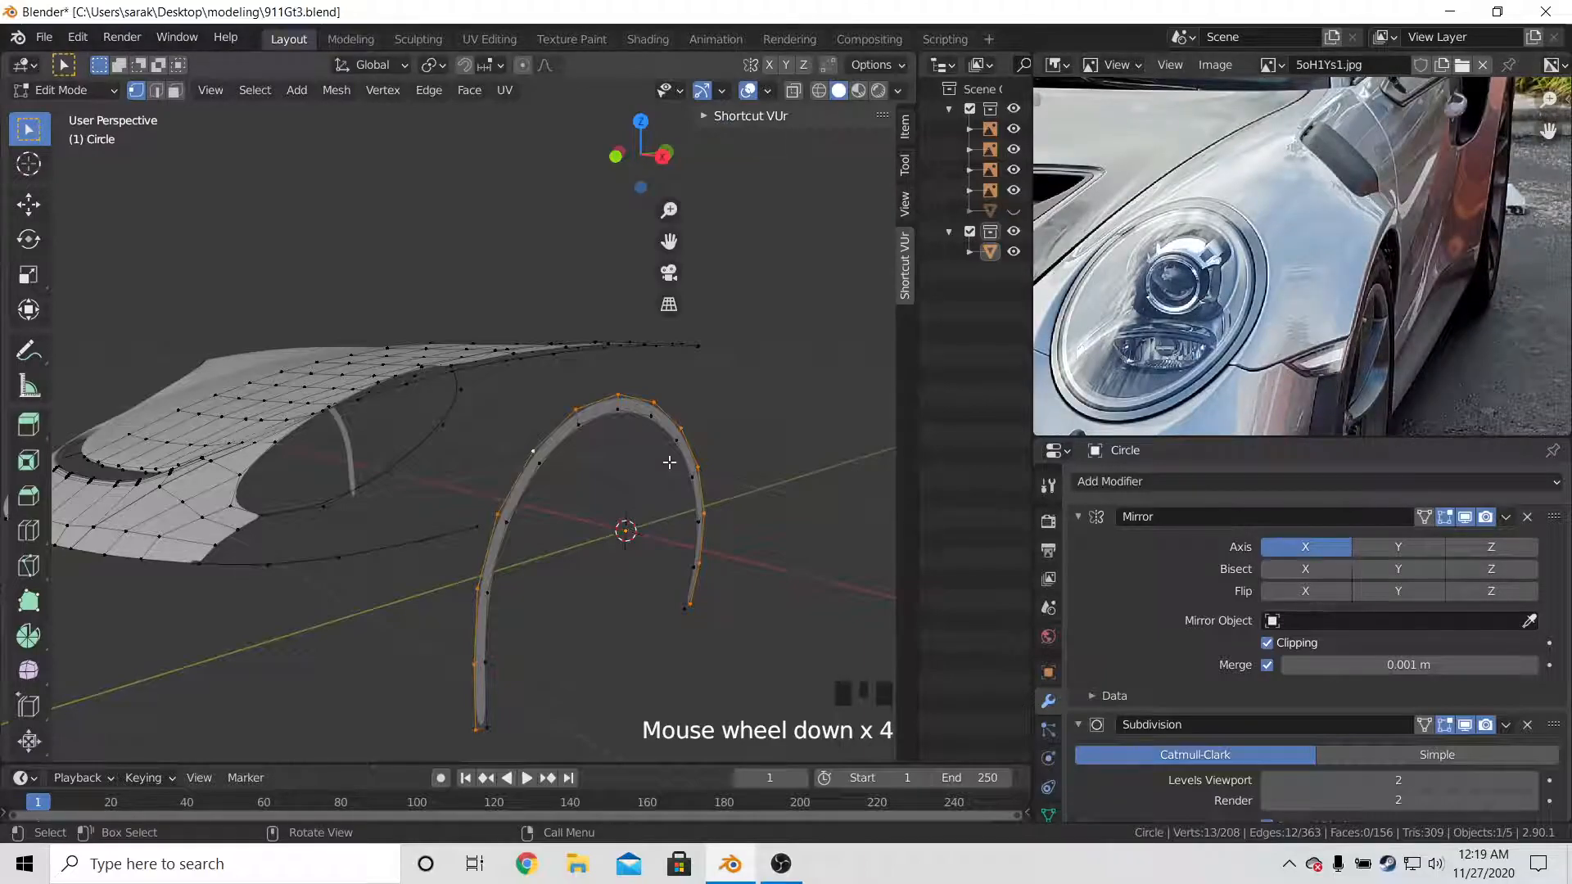
pyautogui.press('KP_1')
pyautogui.scroll(4, 606, 456)
pyautogui.press('e')
pyautogui.press('x')
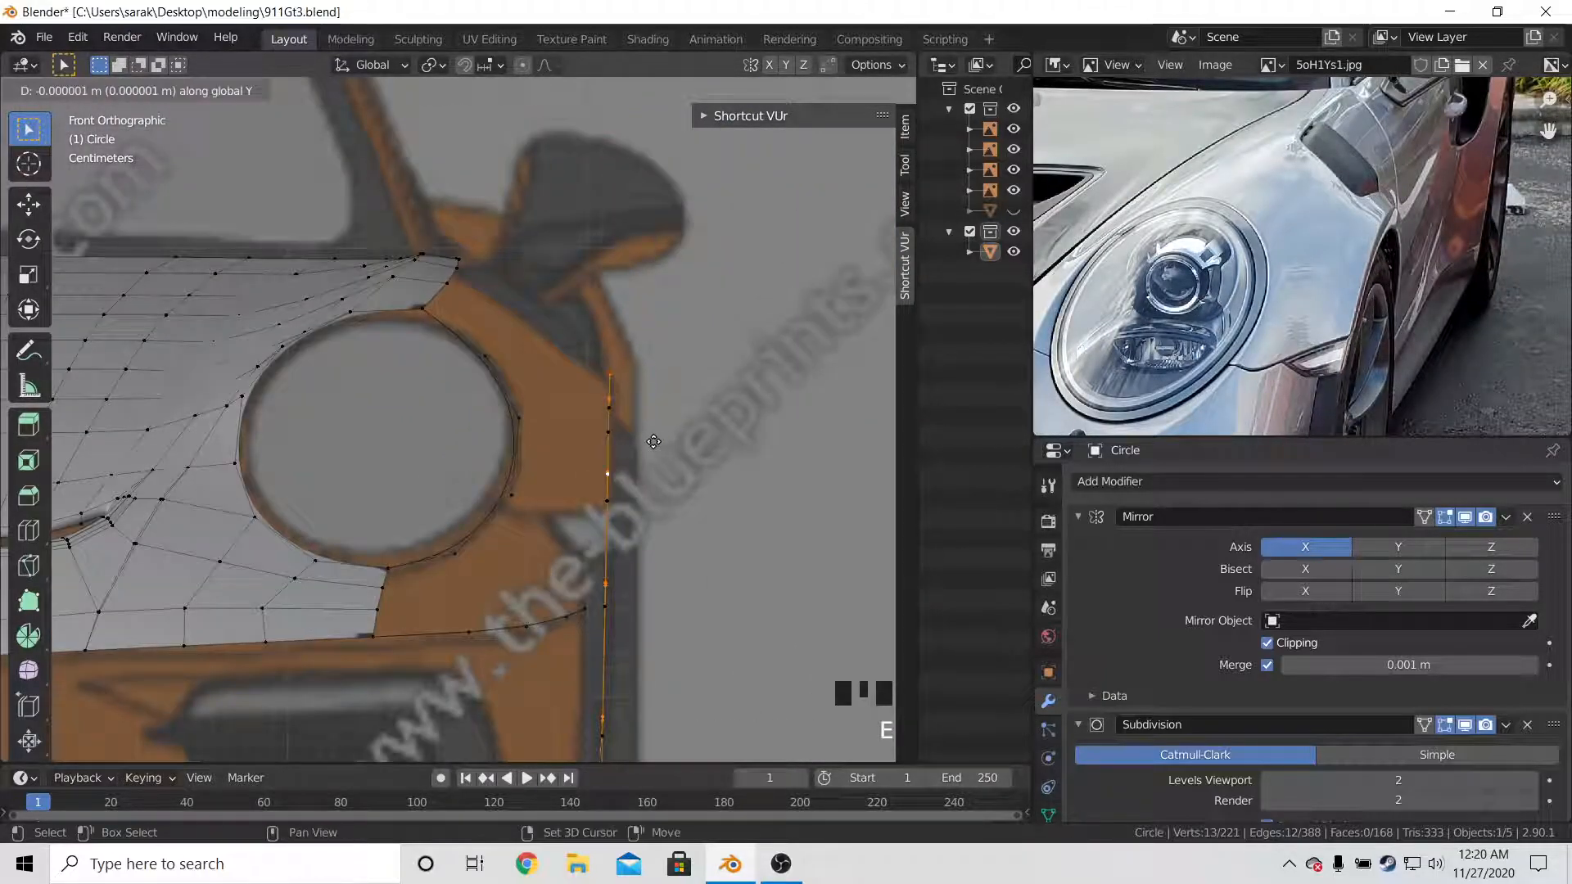
pyautogui.click(607, 440)
pyautogui.keyDown('shift'); pyautogui.moveTo(606, 440); pyautogui.dragTo(590, 169, button='middle'); pyautogui.keyUp('shift')
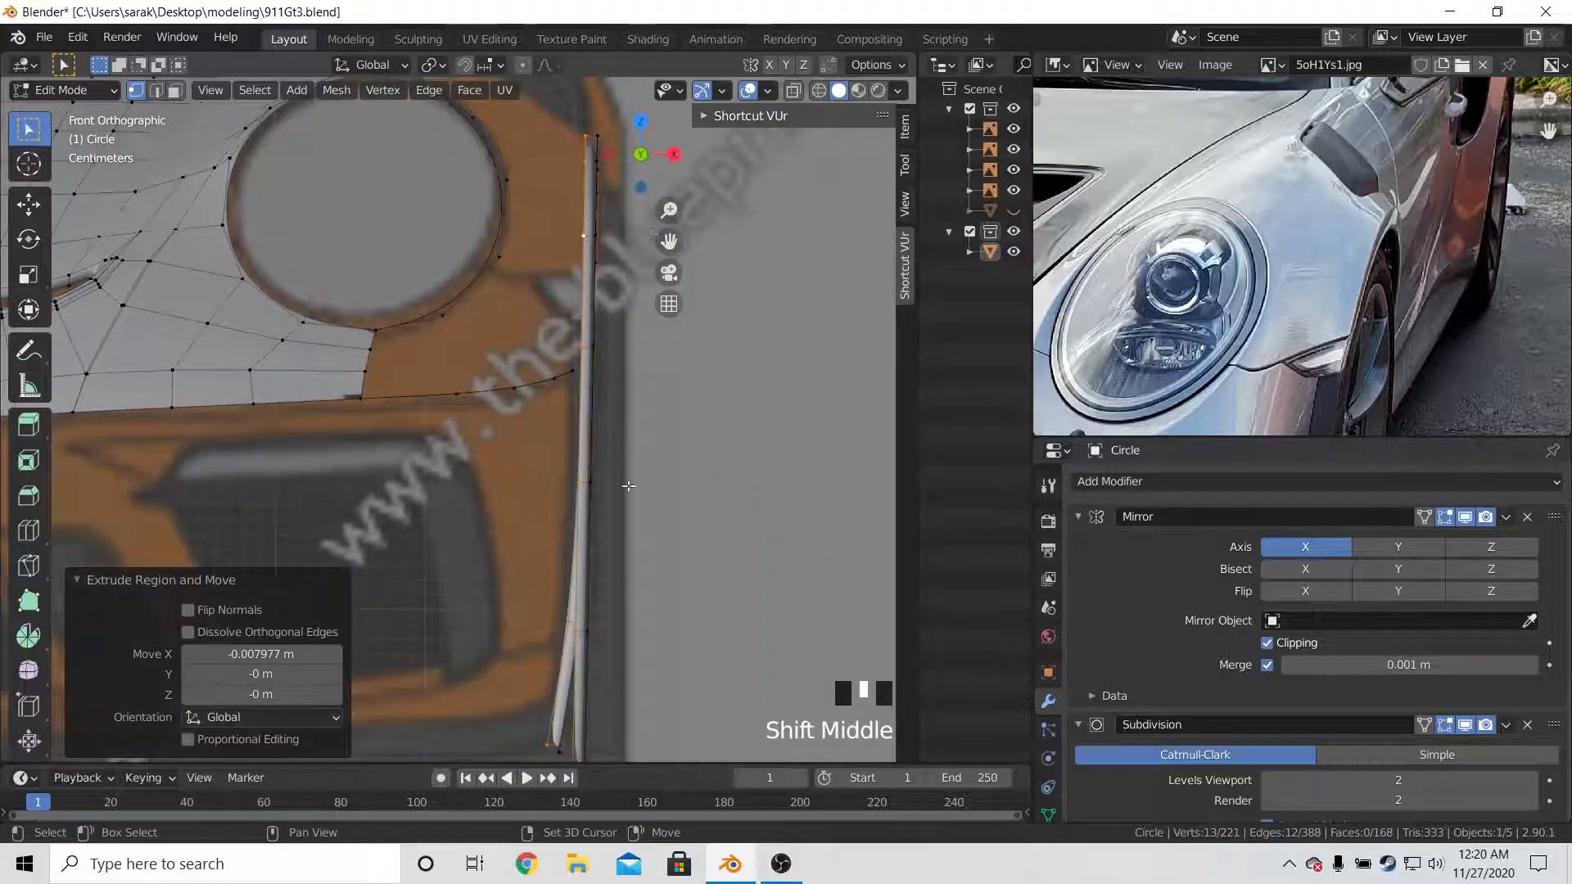
pyautogui.keyDown('shift'); pyautogui.moveTo(632, 492); pyautogui.dragTo(631, 442, button='middle'); pyautogui.keyUp('shift')
pyautogui.press('s')
pyautogui.rightClick(639, 448)
# Set the pivot point to Active Element and scale the extruded arch edge by 1.011 along Z from its lower end vertex
pyautogui.keyDown('shift'); pyautogui.click(563, 683); pyautogui.keyUp('shift')
pyautogui.keyDown('shift'); pyautogui.click(570, 696); pyautogui.keyUp('shift')
pyautogui.keyDown('shift'); pyautogui.click(585, 698); pyautogui.keyUp('shift')
pyautogui.keyDown('shift'); pyautogui.moveTo(646, 595); pyautogui.dragTo(615, 660, button='middle'); pyautogui.keyUp('shift')
pyautogui.click(429, 65)
pyautogui.click(475, 175)
pyautogui.scroll(-2, 612, 448)
pyautogui.press('s')
pyautogui.press('z')
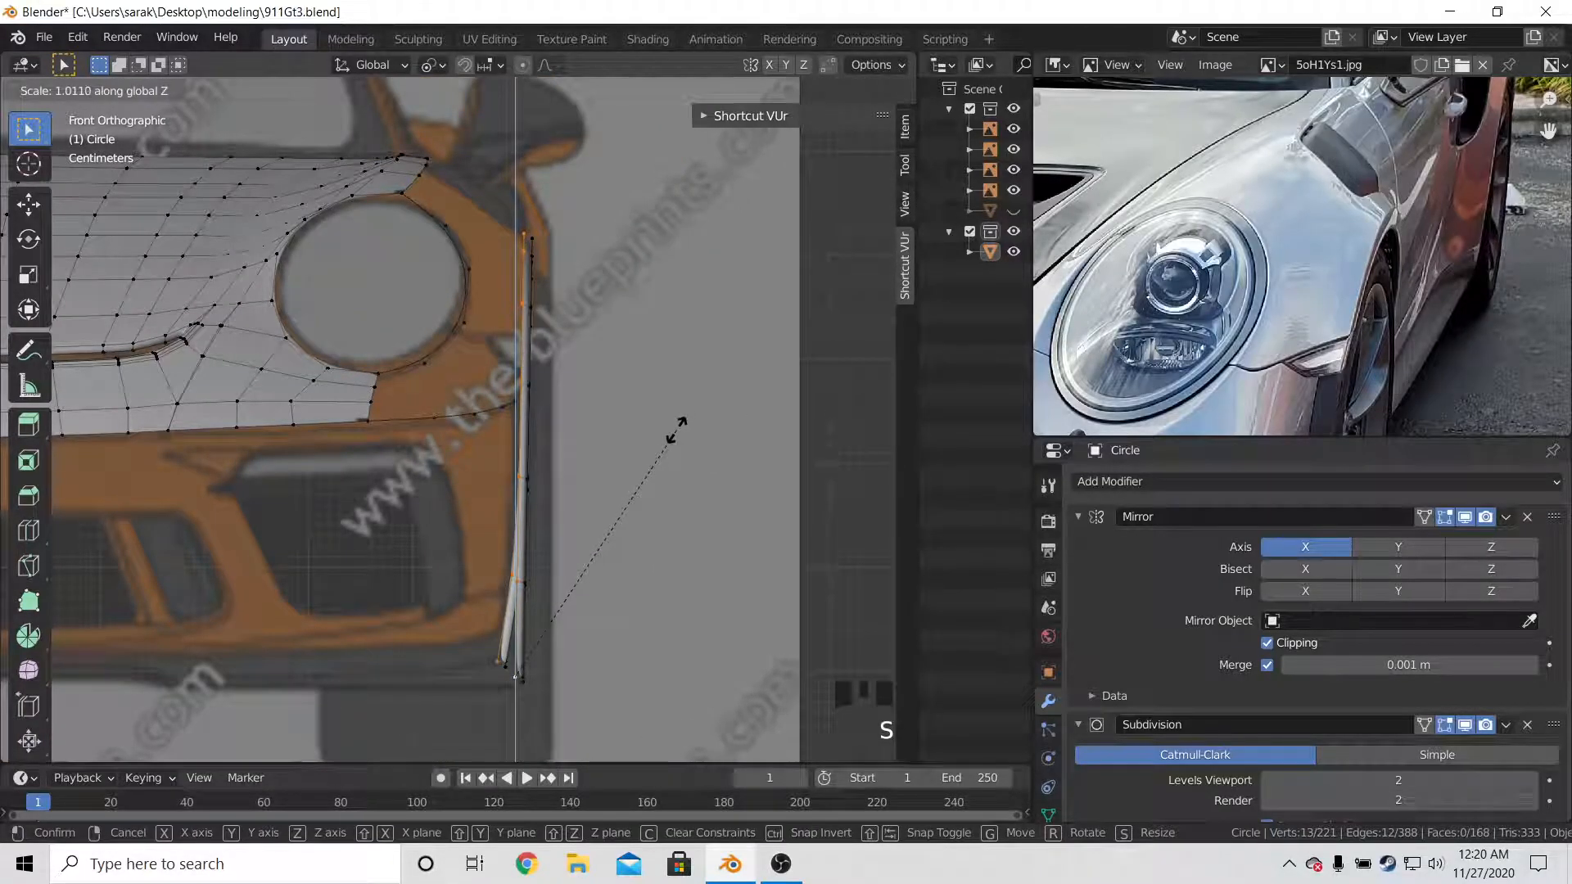
pyautogui.click(676, 429)
# Move the extruded arch edge about -0.0025 m along X
pyautogui.press('g')
pyautogui.press('x')
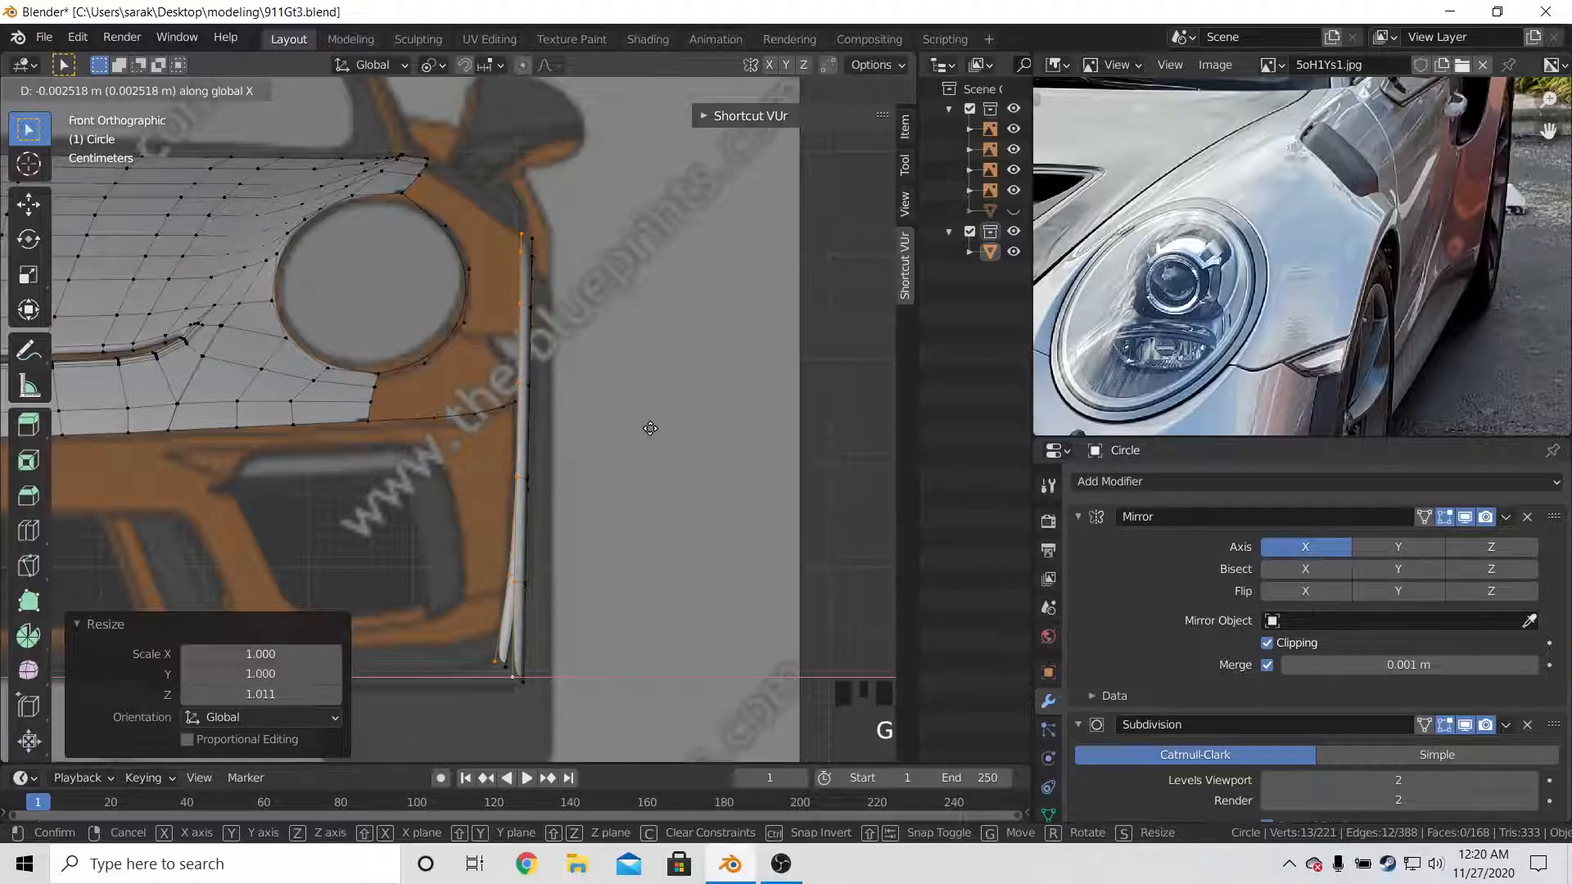
pyautogui.click(650, 429)
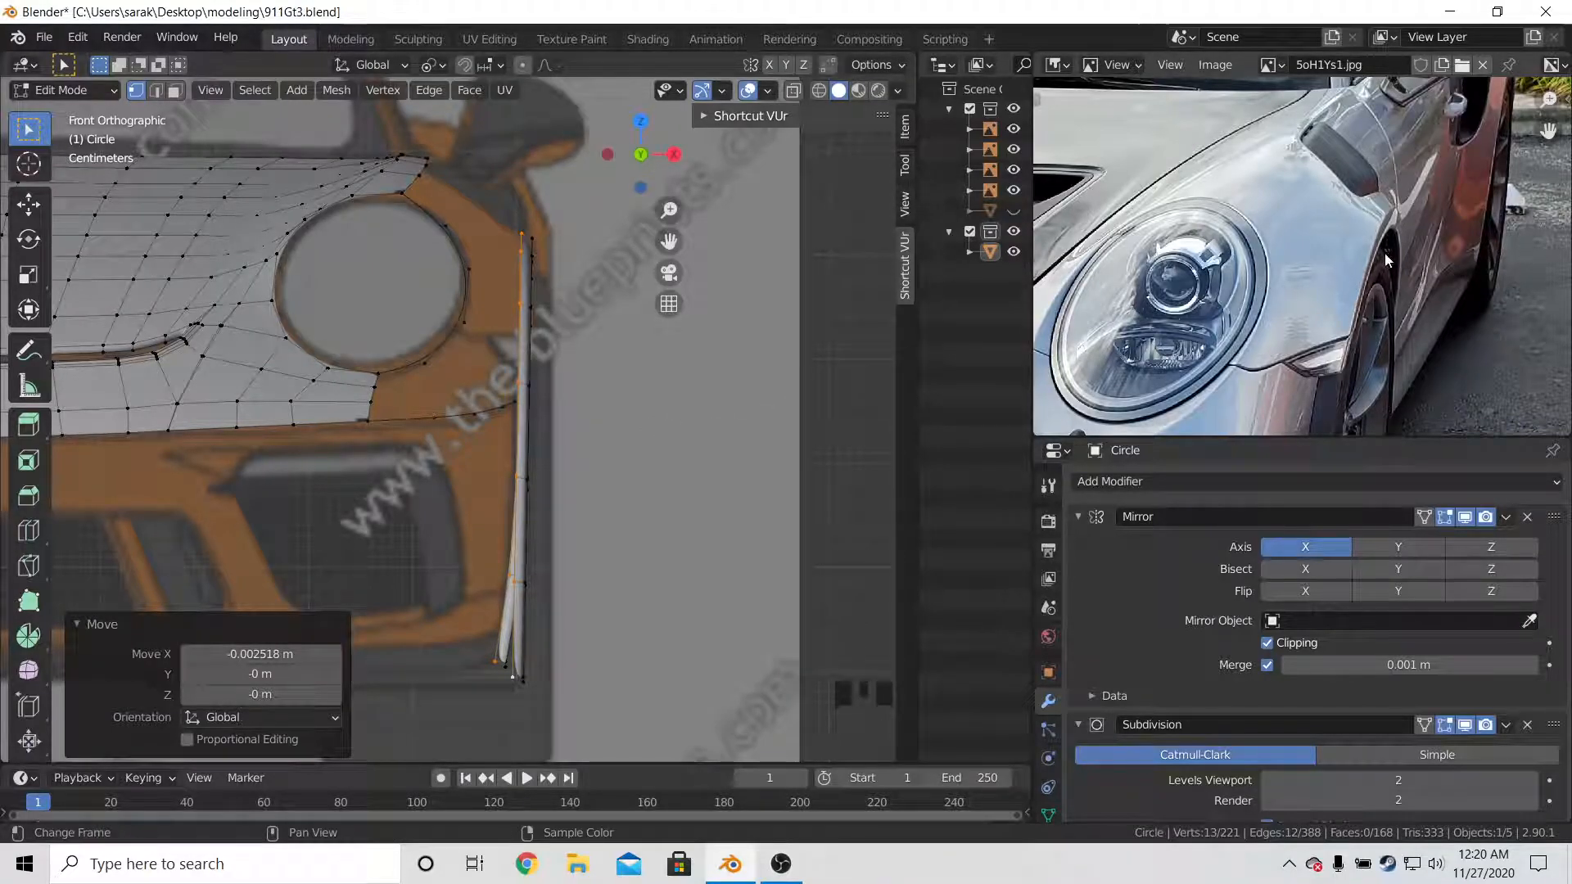
# Set the pivot point to Median Point, scale the extruded arch edge by 1.037 in the side view and raise it about 0.0019 m
pyautogui.scroll(2, 1383, 252)
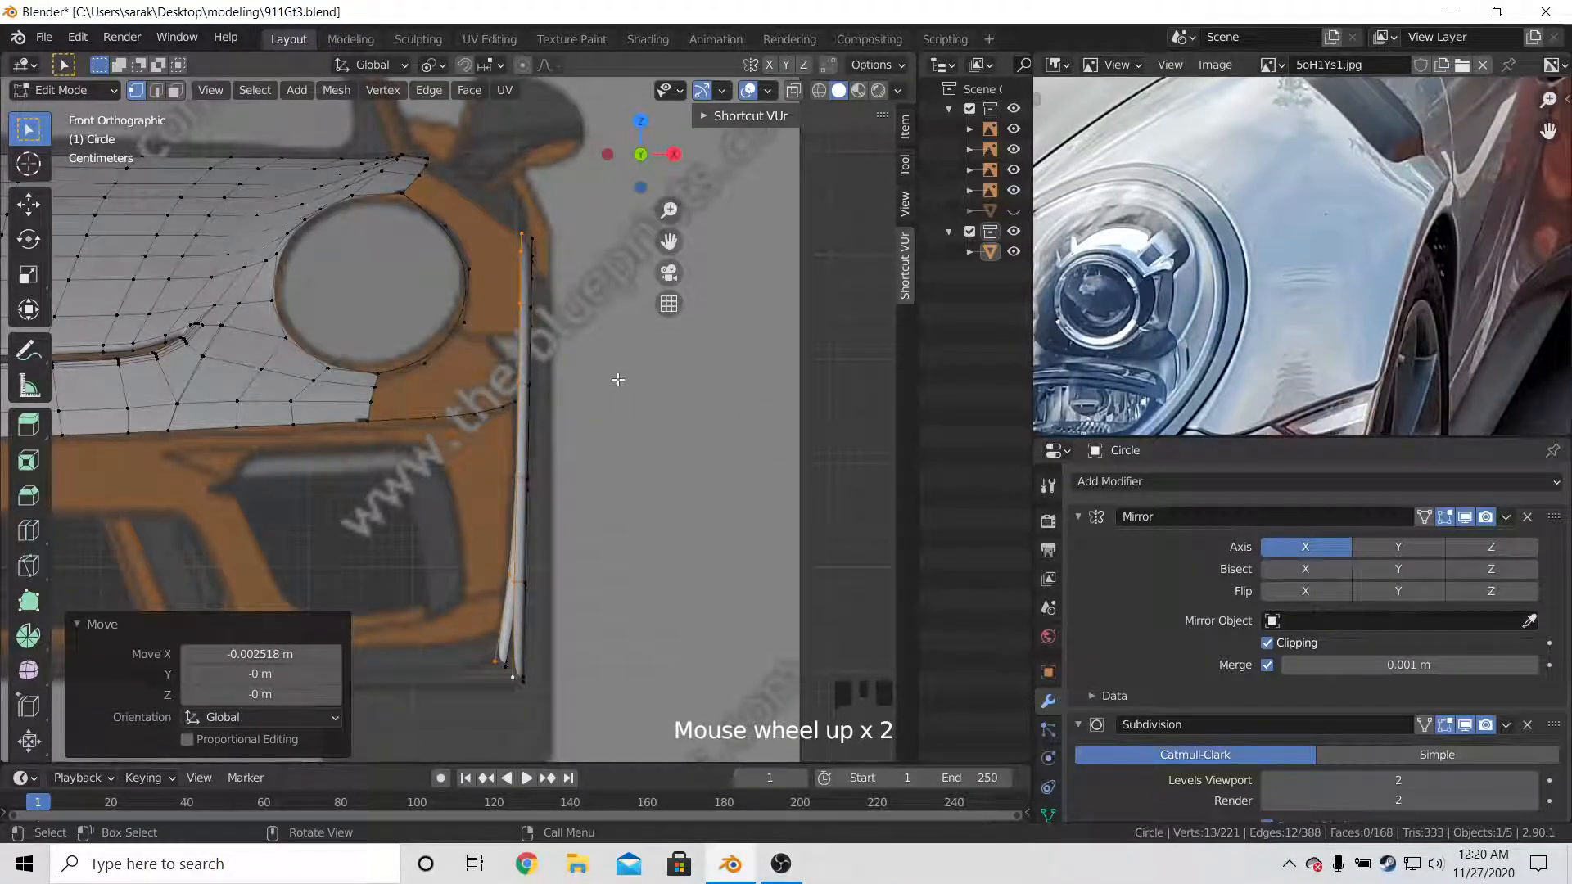
pyautogui.moveTo(557, 326); pyautogui.dragTo(524, 334, button='middle')
pyautogui.press('KP_3')
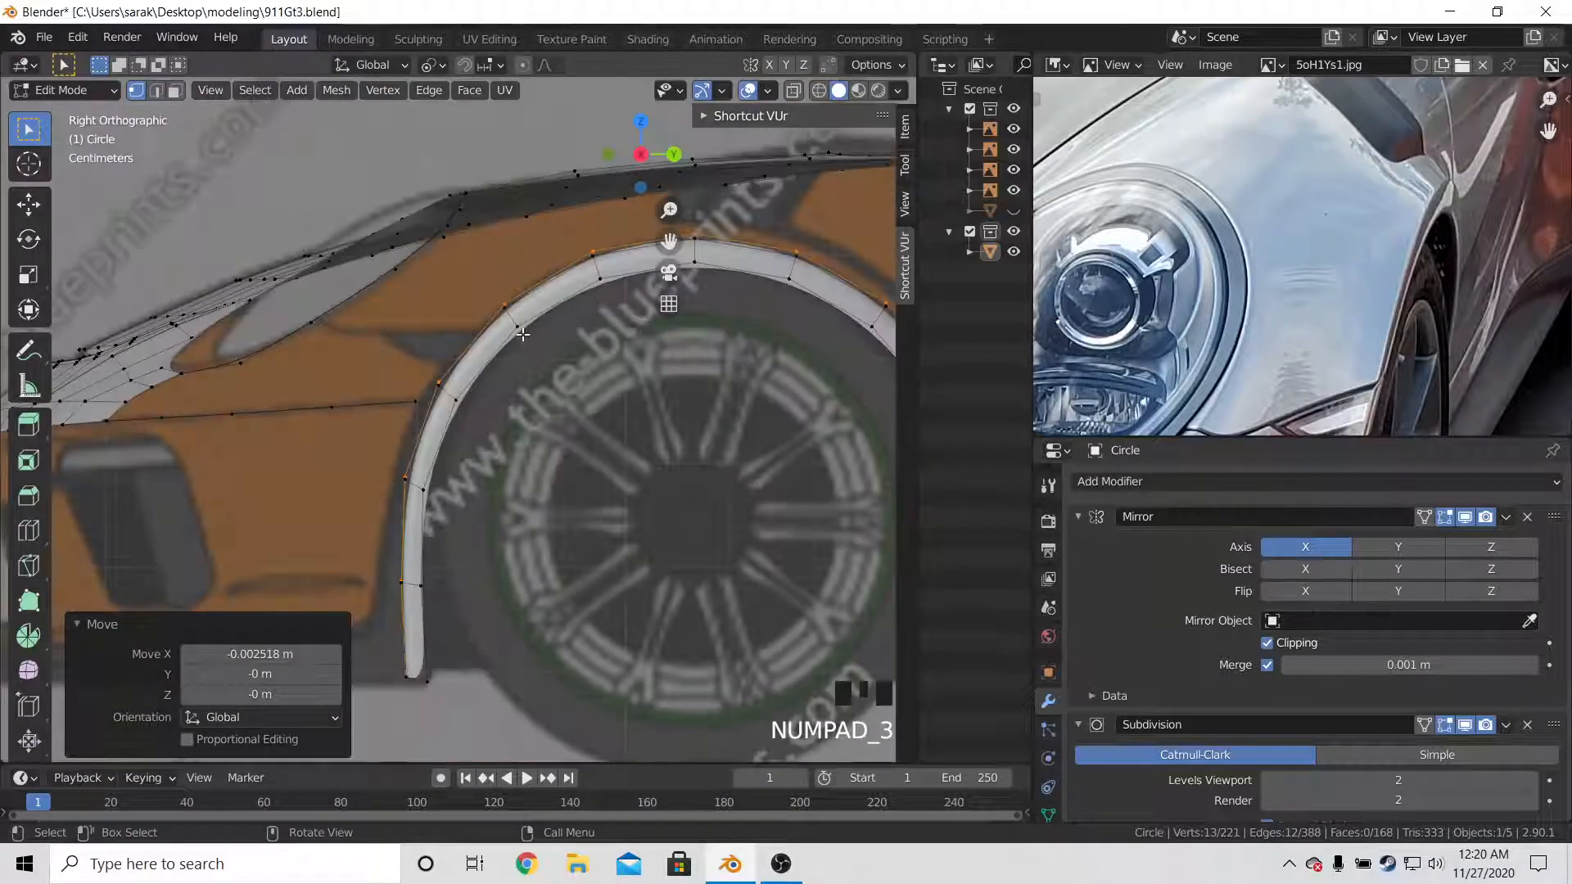
pyautogui.click(441, 66)
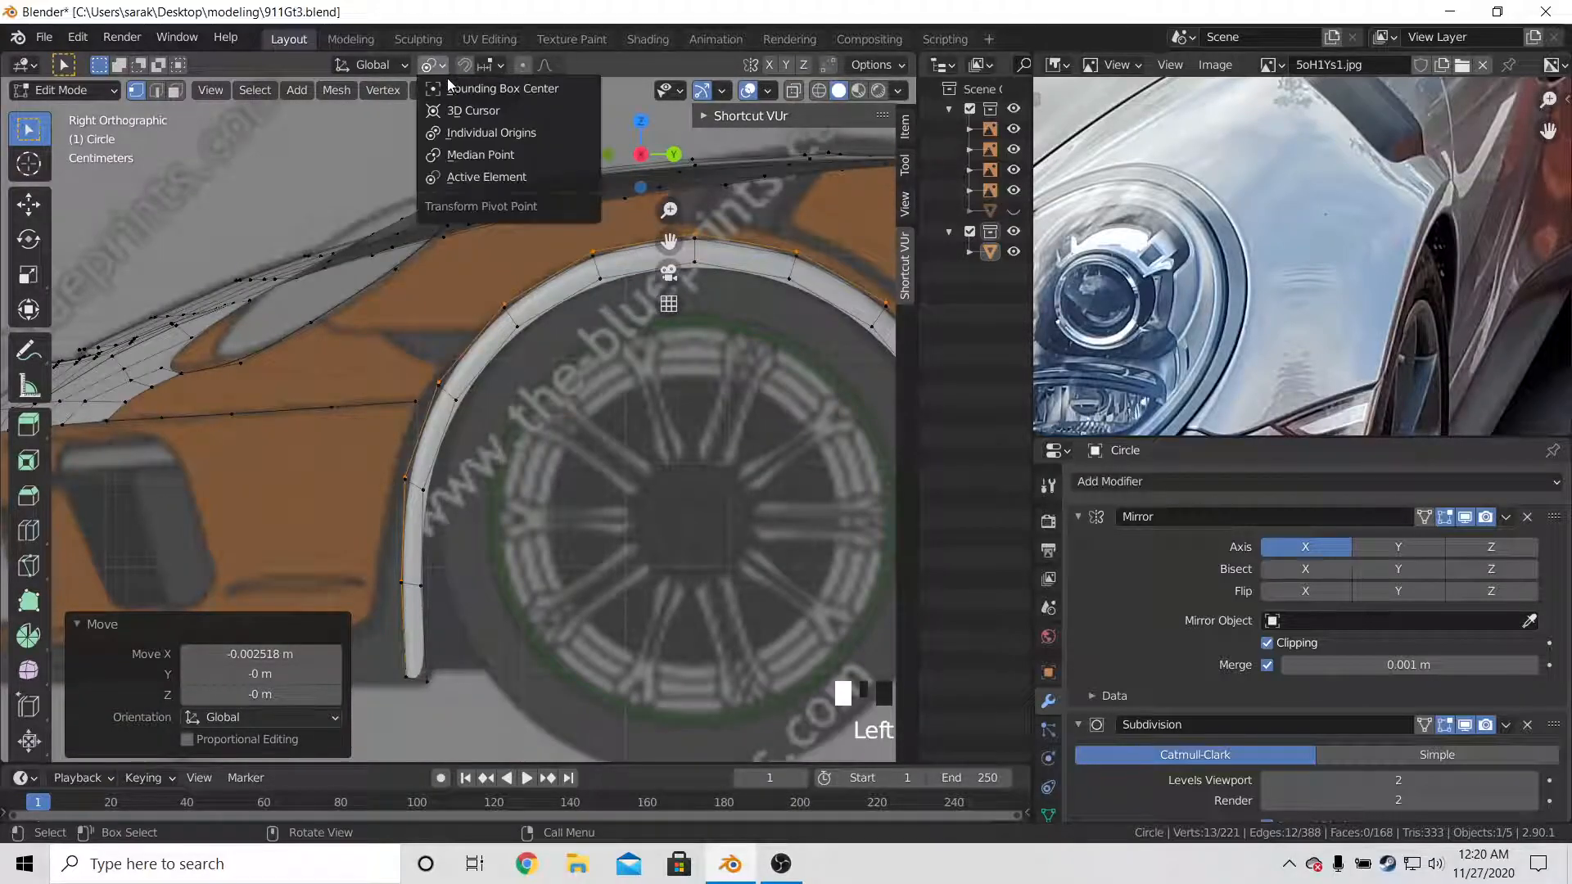
pyautogui.click(474, 153)
pyautogui.scroll(-2, 491, 193)
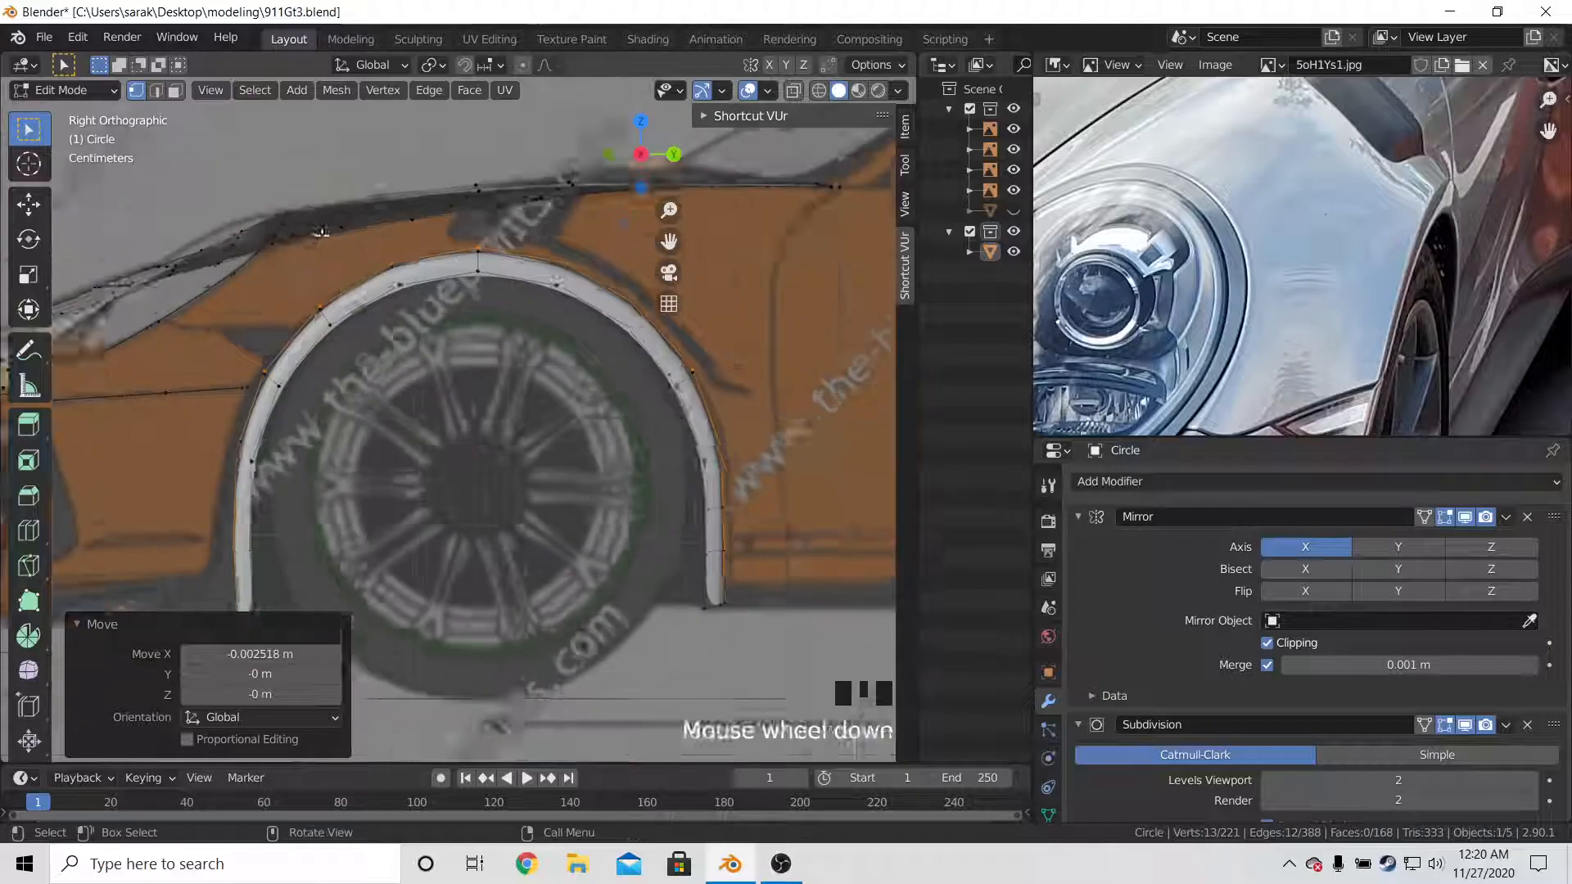
pyautogui.press('s')
pyautogui.click(767, 354)
pyautogui.press('g')
pyautogui.press('z')
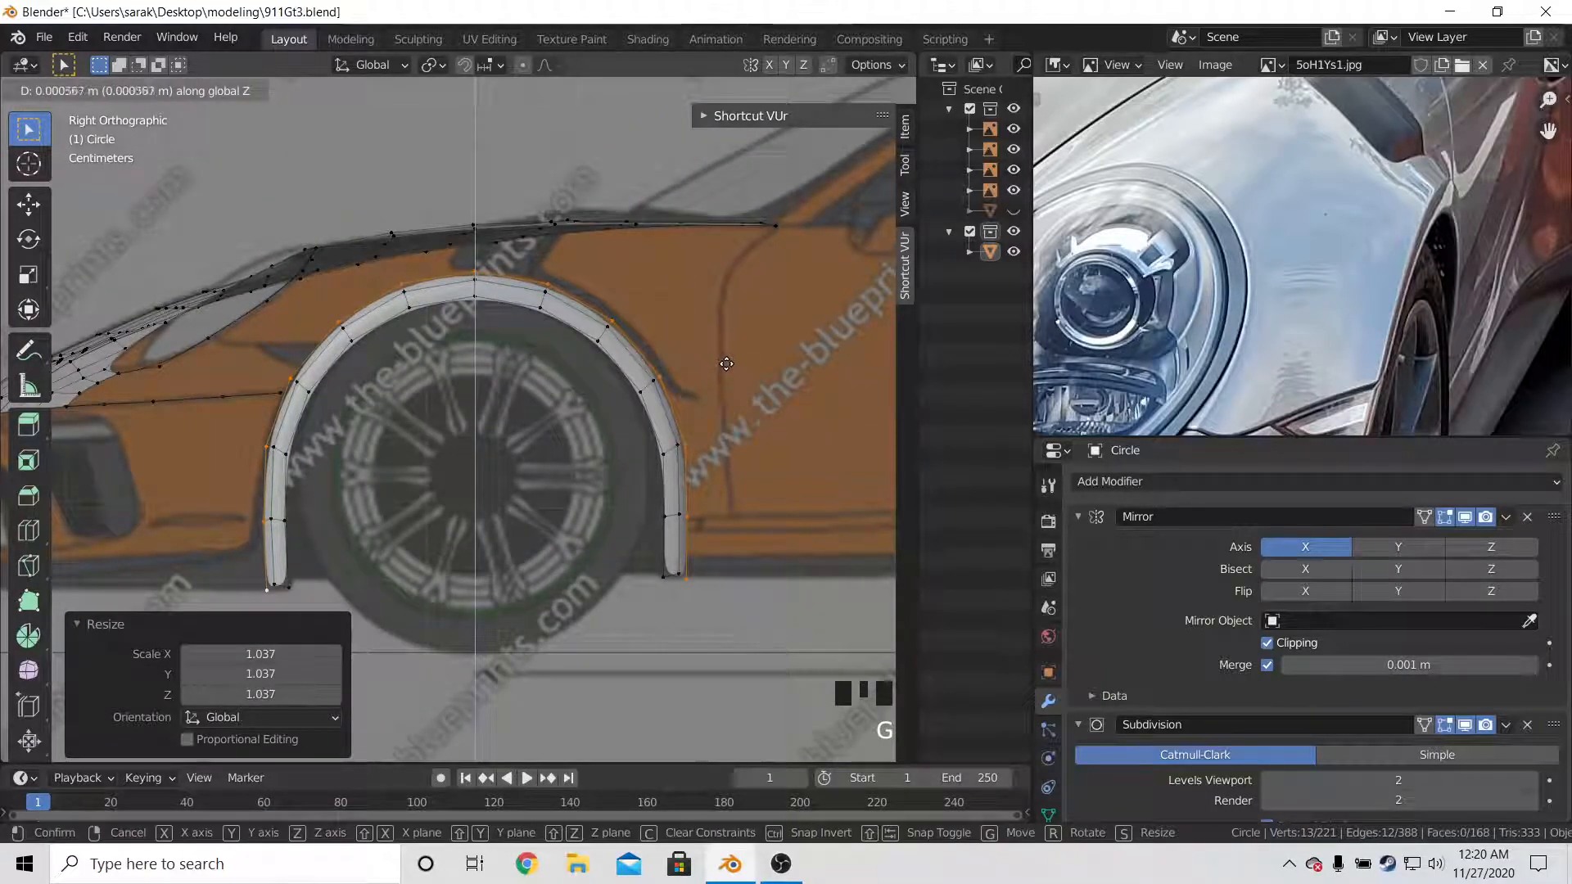
pyautogui.click(728, 358)
# Scale the arch's outer edge slightly again to fit the side blueprint and check the smoothed arch in Object Mode
pyautogui.scroll(2, 737, 357)
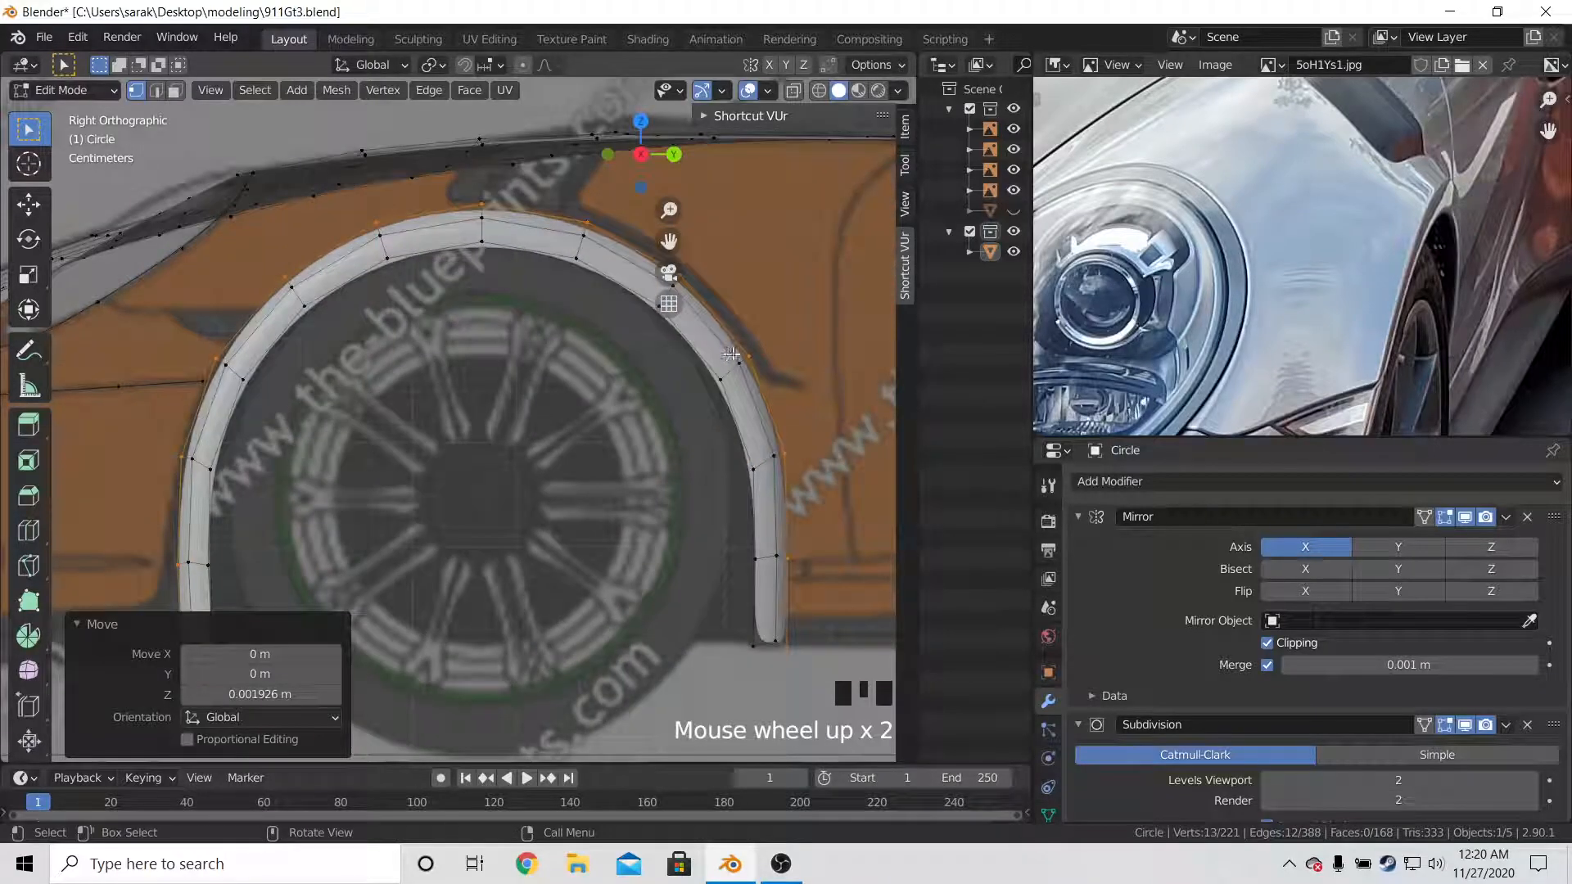
pyautogui.press('s')
pyautogui.click(747, 353)
pyautogui.press('Tab')
pyautogui.keyDown('shift'); pyautogui.moveTo(748, 353); pyautogui.dragTo(649, 374, button='middle'); pyautogui.keyUp('shift')
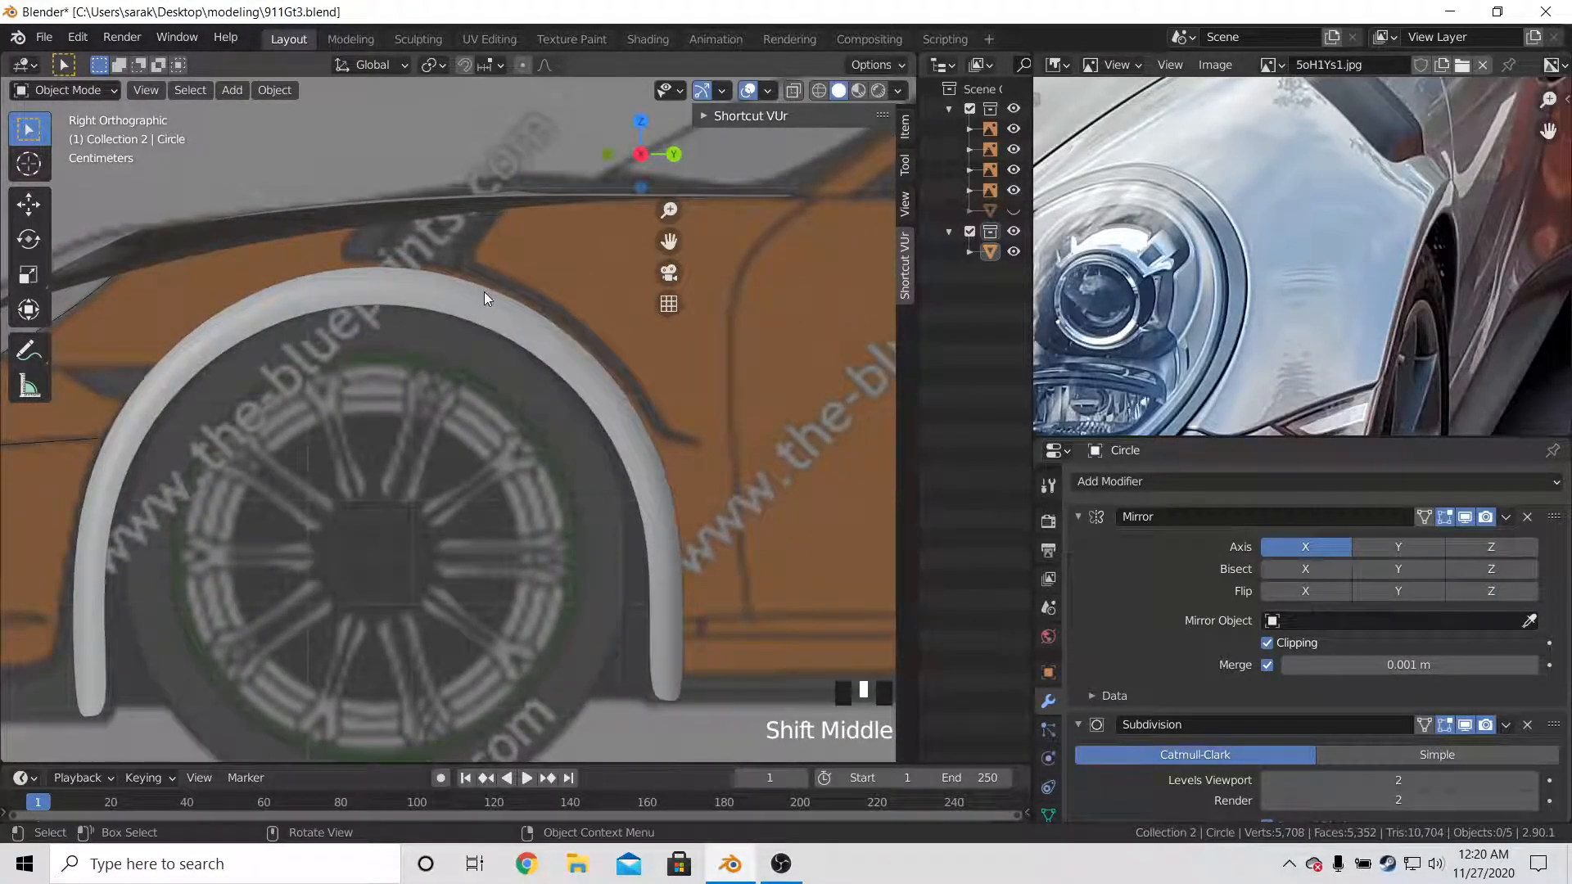
pyautogui.press('Tab')
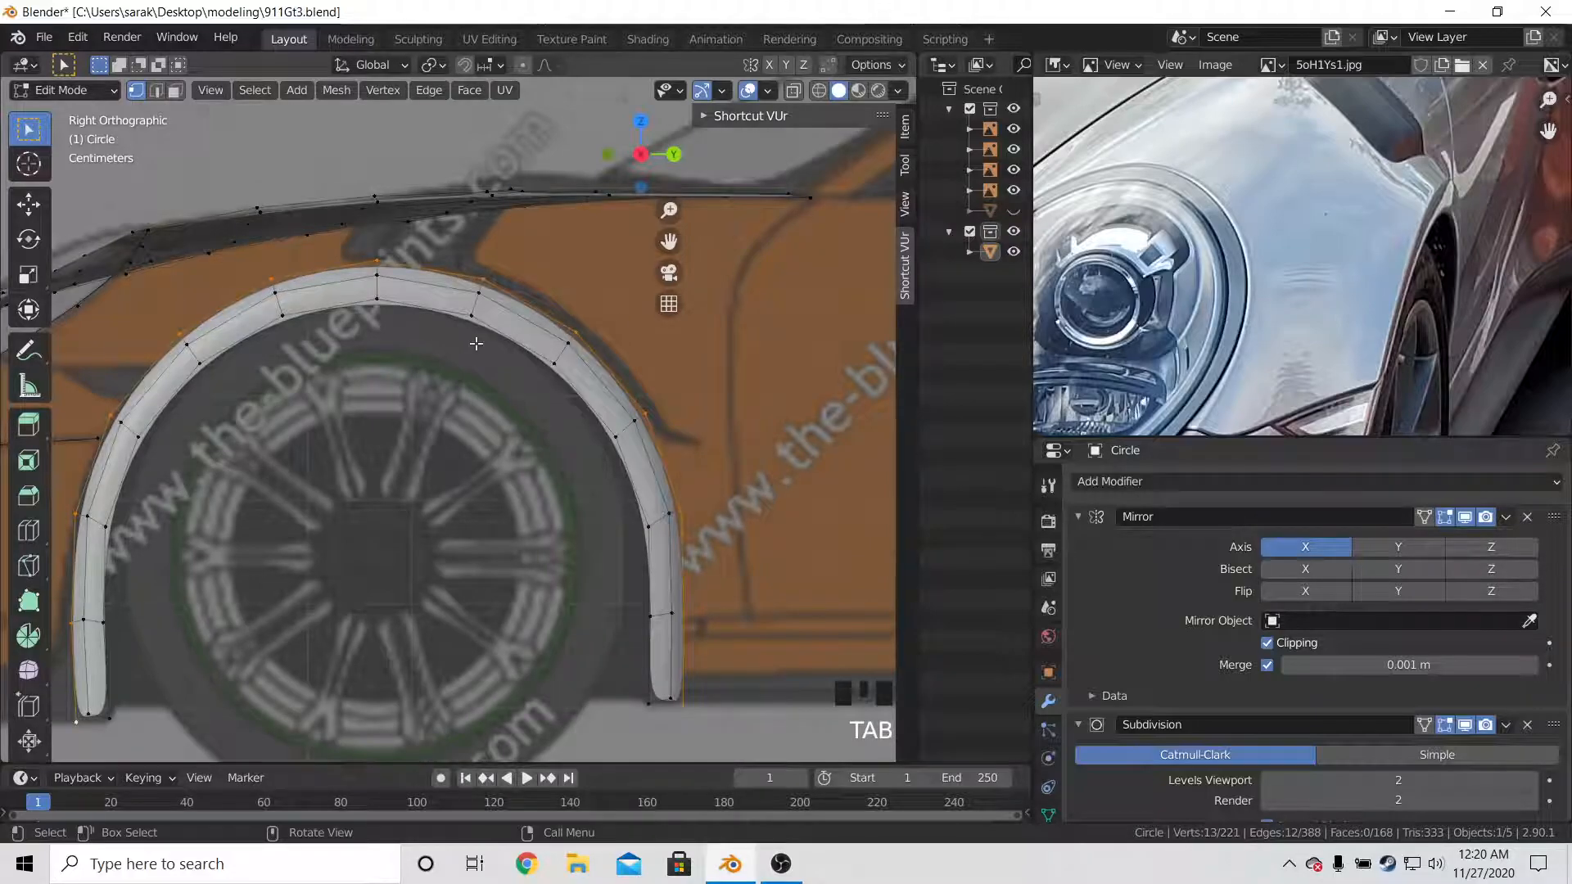
# Extrude the hood's side edge from the headlight corner to its rear tip, about 0.031 m along X and -0.011 m along Z
pyautogui.scroll(-2, 476, 343)
pyautogui.press('z')
pyautogui.click(570, 344)
pyautogui.moveTo(570, 344)
pyautogui.mouseDown(button='middle')
pyautogui.moveTo(615, 378)
pyautogui.moveTo(516, 445)
pyautogui.moveTo(466, 428)
pyautogui.moveTo(605, 364)
pyautogui.mouseUp(button='middle')
pyautogui.scroll(-2, 576, 361)
pyautogui.click(363, 410)
pyautogui.moveTo(343, 426); pyautogui.dragTo(323, 467, button='middle')
pyautogui.click(363, 376)
pyautogui.keyDown('ctrl'); pyautogui.keyDown('shift'); pyautogui.click(536, 219); pyautogui.keyUp('shift'); pyautogui.keyUp('ctrl')
pyautogui.press('KP_1')
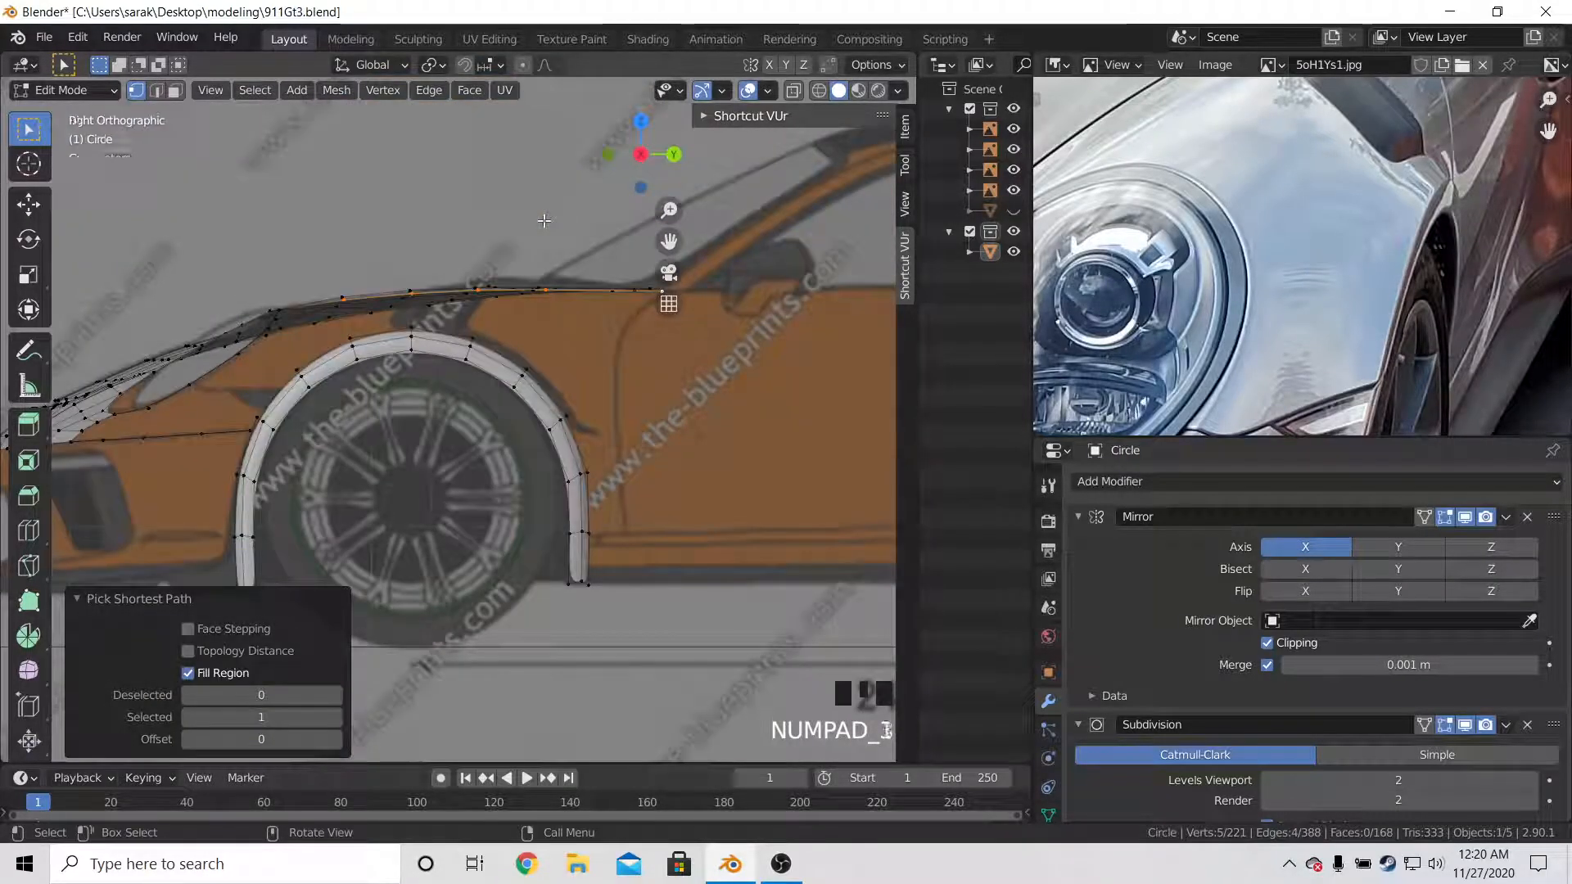
pyautogui.press('e')
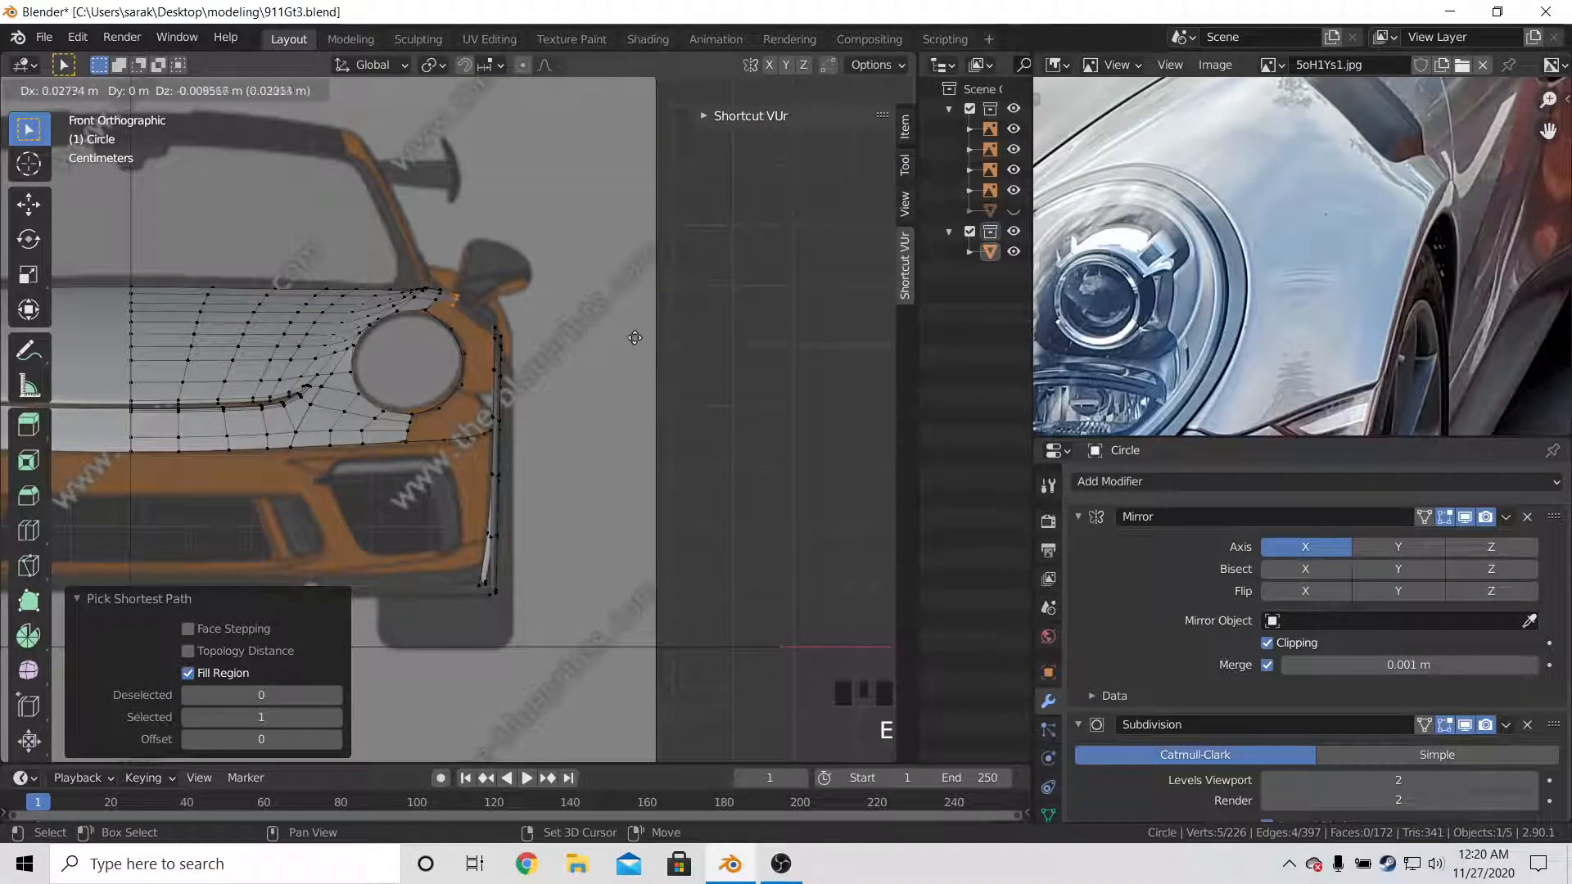
pyautogui.click(543, 289)
# Move the extruded hood edge farther out and down along the front blueprint, and fill a face beside the headlight opening
pyautogui.scroll(2, 543, 289)
pyautogui.keyDown('shift'); pyautogui.moveTo(542, 289); pyautogui.dragTo(536, 349, button='middle'); pyautogui.keyUp('shift')
pyautogui.press('g')
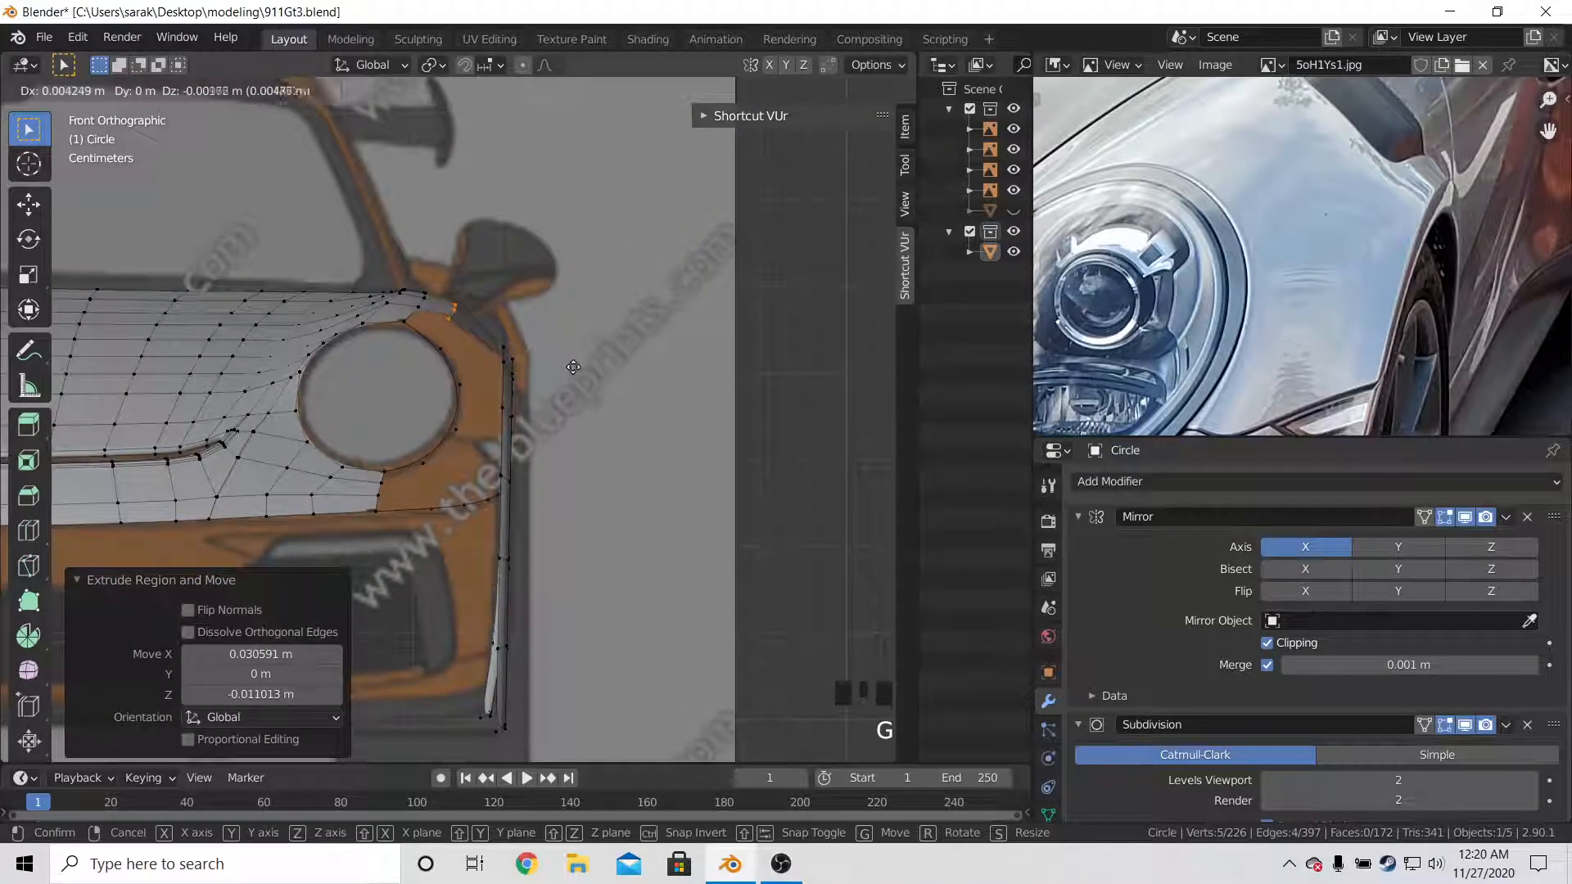
pyautogui.click(569, 391)
pyautogui.click(406, 322)
pyautogui.press('f')
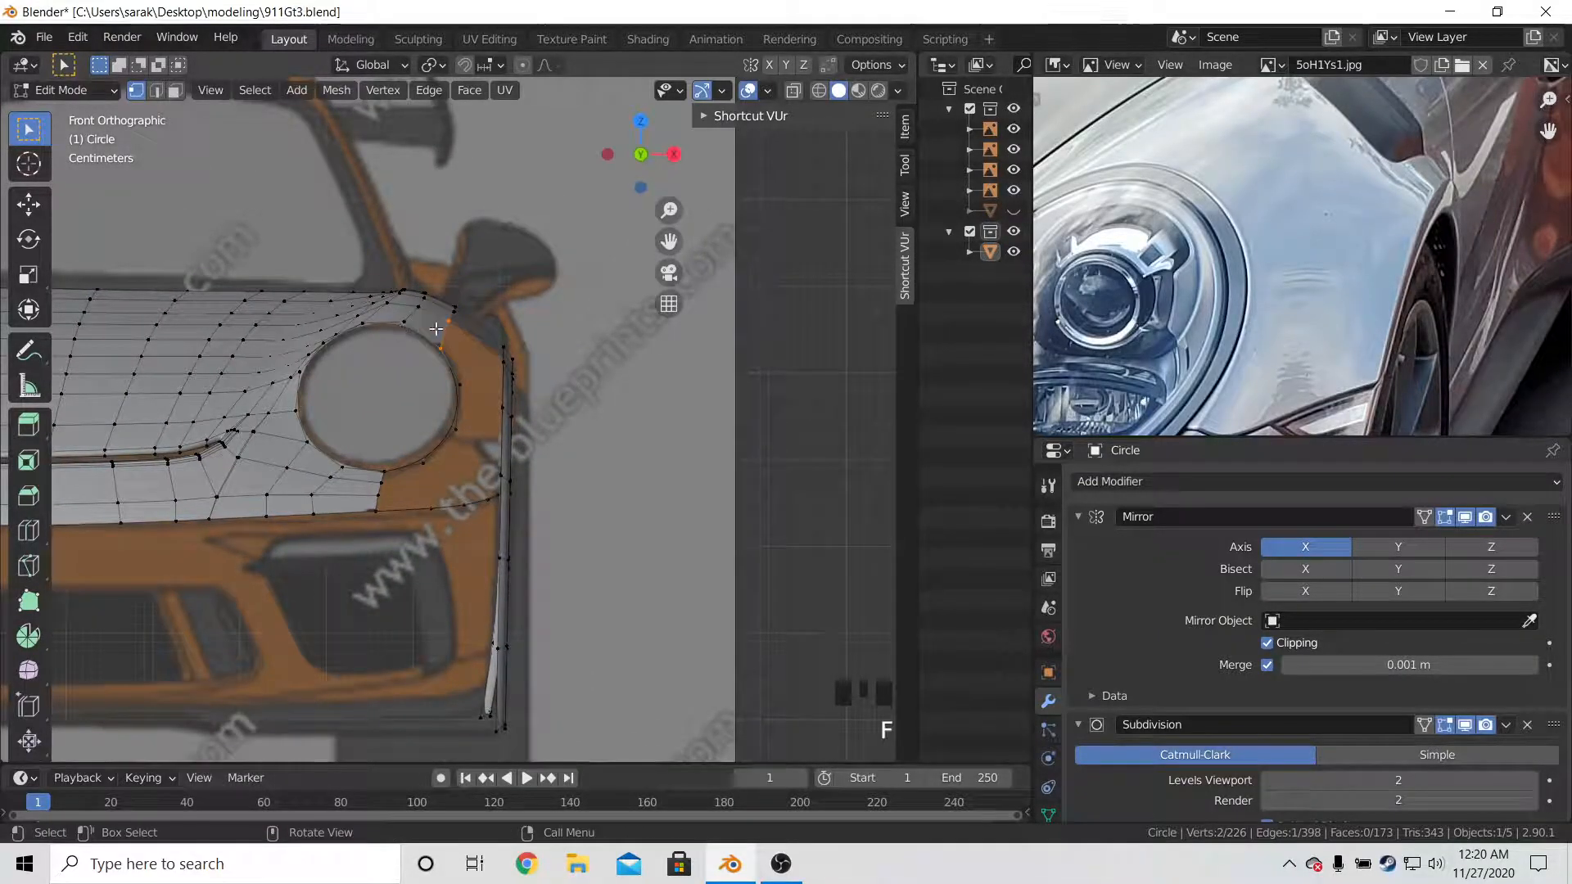
# Examine the extruded hood strip's vertices against the top-view blueprint in wireframe shading
pyautogui.press('Tab')
pyautogui.press('KP_7')
pyautogui.press('Tab')
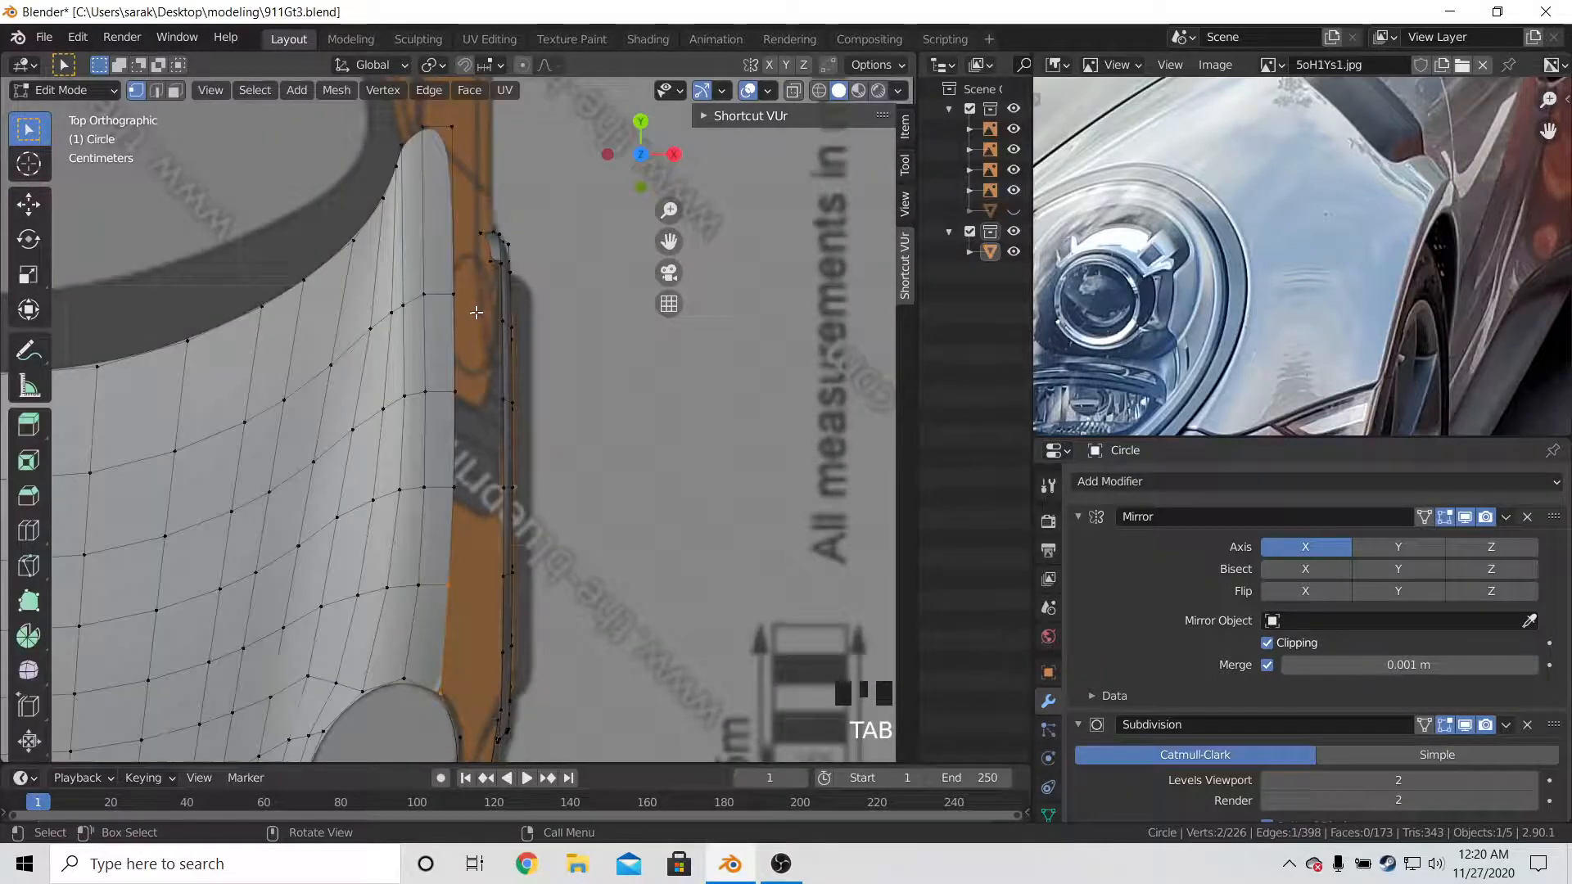
pyautogui.press('z')
pyautogui.click(431, 385)
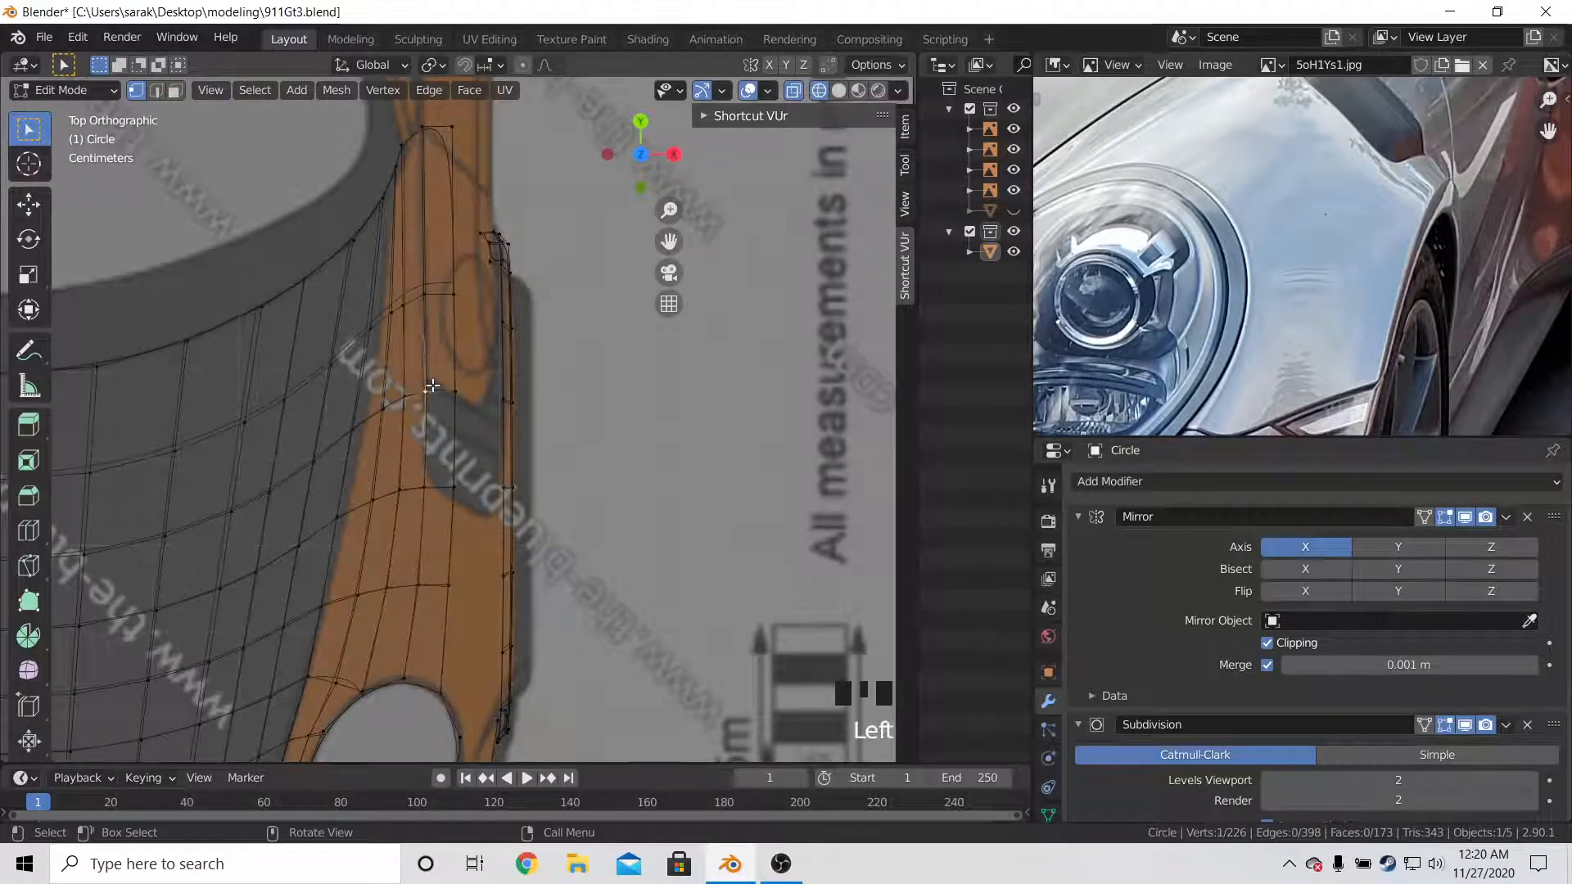
pyautogui.click(429, 130)
pyautogui.press('z')
pyautogui.click(544, 147)
# Fill the gap between the hood's side strip and the top of the wheel arch with faces
pyautogui.moveTo(485, 262); pyautogui.dragTo(321, 176, button='middle')
pyautogui.scroll(-2, 403, 255)
pyautogui.moveTo(403, 255); pyautogui.dragTo(556, 256, button='middle')
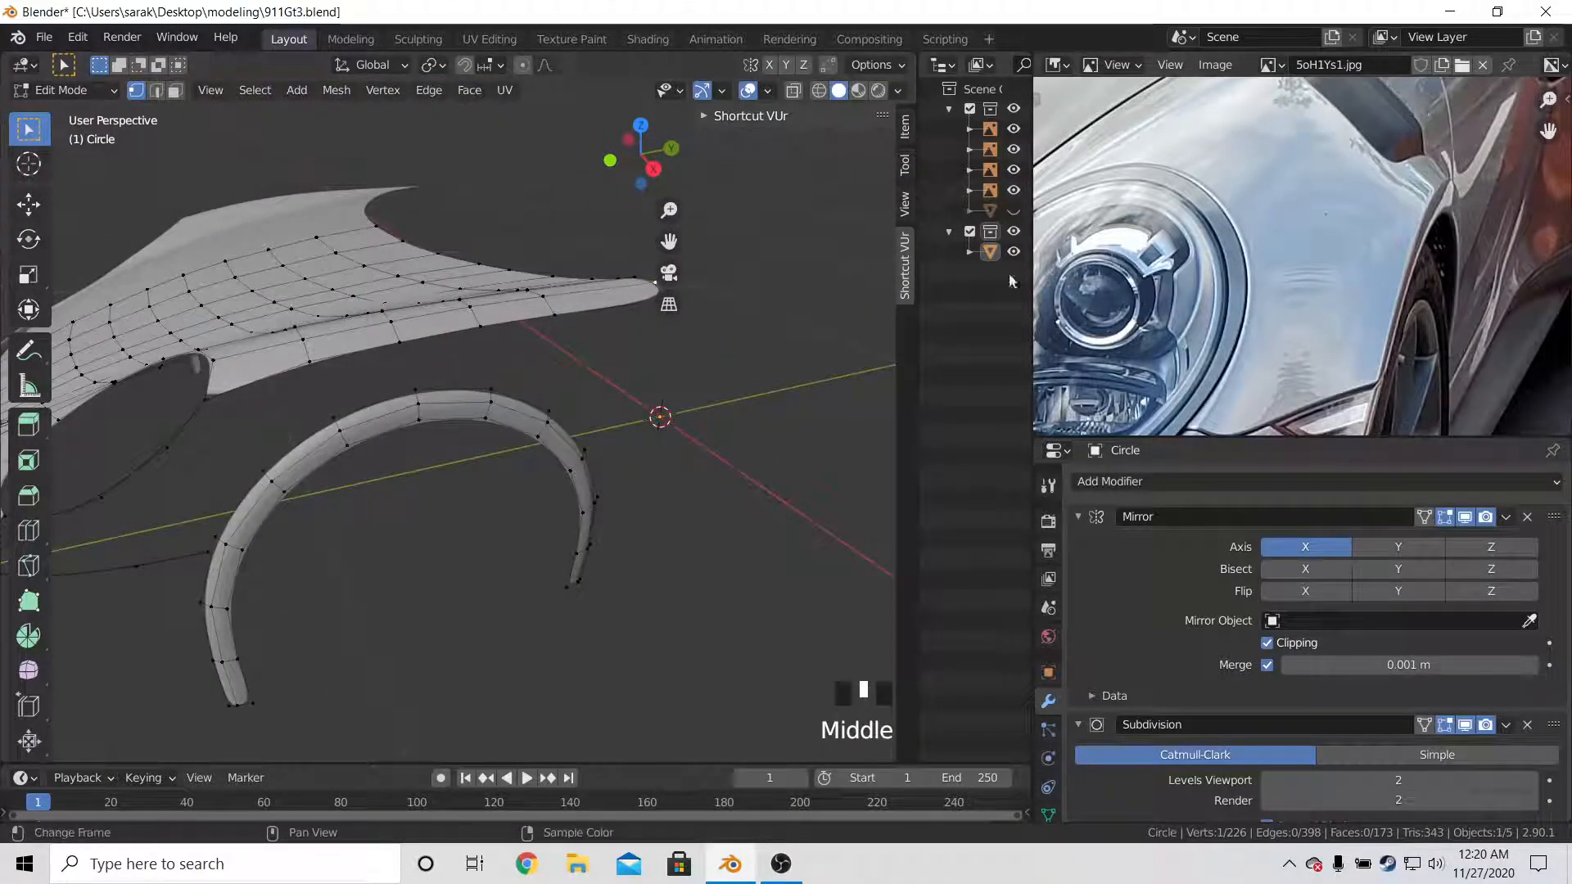
pyautogui.click(326, 371)
pyautogui.keyDown('shift'); pyautogui.click(339, 405); pyautogui.keyUp('shift')
pyautogui.keyDown('shift'); pyautogui.click(413, 386); pyautogui.keyUp('shift')
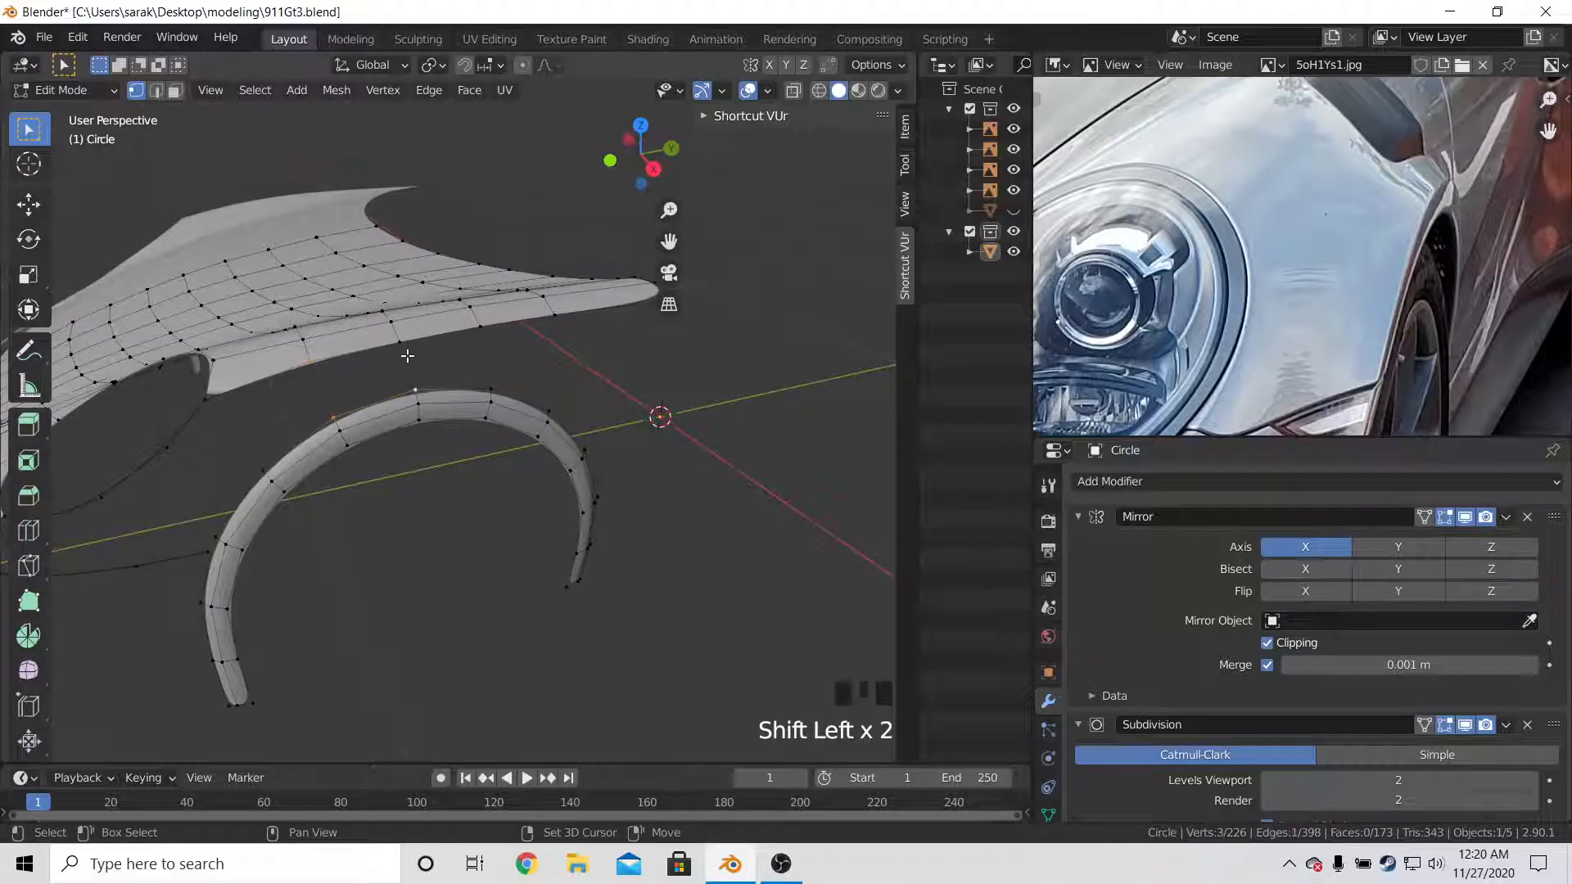
pyautogui.keyDown('shift'); pyautogui.click(405, 352); pyautogui.keyUp('shift')
pyautogui.press('f')
pyautogui.click(404, 350)
pyautogui.keyDown('shift'); pyautogui.click(415, 376); pyautogui.keyUp('shift')
pyautogui.press('f')
pyautogui.press('f')
pyautogui.press('Tab')
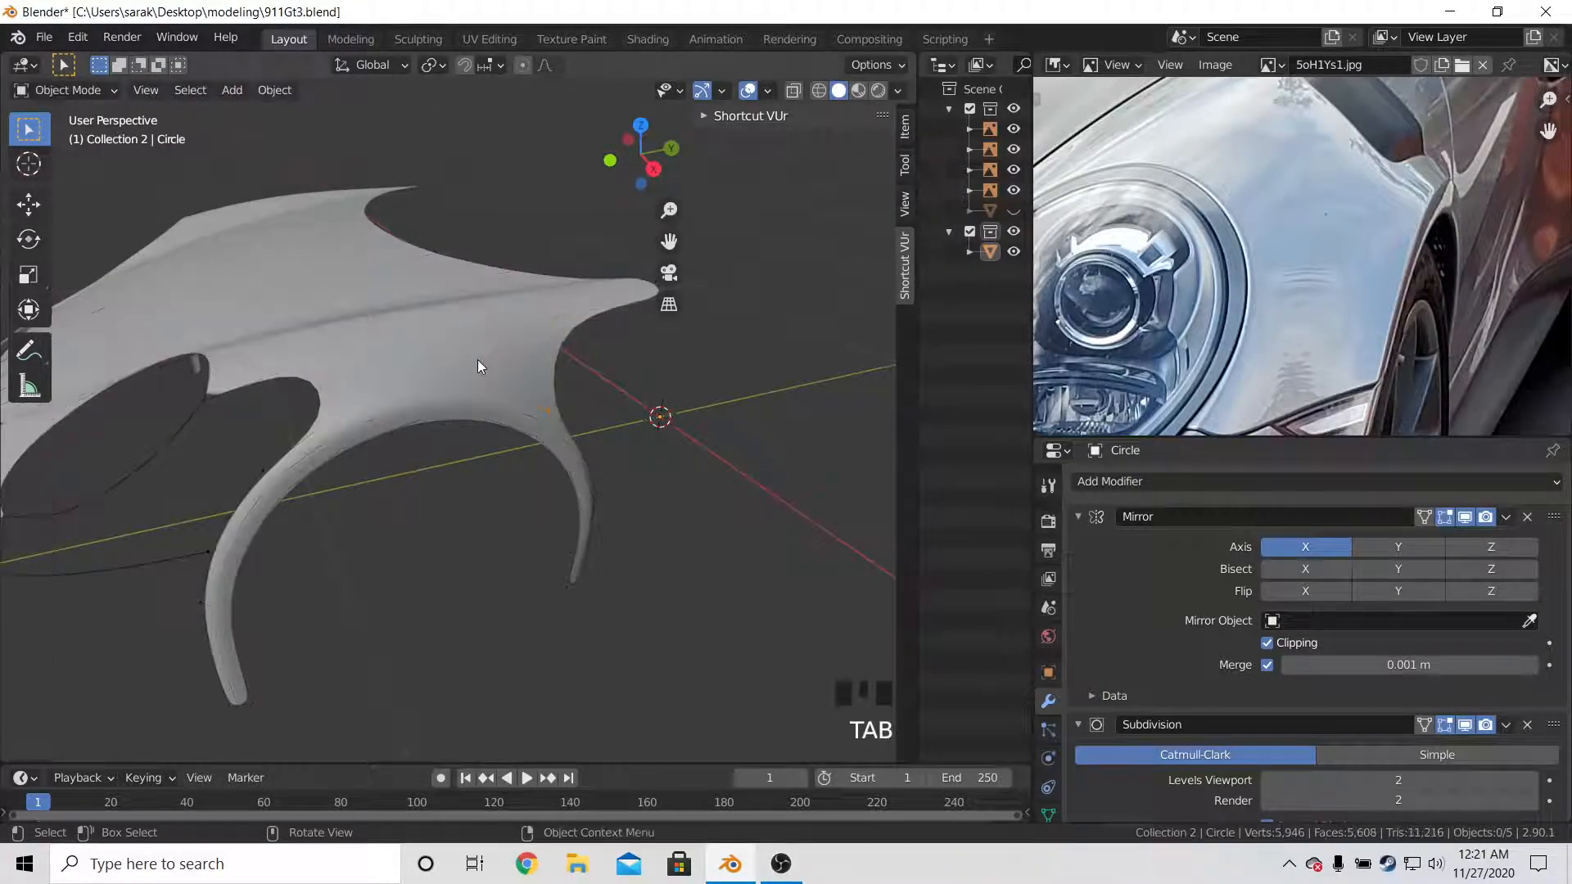
# Add a loop cut through the new fender faces between the hood strip and the wheel arch
pyautogui.moveTo(478, 361); pyautogui.dragTo(426, 359, button='middle')
pyautogui.press('Tab')
pyautogui.click(318, 347)
pyautogui.keyDown('shift'); pyautogui.click(320, 373); pyautogui.keyUp('shift')
pyautogui.moveTo(320, 373); pyautogui.dragTo(488, 321, button='middle')
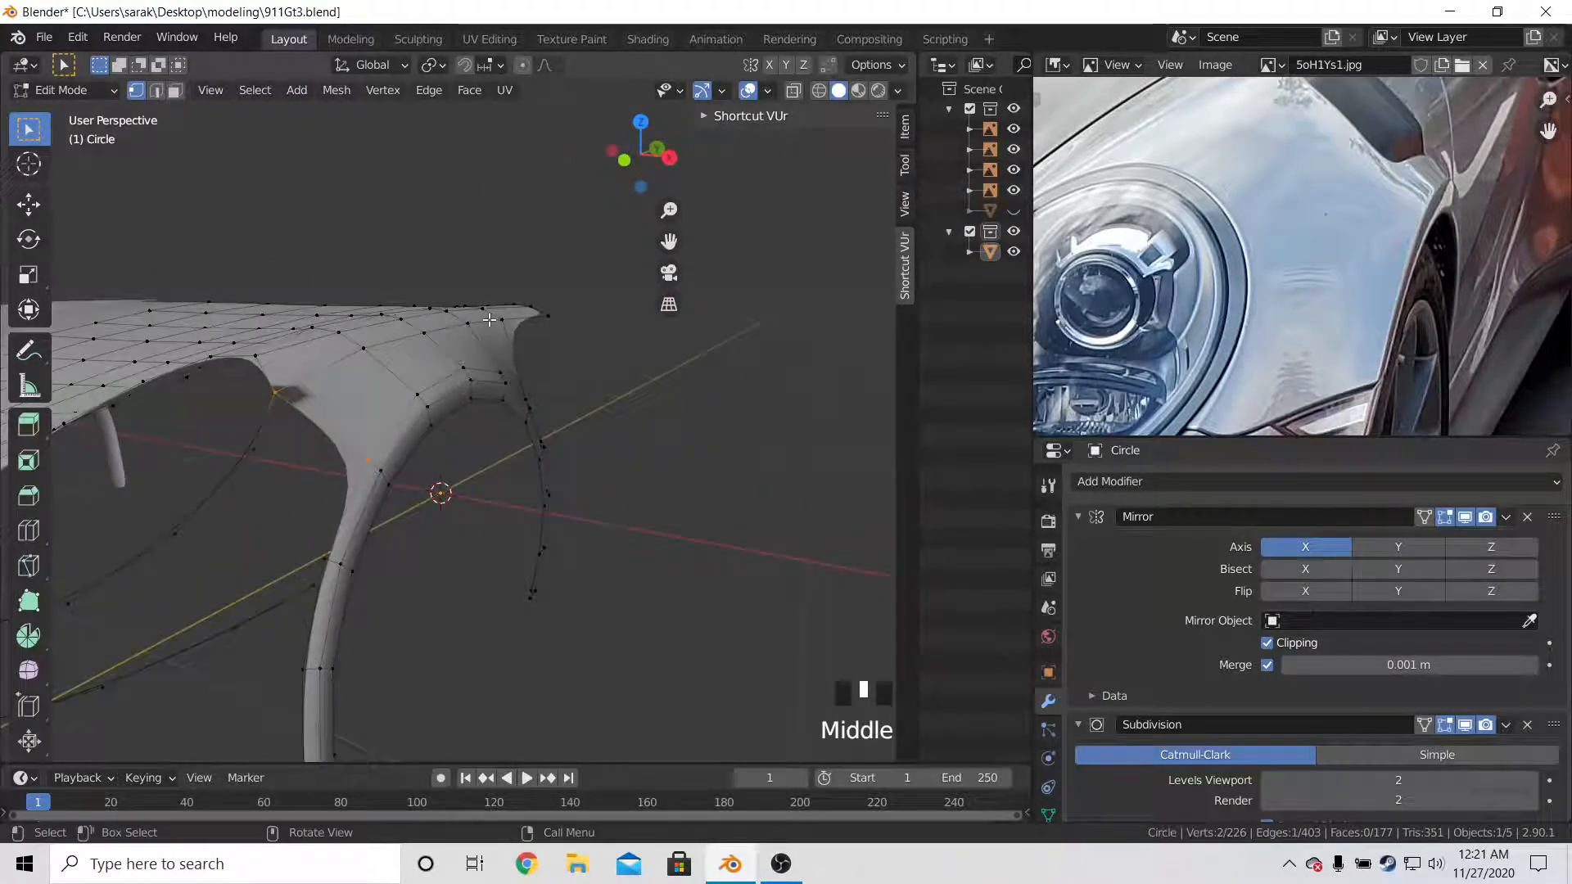
pyautogui.press('KP_1')
pyautogui.press('Tab')
pyautogui.press('z')
pyautogui.scroll(5, 483, 311)
pyautogui.press('Tab')
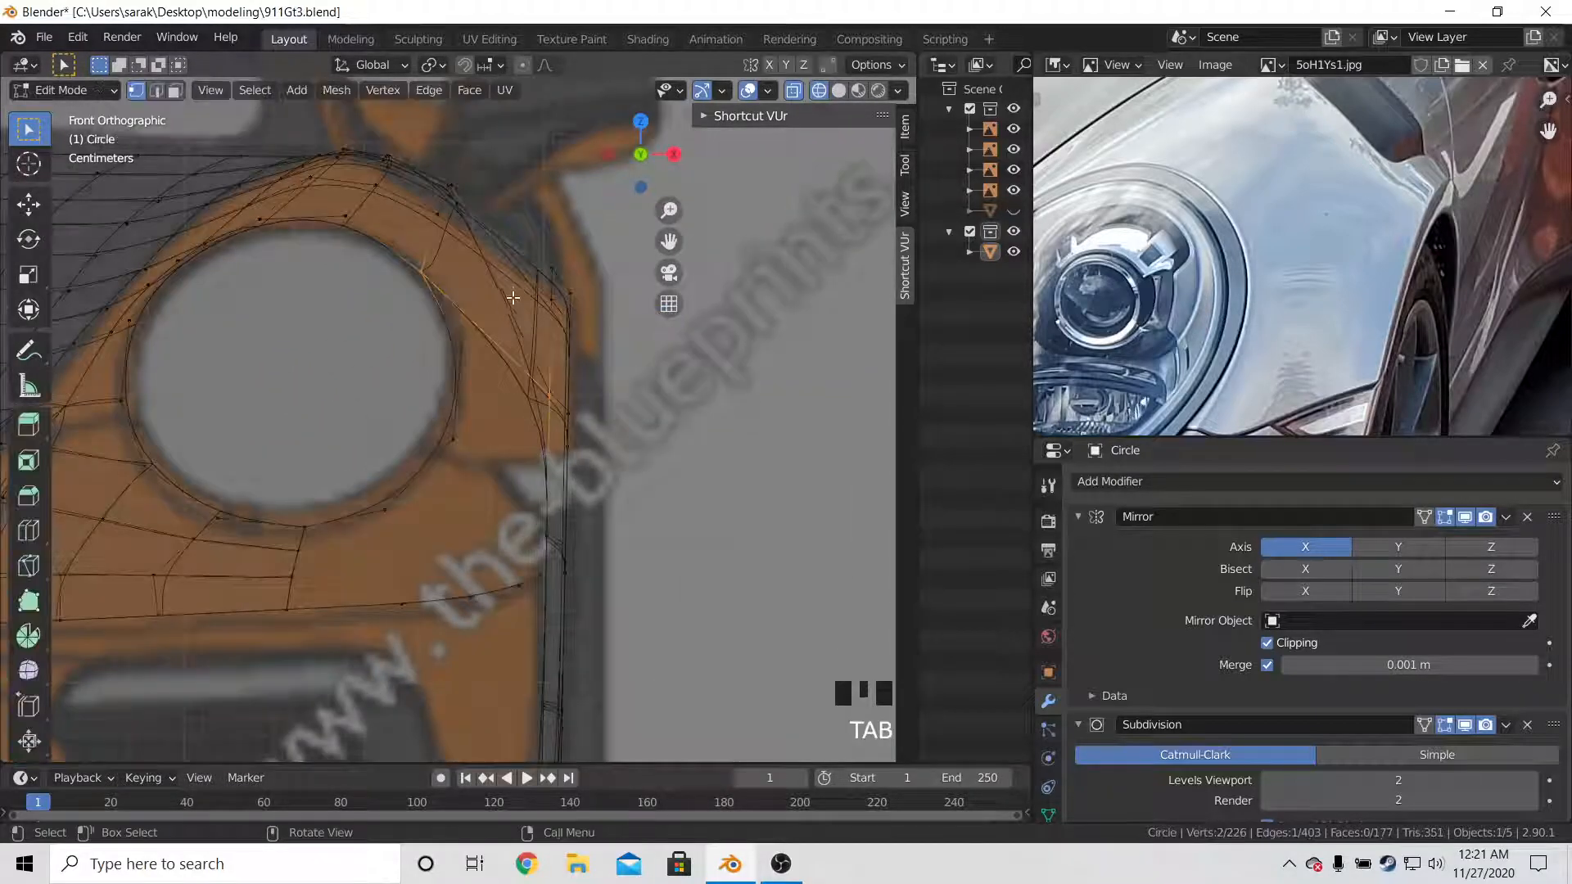
pyautogui.press('a')
pyautogui.hotkey('ctrl', 'r')
pyautogui.click(510, 272)
pyautogui.keyDown('shift'); pyautogui.click(477, 321); pyautogui.keyUp('shift')
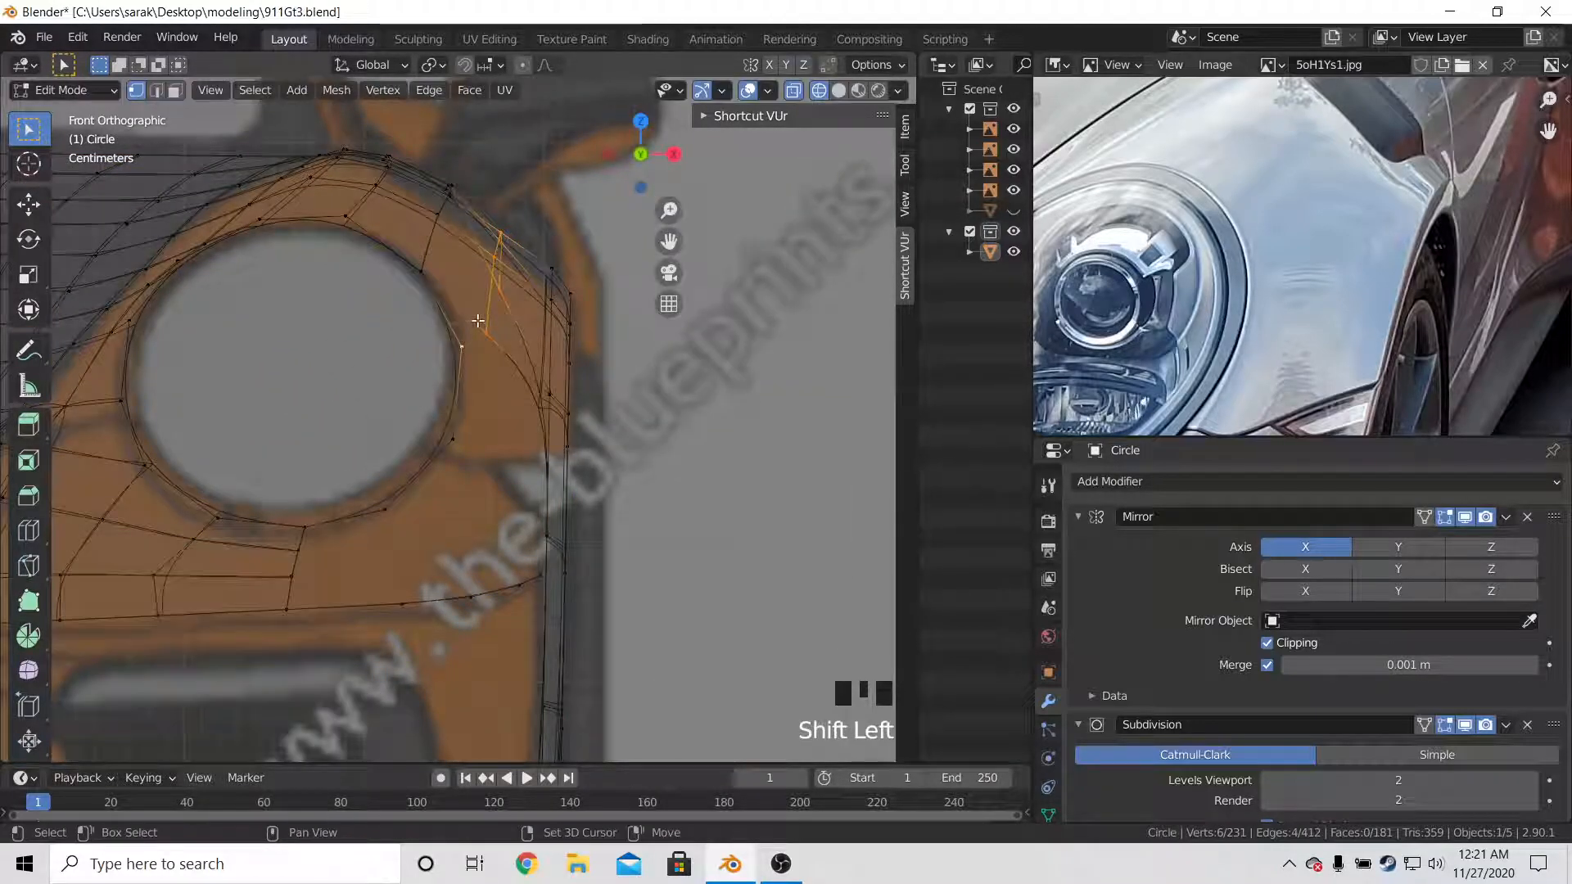
pyautogui.click(456, 339)
pyautogui.keyDown('shift'); pyautogui.click(488, 329); pyautogui.keyUp('shift')
pyautogui.keyDown('shift'); pyautogui.click(488, 329); pyautogui.keyUp('shift')
pyautogui.click(489, 330)
pyautogui.keyDown('shift'); pyautogui.click(490, 330); pyautogui.keyUp('shift')
pyautogui.press('s')
pyautogui.rightClick(503, 313)
# Set the pivot point to Active Element, scale the new fender loop along Z from its lowest vertex, and slide the loop slightly
pyautogui.keyDown('alt'); pyautogui.click(496, 305); pyautogui.keyUp('alt')
pyautogui.keyDown('shift'); pyautogui.click(478, 329); pyautogui.keyUp('shift')
pyautogui.keyDown('shift'); pyautogui.click(483, 327); pyautogui.keyUp('shift')
pyautogui.click(432, 65)
pyautogui.click(470, 179)
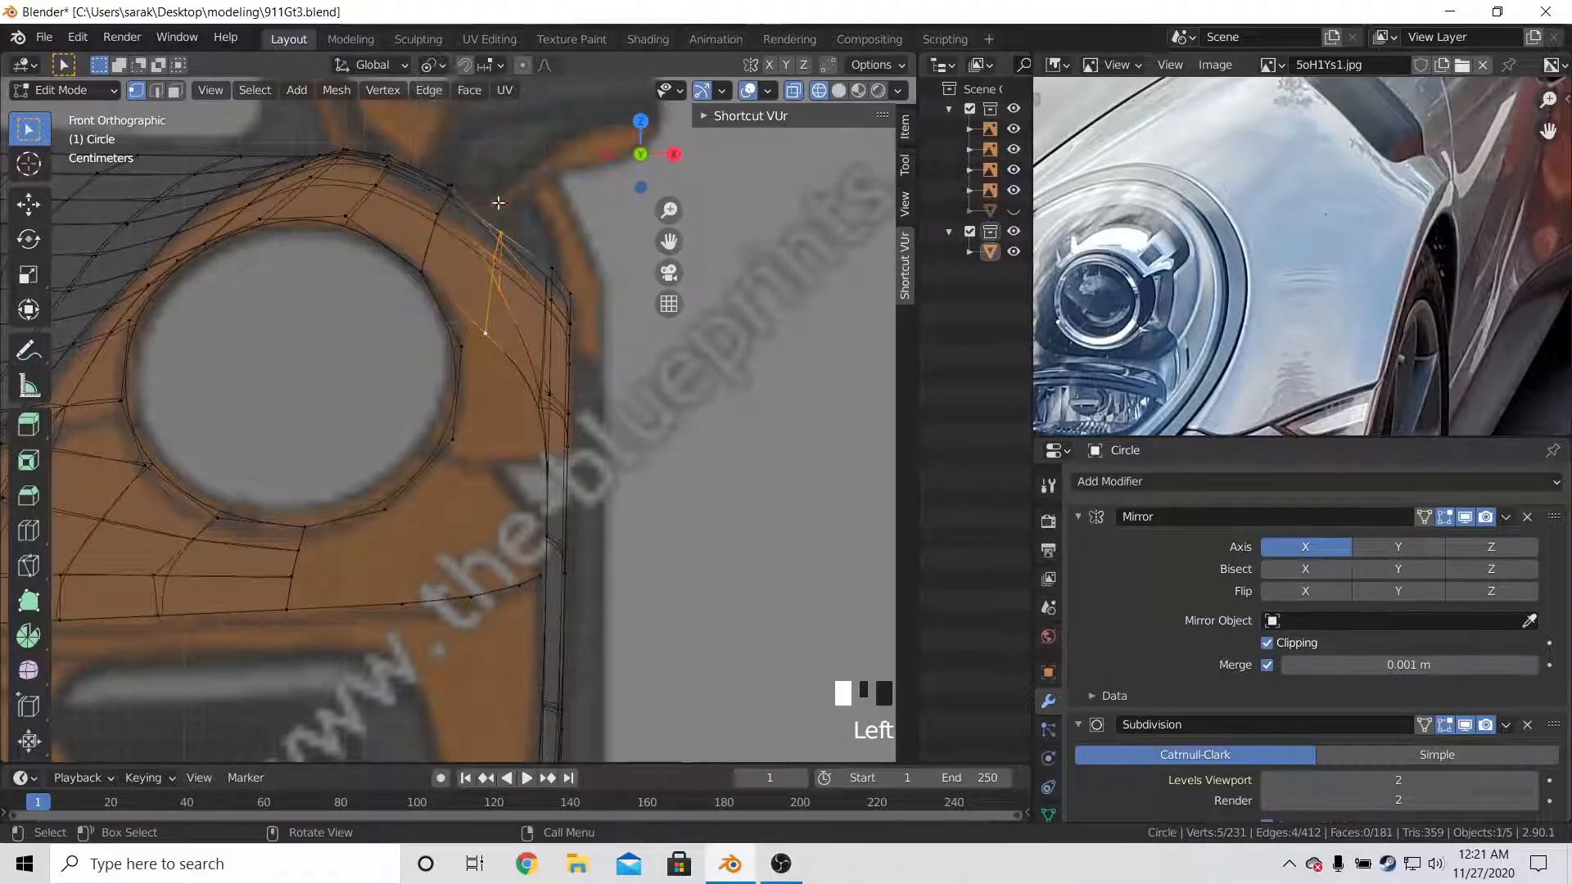
pyautogui.press('s')
pyautogui.press('z')
pyautogui.click(643, 259)
pyautogui.press('g')
pyautogui.press('g')
pyautogui.click(678, 264)
# Try a vertex slide with factor 0.296 on the fender loop's lowest vertex beside the headlight, and undo it
pyautogui.click(488, 334)
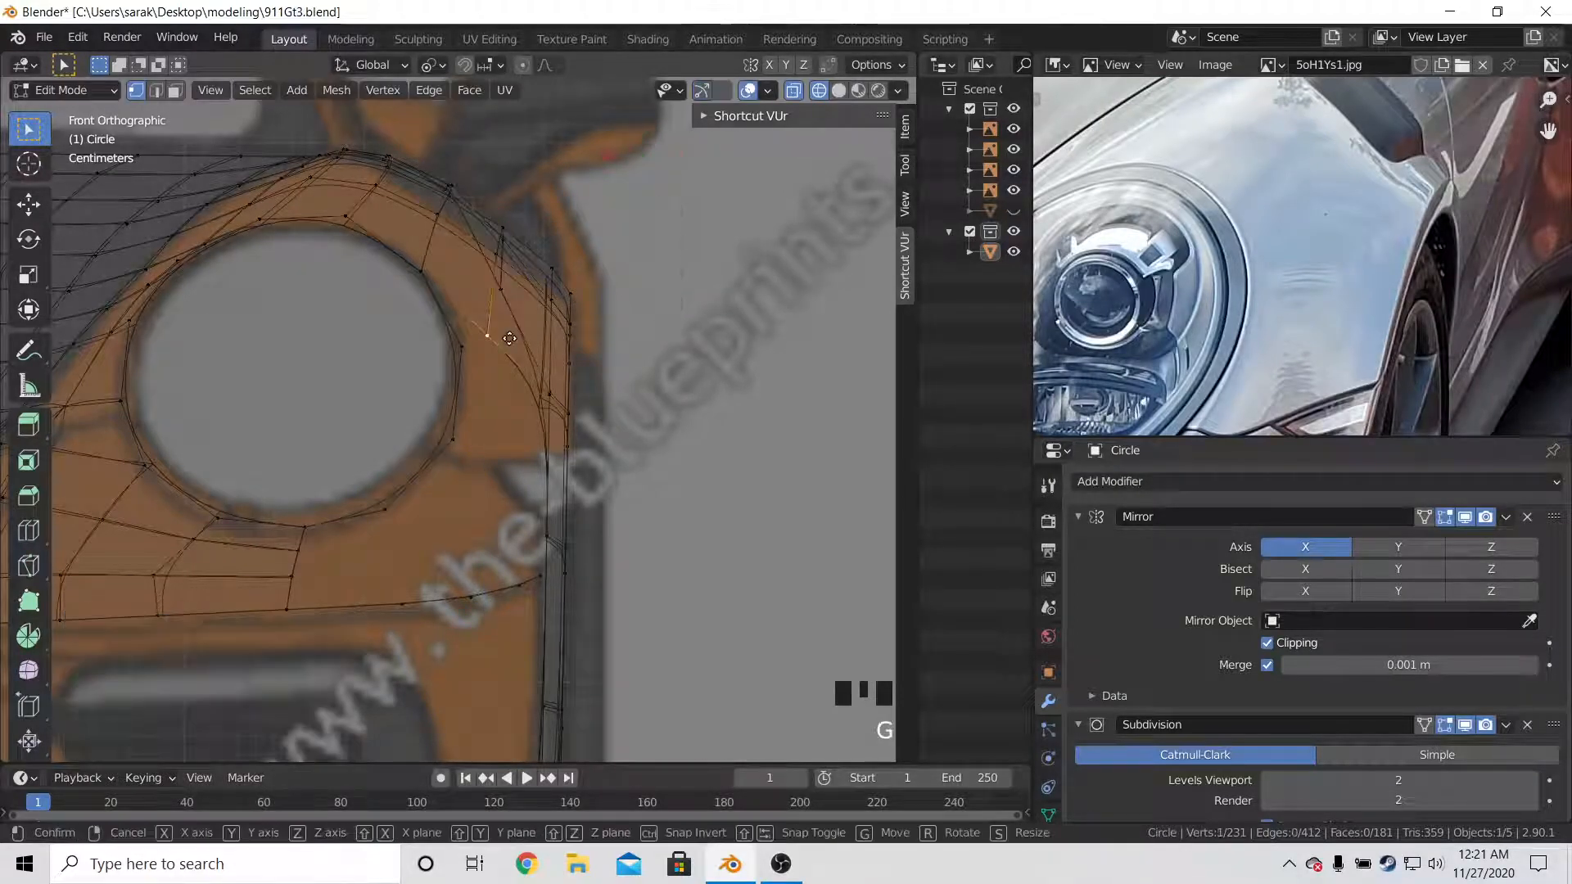
pyautogui.press('g')
pyautogui.press('g')
pyautogui.click(528, 316)
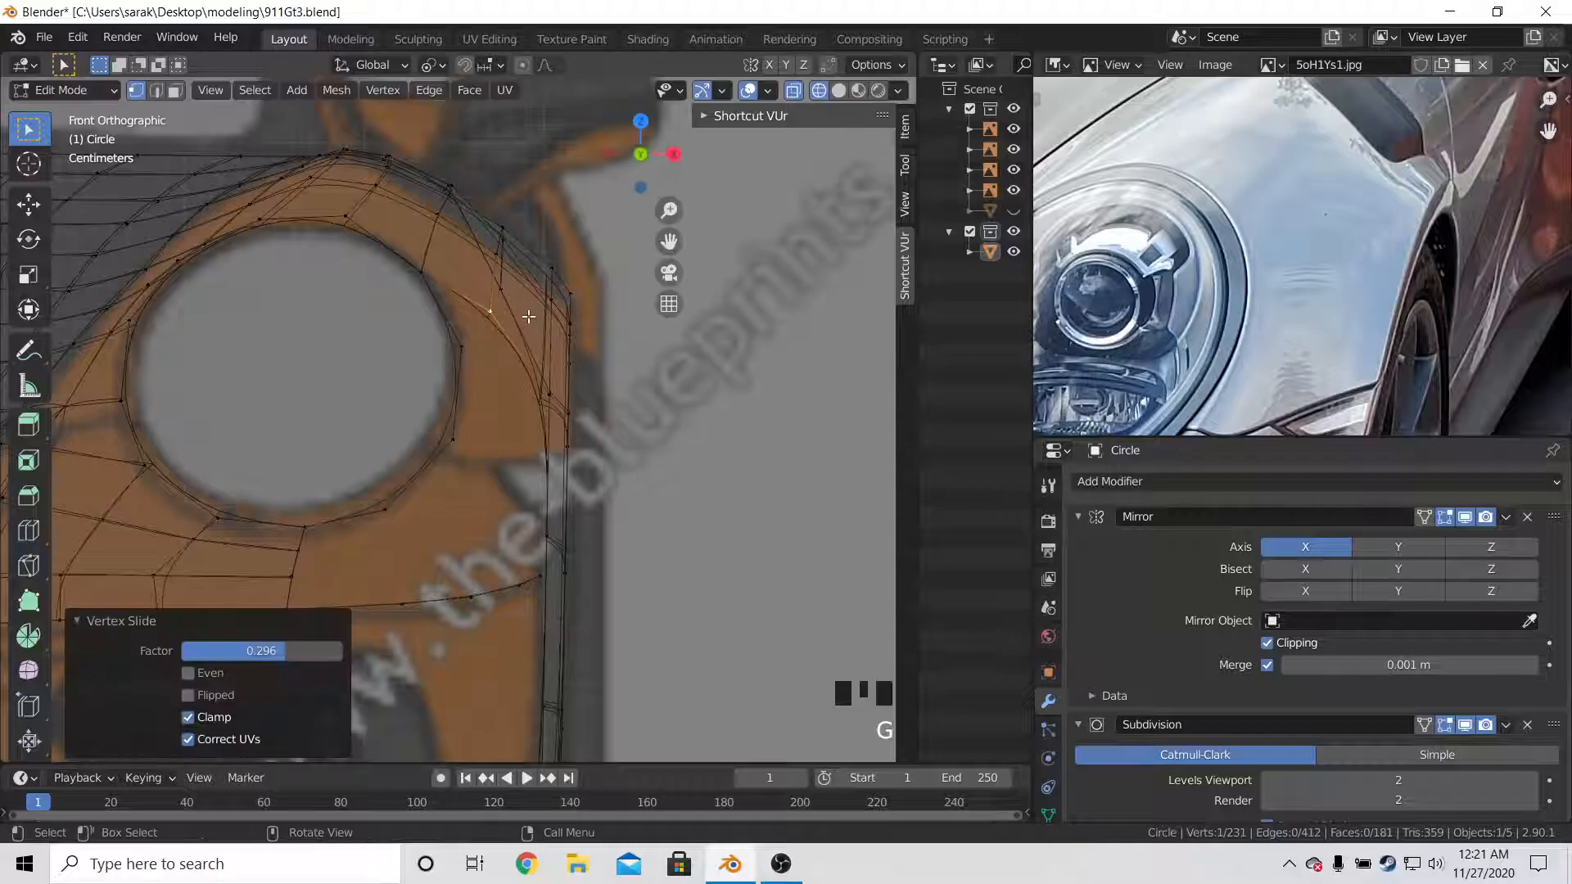
pyautogui.press('KP_3')
pyautogui.keyDown('shift'); pyautogui.moveTo(515, 304); pyautogui.dragTo(527, 334, button='middle'); pyautogui.keyUp('shift')
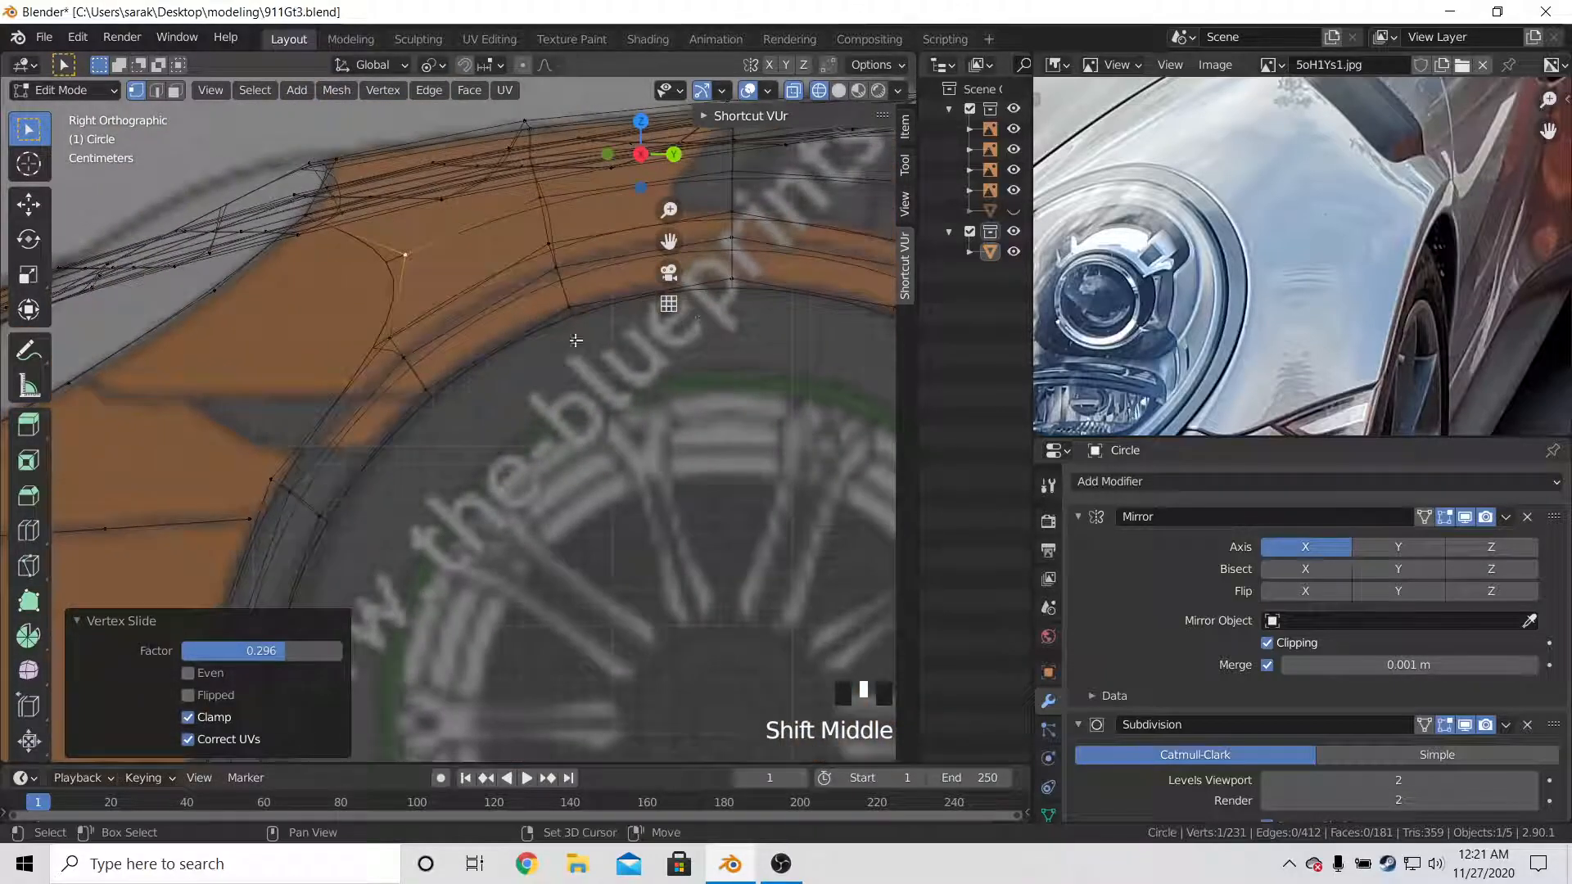
pyautogui.hotkey('ctrl', 'z')
# Slide the fender loop's lowest vertex by a factor of 0.043 and set the pivot point to Median Point
pyautogui.press('g')
pyautogui.press('g')
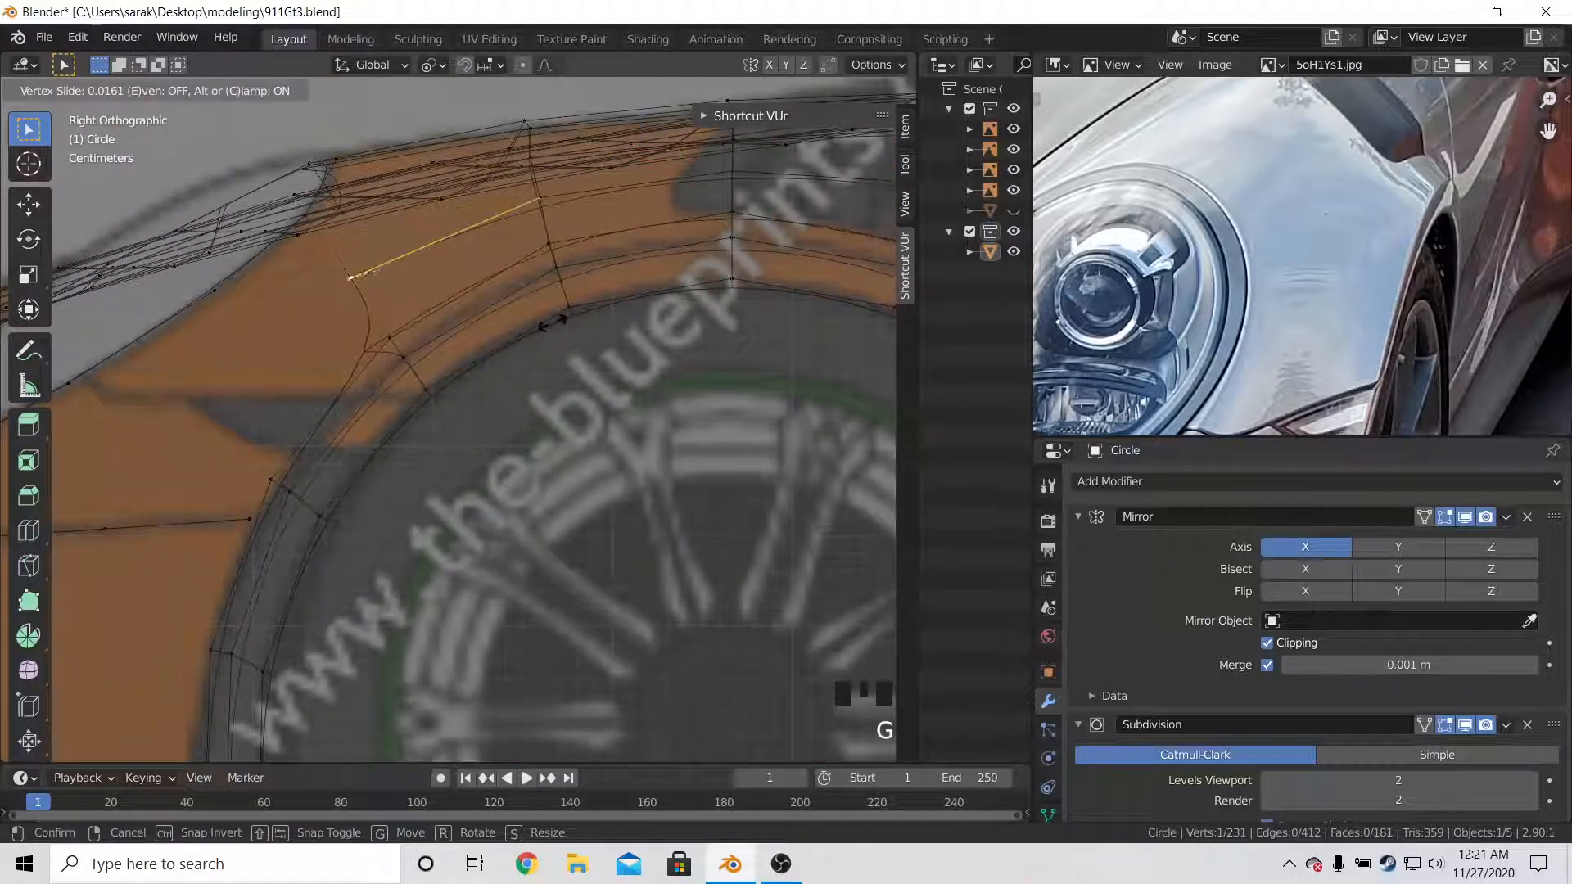
pyautogui.click(604, 312)
pyautogui.scroll(-4, 604, 311)
pyautogui.click(428, 65)
pyautogui.click(453, 163)
pyautogui.moveTo(491, 344); pyautogui.dragTo(457, 420, button='middle')
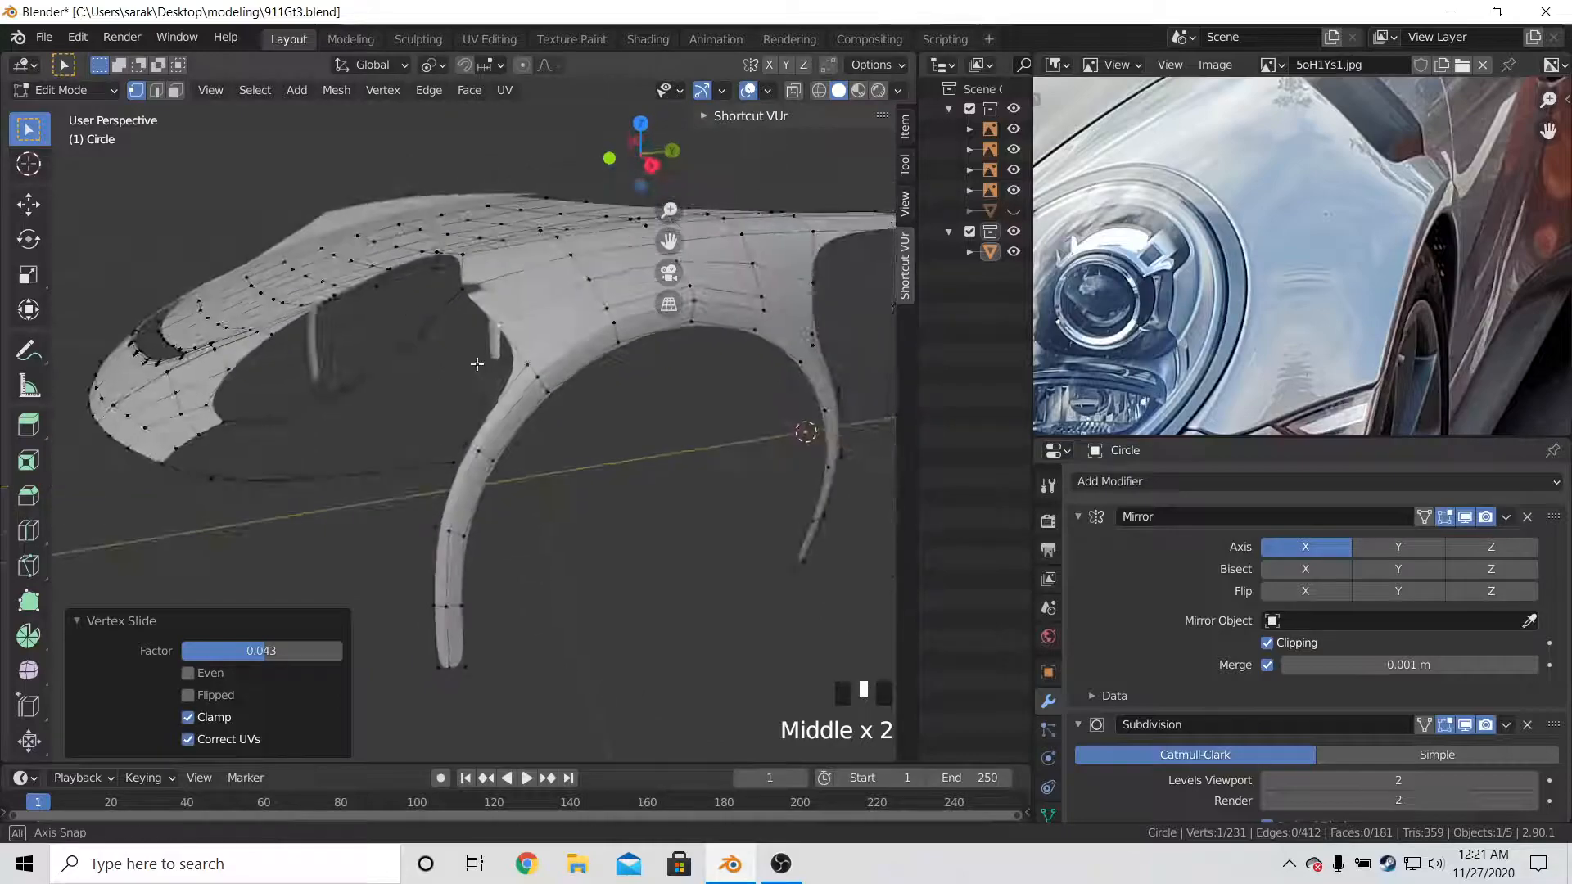
# Delete the end vertex of the loose lower front seam line next to the wheel arch, using the side-light photo as reference
pyautogui.moveTo(1363, 328); pyautogui.dragTo(1386, 217, button='middle')
pyautogui.moveTo(1392, 285); pyautogui.dragTo(1352, 226, button='middle')
pyautogui.scroll(1, 1354, 233)
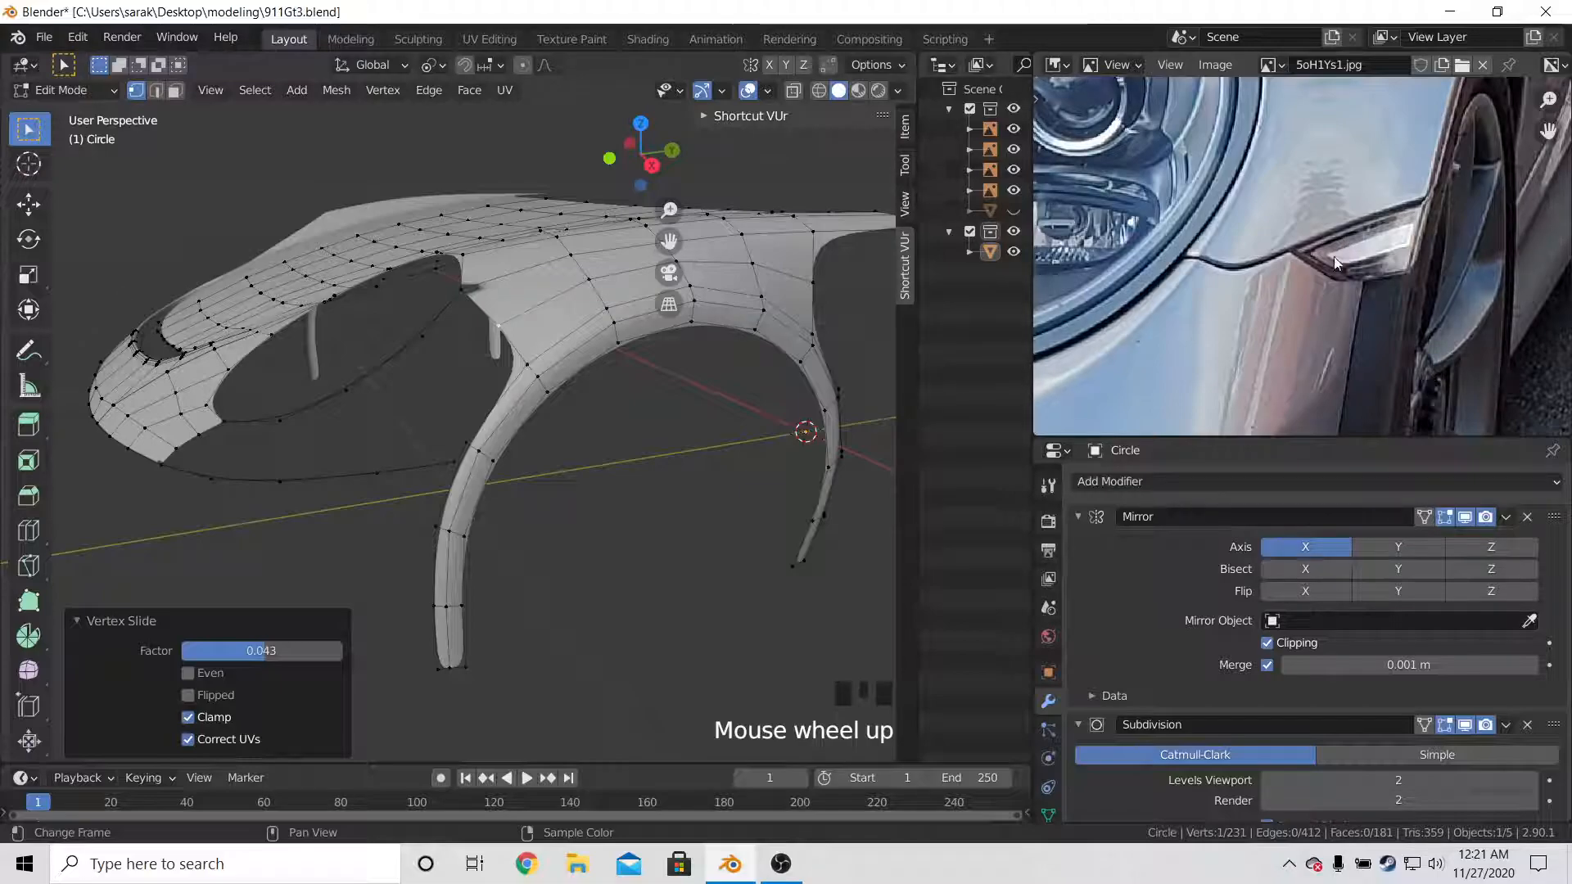
pyautogui.click(417, 460)
pyautogui.press('x')
pyautogui.click(409, 436)
pyautogui.moveTo(1406, 233); pyautogui.dragTo(1390, 192, button='middle')
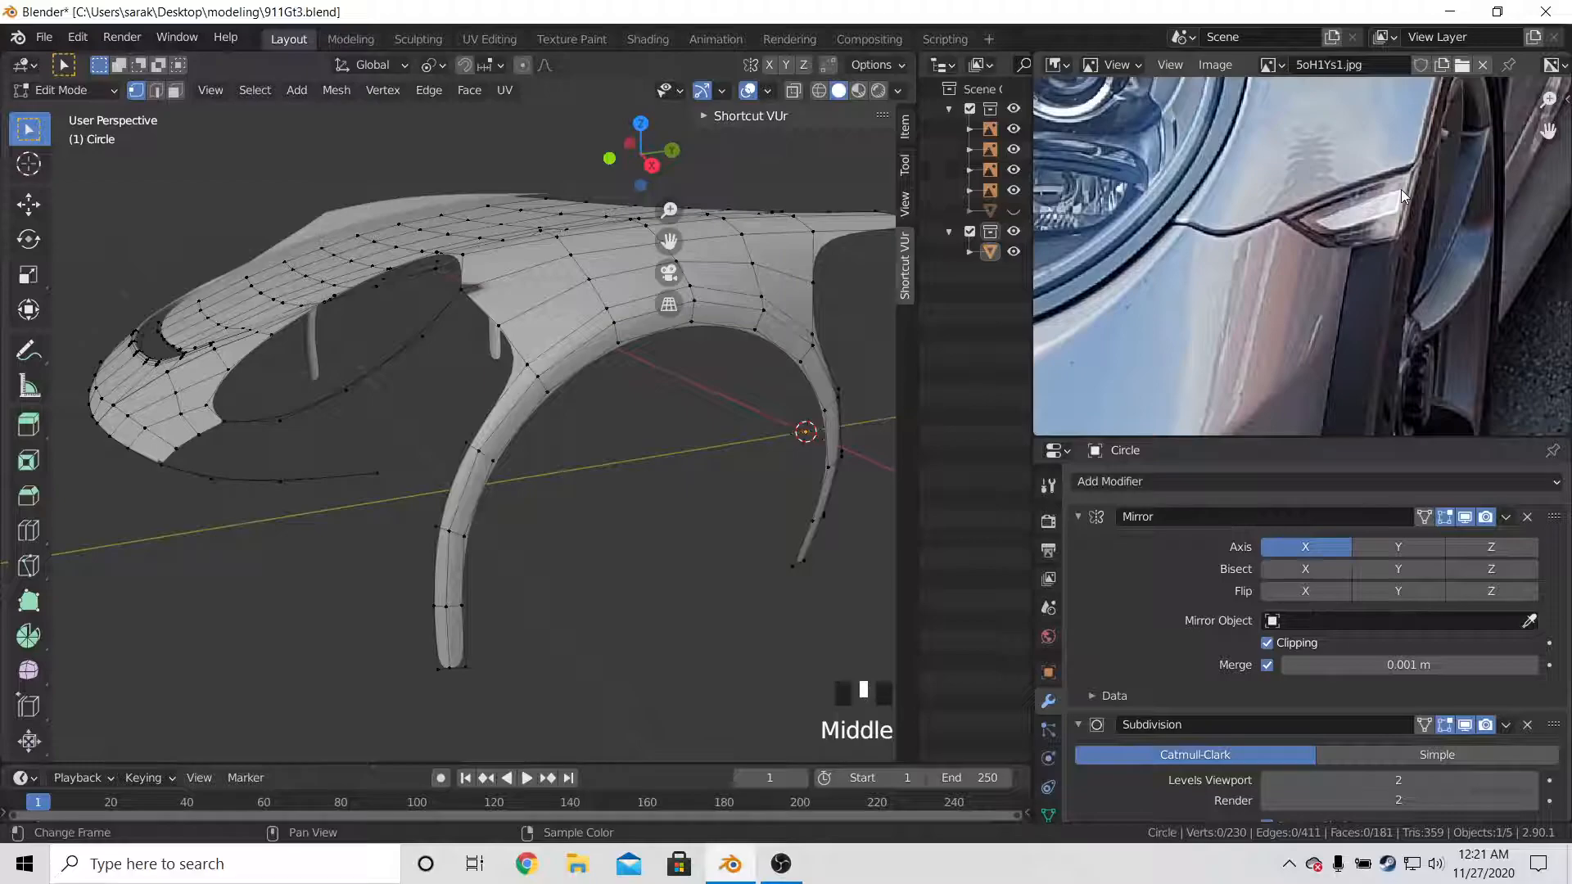
# Examine the bumper seam, side light and wheel arch edge in the reference photo and compare them with the model's arch
pyautogui.scroll(-2, 1402, 189)
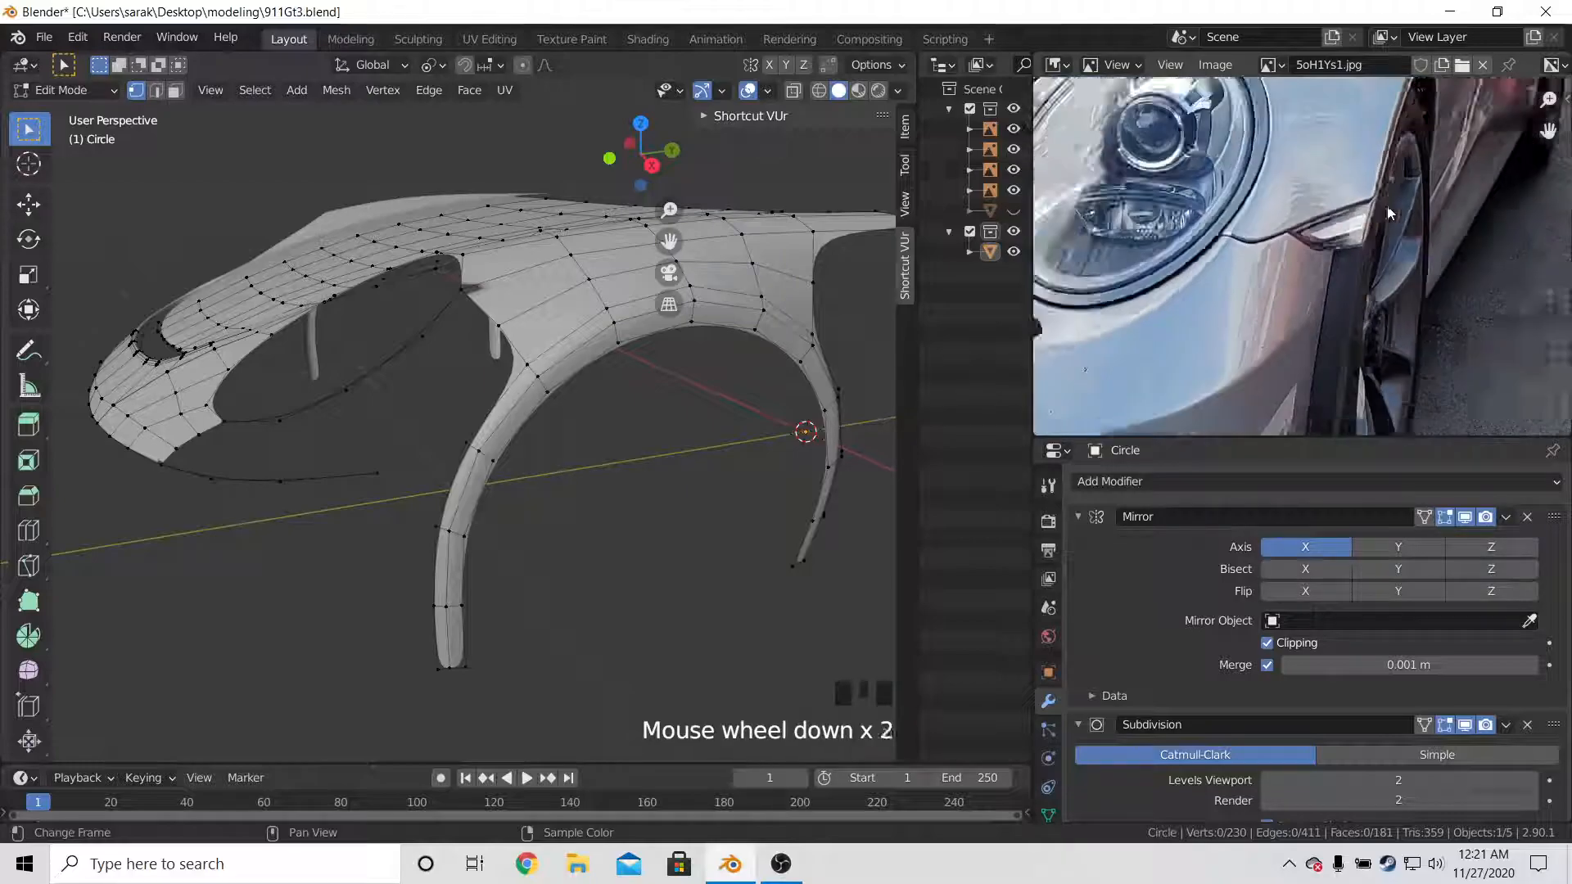
pyautogui.moveTo(1401, 189); pyautogui.dragTo(1423, 65, button='middle')
pyautogui.scroll(-2, 1329, 182)
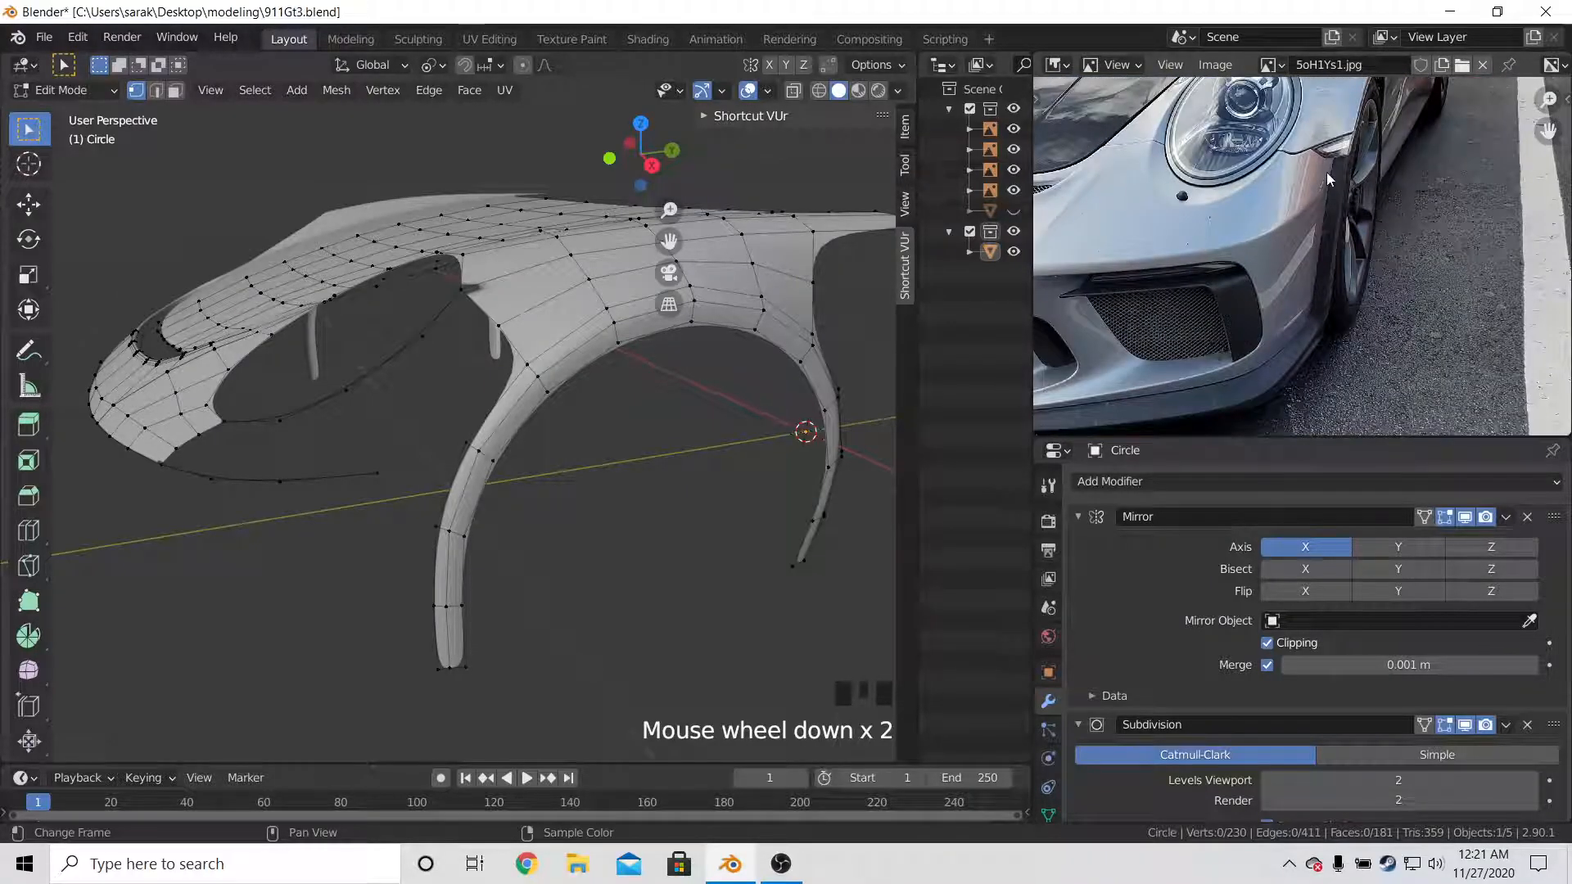
pyautogui.scroll(3, 1336, 306)
pyautogui.moveTo(1336, 306); pyautogui.dragTo(1369, 323, button='middle')
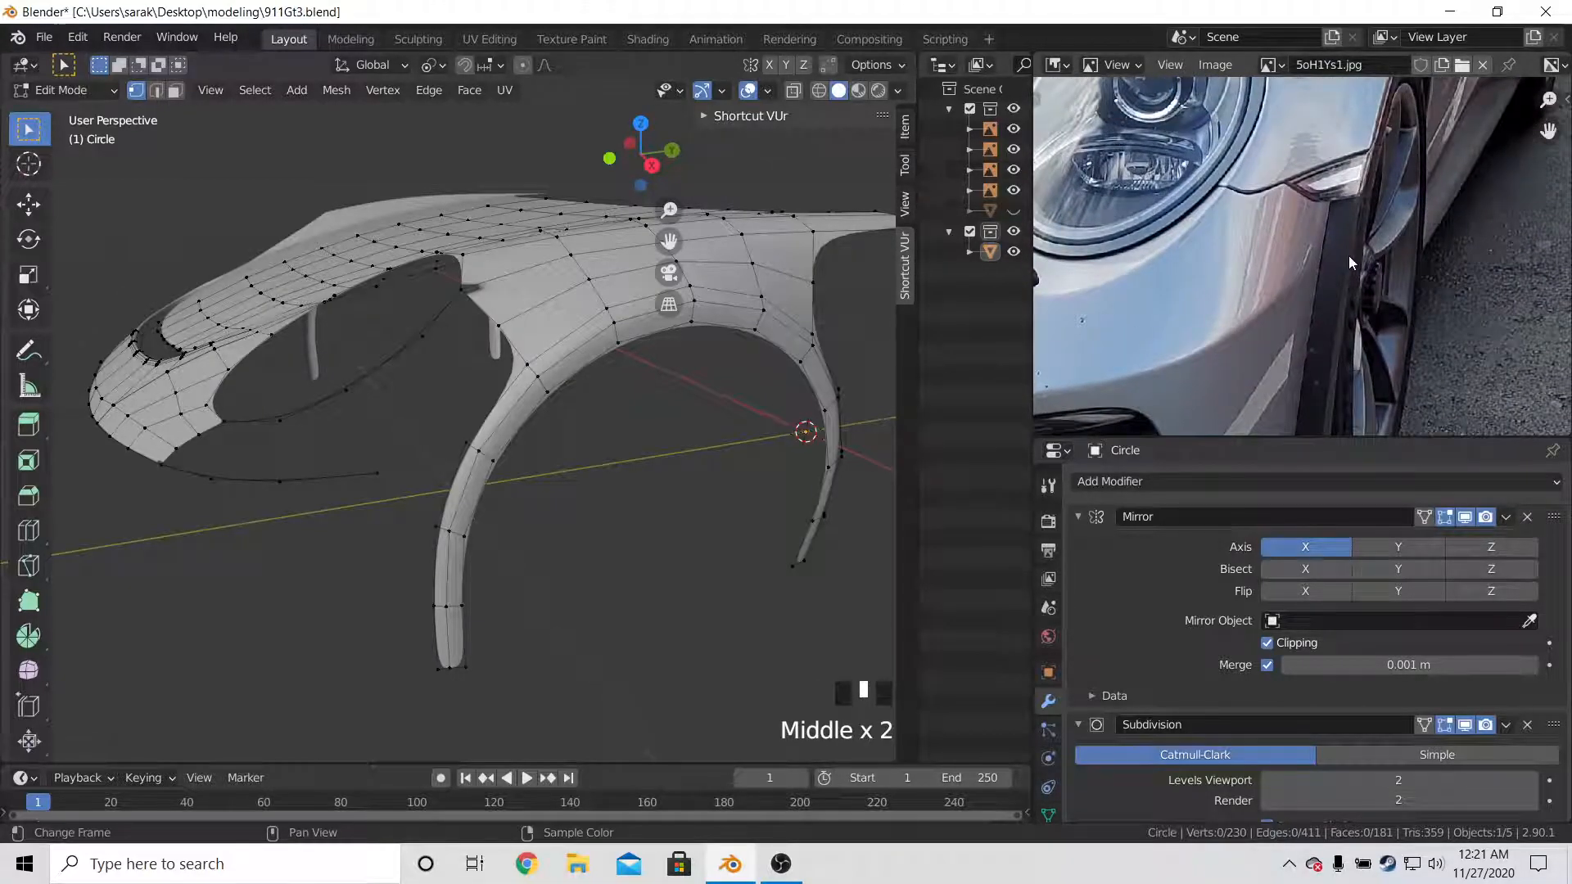
pyautogui.moveTo(1317, 248)
pyautogui.mouseDown(button='middle')
pyautogui.moveTo(1301, 199)
pyautogui.moveTo(1300, 264)
pyautogui.mouseUp(button='middle')
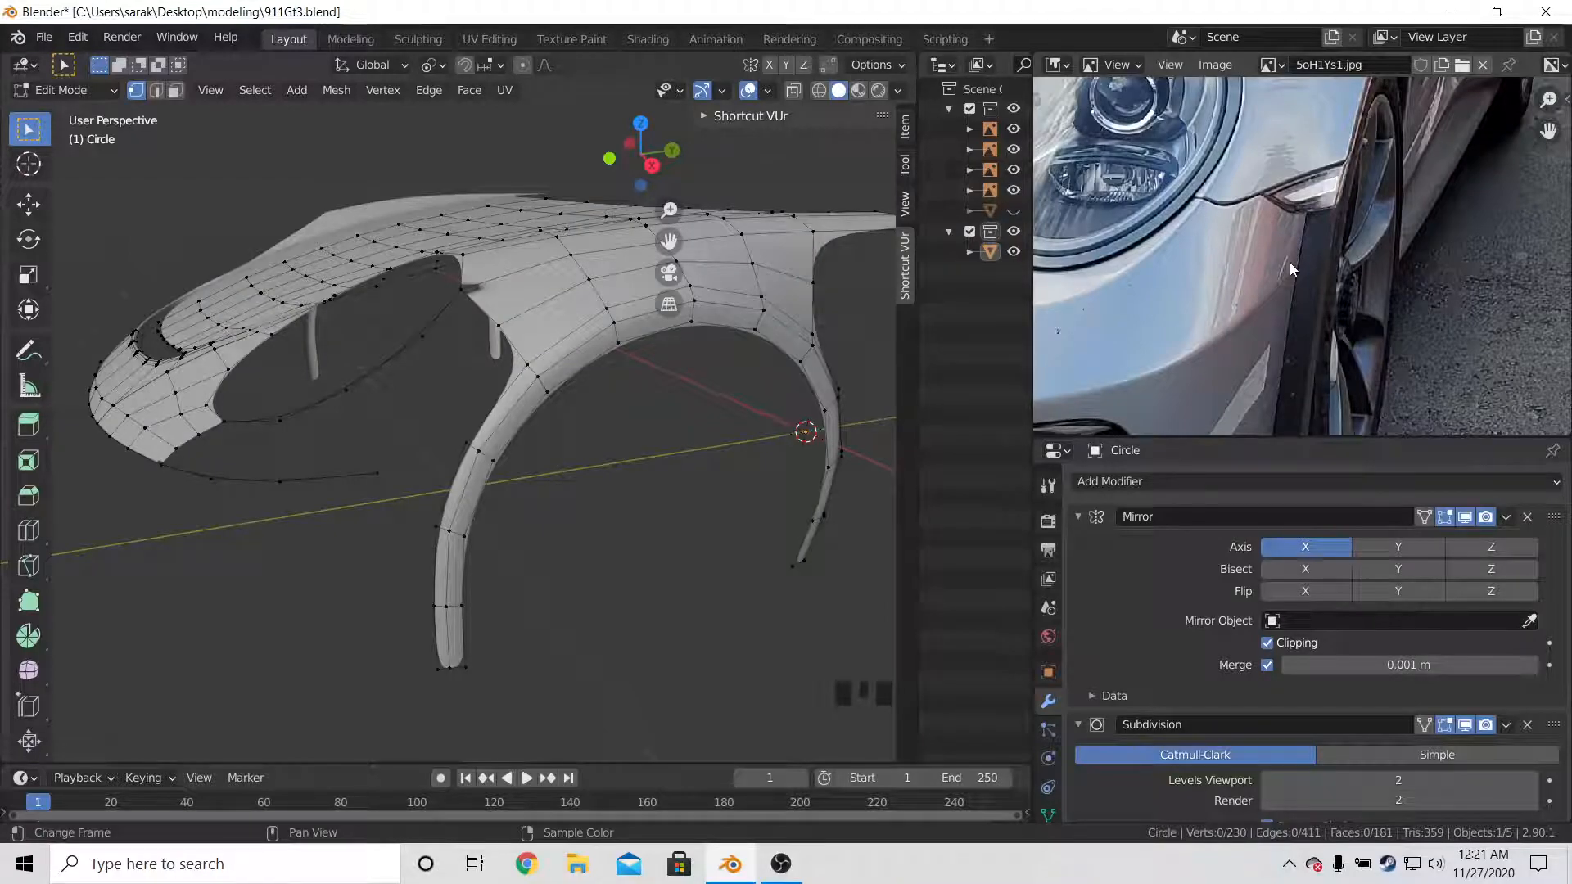
pyautogui.moveTo(292, 443); pyautogui.dragTo(373, 489, button='middle')
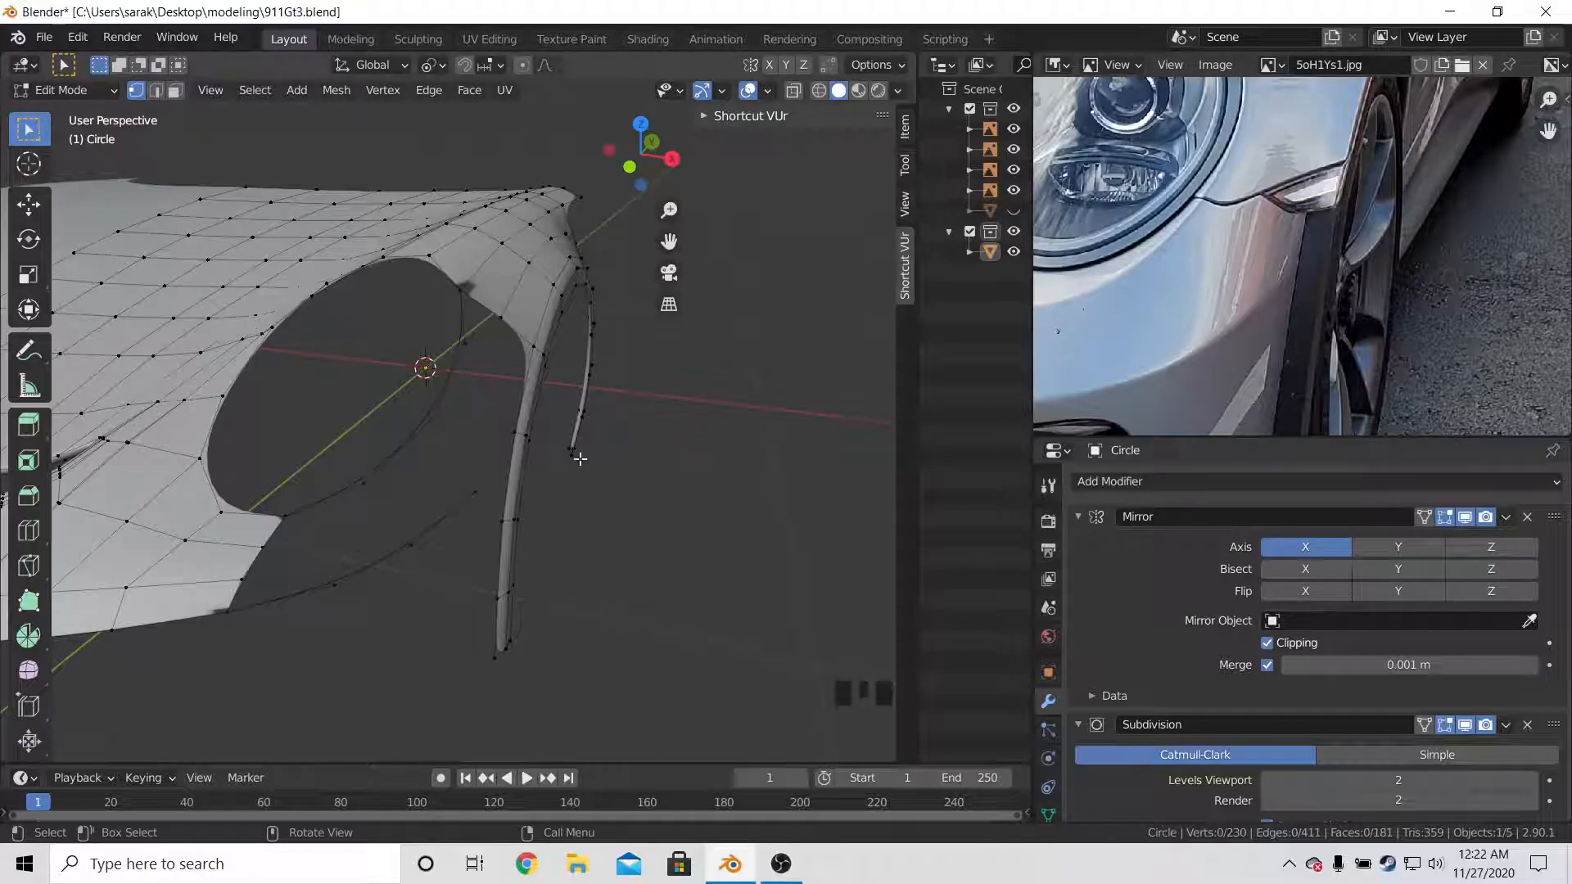
# Move the loose seam line's end vertex 0.008852 m along X, then reposition it beside the wheel arch in top view
pyautogui.press('KP_1')
pyautogui.scroll(3, 601, 439)
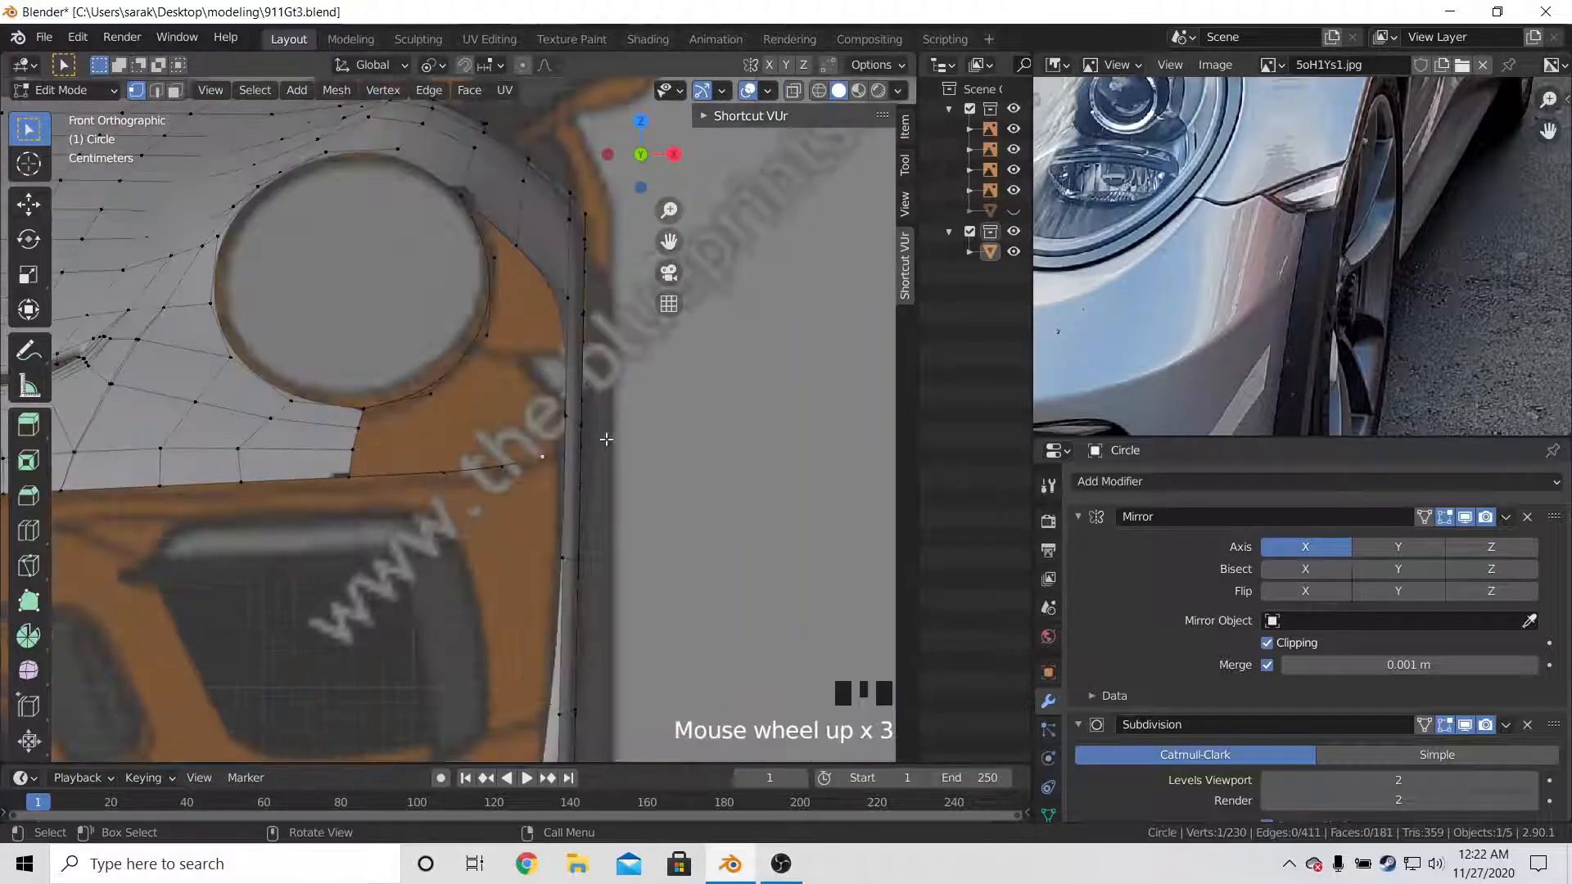
pyautogui.press('g')
pyautogui.press('x')
pyautogui.click(680, 425)
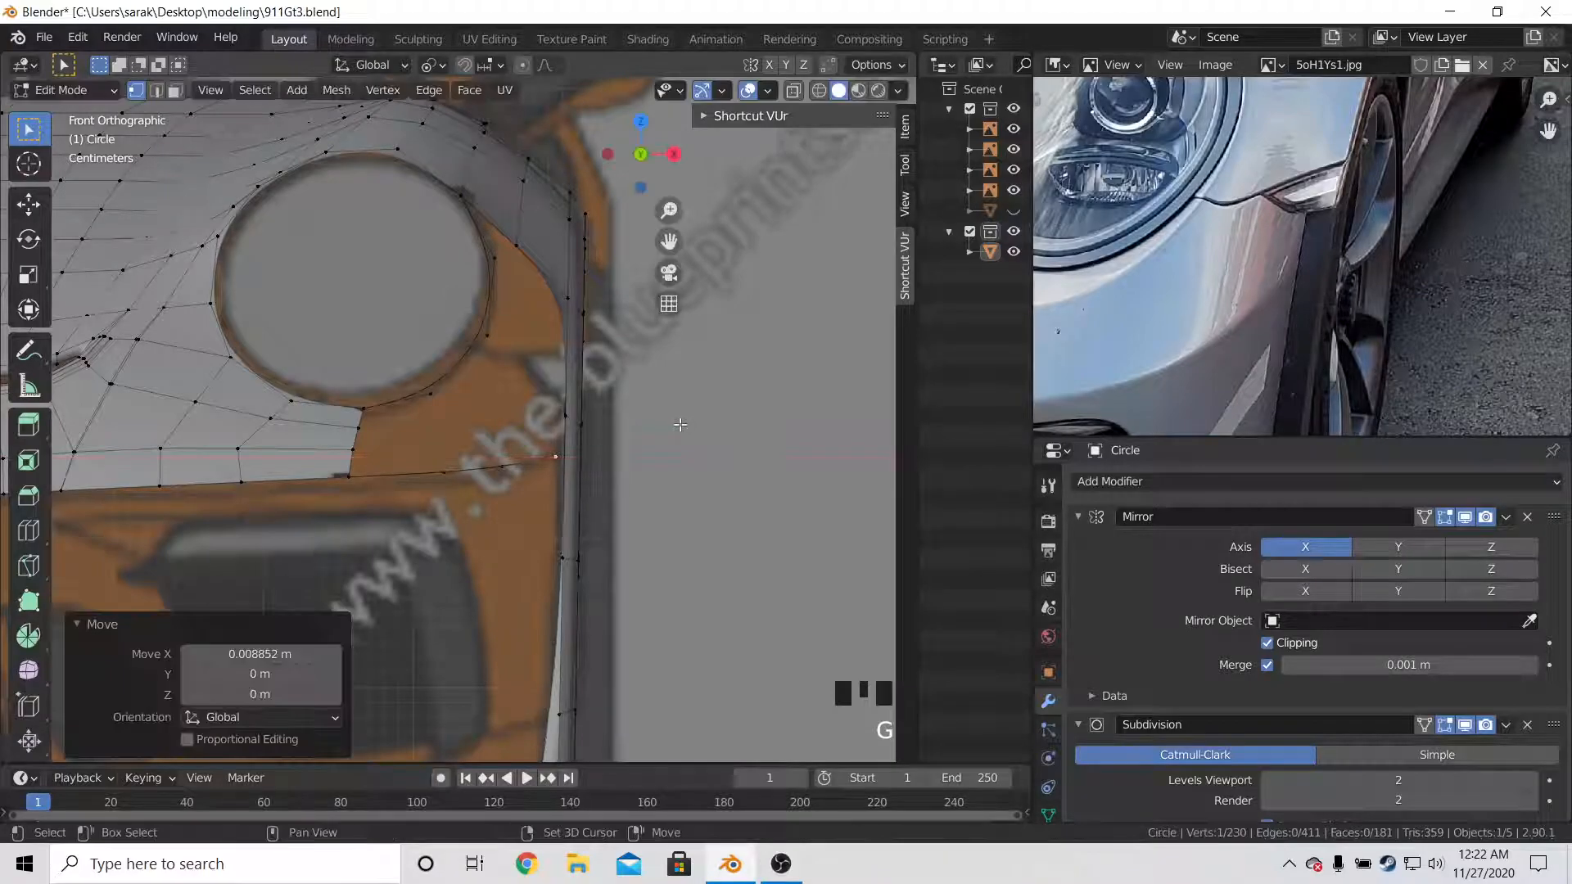
pyautogui.press('KP_7')
pyautogui.press('g')
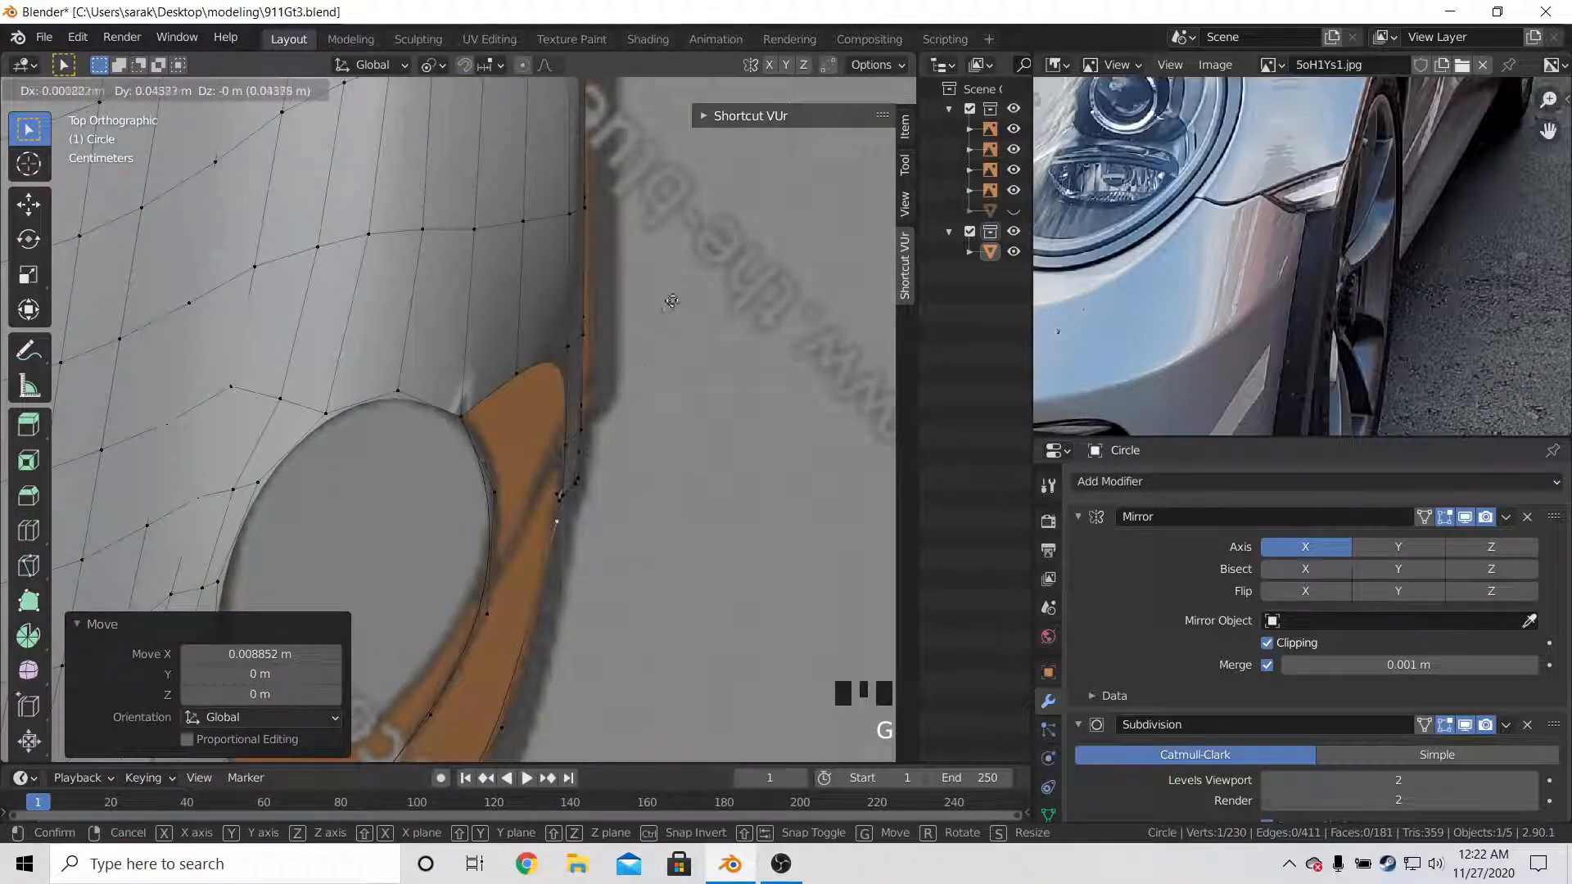
pyautogui.click(659, 258)
# Add a vertex to the seam line's last segment with one loop cut and move it onto the blueprint outline
pyautogui.press('a')
pyautogui.press('a')
pyautogui.hotkey('ctrl', 'r')
pyautogui.click(561, 618)
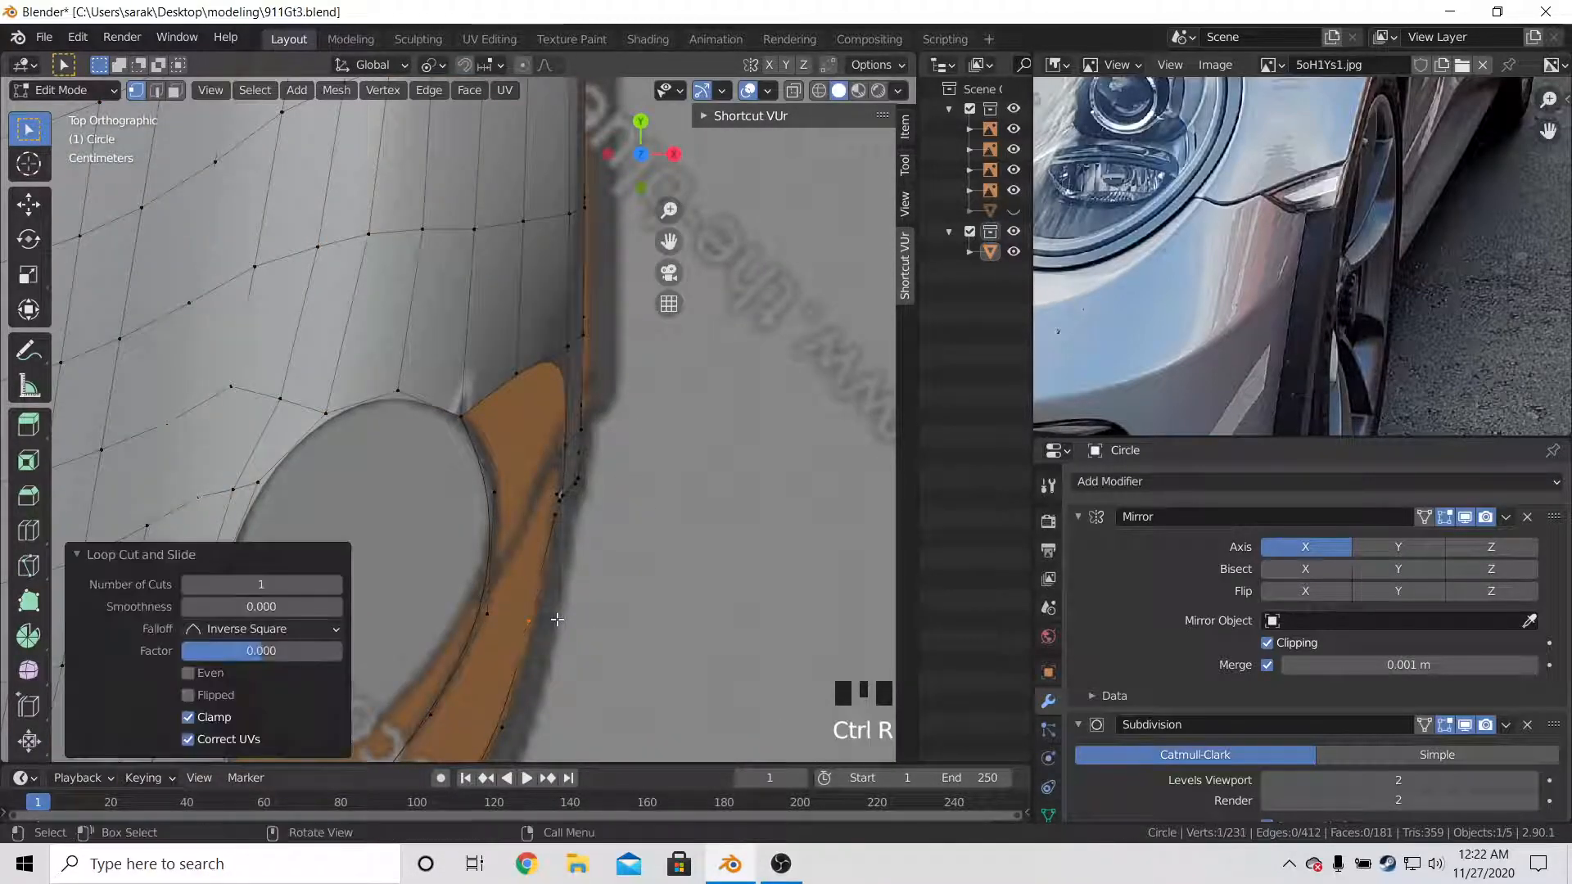
pyautogui.press('g')
pyautogui.click(565, 524)
# Move the seam line's end vertex 0.000219 m in X and 0.00683 m in Y, then align it with the arch's front edge in side view
pyautogui.press('g')
pyautogui.click(634, 494)
pyautogui.moveTo(634, 494); pyautogui.dragTo(544, 327, button='middle')
pyautogui.press('KP_3')
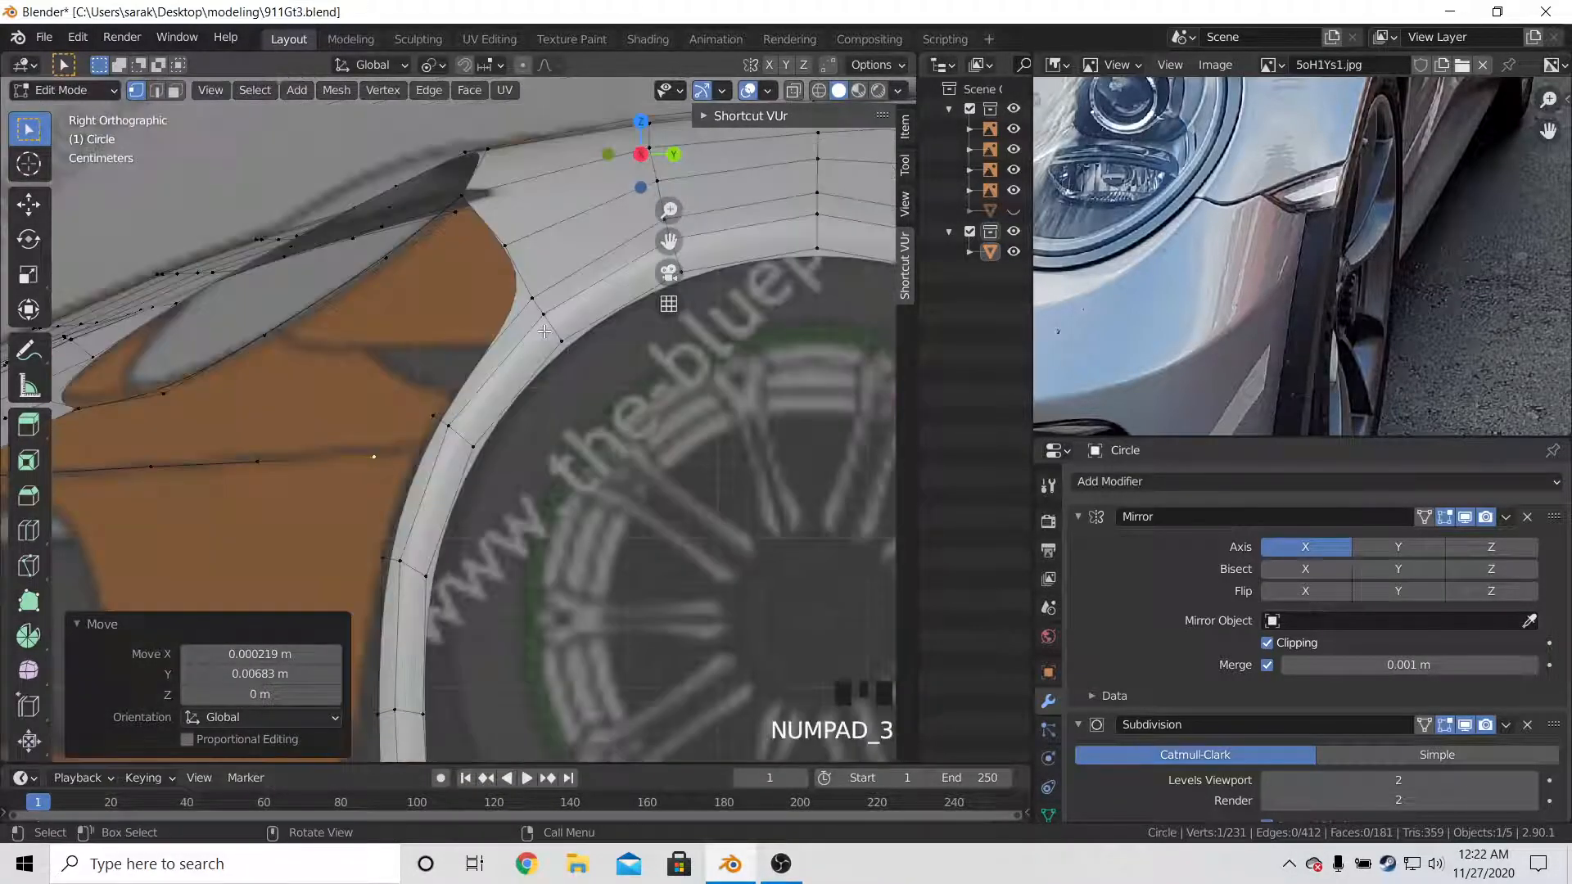
pyautogui.press('g')
pyautogui.click(443, 459)
# Slide the seam line's second-to-last vertex by a factor of 0.124 and move it 0.001093 m in X and 0.000109 m in Y
pyautogui.press('g')
pyautogui.press('g')
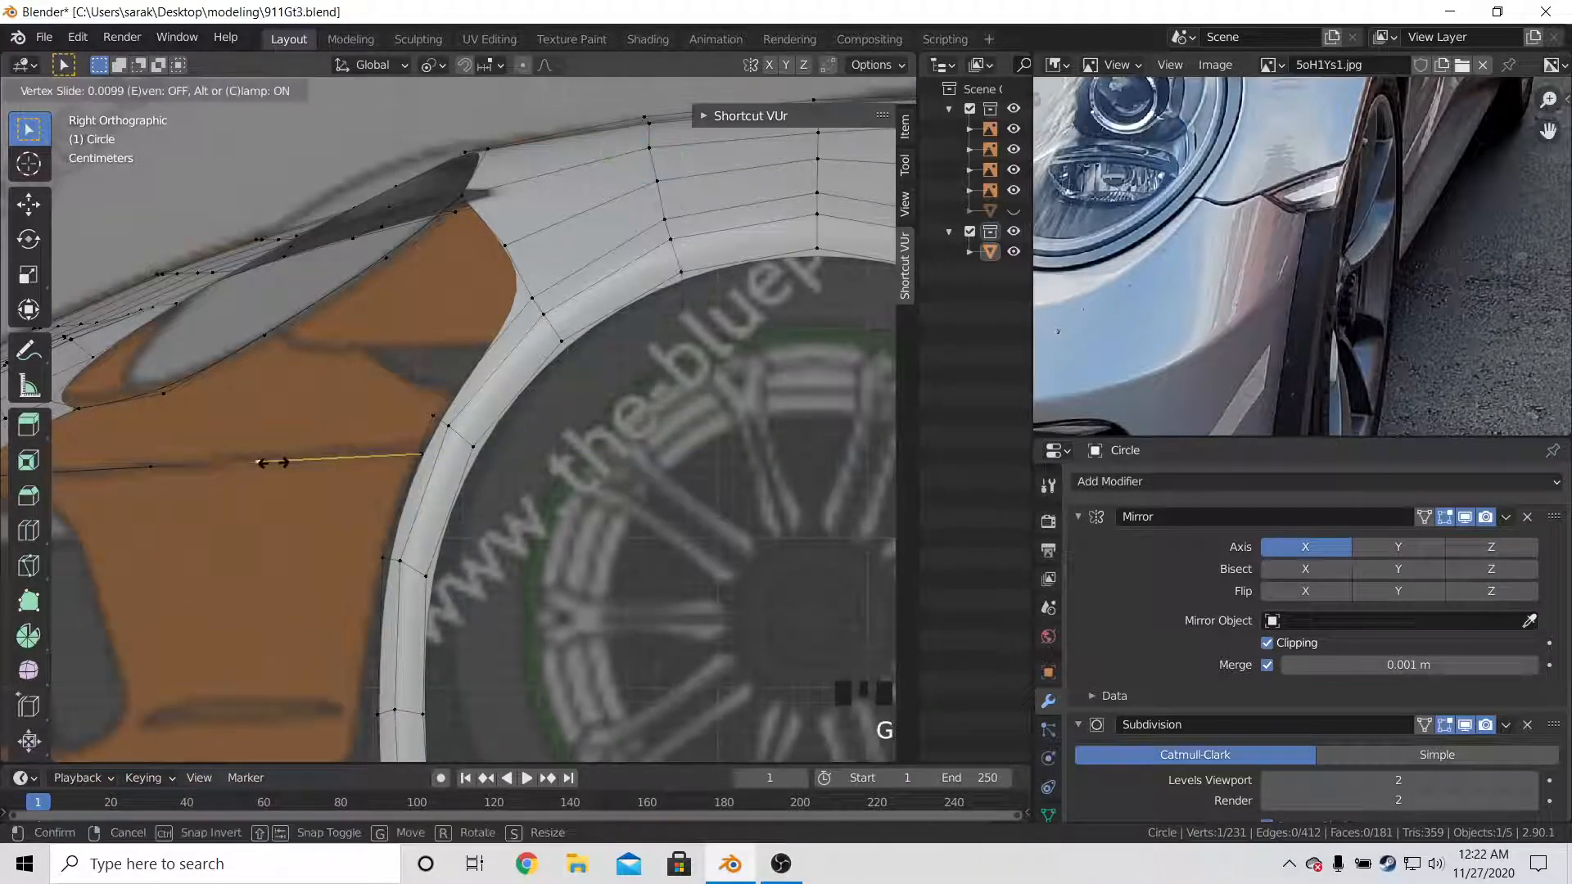
pyautogui.click(410, 452)
pyautogui.press('KP_7')
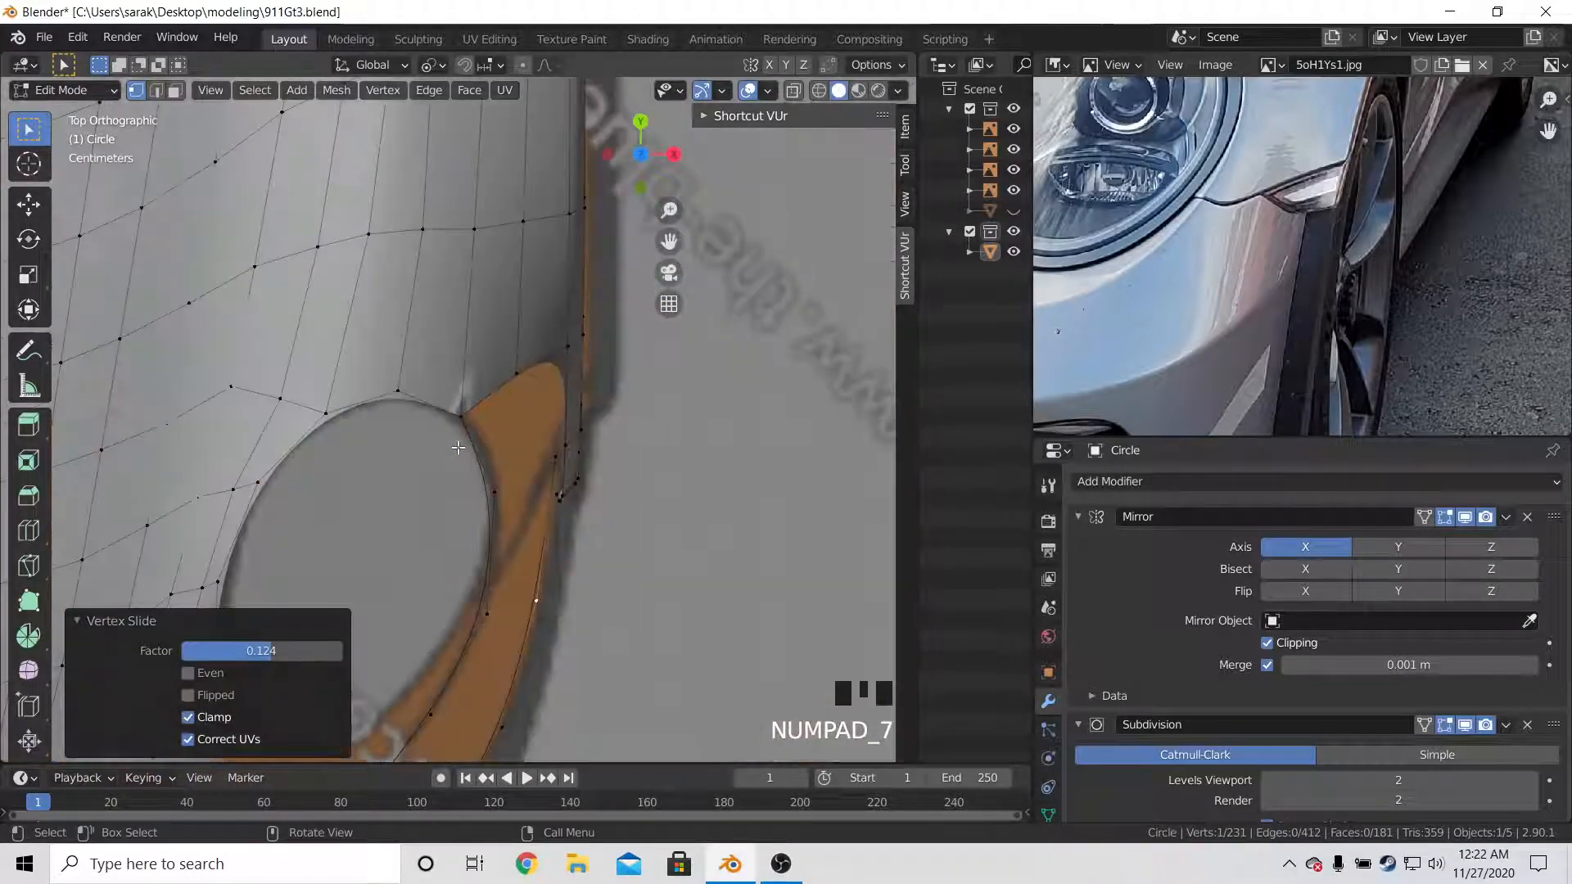
pyautogui.press('g')
pyautogui.click(473, 464)
# Examine the side light in the reference photo and preview the smoothed front fender in Object Mode
pyautogui.scroll(-2, 528, 498)
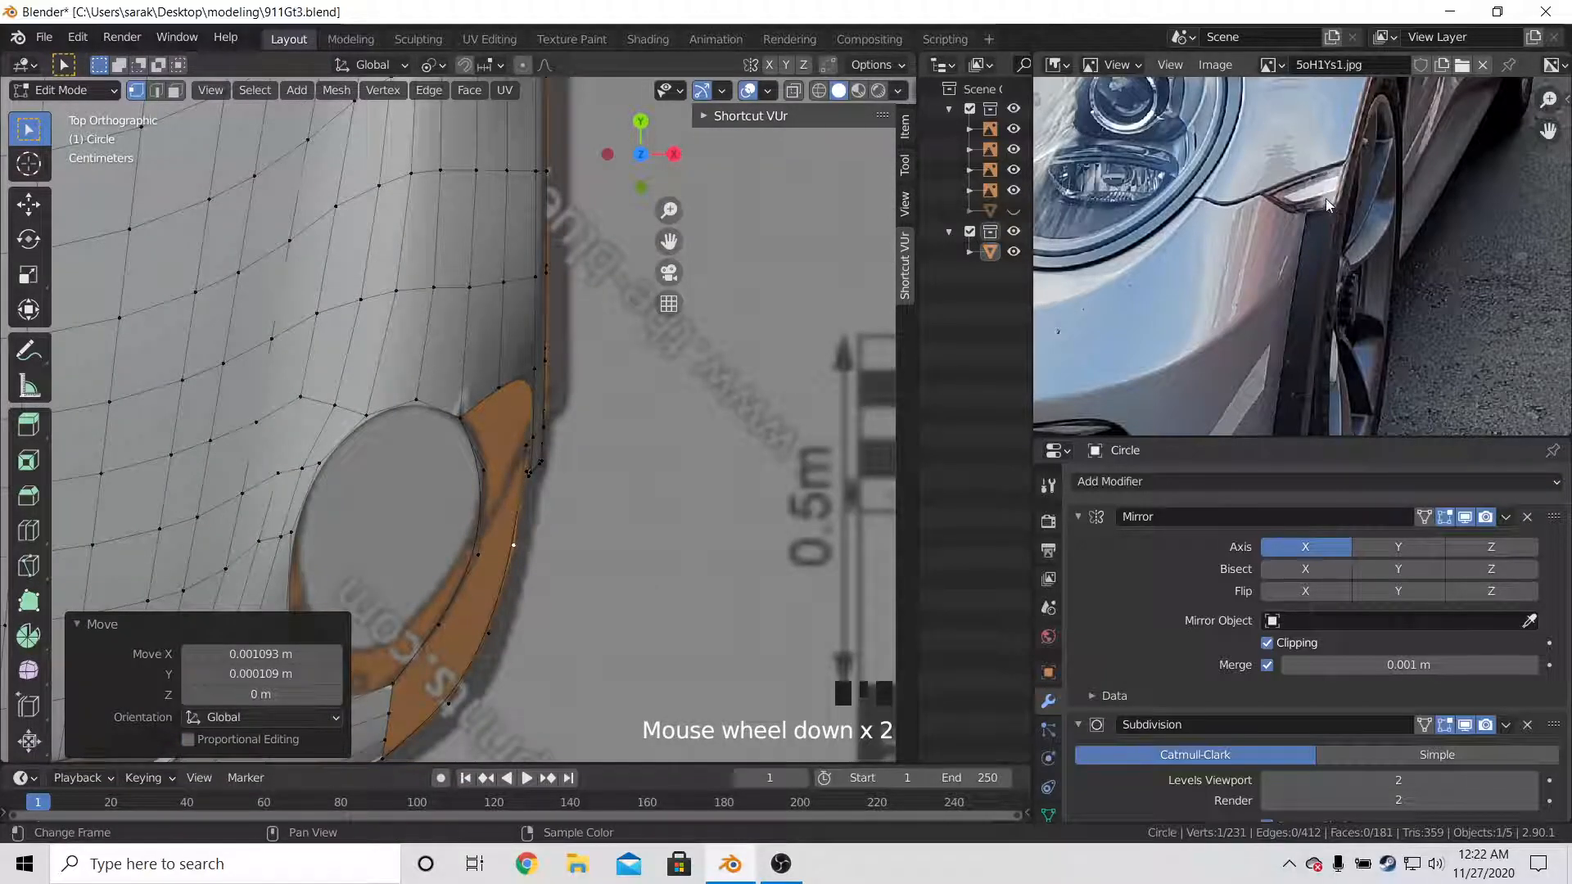
pyautogui.scroll(3, 1324, 190)
pyautogui.moveTo(1324, 189); pyautogui.dragTo(1308, 285, button='middle')
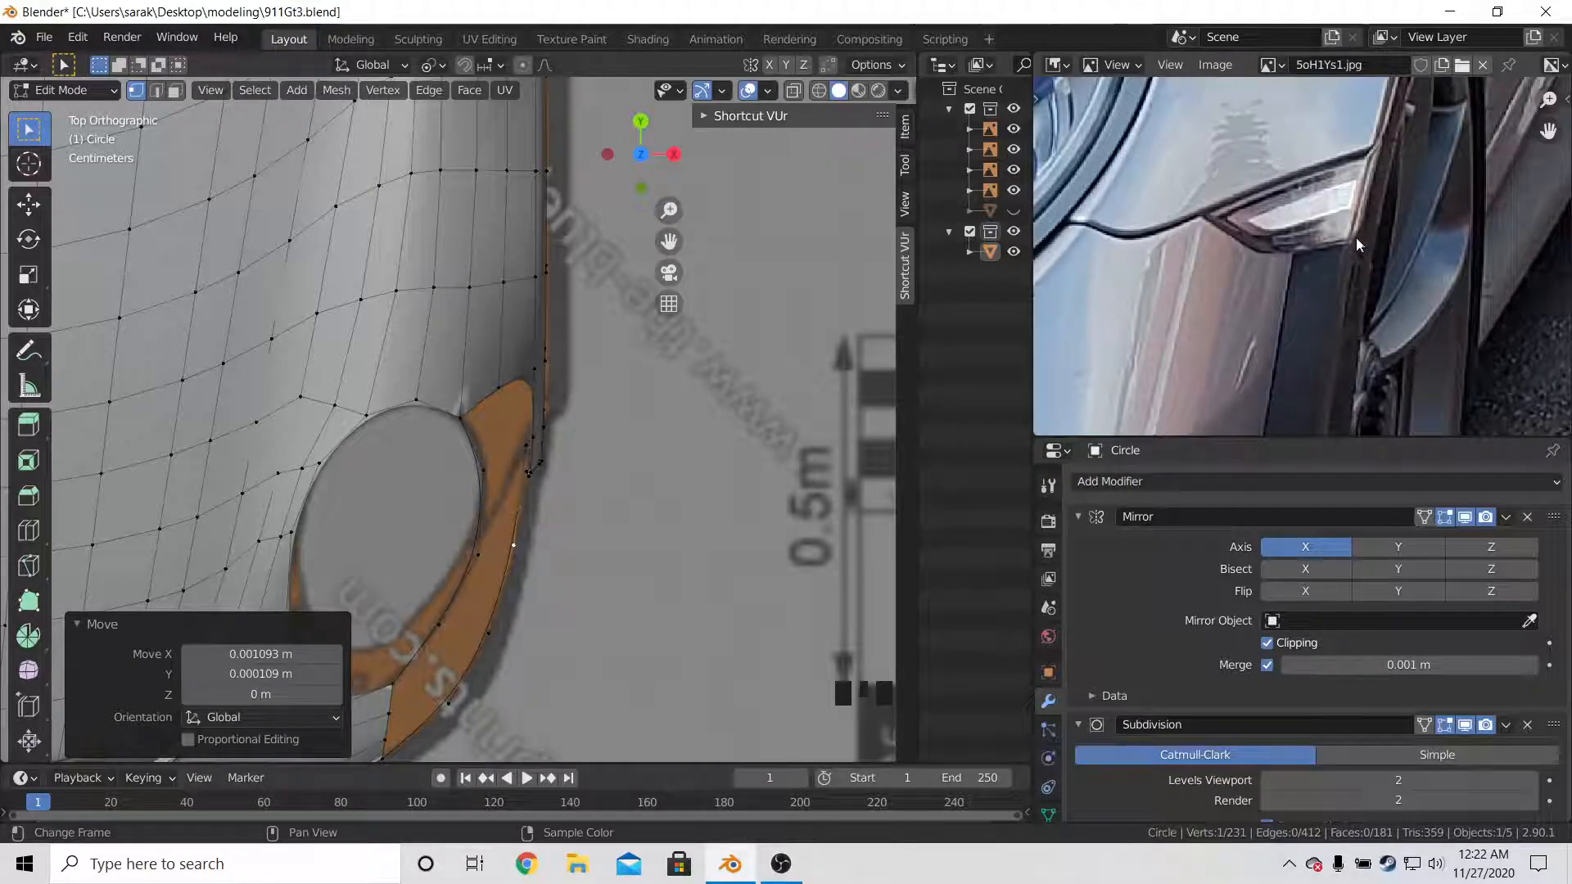
pyautogui.moveTo(758, 462); pyautogui.dragTo(652, 360, button='middle')
pyautogui.press('Tab')
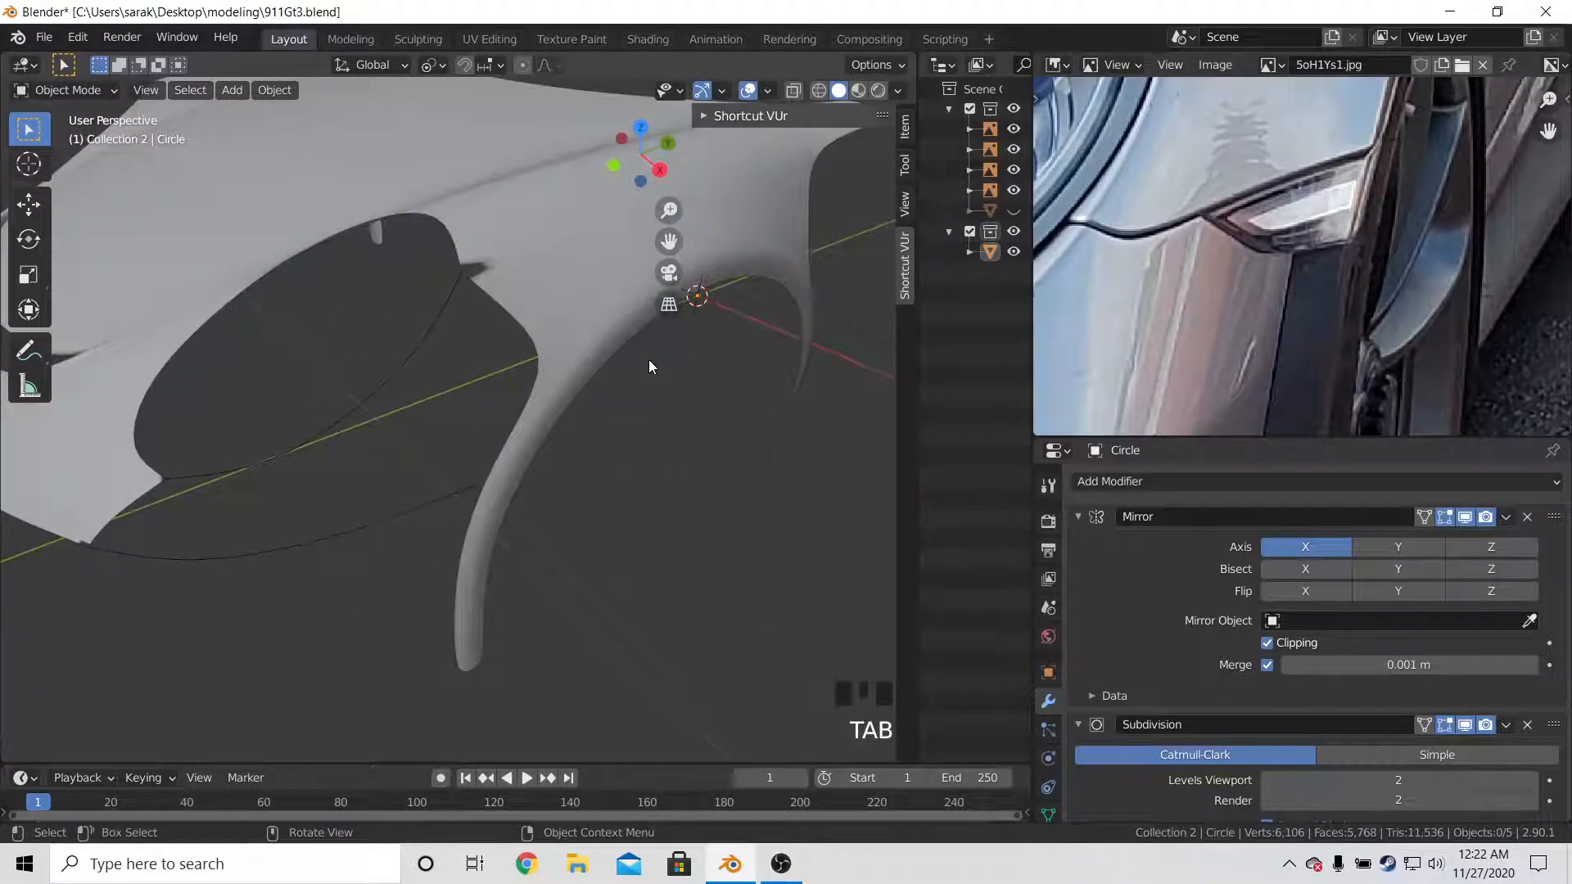
pyautogui.press('Tab')
# Slide the wheel arch's front edge vertex and its inner neighbour up the arch to the side light's lower corner
pyautogui.press('KP_3')
pyautogui.scroll(4, 492, 389)
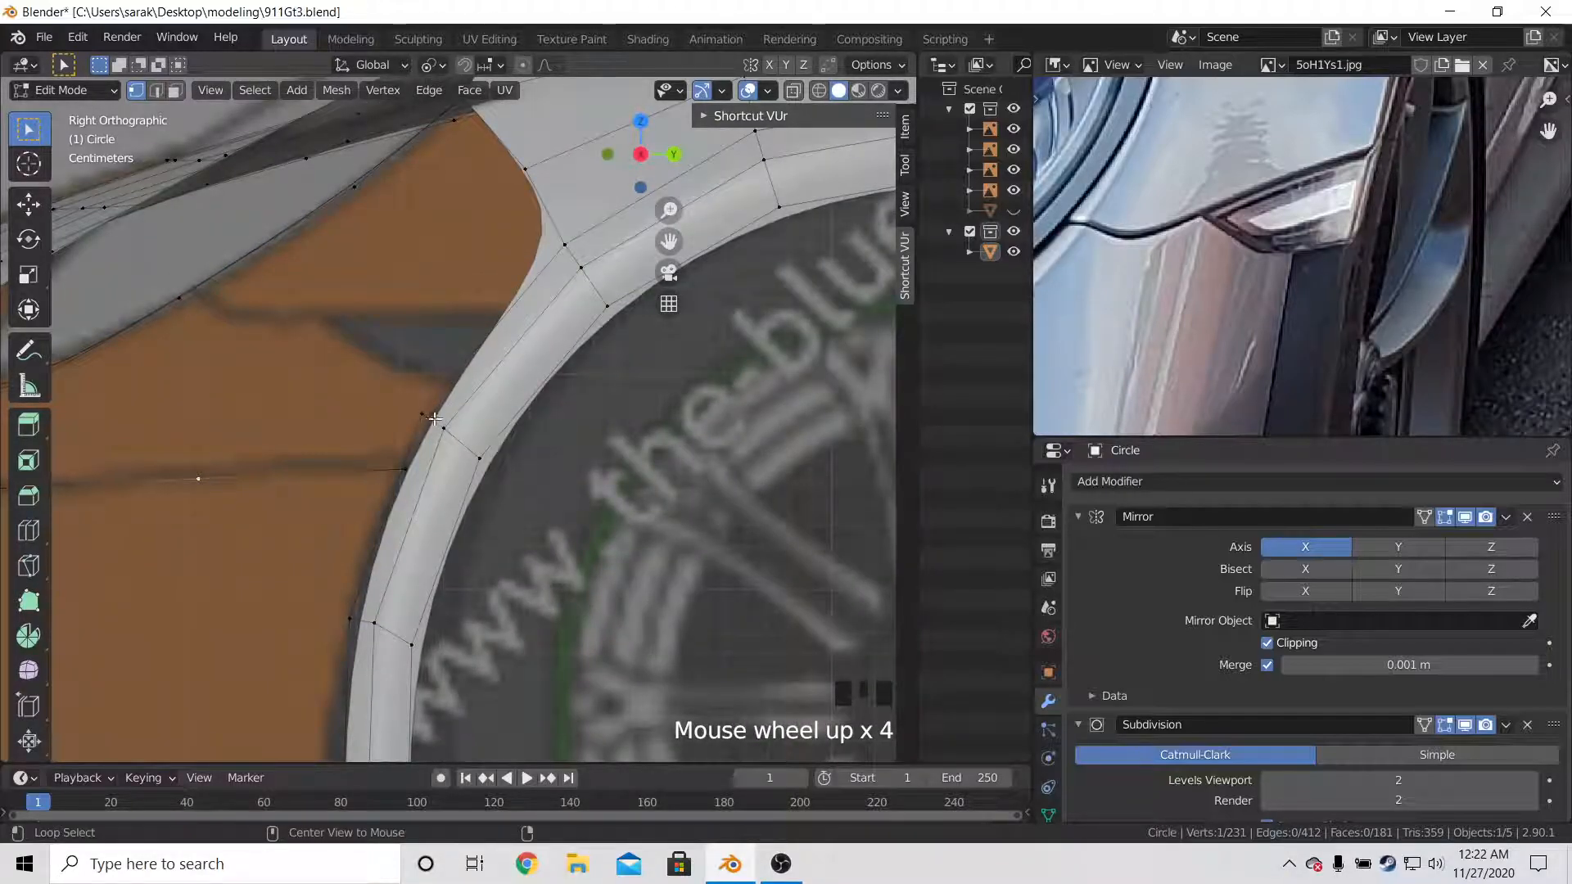
pyautogui.click(426, 413)
pyautogui.press('g')
pyautogui.press('g')
pyautogui.click(448, 381)
pyautogui.press('g')
pyautogui.press('g')
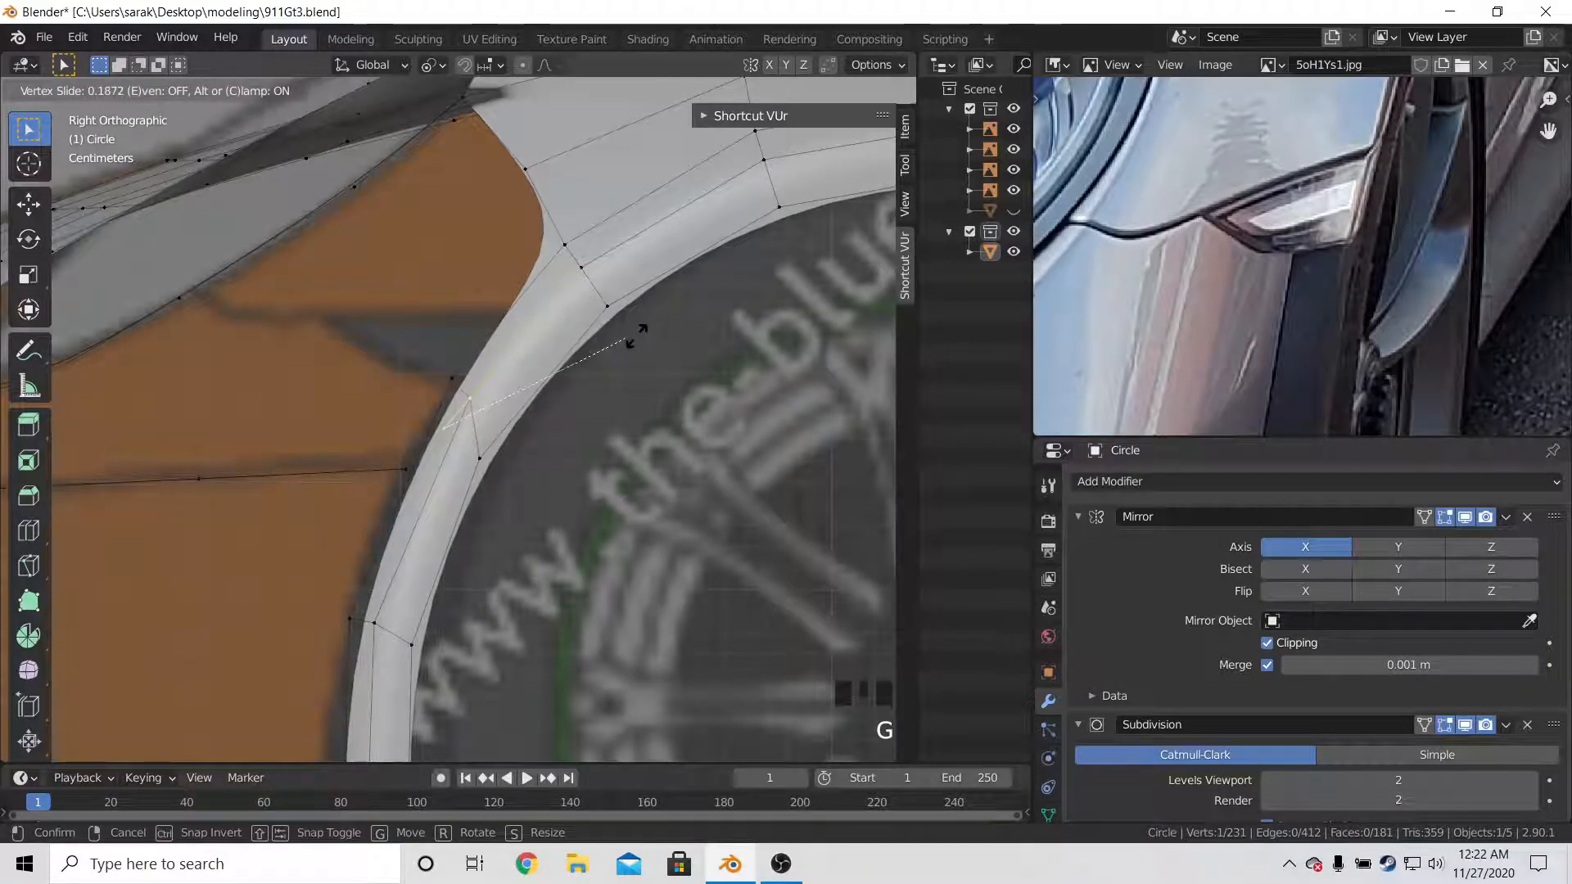
pyautogui.click(642, 328)
# Shift the arch edge vertex slightly at the side light's lower corner and slide its inner neighbour by a factor of 0.154
pyautogui.click(445, 390)
pyautogui.press('g')
pyautogui.press('g')
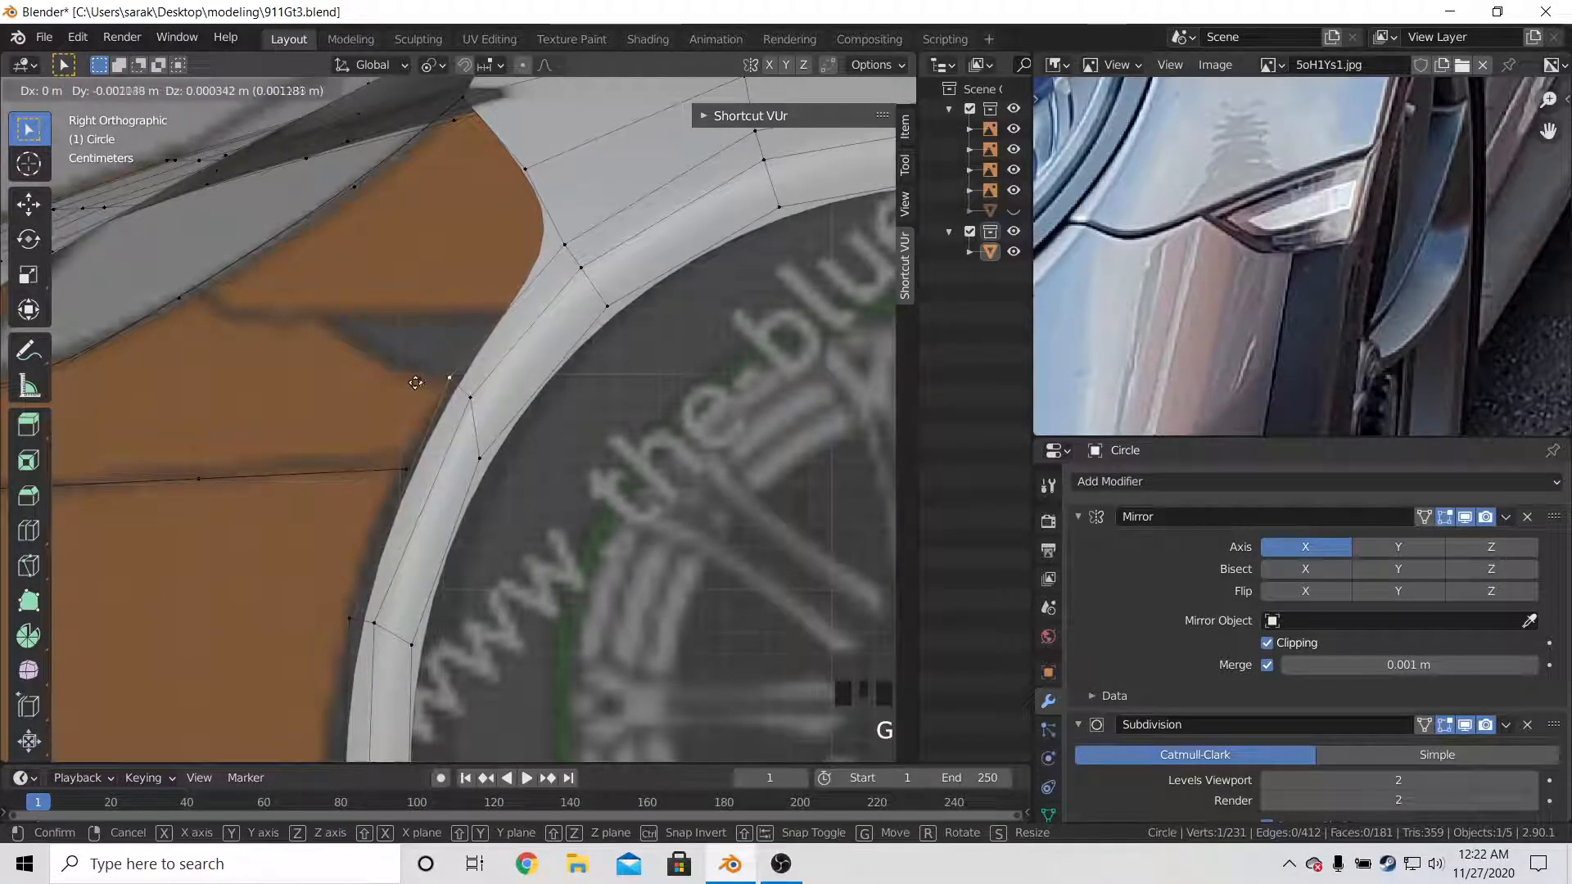
pyautogui.click(352, 364)
pyautogui.click(479, 388)
pyautogui.press('g')
pyautogui.press('g')
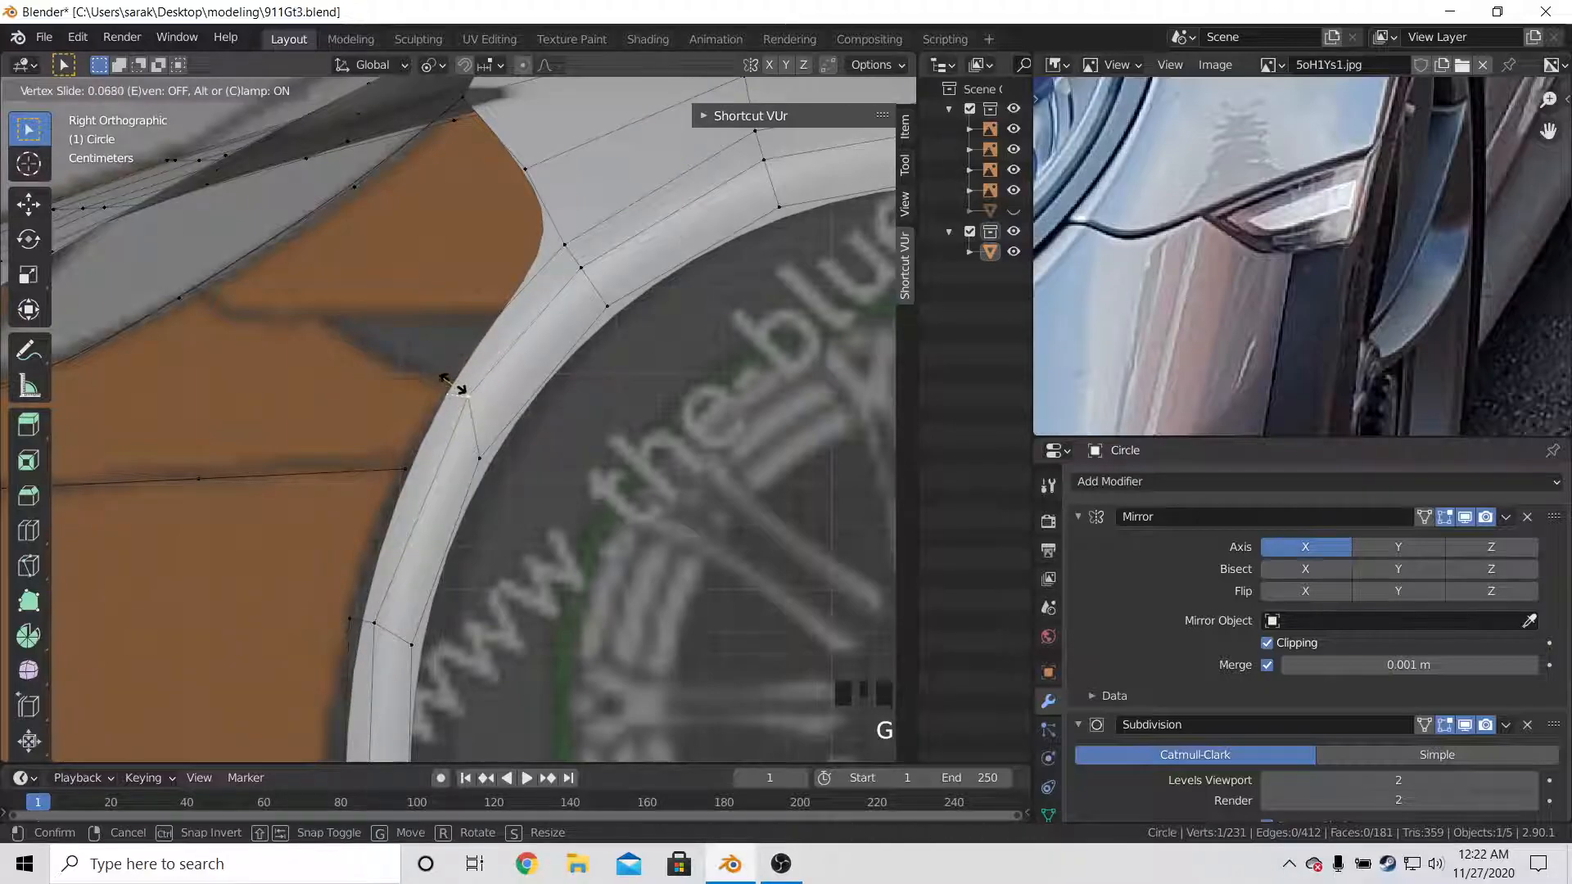
pyautogui.click(425, 379)
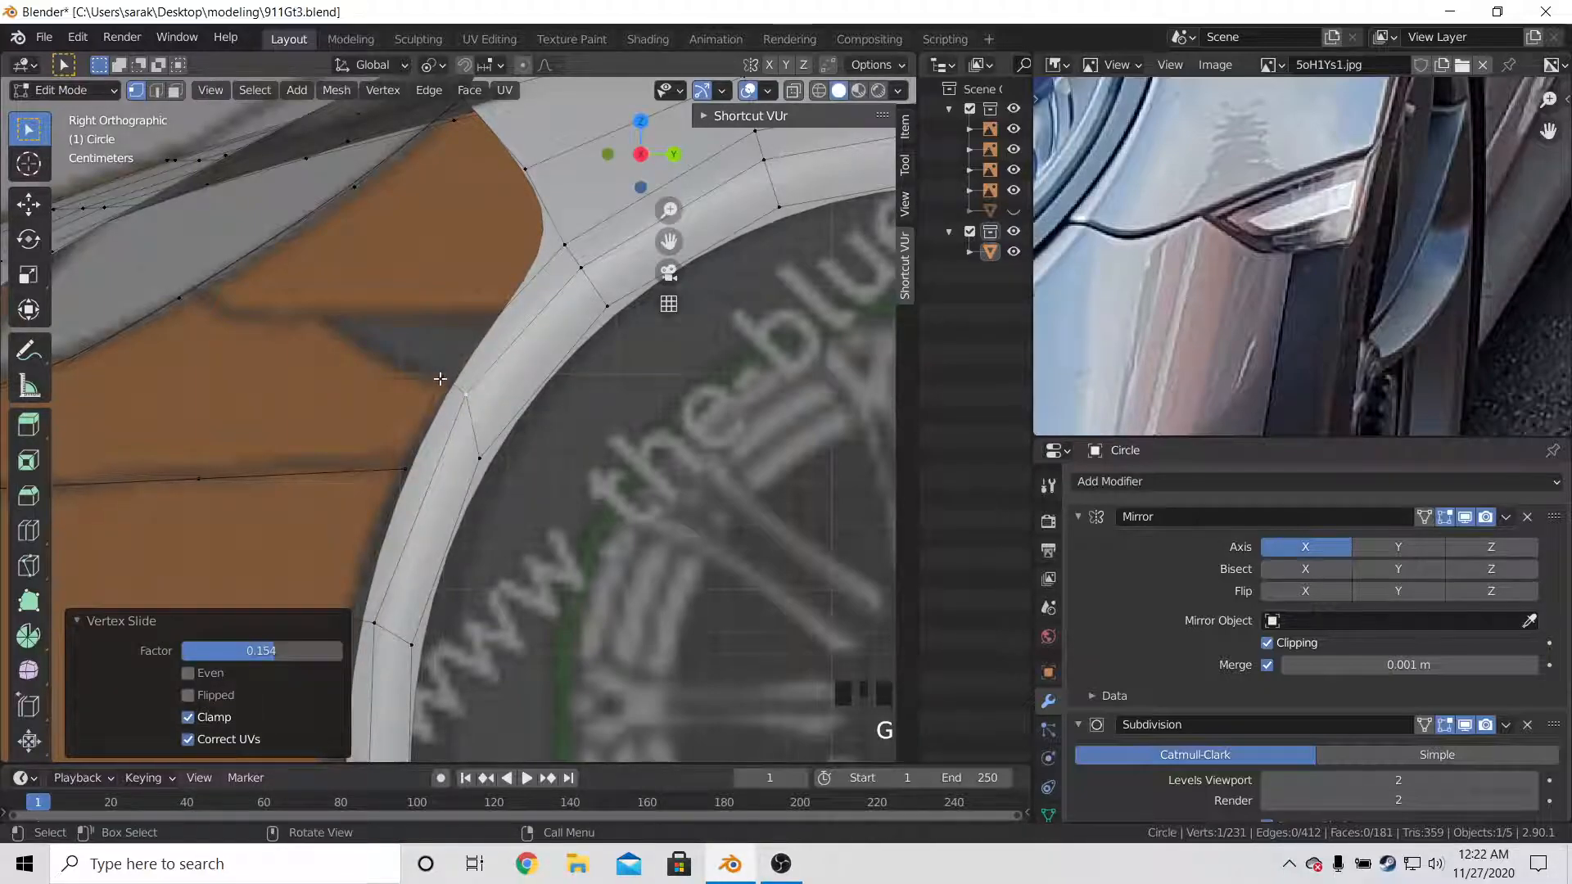
# Extrude two vertices from the arch edge along the side light's lower outline and move the end one about 0.0376 m inward along X
pyautogui.click(451, 378)
pyautogui.press('e')
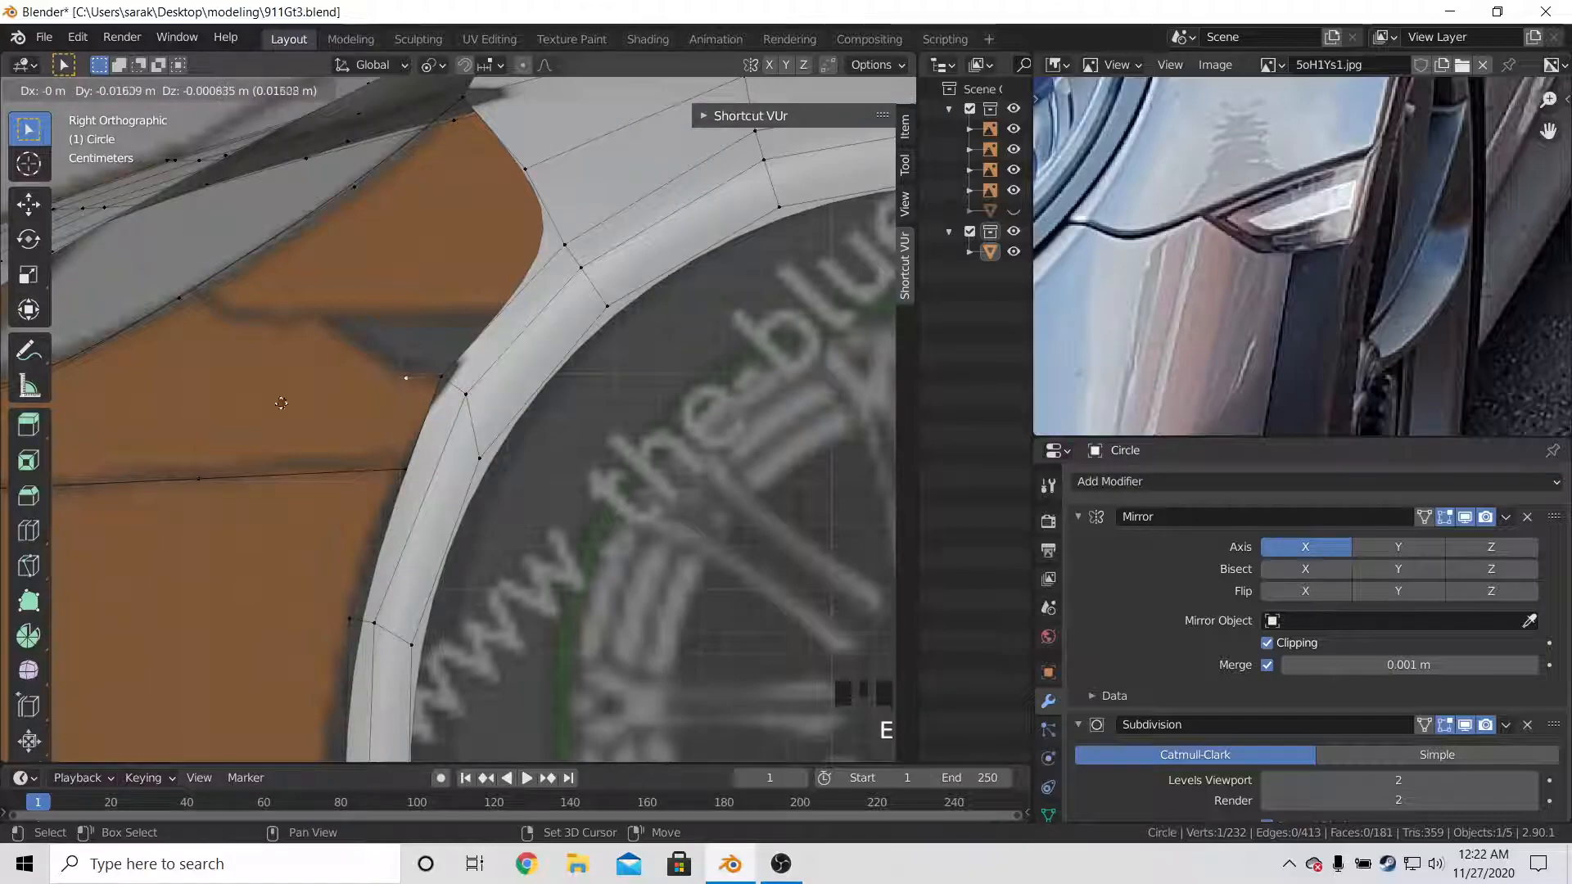
pyautogui.click(423, 392)
pyautogui.press('e')
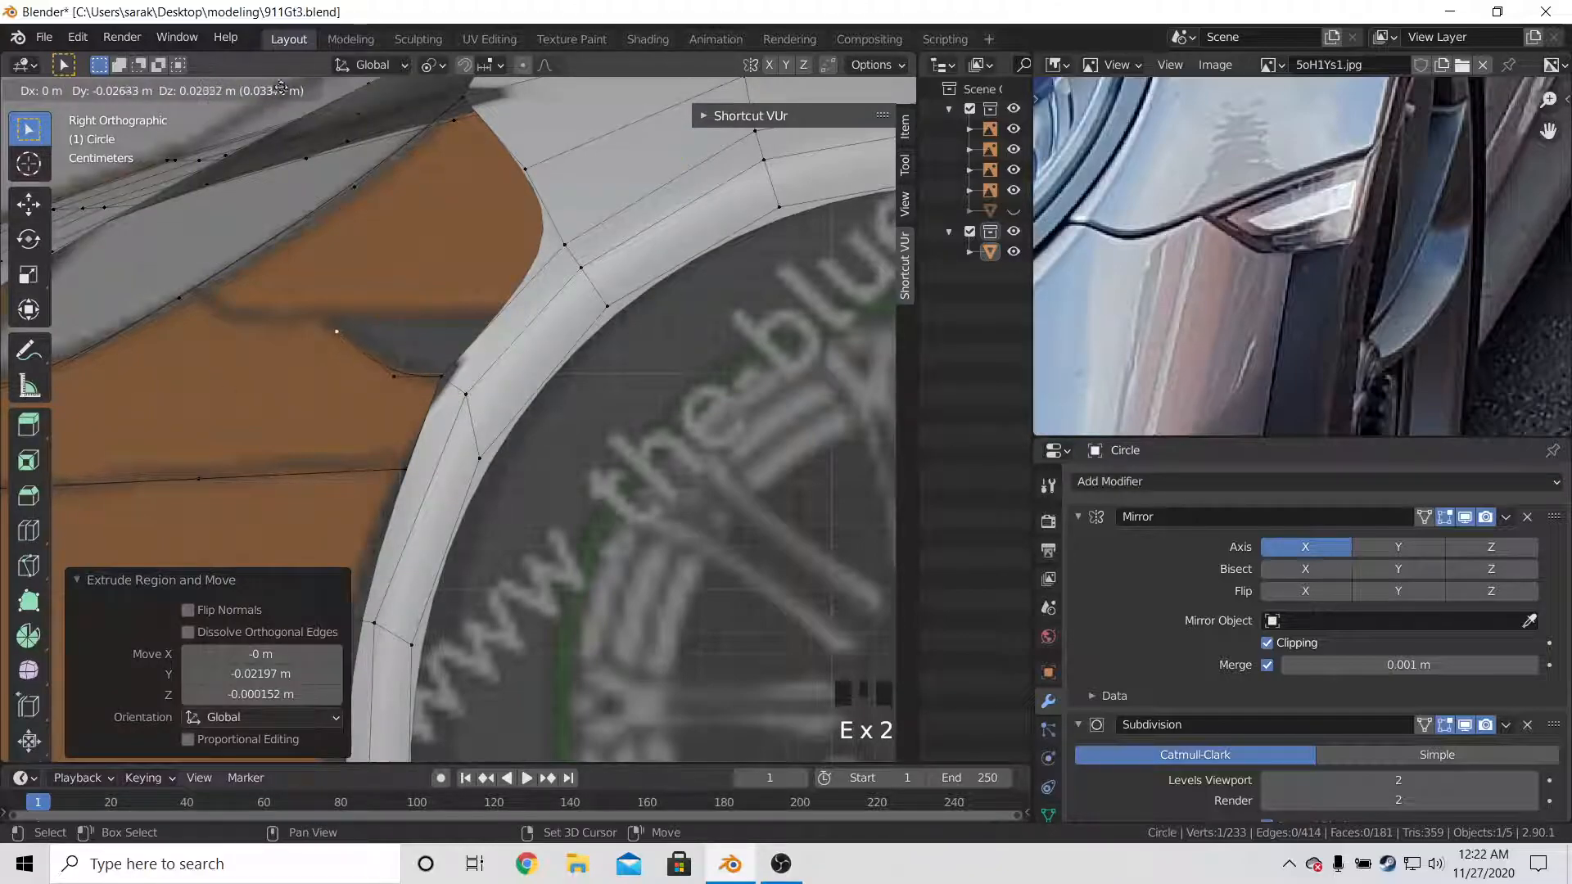
pyautogui.click(155, 641)
pyautogui.press('KP_1')
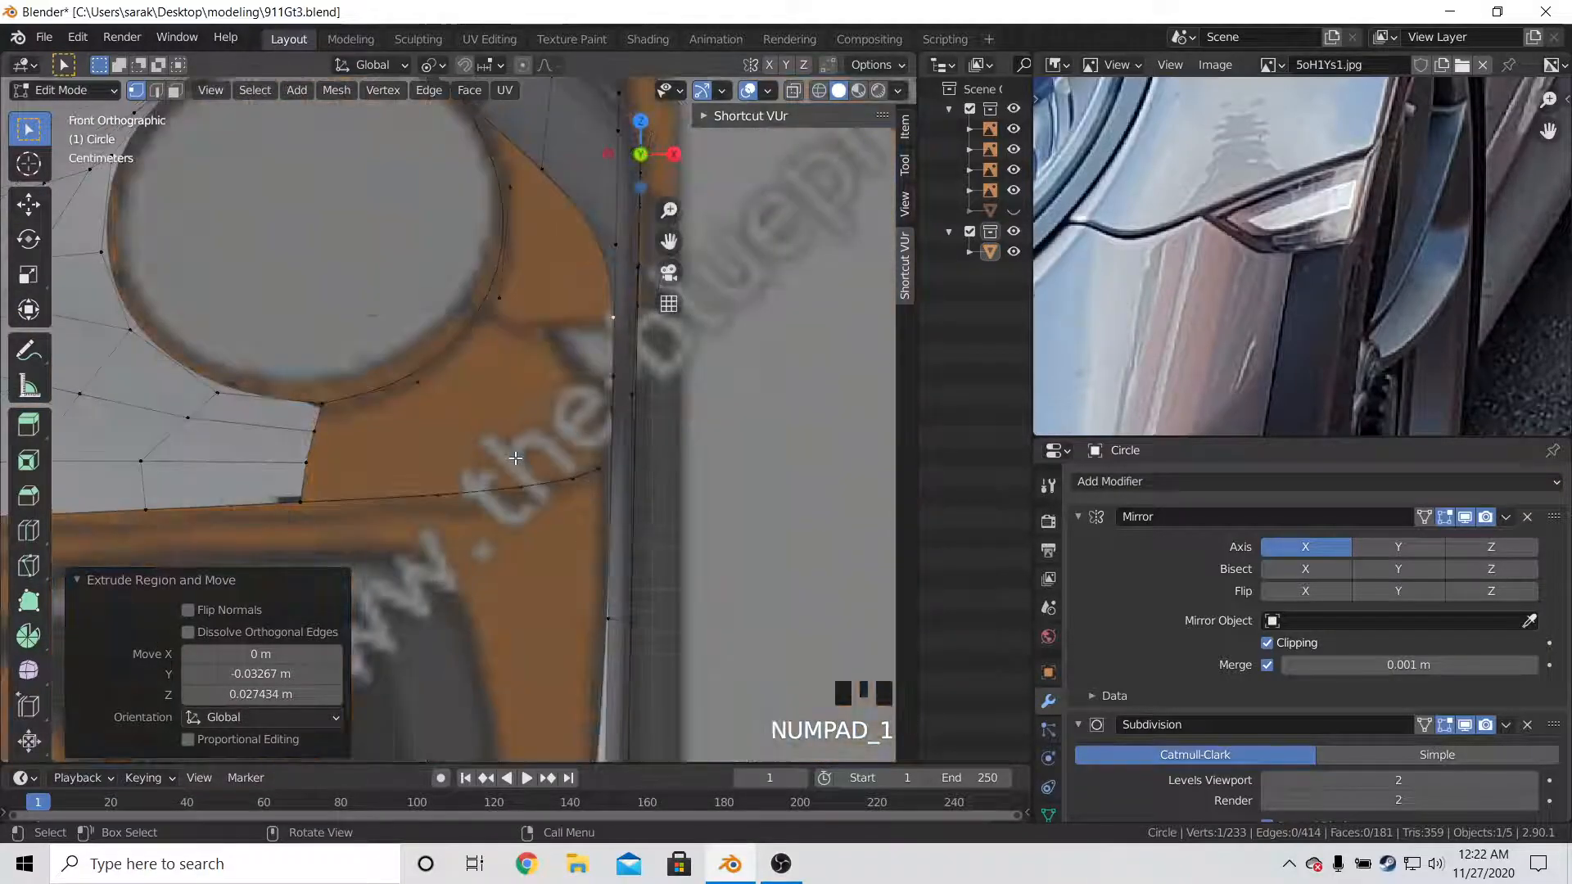
pyautogui.press('g')
pyautogui.click(715, 426)
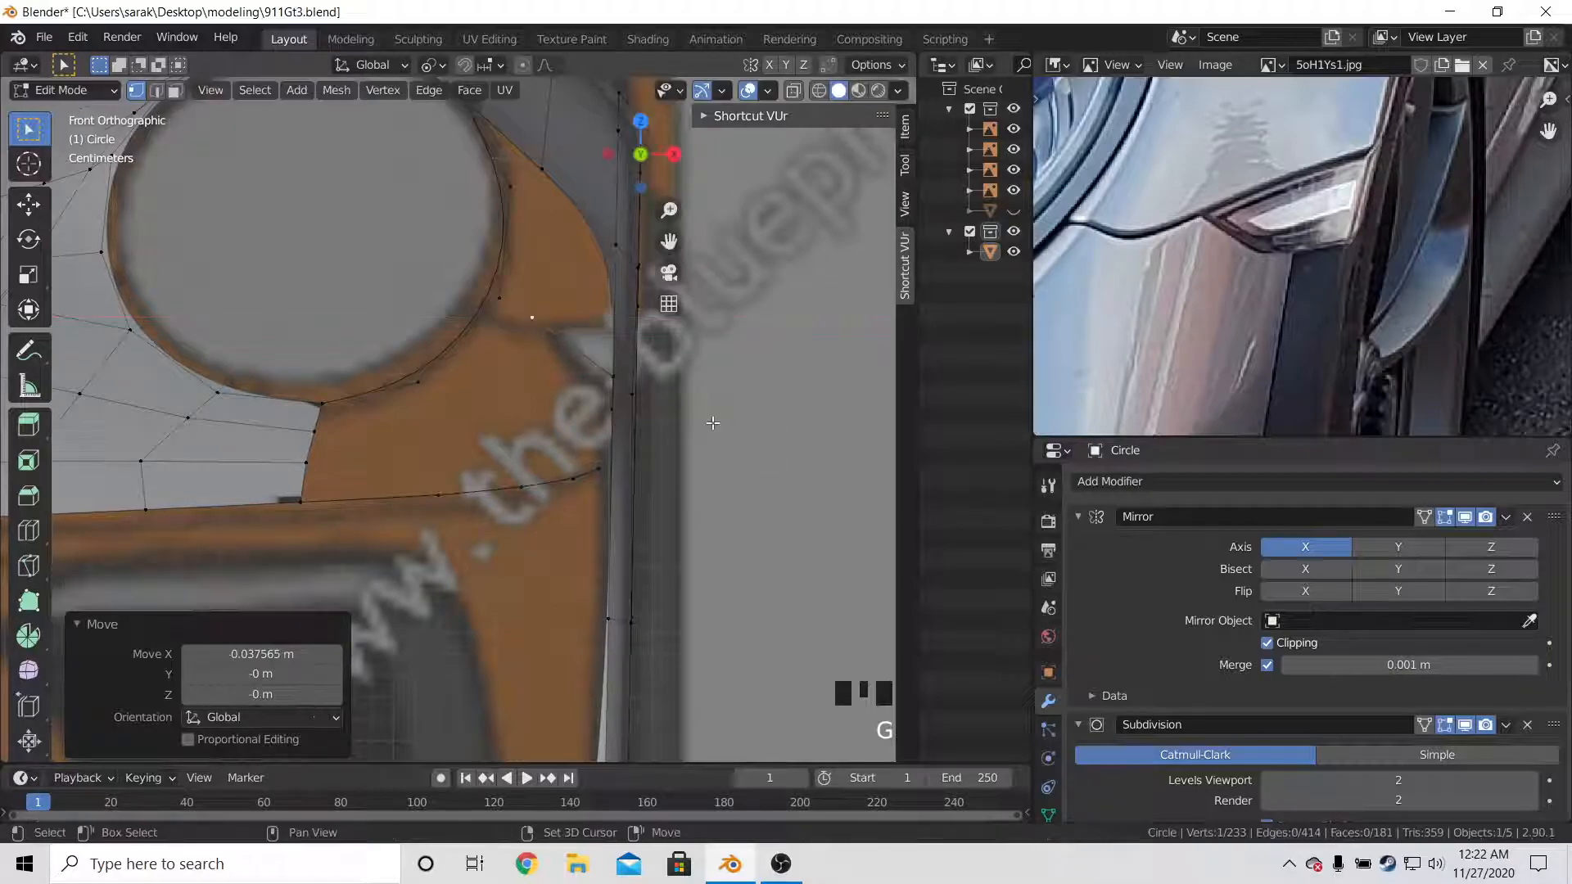
# Move the side-light line's middle vertex -0.014874 m in X and lower it slightly; shift the end vertex 0.002239 m in X and -0.00258 m in Z
pyautogui.moveTo(598, 378); pyautogui.dragTo(691, 383, button='middle')
pyautogui.press('KP_1')
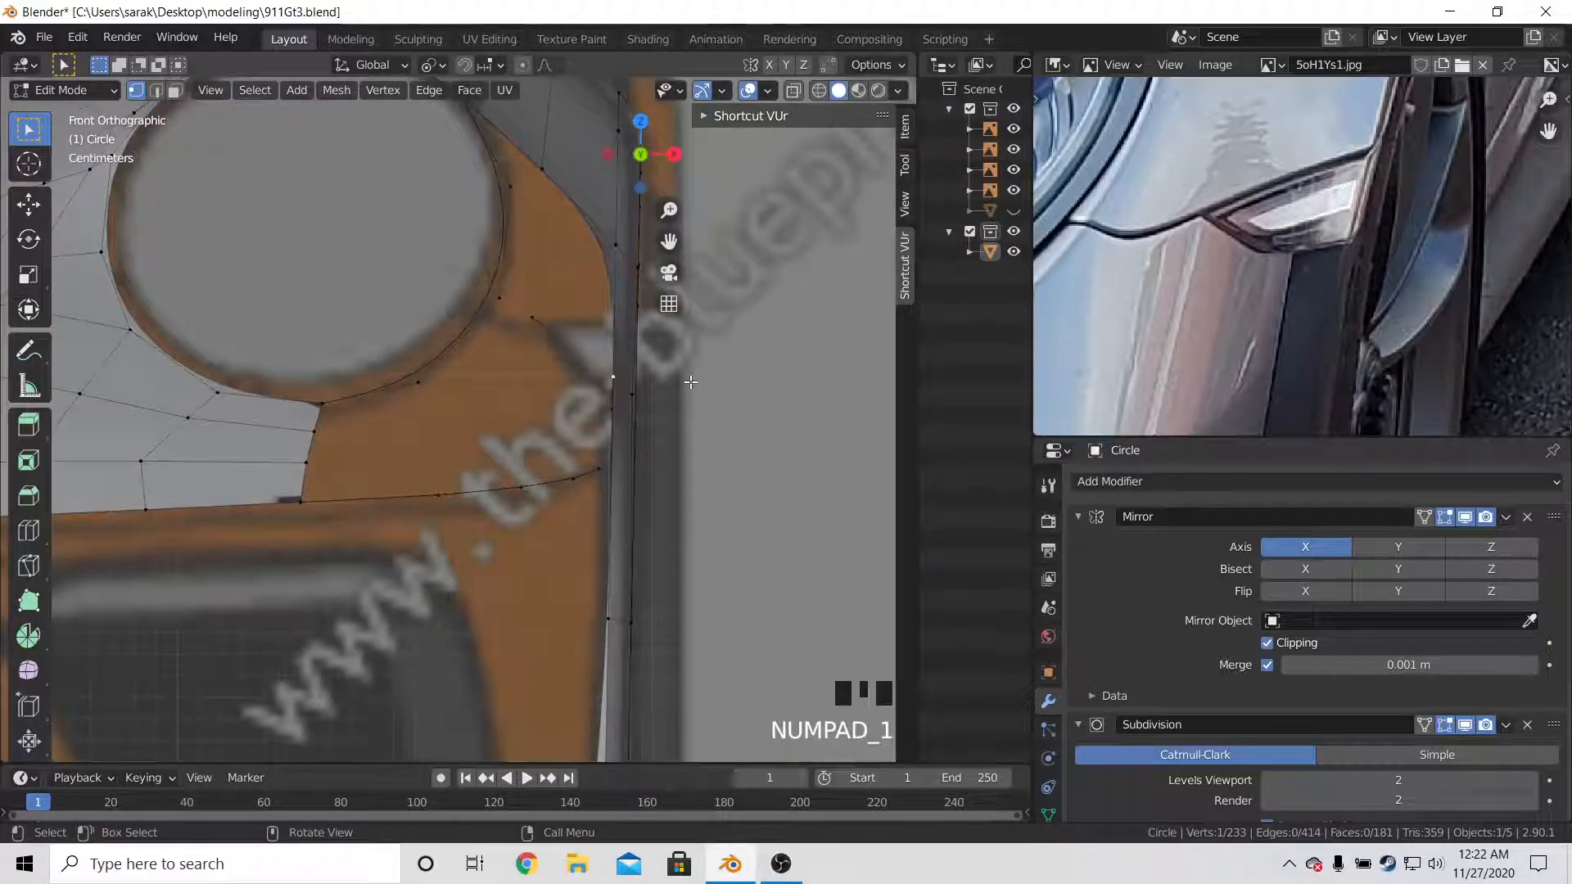
pyautogui.press('g')
pyautogui.click(520, 398)
pyautogui.press('g')
pyautogui.press('z')
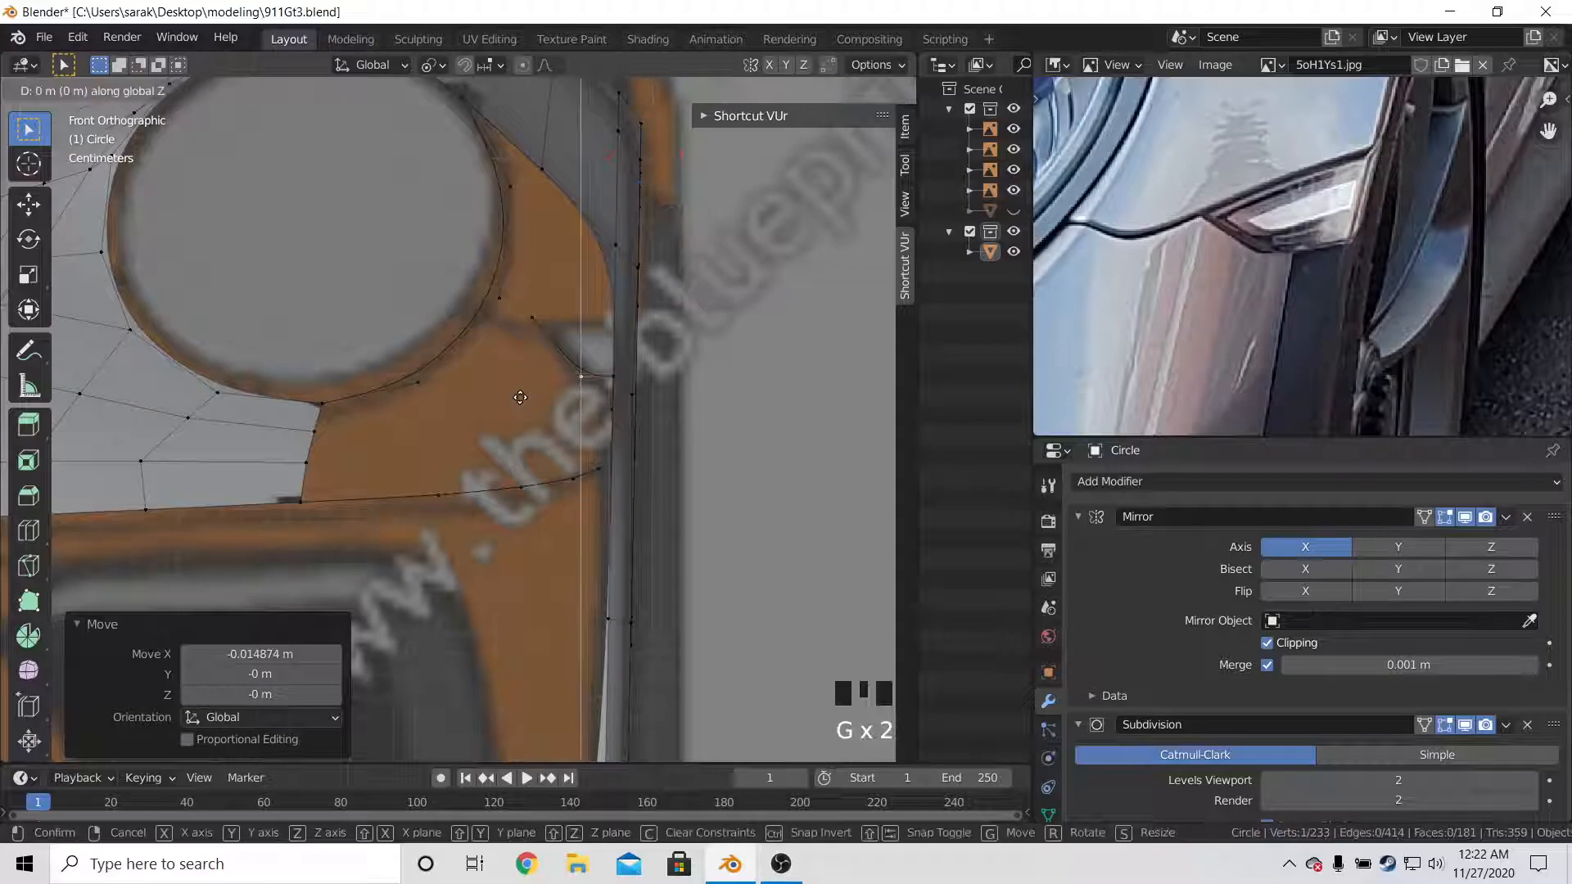
pyautogui.click(520, 406)
pyautogui.click(553, 326)
pyautogui.press('g')
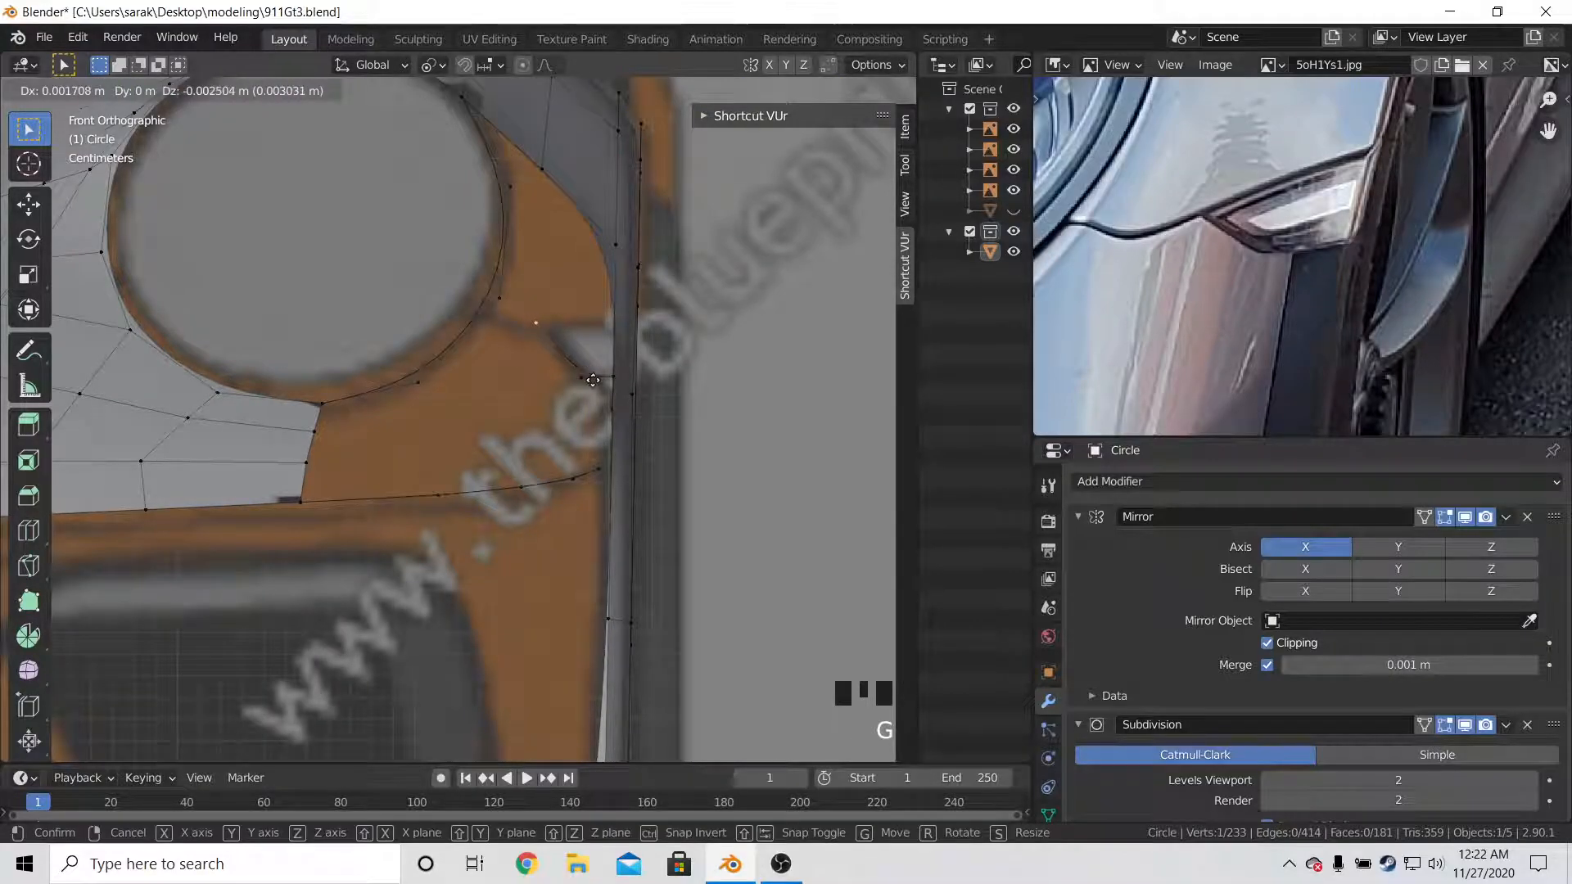
pyautogui.click(603, 381)
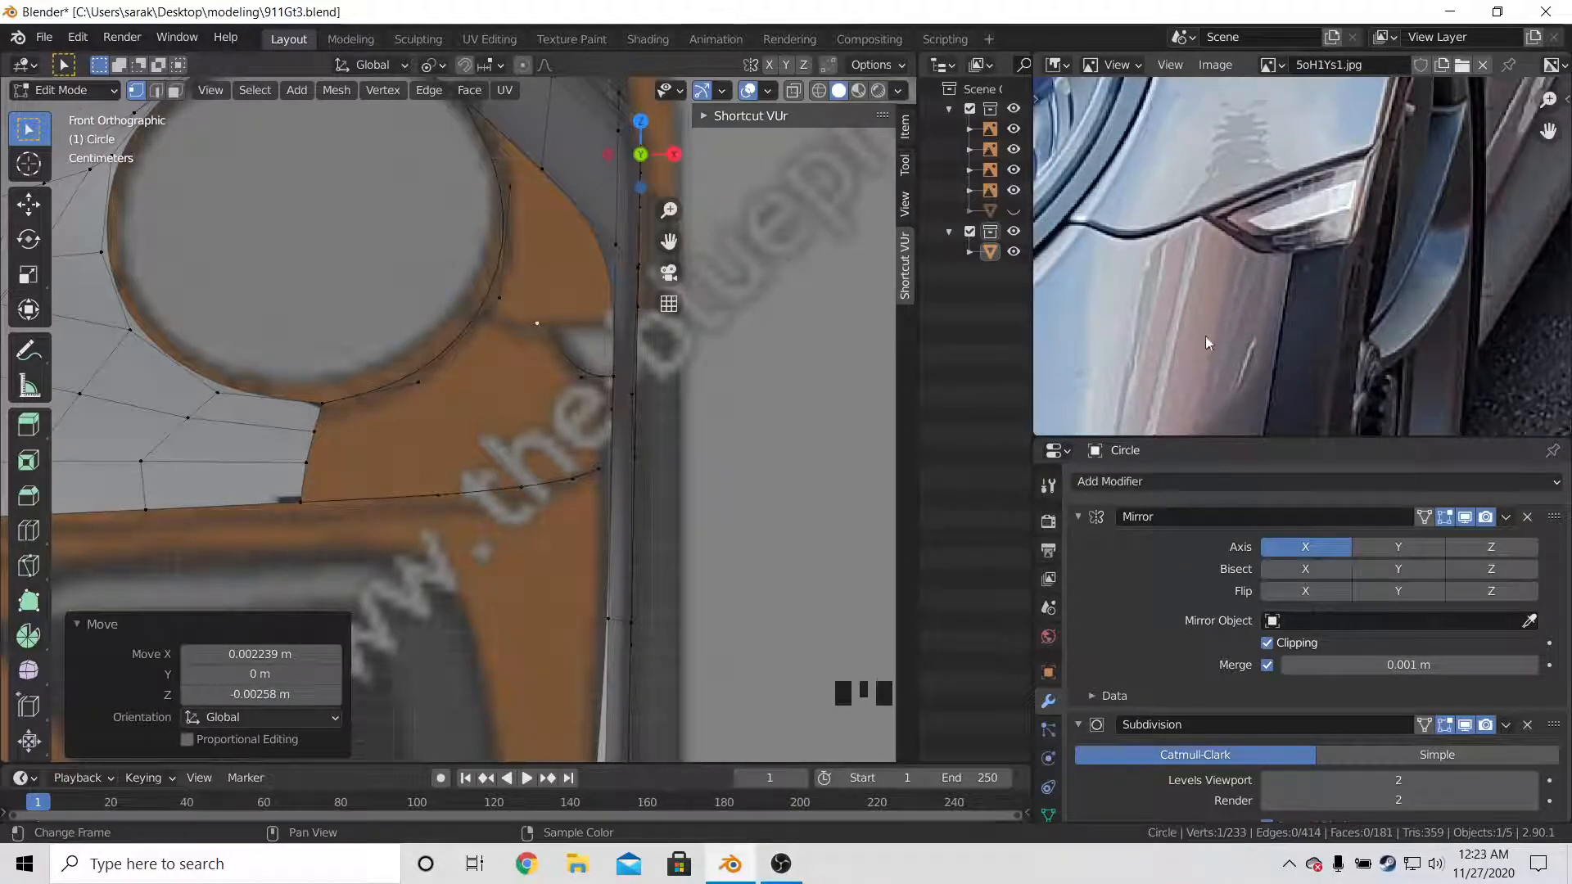
# Add another vertex to the seam line's last segment with one loop cut and slide it towards the wheel arch
pyautogui.moveTo(760, 387); pyautogui.dragTo(462, 402, button='middle')
pyautogui.hotkey('ctrl', 'r')
pyautogui.click(422, 516)
pyautogui.press('g')
pyautogui.press('g')
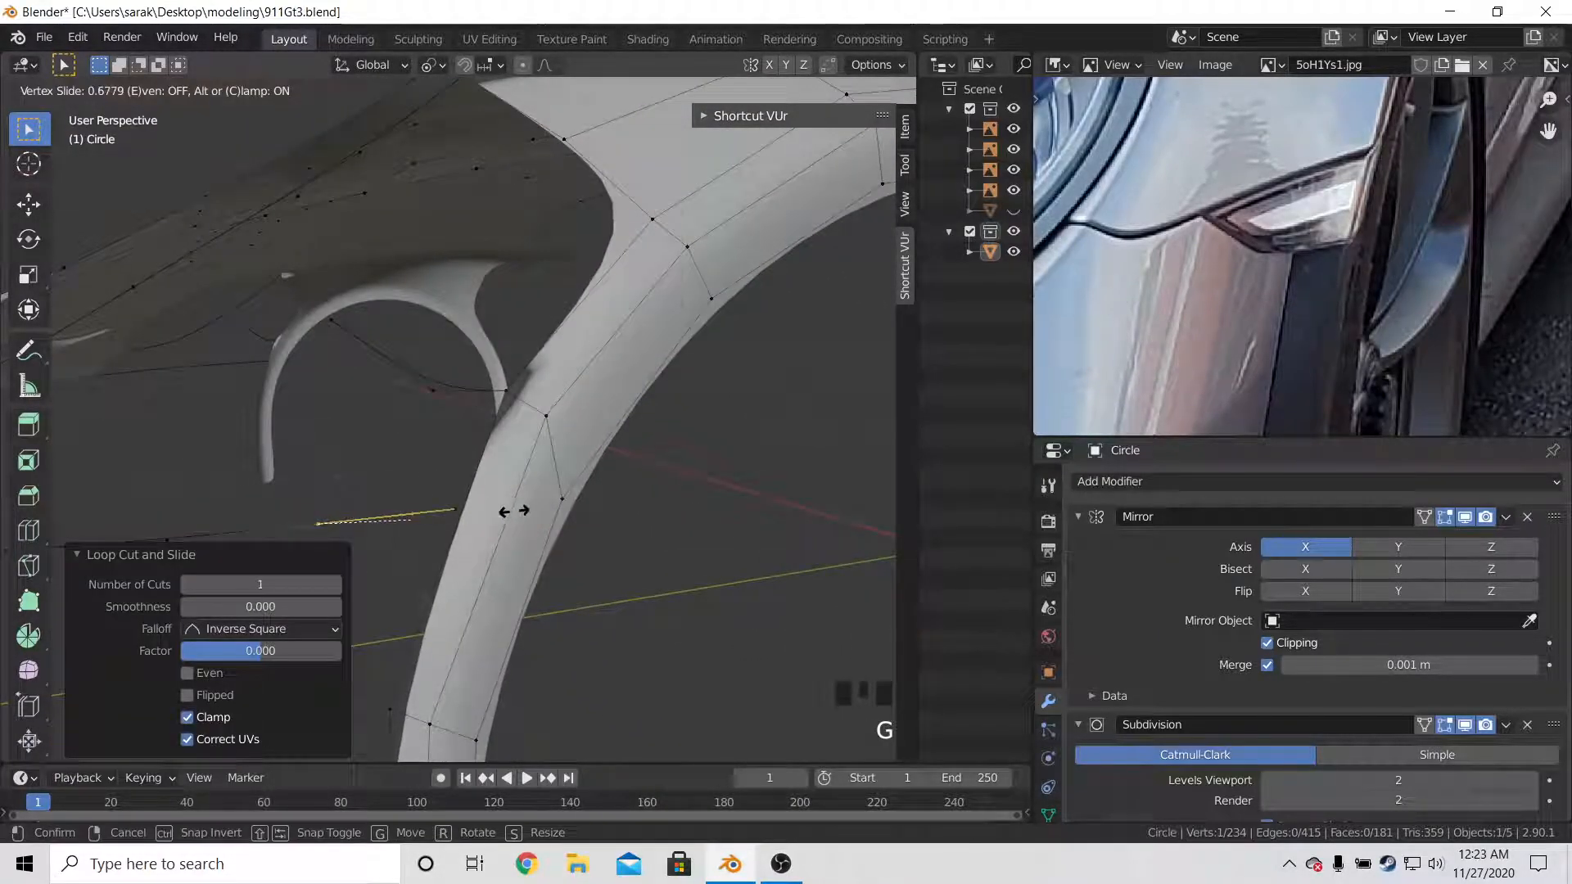
pyautogui.click(512, 512)
pyautogui.press('g')
pyautogui.press('g')
pyautogui.click(482, 513)
# Try filling a face between the side-light line and the seam line's last segment beside the arch, and preview it in Object Mode
pyautogui.keyDown('shift'); pyautogui.click(433, 392); pyautogui.keyUp('shift')
pyautogui.keyDown('shift'); pyautogui.click(505, 391); pyautogui.keyUp('shift')
pyautogui.keyDown('shift'); pyautogui.click(453, 508); pyautogui.keyUp('shift')
pyautogui.moveTo(491, 502); pyautogui.dragTo(575, 496, button='middle')
pyautogui.press('f')
pyautogui.press('a')
pyautogui.press('a')
pyautogui.press('a')
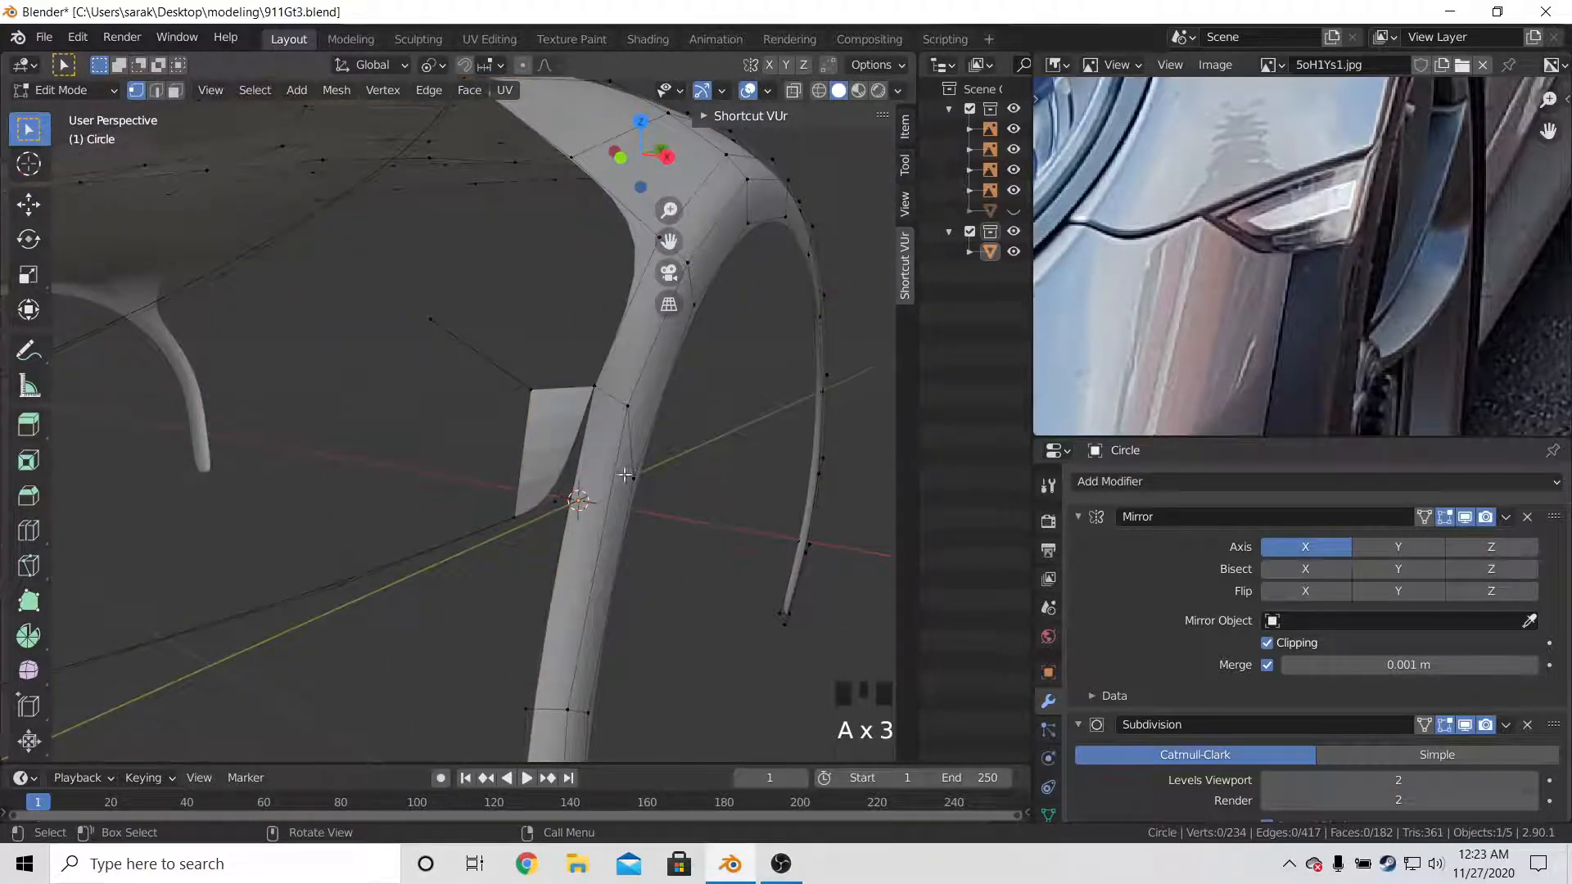
pyautogui.press('Tab')
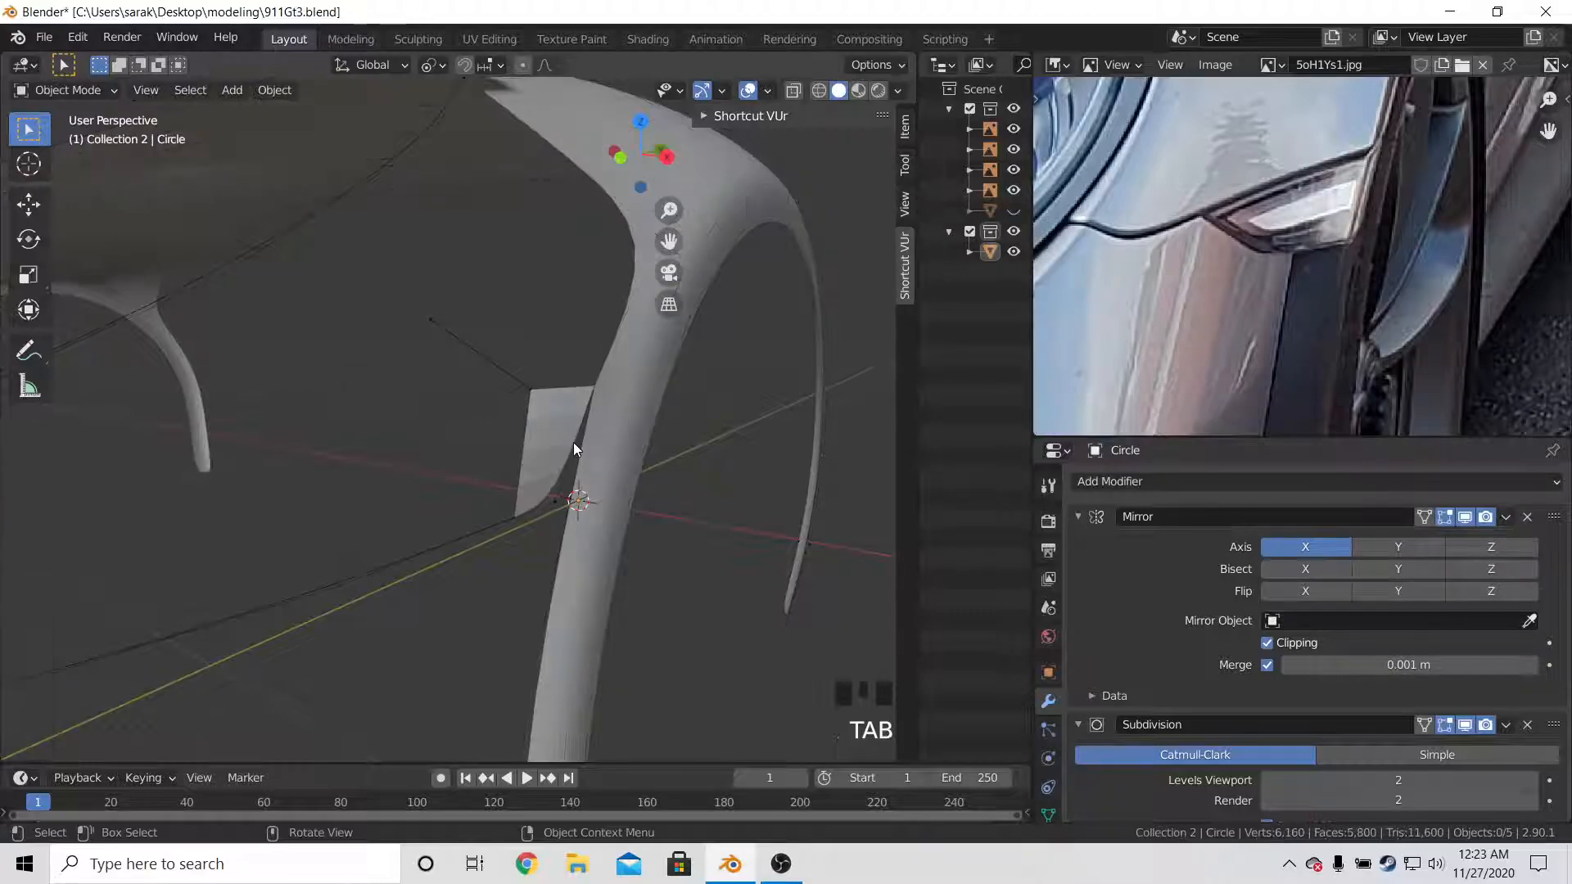
pyautogui.click(558, 440)
pyautogui.rightClick(558, 440)
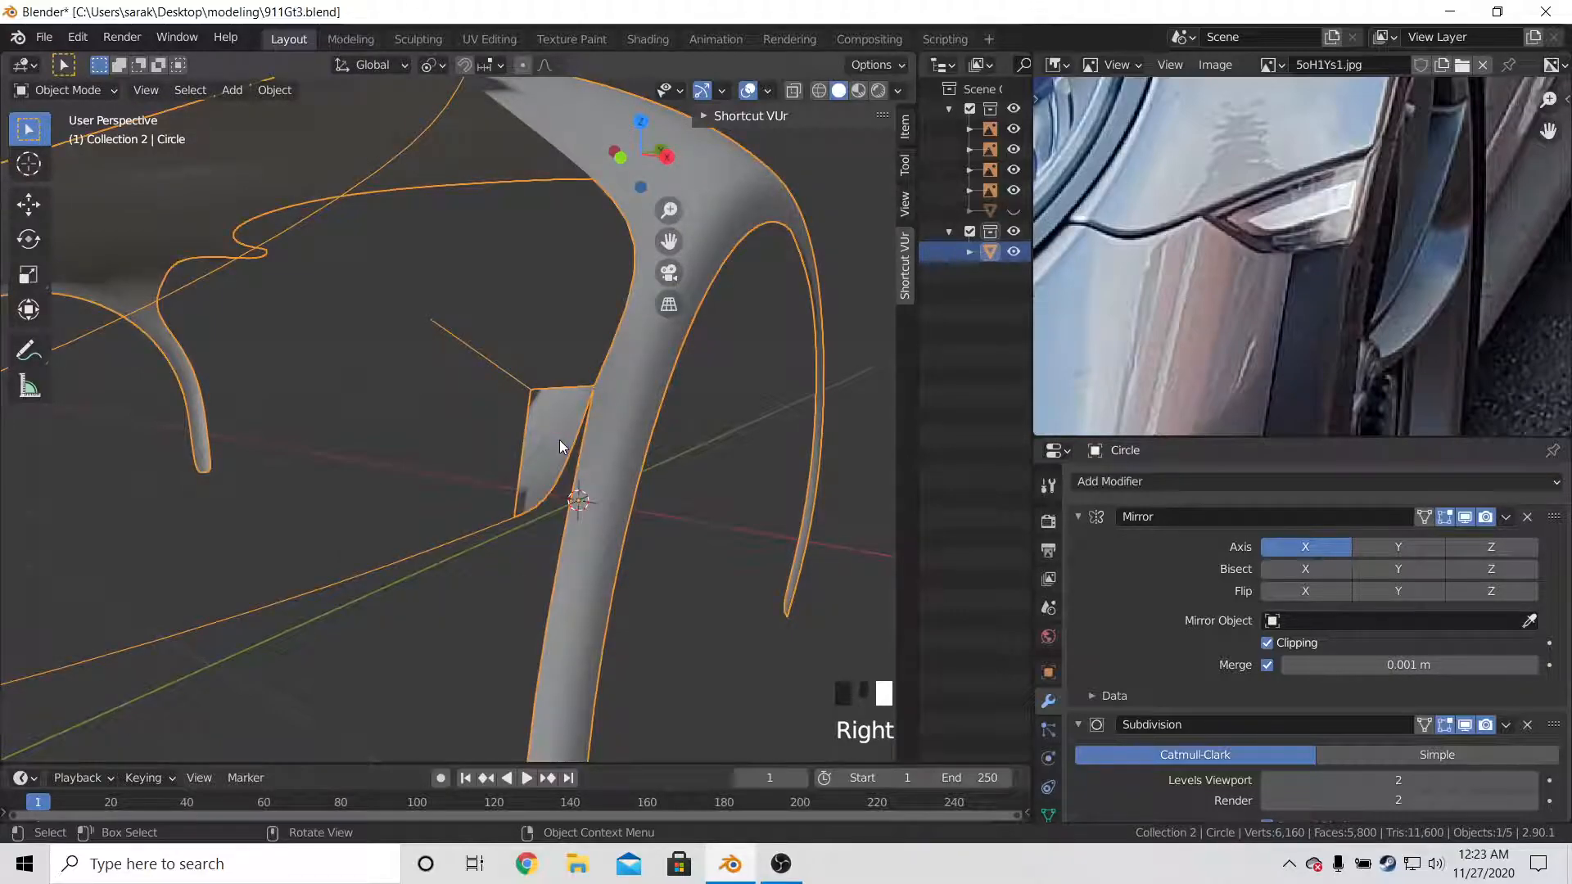
pyautogui.press('Tab')
# Undo the face fill between the side-light line and the seam line
pyautogui.hotkey('ctrl', 'z')
pyautogui.hotkey('ctrl', 'z')
pyautogui.hotkey('ctrl', 'z')
pyautogui.hotkey('ctrl', 'z')
pyautogui.hotkey('ctrl', 'z')
pyautogui.hotkey('ctrl', 'z')
pyautogui.hotkey('ctrl', 'z')
pyautogui.hotkey('ctrl', 'z')
pyautogui.hotkey('ctrl', 'z')
# Check the wheel arch and side-light line against the reference photo and the side-view blueprint
pyautogui.press('Tab')
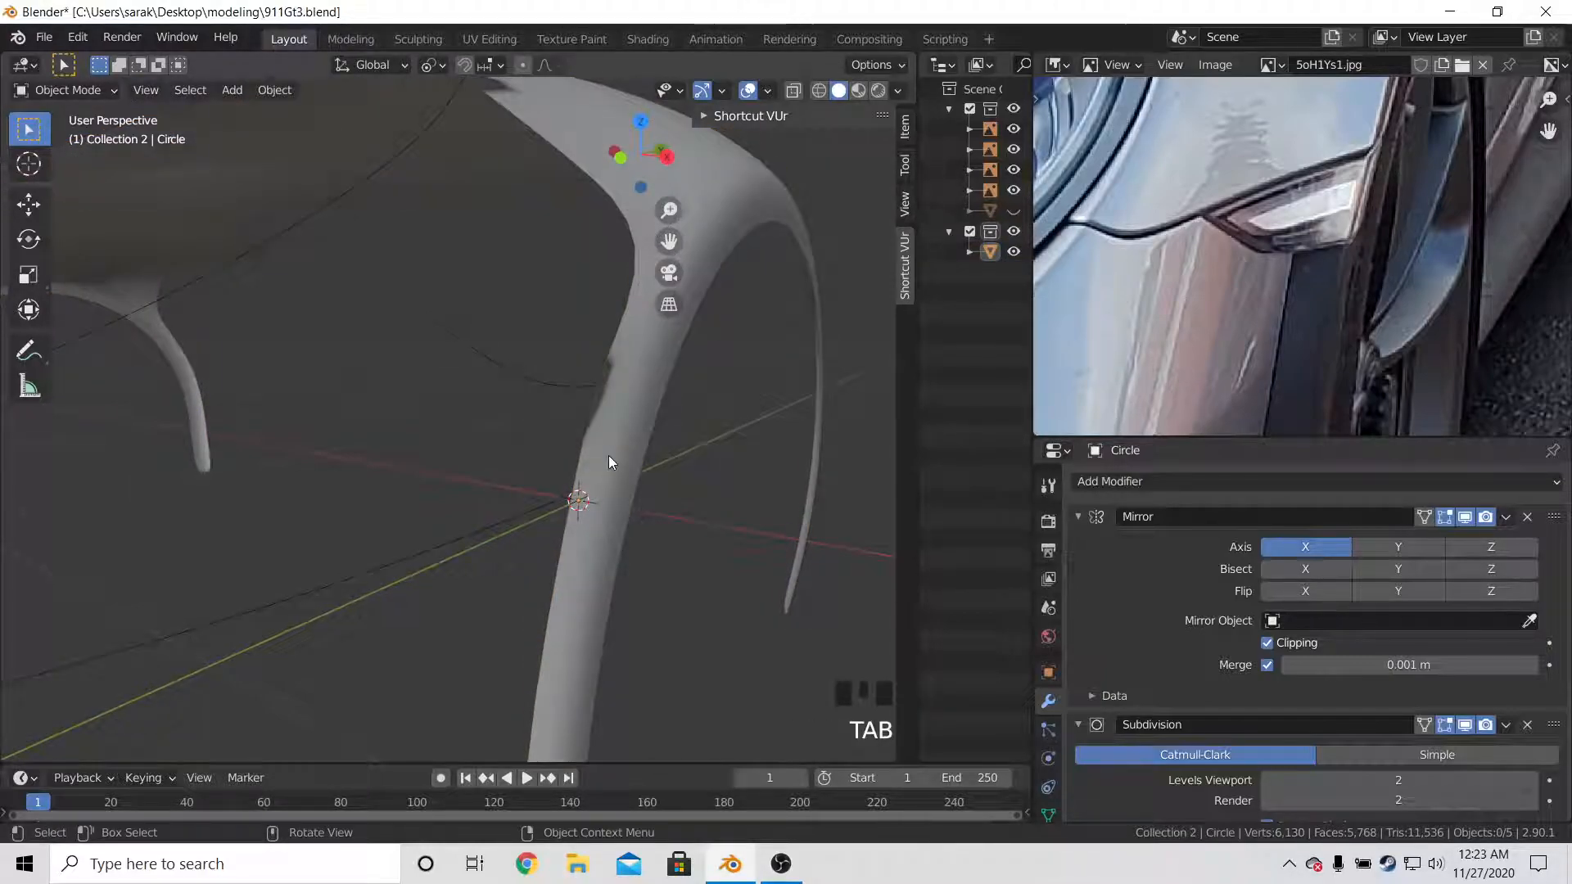
pyautogui.moveTo(1079, 356); pyautogui.dragTo(1059, 425, button='middle')
pyautogui.press('Tab')
pyautogui.scroll(-3, 568, 394)
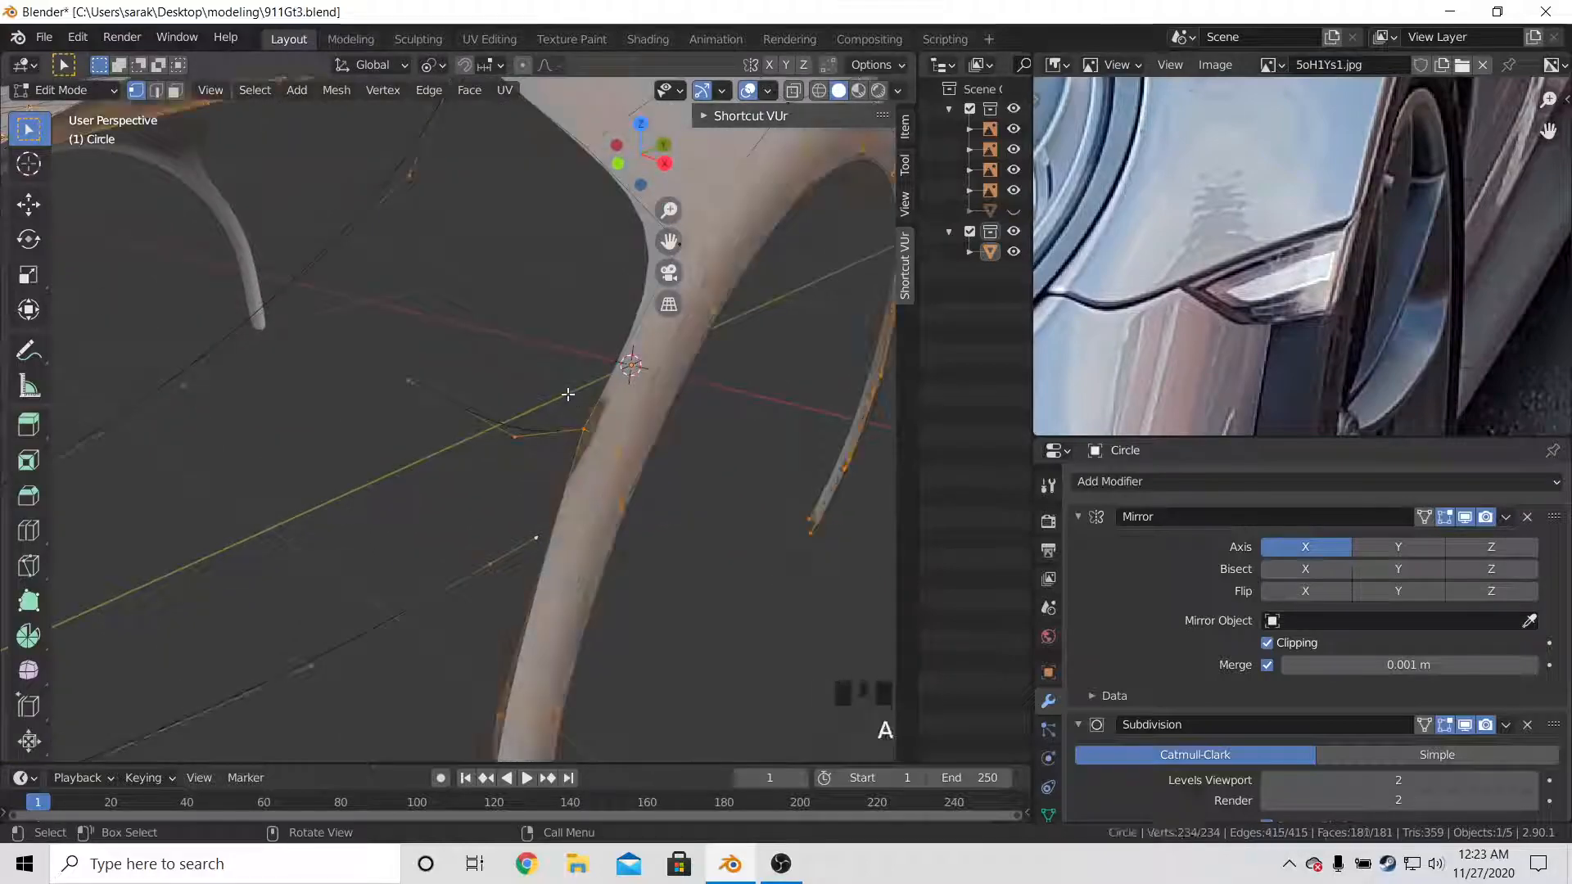
pyautogui.press('KP_3')
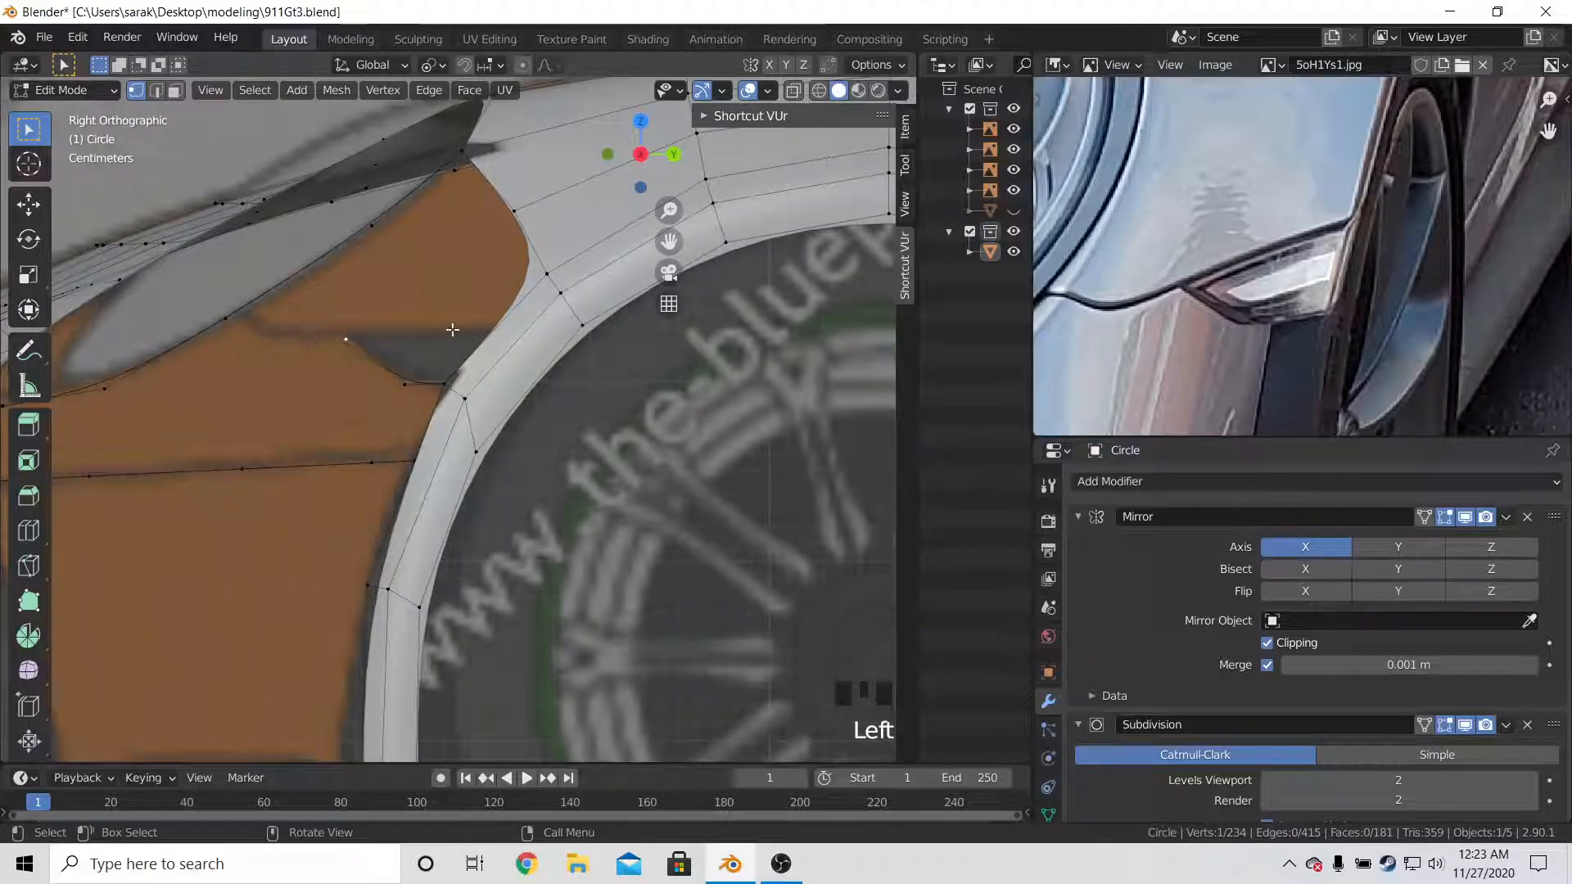
# Connect the side-light line's front vertex to the headlight opening, fill a face from there down to the seam line, and preview it
pyautogui.keyDown('shift'); pyautogui.click(214, 335); pyautogui.keyUp('shift')
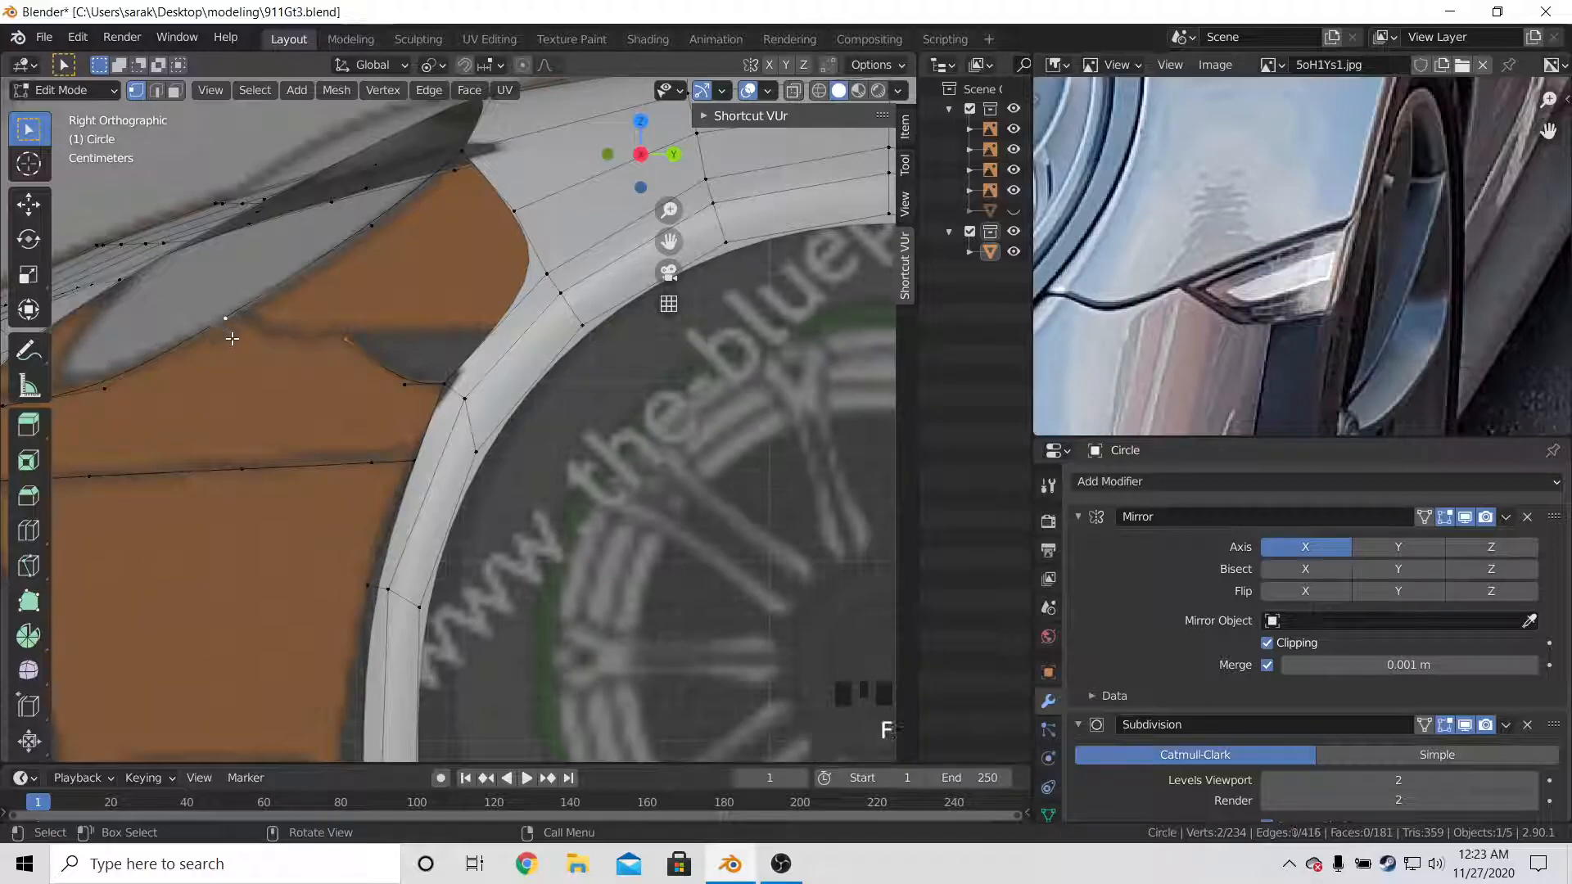
pyautogui.click(344, 350)
pyautogui.keyDown('shift'); pyautogui.moveTo(276, 403); pyautogui.dragTo(457, 378, button='middle'); pyautogui.keyUp('shift')
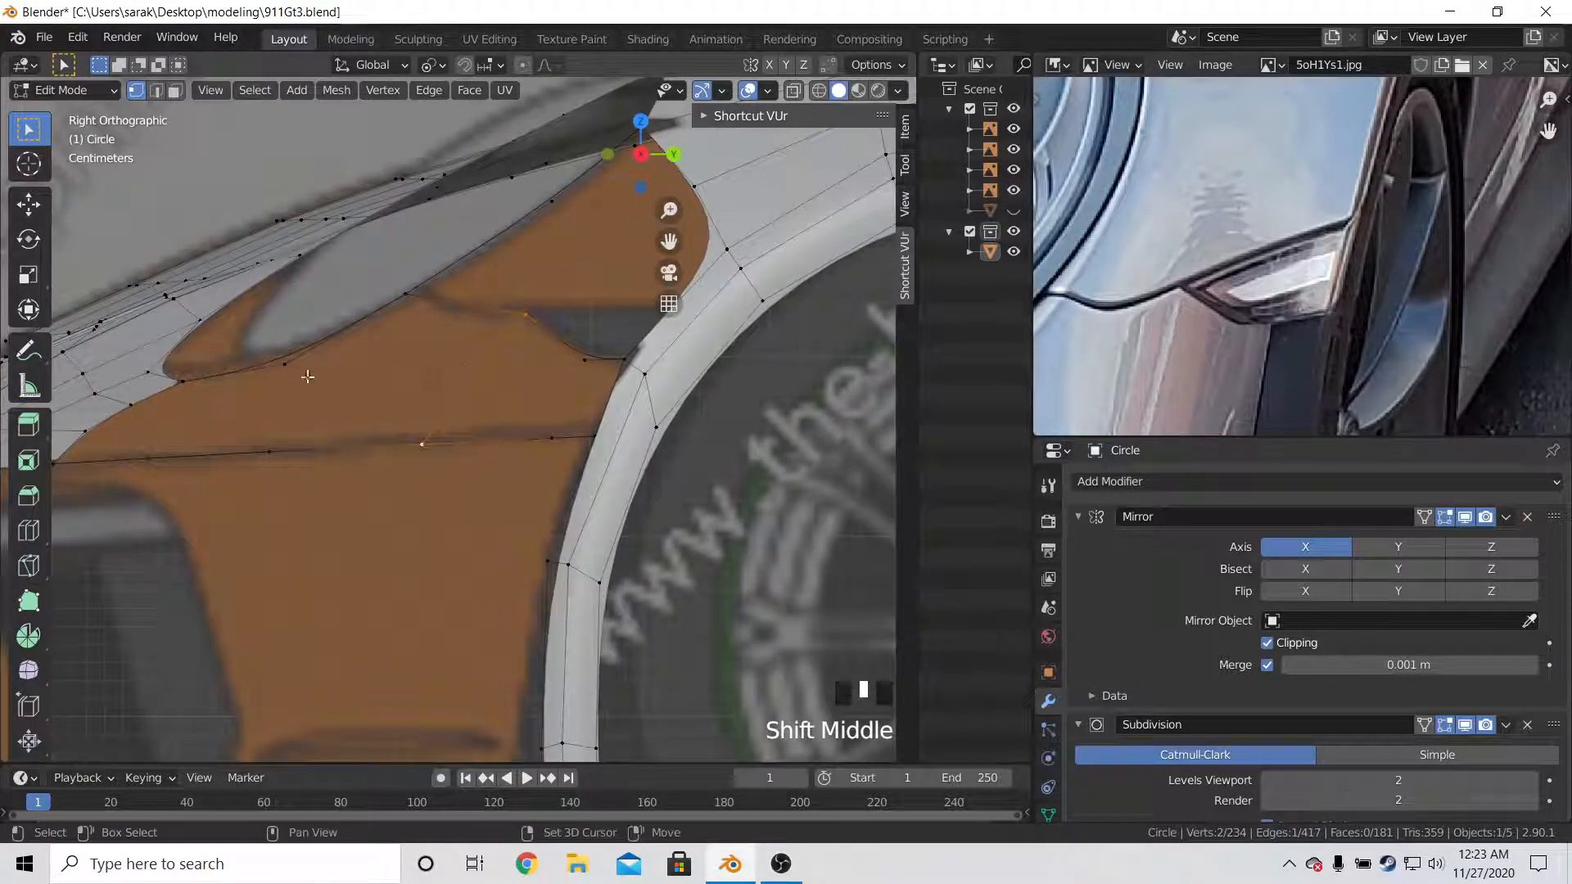
pyautogui.keyDown('shift'); pyautogui.click(285, 364); pyautogui.keyUp('shift')
pyautogui.press('f')
pyautogui.hotkey('ctrl', 'z')
pyautogui.keyDown('shift'); pyautogui.click(363, 328); pyautogui.keyUp('shift')
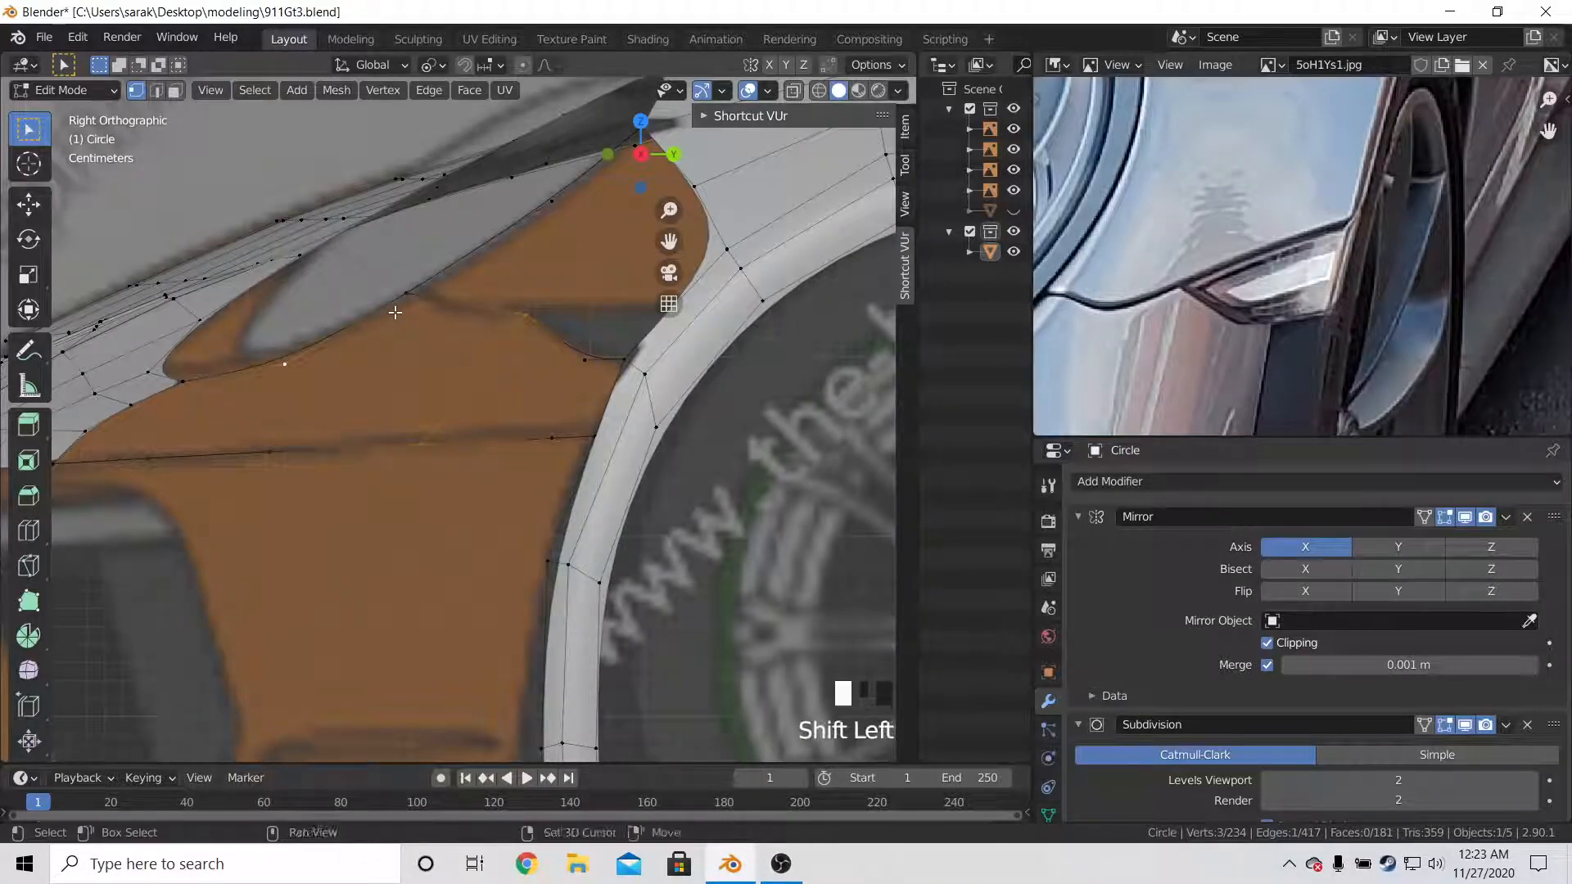
pyautogui.press('Tab')
pyautogui.press('Tab')
# Remove the seam-line vertex ahead of the new face and fill a second face towards the nose below the headlight opening
pyautogui.scroll(-2, 508, 357)
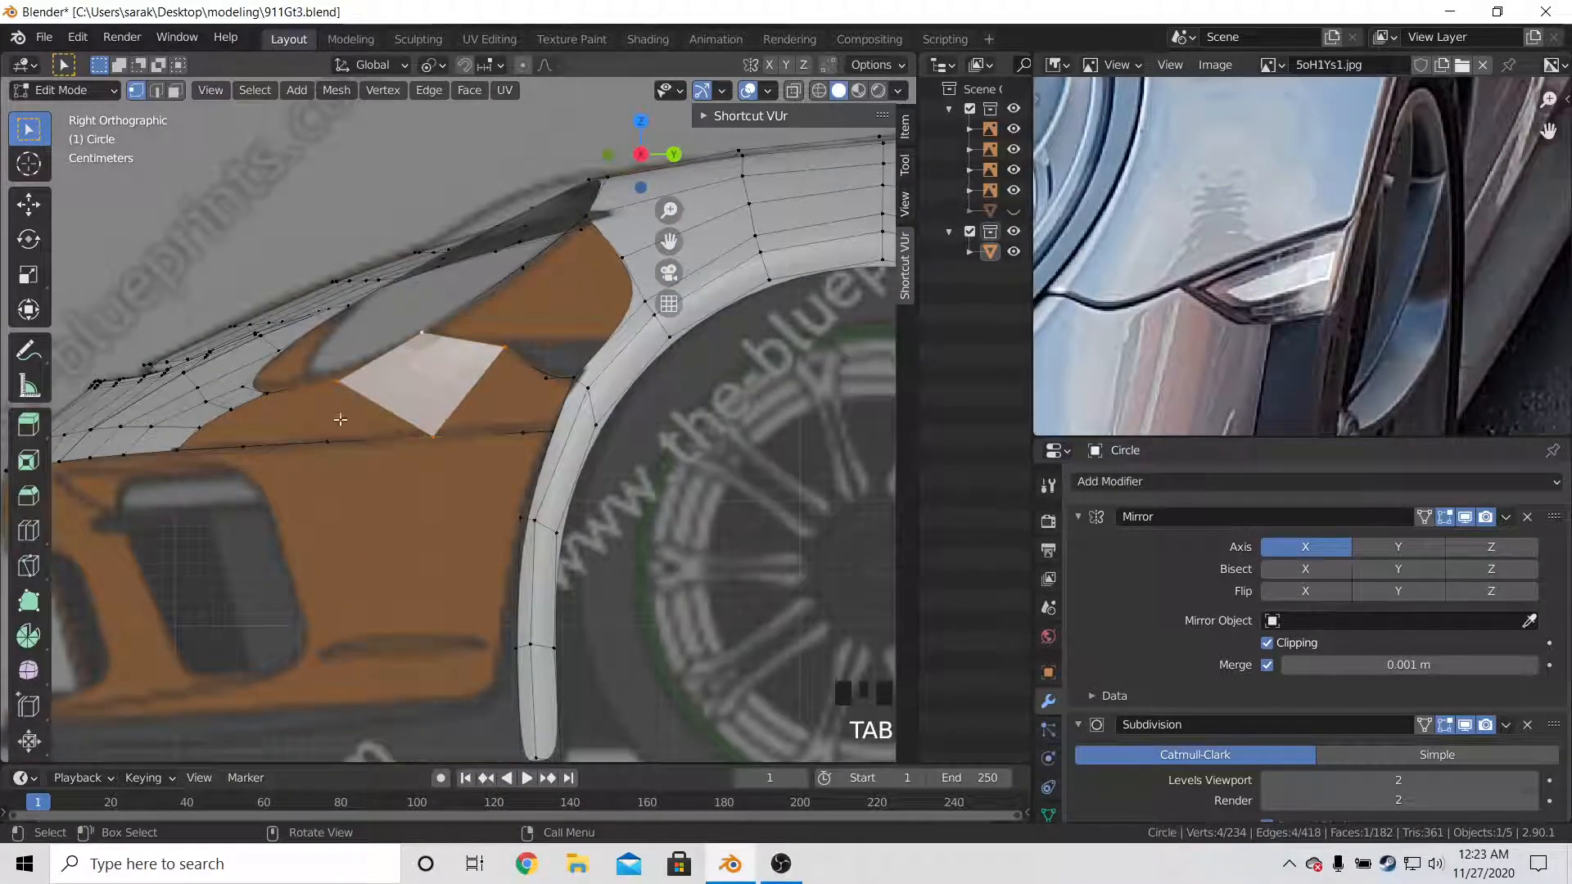
pyautogui.keyDown('shift'); pyautogui.moveTo(340, 433); pyautogui.dragTo(446, 409, button='middle'); pyautogui.keyUp('shift')
pyautogui.click(438, 428)
pyautogui.press('x')
pyautogui.click(393, 550)
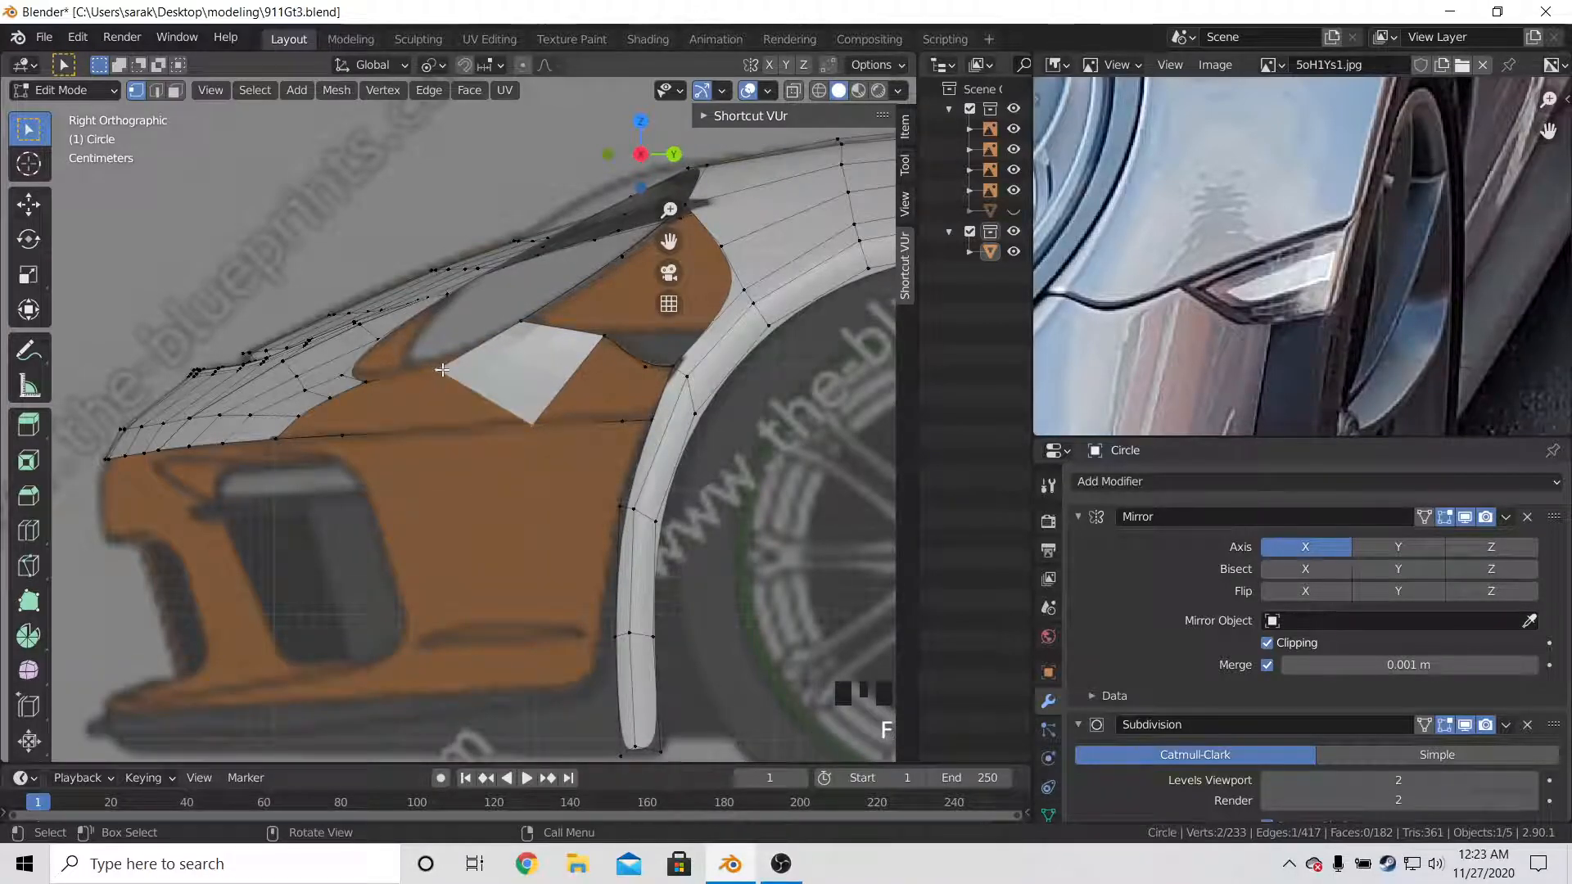
pyautogui.moveTo(442, 370); pyautogui.dragTo(499, 379, button='middle')
pyautogui.keyDown('shift'); pyautogui.click(341, 377); pyautogui.keyUp('shift')
pyautogui.keyDown('shift'); pyautogui.click(345, 451); pyautogui.keyUp('shift')
pyautogui.press('f')
# Shade the mesh smooth in Object Mode and check how the two new faces look below the headlight
pyautogui.press('Tab')
pyautogui.click(498, 376)
pyautogui.press('Tab')
pyautogui.press('a')
pyautogui.rightClick(498, 376)
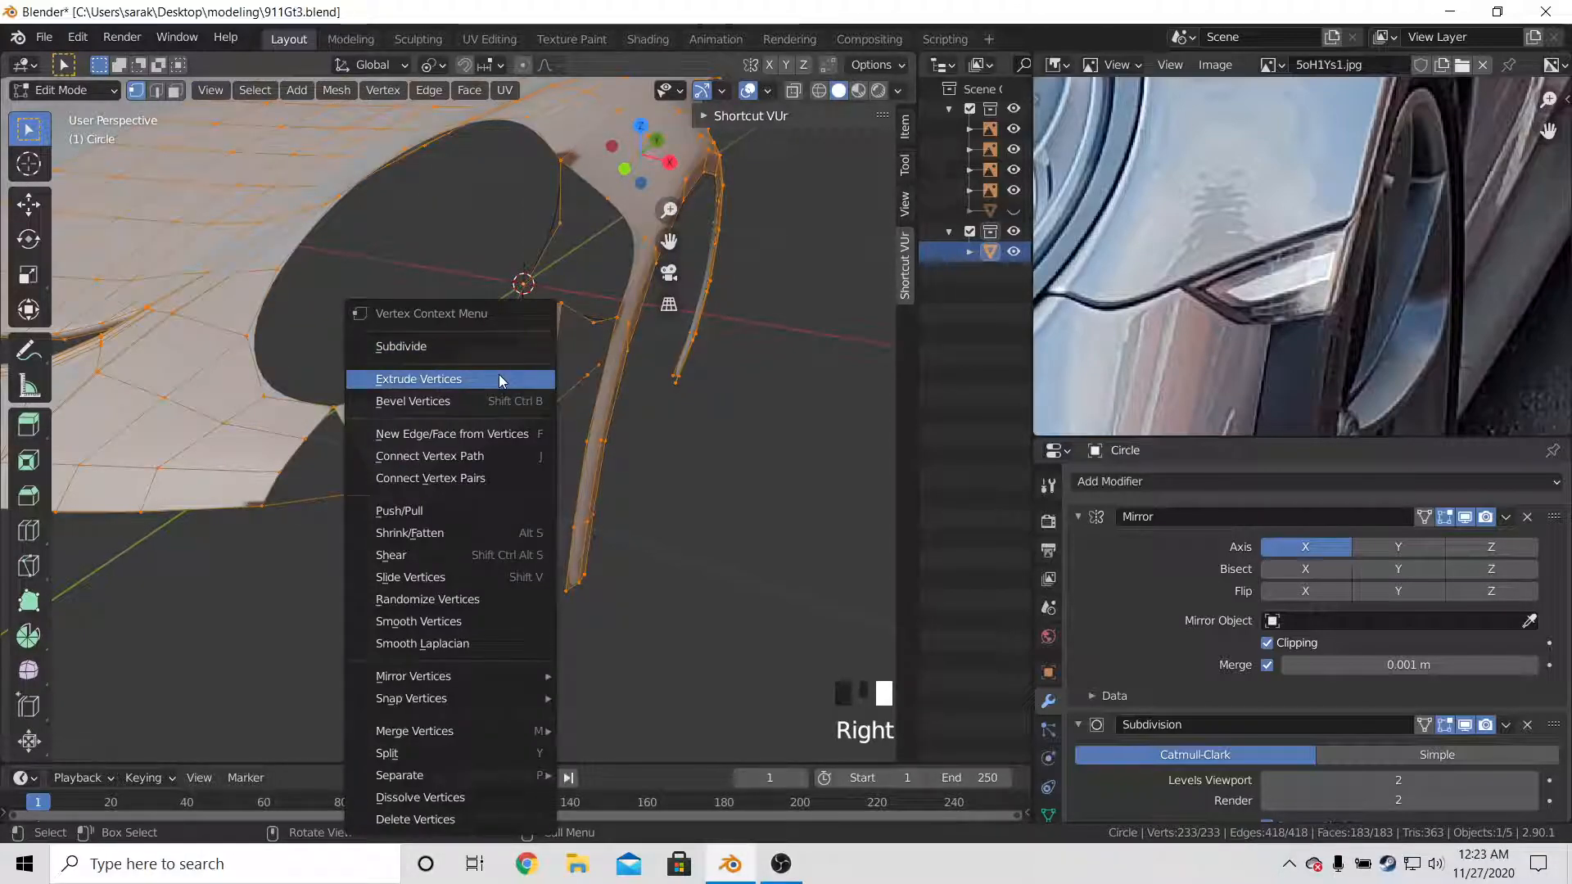
pyautogui.press('Tab')
pyautogui.rightClick(498, 375)
pyautogui.click(499, 375)
pyautogui.moveTo(548, 409)
pyautogui.mouseDown(button='middle')
pyautogui.moveTo(652, 296)
pyautogui.moveTo(641, 337)
pyautogui.moveTo(691, 341)
pyautogui.moveTo(694, 357)
pyautogui.moveTo(617, 380)
pyautogui.moveTo(298, 418)
pyautogui.moveTo(245, 506)
pyautogui.moveTo(554, 419)
pyautogui.mouseUp(button='middle')
pyautogui.press('Tab')
# Undo the smooth shading and the second face fill below the headlight opening
pyautogui.hotkey('ctrl', 'z')
pyautogui.hotkey('ctrl', 'z')
pyautogui.hotkey('ctrl', 'z')
pyautogui.hotkey('ctrl', 'z')
pyautogui.hotkey('ctrl', 'z')
pyautogui.hotkey('ctrl', 'z')
pyautogui.hotkey('ctrl', 'z')
pyautogui.hotkey('ctrl', 'z')
pyautogui.hotkey('ctrl', 'z')
pyautogui.hotkey('ctrl', 'z')
pyautogui.hotkey('ctrl', 'z')
pyautogui.hotkey('ctrl', 'z')
pyautogui.hotkey('ctrl', 'z')
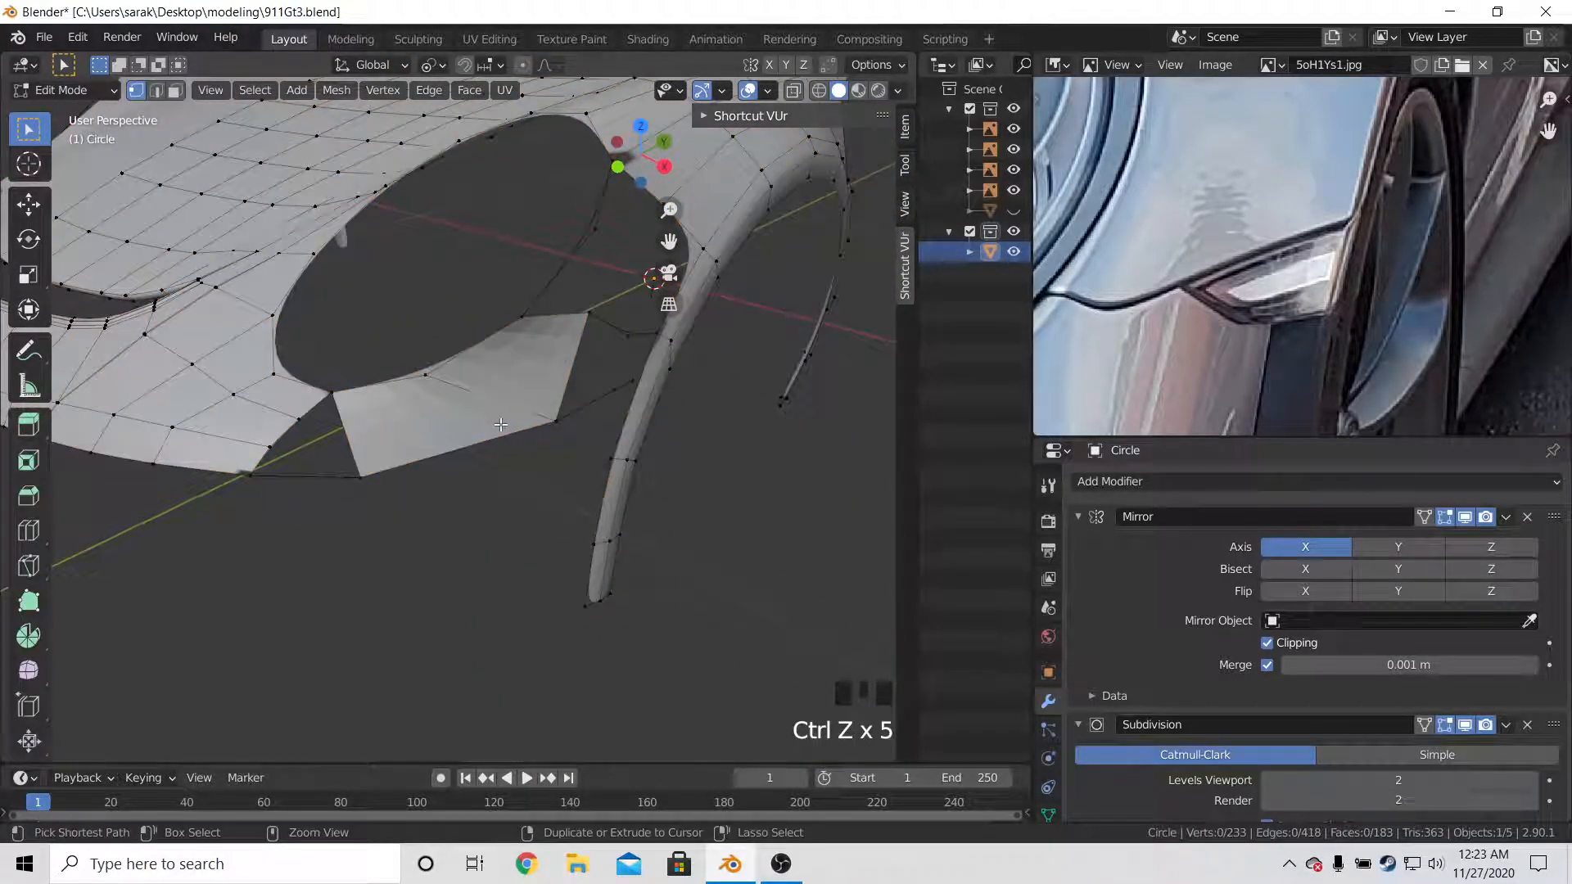
pyautogui.hotkey('ctrl', 'z')
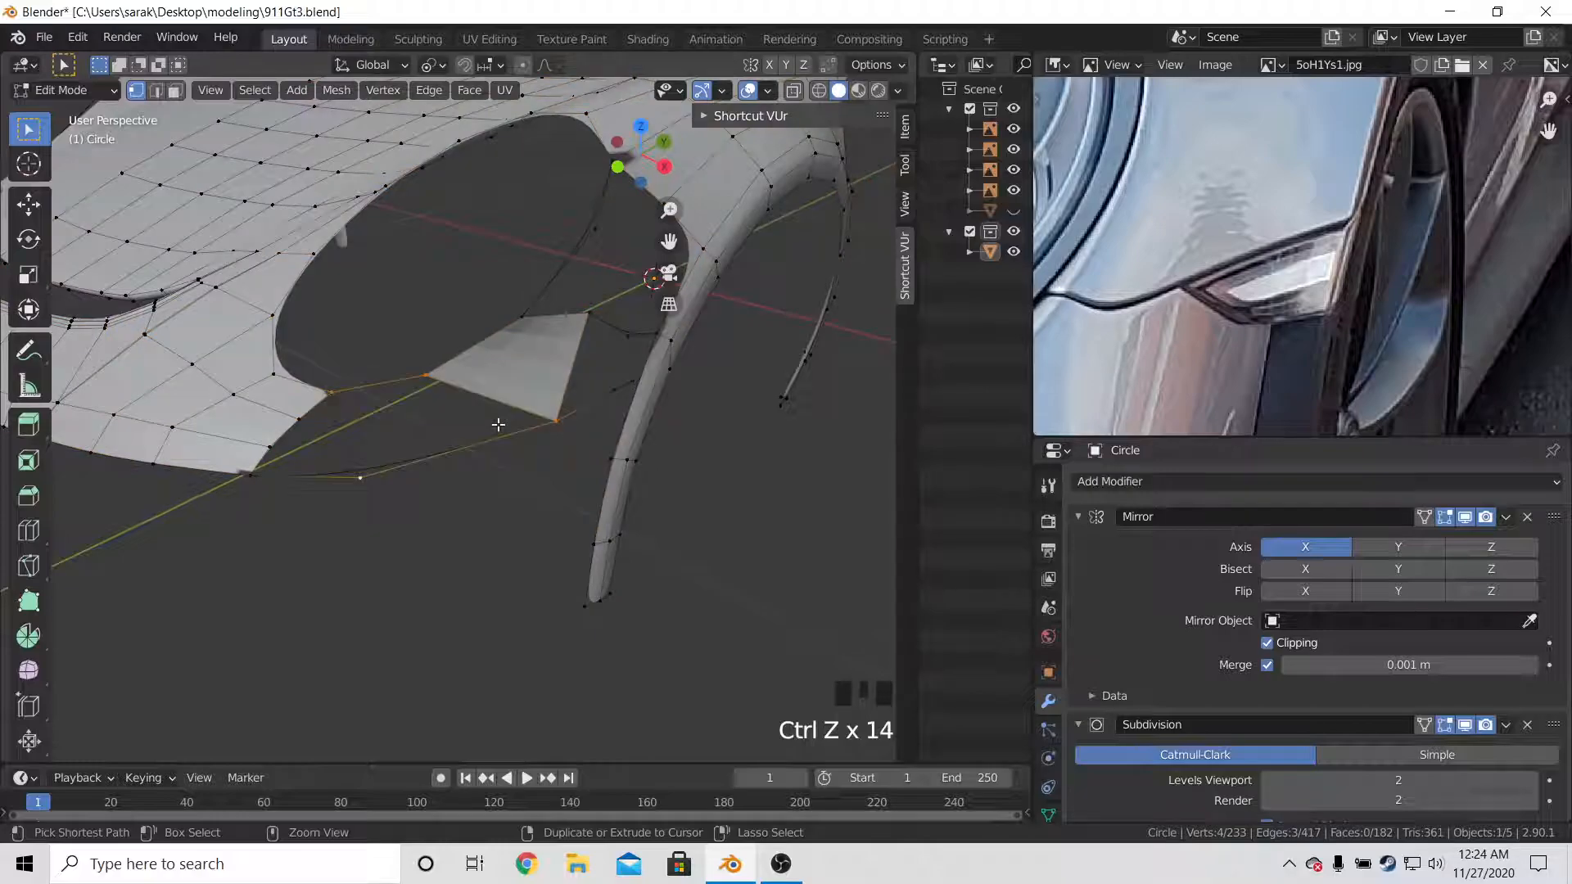
# Try a loop cut on the rejoined seam segment, then undo it together with the seam-line vertex removal
pyautogui.hotkey('ctrl', 'r')
pyautogui.click(472, 445)
pyautogui.rightClick(470, 446)
pyautogui.hotkey('ctrl', 'z')
pyautogui.hotkey('ctrl', 'z')
pyautogui.hotkey('ctrl', 'z')
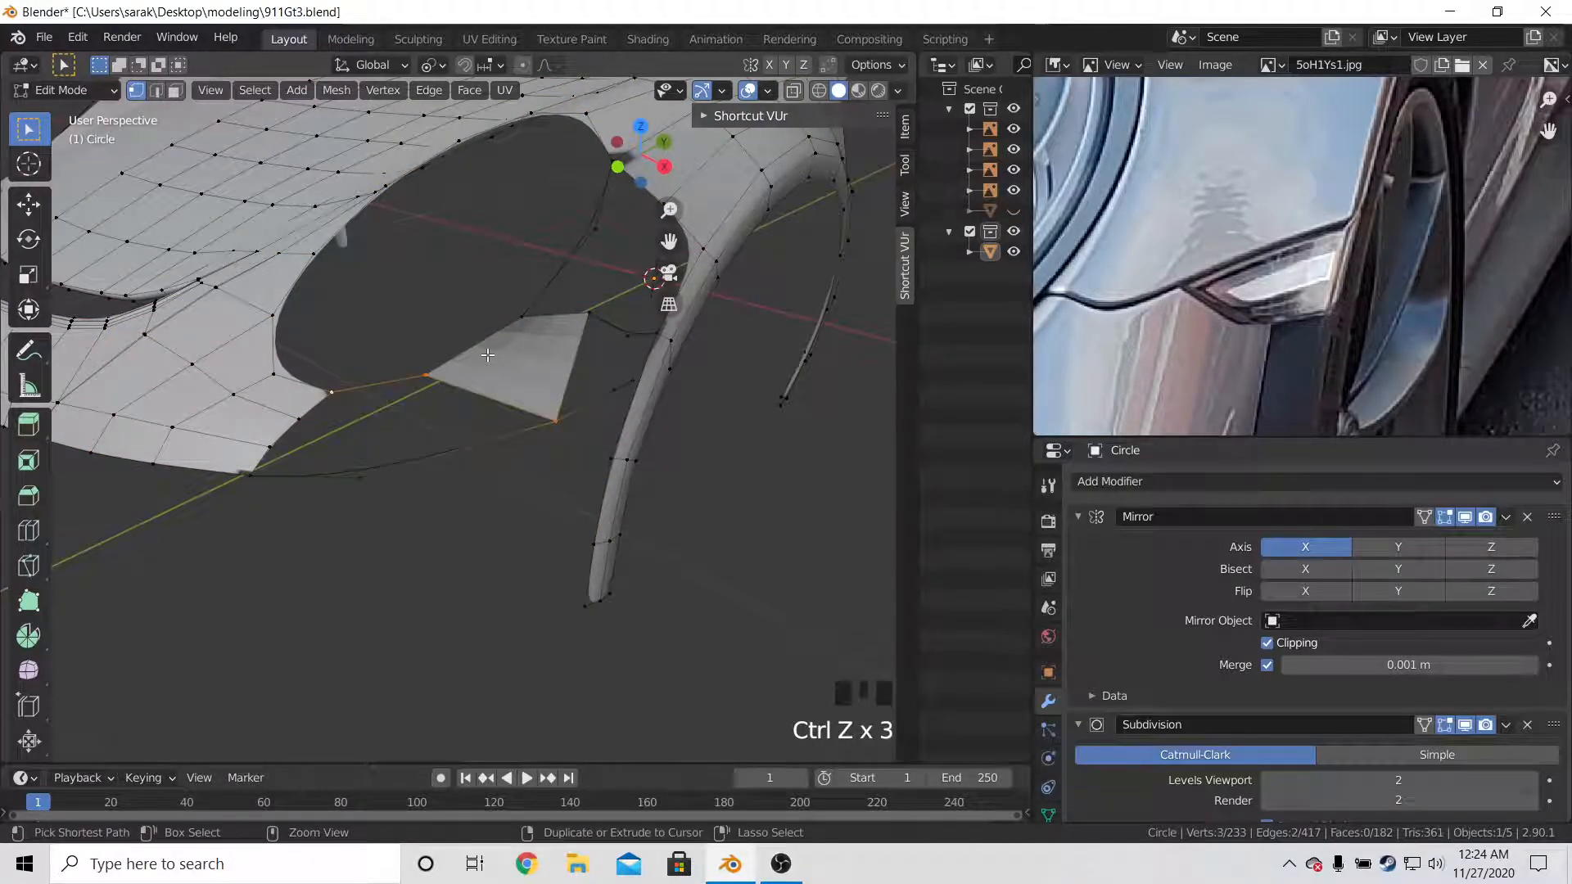
pyautogui.hotkey('ctrl', 'z')
pyautogui.hotkey('ctrl', 'z')
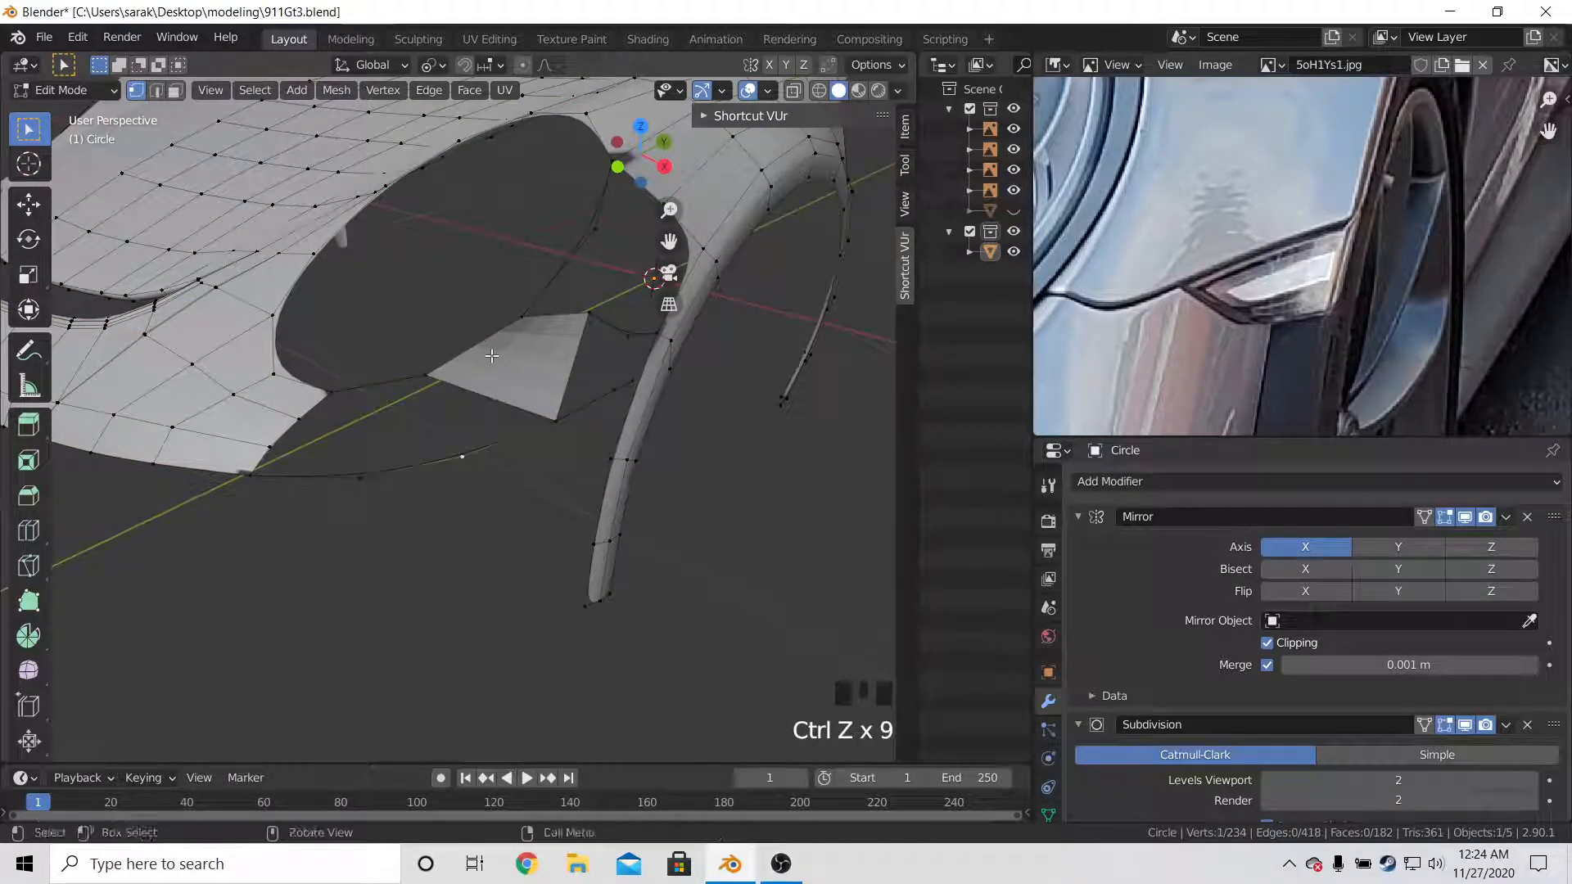
# Delete only the face between the headlight opening, side-light line and seam line, keeping its edges
pyautogui.click(174, 90)
pyautogui.click(506, 332)
pyautogui.press('x')
pyautogui.click(488, 255)
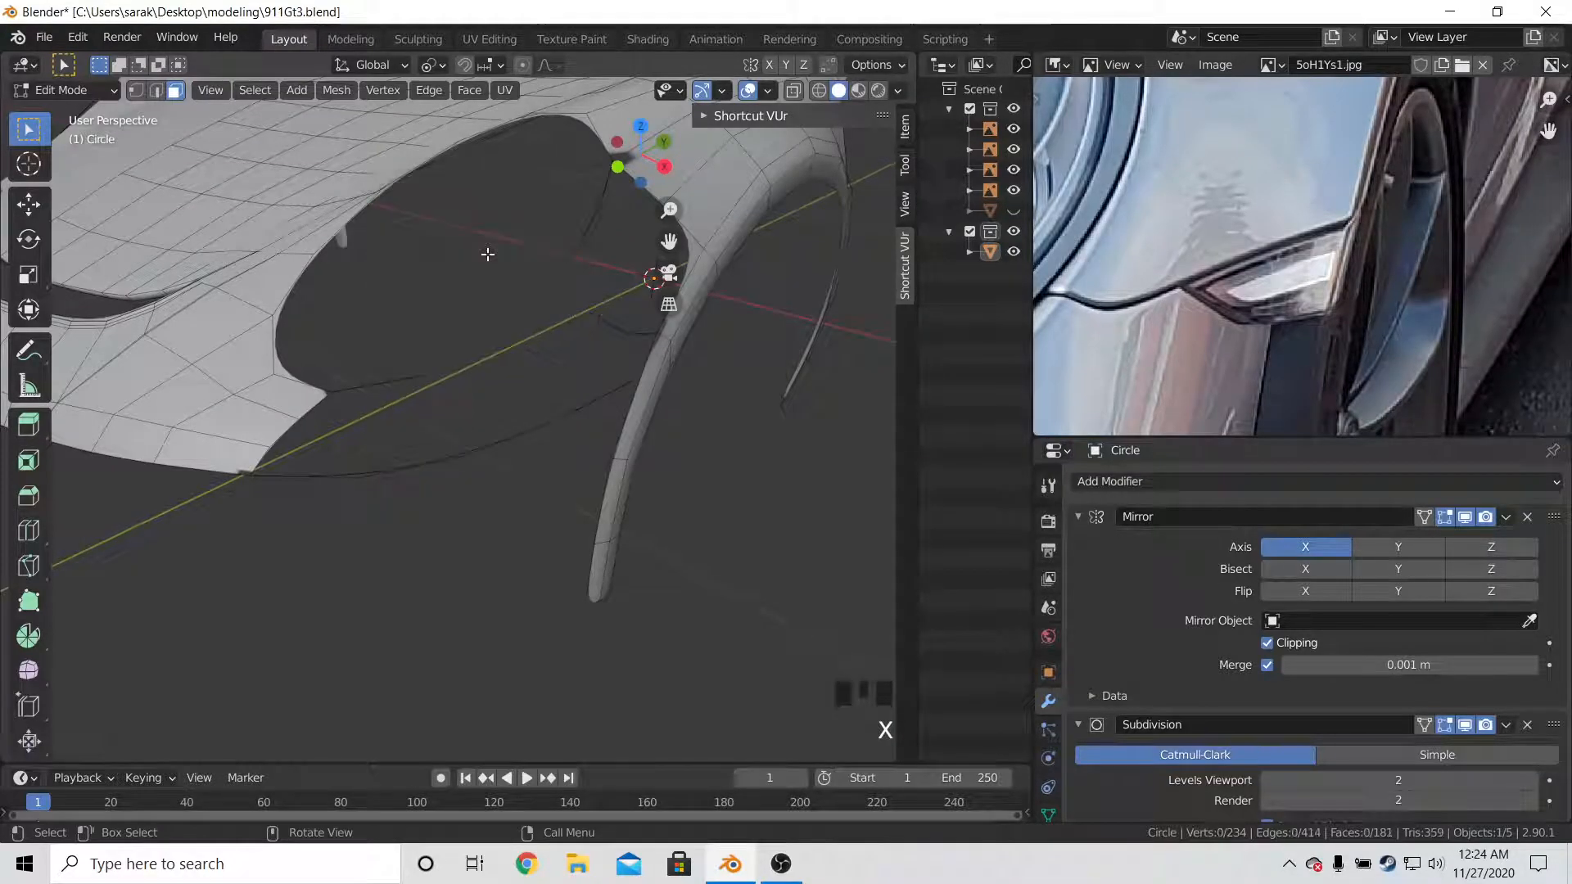
pyautogui.hotkey('ctrl', 'z')
pyautogui.press('x')
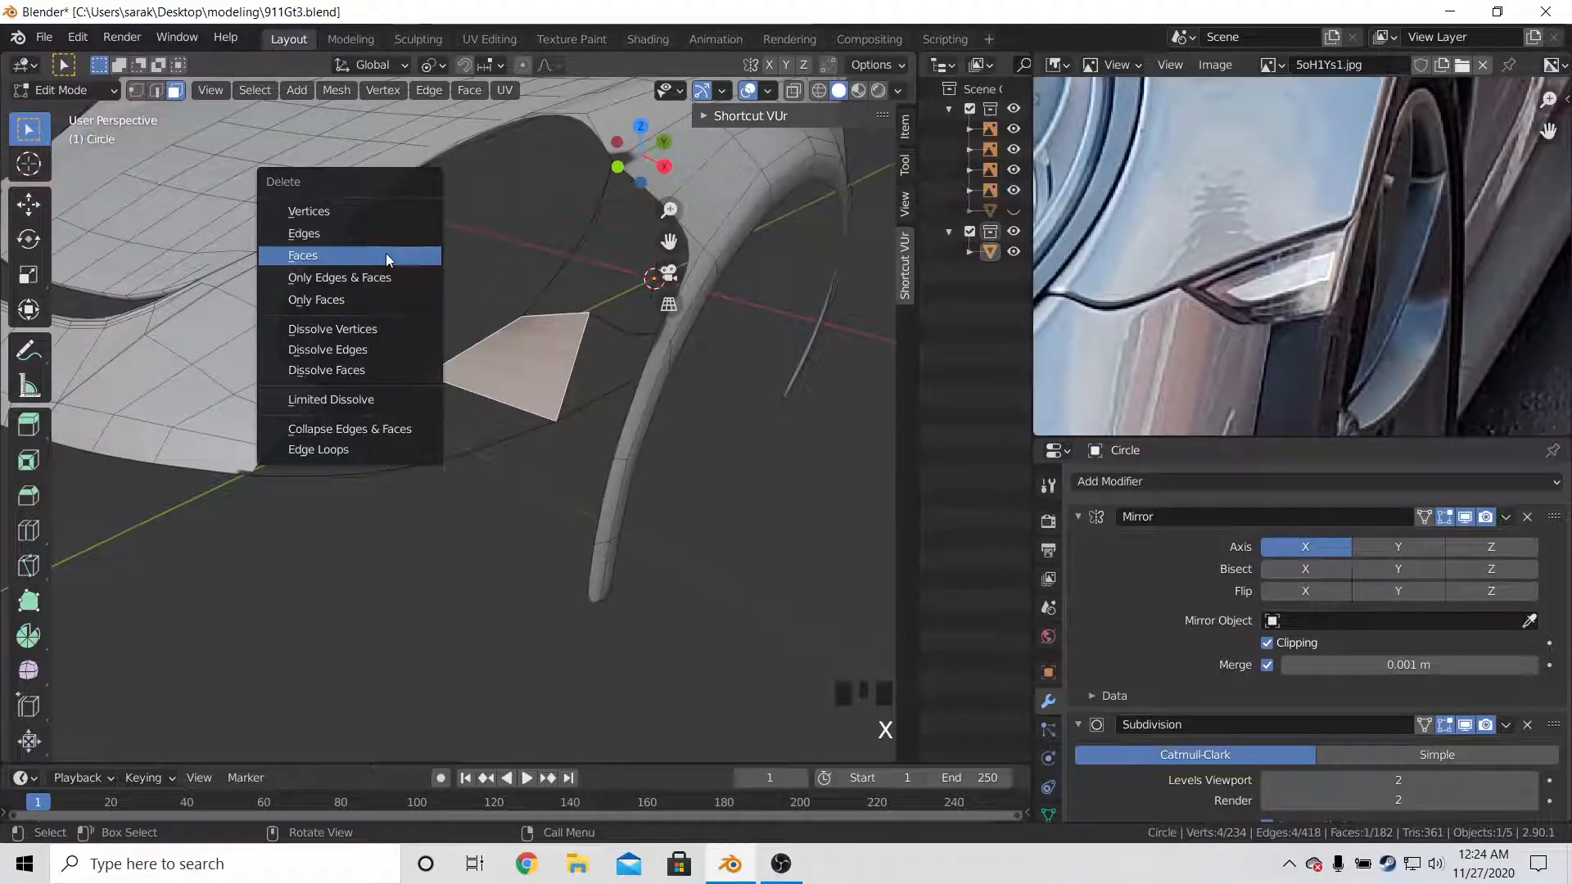
pyautogui.click(377, 234)
pyautogui.hotkey('ctrl', 'z')
pyautogui.press('x')
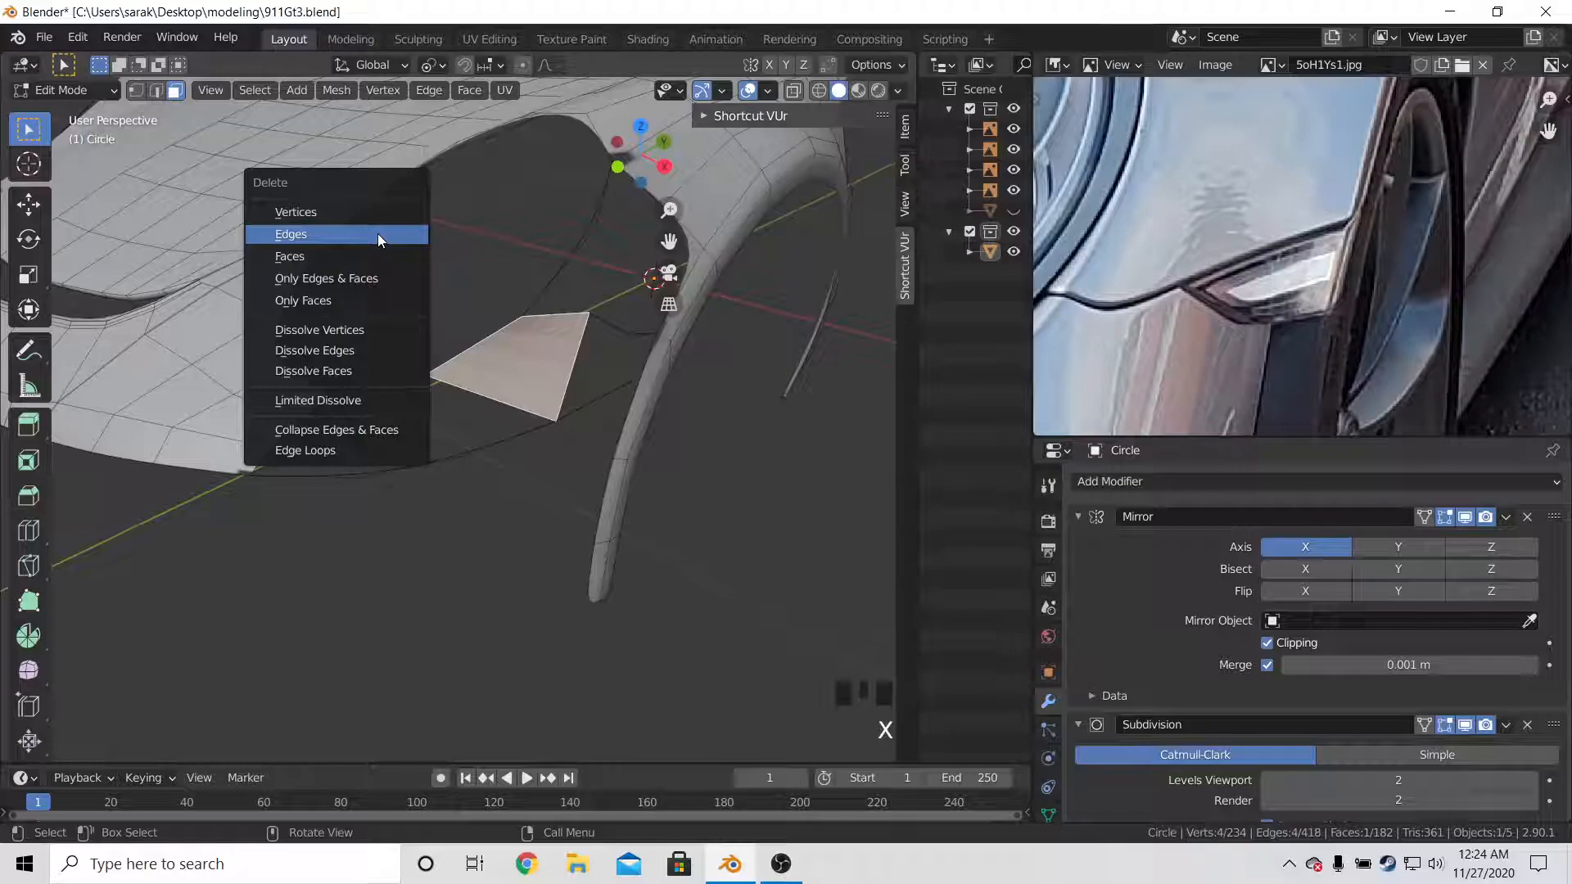
pyautogui.click(354, 300)
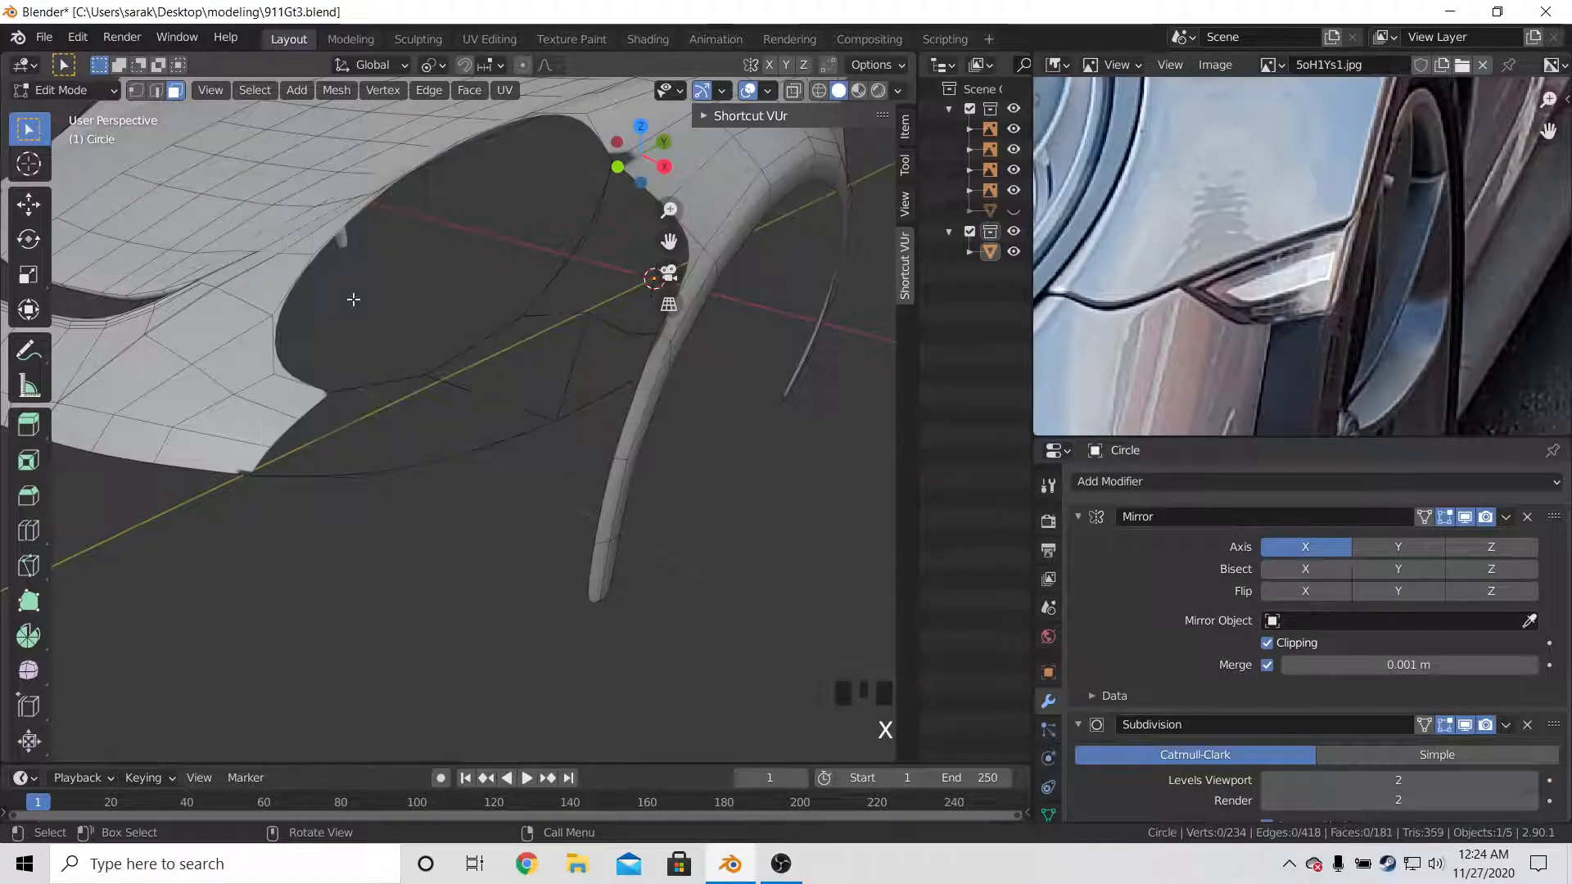
# Delete the three leftover edges linking the headlight opening, side-light line and seam line, and preview the mesh in Object Mode
pyautogui.click(543, 402)
pyautogui.press('x')
pyautogui.click(495, 343)
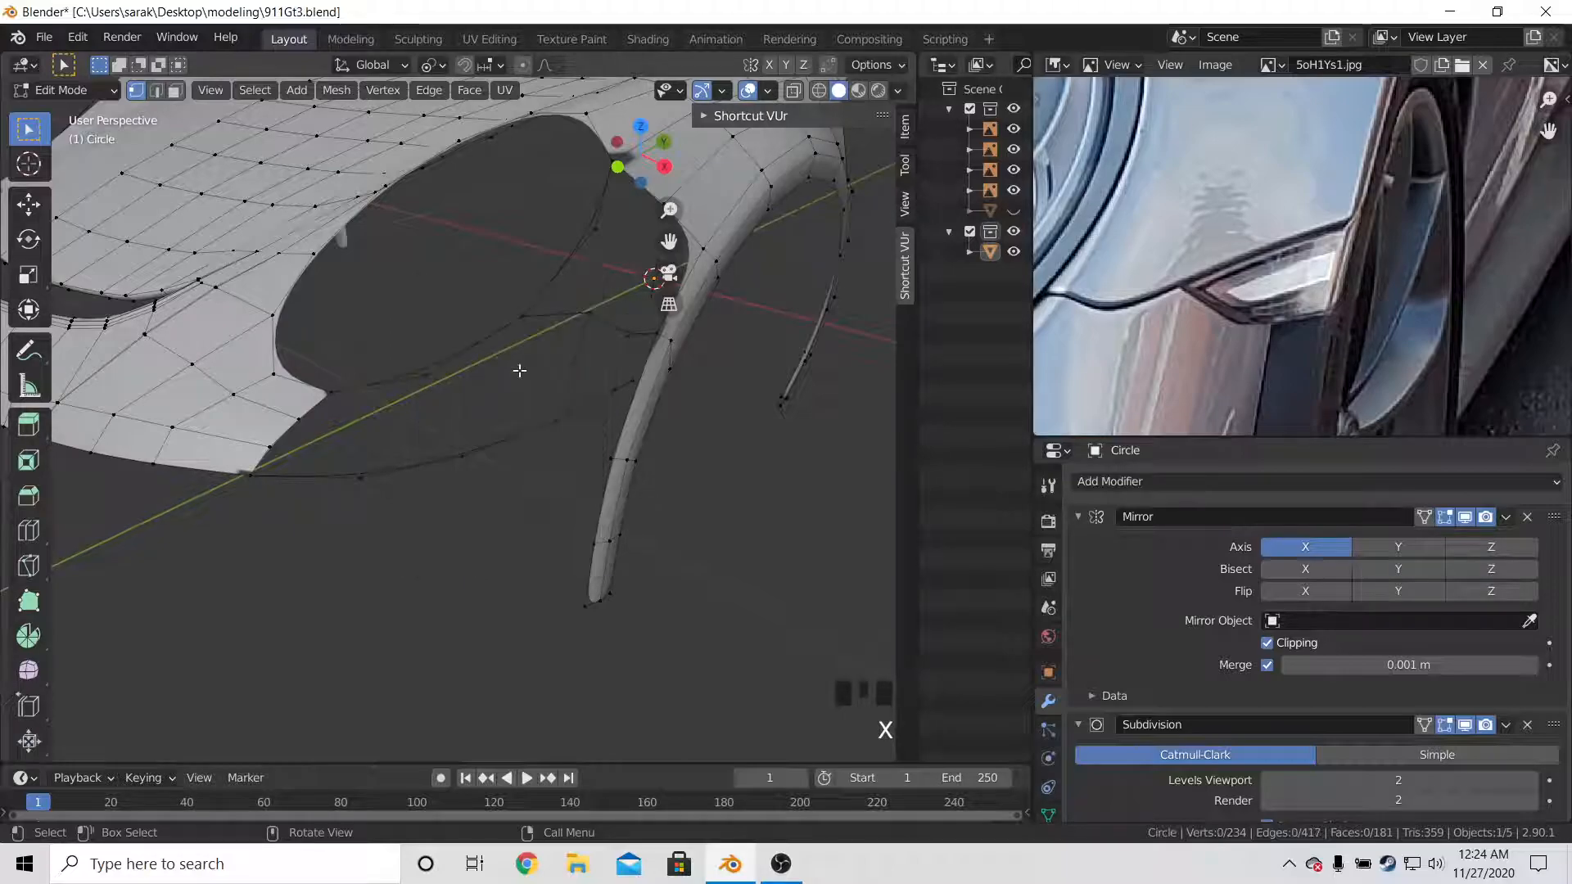
pyautogui.keyDown('shift'); pyautogui.click(575, 321); pyautogui.keyUp('shift')
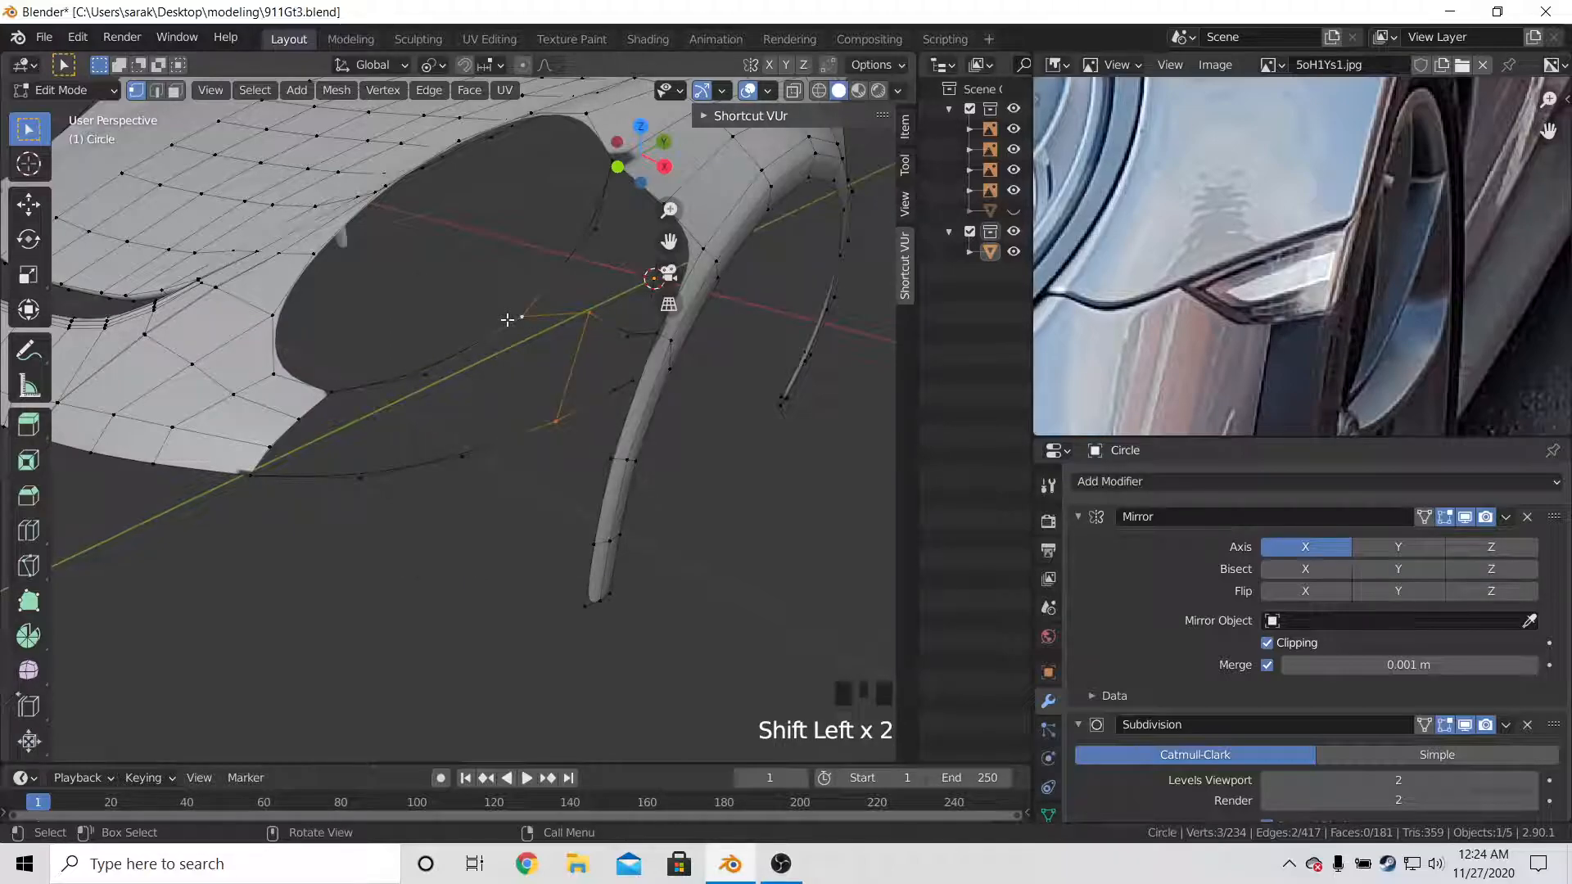
pyautogui.keyDown('shift'); pyautogui.click(557, 422); pyautogui.keyUp('shift')
pyautogui.press('x')
pyautogui.click(560, 419)
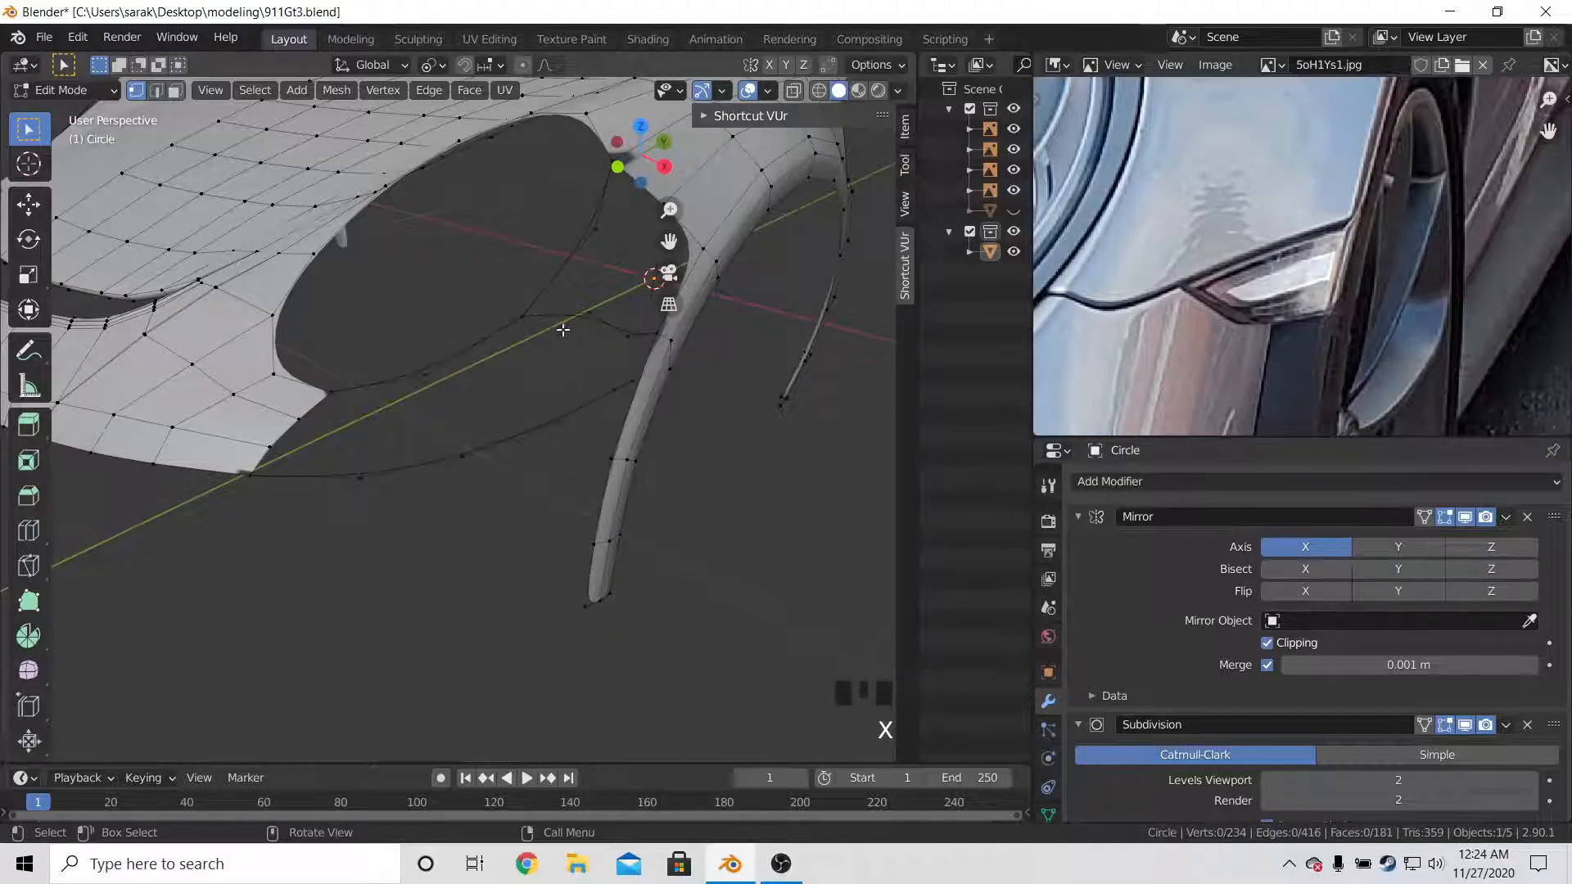
pyautogui.keyDown('shift'); pyautogui.click(532, 317); pyautogui.keyUp('shift')
pyautogui.press('x')
pyautogui.click(553, 316)
pyautogui.press('Tab')
pyautogui.moveTo(576, 348); pyautogui.dragTo(570, 359, button='middle')
pyautogui.press('Tab')
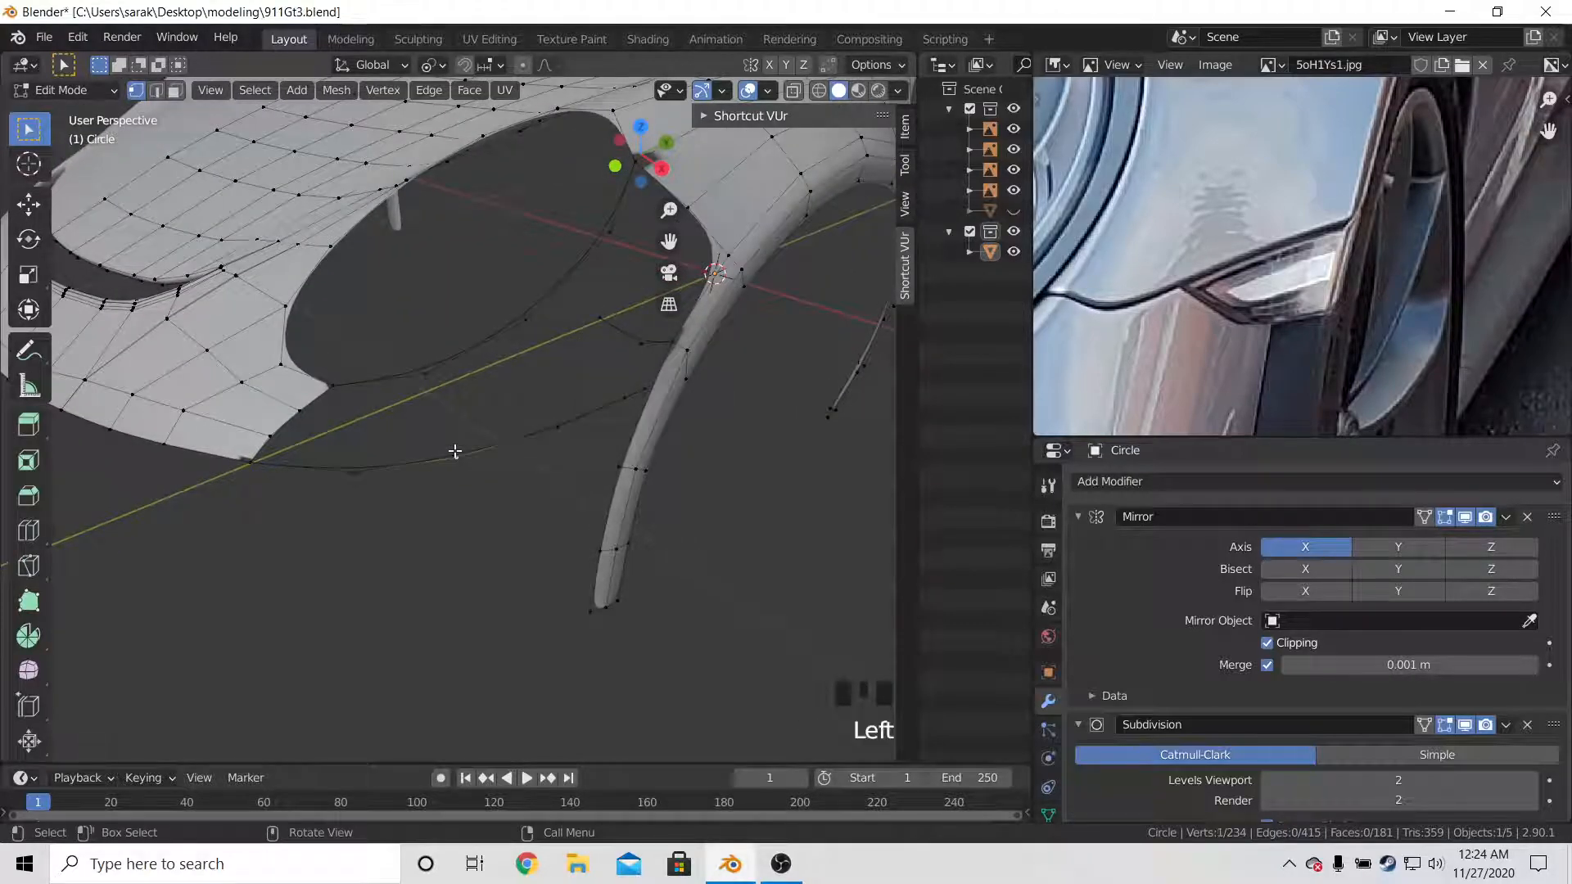
# Fill two adjoining faces between the headlight opening's lower edge and the bumper seam line
pyautogui.keyDown('shift'); pyautogui.click(356, 472); pyautogui.keyUp('shift')
pyautogui.press('f')
pyautogui.keyDown('shift'); pyautogui.click(426, 375); pyautogui.keyUp('shift')
pyautogui.keyDown('shift'); pyautogui.click(446, 460); pyautogui.keyUp('shift')
pyautogui.press('f')
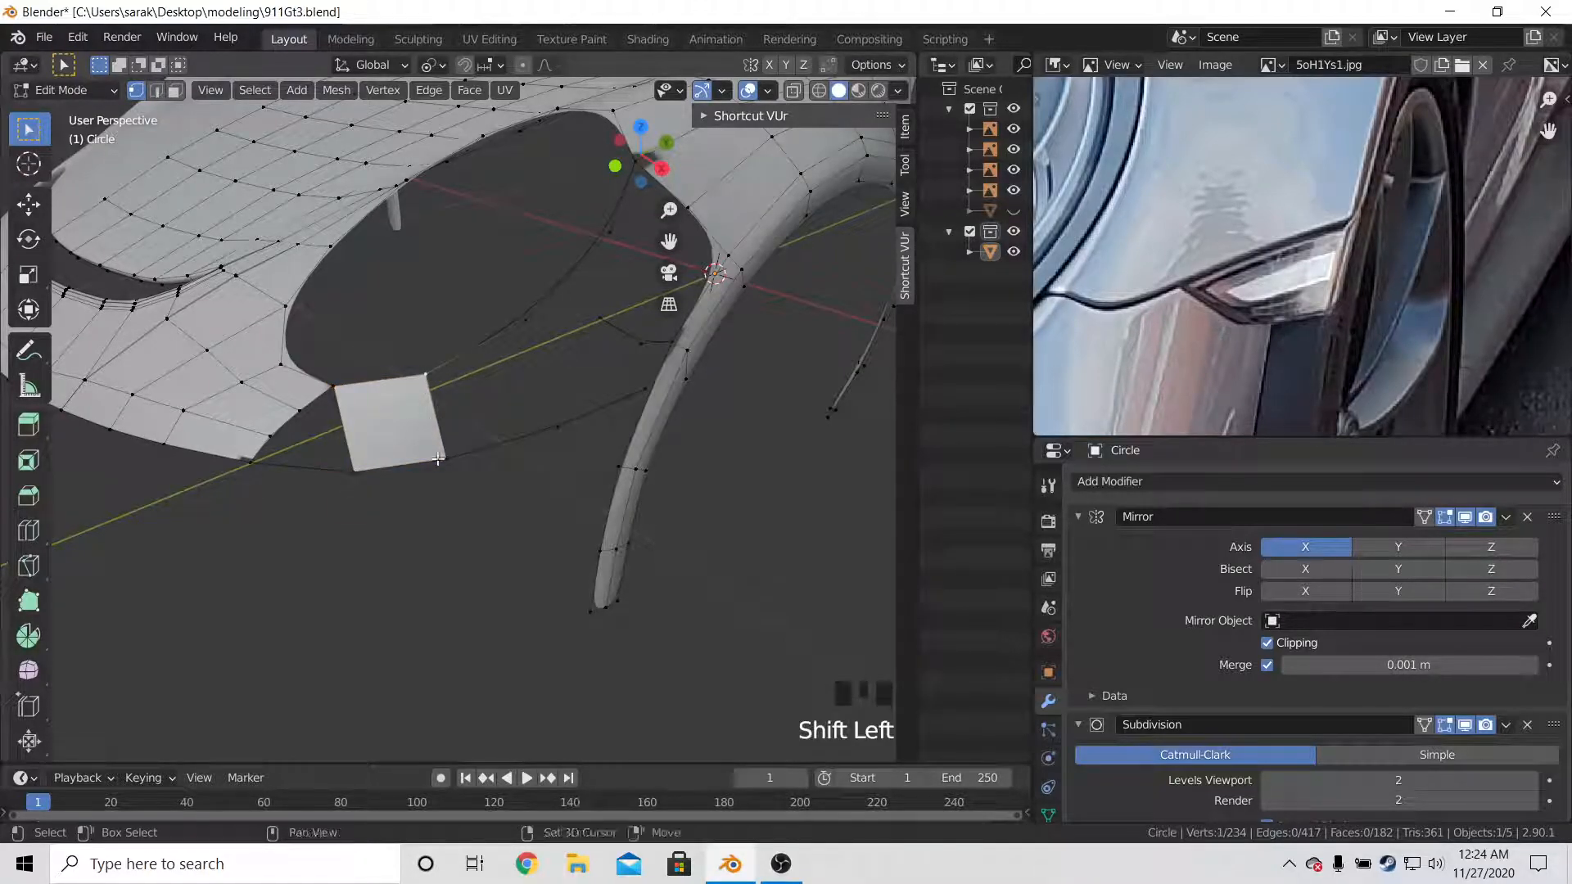
# Shade the mesh smooth in Object Mode and inspect the new faces below the headlight
pyautogui.press('Tab')
pyautogui.moveTo(484, 460); pyautogui.dragTo(193, 449, button='middle')
pyautogui.rightClick(478, 393)
pyautogui.click(478, 393)
pyautogui.press('Tab')
pyautogui.moveTo(447, 410); pyautogui.dragTo(568, 418, button='middle')
pyautogui.press('a')
pyautogui.press('a')
pyautogui.press('a')
# Join the side-light line's front vertex to the headlight opening with an edge, and add two lengthwise loop cuts across the new faces
pyautogui.press('KP_3')
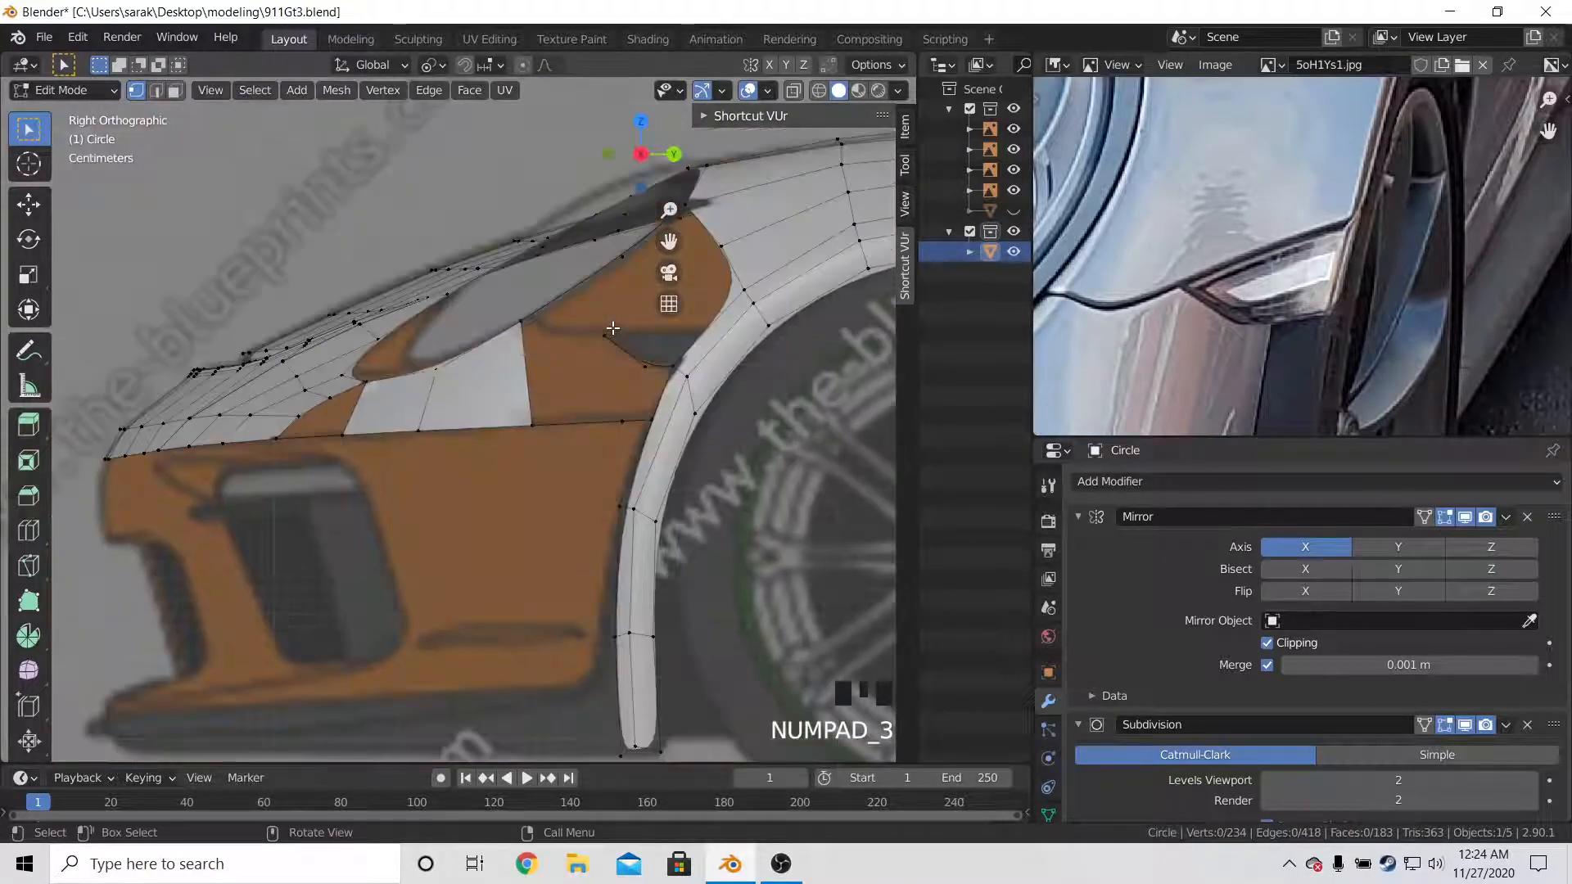
pyautogui.press('f')
pyautogui.moveTo(529, 325); pyautogui.dragTo(614, 410, button='middle')
pyautogui.hotkey('ctrl', 'r')
pyautogui.click(506, 429)
pyautogui.moveTo(506, 429); pyautogui.dragTo(697, 344, button='middle')
# In the front view, move the two new loops outward 0.003213 m along X and up 0.002426 m along Z
pyautogui.press('KP_3')
pyautogui.press('KP_1')
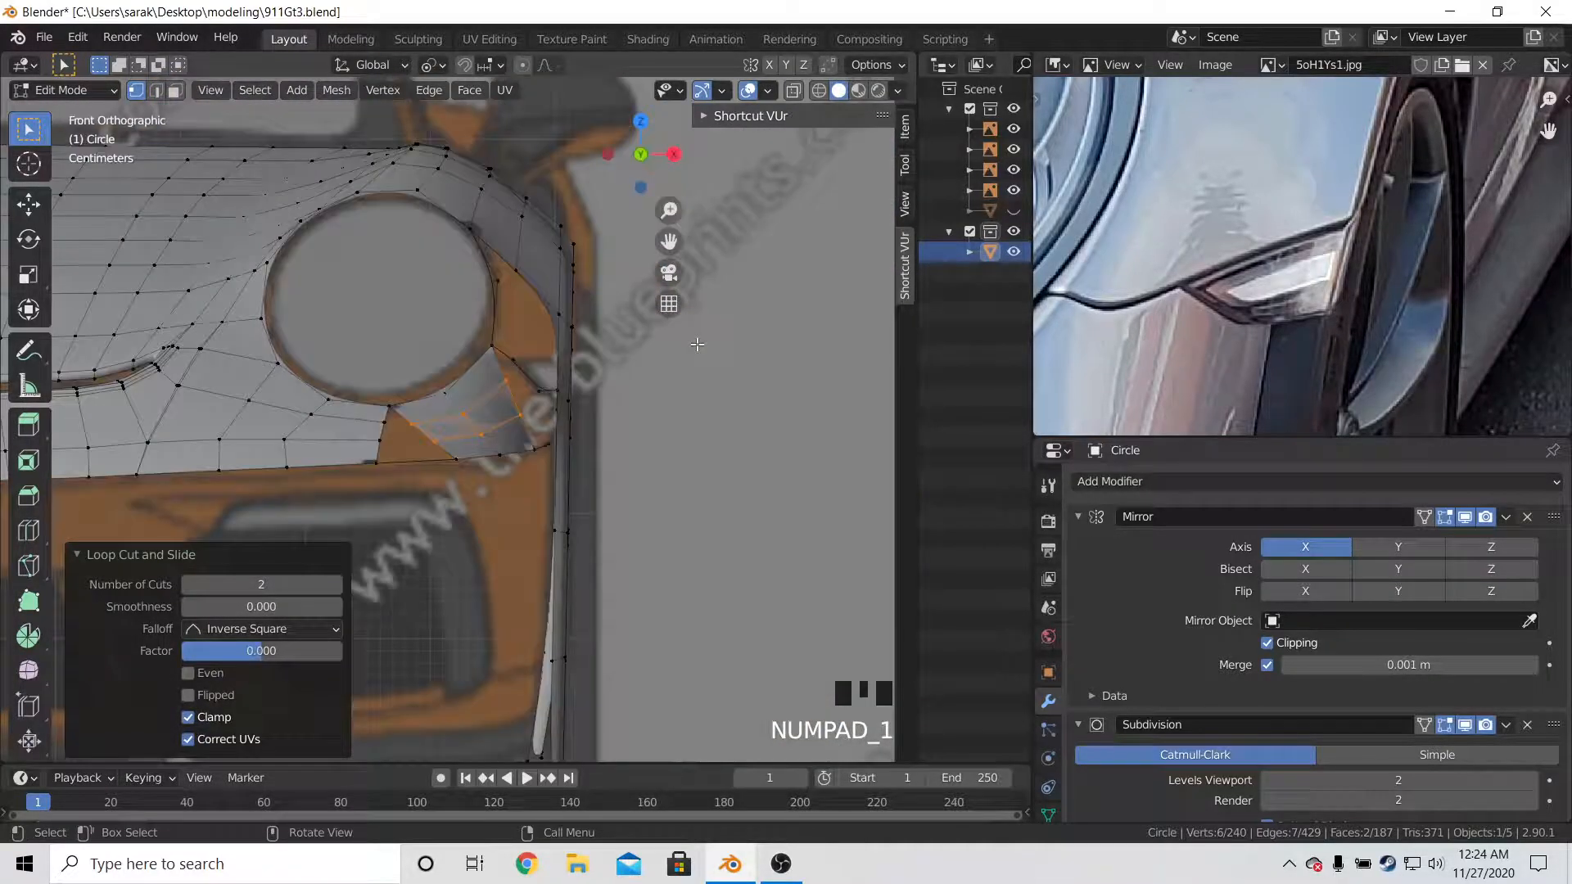
pyautogui.press('g')
pyautogui.press('x')
pyautogui.click(662, 368)
pyautogui.press('g')
pyautogui.press('z')
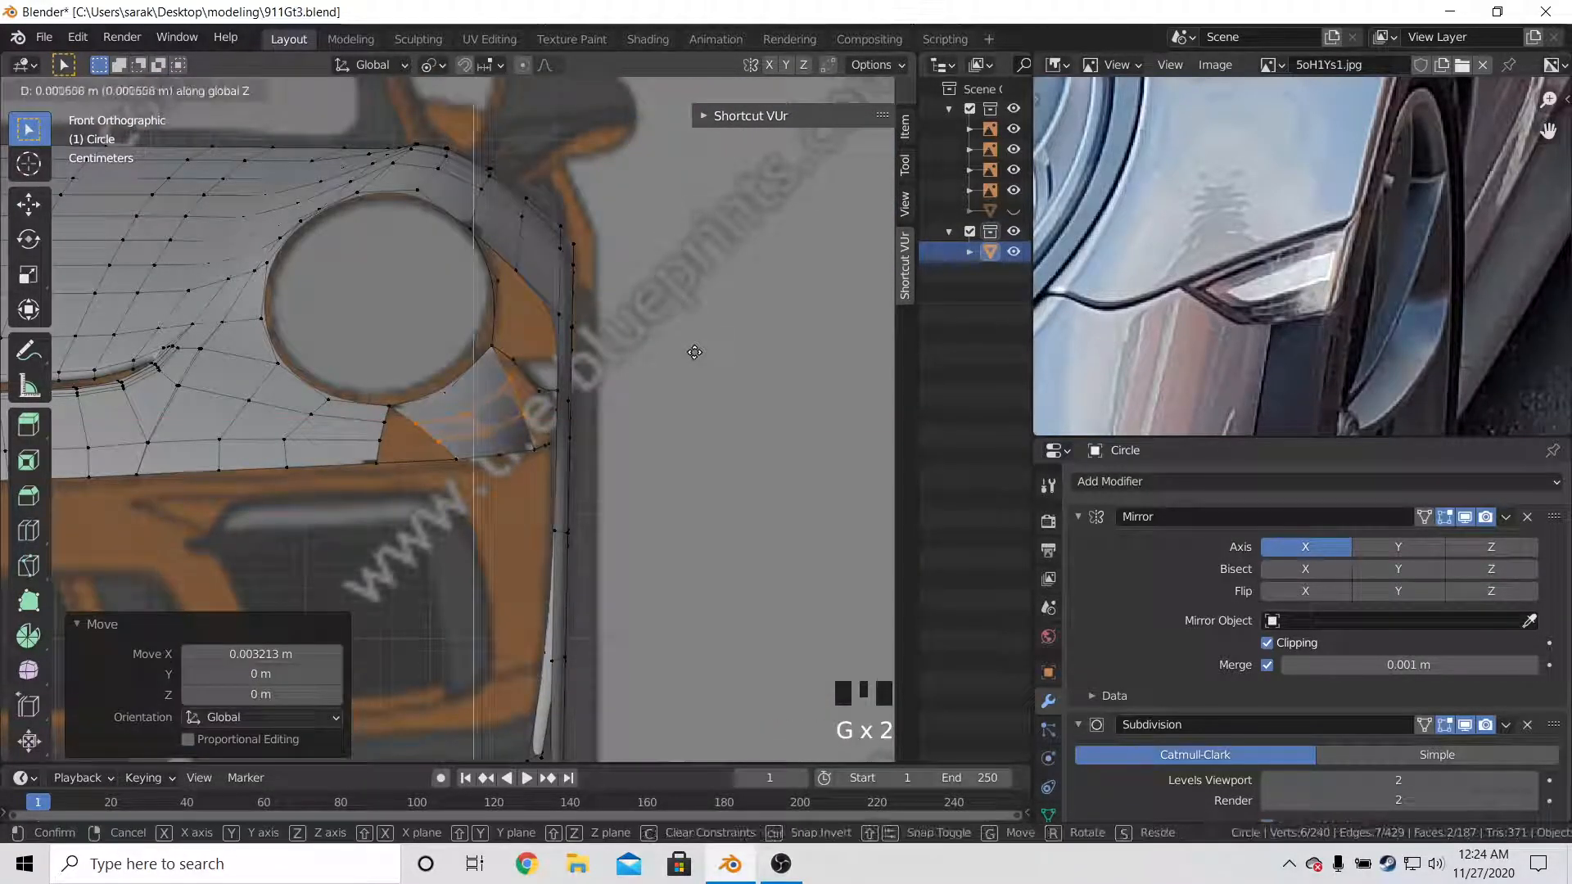
pyautogui.click(696, 330)
# In the top view, adjust the two loops along Y and move them 0.00059 m along X to follow the blueprint
pyautogui.press('KP_7')
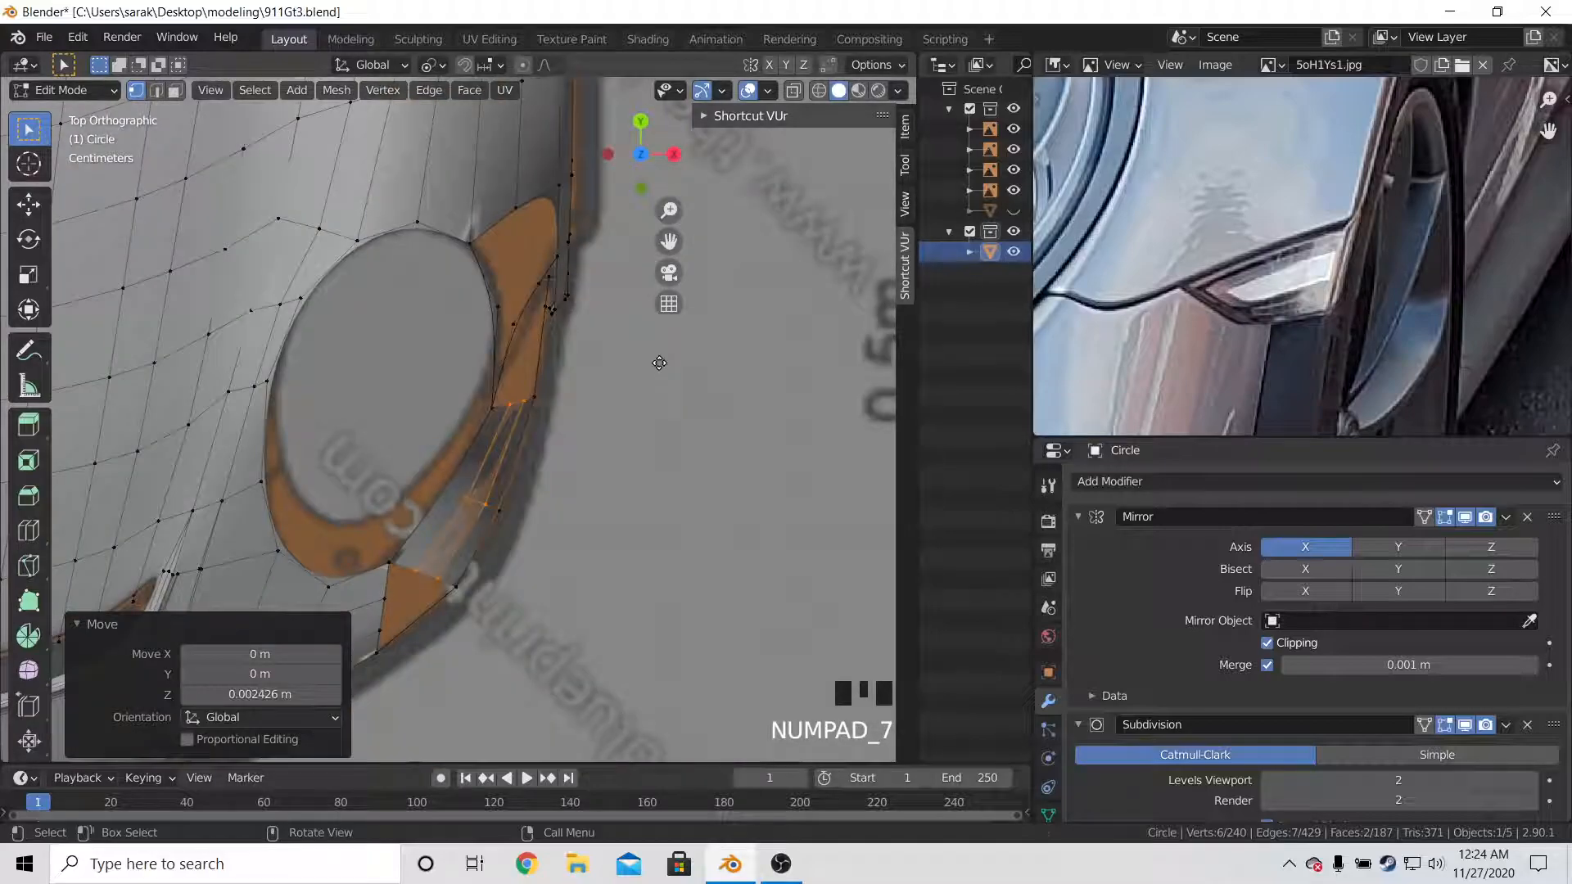
pyautogui.press('g')
pyautogui.press('y')
pyautogui.click(685, 406)
pyautogui.press('g')
pyautogui.press('x')
pyautogui.click(685, 407)
pyautogui.moveTo(685, 407); pyautogui.dragTo(621, 310, button='middle')
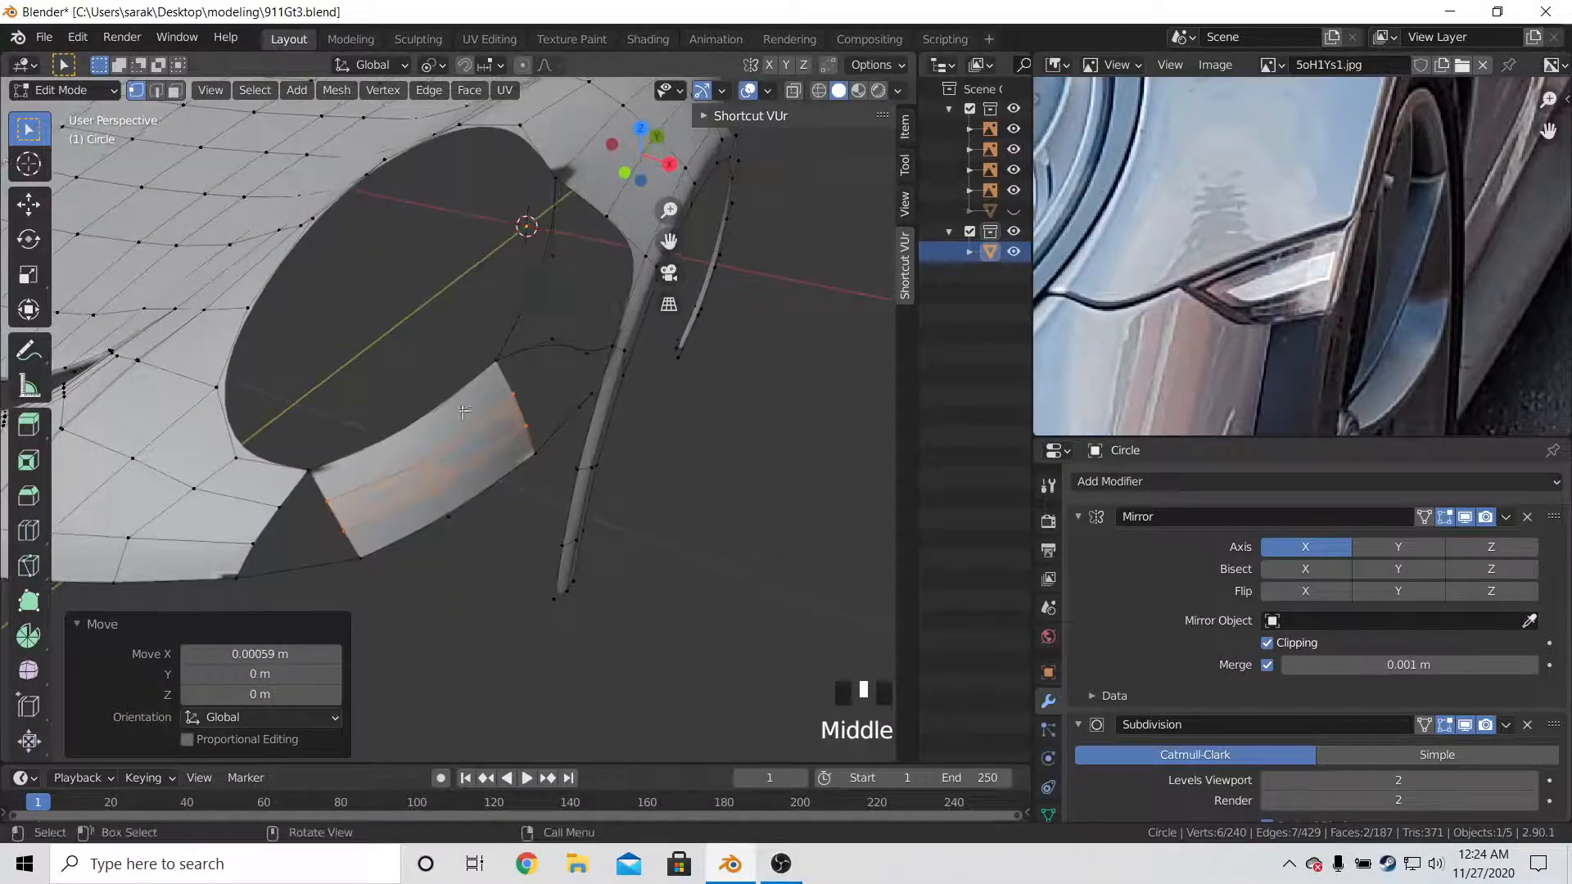
# Merge the strip's three front-end vertices one by one onto the adjacent bumper-edge vertices using At Last
pyautogui.click(360, 560)
pyautogui.keyDown('shift'); pyautogui.click(257, 552); pyautogui.keyUp('shift')
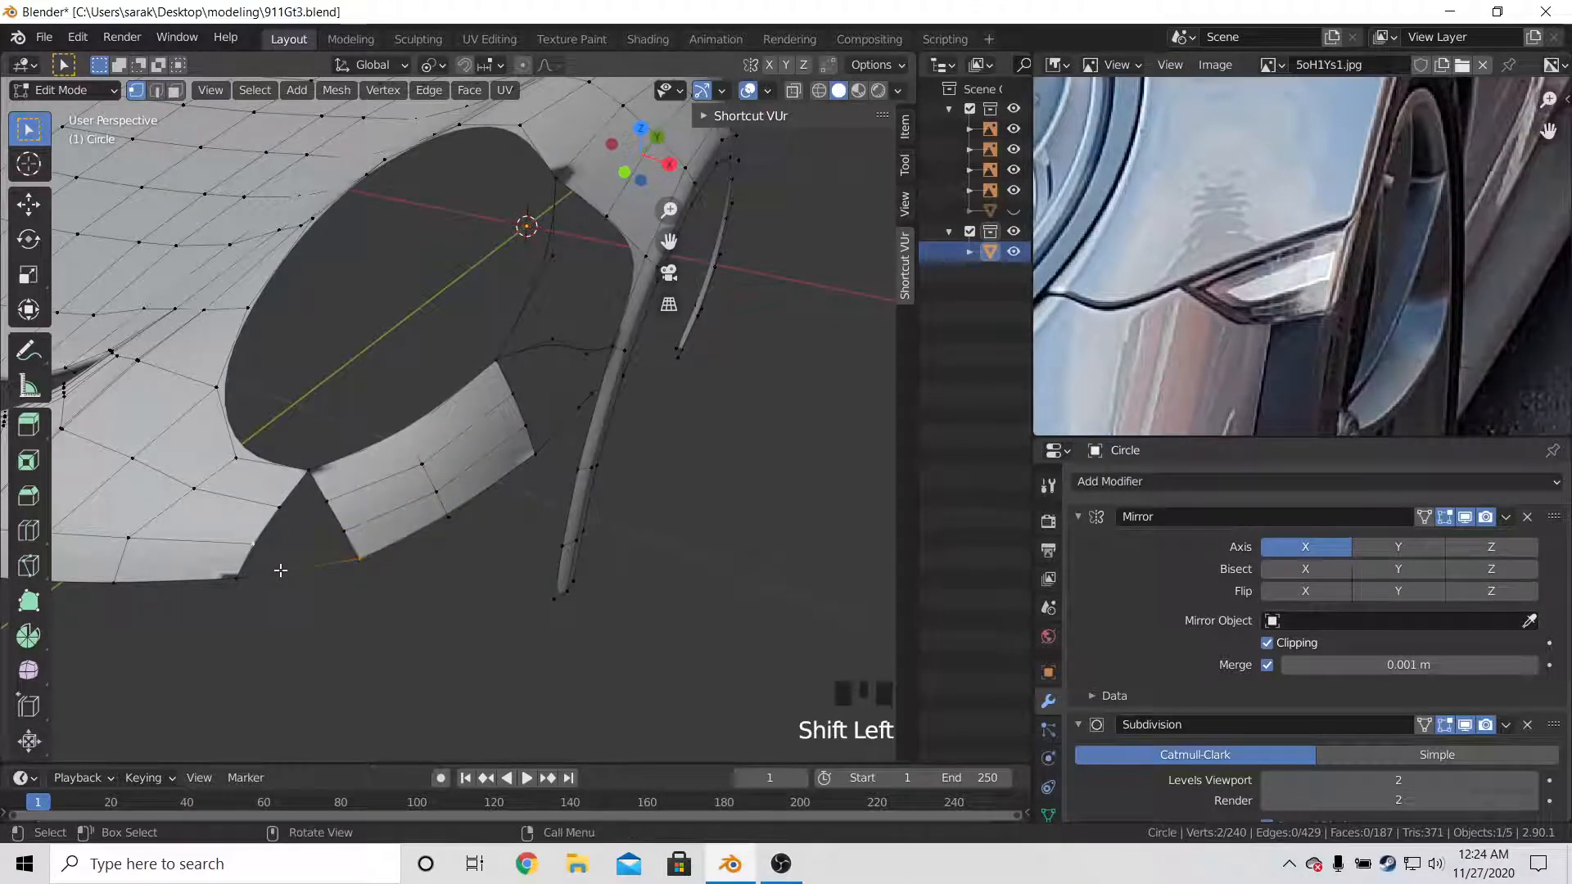
pyautogui.press('m')
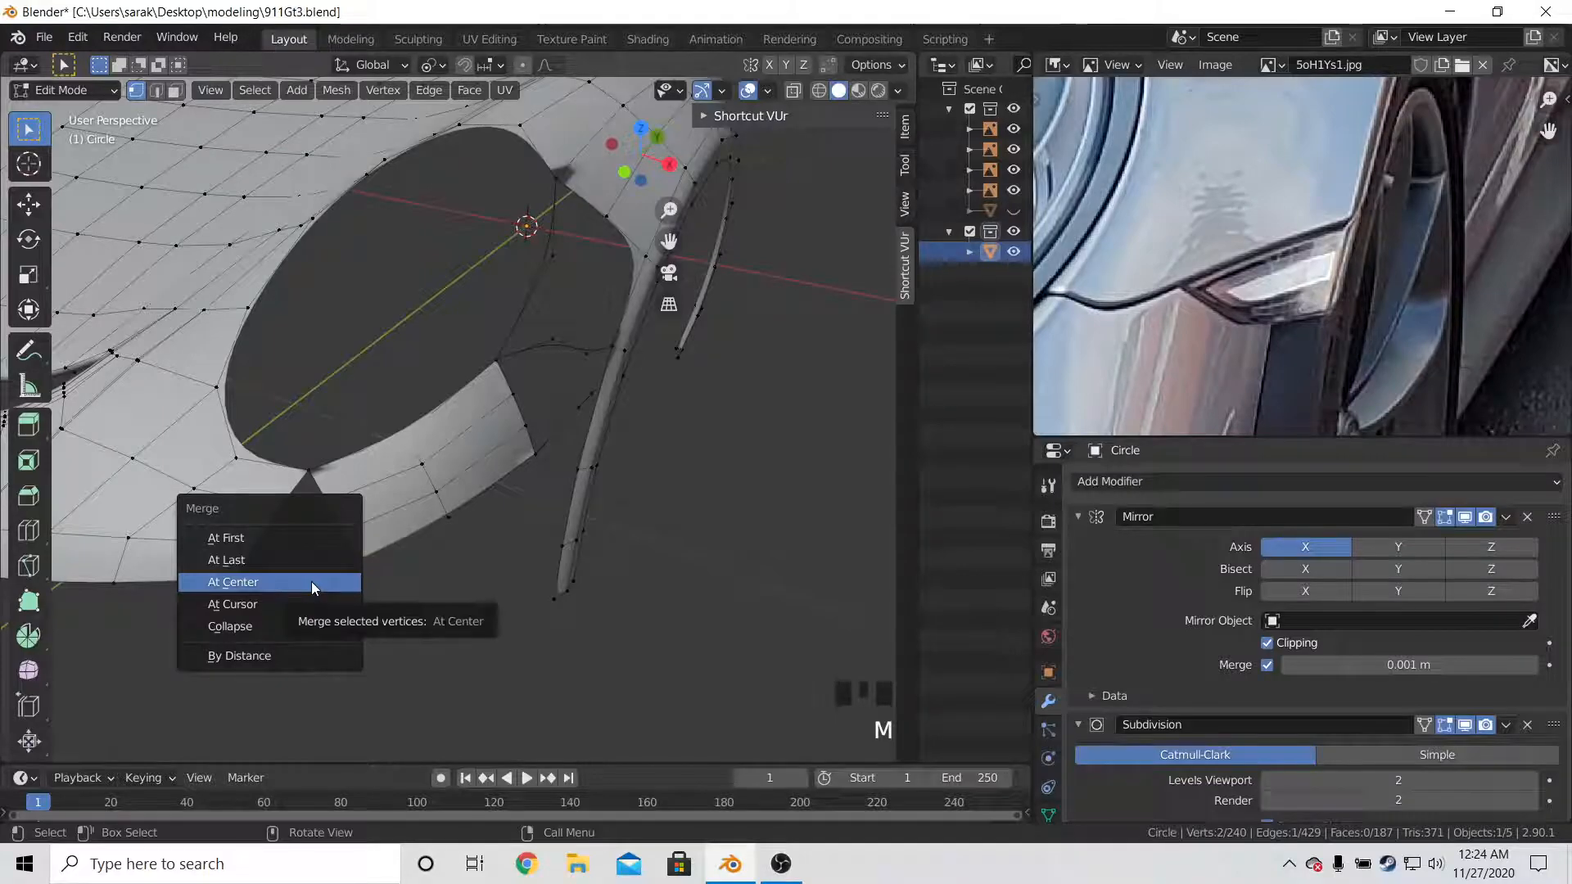
pyautogui.click(306, 562)
pyautogui.click(341, 533)
pyautogui.keyDown('shift'); pyautogui.click(255, 545); pyautogui.keyUp('shift')
pyautogui.press('m')
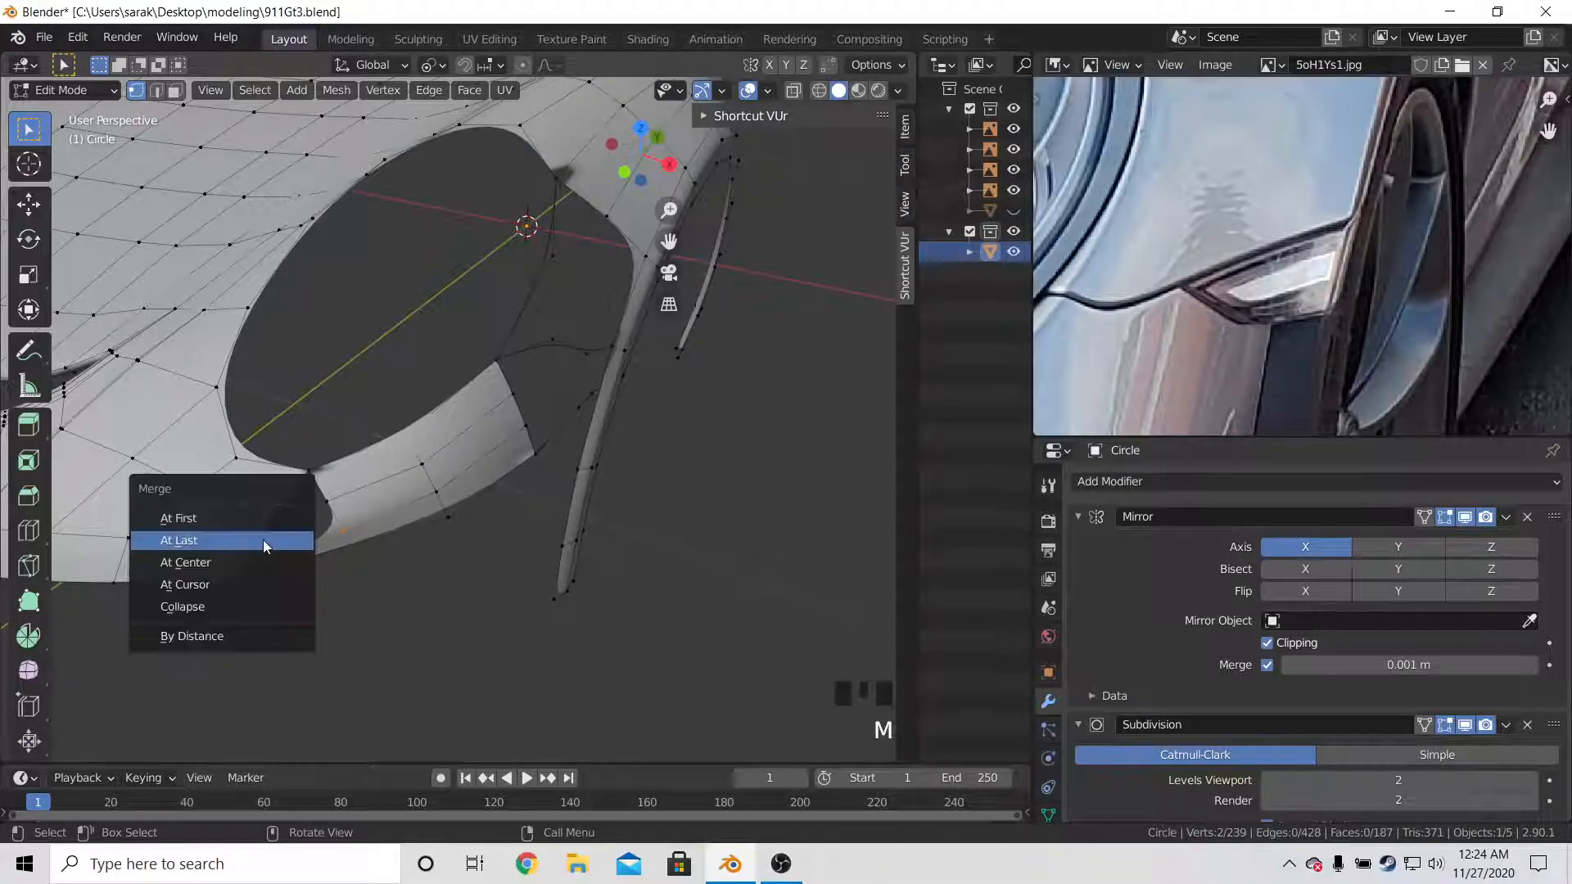
pyautogui.click(263, 544)
pyautogui.click(325, 502)
pyautogui.keyDown('shift'); pyautogui.click(281, 508); pyautogui.keyUp('shift')
pyautogui.press('m')
pyautogui.click(281, 507)
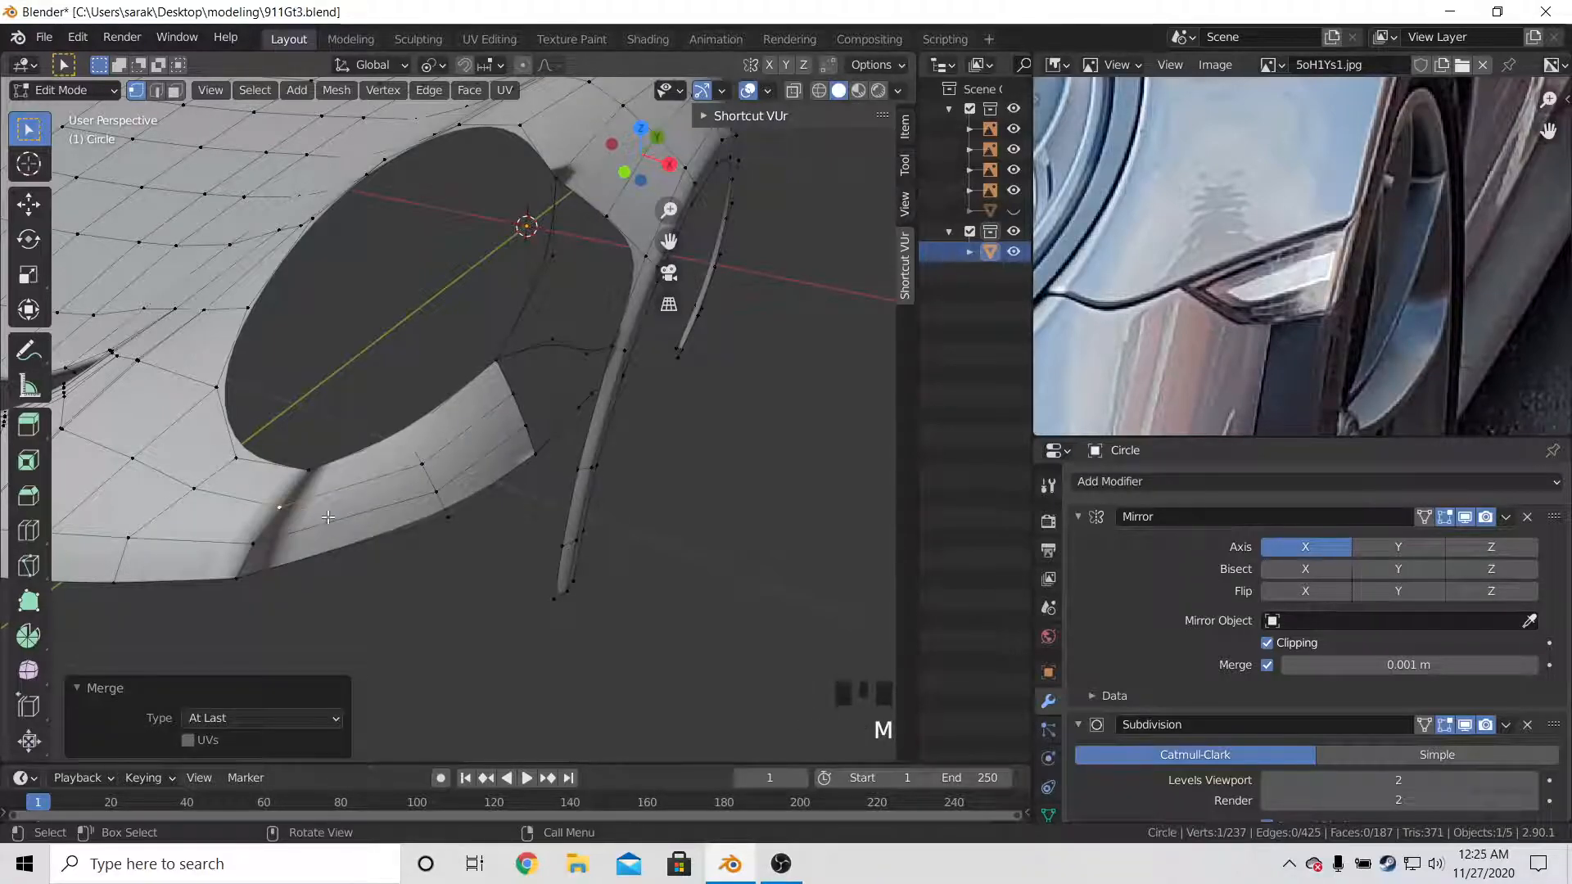
# Preview the joined strip from above in Object Mode and add one crosswise loop cut near its front end
pyautogui.press('Tab')
pyautogui.press('KP_7')
pyautogui.press('Tab')
pyautogui.press('Tab')
pyautogui.press('Tab')
pyautogui.hotkey('ctrl', 'r')
pyautogui.click(455, 562)
pyautogui.click(465, 555)
# Scale the crosswise loop by 1.464 along Y and try rotating it to match the top-view blueprint
pyautogui.keyDown('shift'); pyautogui.click(424, 525); pyautogui.keyUp('shift')
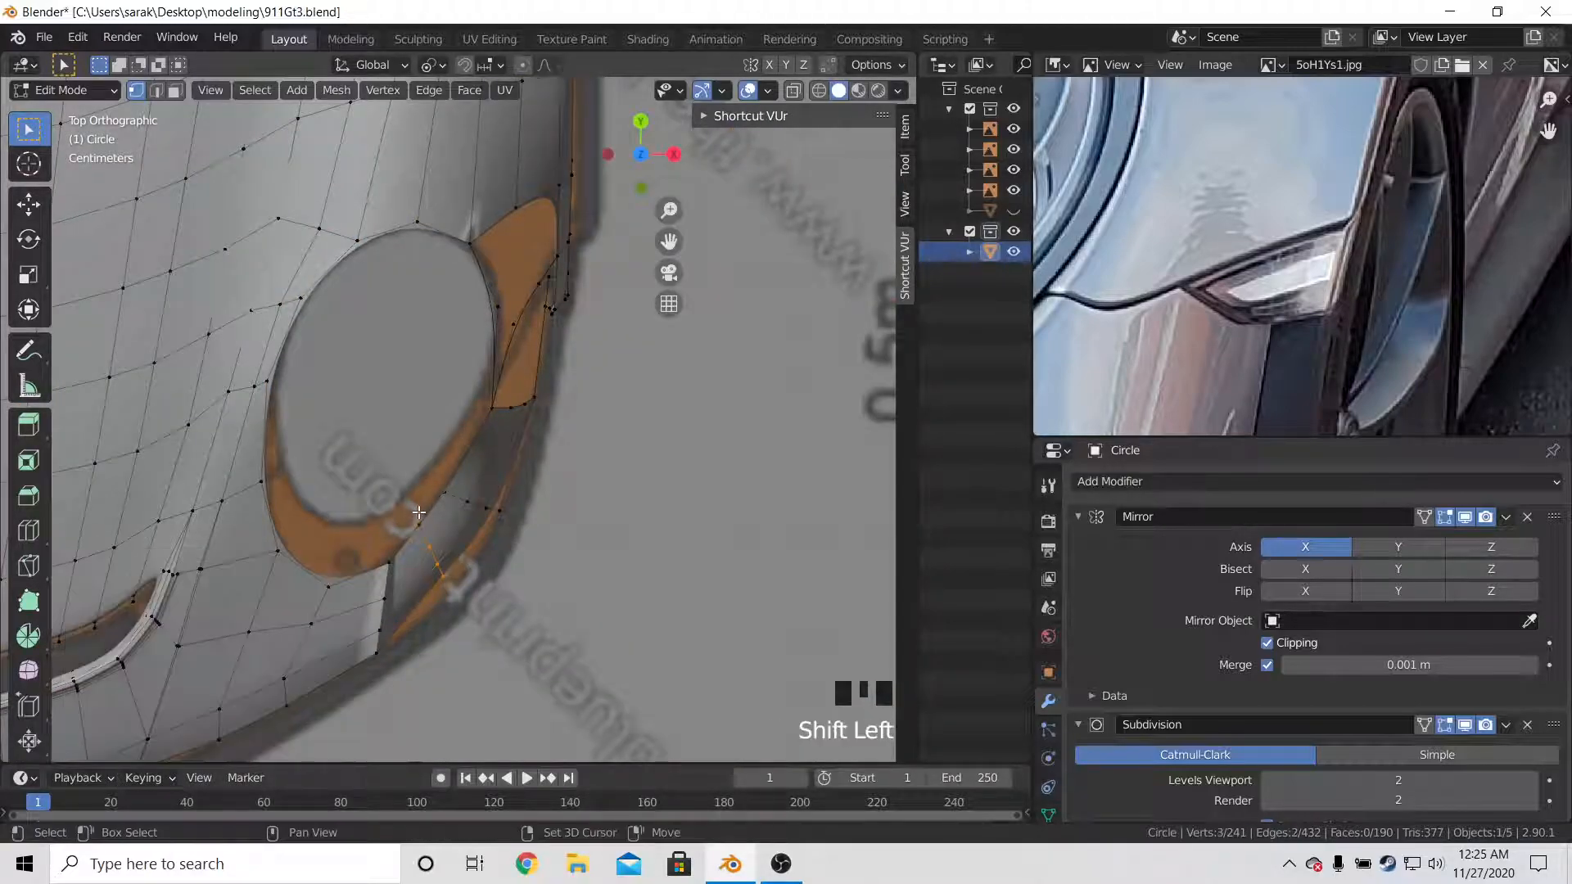
pyautogui.press('s')
pyautogui.press('y')
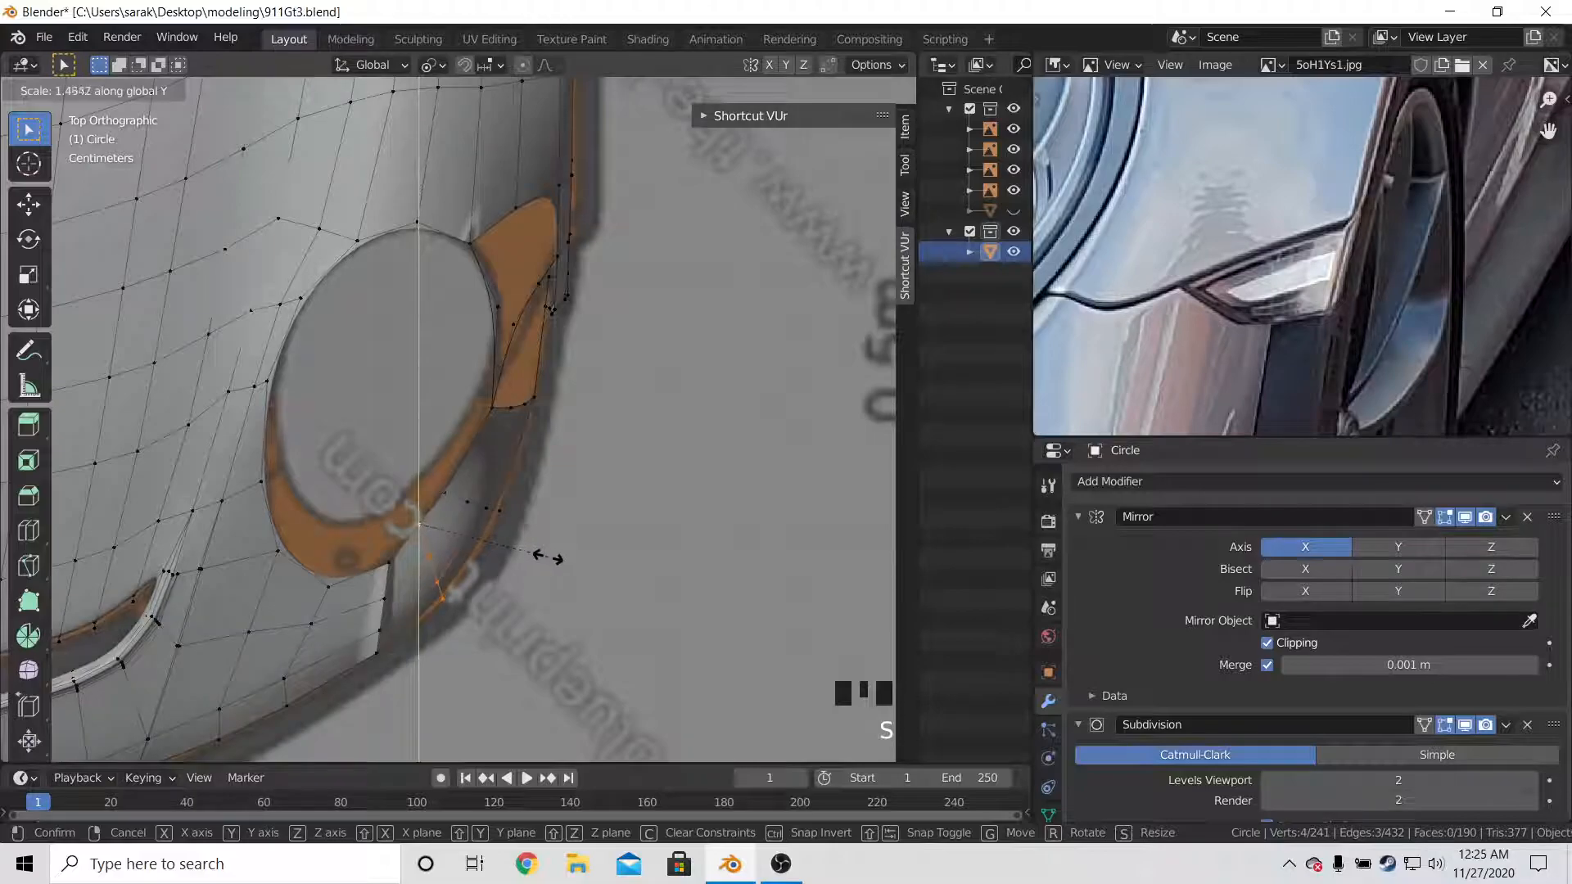
pyautogui.click(547, 558)
pyautogui.press('r')
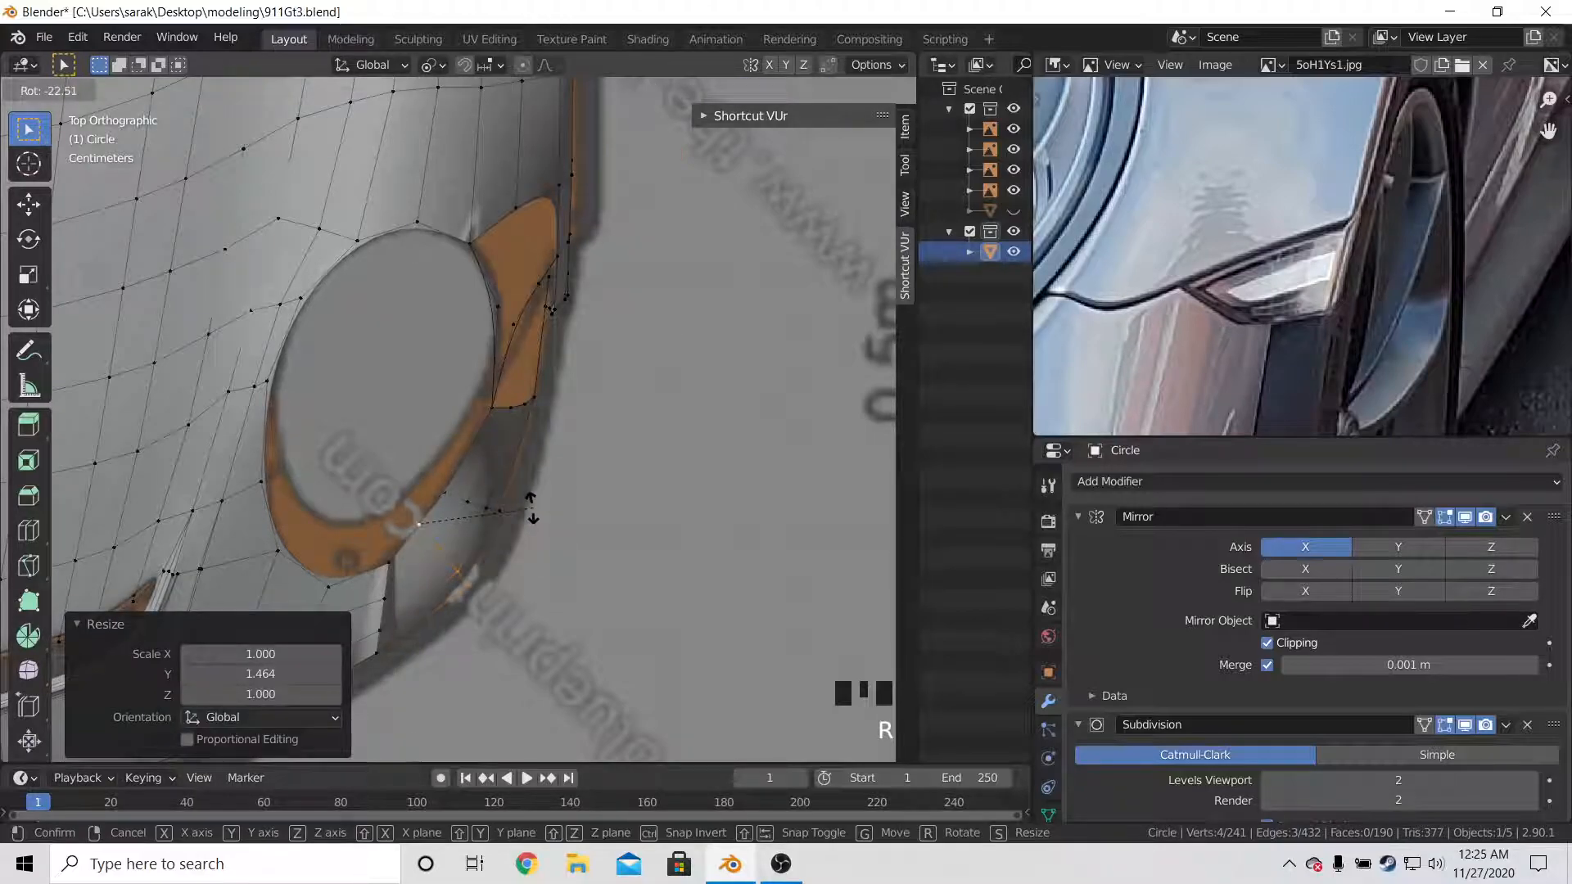
pyautogui.rightClick(531, 509)
# Try Select Mirror across X on the mesh, undo it, and select the whole mesh
pyautogui.hotkey('ctrl', 'shift', 'm')
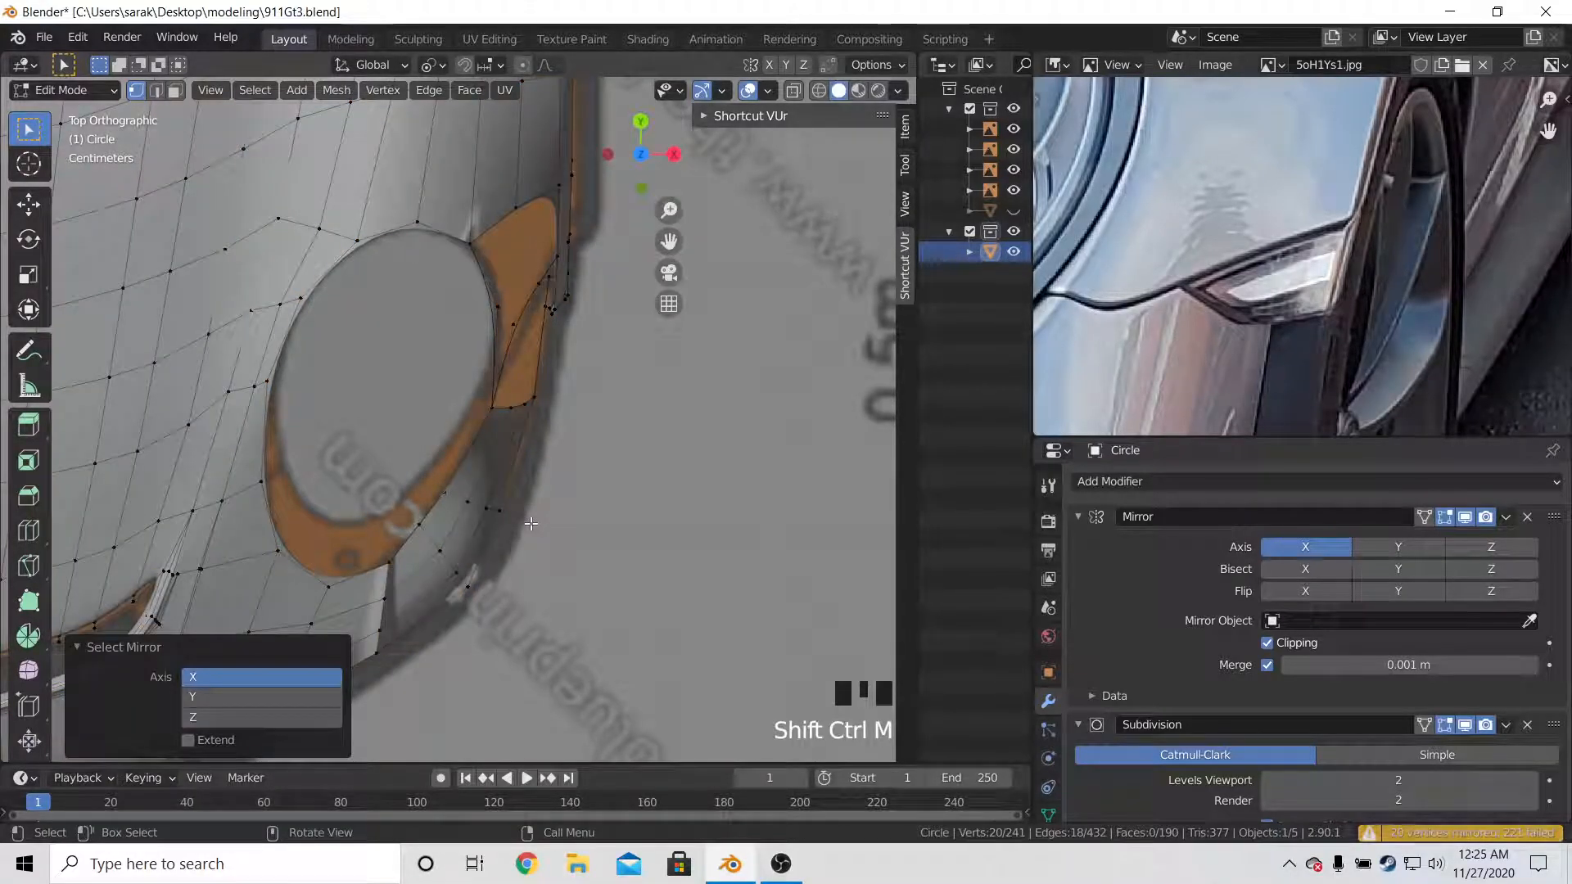
pyautogui.press('a')
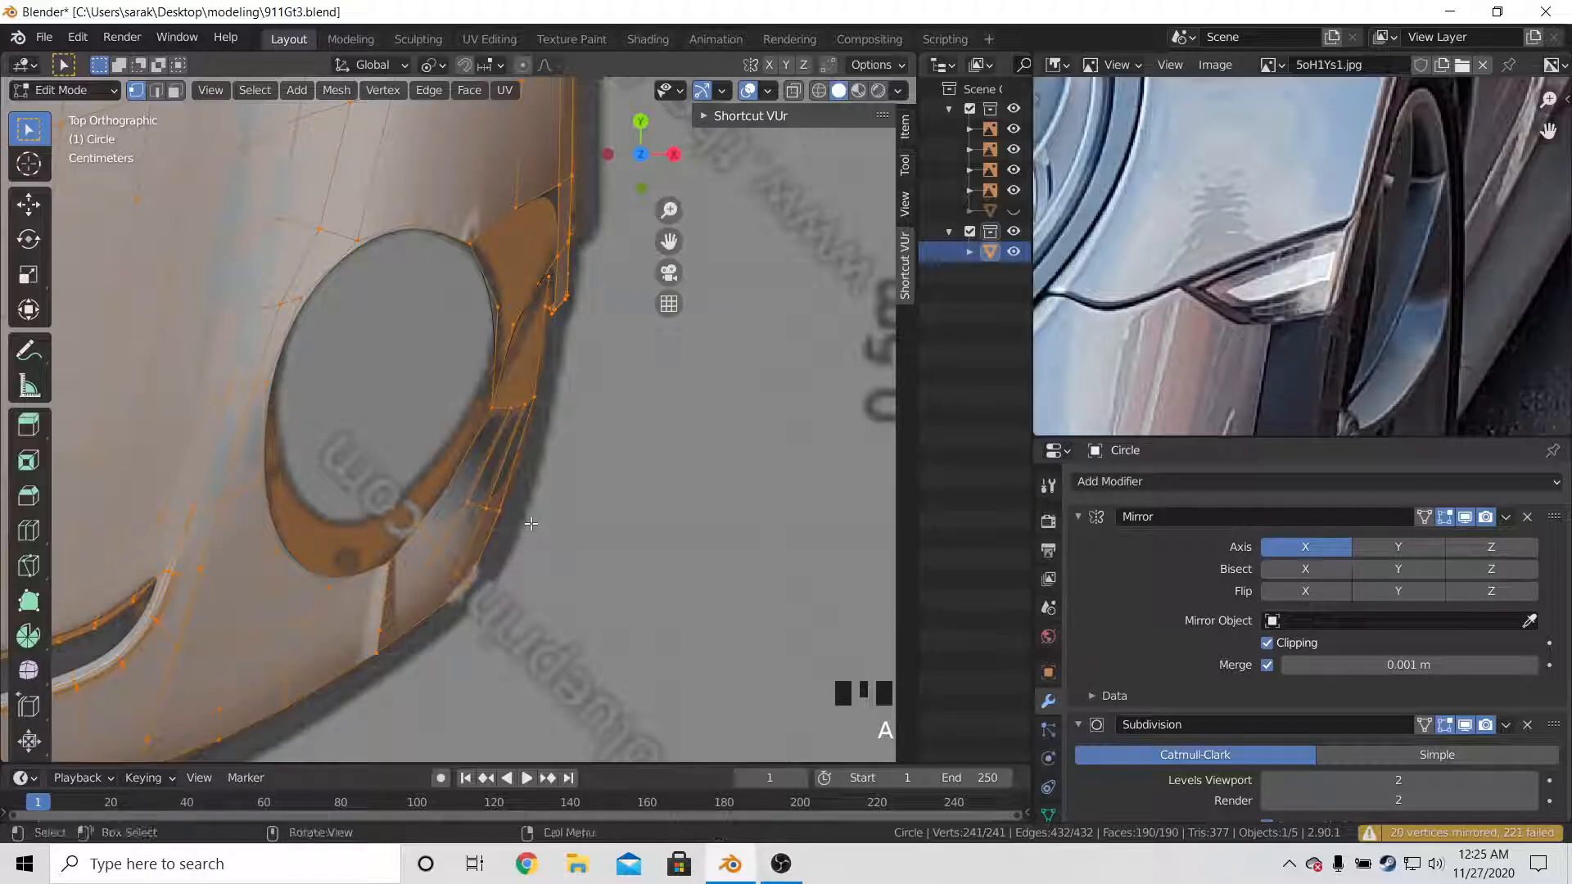
pyautogui.scroll(-9, 531, 524)
pyautogui.hotkey('ctrl', 'z')
pyautogui.hotkey('ctrl', 'z')
pyautogui.hotkey('ctrl', 'z')
pyautogui.hotkey('ctrl', 'z')
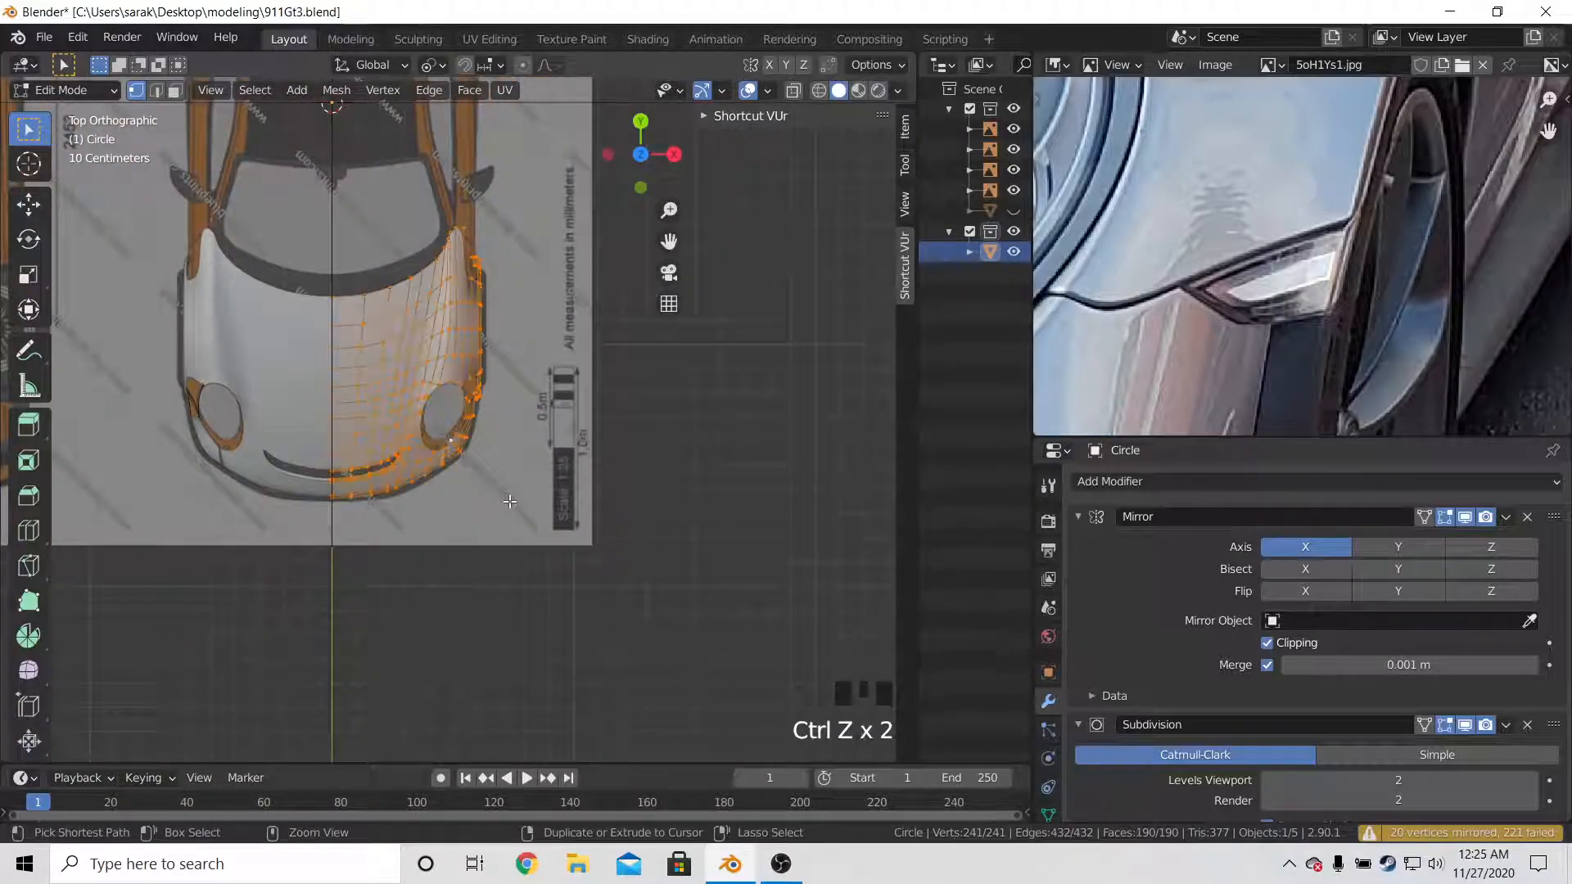
pyautogui.scroll(5, 514, 491)
pyautogui.press('a')
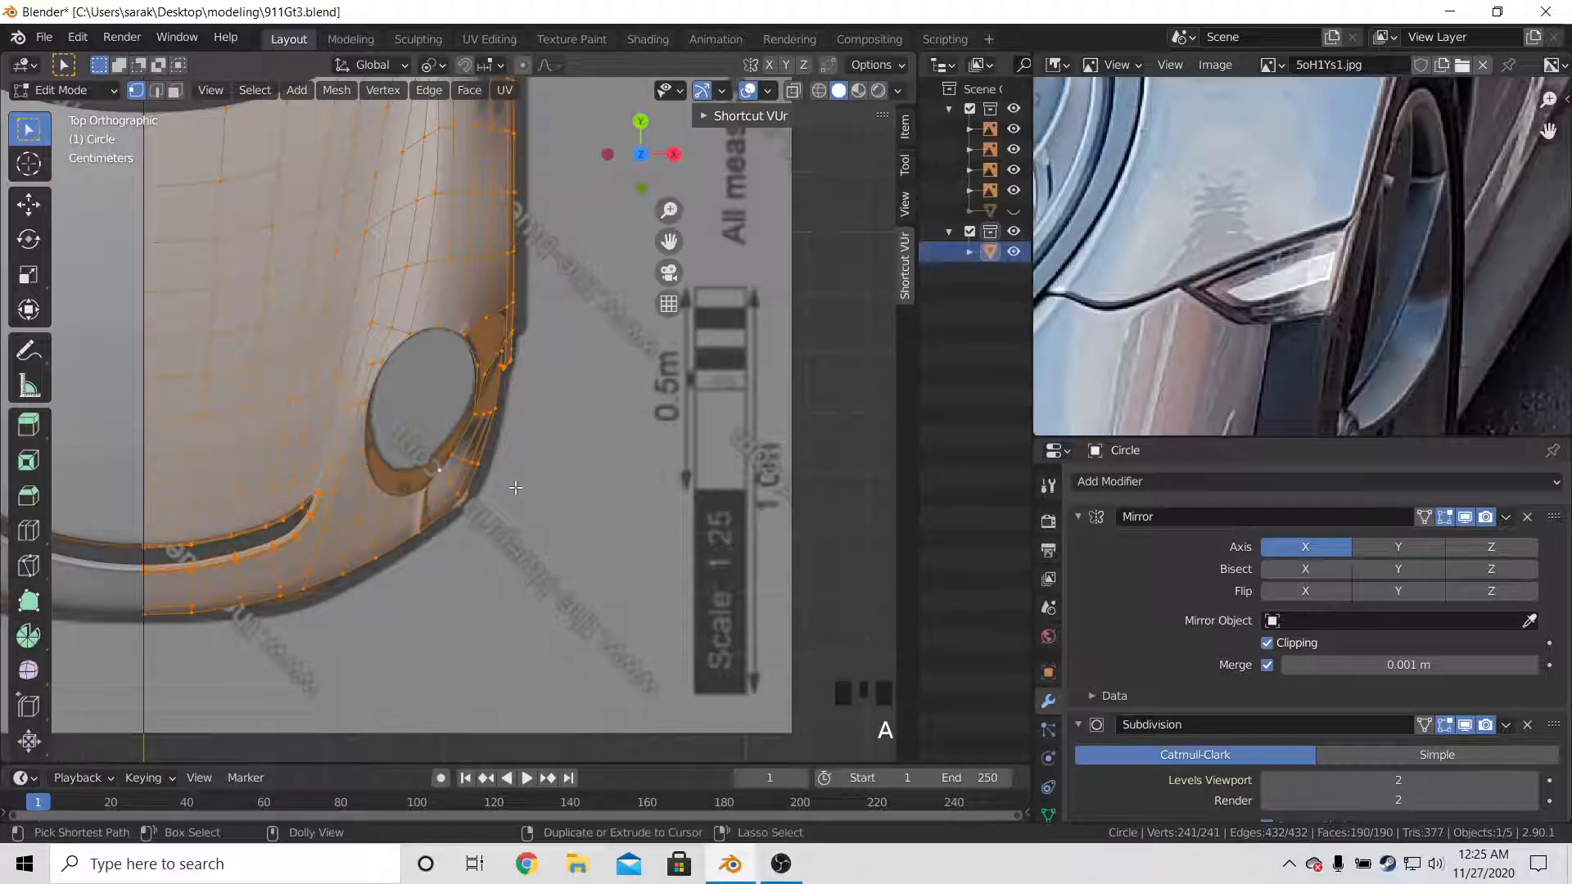
# Recalculate the face normals of the entire selected mesh
pyautogui.hotkey('shift', 'ctrl', 'n')
pyautogui.scroll(-2, 524, 501)
pyautogui.scroll(5, 530, 515)
# Rotate the crosswise edge loop beneath the headlight to follow the top-view blueprint
pyautogui.keyDown('alt'); pyautogui.click(401, 541); pyautogui.keyUp('alt')
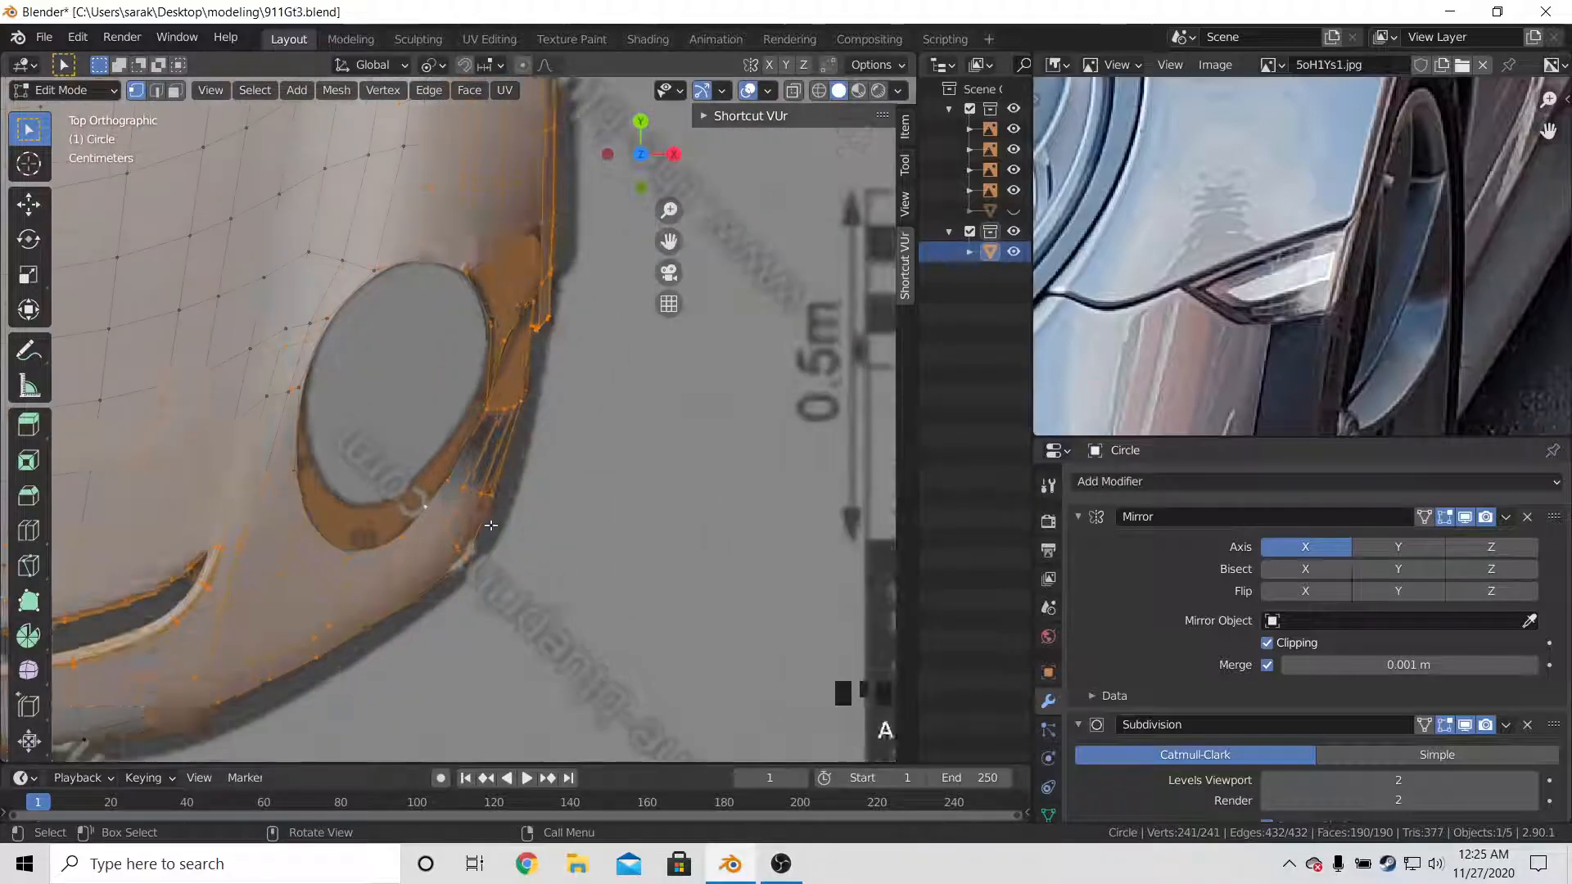
pyautogui.keyDown('shift'); pyautogui.click(404, 536); pyautogui.keyUp('shift')
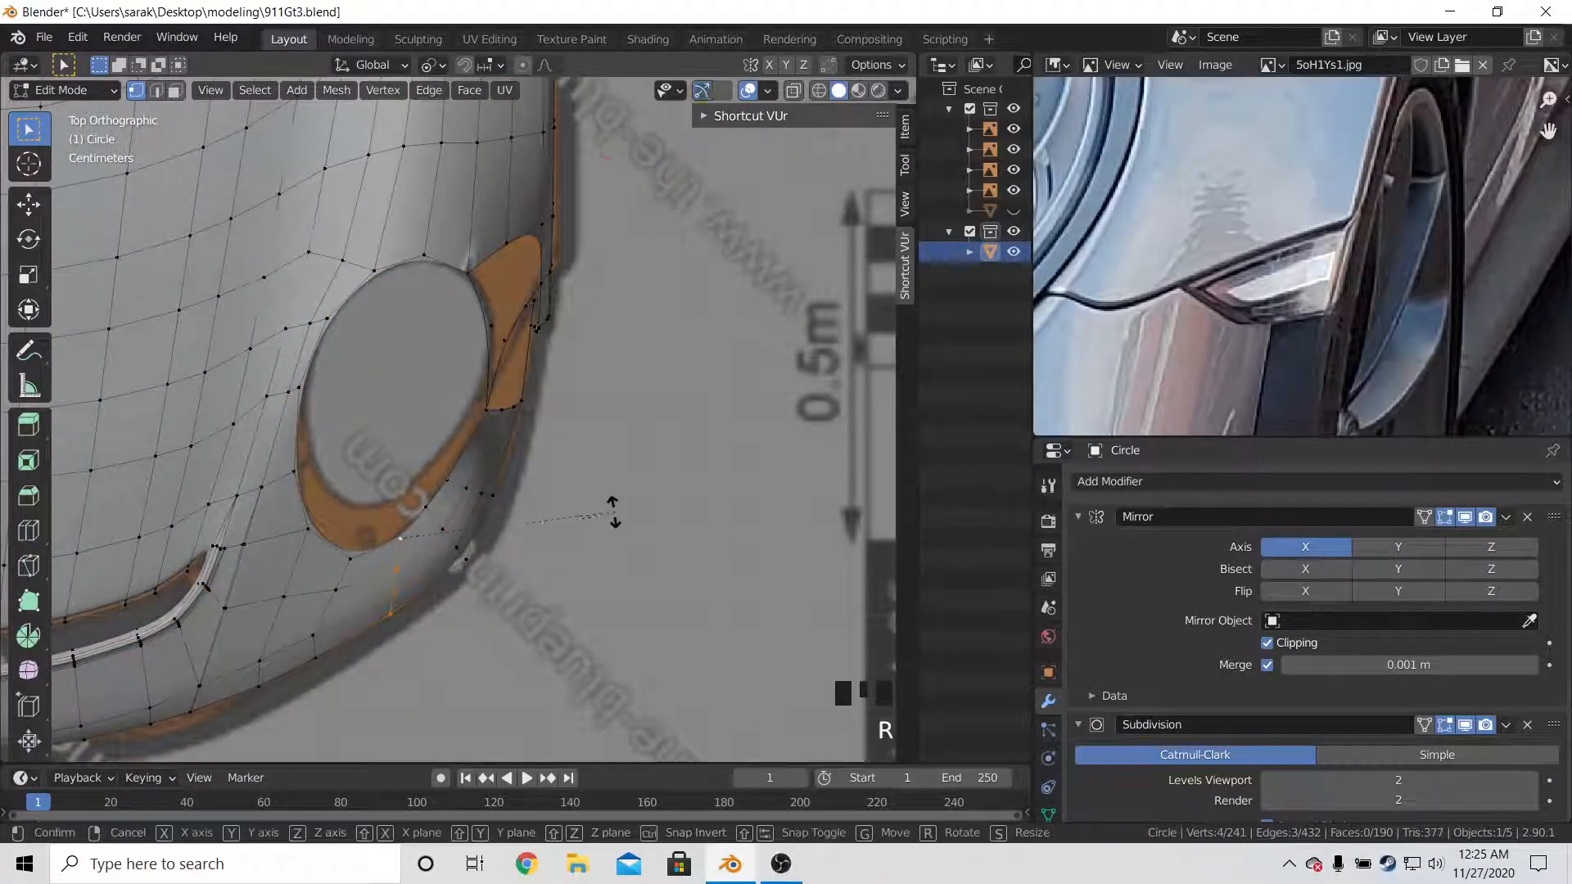
pyautogui.press('r')
pyautogui.click(597, 474)
pyautogui.press('z')
pyautogui.click(483, 478)
# Scale the crosswise loop along Y and narrow it along X in wireframe display, returning to solid display
pyautogui.press('s')
pyautogui.press('y')
pyautogui.press('shift')
pyautogui.press('shift')
pyautogui.press('shift')
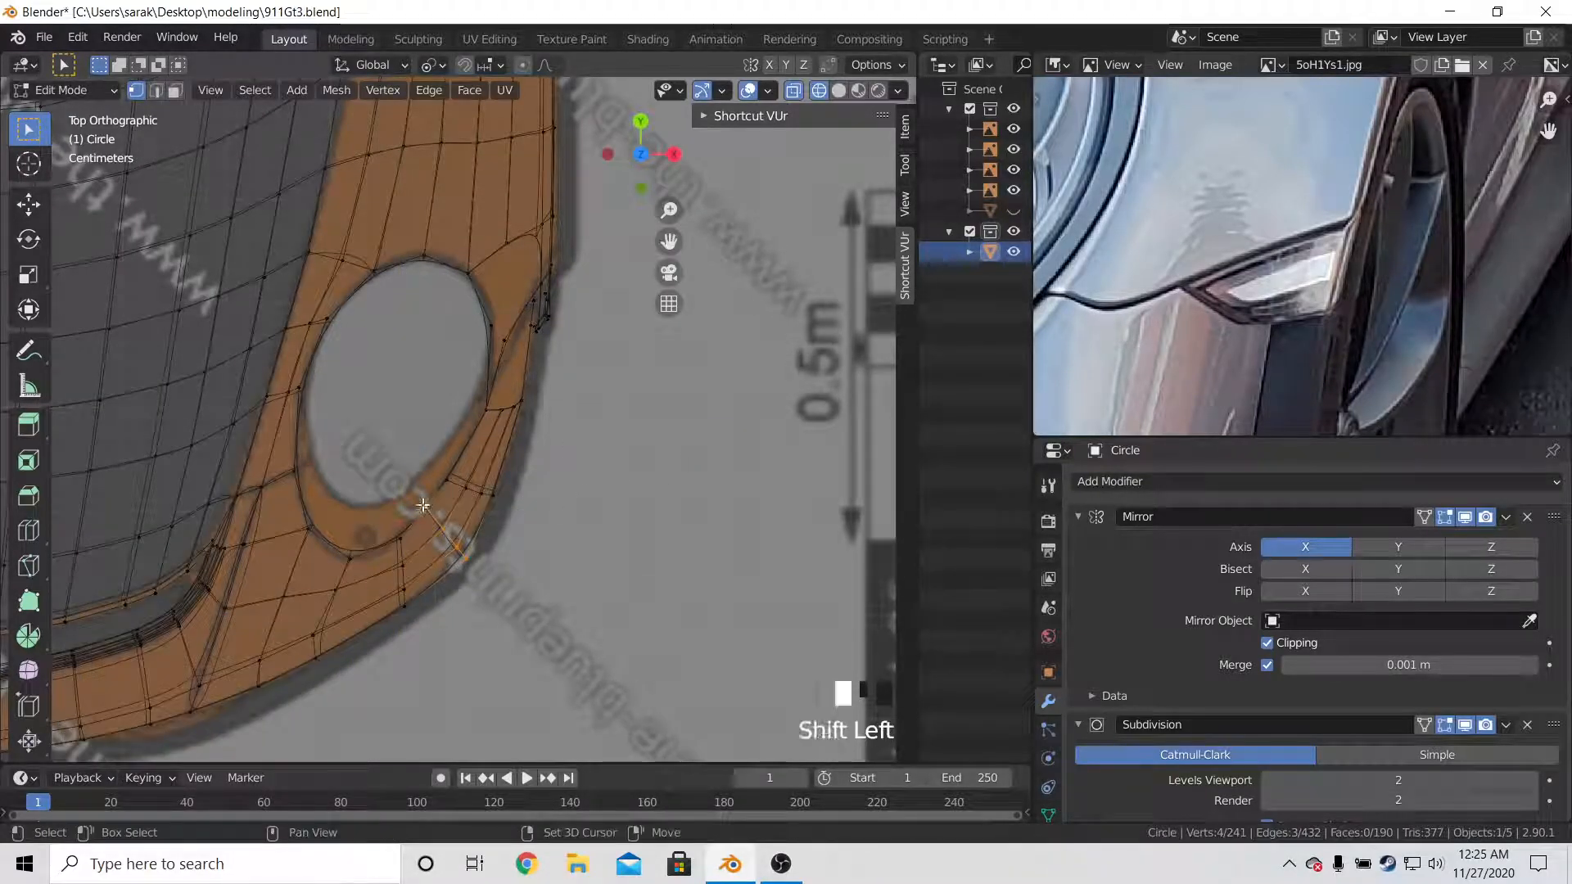
pyautogui.press('x')
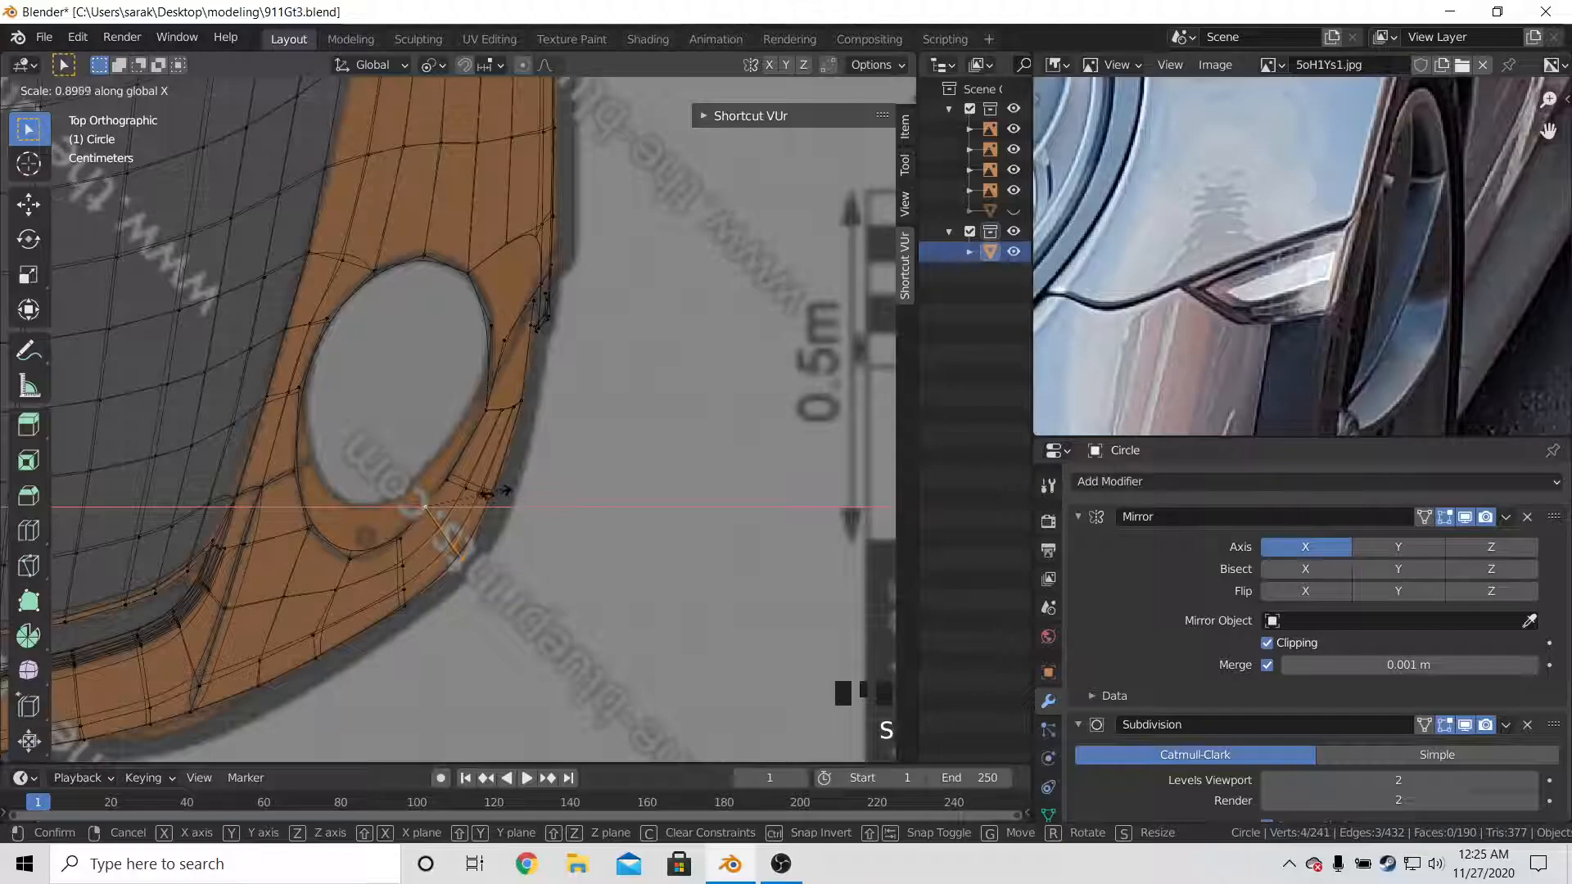
pyautogui.click(495, 491)
pyautogui.press('z')
pyautogui.click(632, 495)
# Preview the adjusted loop in Object Mode and compare the headlight area with the front-view blueprint
pyautogui.press('Tab')
pyautogui.moveTo(637, 497); pyautogui.dragTo(542, 359, button='middle')
pyautogui.press('Tab')
pyautogui.press('KP_1')
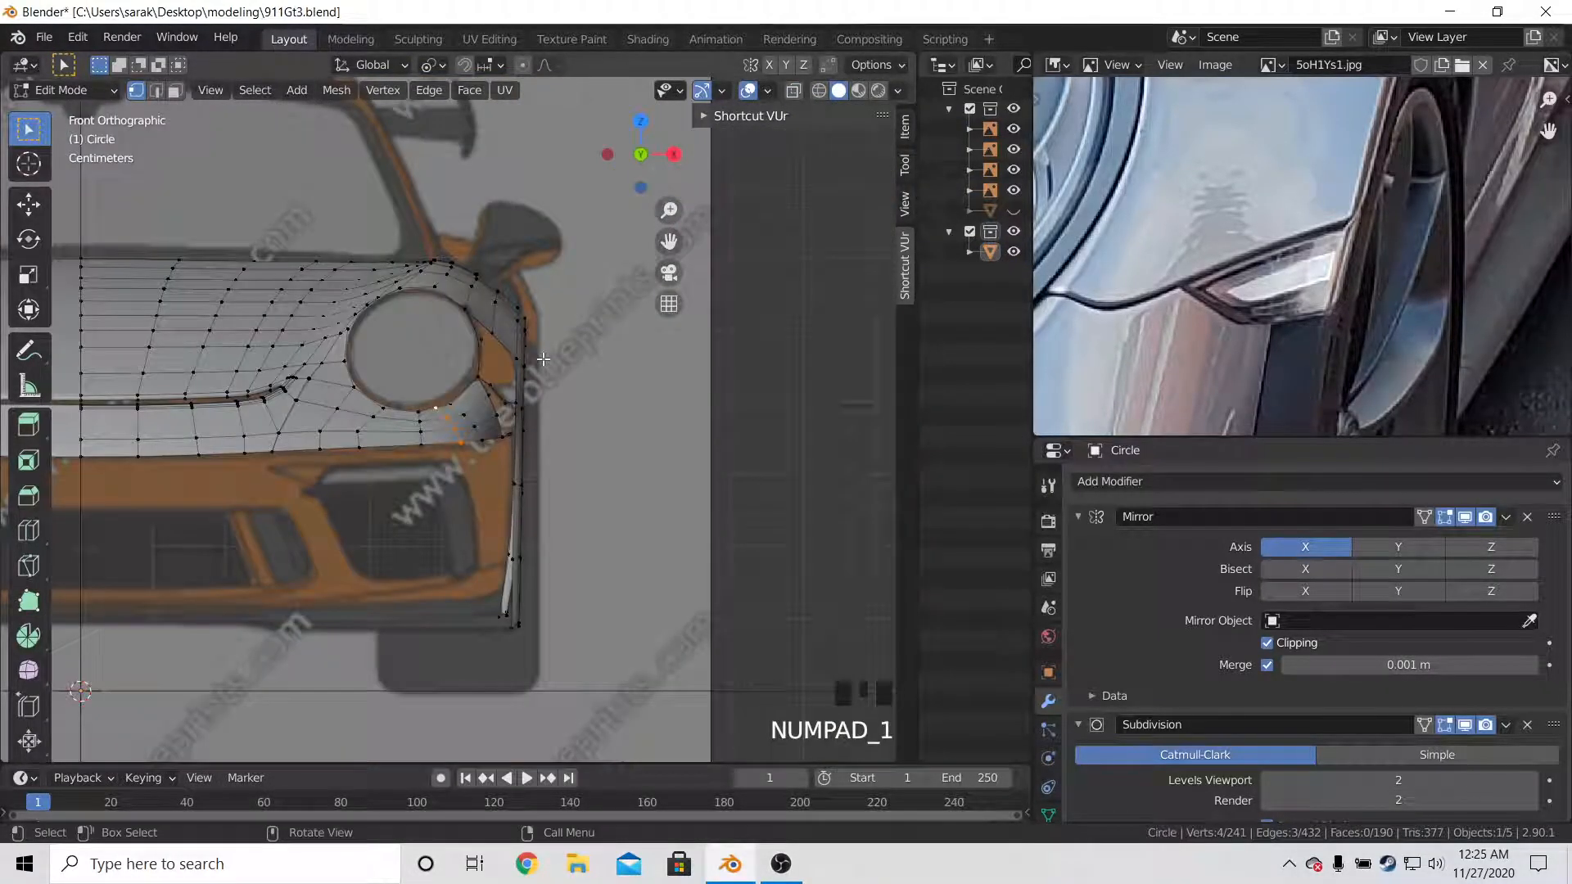
pyautogui.press('Tab')
pyautogui.scroll(6, 543, 355)
pyautogui.press('Tab')
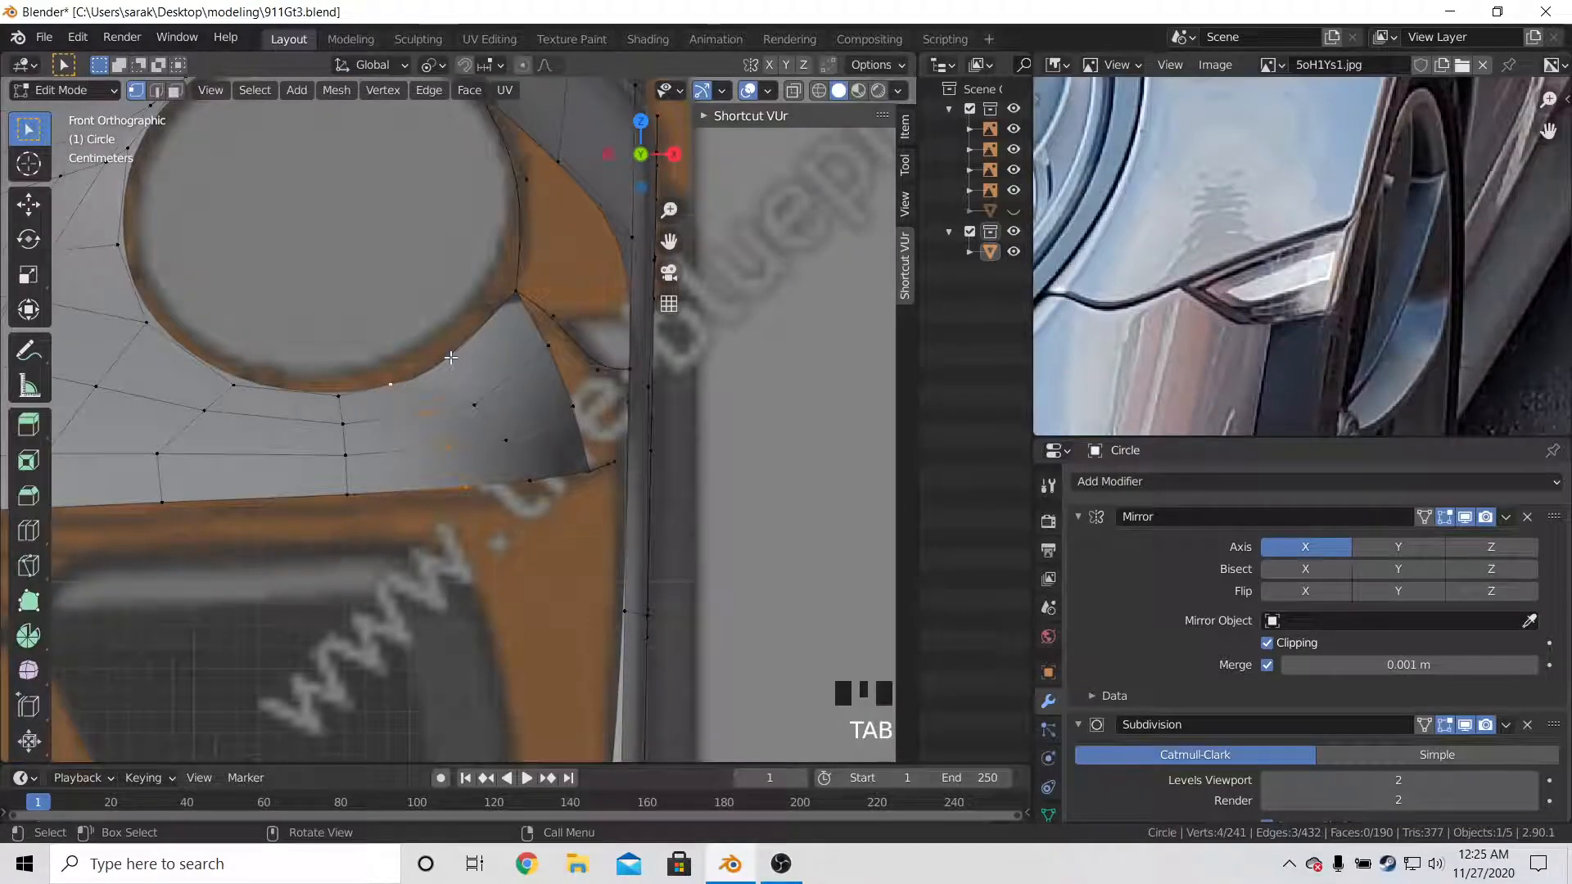
# Raise the loop's headlight-edge vertex along Z to meet the headlight outline in the side view
pyautogui.moveTo(423, 363); pyautogui.dragTo(315, 385, button='middle')
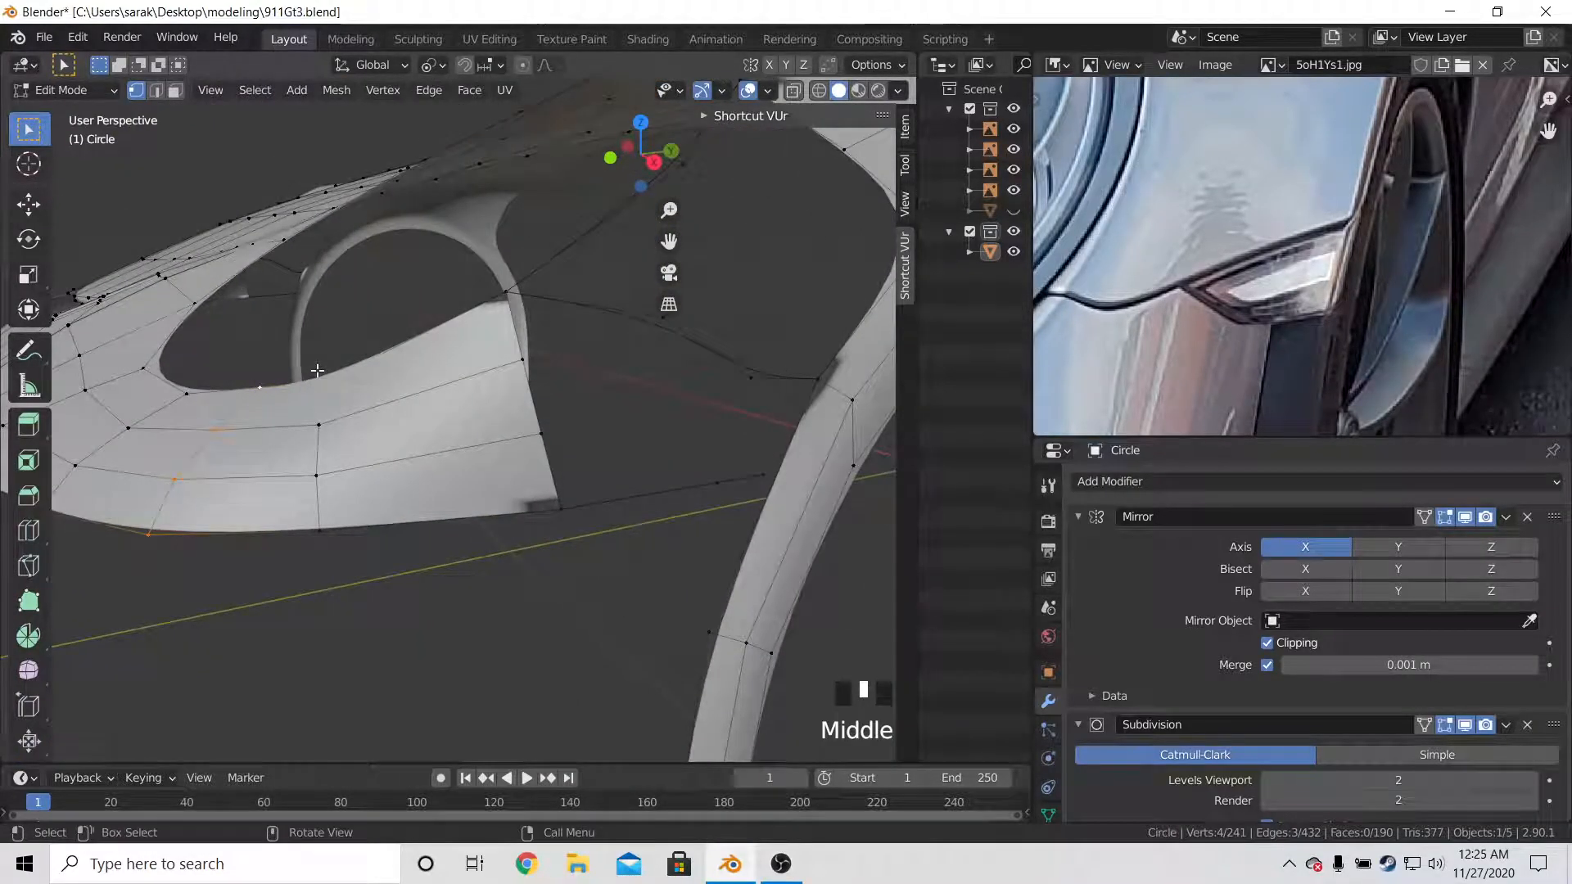
pyautogui.press('KP_3')
pyautogui.press('z')
pyautogui.click(226, 383)
pyautogui.press('g')
pyautogui.press('z')
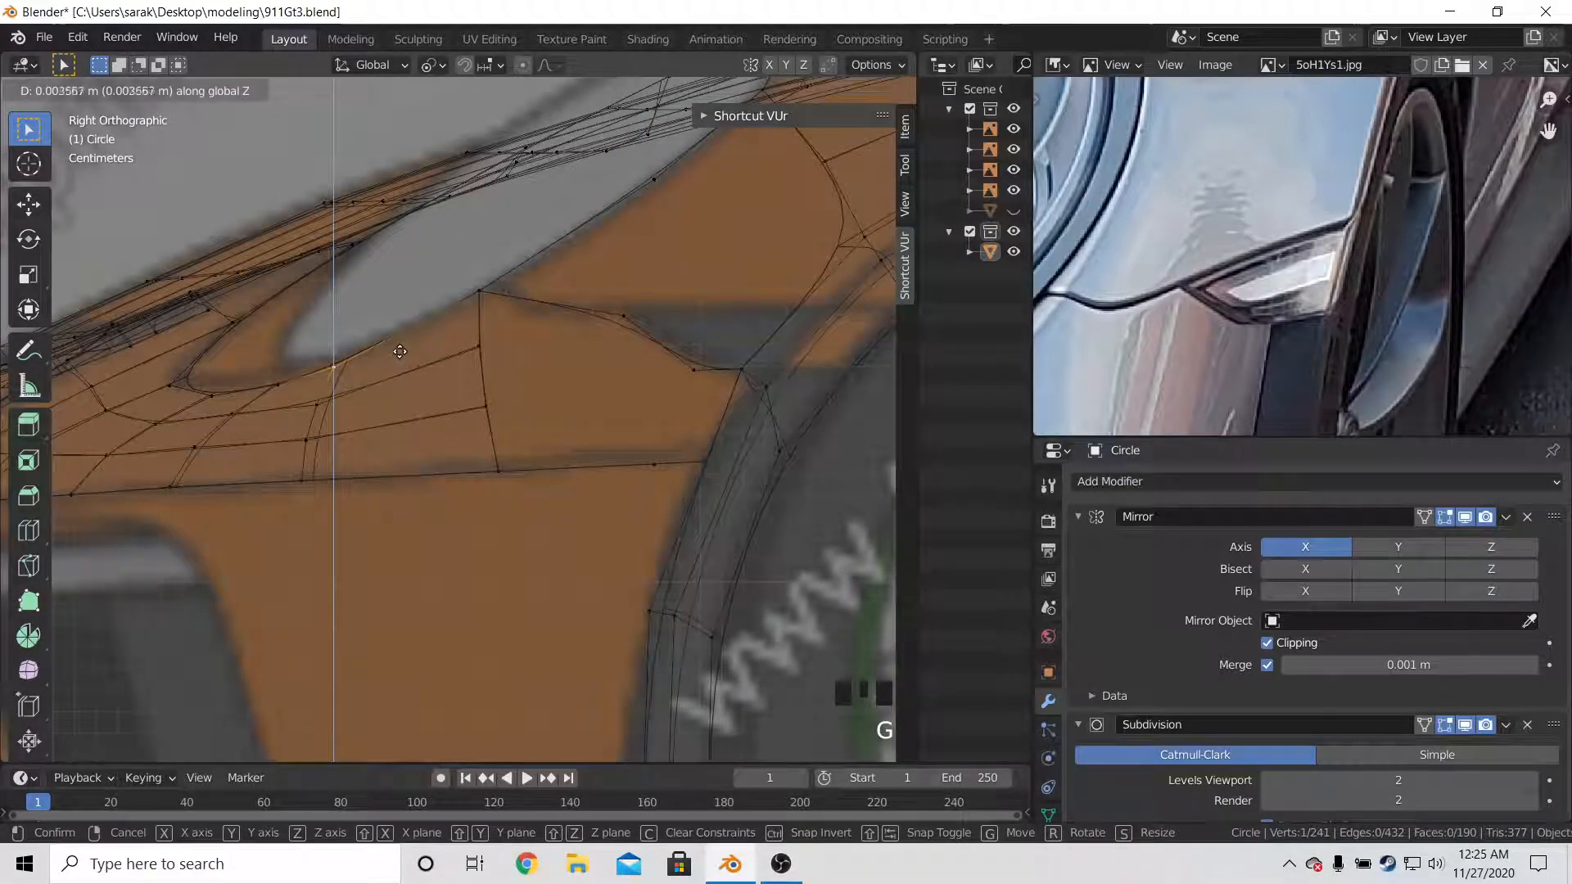
pyautogui.click(404, 311)
# Lower the vertex at the headlight's outer lower corner slightly along Z to match the side-view blueprint
pyautogui.click(483, 299)
pyautogui.press('g')
pyautogui.press('z')
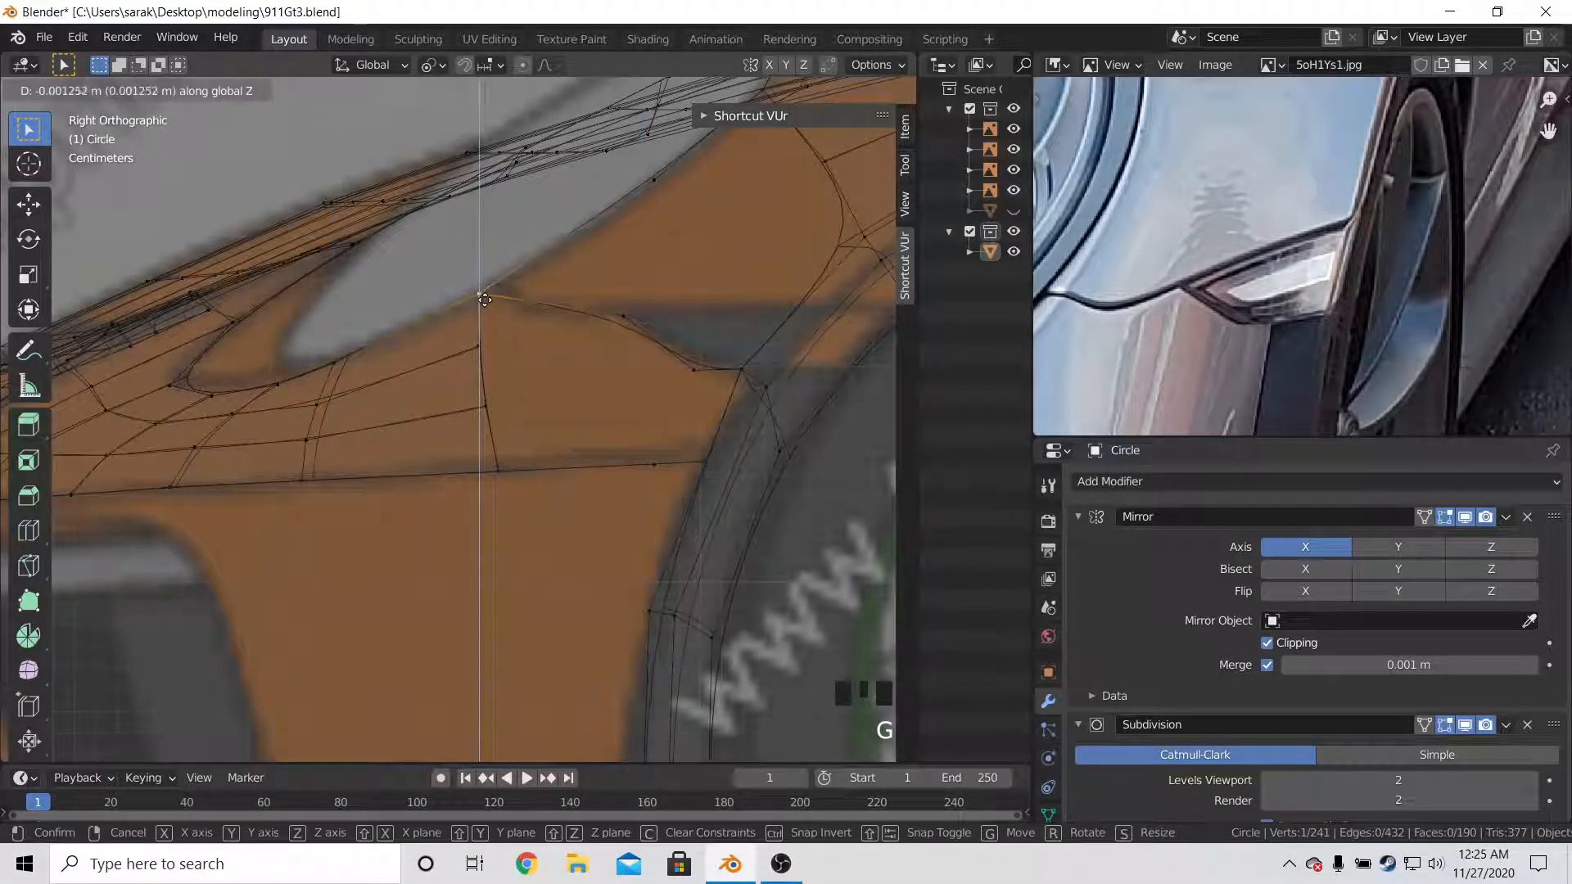
pyautogui.click(496, 307)
pyautogui.press('z')
pyautogui.click(536, 317)
# Preview the smoothed headlight surround in Object Mode and inspect its mesh with nothing selected
pyautogui.press('Tab')
pyautogui.moveTo(361, 375); pyautogui.dragTo(518, 463, button='middle')
pyautogui.scroll(-6, 470, 298)
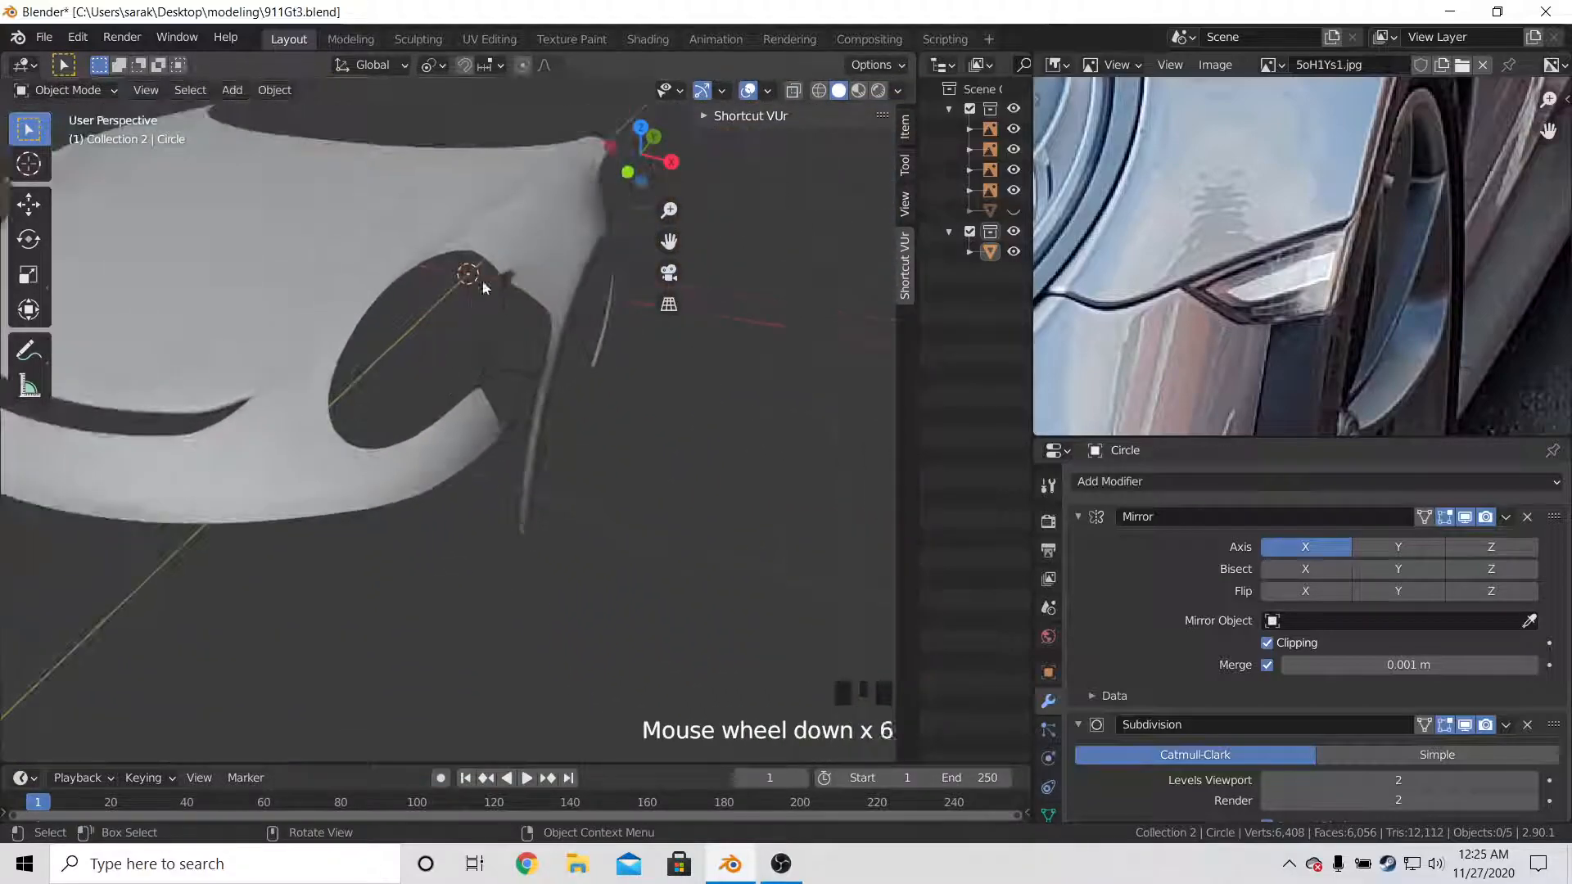
pyautogui.moveTo(399, 402); pyautogui.dragTo(450, 464, button='middle')
pyautogui.press('Tab')
pyautogui.scroll(4, 450, 475)
pyautogui.press('a')
pyautogui.press('a')
pyautogui.press('a')
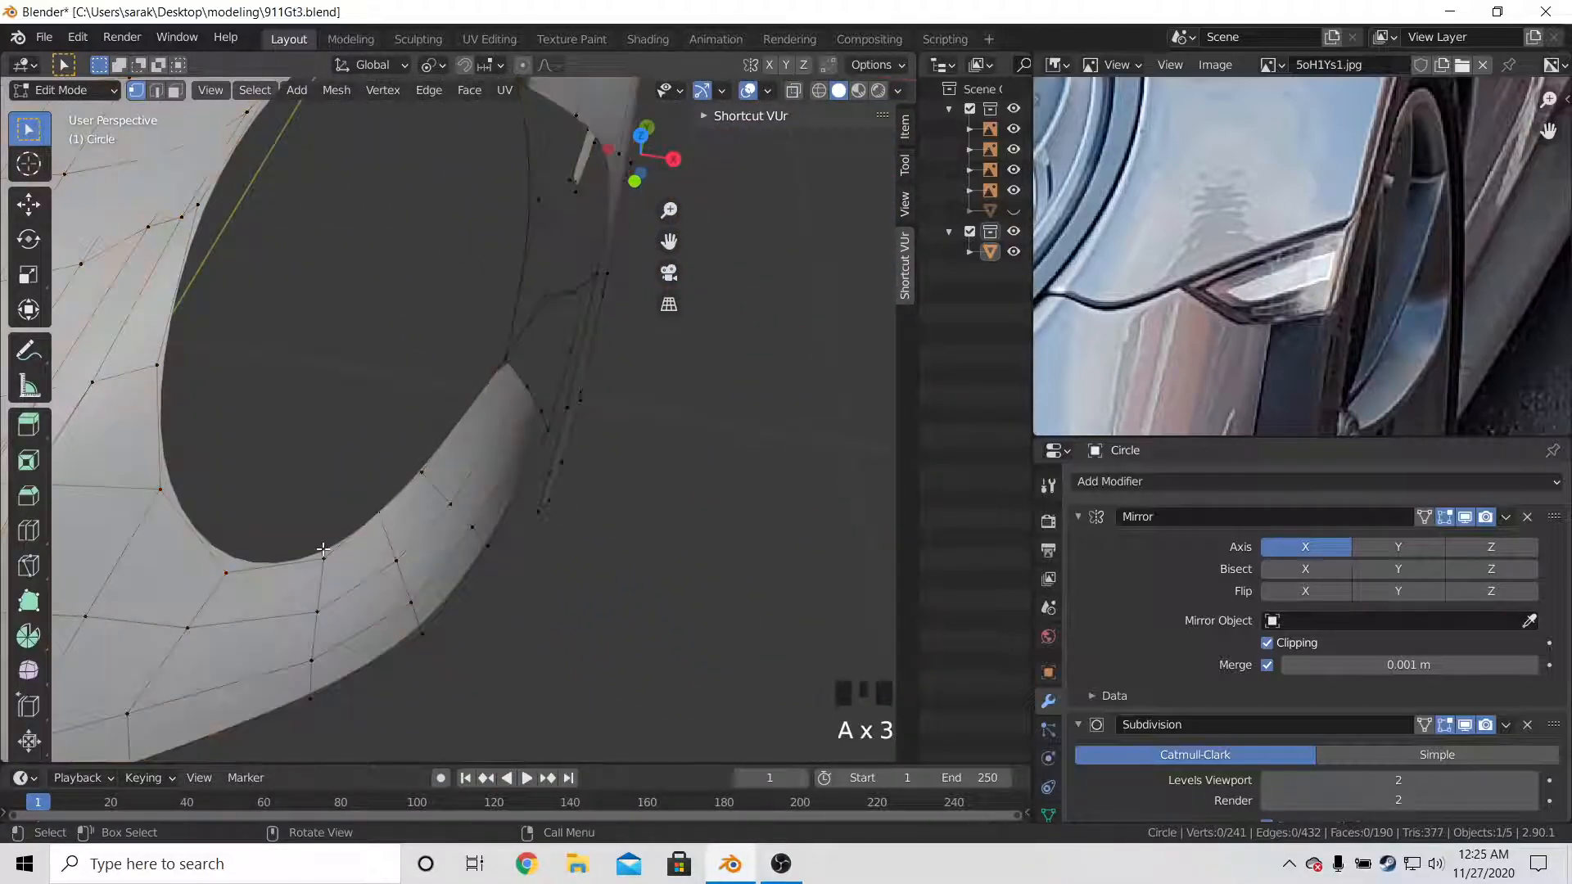
# Slide the headlight opening's lower edge vertex and the vertex just beneath it along their edges to even out the spacing
pyautogui.click(320, 555)
pyautogui.press('g')
pyautogui.press('g')
pyautogui.click(308, 556)
pyautogui.click(326, 591)
pyautogui.keyDown('shift'); pyautogui.moveTo(330, 586); pyautogui.dragTo(427, 519, button='middle'); pyautogui.keyUp('shift')
pyautogui.press('g')
pyautogui.press('g')
pyautogui.rightClick(411, 525)
pyautogui.press('g')
pyautogui.press('g')
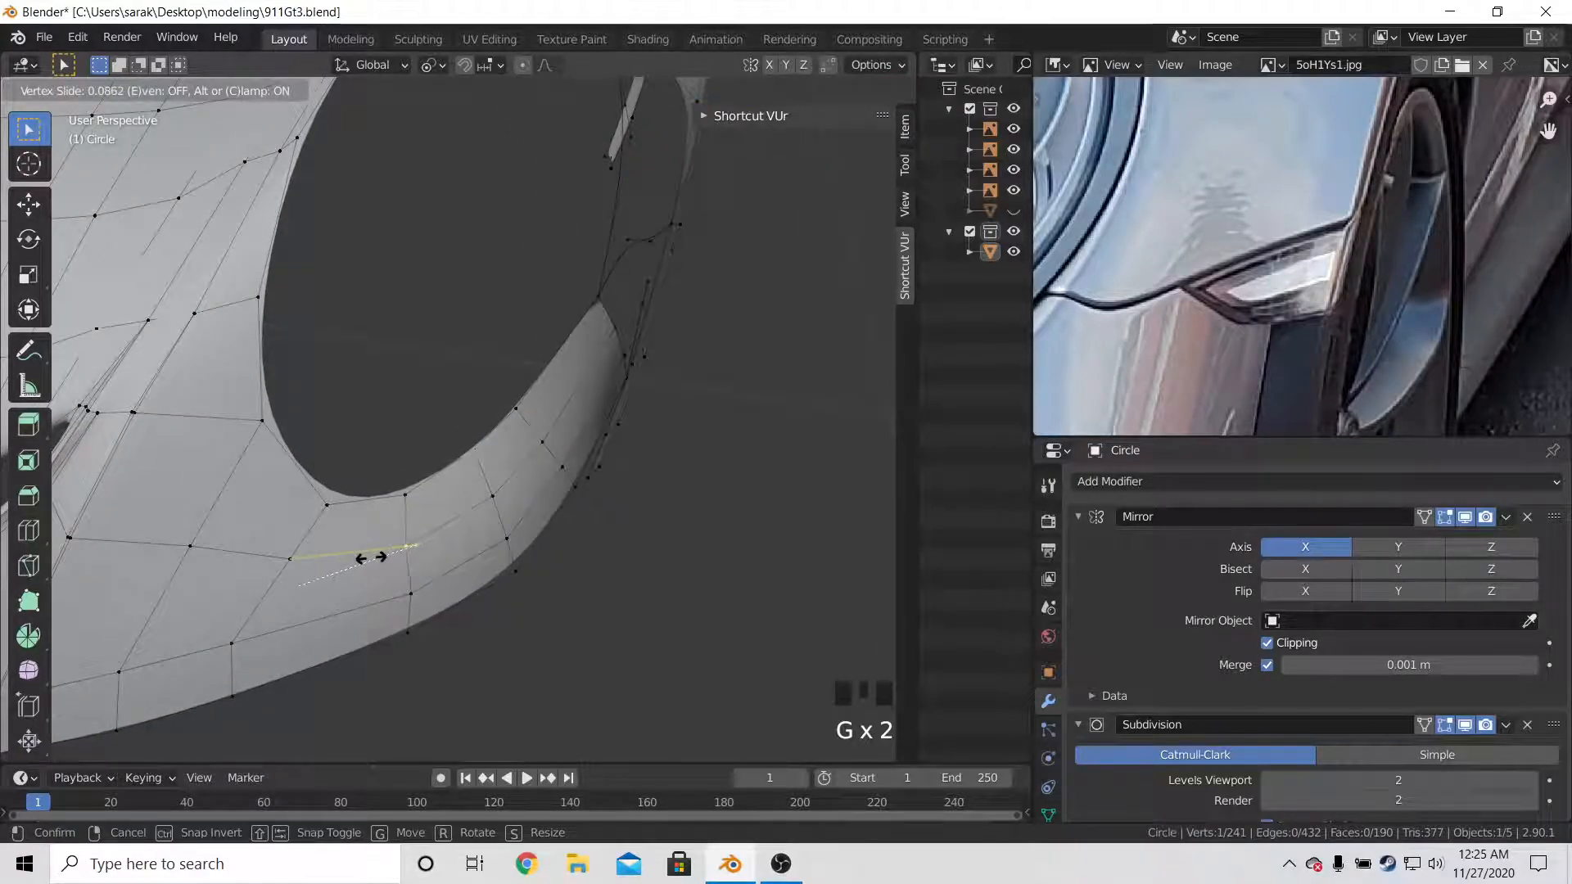
pyautogui.click(371, 557)
# In the top view, shift a vertex of the crosswise loop by about 0.0022 m in X and −0.0023 m in Y
pyautogui.press('Tab')
pyautogui.scroll(-6, 460, 539)
pyautogui.moveTo(461, 539)
pyautogui.mouseDown(button='middle')
pyautogui.moveTo(515, 531)
pyautogui.moveTo(525, 565)
pyautogui.moveTo(548, 451)
pyautogui.mouseUp(button='middle')
pyautogui.press('Tab')
pyautogui.press('KP_7')
pyautogui.press('z')
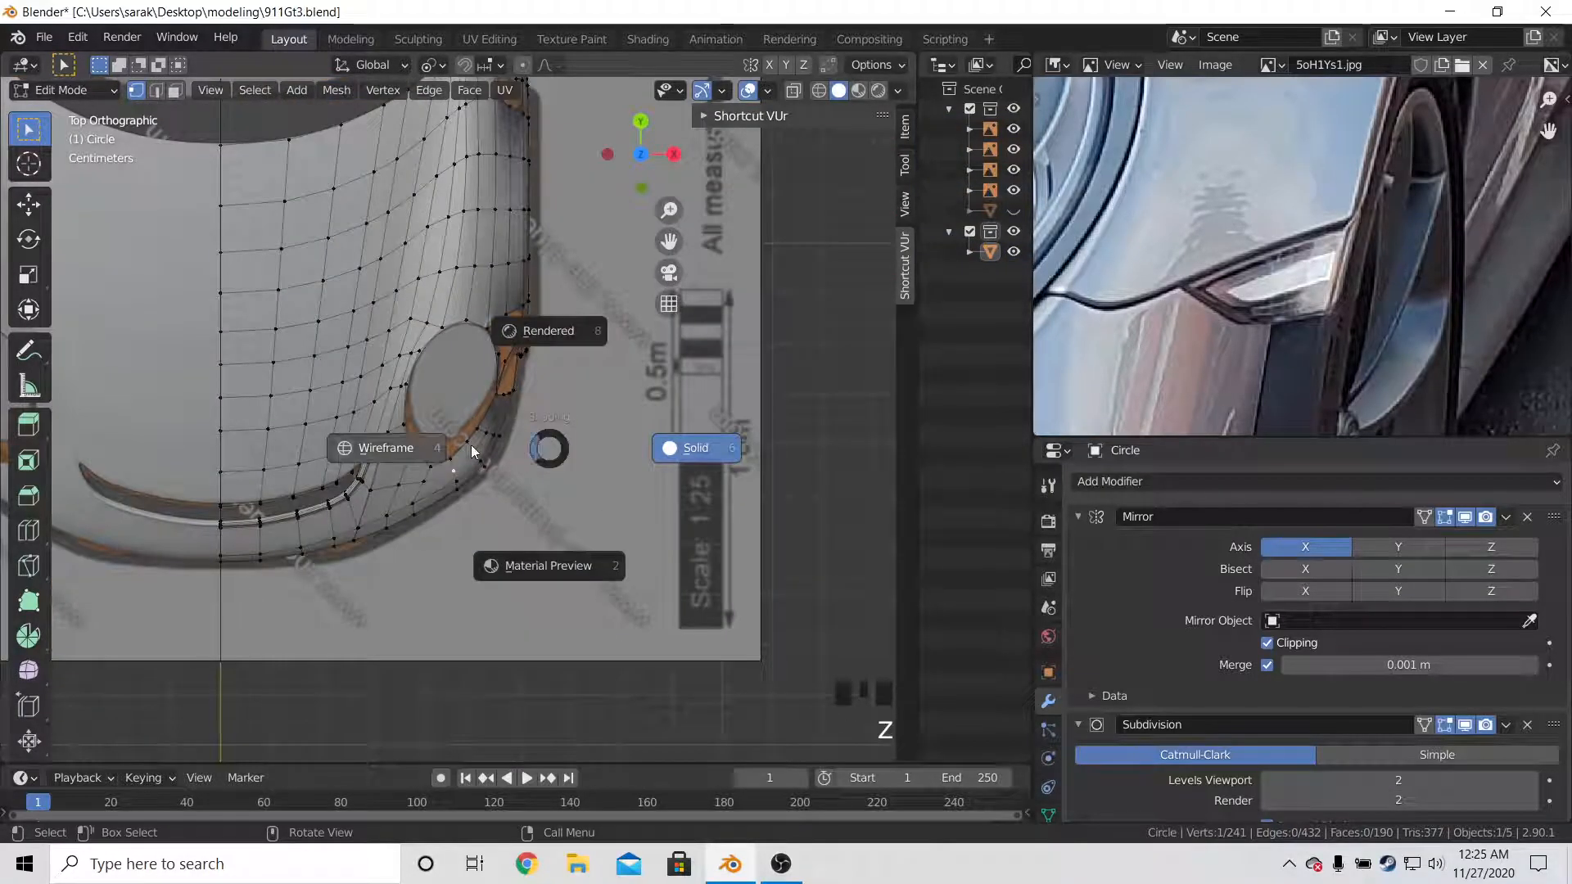
pyautogui.scroll(5, 472, 450)
pyautogui.click(514, 496)
pyautogui.press('g')
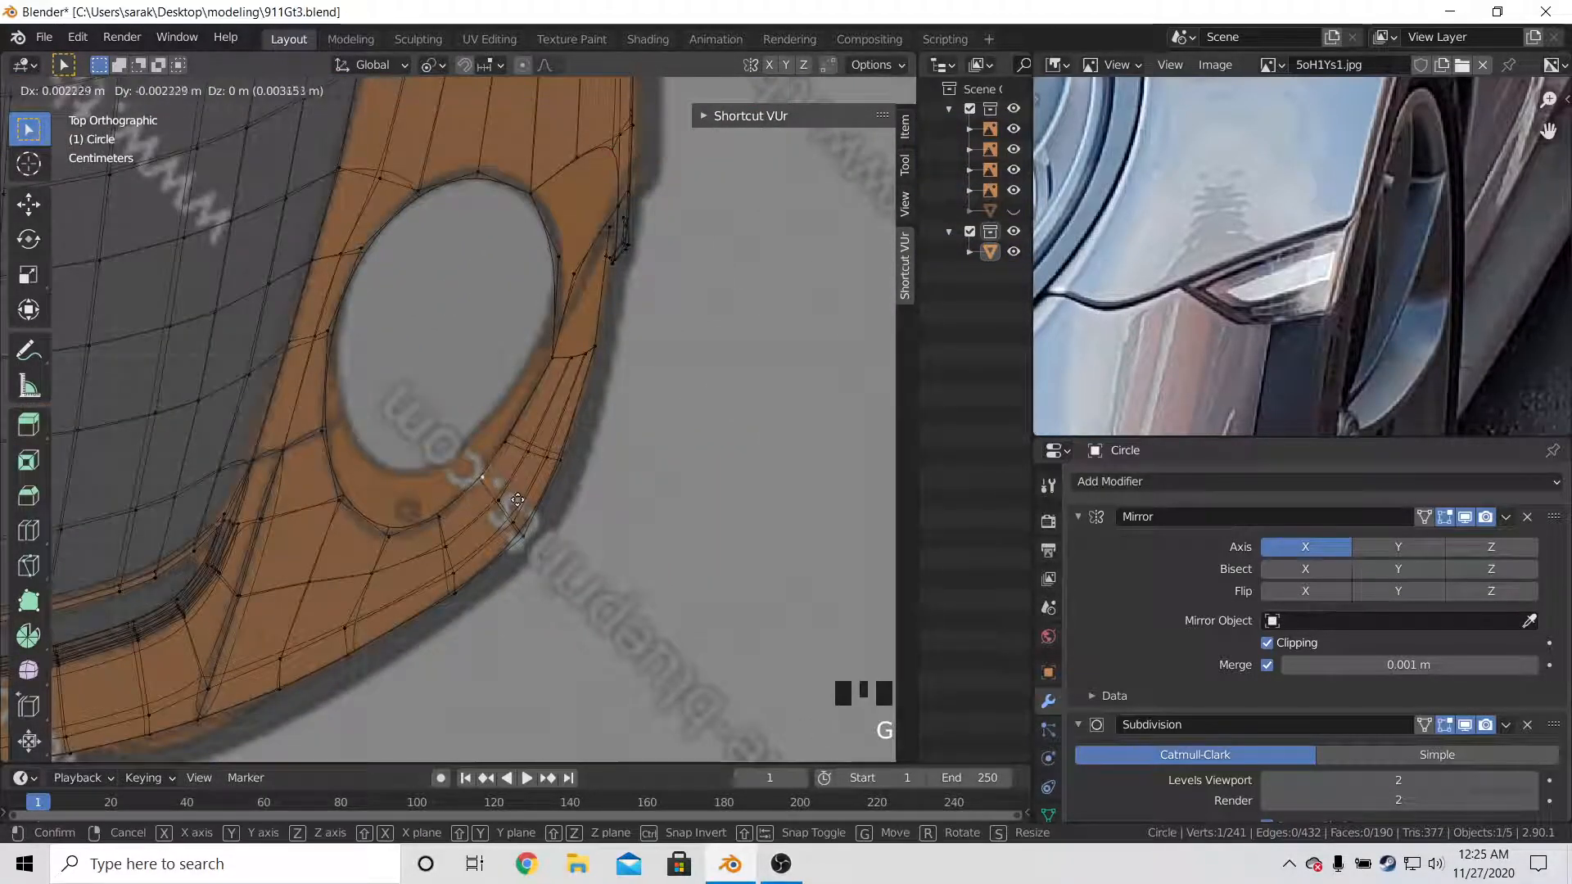
pyautogui.click(517, 499)
# Examine the open gap between headlight, side-light seam and wheel arch, comparing it with the reference photo
pyautogui.scroll(-5, 681, 470)
pyautogui.press('Tab')
pyautogui.moveTo(682, 470); pyautogui.dragTo(354, 260, button='middle')
pyautogui.press('Tab')
pyautogui.press('a')
pyautogui.press('a')
pyautogui.press('a')
pyautogui.keyDown('shift'); pyautogui.moveTo(533, 381); pyautogui.dragTo(593, 304, button='middle'); pyautogui.keyUp('shift')
pyautogui.scroll(3, 499, 397)
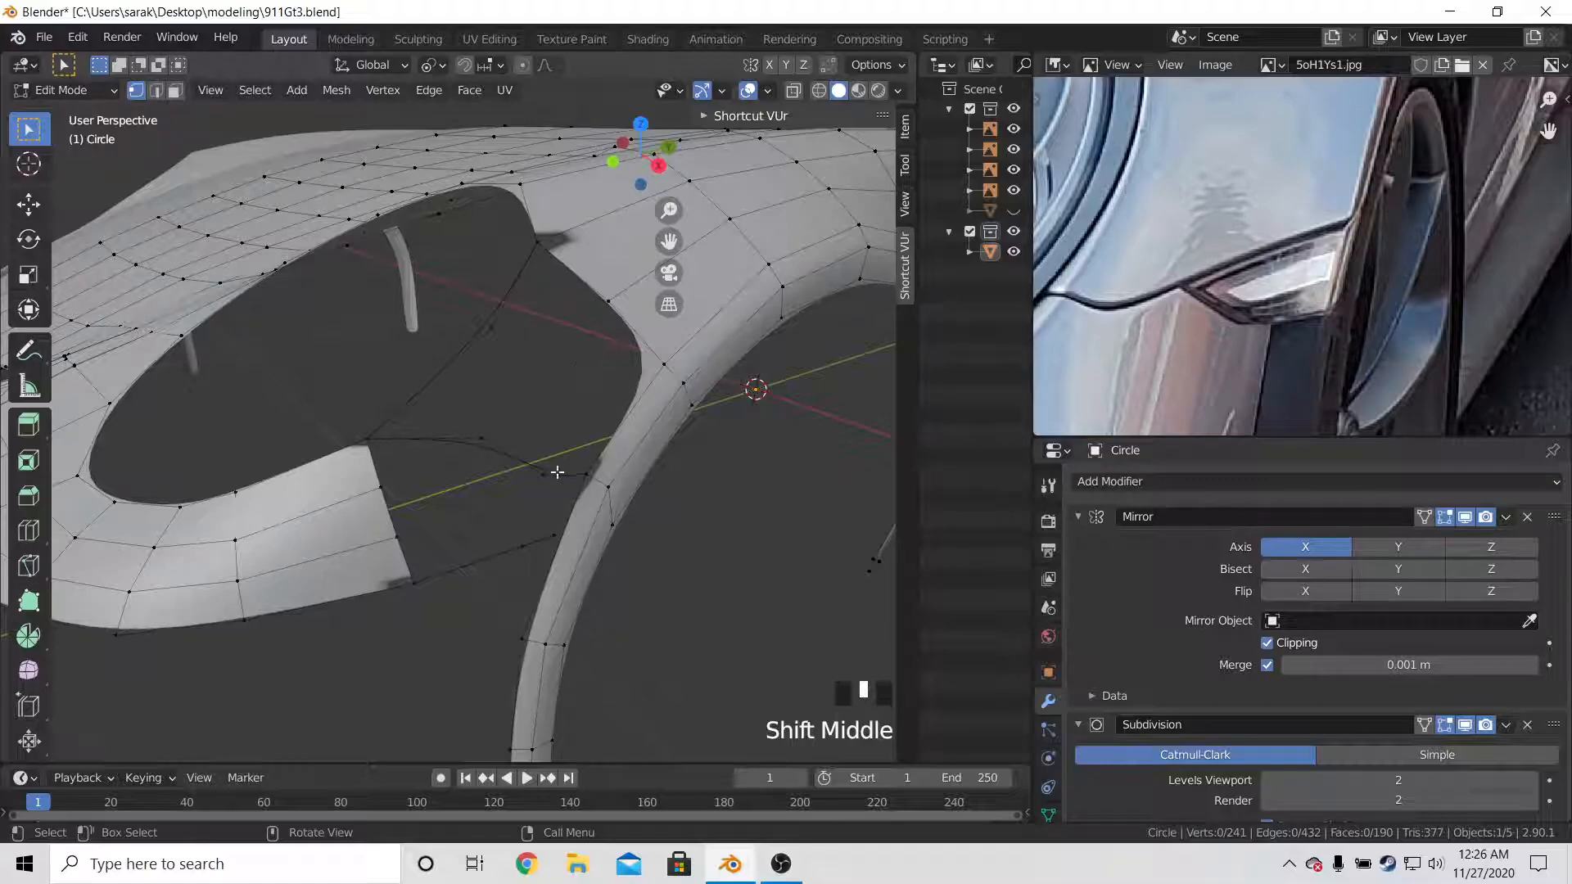
pyautogui.keyDown('shift'); pyautogui.moveTo(569, 449); pyautogui.dragTo(448, 444, button='middle'); pyautogui.keyUp('shift')
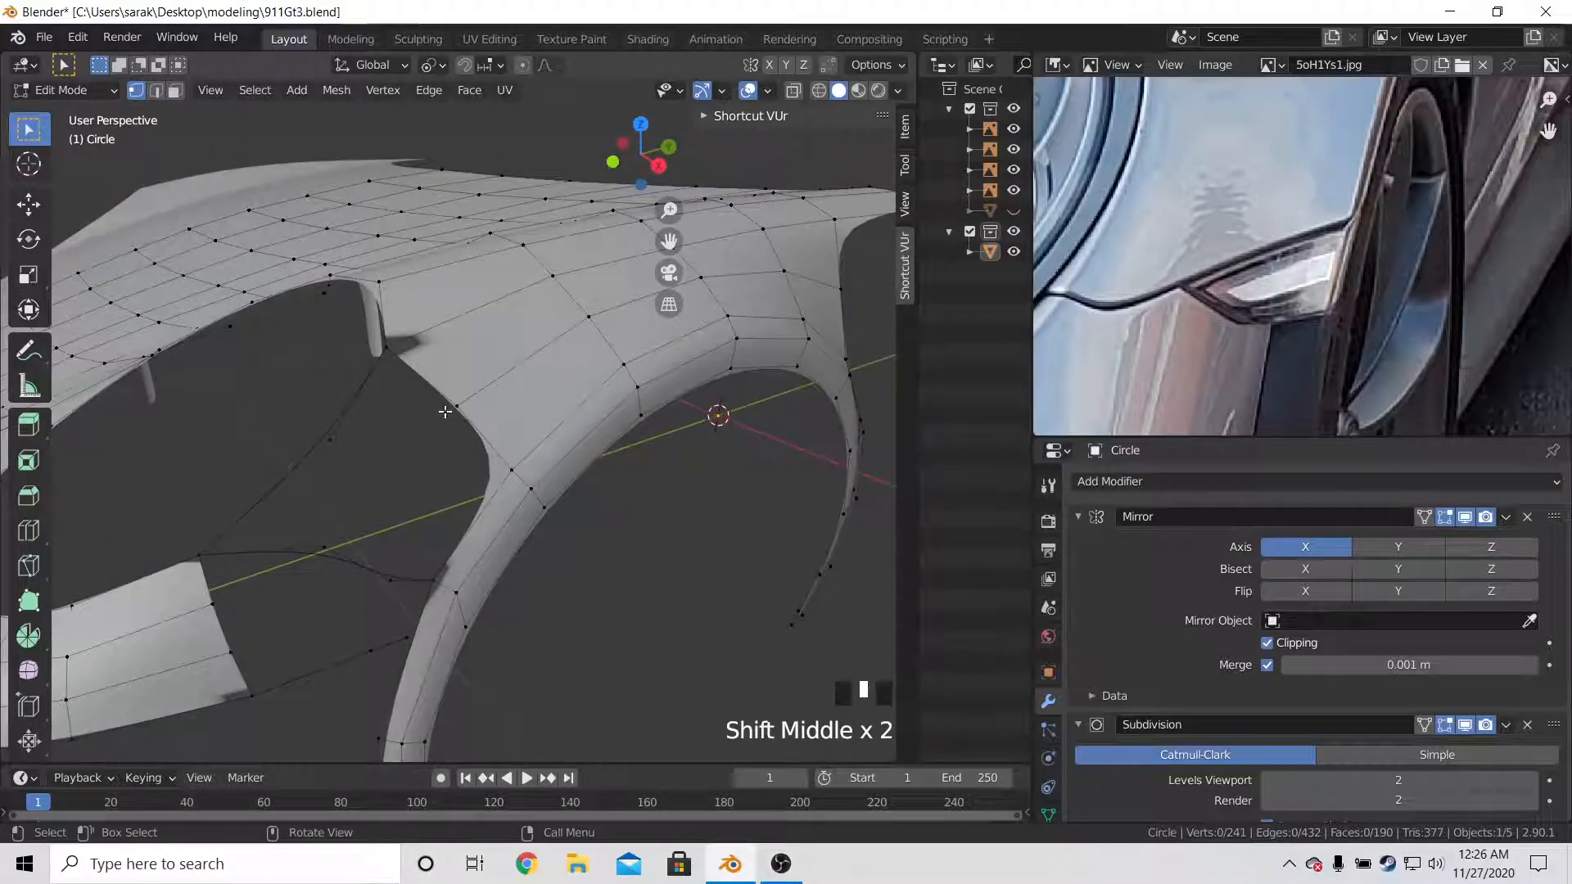
pyautogui.keyDown('shift'); pyautogui.moveTo(385, 502); pyautogui.dragTo(488, 410, button='middle'); pyautogui.keyUp('shift')
pyautogui.click(378, 553)
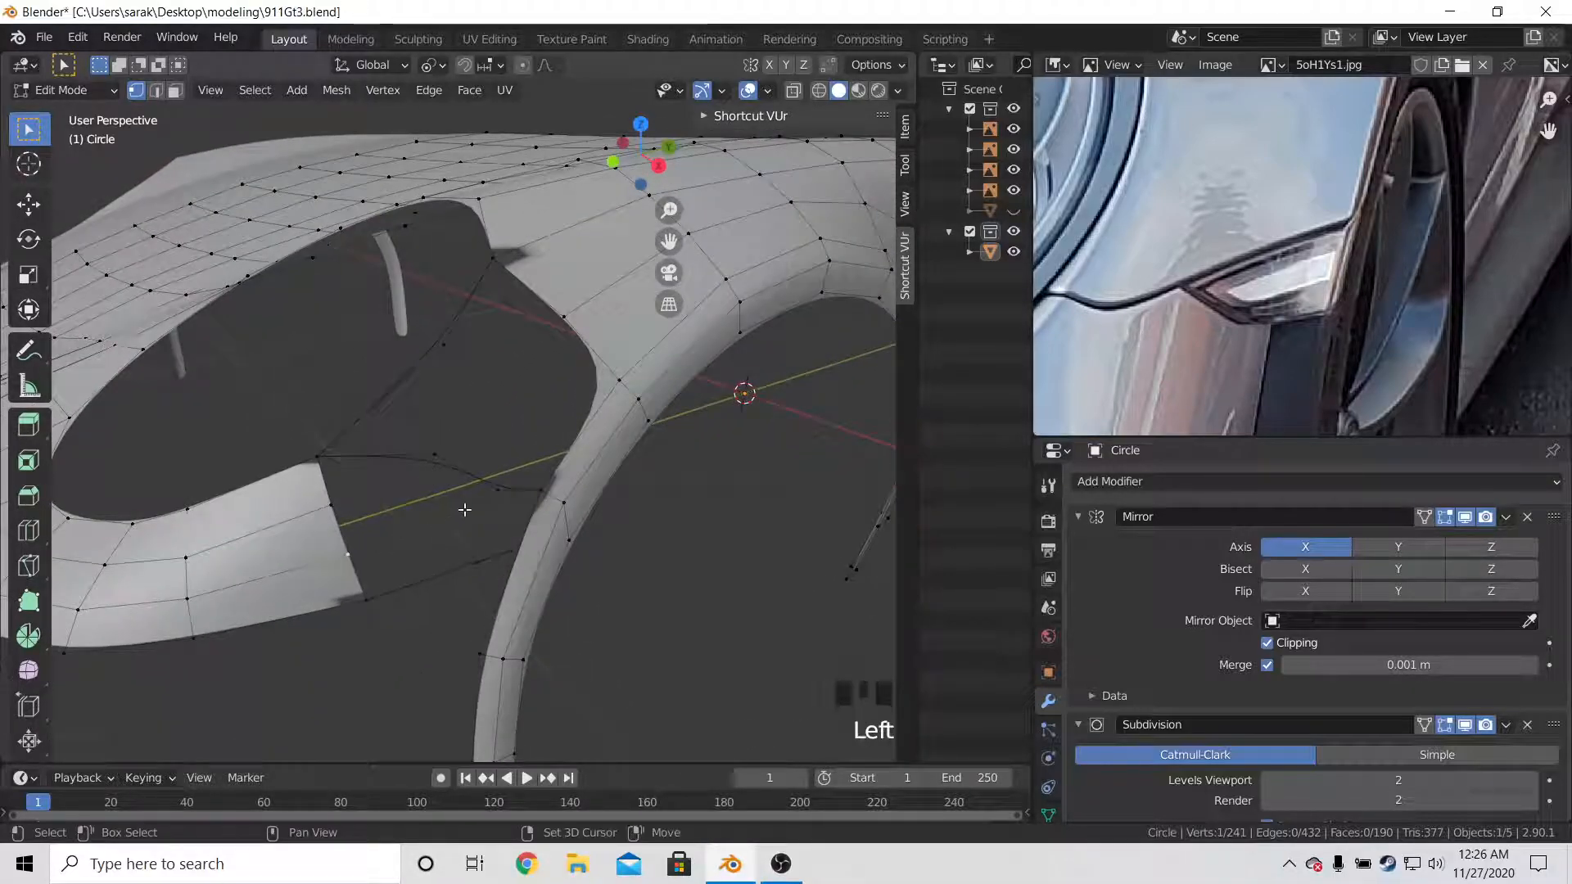
pyautogui.press('a')
pyautogui.press('a')
pyautogui.press('a')
pyautogui.scroll(-1, 488, 457)
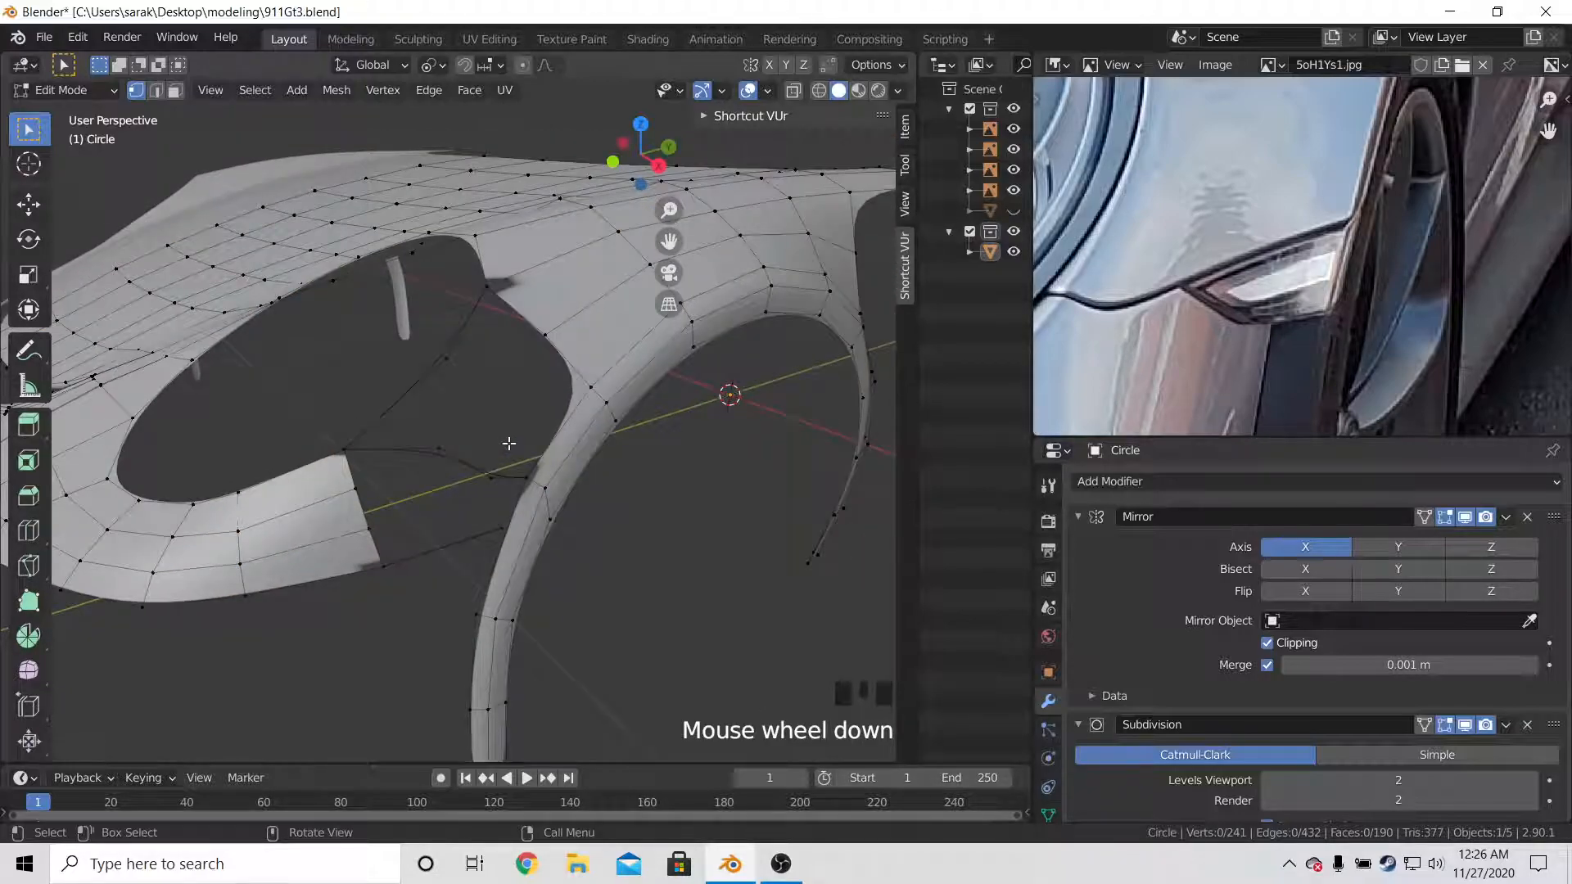
pyautogui.scroll(-4, 1099, 337)
pyautogui.scroll(4, 1211, 297)
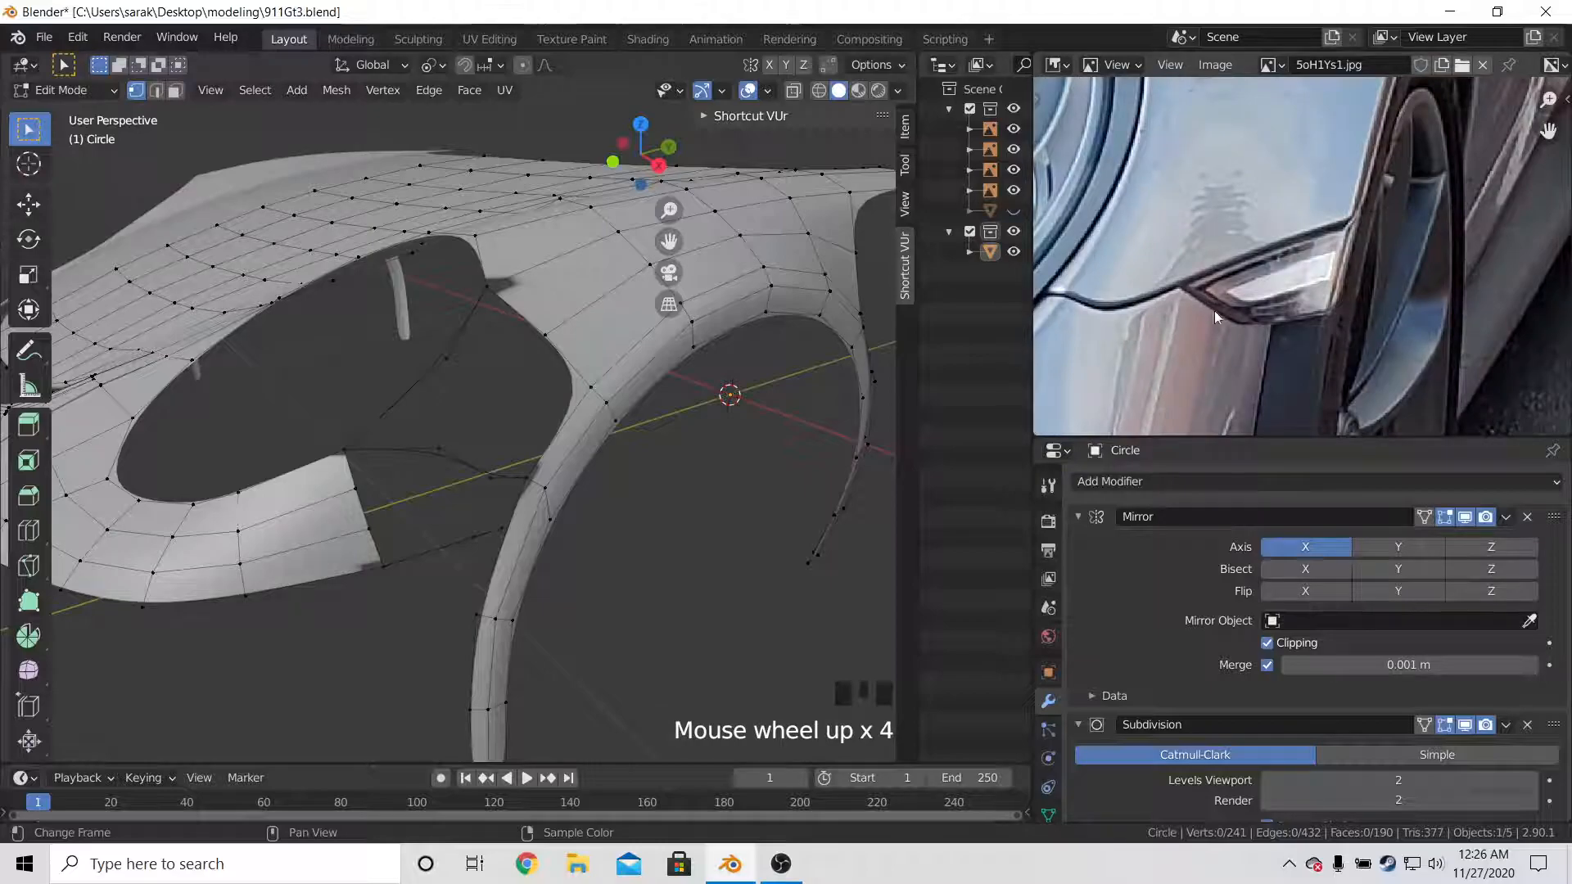
# Cut the edge beside the headlight once and move the new vertex about 0.002 m in Y and −0.0014 m in Z
pyautogui.click(424, 447)
pyautogui.hotkey('ctrl', 'r')
pyautogui.doubleClick(393, 416)
pyautogui.press('KP_3')
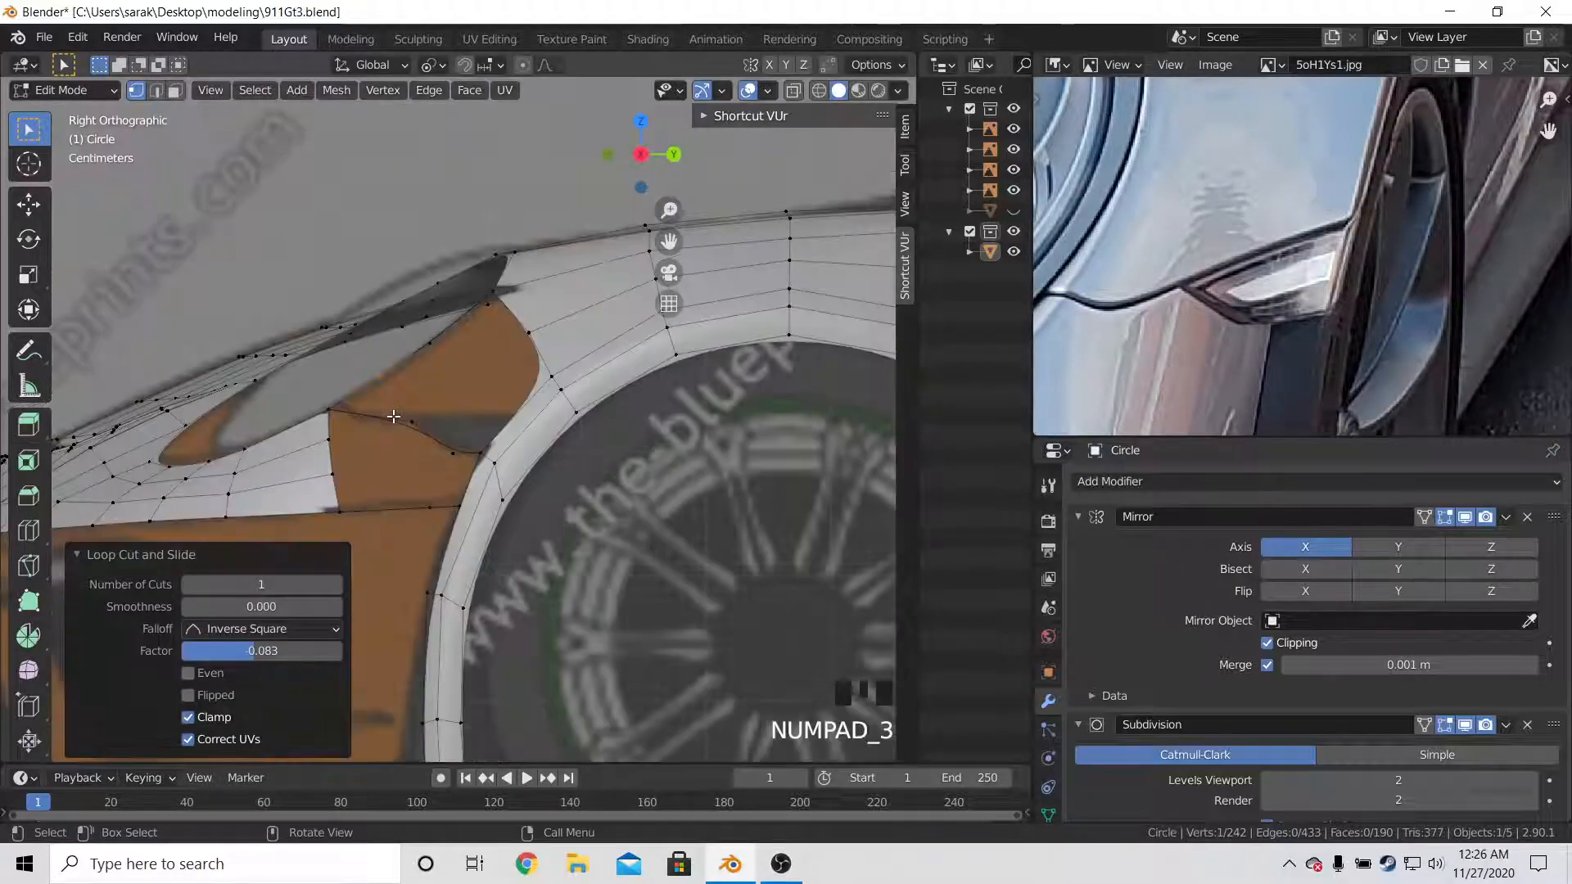
pyautogui.press('g')
pyautogui.click(438, 417)
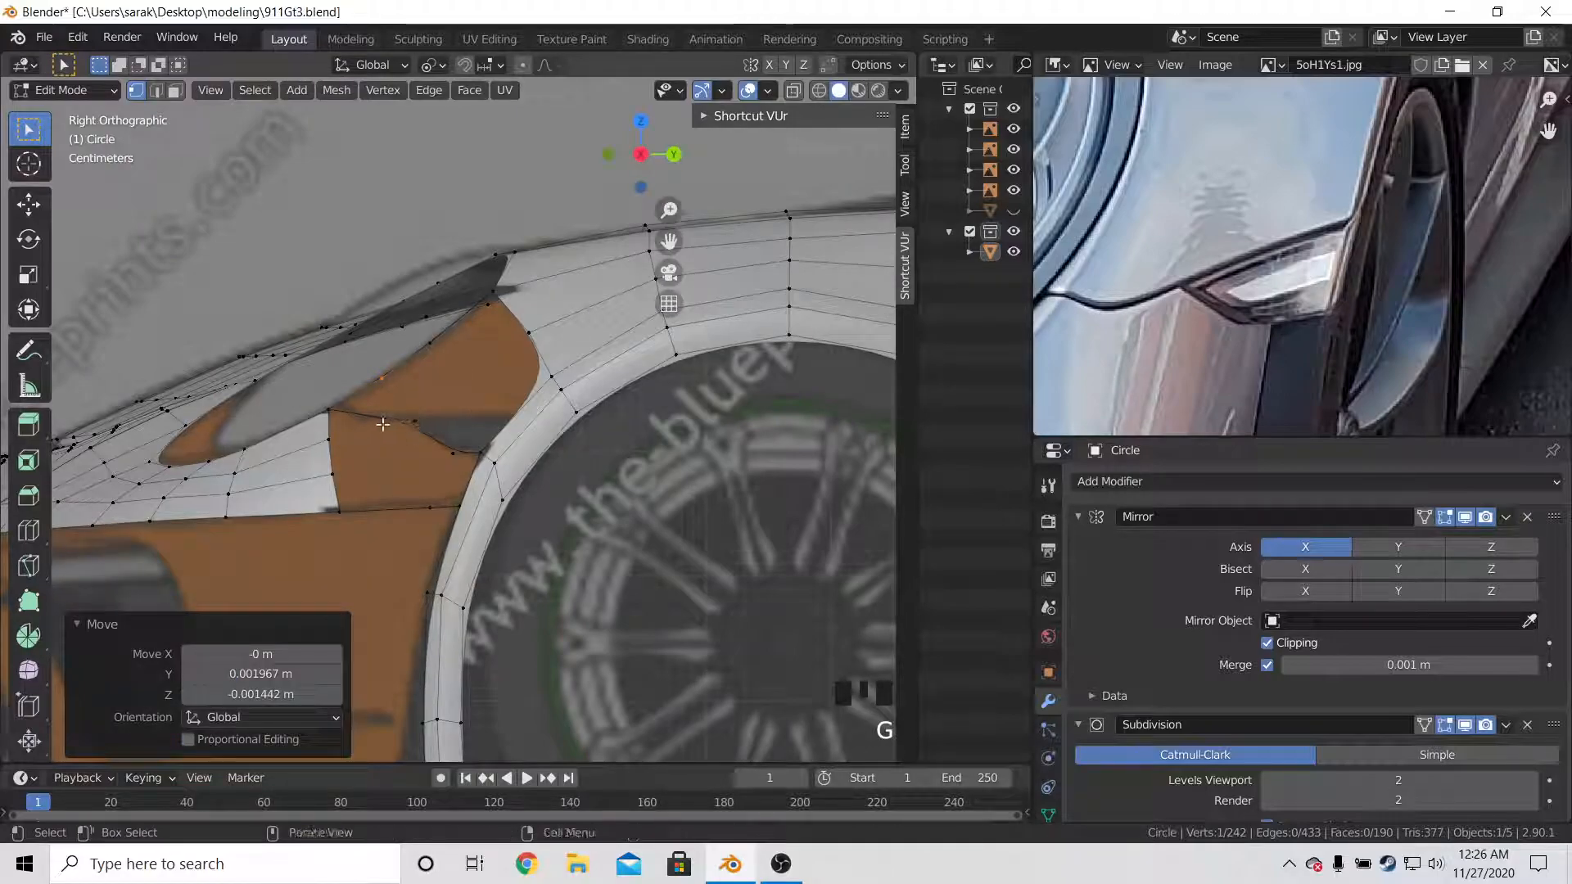
# Fill a four-sided face between the strip's end, the new headlight-edge vertex and the seam vertex, removing the leftover seam edge
pyautogui.click(395, 422)
pyautogui.keyDown('shift'); pyautogui.click(334, 431); pyautogui.keyUp('shift')
pyautogui.keyDown('shift'); pyautogui.click(334, 406); pyautogui.keyUp('shift')
pyautogui.keyDown('shift'); pyautogui.click(372, 383); pyautogui.keyUp('shift')
pyautogui.press('f')
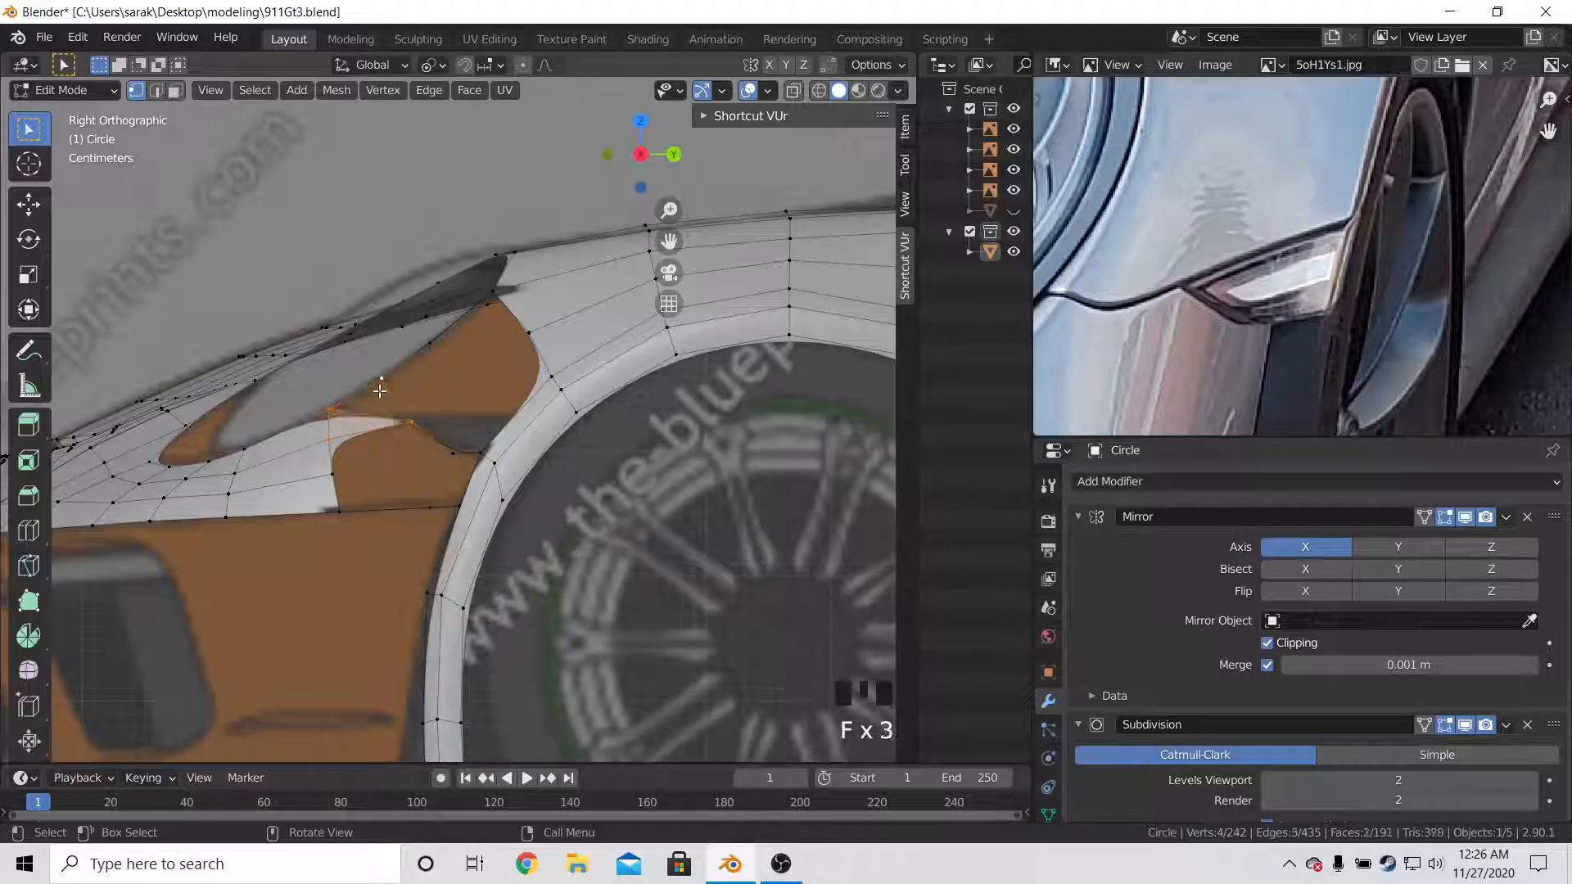
pyautogui.hotkey('ctrl', 'z')
pyautogui.hotkey('ctrl', 'z')
pyautogui.hotkey('ctrl', 'z')
pyautogui.click(392, 415)
pyautogui.press('x')
pyautogui.click(371, 415)
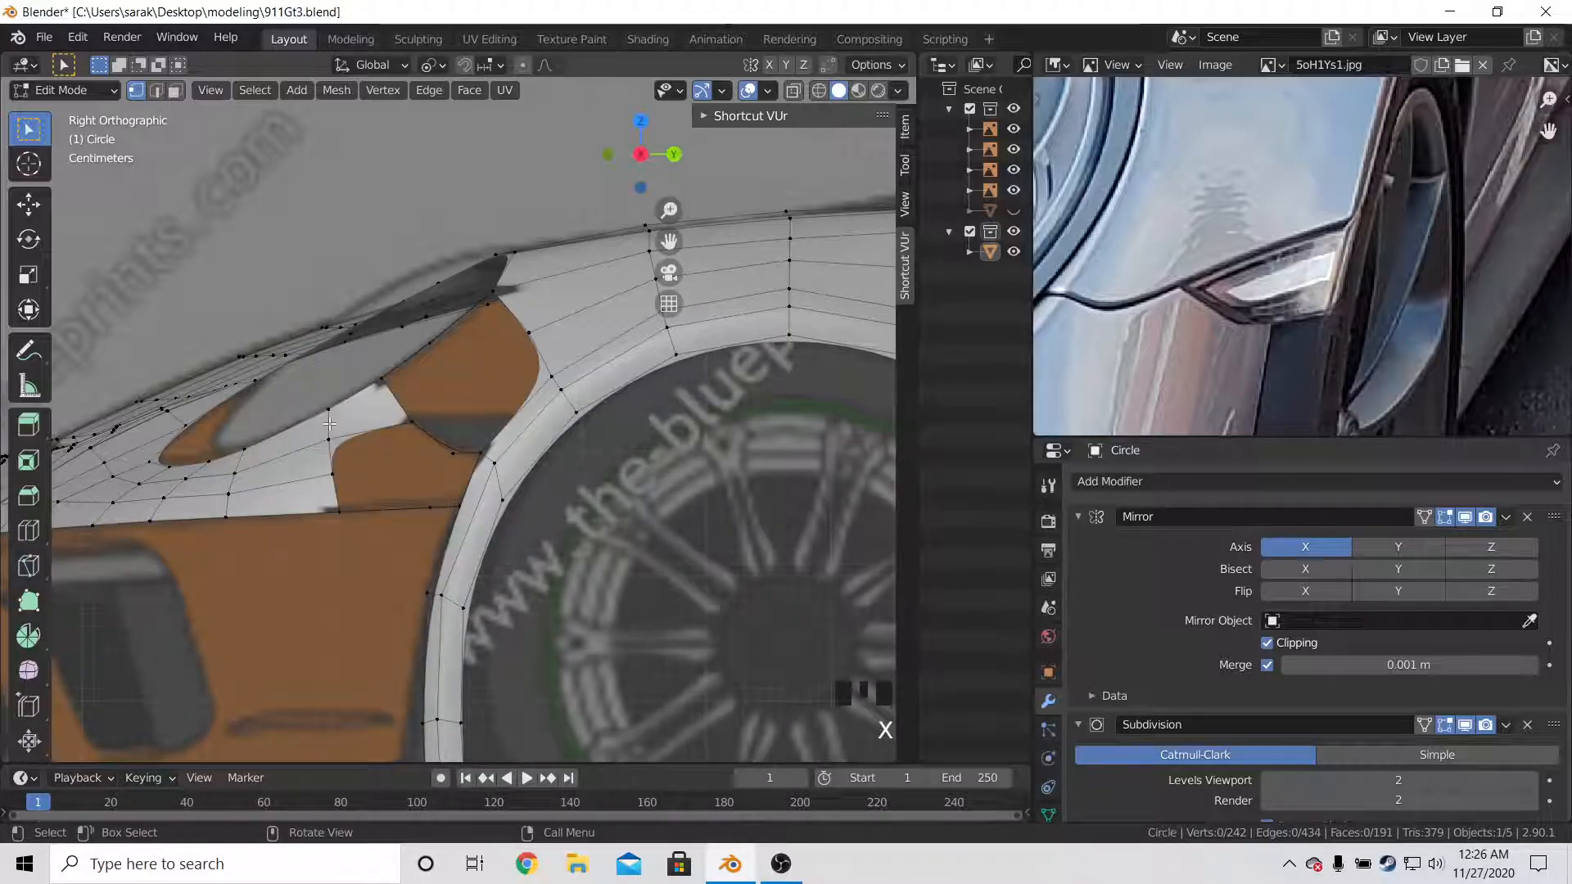
# Check the new face in Object Mode and reposition its outer seam vertex against the front-view blueprint
pyautogui.keyDown('shift'); pyautogui.click(330, 419); pyautogui.keyUp('shift')
pyautogui.keyDown('shift'); pyautogui.click(377, 392); pyautogui.keyUp('shift')
pyautogui.moveTo(324, 409); pyautogui.dragTo(590, 398, button='middle')
pyautogui.press('Tab')
pyautogui.press('Tab')
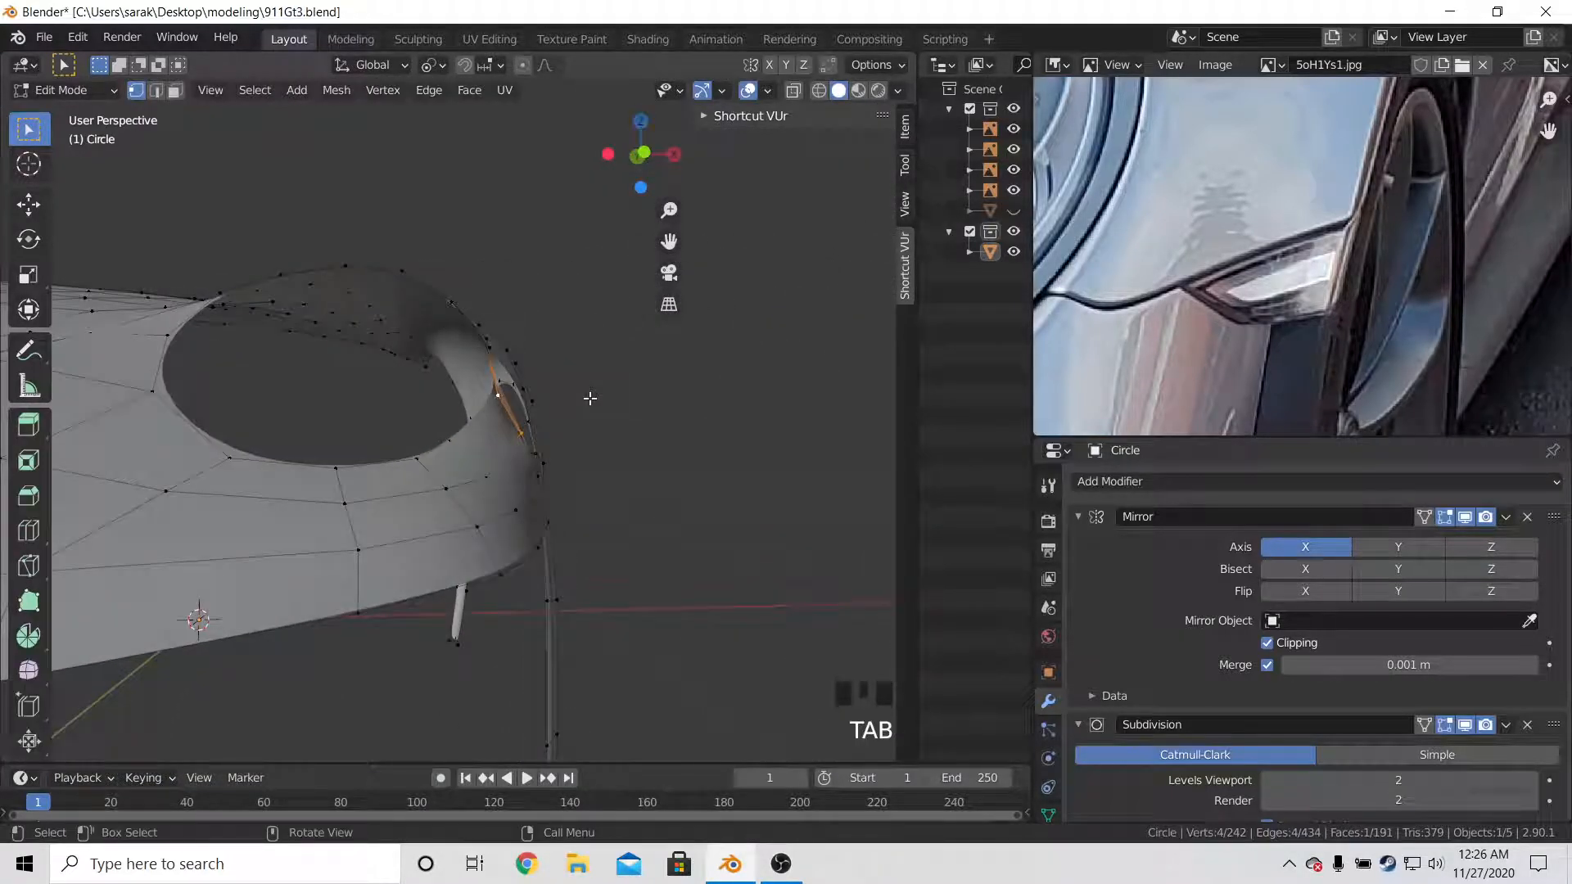
pyautogui.press('KP_1')
pyautogui.click(574, 409)
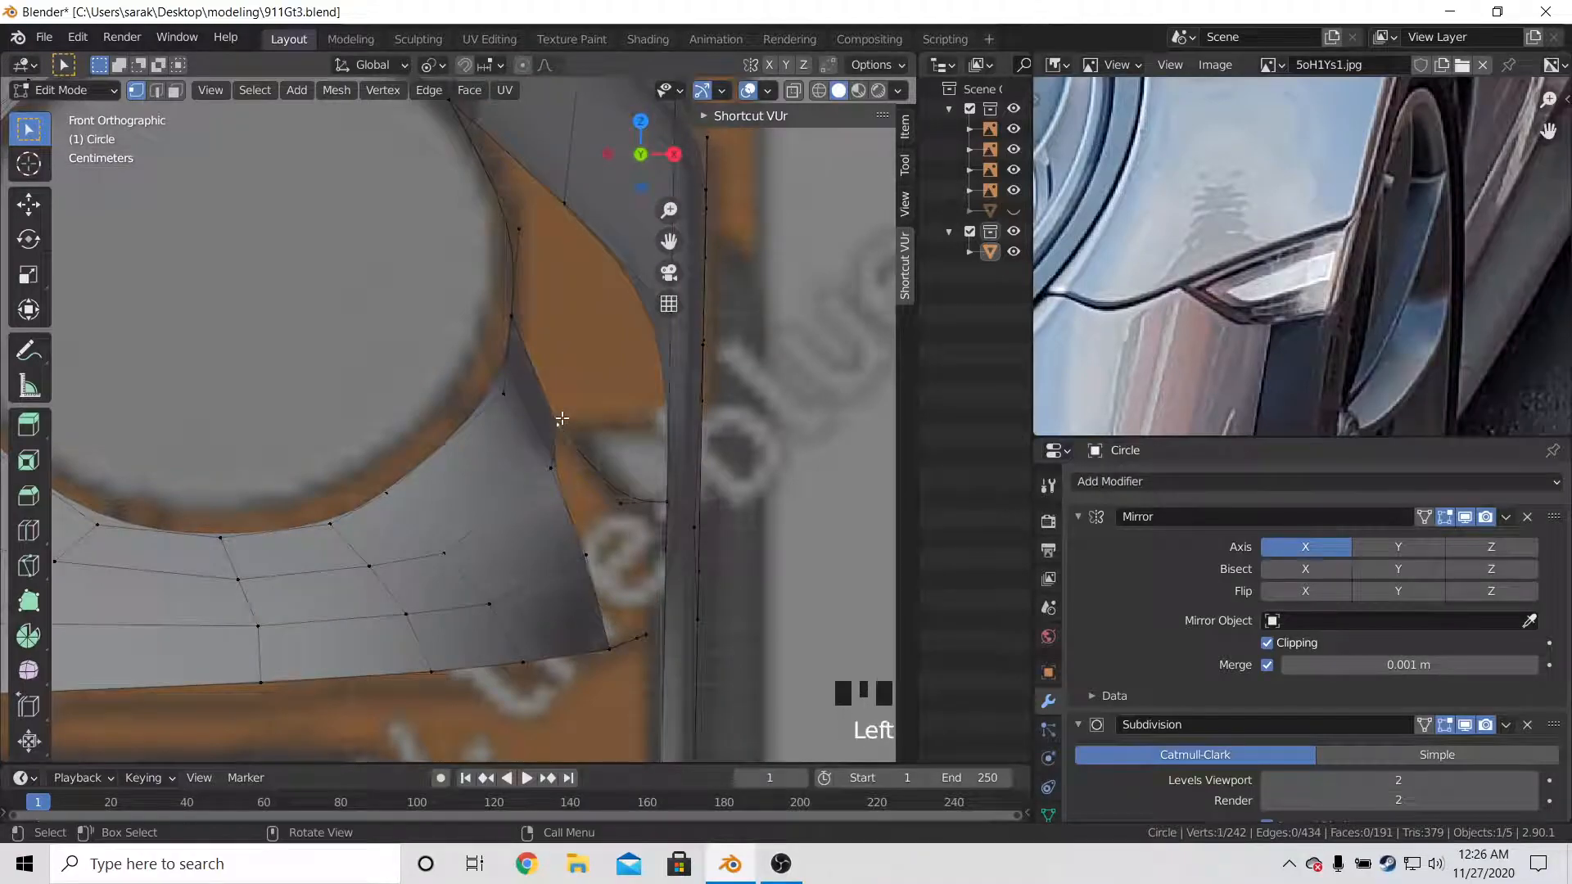
pyautogui.press('g')
pyautogui.click(656, 387)
# Move the face's headlight-side corner vertex onto the headlight outline, finishing with about −0.0011 m in X and −0.0017 m in Z
pyautogui.press('g')
pyautogui.click(444, 403)
pyautogui.press('z')
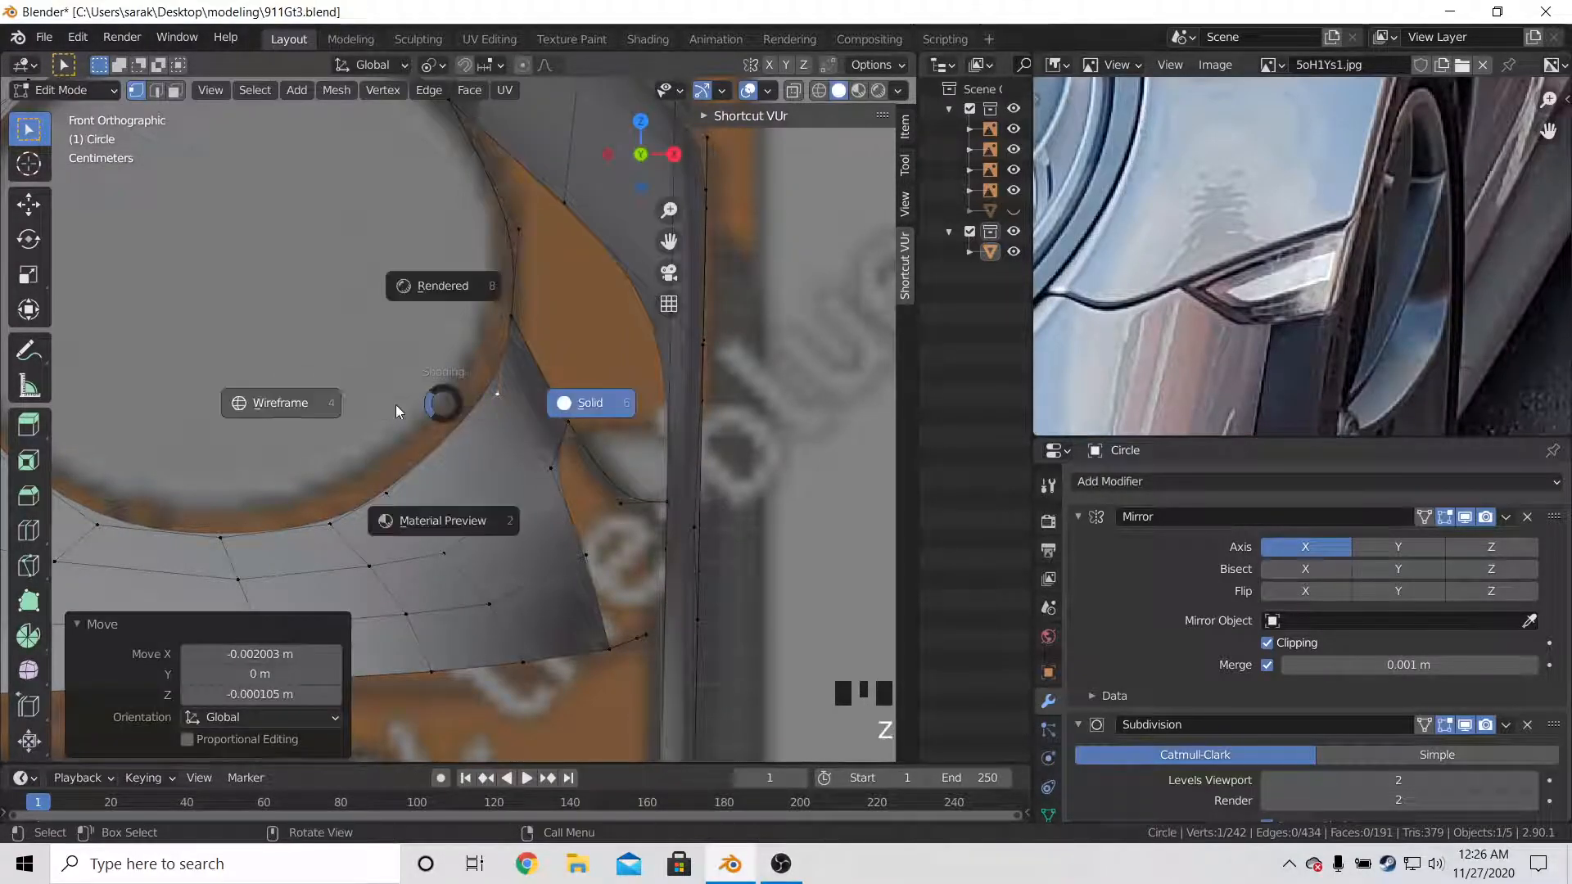
pyautogui.click(281, 404)
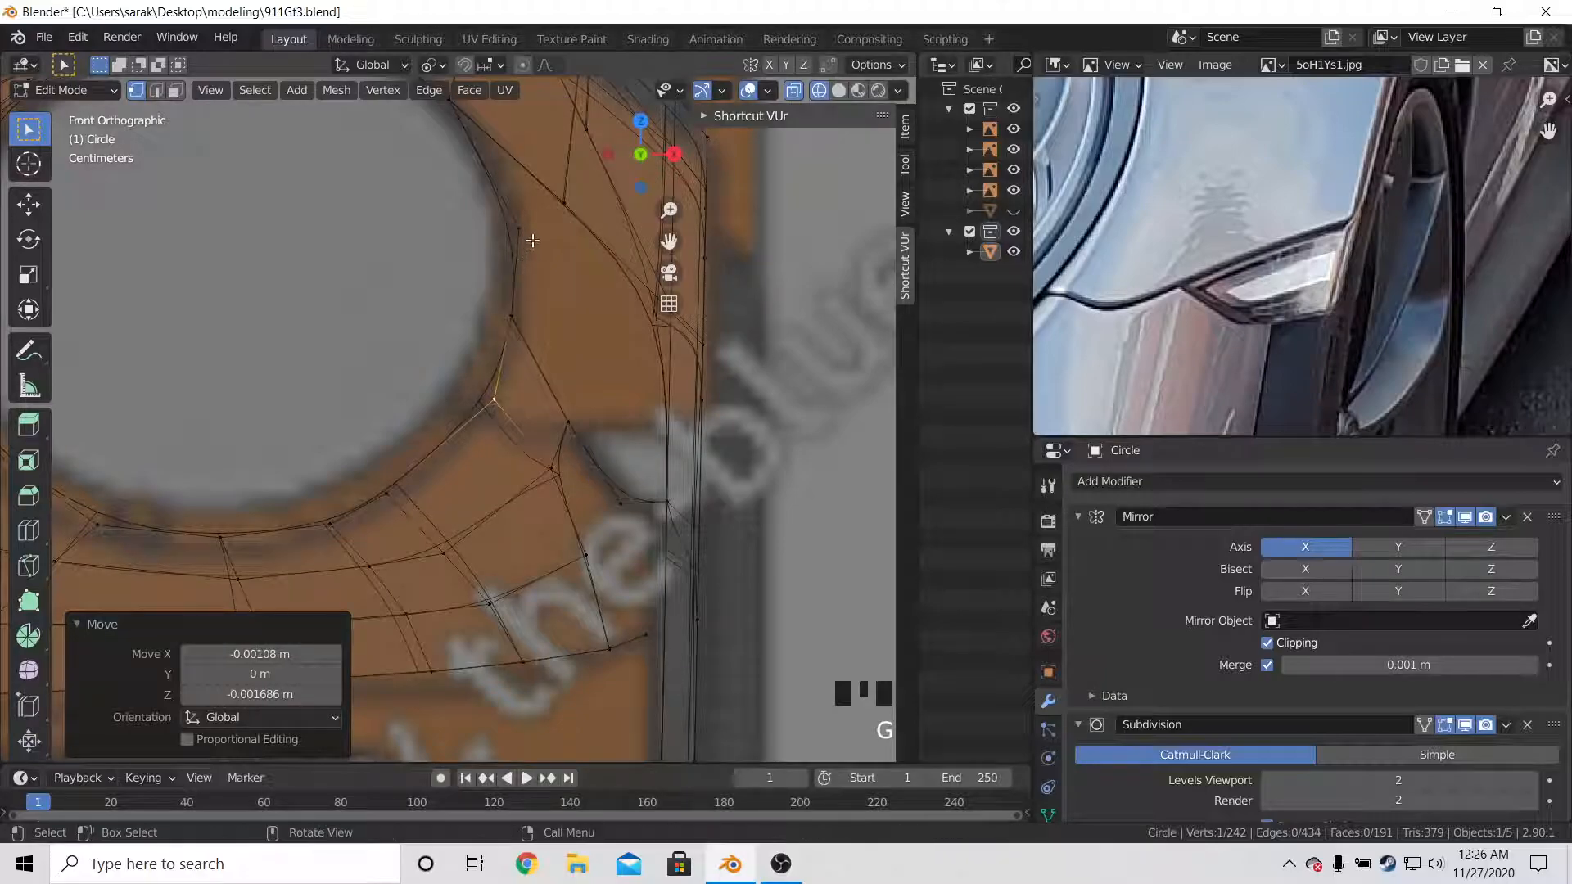
pyautogui.hotkey('shift', 'z')
# Cut the edge spanning the side gap once and move its new vertex about 0.0017 m in Y and −0.0024 m in Z
pyautogui.moveTo(532, 240)
pyautogui.mouseDown(button='middle')
pyautogui.moveTo(529, 371)
pyautogui.moveTo(434, 472)
pyautogui.mouseUp(button='middle')
pyautogui.press('a')
pyautogui.press('a')
pyautogui.press('a')
pyautogui.hotkey('ctrl', 'r')
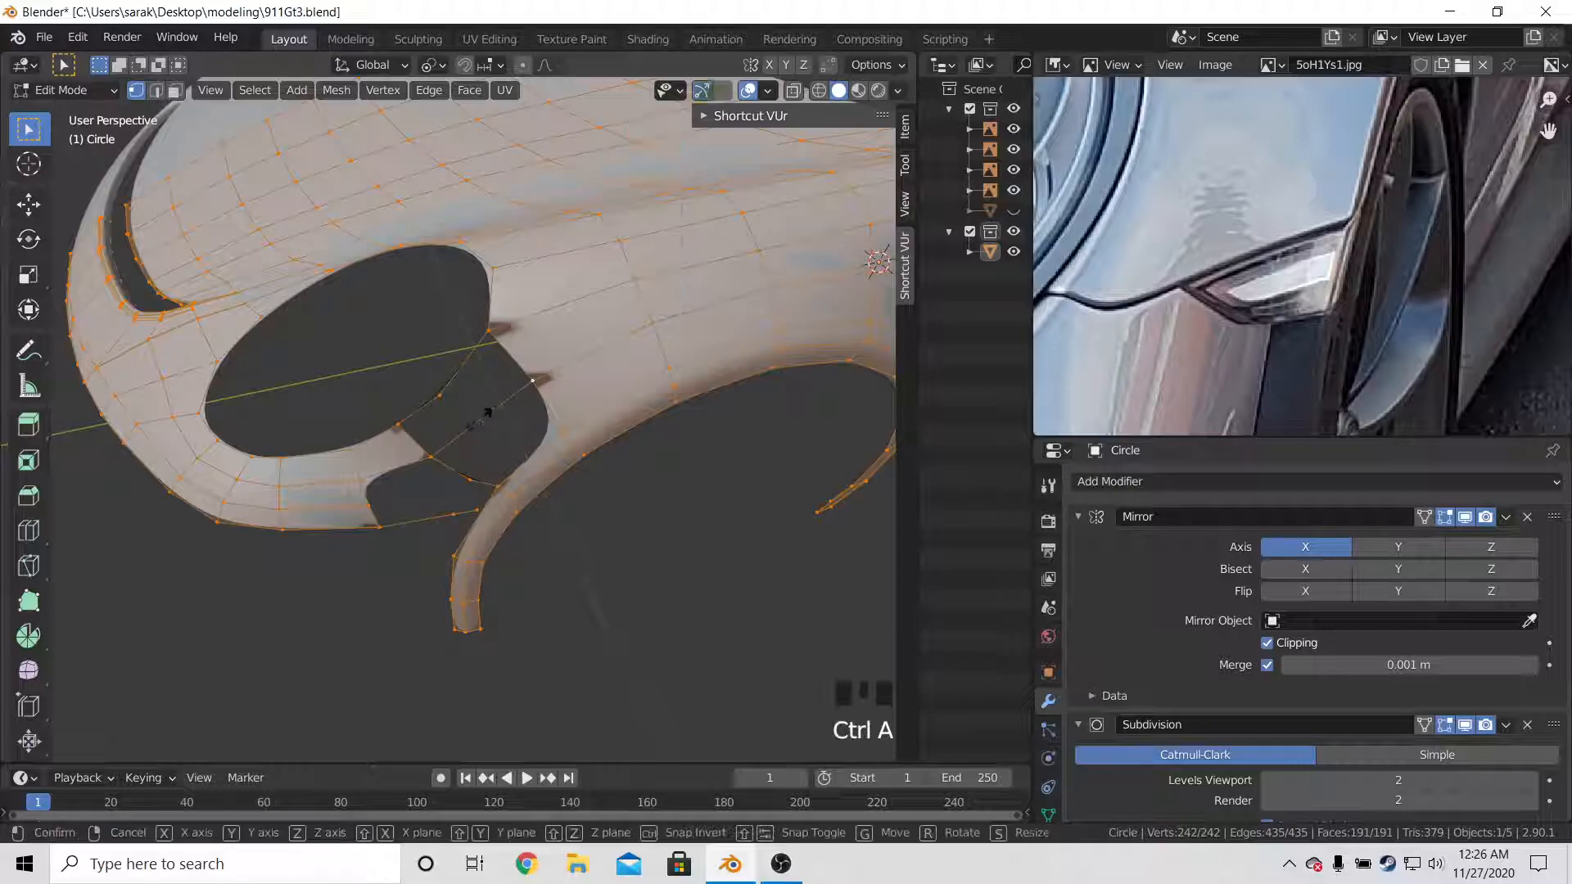
pyautogui.moveTo(492, 425); pyautogui.dragTo(487, 425)
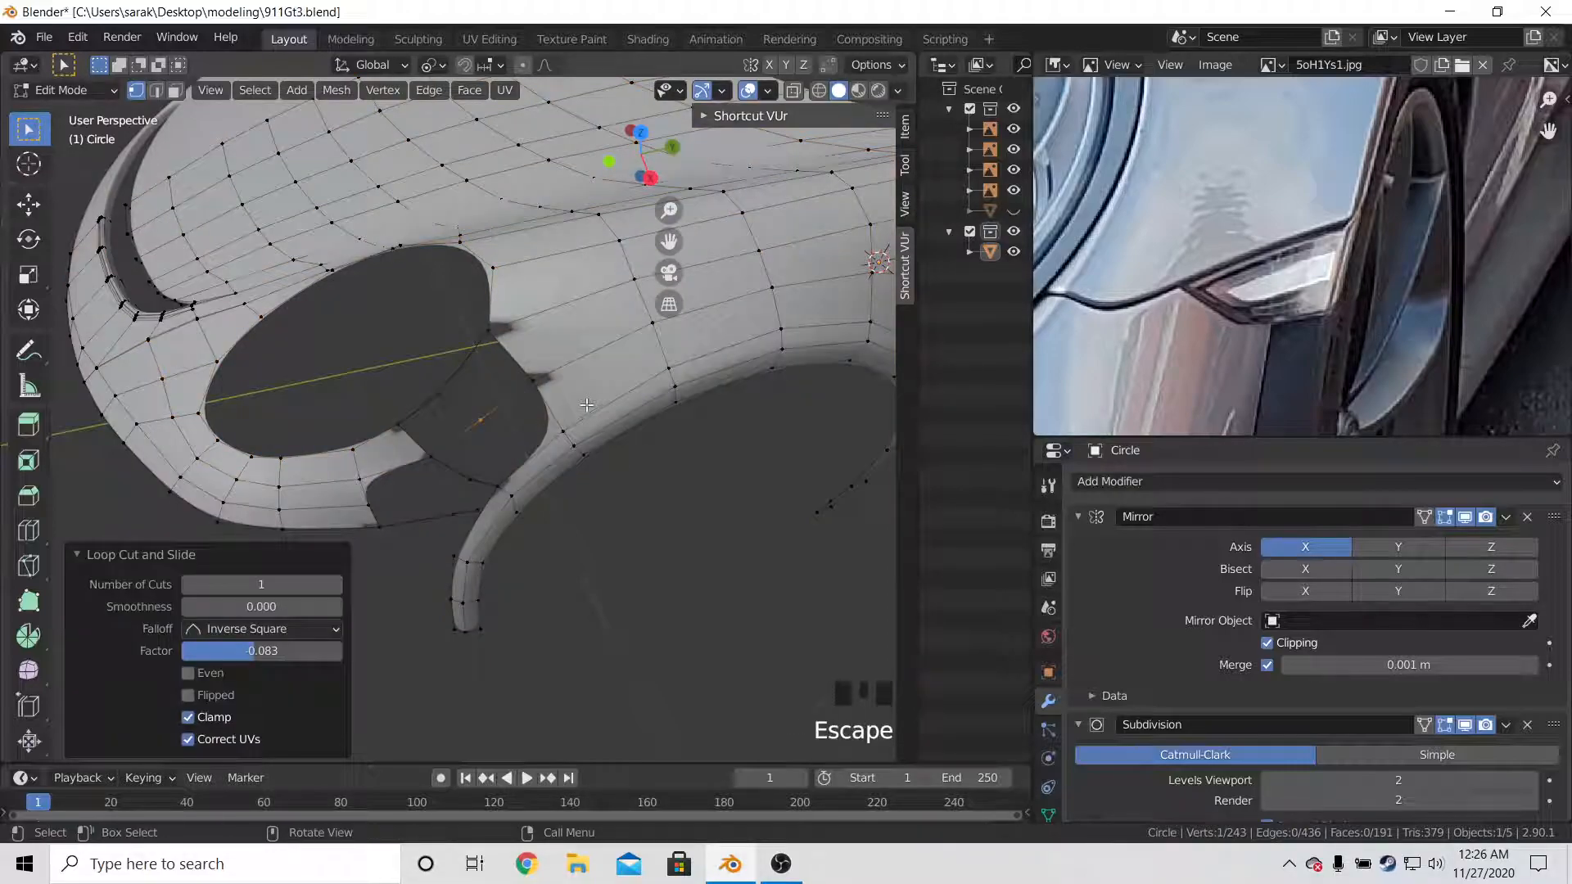
pyautogui.press('KP_3')
pyautogui.press('g')
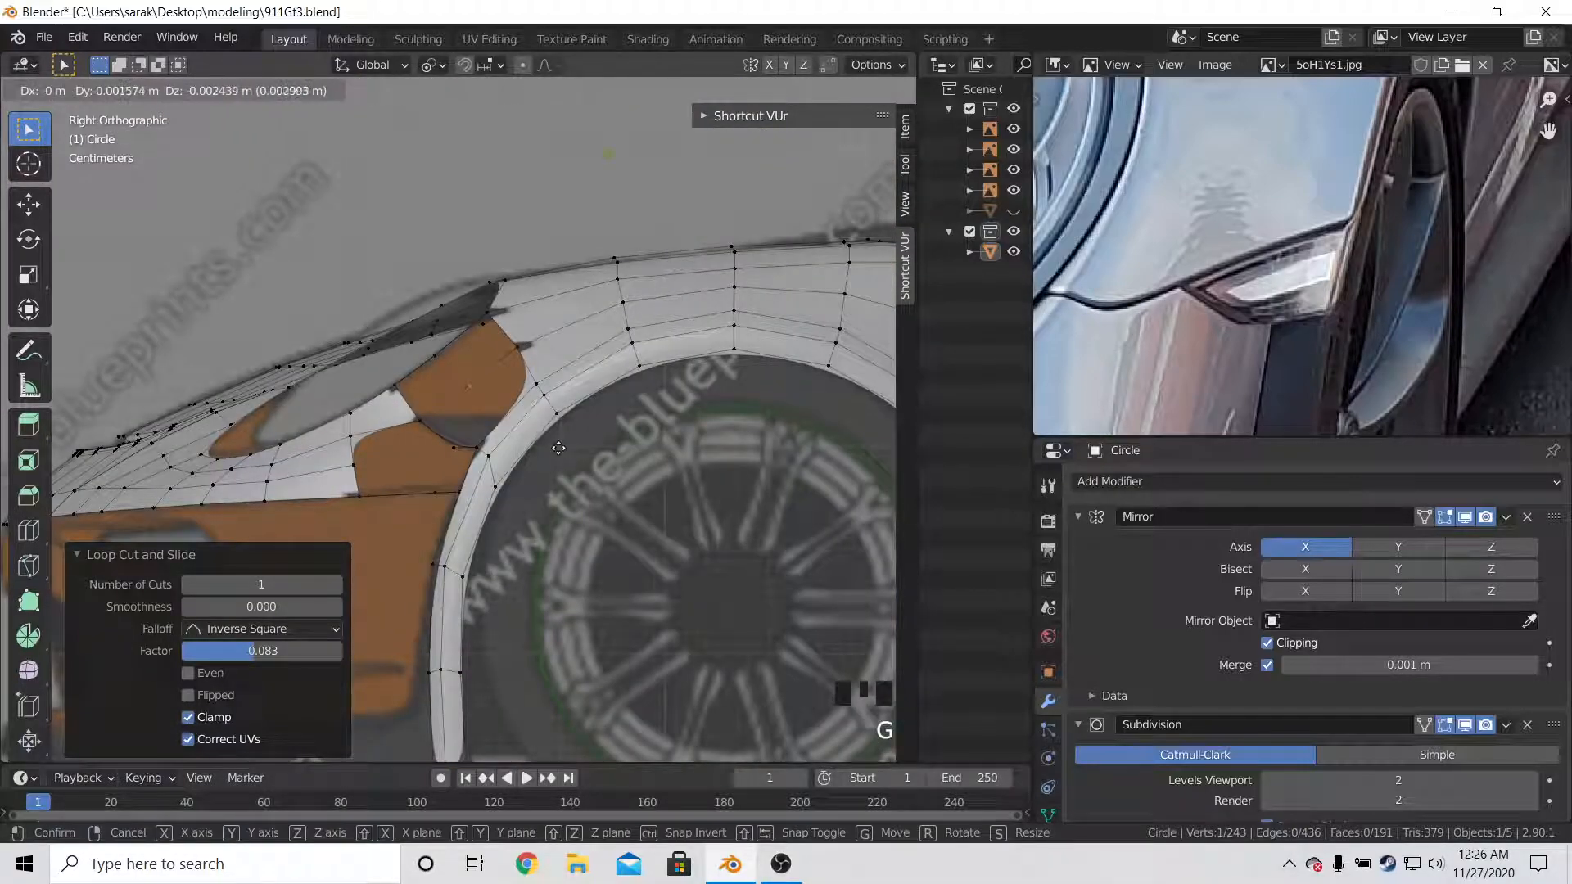
pyautogui.click(559, 448)
# In the front view, move the new gap vertex outward along X and adjust the vertex above it along X
pyautogui.press('KP_1')
pyautogui.press('g')
pyautogui.press('x')
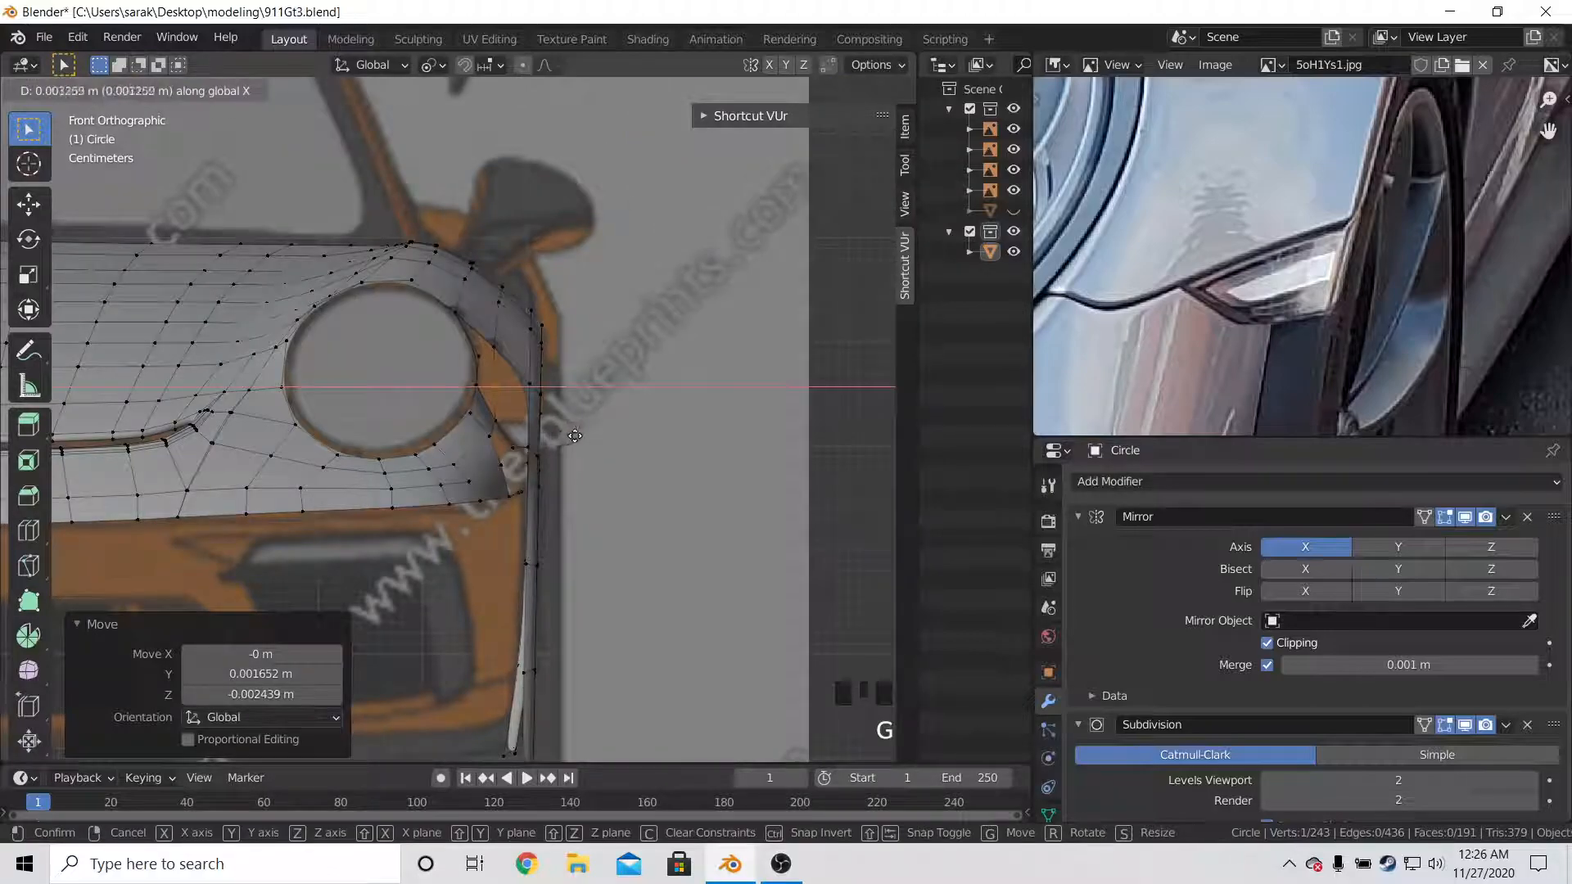
pyautogui.click(593, 431)
pyautogui.click(502, 347)
pyautogui.press('g')
pyautogui.press('x')
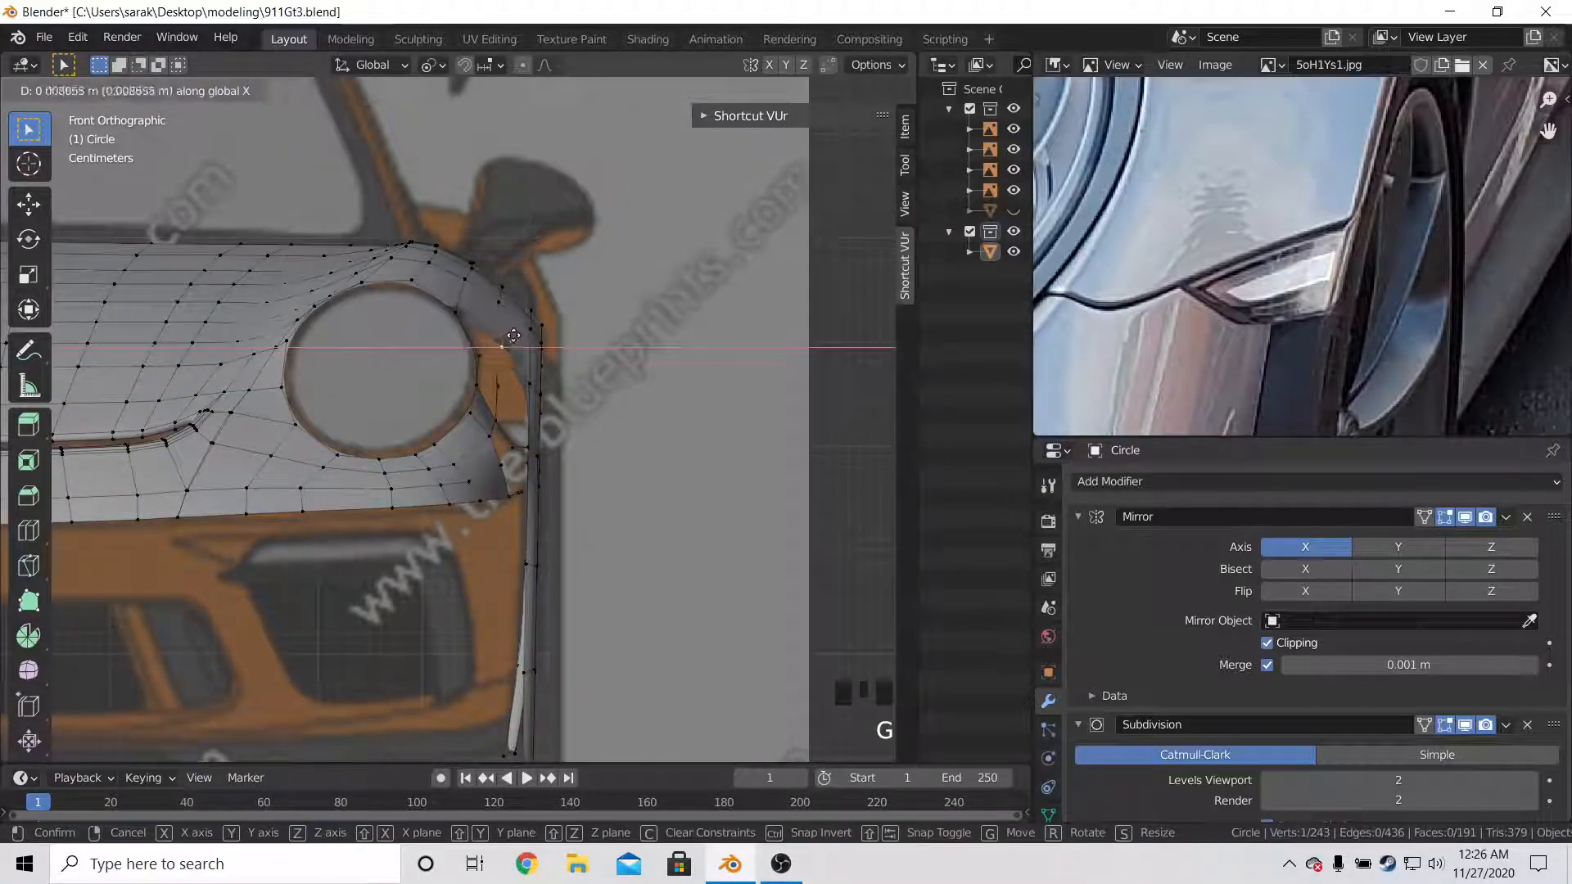
pyautogui.click(473, 334)
# Fill the two faces between the headlight edge and the newly cut side edge, checking them in Object Mode
pyautogui.keyDown('shift'); pyautogui.click(500, 347); pyautogui.keyUp('shift')
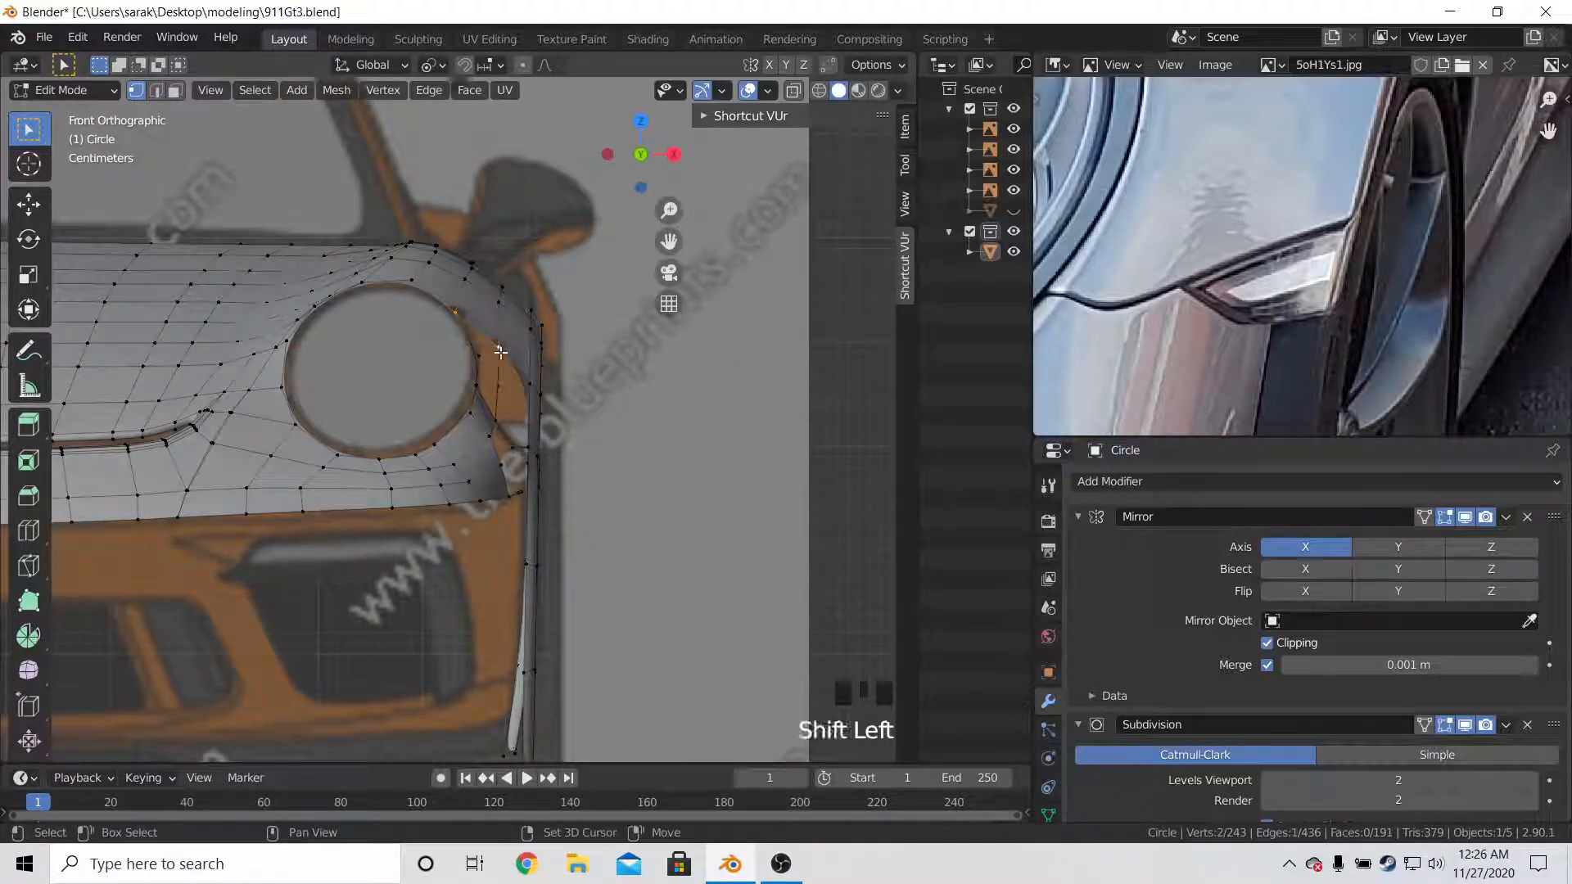
pyautogui.press('Tab')
pyautogui.moveTo(505, 376); pyautogui.dragTo(538, 357, button='middle')
pyautogui.press('Tab')
pyautogui.click(538, 357)
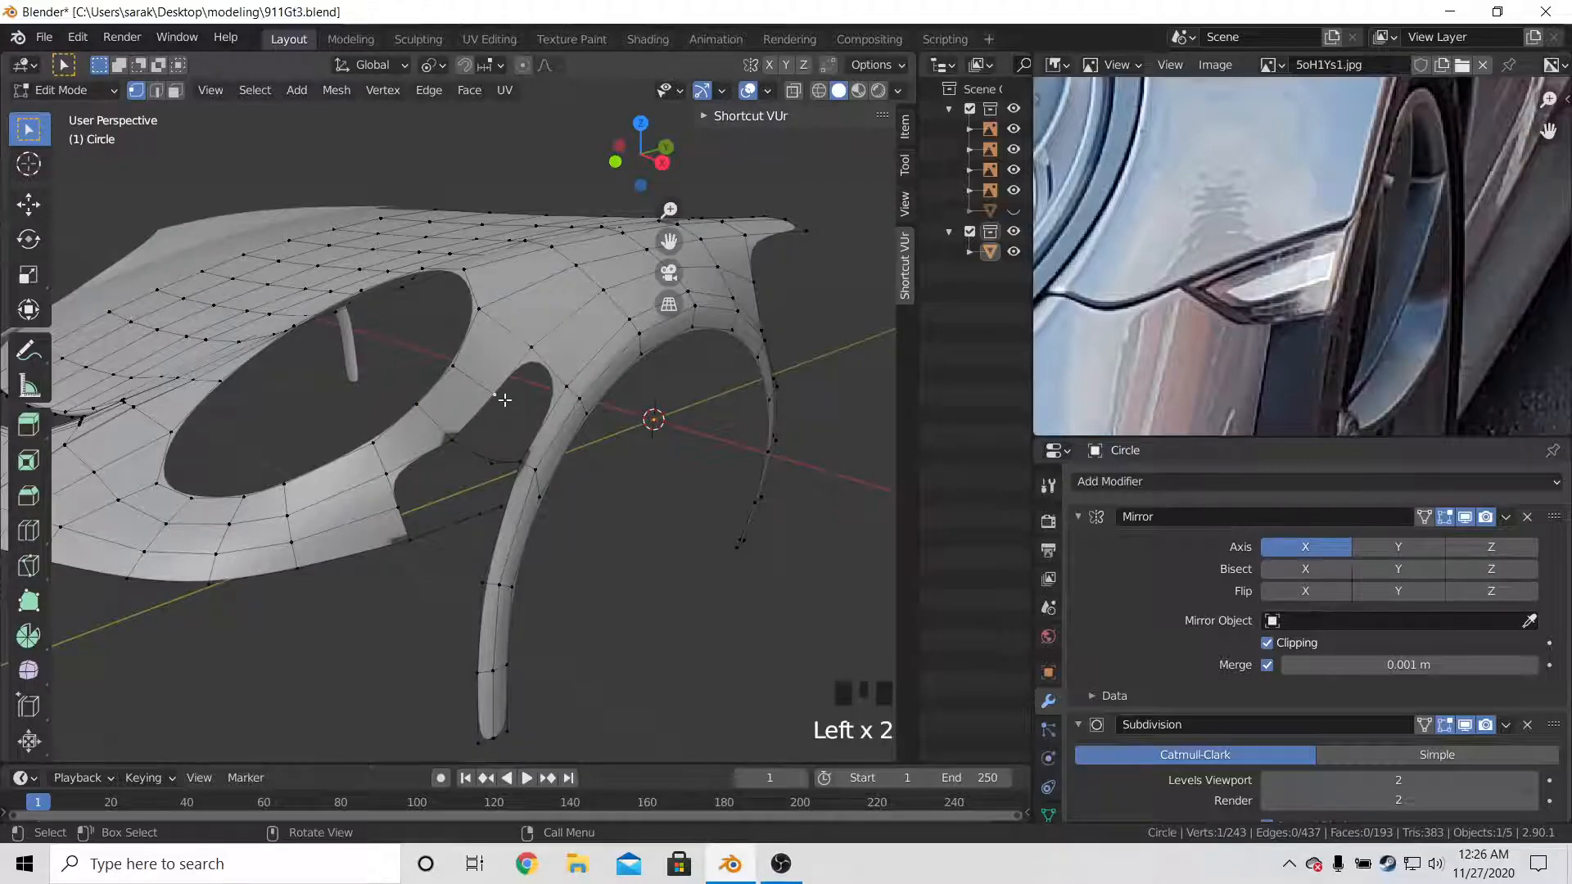
# Remove the extra gap and seam vertices and close the surface between the headlight corner and the wheel arch
pyautogui.keyDown('shift'); pyautogui.click(484, 426); pyautogui.keyUp('shift')
pyautogui.press('x')
pyautogui.click(452, 602)
pyautogui.keyDown('shift'); pyautogui.click(453, 434); pyautogui.keyUp('shift')
pyautogui.moveTo(453, 434); pyautogui.dragTo(500, 431, button='middle')
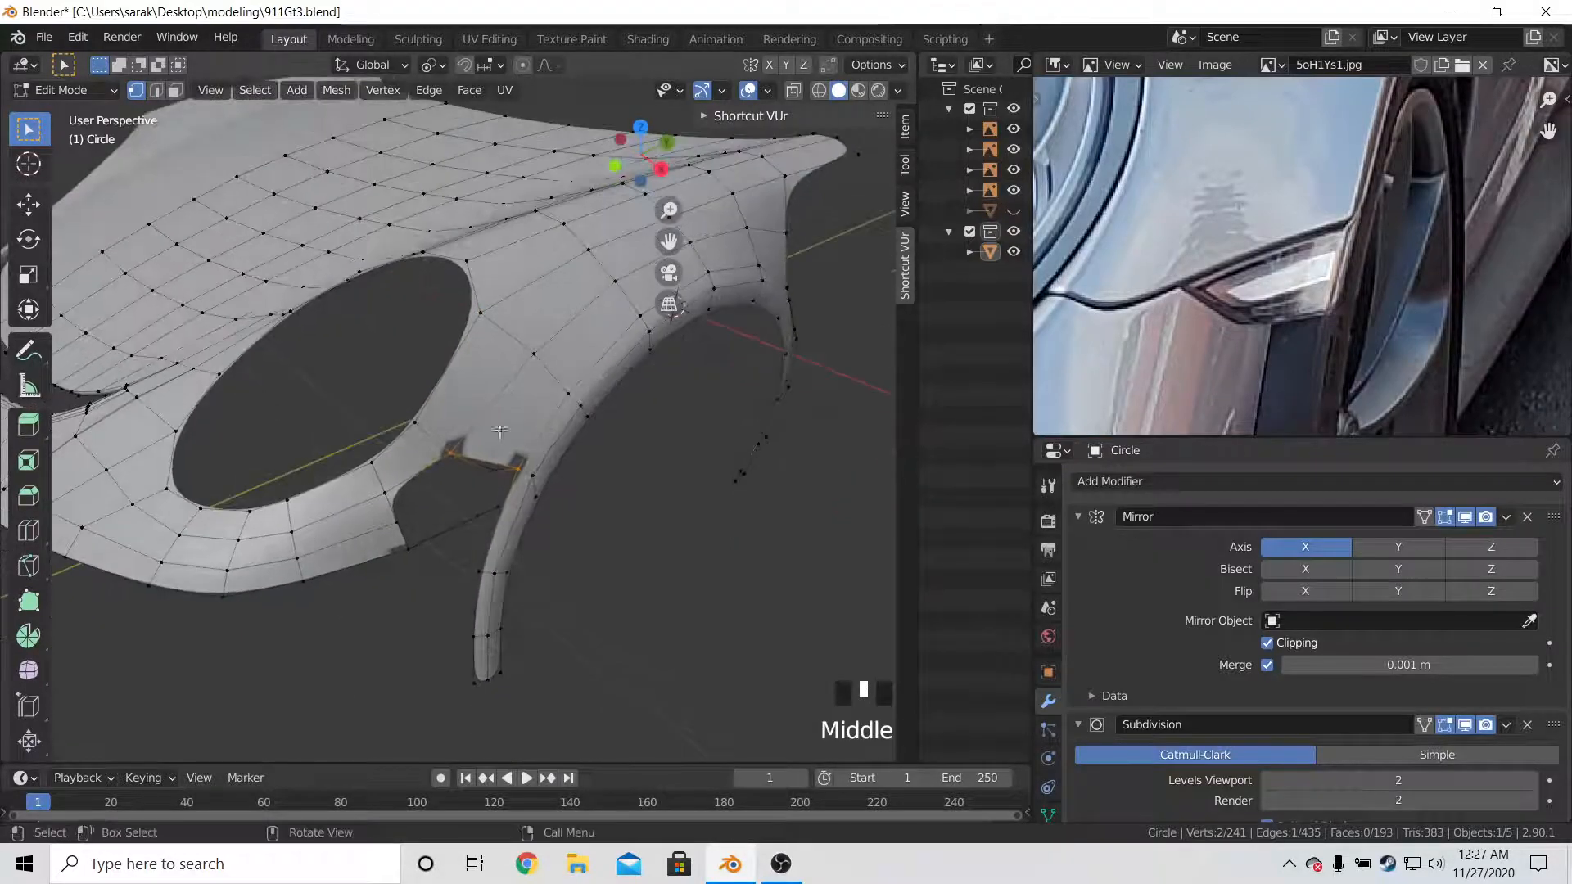
# Slide the lower outer headlight-edge vertex along the opening's rim
pyautogui.press('g')
pyautogui.press('g')
pyautogui.click(442, 433)
pyautogui.press('g')
pyautogui.press('g')
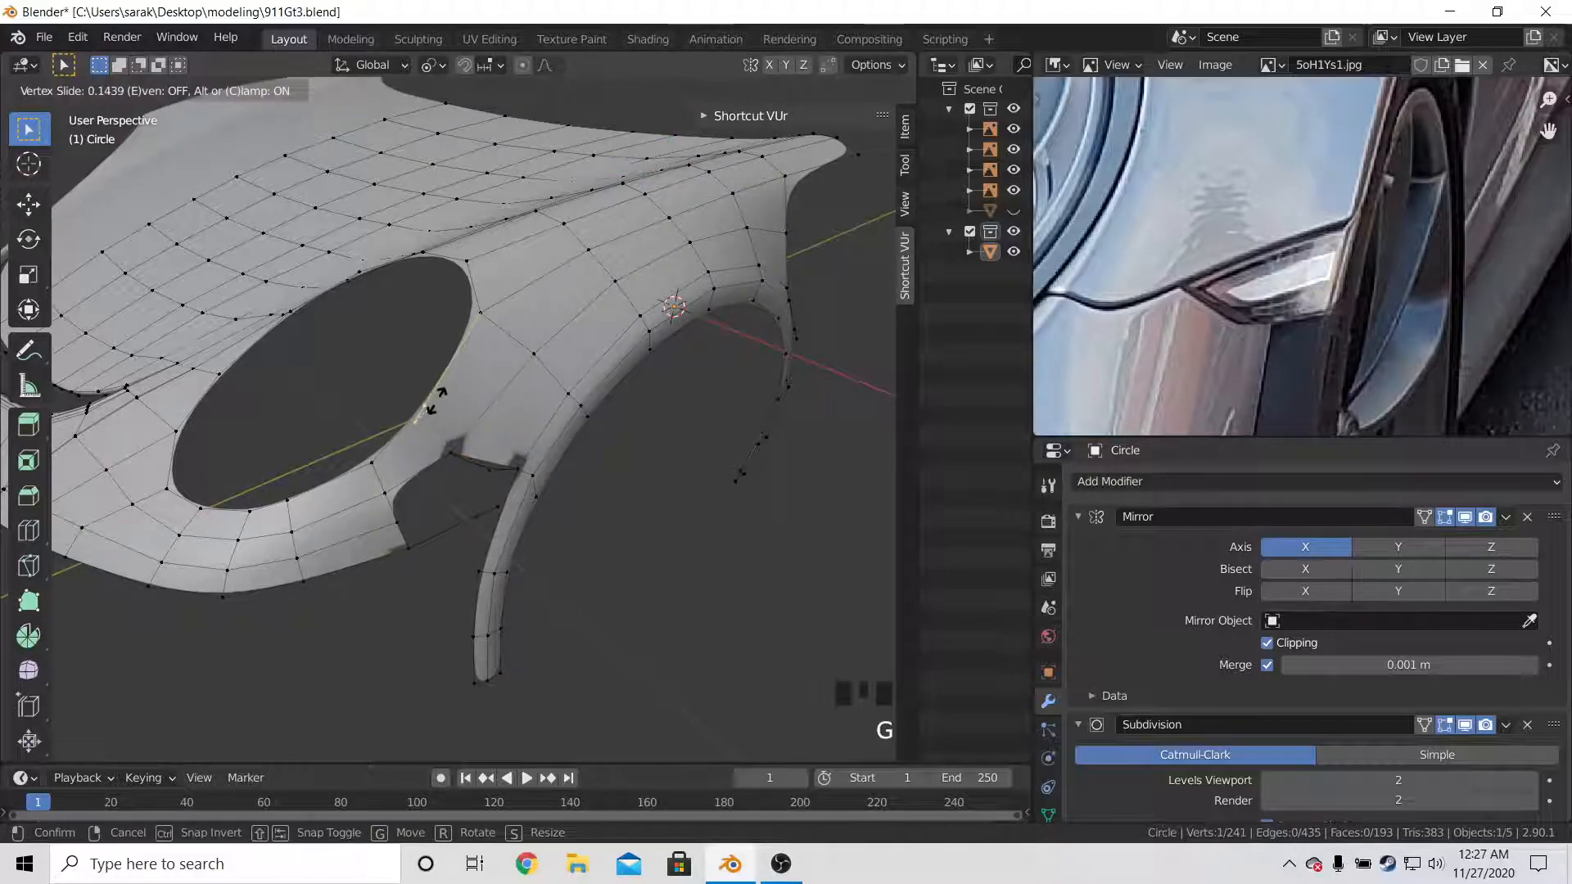
pyautogui.click(432, 403)
# In the right view, align that headlight-edge vertex with the blueprint, including a vertex slide with factor 0.071
pyautogui.press('KP_3')
pyautogui.press('z')
pyautogui.press('g')
pyautogui.click(456, 391)
pyautogui.press('g')
pyautogui.press('g')
pyautogui.click(459, 376)
pyautogui.press('g')
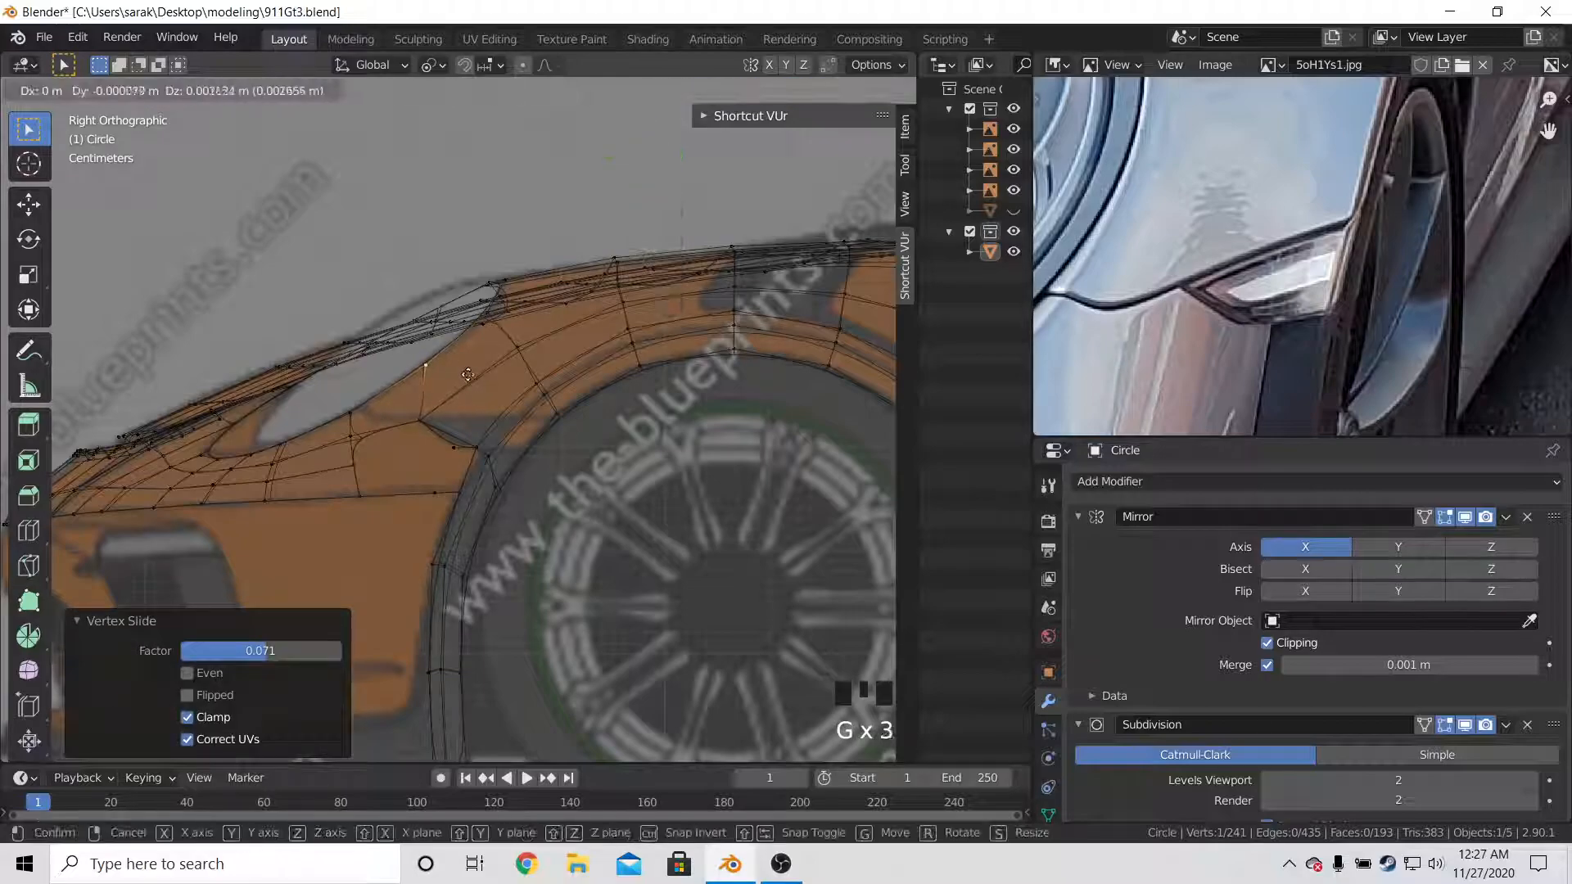
pyautogui.click(469, 374)
# Check the fender surface around the headlight in Object Mode and save the file
pyautogui.press('Tab')
pyautogui.press('Tab')
pyautogui.moveTo(548, 385); pyautogui.dragTo(678, 434, button='middle')
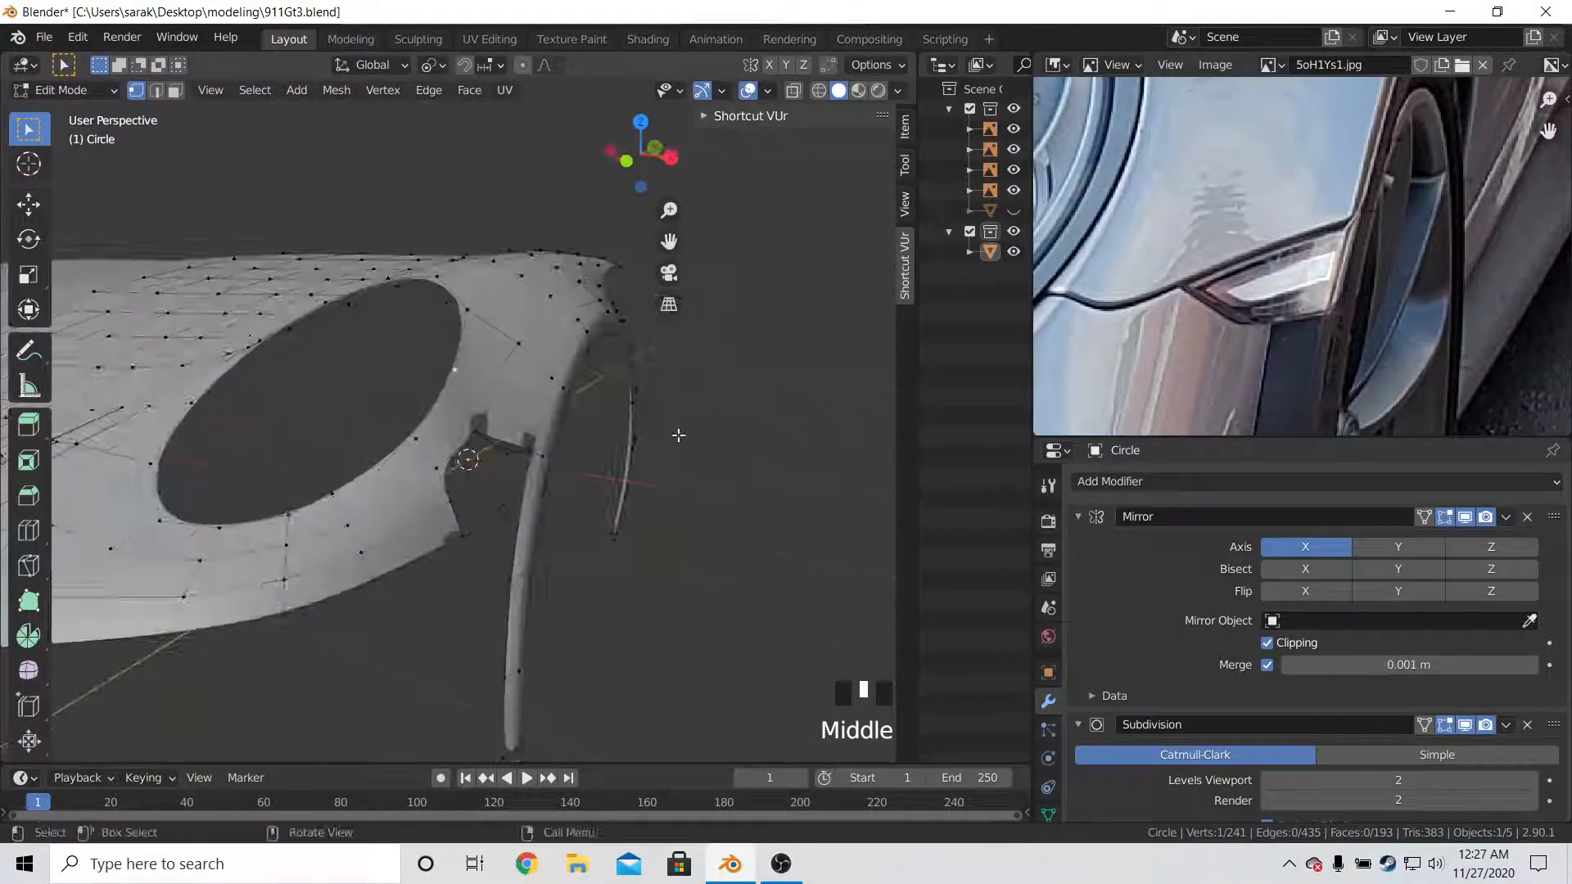
pyautogui.press('Tab')
pyautogui.scroll(-4, 572, 404)
pyautogui.hotkey('ctrl', 's')
pyautogui.moveTo(571, 405); pyautogui.dragTo(534, 529, button='middle')
pyautogui.scroll(6, 528, 457)
pyautogui.moveTo(528, 457); pyautogui.dragTo(611, 361, button='middle')
# Select the edge loop around the headlight opening and extrude it in the front view
pyautogui.press('Tab')
pyautogui.press('a')
pyautogui.press('a')
pyautogui.press('a')
pyautogui.scroll(-2, 508, 440)
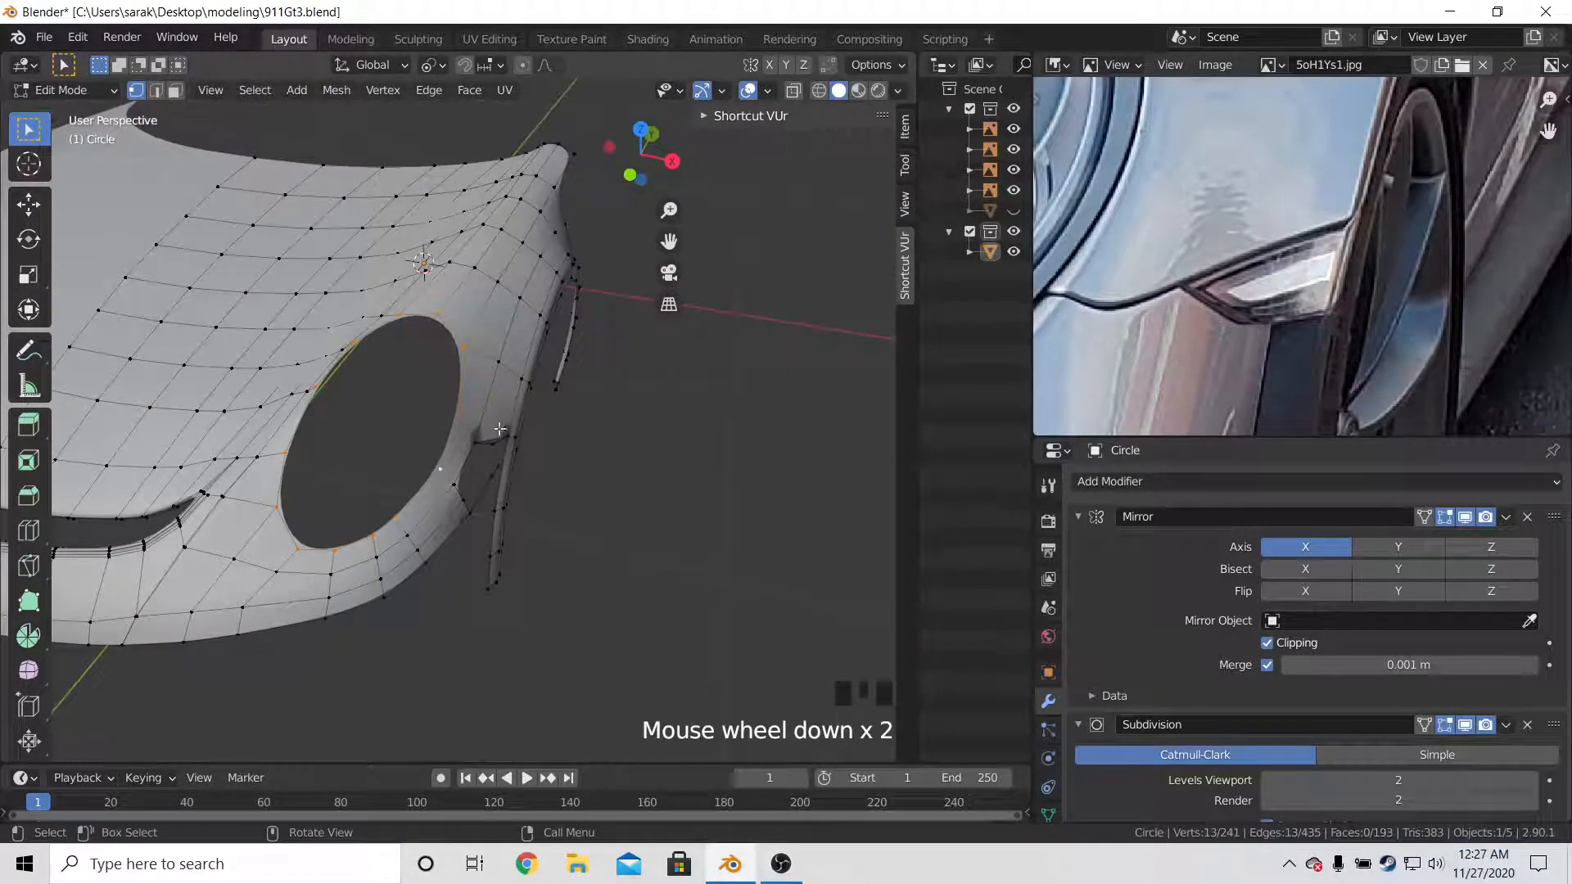
pyautogui.scroll(-1, 1402, 288)
pyautogui.moveTo(1402, 288); pyautogui.dragTo(1358, 368, button='middle')
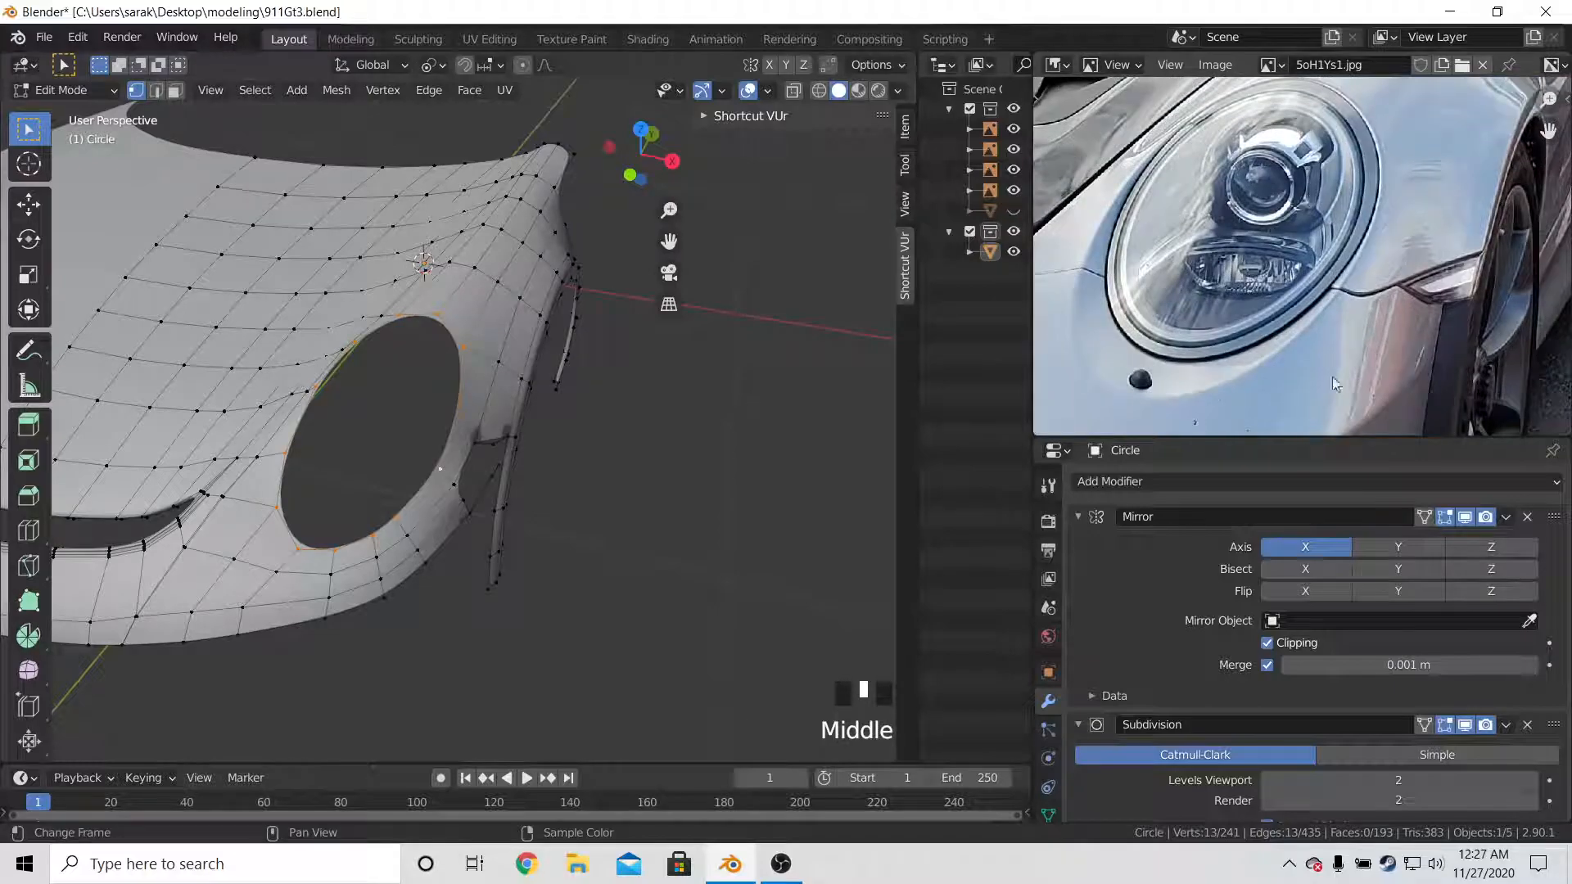
pyautogui.press('KP_1')
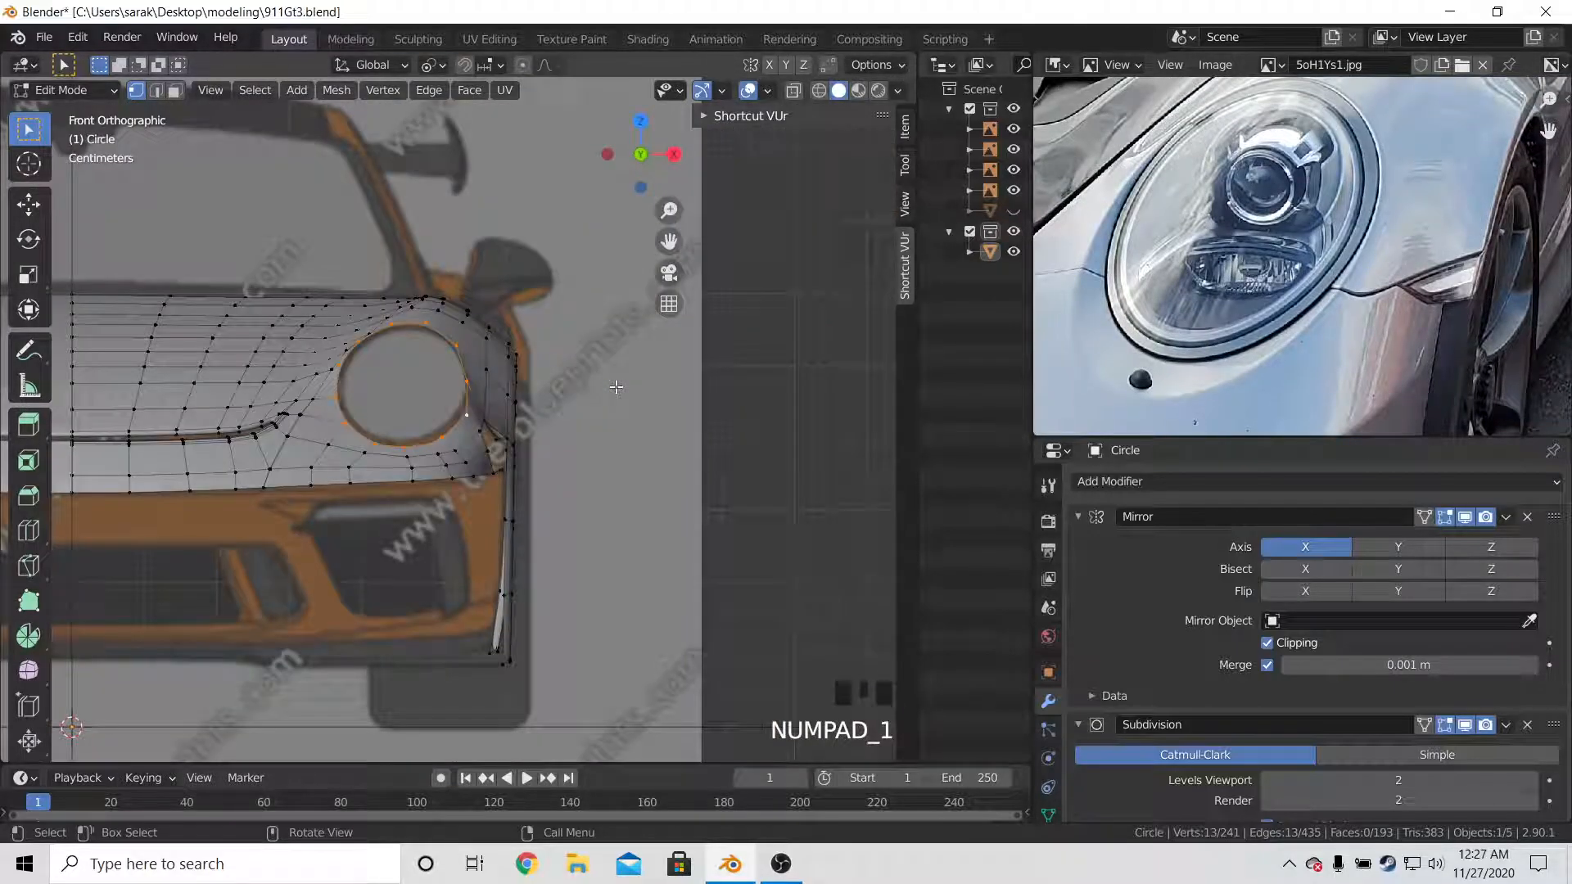
pyautogui.scroll(3, 616, 387)
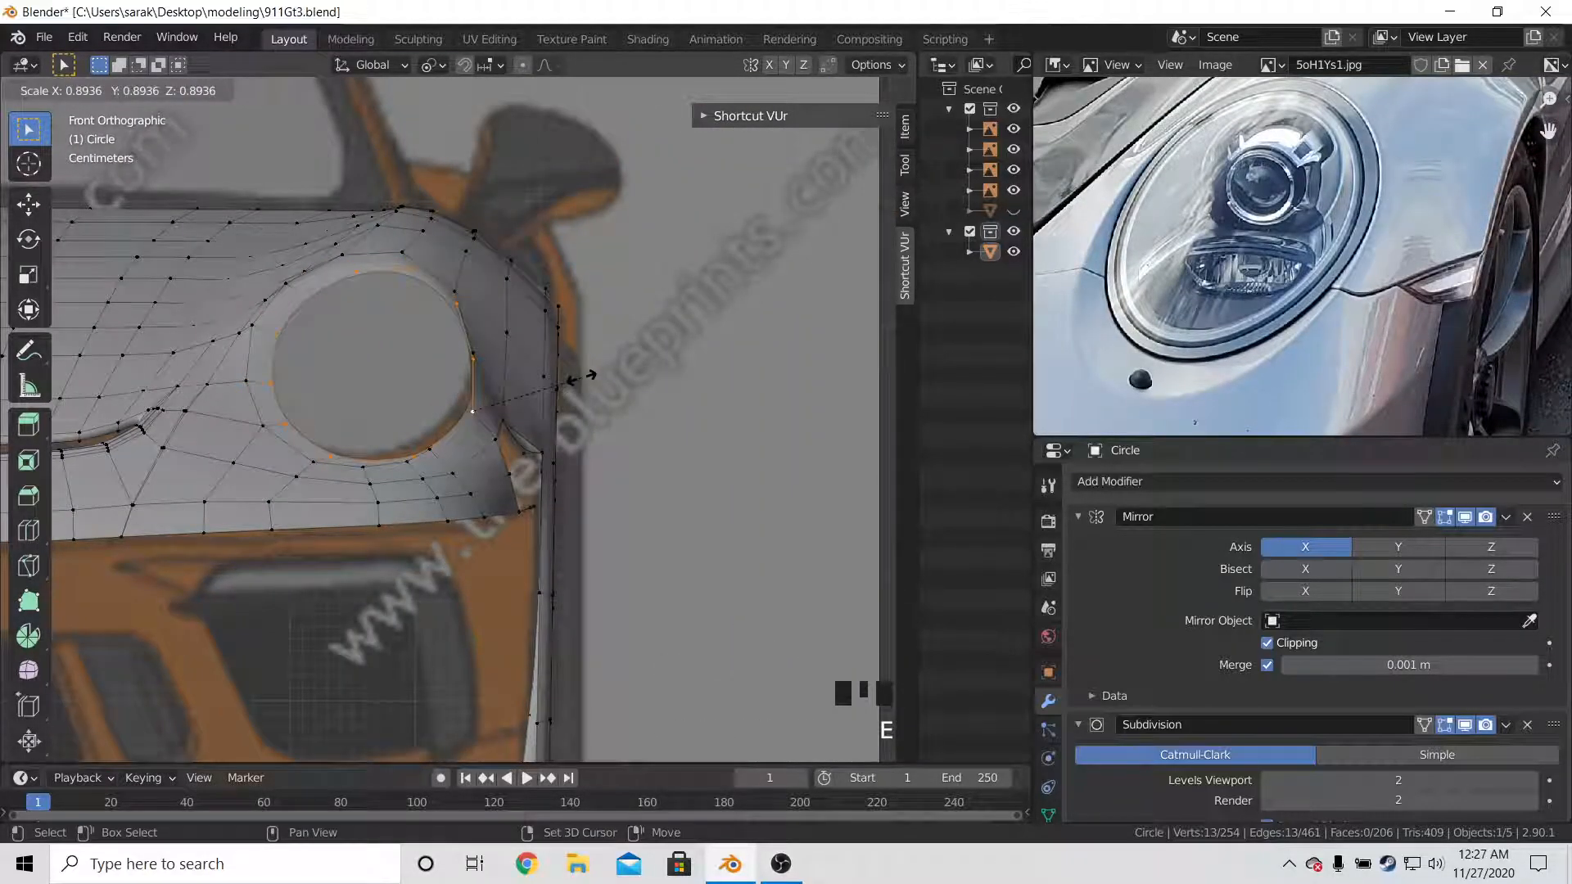
pyautogui.press('e')
# Set the transform pivot to Median Point and scale the extruded headlight loop slightly inward in two passes, the first to 0.992
pyautogui.click(432, 65)
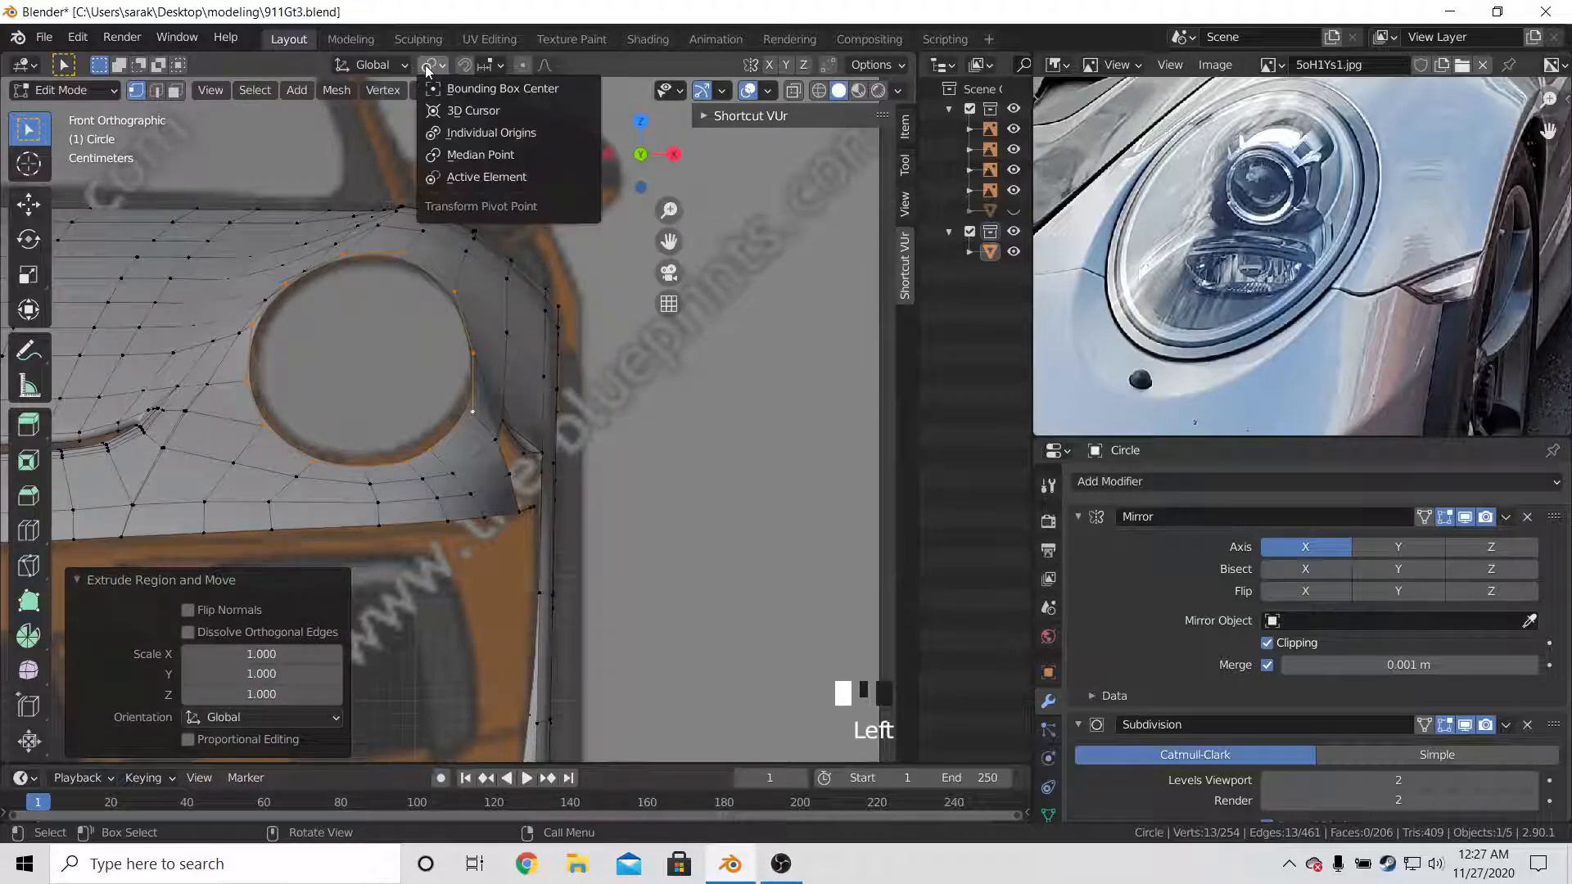
pyautogui.click(510, 156)
pyautogui.press('s')
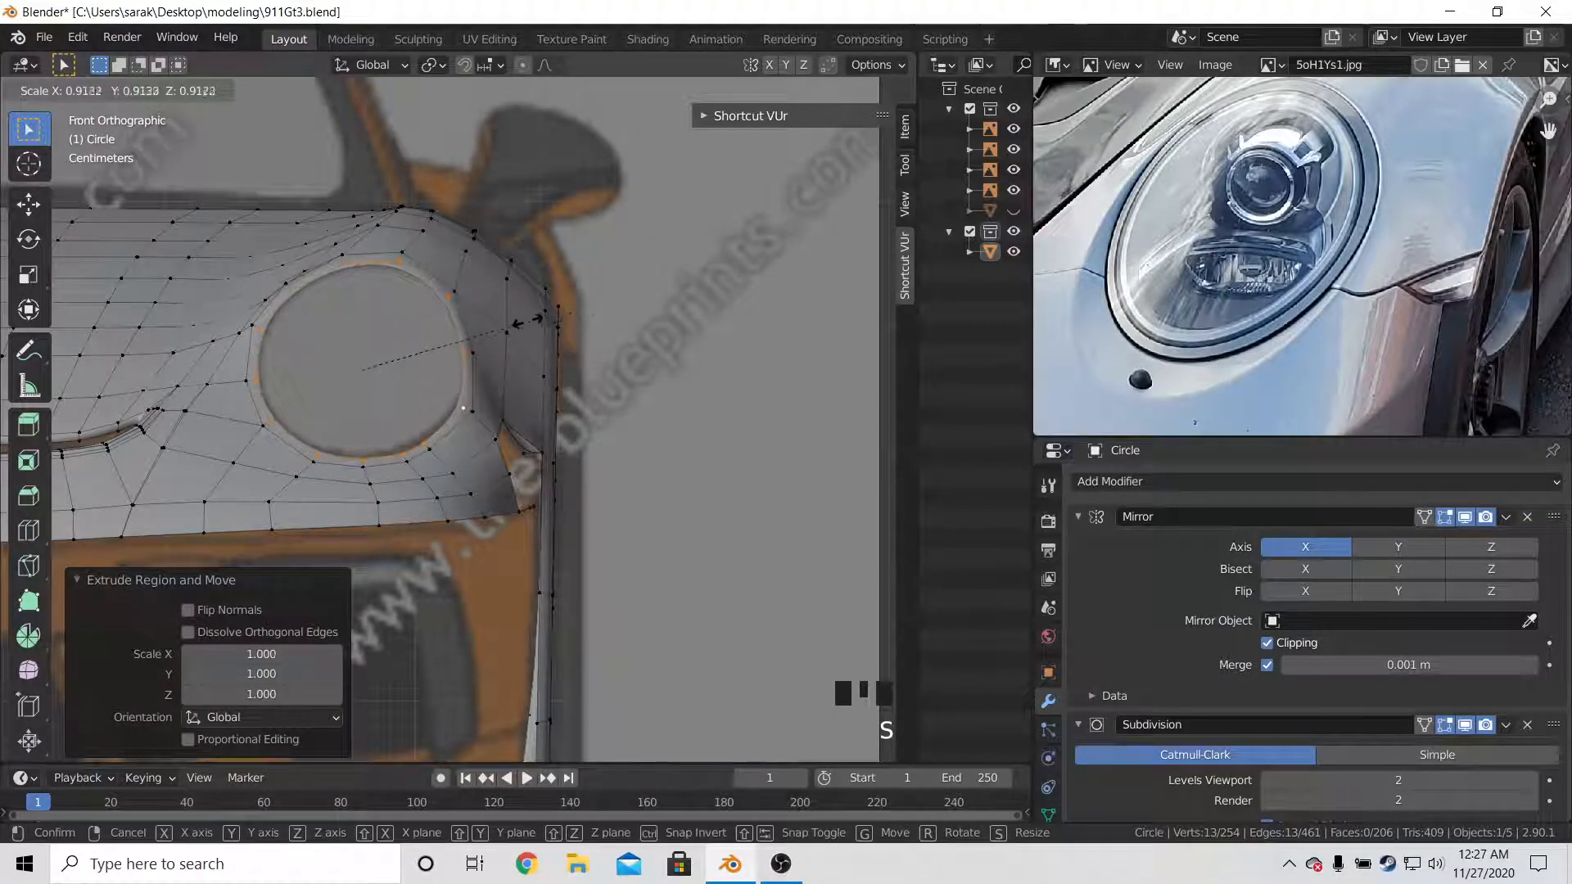
pyautogui.rightClick(646, 318)
pyautogui.press('s')
pyautogui.click(622, 317)
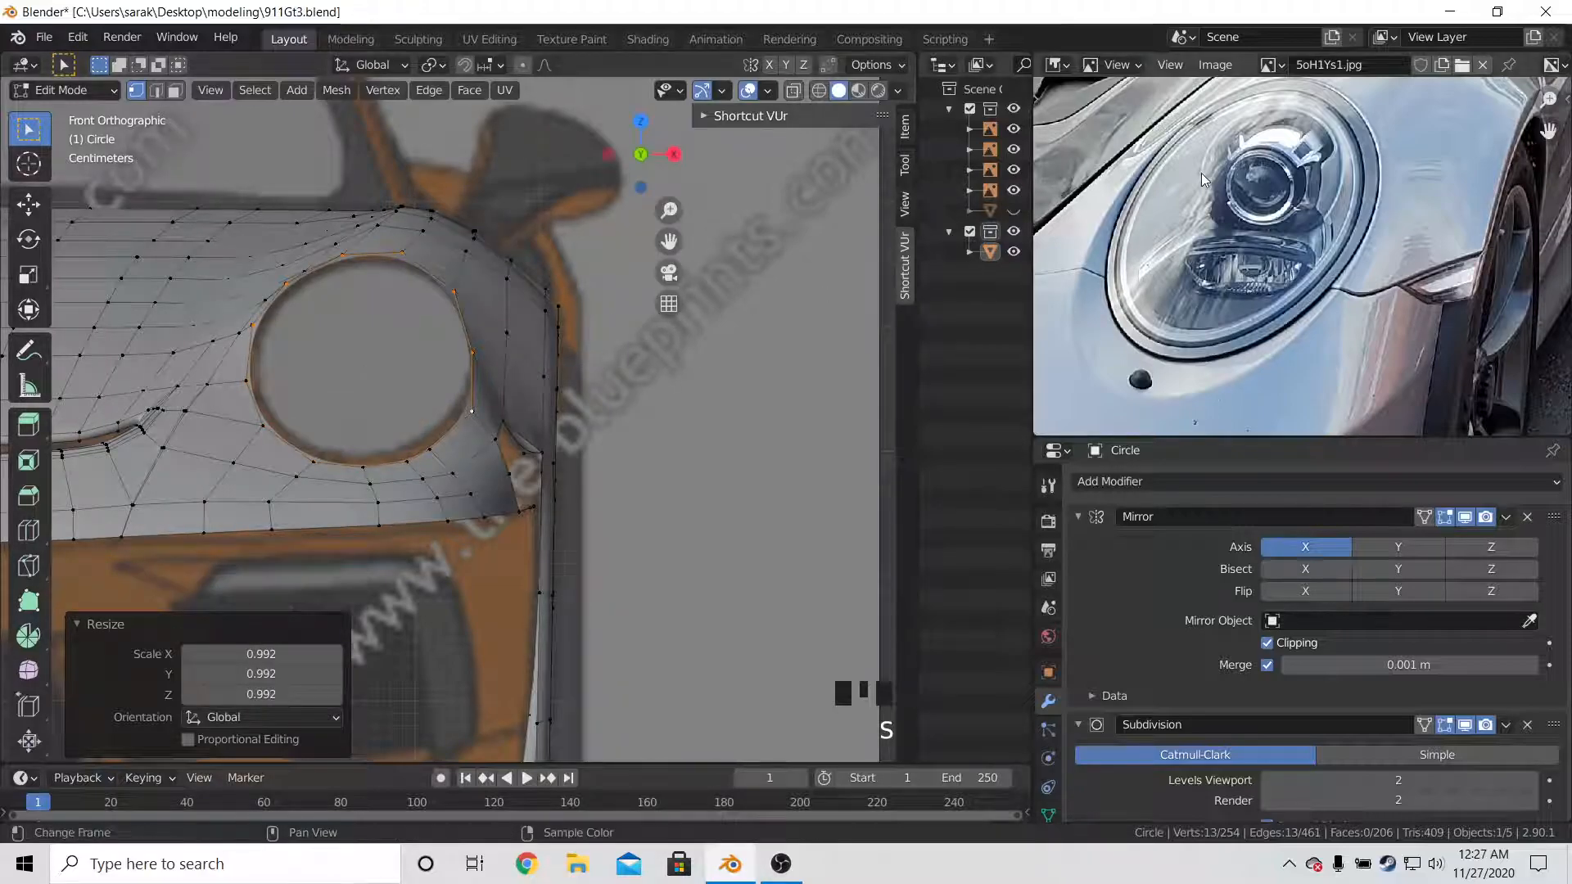
pyautogui.scroll(5, 415, 274)
pyautogui.keyDown('shift'); pyautogui.moveTo(416, 287); pyautogui.dragTo(509, 561, button='middle'); pyautogui.keyUp('shift')
pyautogui.press('s')
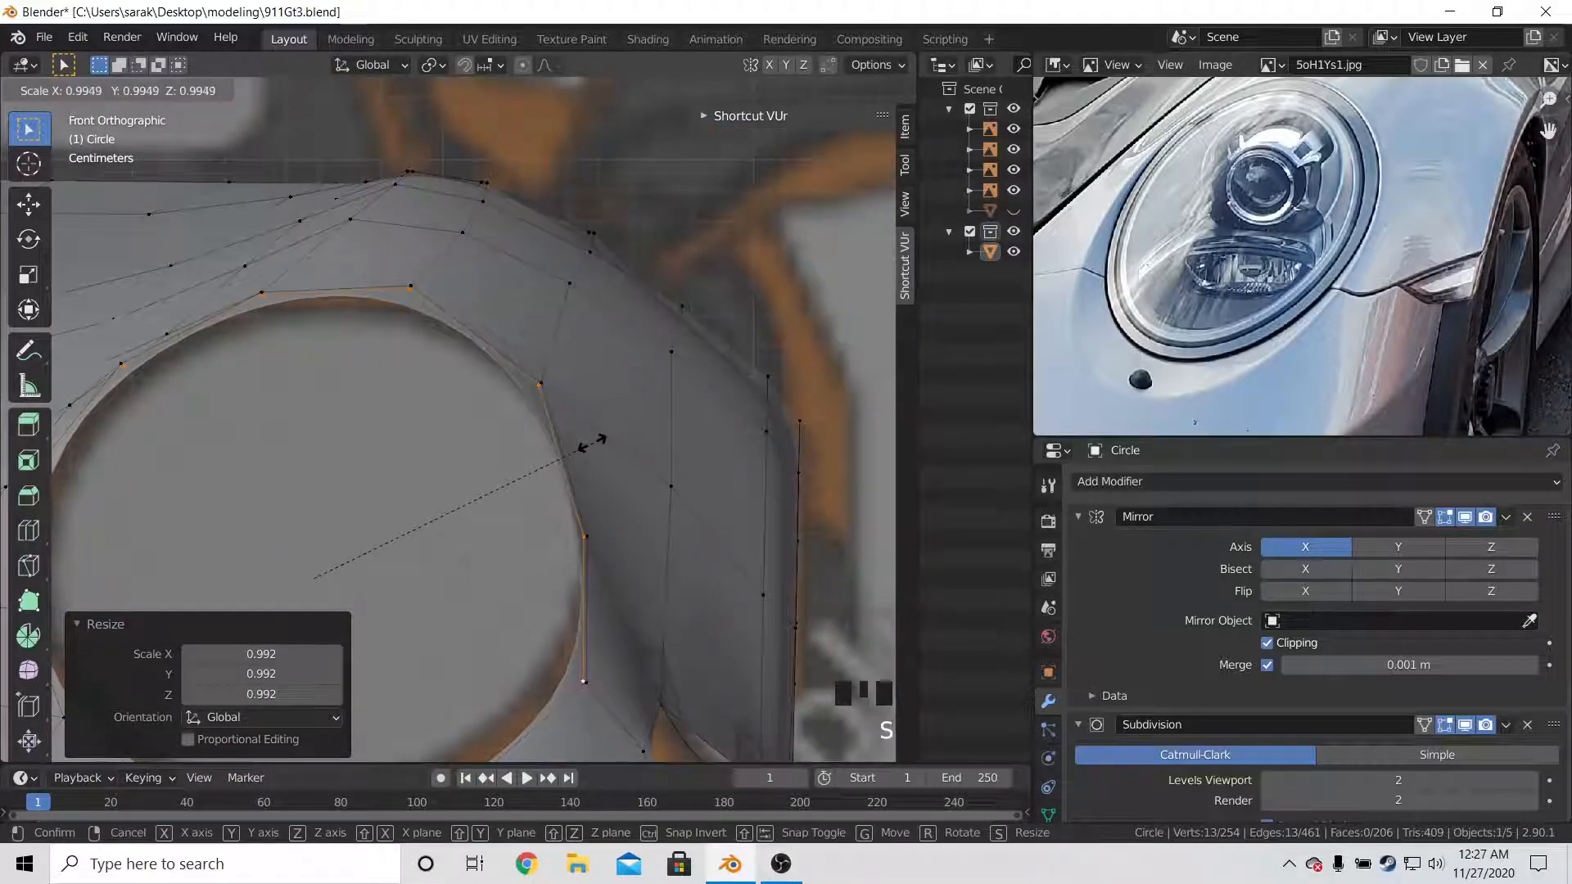
pyautogui.click(591, 443)
# Make the loop's top vertex active, set the pivot to Active Element and scale the loop along Y in the right view
pyautogui.keyDown('shift'); pyautogui.click(411, 296); pyautogui.keyUp('shift')
pyautogui.scroll(-1, 416, 307)
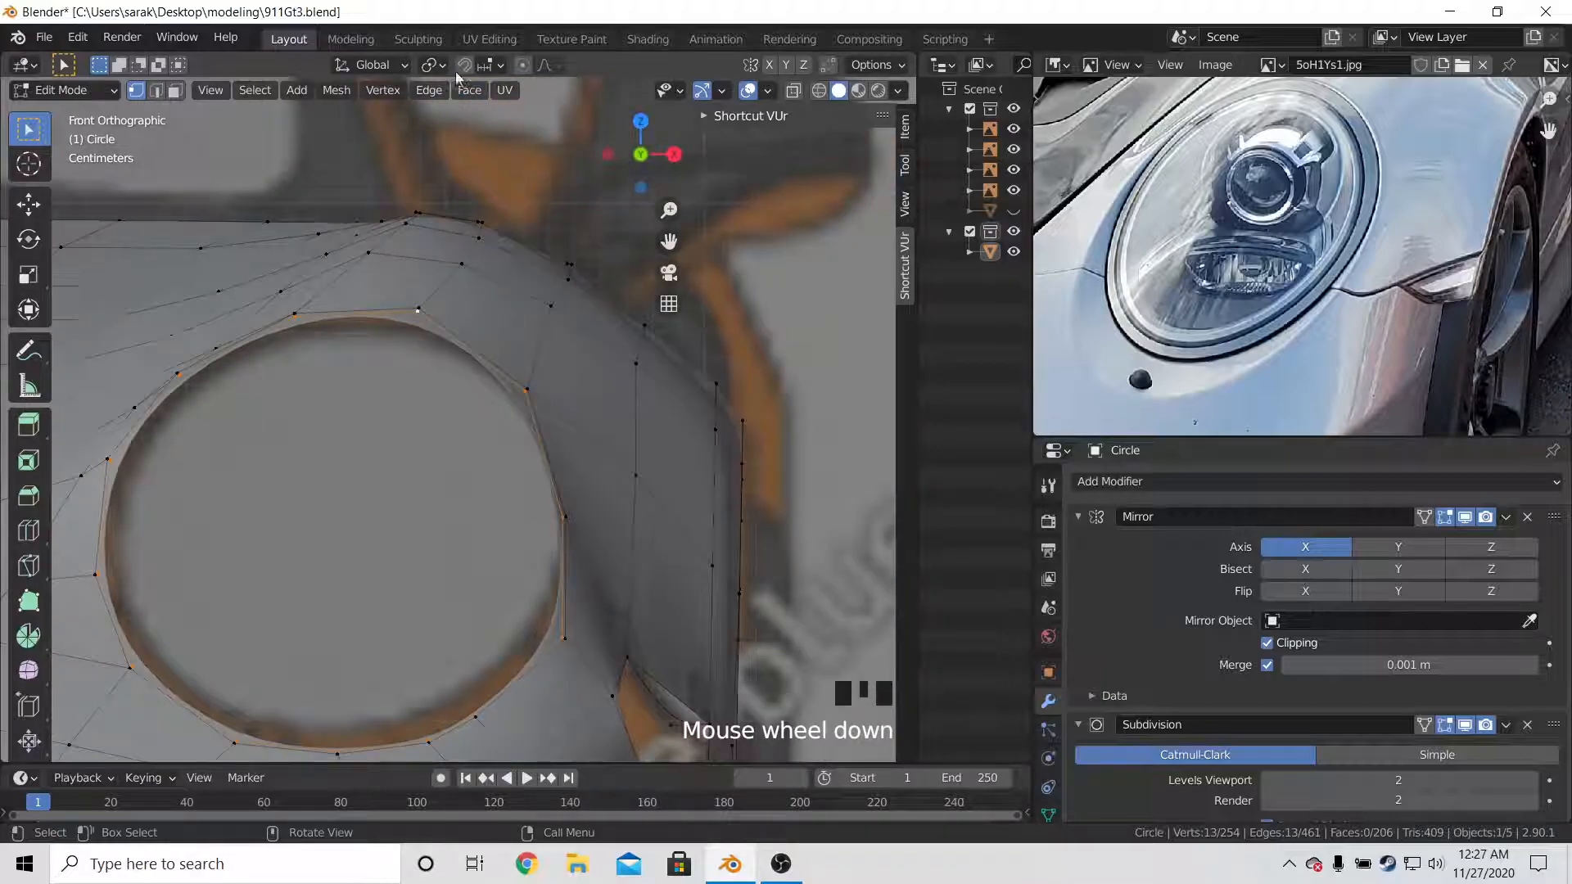
pyautogui.click(432, 64)
pyautogui.click(491, 175)
pyautogui.press('KP_3')
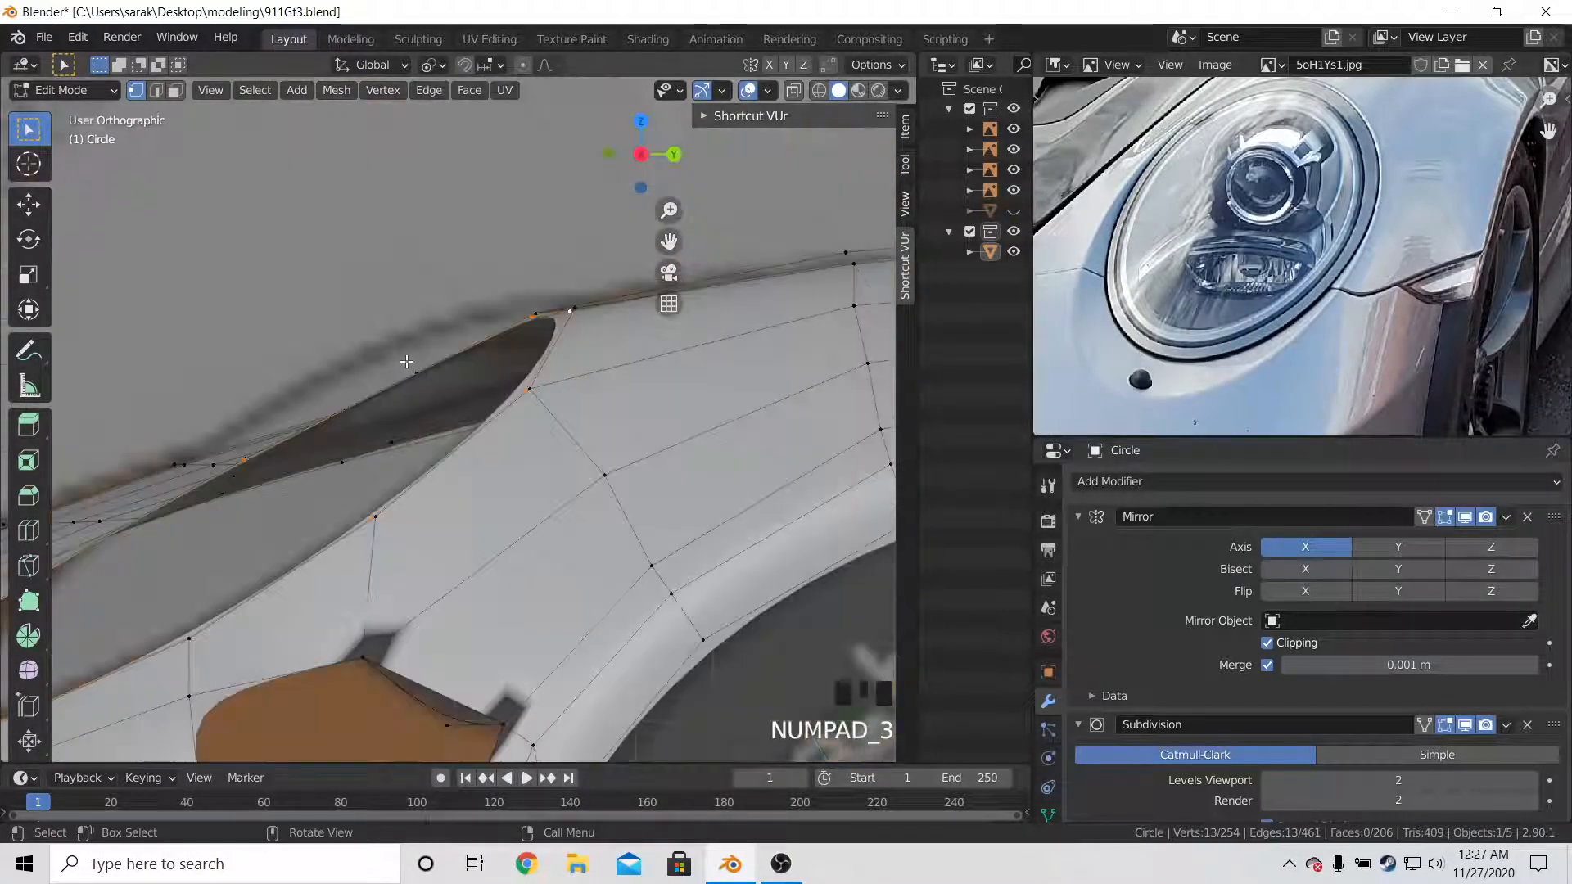
pyautogui.scroll(-3, 407, 362)
pyautogui.hotkey('shift', 'z')
pyautogui.press('s')
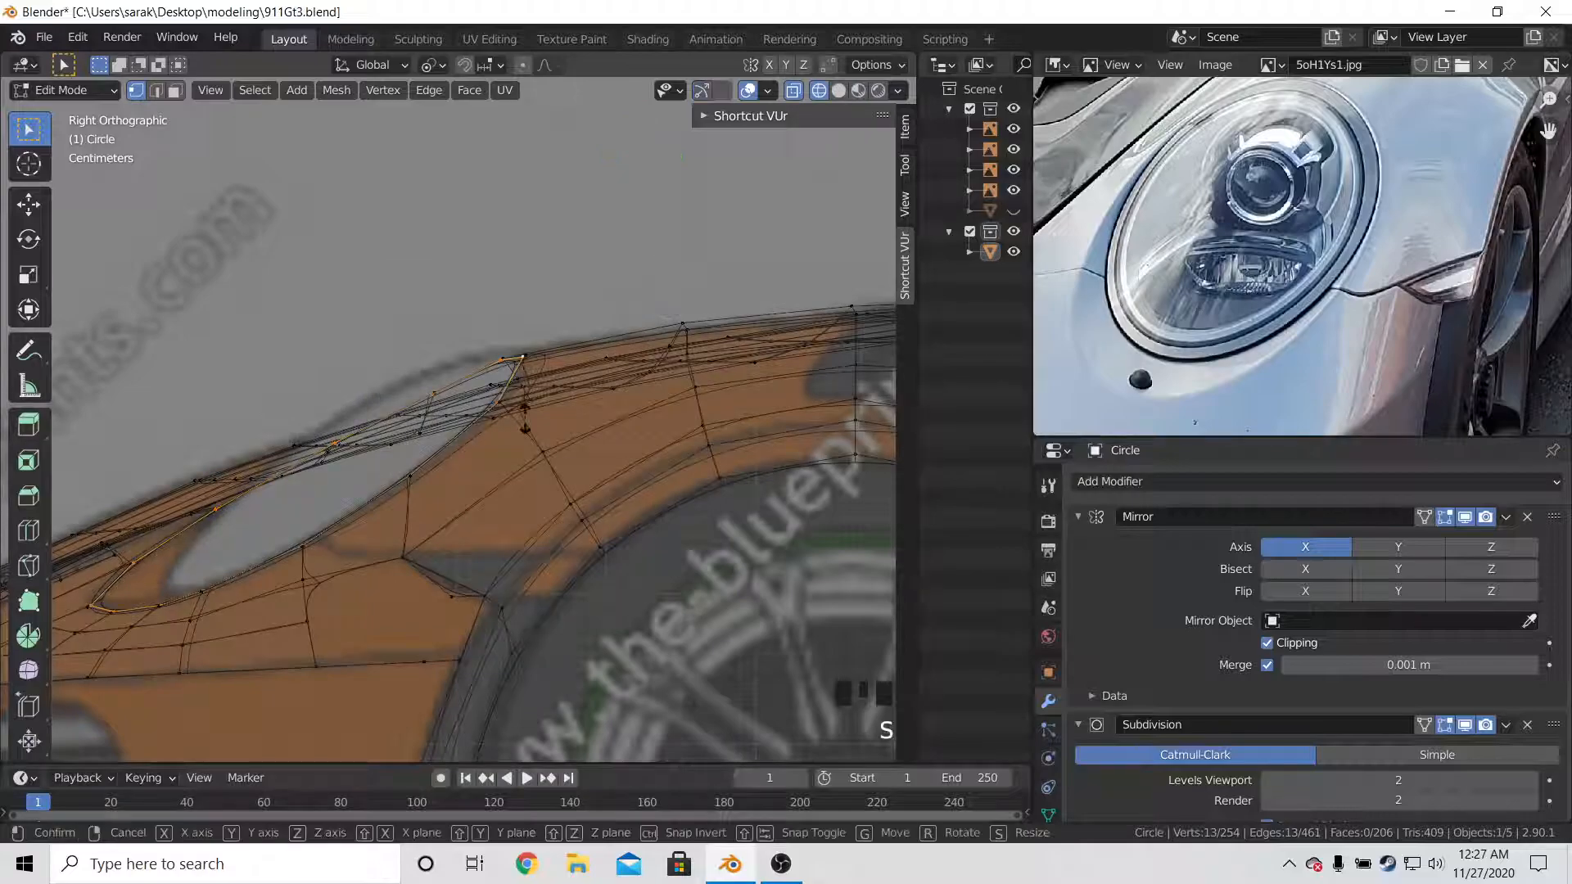
pyautogui.press('y')
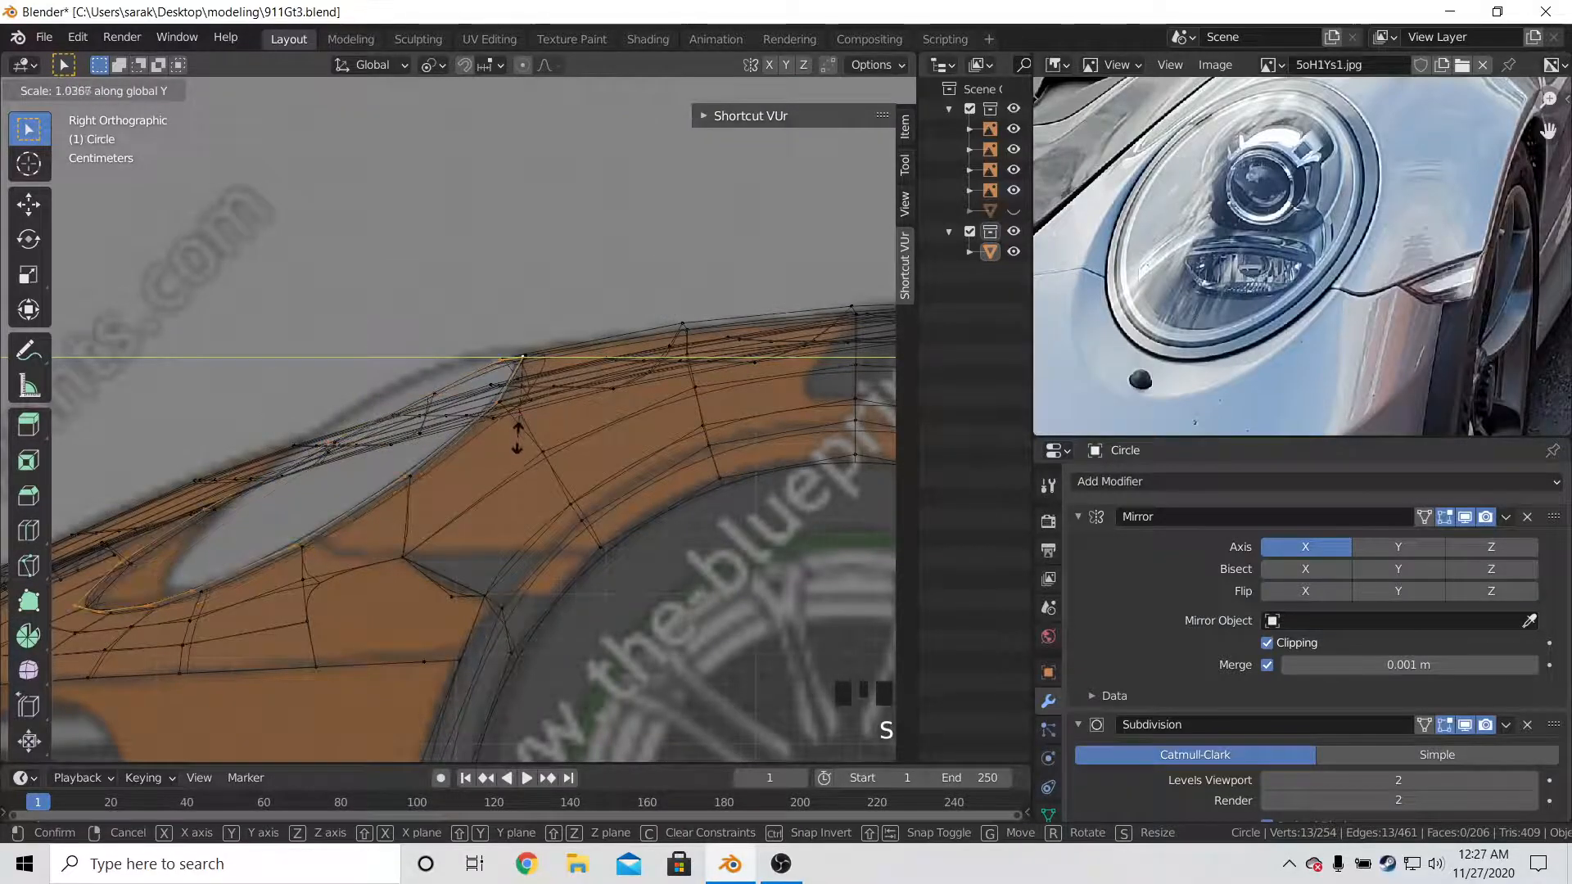
pyautogui.click(580, 311)
# Fit the extruded loop to the blueprint headlight by scaling it to 0.936 in Z, 0.979 in Y and 0.988 in Z
pyautogui.press('s')
pyautogui.press('z')
pyautogui.click(608, 309)
pyautogui.press('s')
pyautogui.press('y')
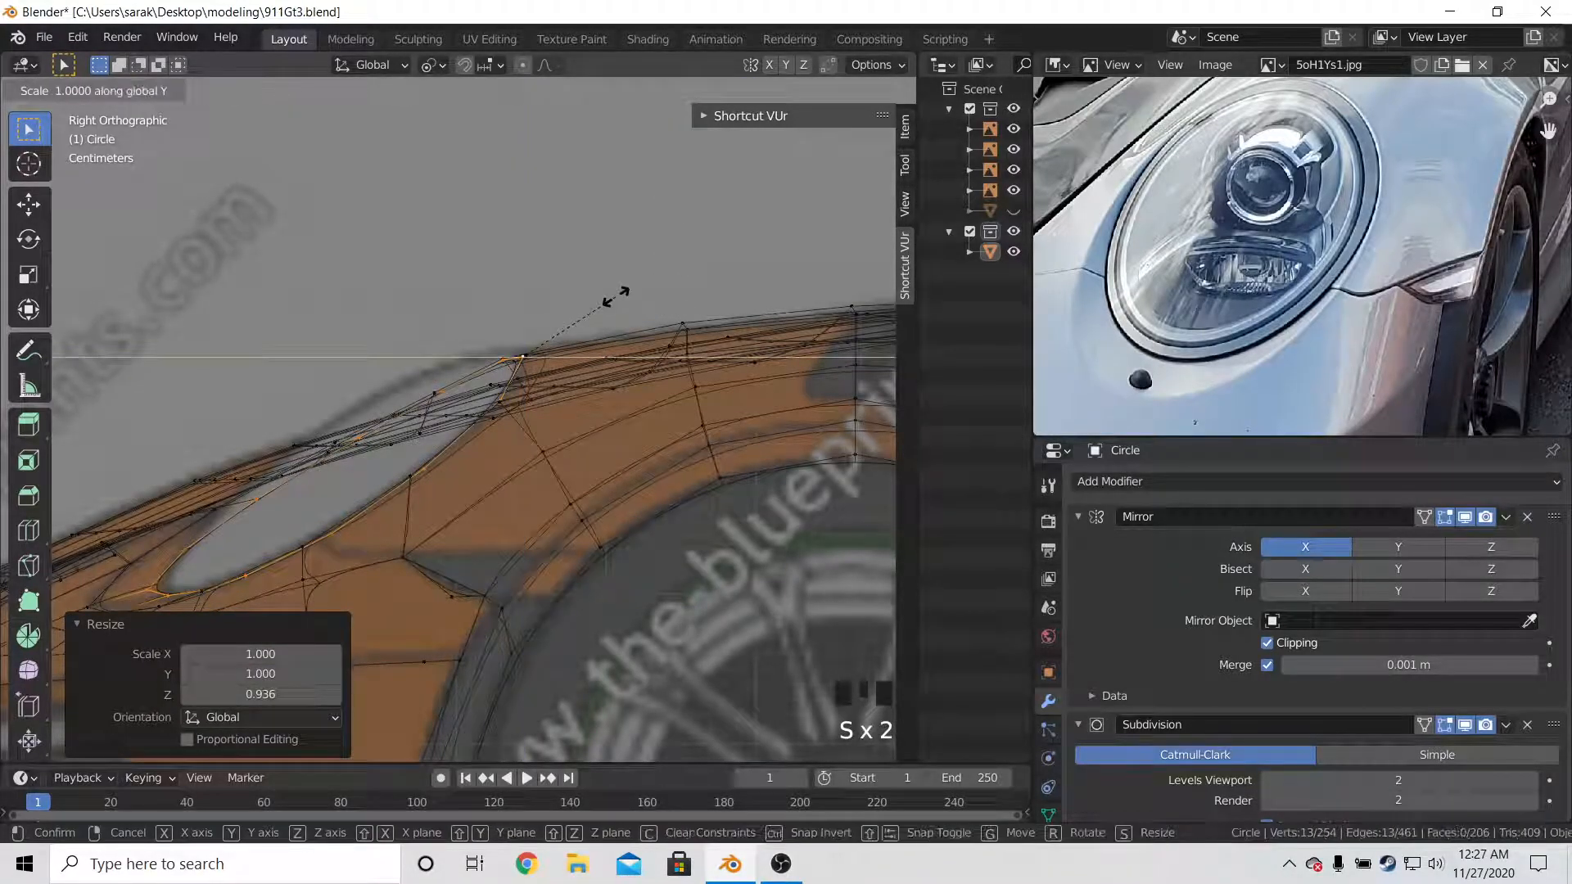
pyautogui.click(590, 310)
pyautogui.press('s')
pyautogui.press('z')
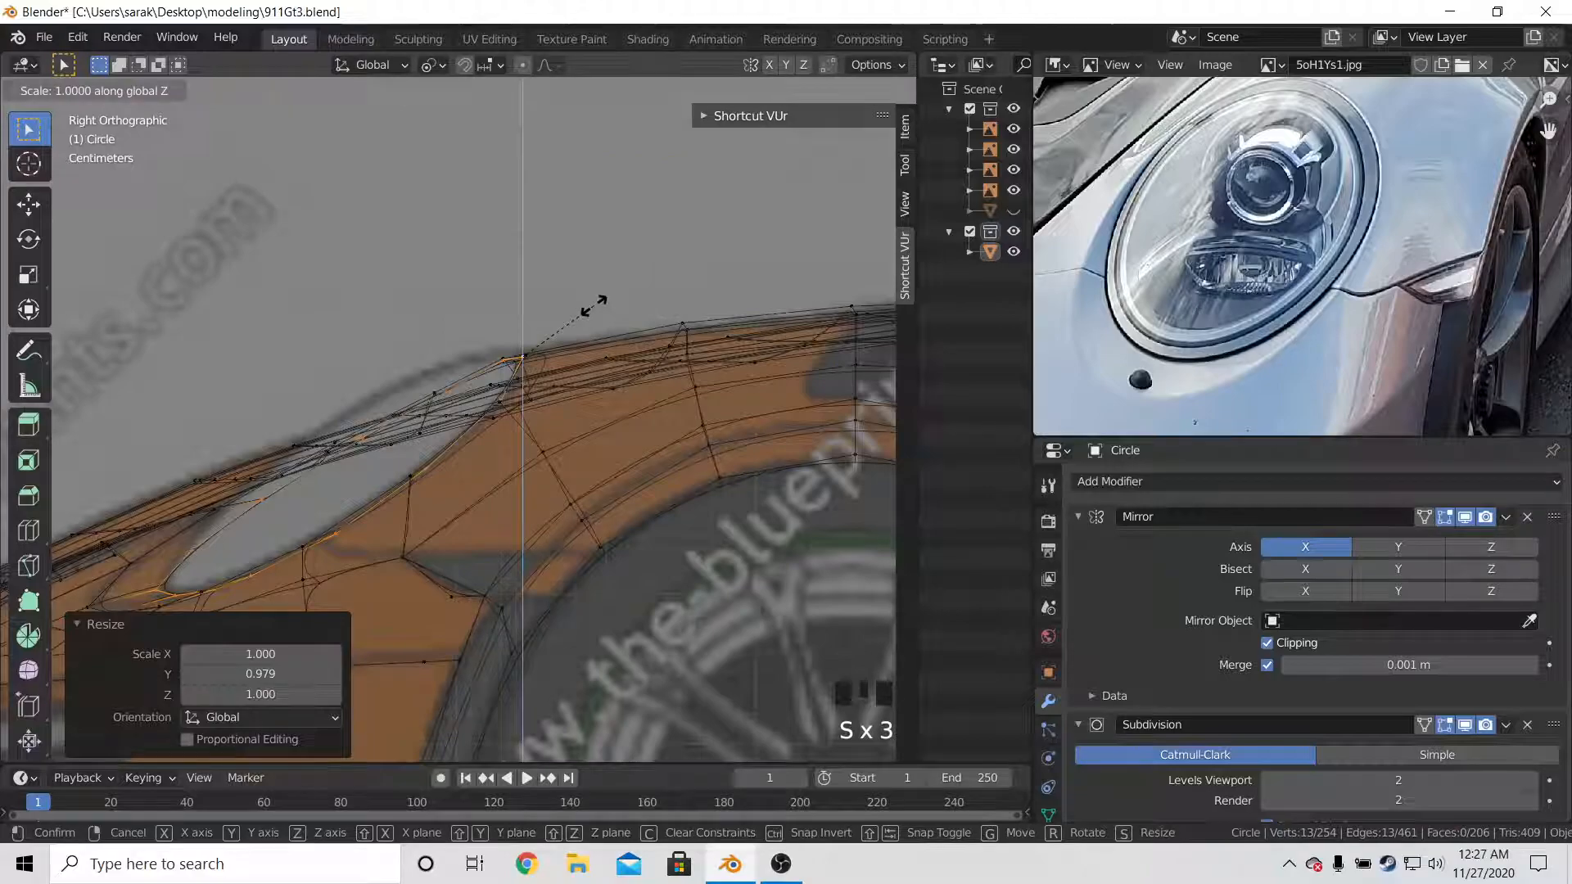
pyautogui.click(588, 313)
# Move a vertex at the front of the extruded loop to follow the blueprint's headlight outline
pyautogui.keyDown('shift'); pyautogui.moveTo(439, 496); pyautogui.dragTo(573, 382, button='middle'); pyautogui.keyUp('shift')
pyautogui.scroll(6, 573, 382)
pyautogui.keyDown('shift'); pyautogui.moveTo(425, 449); pyautogui.dragTo(541, 390, button='middle'); pyautogui.keyUp('shift')
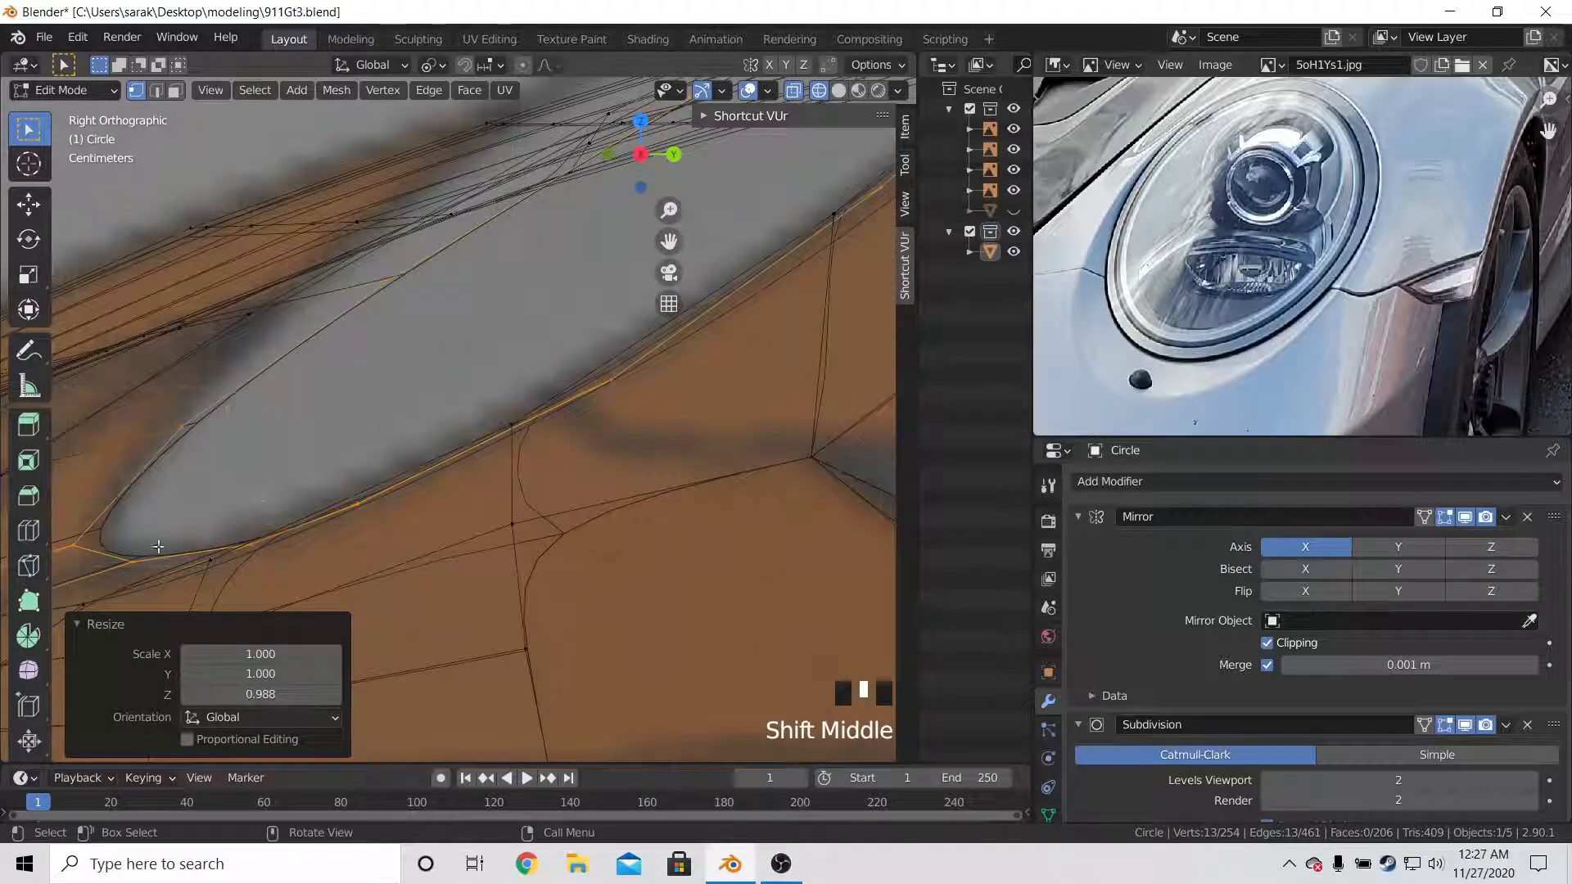
pyautogui.keyDown('shift'); pyautogui.moveTo(217, 480); pyautogui.dragTo(374, 450, button='middle'); pyautogui.keyUp('shift')
pyautogui.click(372, 397)
pyautogui.press('g')
pyautogui.click(335, 394)
# Slide a neighbouring vertex of the extruded loop along its edge and check the headlight rim in solid shading
pyautogui.click(546, 279)
pyautogui.press('g')
pyautogui.press('g')
pyautogui.click(524, 300)
pyautogui.press('z')
pyautogui.click(584, 305)
pyautogui.press('Tab')
pyautogui.scroll(-5, 585, 316)
pyautogui.moveTo(584, 316)
pyautogui.mouseDown(button='middle')
pyautogui.moveTo(767, 367)
pyautogui.moveTo(788, 412)
pyautogui.mouseUp(button='middle')
# Try a loop cut around the headlight rim, slid close to its outer edge, and view it in Object Mode
pyautogui.press('Tab')
pyautogui.press('a')
pyautogui.press('a')
pyautogui.press('a')
pyautogui.hotkey('ctrl', 'r')
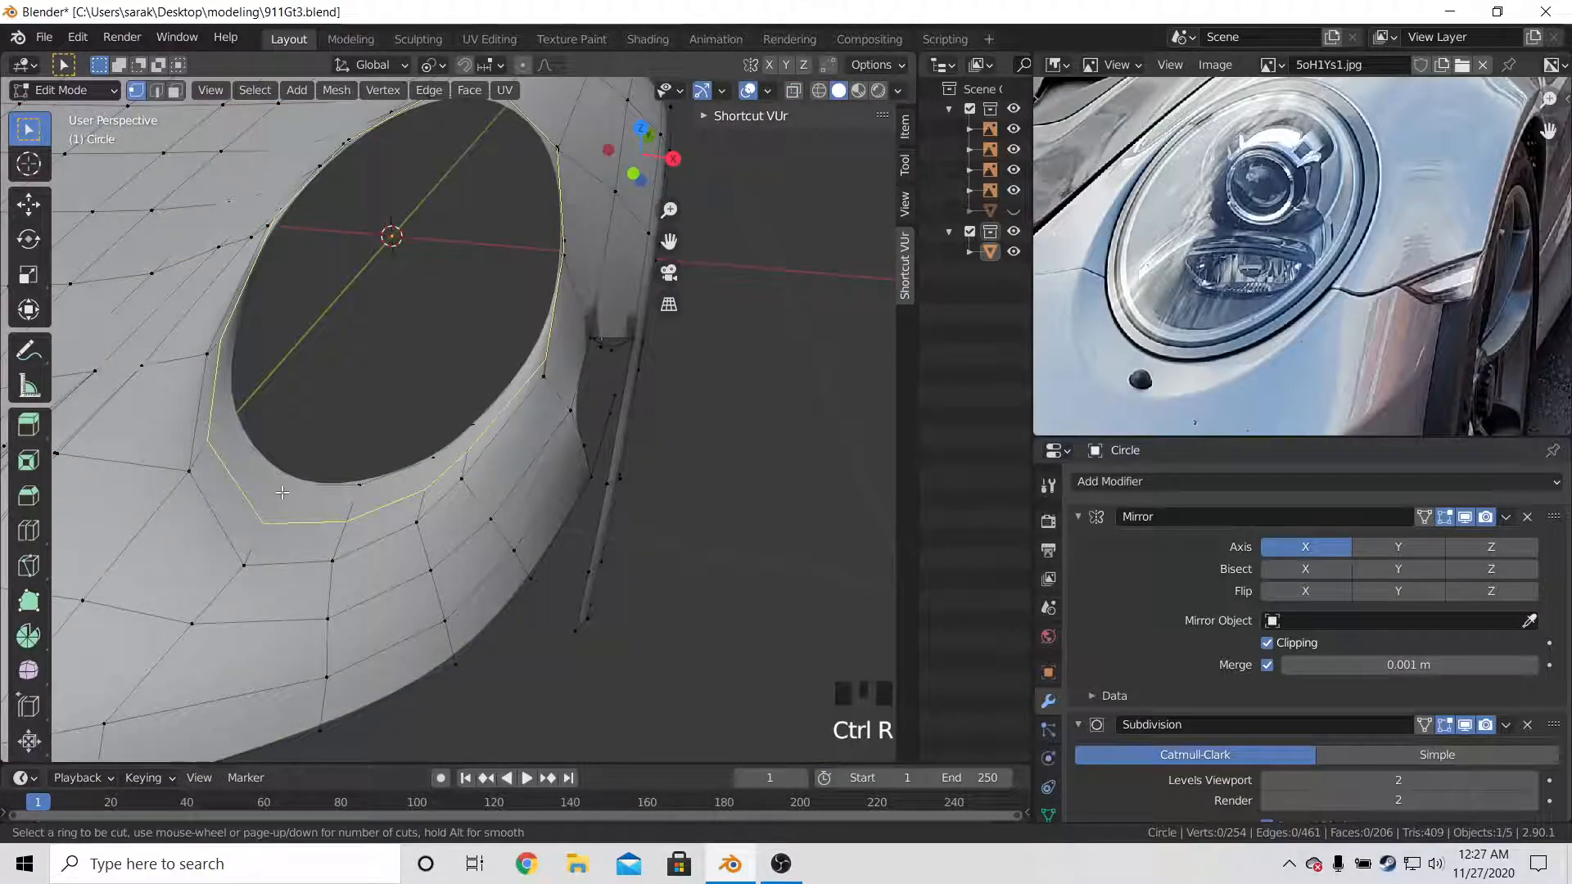
pyautogui.click(281, 497)
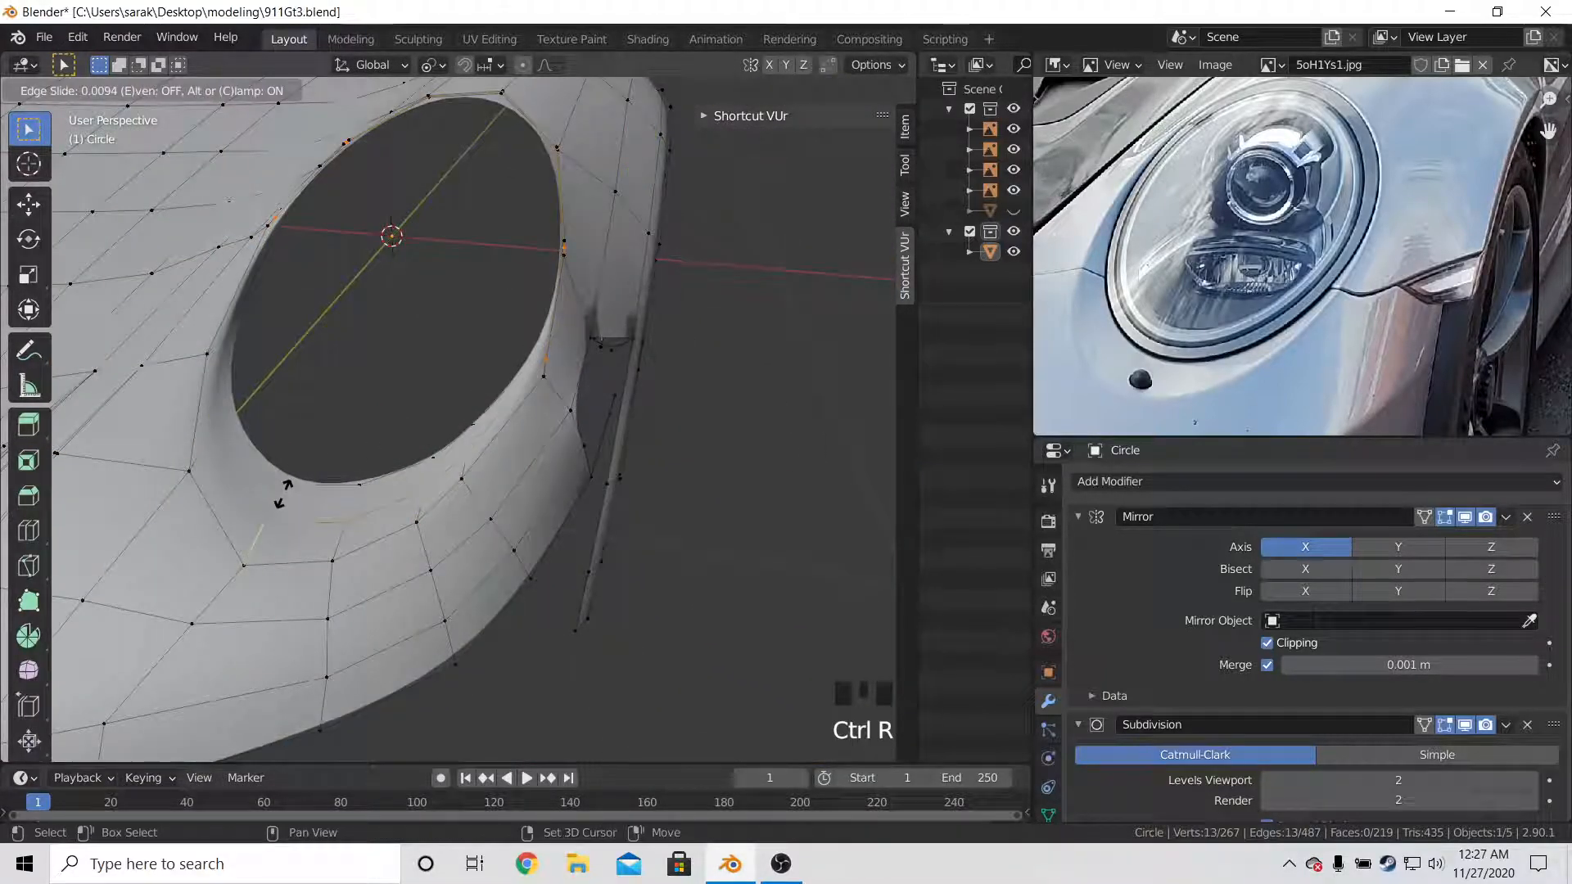
pyautogui.click(276, 211)
pyautogui.press('Tab')
pyautogui.scroll(-4, 313, 232)
pyautogui.moveTo(313, 232)
pyautogui.mouseDown(button='middle')
pyautogui.moveTo(376, 204)
pyautogui.moveTo(213, 178)
pyautogui.moveTo(505, 161)
pyautogui.moveTo(500, 282)
pyautogui.moveTo(315, 248)
pyautogui.mouseUp(button='middle')
# Remove the edge loop cut around the headlight rim with Delete Edge Loops
pyautogui.press('Tab')
pyautogui.scroll(4, 471, 217)
pyautogui.press('a')
pyautogui.press('a')
pyautogui.keyDown('alt'); pyautogui.click(468, 201); pyautogui.keyUp('alt')
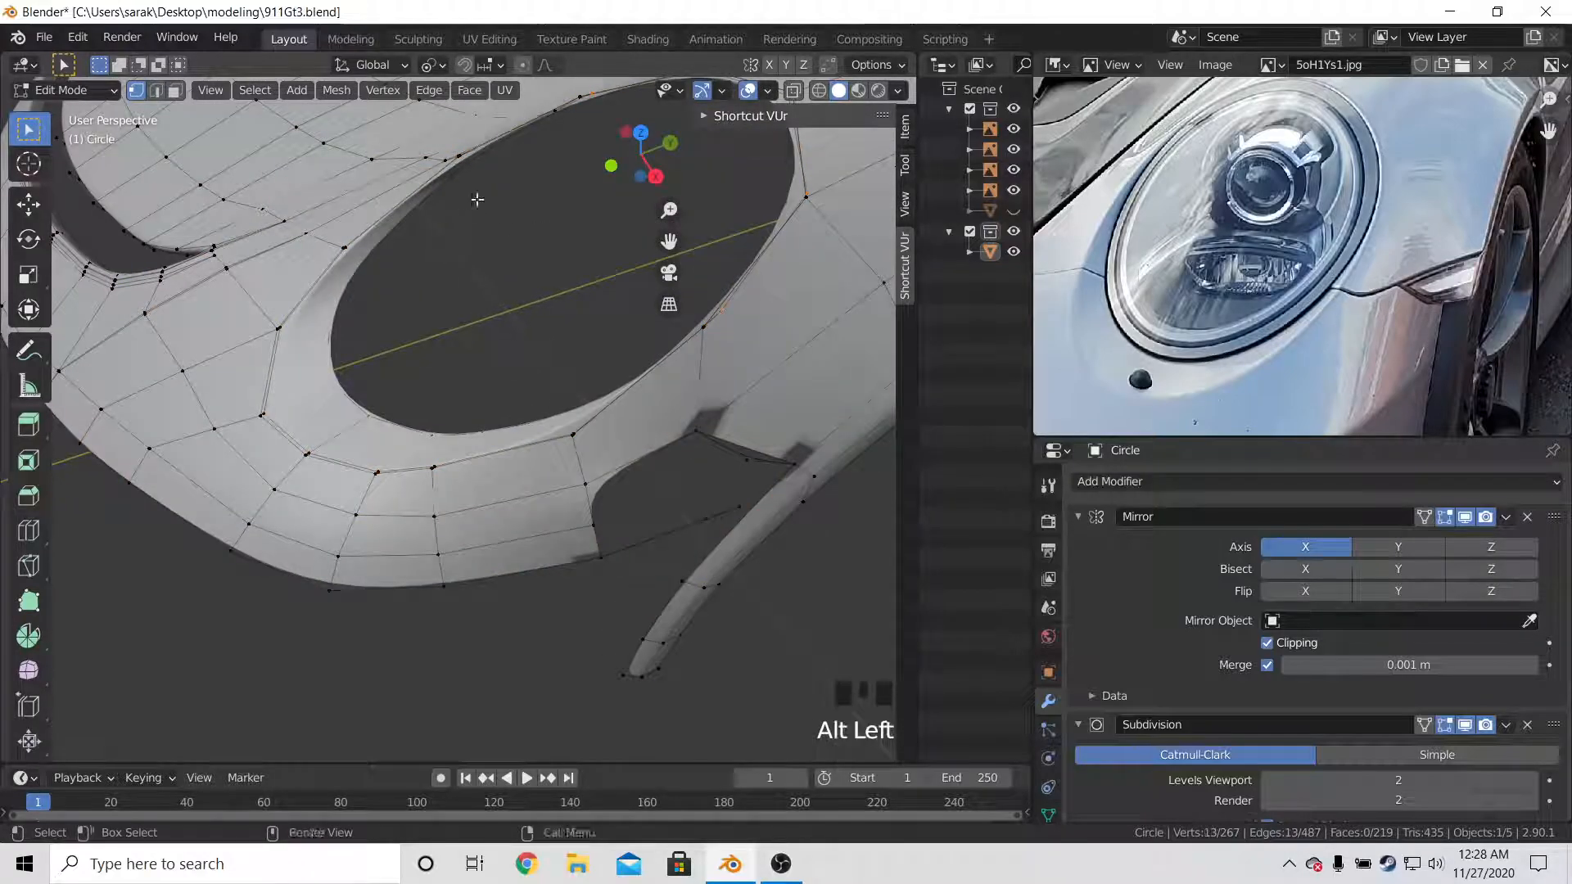
pyautogui.keyDown('shift'); pyautogui.moveTo(468, 200); pyautogui.dragTo(502, 235, button='middle'); pyautogui.keyUp('shift')
pyautogui.press('z')
pyautogui.hotkey('ctrl', 'z')
pyautogui.hotkey('ctrl', 'z')
pyautogui.hotkey('ctrl', 'z')
pyautogui.hotkey('ctrl', 'z')
pyautogui.hotkey('ctrl', 'z')
pyautogui.hotkey('ctrl', 'z')
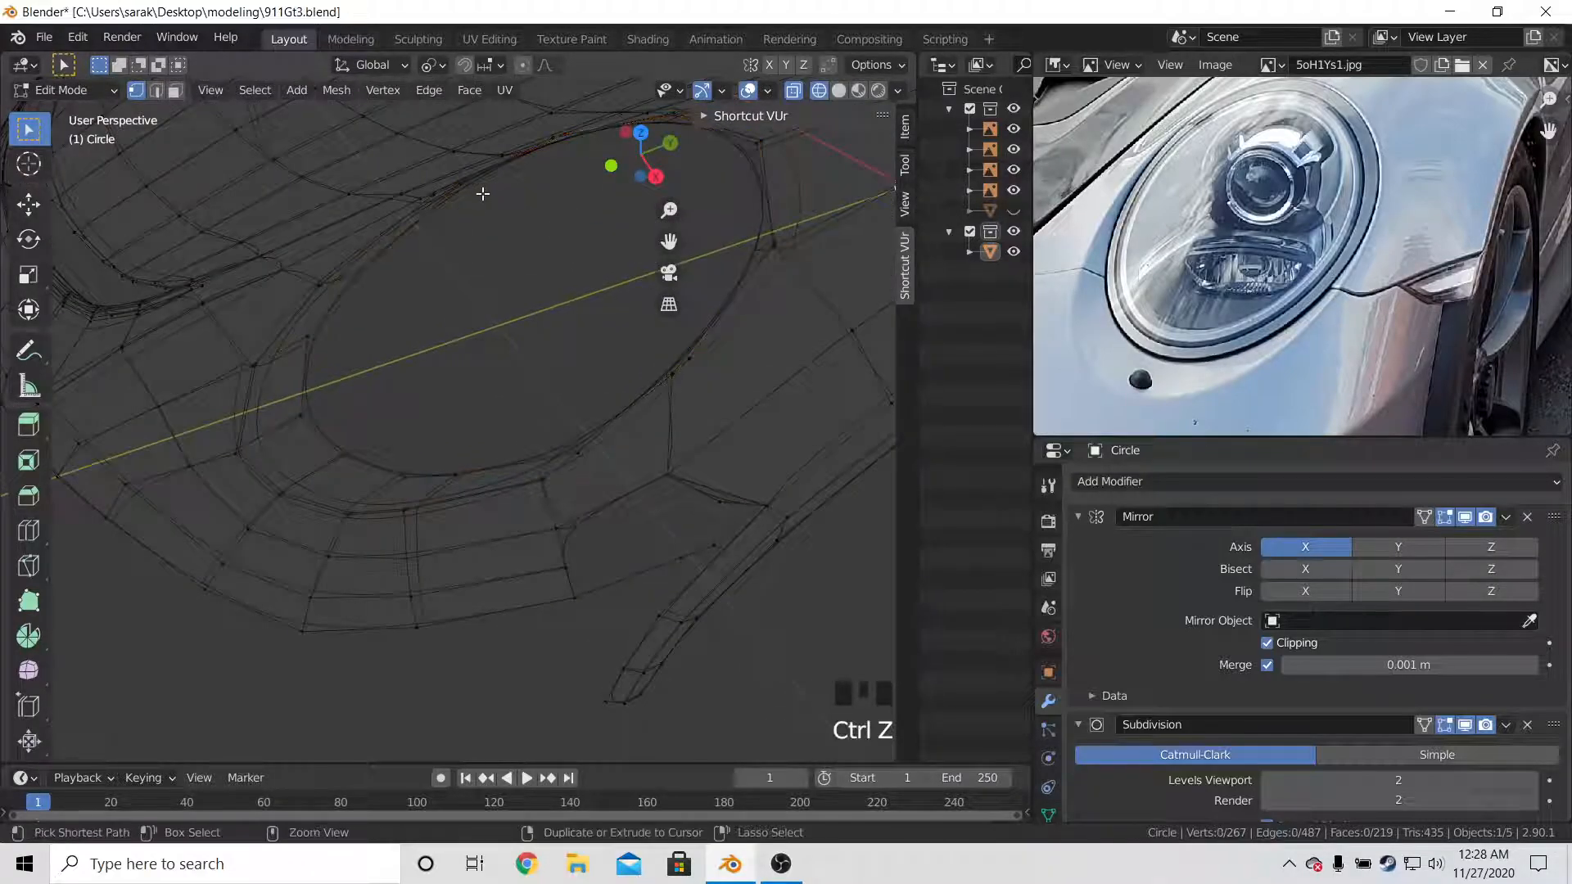
pyautogui.hotkey('ctrl', 'z')
pyautogui.hotkey('ctrl', 'z')
pyautogui.hotkey('ctrl', 'z')
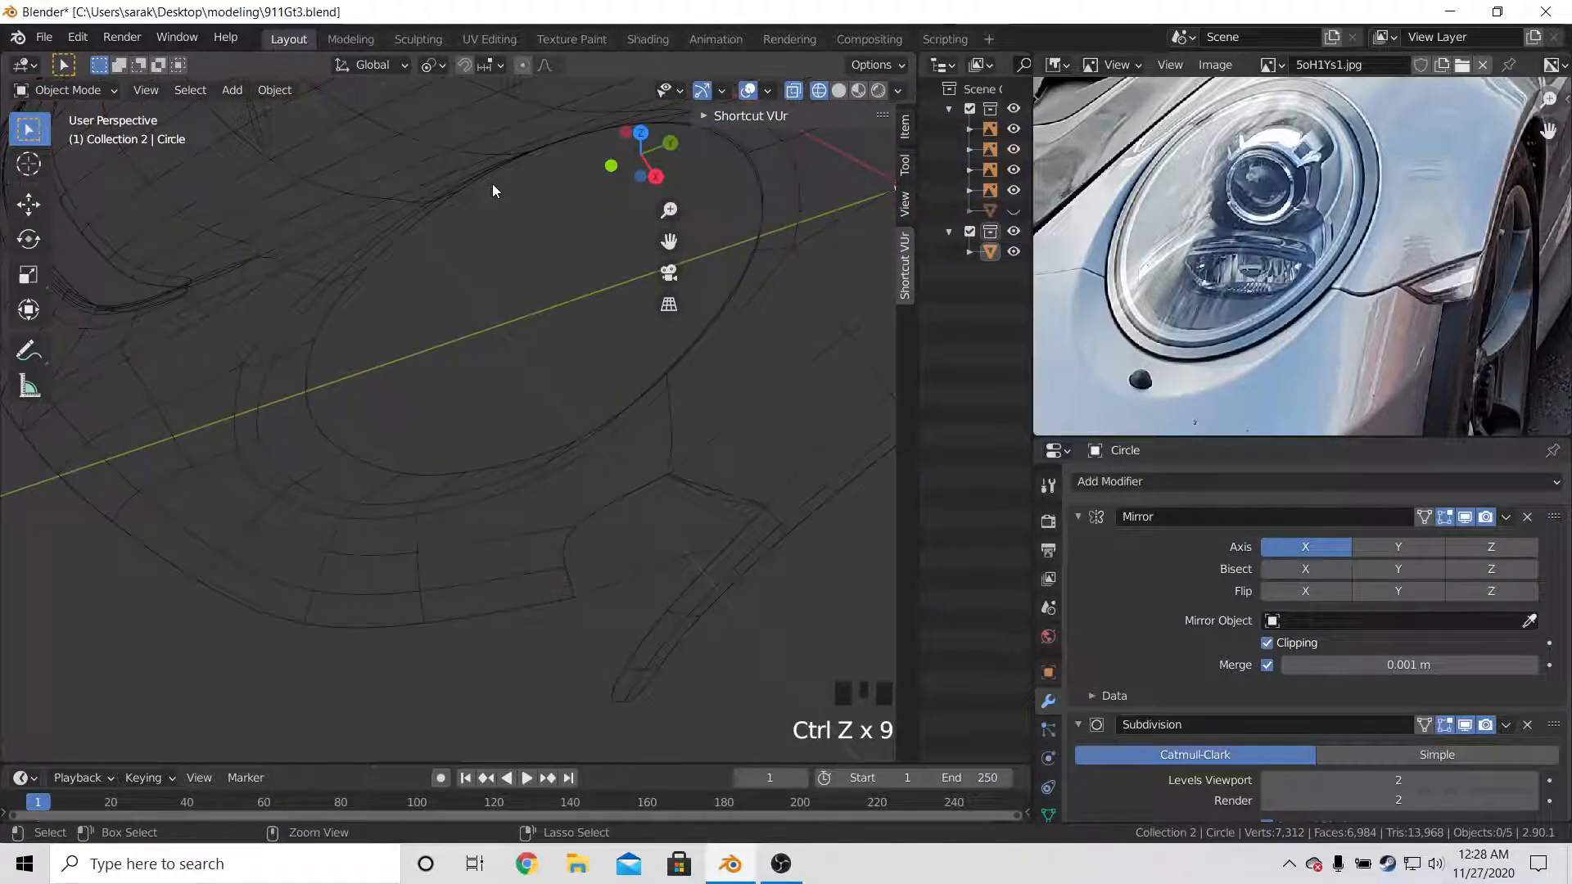
pyautogui.press('Tab')
pyautogui.press('x')
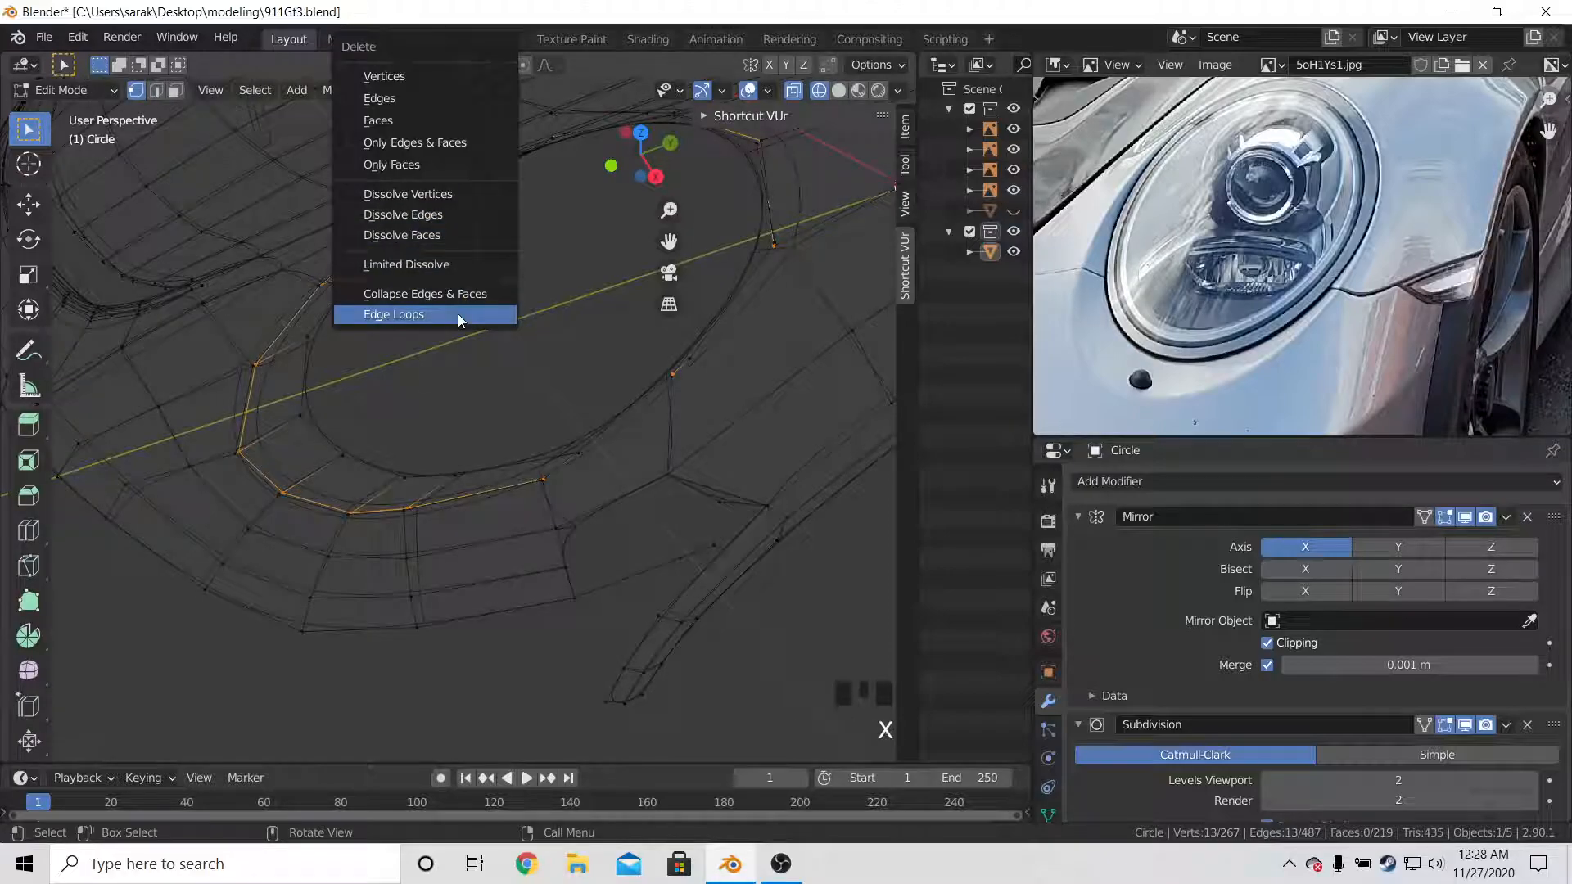
pyautogui.click(459, 315)
# In the right view, move the vertex on the headlight rim's upper inner edge about −0.011 m in Y and −0.007 m in Z
pyautogui.press('z')
pyautogui.click(488, 282)
pyautogui.press('z')
pyautogui.click(416, 232)
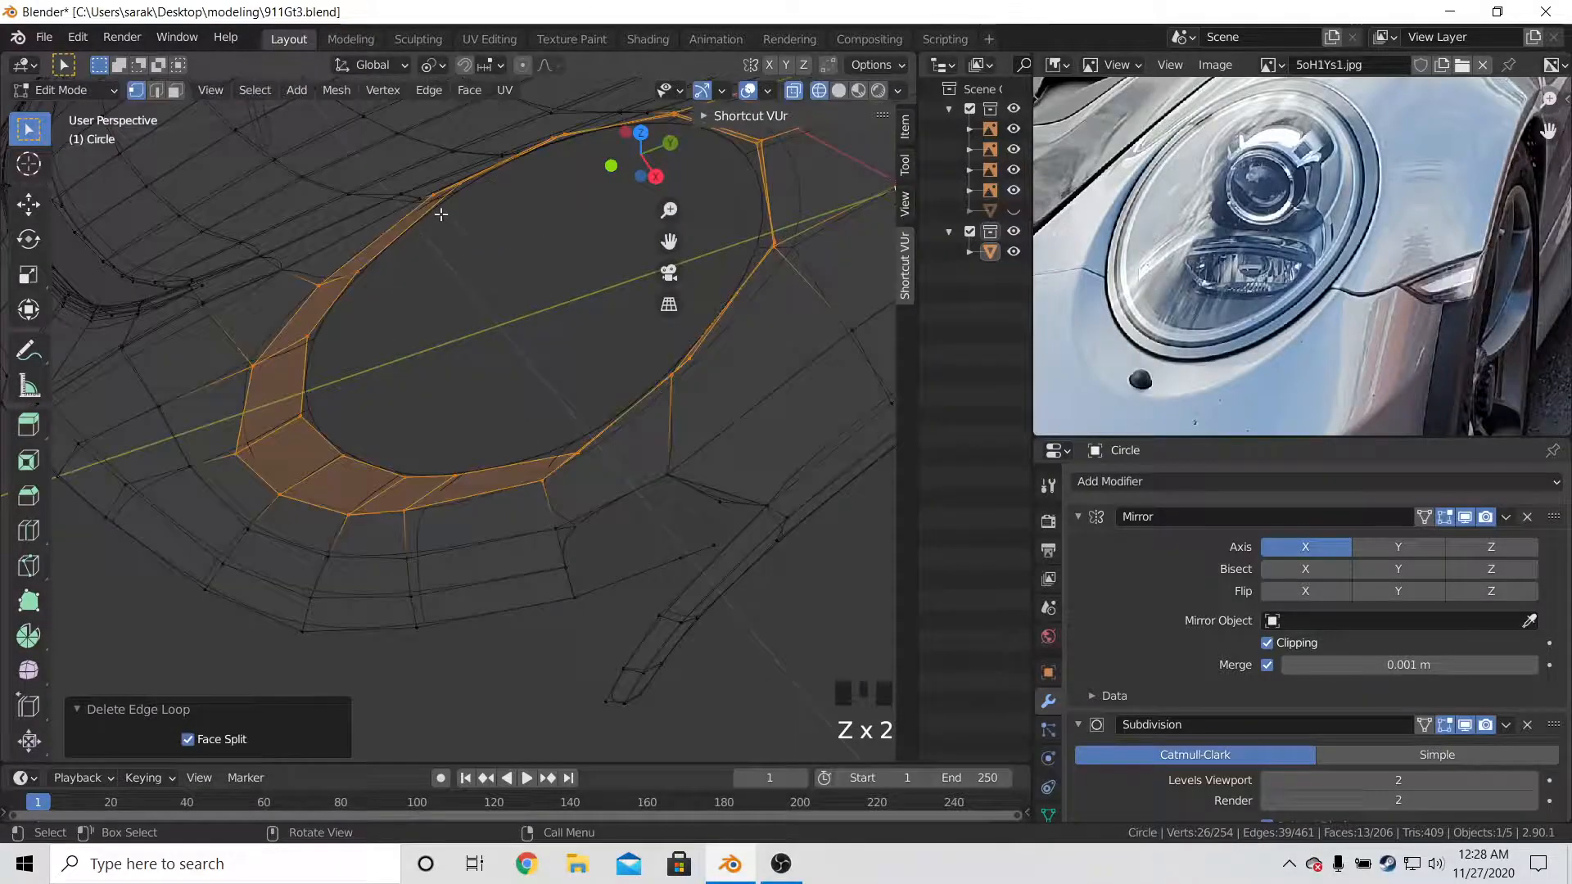
pyautogui.click(440, 199)
pyautogui.click(466, 189)
pyautogui.moveTo(468, 186); pyautogui.dragTo(422, 125, button='middle')
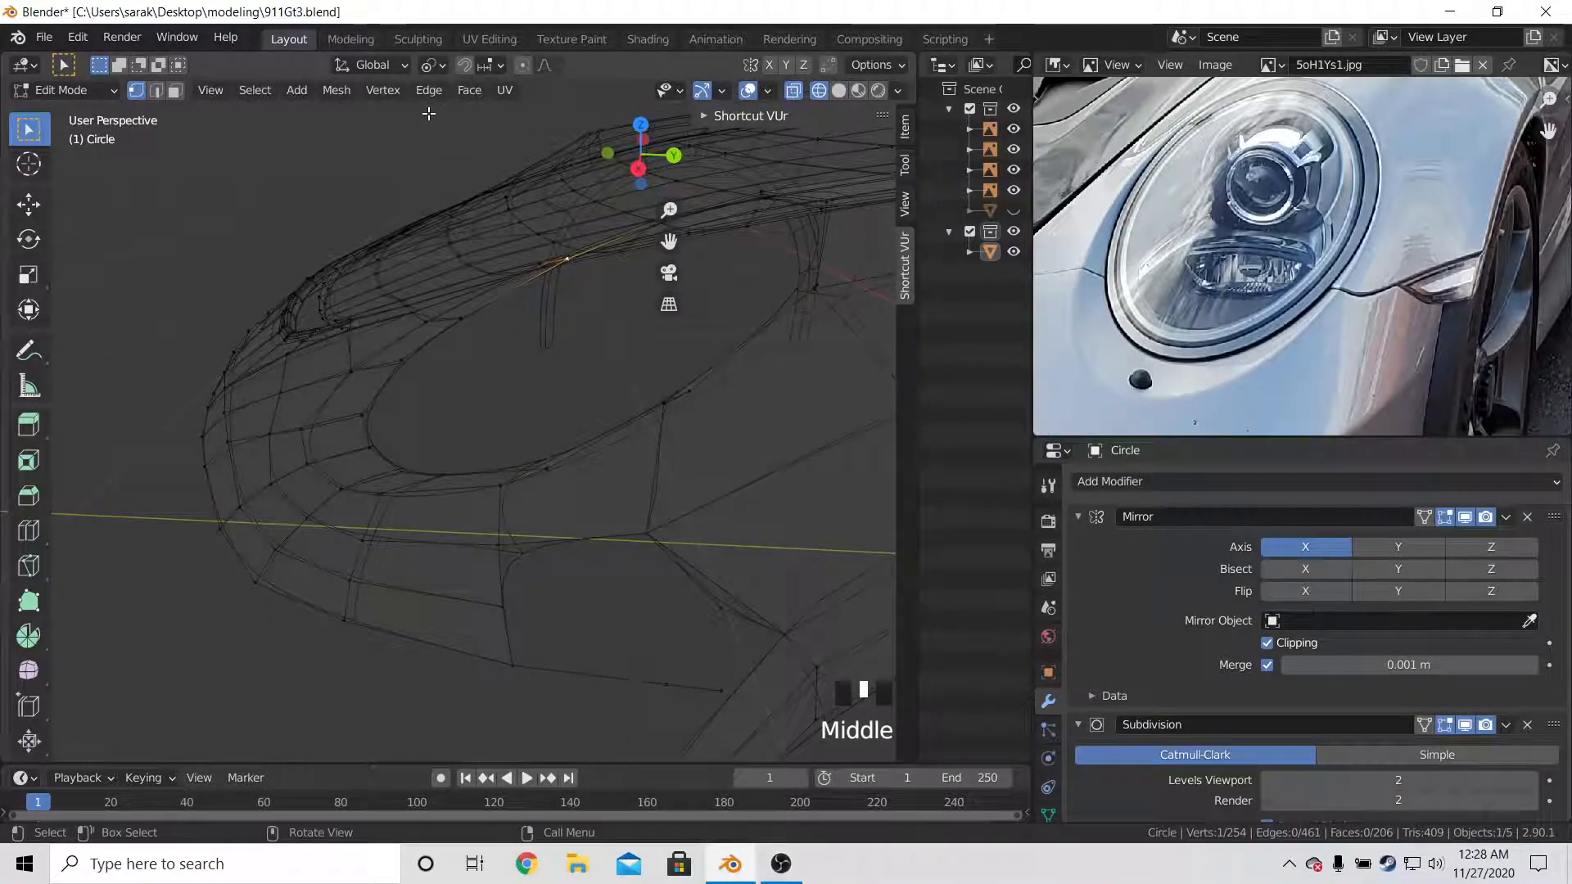
pyautogui.press('KP_3')
pyautogui.press('g')
pyautogui.click(457, 273)
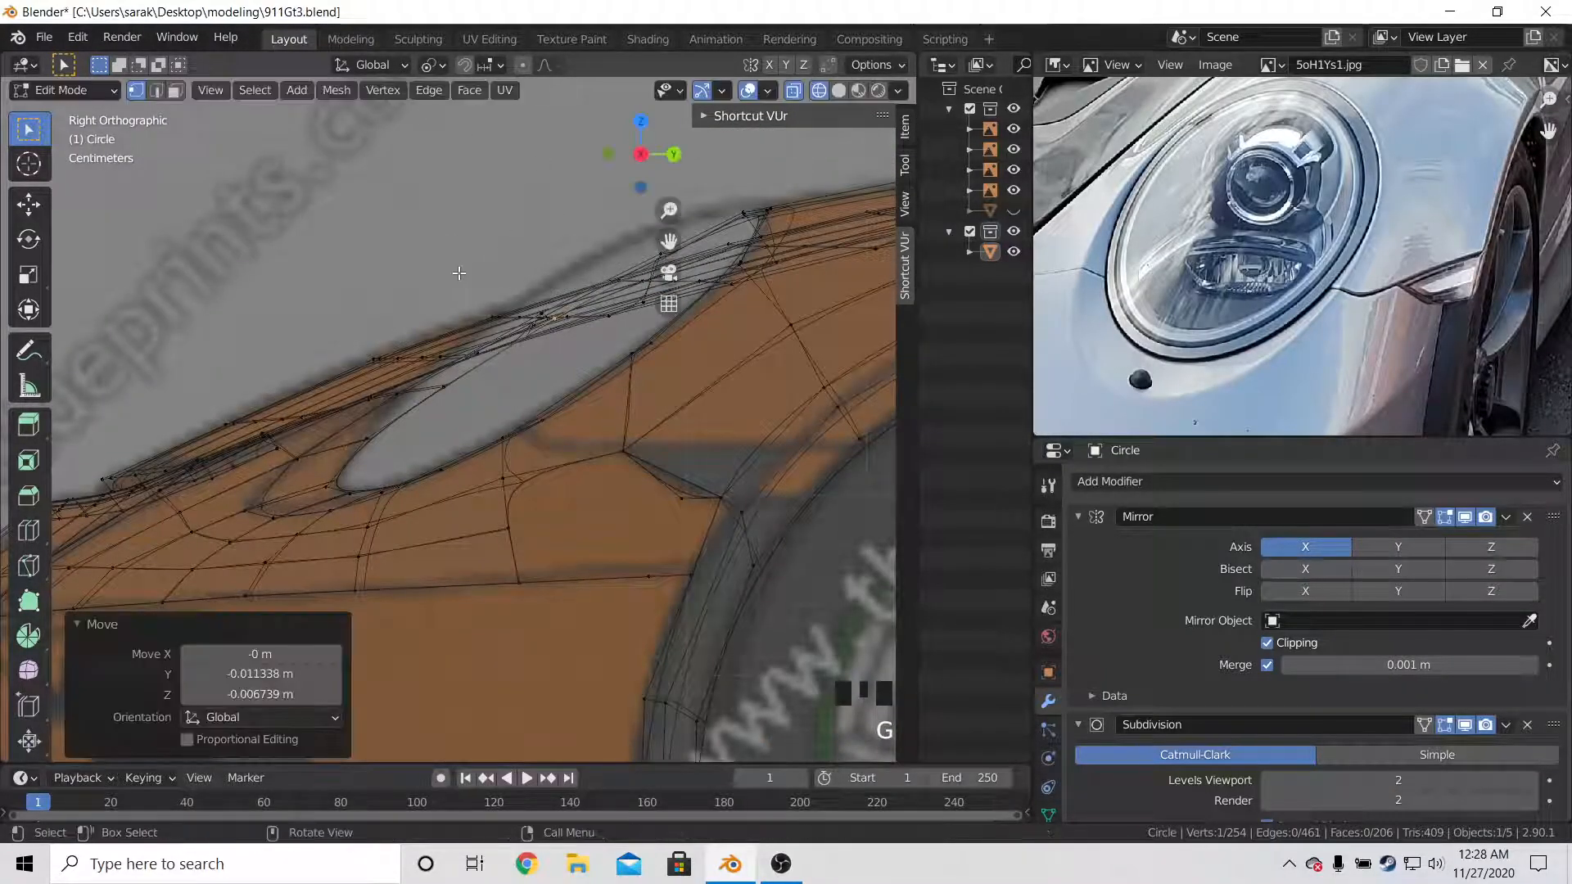
# Slide that rim vertex along its edge with factor 0.058 and fine-tune its position in the right view
pyautogui.press('z')
pyautogui.click(502, 275)
pyautogui.moveTo(369, 246)
pyautogui.mouseDown(button='middle')
pyautogui.moveTo(425, 252)
pyautogui.moveTo(458, 290)
pyautogui.mouseUp(button='middle')
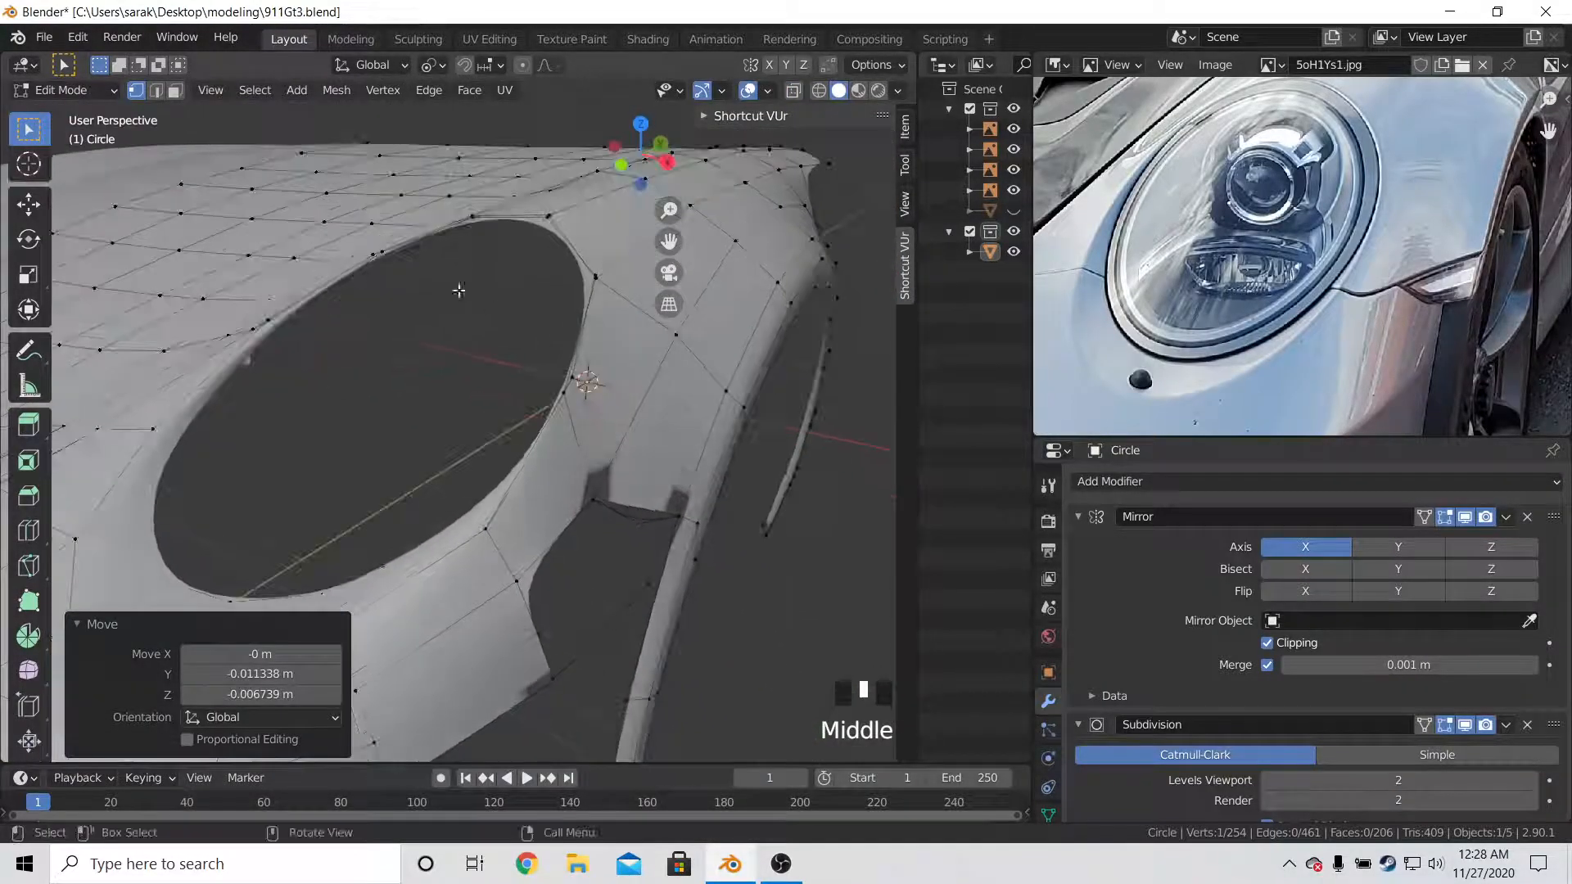
pyautogui.press('g')
pyautogui.press('g')
pyautogui.click(416, 273)
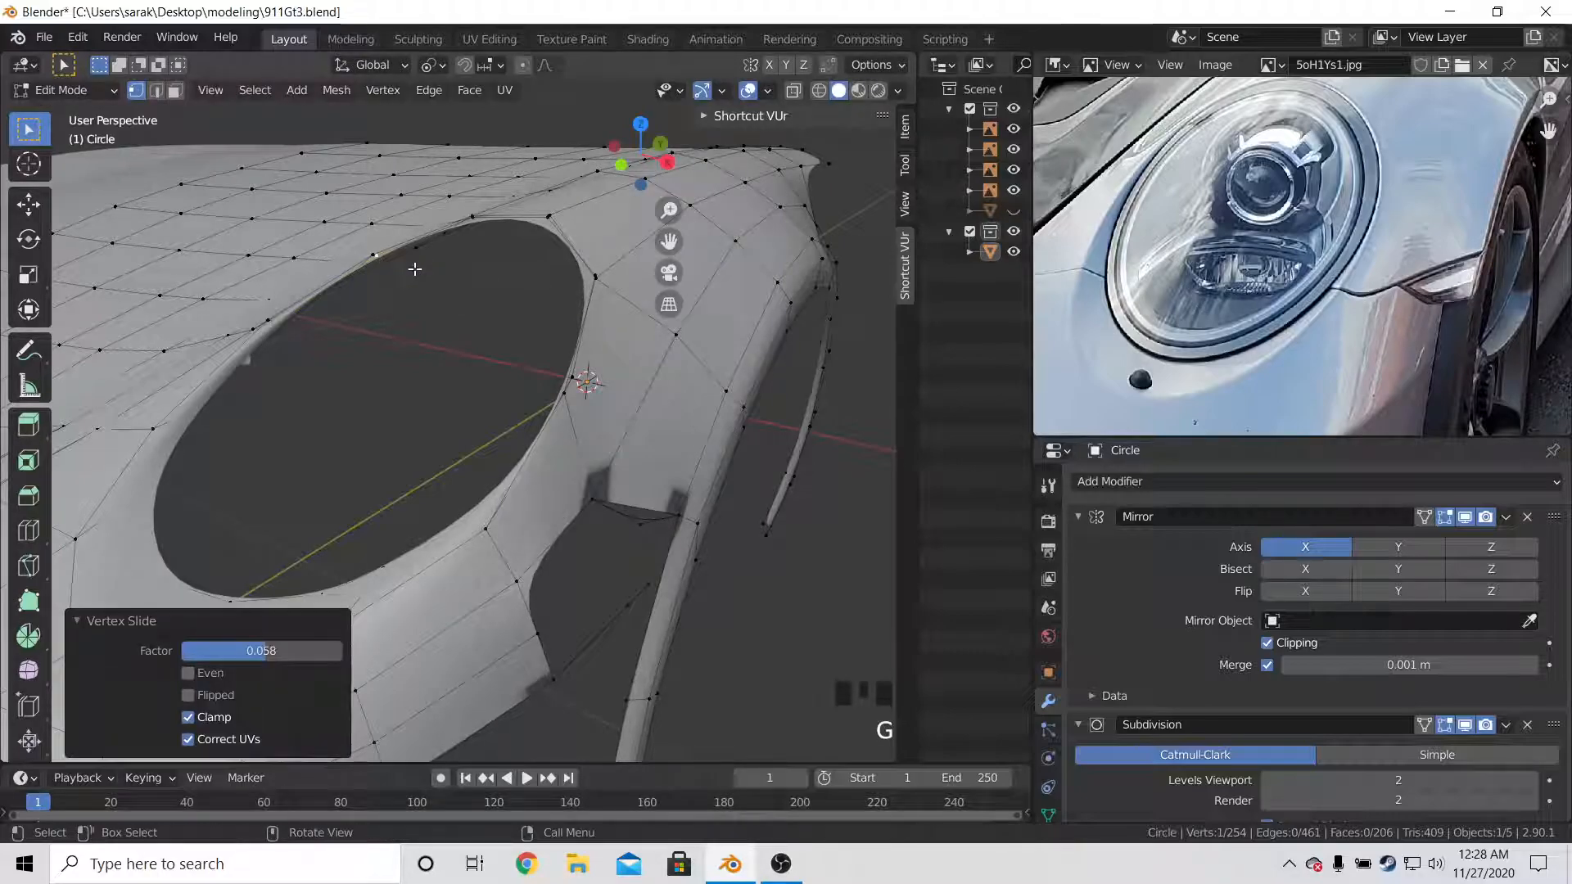
pyautogui.press('KP_3')
pyautogui.press('g')
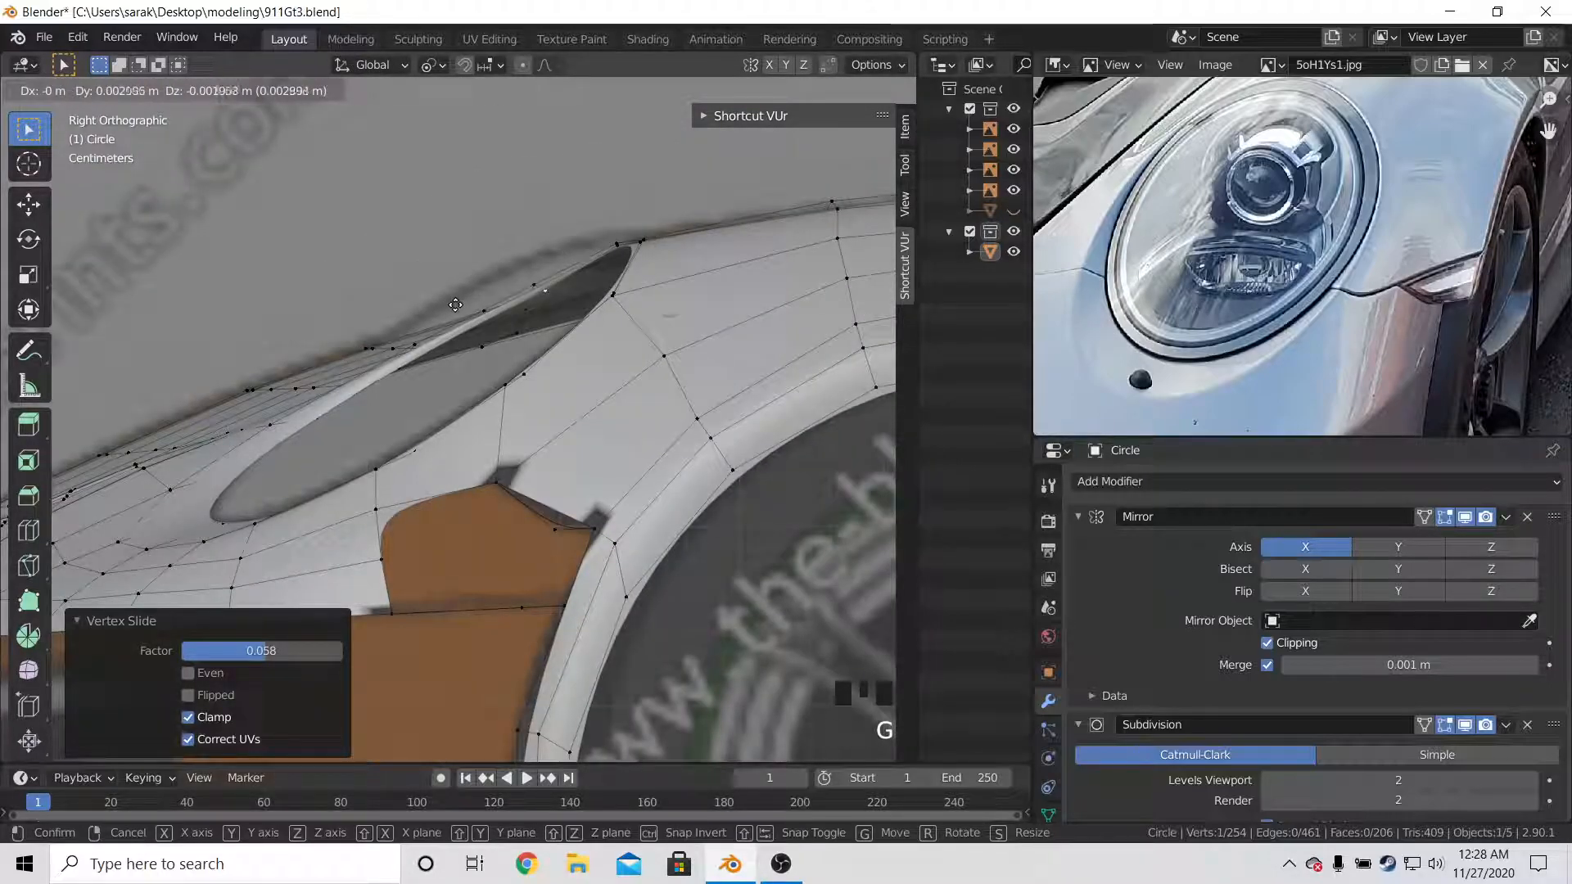
pyautogui.press('g')
pyautogui.click(429, 309)
# Reposition the headlight rim vertex on the side facing the wheel arch
pyautogui.moveTo(430, 309); pyautogui.dragTo(541, 355, button='middle')
pyautogui.click(605, 347)
pyautogui.press('g')
pyautogui.click(560, 353)
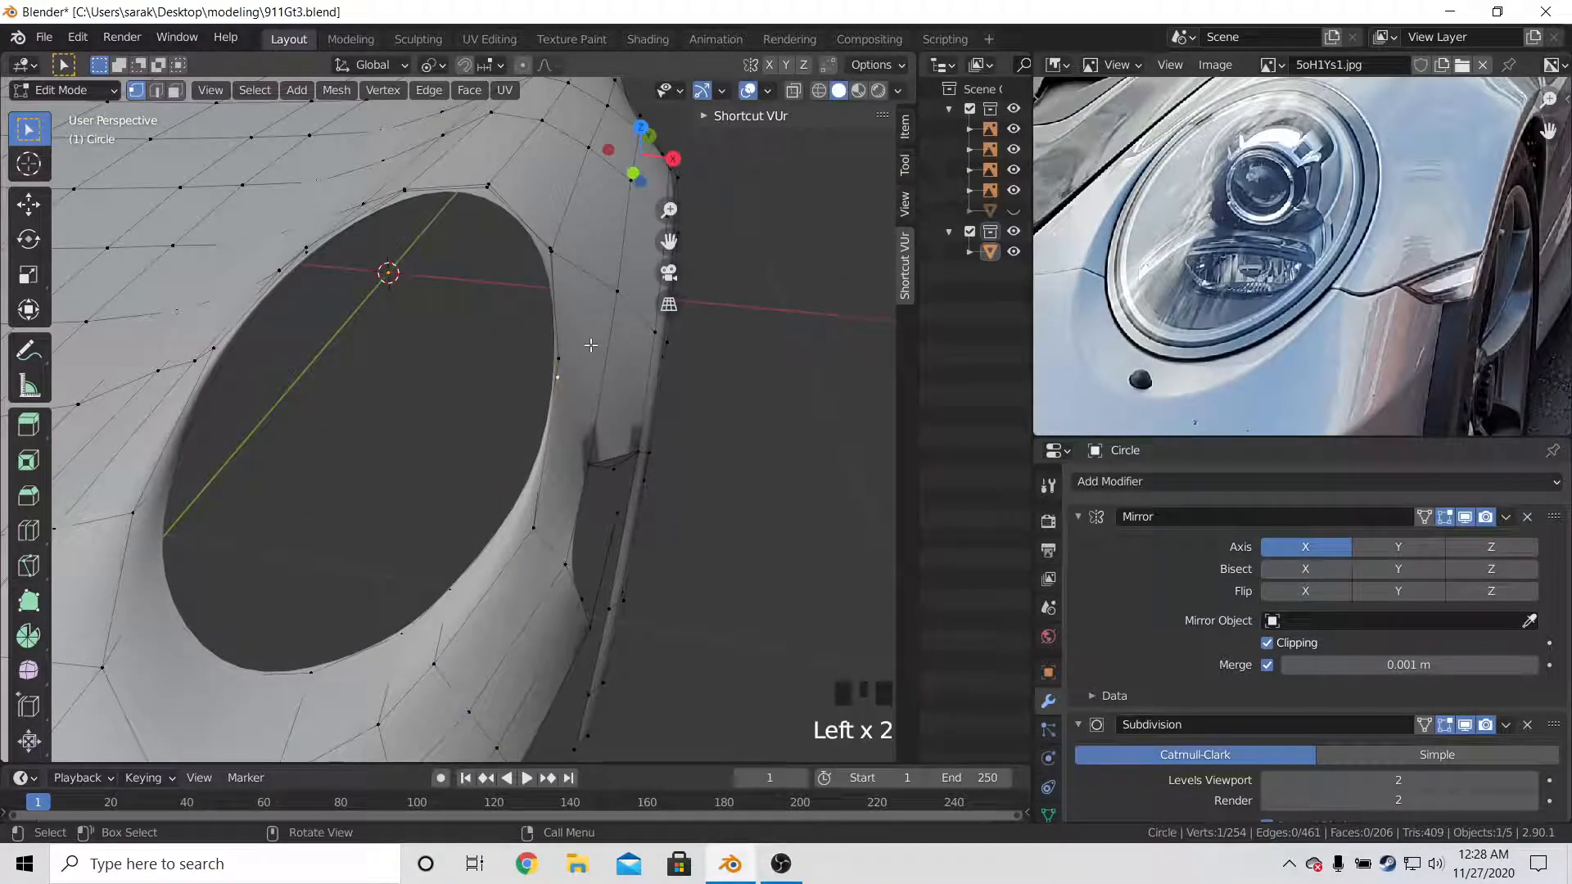
pyautogui.moveTo(561, 353); pyautogui.dragTo(586, 400, button='middle')
pyautogui.scroll(4, 586, 401)
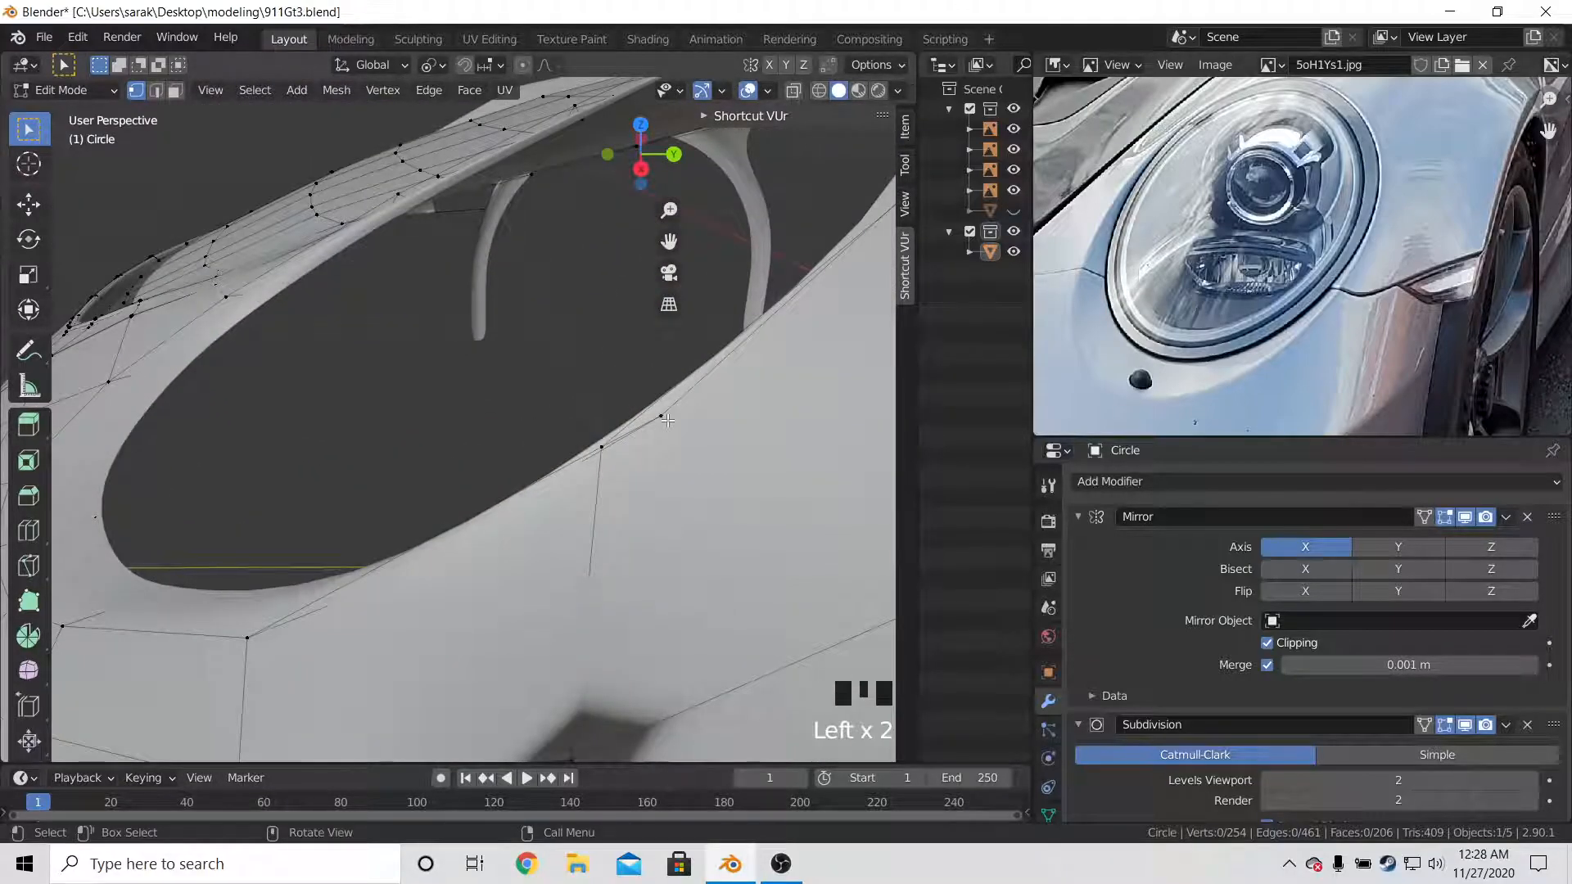
# Pick the extruded rim vertex on the headlight's outer side and lower it about 0.011 m along Z
pyautogui.press('z')
pyautogui.click(603, 408)
pyautogui.press('z')
pyautogui.click(784, 390)
pyautogui.moveTo(778, 391); pyautogui.dragTo(895, 372, button='middle')
pyautogui.press('g')
pyautogui.press('z')
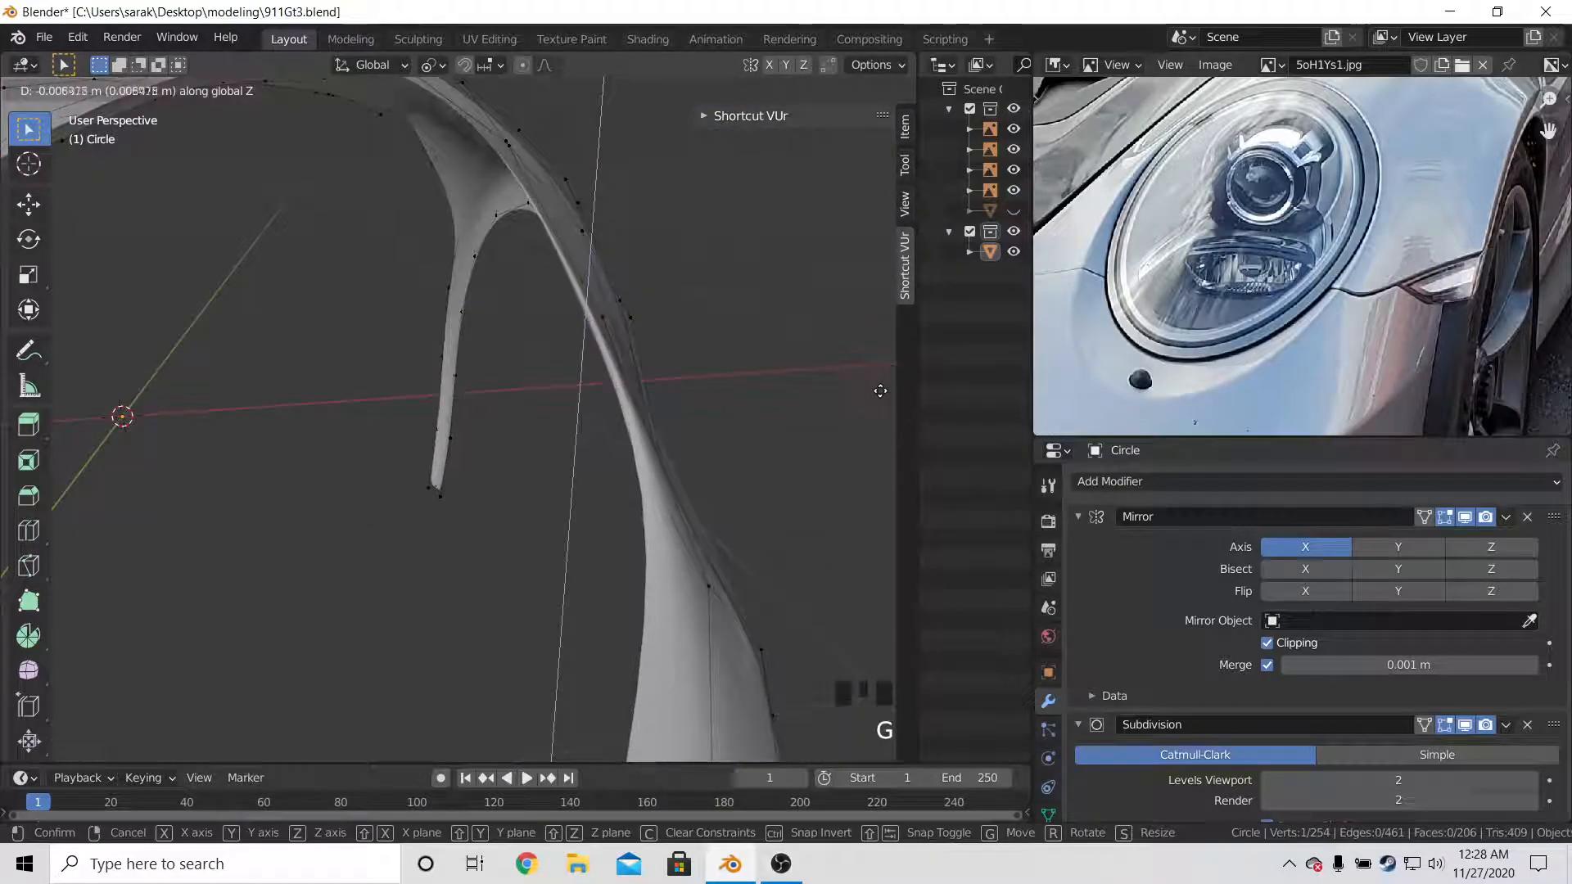
pyautogui.click(836, 524)
# Lower the headlight rim vertex near the wheel arch about 0.006 m along Z and slide it slightly along its edge
pyautogui.moveTo(835, 524); pyautogui.dragTo(354, 460, button='middle')
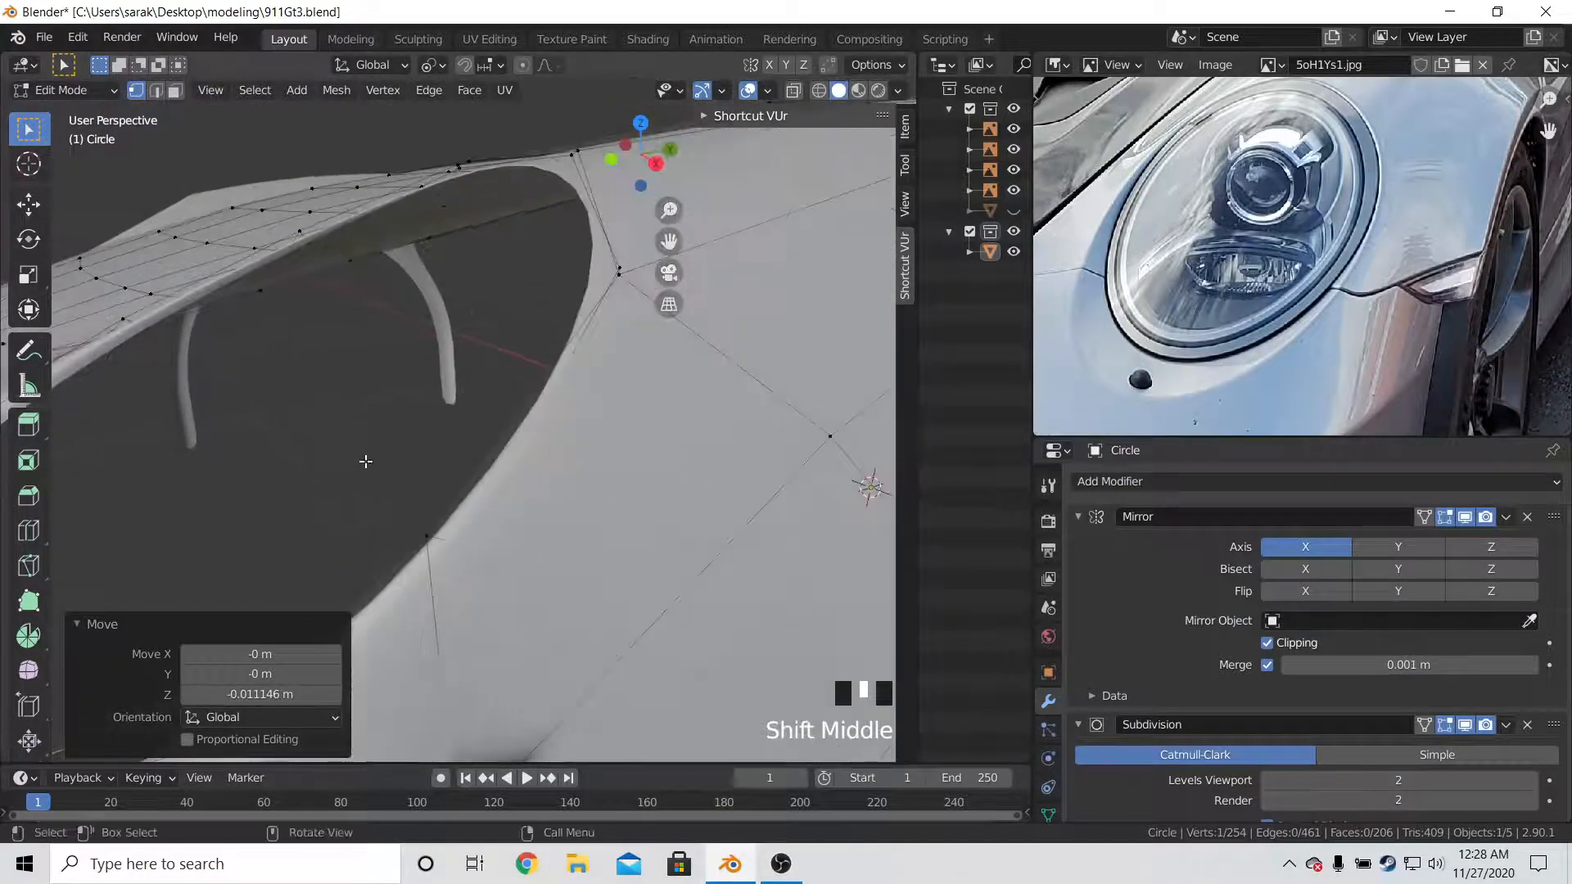
pyautogui.press('z')
pyautogui.click(626, 257)
pyautogui.press('z')
pyautogui.moveTo(676, 254); pyautogui.dragTo(750, 287, button='middle')
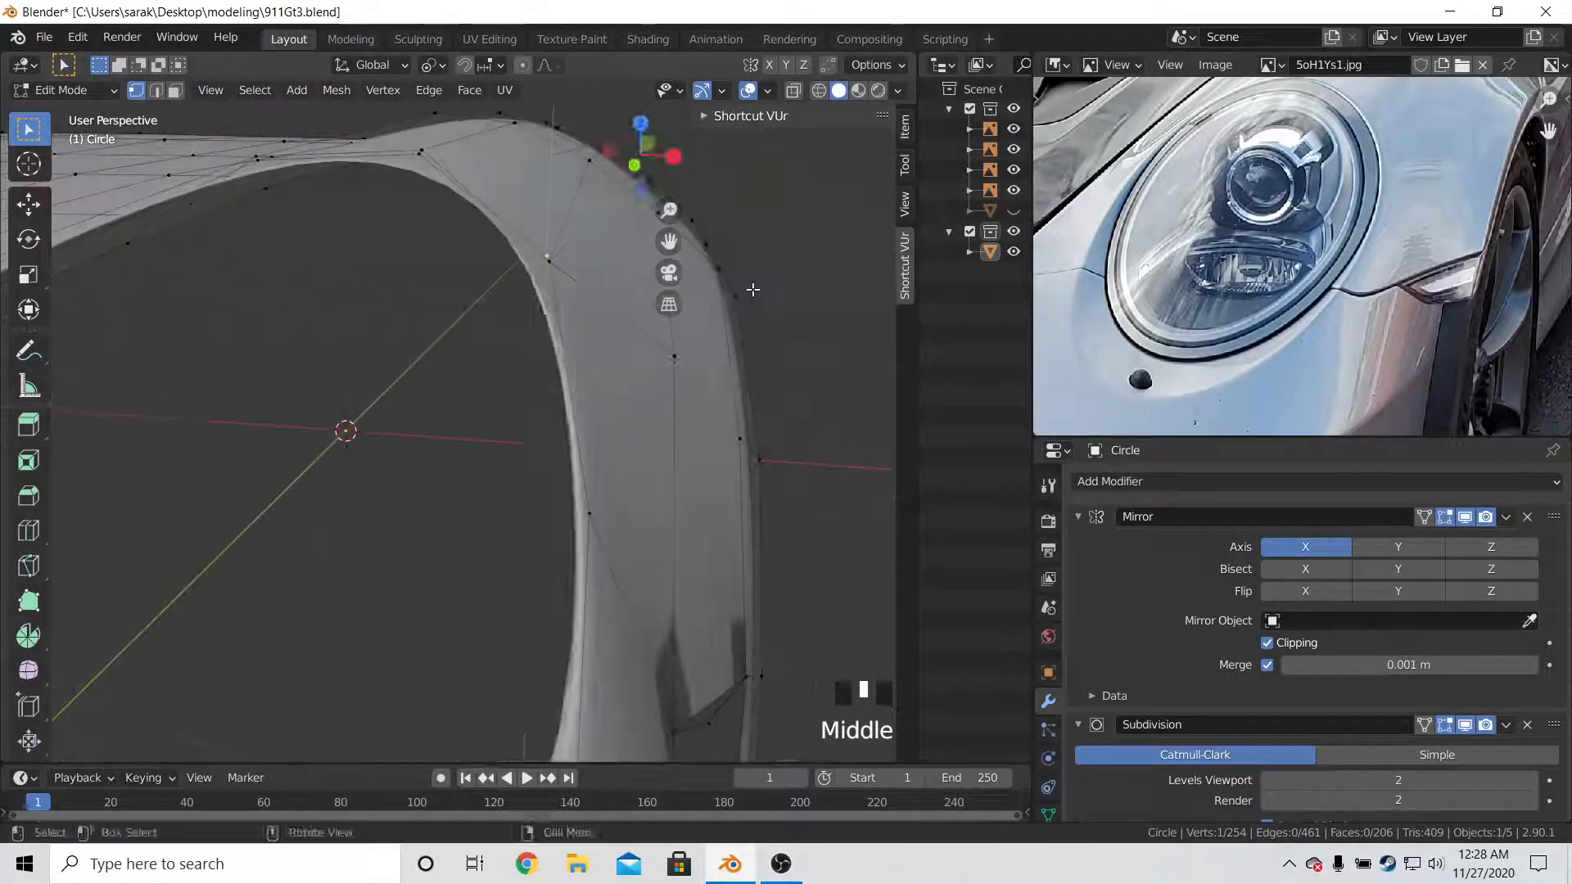
pyautogui.press('g')
pyautogui.press('z')
pyautogui.click(704, 392)
pyautogui.press('g')
pyautogui.press('g')
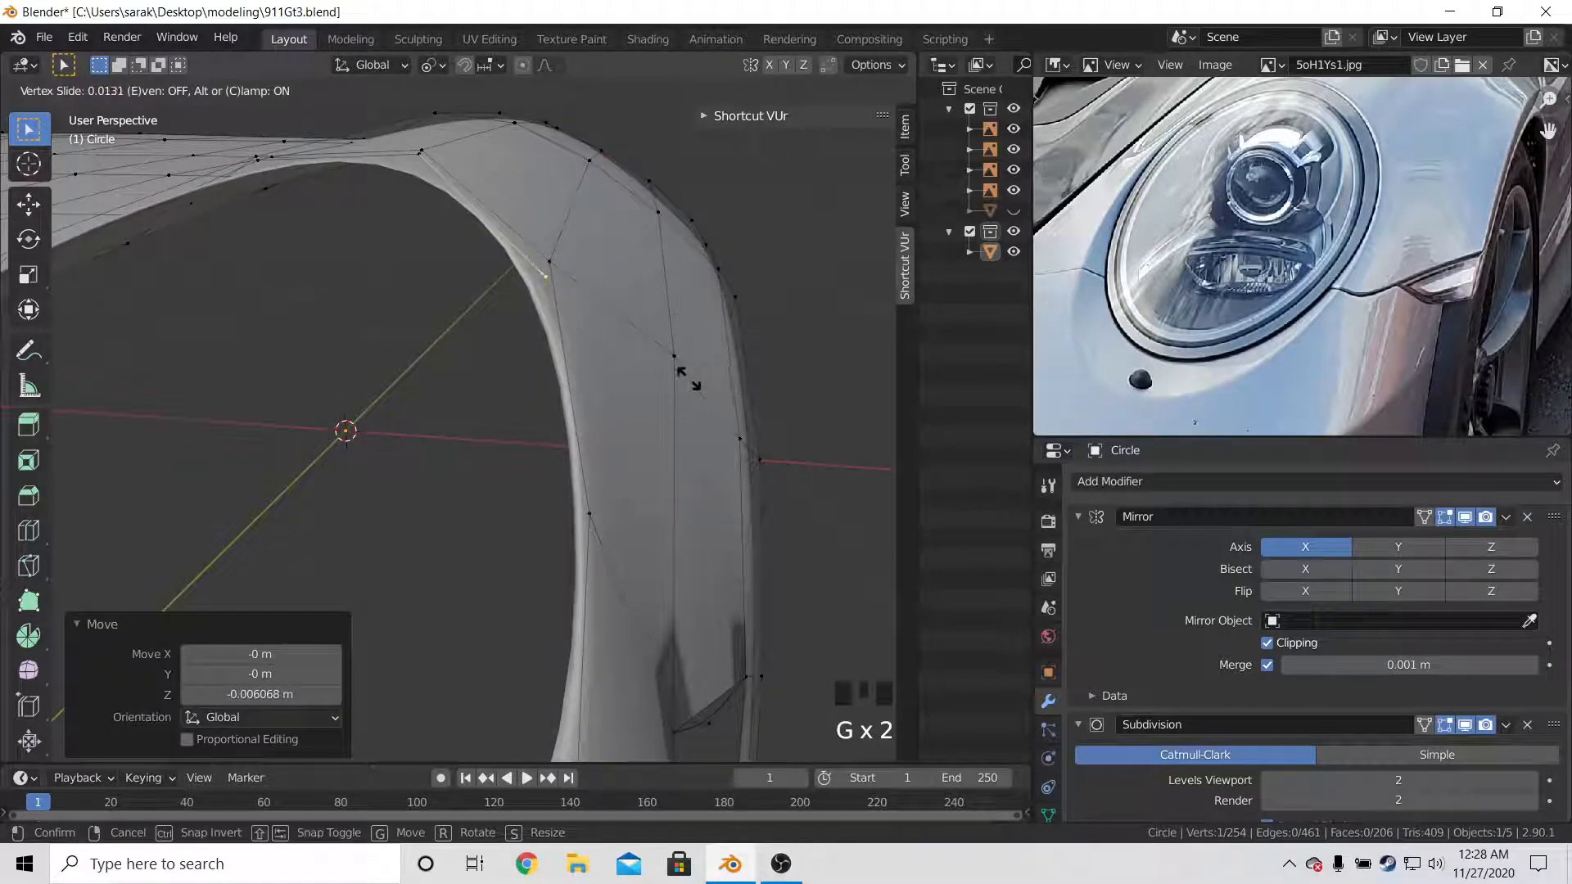
pyautogui.click(684, 372)
# Reposition the rim vertex on the lower outer side of the headlight opening
pyautogui.keyDown('shift'); pyautogui.moveTo(683, 373); pyautogui.dragTo(688, 271, button='middle'); pyautogui.keyUp('shift')
pyautogui.click(625, 583)
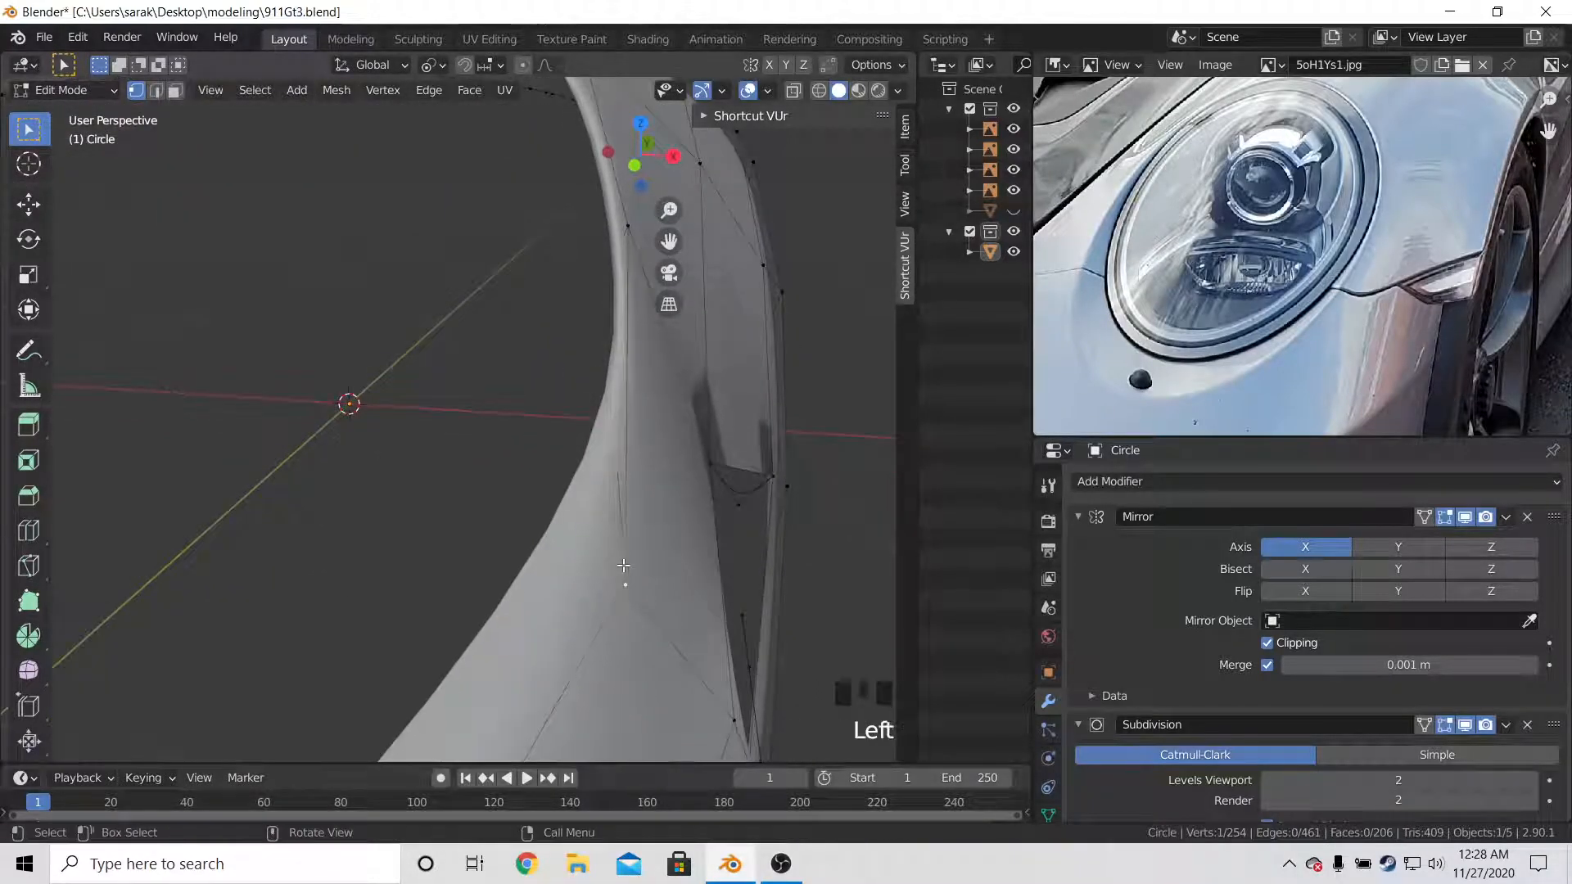
pyautogui.press('z')
pyautogui.click(602, 568)
pyautogui.press('g')
pyautogui.click(629, 557)
# Move the lower outer rim vertex about −0.009 m in X and −0.007 m in Y, then fine-tune it against the top blueprint
pyautogui.scroll(-4, 633, 487)
pyautogui.moveTo(536, 494); pyautogui.dragTo(466, 502, button='middle')
pyautogui.press('a')
pyautogui.press('a')
pyautogui.click(463, 483)
pyautogui.press('g')
pyautogui.click(438, 499)
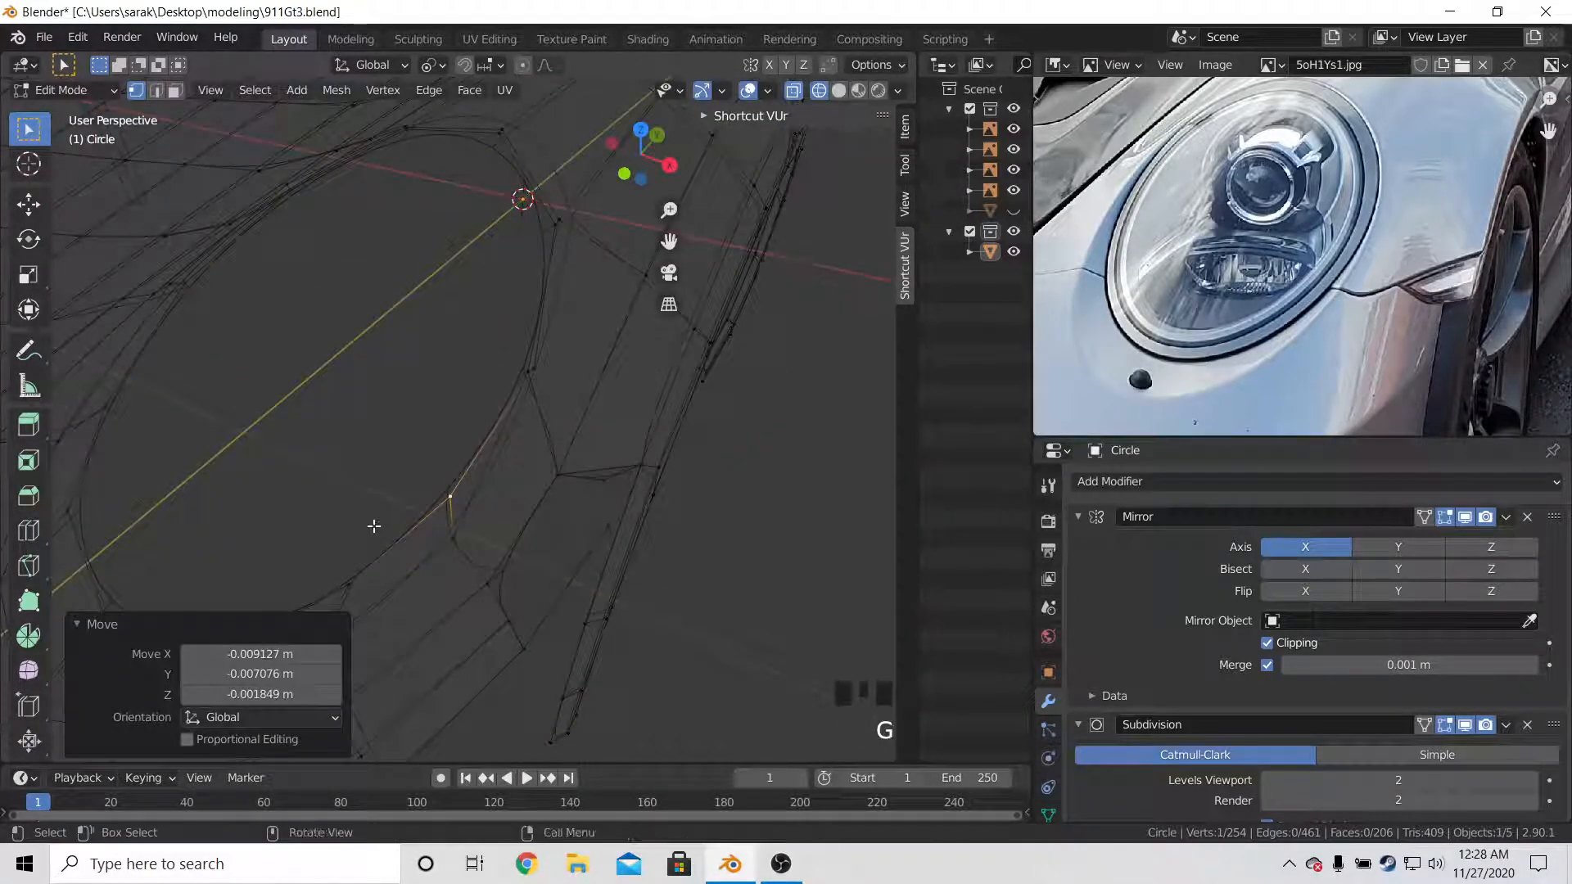
pyautogui.press('KP_7')
pyautogui.press('g')
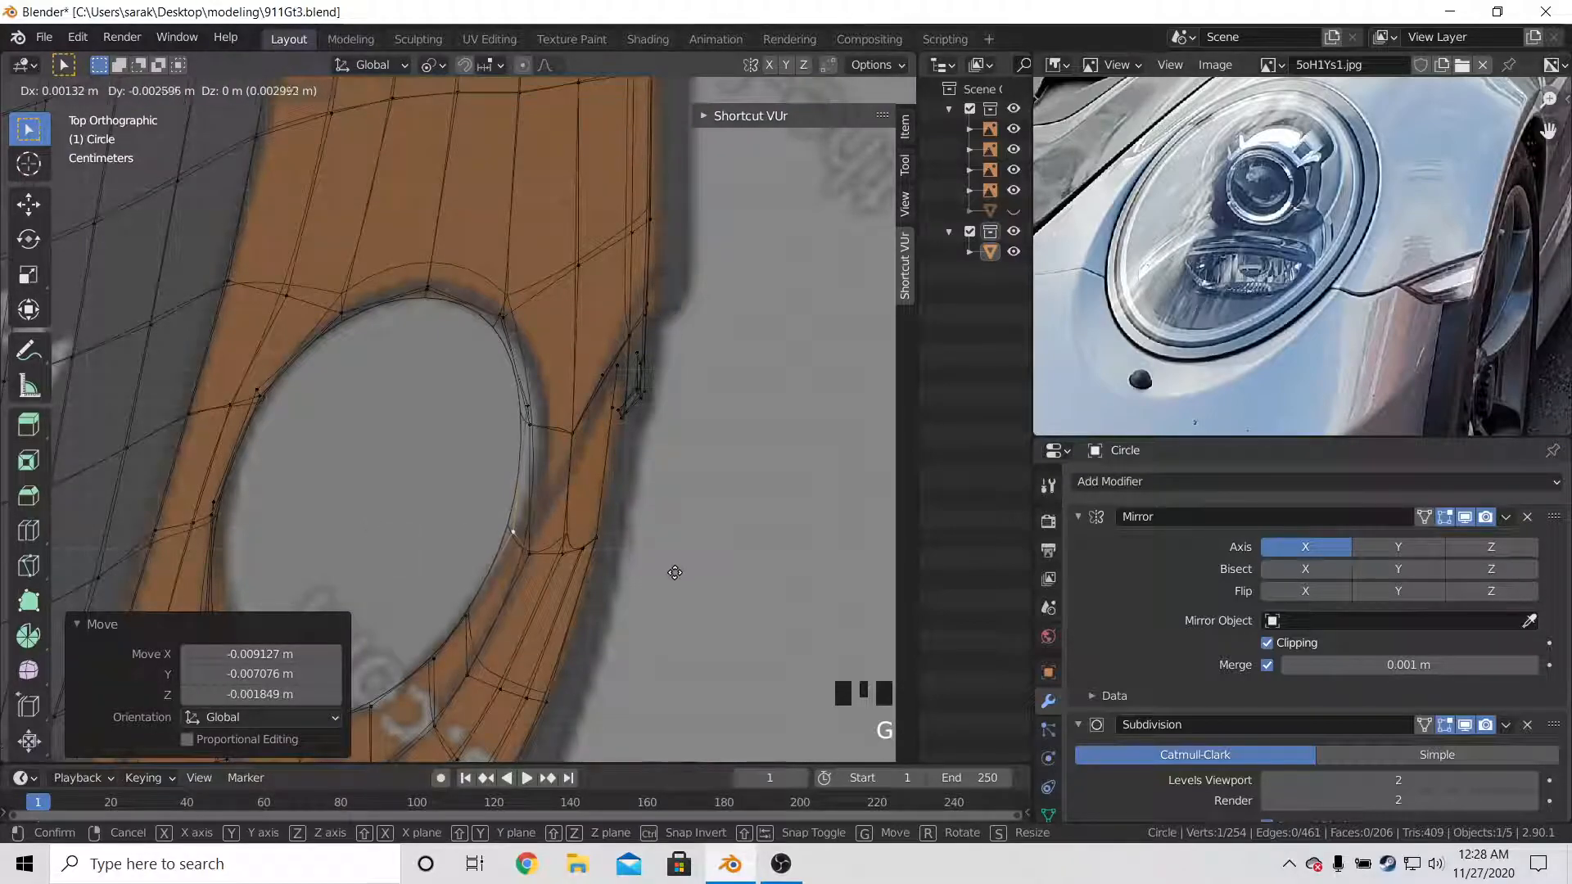
pyautogui.click(675, 571)
pyautogui.keyDown('shift'); pyautogui.moveTo(667, 575); pyautogui.dragTo(769, 464, button='middle'); pyautogui.keyUp('shift')
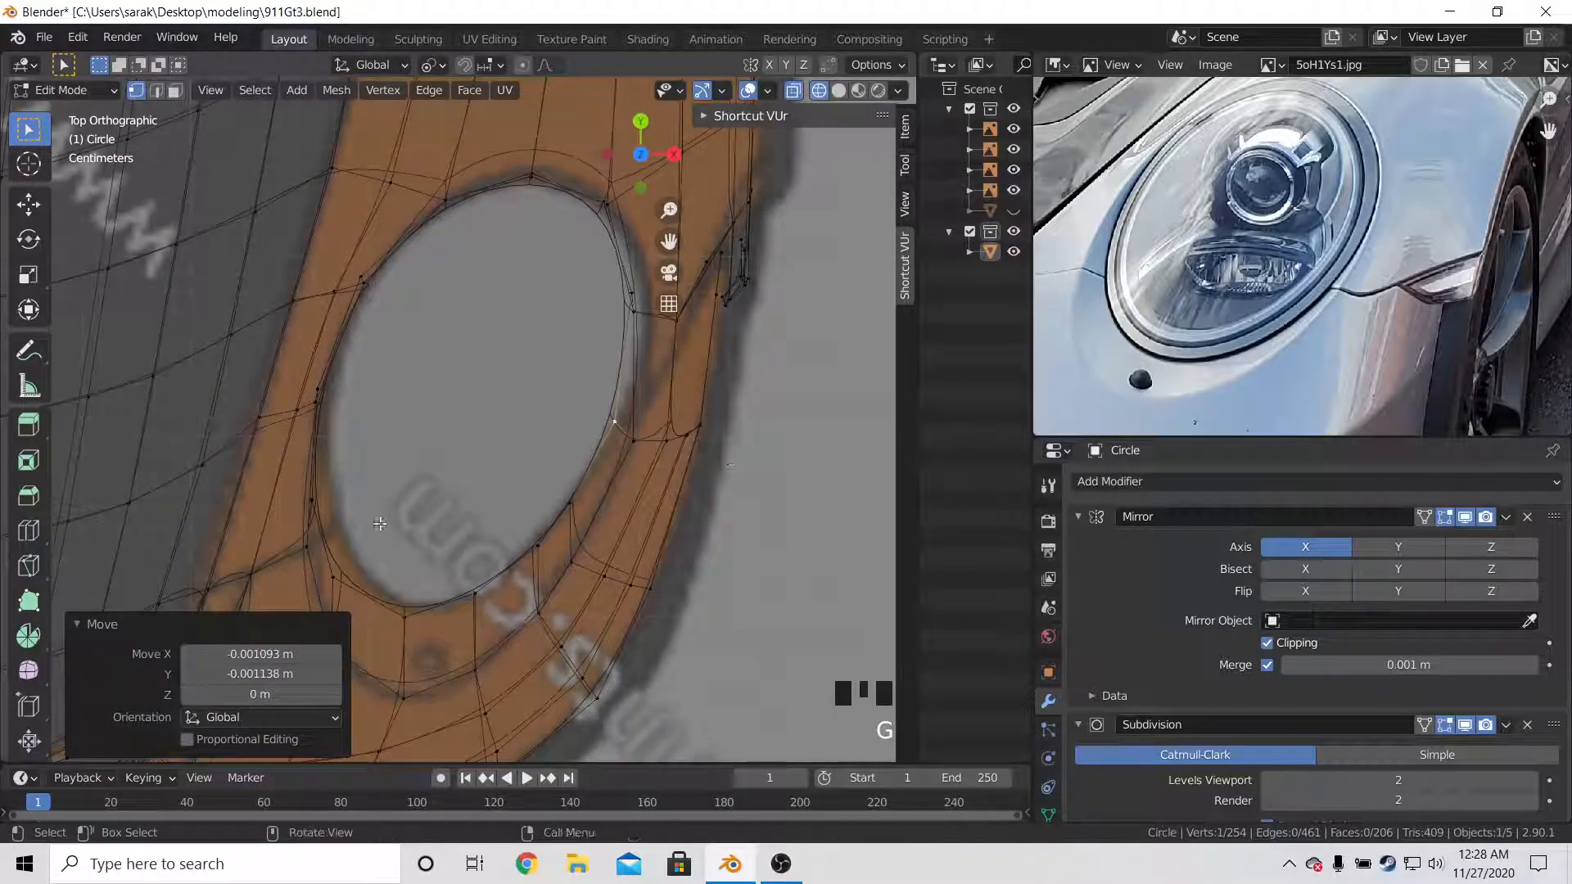
# In the top view, move the three rim vertices on the headlight's hood side onto the blueprint outline
pyautogui.click(339, 543)
pyautogui.press('g')
pyautogui.click(382, 500)
pyautogui.click(338, 485)
pyautogui.press('g')
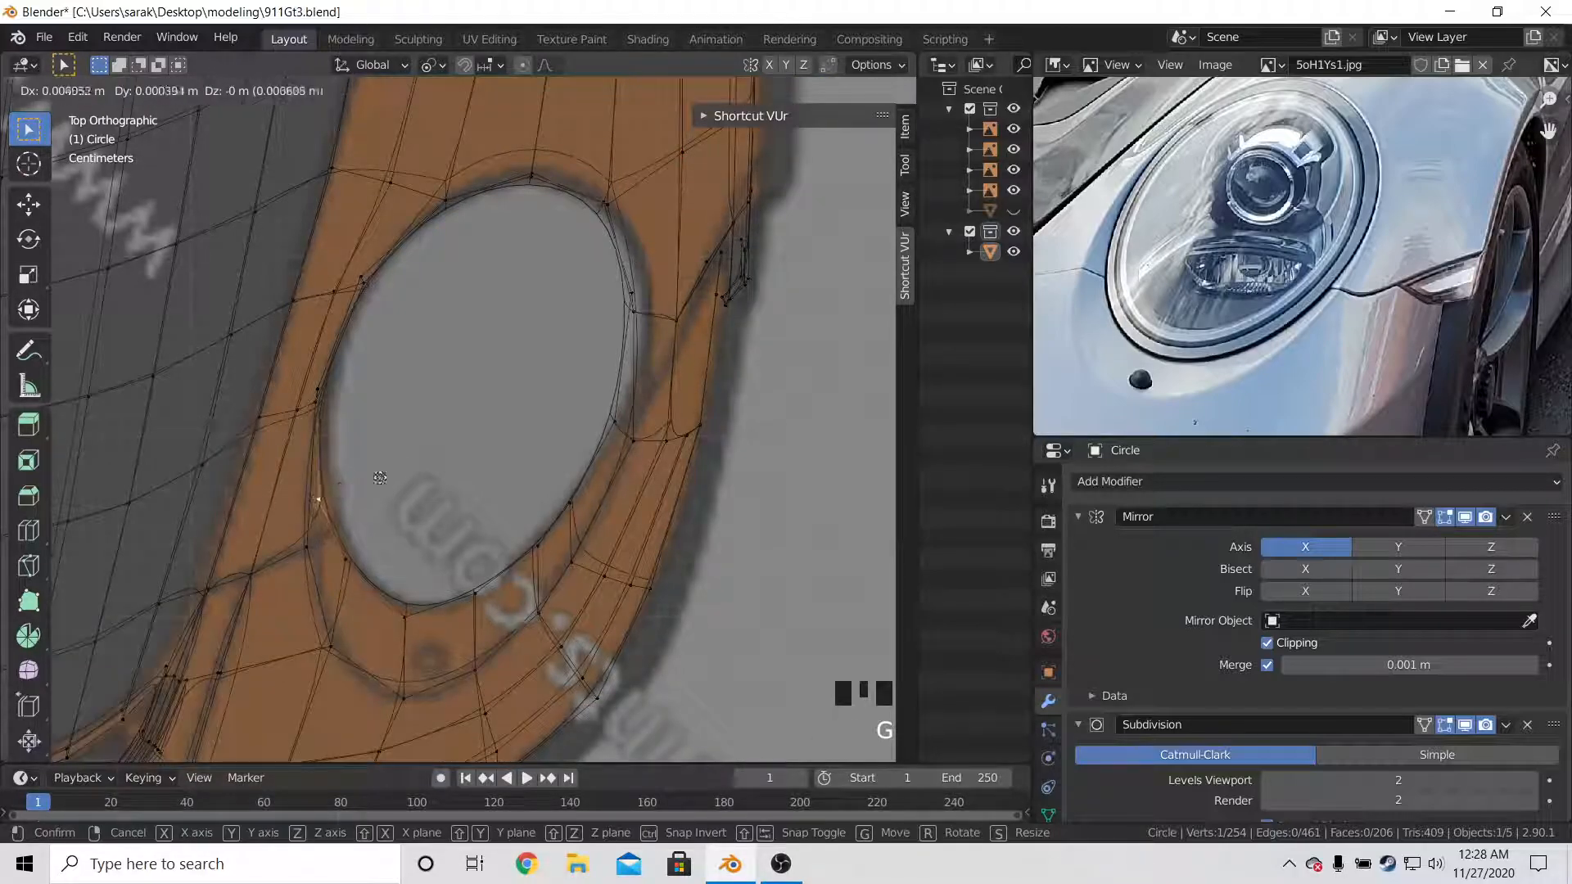
pyautogui.click(450, 394)
pyautogui.click(317, 401)
pyautogui.press('g')
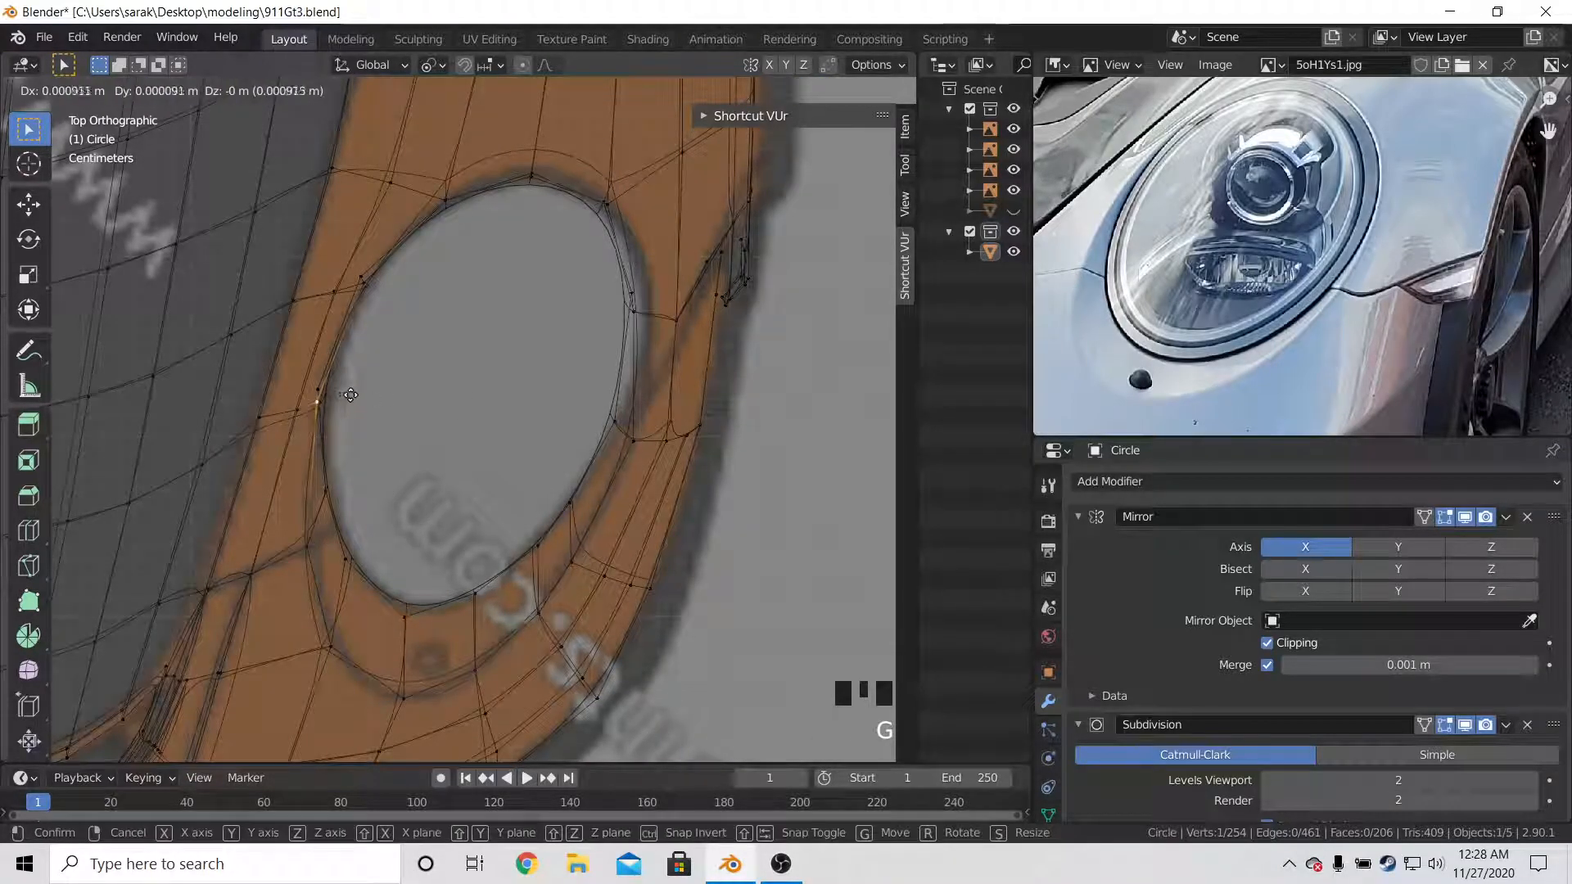
pyautogui.click(427, 397)
# Align the vertices along the headlight opening's upper edge with the blueprint outline in the top view
pyautogui.click(364, 280)
pyautogui.press('g')
pyautogui.click(413, 277)
pyautogui.click(540, 169)
pyautogui.press('g')
pyautogui.click(422, 234)
pyautogui.click(604, 188)
pyautogui.press('g')
pyautogui.click(606, 162)
pyautogui.click(600, 209)
pyautogui.press('g')
pyautogui.click(594, 215)
pyautogui.keyDown('shift'); pyautogui.moveTo(623, 296); pyautogui.dragTo(573, 292, button='middle'); pyautogui.keyUp('shift')
pyautogui.keyDown('shift'); pyautogui.click(583, 313); pyautogui.keyUp('shift')
pyautogui.keyDown('shift'); pyautogui.click(587, 302); pyautogui.keyUp('shift')
pyautogui.press('g')
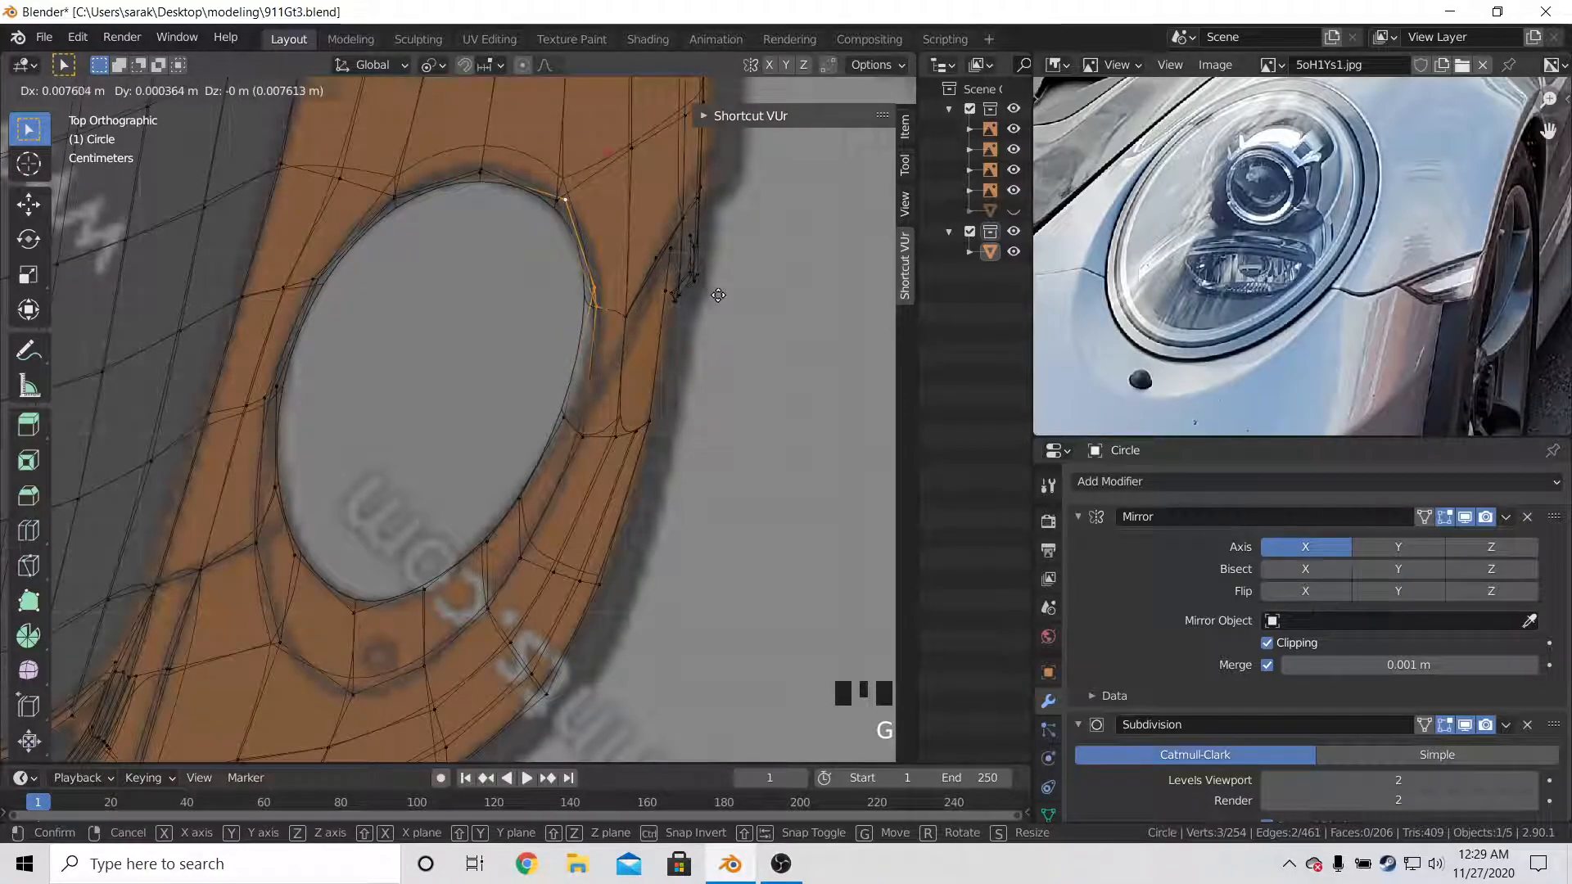
pyautogui.rightClick(718, 295)
# Move the two overlapping rim vertices on the headlight's outer side about 0.001 m in X and 0.0007 m in Y
pyautogui.press('a')
pyautogui.press('a')
pyautogui.moveTo(564, 259); pyautogui.dragTo(613, 393)
pyautogui.press('g')
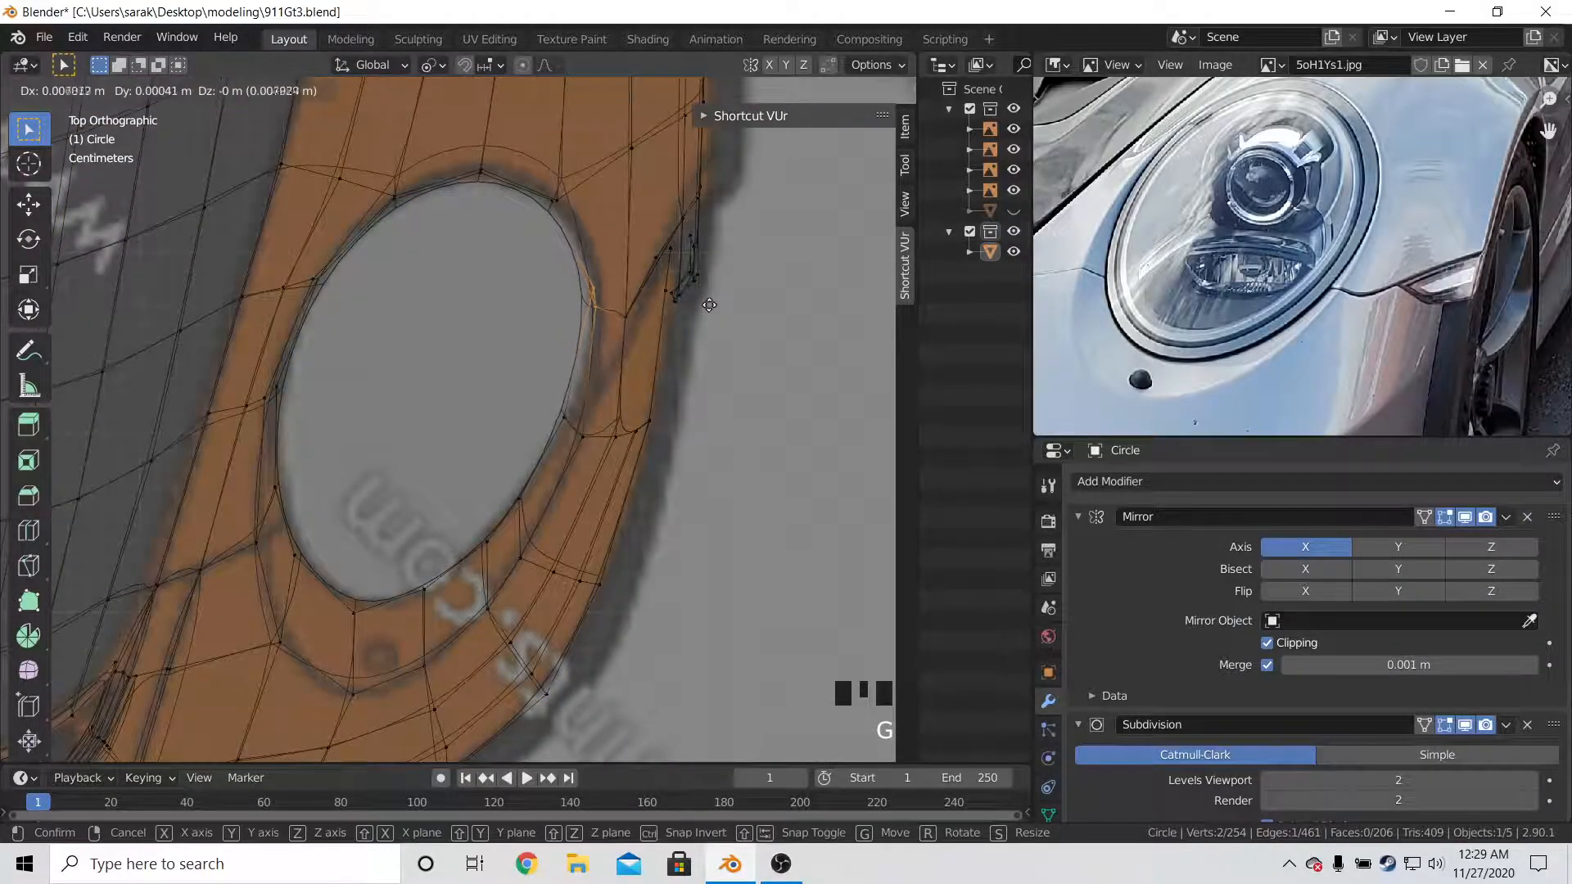
pyautogui.click(709, 304)
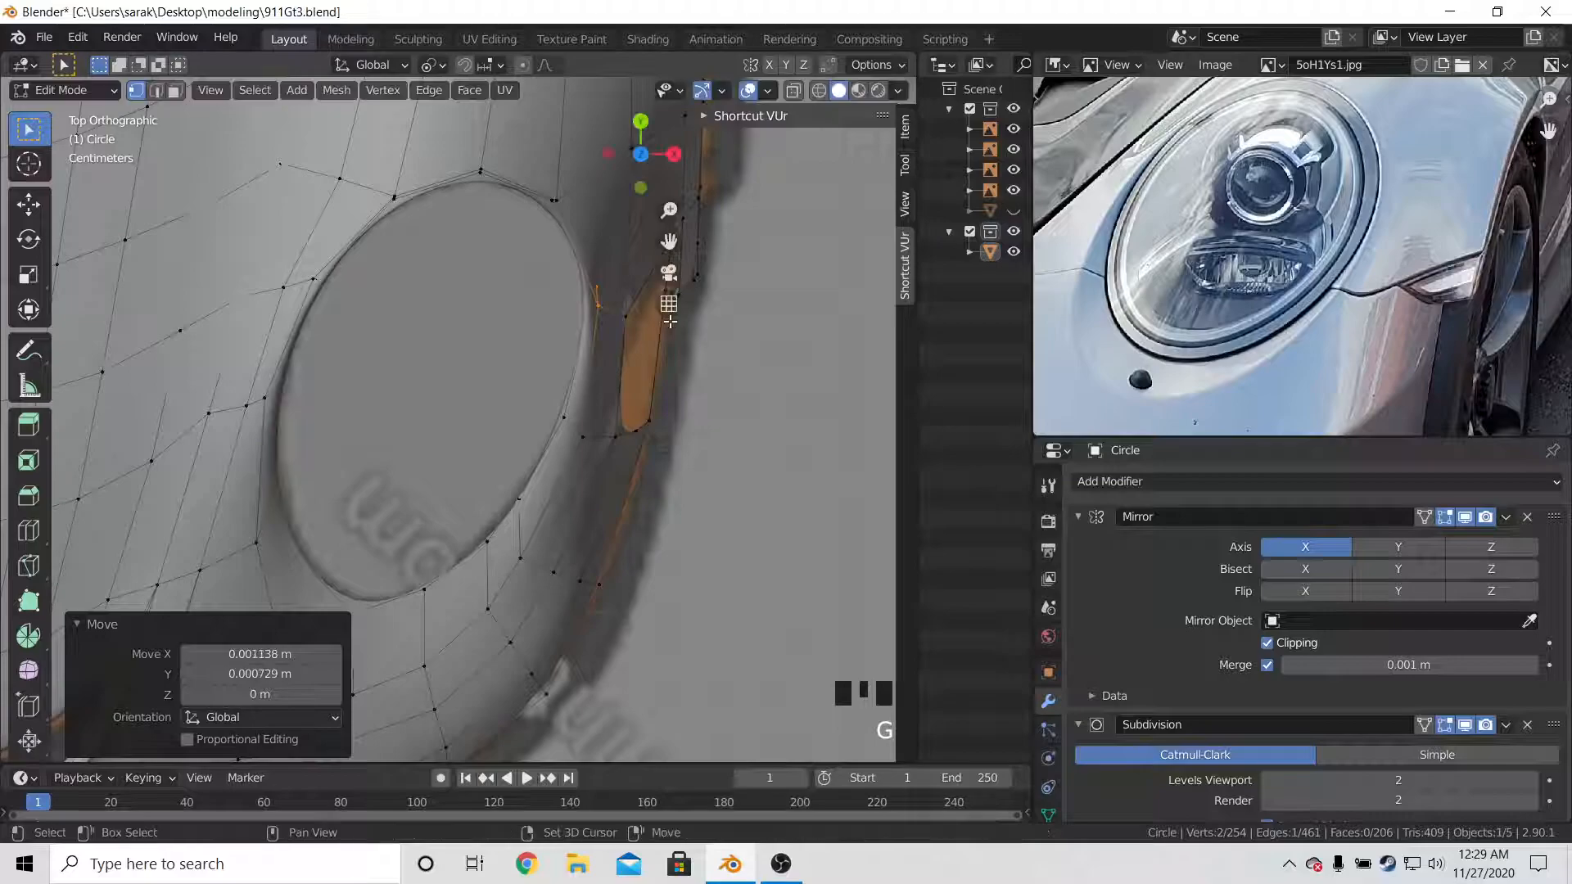
# Adjust the rim vertices on the headlight's outer side individually to follow the blueprint outline in the top view
pyautogui.click(596, 307)
pyautogui.press('g')
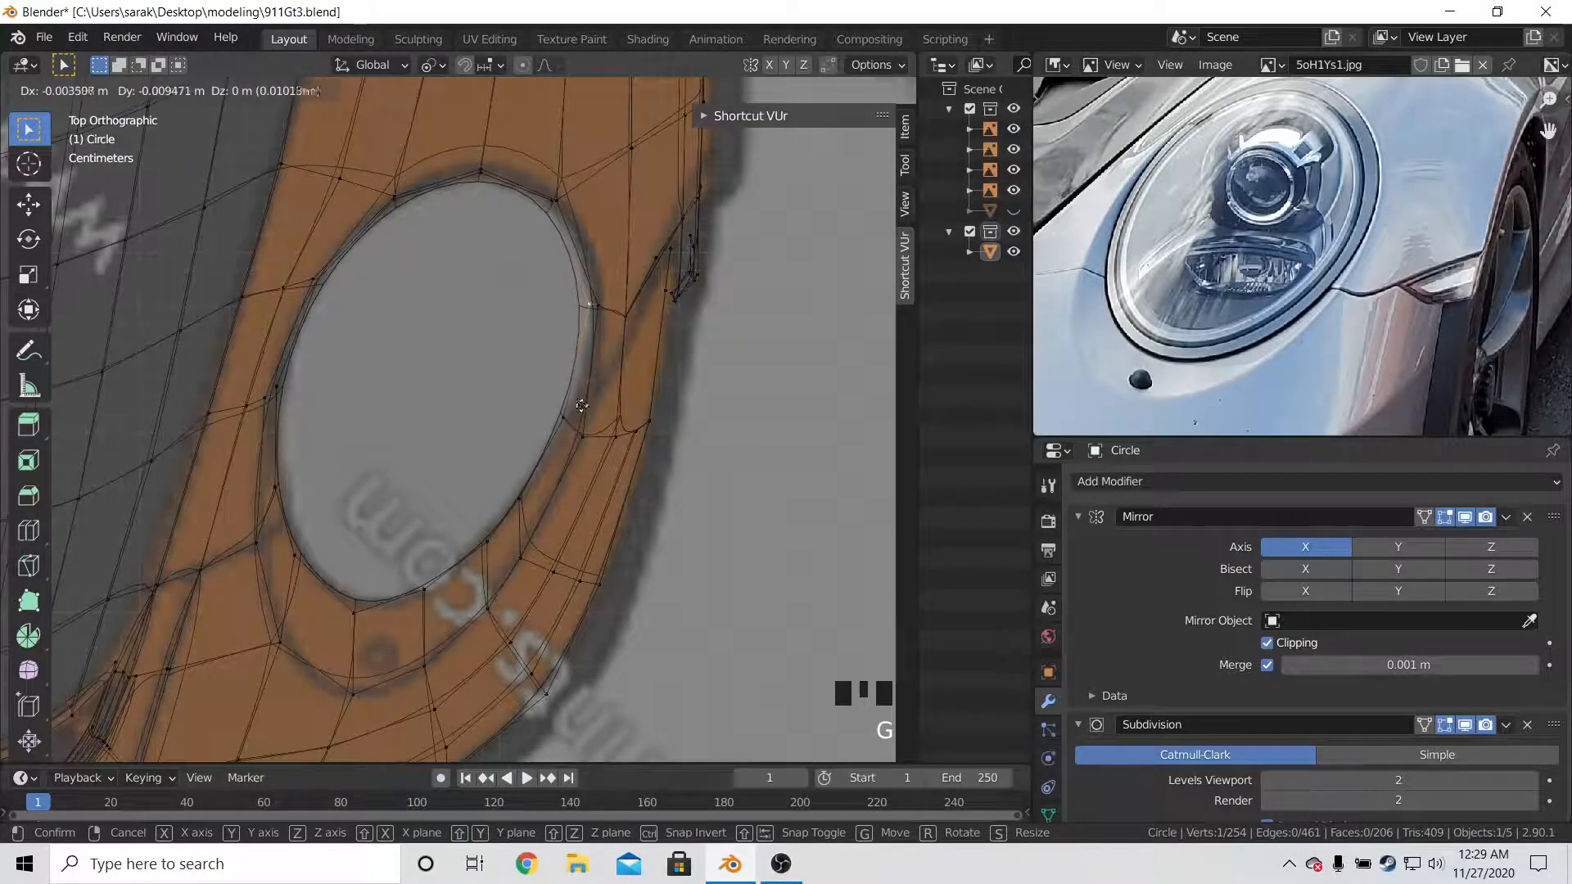
pyautogui.click(610, 387)
pyautogui.keyDown('shift'); pyautogui.click(605, 304); pyautogui.keyUp('shift')
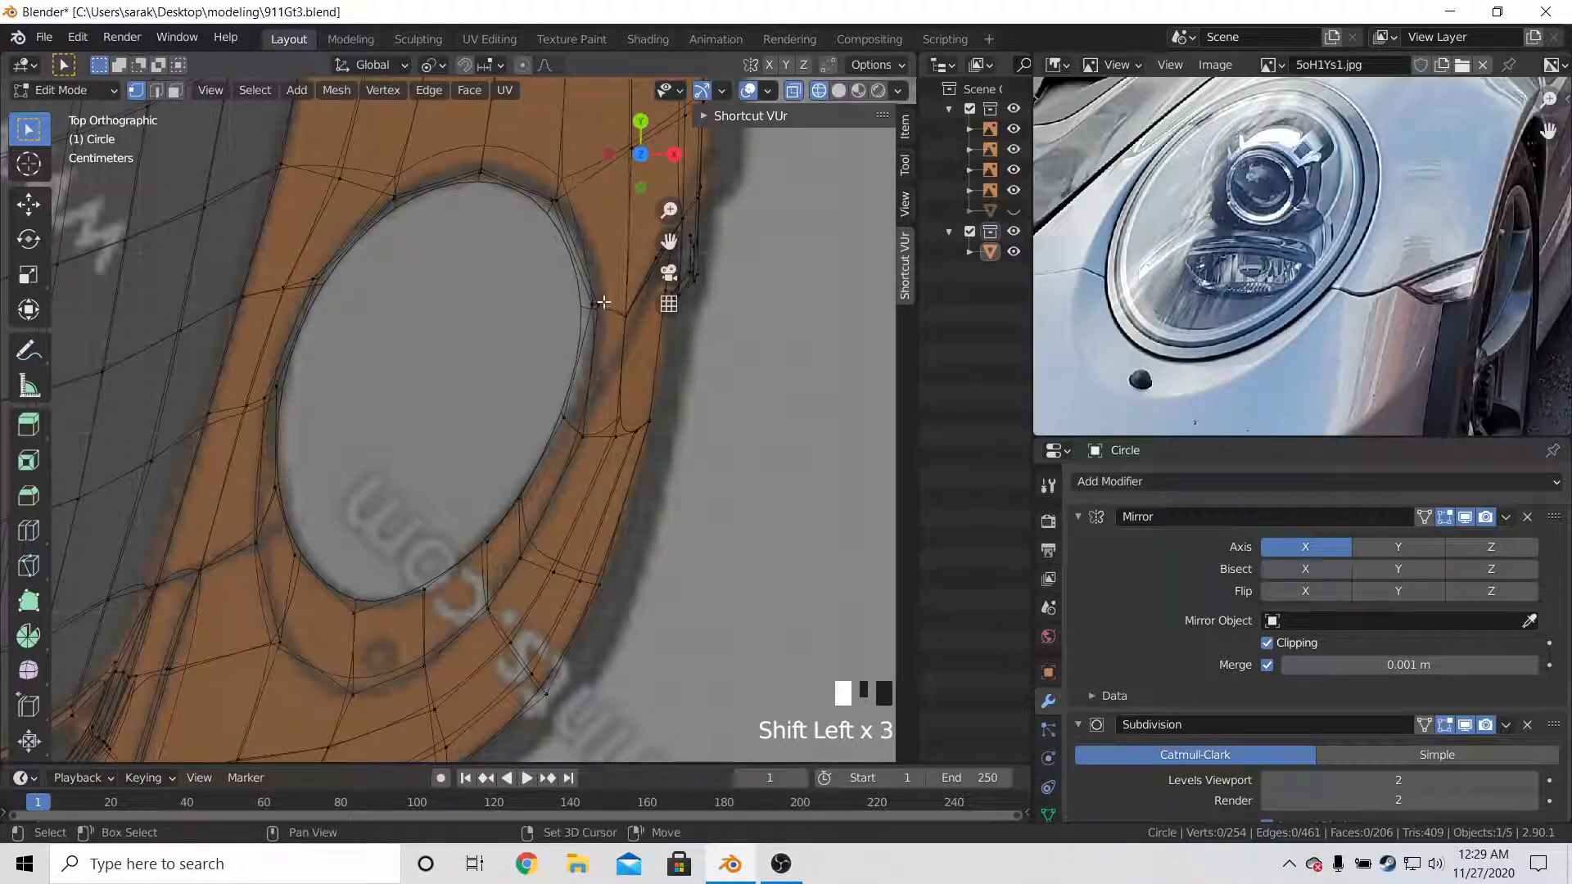
pyautogui.press('g')
pyautogui.click(592, 311)
pyautogui.click(565, 417)
pyautogui.press('g')
pyautogui.click(603, 425)
# Slide the three rim vertices along the headlight's lower outer curve on their edges to match the blueprint outline
pyautogui.click(518, 498)
pyautogui.press('g')
pyautogui.press('g')
pyautogui.click(522, 485)
pyautogui.press('a')
pyautogui.click(488, 540)
pyautogui.press('g')
pyautogui.press('g')
pyautogui.click(465, 553)
pyautogui.press('a')
pyautogui.click(426, 592)
pyautogui.press('g')
pyautogui.press('g')
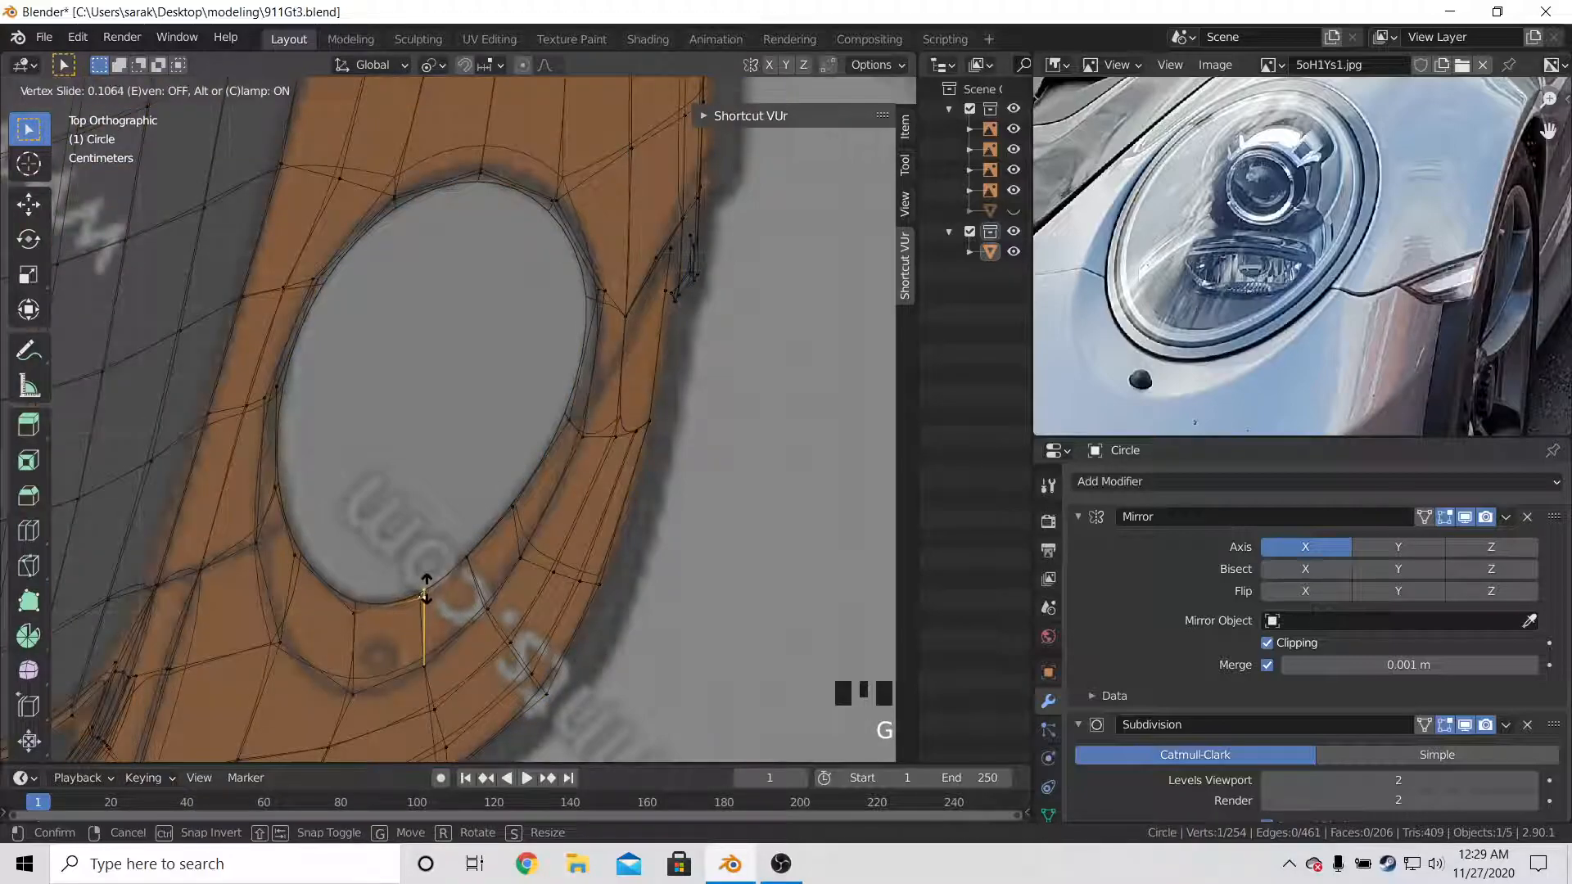
pyautogui.click(425, 587)
# Add an edge loop around the inward headlight rim and slide it close to the rim's outer edge
pyautogui.press('Tab')
pyautogui.scroll(-2, 573, 572)
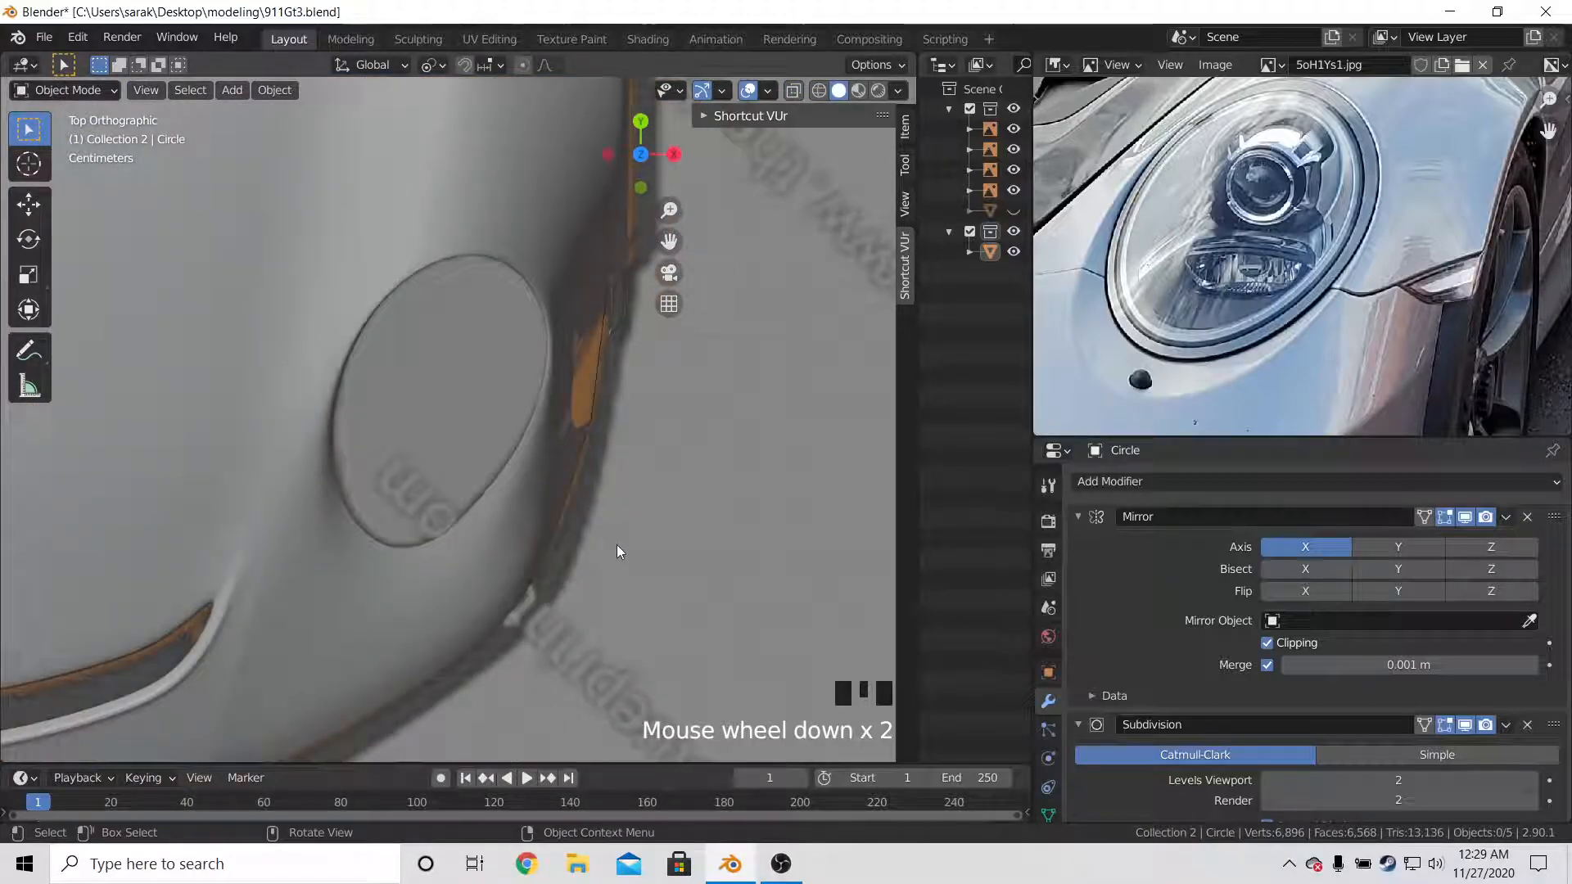
pyautogui.moveTo(616, 553); pyautogui.dragTo(399, 439, button='middle')
pyautogui.press('Tab')
pyautogui.scroll(3, 400, 438)
pyautogui.hotkey('ctrl', 'r')
pyautogui.click(275, 390)
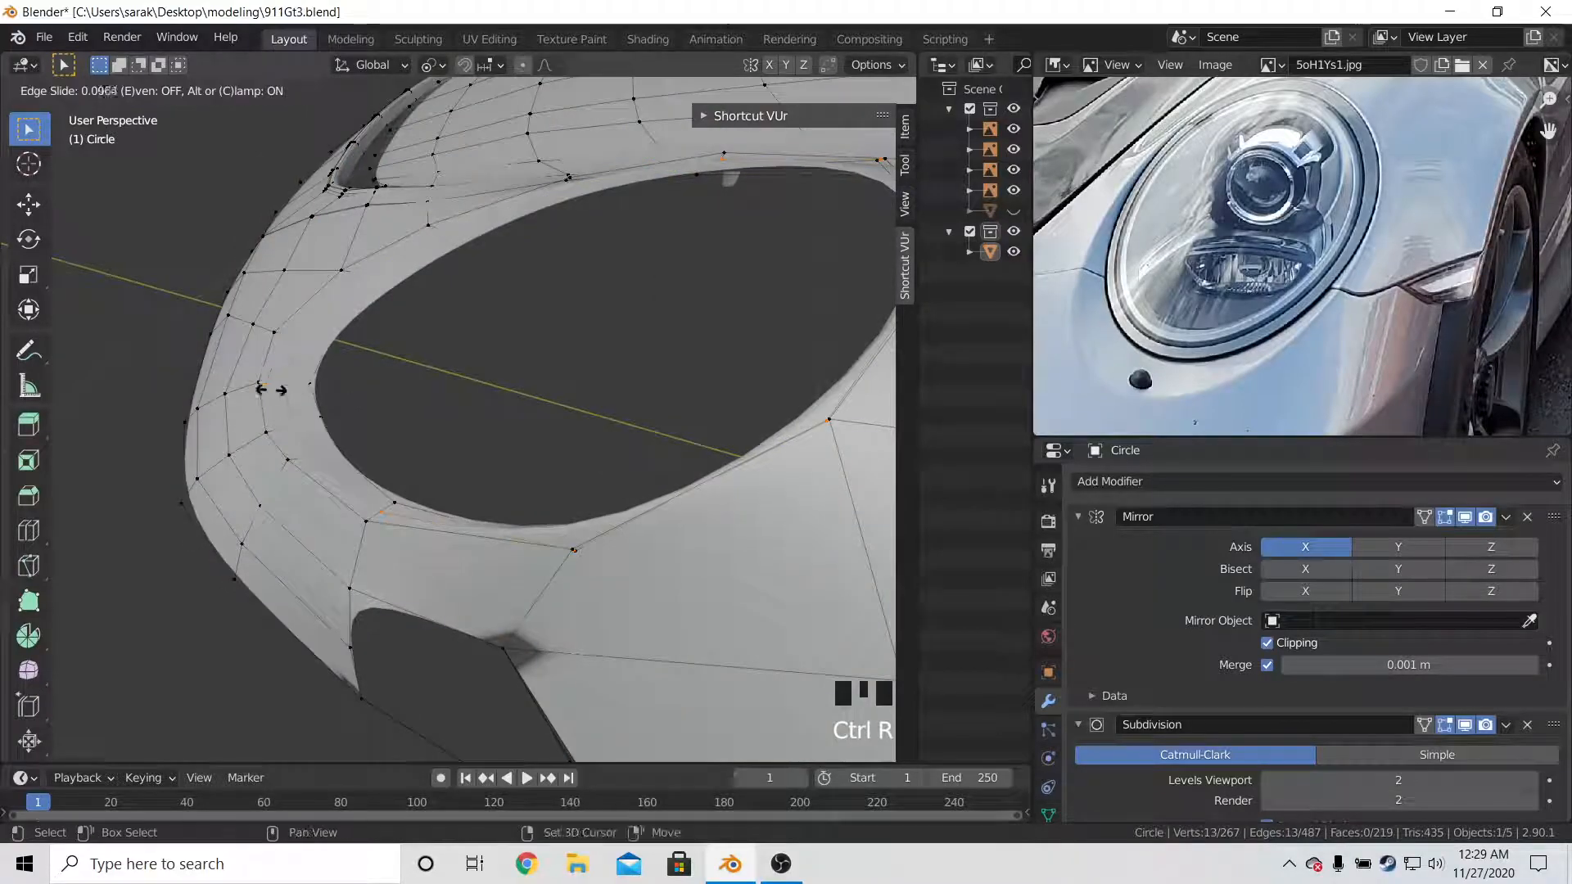
pyautogui.click(81, 416)
# Leave mesh editing, save the file and inspect the smoothed headlight opening from several angles
pyautogui.press('Tab')
pyautogui.scroll(-3, 453, 405)
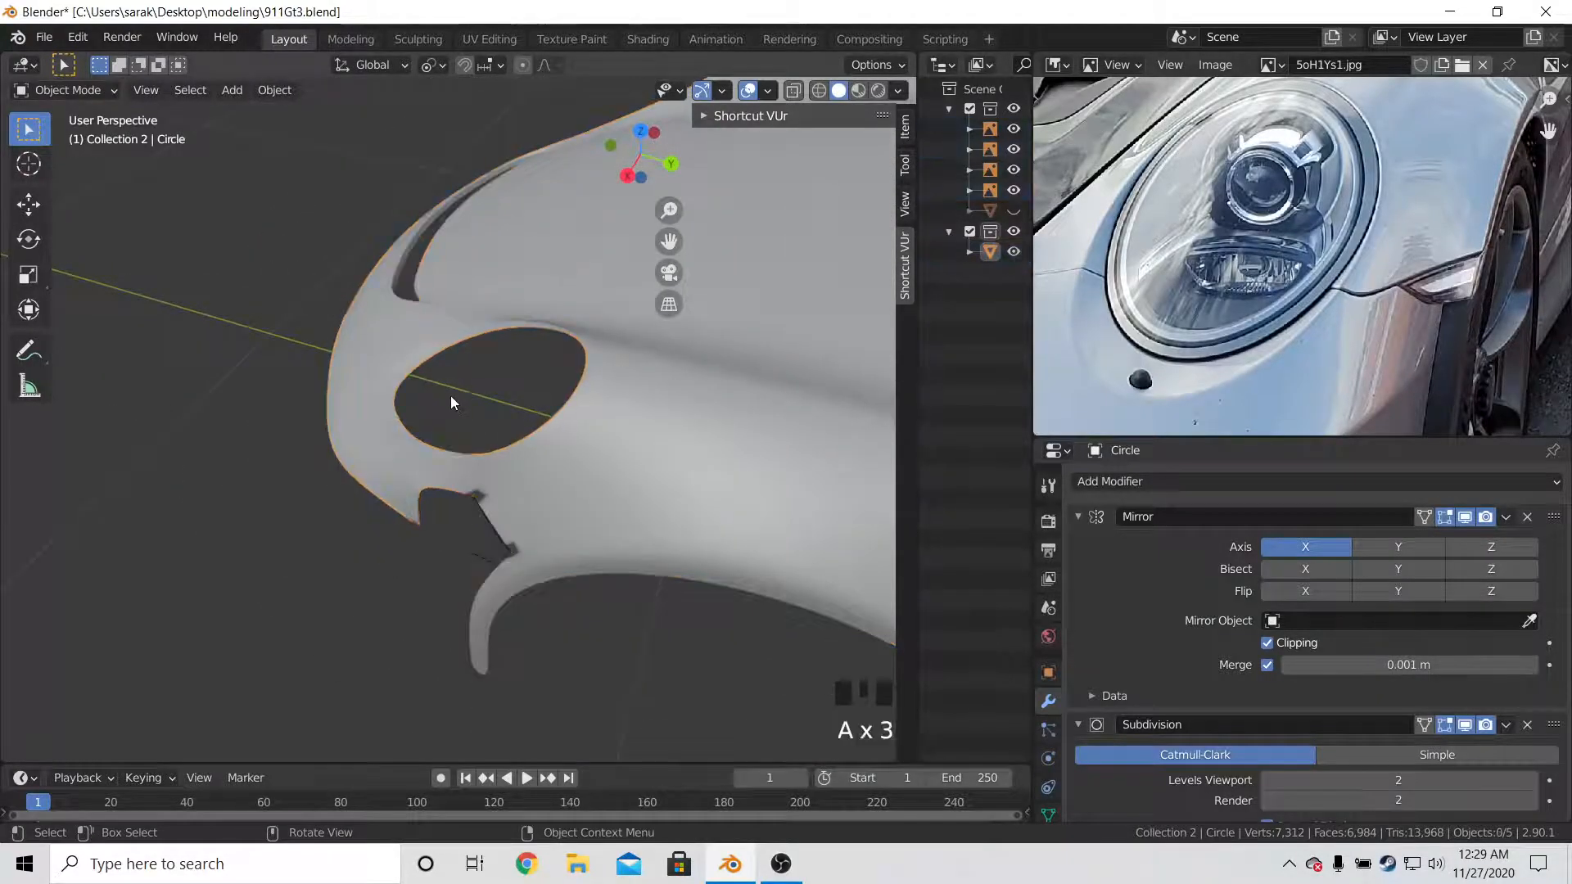
pyautogui.moveTo(449, 397); pyautogui.dragTo(755, 295, button='middle')
pyautogui.hotkey('ctrl', 's')
pyautogui.moveTo(593, 364); pyautogui.dragTo(707, 372, button='middle')
pyautogui.scroll(-6, 586, 477)
pyautogui.scroll(5, 513, 402)
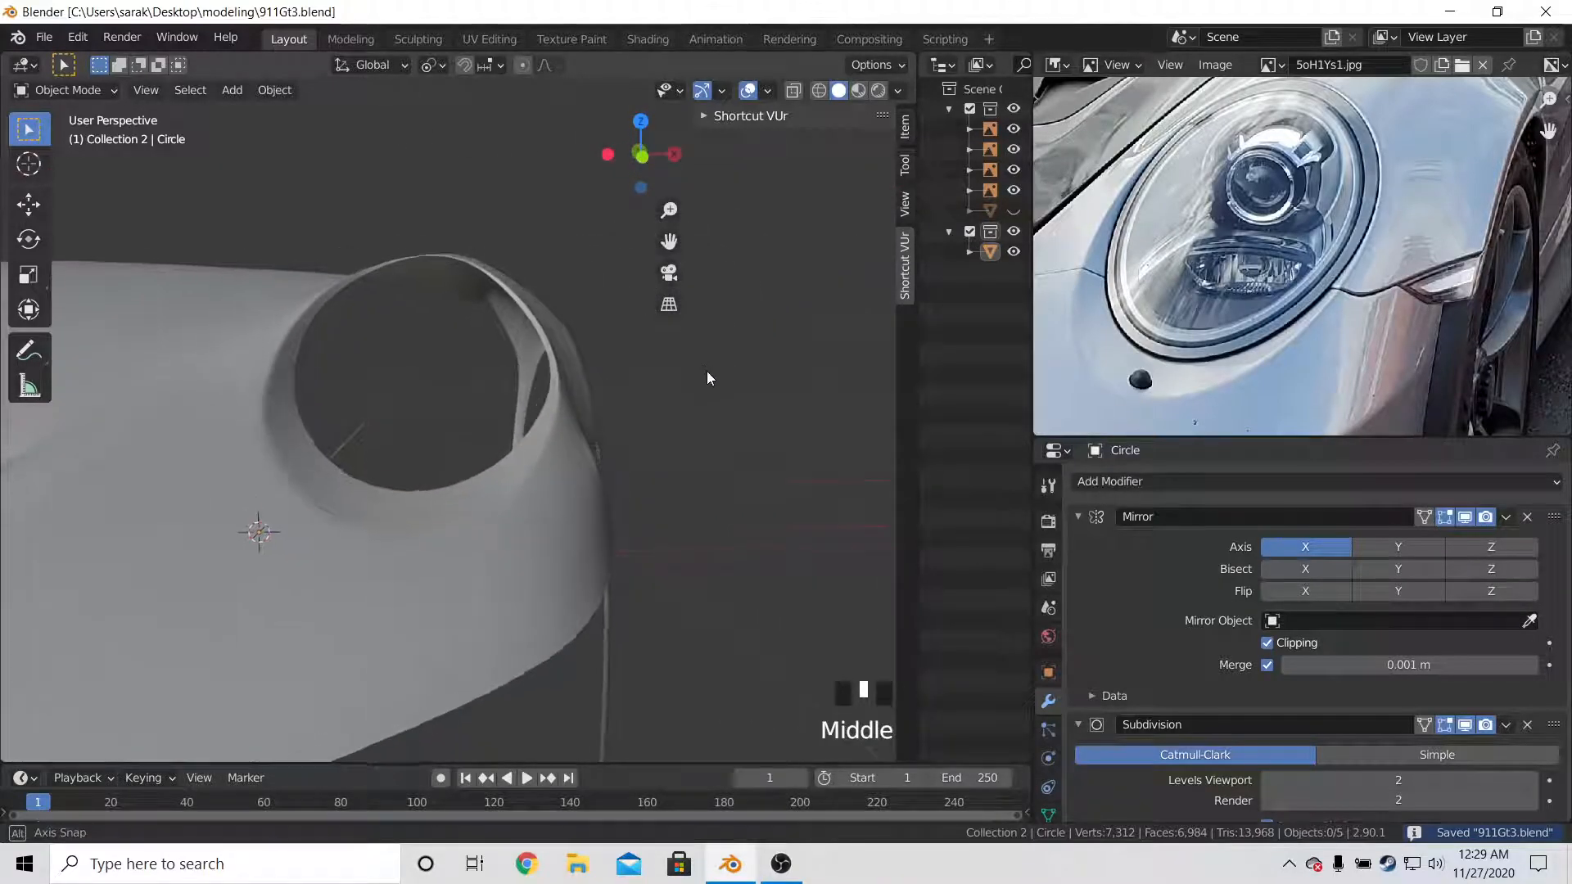
pyautogui.press('Tab')
pyautogui.press('KP_1')
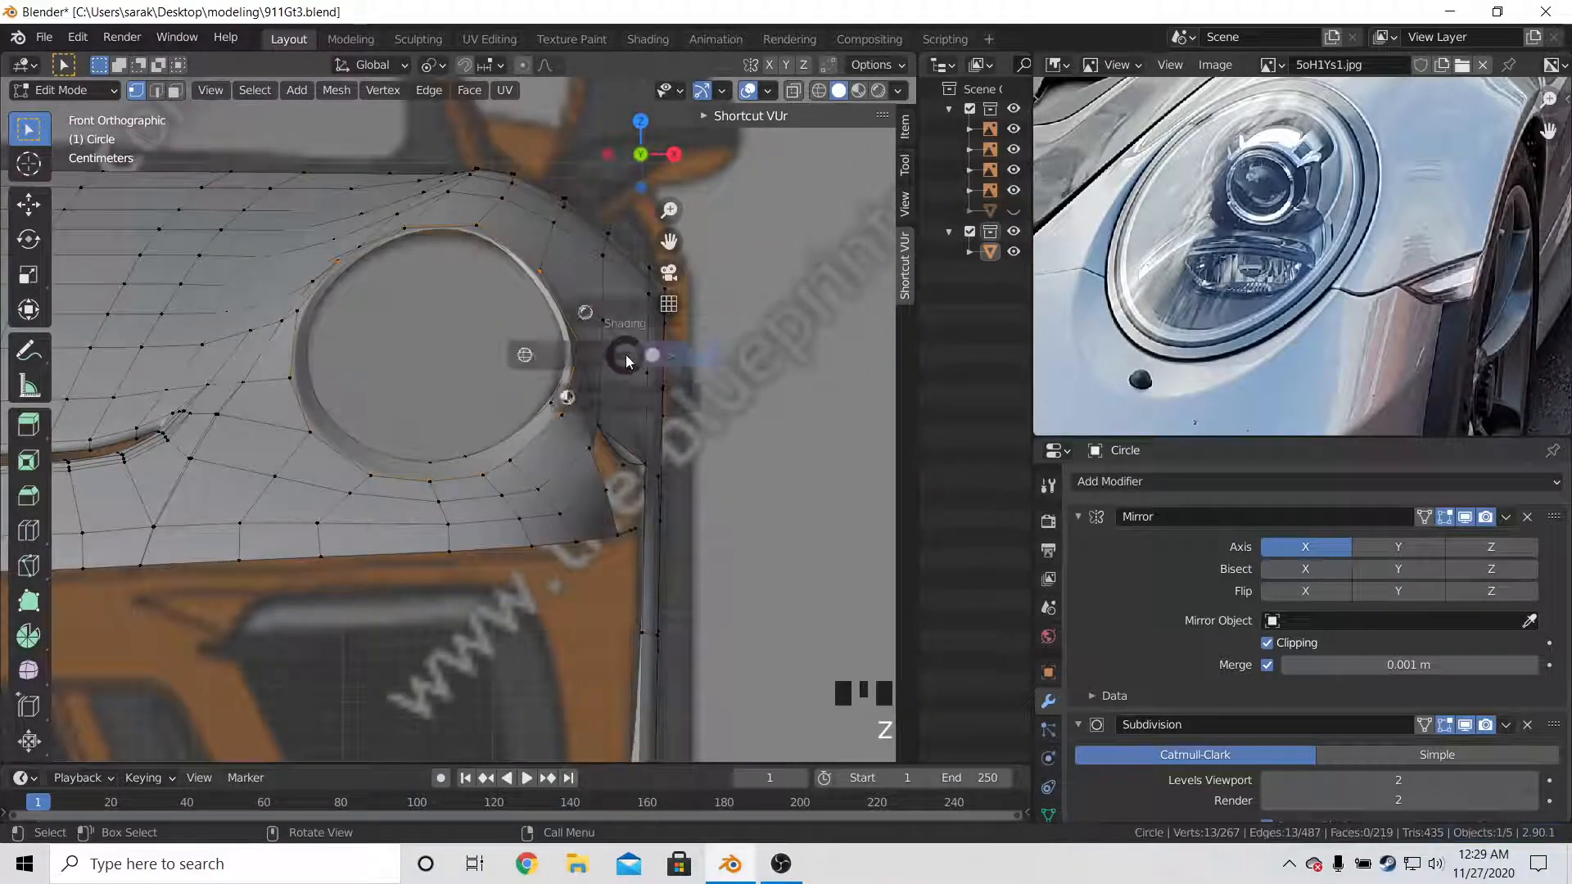
pyautogui.hotkey('alt', 'z')
pyautogui.click(565, 345)
pyautogui.keyDown('shift'); pyautogui.moveTo(630, 342); pyautogui.dragTo(575, 355, button='middle'); pyautogui.keyUp('shift')
pyautogui.press('z')
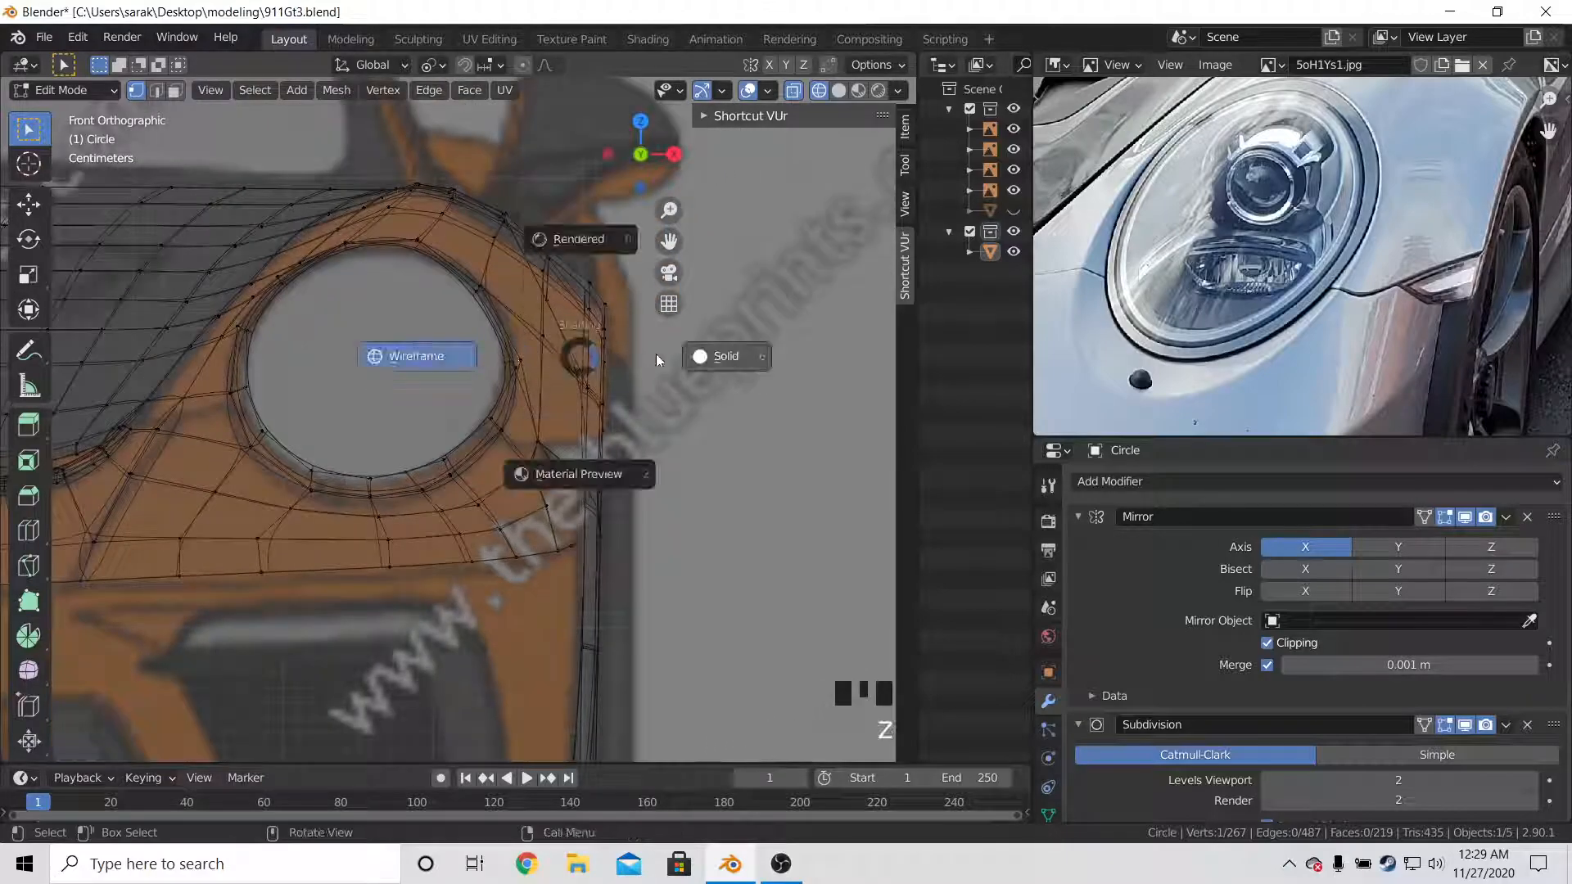
pyautogui.scroll(3, 644, 358)
pyautogui.press('g')
pyautogui.rightClick(567, 346)
pyautogui.click(558, 334)
pyautogui.press('g')
pyautogui.rightClick(487, 326)
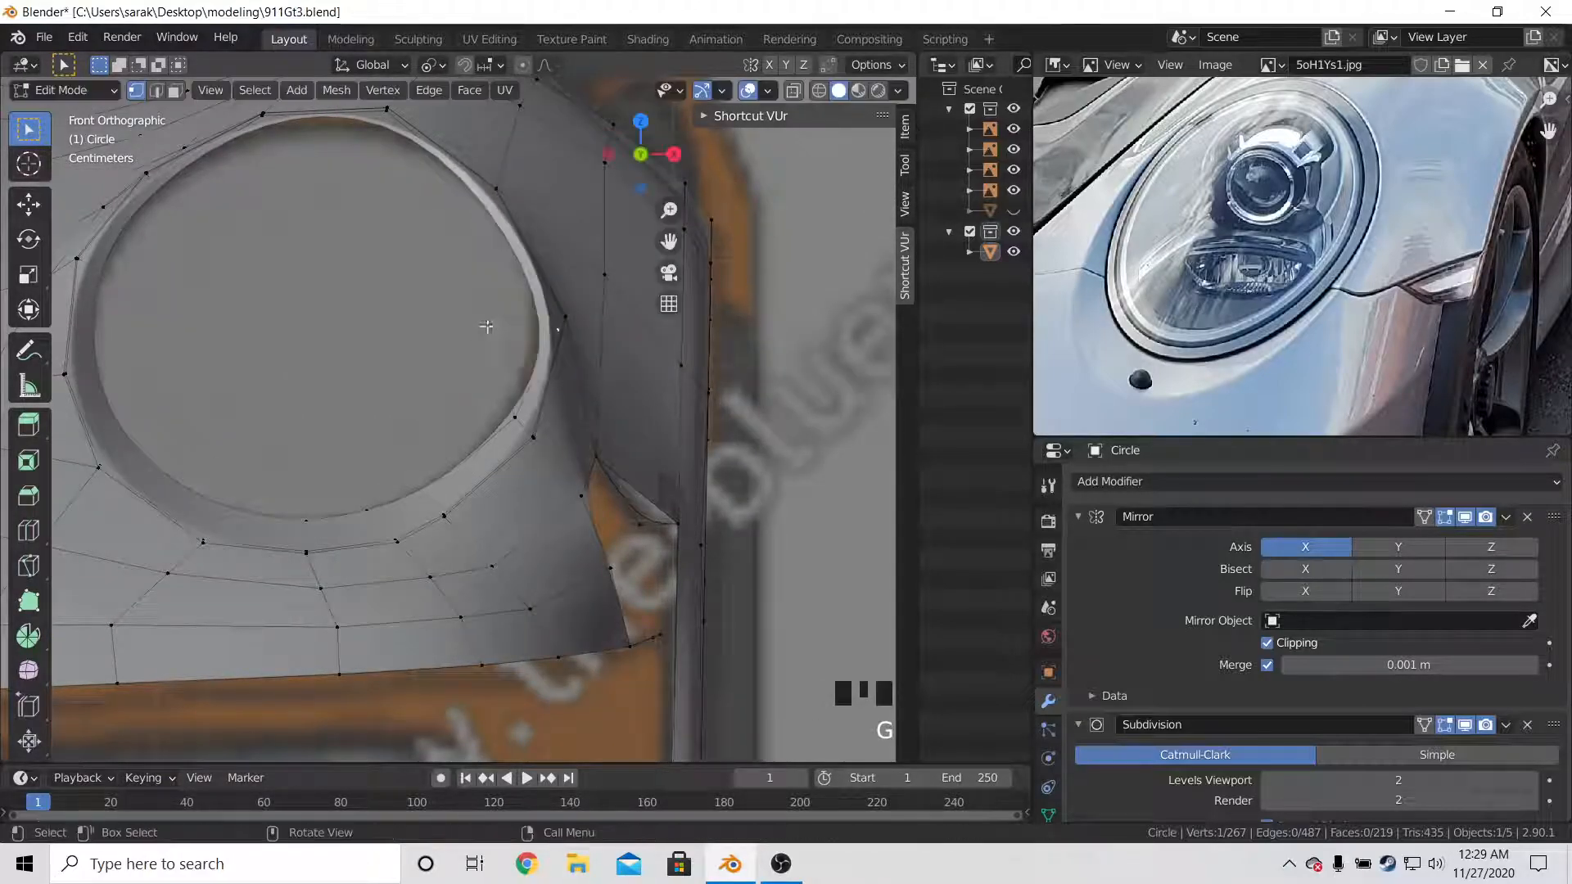
# Delete the edge loop that was added around the headlight rim
pyautogui.press('x')
pyautogui.click(532, 337)
# Move the wheel-arch-side rim vertex about −0.003 m in X and 0.003 m in Z in the front view, then reposition it in the right view
pyautogui.click(555, 329)
pyautogui.press('g')
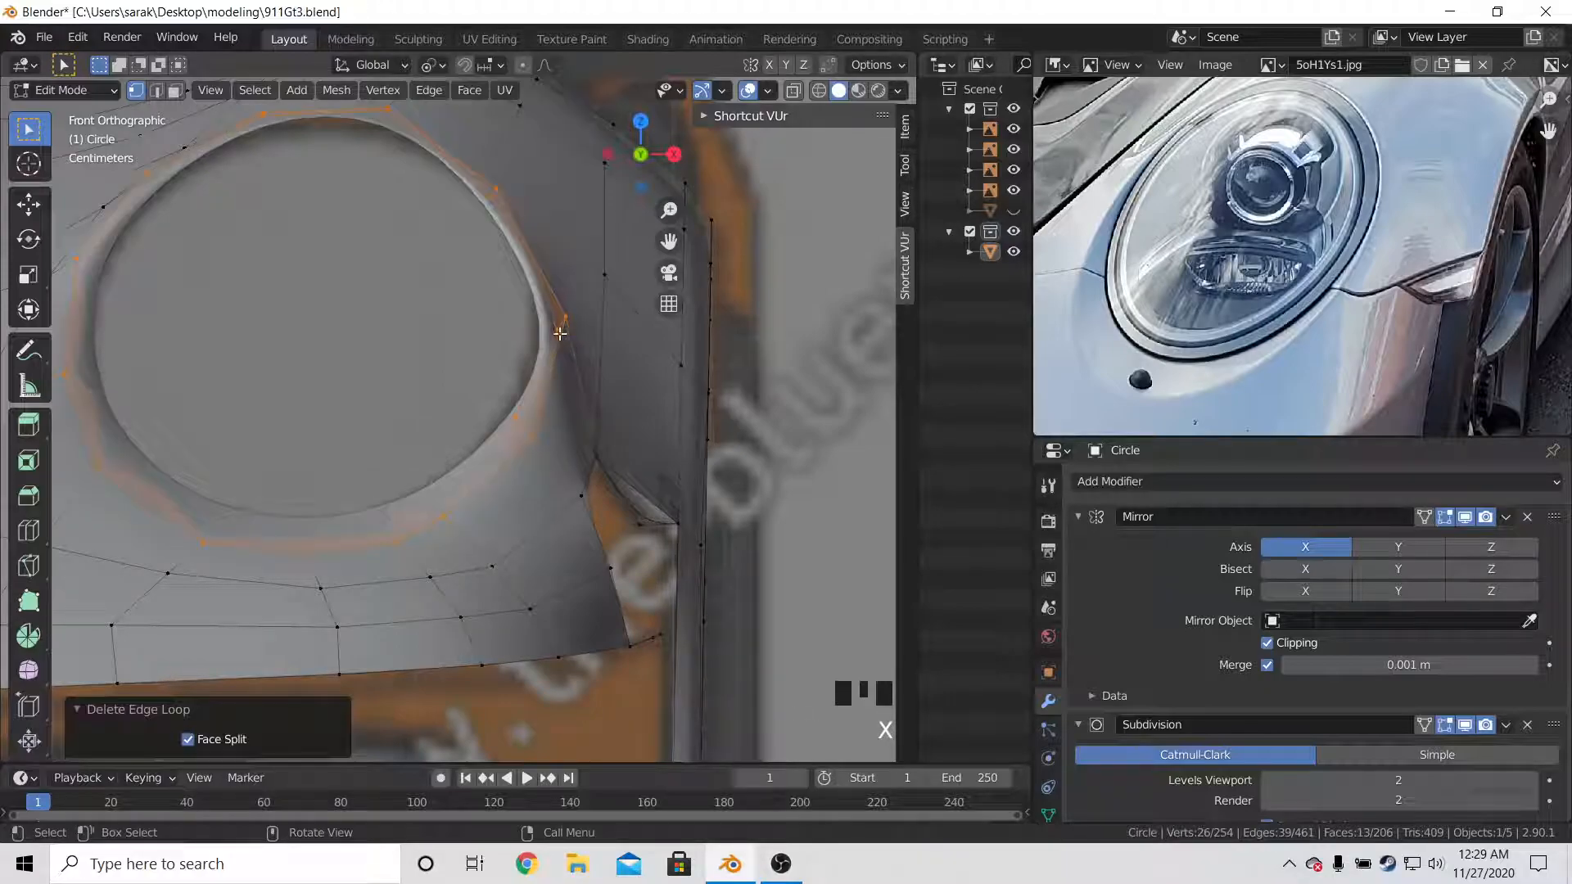
pyautogui.click(491, 271)
pyautogui.press('z')
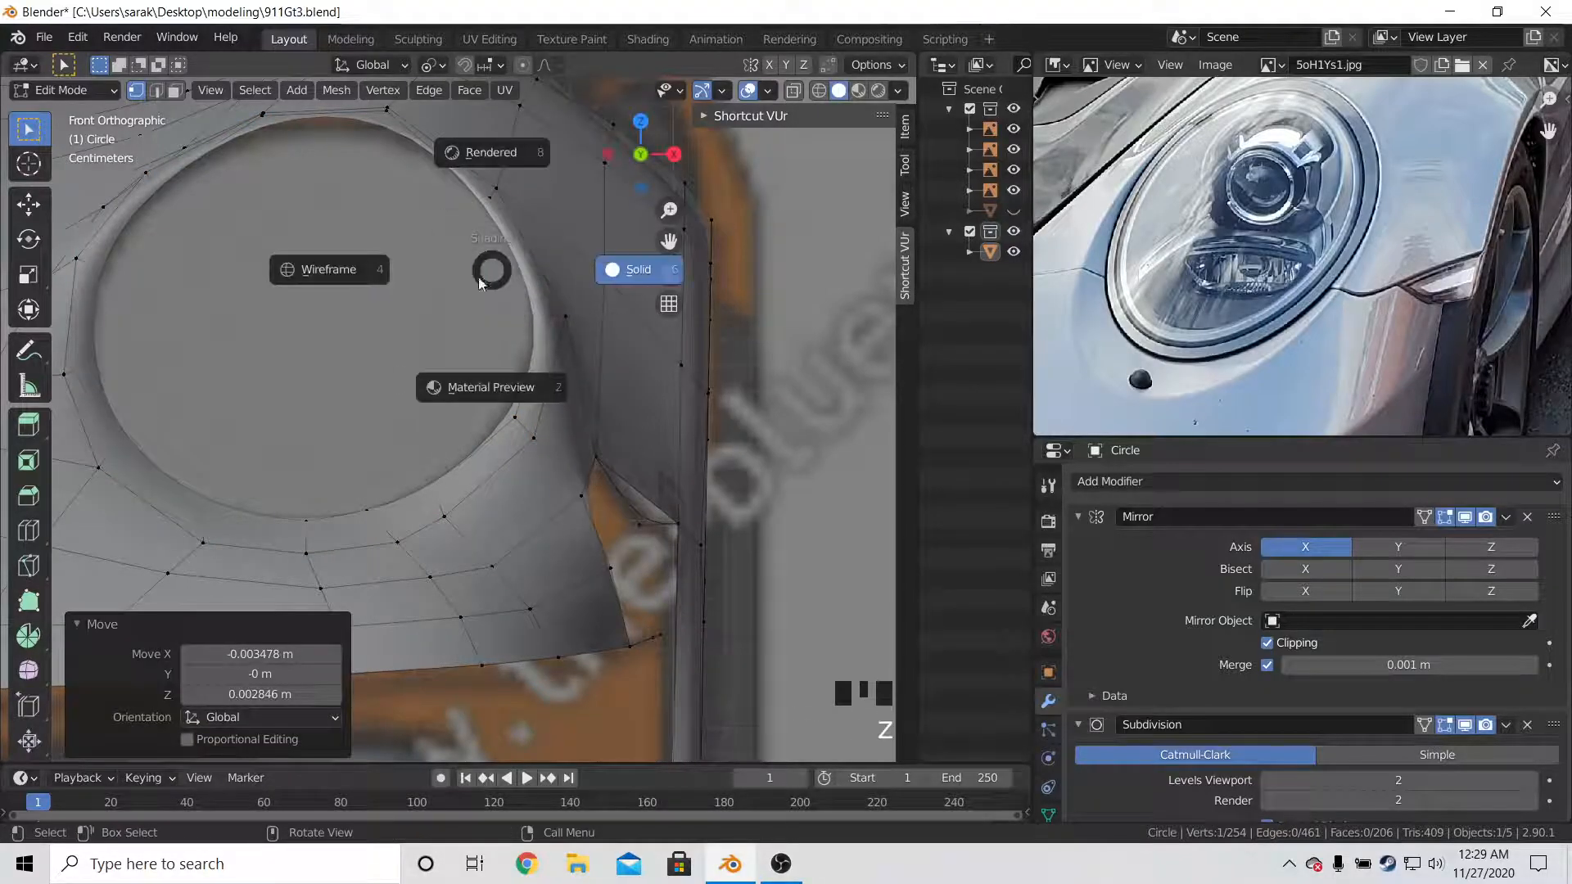
pyautogui.click(682, 284)
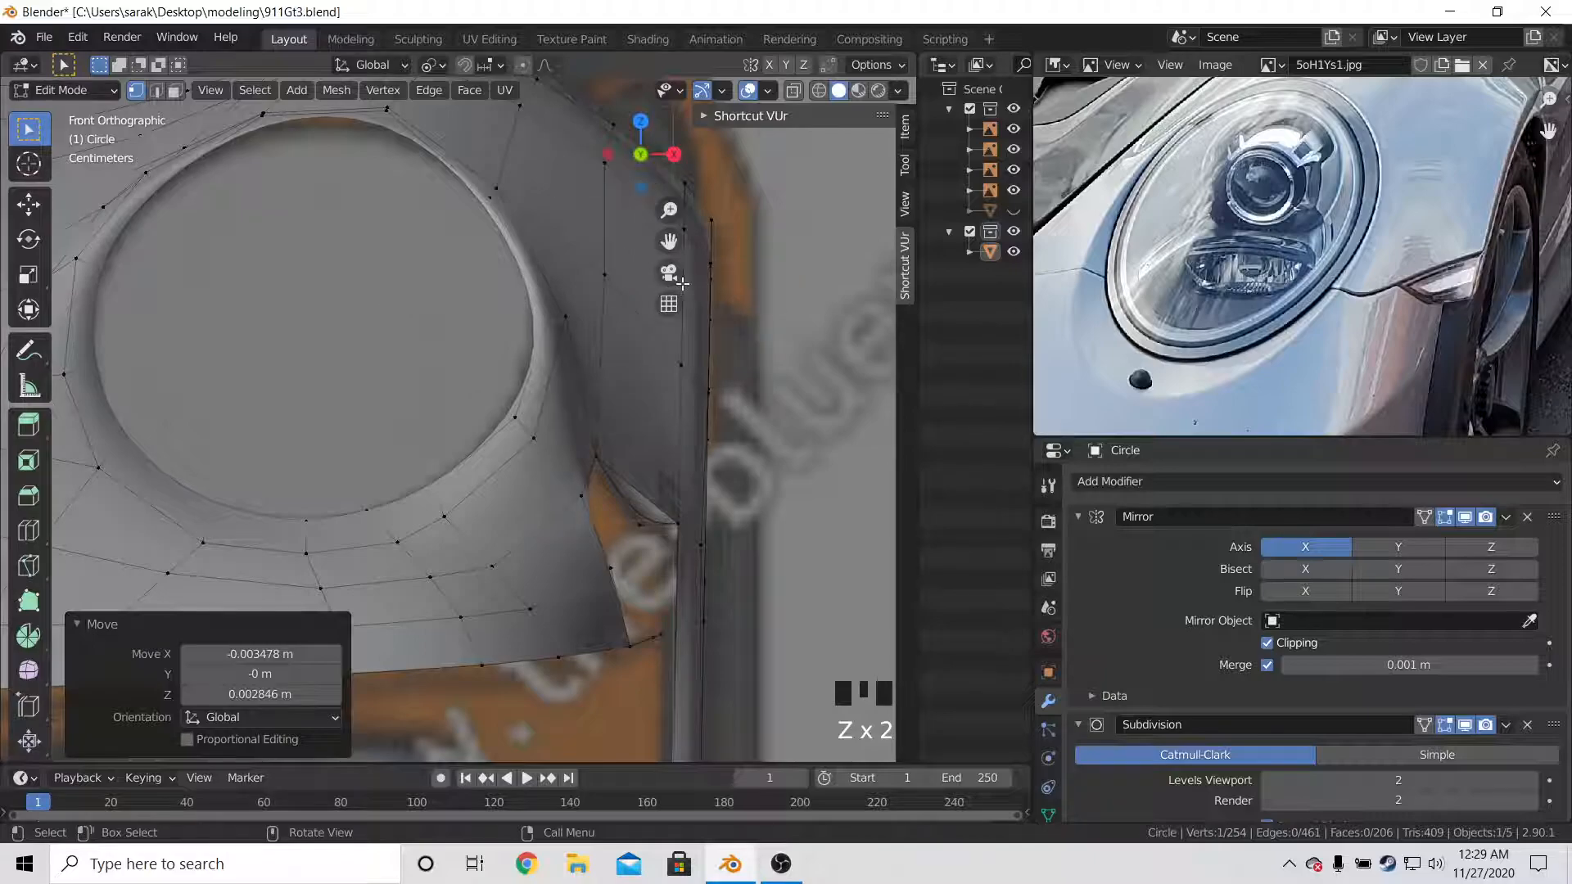
pyautogui.press('KP_3')
pyautogui.press('z')
pyautogui.press('g')
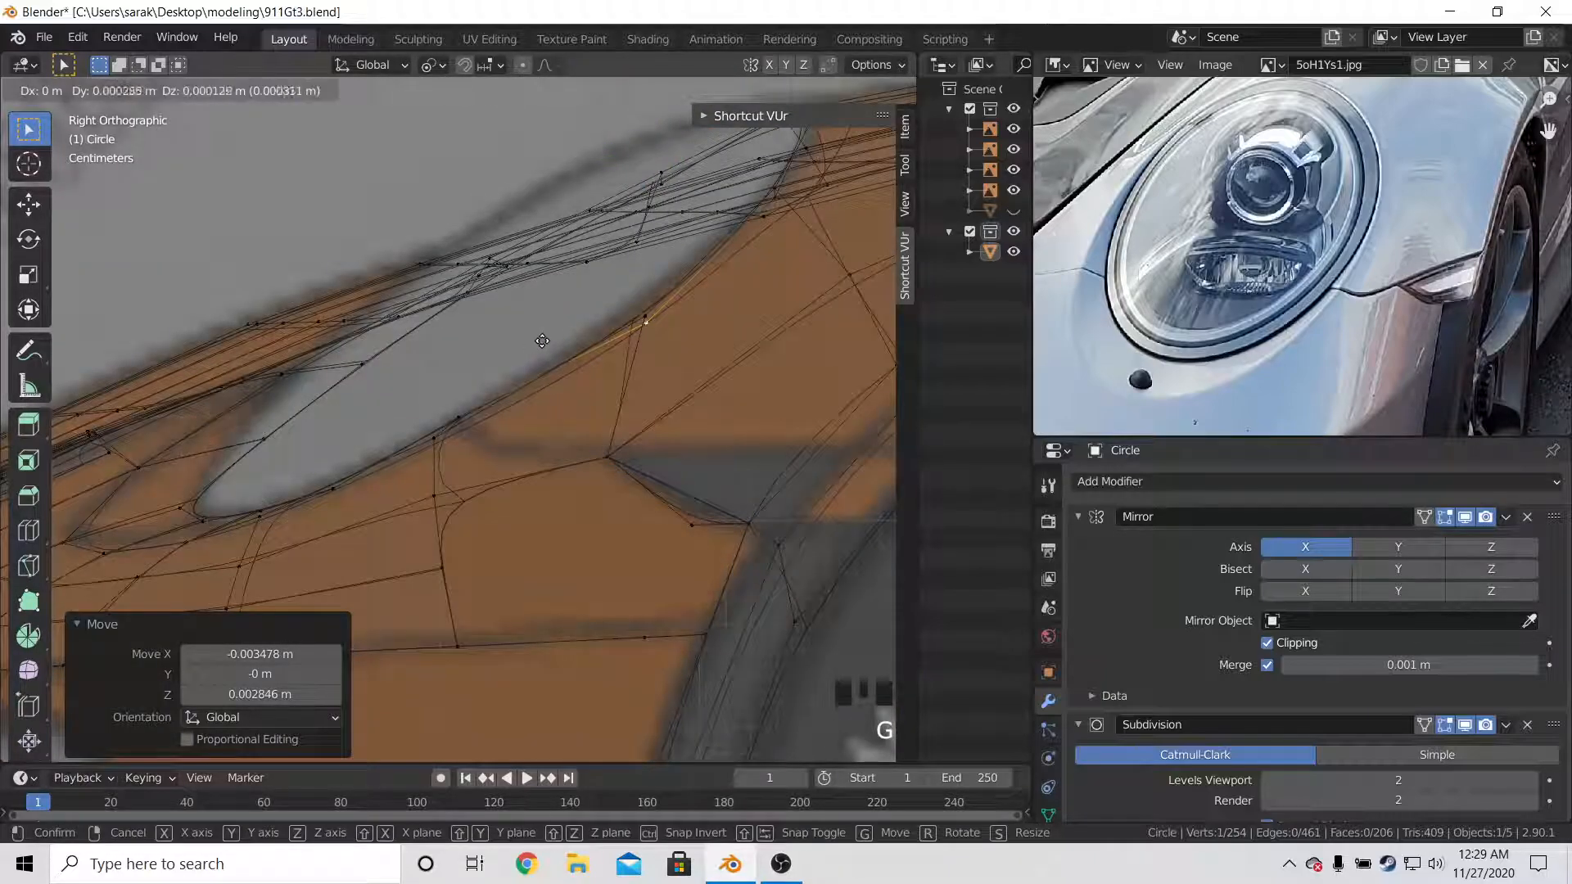
pyautogui.click(538, 261)
# Add a supporting edge loop around the headlight rim near its outer edge, leave mesh editing and save the file
pyautogui.moveTo(541, 262); pyautogui.dragTo(606, 253, button='middle')
pyautogui.hotkey('ctrl', 'r')
pyautogui.click(622, 288)
pyautogui.press('Tab')
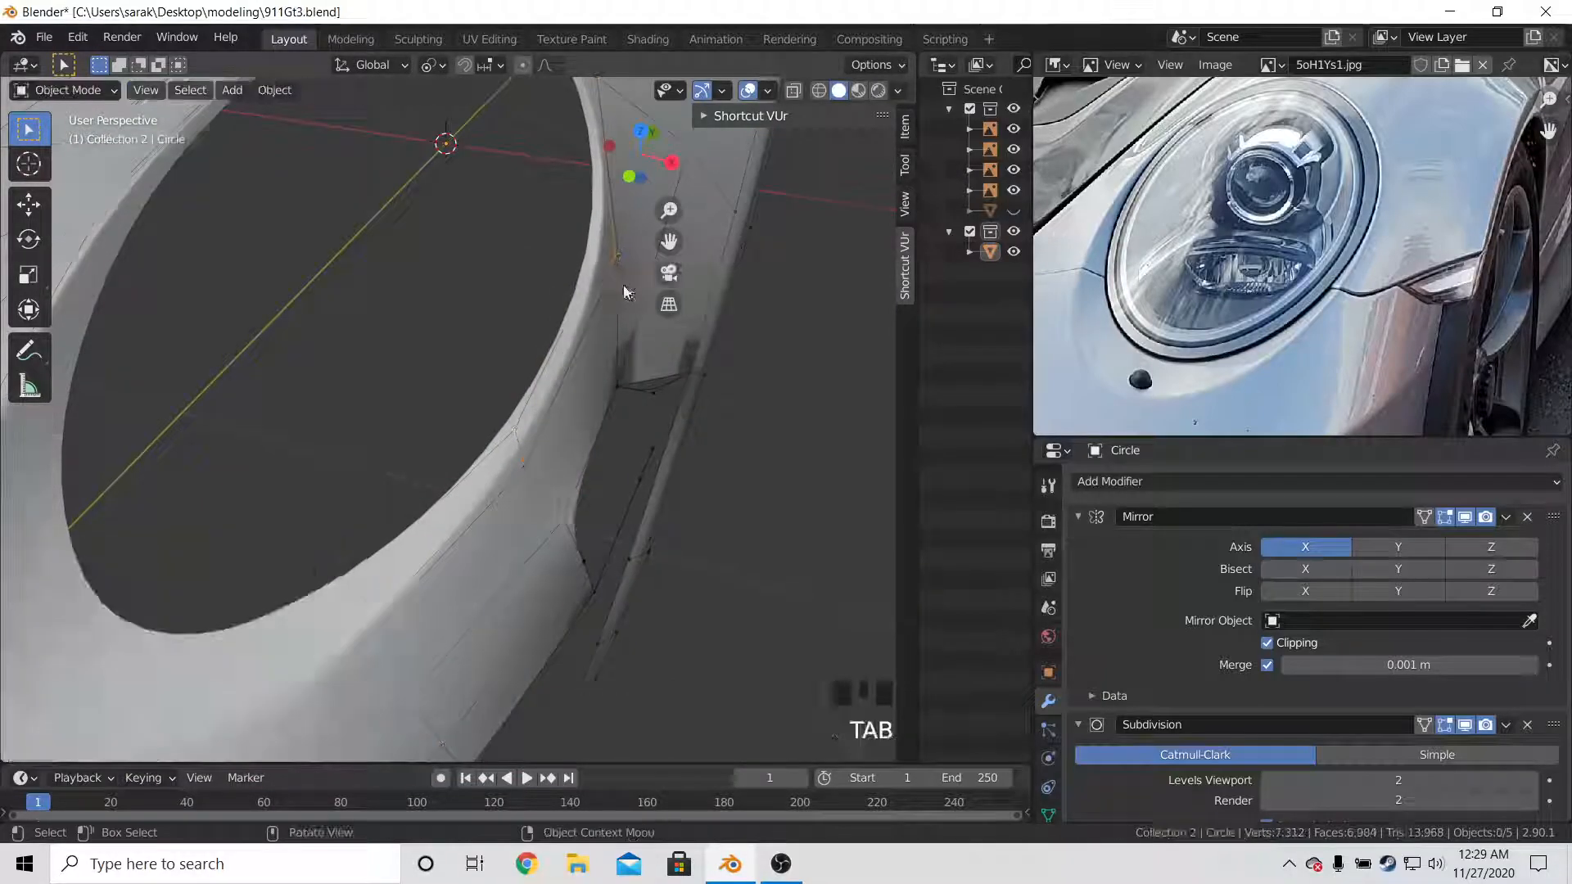
pyautogui.press('a')
pyautogui.press('a')
pyautogui.press('a')
pyautogui.hotkey('ctrl', 's')
# In the top view, adjust the outer-side vertex of the headlight rim to smooth the opening's contour
pyautogui.scroll(-3, 587, 321)
pyautogui.moveTo(586, 324); pyautogui.dragTo(628, 306, button='middle')
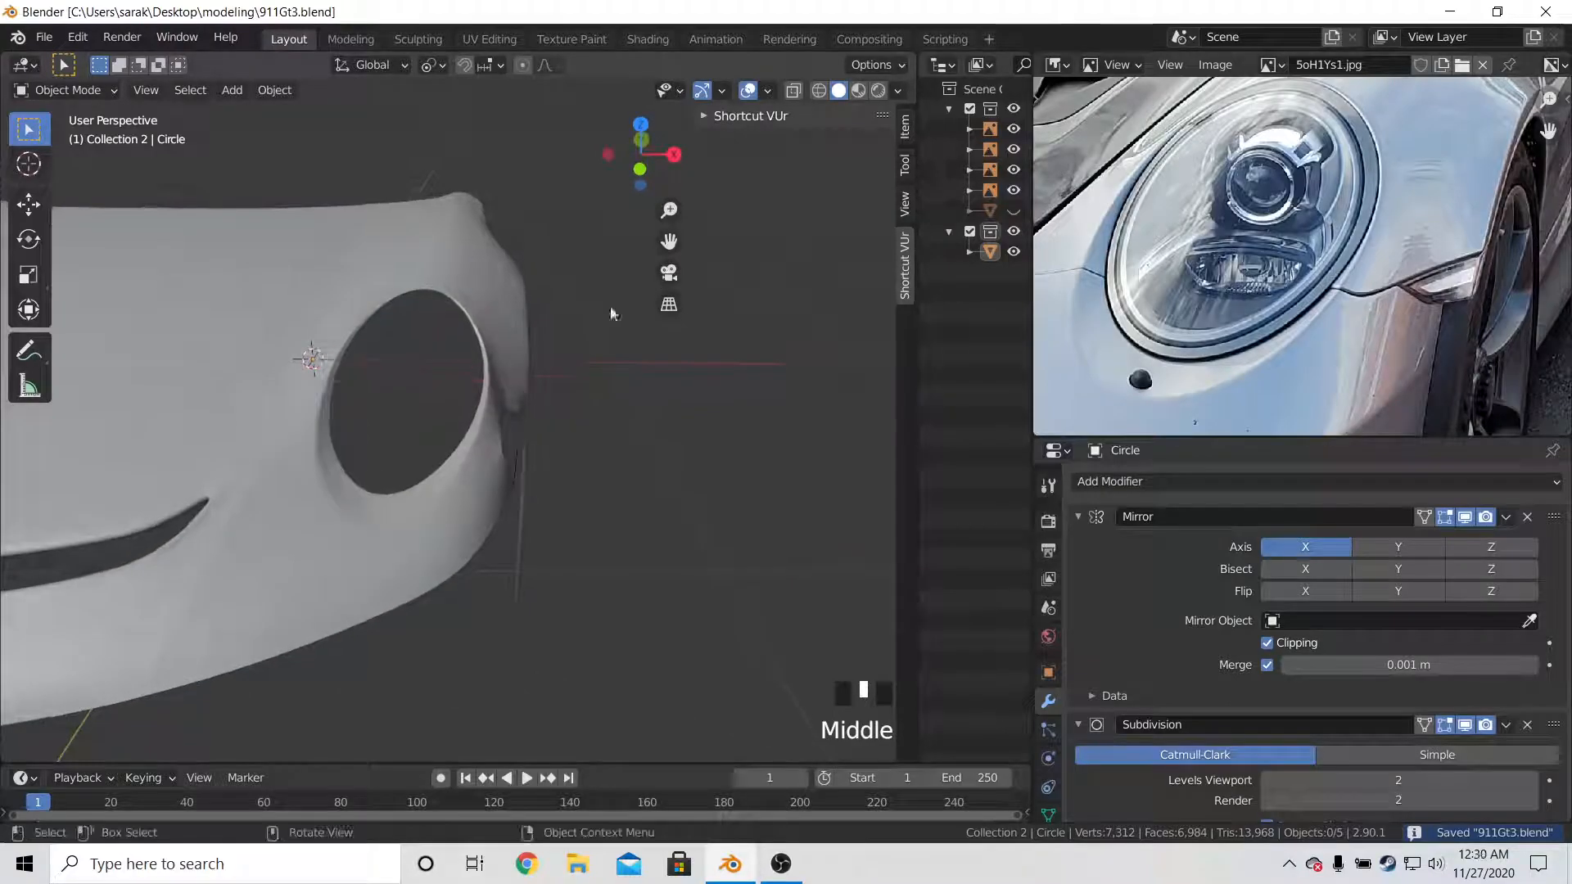
pyautogui.scroll(-3, 493, 332)
pyautogui.moveTo(493, 331); pyautogui.dragTo(505, 443, button='middle')
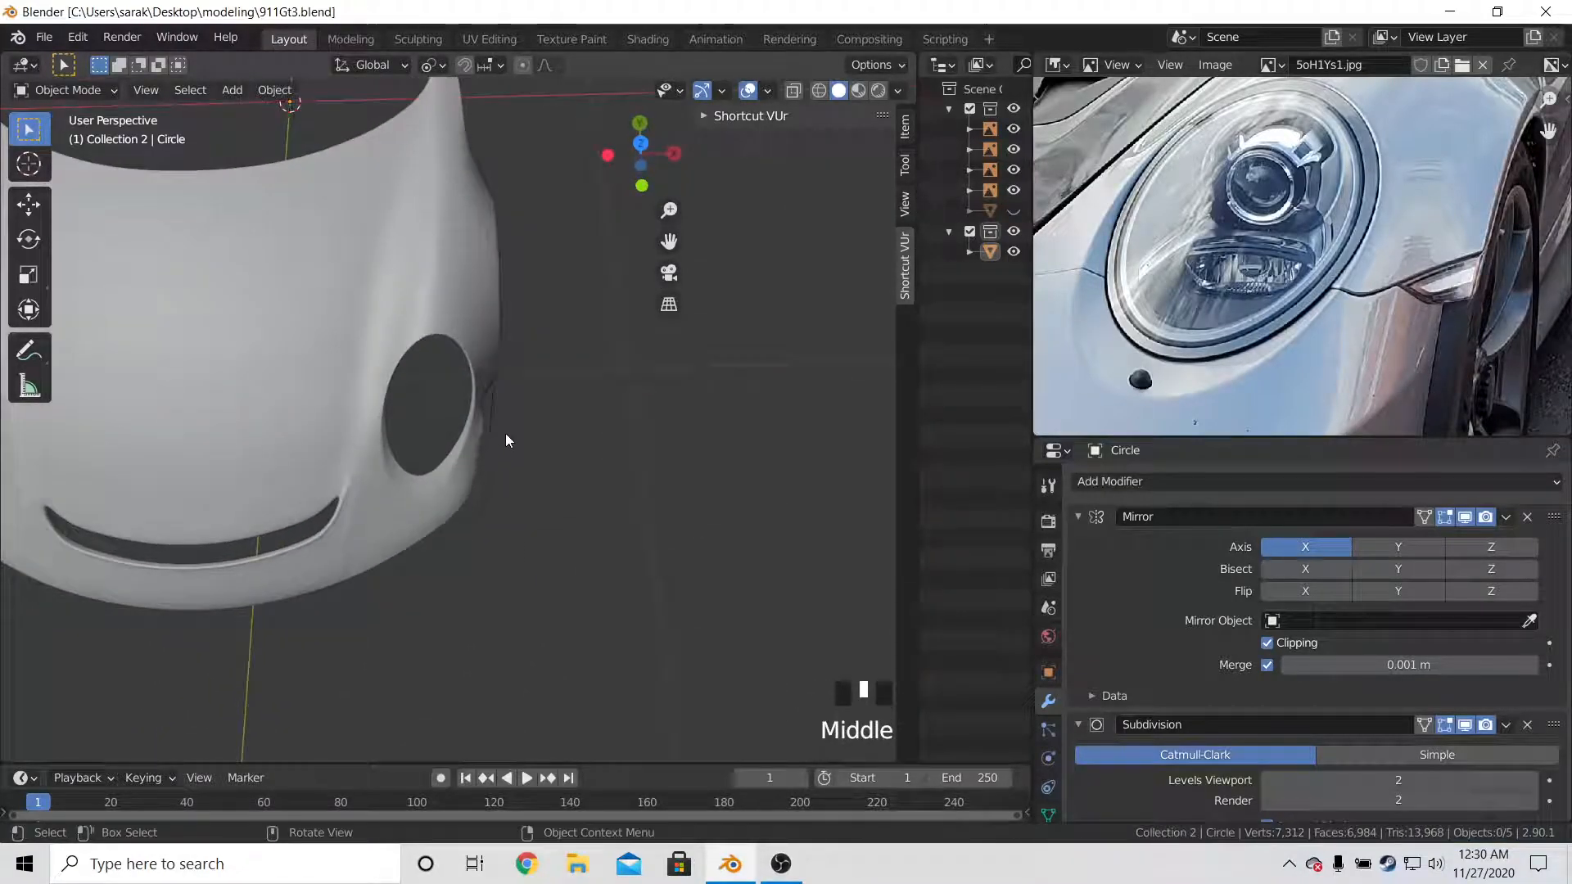
pyautogui.scroll(6, 513, 425)
pyautogui.keyDown('shift'); pyautogui.moveTo(525, 360); pyautogui.dragTo(561, 394, button='middle'); pyautogui.keyUp('shift')
pyautogui.press('Tab')
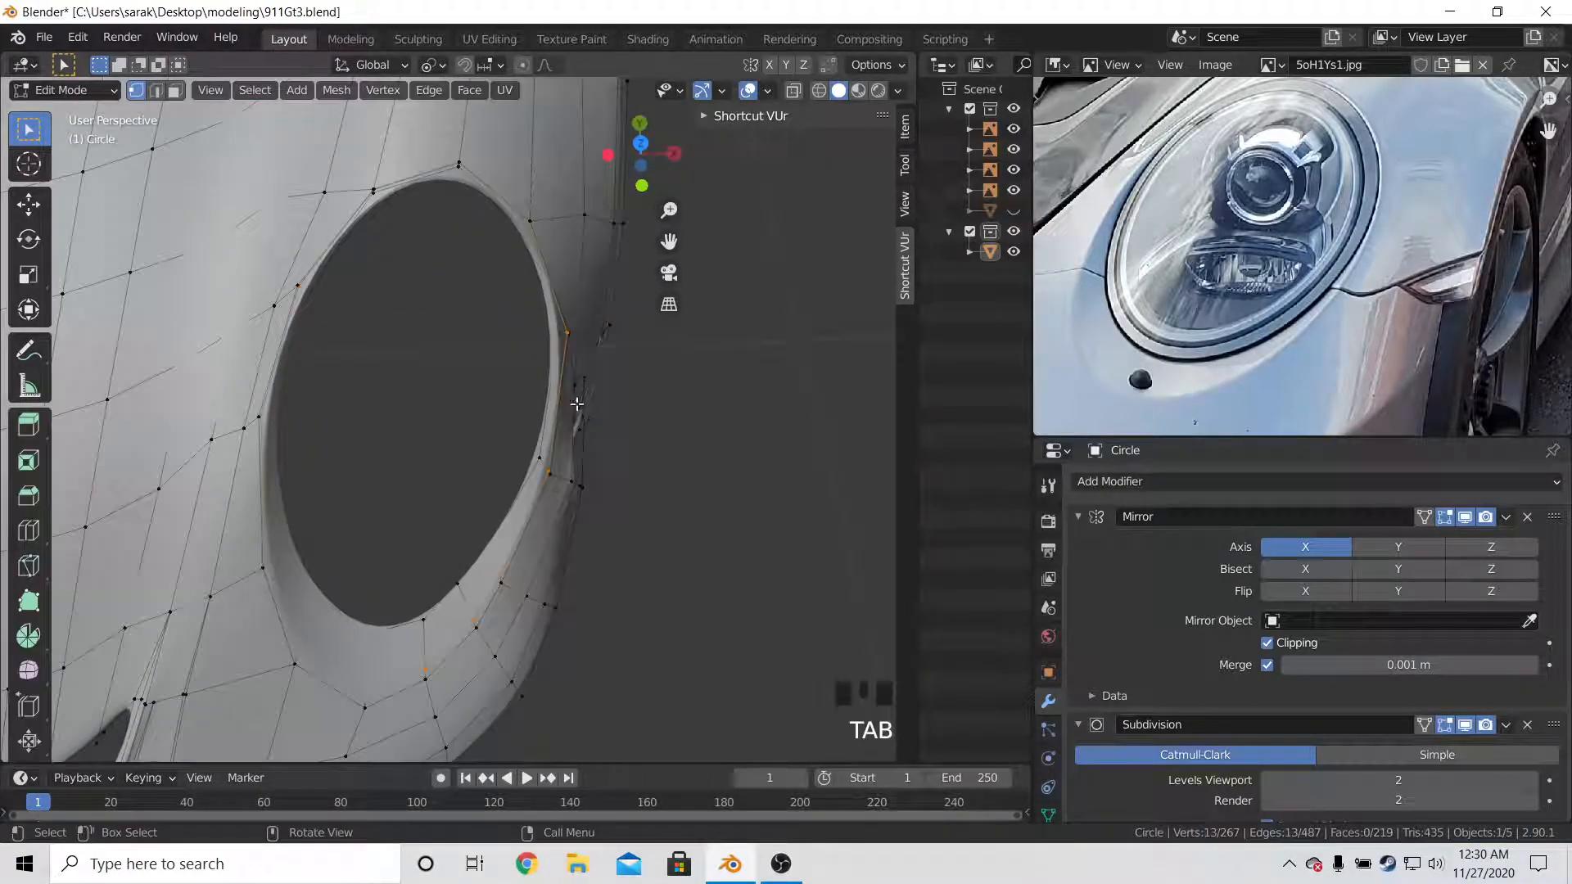
pyautogui.press('KP_7')
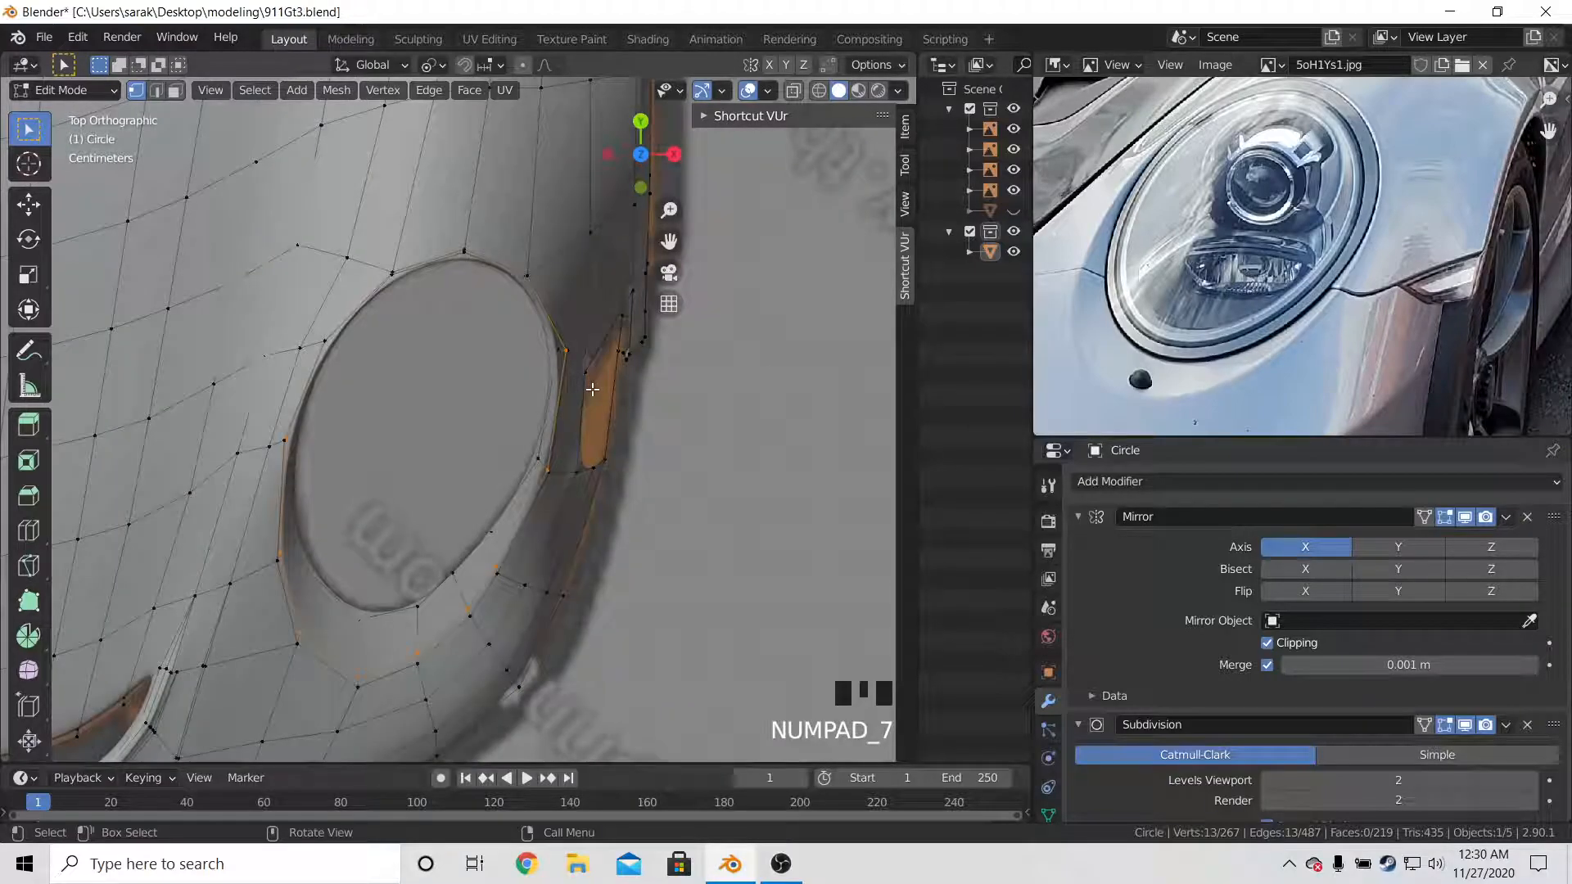
pyautogui.click(491, 375)
pyautogui.click(564, 352)
pyautogui.press('g')
pyautogui.click(593, 362)
pyautogui.click(588, 367)
pyautogui.press('g')
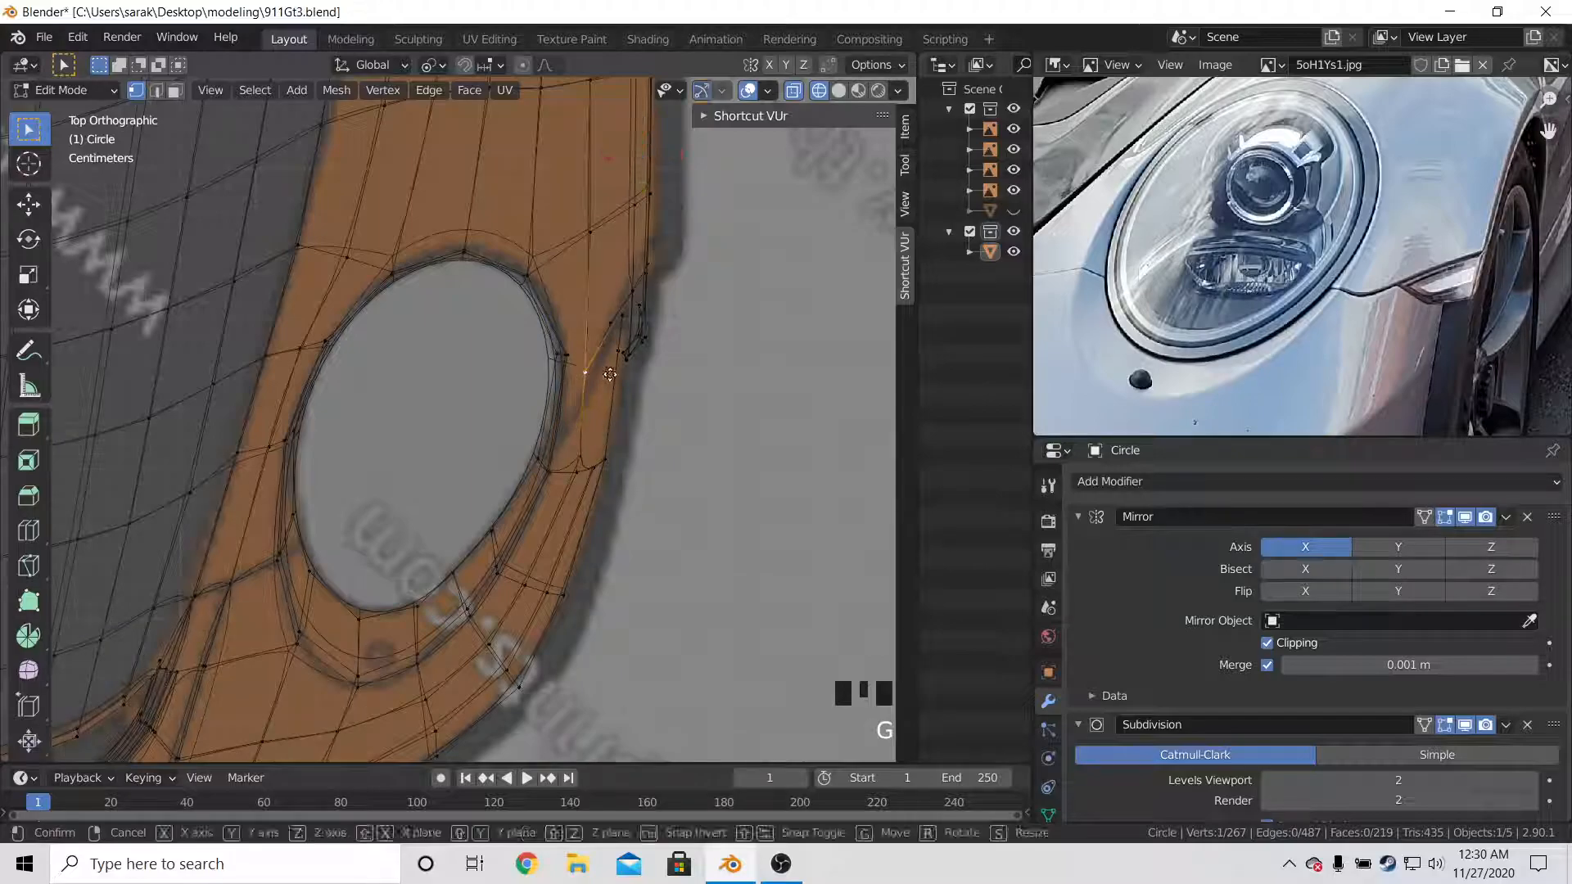
pyautogui.press('g')
pyautogui.hotkey('alt', 'z')
pyautogui.moveTo(764, 326); pyautogui.dragTo(547, 456, button='middle')
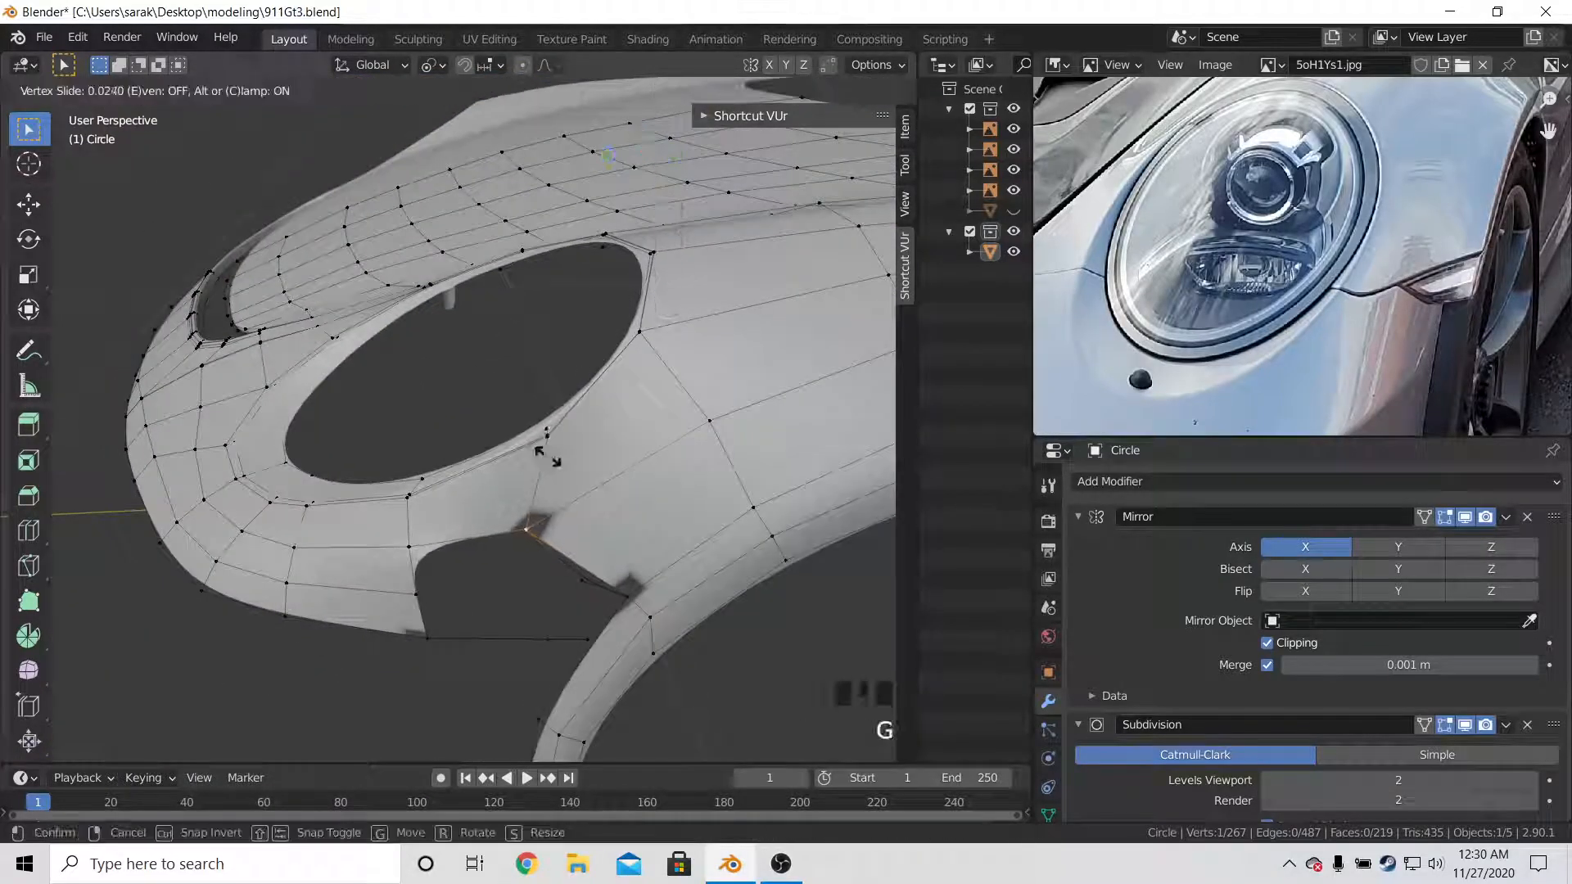
pyautogui.rightClick(591, 440)
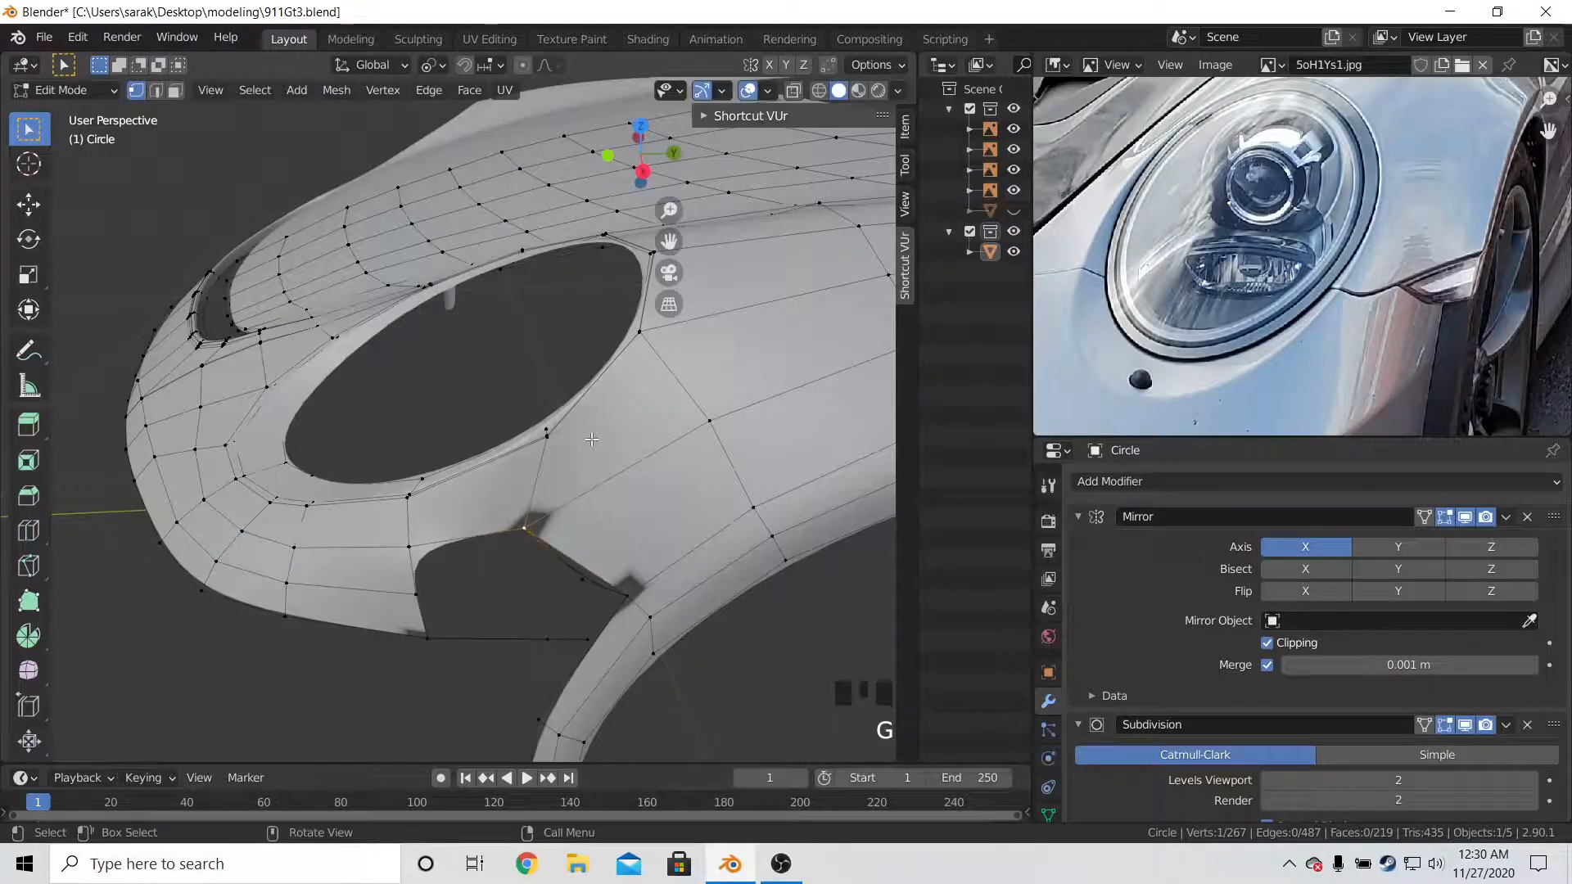
# Examine the headlight rim and the gap beside it against the side blueprint and in perspective
pyautogui.press('KP_3')
pyautogui.press('z')
pyautogui.click(397, 443)
pyautogui.press('z')
pyautogui.click(720, 443)
pyautogui.scroll(-3, 721, 443)
pyautogui.moveTo(721, 443)
pyautogui.mouseDown(button='middle')
pyautogui.moveTo(690, 499)
pyautogui.moveTo(547, 524)
pyautogui.moveTo(543, 503)
pyautogui.mouseUp(button='middle')
pyautogui.press('Tab')
pyautogui.press('Tab')
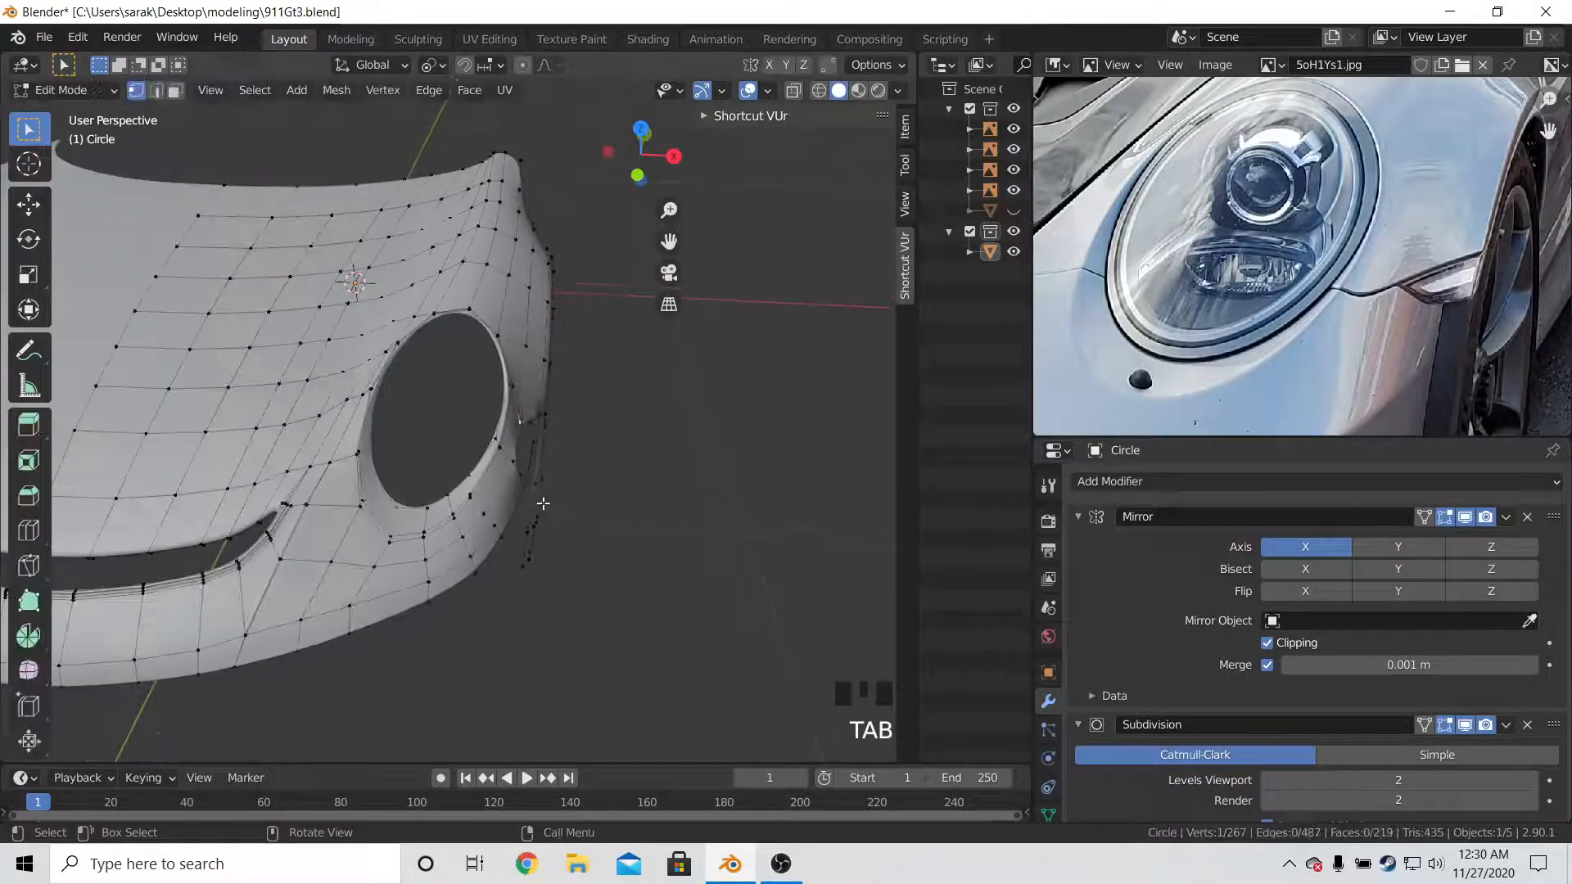
# Delete the edge loop crossing the fender strip below the headlight and clear the selection
pyautogui.keyDown('alt'); pyautogui.click(456, 528); pyautogui.keyUp('alt')
pyautogui.press('x')
pyautogui.click(458, 530)
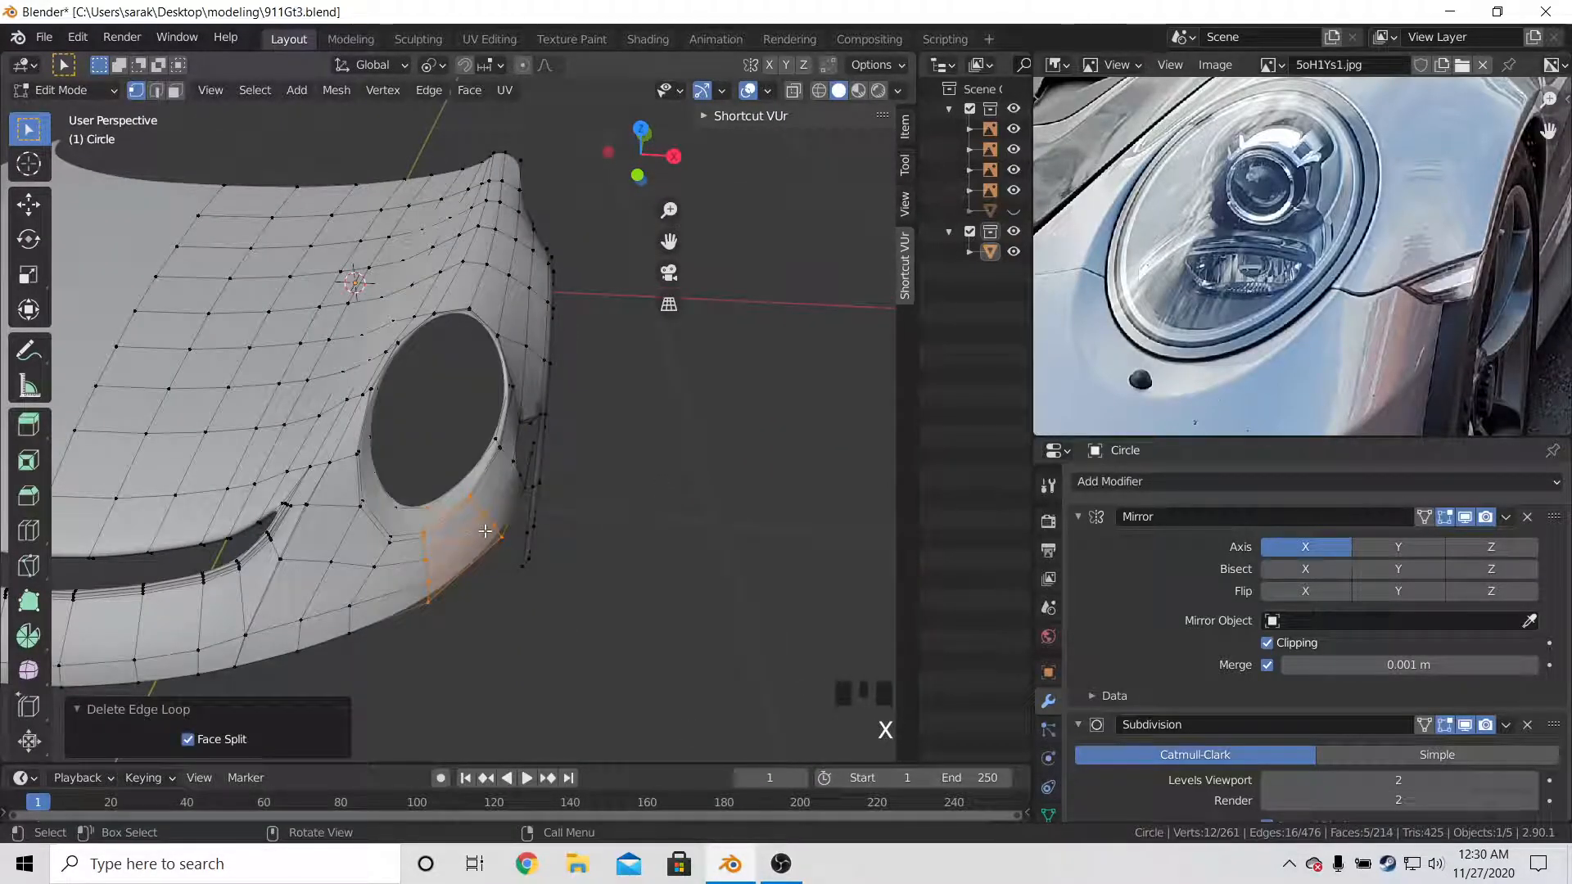
pyautogui.press('KP_7')
pyautogui.hotkey('alt', 'a')
pyautogui.hotkey('alt', 'a')
pyautogui.hotkey('alt', 'a')
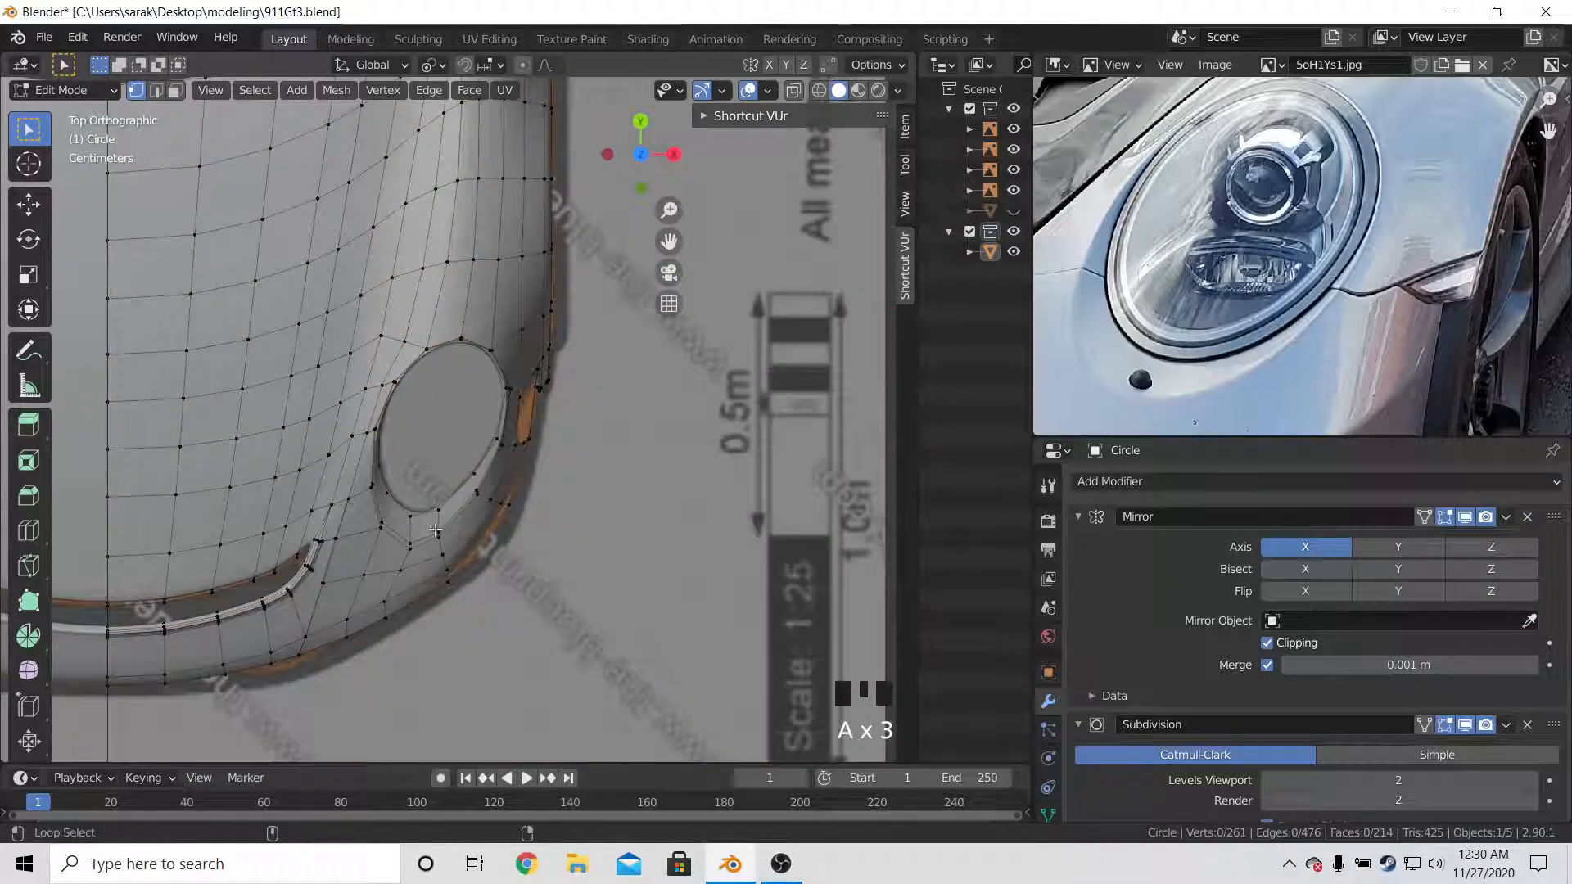
# In the top view, rotate the edges running down from the headlight rim by −25.7° and scale them to 0.859 along Y
pyautogui.press('r')
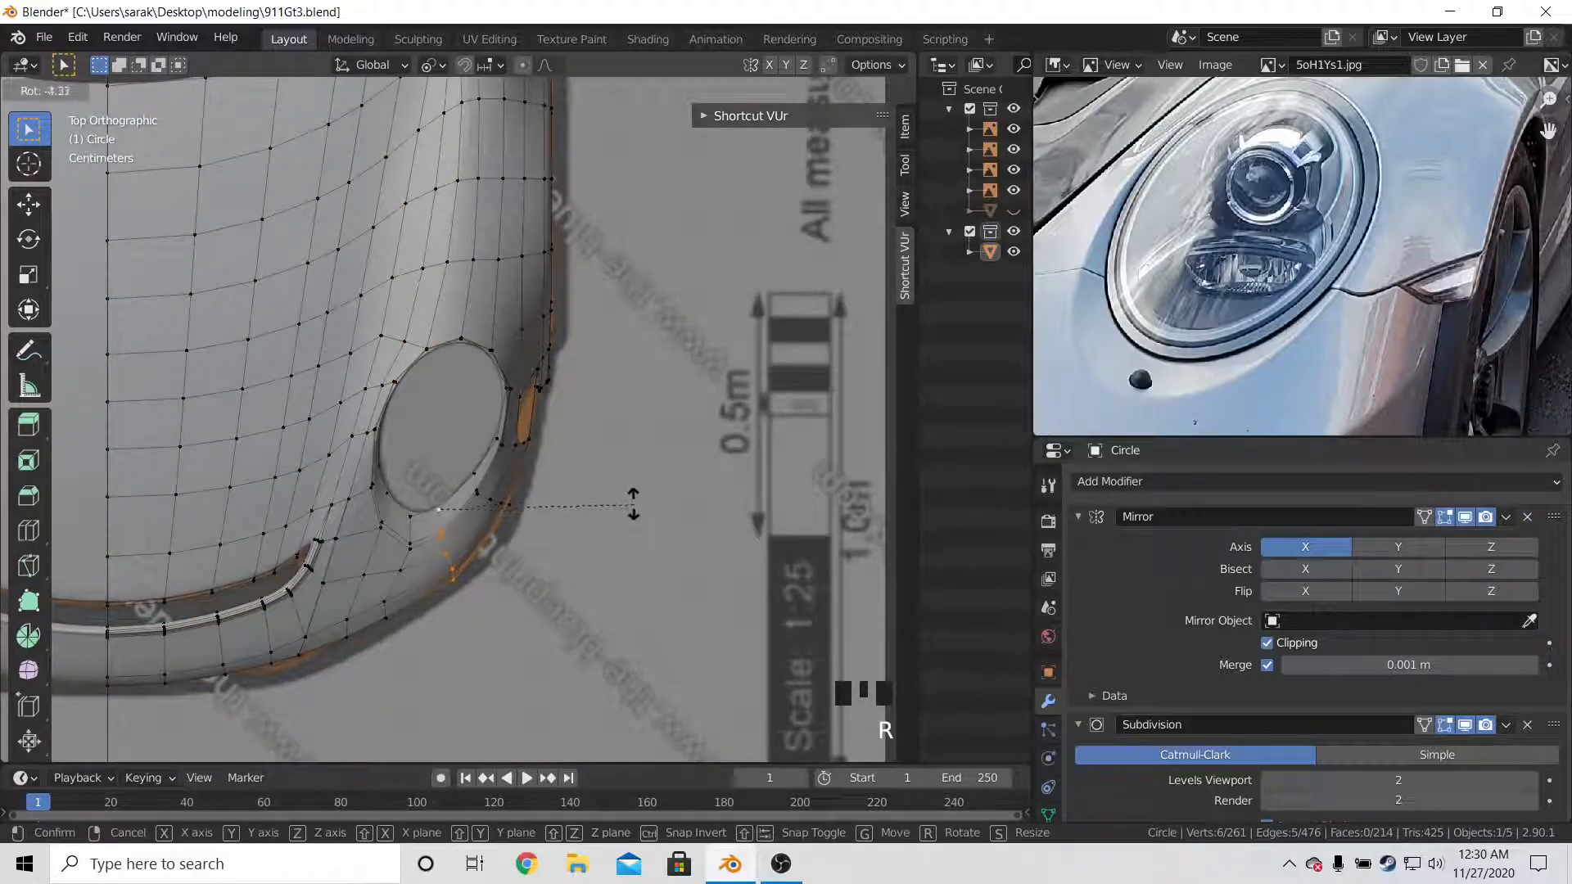
pyautogui.click(577, 453)
pyautogui.press('s')
pyautogui.press('y')
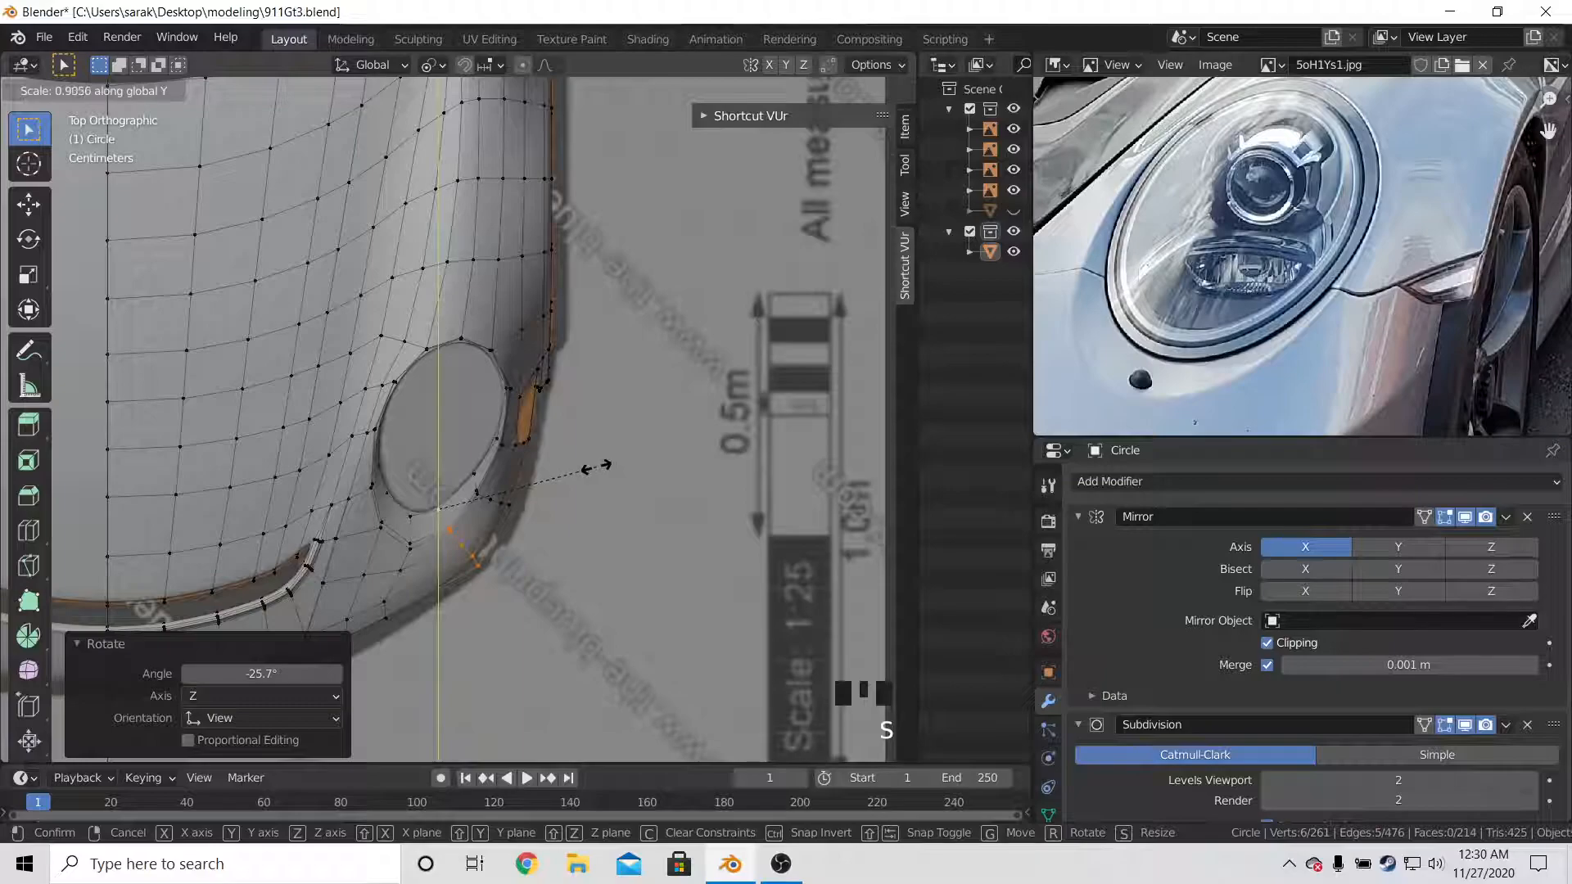
pyautogui.click(588, 466)
# Scale the edges running down from the headlight rim to 0.967 along X against the top blueprint
pyautogui.press('z')
pyautogui.click(474, 484)
pyautogui.keyDown('shift'); pyautogui.moveTo(627, 450); pyautogui.dragTo(597, 352, button='middle'); pyautogui.keyUp('shift')
pyautogui.scroll(4, 610, 393)
pyautogui.press('s')
pyautogui.press('z')
pyautogui.press('s')
pyautogui.press('y')
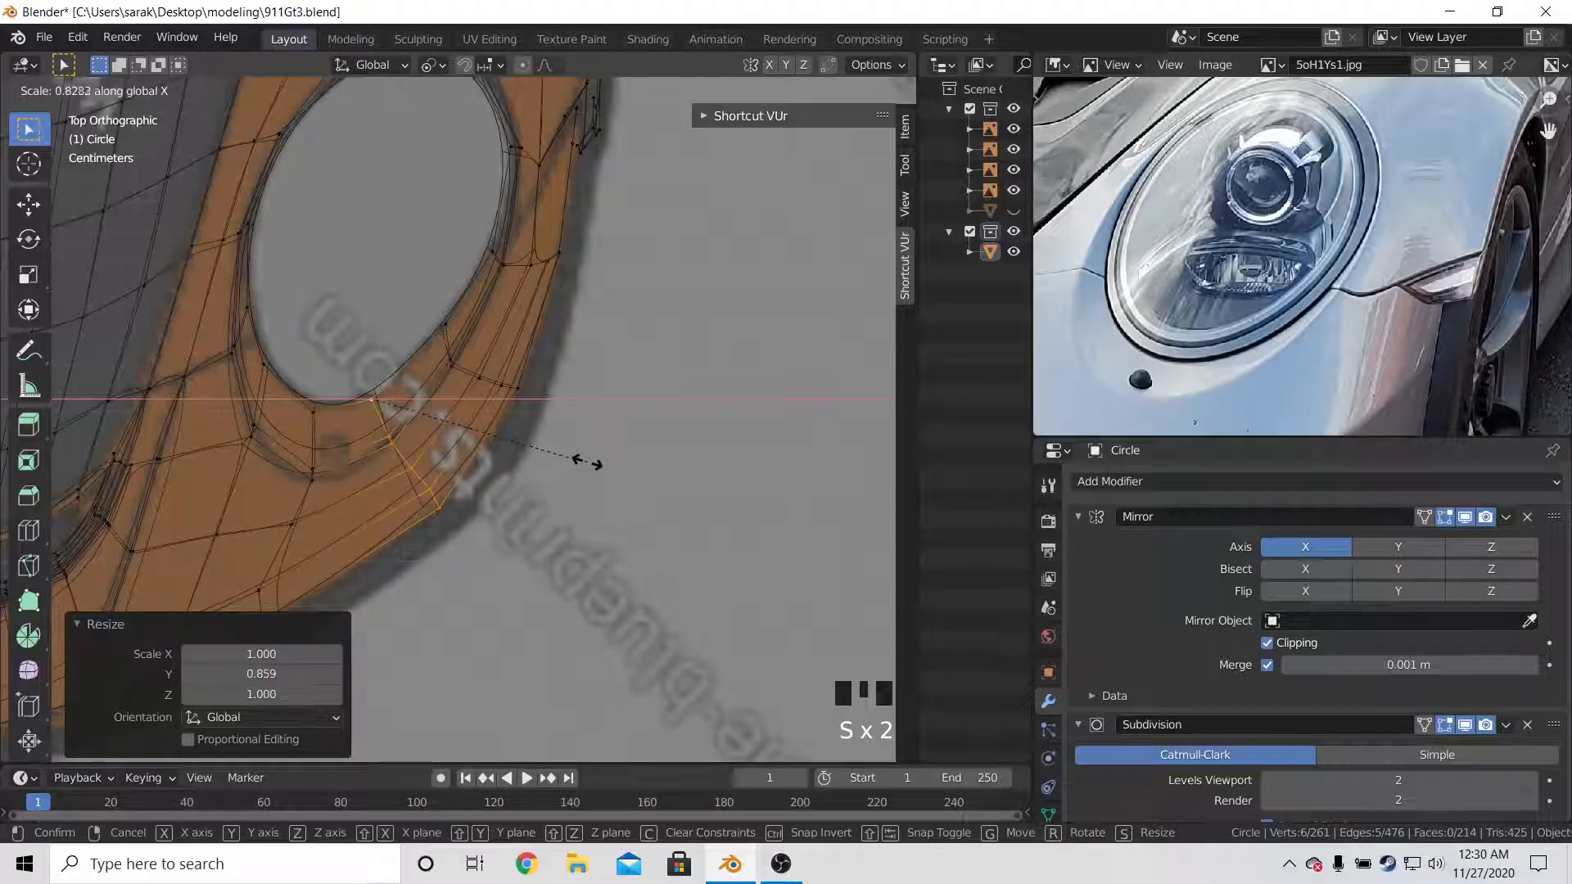
pyautogui.click(610, 456)
pyautogui.press('z')
pyautogui.click(699, 456)
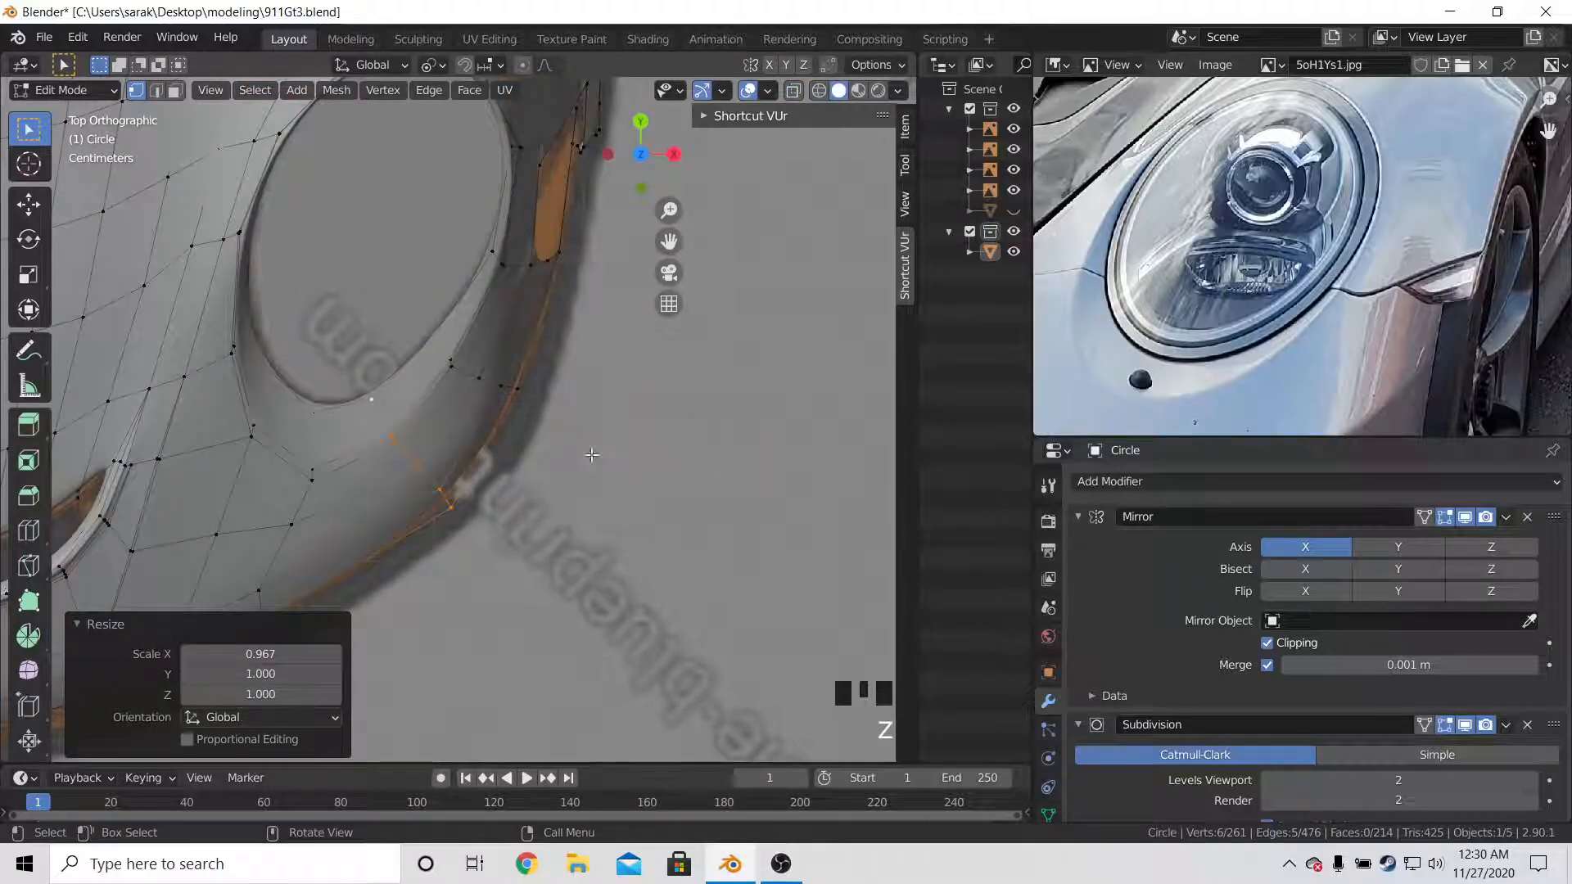
# Select the fender vertex below the headlight near the lower edge, leave mesh editing and save the file
pyautogui.click(442, 488)
pyautogui.press('Tab')
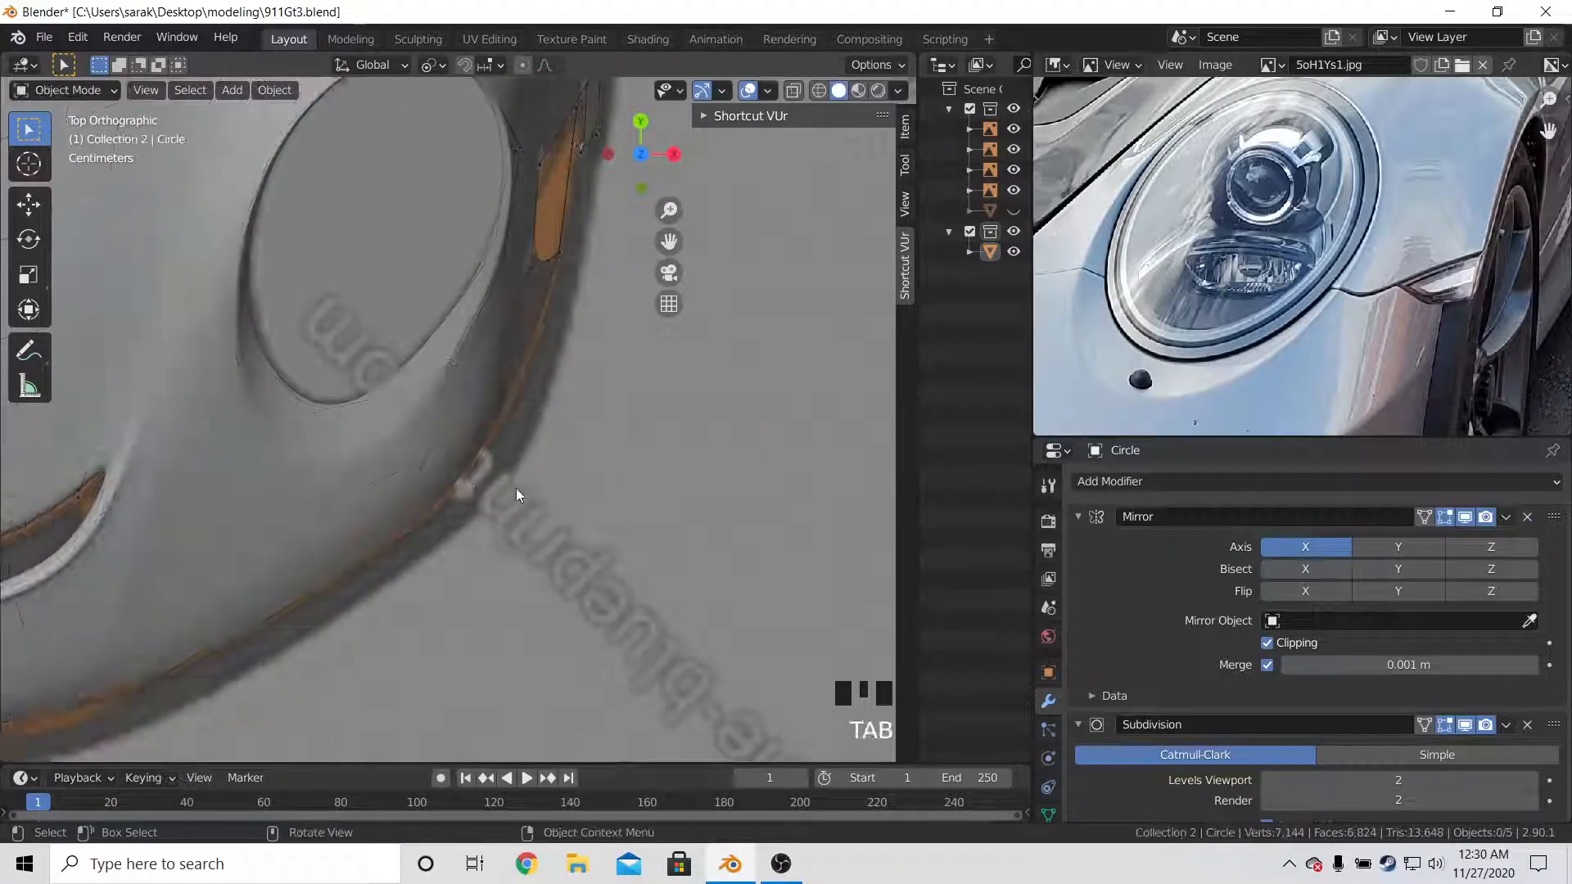
pyautogui.scroll(-3, 516, 494)
pyautogui.hotkey('ctrl', 's')
pyautogui.moveTo(516, 488); pyautogui.dragTo(519, 249, button='middle')
pyautogui.scroll(6, 562, 395)
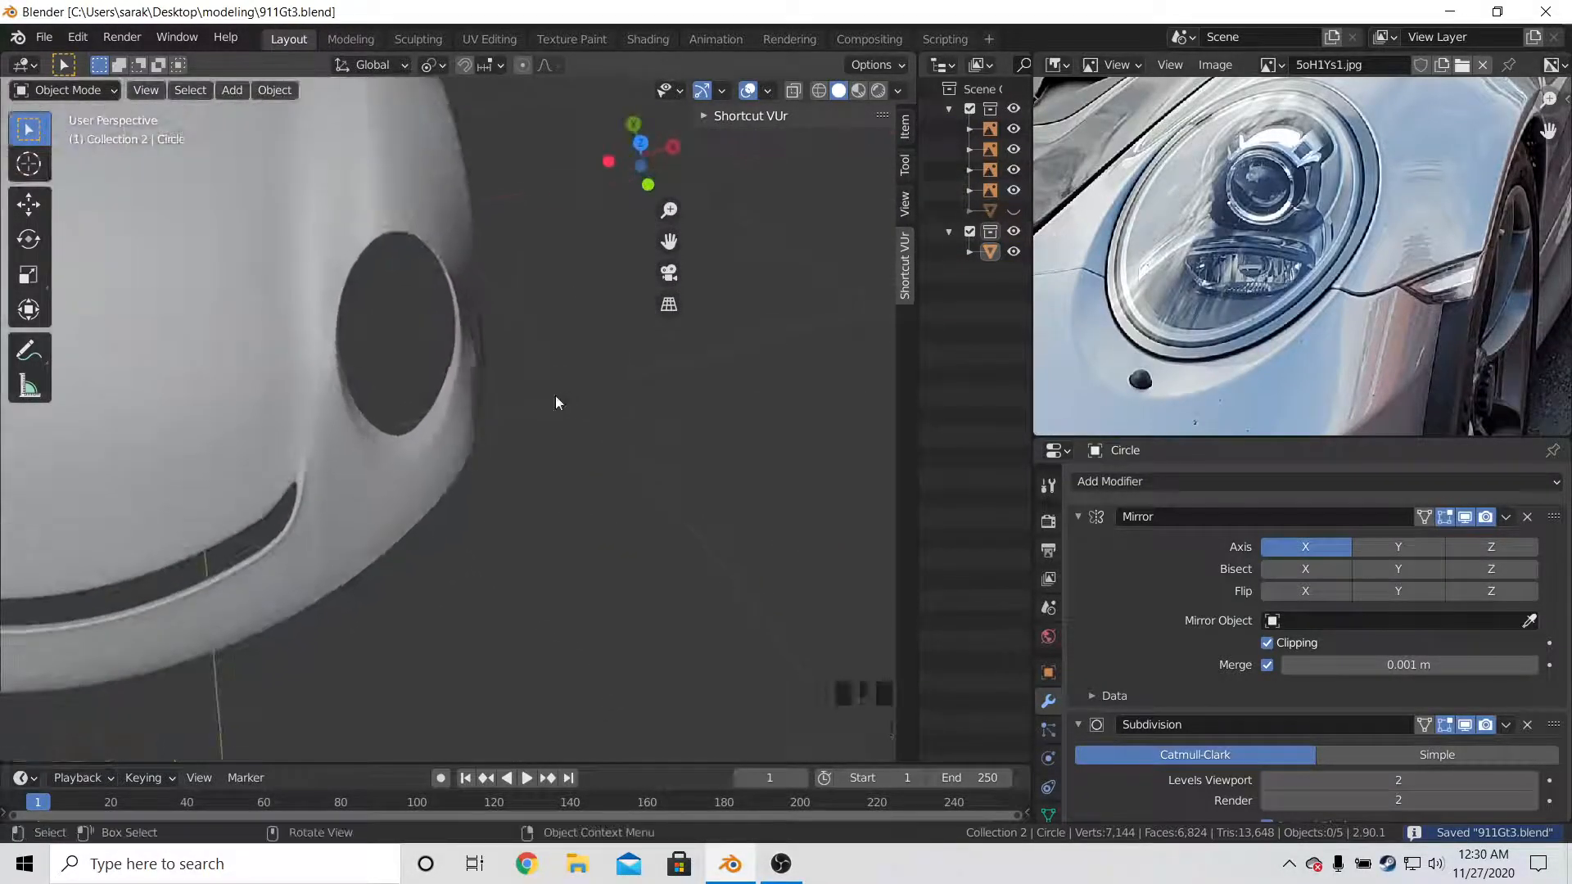
# Shift the vertex below the headlight along Y and Z to smooth the surface, then save the file
pyautogui.keyDown('shift'); pyautogui.moveTo(467, 385); pyautogui.dragTo(562, 399, button='middle'); pyautogui.keyUp('shift')
pyautogui.press('Tab')
pyautogui.moveTo(491, 447); pyautogui.dragTo(326, 282, button='middle')
pyautogui.press('g')
pyautogui.press('y')
pyautogui.click(401, 300)
pyautogui.press('g')
pyautogui.press('z')
pyautogui.click(433, 316)
pyautogui.press('Tab')
pyautogui.hotkey('ctrl', 's')
# Try adding an extra edge loop around the headlight rim
pyautogui.moveTo(475, 331); pyautogui.dragTo(513, 392, button='middle')
pyautogui.scroll(-2, 578, 409)
pyautogui.scroll(9, 531, 454)
pyautogui.press('Tab')
pyautogui.keyDown('shift'); pyautogui.moveTo(456, 467); pyautogui.dragTo(470, 431, button='middle'); pyautogui.keyUp('shift')
pyautogui.hotkey('ctrl', 'r')
pyautogui.press('Tab')
pyautogui.scroll(-5, 528, 514)
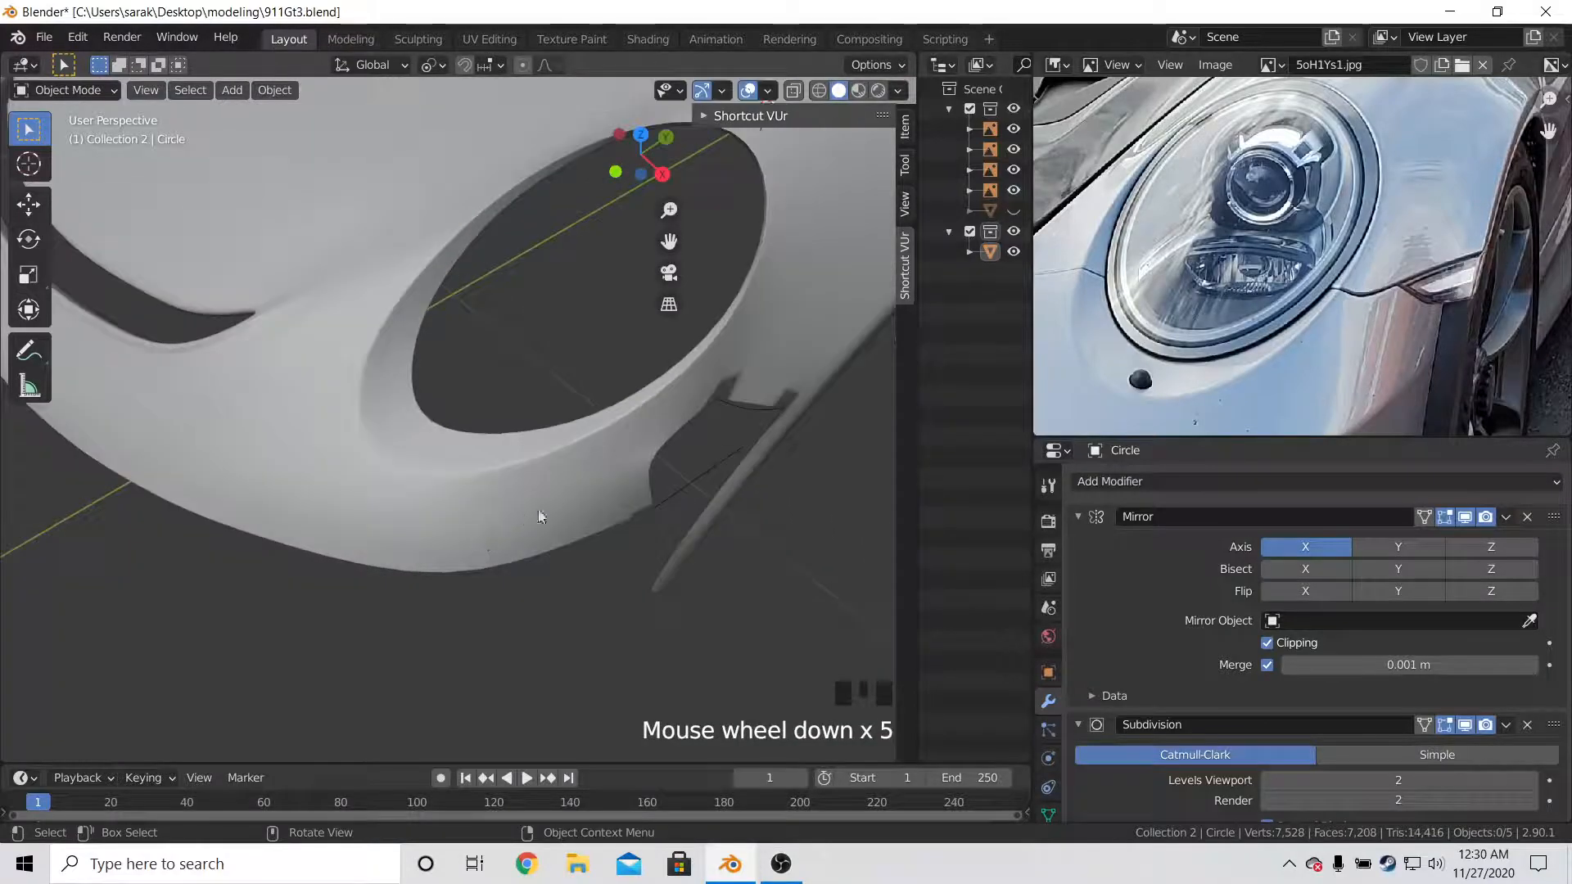
pyautogui.press('Tab')
pyautogui.moveTo(586, 464); pyautogui.dragTo(563, 423, button='middle')
pyautogui.press('Tab')
pyautogui.press('Tab')
pyautogui.press('x')
pyautogui.press('x')
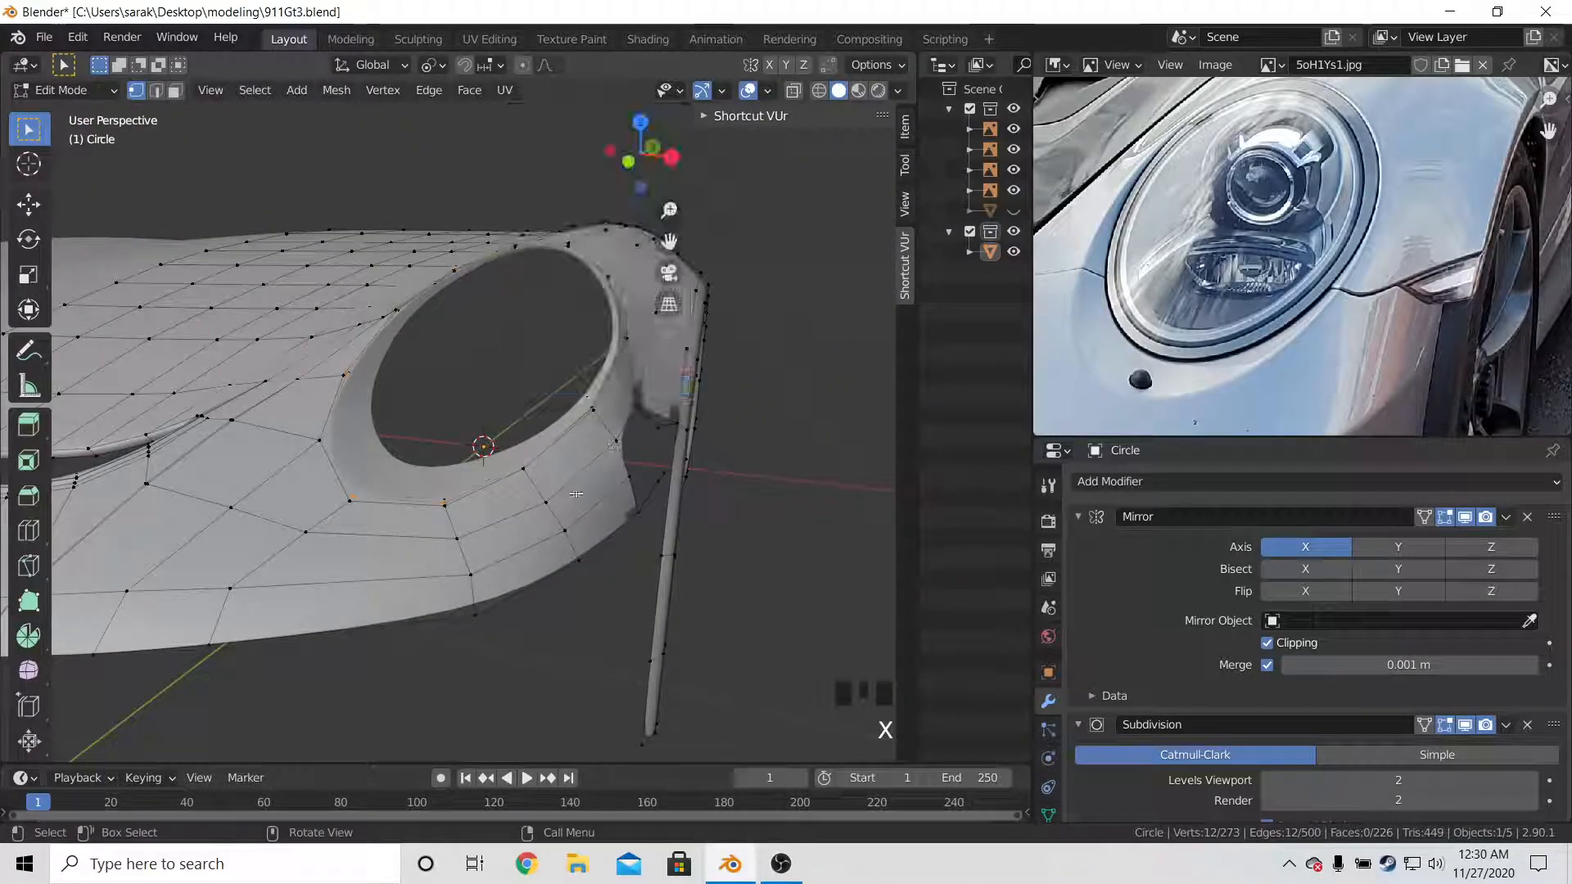
# Leave mesh editing and save the file
pyautogui.press('Tab')
pyautogui.scroll(-4, 557, 434)
pyautogui.hotkey('ctrl', 's')
pyautogui.moveTo(561, 429); pyautogui.dragTo(446, 429, button='middle')
pyautogui.scroll(-5, 504, 409)
# Try raising the hood edge row beside the headlight by about 0.0015 m along Z in the right view
pyautogui.press('KP_3')
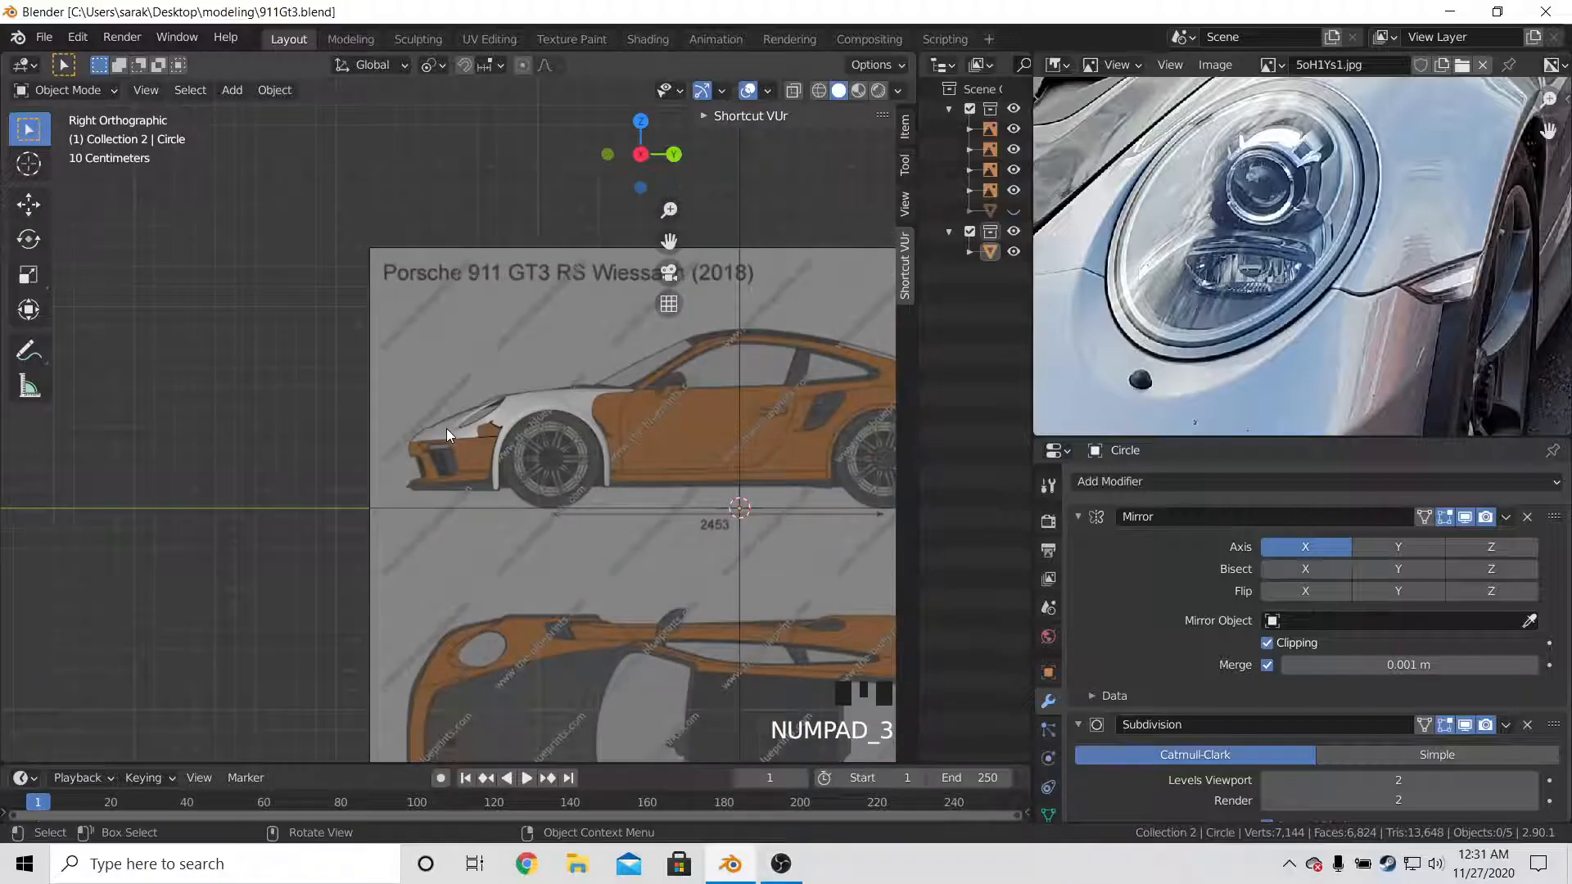
pyautogui.scroll(7, 505, 404)
pyautogui.scroll(4, 505, 405)
pyautogui.press('Tab')
pyautogui.keyDown('alt'); pyautogui.click(511, 373); pyautogui.keyUp('alt')
pyautogui.press('g')
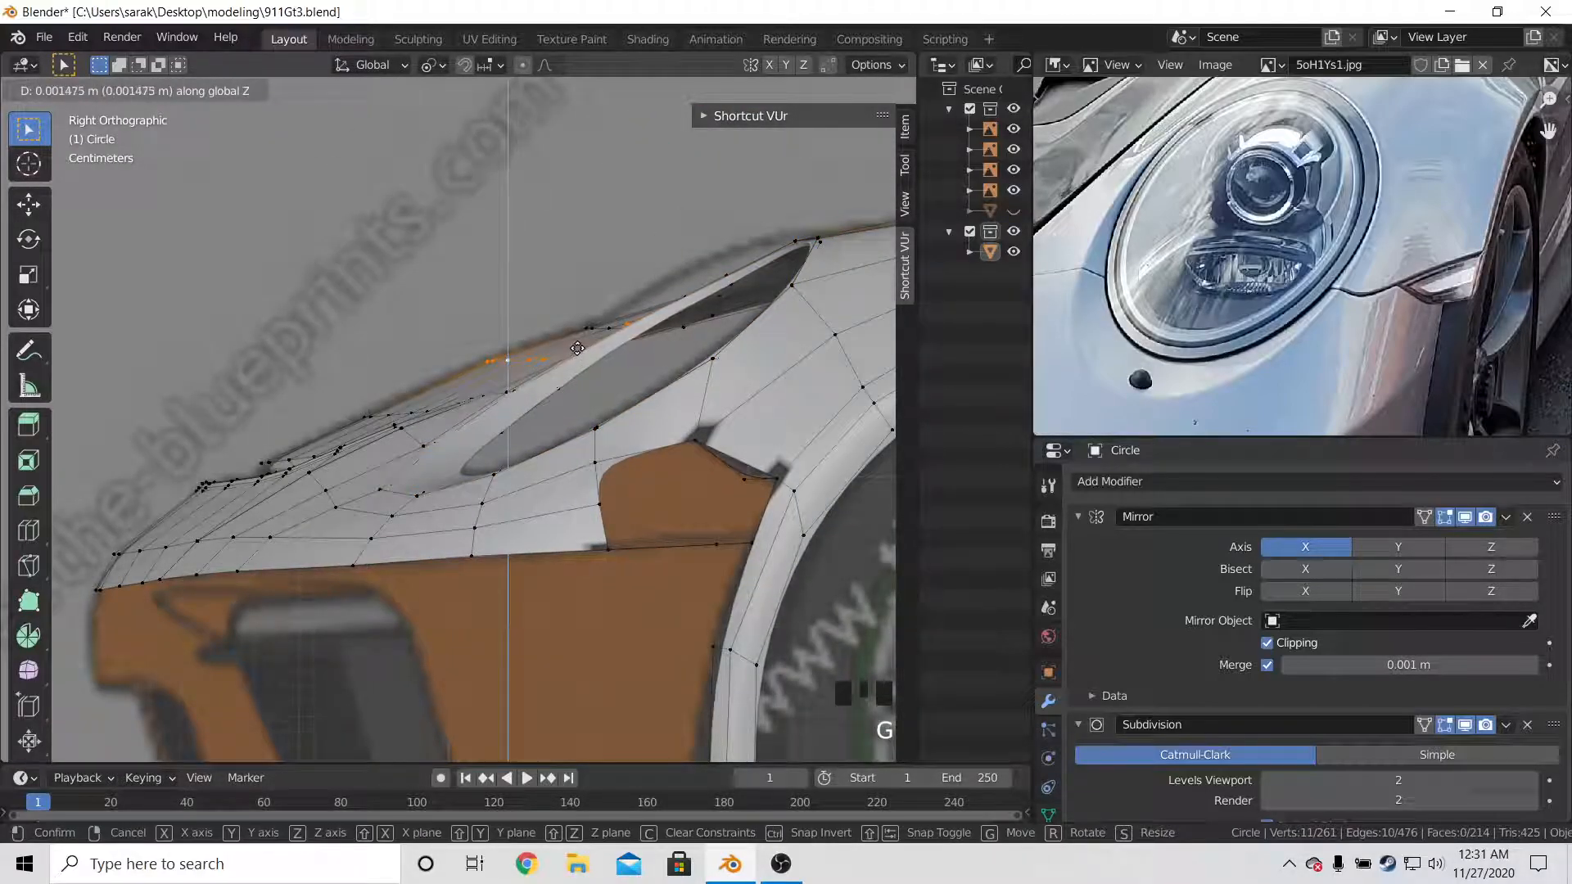
pyautogui.click(577, 348)
pyautogui.moveTo(577, 348); pyautogui.dragTo(424, 321, button='middle')
pyautogui.hotkey('ctrl', 'z')
pyautogui.press('Tab')
pyautogui.press('Tab')
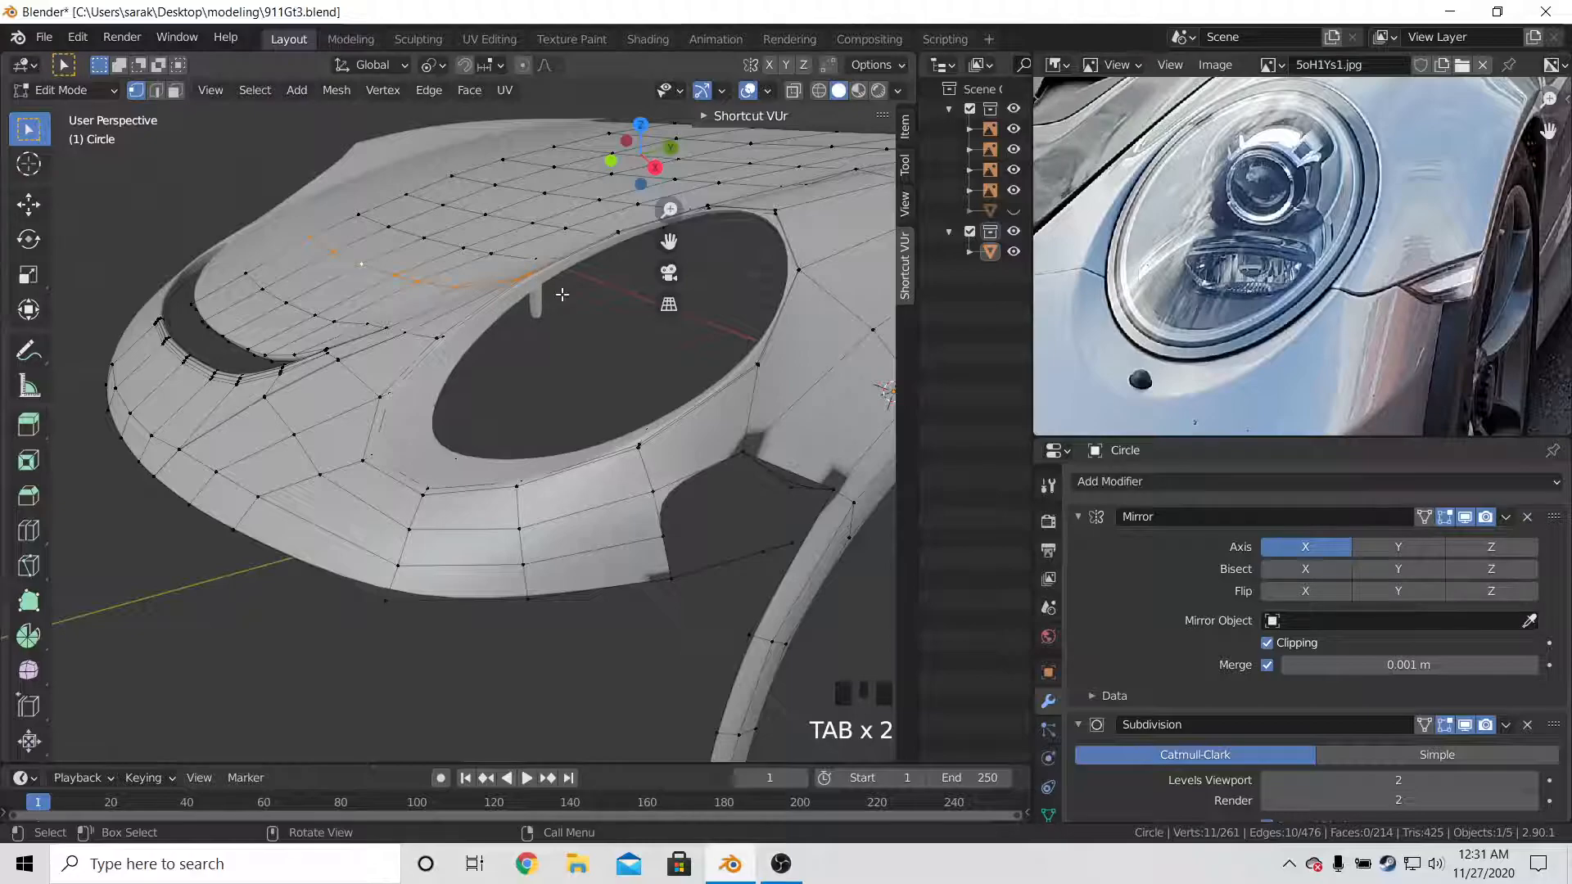
# Compare the fender area between headlight and wheel arch with the side-light area in the reference photo and the blueprints
pyautogui.press('Tab')
pyautogui.moveTo(561, 293); pyautogui.dragTo(546, 386, button='middle')
pyautogui.scroll(2, 1169, 300)
pyautogui.moveTo(1442, 264); pyautogui.dragTo(1366, 265, button='middle')
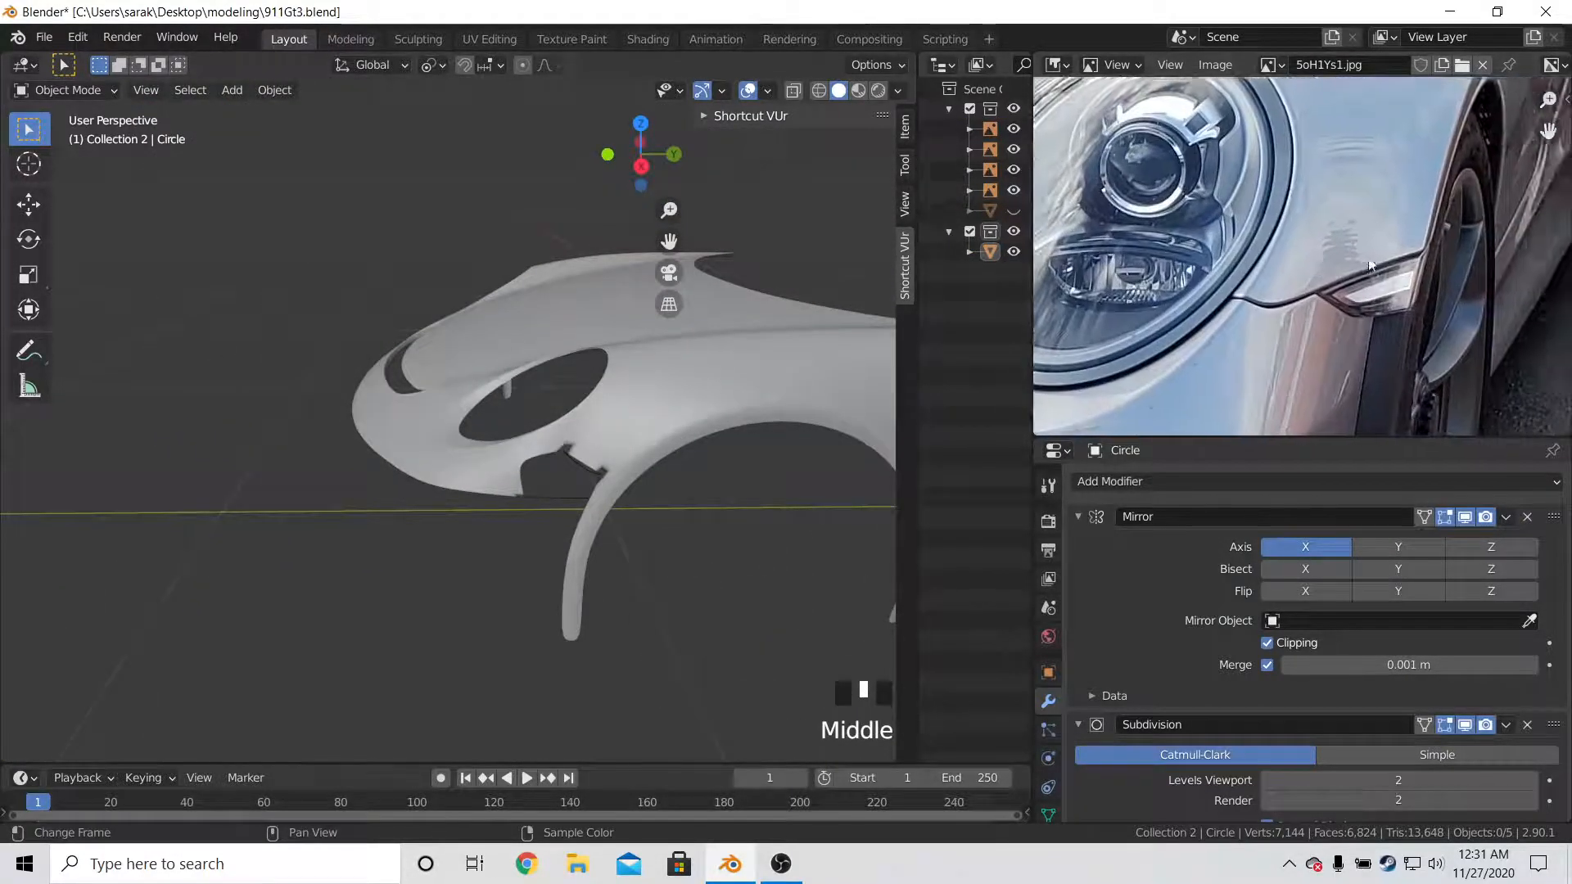
pyautogui.press('Tab')
pyautogui.moveTo(633, 463); pyautogui.dragTo(676, 444, button='middle')
pyautogui.scroll(7, 609, 393)
pyautogui.press('KP_3')
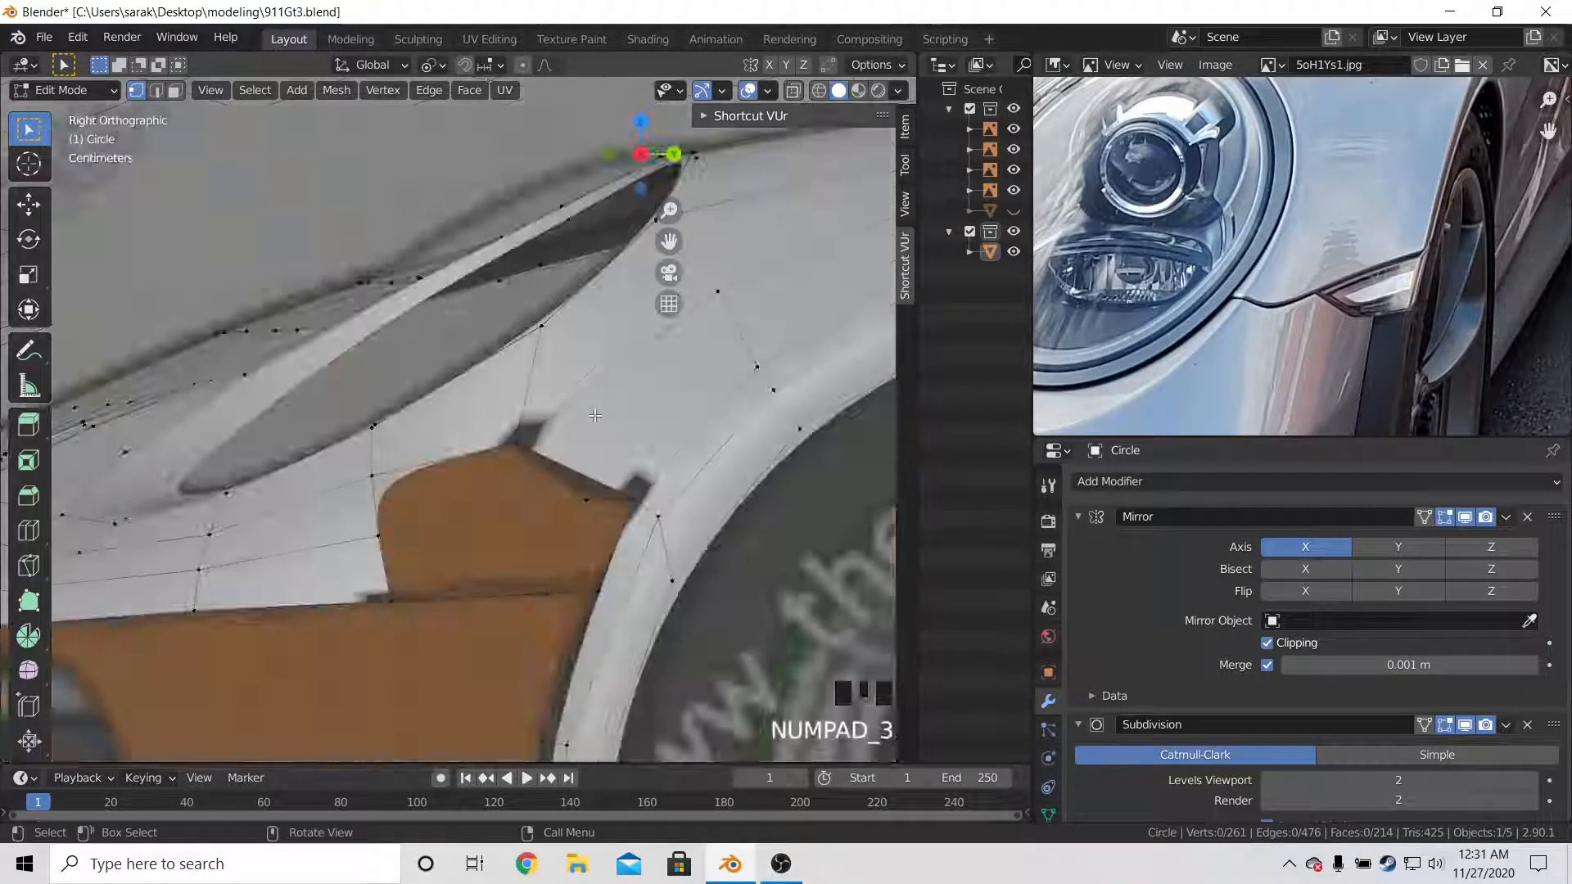
pyautogui.press('KP_1')
# Delete only the face between the headlight and wheel arch, then delete the straight edge left across the opening
pyautogui.moveTo(593, 422); pyautogui.dragTo(480, 464, button='middle')
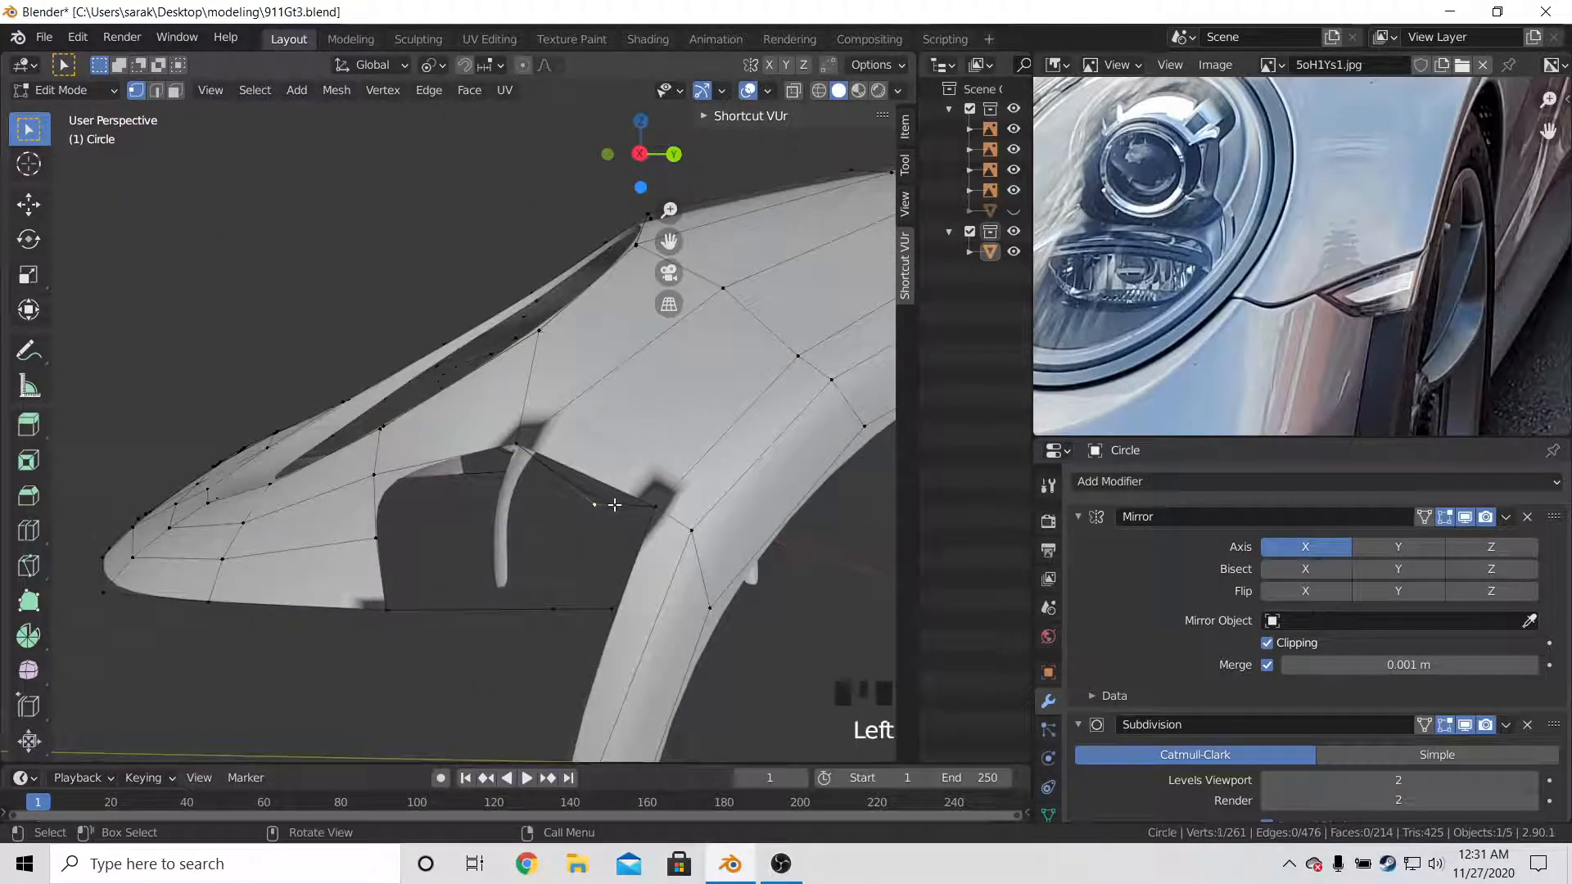
pyautogui.press('x')
pyautogui.keyDown('shift'); pyautogui.click(751, 297); pyautogui.keyUp('shift')
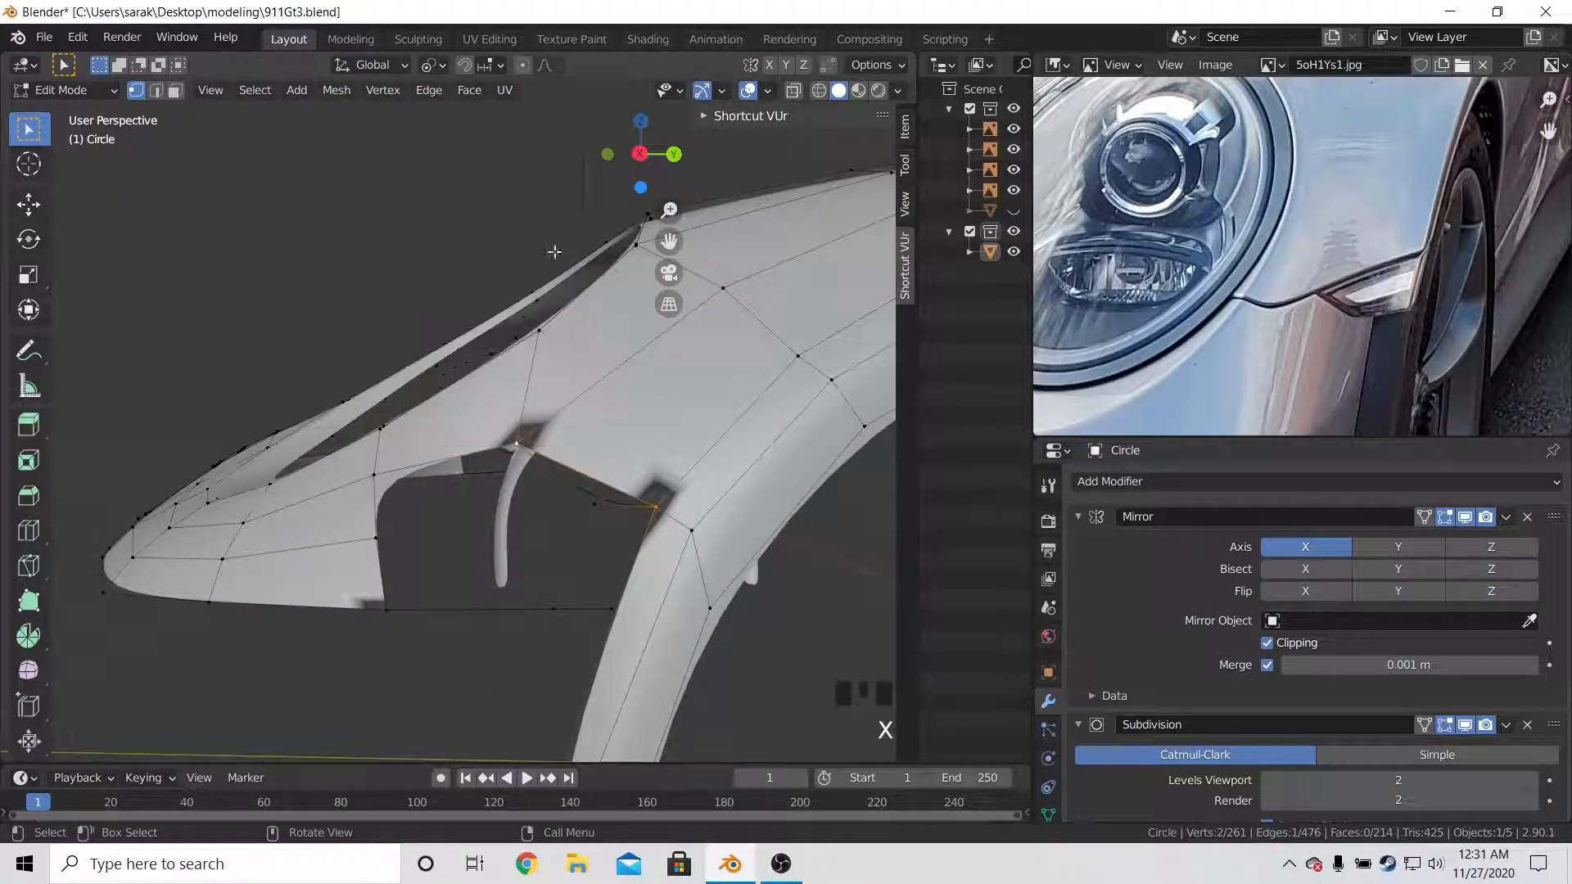
pyautogui.press('x')
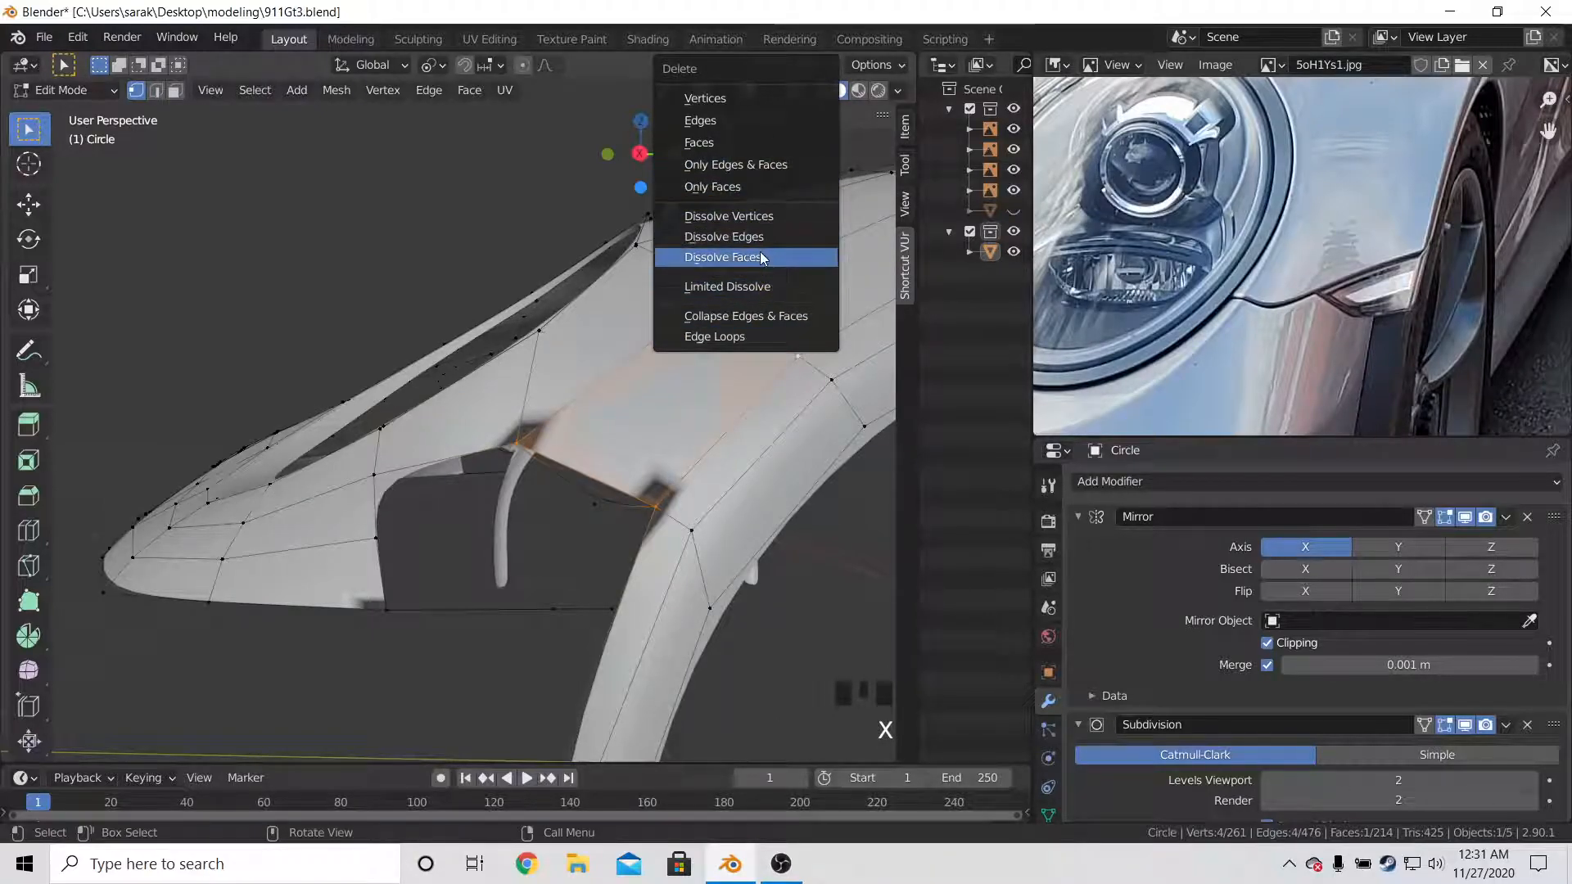
pyautogui.click(757, 187)
pyautogui.moveTo(607, 325); pyautogui.dragTo(618, 461, button='middle')
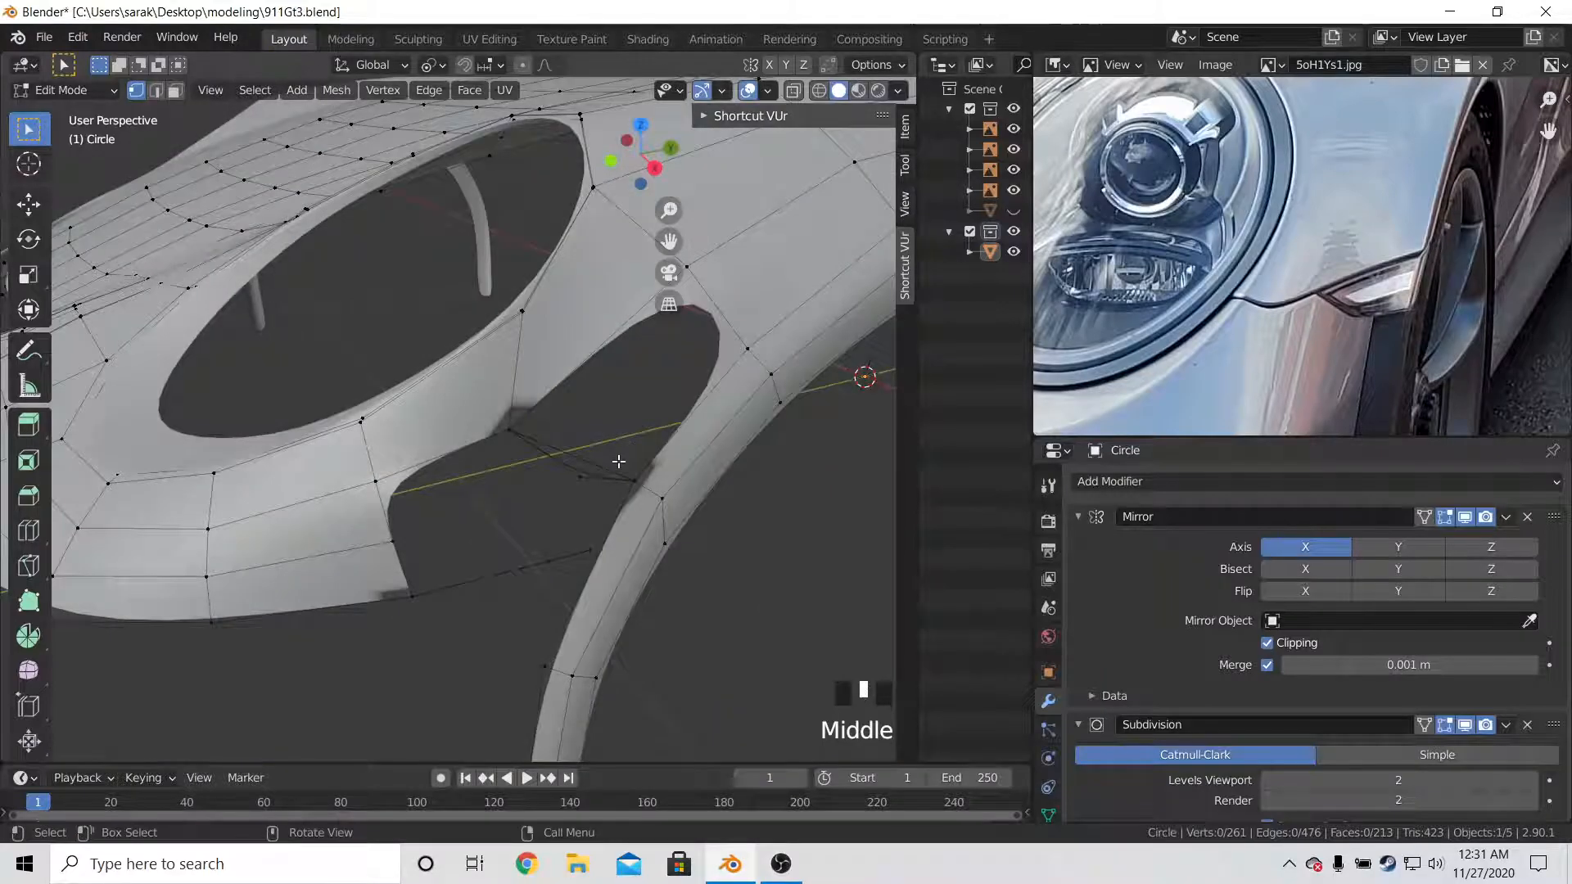
pyautogui.press('x')
pyautogui.click(519, 357)
pyautogui.moveTo(519, 358); pyautogui.dragTo(551, 396, button='middle')
# In the top view, move the middle vertex of the remaining edge across the side opening about 0.003 m along X
pyautogui.press('KP_3')
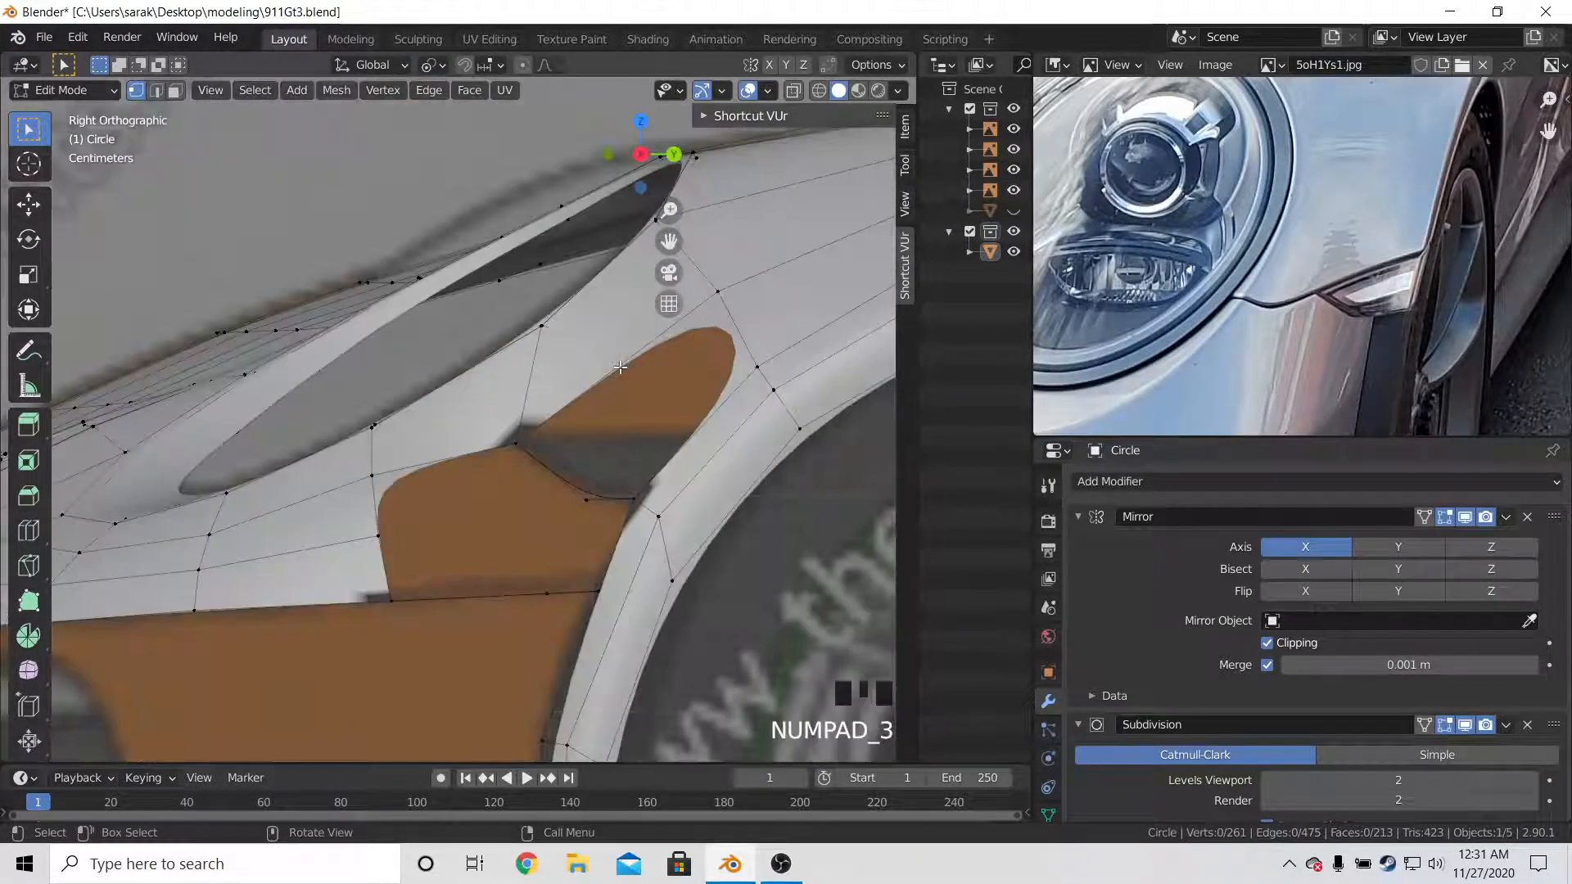
pyautogui.press('KP_7')
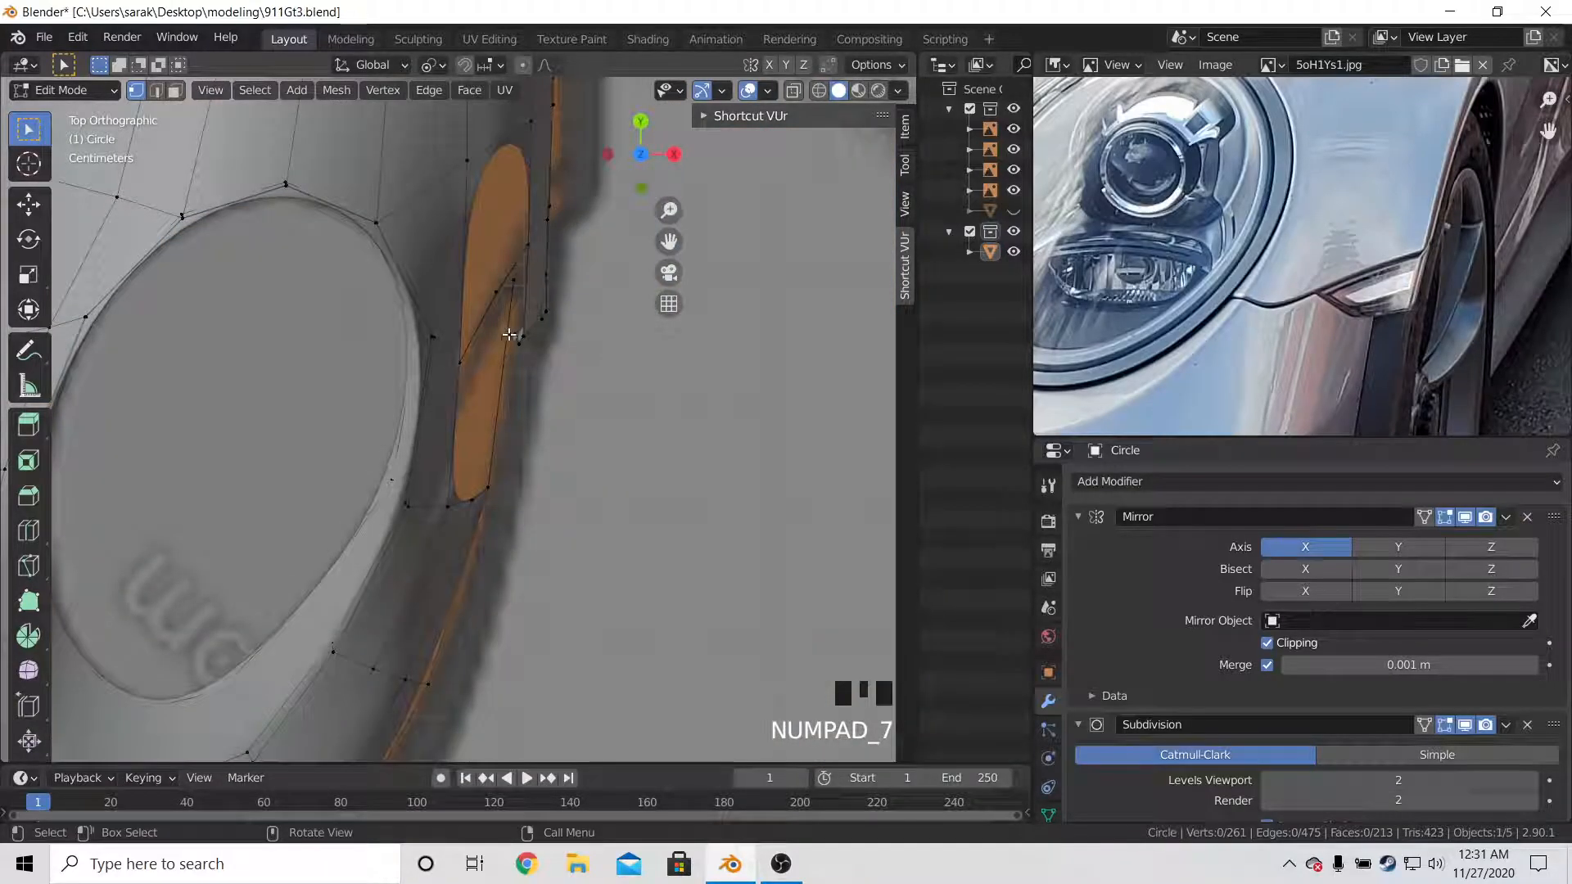
pyautogui.click(498, 292)
pyautogui.press('g')
pyautogui.press('x')
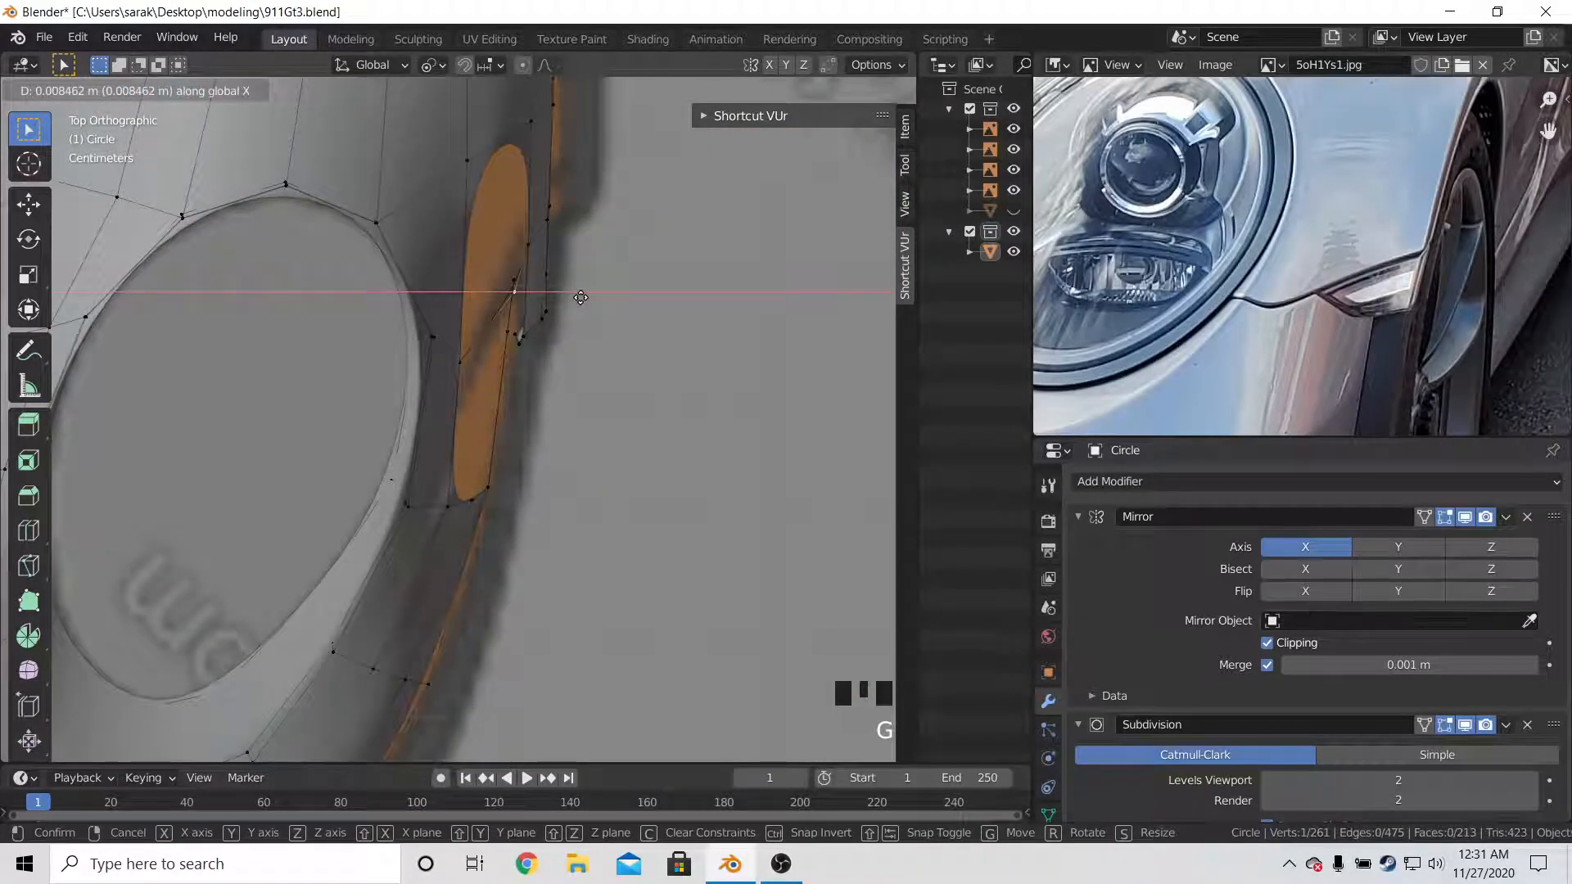
pyautogui.click(485, 297)
pyautogui.moveTo(485, 296); pyautogui.dragTo(365, 136, button='middle')
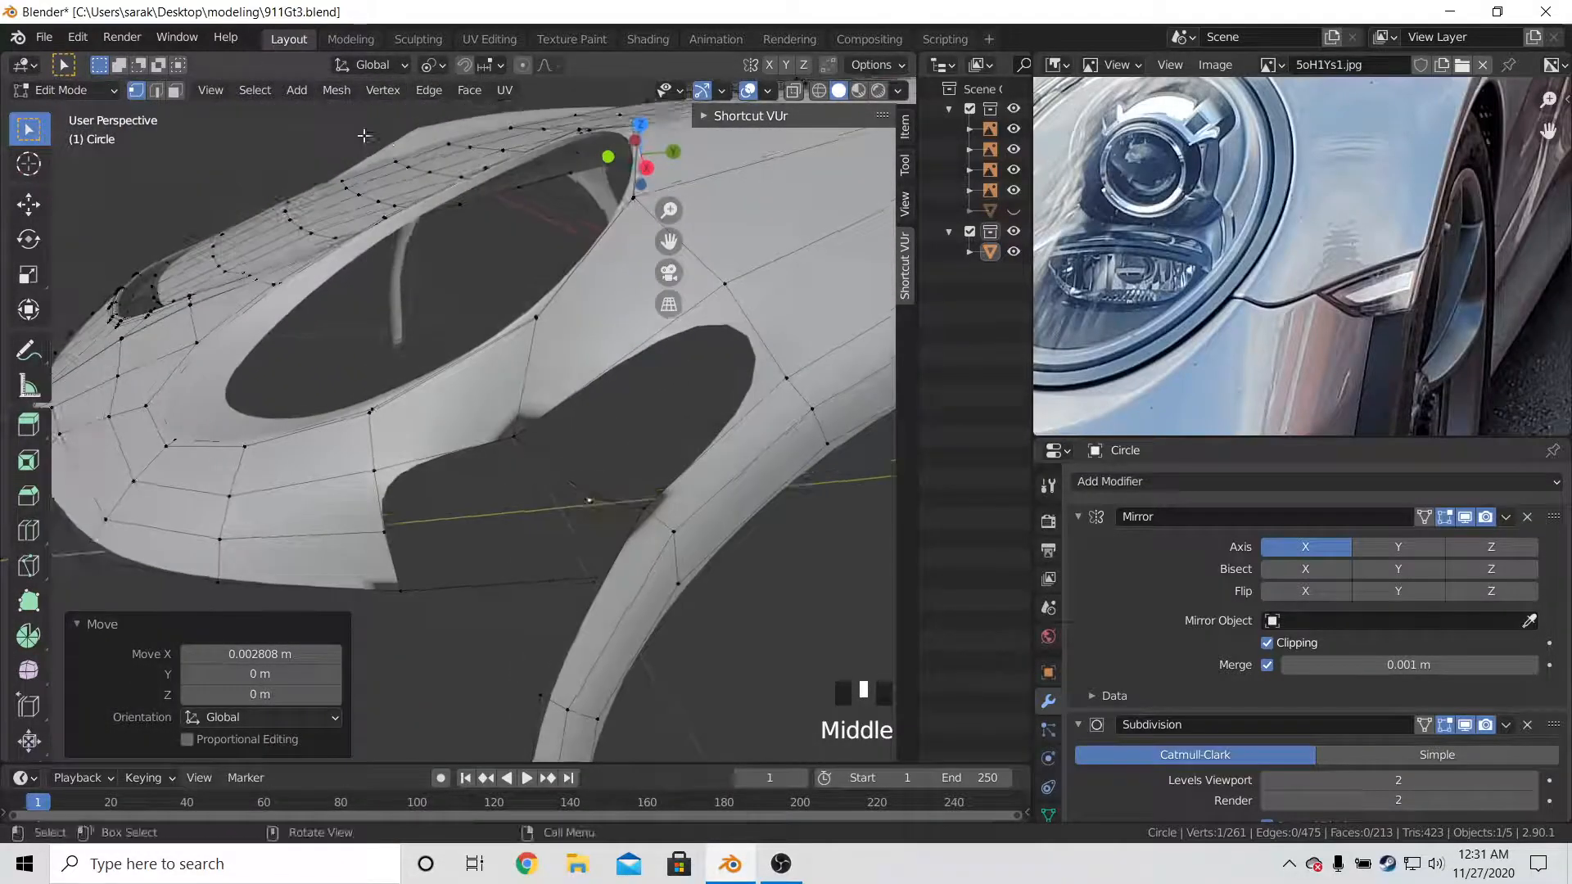
pyautogui.scroll(-2, 498, 256)
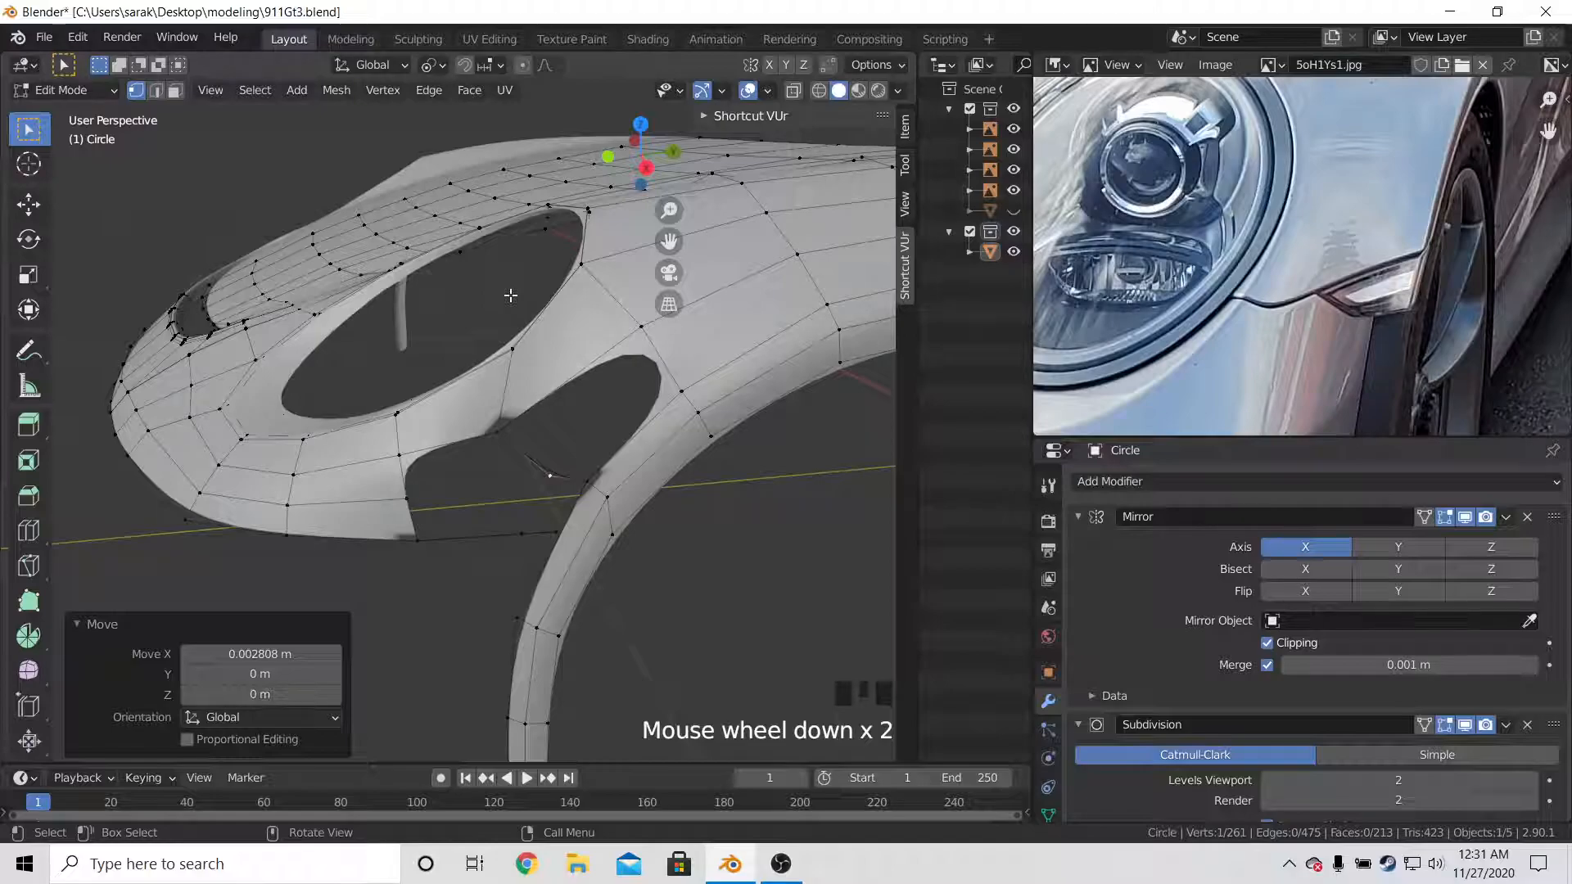
# Slide the fender vertex between the front slot and the headlight along its edge to even out the mesh
pyautogui.scroll(-4, 511, 294)
pyautogui.moveTo(655, 459); pyautogui.dragTo(685, 476, button='middle')
pyautogui.scroll(3, 570, 400)
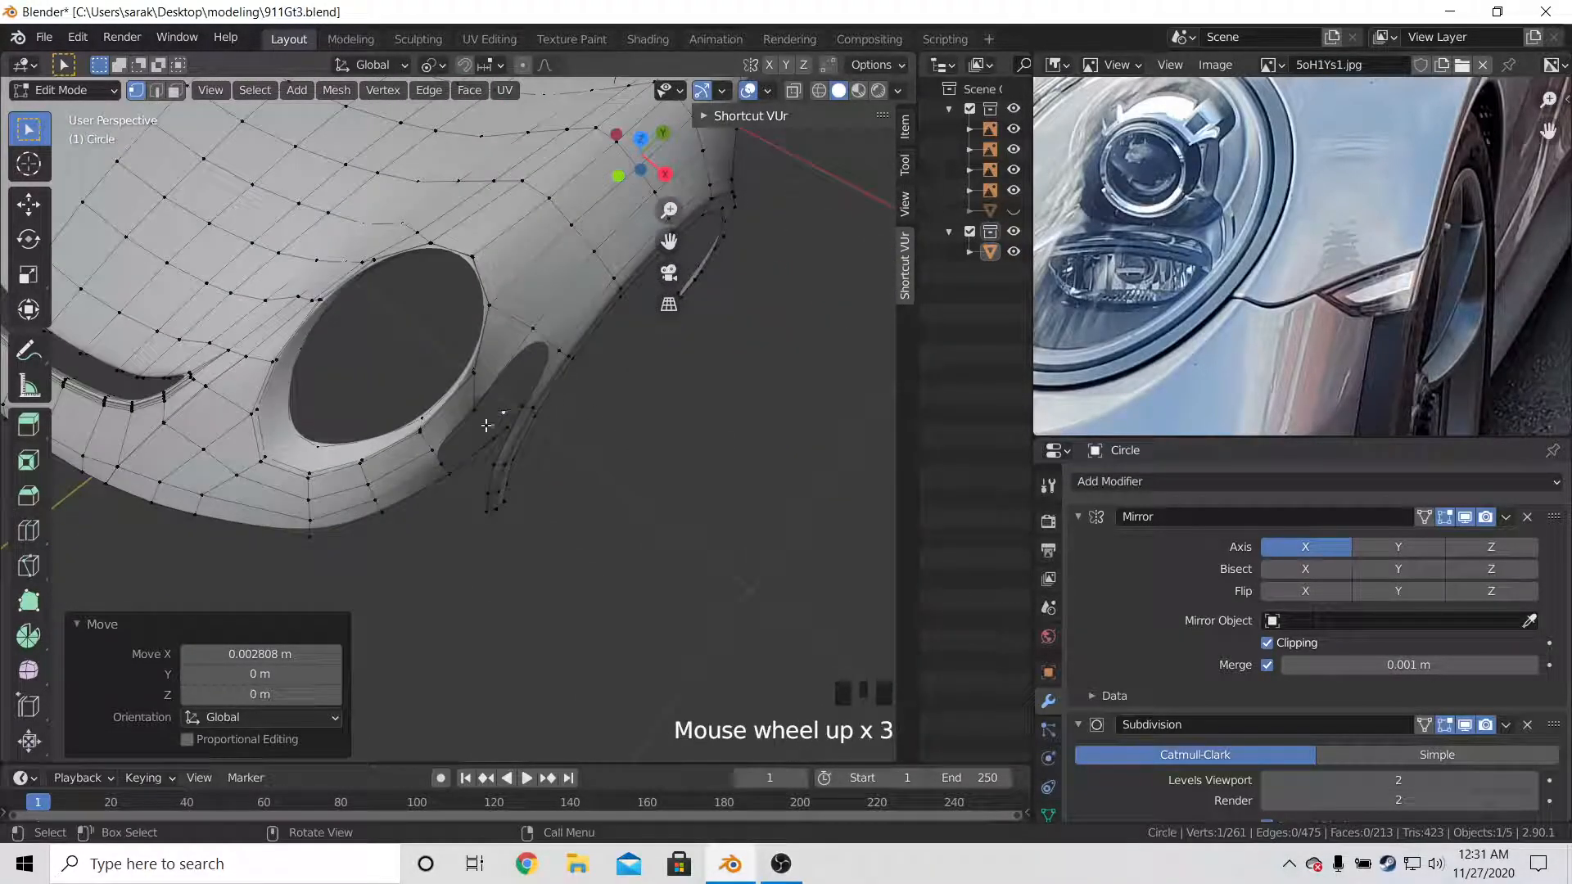
pyautogui.keyDown('shift'); pyautogui.moveTo(494, 414); pyautogui.dragTo(426, 397, button='middle'); pyautogui.keyUp('shift')
pyautogui.scroll(4, 417, 393)
pyautogui.press('g')
pyautogui.press('g')
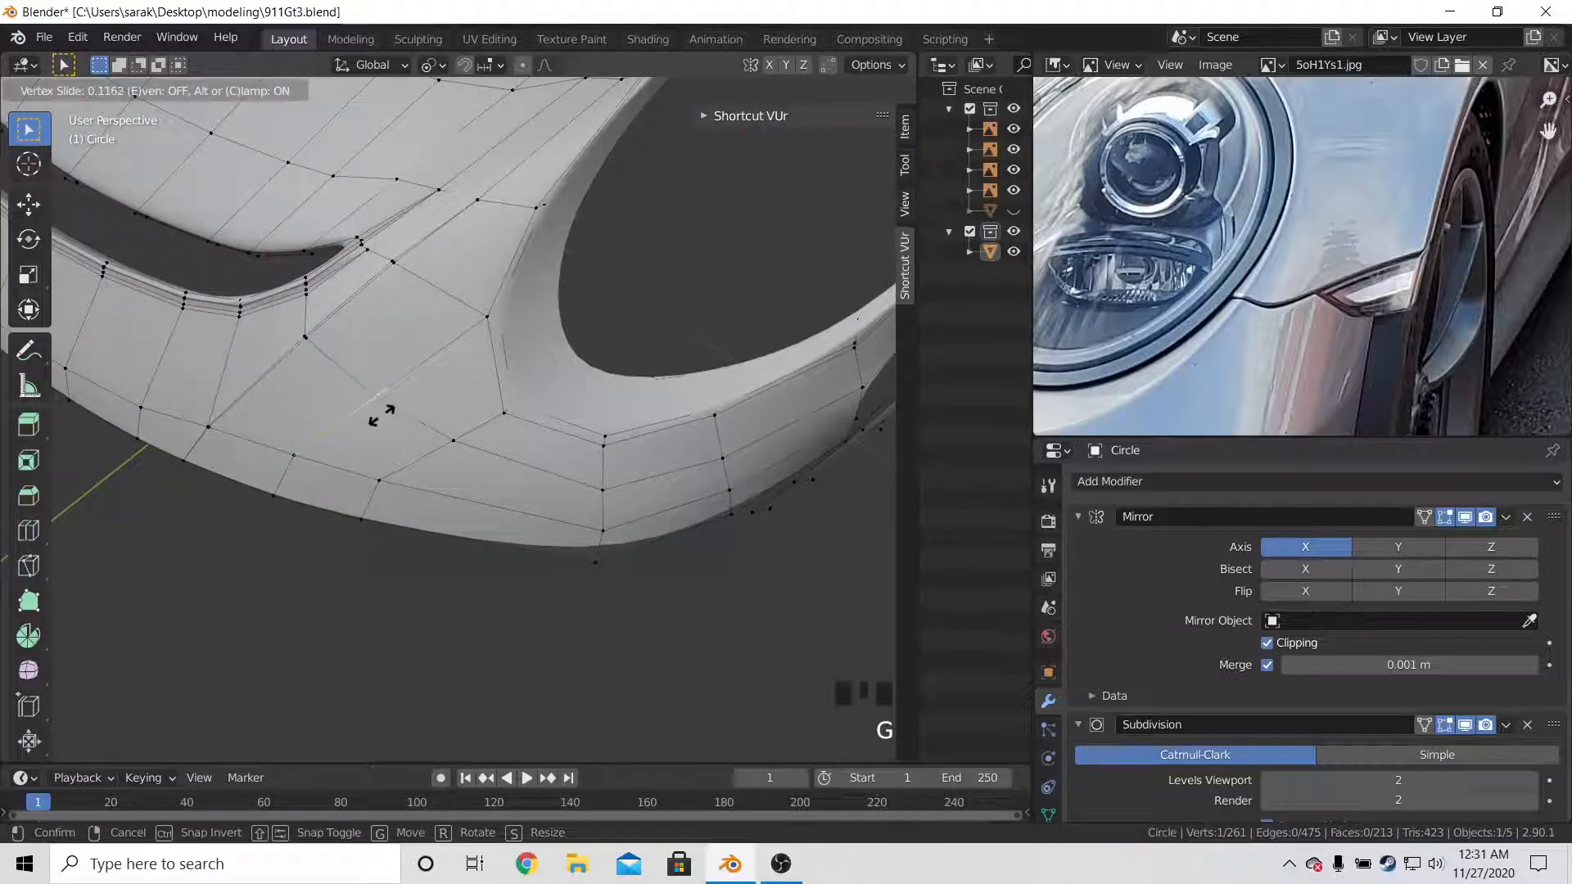
pyautogui.click(359, 434)
pyautogui.scroll(-4, 444, 350)
pyautogui.keyDown('shift'); pyautogui.moveTo(444, 350); pyautogui.dragTo(689, 403, button='middle'); pyautogui.keyUp('shift')
# Check the surface around the headlight and the enlarged side opening outside mesh editing, then save the file
pyautogui.press('Tab')
pyautogui.moveTo(565, 393); pyautogui.dragTo(425, 400, button='middle')
pyautogui.scroll(5, 506, 454)
pyautogui.press('z')
pyautogui.press('a')
pyautogui.press('a')
pyautogui.press('z')
pyautogui.click(706, 489)
pyautogui.scroll(-3, 706, 491)
pyautogui.press('Tab')
pyautogui.moveTo(672, 500); pyautogui.dragTo(830, 588, button='middle')
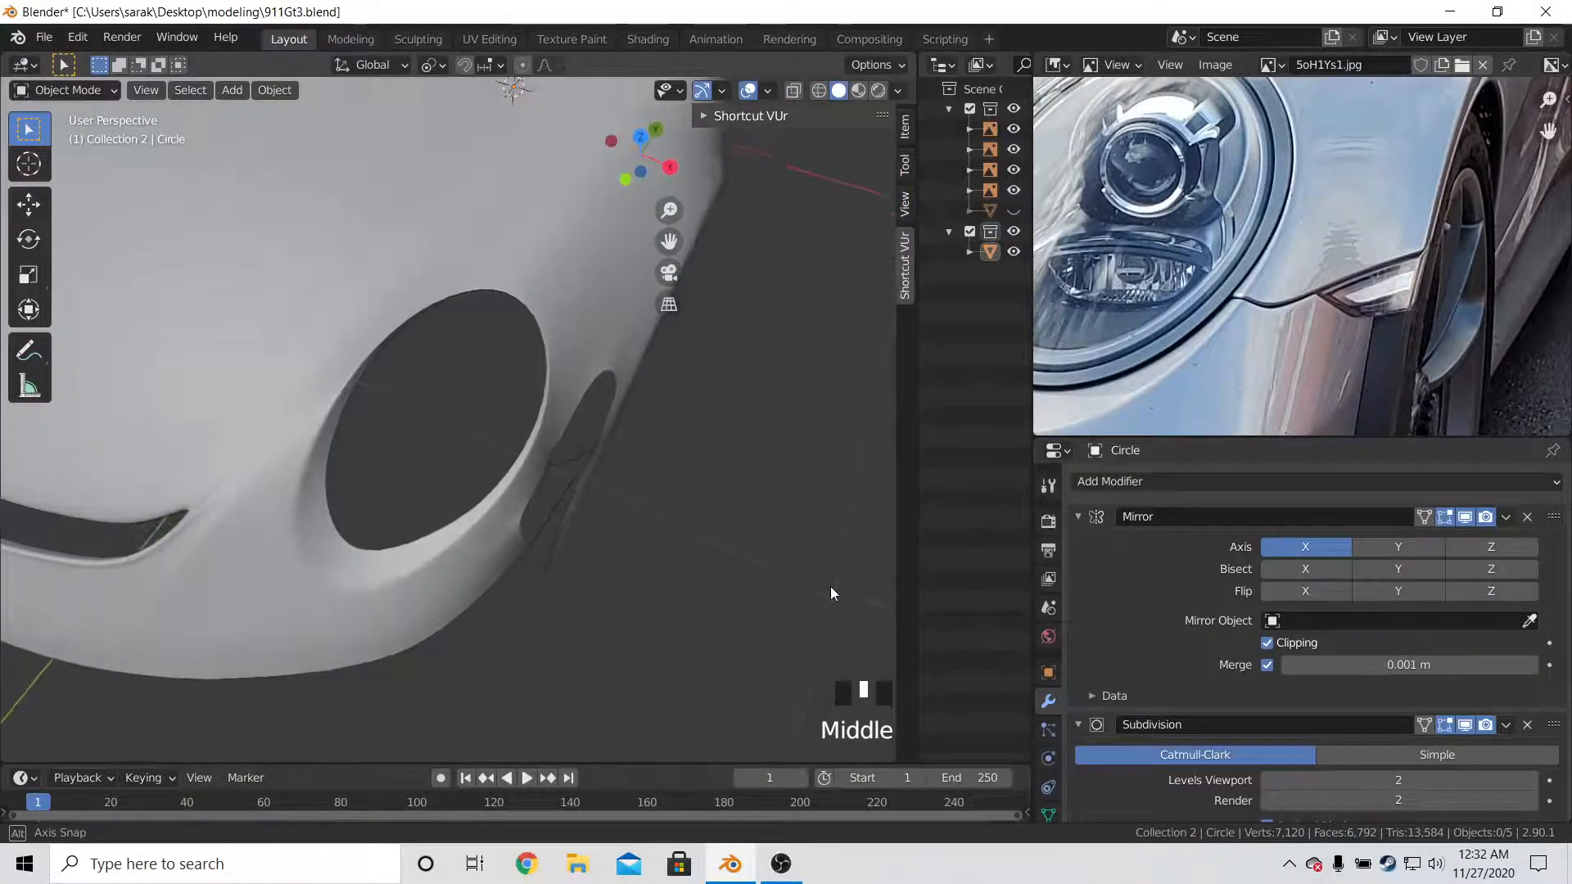
pyautogui.scroll(-1, 830, 588)
pyautogui.scroll(-3, 740, 538)
pyautogui.hotkey('ctrl', 's')
pyautogui.moveTo(598, 449); pyautogui.dragTo(645, 360, button='middle')
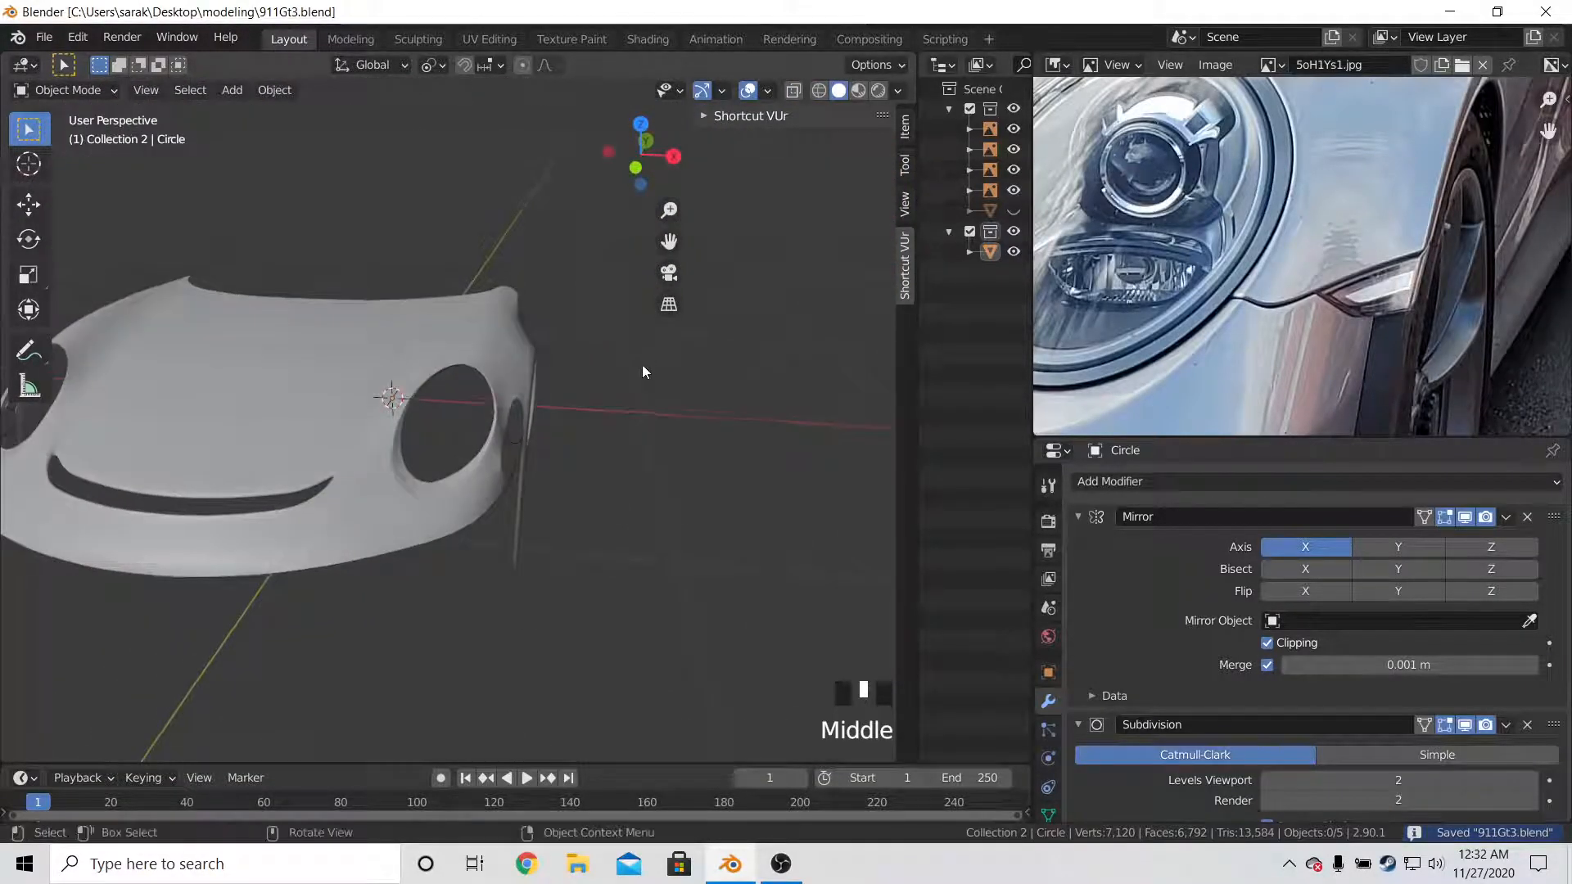
# In the front view in wireframe, move the headlight rim vertices on the upper outer side to match the blueprint outline
pyautogui.scroll(-3, 543, 411)
pyautogui.moveTo(547, 419); pyautogui.dragTo(582, 367, button='middle')
pyautogui.press('KP_1')
pyautogui.scroll(9, 567, 377)
pyautogui.press('Tab')
pyautogui.press('z')
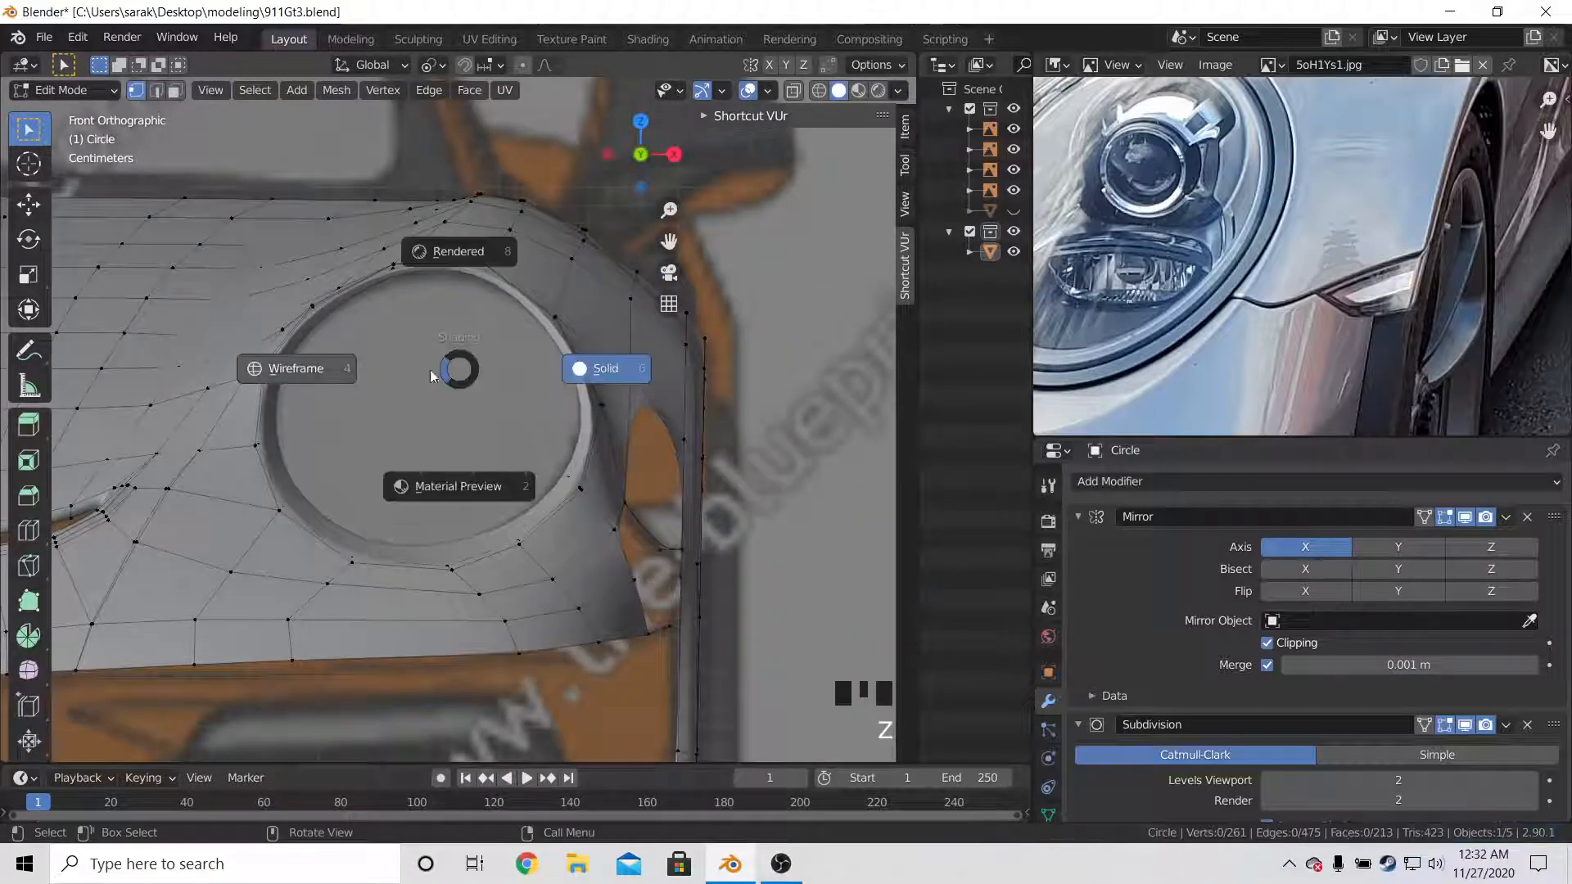
pyautogui.press('c')
pyautogui.click(550, 322)
pyautogui.press('g')
pyautogui.click(633, 303)
# Move the headlight rim vertices on the inward side to fit the front blueprint outline
pyautogui.press('c')
pyautogui.rightClick(321, 456)
pyautogui.press('g')
pyautogui.click(365, 450)
# Reposition the headlight rim vertices at the lower inward corner to follow the front blueprint
pyautogui.press('a')
pyautogui.press('a')
pyautogui.press('c')
pyautogui.click(355, 551)
pyautogui.rightClick(440, 491)
pyautogui.press('g')
pyautogui.click(446, 517)
# Select the three rim vertices at the bottom of the headlight opening and nudge them onto the front blueprint
pyautogui.press('a')
pyautogui.press('a')
pyautogui.press('c')
pyautogui.click(445, 561)
pyautogui.rightClick(452, 566)
pyautogui.press('g')
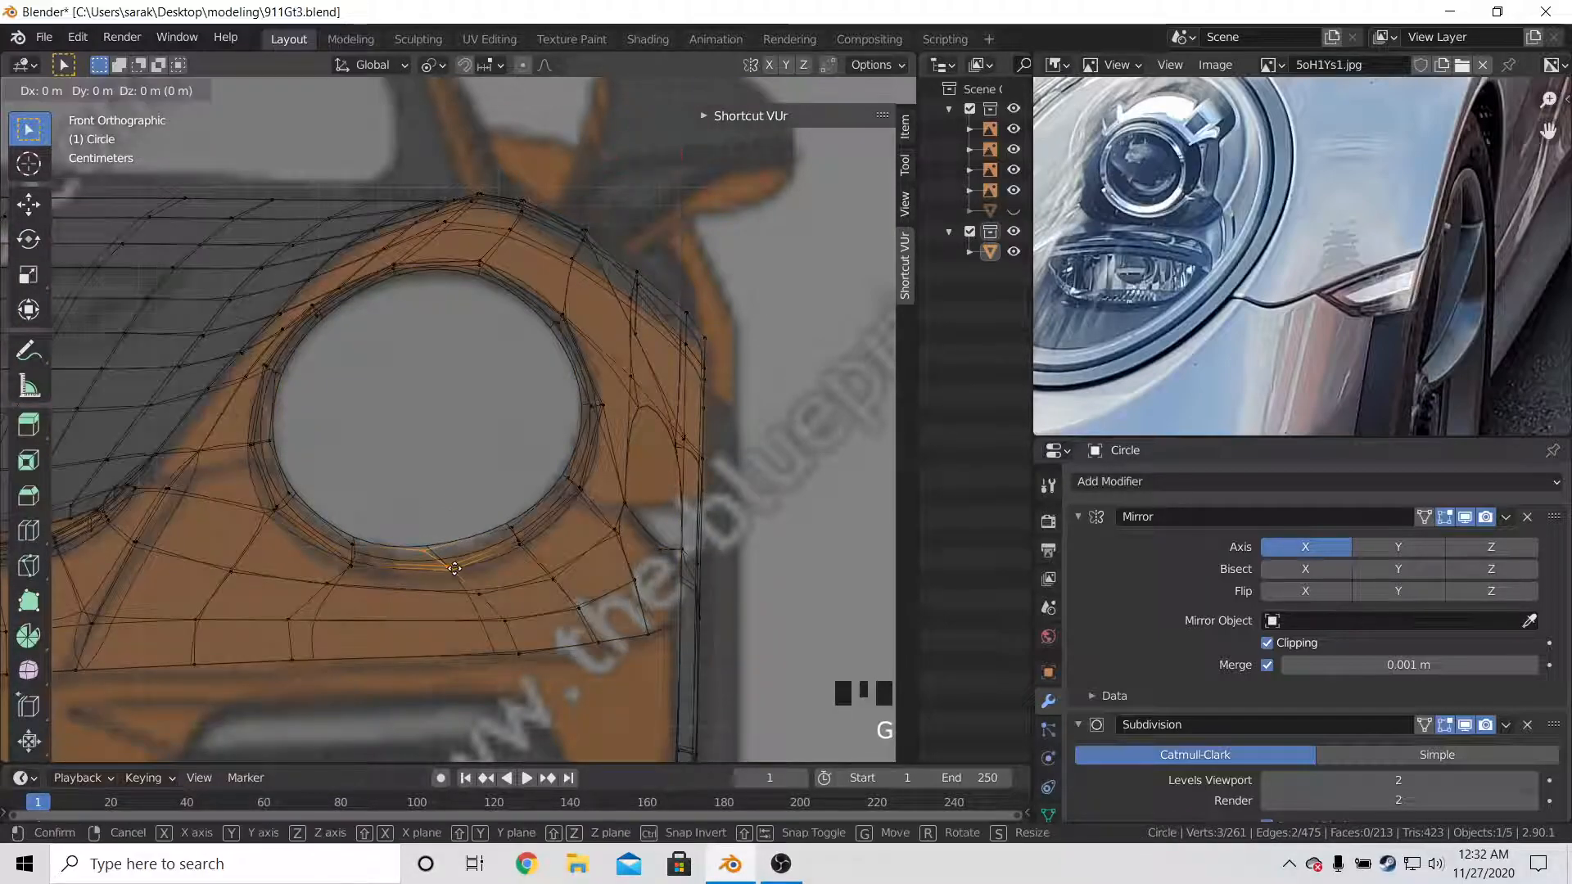
pyautogui.click(457, 570)
# Slide the inner rim vertex at the headlight's bottom along its edge and adjust its position to round the contour
pyautogui.click(433, 547)
pyautogui.press('g')
pyautogui.press('g')
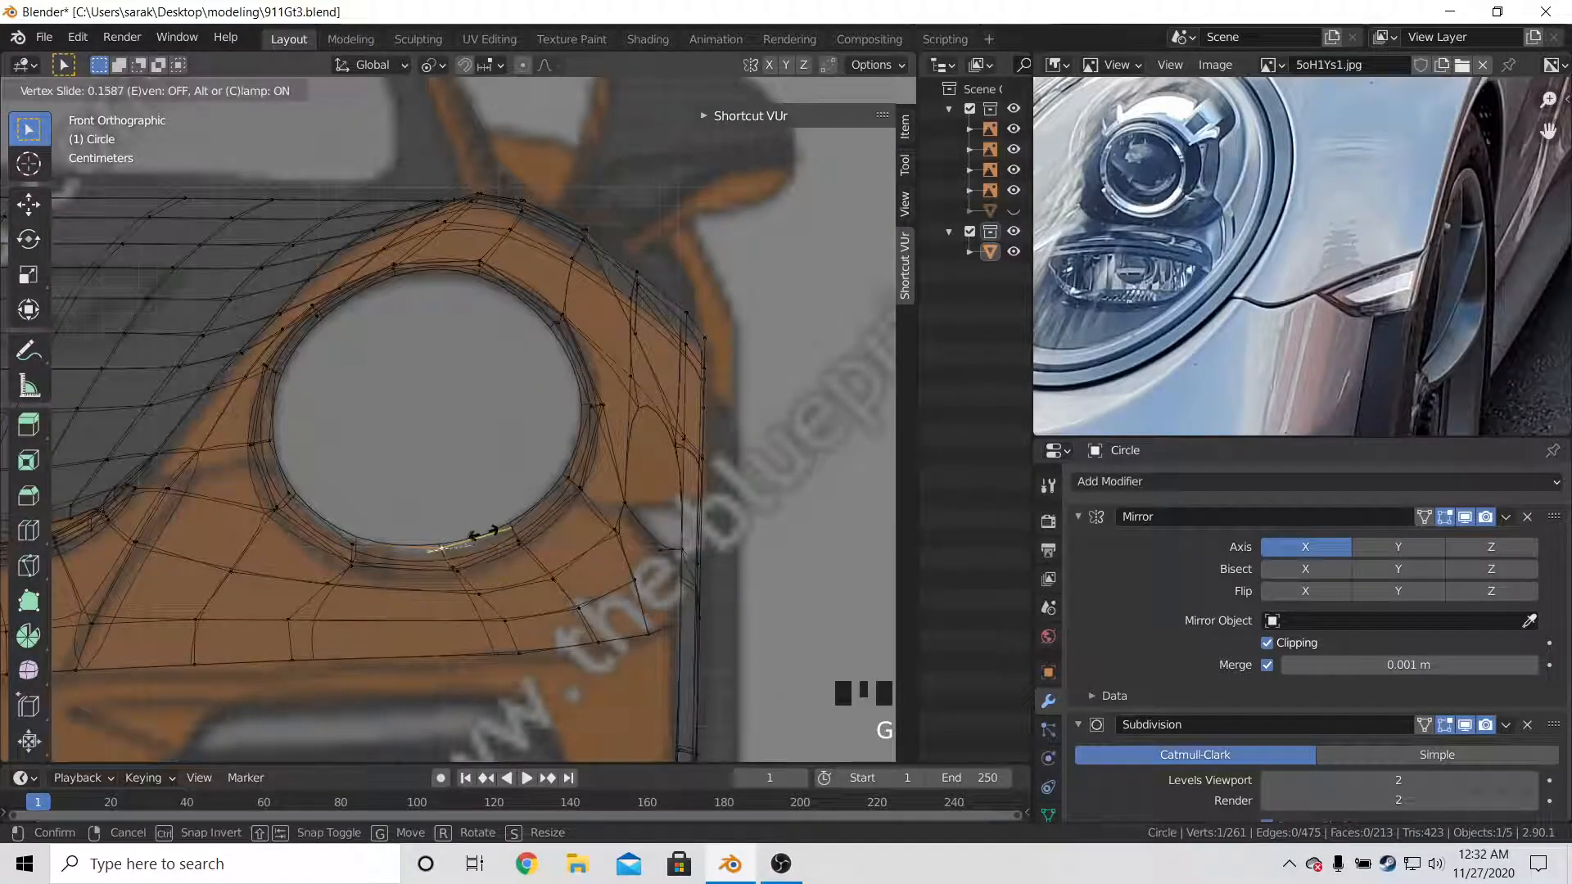
pyautogui.click(488, 532)
pyautogui.press('g')
pyautogui.click(498, 553)
# Leave mesh editing, save the file and view the fender in perspective
pyautogui.press('Tab')
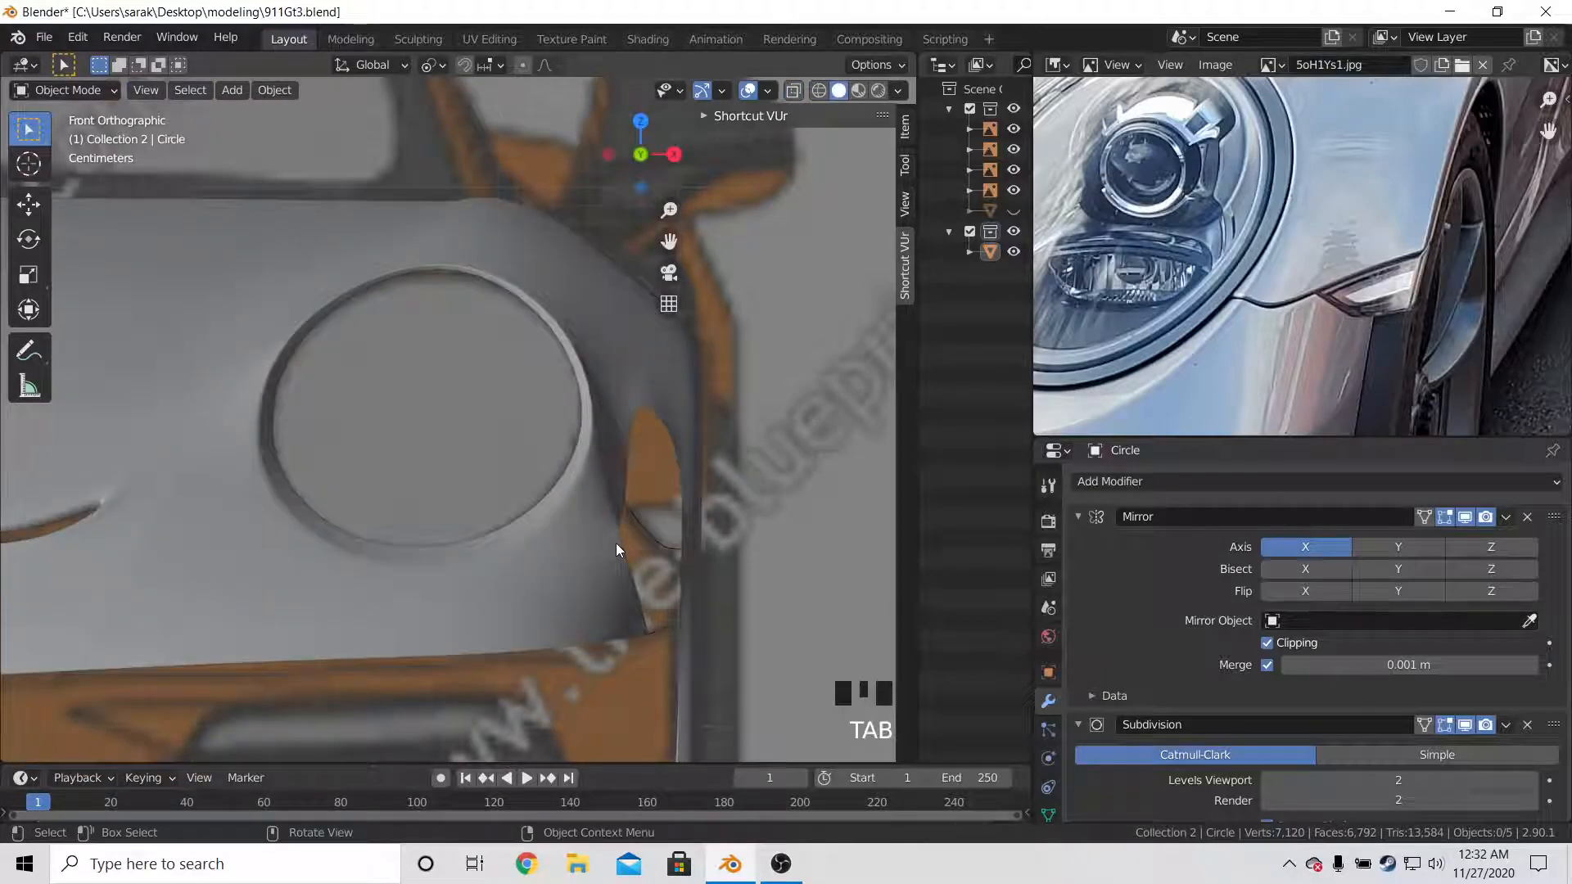
pyautogui.hotkey('ctrl', 's')
pyautogui.scroll(-3, 641, 542)
pyautogui.moveTo(628, 504); pyautogui.dragTo(435, 544, button='middle')
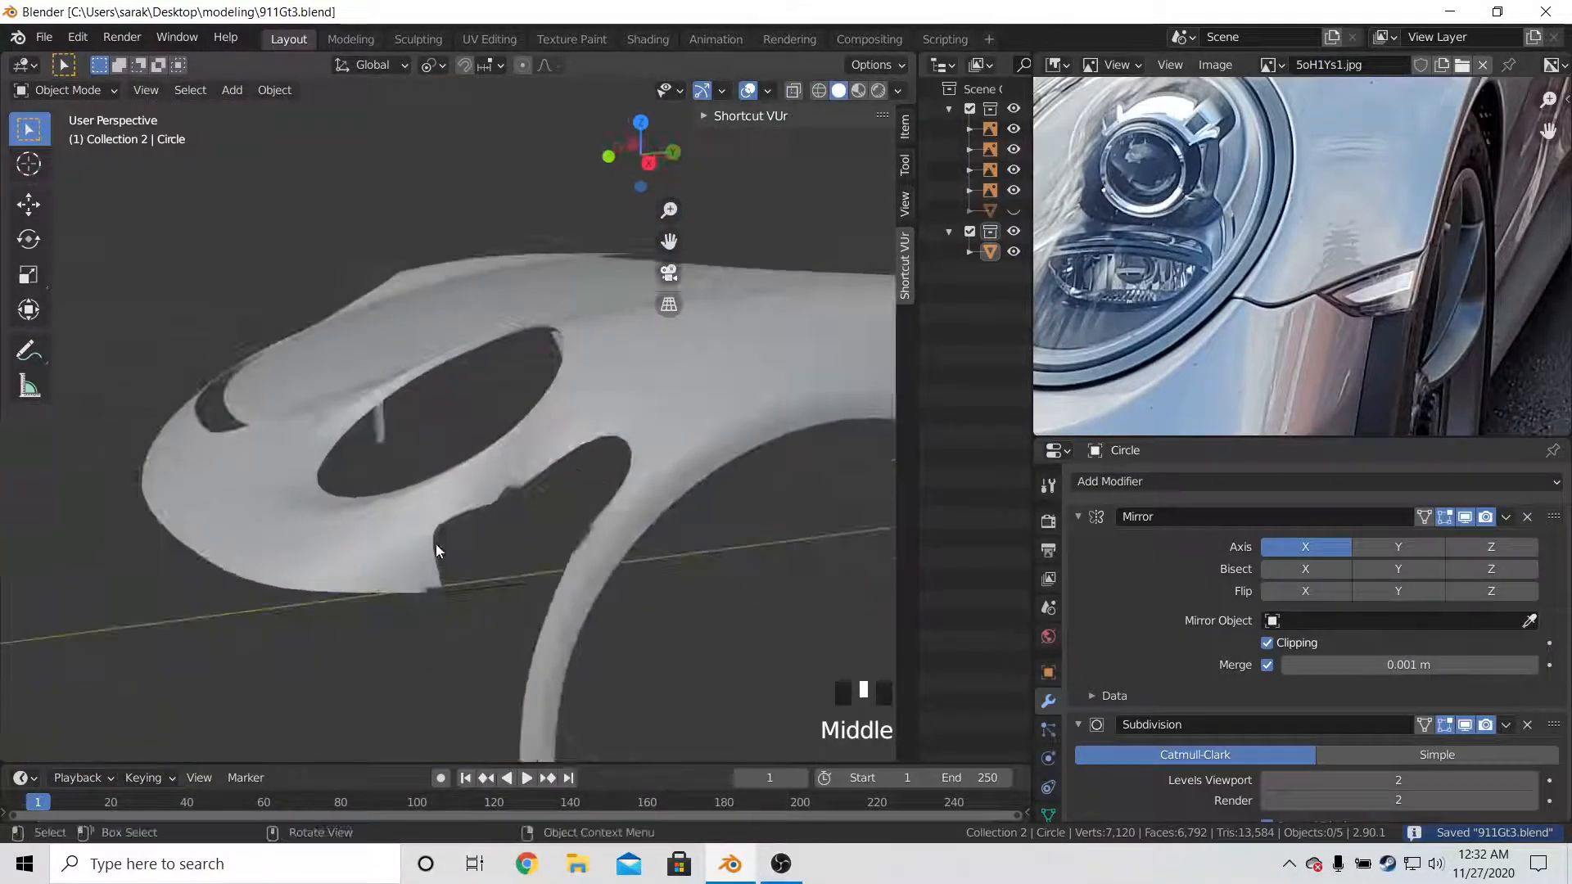
# Add a centred loop cut across the wheel arch lip beside the side opening
pyautogui.scroll(3, 606, 517)
pyautogui.keyDown('shift'); pyautogui.moveTo(606, 518); pyautogui.dragTo(603, 438, button='middle'); pyautogui.keyUp('shift')
pyautogui.press('Tab')
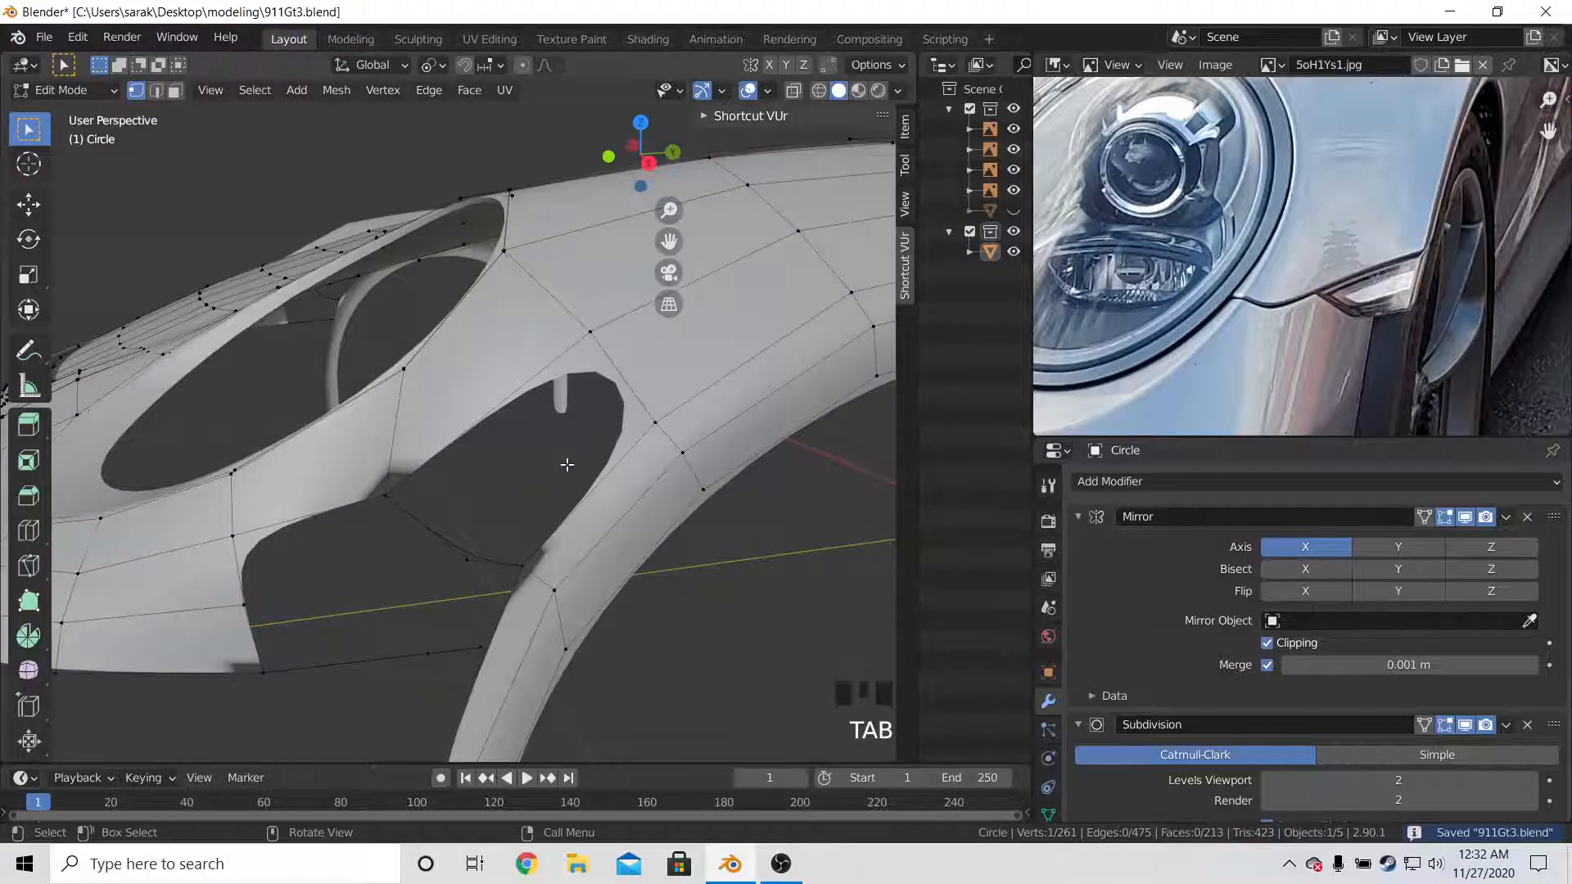
pyautogui.press('KP_2')
pyautogui.press('KP_3')
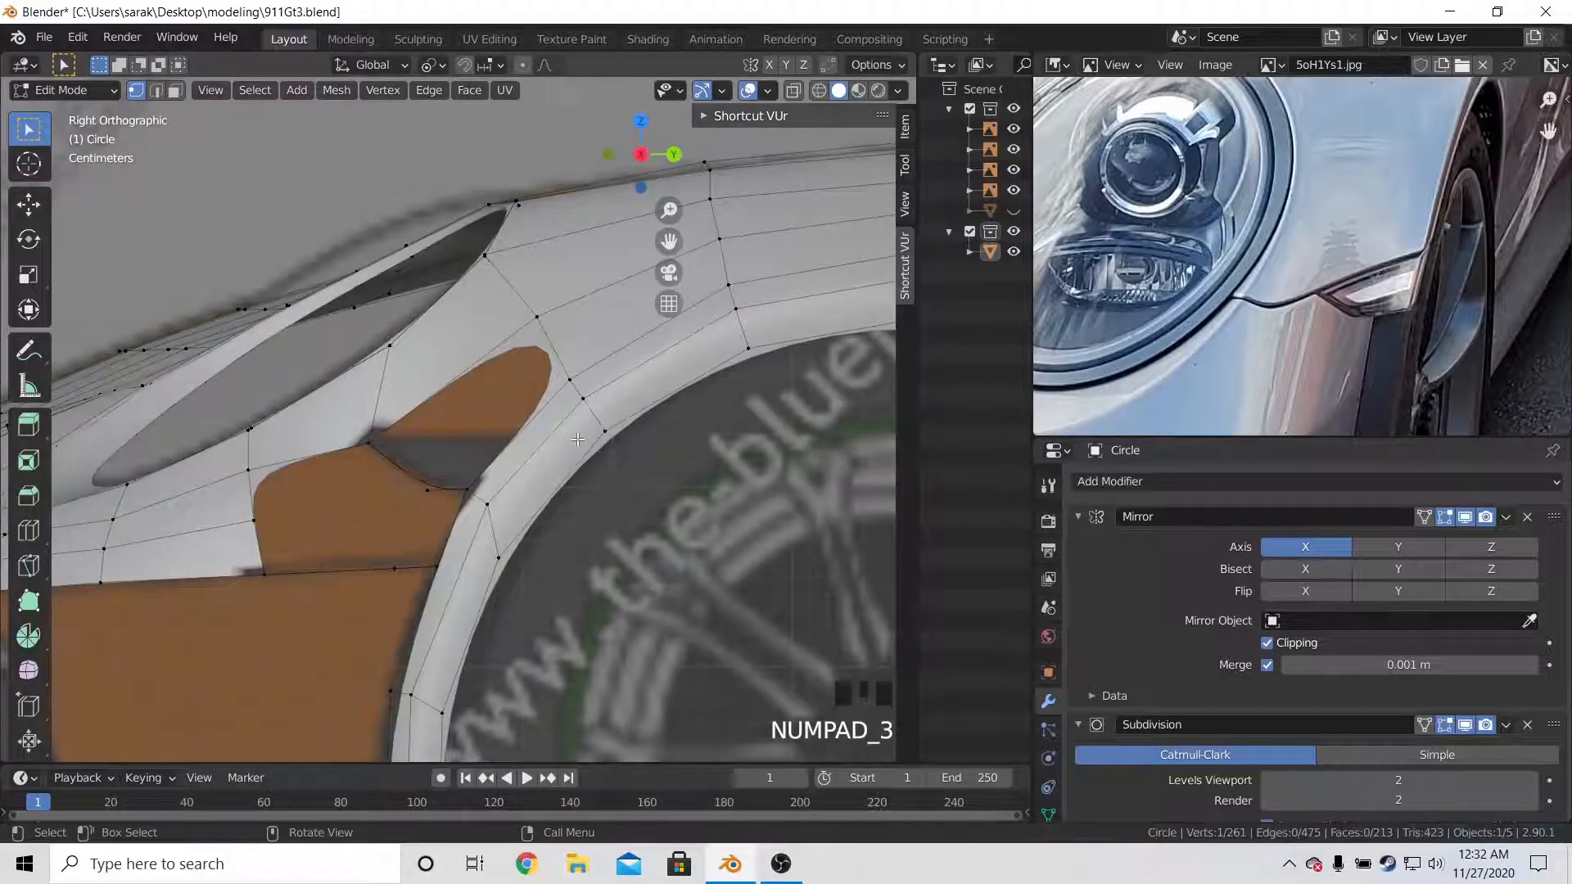
pyautogui.scroll(2, 601, 427)
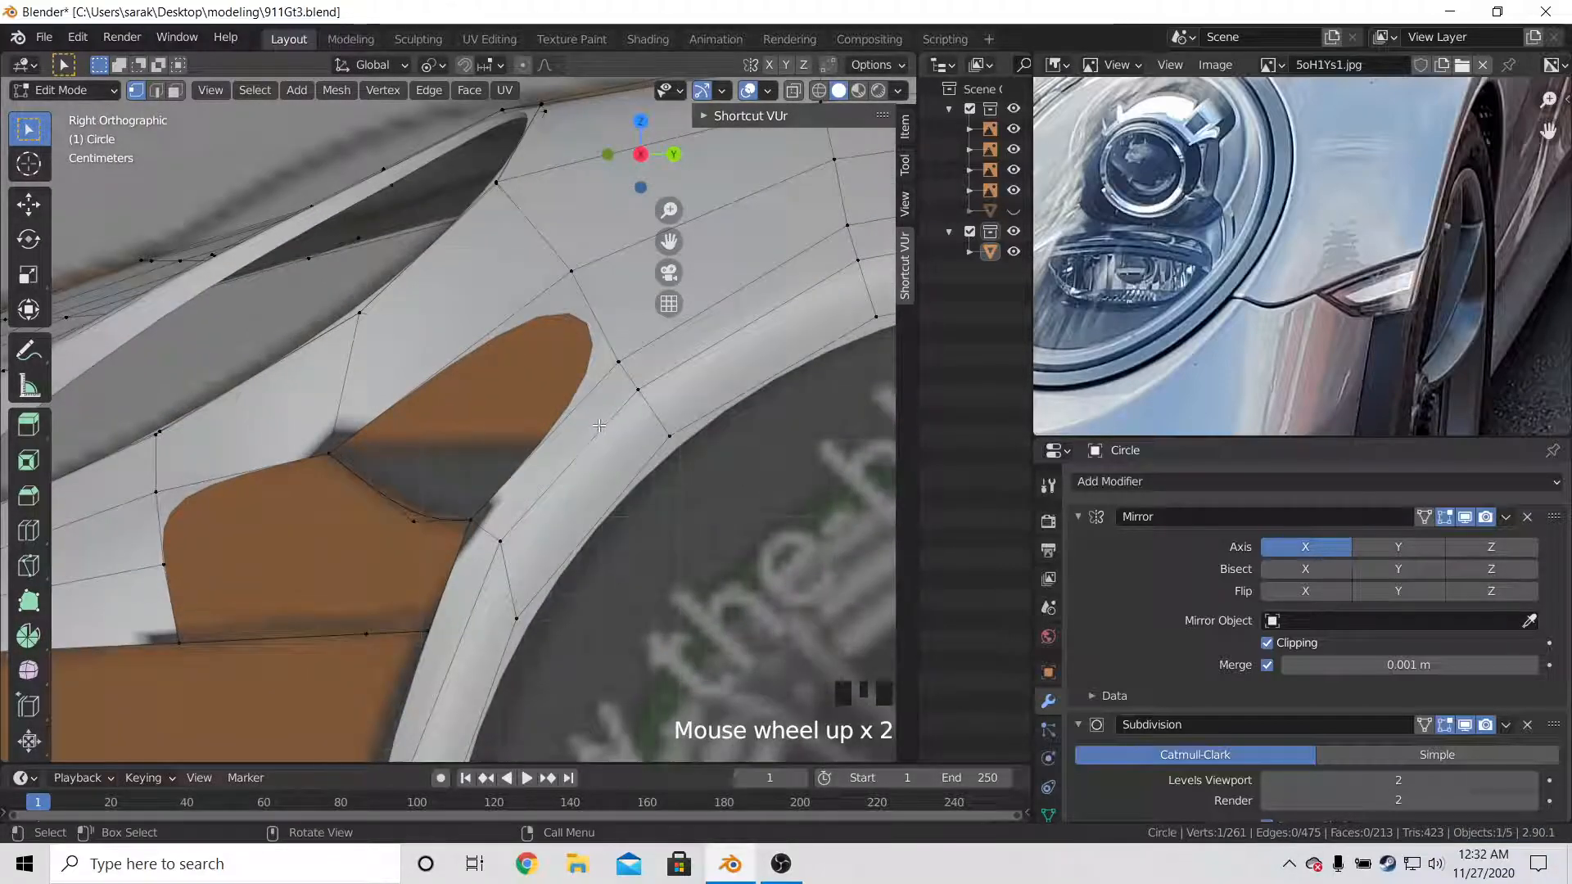
pyautogui.hotkey('ctrl', 'r')
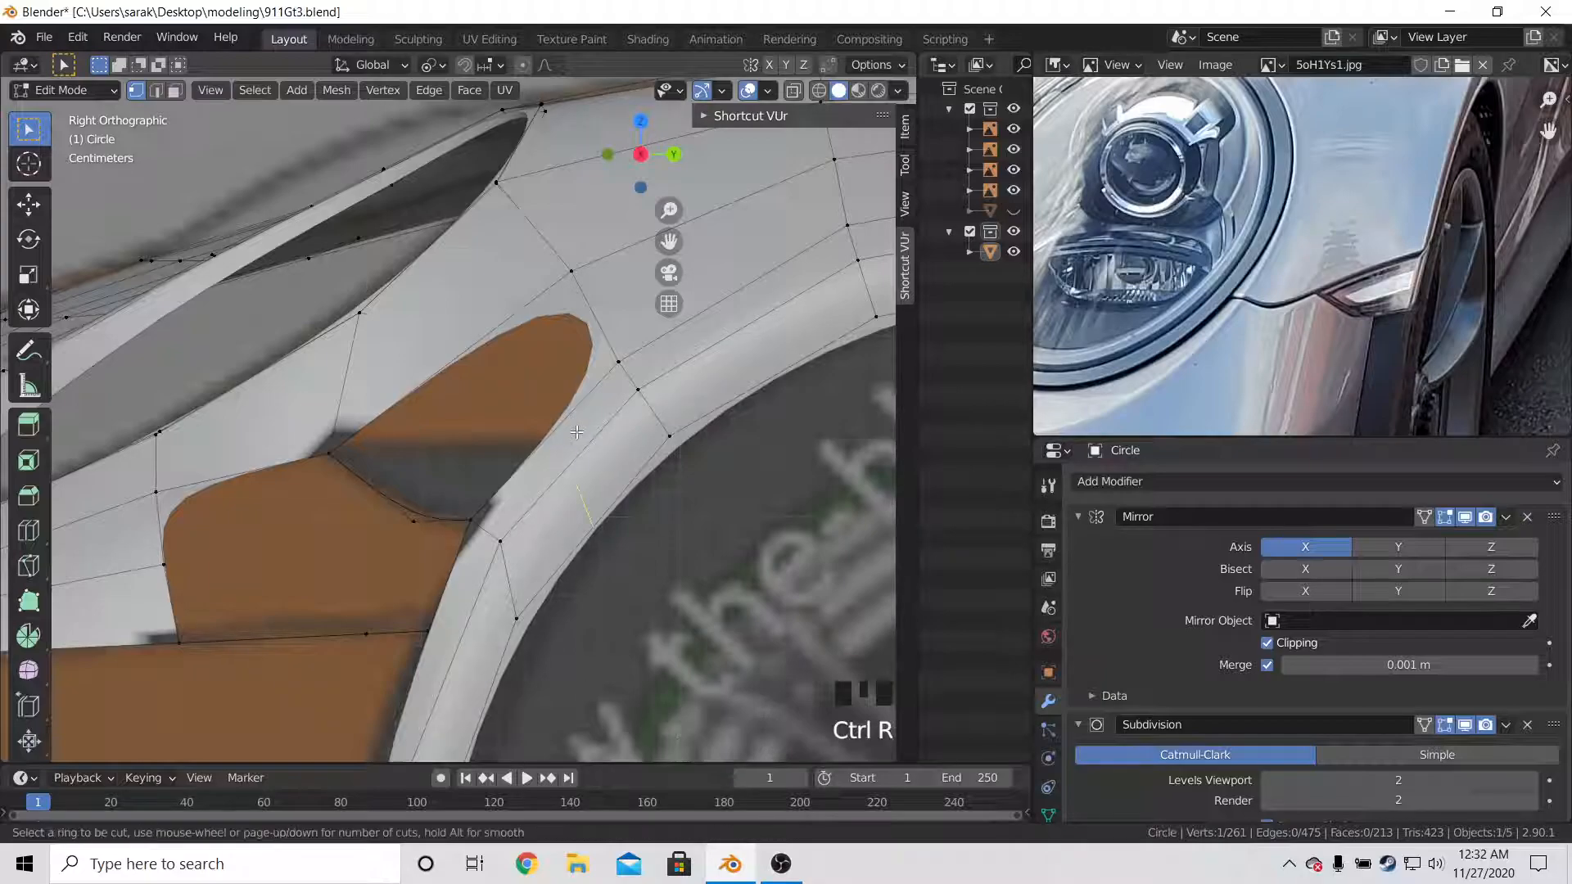
pyautogui.moveTo(578, 431); pyautogui.dragTo(472, 422, button='middle')
pyautogui.click(657, 460)
pyautogui.rightClick(658, 460)
pyautogui.press('KP_3')
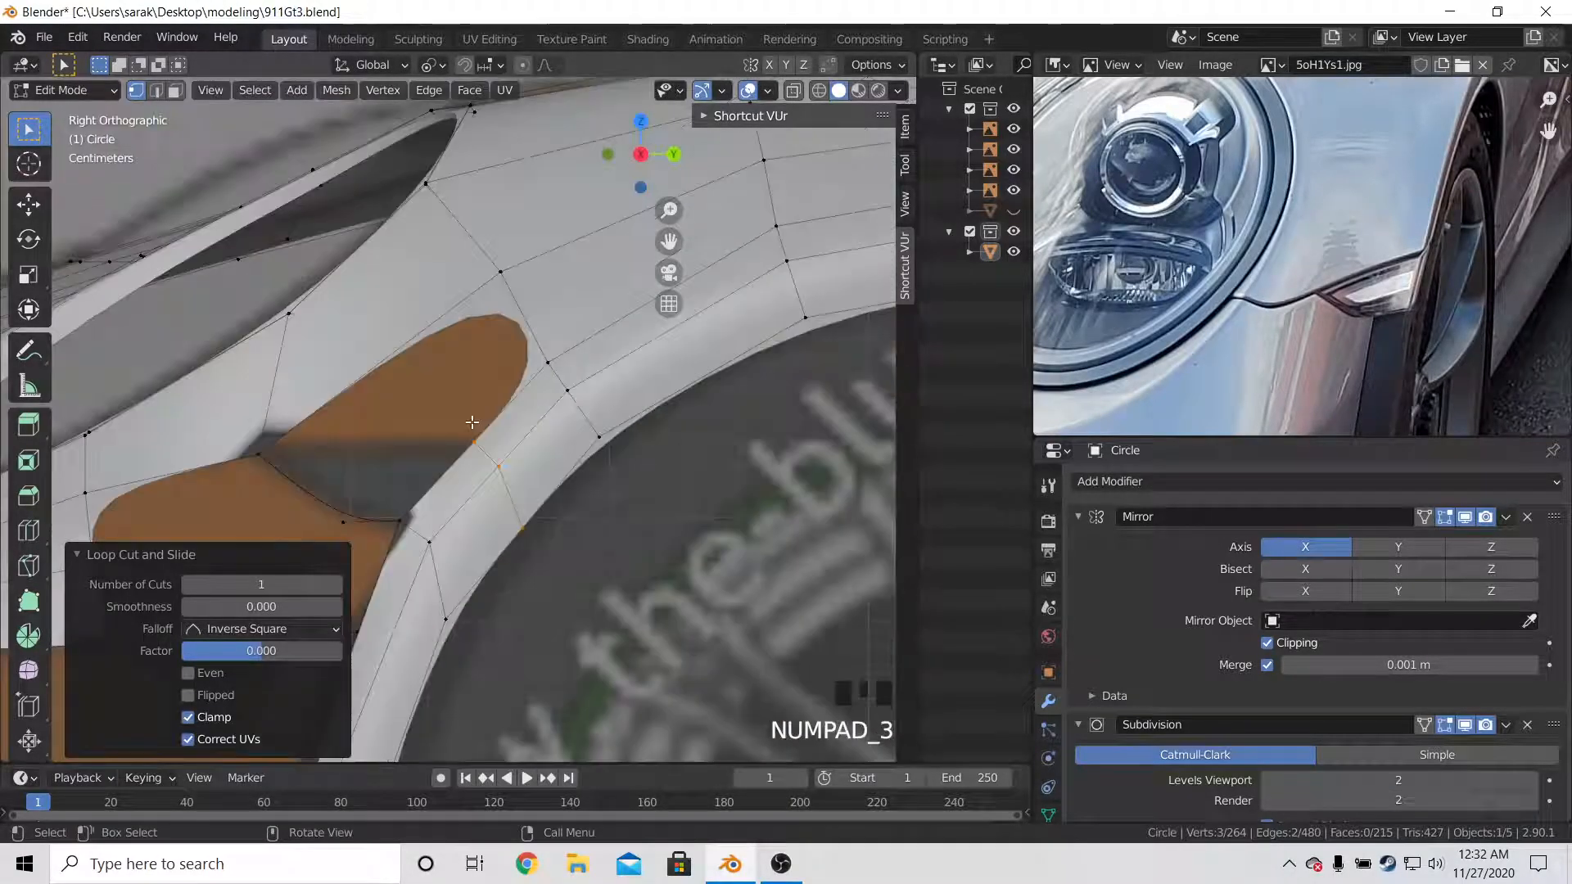
# Move and slide the new cut's outer vertex so the wheel arch edge follows the side blueprint
pyautogui.click(522, 529)
pyautogui.press('g')
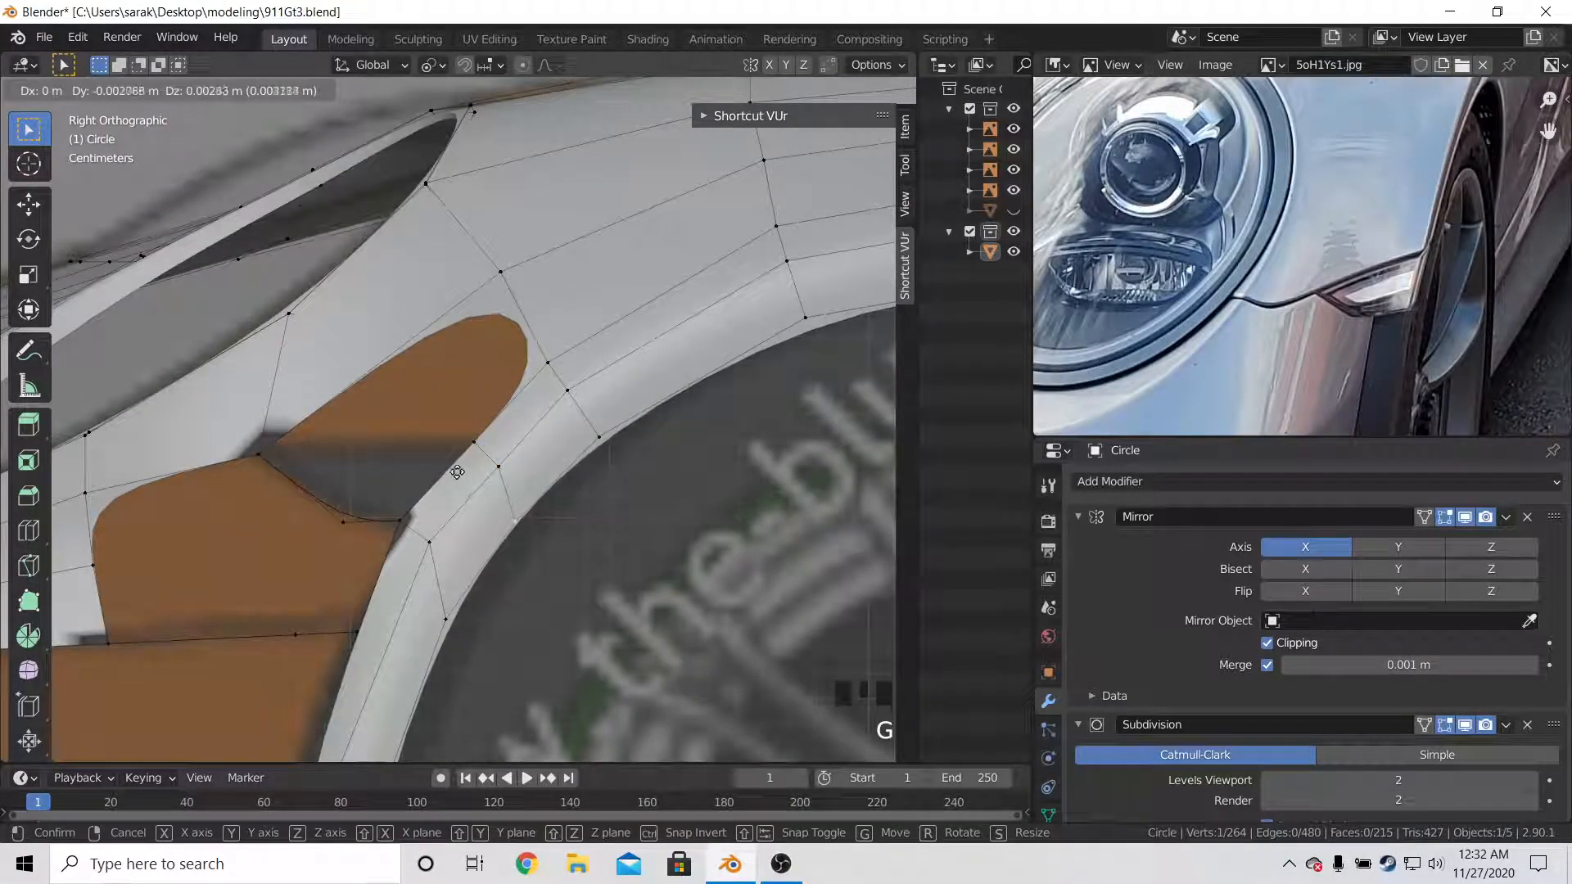
pyautogui.click(458, 474)
pyautogui.press('Tab')
pyautogui.scroll(-4, 506, 489)
pyautogui.scroll(-1, 524, 442)
pyautogui.scroll(-2, 513, 461)
pyautogui.press('Tab')
pyautogui.press('g')
pyautogui.click(528, 457)
pyautogui.press('g')
pyautogui.press('g')
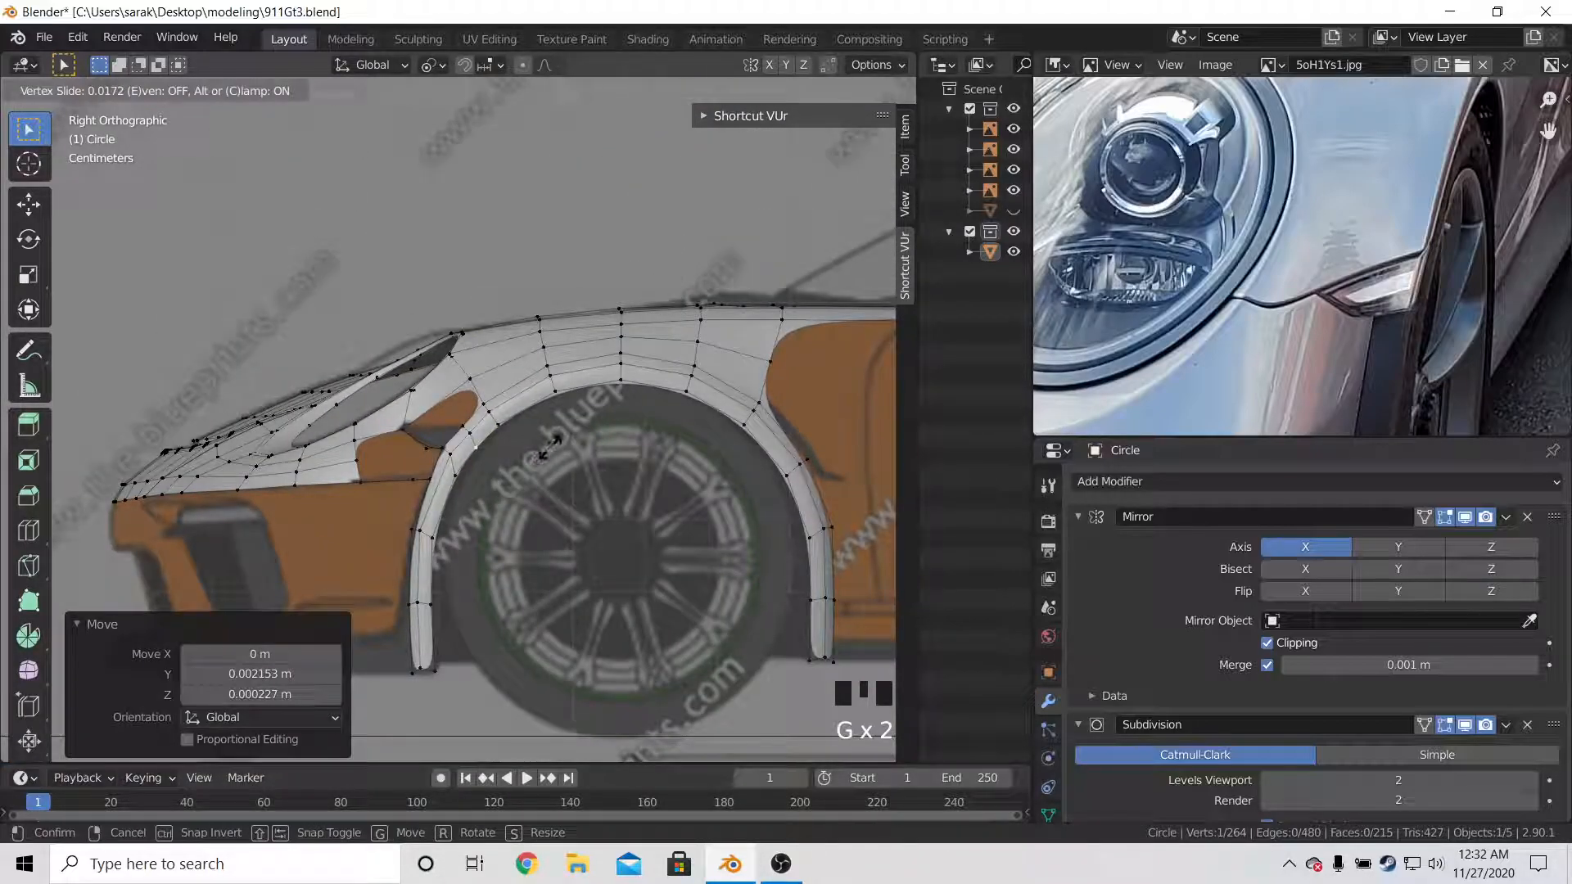
pyautogui.click(576, 425)
pyautogui.press('Tab')
# Fill the upper part of the side opening between headlight and wheel arch with two faces
pyautogui.scroll(6, 495, 476)
pyautogui.press('Tab')
pyautogui.moveTo(498, 473); pyautogui.dragTo(590, 489, button='middle')
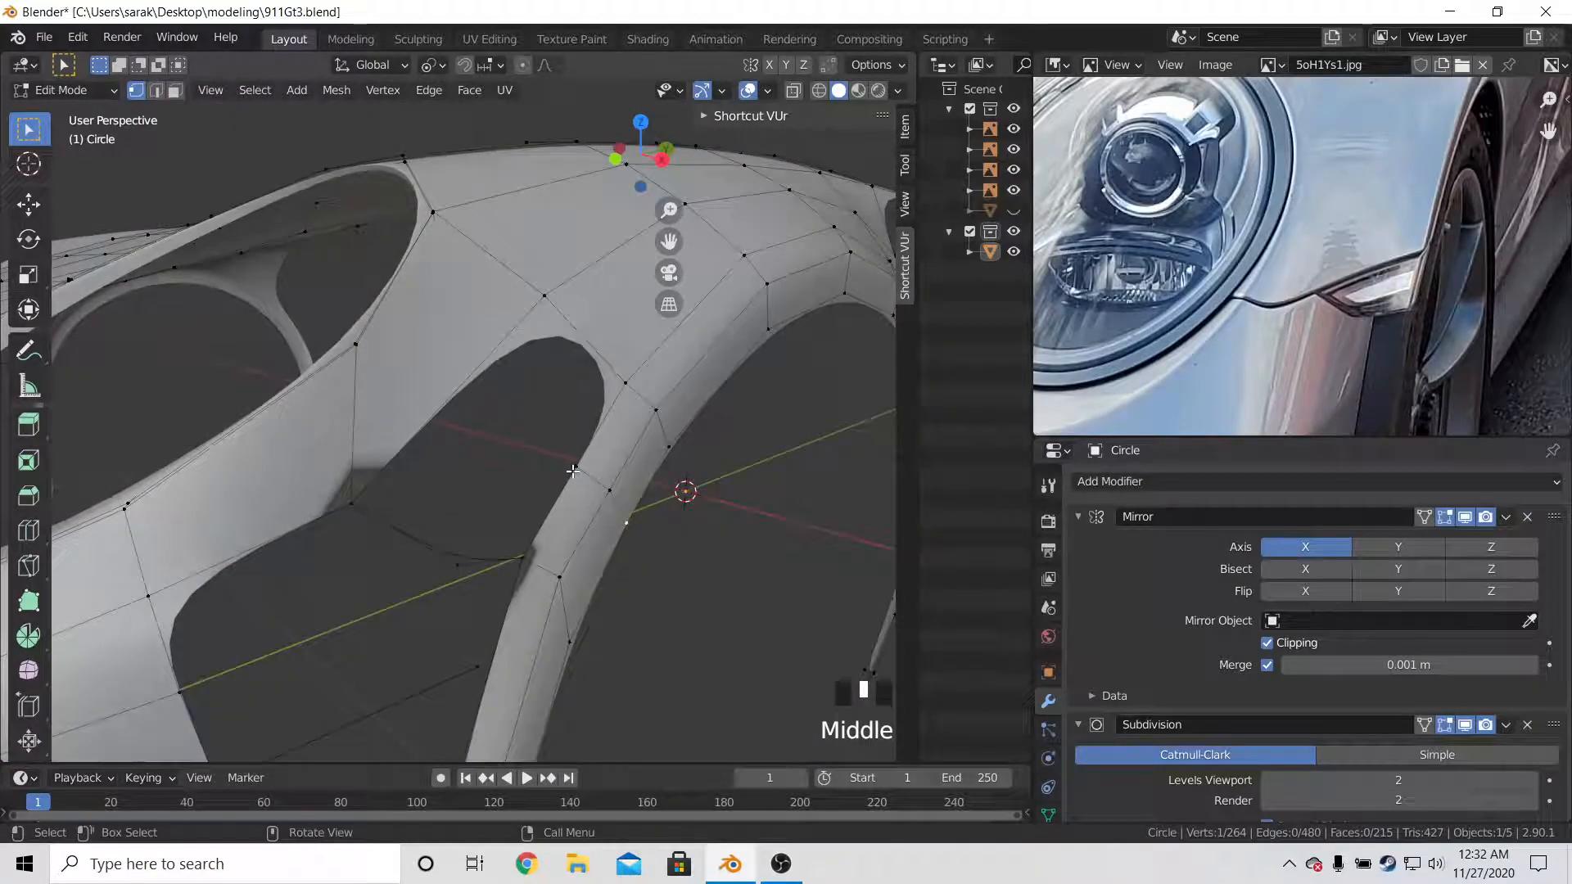
pyautogui.press('f')
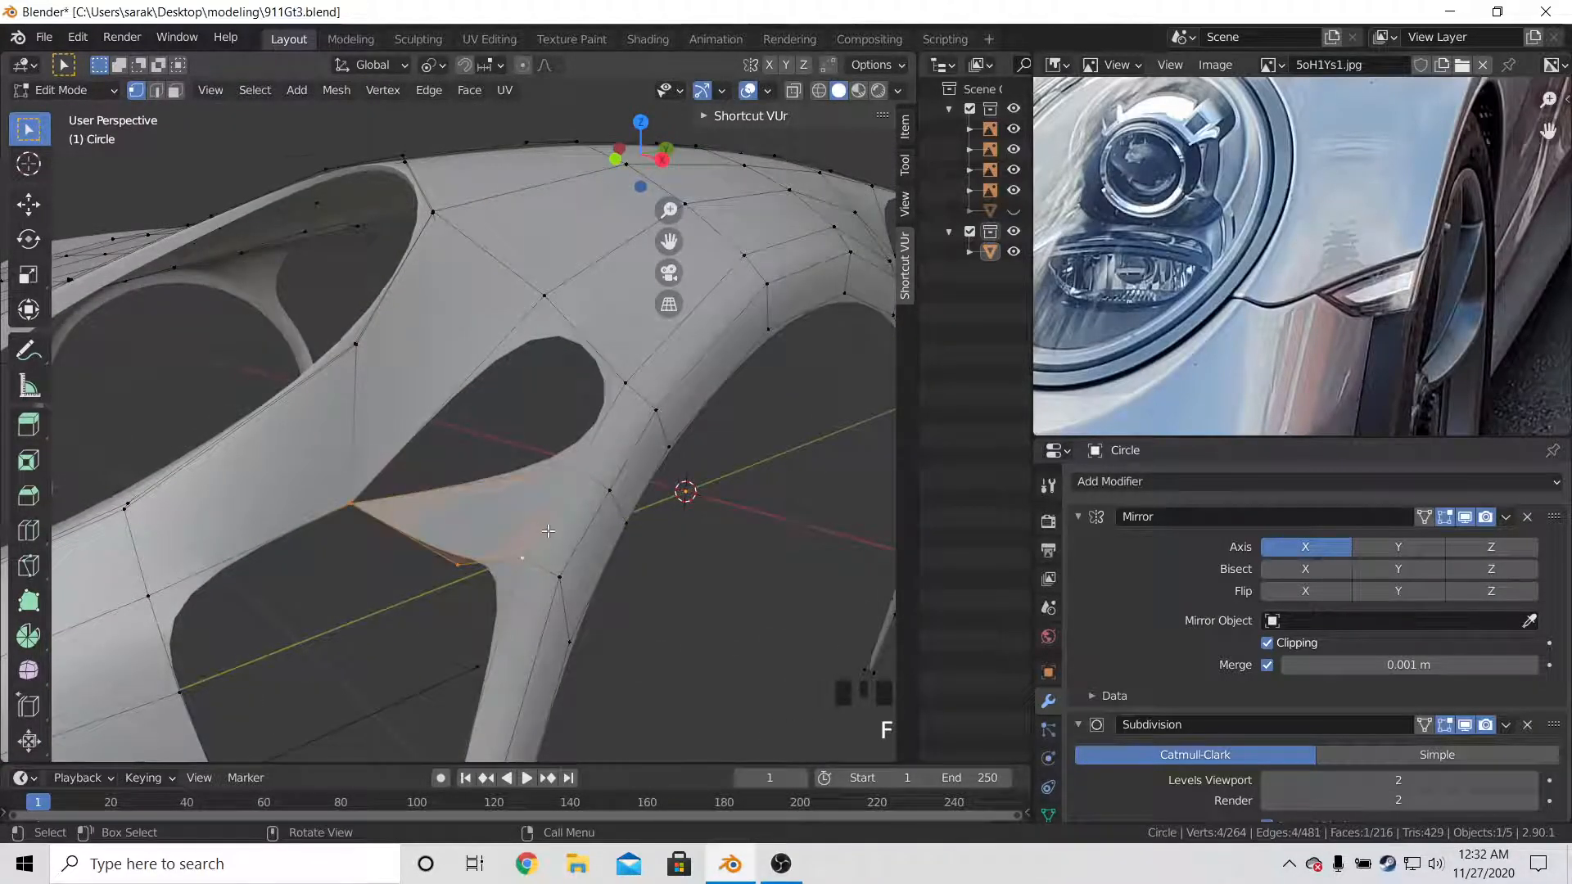
pyautogui.moveTo(527, 547); pyautogui.dragTo(627, 539, button='middle')
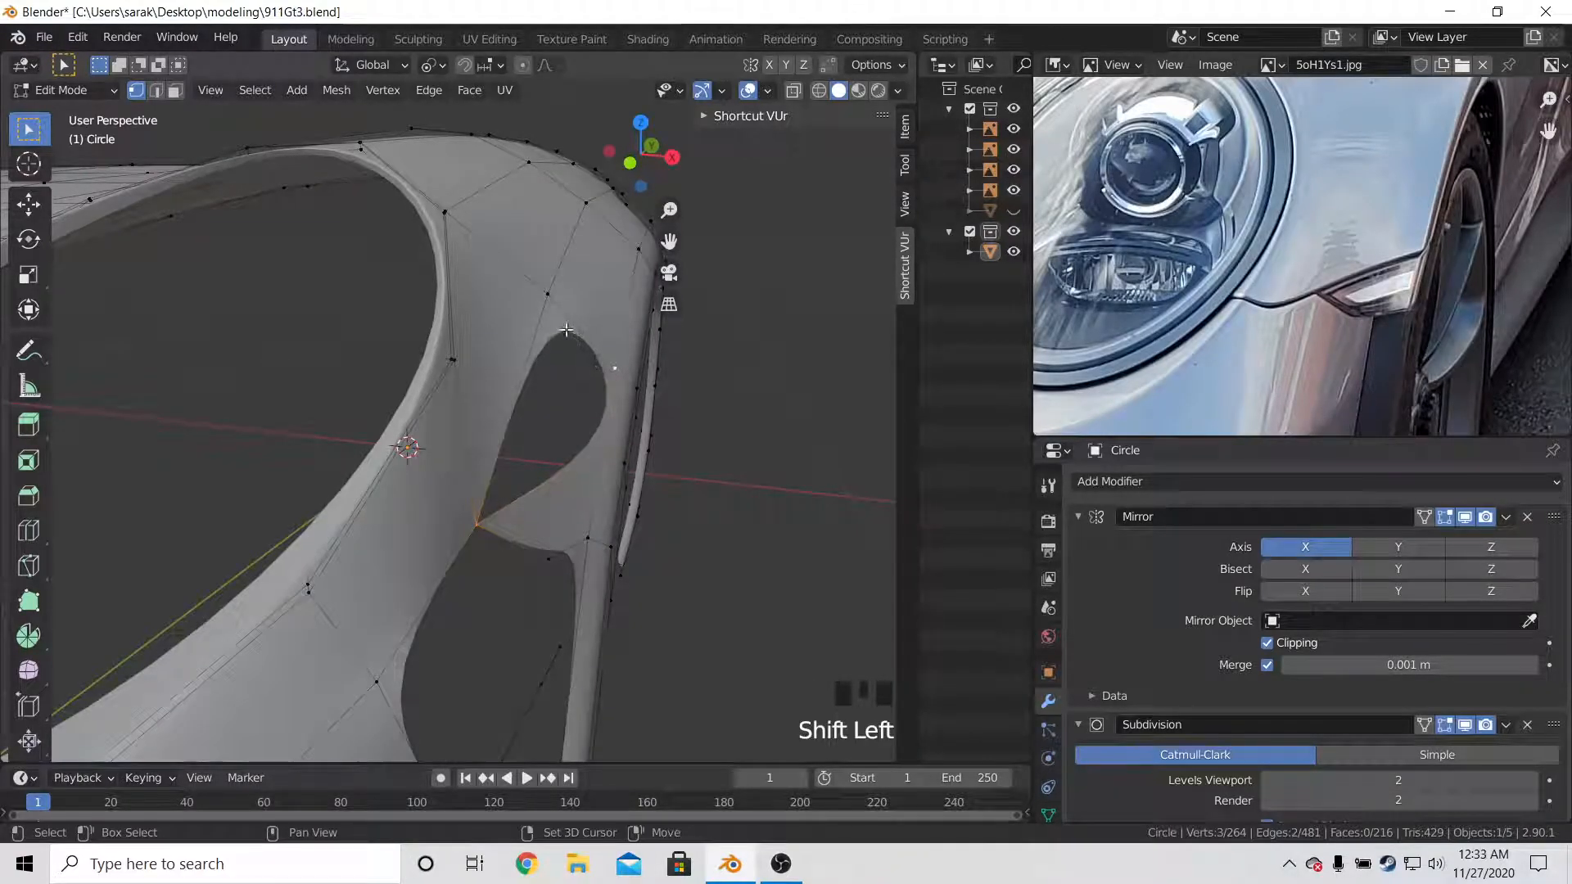
pyautogui.press('f')
# Inspect the filled area from the side in wireframe and solid shading, and in perspective outside mesh editing
pyautogui.moveTo(558, 323); pyautogui.dragTo(483, 325, button='middle')
pyautogui.press('KP_3')
pyautogui.press('z')
pyautogui.click(459, 326)
pyautogui.press('z')
pyautogui.click(585, 440)
pyautogui.press('Tab')
pyautogui.moveTo(590, 442)
pyautogui.mouseDown(button='middle')
pyautogui.moveTo(807, 457)
pyautogui.moveTo(663, 502)
pyautogui.moveTo(414, 524)
pyautogui.moveTo(765, 456)
pyautogui.moveTo(647, 453)
pyautogui.moveTo(480, 354)
pyautogui.moveTo(554, 502)
pyautogui.moveTo(543, 519)
pyautogui.moveTo(427, 489)
pyautogui.mouseUp(button='middle')
pyautogui.press('Tab')
pyautogui.moveTo(510, 449); pyautogui.dragTo(938, 336, button='middle')
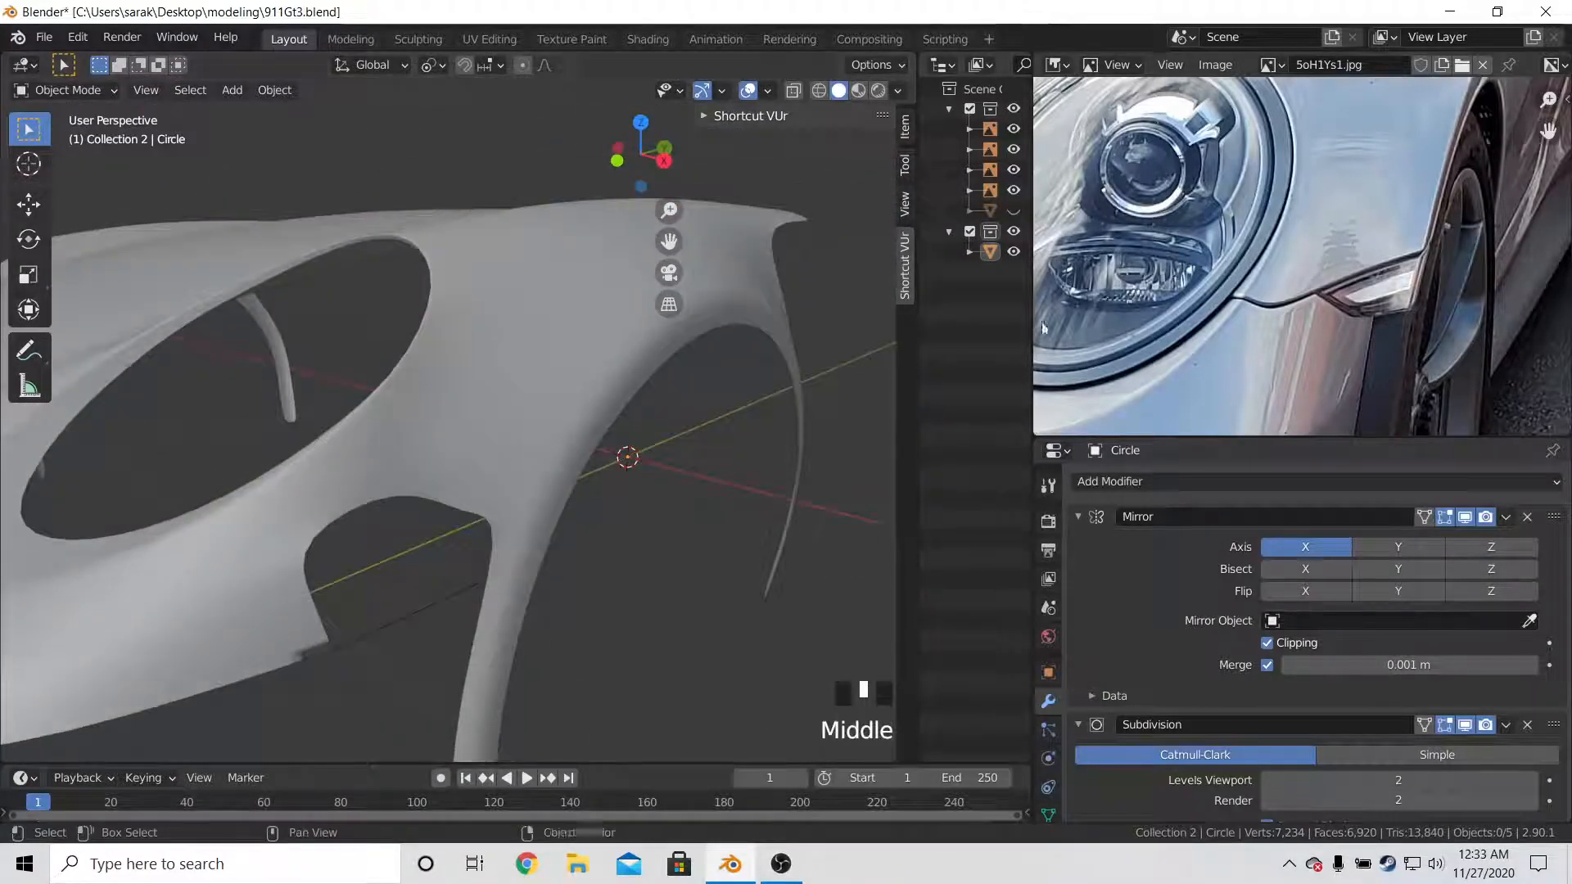
# Cut the lower border edge of the remaining side opening and fill a face from it up to the fender
pyautogui.press('Tab')
pyautogui.scroll(2, 491, 557)
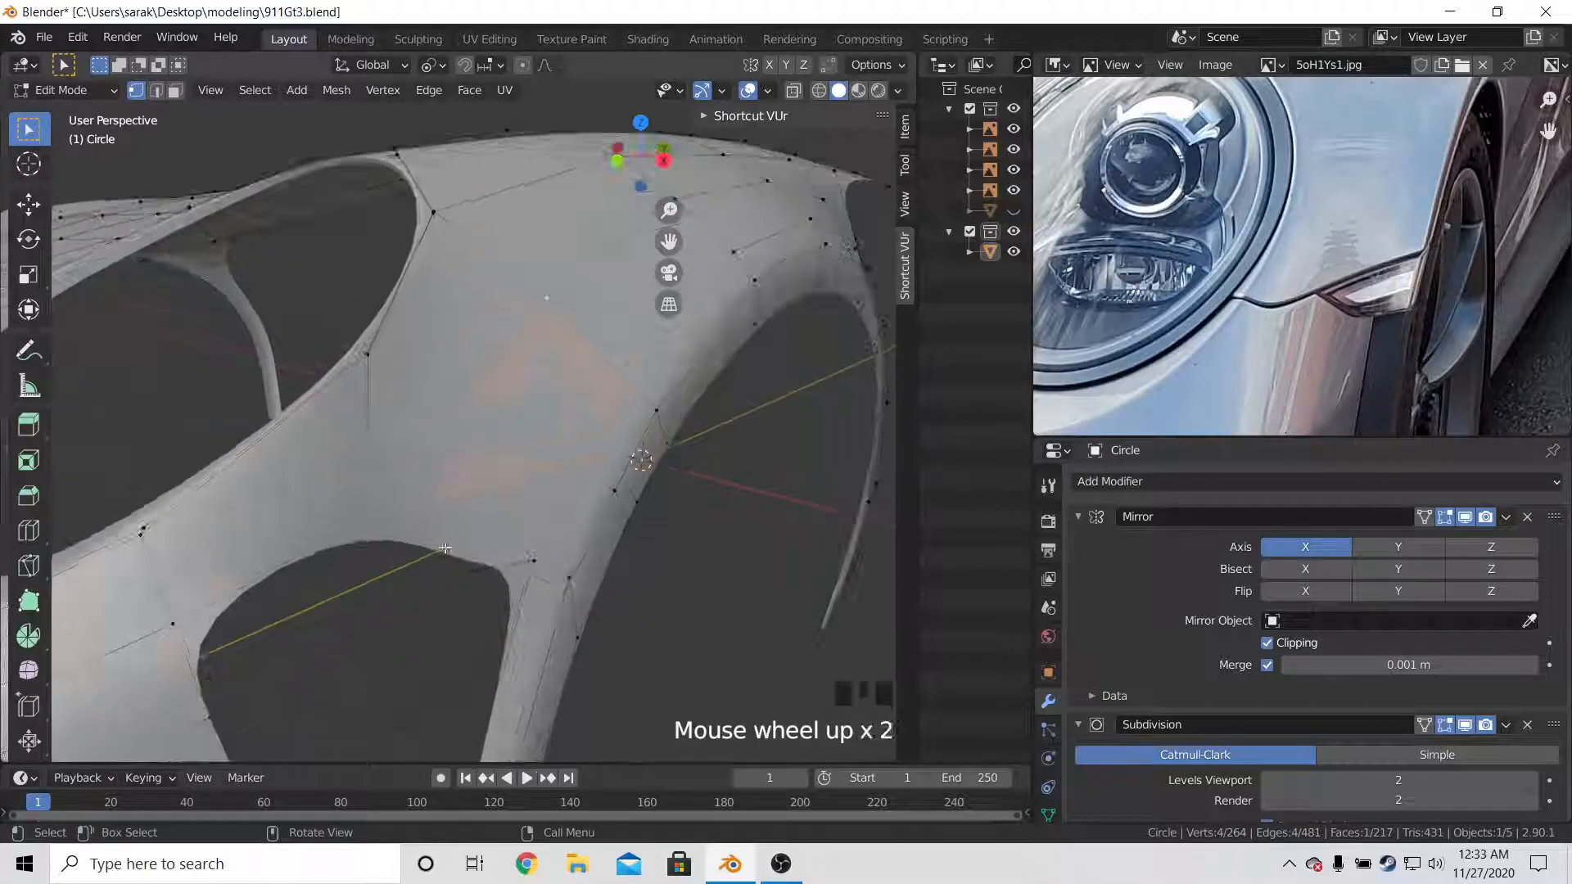
pyautogui.keyDown('shift'); pyautogui.moveTo(468, 600); pyautogui.dragTo(517, 501, button='middle'); pyautogui.keyUp('shift')
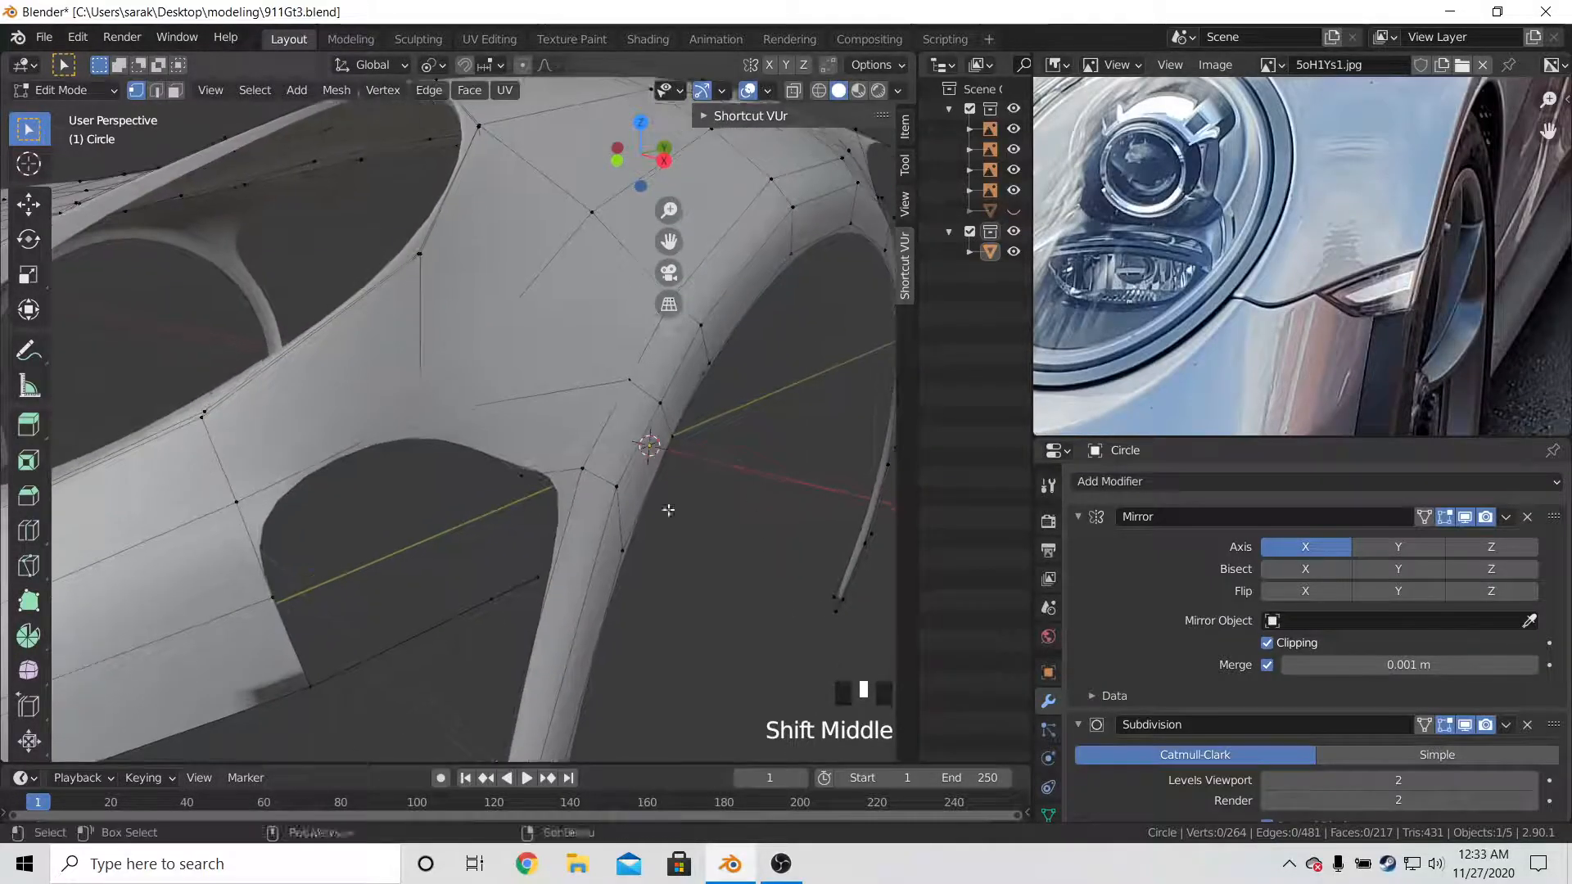
pyautogui.moveTo(1357, 317); pyautogui.dragTo(1134, 377, button='middle')
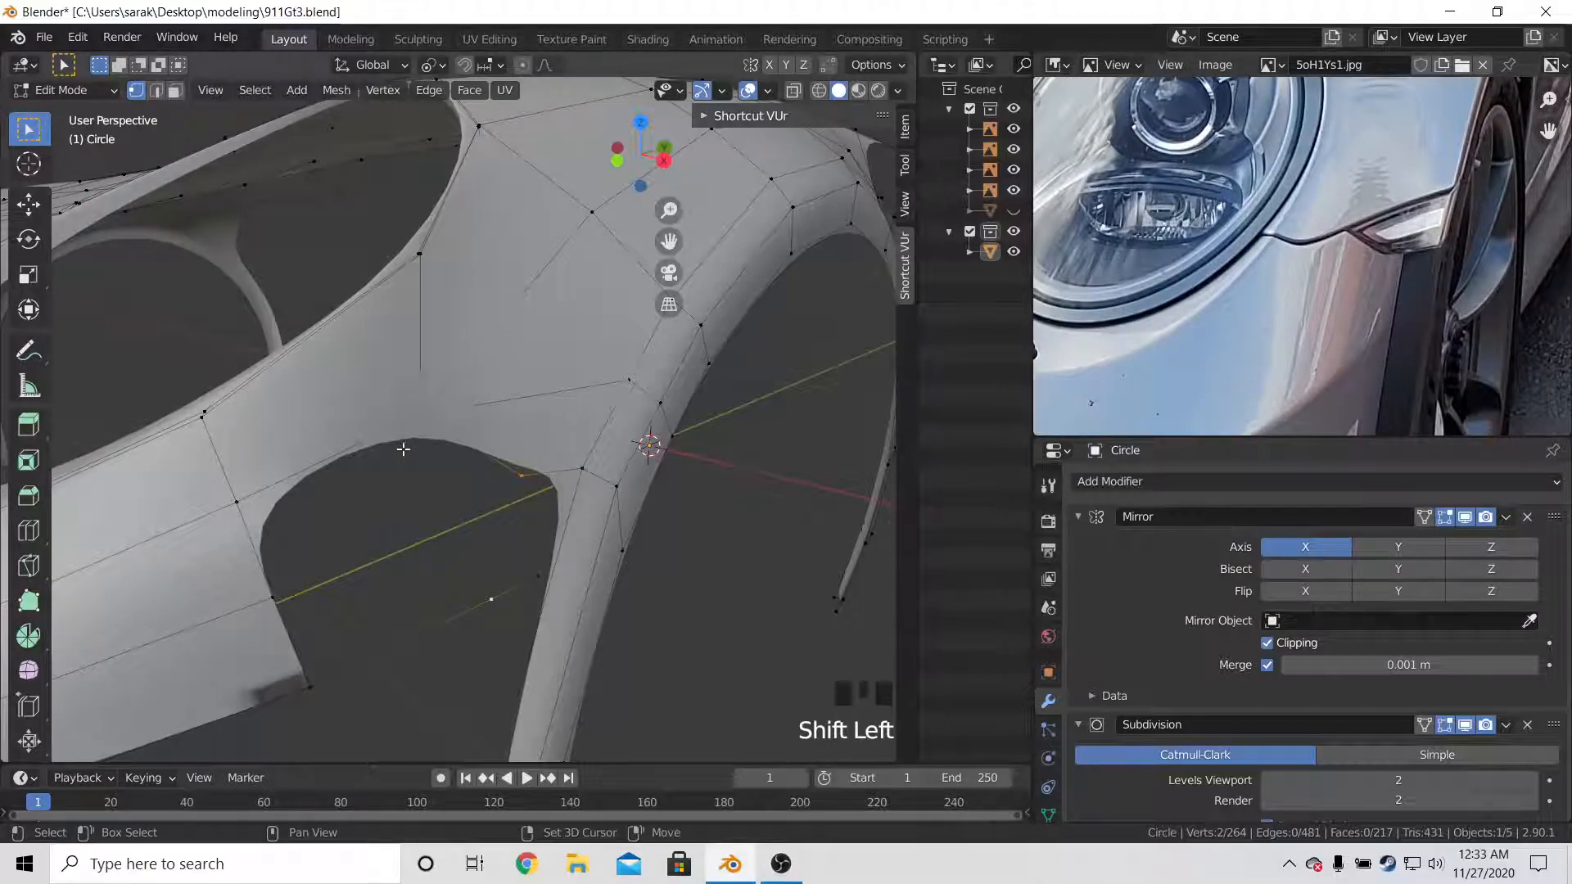
pyautogui.hotkey('ctrl', 'z')
pyautogui.hotkey('ctrl', 'z')
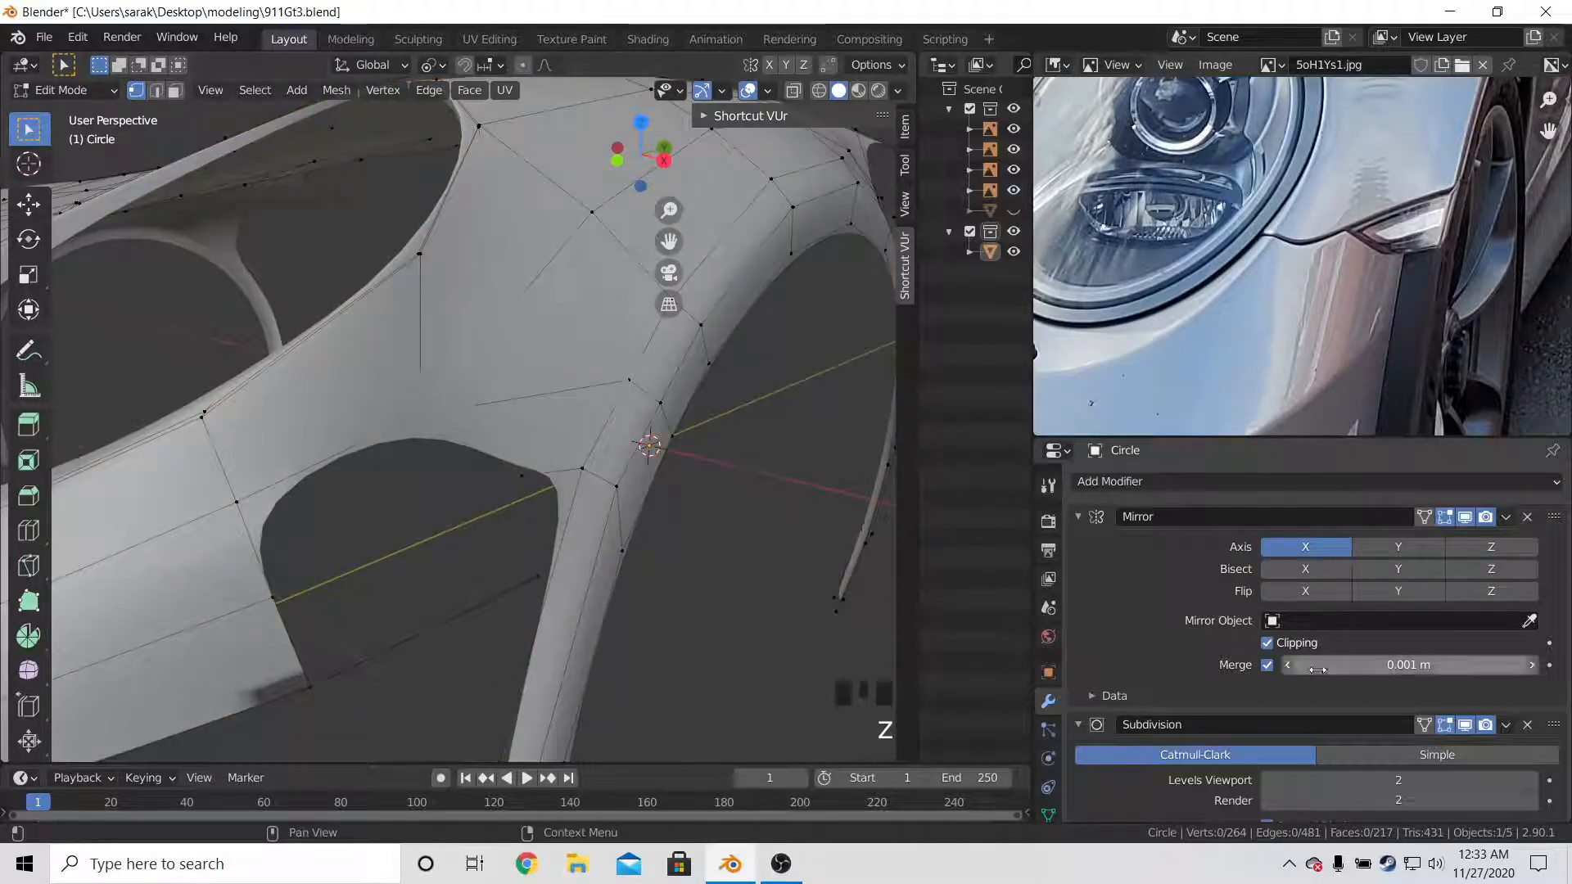
pyautogui.click(543, 579)
pyautogui.moveTo(543, 578); pyautogui.dragTo(440, 540, button='middle')
pyautogui.hotkey('ctrl', 'r')
pyautogui.click(387, 540)
pyautogui.click(342, 409)
pyautogui.moveTo(281, 575); pyautogui.dragTo(421, 399, button='middle')
pyautogui.click(421, 398)
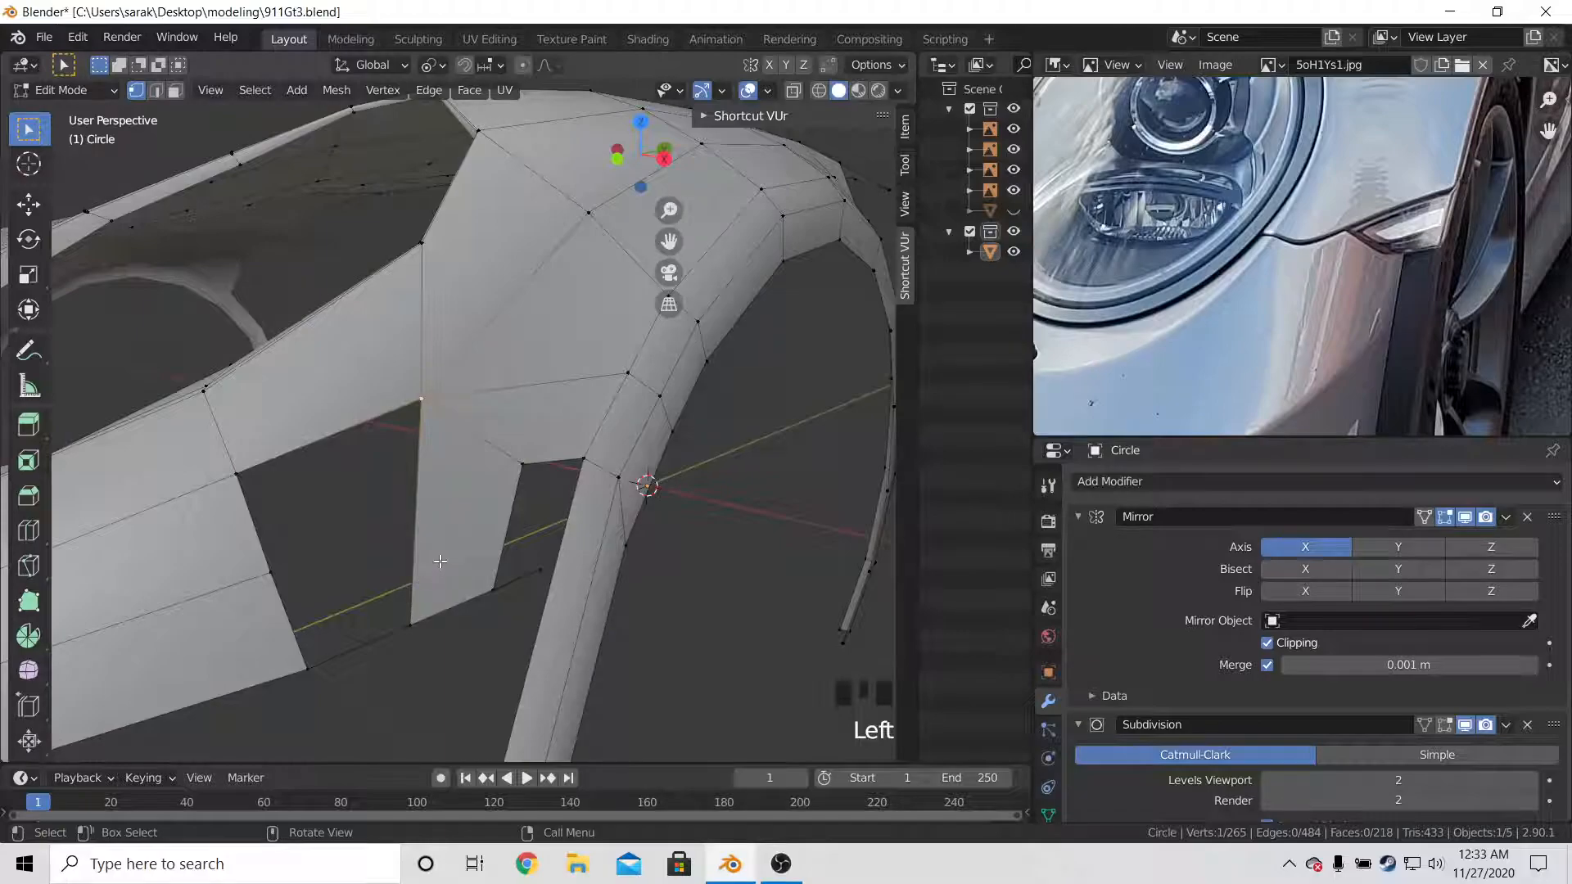
# Show the subdivision while editing again and compare the fender with the reference photo around the side marker light
pyautogui.doubleClick(695, 520)
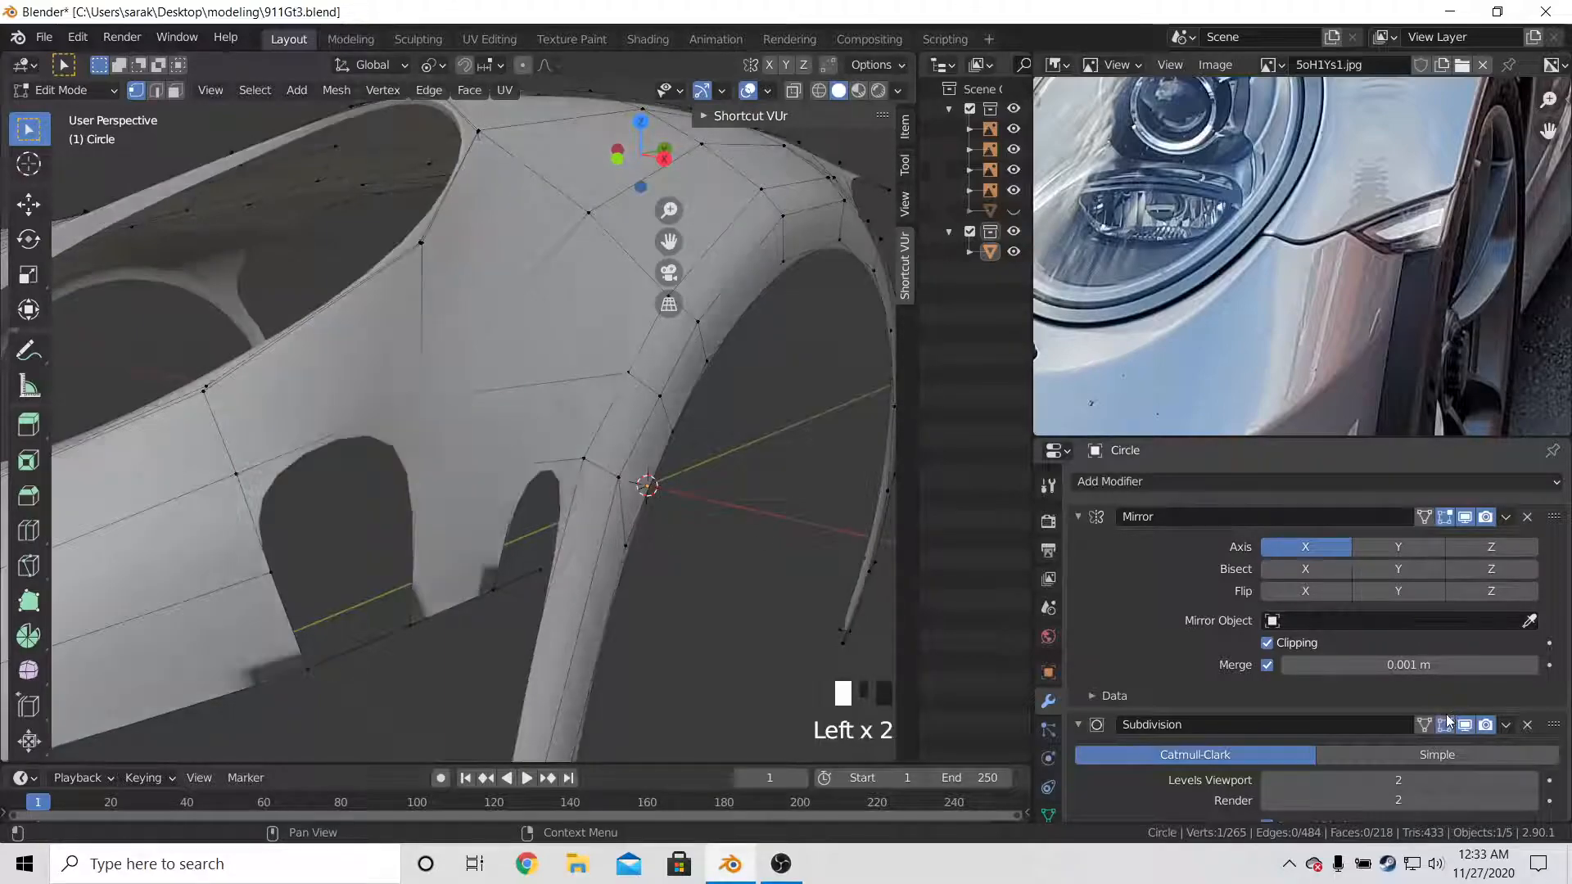
pyautogui.press('Tab')
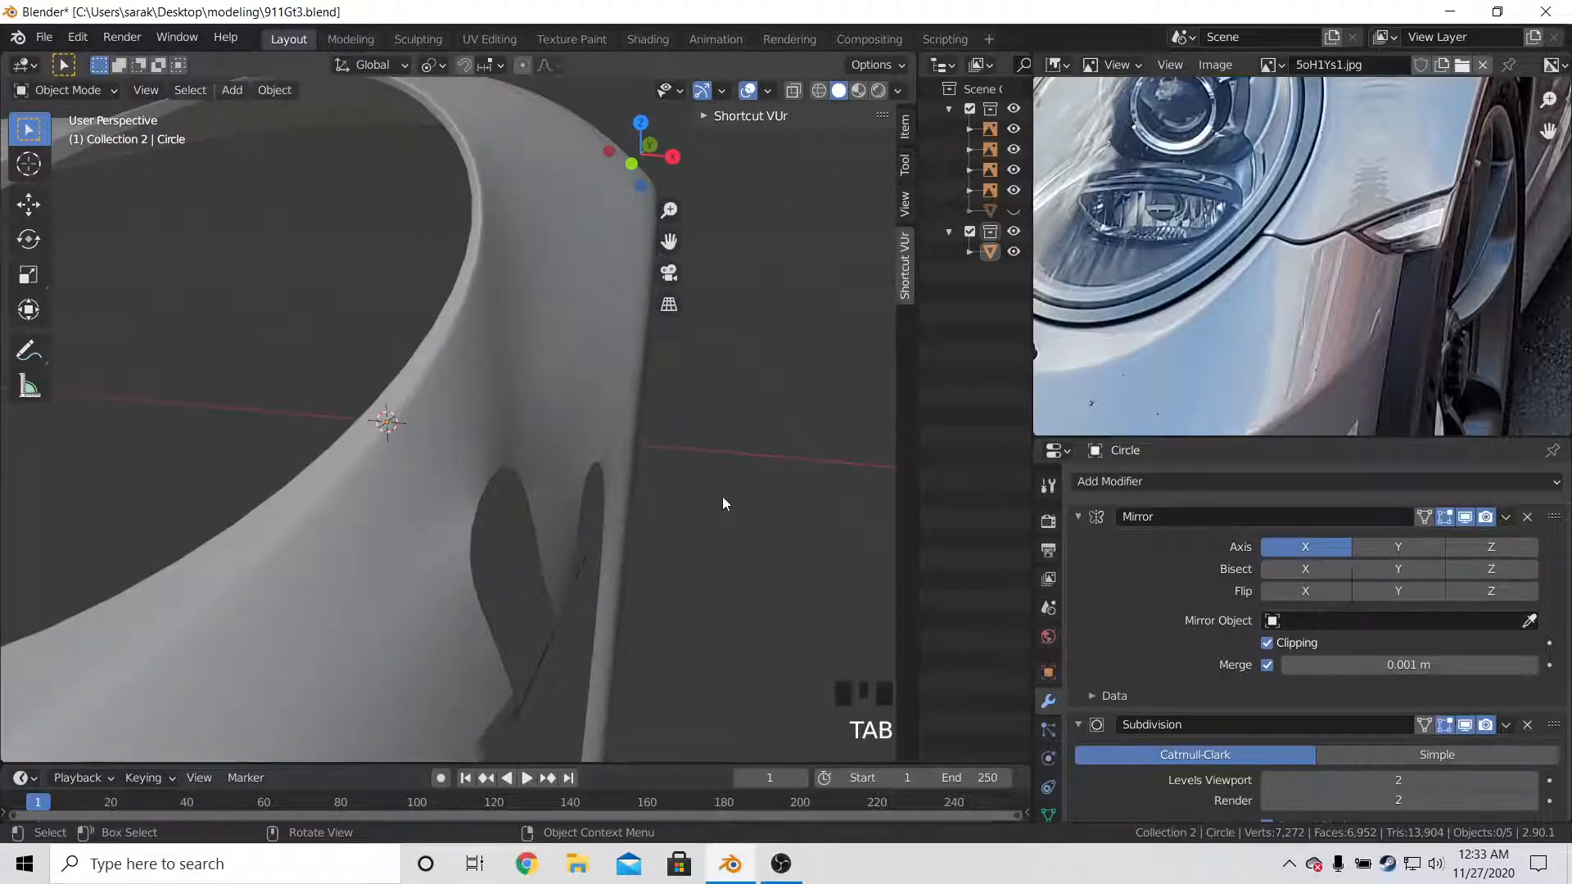
pyautogui.moveTo(1379, 273); pyautogui.dragTo(1241, 244, button='middle')
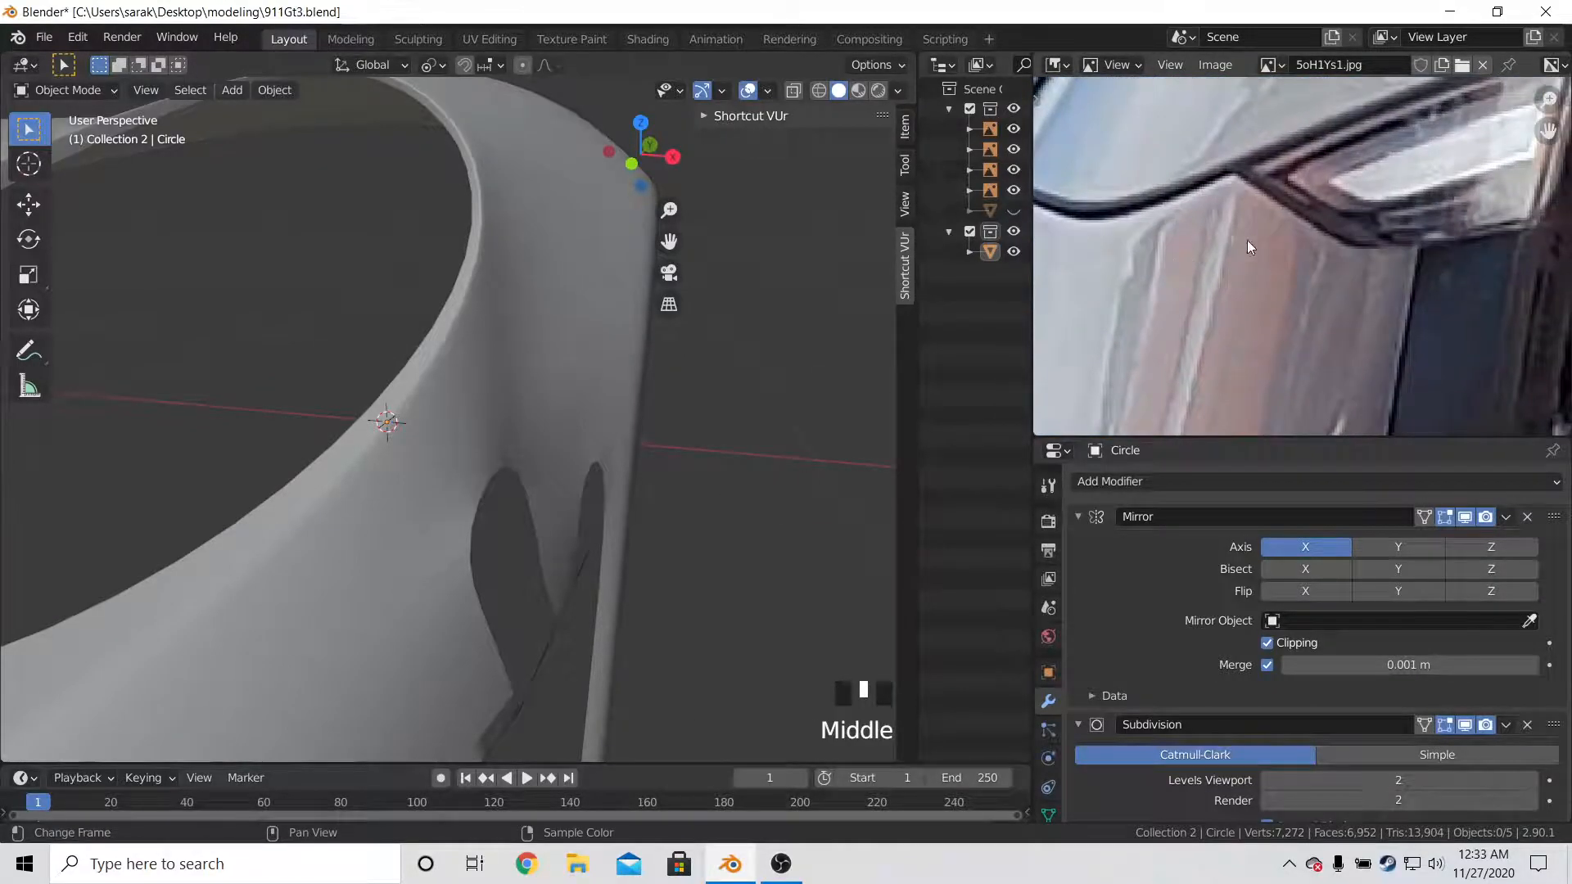
pyautogui.scroll(-2, 1377, 257)
# Add a loop cut across the newly filled face, slide it near the upper border and reposition the new edge
pyautogui.press('Tab')
pyautogui.moveTo(537, 439); pyautogui.dragTo(491, 444, button='middle')
pyautogui.press('z')
pyautogui.click(323, 449)
pyautogui.hotkey('ctrl', 'r')
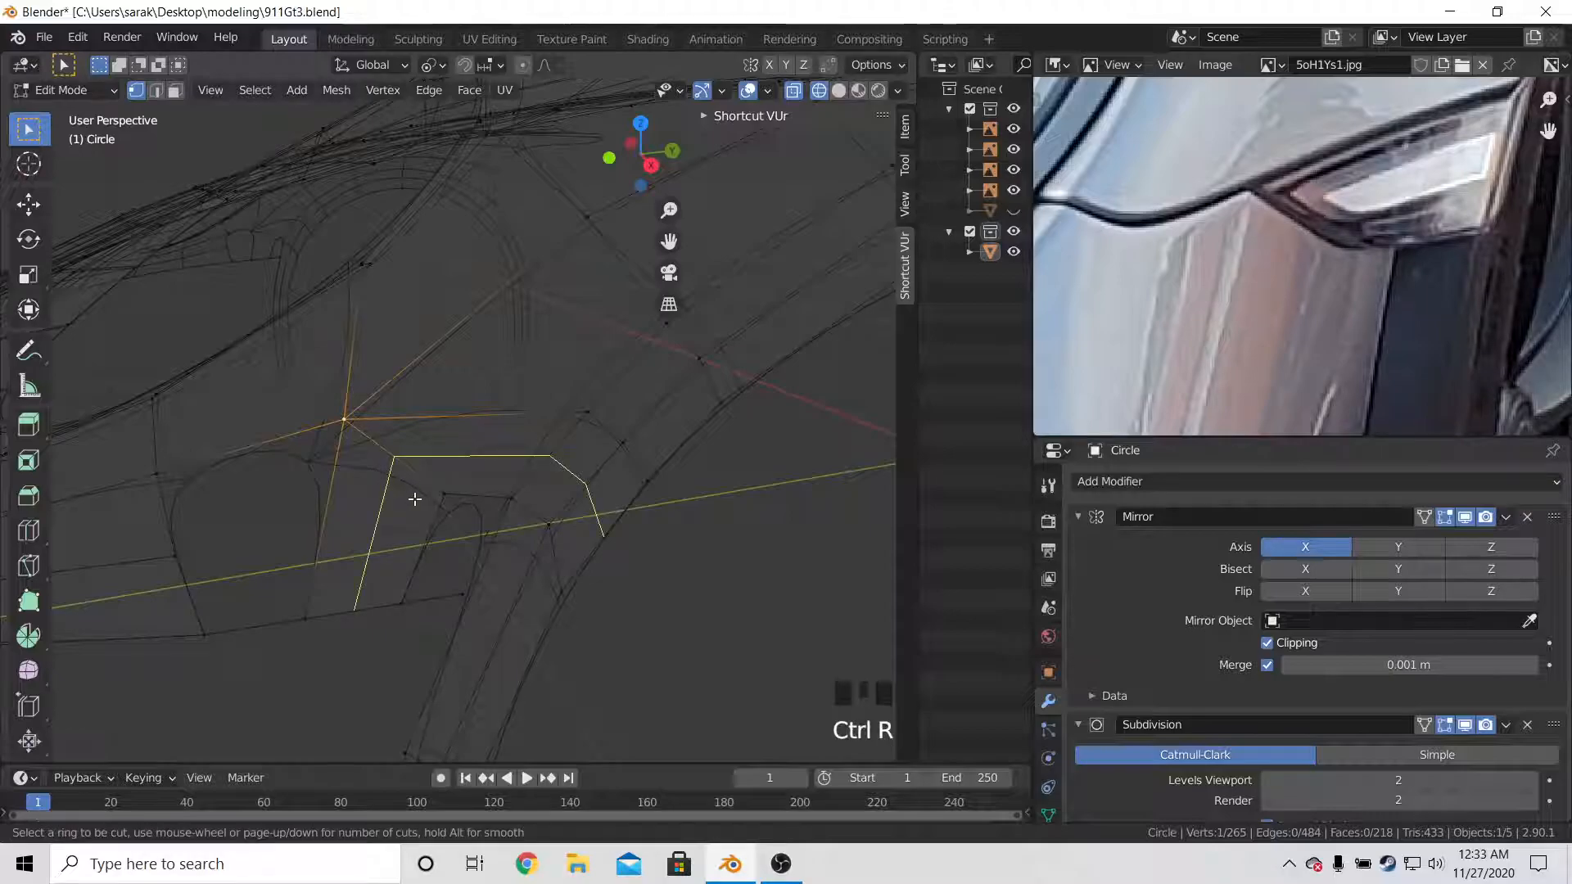
pyautogui.click(418, 503)
pyautogui.click(433, 465)
pyautogui.moveTo(432, 465); pyautogui.dragTo(606, 444, button='middle')
pyautogui.press('g')
pyautogui.click(573, 442)
pyautogui.hotkey('shift', 'z')
pyautogui.press('Tab')
pyautogui.press('Tab')
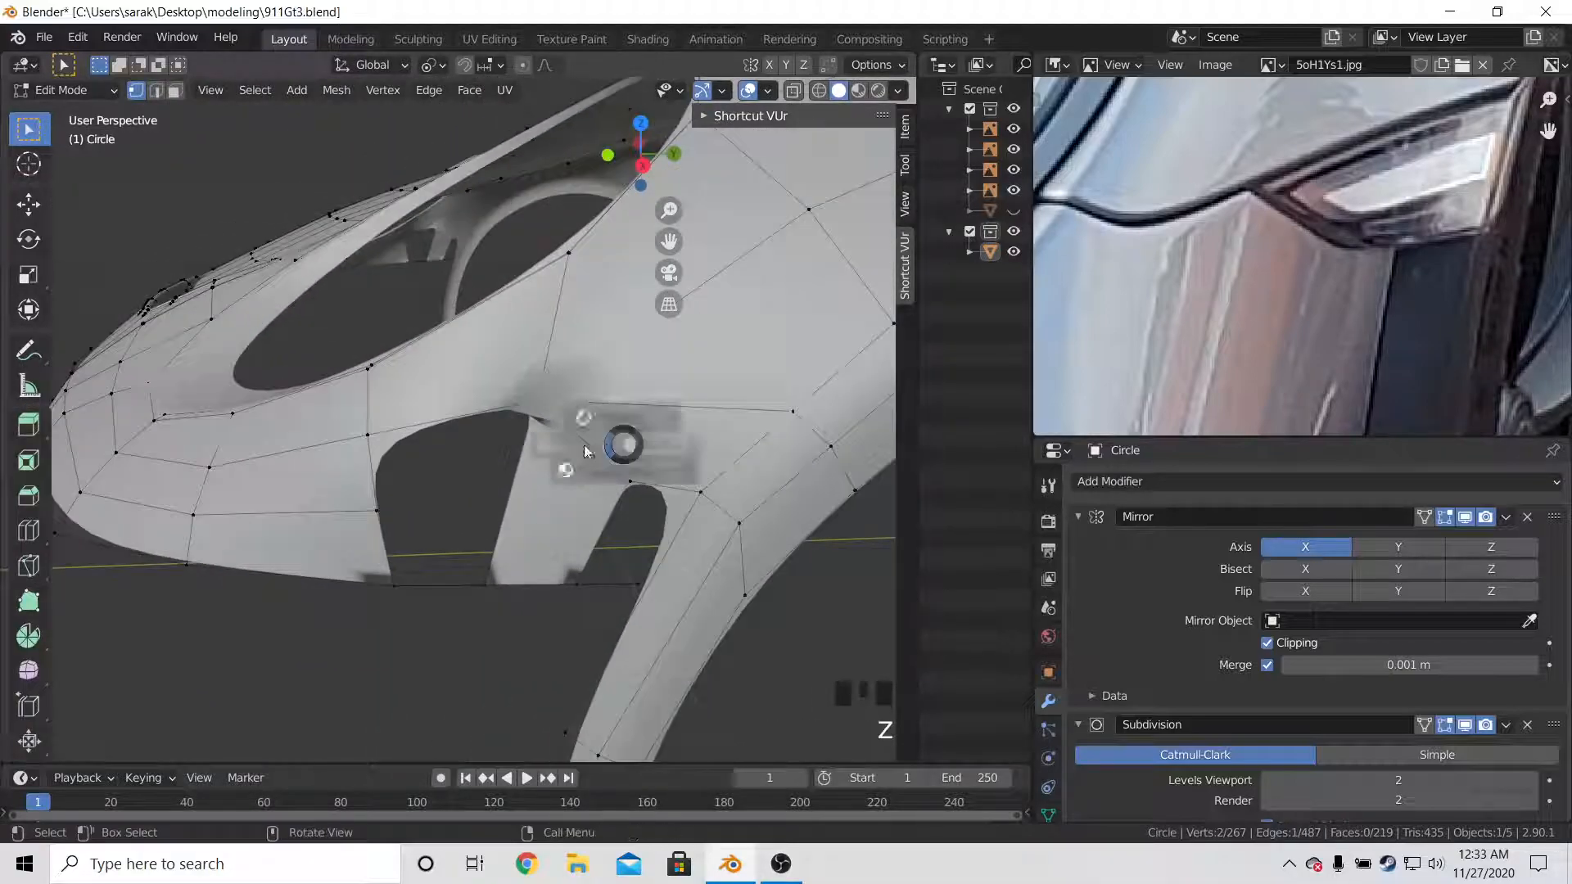
# Fill the larger opening below the headlight with two faces, leaving only the narrow slot beside the wheel arch
pyautogui.press('z')
pyautogui.click(570, 439)
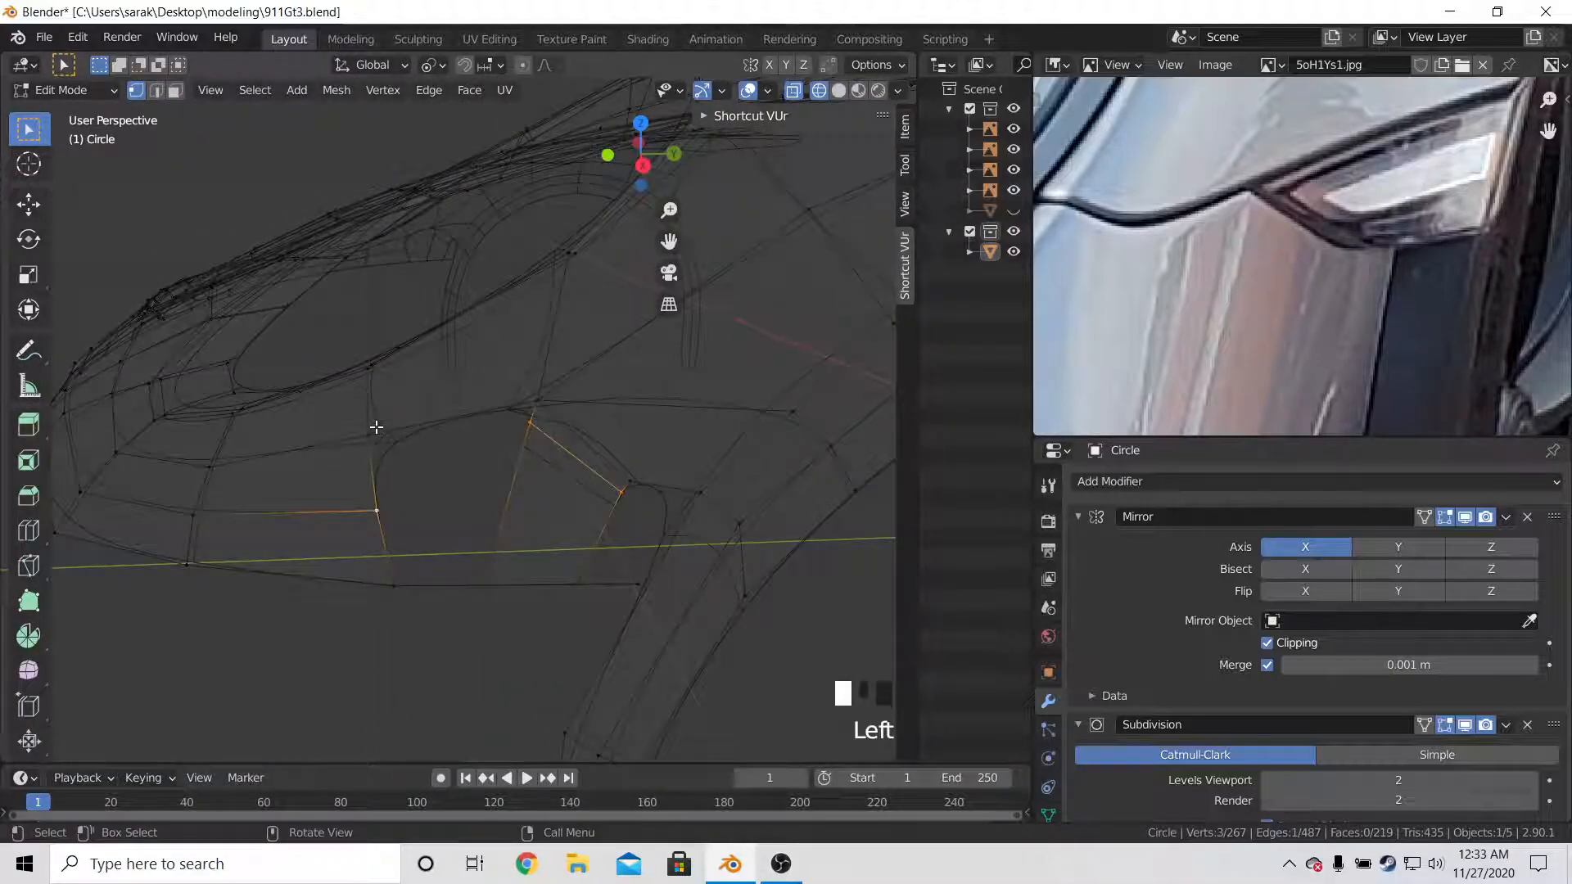
pyautogui.press('z')
pyautogui.click(626, 437)
pyautogui.press('Tab')
pyautogui.moveTo(625, 437)
pyautogui.mouseDown(button='middle')
pyautogui.moveTo(783, 424)
pyautogui.moveTo(397, 444)
pyautogui.moveTo(521, 421)
pyautogui.moveTo(709, 439)
pyautogui.moveTo(523, 435)
pyautogui.moveTo(533, 447)
pyautogui.moveTo(411, 460)
pyautogui.mouseUp(button='middle')
pyautogui.press('Tab')
pyautogui.press('z')
pyautogui.click(718, 434)
# Leave mesh editing, review the closed fender side and save the file
pyautogui.press('Tab')
pyautogui.scroll(-4, 718, 434)
pyautogui.scroll(-4, 709, 439)
pyautogui.press('Tab')
pyautogui.press('Tab')
pyautogui.hotkey('ctrl', 's')
# Slide the side vertex below the headlight along its edge to even out the surface
pyautogui.press('Tab')
pyautogui.press('g')
pyautogui.press('g')
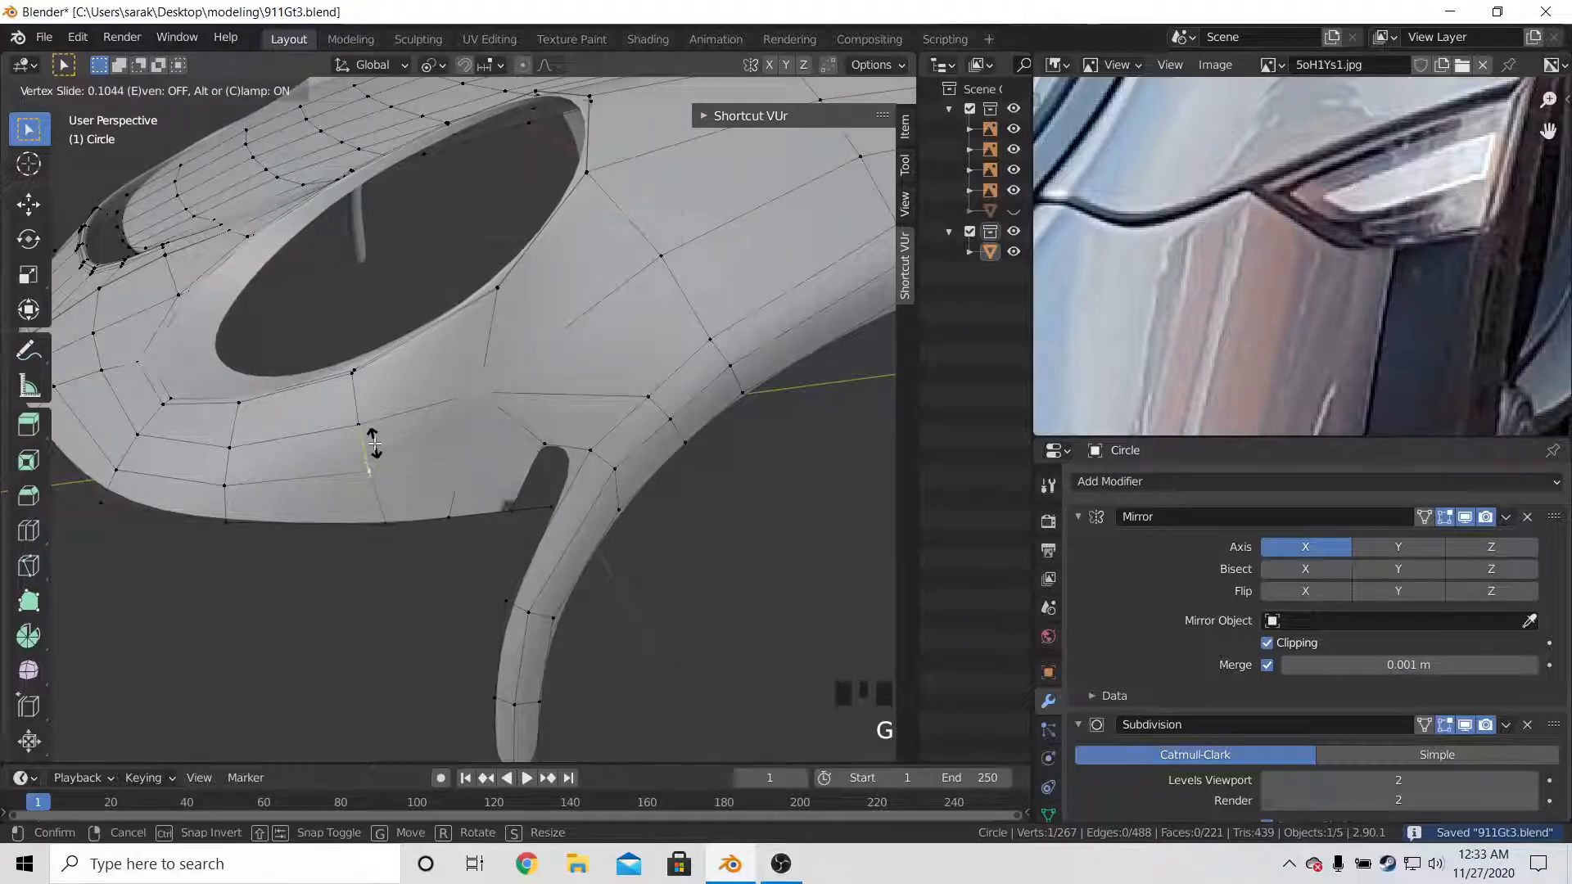
pyautogui.press('Tab')
pyautogui.scroll(-5, 440, 433)
pyautogui.scroll(7, 496, 416)
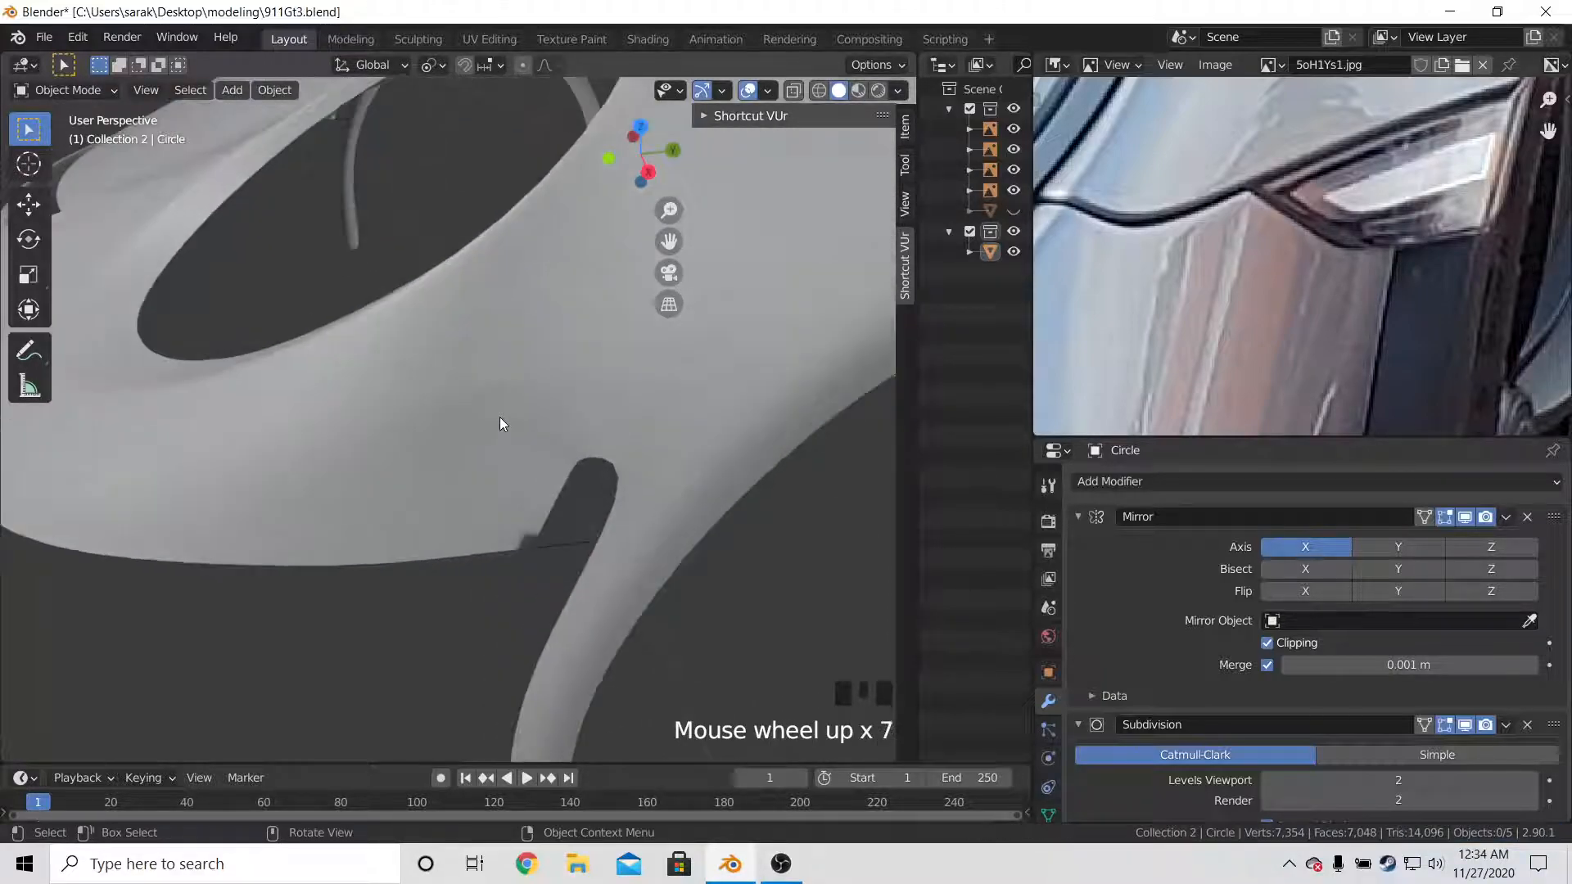
# Move the vertex in the hollow above the narrow slot along the X axis to smooth the fender side
pyautogui.press('Tab')
pyautogui.press('z')
pyautogui.press('z')
pyautogui.press('z')
pyautogui.moveTo(590, 385); pyautogui.dragTo(720, 375, button='middle')
pyautogui.scroll(3, 721, 374)
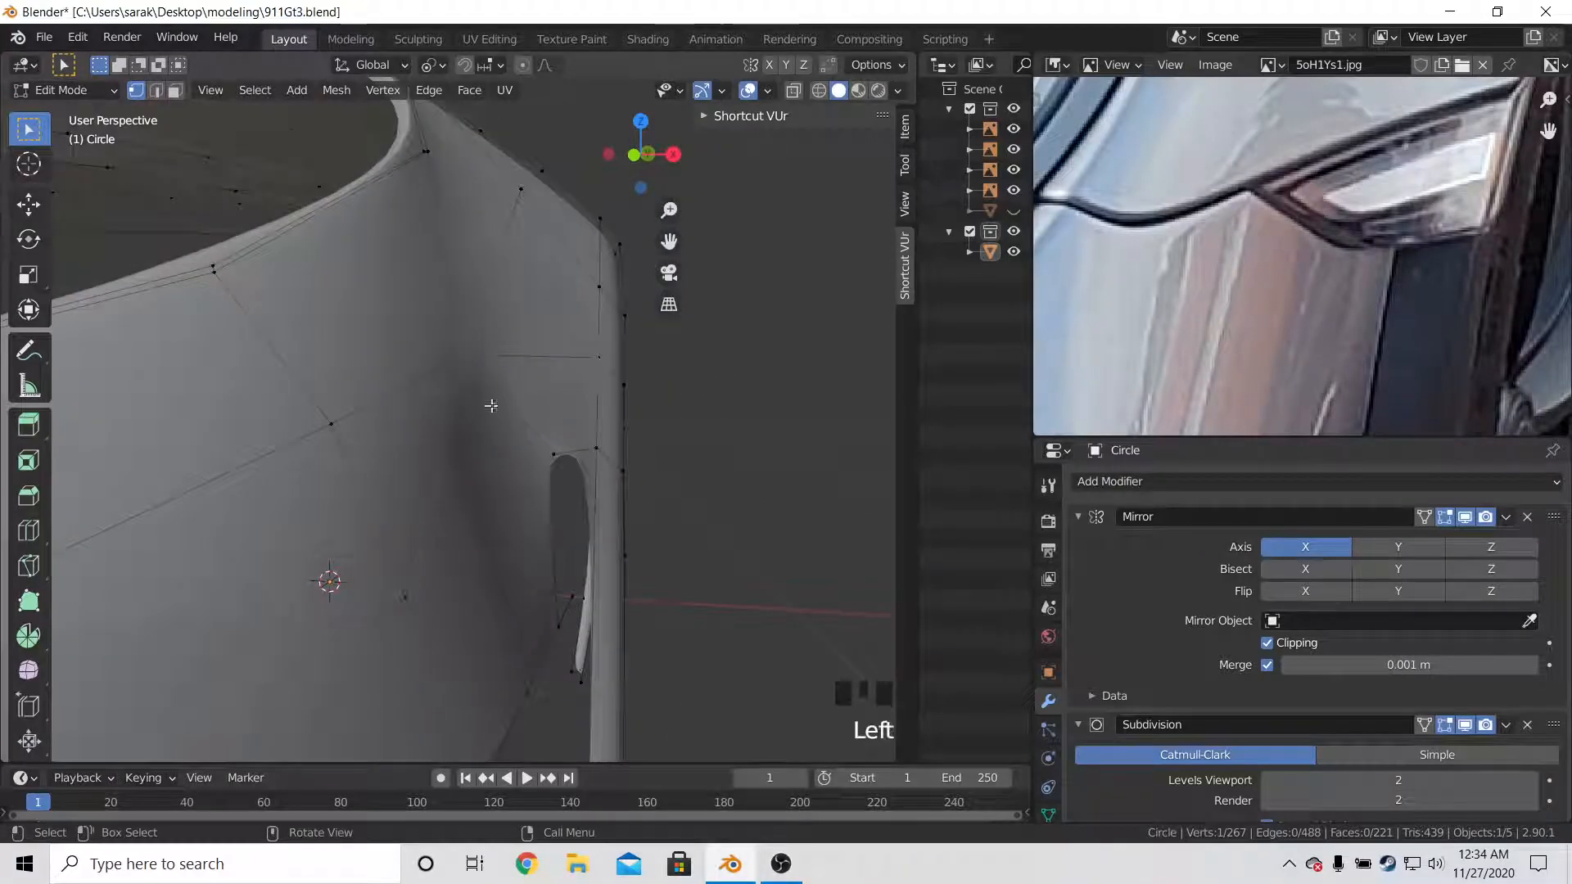
pyautogui.press('g')
pyautogui.press('x')
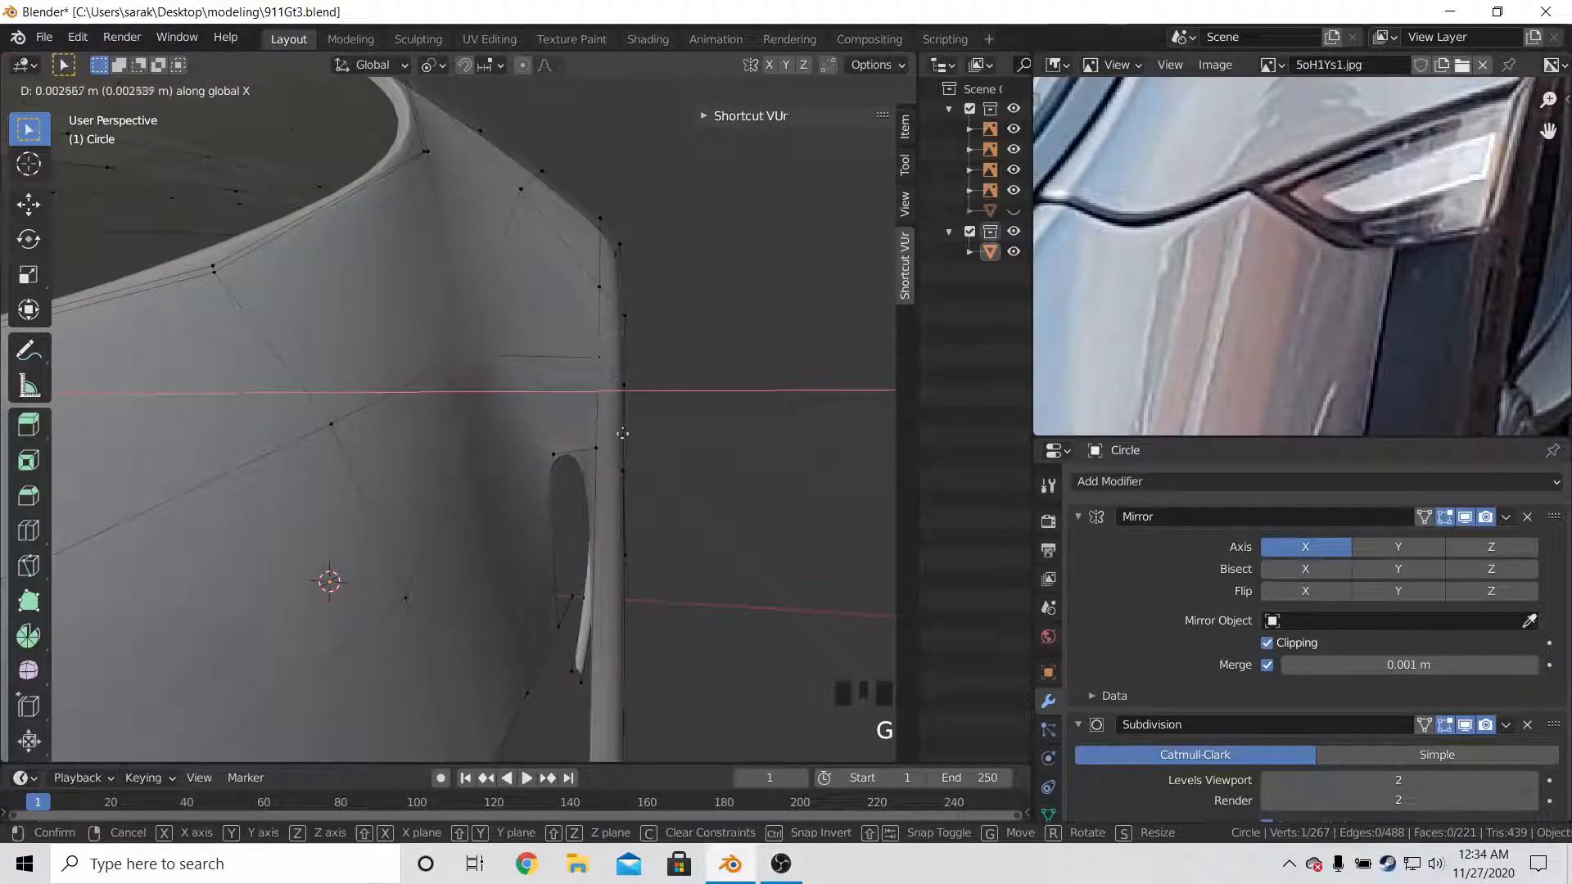
pyautogui.click(613, 422)
pyautogui.press('Tab')
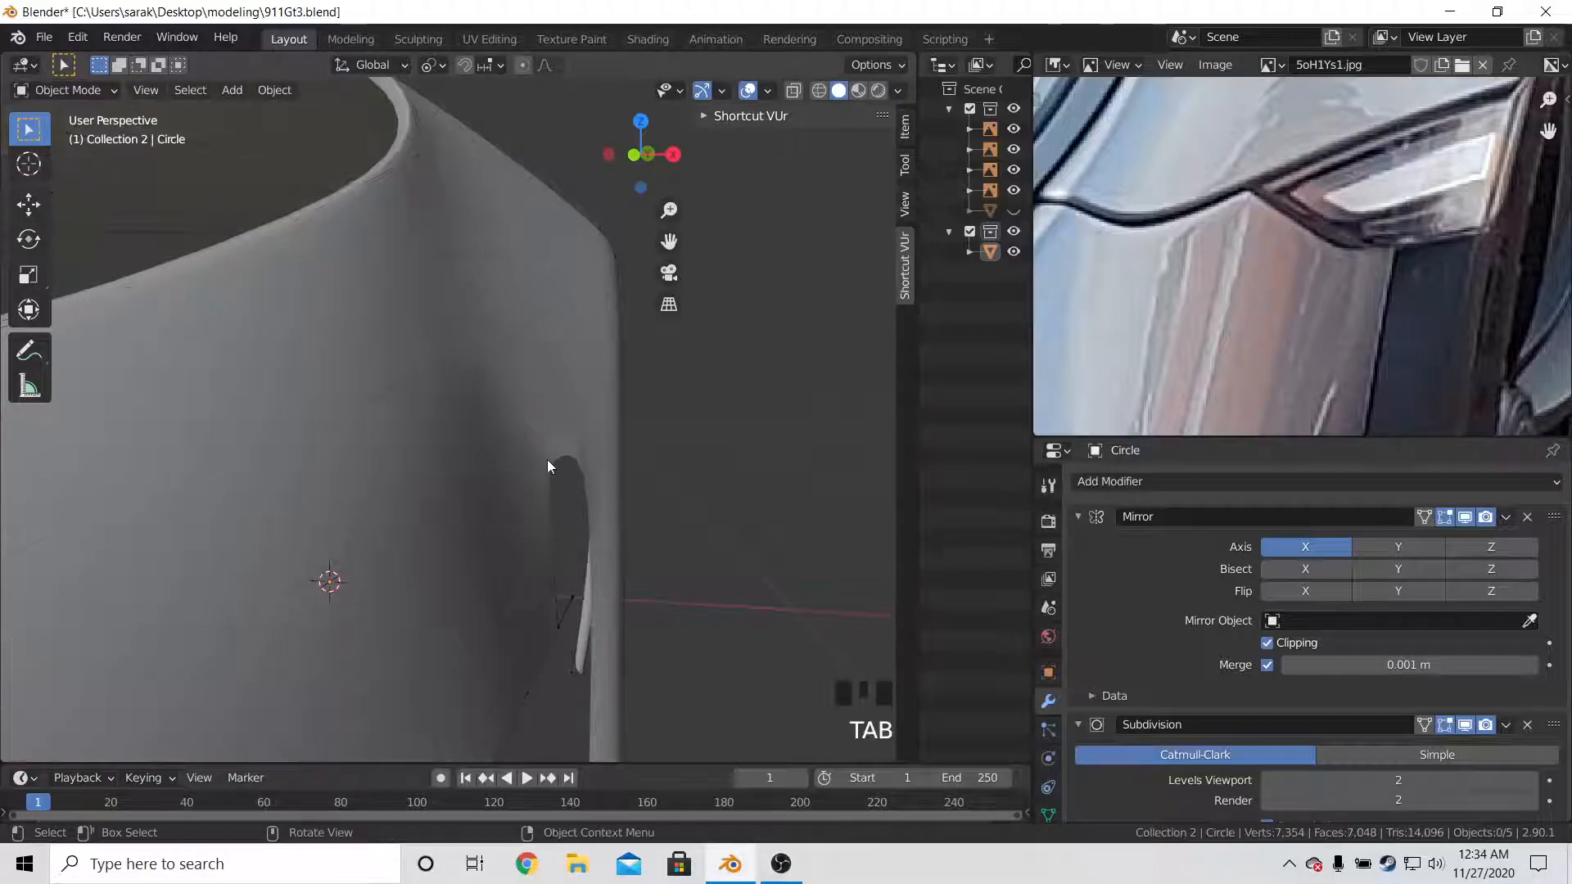
# Review the fender's front corner against the reference photo and save the file
pyautogui.scroll(-2, 573, 473)
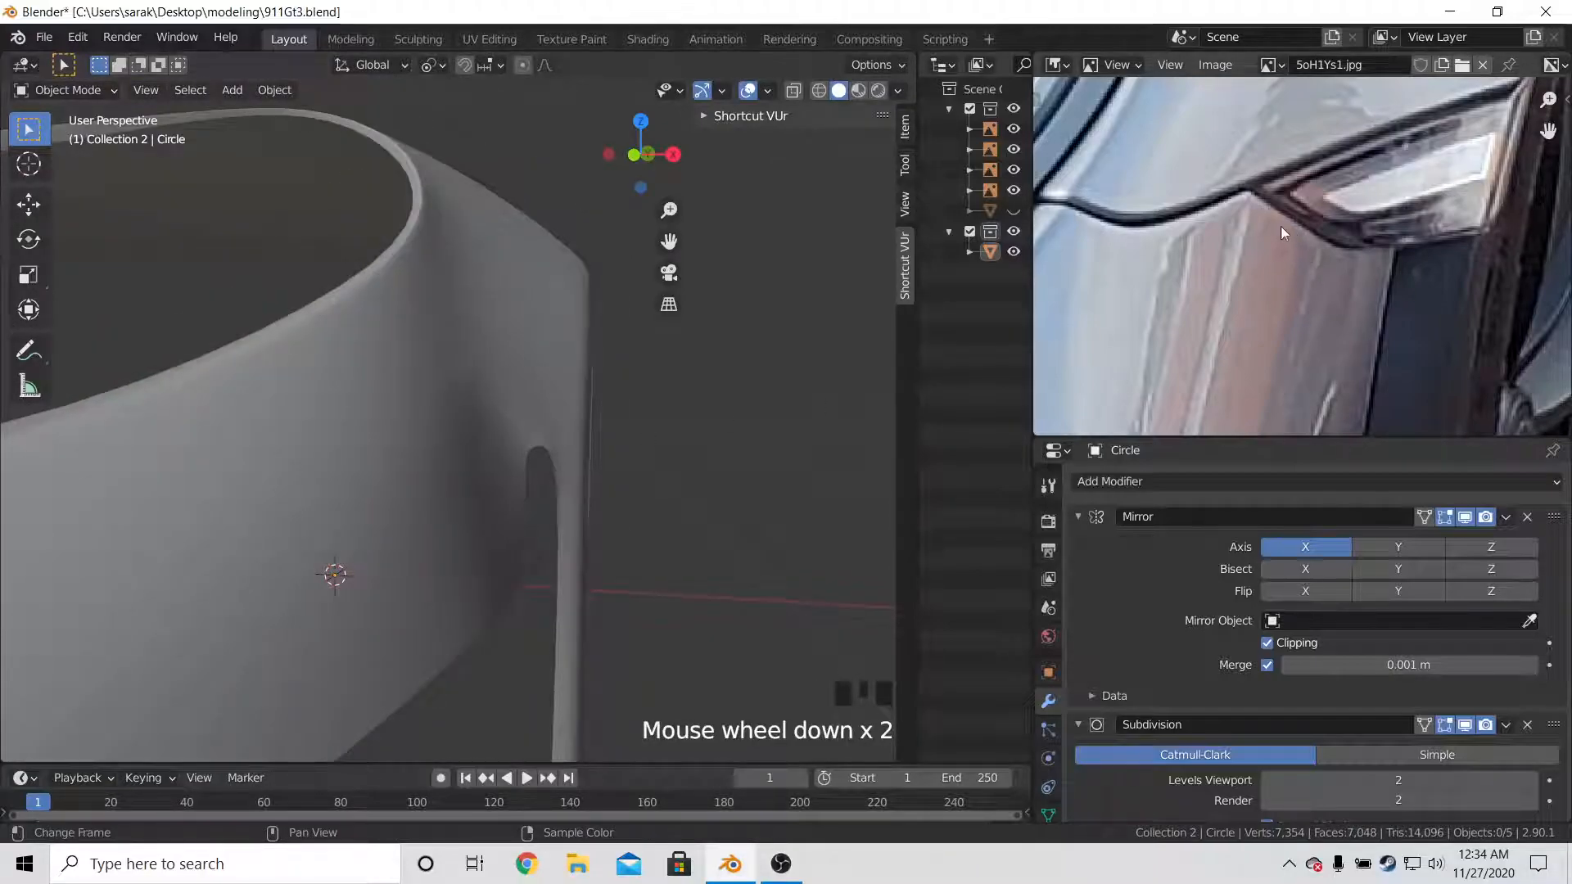
pyautogui.moveTo(574, 444); pyautogui.dragTo(551, 519, button='middle')
pyautogui.scroll(-3, 548, 450)
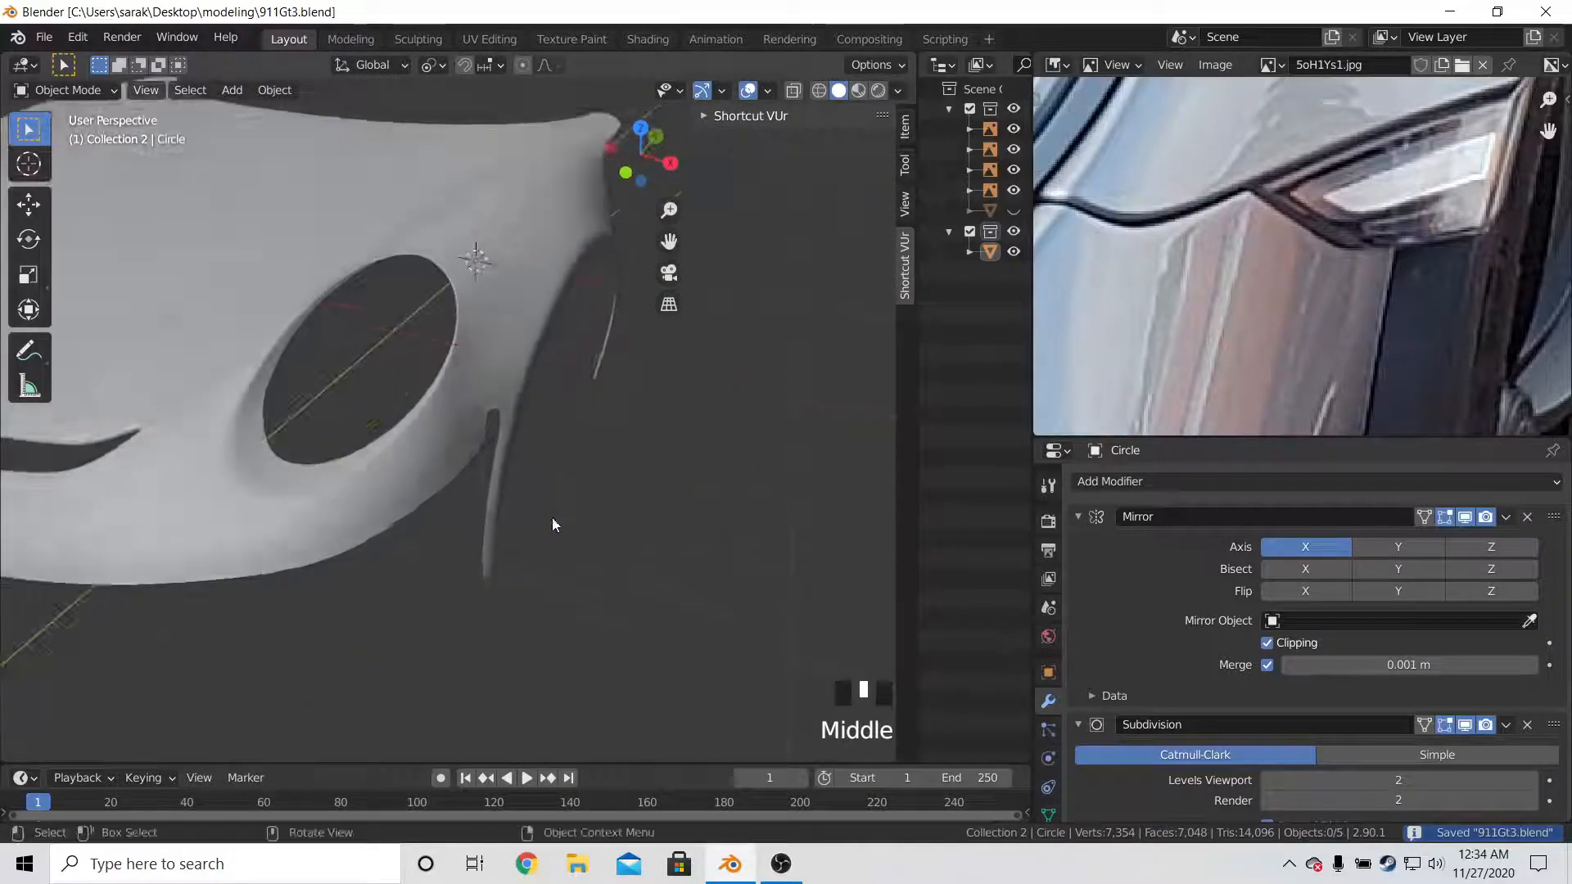
pyautogui.hotkey('ctrl', 's')
# Add a loop cut across the wheel arch lip beside the narrow slot, with a slide factor of about -0.25
pyautogui.scroll(6, 621, 461)
pyautogui.keyDown('shift'); pyautogui.moveTo(622, 460); pyautogui.dragTo(686, 388, button='middle'); pyautogui.keyUp('shift')
pyautogui.press('Tab')
pyautogui.scroll(5, 660, 439)
pyautogui.scroll(-3, 1420, 352)
pyautogui.keyDown('shift'); pyautogui.moveTo(618, 622); pyautogui.dragTo(701, 517, button='middle'); pyautogui.keyUp('shift')
pyautogui.scroll(-4, 704, 519)
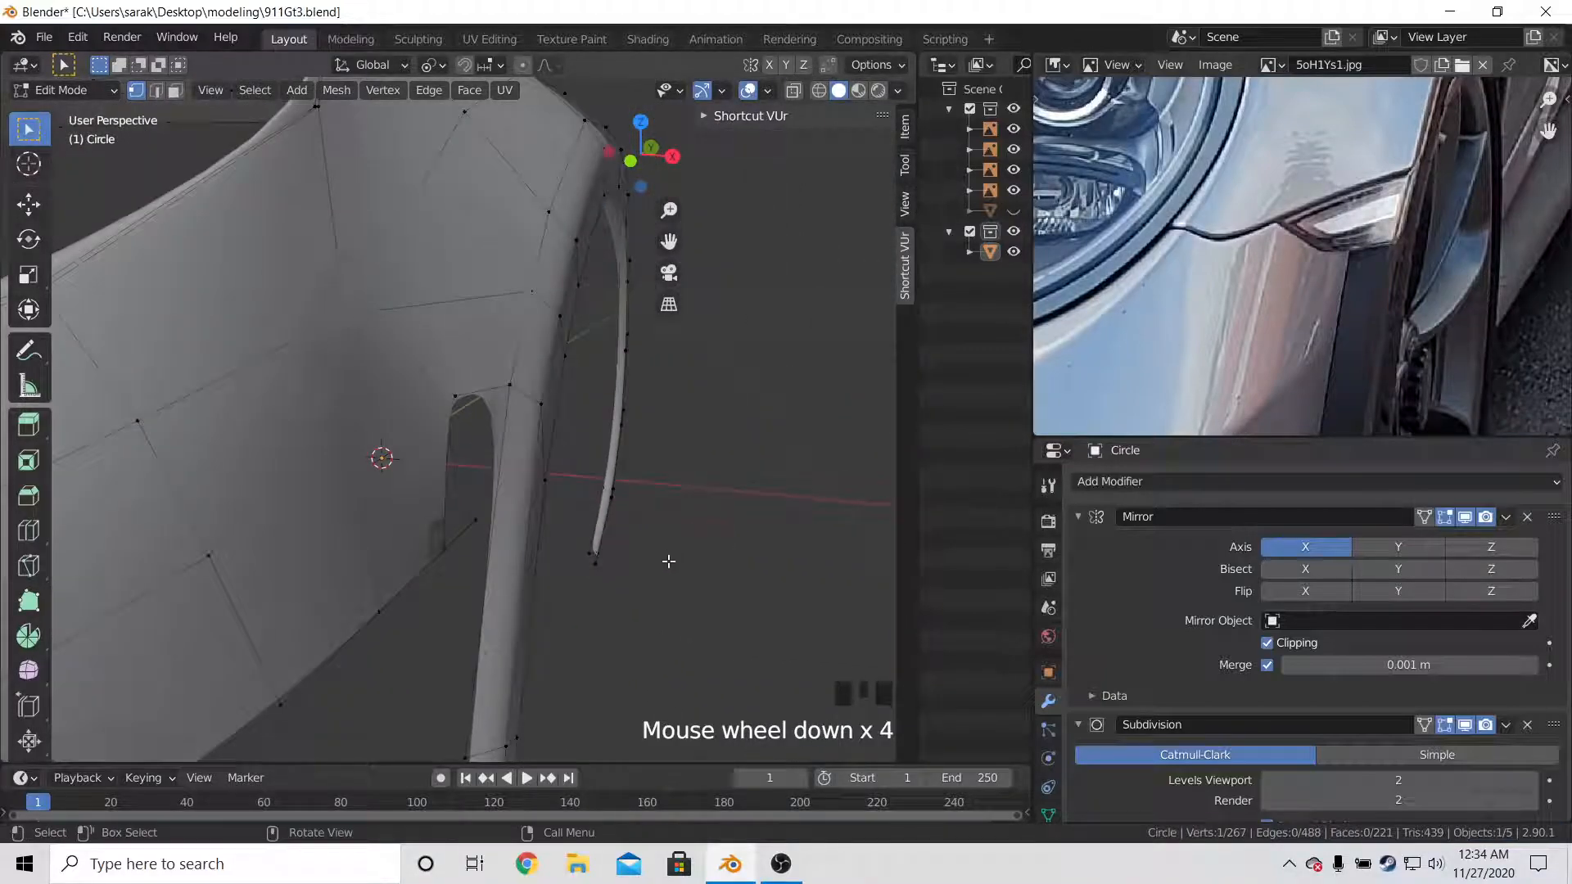
pyautogui.press('KP_1')
pyautogui.scroll(2, 585, 587)
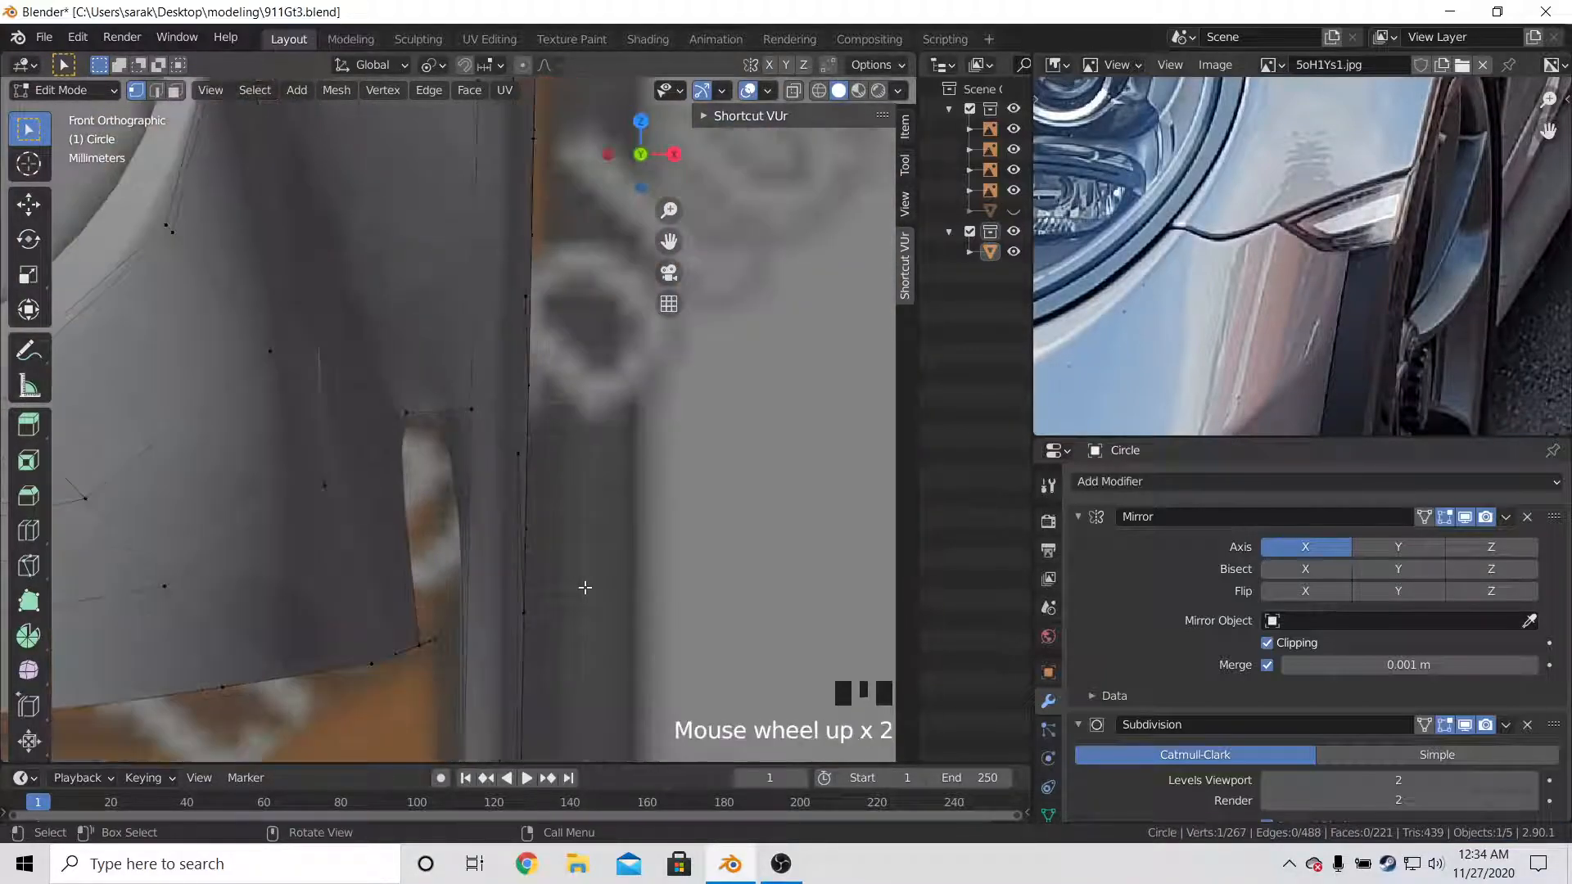
pyautogui.hotkey('ctrl', 'r')
pyautogui.click(506, 623)
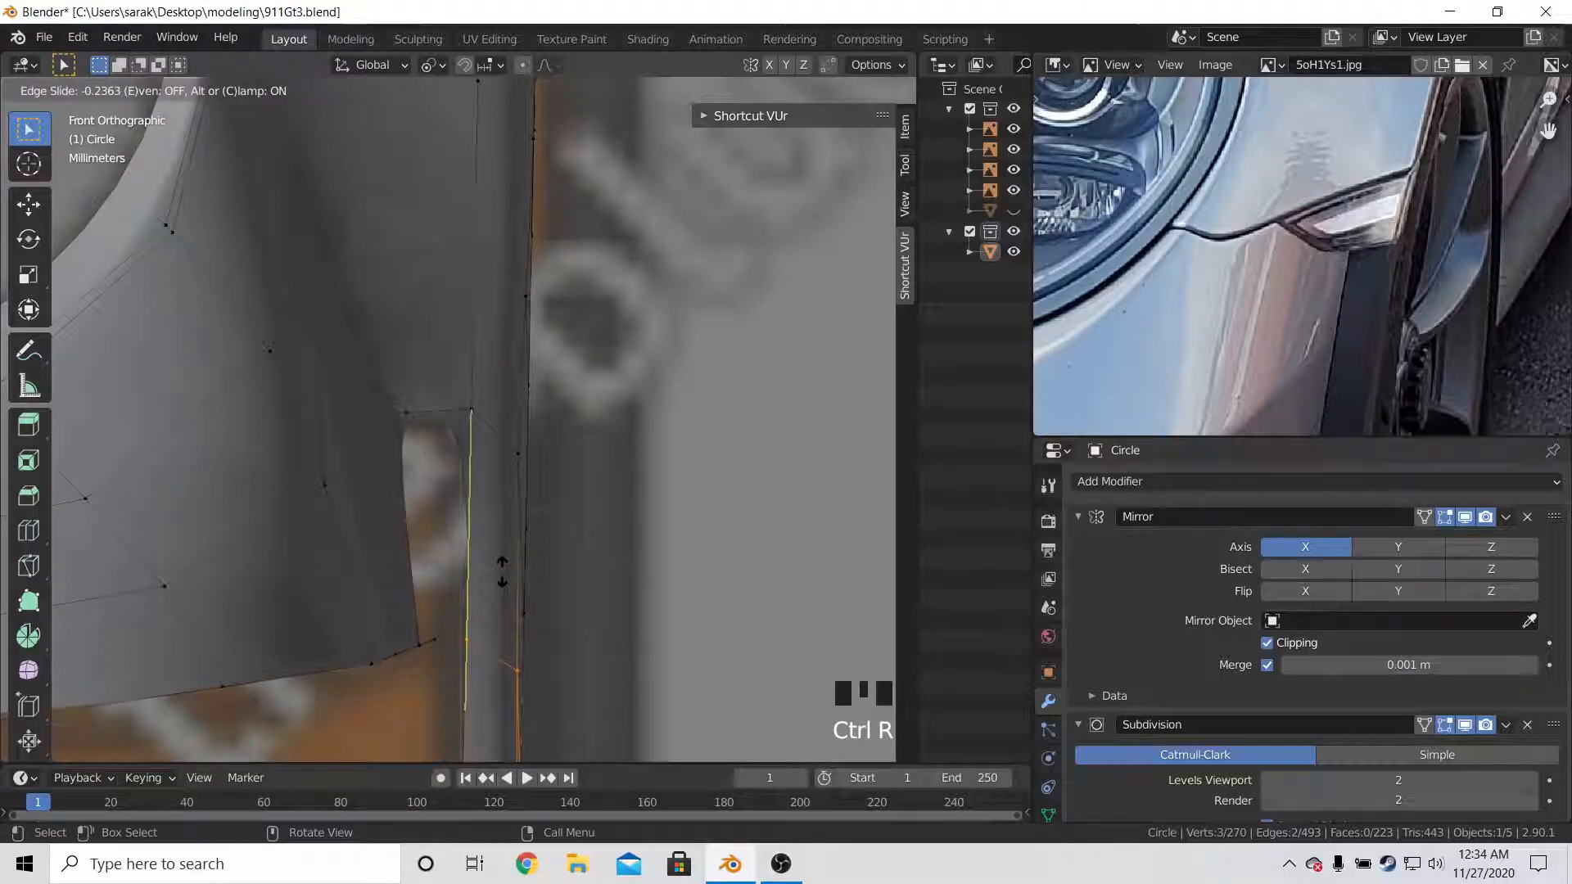
pyautogui.click(502, 569)
pyautogui.moveTo(502, 569); pyautogui.dragTo(368, 549, button='middle')
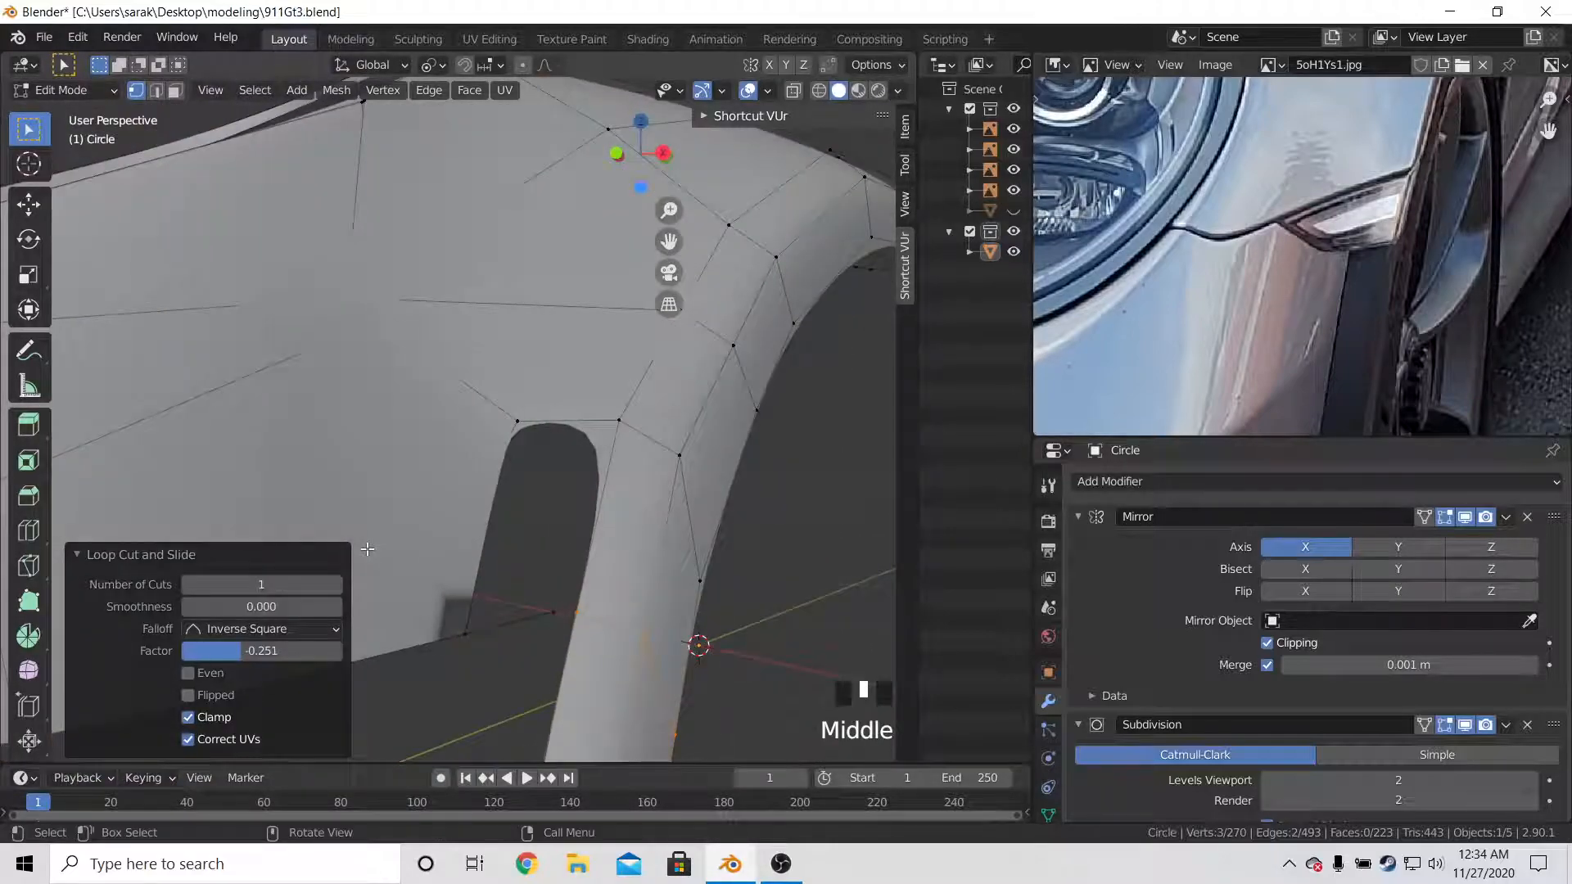
# Move the new cut's inner-edge vertex in the side view to follow the blueprint's wheel arch
pyautogui.press('KP_3')
pyautogui.scroll(-6, 585, 540)
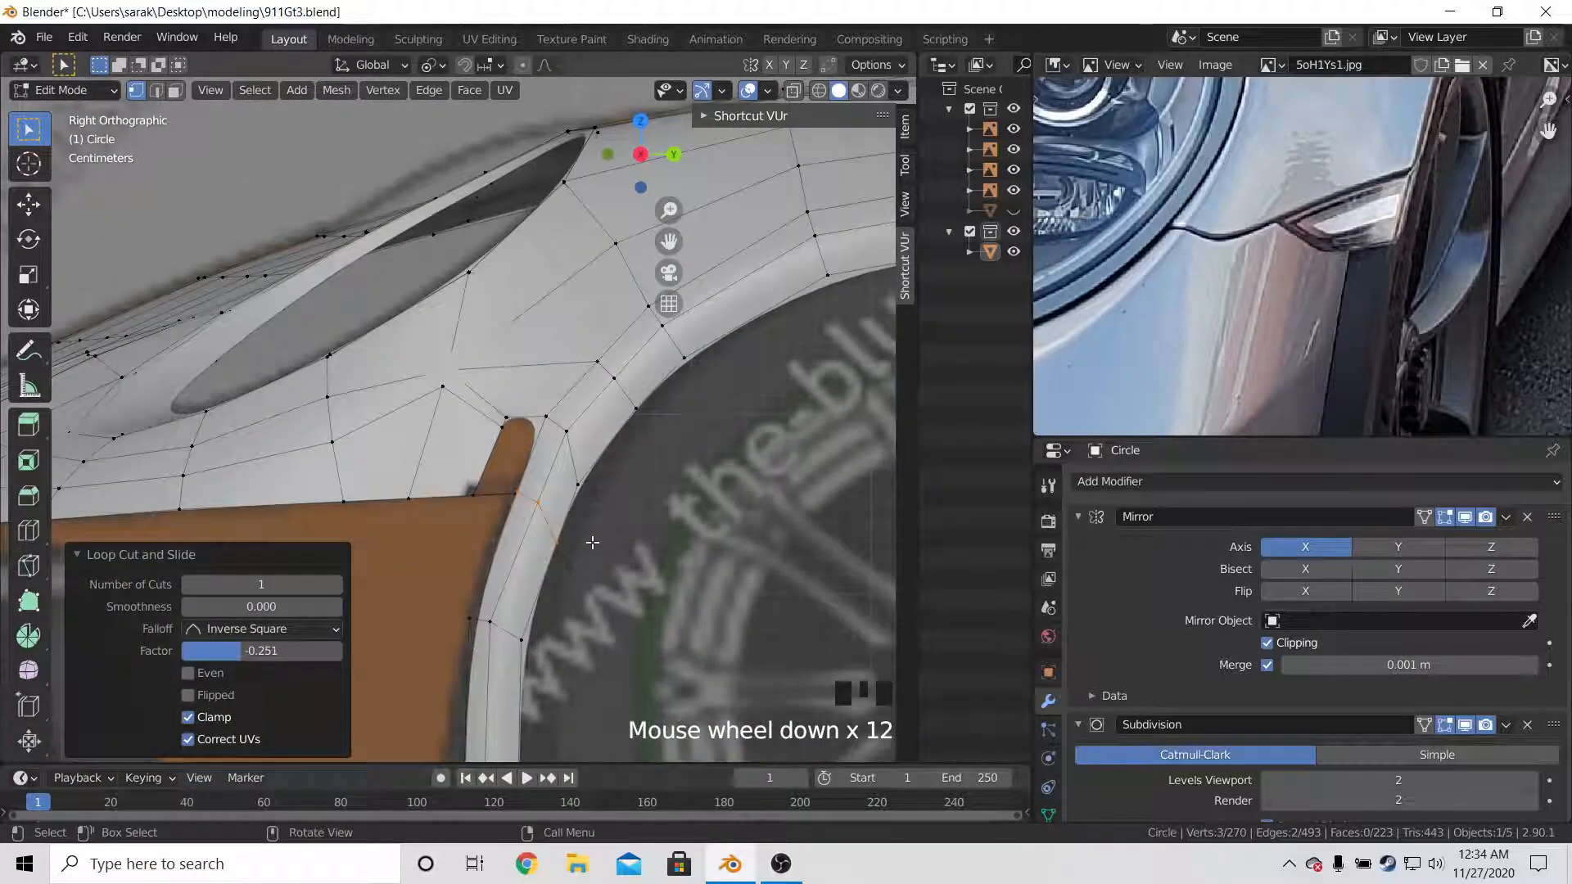
pyautogui.click(558, 543)
pyautogui.press('g')
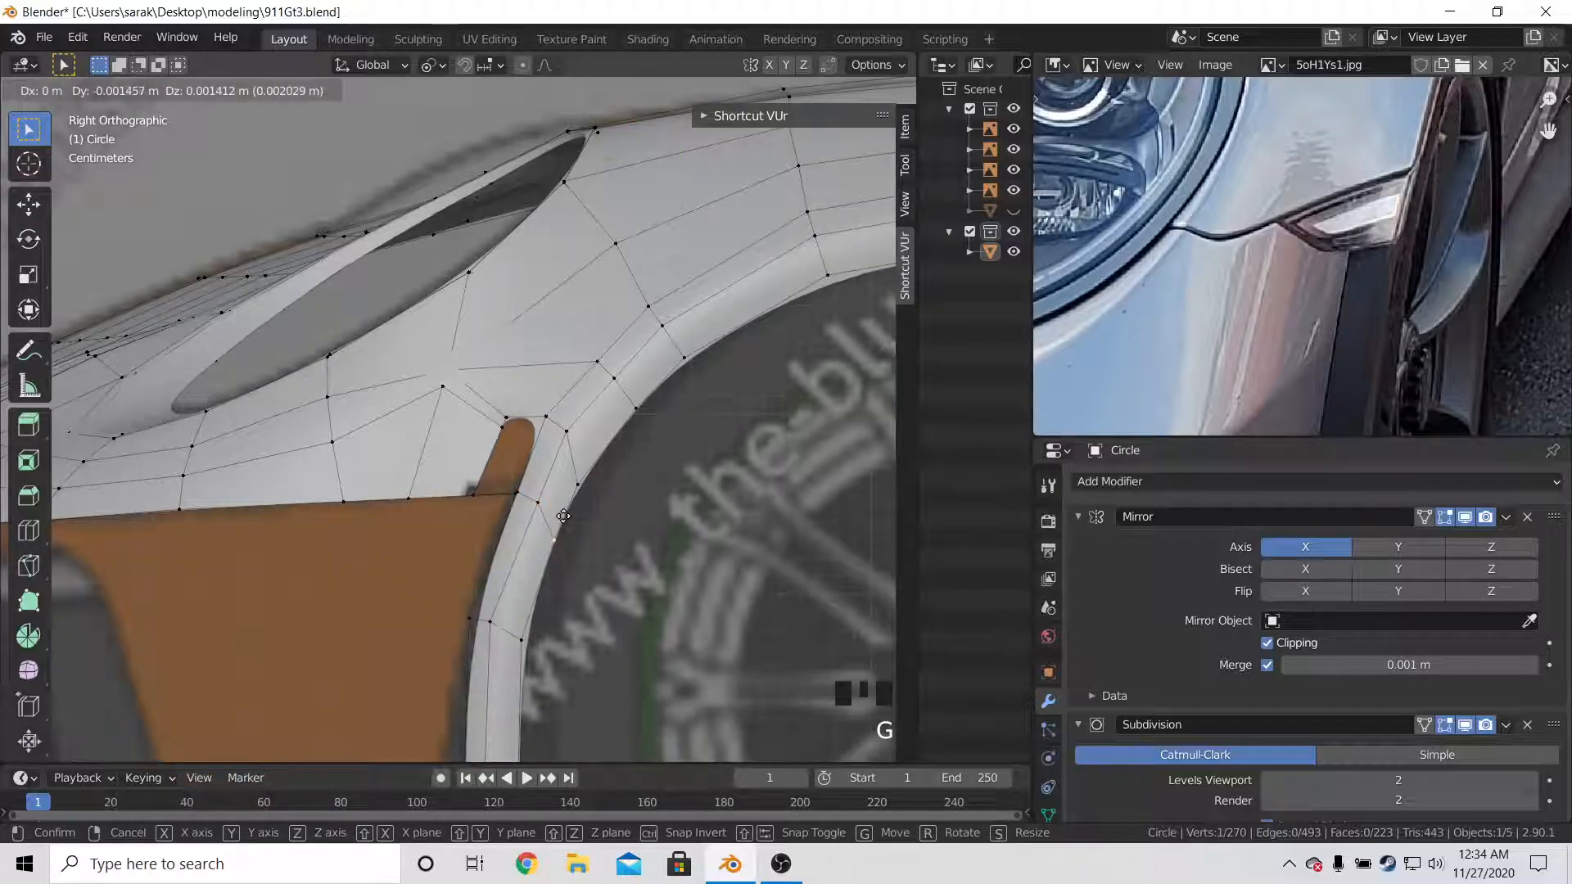
pyautogui.click(564, 516)
pyautogui.press('z')
# Examine the smoothed fender and wheel arch lip against the side blueprint
pyautogui.press('Tab')
pyautogui.scroll(-7, 696, 504)
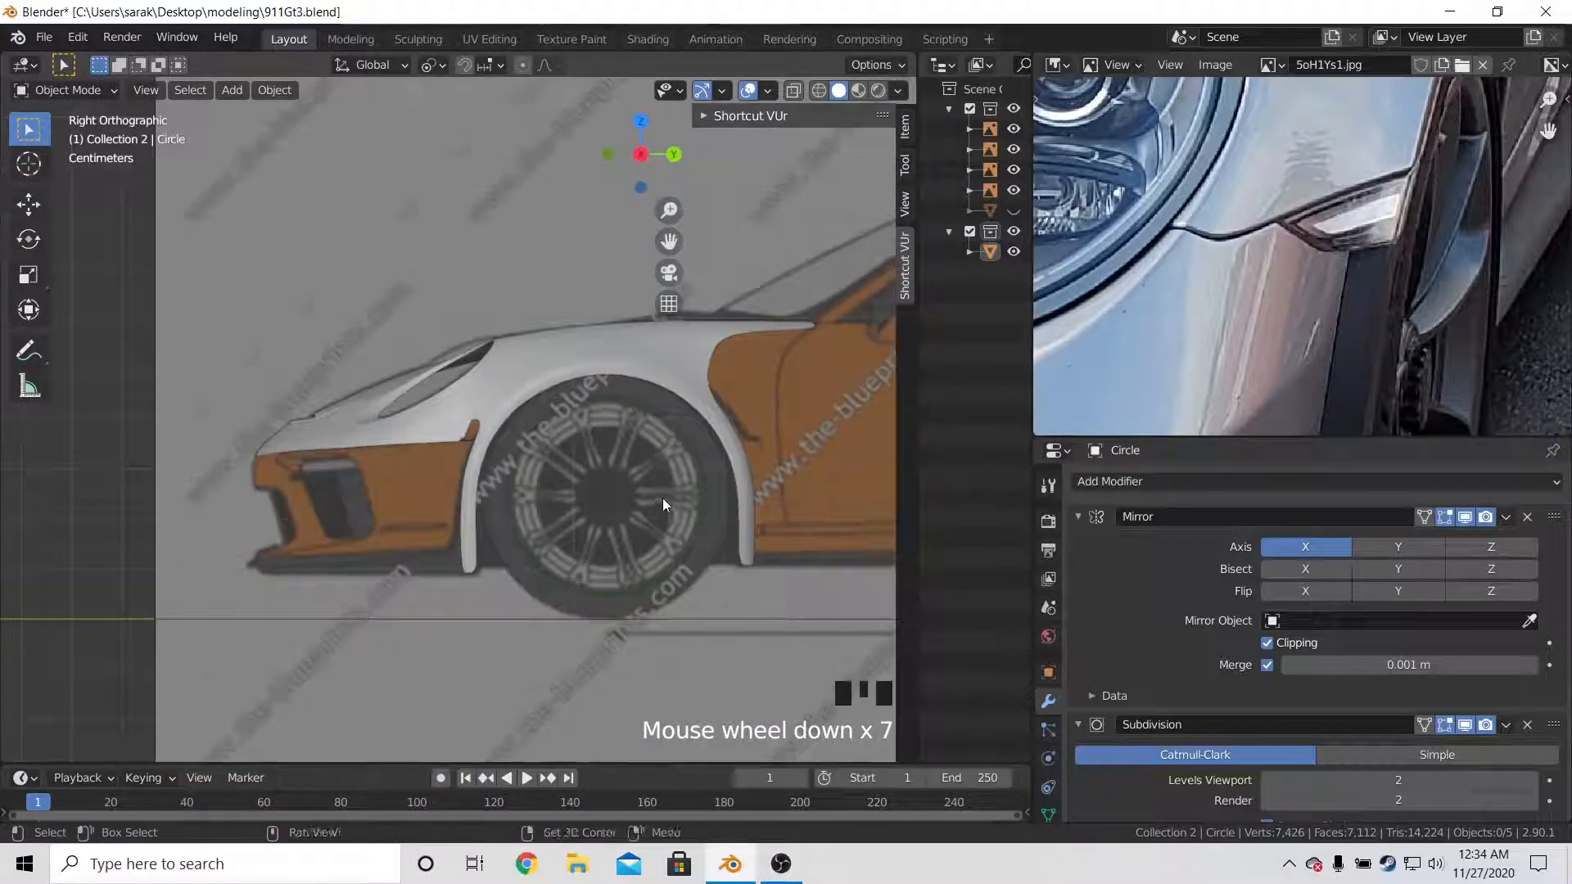
pyautogui.keyDown('shift'); pyautogui.moveTo(665, 499); pyautogui.dragTo(546, 493, button='middle'); pyautogui.keyUp('shift')
pyautogui.scroll(5, 540, 493)
pyautogui.scroll(-5, 751, 456)
pyautogui.keyDown('shift'); pyautogui.moveTo(752, 455); pyautogui.dragTo(651, 481, button='middle'); pyautogui.keyUp('shift')
pyautogui.scroll(8, 465, 475)
pyautogui.keyDown('shift'); pyautogui.moveTo(465, 474); pyautogui.dragTo(666, 468, button='middle'); pyautogui.keyUp('shift')
# Move the four front-edge vertices of the wheel arch's lower leg inward along the X axis
pyautogui.press('Tab')
pyautogui.moveTo(487, 501); pyautogui.dragTo(452, 512, button='middle')
pyautogui.keyDown('shift'); pyautogui.moveTo(449, 513); pyautogui.dragTo(541, 400, button='middle'); pyautogui.keyUp('shift')
pyautogui.scroll(1, 495, 506)
pyautogui.press('KP_1')
pyautogui.scroll(1, 528, 508)
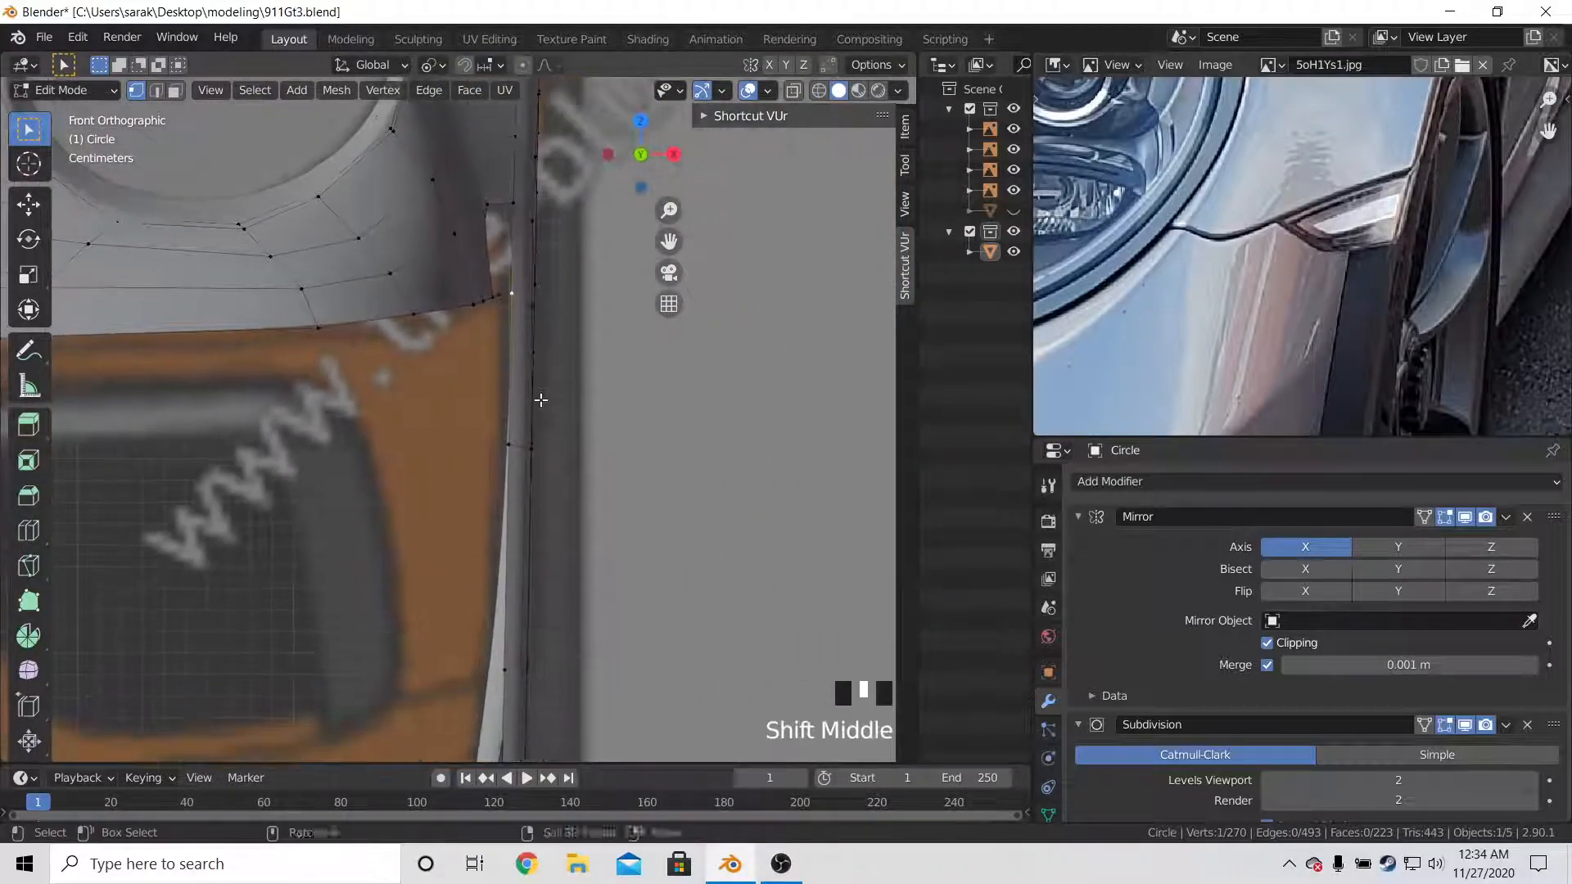
pyautogui.scroll(-5, 519, 447)
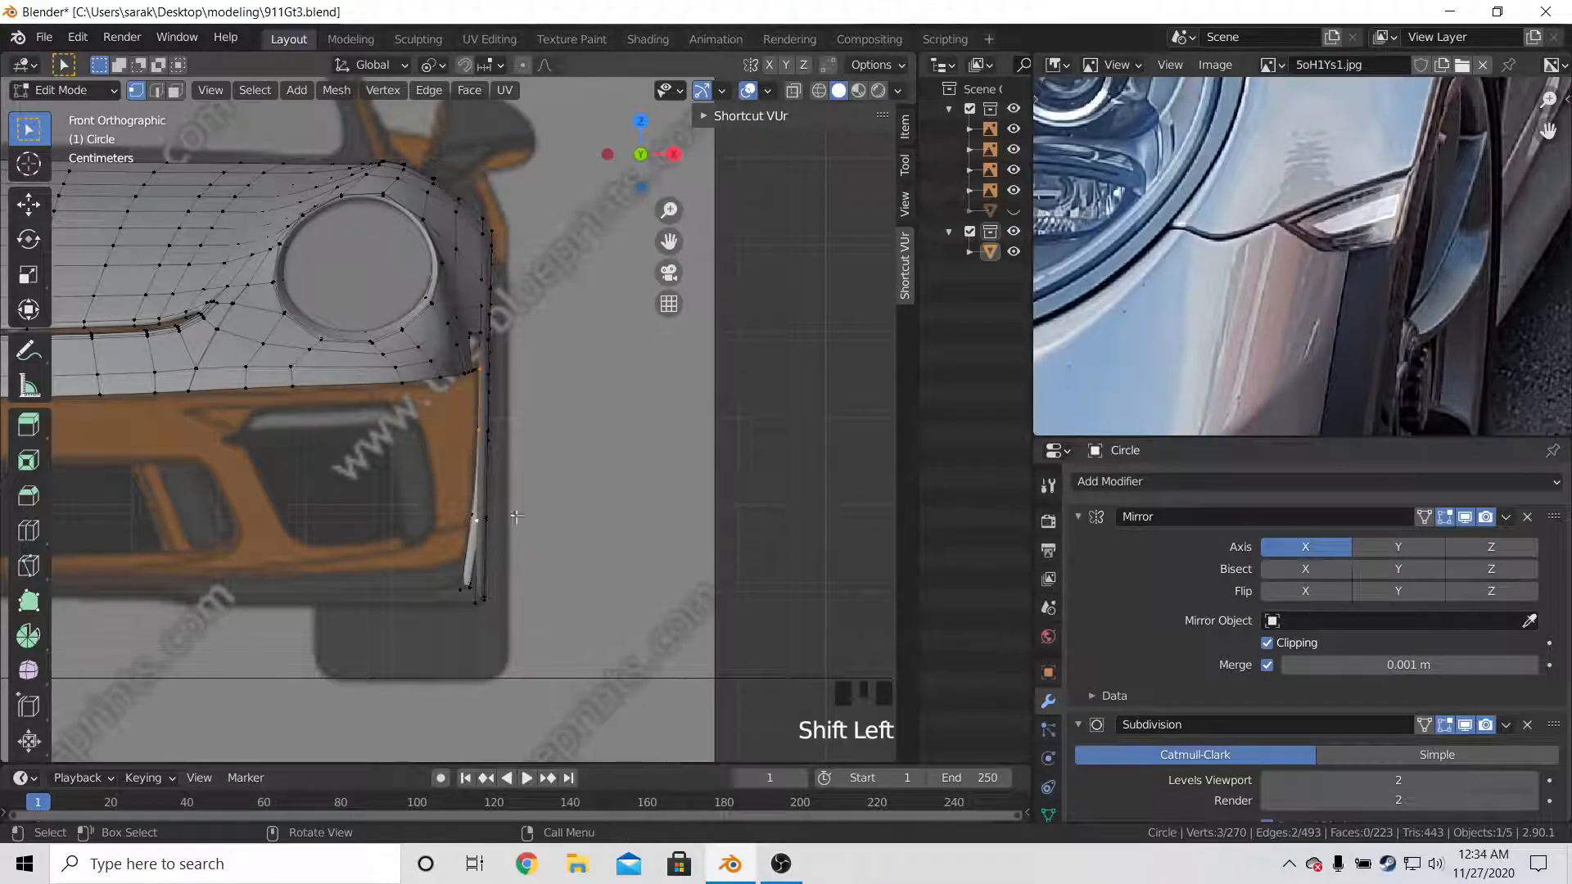
pyautogui.moveTo(503, 518); pyautogui.dragTo(391, 620, button='middle')
pyautogui.press('g')
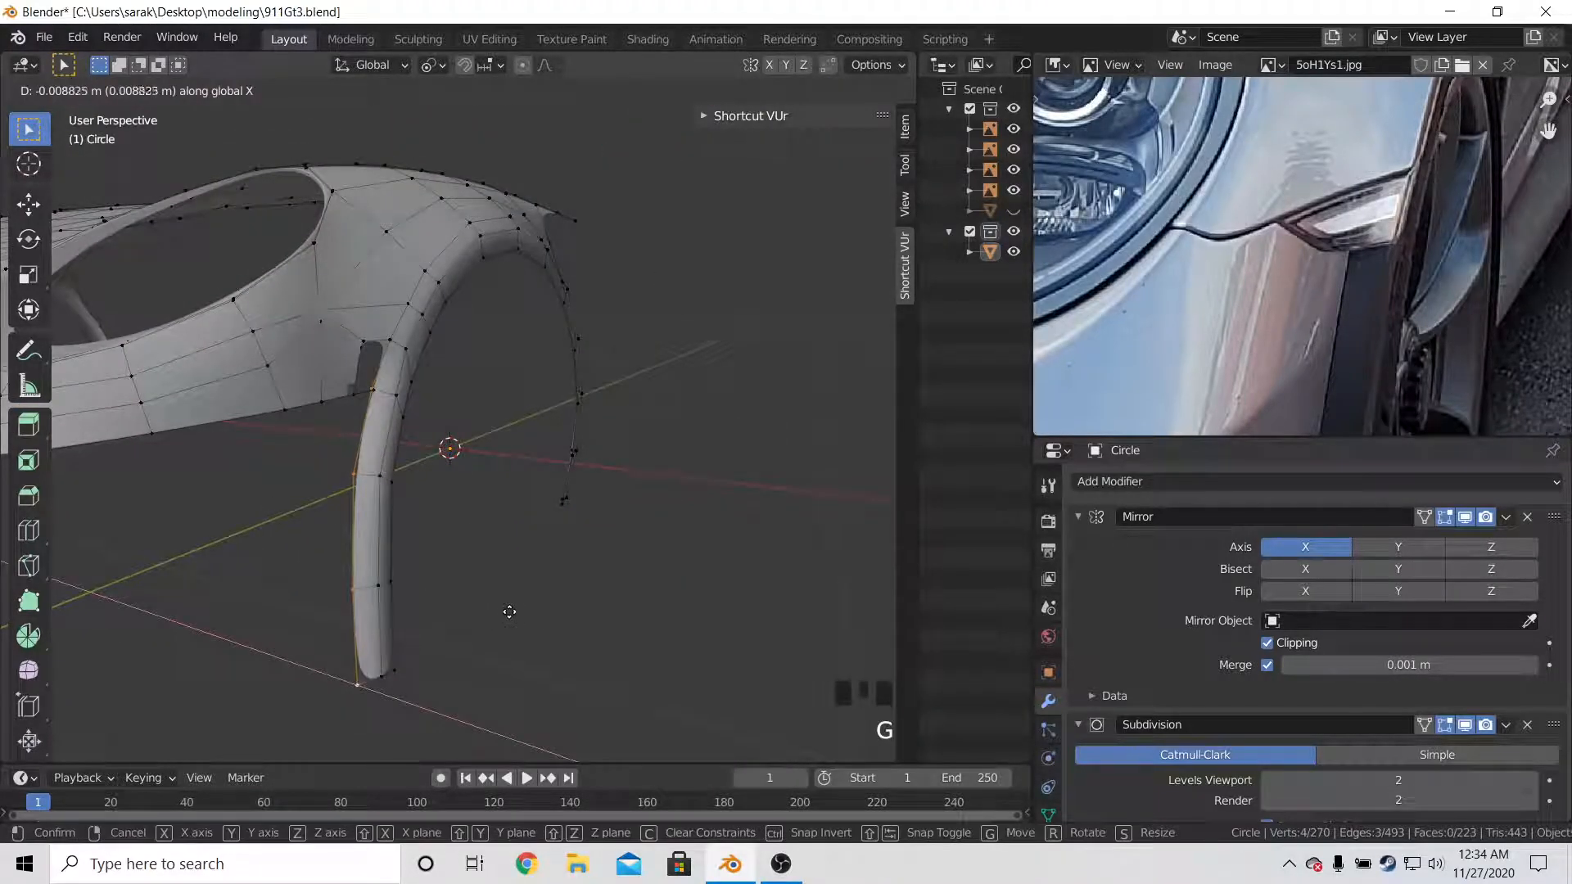
pyautogui.click(498, 610)
# Check the lower leg's smoothed shape and shift its selected front-edge vertices once more along the X axis
pyautogui.press('Tab')
pyautogui.moveTo(502, 603); pyautogui.dragTo(532, 519, button='middle')
pyautogui.scroll(3, 602, 371)
pyautogui.keyDown('shift'); pyautogui.moveTo(602, 371); pyautogui.dragTo(585, 411, button='middle'); pyautogui.keyUp('shift')
pyautogui.press('Tab')
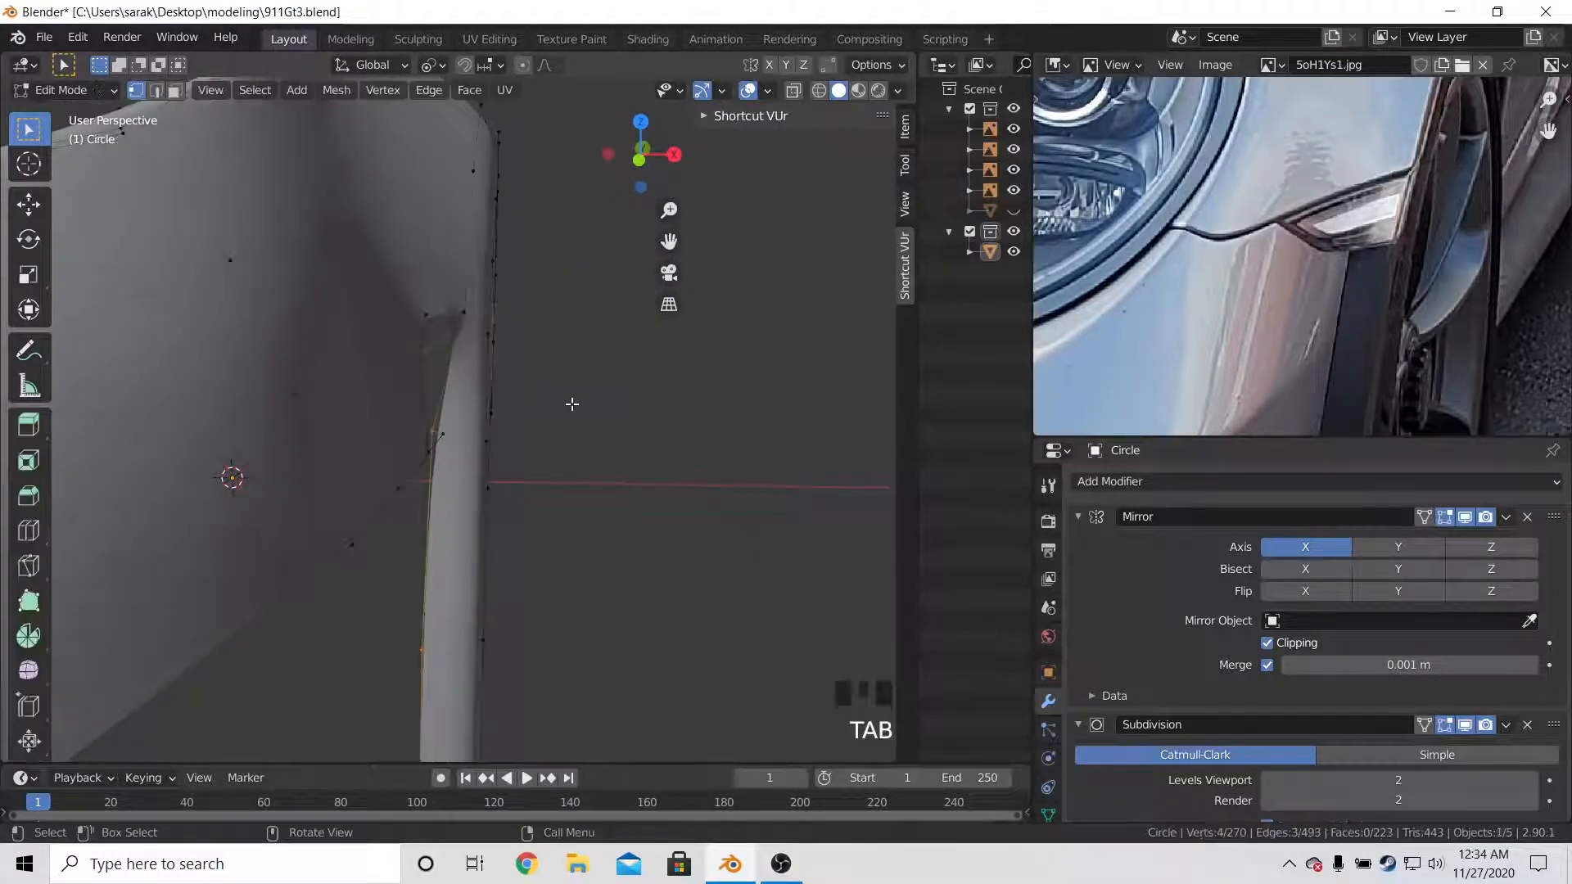
pyautogui.press('g')
pyautogui.press('g')
pyautogui.rightClick(551, 398)
pyautogui.press('g')
pyautogui.press('x')
pyautogui.click(536, 396)
# Move the vertex at the narrow slot's lower end inward along the X axis by about 0.003 m
pyautogui.click(444, 429)
pyautogui.press('g')
pyautogui.press('x')
pyautogui.click(445, 412)
pyautogui.moveTo(445, 412); pyautogui.dragTo(322, 495, button='middle')
pyautogui.click(508, 568)
pyautogui.press('g')
pyautogui.press('x')
pyautogui.click(474, 562)
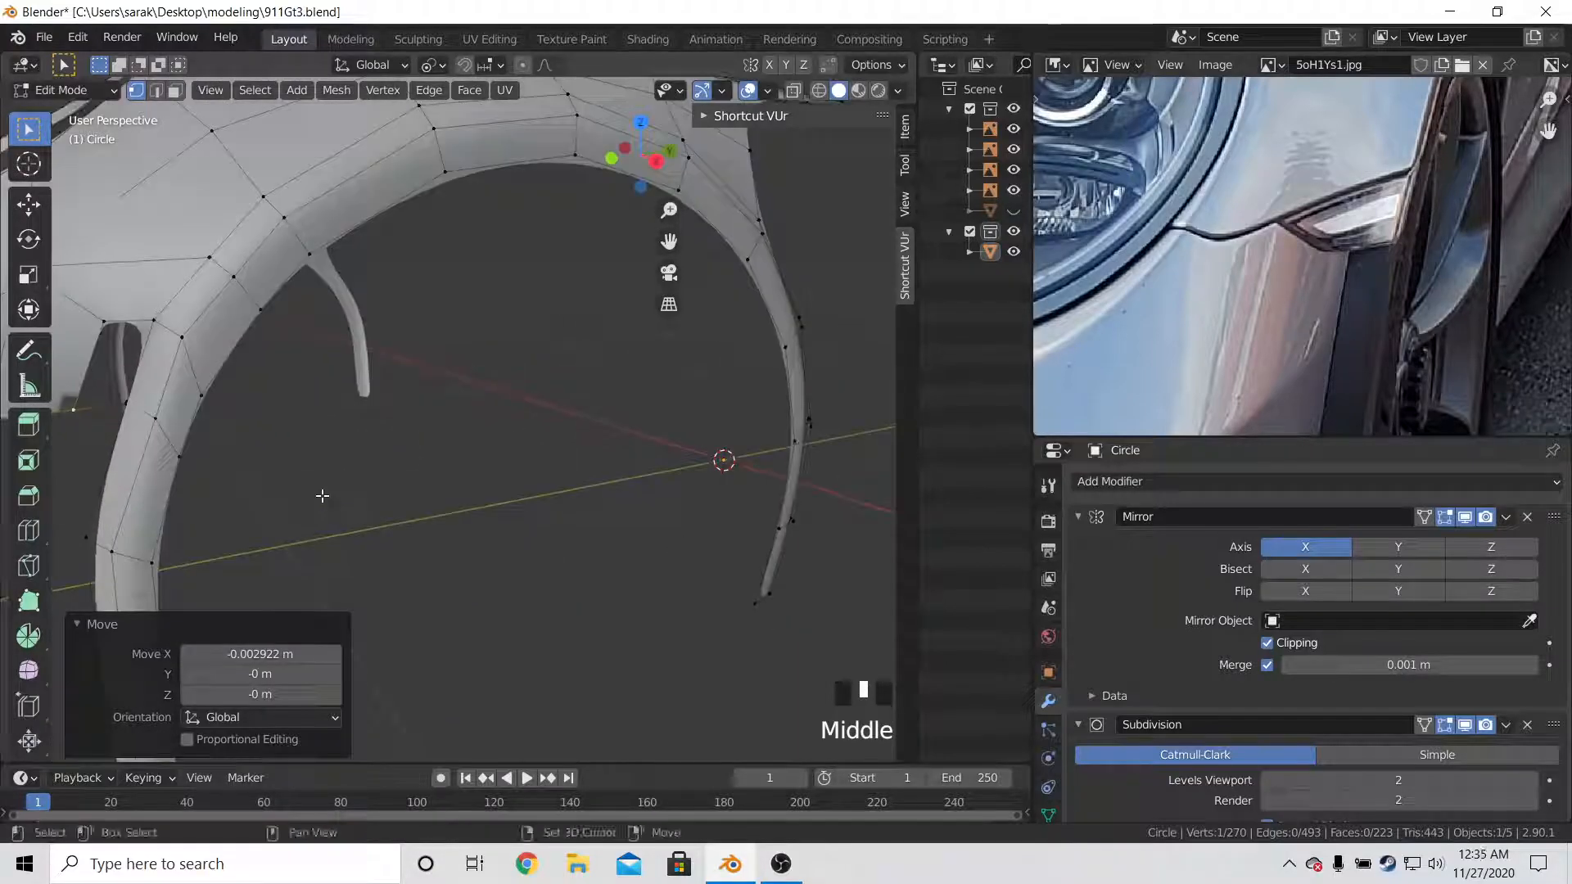
# Merge the two neighbouring vertices at the narrow slot's lower end, using At First
pyautogui.scroll(4, 607, 480)
pyautogui.click(581, 418)
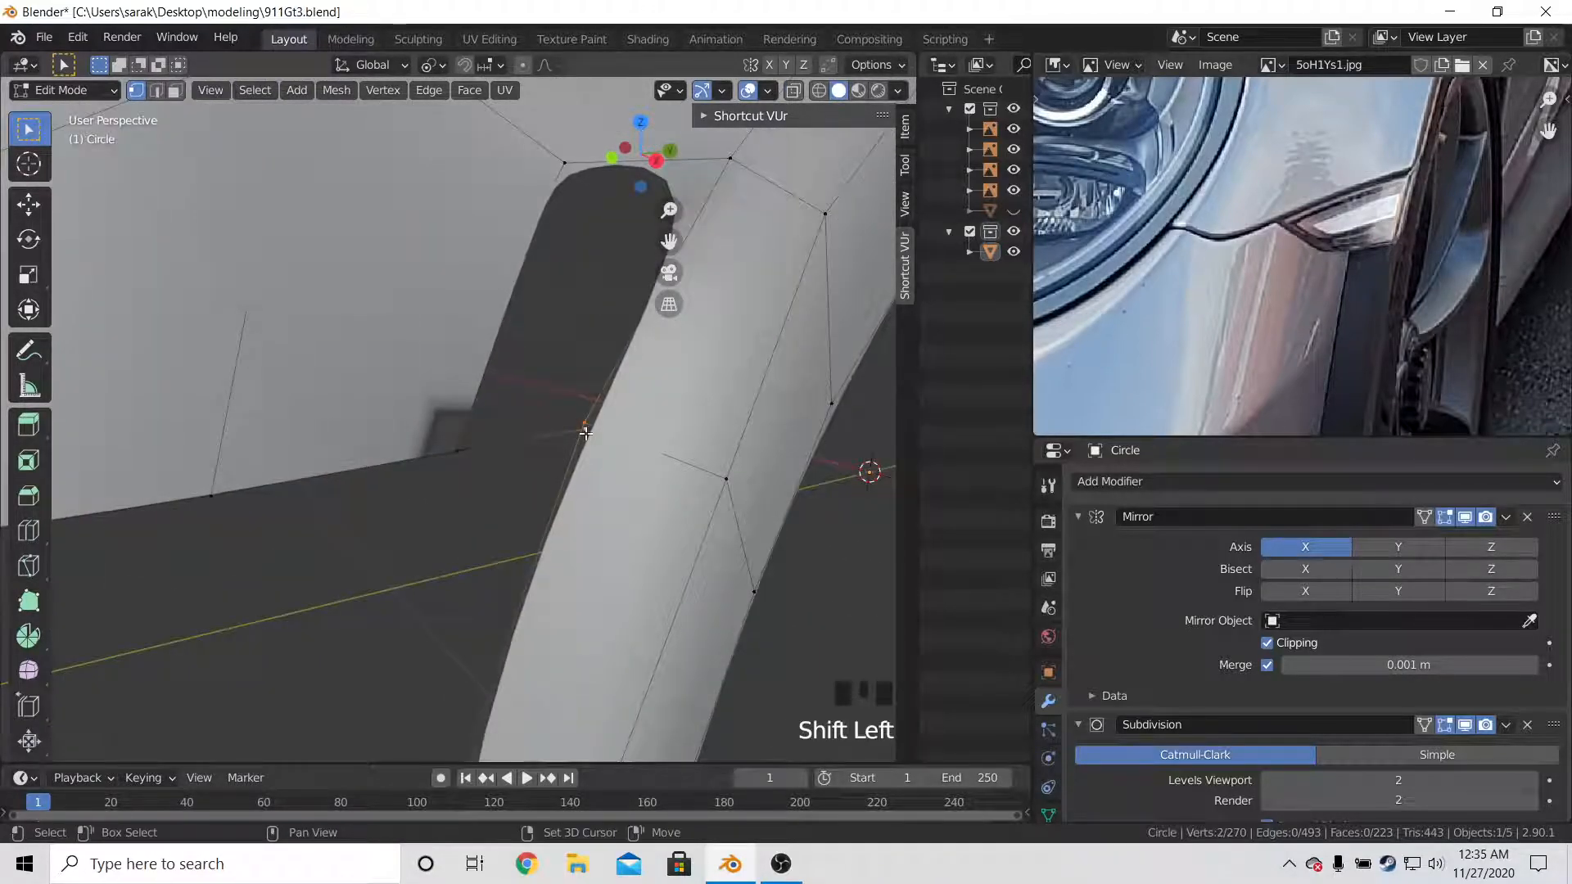
pyautogui.press('m')
pyautogui.click(641, 419)
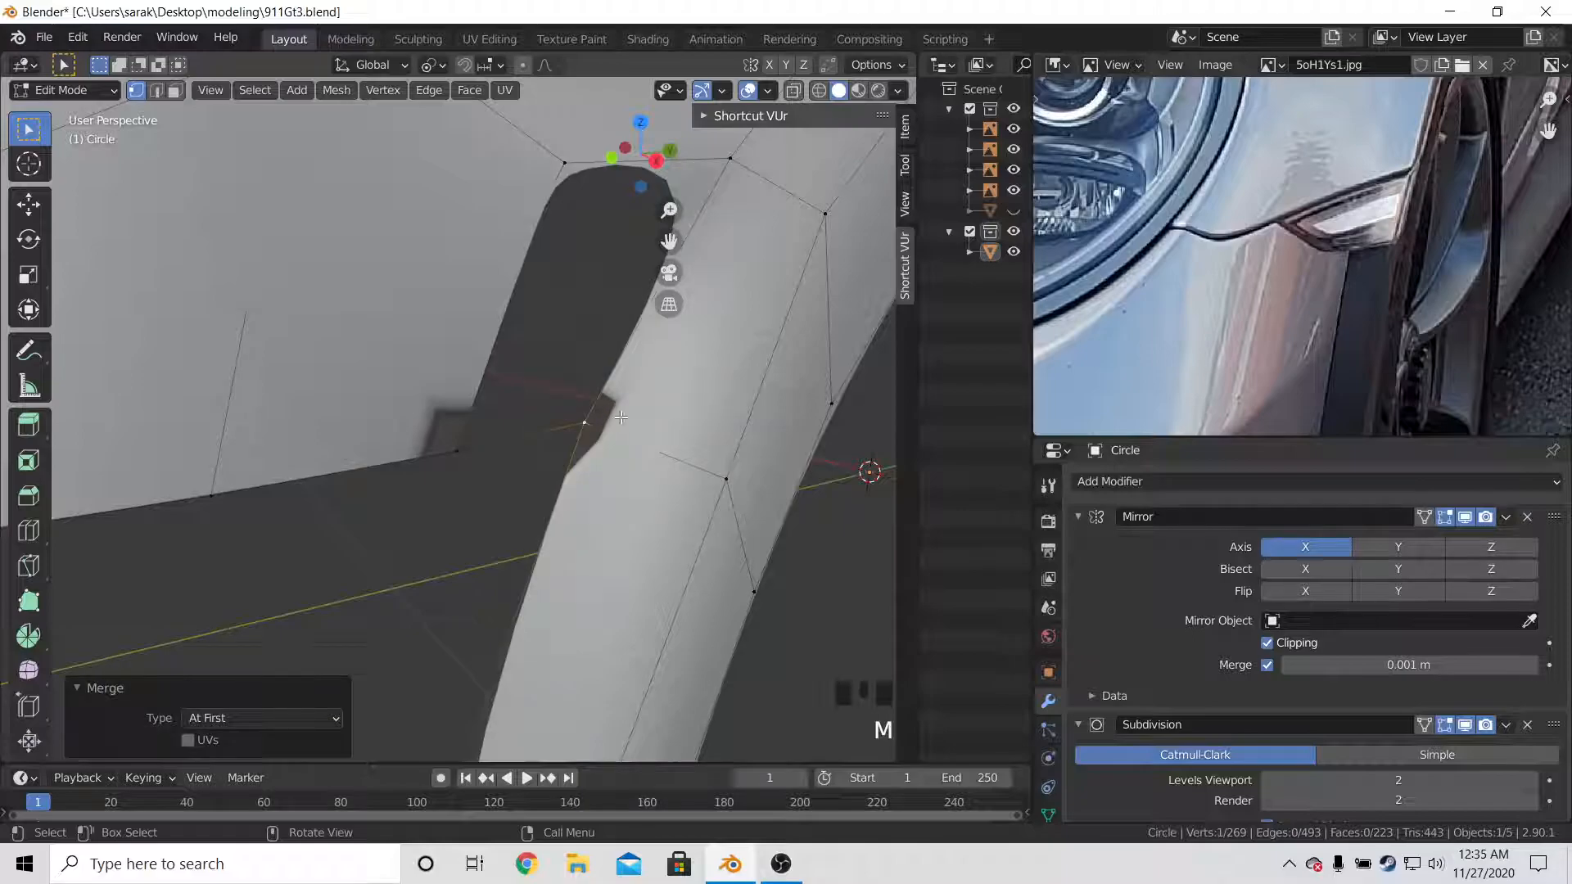
pyautogui.moveTo(611, 428); pyautogui.dragTo(577, 379, button='middle')
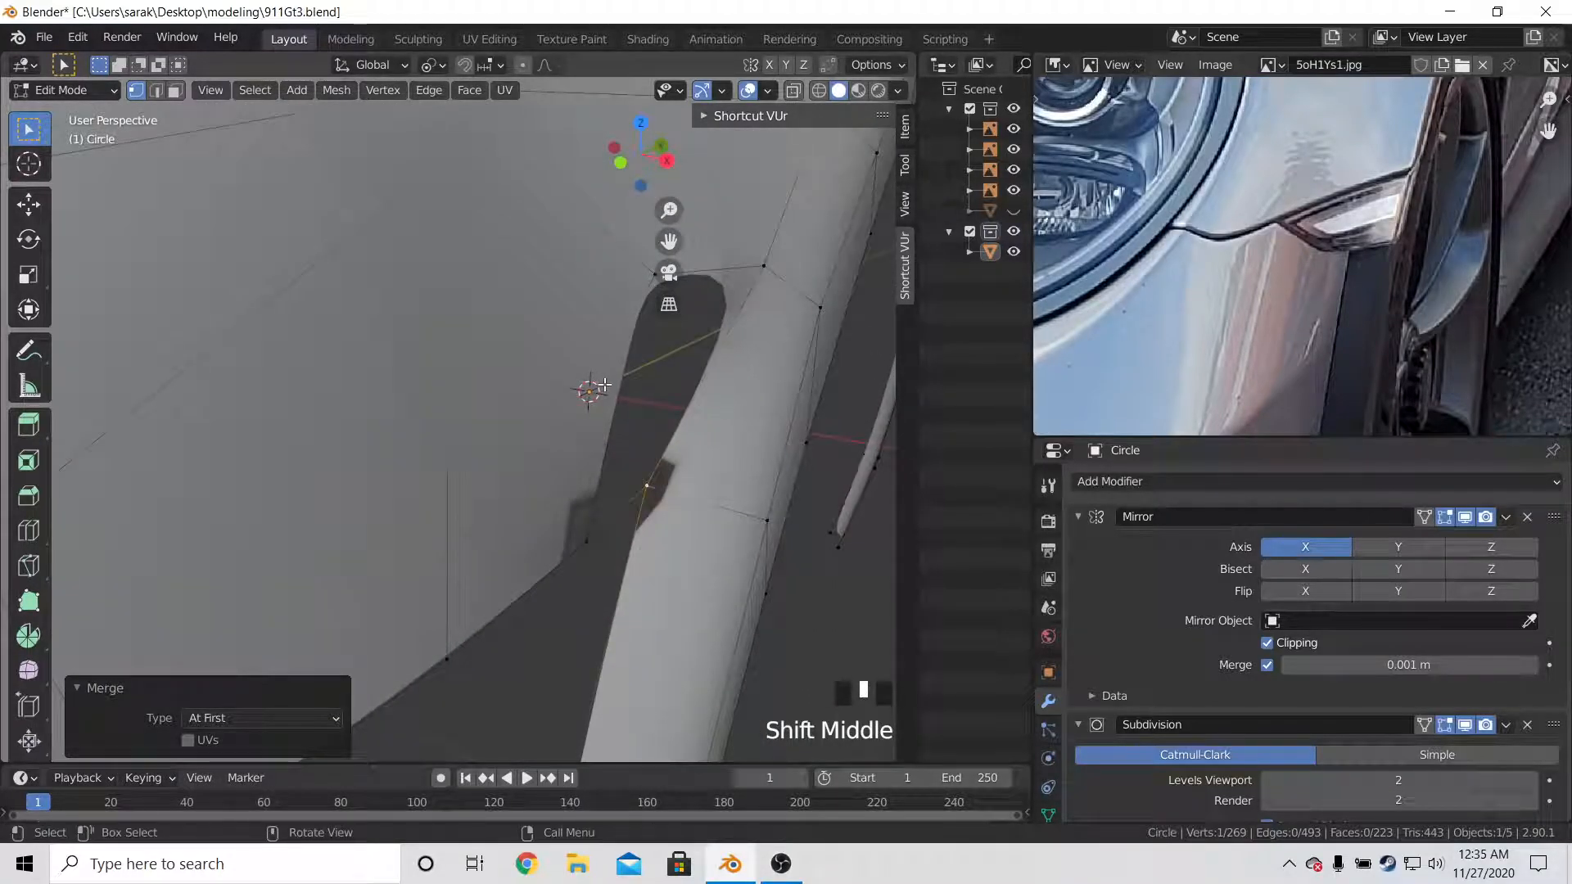
# Try to rip the lip vertex at the narrow slot's upper corner
pyautogui.click(773, 278)
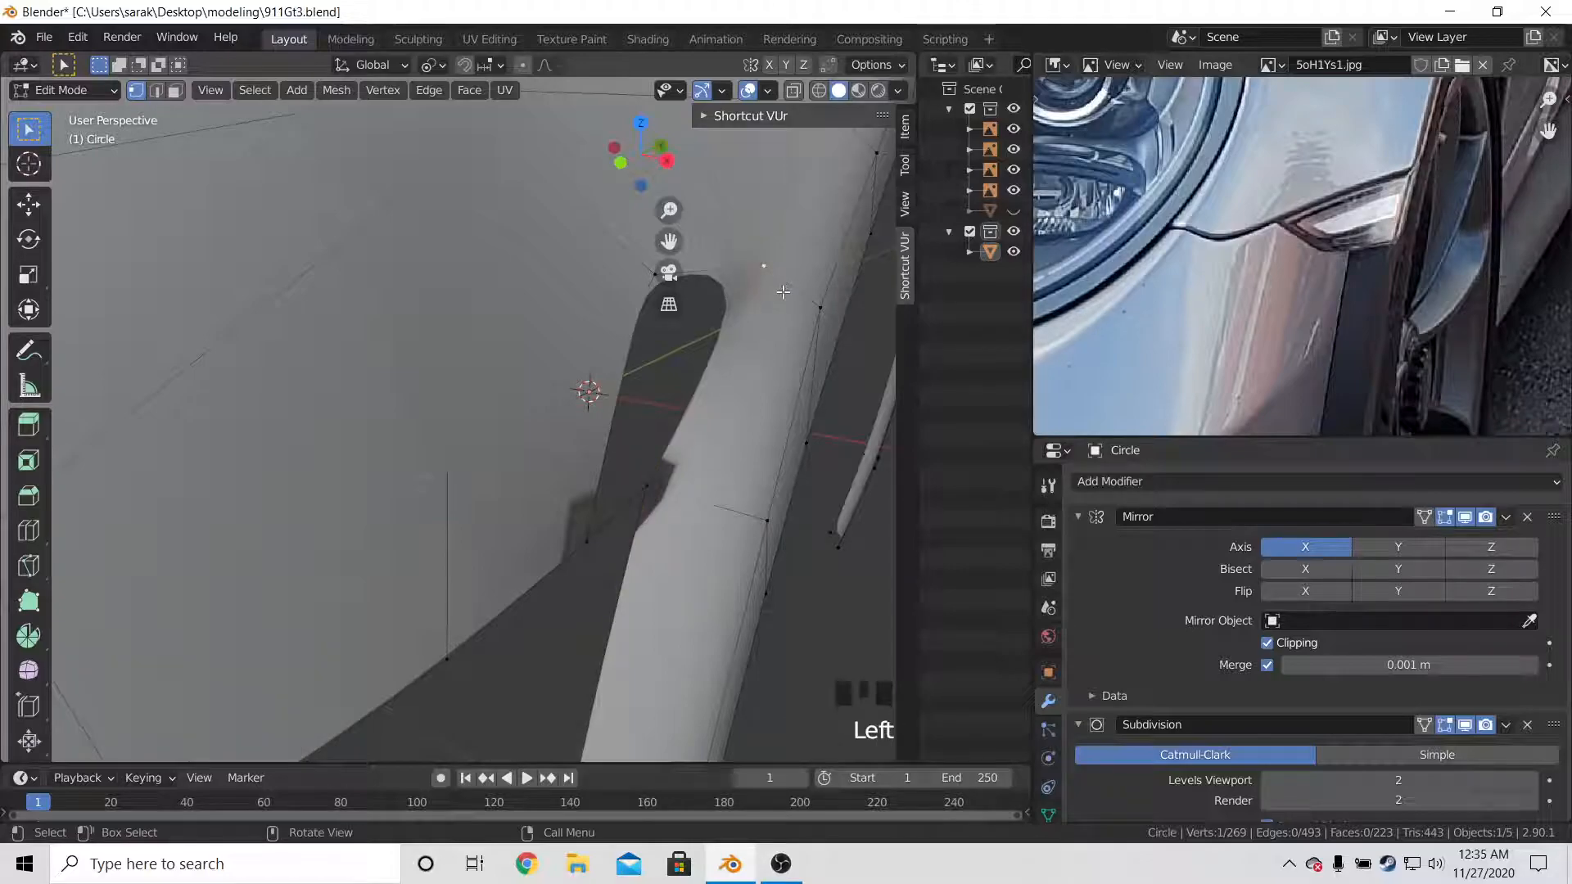
pyautogui.press('v')
pyautogui.click(776, 312)
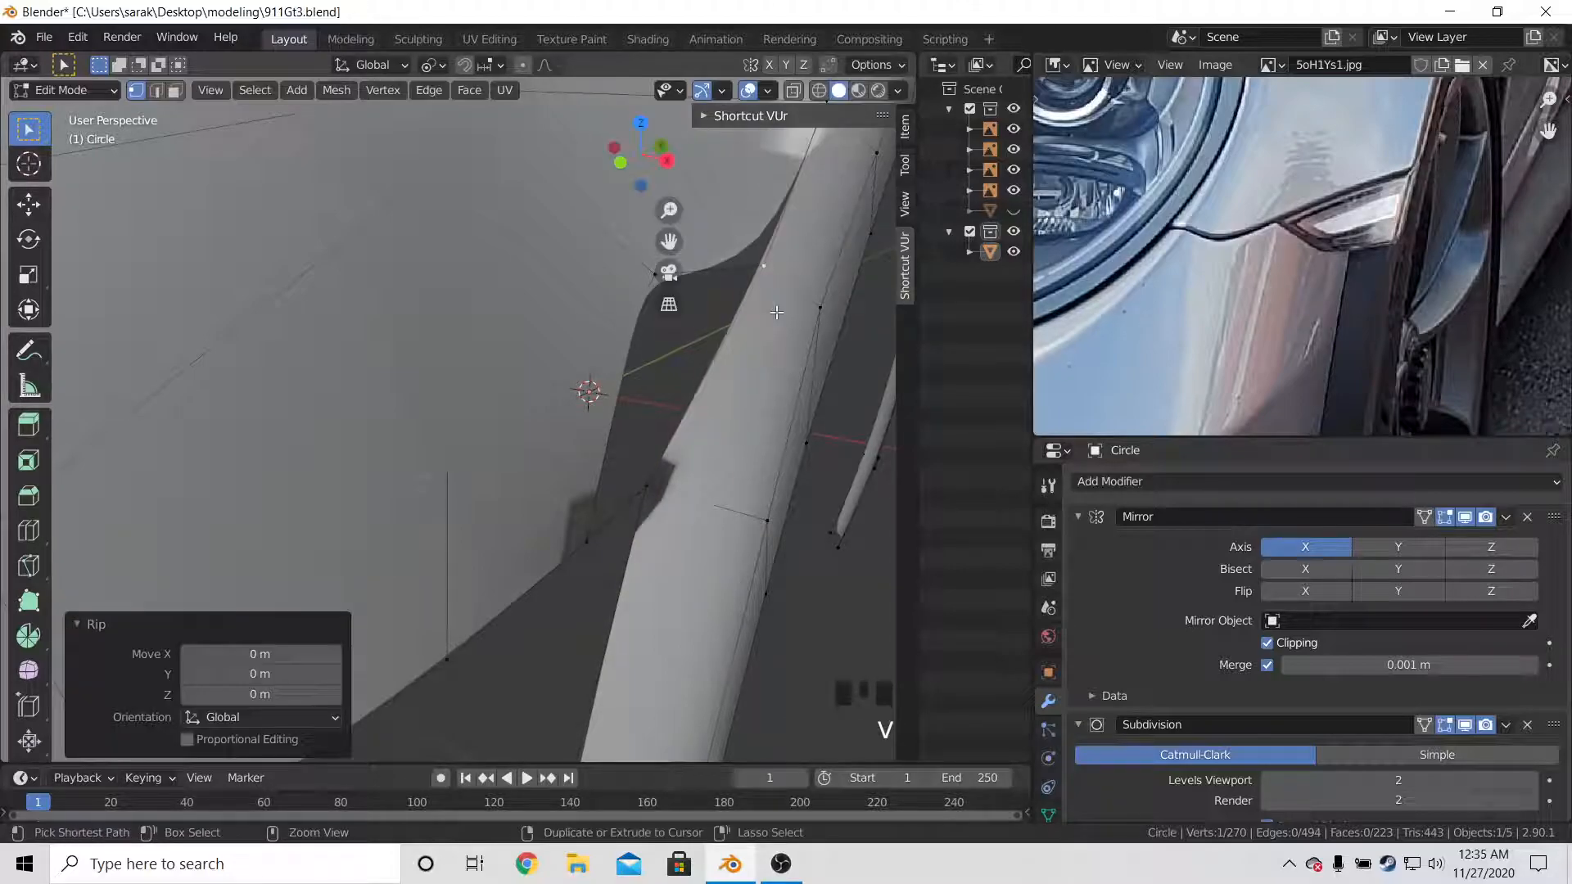
pyautogui.hotkey('ctrl', 'z')
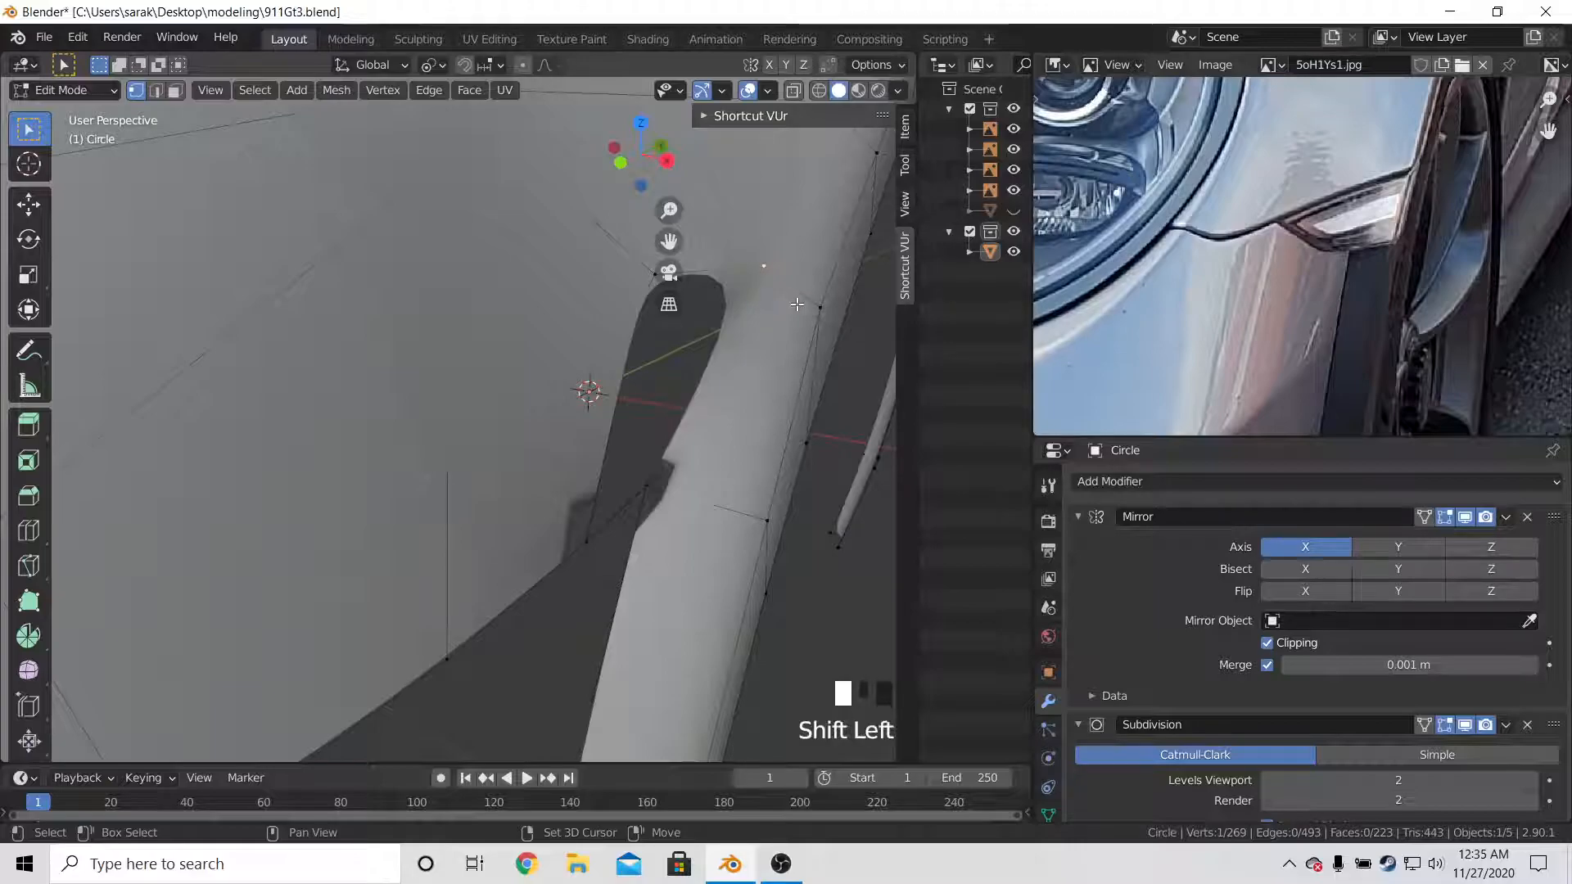
# Delete only the wheel arch lip face beside the narrow slot, plus the loose edge left along the slot
pyautogui.keyDown('shift'); pyautogui.click(669, 483); pyautogui.keyUp('shift')
pyautogui.press('x')
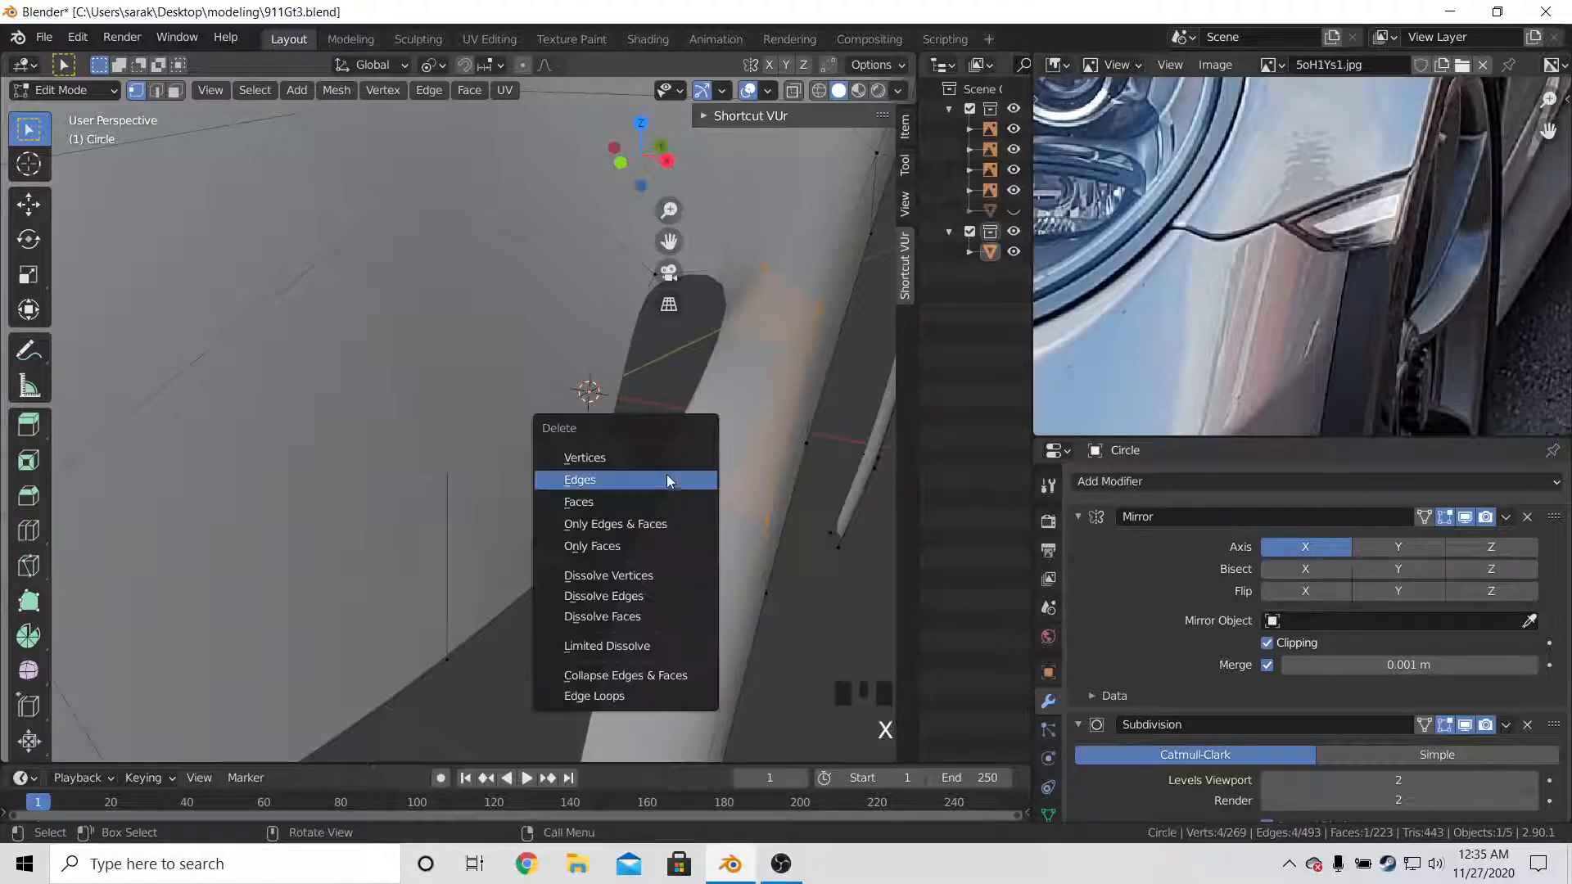
pyautogui.click(649, 548)
pyautogui.click(758, 301)
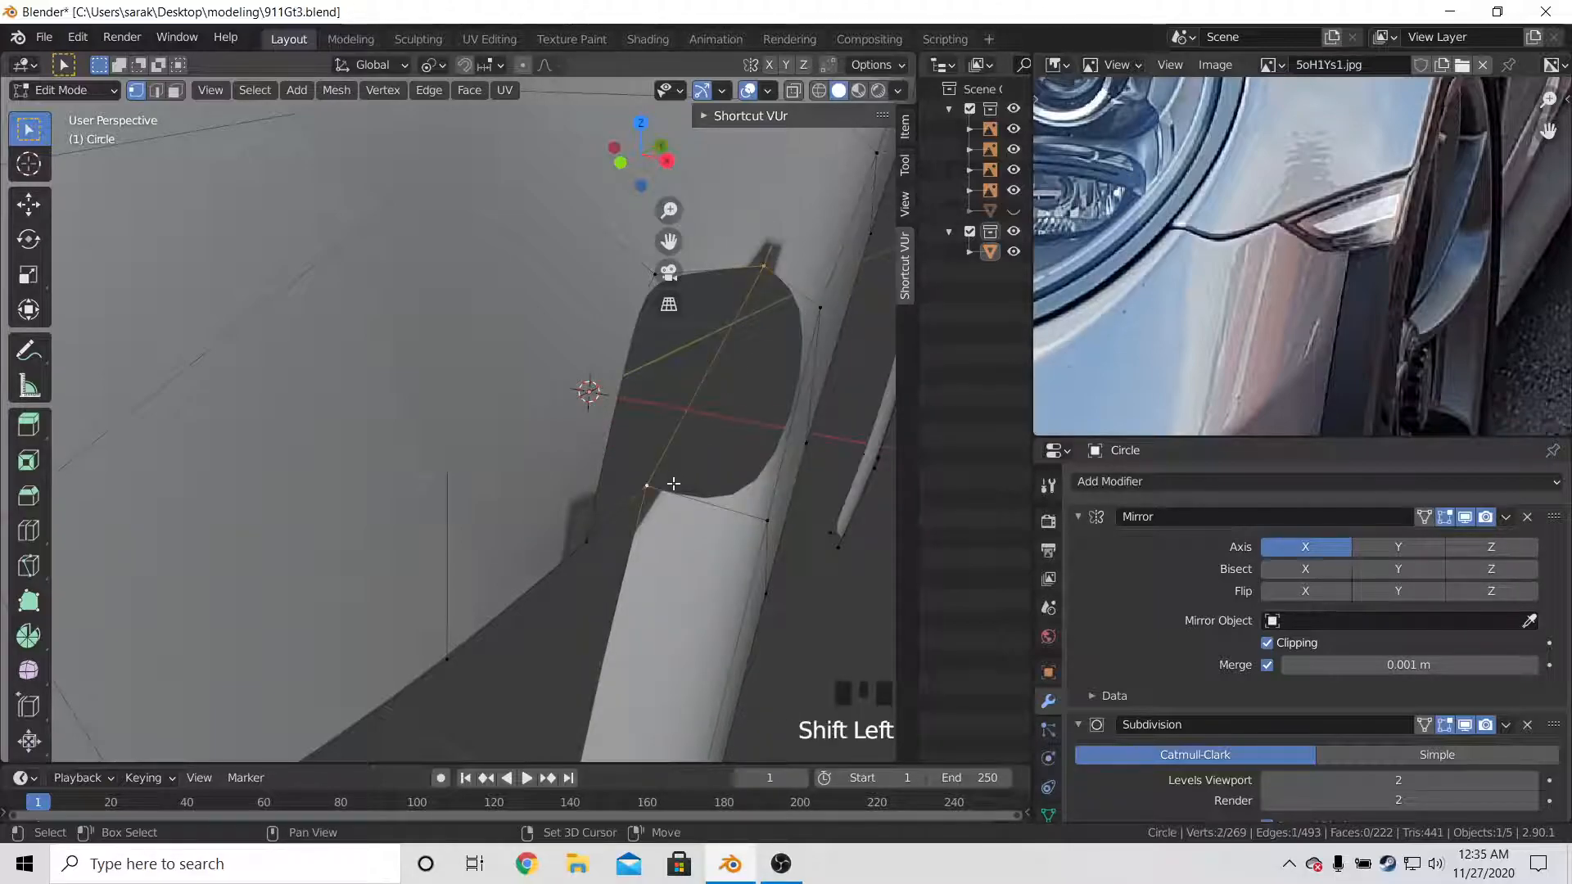
pyautogui.press('x')
pyautogui.click(641, 414)
# Reposition the upper corner vertex of the widened slot in the side view, using wireframe shading
pyautogui.click(766, 284)
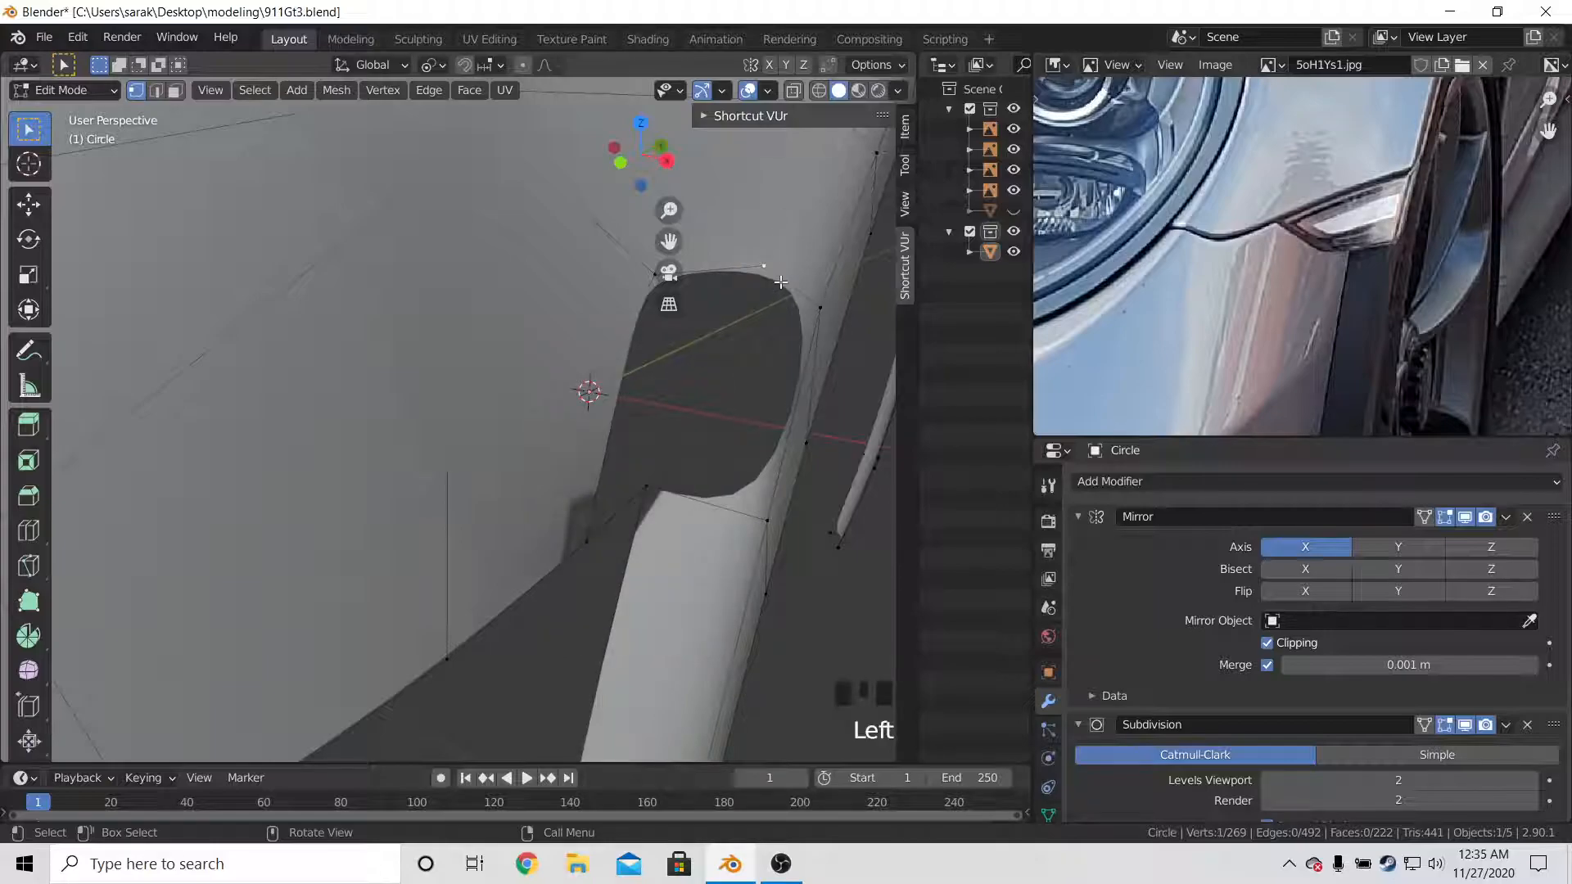
pyautogui.press('KP_3')
pyautogui.press('z')
pyautogui.click(696, 296)
pyautogui.press('g')
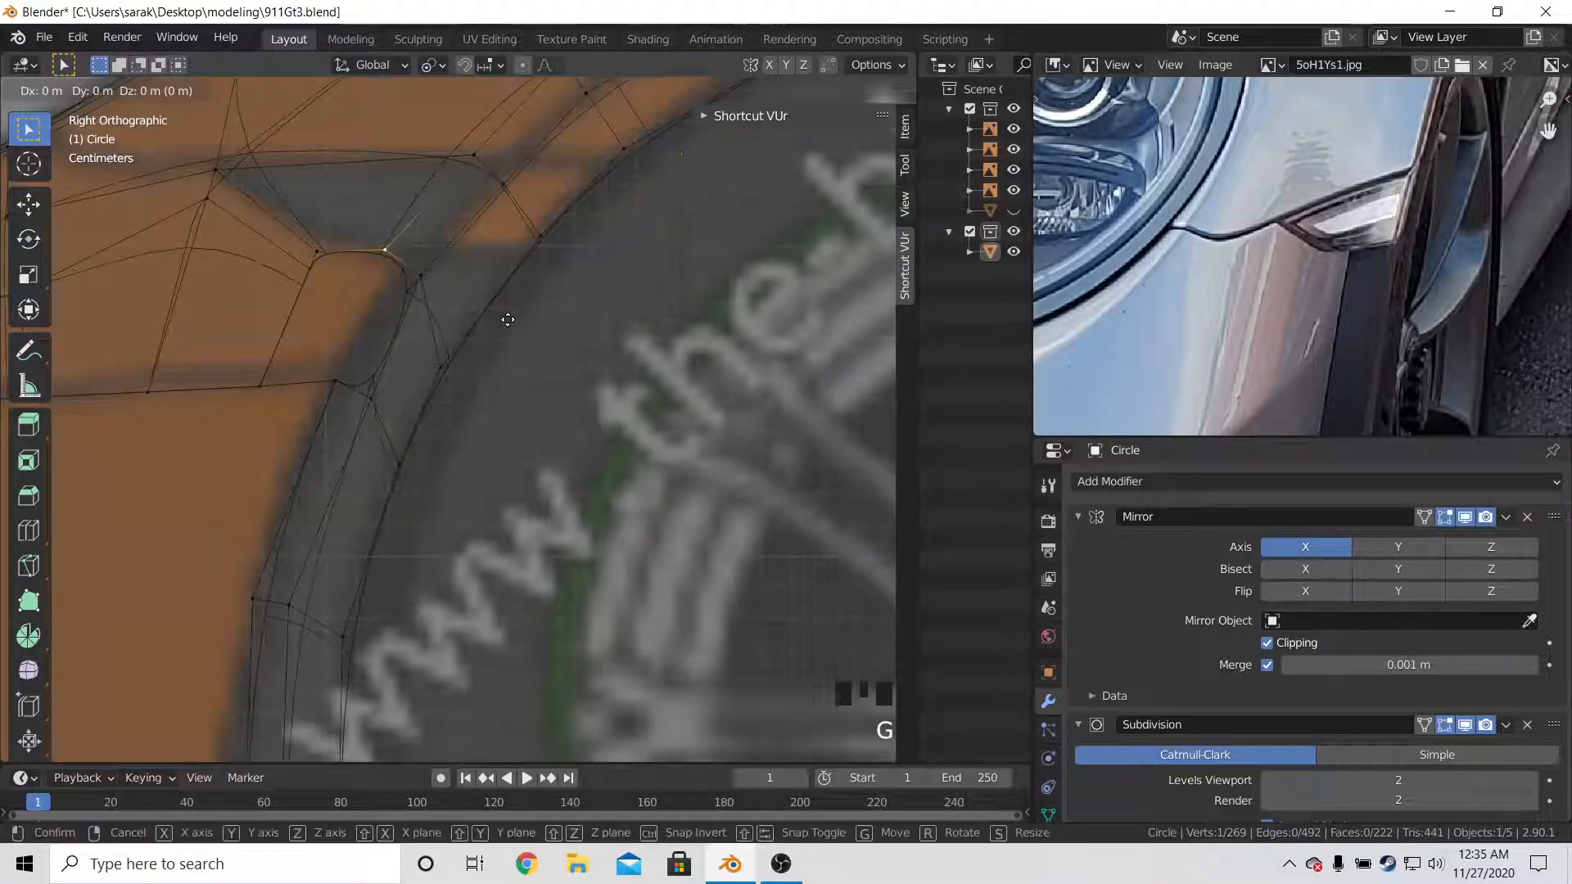
pyautogui.click(542, 361)
pyautogui.press('z')
pyautogui.click(655, 362)
# Extrude the lip's crease vertex inward along the X axis and fill a face down to the slot's lower end
pyautogui.moveTo(647, 363)
pyautogui.mouseDown(button='middle')
pyautogui.moveTo(547, 348)
pyautogui.moveTo(636, 383)
pyautogui.moveTo(482, 399)
pyautogui.moveTo(617, 393)
pyautogui.mouseUp(button='middle')
pyautogui.click(611, 501)
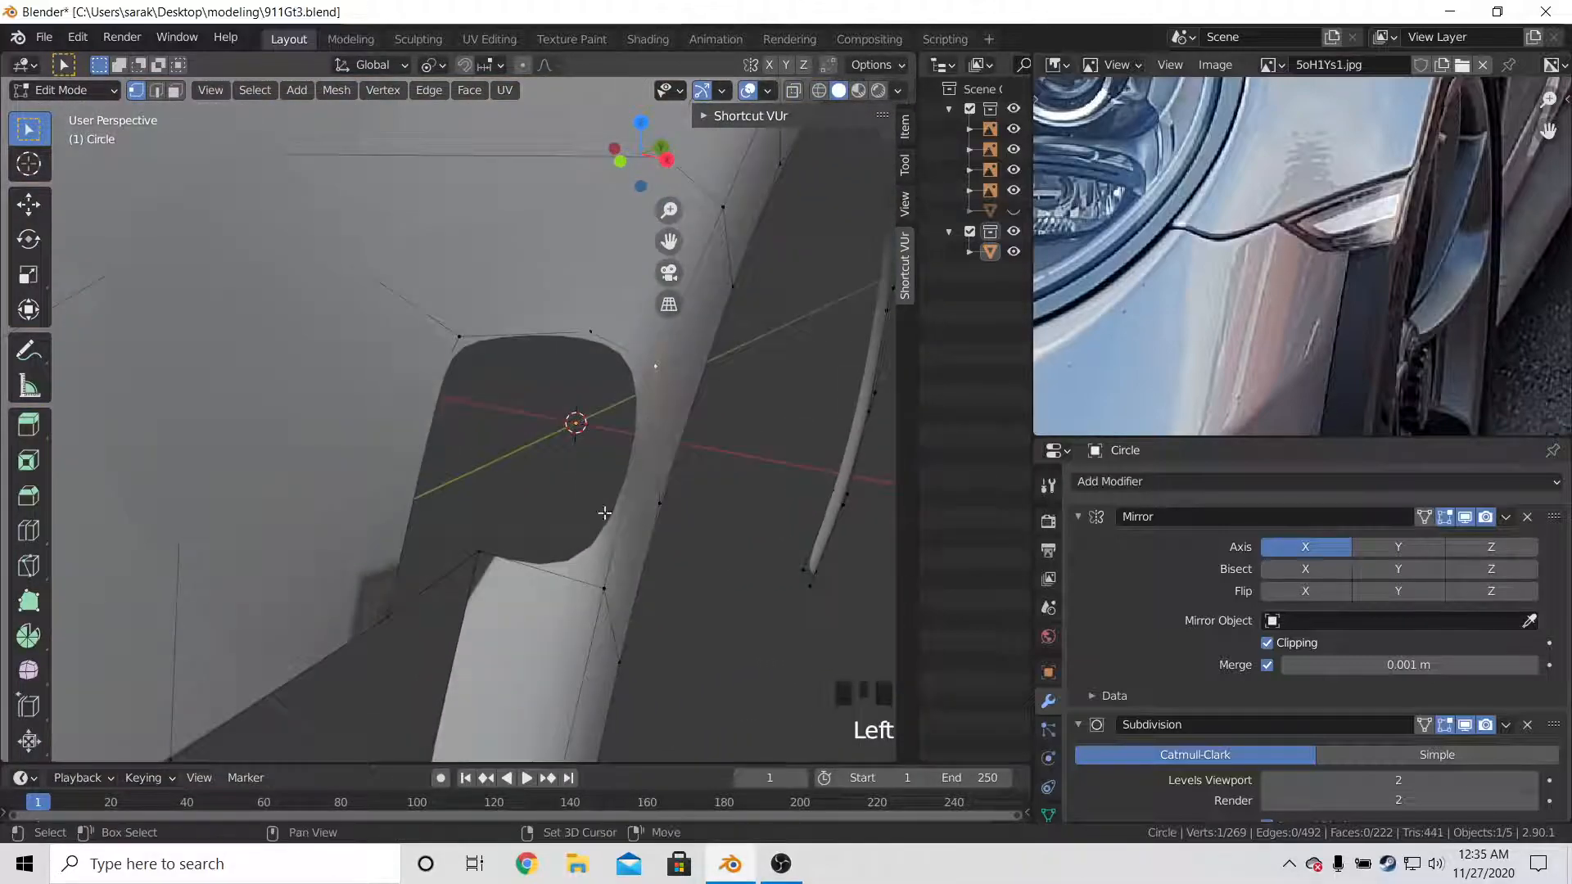
pyautogui.press('e')
pyautogui.press('x')
pyautogui.click(528, 428)
pyautogui.click(656, 367)
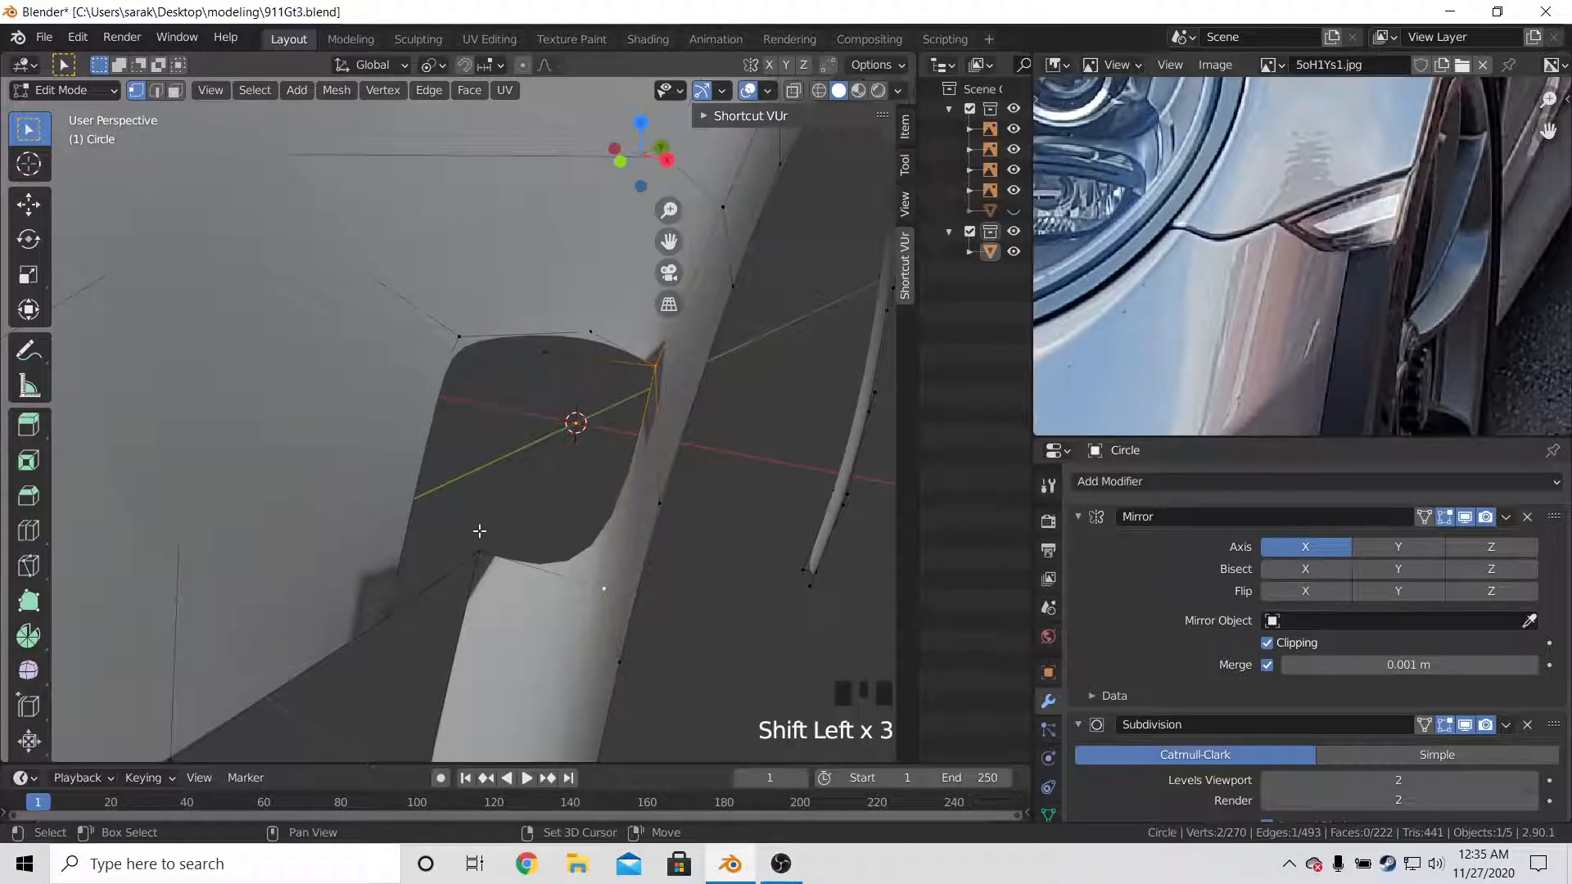
pyautogui.keyDown('shift'); pyautogui.click(547, 353); pyautogui.keyUp('shift')
pyautogui.press('f')
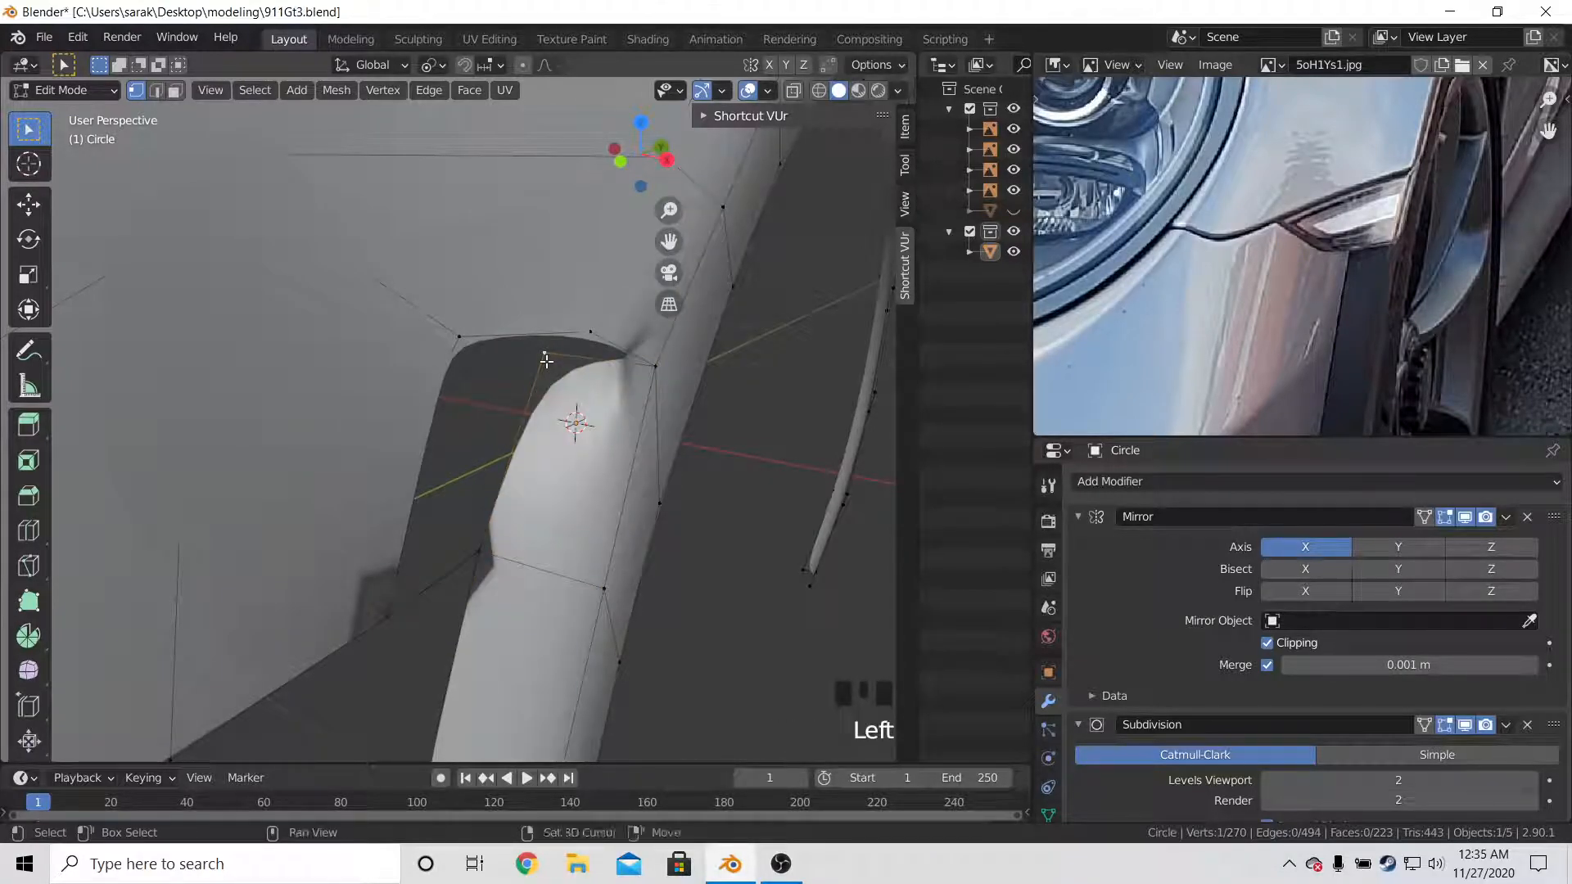
# Move the extruded vertex about 0.0026 m along the X axis in the front view
pyautogui.press('KP_1')
pyautogui.press('g')
pyautogui.press('x')
pyautogui.rightClick(720, 386)
pyautogui.press('z')
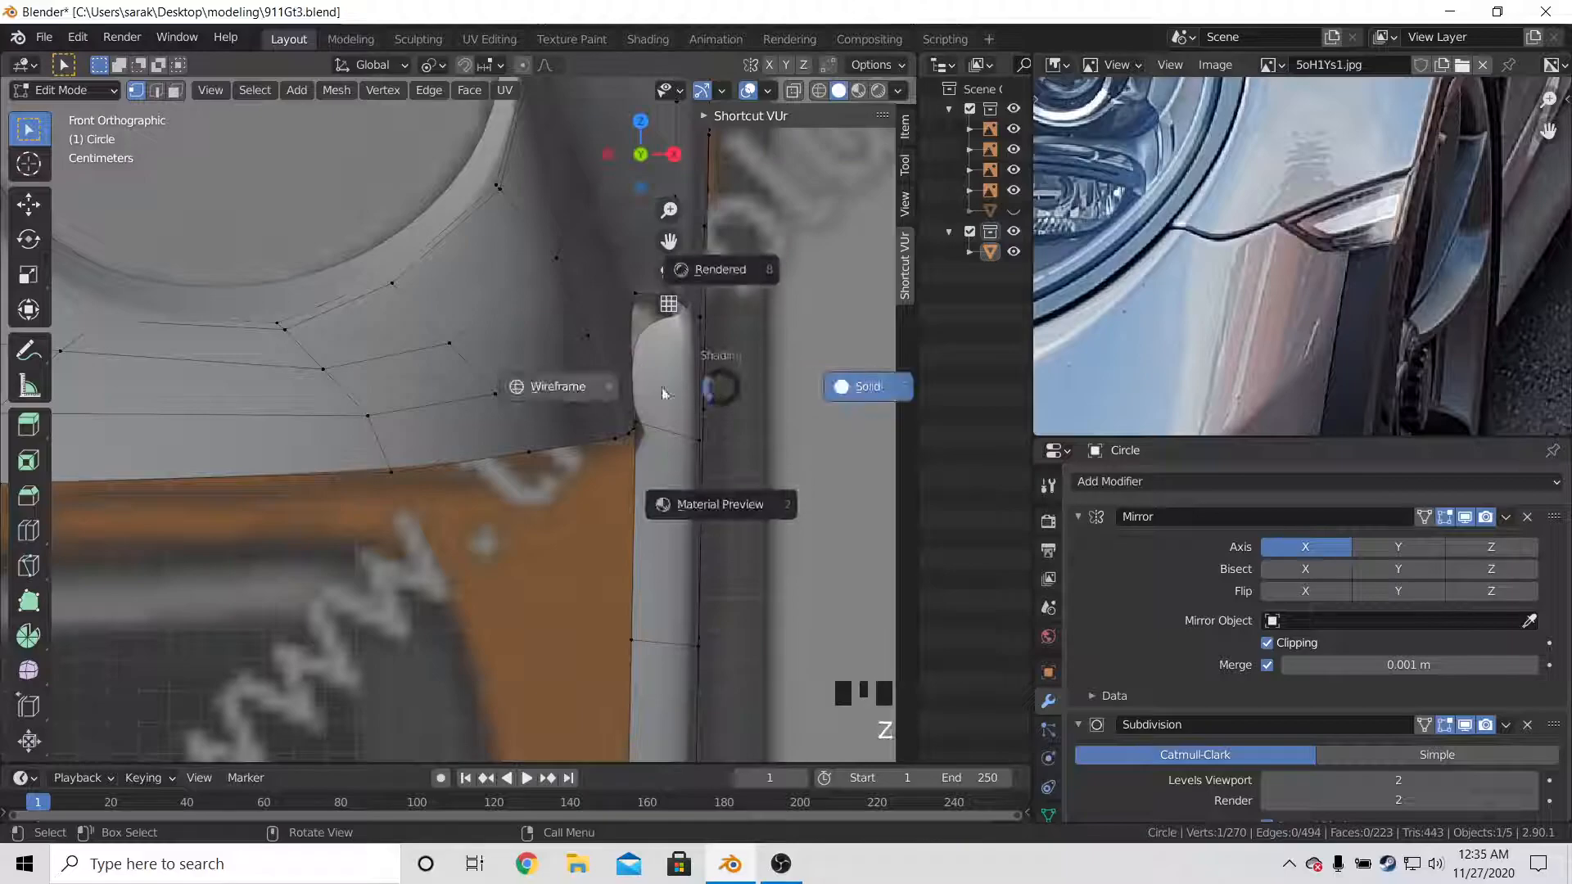
pyautogui.click(685, 393)
pyautogui.press('g')
pyautogui.press('x')
pyautogui.click(717, 381)
pyautogui.press('z')
pyautogui.click(802, 377)
pyautogui.moveTo(803, 376)
pyautogui.mouseDown(button='middle')
pyautogui.moveTo(719, 396)
pyautogui.moveTo(550, 370)
pyautogui.mouseUp(button='middle')
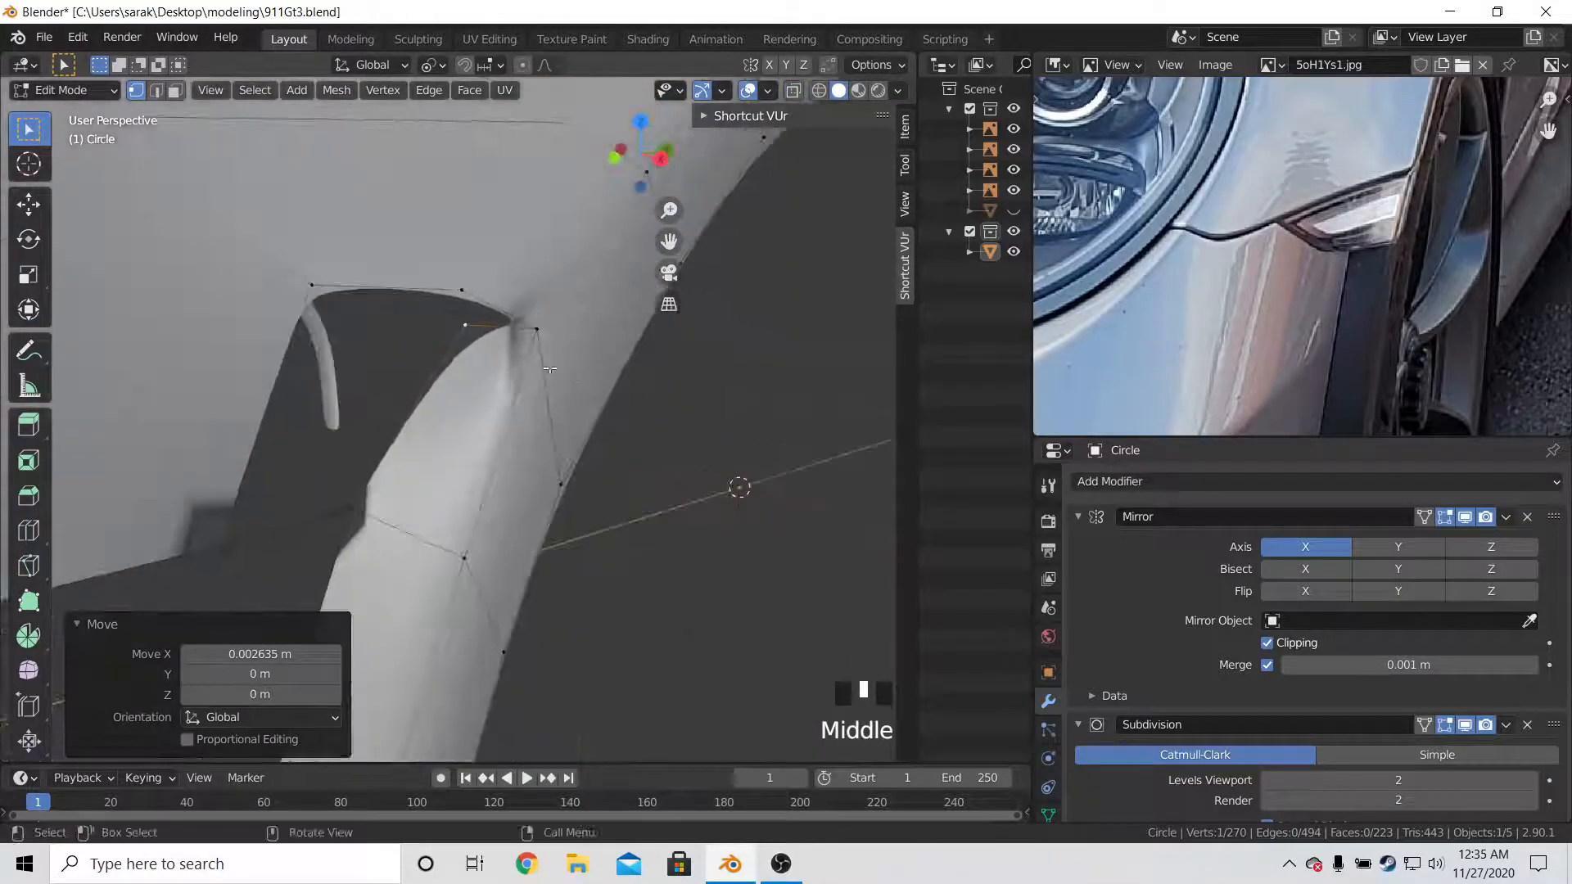
# Fill the small face between the extruded vertex, the lip crease and the slot's upper edge
pyautogui.keyDown('shift'); pyautogui.click(320, 298); pyautogui.keyUp('shift')
pyautogui.keyDown('shift'); pyautogui.click(532, 319); pyautogui.keyUp('shift')
pyautogui.press('f')
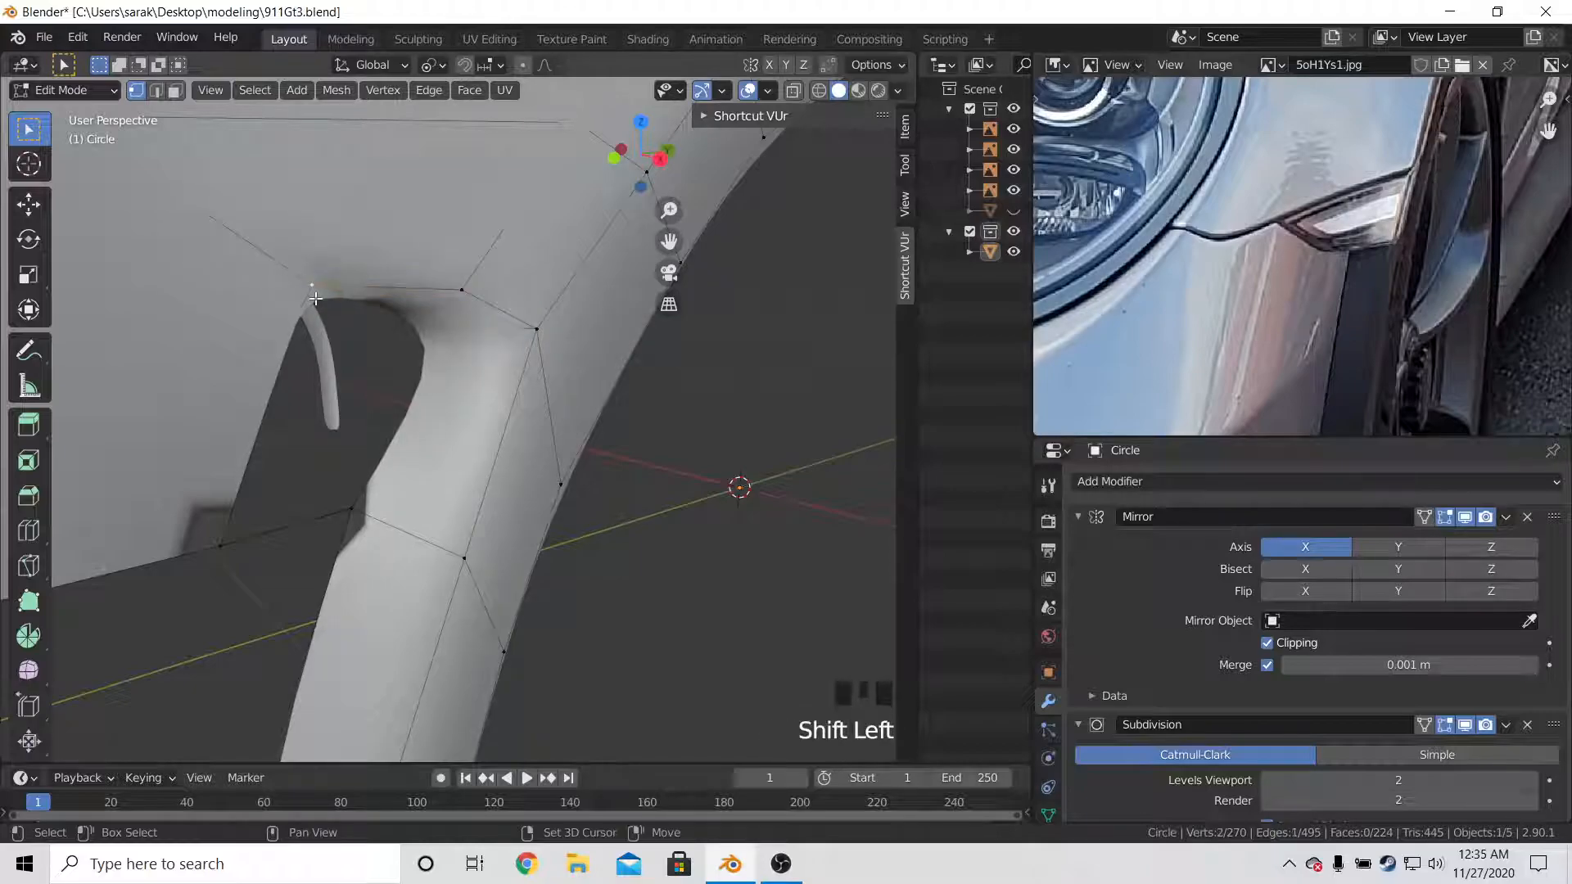
# Fill the remaining slot opening with one face across its five boundary vertices
pyautogui.hotkey('ctrl', 'z')
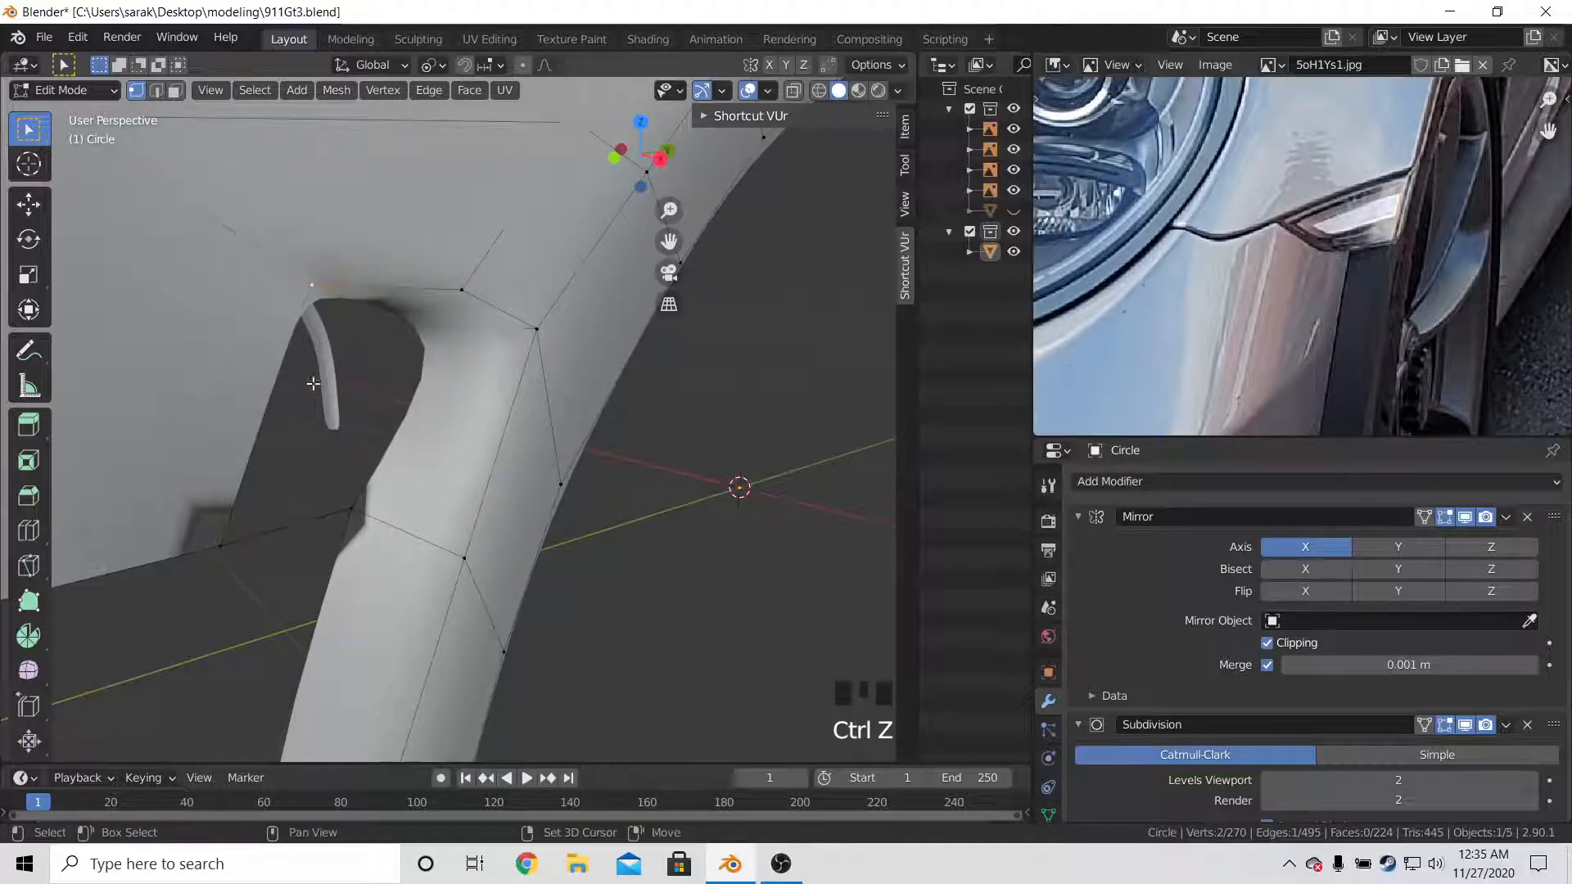
pyautogui.press('z')
pyautogui.scroll(-1, 356, 336)
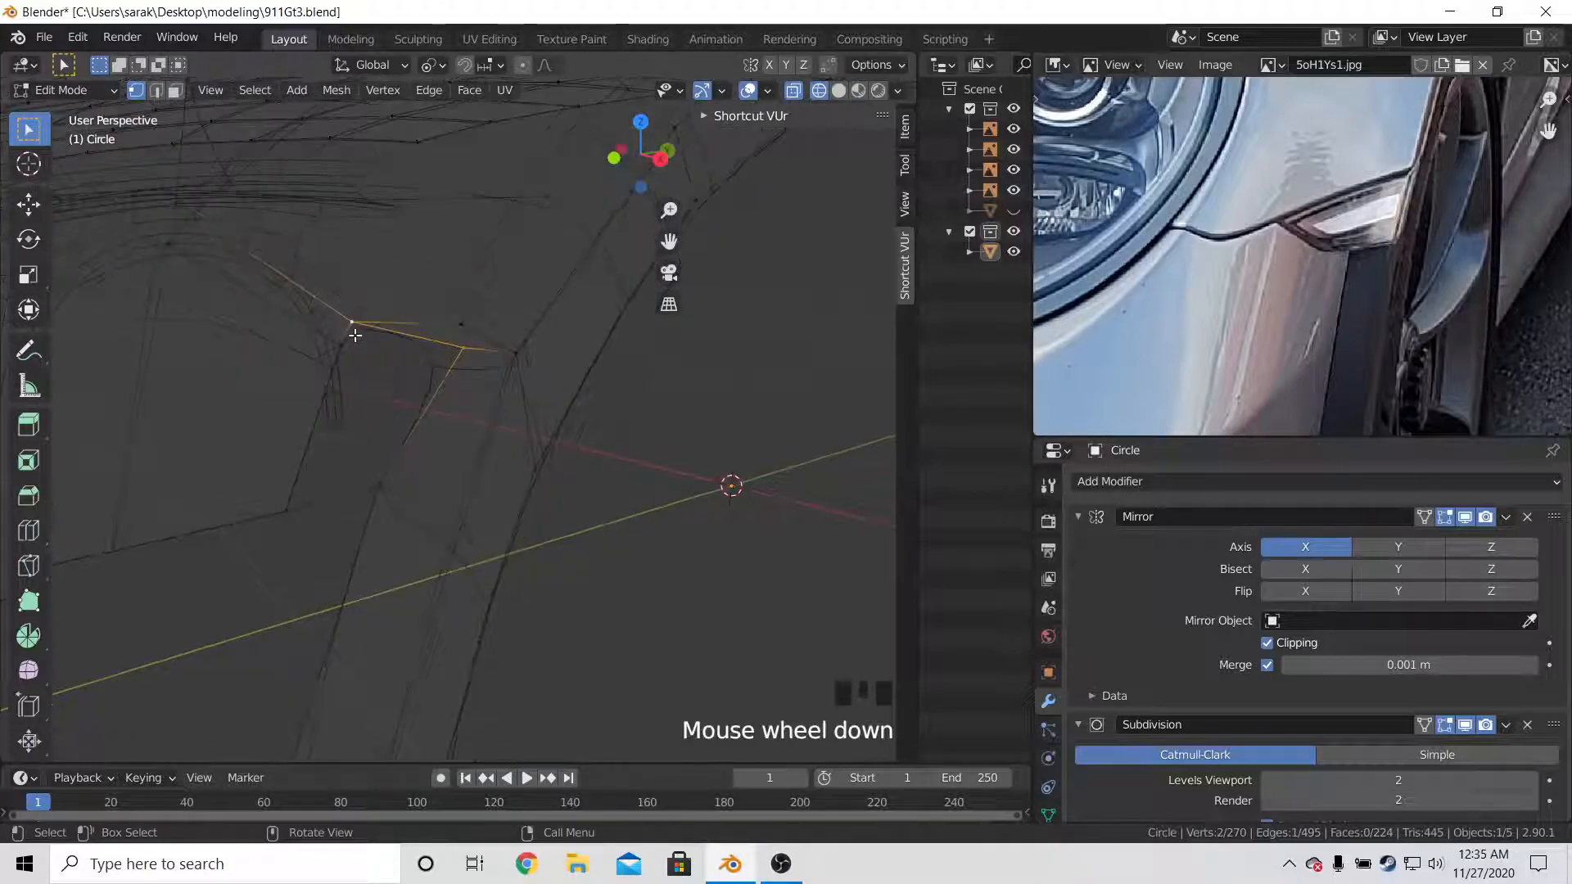
pyautogui.press('n')
pyautogui.press('n')
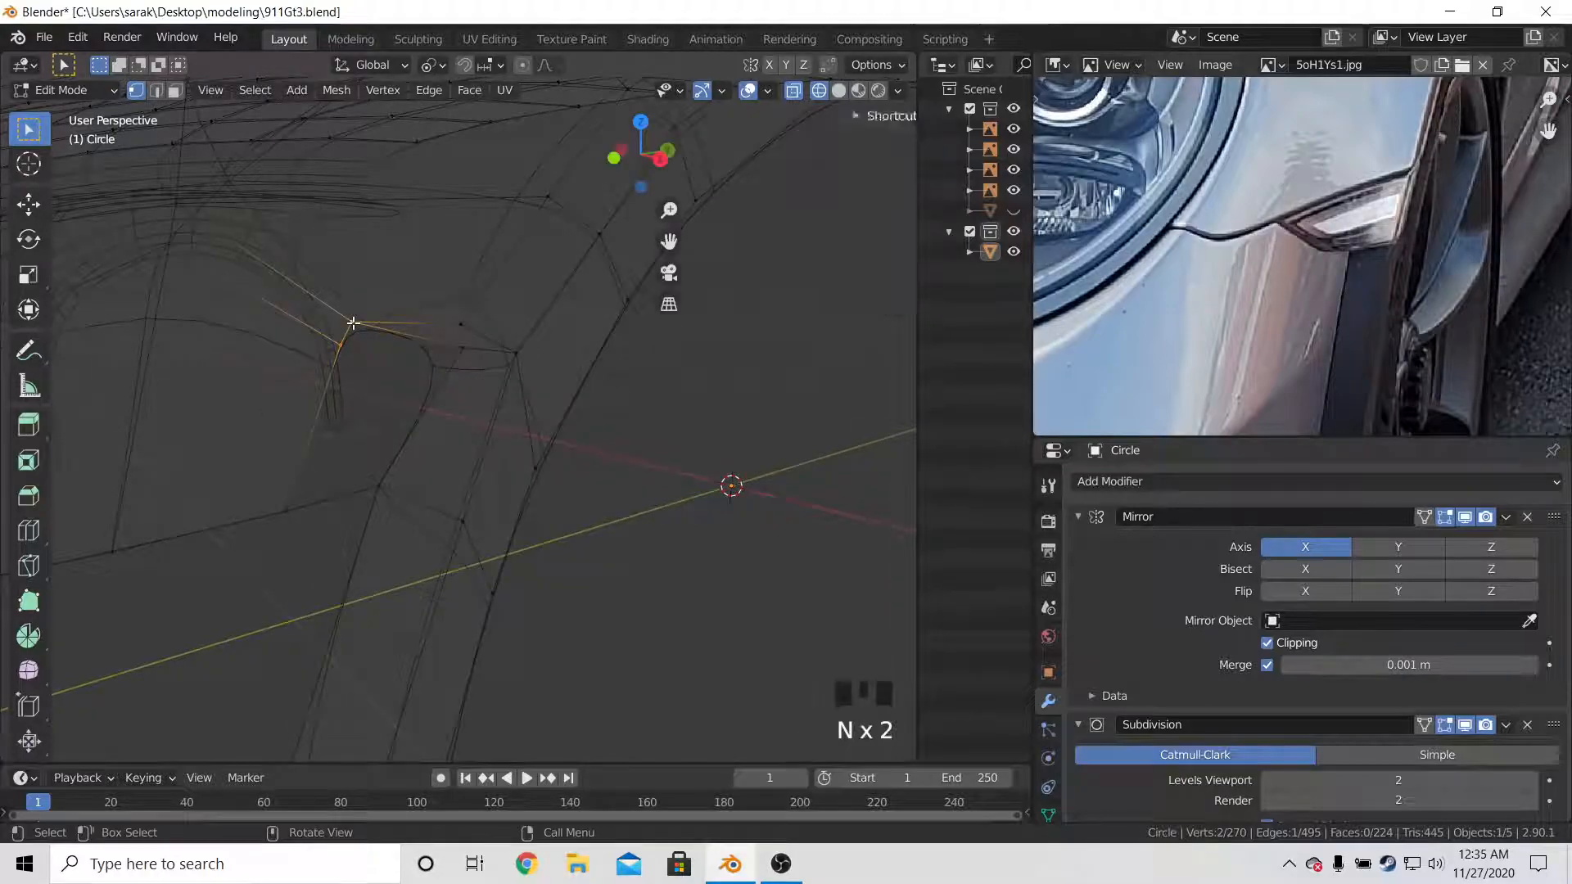
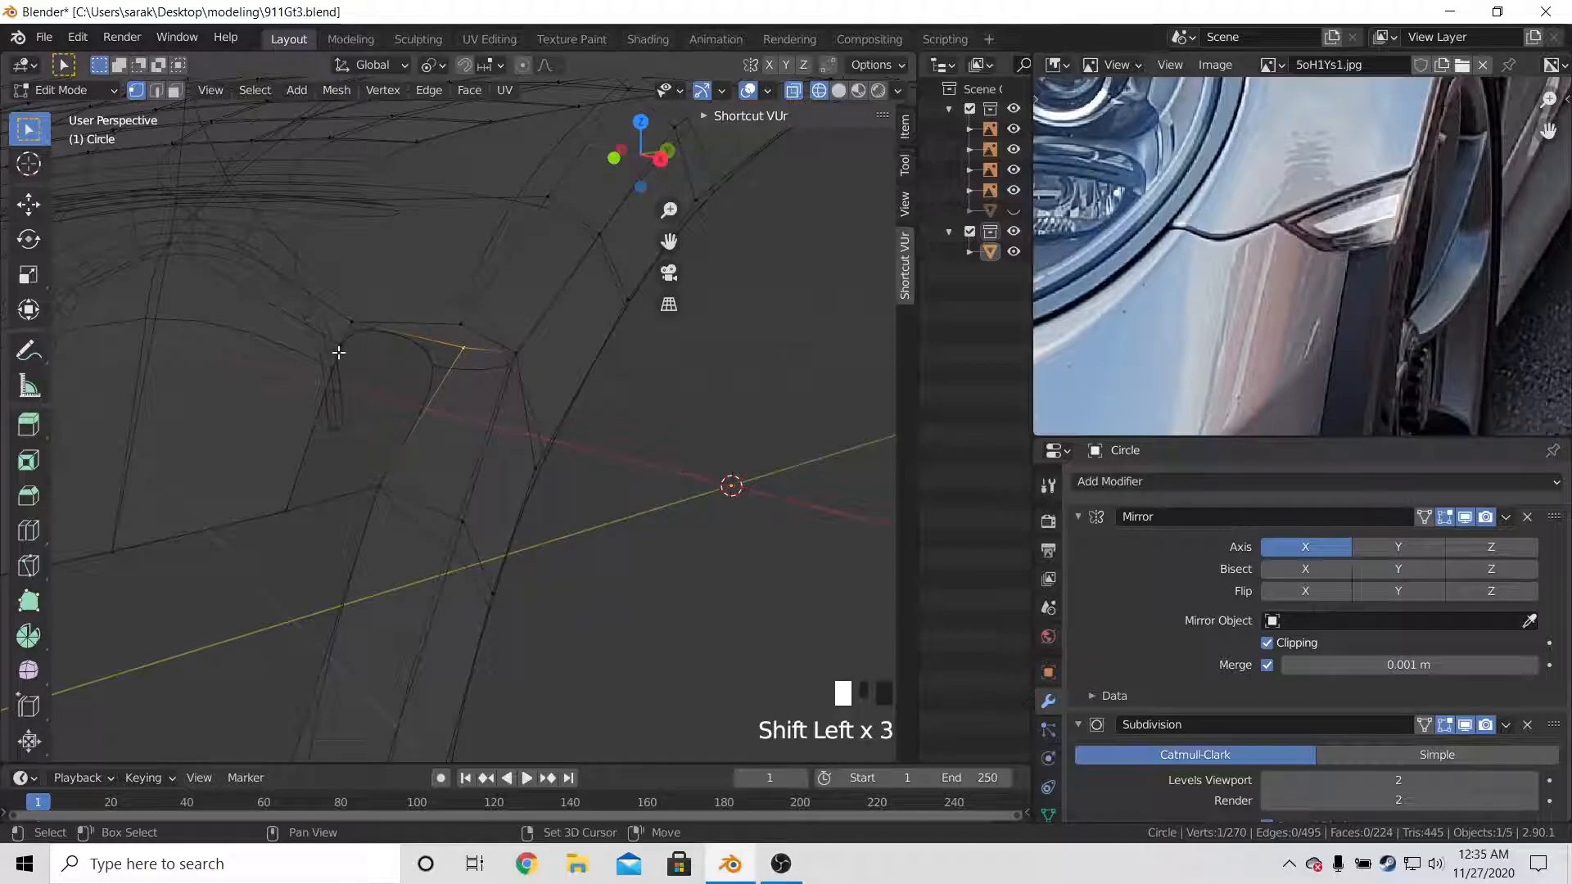
pyautogui.press('f')
pyautogui.press('z')
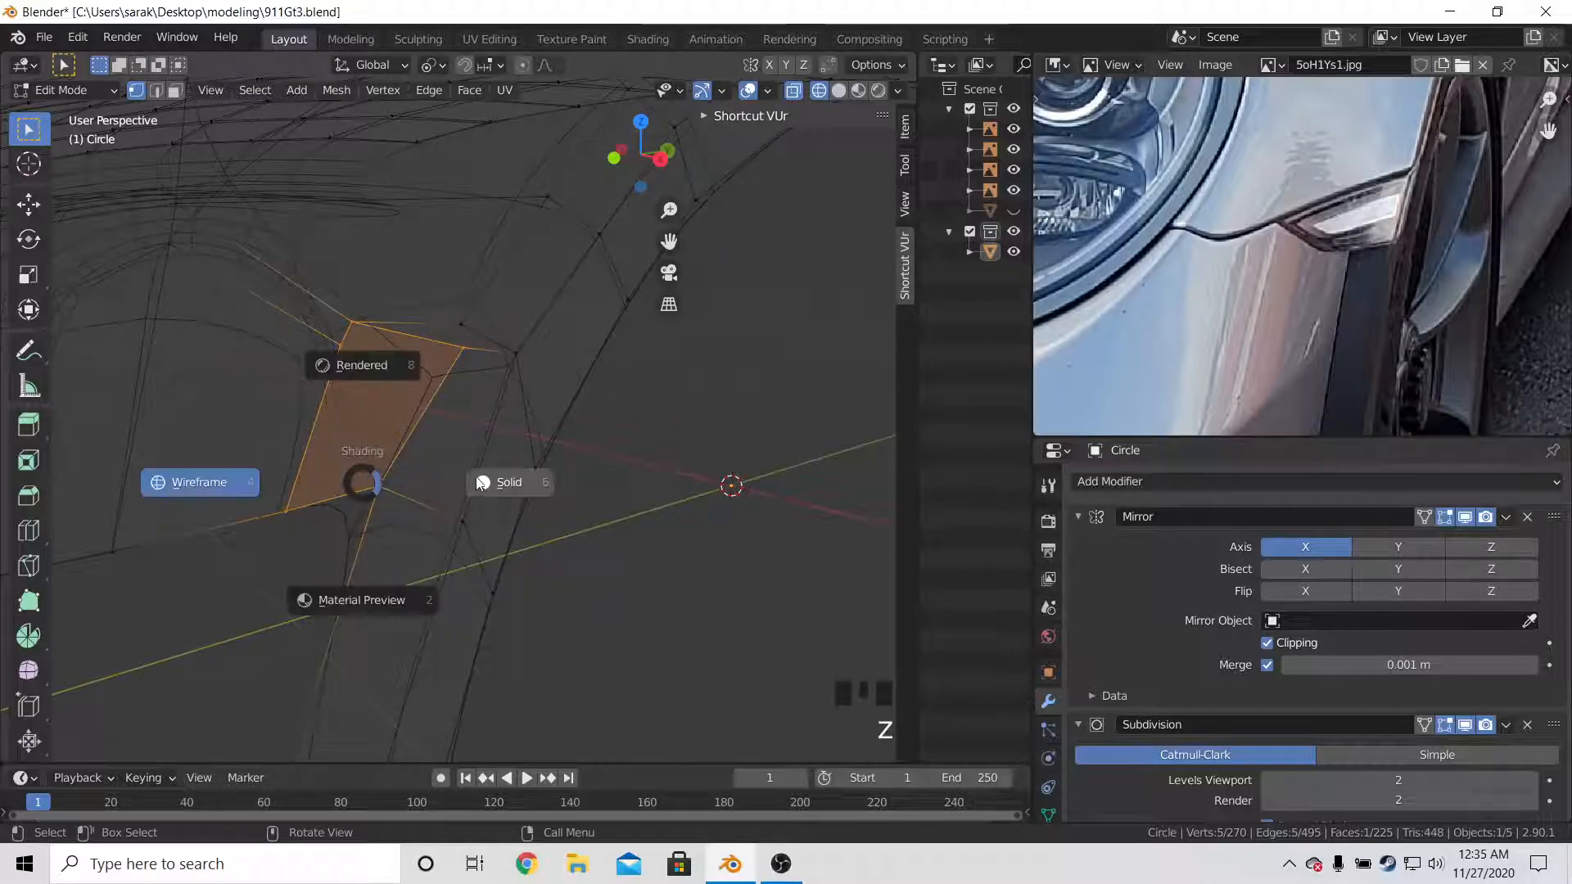
pyautogui.click(492, 478)
# Inspect the closed fender side from several angles and save the file
pyautogui.press('Tab')
pyautogui.scroll(-2, 493, 475)
pyautogui.moveTo(493, 475)
pyautogui.mouseDown(button='middle')
pyautogui.moveTo(564, 470)
pyautogui.moveTo(613, 496)
pyautogui.moveTo(537, 481)
pyautogui.mouseUp(button='middle')
pyautogui.press('Tab')
pyautogui.moveTo(536, 482); pyautogui.dragTo(498, 470, button='middle')
pyautogui.press('Tab')
pyautogui.scroll(-4, 526, 456)
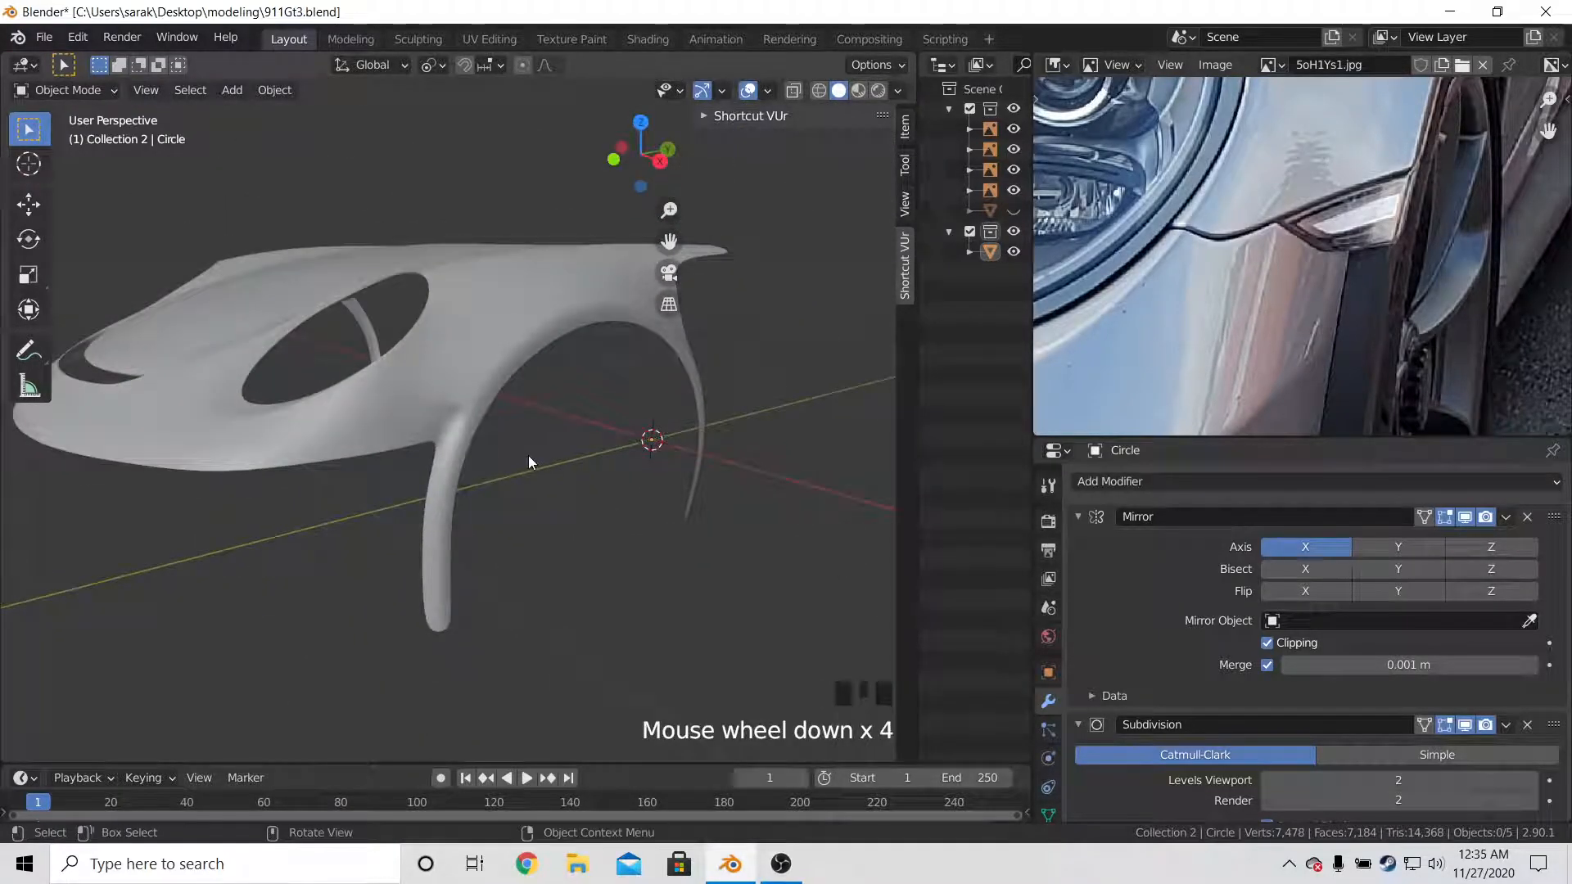
pyautogui.scroll(2, 1379, 278)
pyautogui.moveTo(703, 373); pyautogui.dragTo(582, 447, button='middle')
pyautogui.hotkey('ctrl', 's')
# Add a loop cut along the wheel arch's inner rim, slid close to the outer crease to sharpen it
pyautogui.scroll(6, 647, 414)
pyautogui.press('Tab')
pyautogui.press('a')
pyautogui.press('a')
pyautogui.press('a')
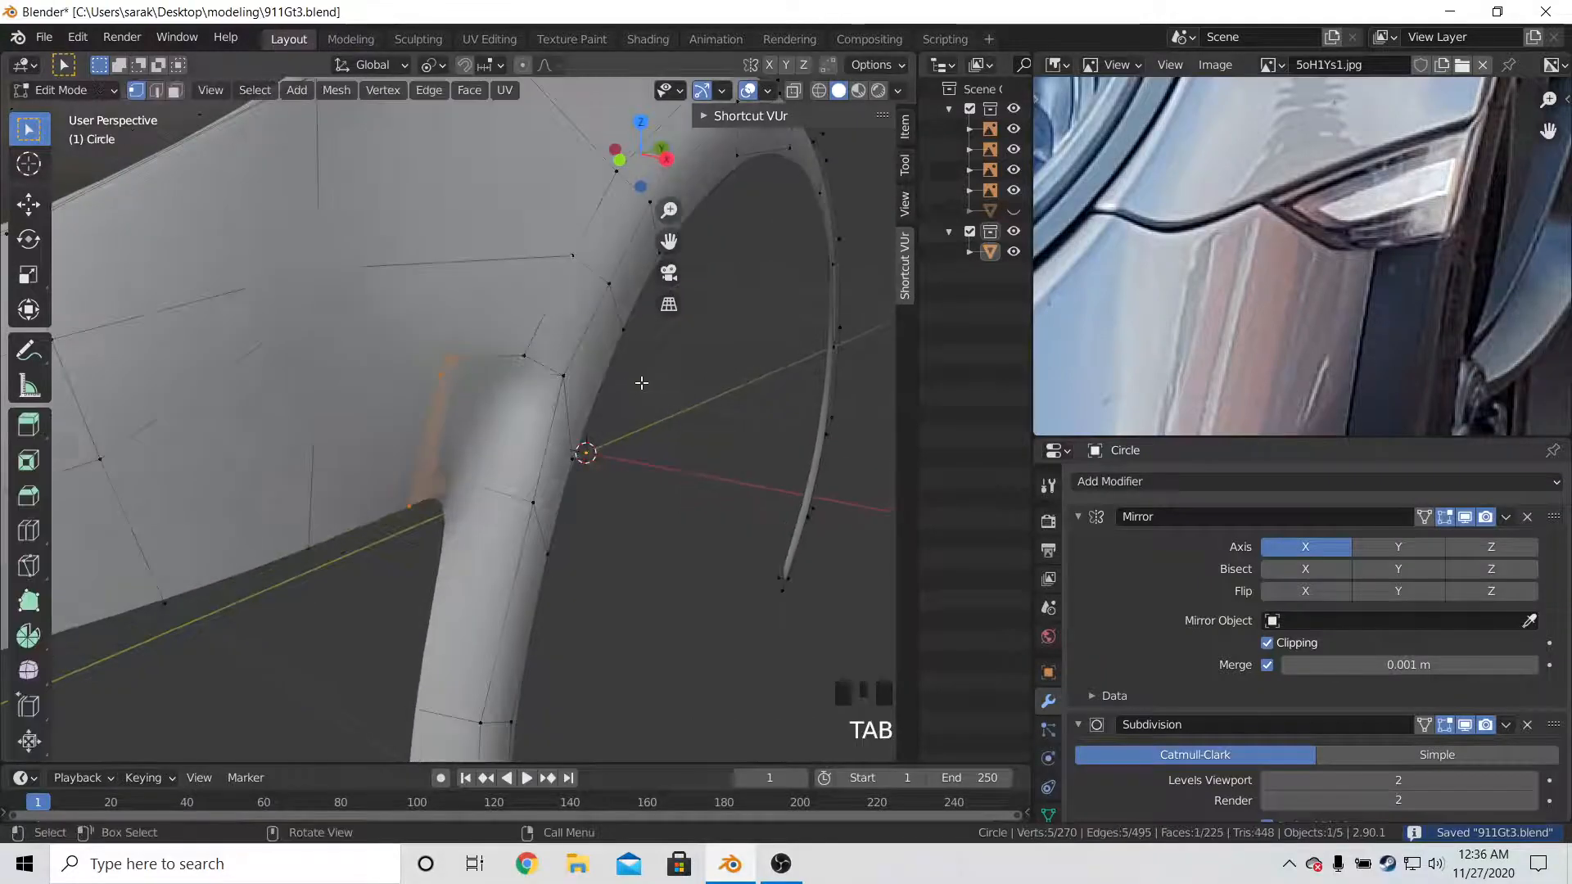
pyautogui.hotkey('ctrl', 'r')
pyautogui.click(573, 406)
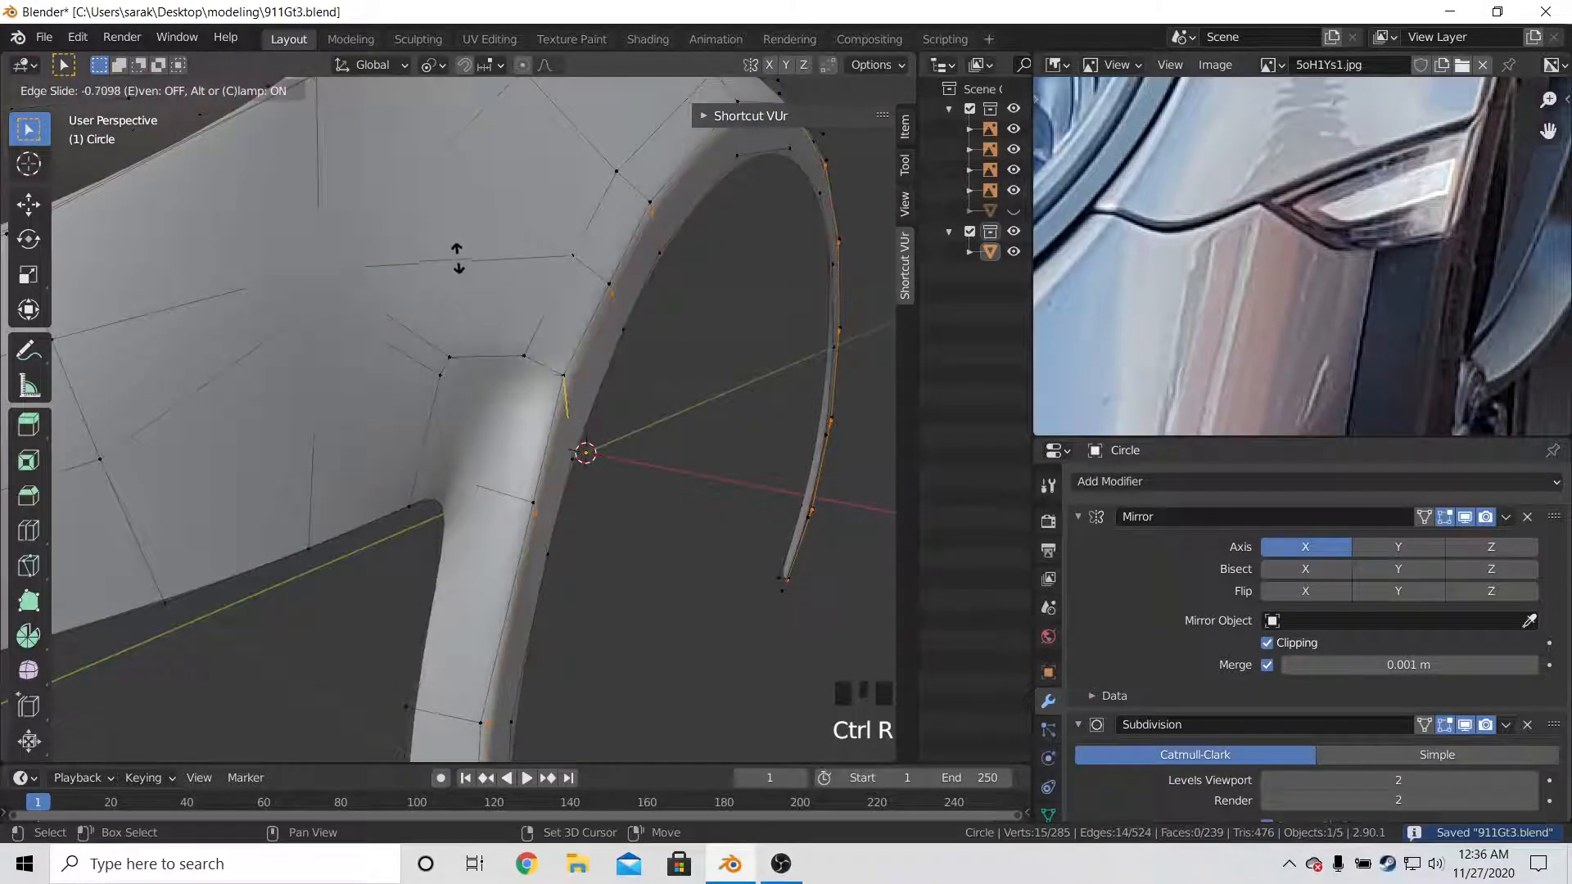
pyautogui.click(420, 191)
# Review the sharpened wheel arch edge on the smoothed fender and save the file
pyautogui.press('Tab')
pyautogui.scroll(-2, 515, 254)
pyautogui.press('a')
pyautogui.press('a')
pyautogui.moveTo(524, 279); pyautogui.dragTo(418, 400, button='middle')
pyautogui.hotkey('ctrl', 's')
pyautogui.scroll(4, 615, 361)
pyautogui.press('Tab')
pyautogui.press('Tab')
pyautogui.scroll(-5, 439, 396)
# Slide the wheel arch's inner-edge vertex beside the filled slot along its edge by a factor of about 0.37
pyautogui.press('Tab')
pyautogui.click(460, 451)
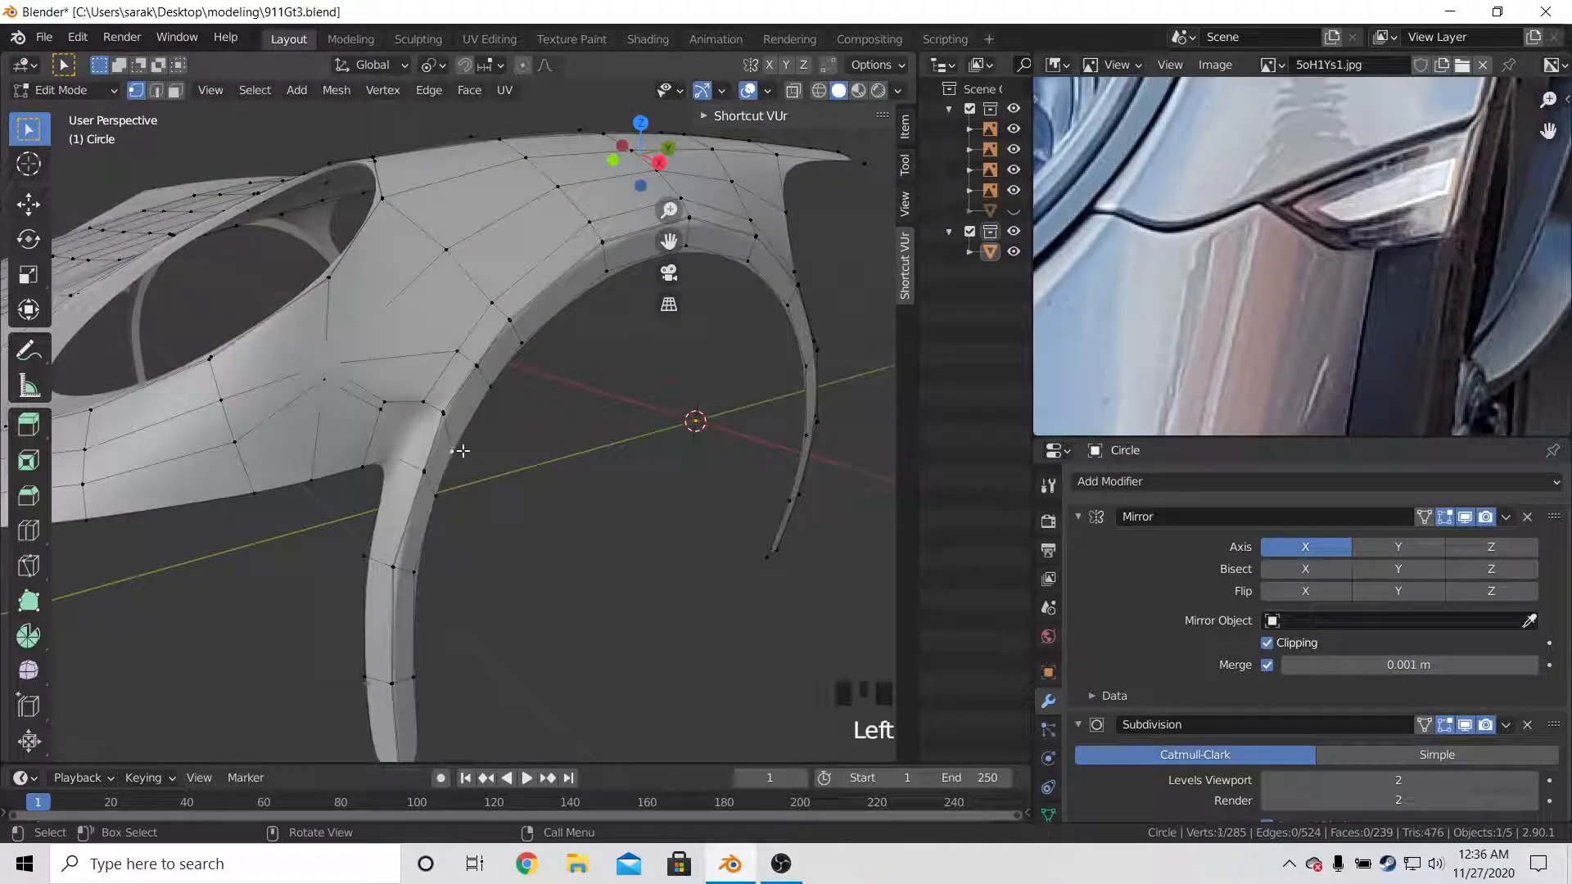
pyautogui.press('g')
pyautogui.press('g')
pyautogui.click(473, 429)
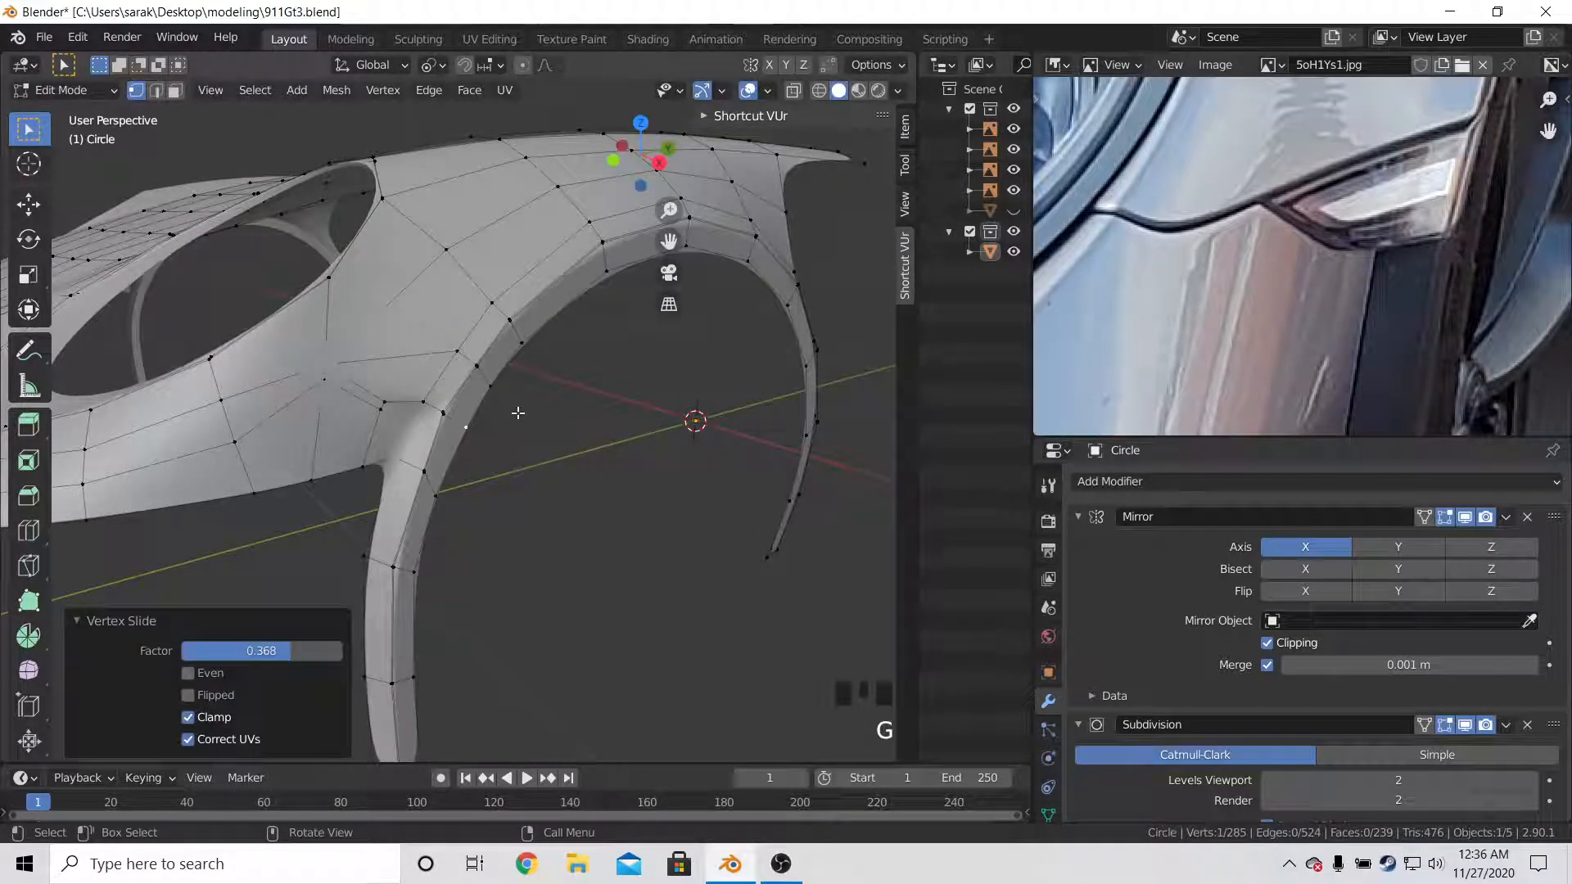
# Slide two neighbouring wheel arch vertices along their edges in the side view to even out the arch
pyautogui.press('KP_3')
pyautogui.click(407, 446)
pyautogui.press('g')
pyautogui.press('g')
pyautogui.click(413, 428)
pyautogui.click(428, 411)
pyautogui.press('g')
pyautogui.press('g')
pyautogui.click(428, 415)
# Save the file and compare the fender and wheel arch with the reference photo
pyautogui.press('Tab')
pyautogui.press('a')
pyautogui.press('a')
pyautogui.scroll(-4, 489, 418)
pyautogui.hotkey('ctrl', 's')
pyautogui.moveTo(460, 401); pyautogui.dragTo(548, 439, button='middle')
pyautogui.scroll(7, 576, 407)
pyautogui.scroll(-4, 573, 383)
pyautogui.moveTo(1101, 283); pyautogui.dragTo(1117, 304, button='middle')
pyautogui.scroll(-2, 1118, 304)
pyautogui.moveTo(1202, 225); pyautogui.dragTo(1101, 262, button='middle')
pyautogui.scroll(-3, 488, 463)
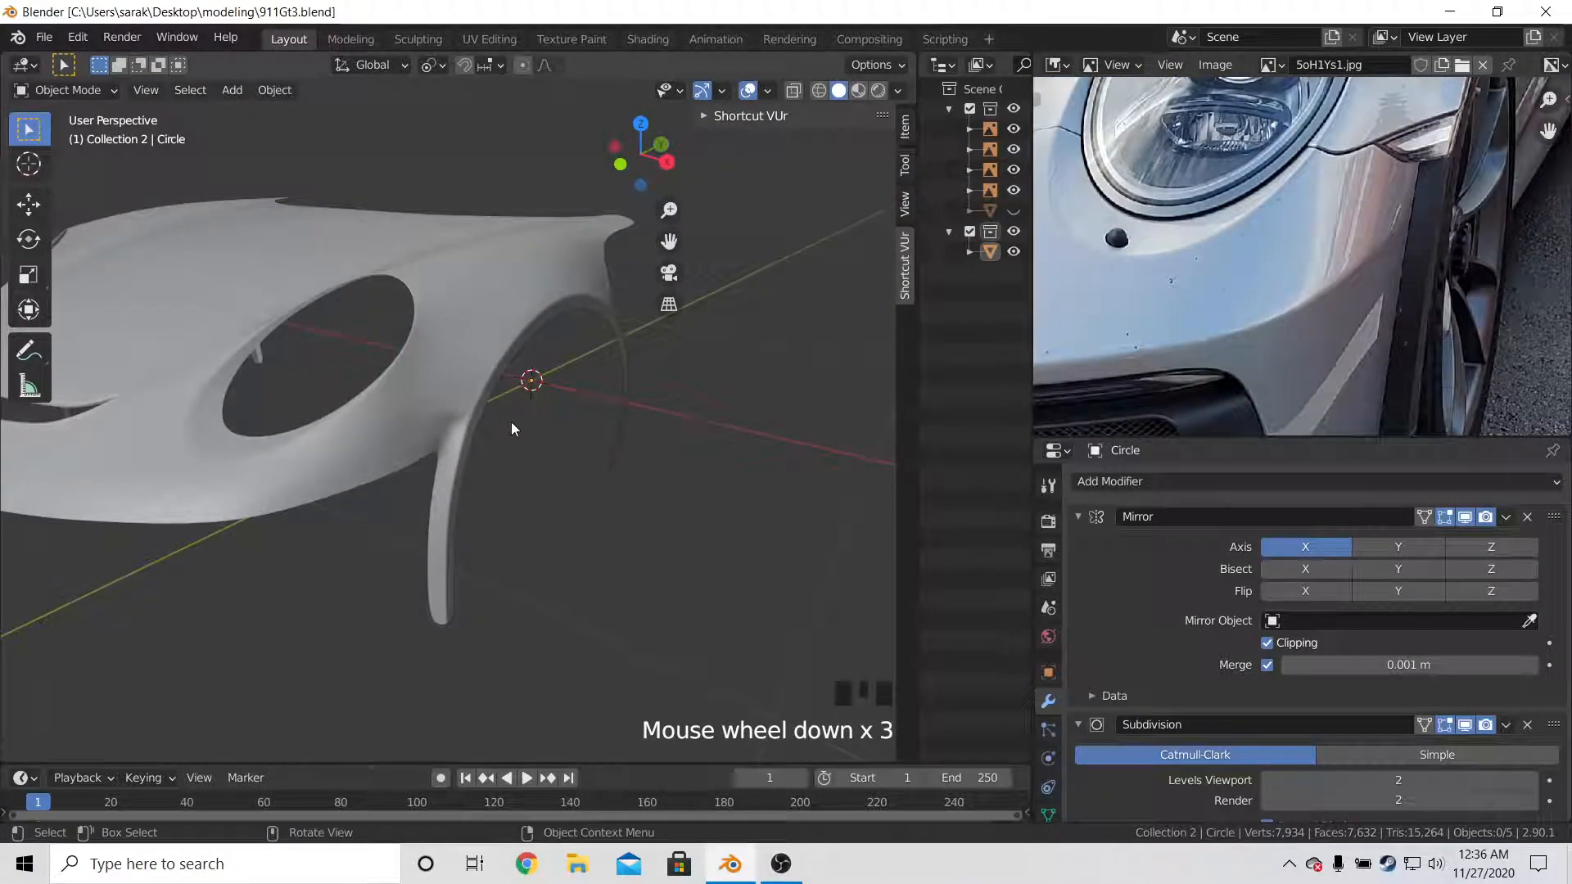
# Compare the smoothed fender around the headlight and wheel arch with the front bumper area in the reference photo
pyautogui.scroll(-2, 465, 431)
pyautogui.press('Tab')
pyautogui.keyDown('shift'); pyautogui.moveTo(464, 430); pyautogui.dragTo(585, 473, button='middle'); pyautogui.keyUp('shift')
pyautogui.press('Tab')
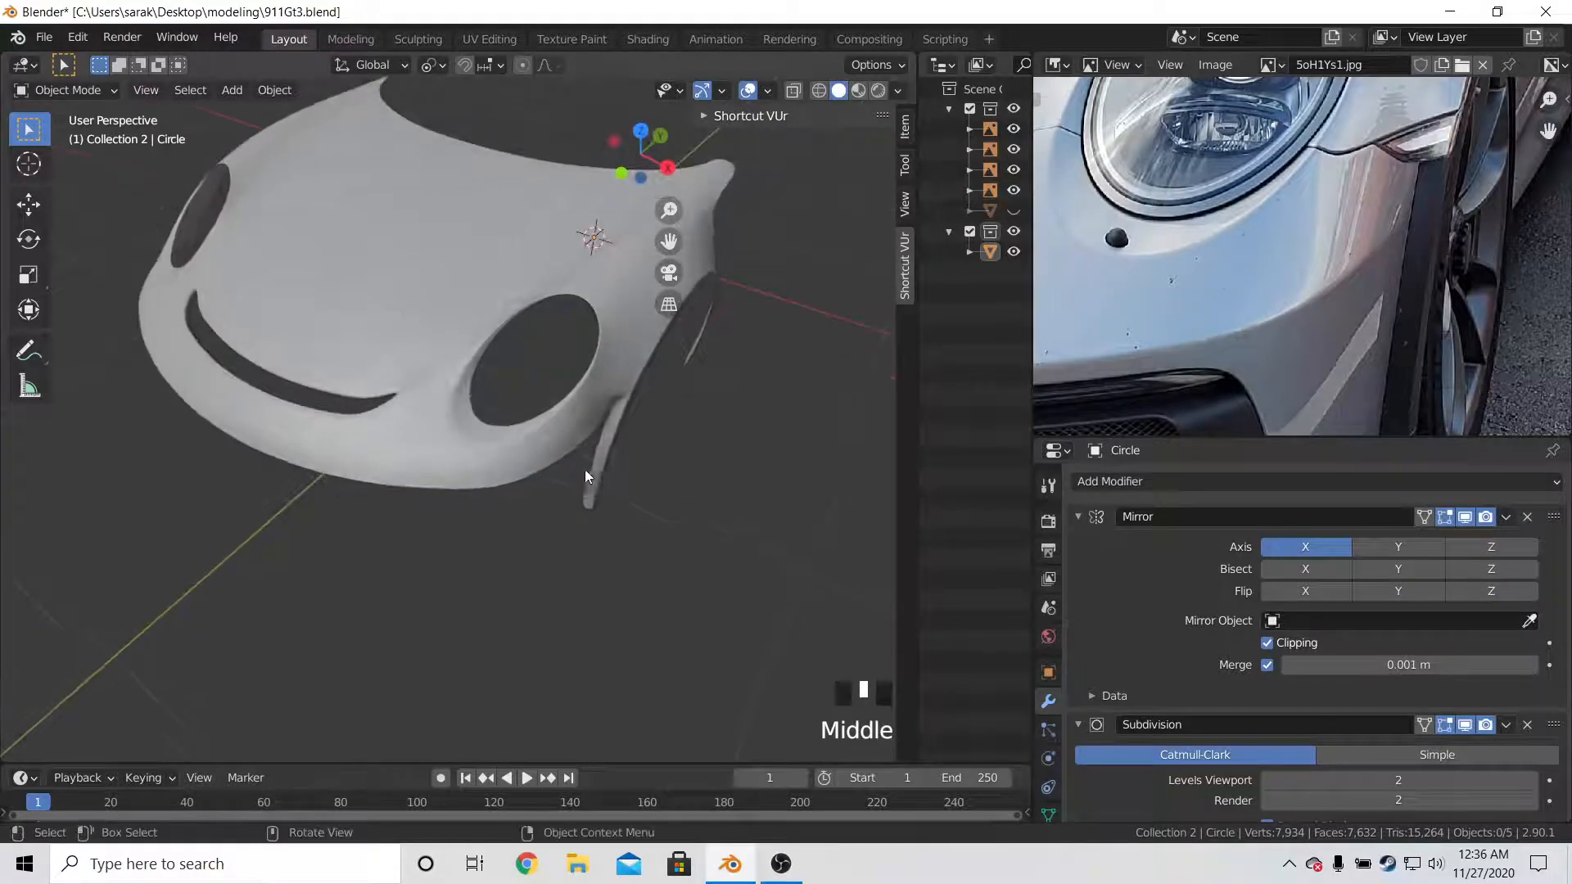
pyautogui.press('Tab')
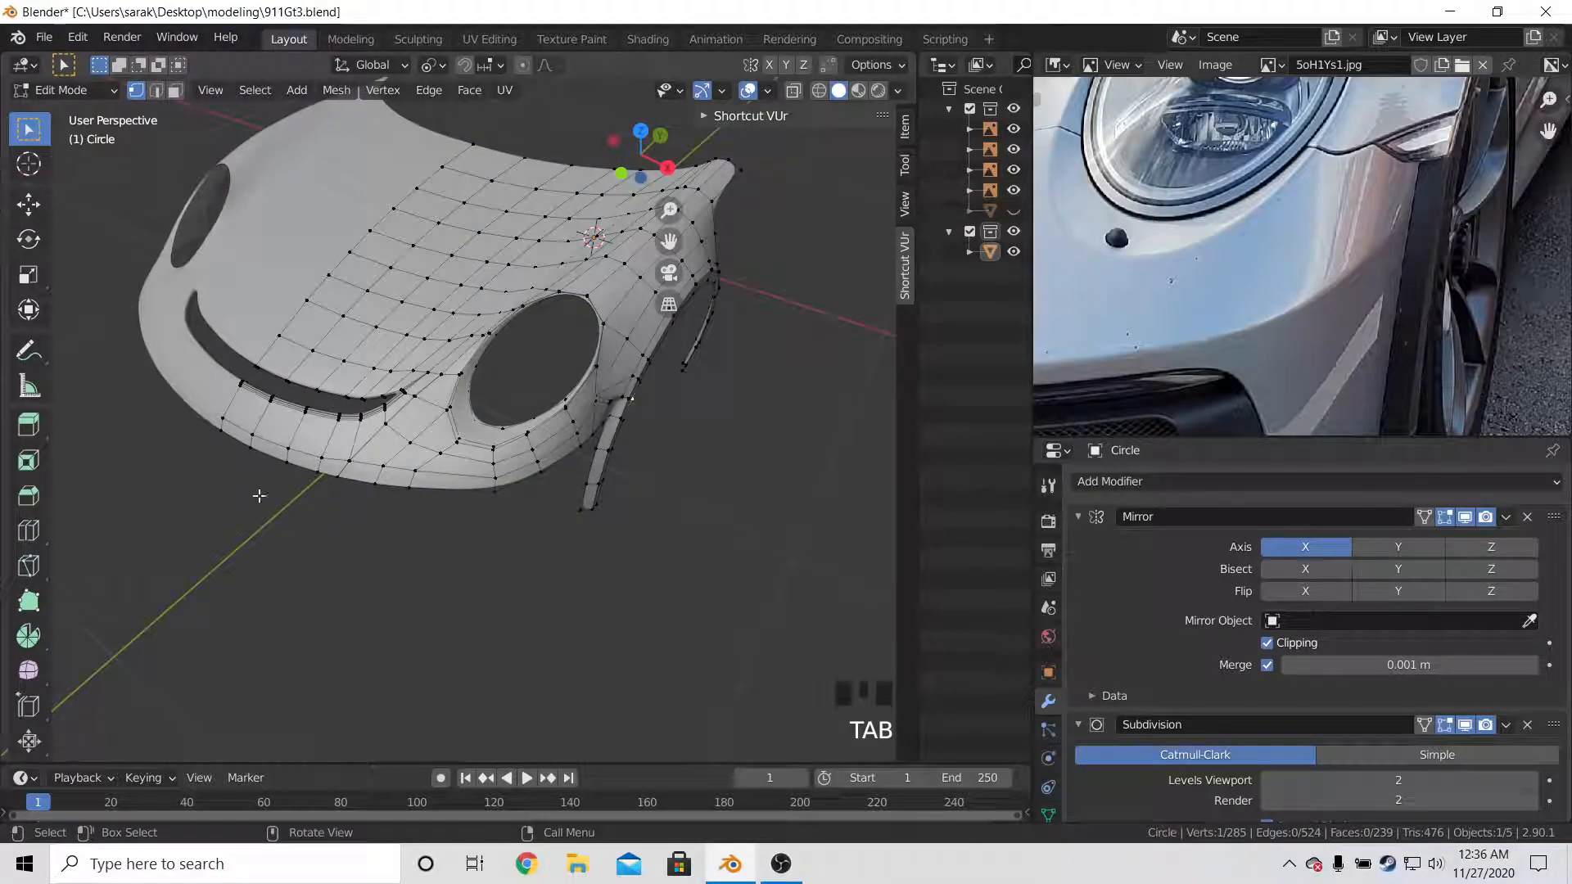
pyautogui.press('Tab')
pyautogui.scroll(5, 638, 456)
pyautogui.keyDown('shift'); pyautogui.moveTo(639, 456); pyautogui.dragTo(375, 533, button='middle'); pyautogui.keyUp('shift')
pyautogui.scroll(-1, 583, 511)
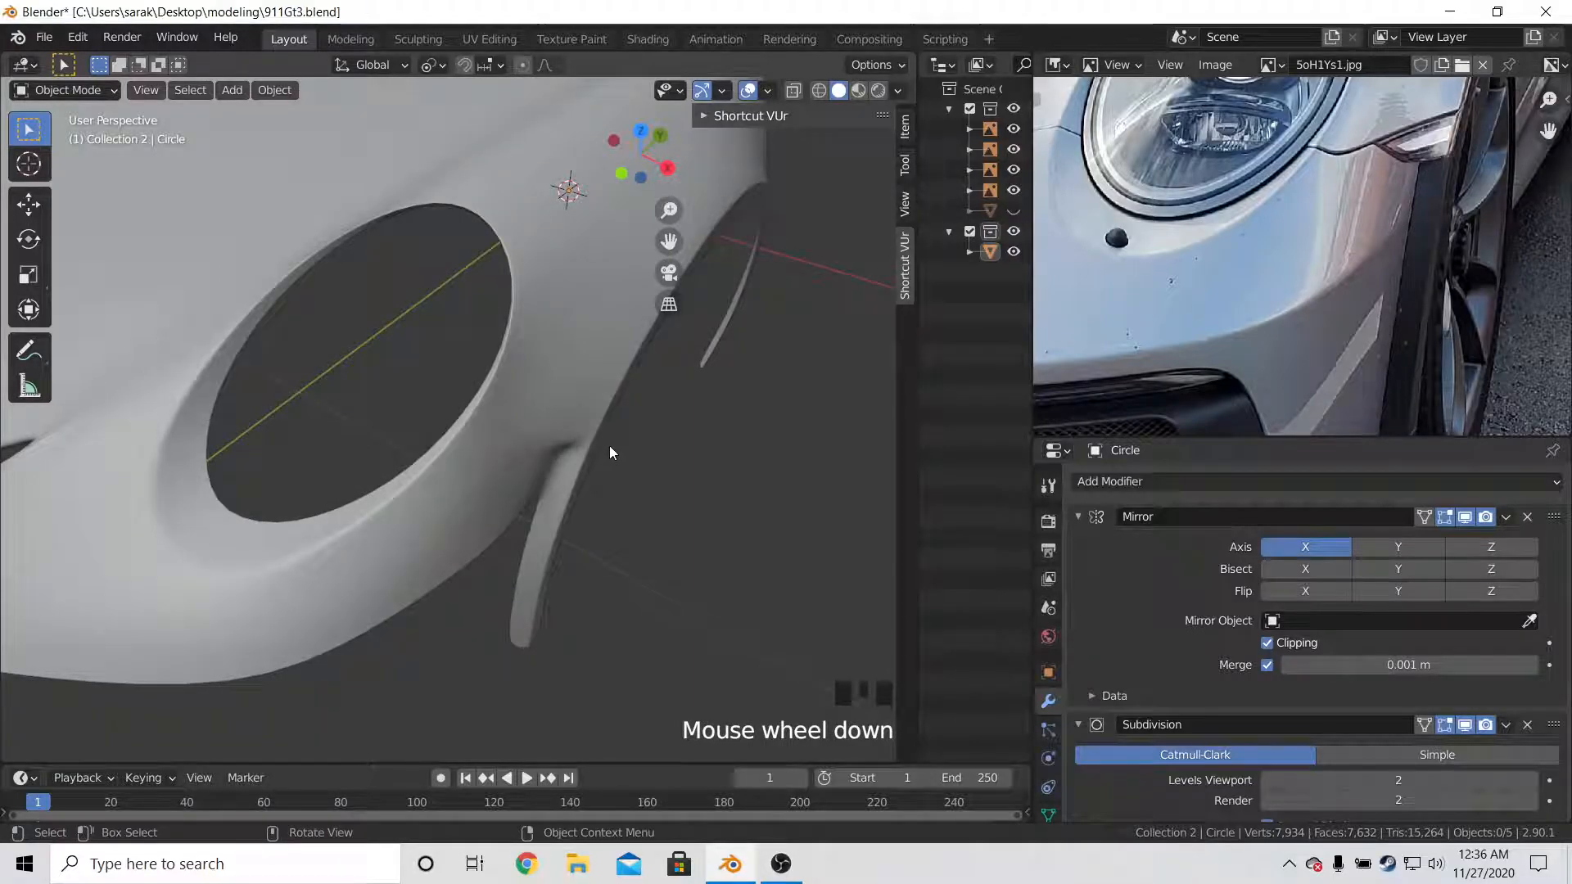
pyautogui.moveTo(1152, 365); pyautogui.dragTo(1231, 267, button='middle')
pyautogui.scroll(4, 1247, 295)
pyautogui.scroll(-3, 1248, 297)
pyautogui.scroll(-1, 1349, 276)
pyautogui.scroll(3, 1363, 311)
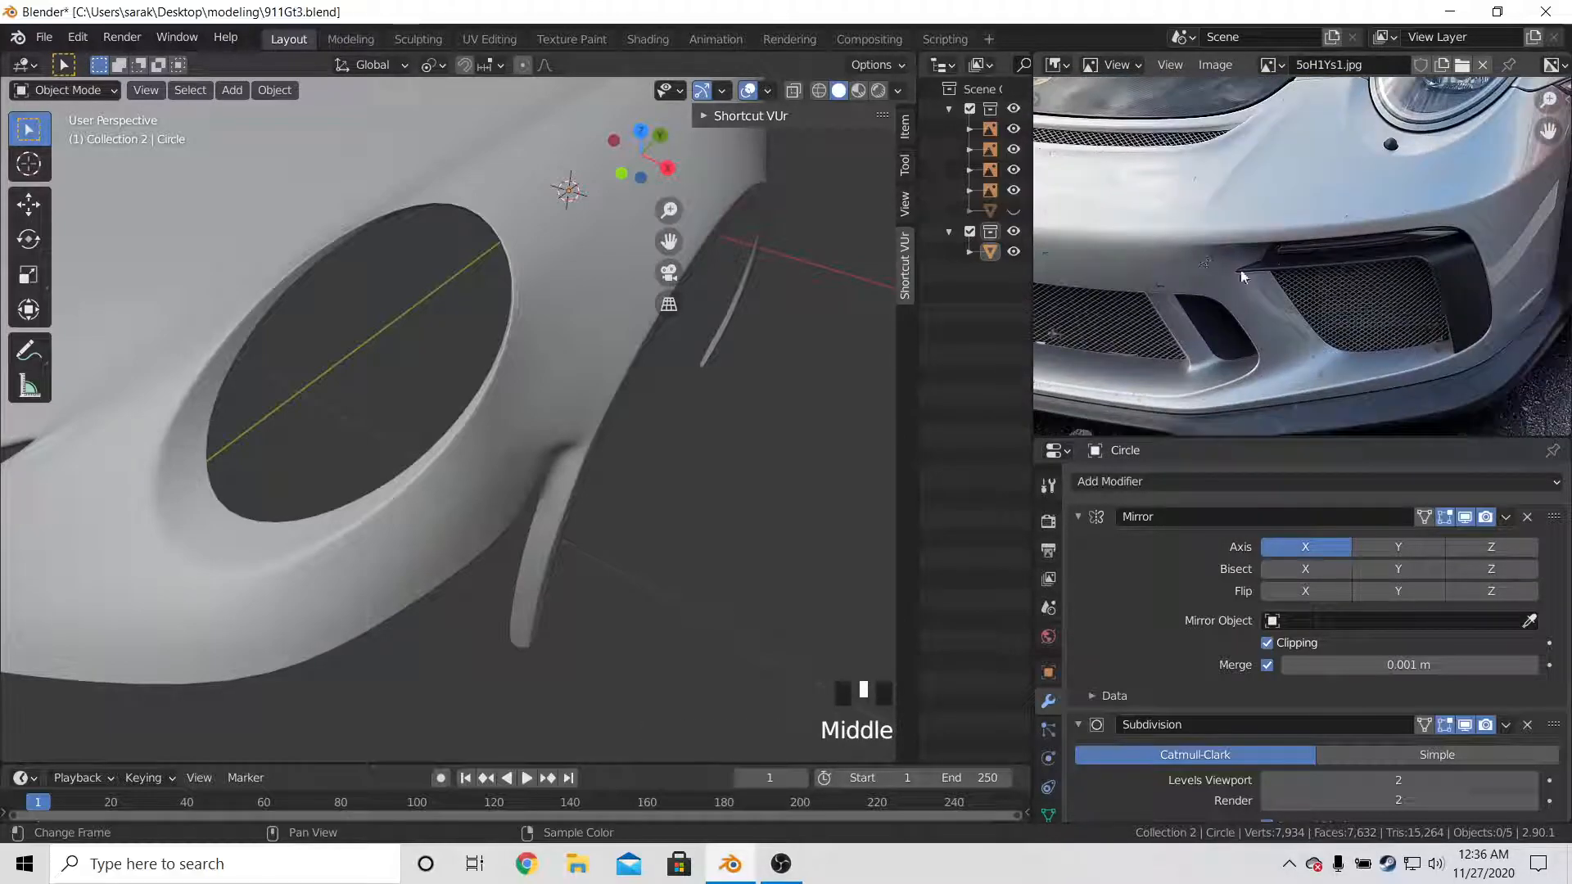
pyautogui.scroll(1, 1231, 267)
# Examine the hood and fender from above, both as editable mesh and as smoothed surface
pyautogui.press('Tab')
pyautogui.scroll(-2, 565, 490)
pyautogui.press('a')
pyautogui.press('a')
pyautogui.press('a')
pyautogui.moveTo(565, 489); pyautogui.dragTo(614, 551, button='middle')
pyautogui.scroll(-4, 614, 541)
pyautogui.press('Tab')
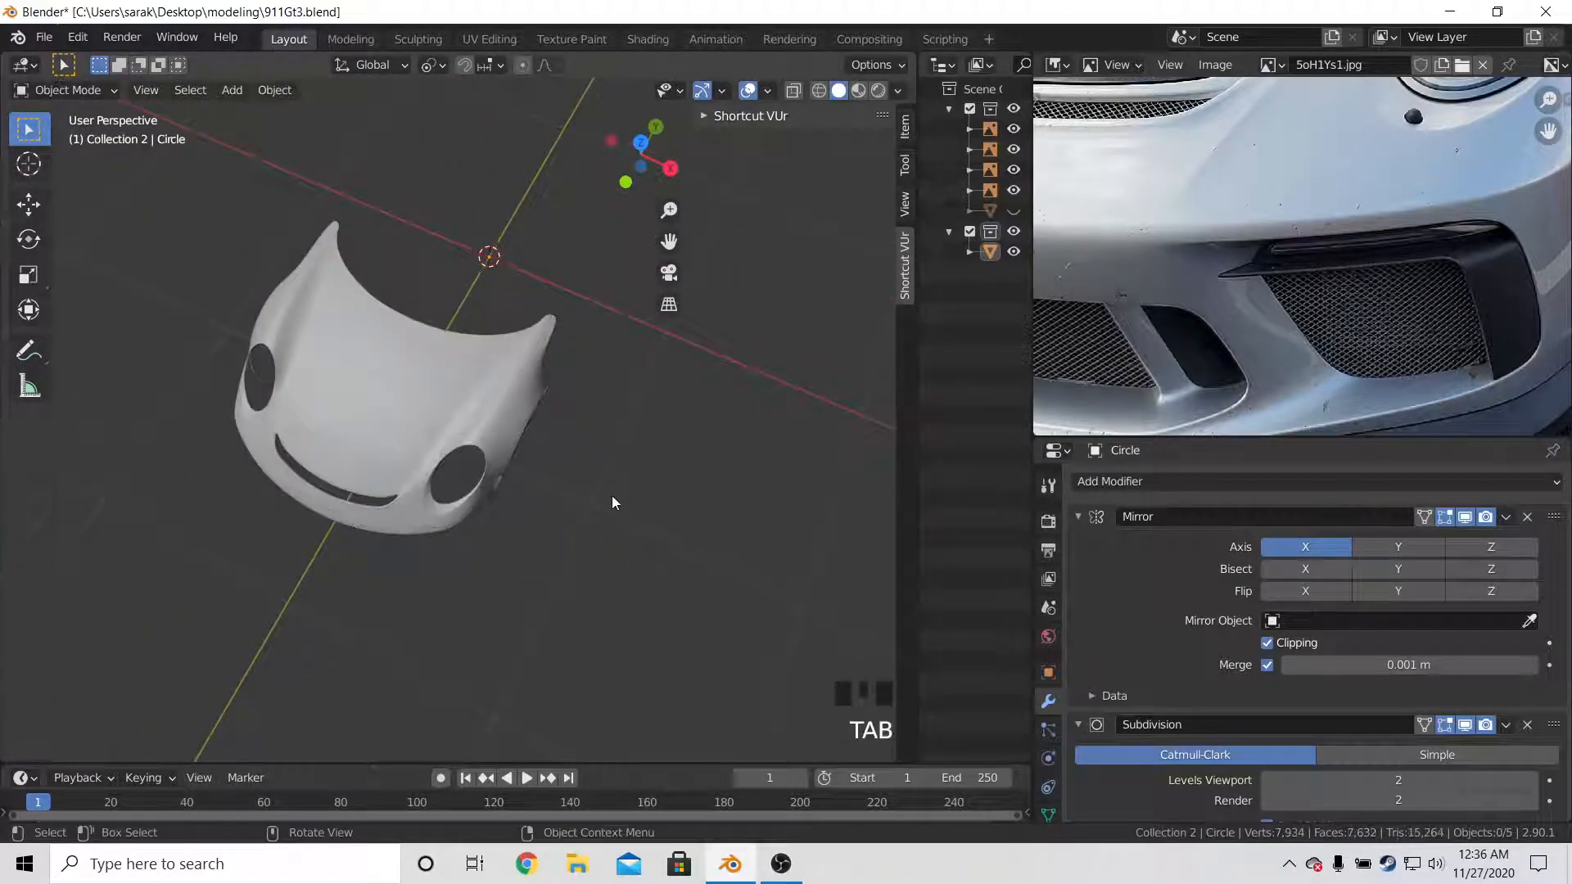
pyautogui.press('Tab')
pyautogui.scroll(2, 534, 456)
pyautogui.scroll(-2, 534, 456)
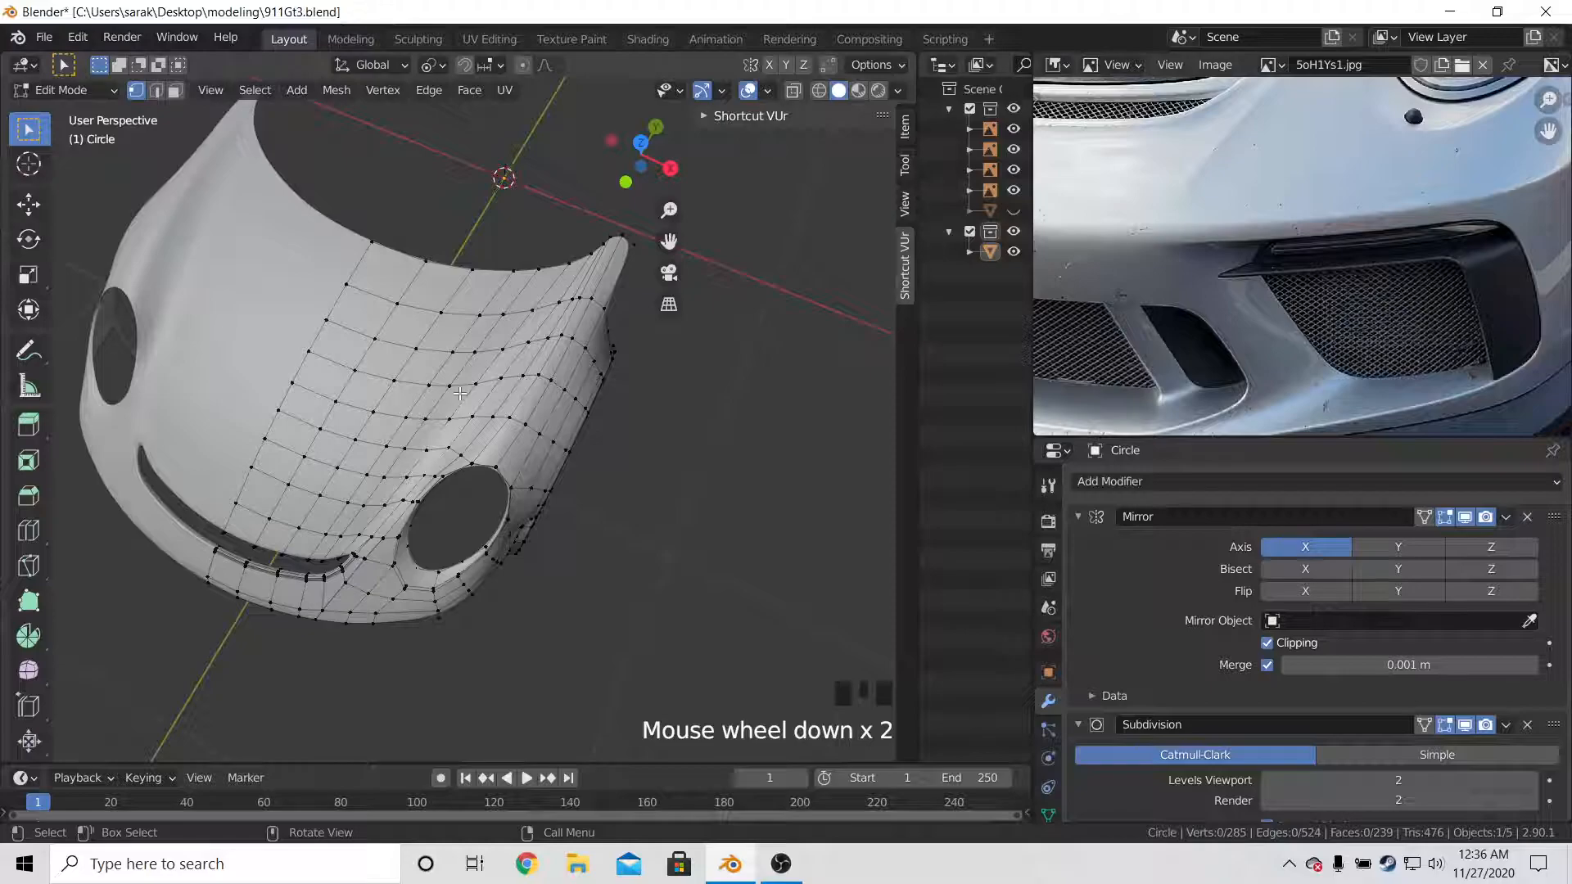
pyautogui.press('Tab')
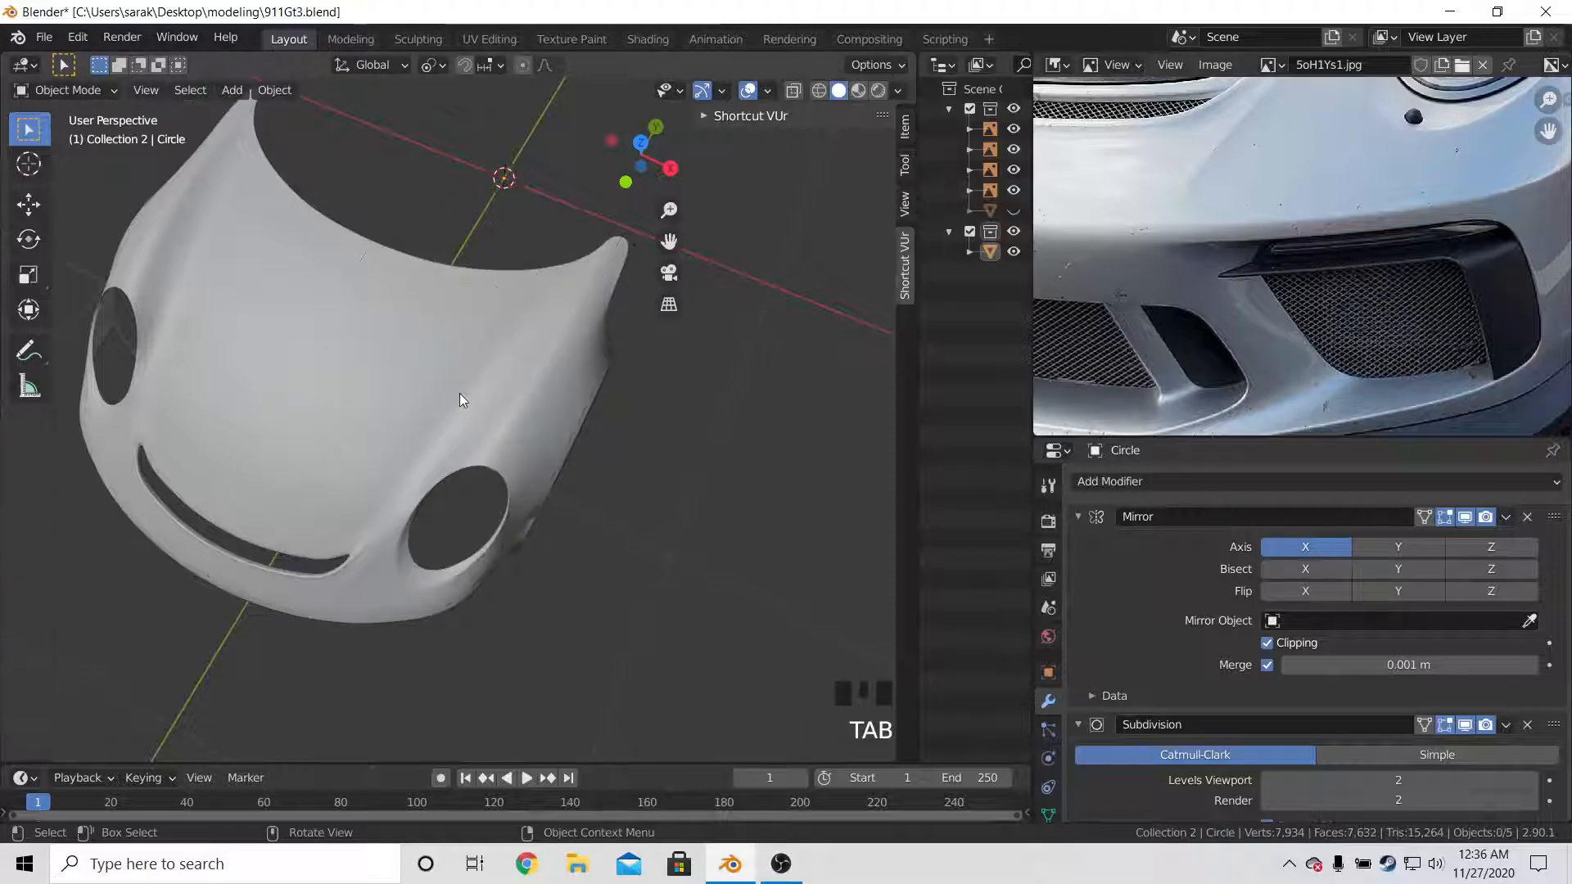
# Flatten the body's lower front edge, from the wheel arch to the nose vertex, by scaling it to 0 along Z
pyautogui.press('KP_3')
pyautogui.press('Tab')
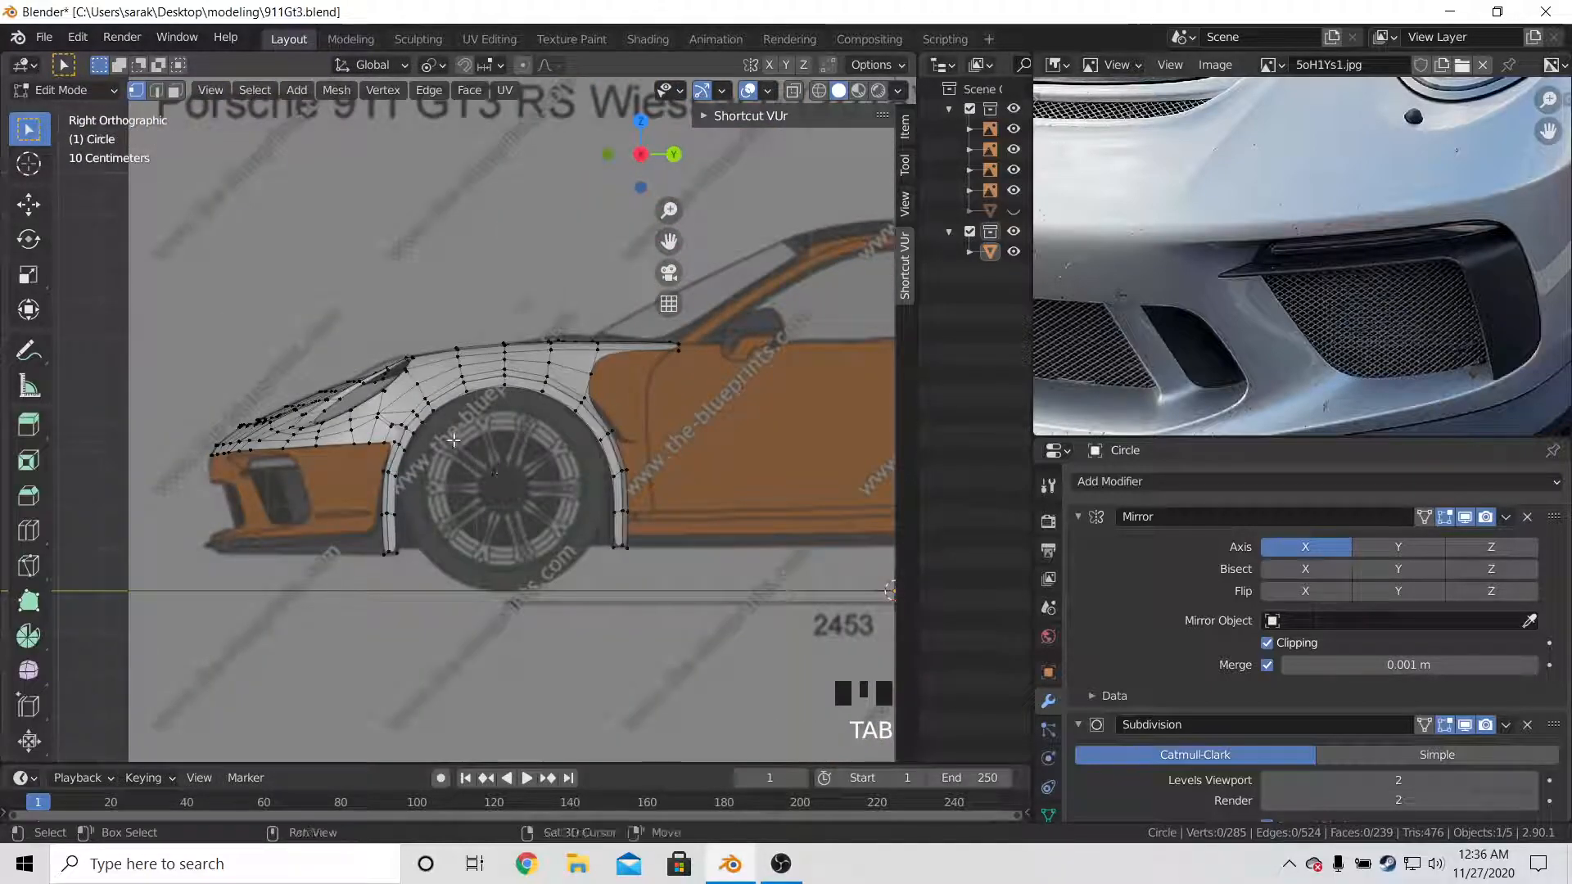
pyautogui.scroll(1, 637, 455)
pyautogui.scroll(3, 637, 455)
pyautogui.click(750, 450)
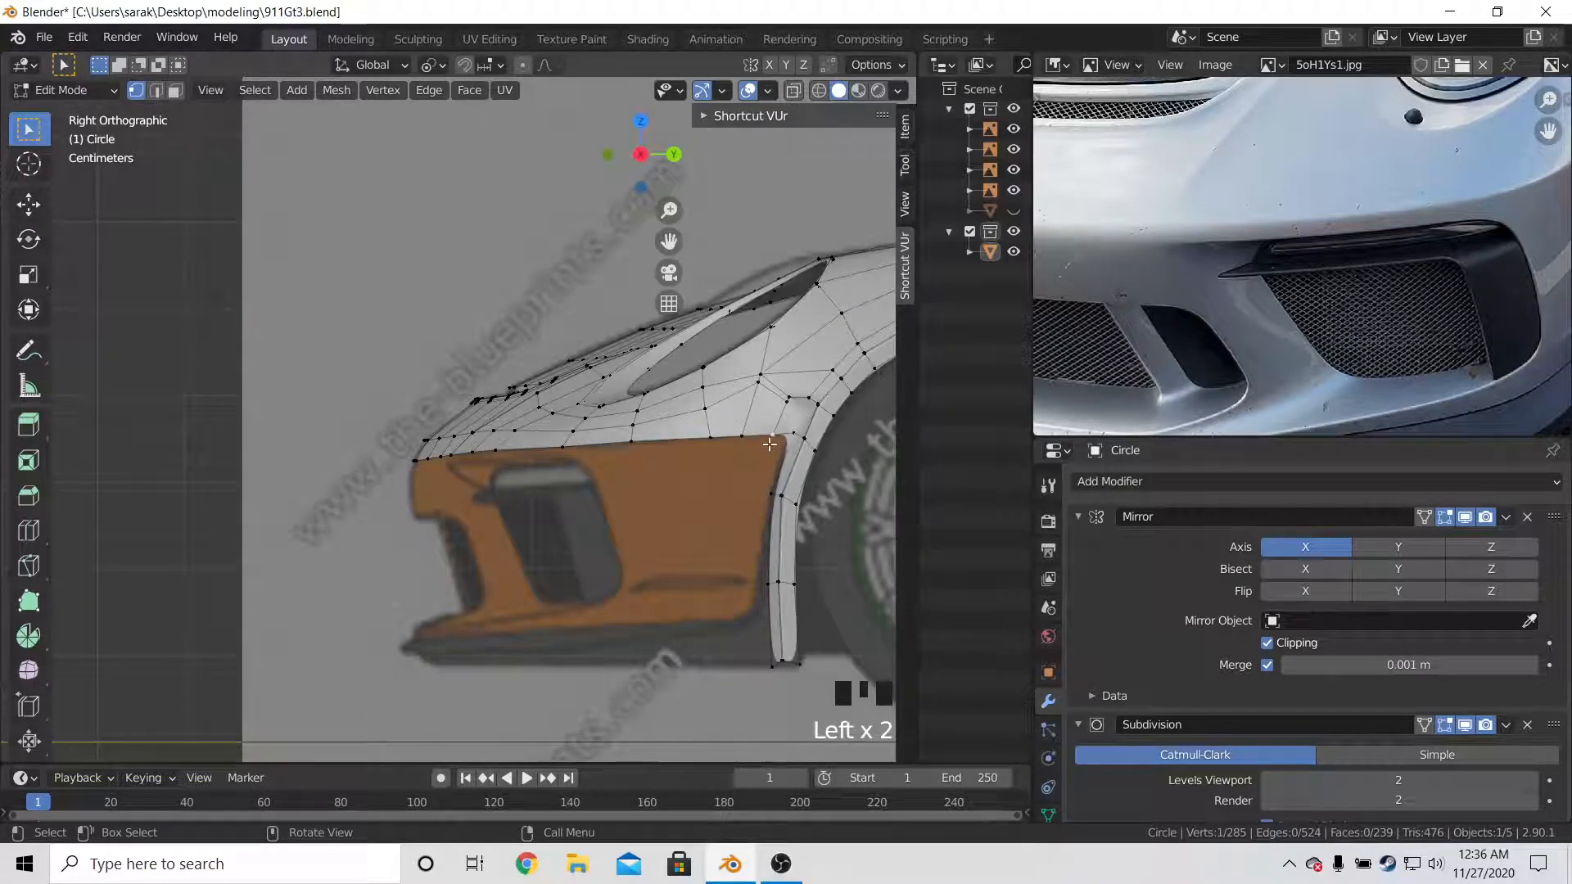
pyautogui.keyDown('ctrl'); pyautogui.keyDown('shift'); pyautogui.click(415, 460); pyautogui.keyUp('shift'); pyautogui.keyUp('ctrl')
pyautogui.moveTo(416, 460); pyautogui.dragTo(491, 466, button='middle')
pyautogui.scroll(-1, 1214, 370)
pyautogui.scroll(-2, 1210, 364)
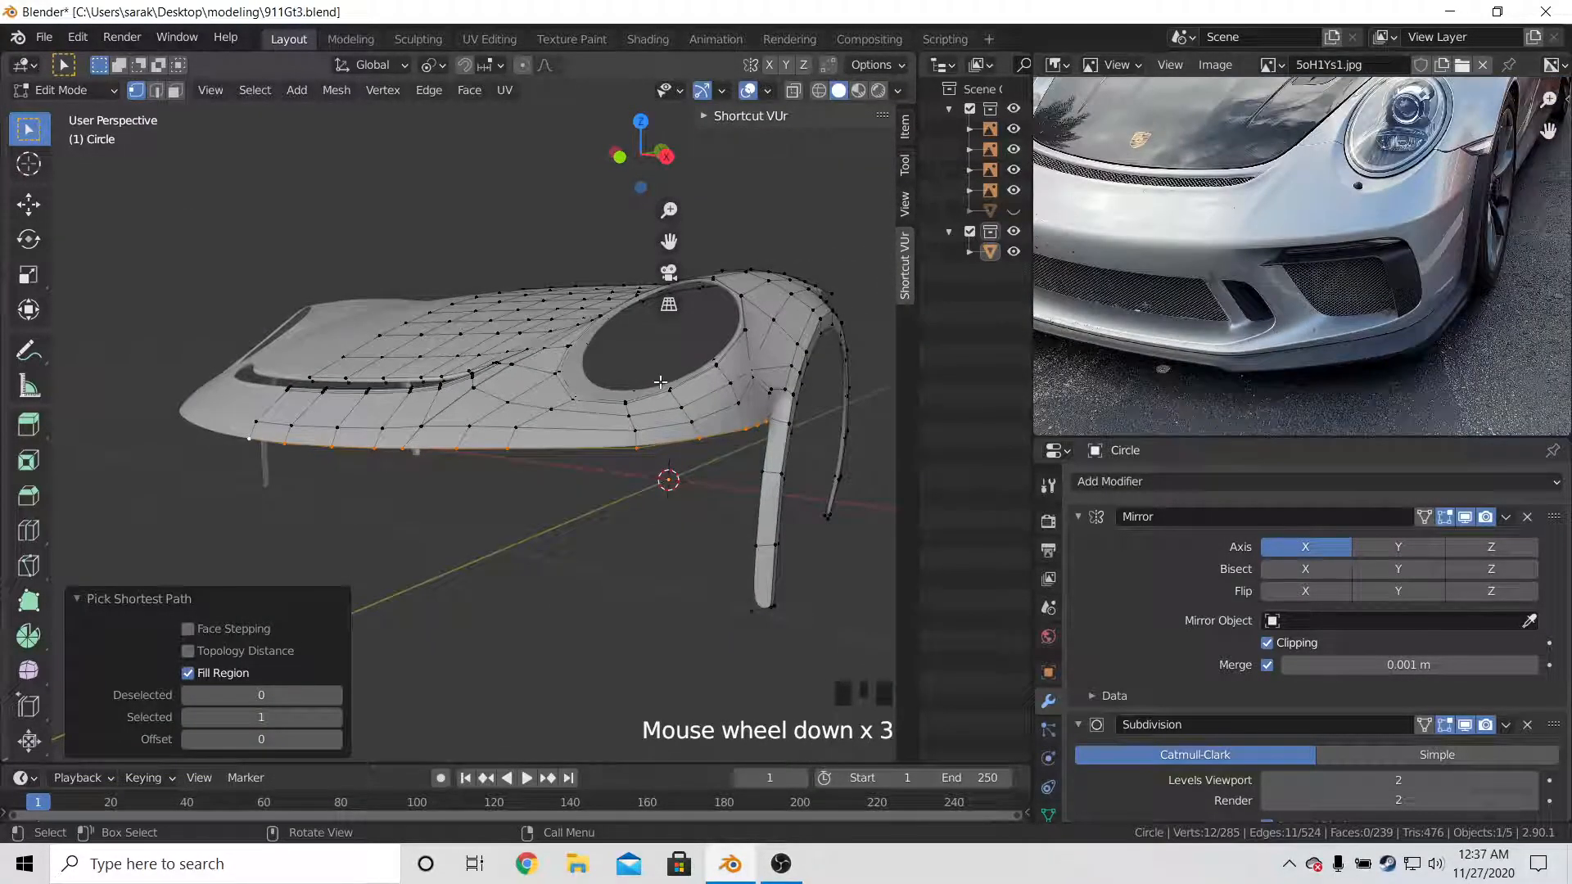
pyautogui.press('KP_3')
pyautogui.press('s')
pyautogui.press('z')
pyautogui.press('0')
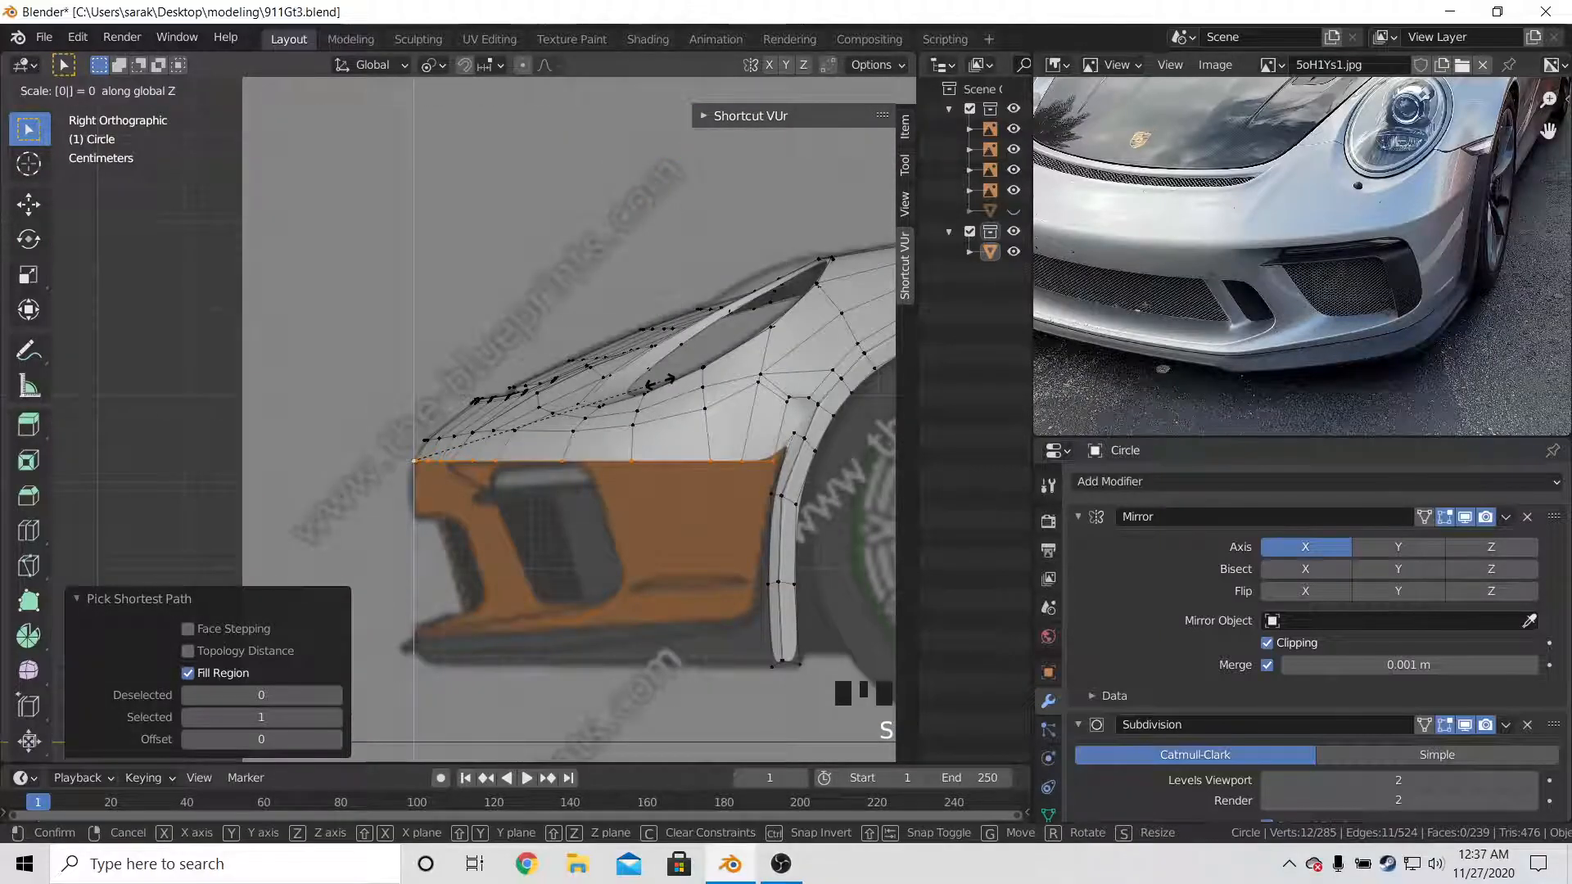
pyautogui.press('Return')
# Rotate the flattened lower edge by about -4.6° in the side view to follow the blueprint's bumper seam
pyautogui.press('z')
pyautogui.click(612, 387)
pyautogui.scroll(3, 612, 386)
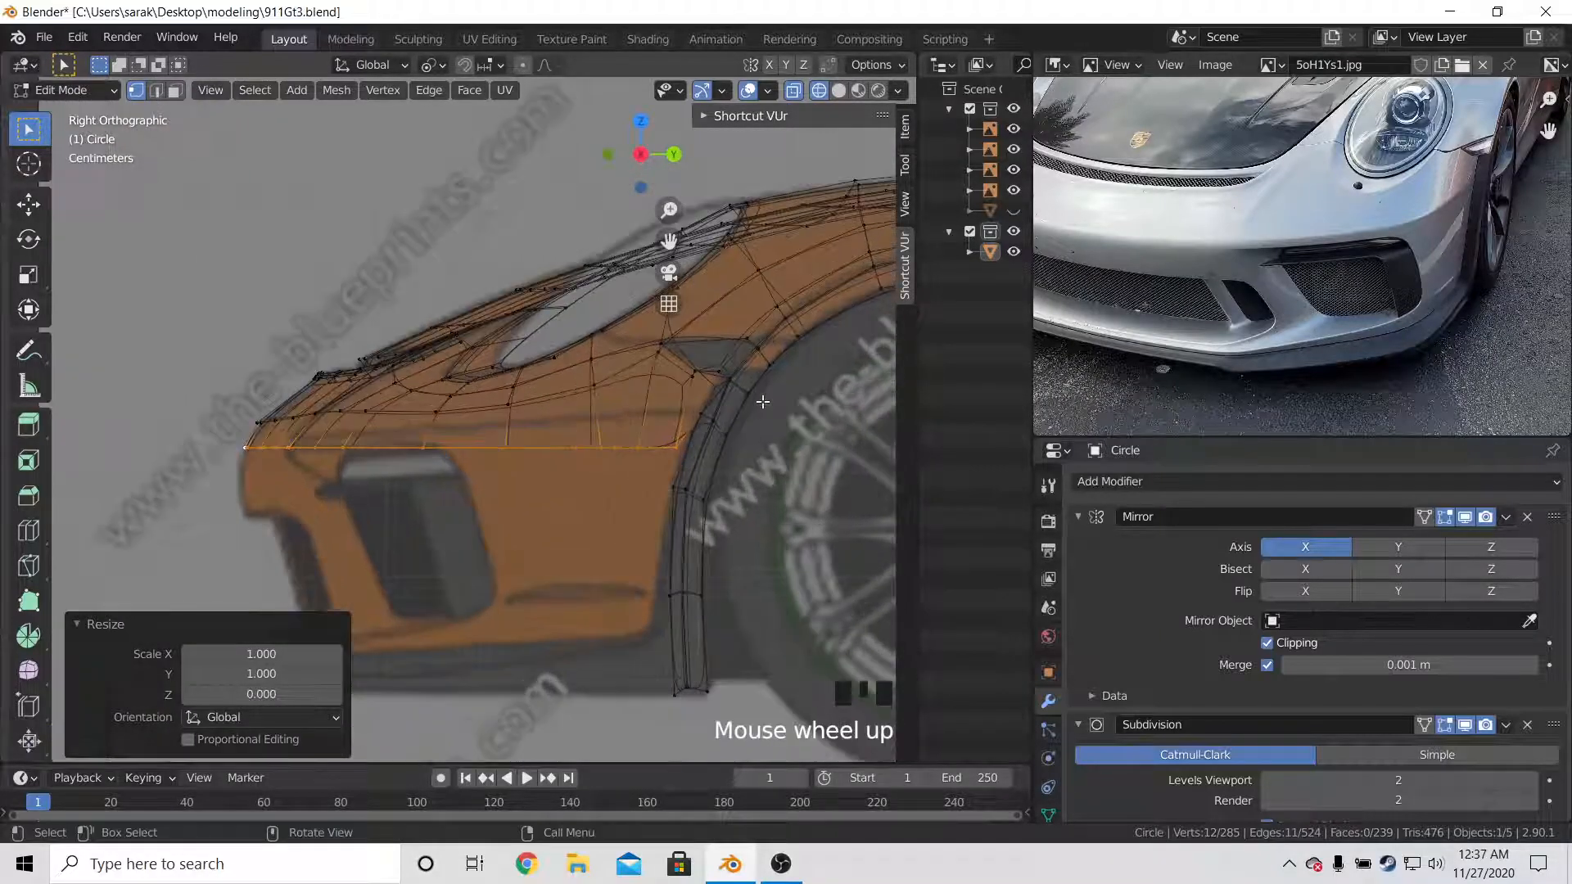
pyautogui.press('r')
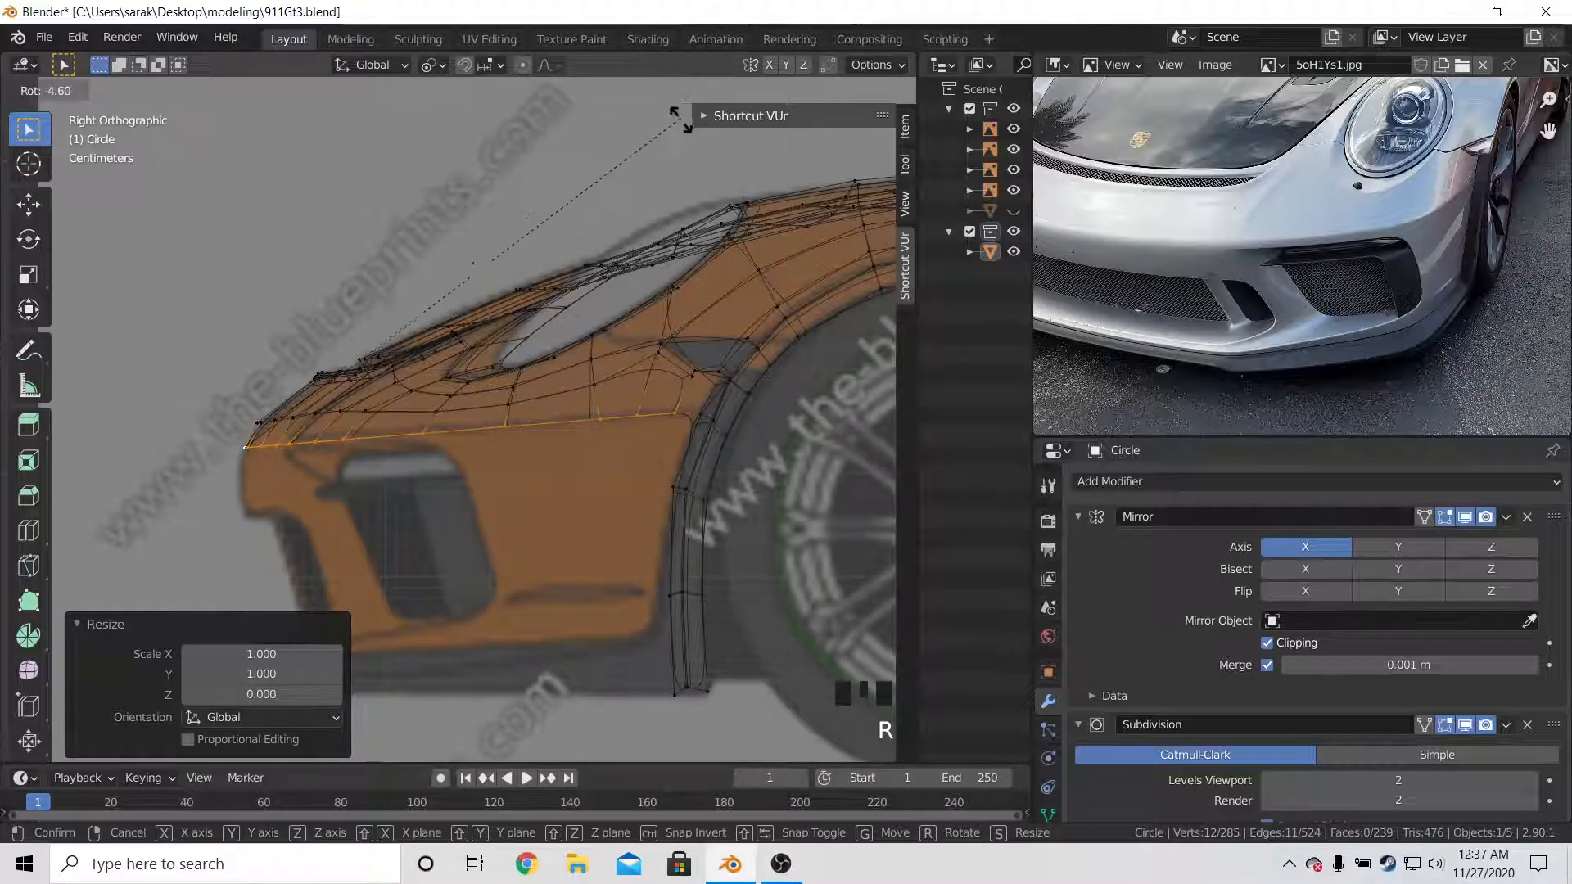
pyautogui.click(682, 110)
pyautogui.press('z')
pyautogui.click(756, 313)
pyautogui.press('Tab')
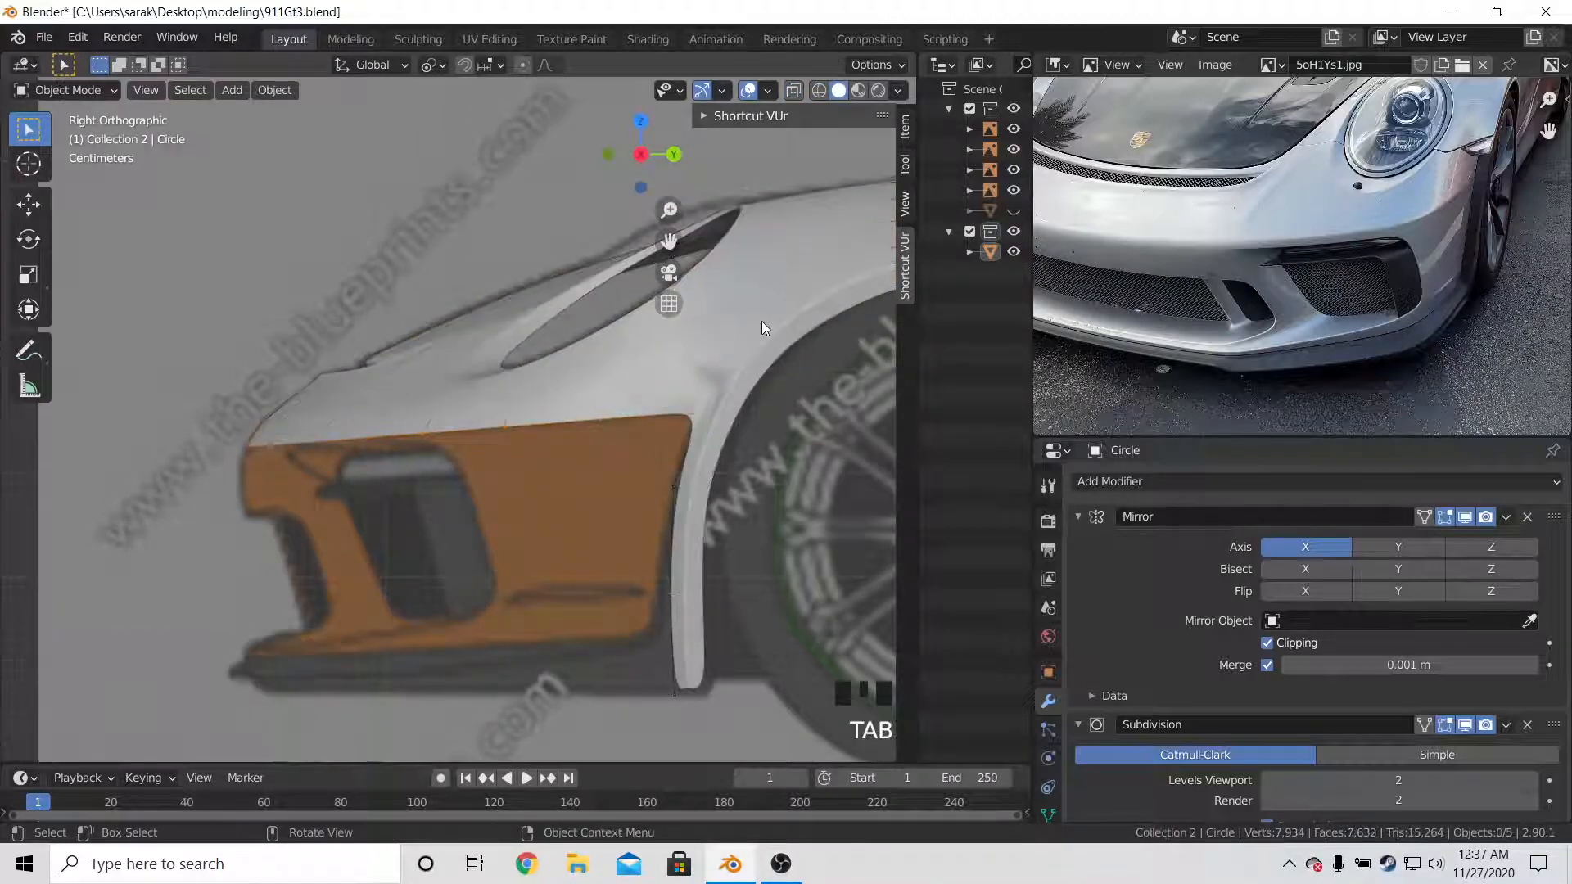
# Save the file and examine the lower bumper and air intakes in the reference photo
pyautogui.scroll(-2, 762, 321)
pyautogui.hotkey('ctrl', 's')
pyautogui.moveTo(761, 321); pyautogui.dragTo(710, 391, button='middle')
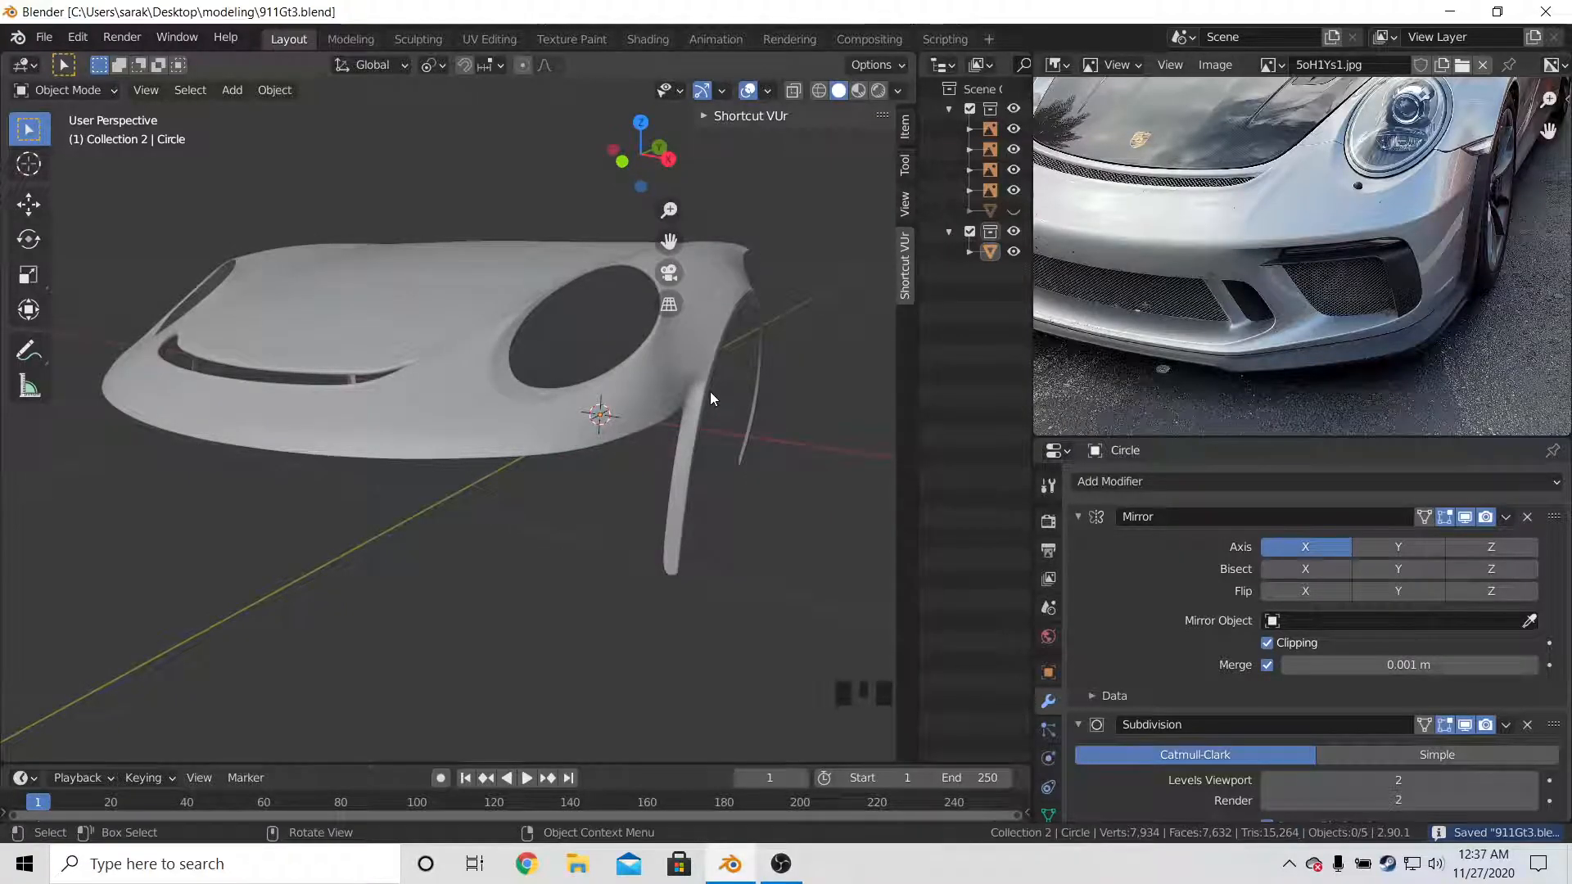
pyautogui.scroll(3, 1081, 188)
pyautogui.moveTo(1081, 188); pyautogui.dragTo(1558, 305, button='middle')
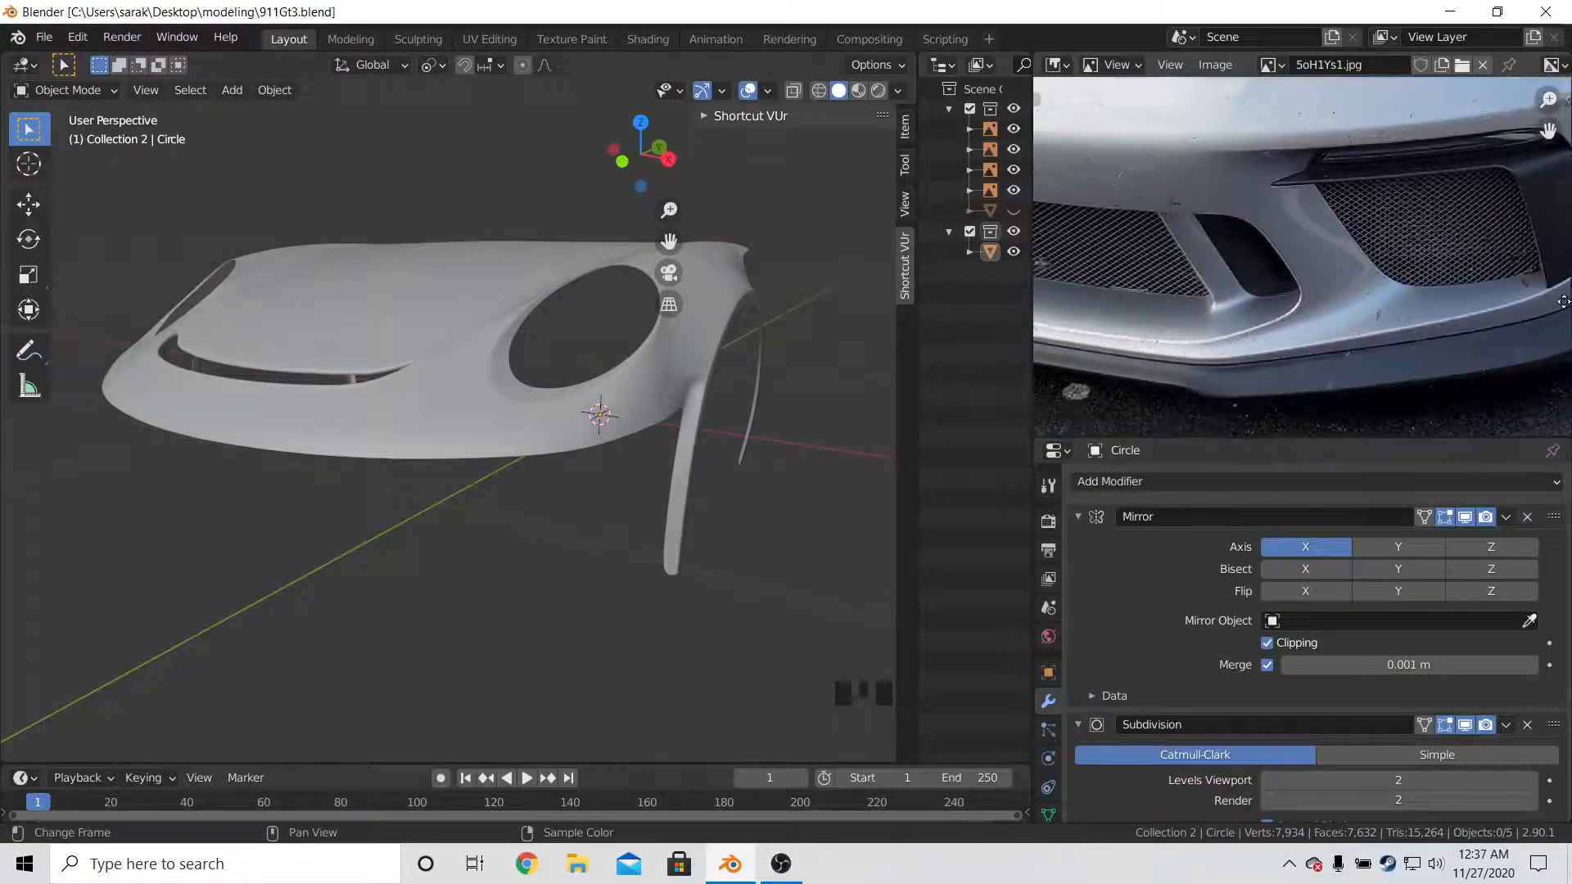
pyautogui.moveTo(1392, 322)
pyautogui.mouseDown(button='middle')
pyautogui.moveTo(1184, 331)
pyautogui.moveTo(1373, 306)
pyautogui.mouseUp(button='middle')
# Duplicate the lower-edge vertex next to the centreline and place the copy about 0.2 m lower, near the bumper's bottom in the front view
pyautogui.press('Tab')
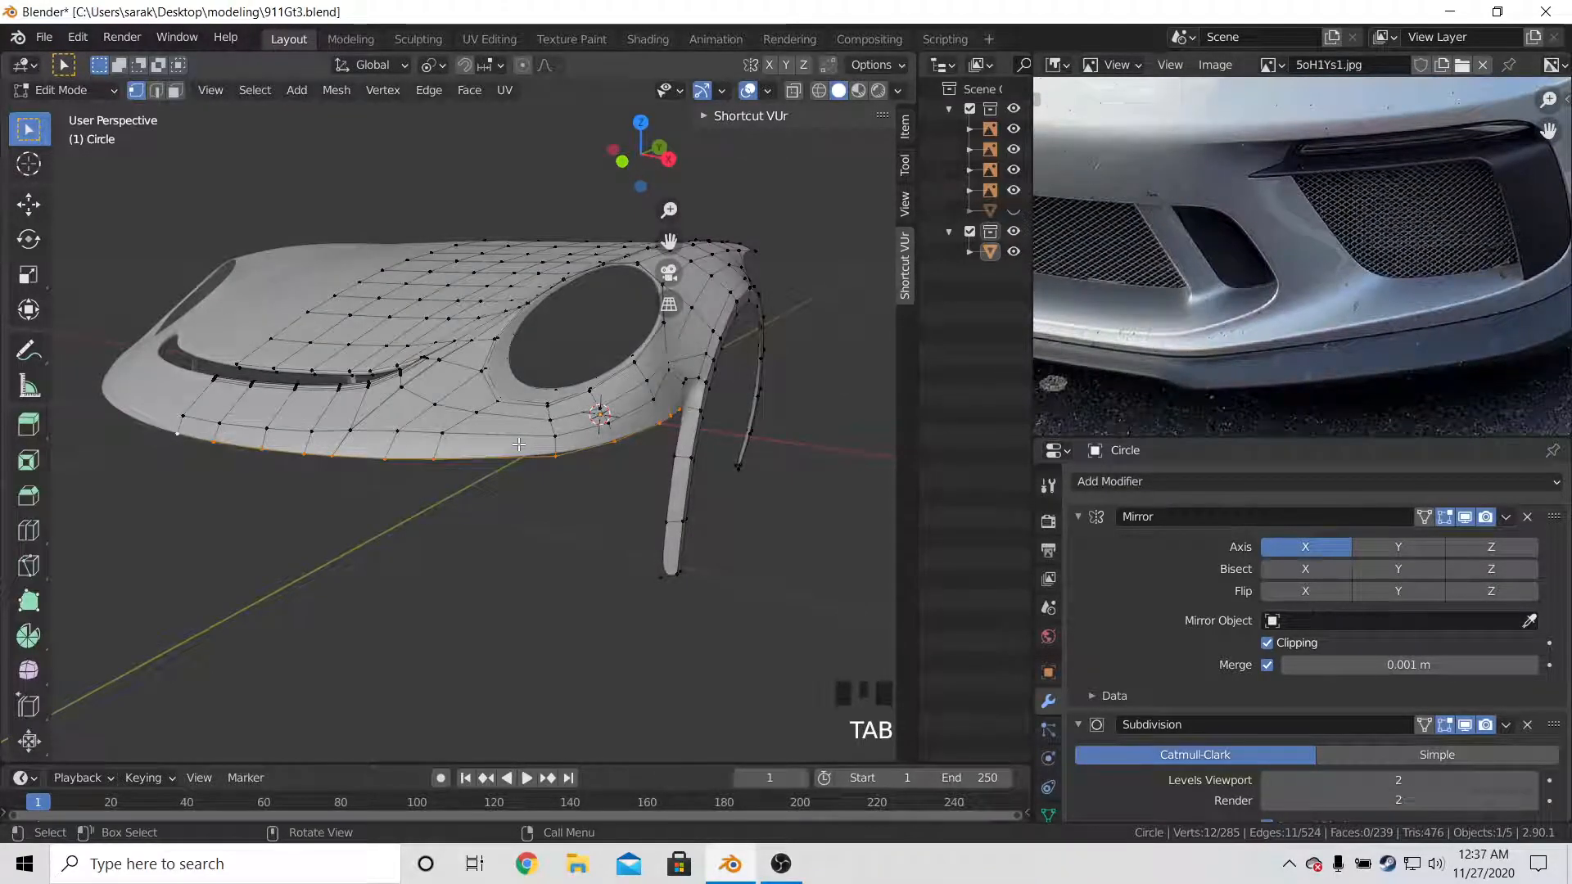
pyautogui.press('KP_1')
pyautogui.click(270, 446)
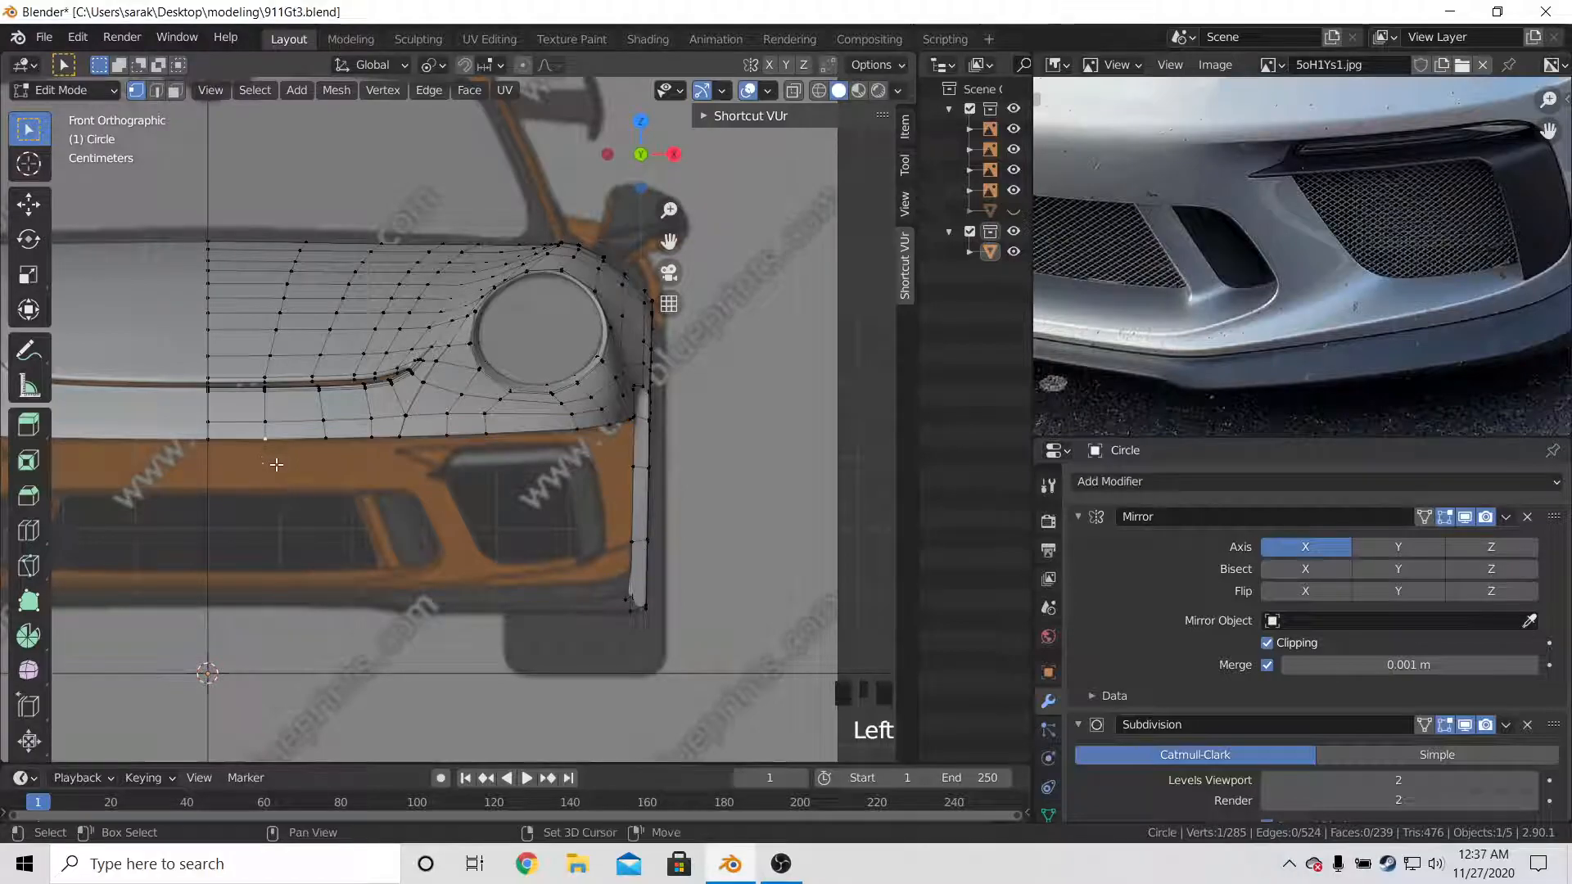
pyautogui.hotkey('shift', 'd')
pyautogui.click(298, 601)
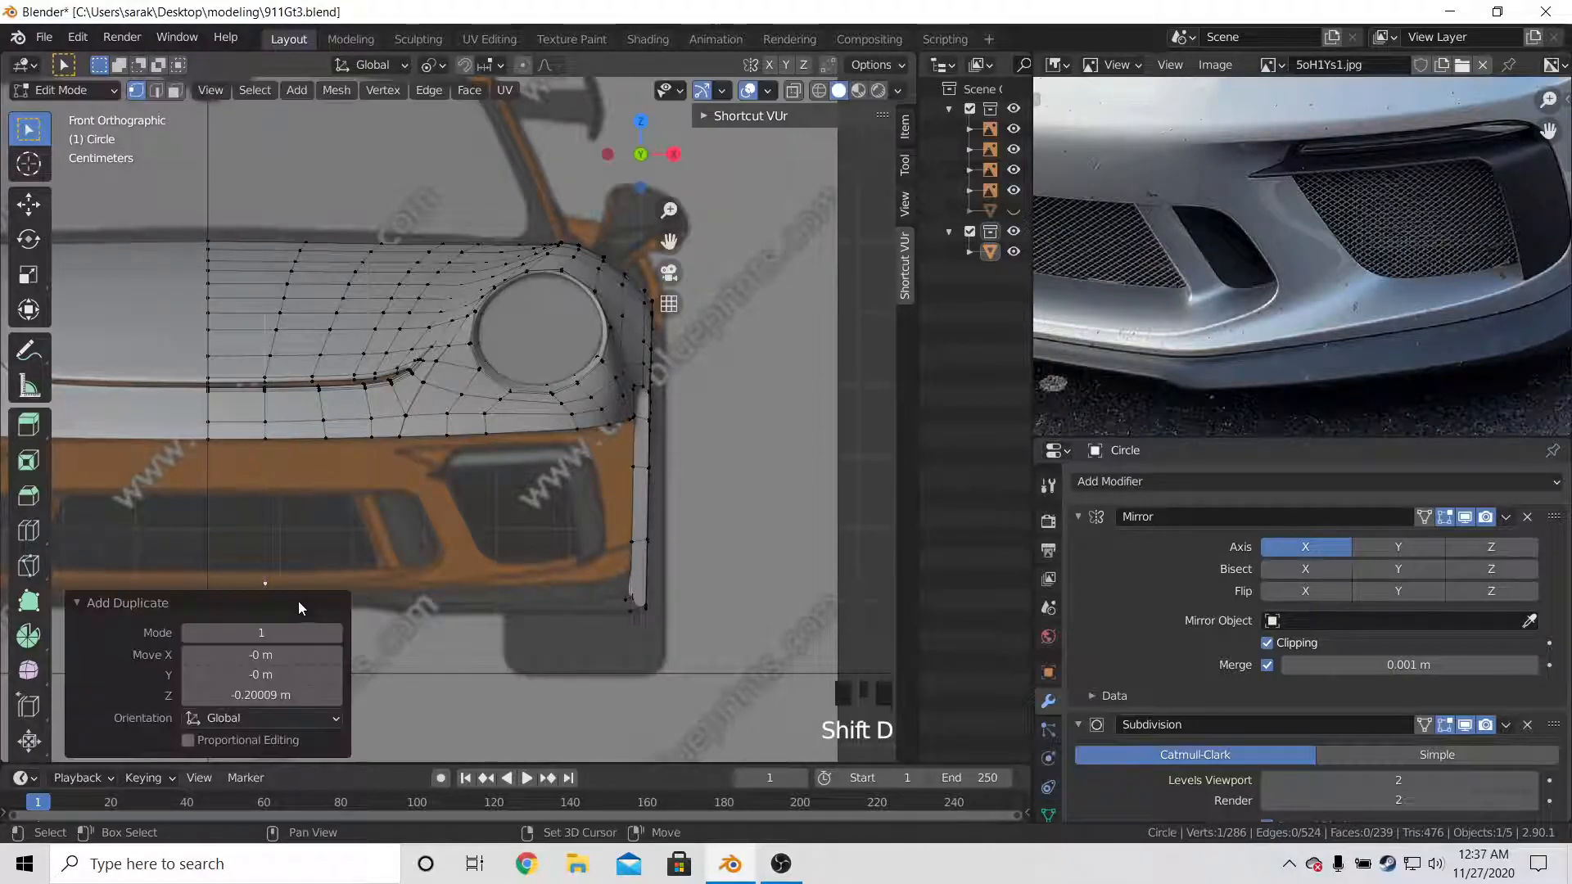
# Try to move the duplicated vertex about 0.101 m along X onto the mirror centreline, and undo the move
pyautogui.moveTo(1238, 357); pyautogui.dragTo(1408, 335, button='middle')
pyautogui.scroll(3, 510, 478)
pyautogui.keyDown('shift'); pyautogui.moveTo(510, 478); pyautogui.dragTo(4, 385, button='middle'); pyautogui.keyUp('shift')
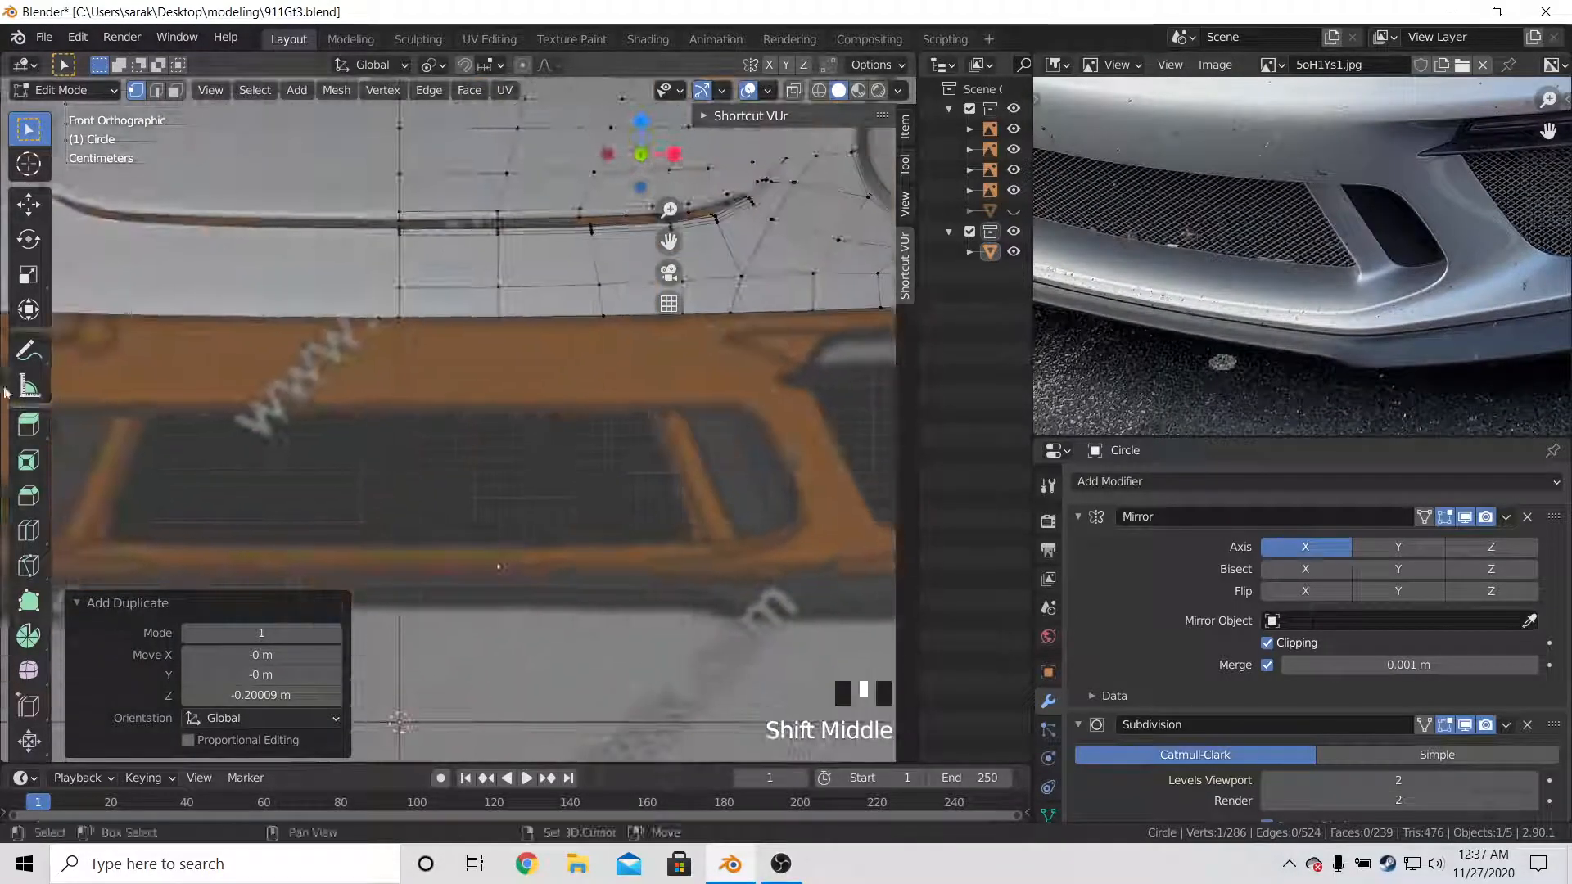
pyautogui.press('g')
pyautogui.press('x')
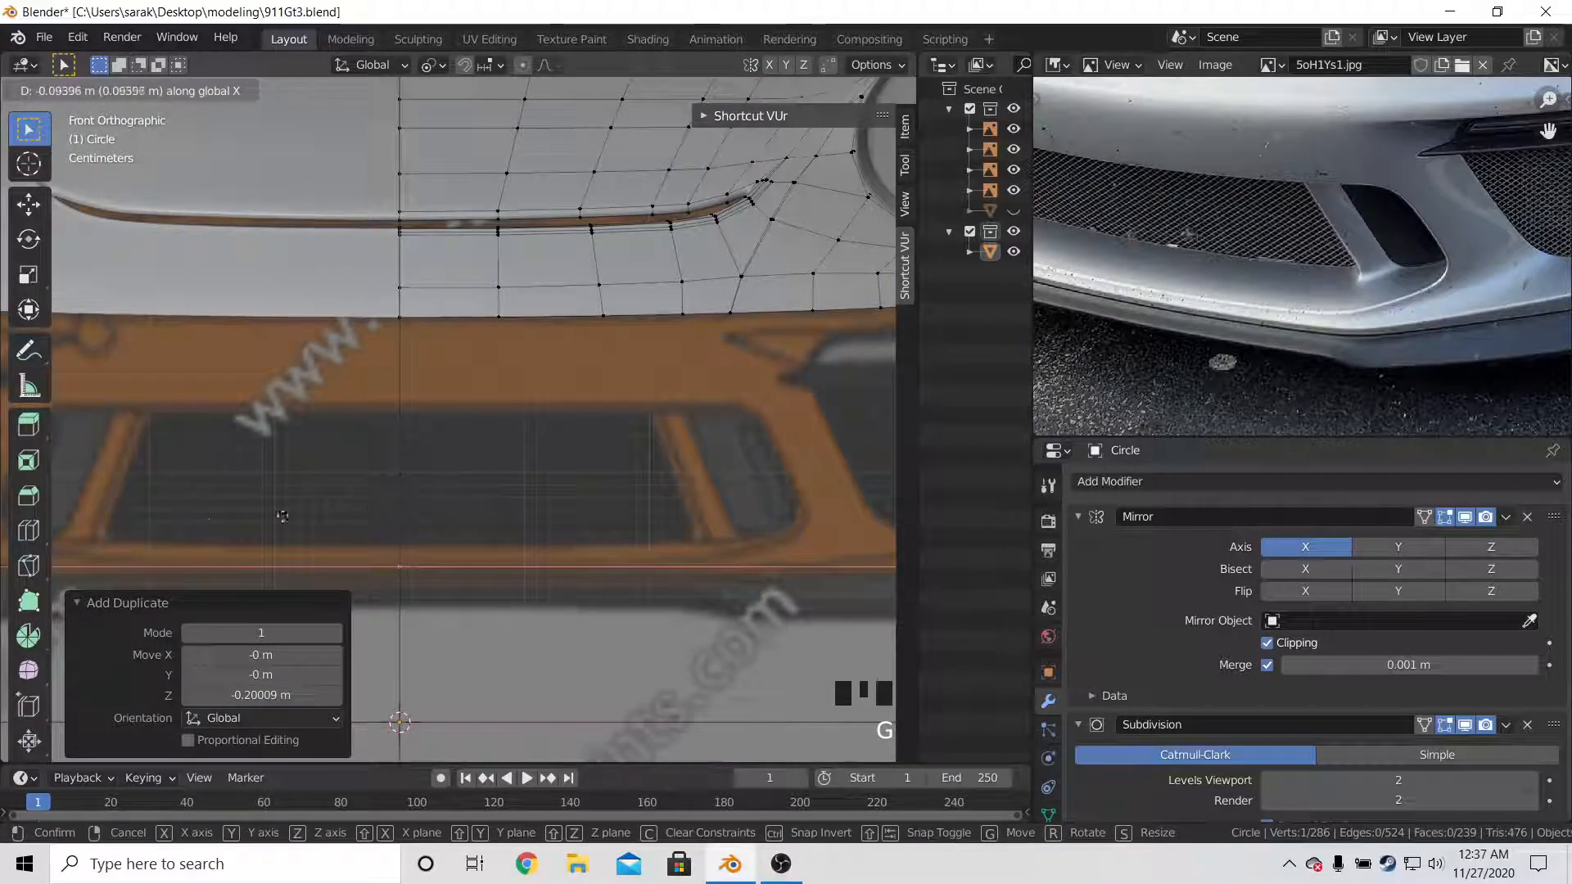
pyautogui.click(373, 509)
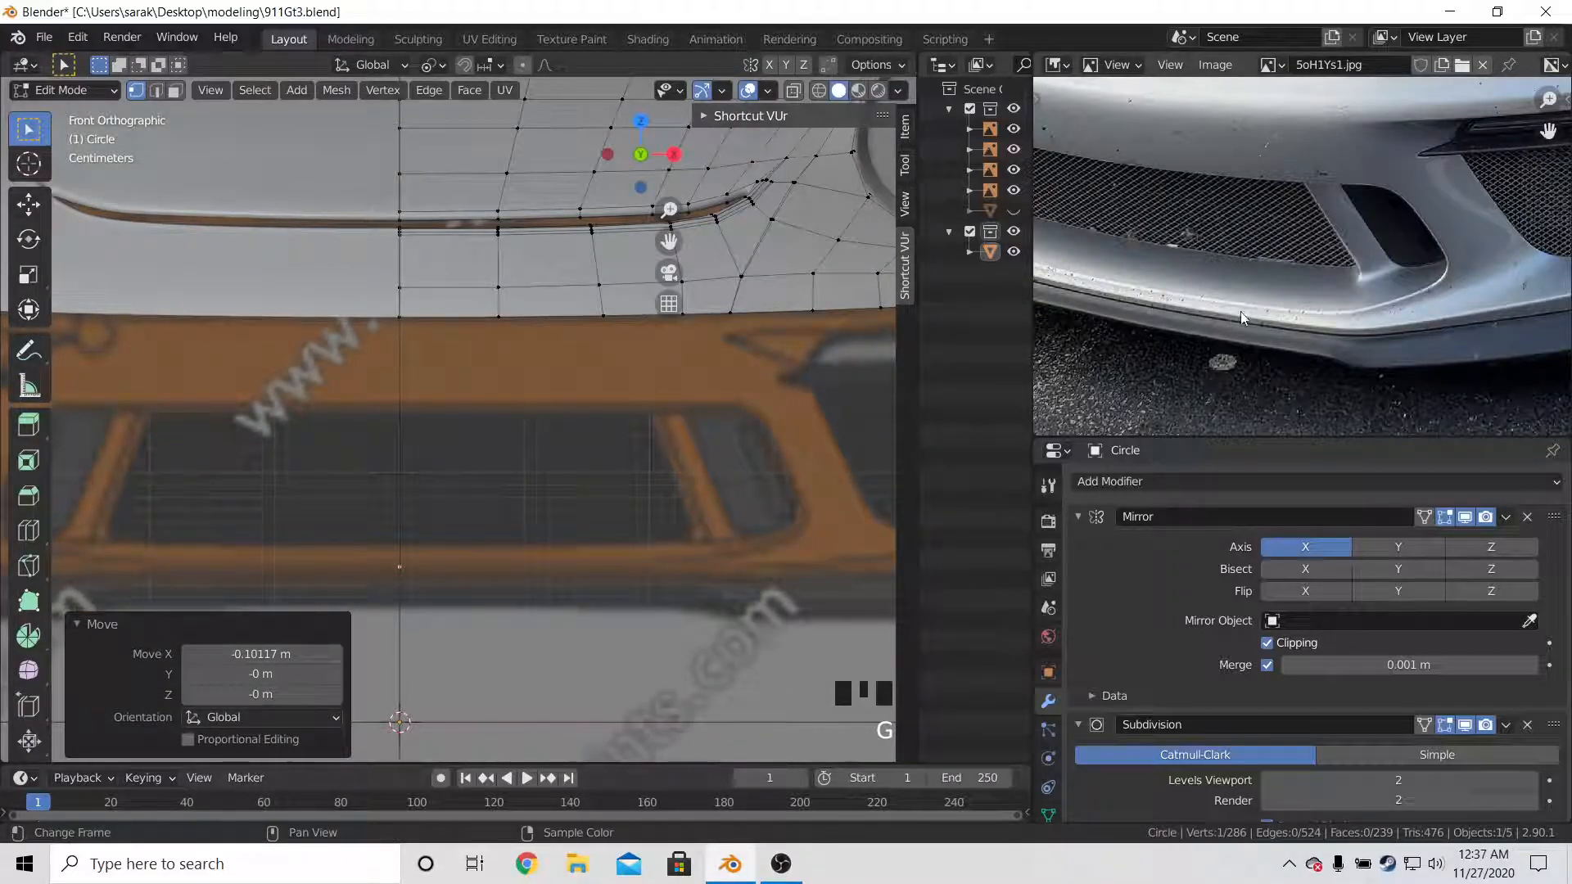
pyautogui.moveTo(1432, 322); pyautogui.dragTo(1521, 237, button='middle')
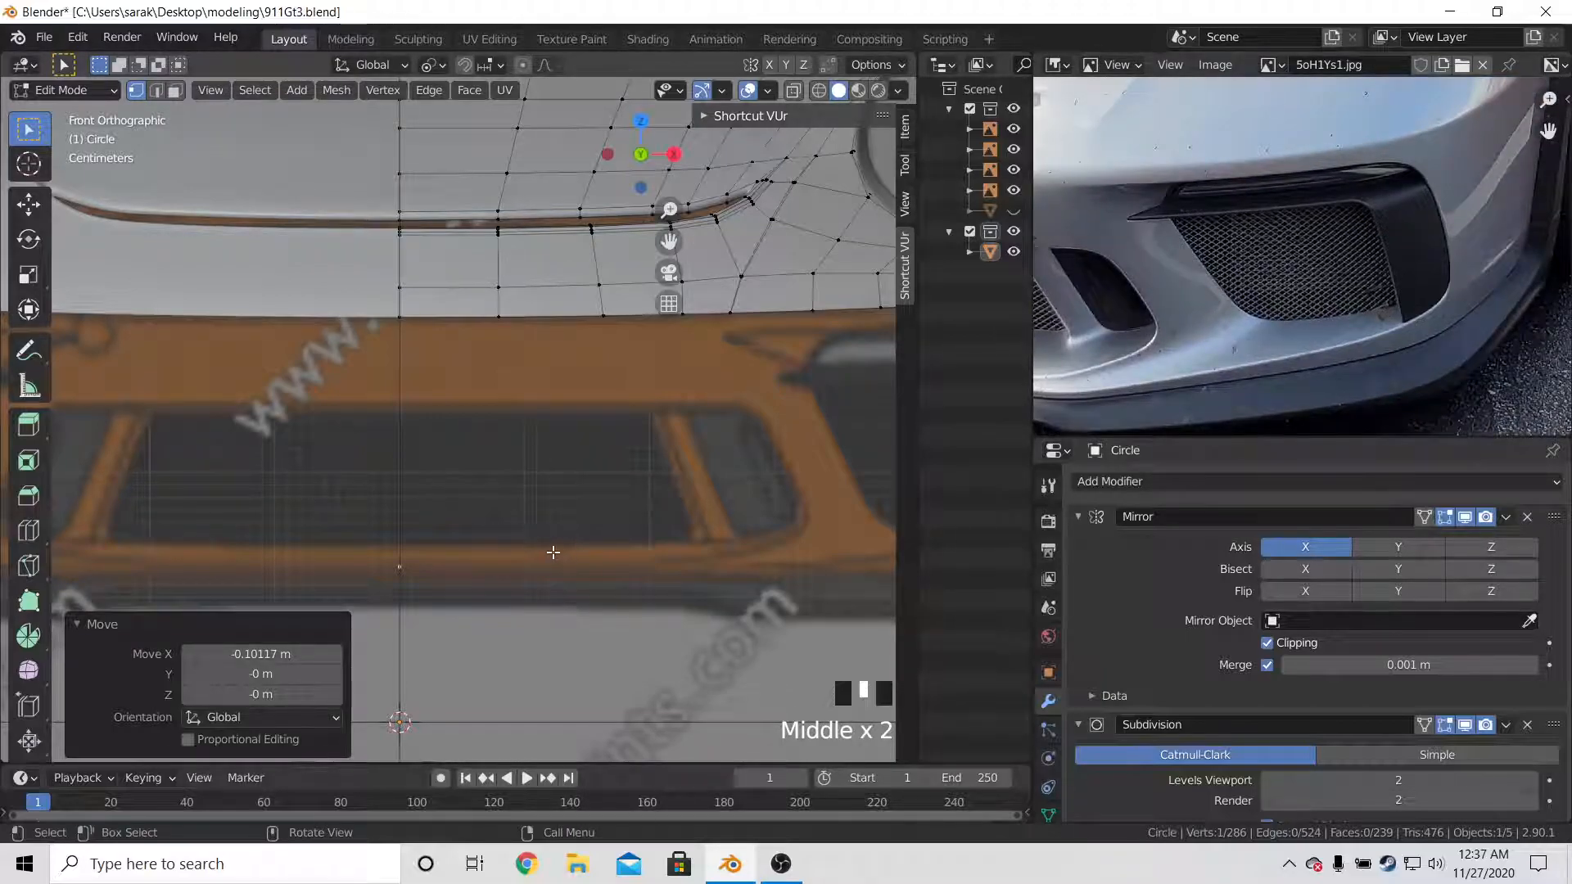
pyautogui.hotkey('ctrl', 'z')
# Extrude the duplicated vertex along X to the mirror centreline and reselect its outer end
pyautogui.press('e')
pyautogui.press('x')
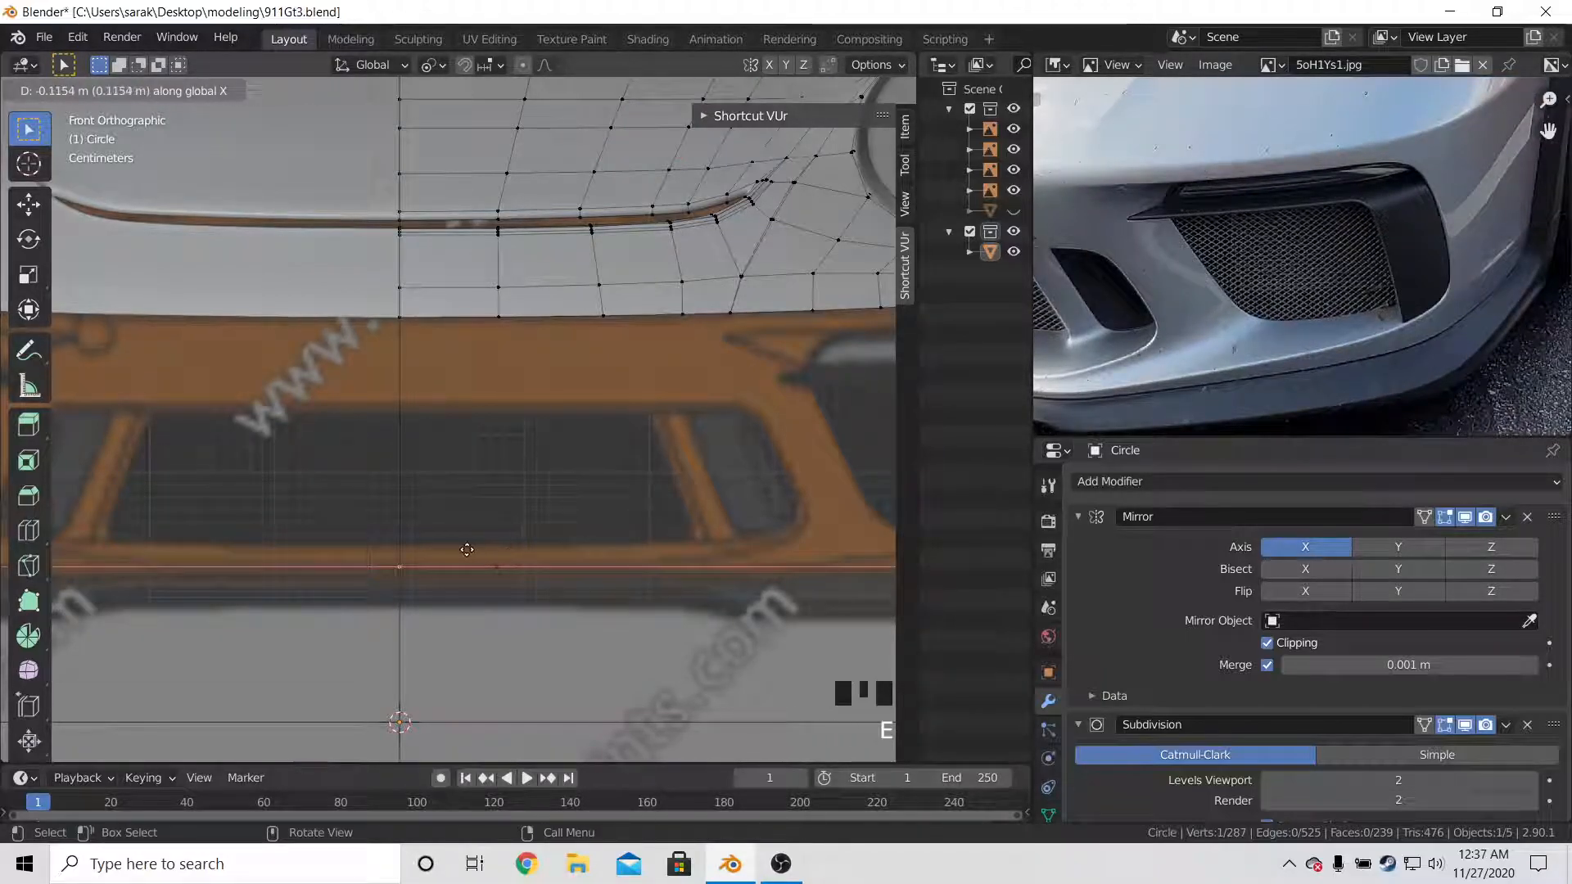
pyautogui.click(511, 557)
pyautogui.click(511, 557)
# Extrude two outward segments of about 0.1 m each along X below the central intake and raise the end vertex about 0.002 m
pyautogui.keyDown('shift'); pyautogui.moveTo(713, 538); pyautogui.dragTo(608, 543, button='middle'); pyautogui.keyUp('shift')
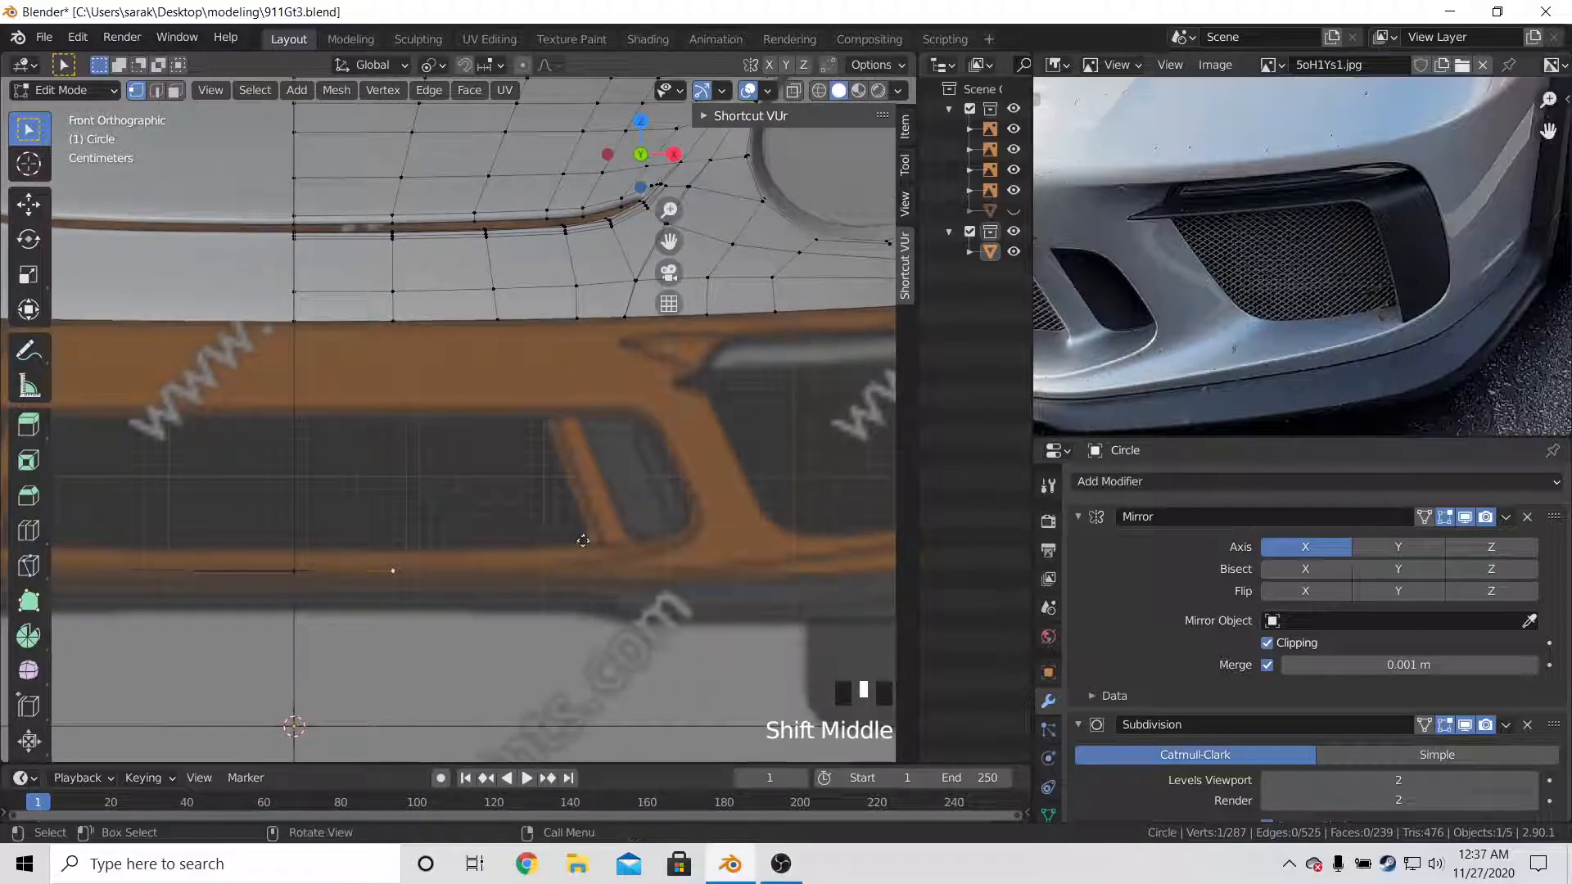
pyautogui.press('e')
pyautogui.press('x')
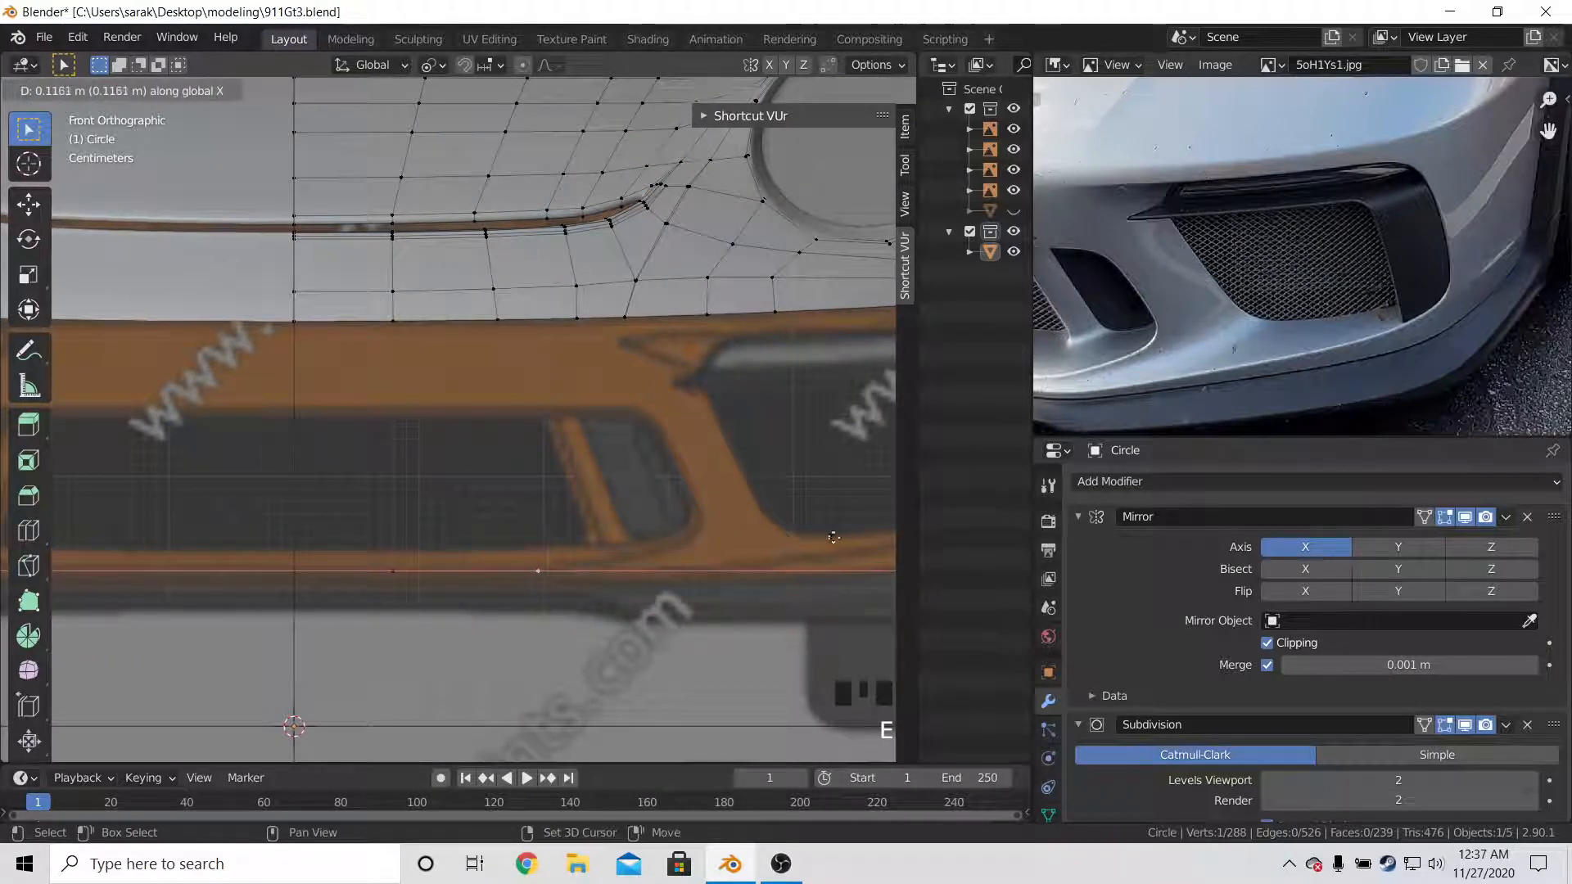
pyautogui.click(691, 538)
pyautogui.press('e')
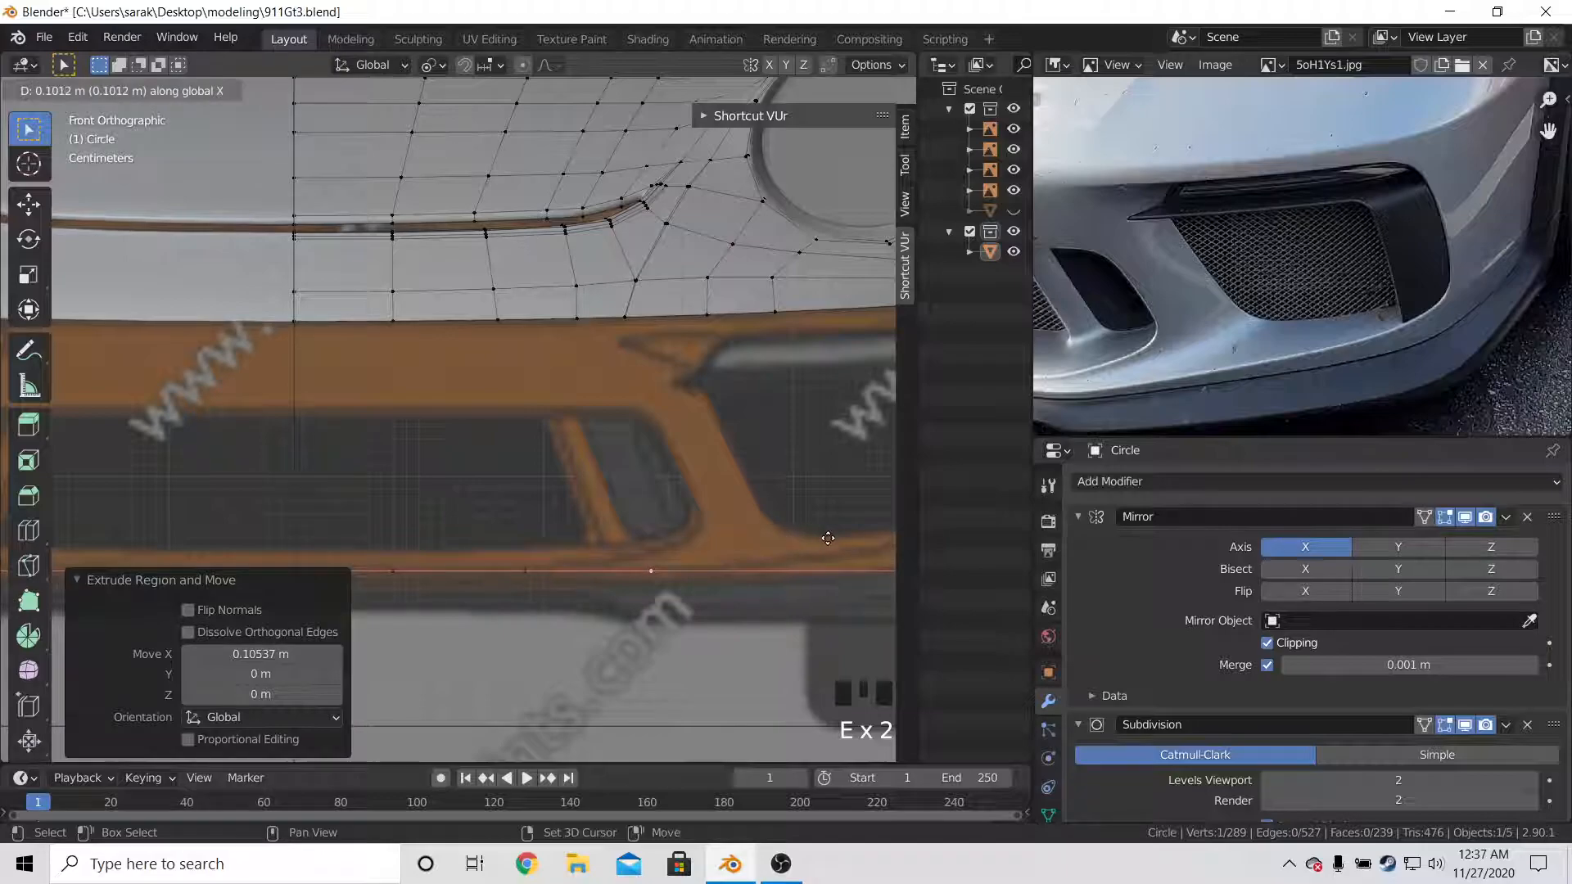
pyautogui.click(751, 538)
pyautogui.keyDown('shift'); pyautogui.moveTo(748, 538); pyautogui.dragTo(650, 538, button='middle'); pyautogui.keyUp('shift')
pyautogui.press('g')
pyautogui.press('z')
pyautogui.click(653, 535)
# Extrude two more segments outward beneath the side intake, following the bumper's lower contour in the front view
pyautogui.press('e')
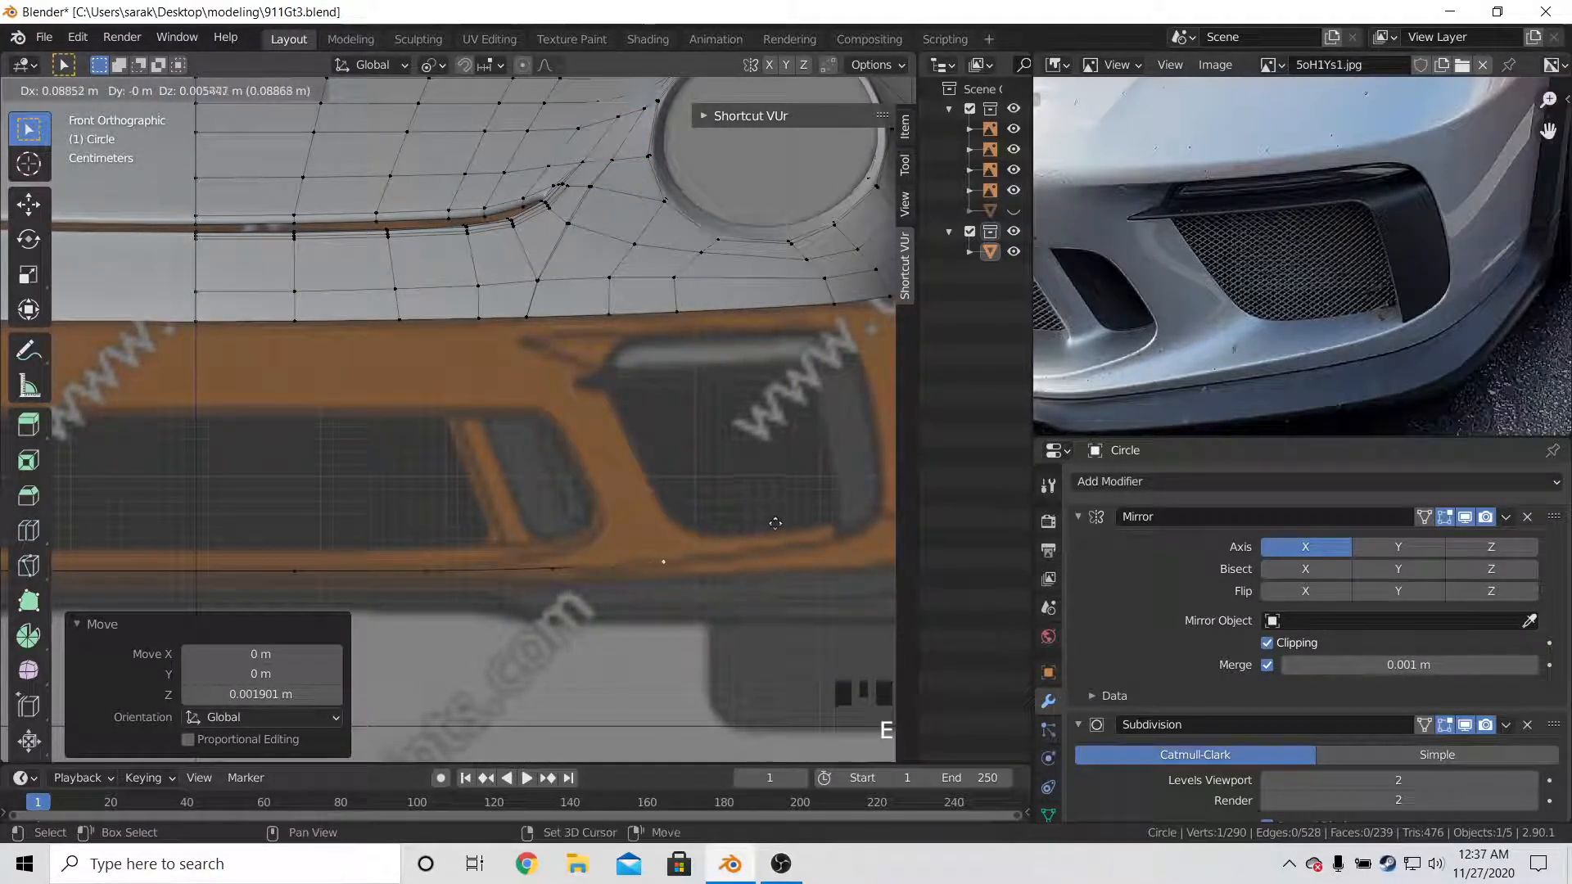
pyautogui.click(769, 528)
pyautogui.scroll(2, 768, 528)
pyautogui.press('e')
pyautogui.click(766, 528)
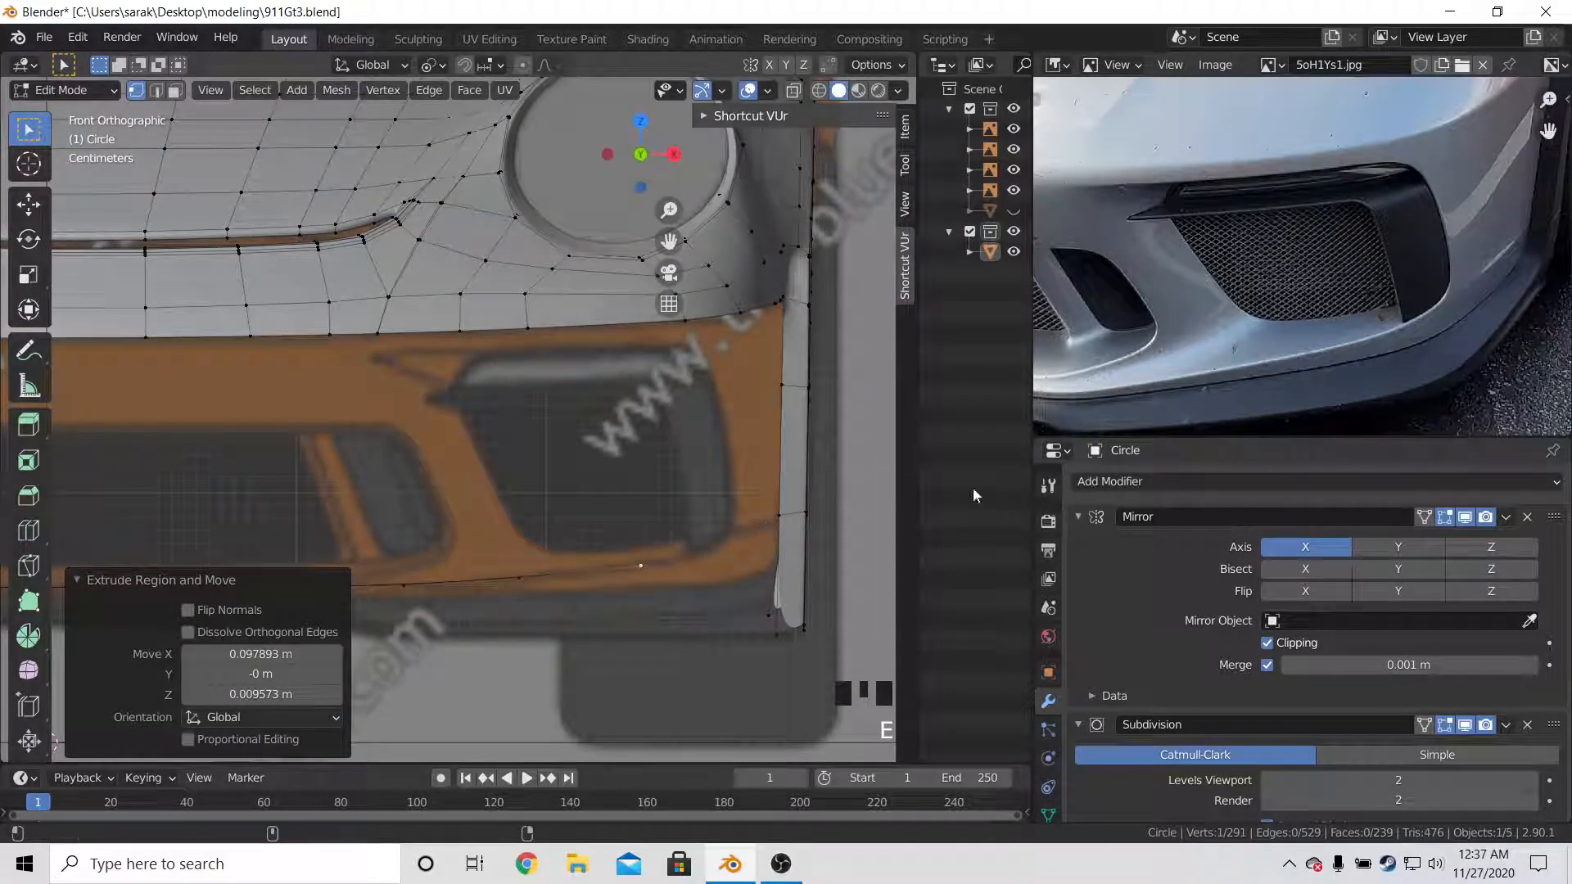
# Extrude three short segments around the side intake's lower outer corner, ending just before the wheel arch strip
pyautogui.keyDown('shift'); pyautogui.moveTo(775, 529); pyautogui.dragTo(686, 512, button='middle'); pyautogui.keyUp('shift')
pyautogui.press('e')
pyautogui.click(710, 479)
pyautogui.press('e')
pyautogui.click(714, 446)
pyautogui.keyDown('shift'); pyautogui.moveTo(714, 446); pyautogui.dragTo(635, 446, button='middle'); pyautogui.keyUp('shift')
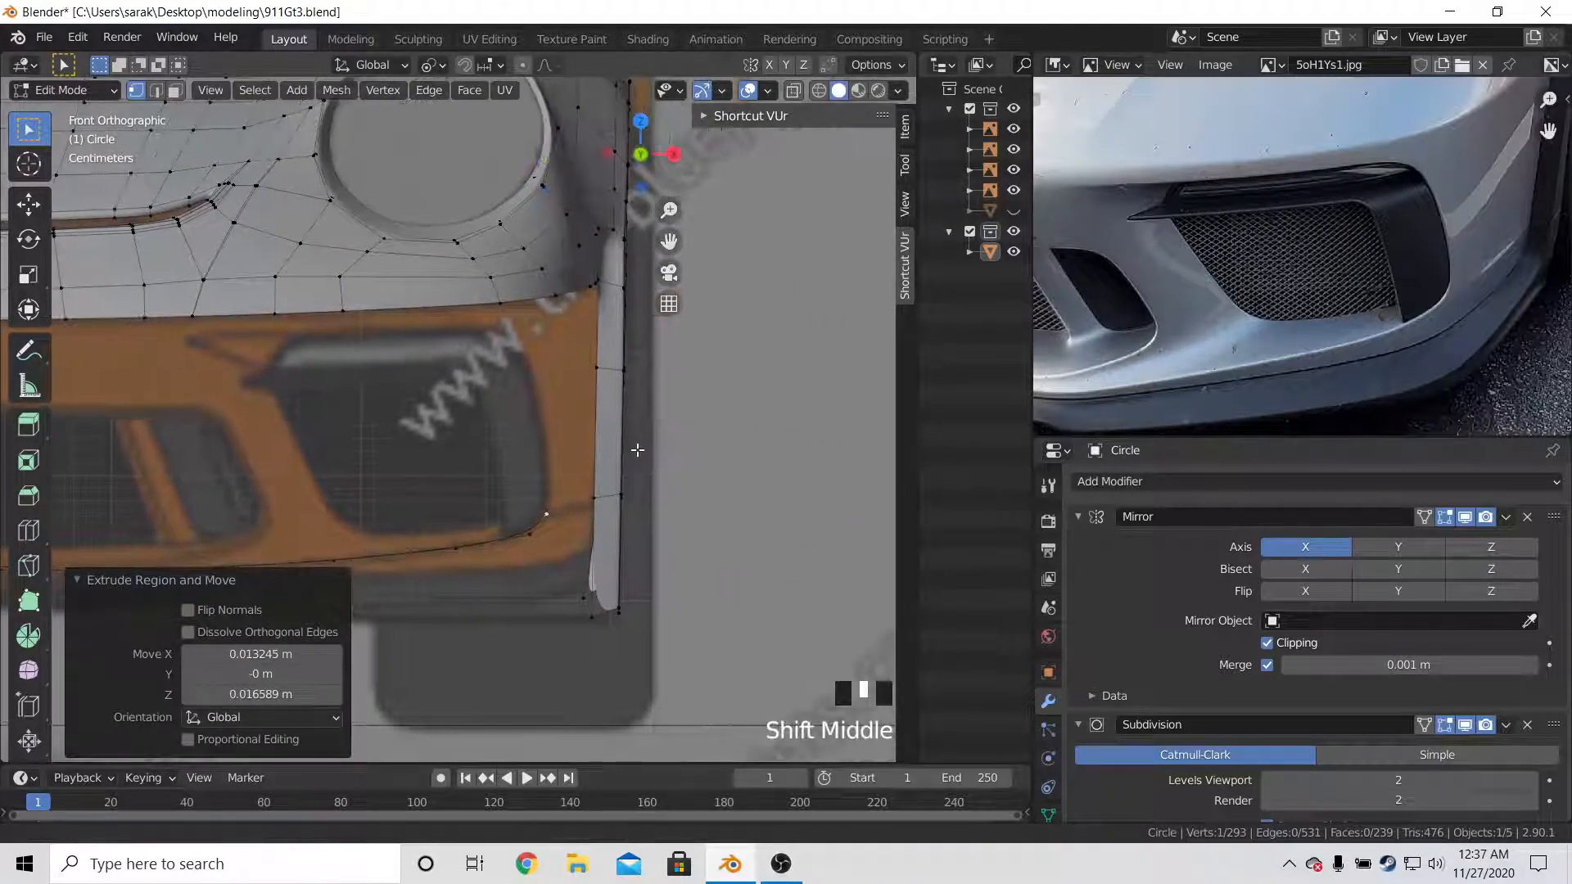
pyautogui.press('e')
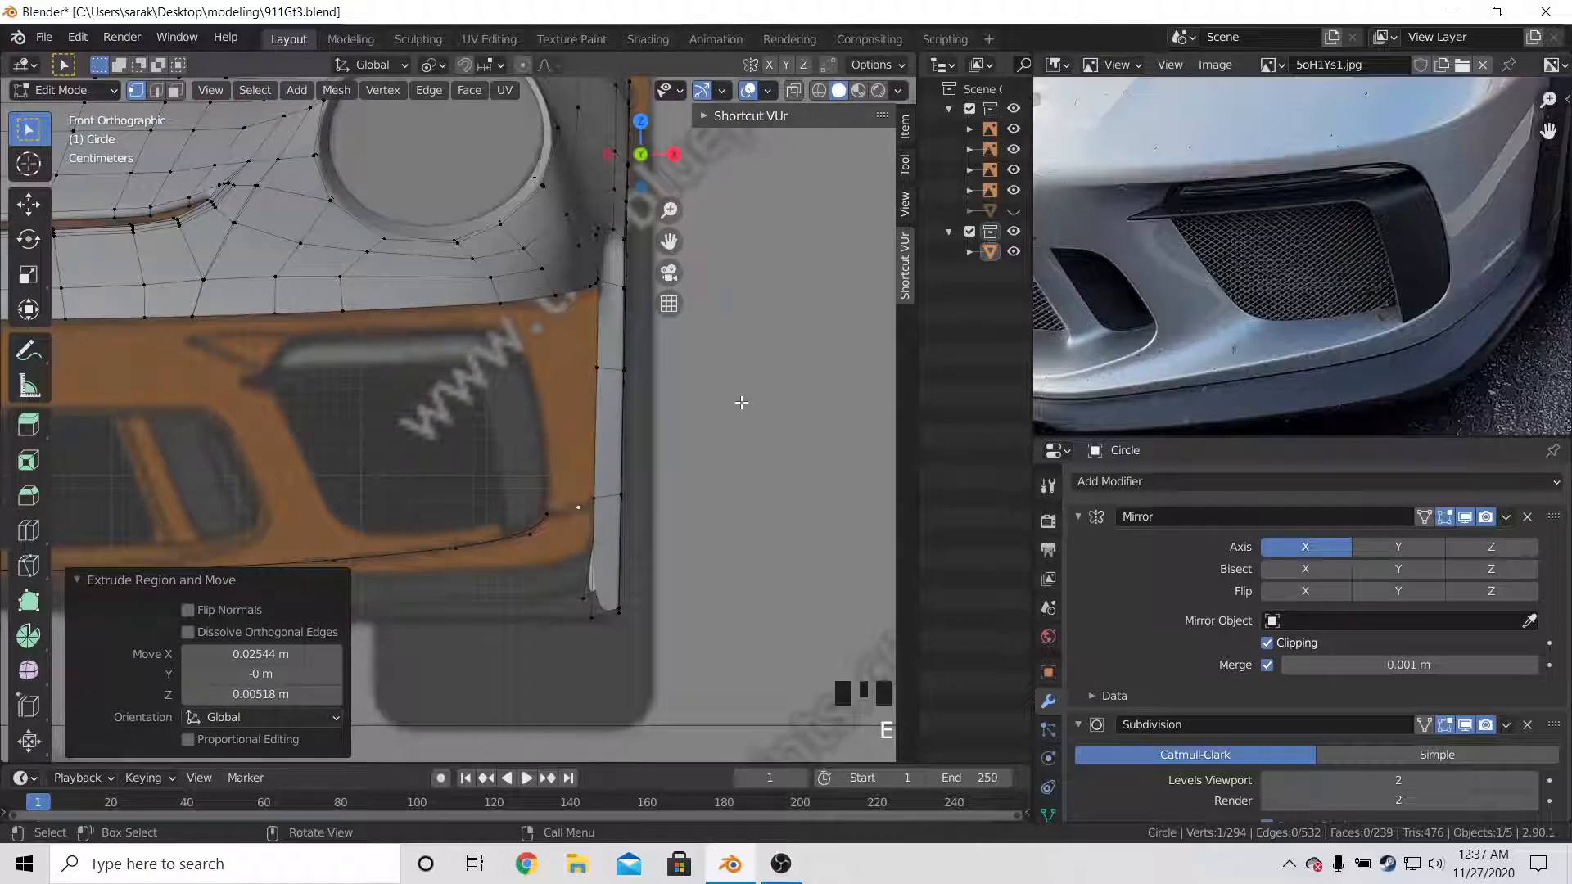
# Move the bumper line's last two vertices back along the car in the side view to follow the blueprint below the side intake
pyautogui.press('KP_3')
pyautogui.press('g')
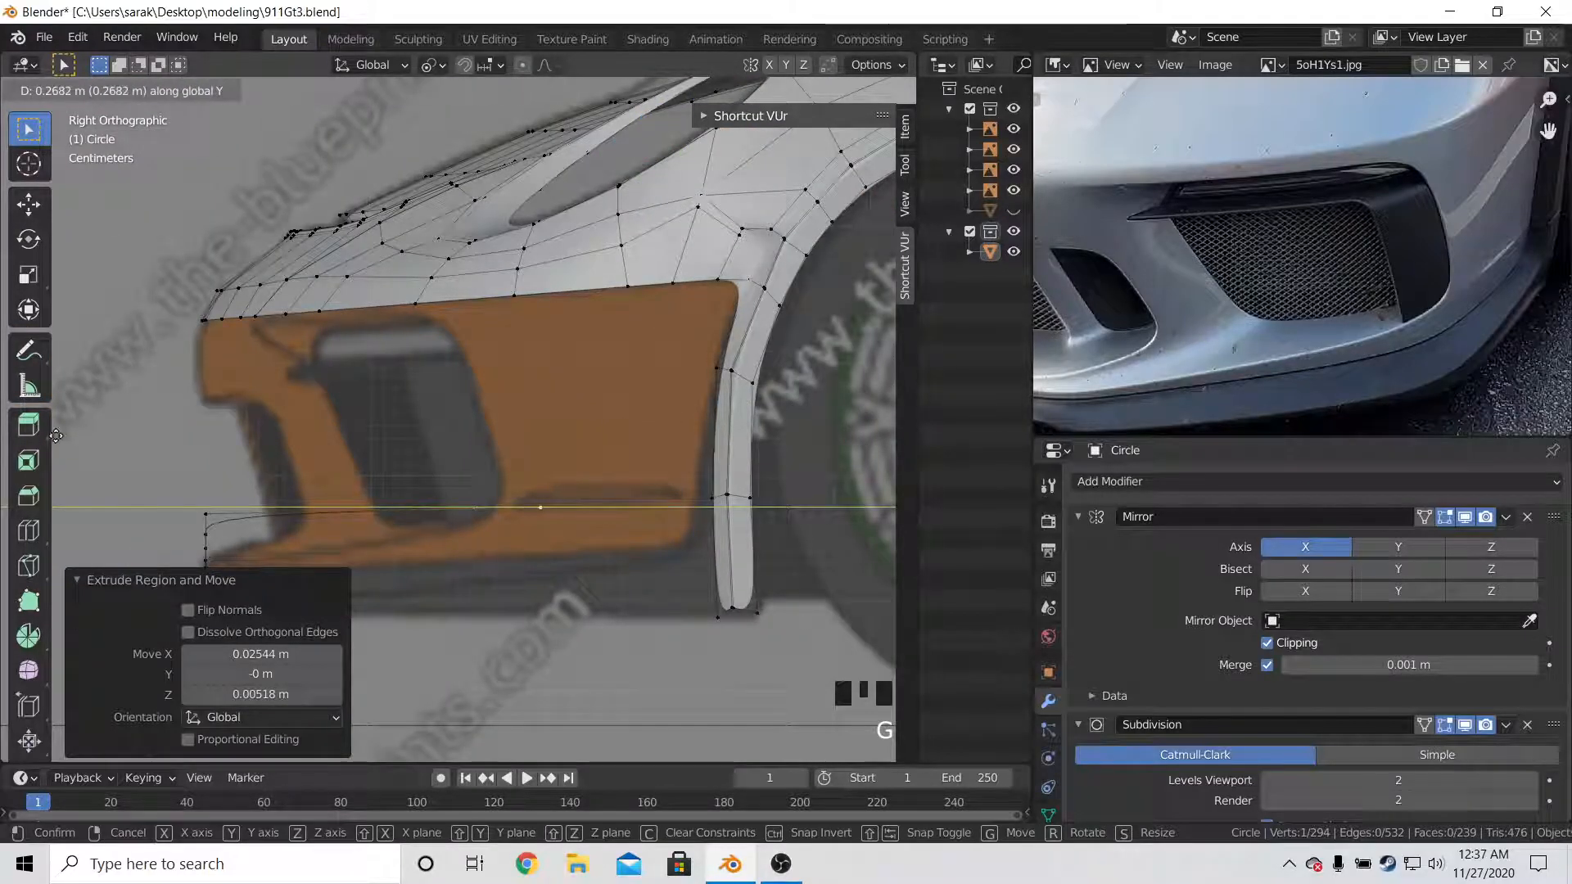
pyautogui.click(369, 390)
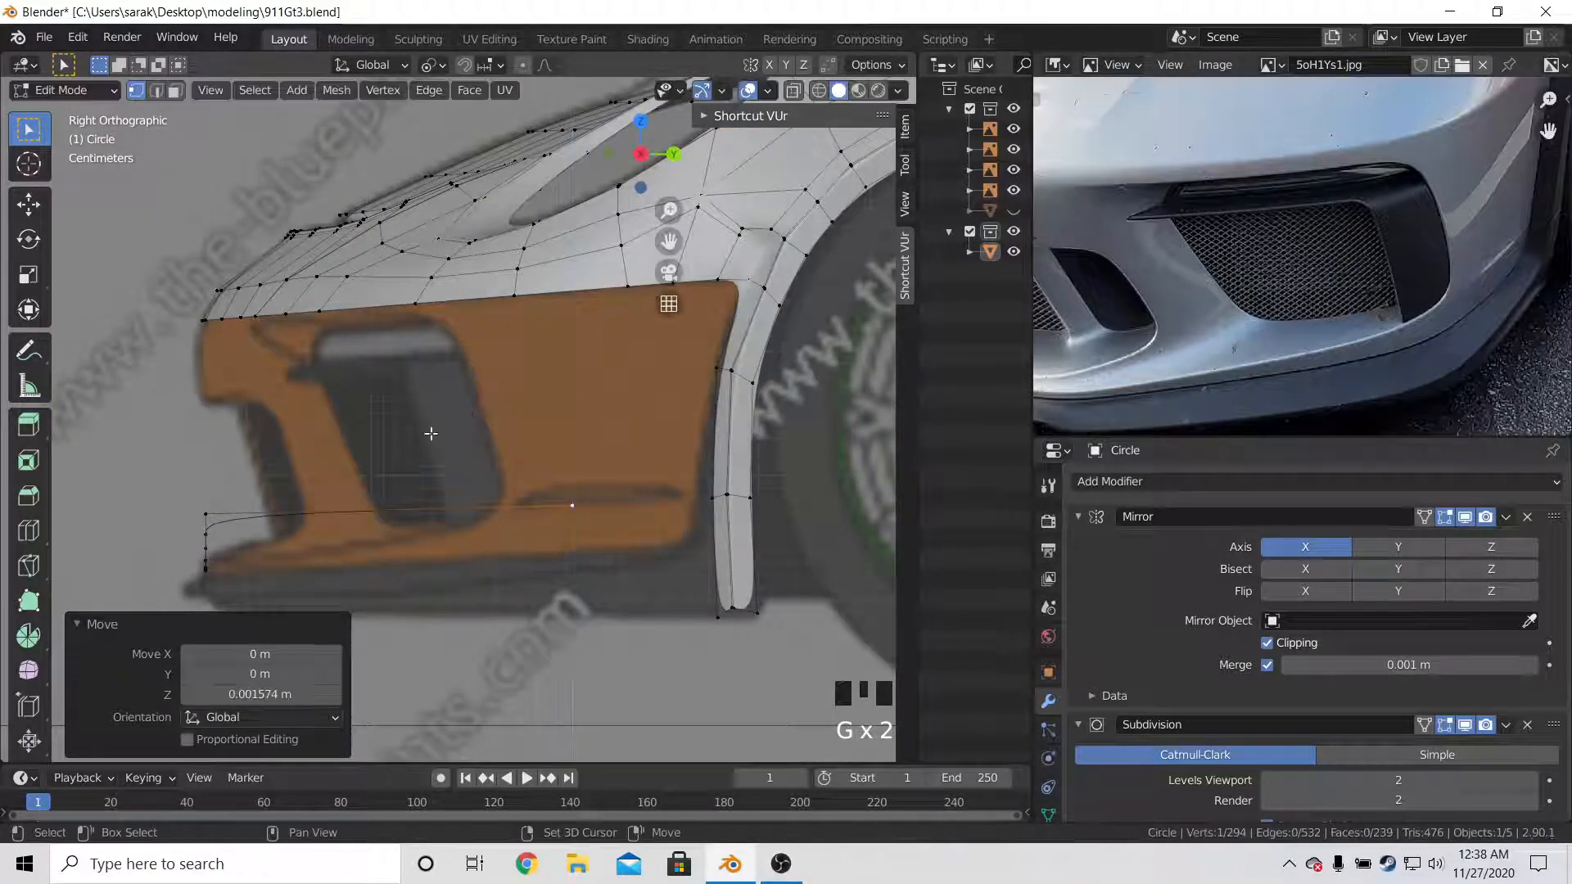
pyautogui.click(191, 511)
pyautogui.press('KP_1')
pyautogui.press('ctrl+KP_3')
pyautogui.press('KP_3')
pyautogui.press('g')
pyautogui.click(417, 453)
# Move the third vertex from the bumper line's outer end about 0.207 m back along Y and adjust its height to the blueprint
pyautogui.click(217, 535)
pyautogui.press('g')
pyautogui.press('y')
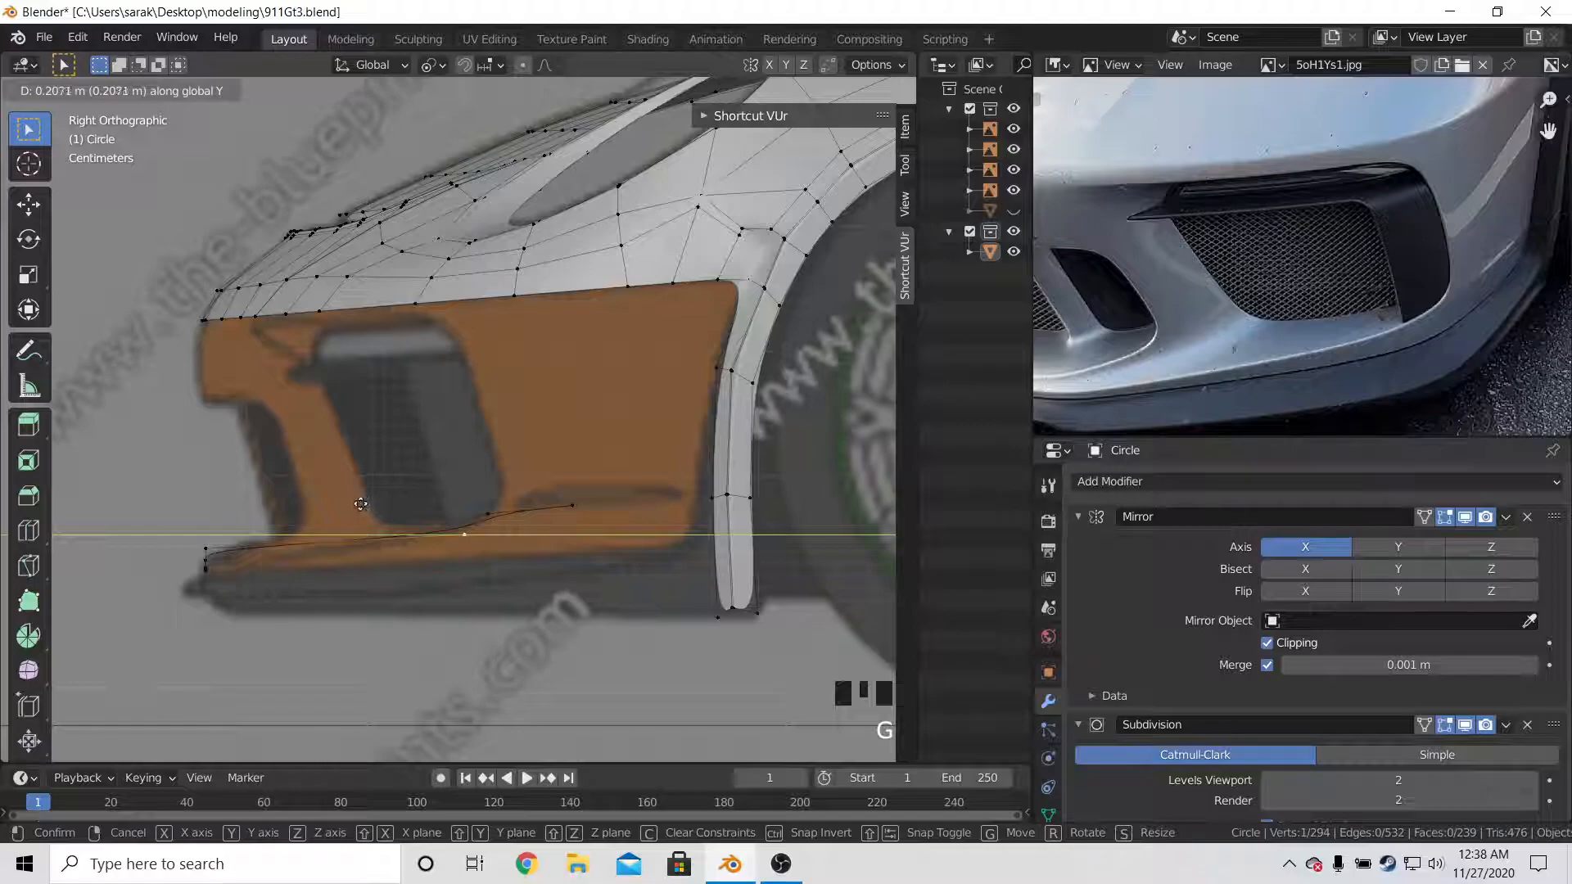
pyautogui.click(360, 504)
pyautogui.press('g')
pyautogui.press('z')
pyautogui.click(505, 512)
# Move the next bumper line vertex back onto the blueprint's lower contour in the side view and raise it by about 0.005 m
pyautogui.click(206, 539)
pyautogui.press('g')
pyautogui.click(393, 515)
pyautogui.press('g')
pyautogui.click(377, 501)
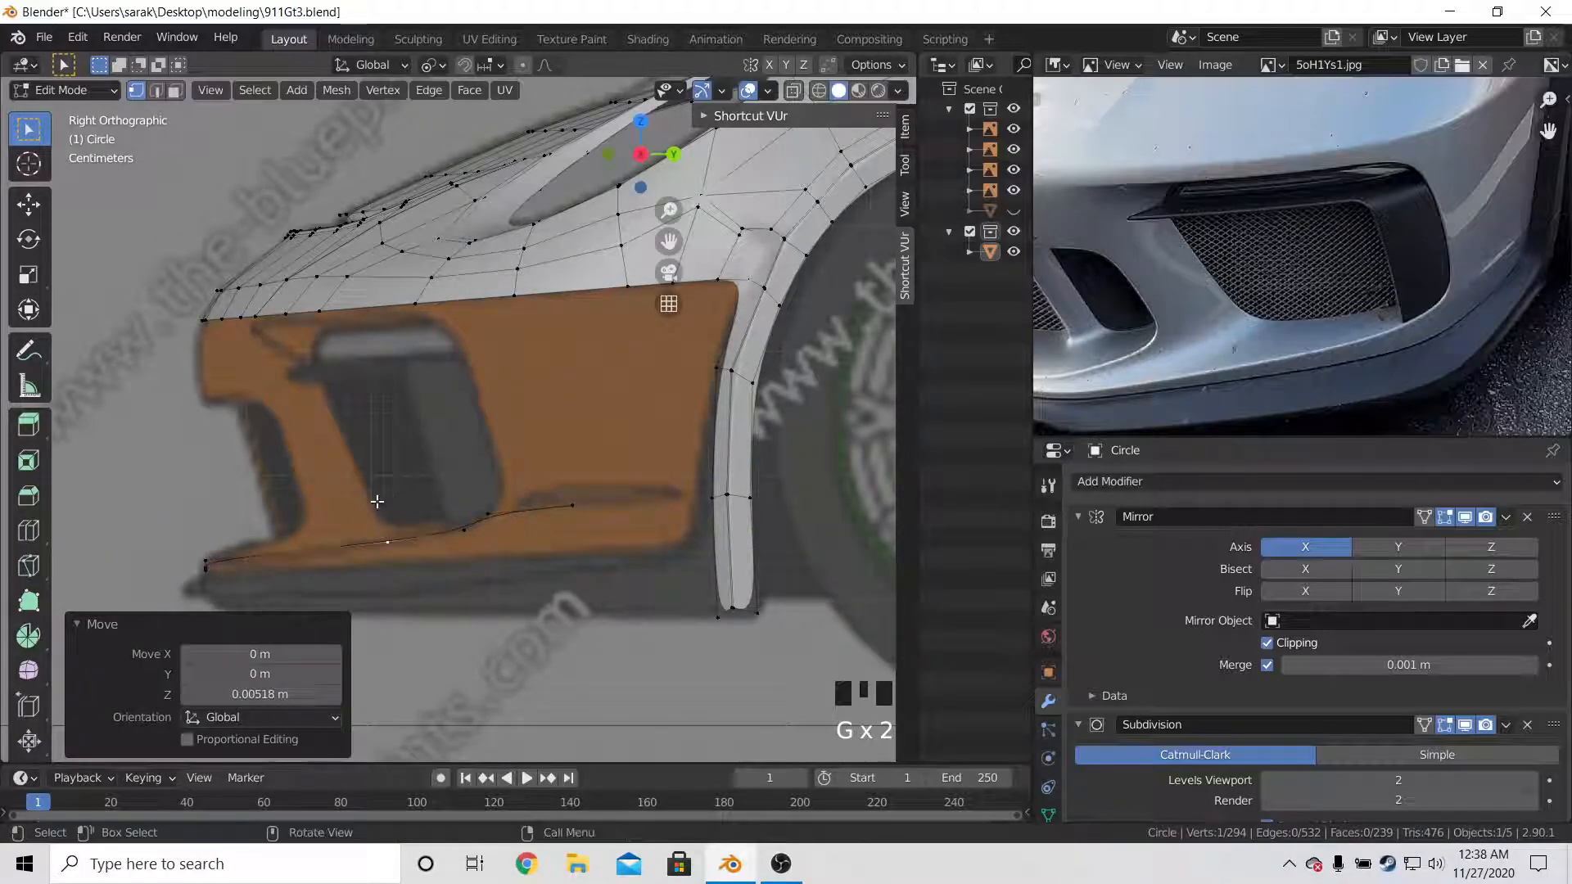
# Undo the last change, hide the linked hood and fender mesh, and show the remaining bumper line from above
pyautogui.press('KP_7')
pyautogui.hotkey('ctrl', 'z')
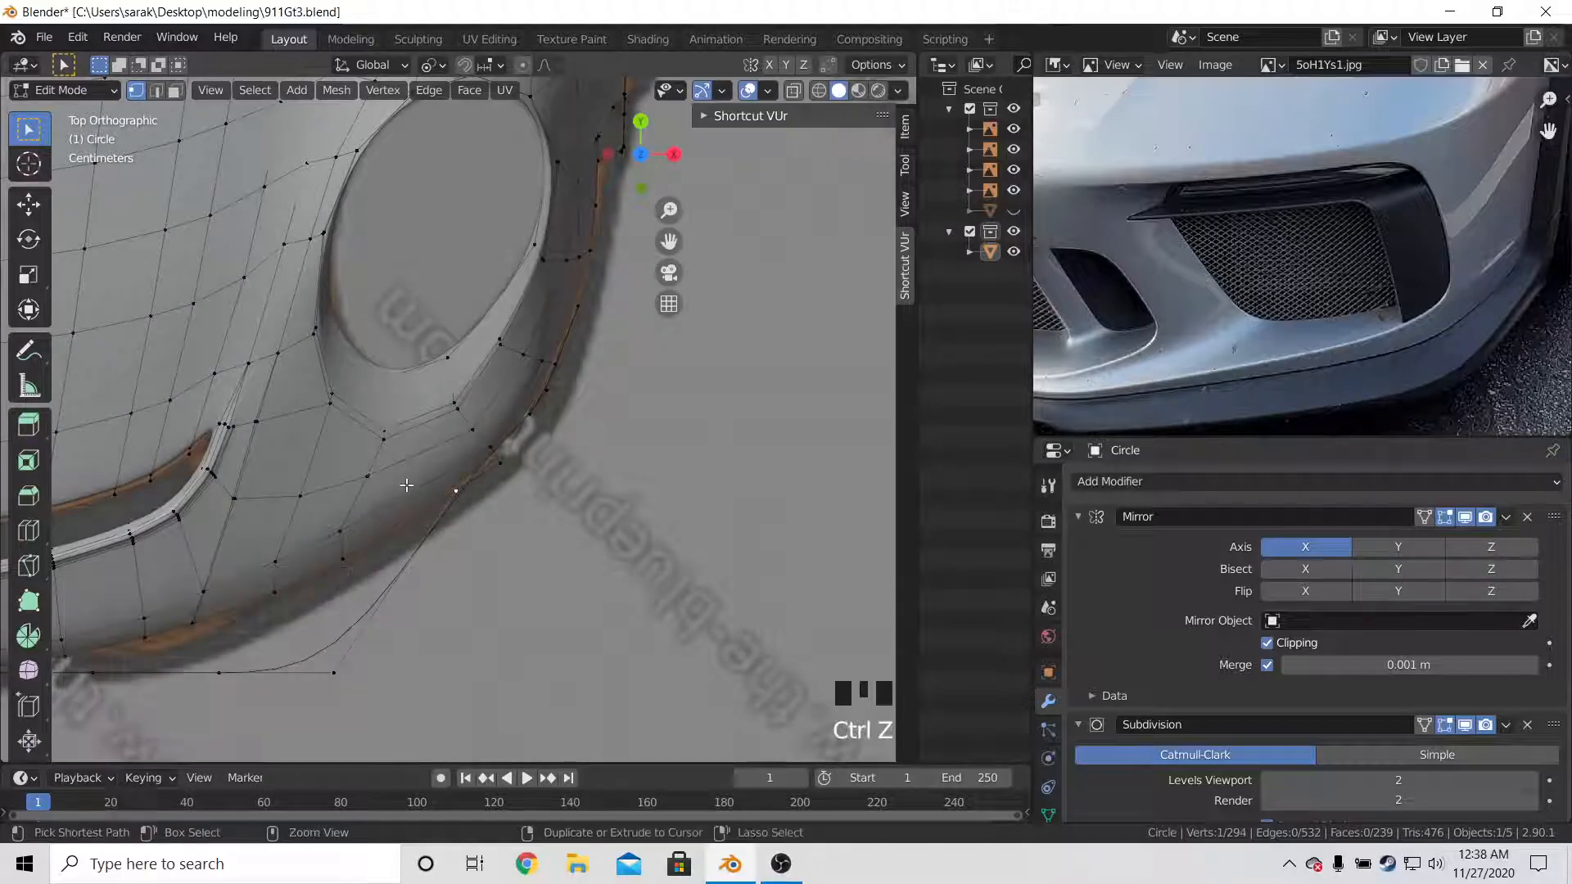
pyautogui.scroll(-5, 405, 486)
pyautogui.moveTo(404, 487); pyautogui.dragTo(218, 287, button='middle')
pyautogui.press('a')
pyautogui.press('a')
pyautogui.press('a')
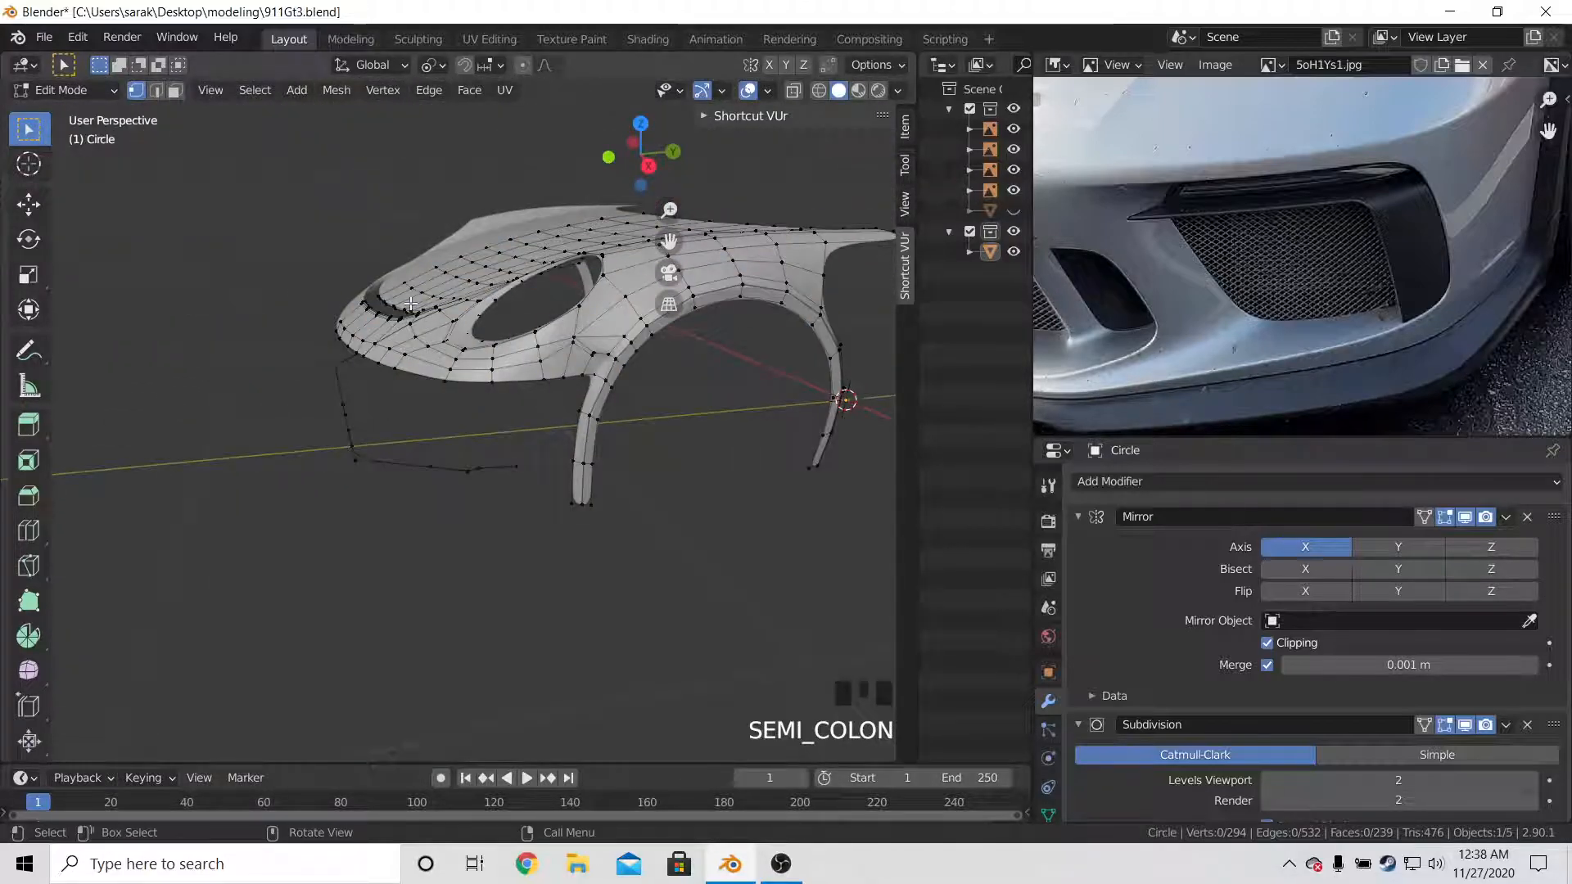
pyautogui.press('l')
pyautogui.press('h')
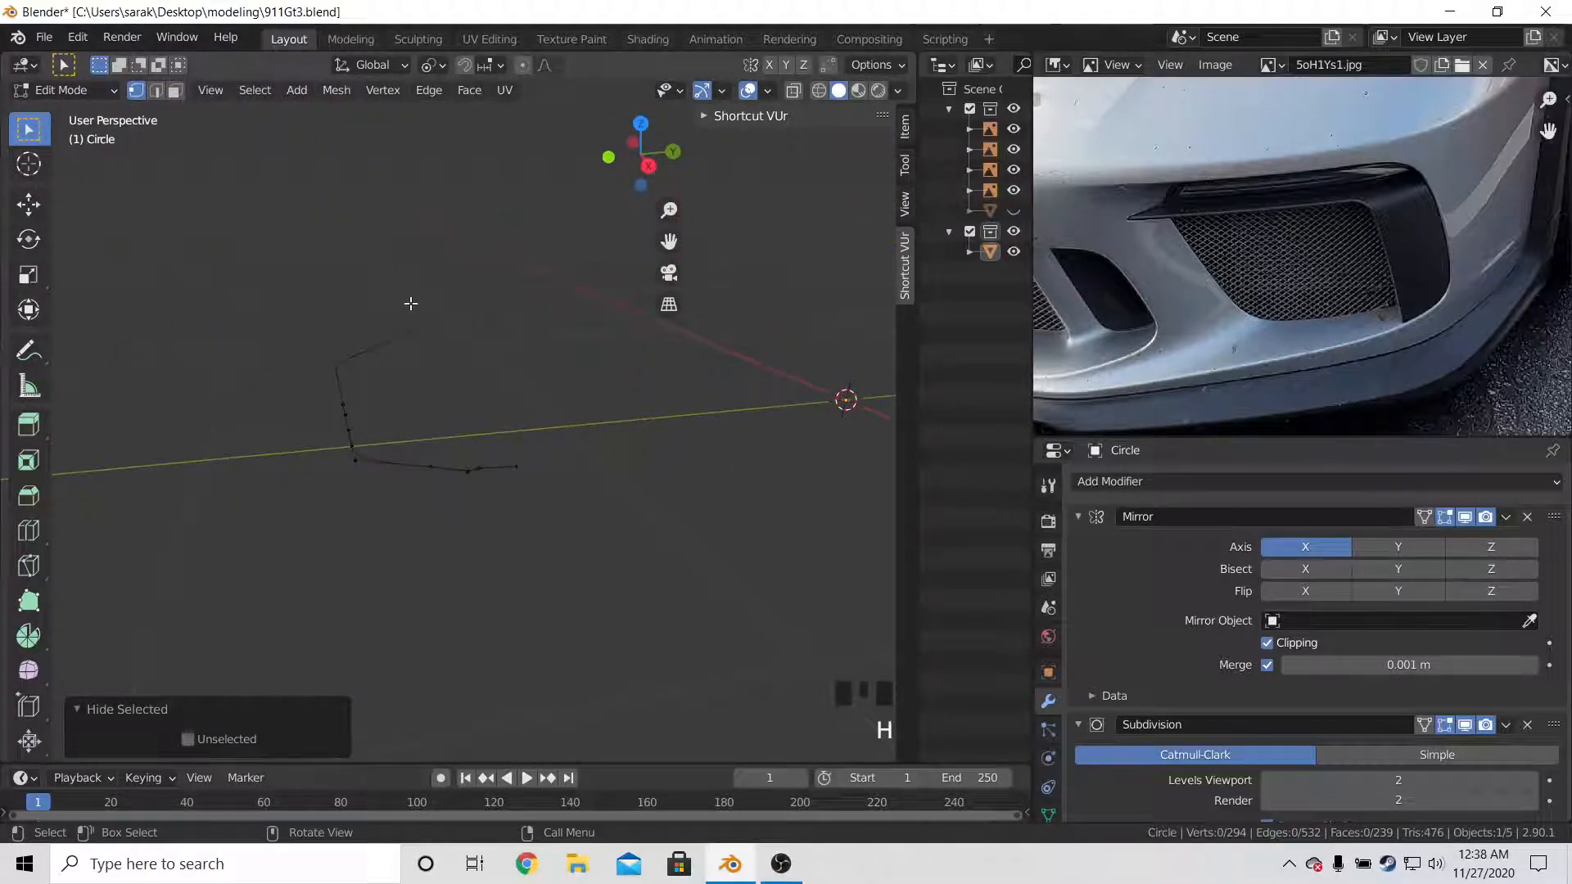
pyautogui.press('KP_7')
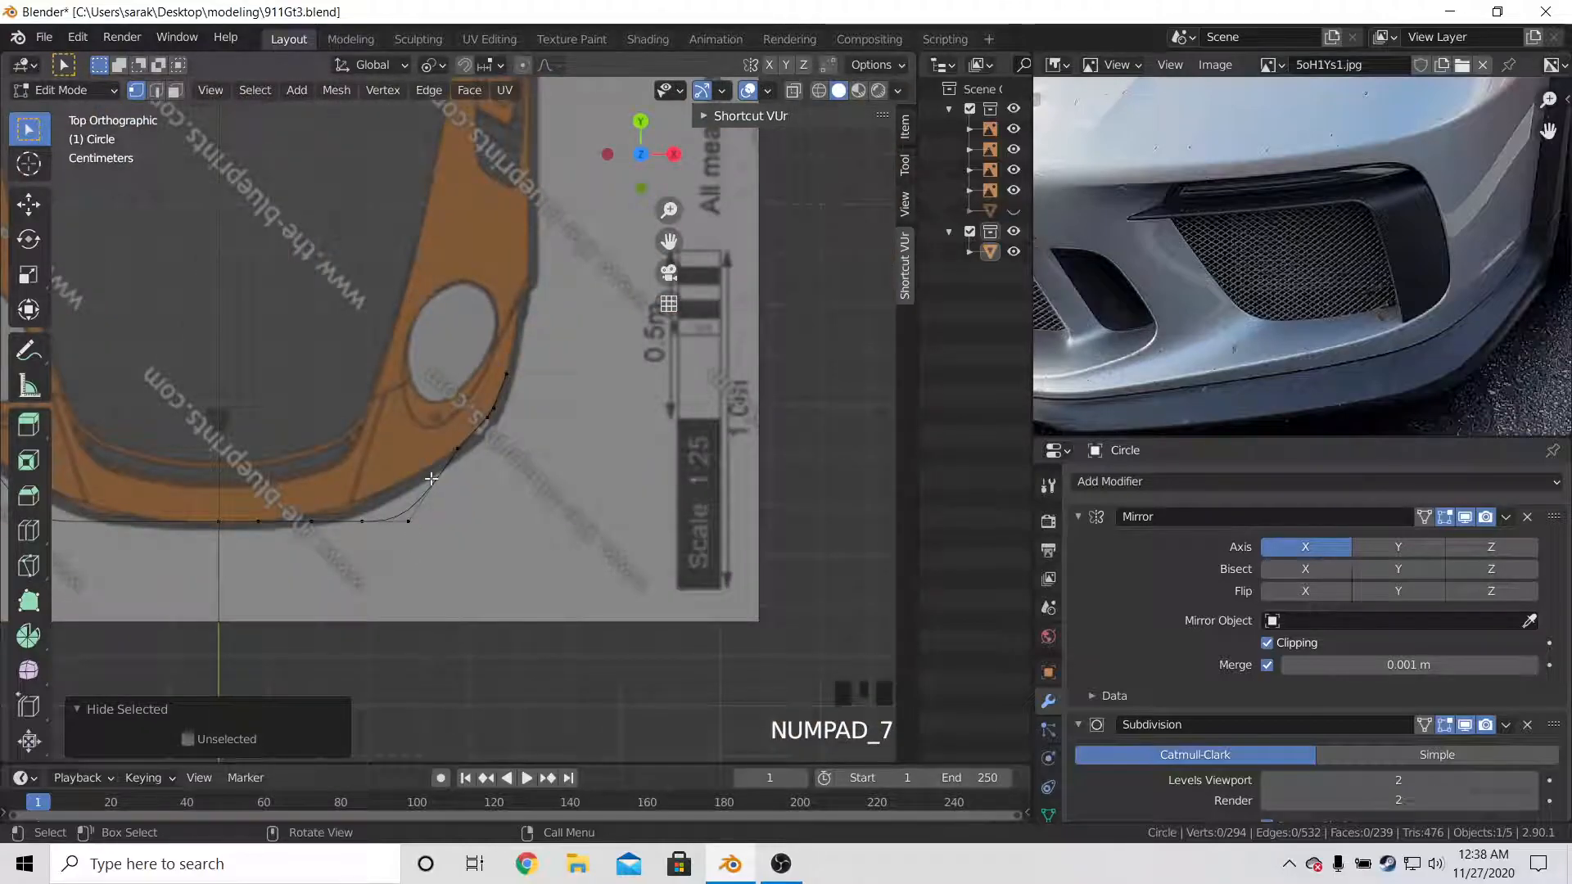
# Move the two outermost vertices of the front bumper curve along Y onto the top-view blueprint outline
pyautogui.scroll(1, 457, 554)
pyautogui.keyDown('shift'); pyautogui.moveTo(456, 551); pyautogui.dragTo(492, 519, button='middle'); pyautogui.keyUp('shift')
pyautogui.click(425, 514)
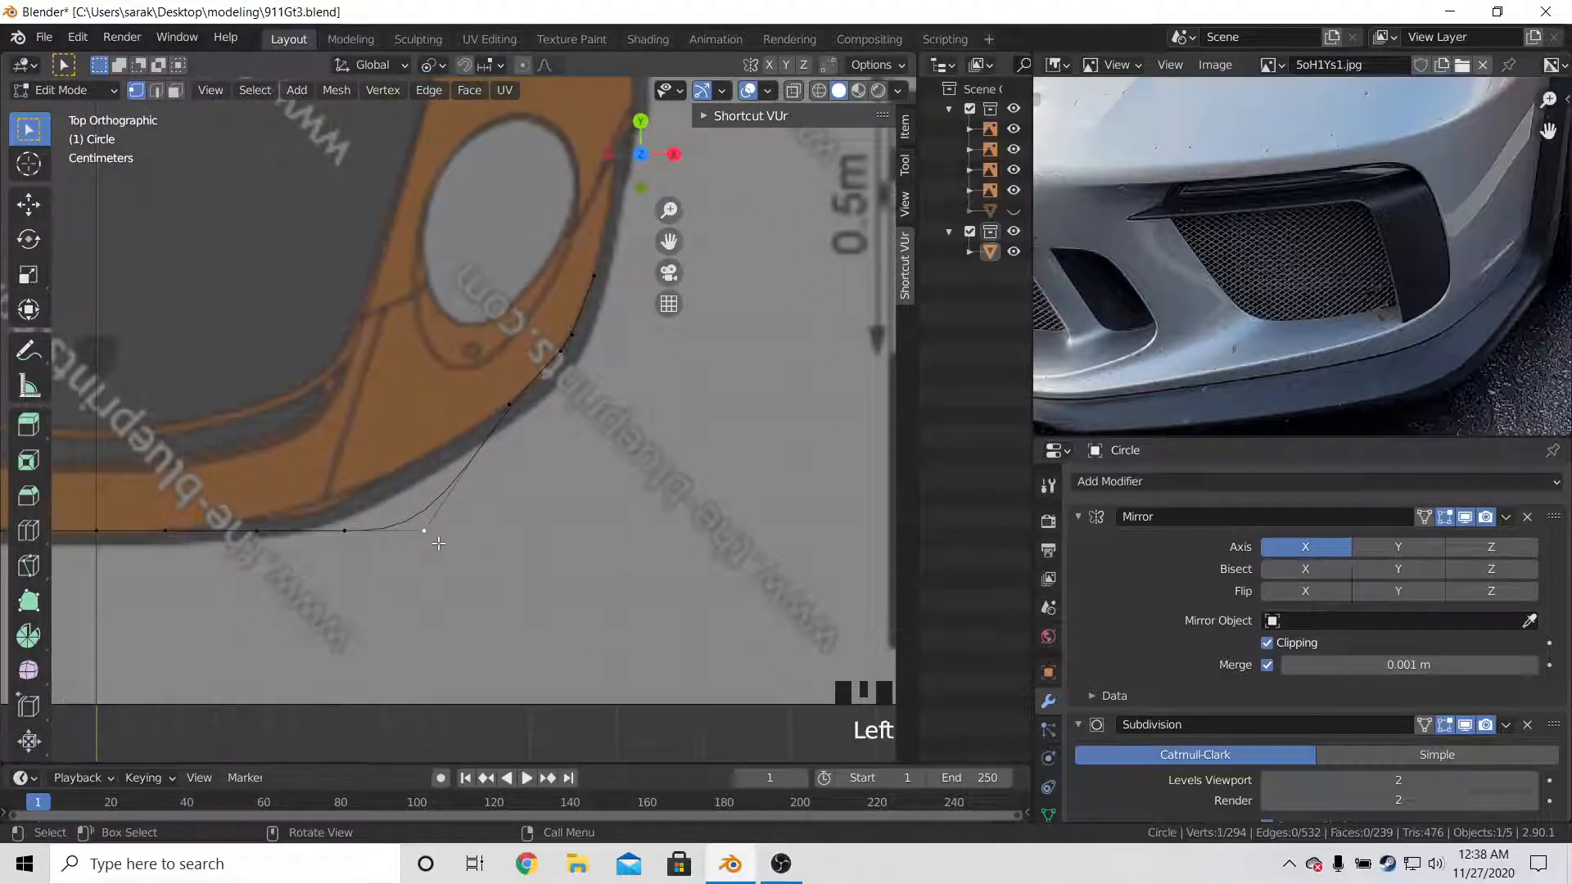
pyautogui.press('g')
pyautogui.press('y')
pyautogui.click(436, 379)
pyautogui.click(345, 531)
pyautogui.press('g')
pyautogui.press('y')
pyautogui.click(380, 453)
# Reposition the two vertices nearer the car's centre, the inner one along Y, to follow the curved bumper outline from above
pyautogui.keyDown('shift'); pyautogui.moveTo(379, 453); pyautogui.dragTo(549, 405, button='middle'); pyautogui.keyUp('shift')
pyautogui.scroll(3, 549, 405)
pyautogui.click(412, 534)
pyautogui.press('g')
pyautogui.press('y')
pyautogui.click(443, 487)
pyautogui.click(563, 472)
pyautogui.press('g')
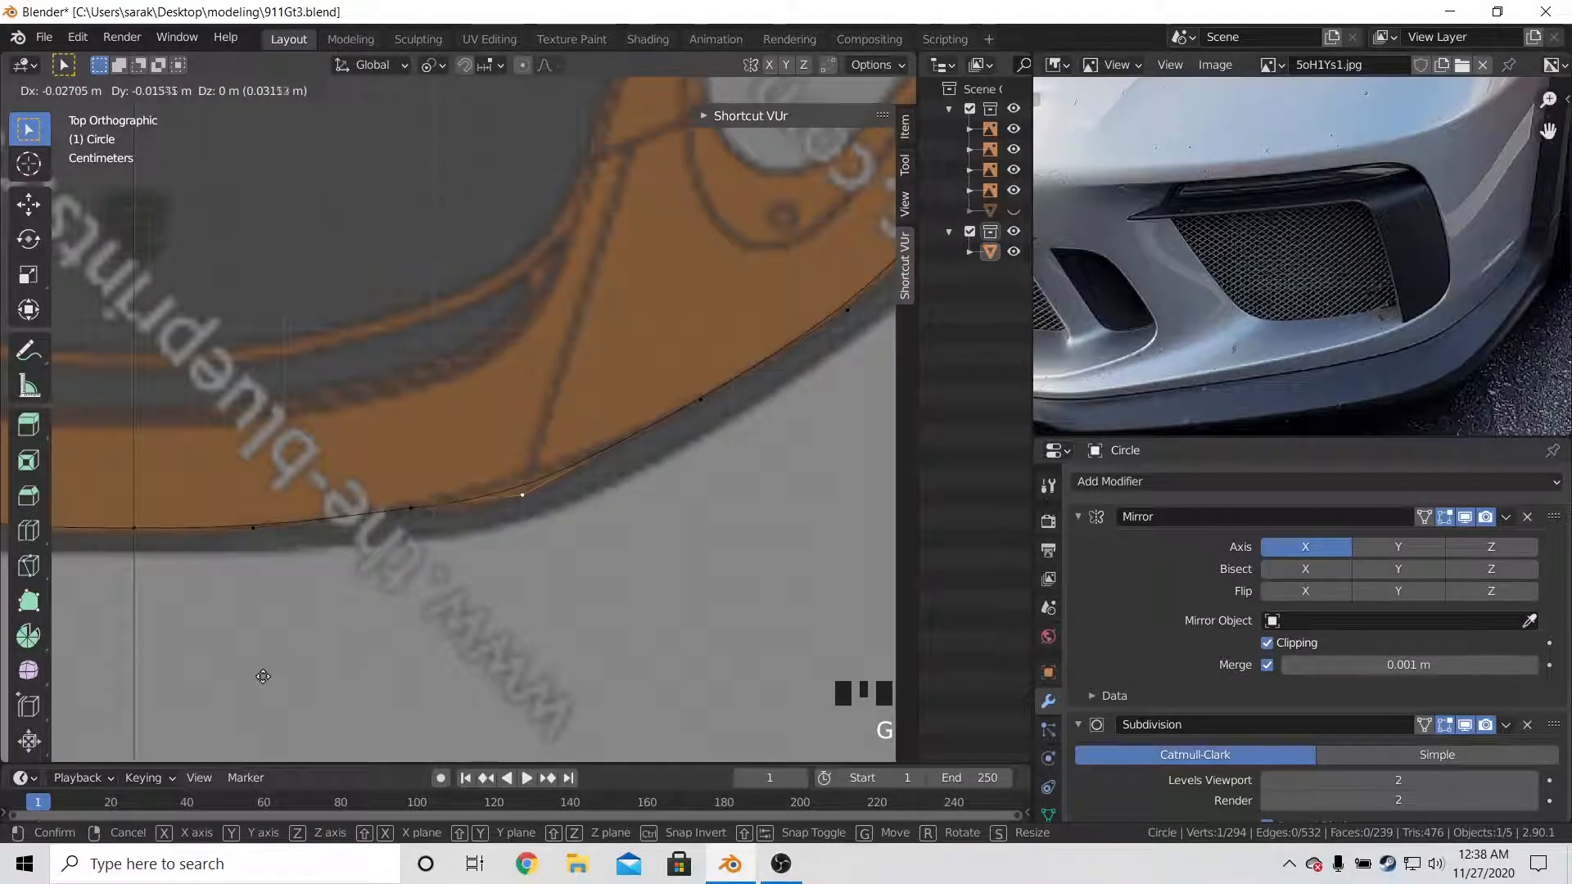
pyautogui.click(283, 715)
pyautogui.keyDown('shift'); pyautogui.moveTo(652, 526); pyautogui.dragTo(614, 579, button='middle'); pyautogui.keyUp('shift')
pyautogui.press('a')
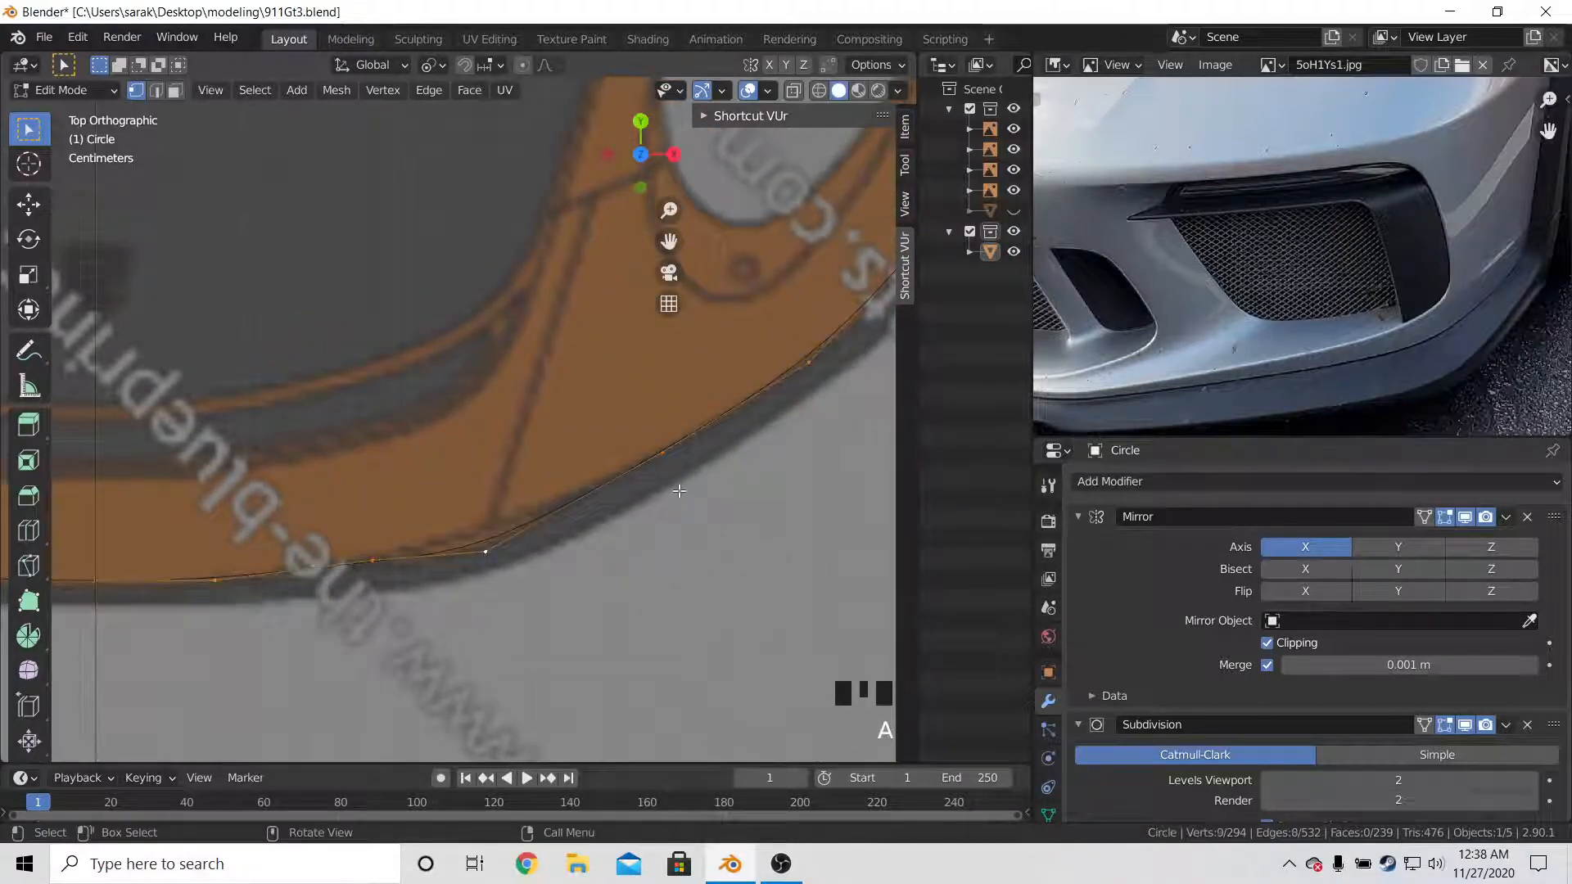
# Fine-tune three vertices along the bumper's corner so the curve hugs the top-view outline
pyautogui.keyDown('shift'); pyautogui.moveTo(697, 452); pyautogui.dragTo(502, 541, button='middle'); pyautogui.keyUp('shift')
pyautogui.click(592, 474)
pyautogui.press('g')
pyautogui.click(598, 479)
pyautogui.click(469, 542)
pyautogui.press('g')
pyautogui.click(470, 546)
pyautogui.click(642, 461)
pyautogui.press('g')
pyautogui.click(646, 458)
# Extrude the curve's end vertex twice along the car's side outline toward the front wheel arch
pyautogui.keyDown('shift'); pyautogui.moveTo(694, 443); pyautogui.dragTo(646, 519, button='middle'); pyautogui.keyUp('shift')
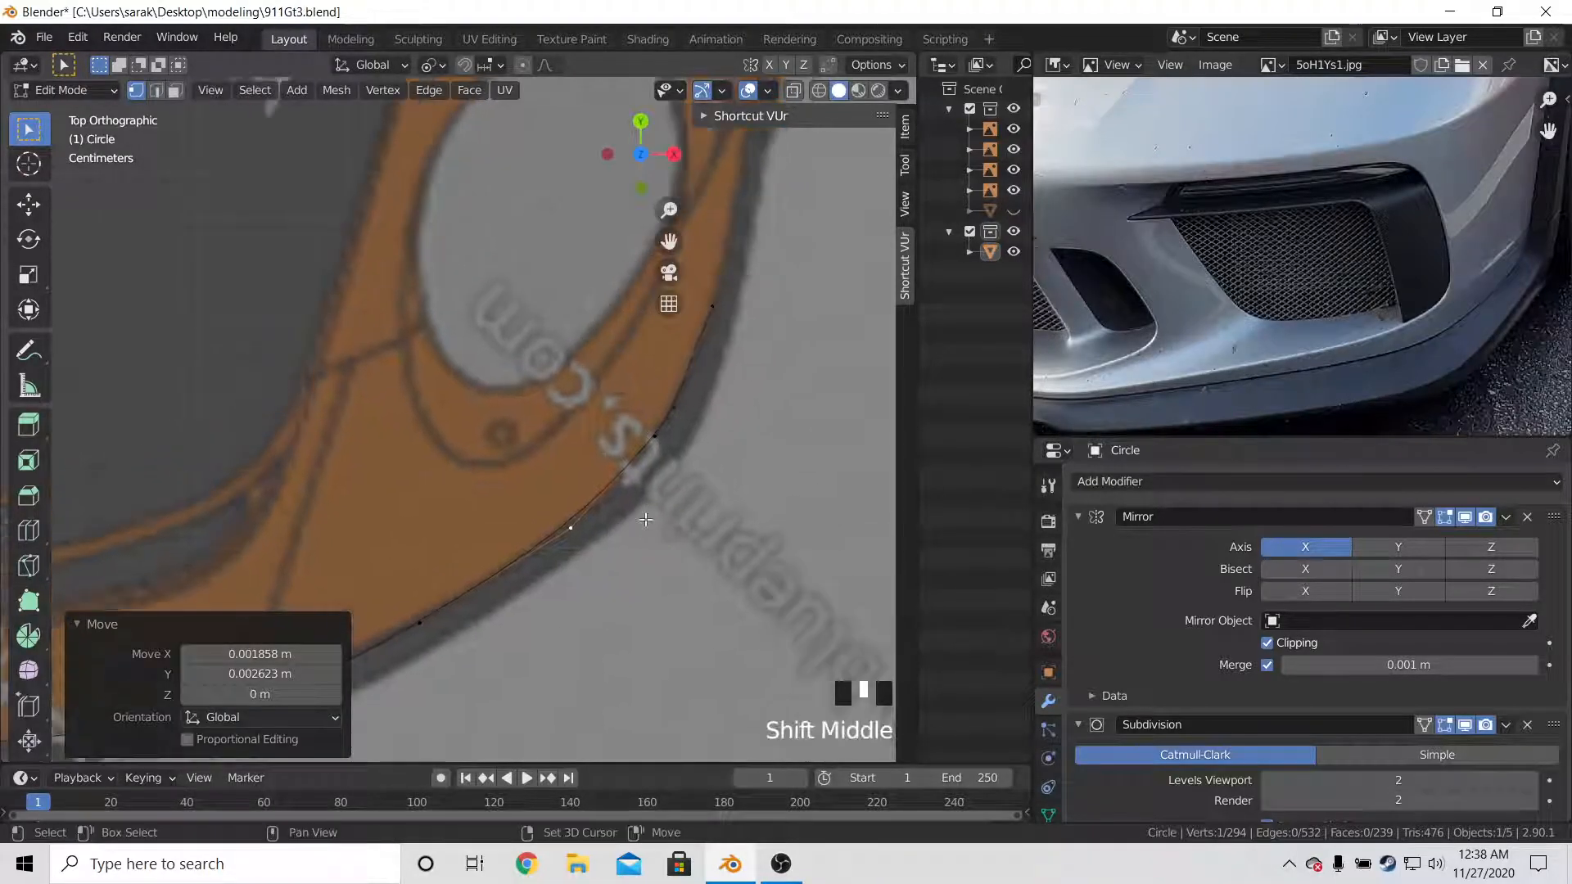
pyautogui.keyDown('shift'); pyautogui.moveTo(729, 356); pyautogui.dragTo(630, 507, button='middle'); pyautogui.keyUp('shift')
pyautogui.click(622, 463)
pyautogui.press('e')
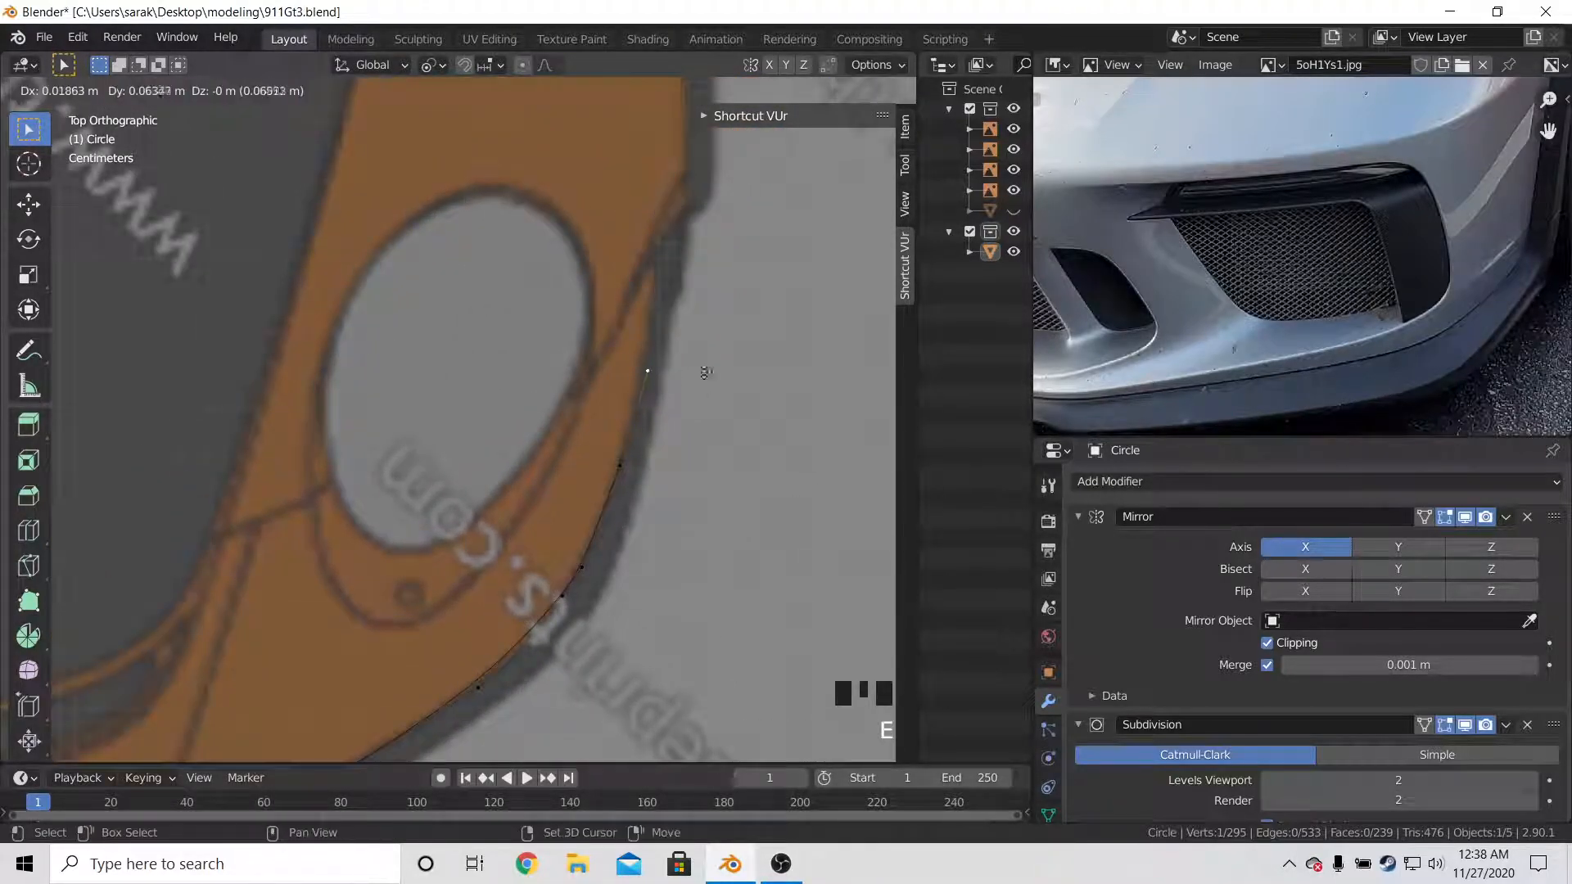
pyautogui.click(682, 282)
pyautogui.keyDown('shift'); pyautogui.moveTo(705, 459); pyautogui.dragTo(674, 598, button='middle'); pyautogui.keyUp('shift')
pyautogui.press('e')
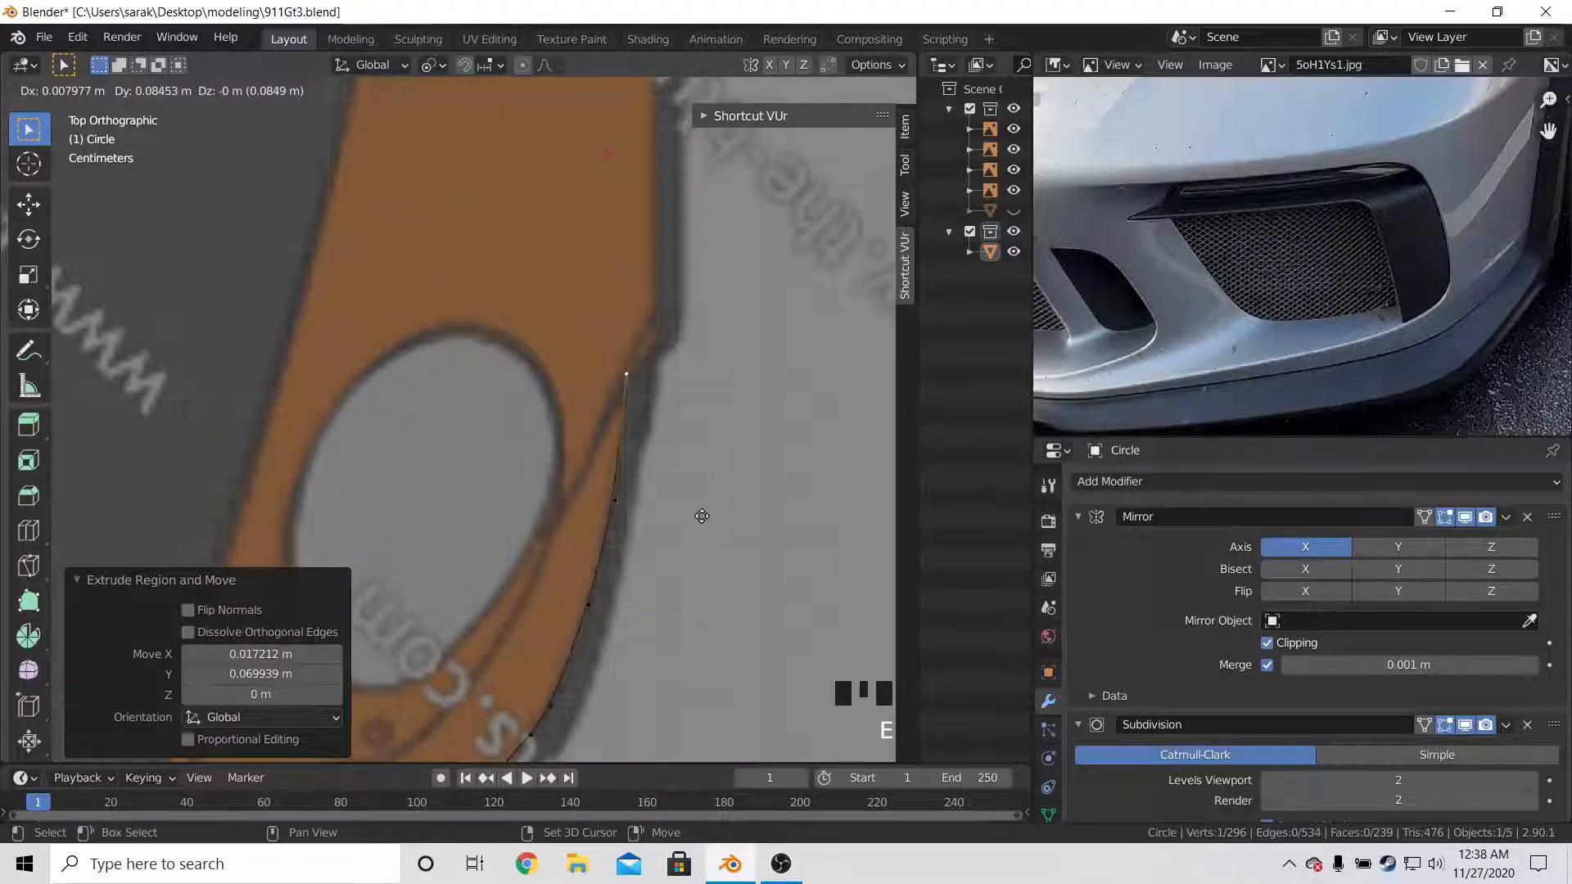
pyautogui.click(701, 516)
# Delete the curve's last vertex and join the remaining end to the wheel-arch strip with an edge
pyautogui.scroll(-3, 702, 517)
pyautogui.moveTo(702, 517); pyautogui.dragTo(853, 428, button='middle')
pyautogui.moveTo(1362, 298); pyautogui.dragTo(1245, 323, button='middle')
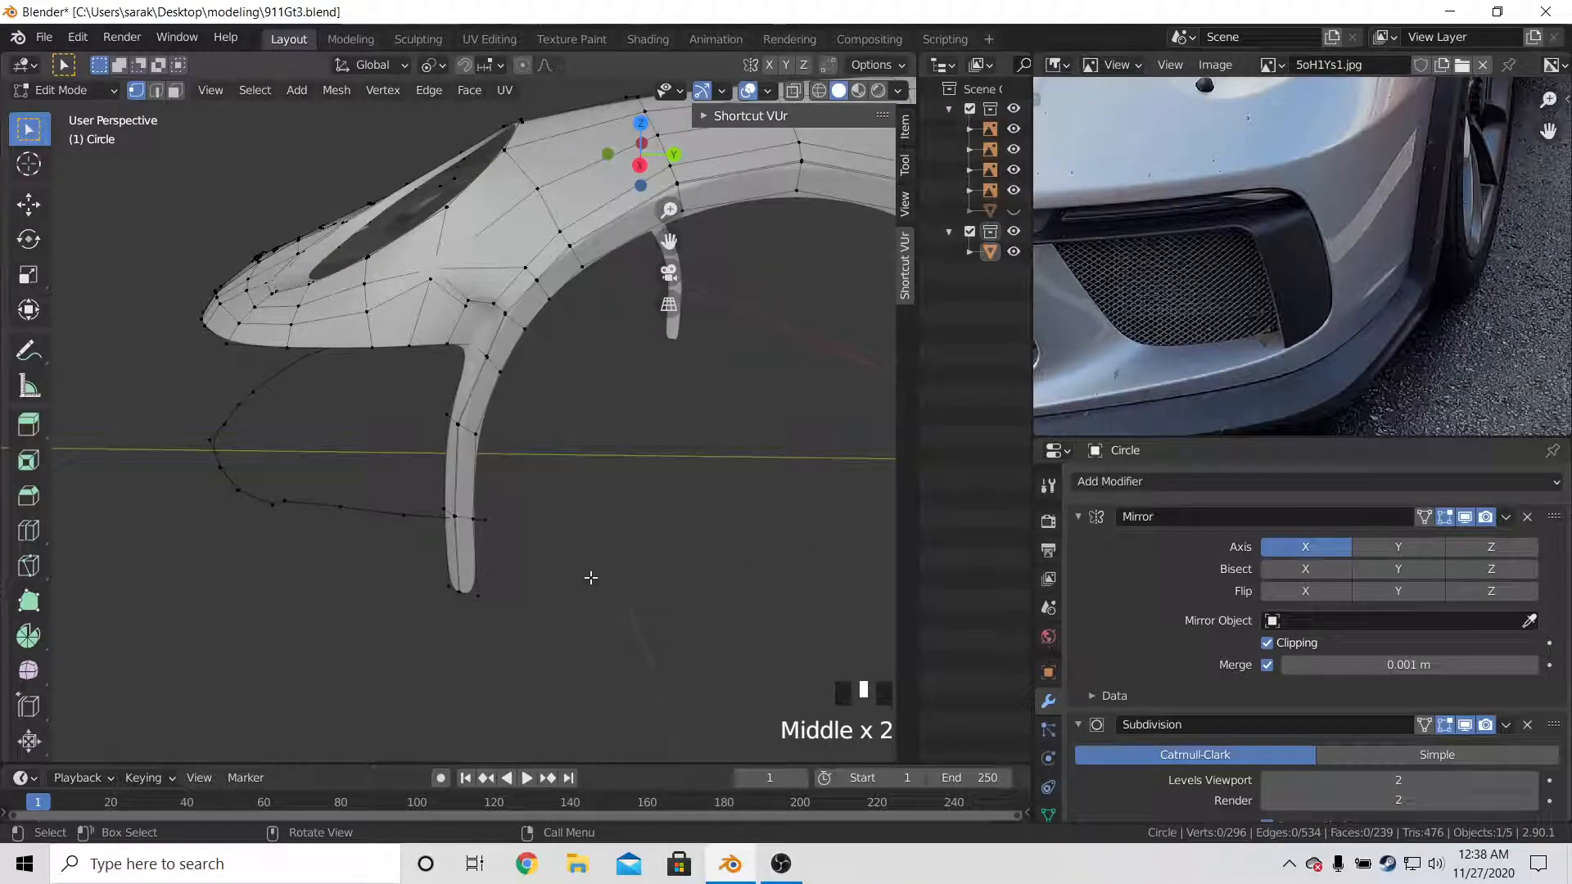
pyautogui.click(507, 525)
pyautogui.press('x')
pyautogui.click(501, 503)
pyautogui.keyDown('shift'); pyautogui.moveTo(504, 514); pyautogui.dragTo(551, 475, button='middle'); pyautogui.keyUp('shift')
pyautogui.keyDown('shift'); pyautogui.click(549, 488); pyautogui.keyUp('shift')
pyautogui.click(551, 474)
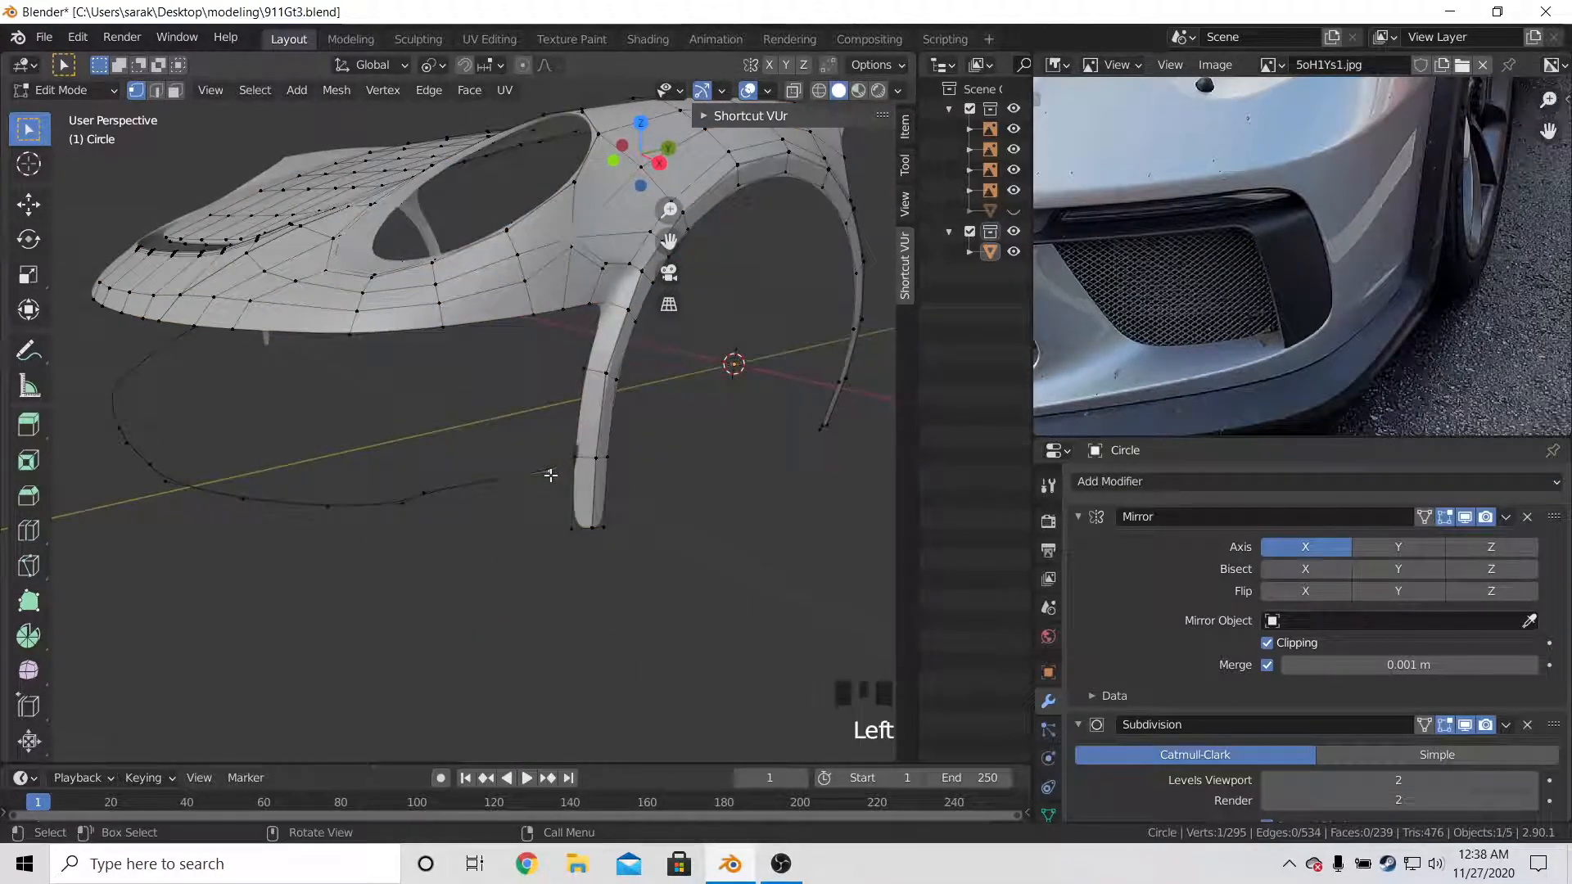
# Raise the curve's end vertex about 0.002 m along Z in the side view
pyautogui.press('KP_3')
pyautogui.scroll(3, 551, 474)
pyautogui.press('g')
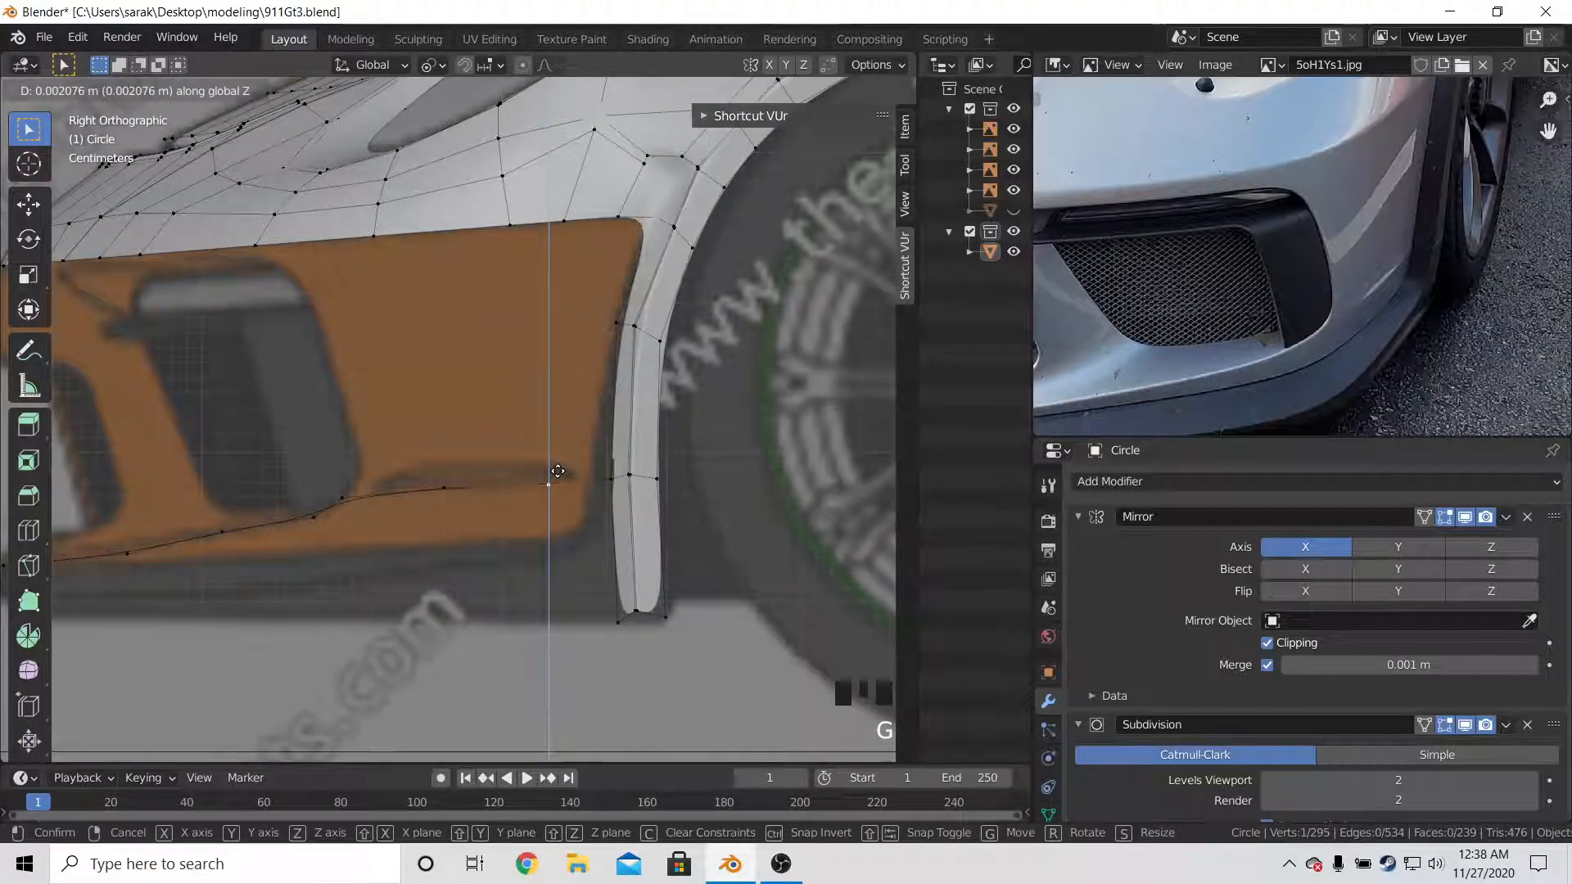
pyautogui.click(559, 466)
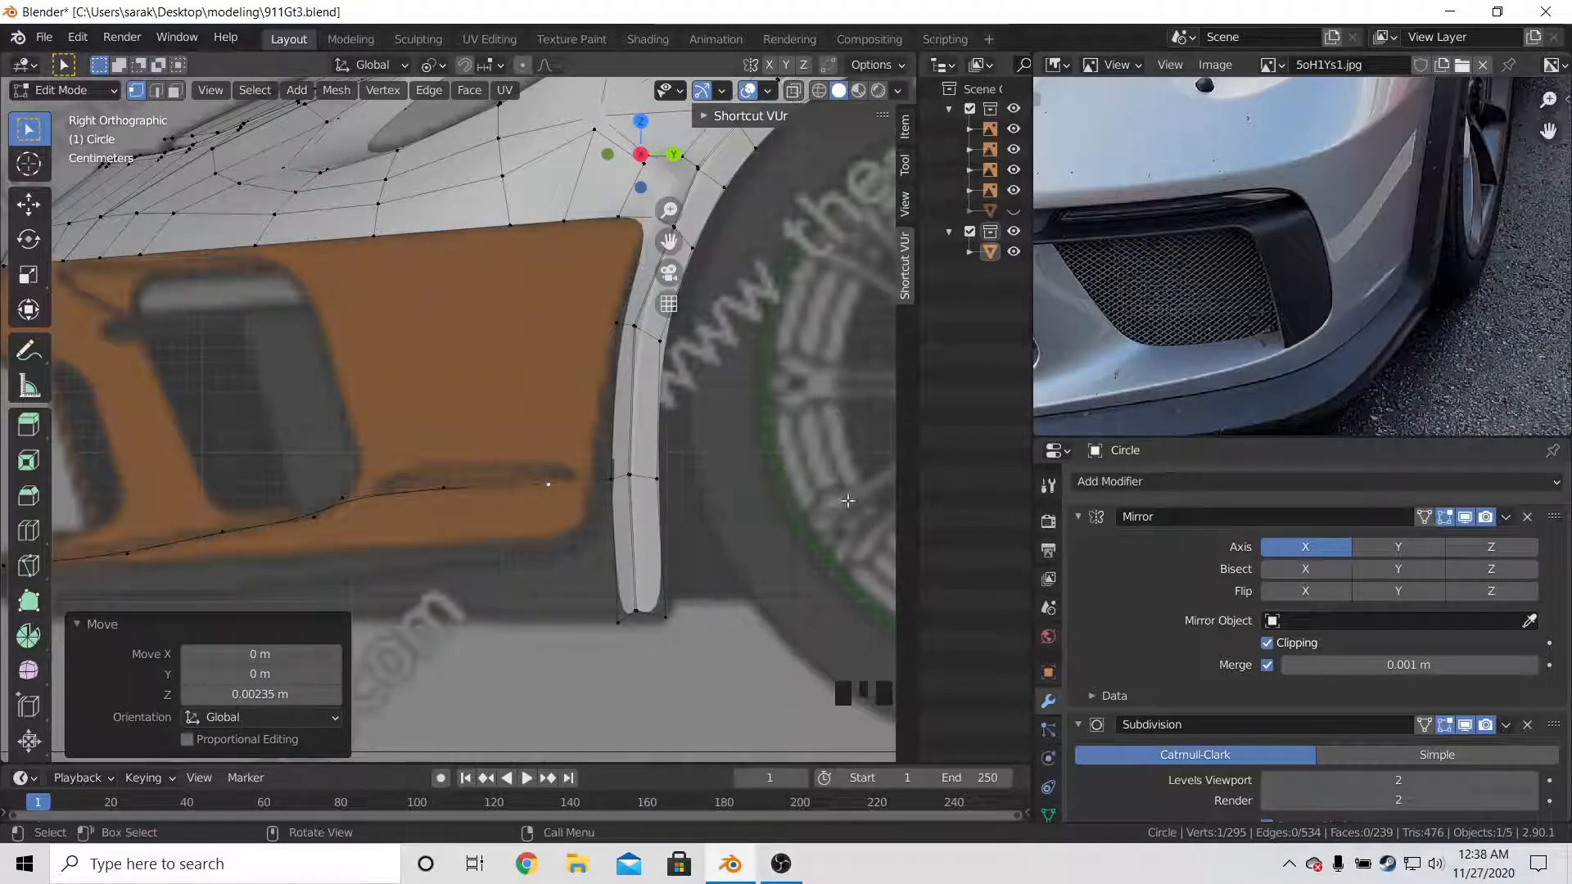
# Delete the lowest row of vertices on the wheel-arch strip
pyautogui.keyDown('alt'); pyautogui.click(661, 621); pyautogui.keyUp('alt')
pyautogui.press('x')
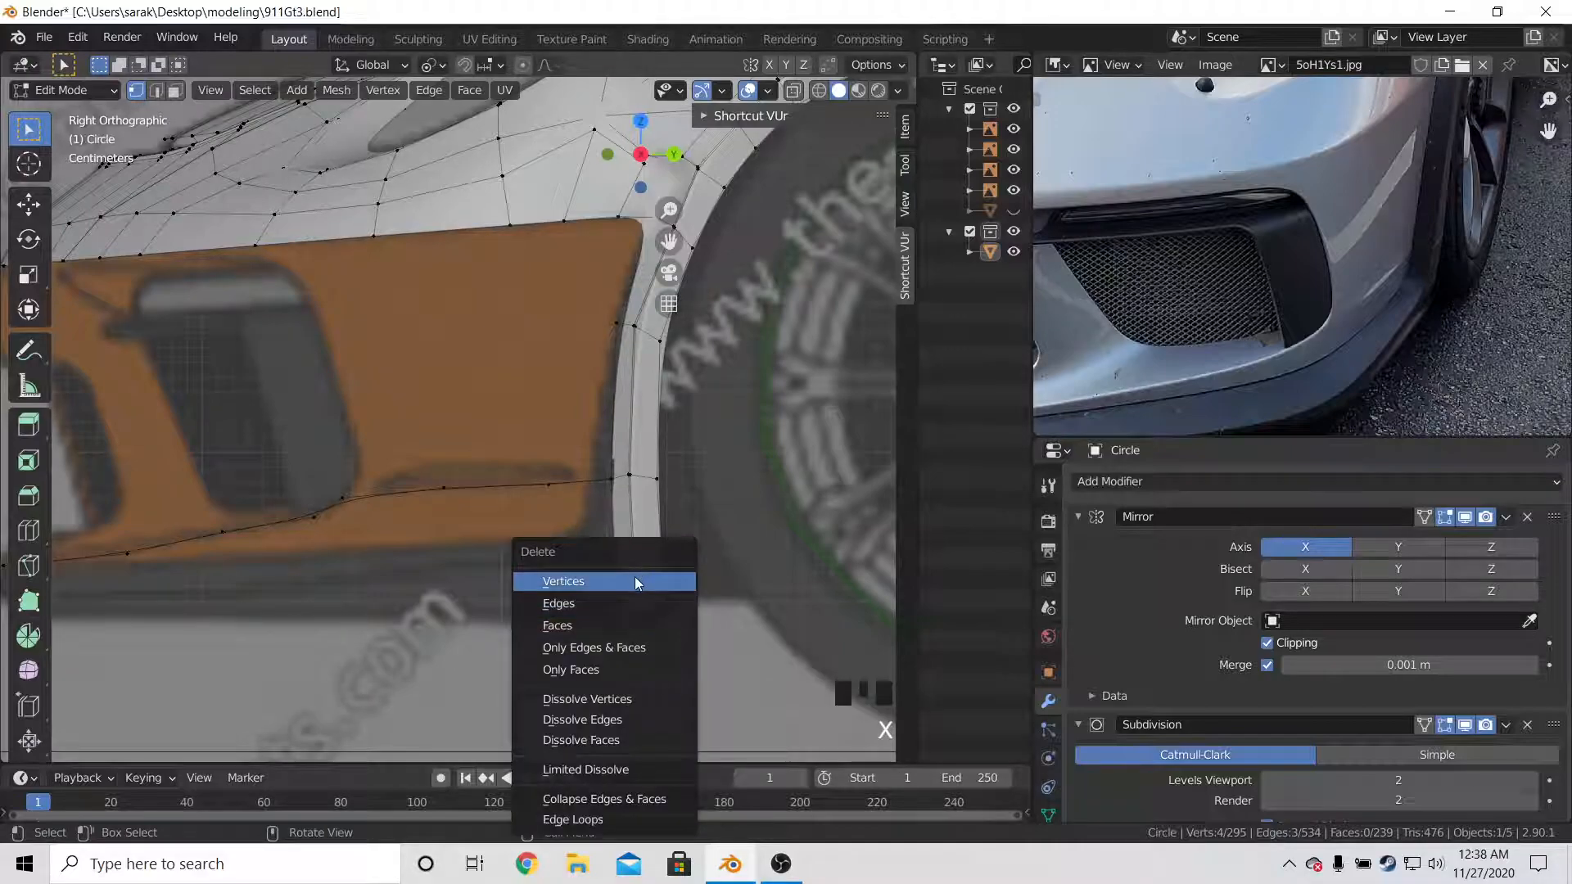
pyautogui.click(637, 583)
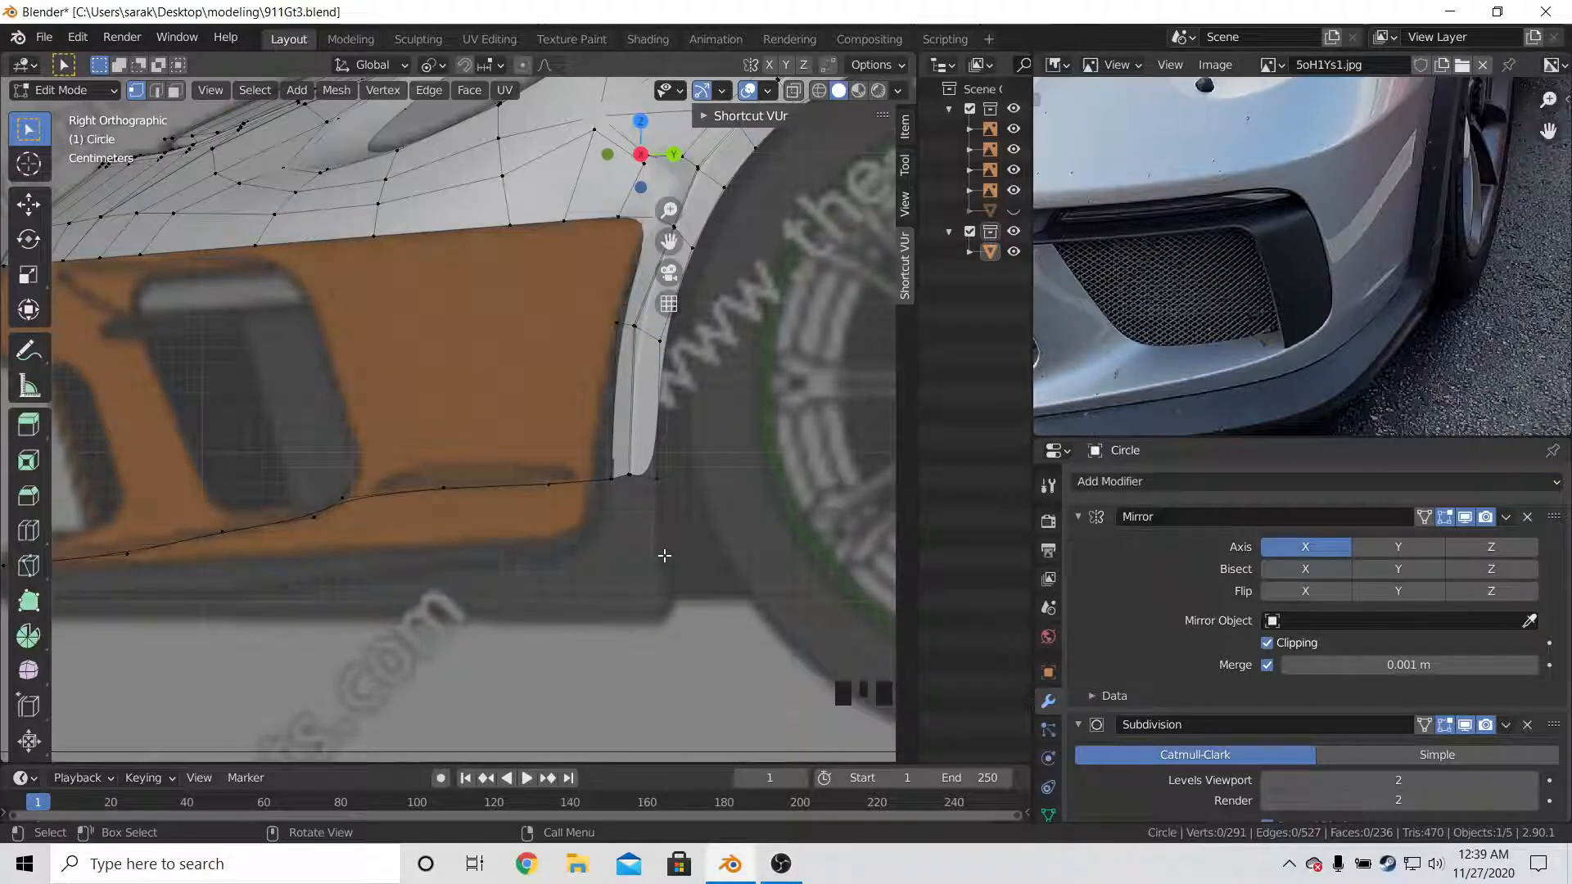
# Move the curve vertex next to the wheel-arch strip inward by about -0.006 m along X
pyautogui.moveTo(502, 524); pyautogui.dragTo(712, 533, button='middle')
pyautogui.press('Tab')
pyautogui.press('Tab')
pyautogui.click(667, 480)
pyautogui.press('g')
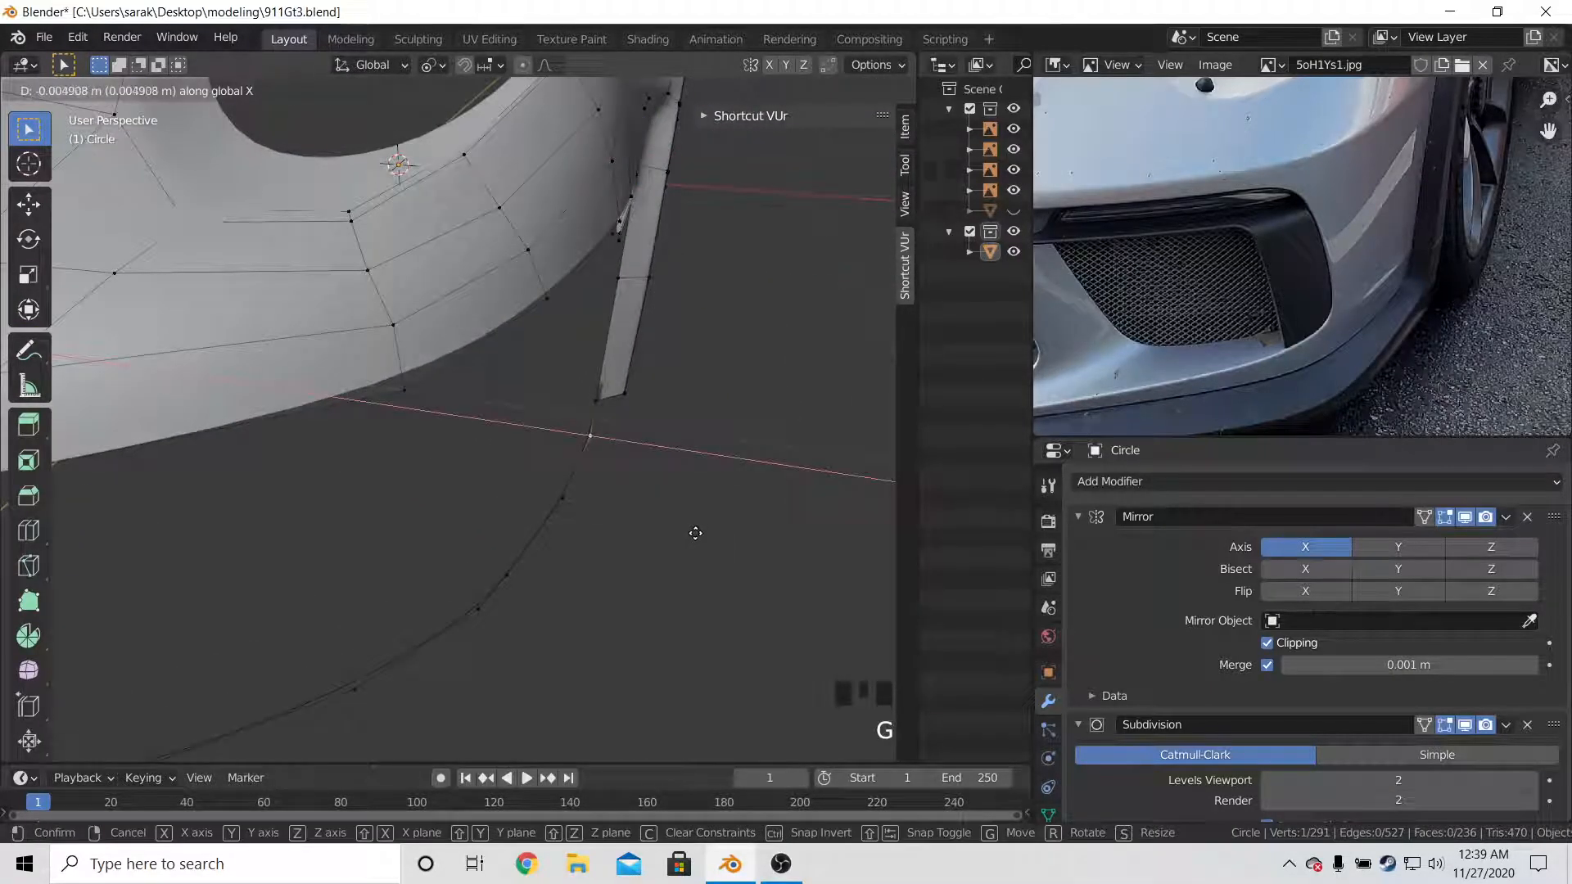
pyautogui.click(686, 533)
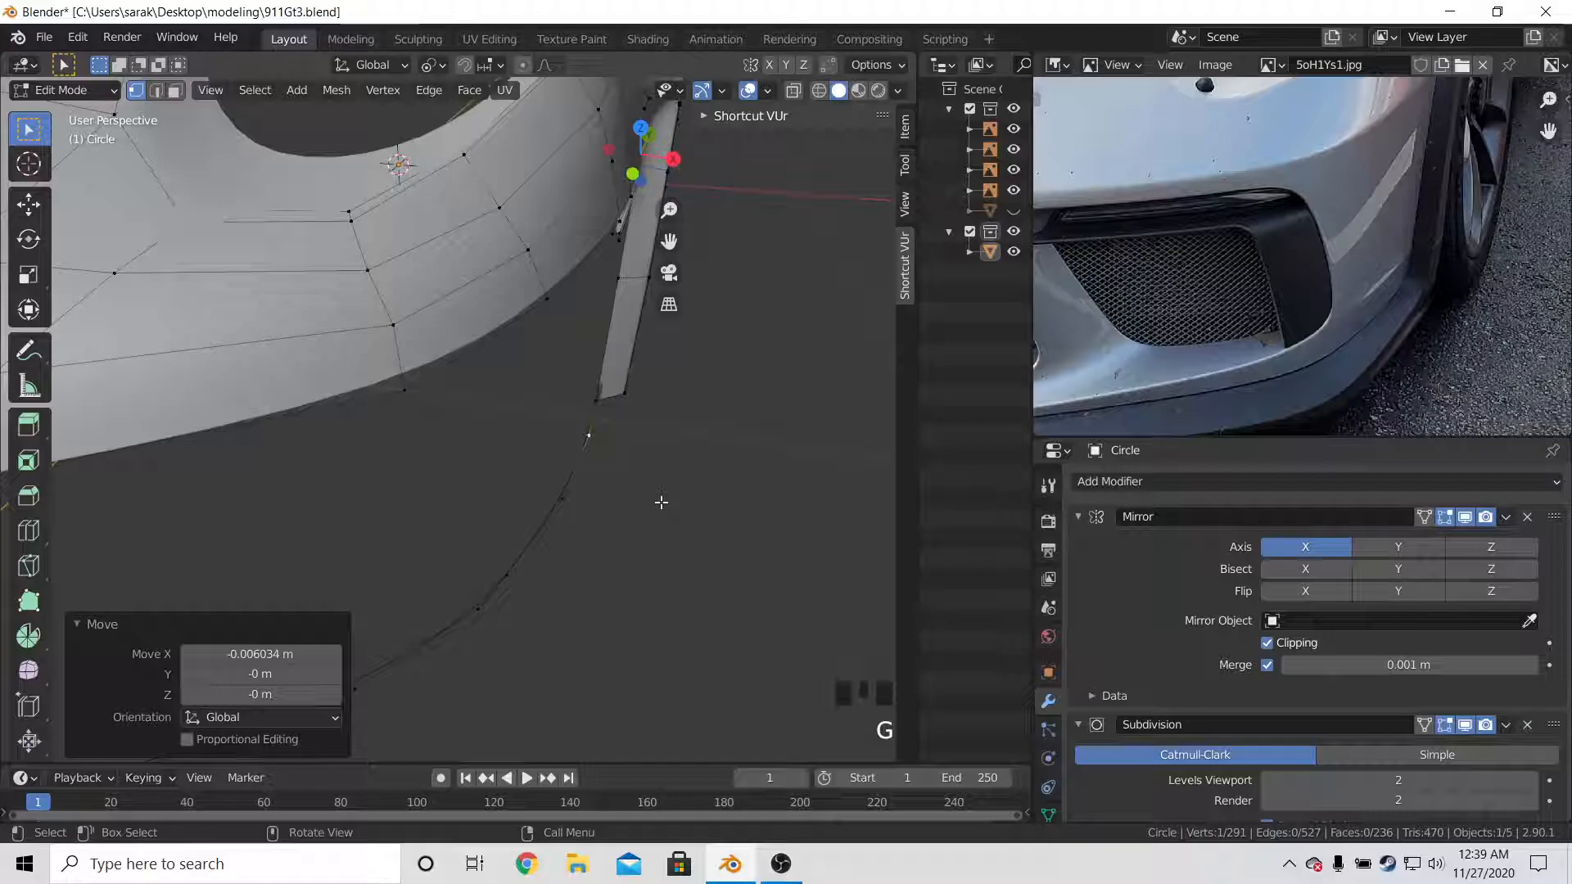
pyautogui.press('g')
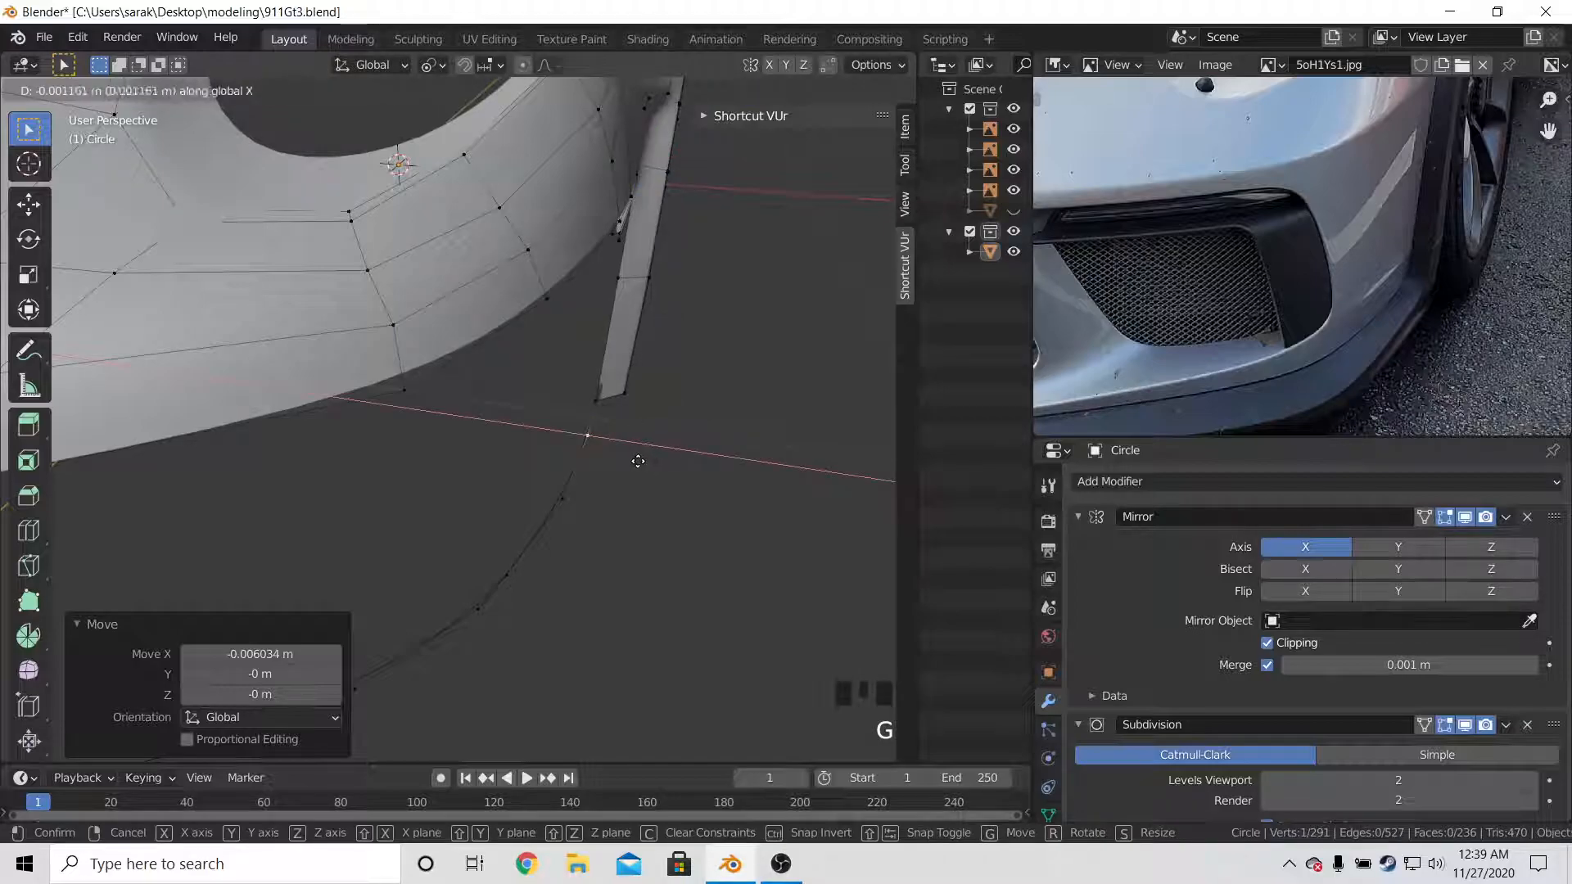
pyautogui.press('Tab')
pyautogui.moveTo(650, 460); pyautogui.dragTo(487, 399, button='middle')
pyautogui.press('KP_3')
pyautogui.press('Tab')
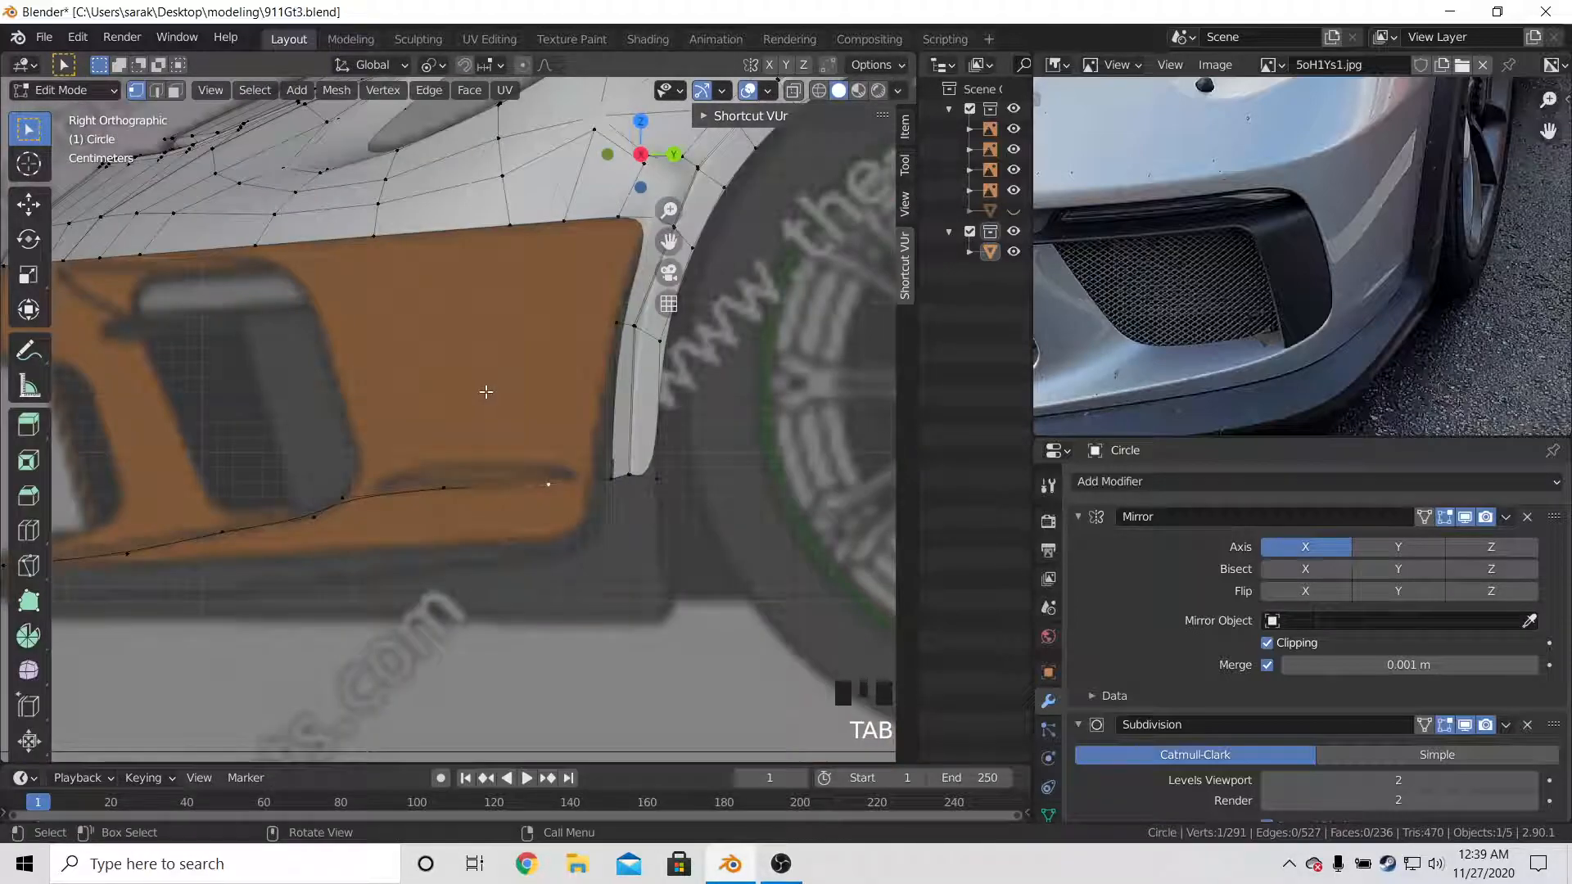
pyautogui.keyDown('shift'); pyautogui.click(557, 485); pyautogui.keyUp('shift')
pyautogui.keyDown('shift'); pyautogui.click(455, 488); pyautogui.keyUp('shift')
pyautogui.keyDown('shift'); pyautogui.click(376, 489); pyautogui.keyUp('shift')
pyautogui.keyDown('shift'); pyautogui.moveTo(376, 490); pyautogui.dragTo(426, 507, button='middle'); pyautogui.keyUp('shift')
pyautogui.keyDown('shift'); pyautogui.click(420, 508); pyautogui.keyUp('shift')
pyautogui.press('a')
# Adjust the front vertices of the bumper curve in the side view, moving them along Z toward the blueprint's lower edge
pyautogui.click(245, 533)
pyautogui.press('g')
pyautogui.click(256, 527)
pyautogui.press('g')
pyautogui.press('z')
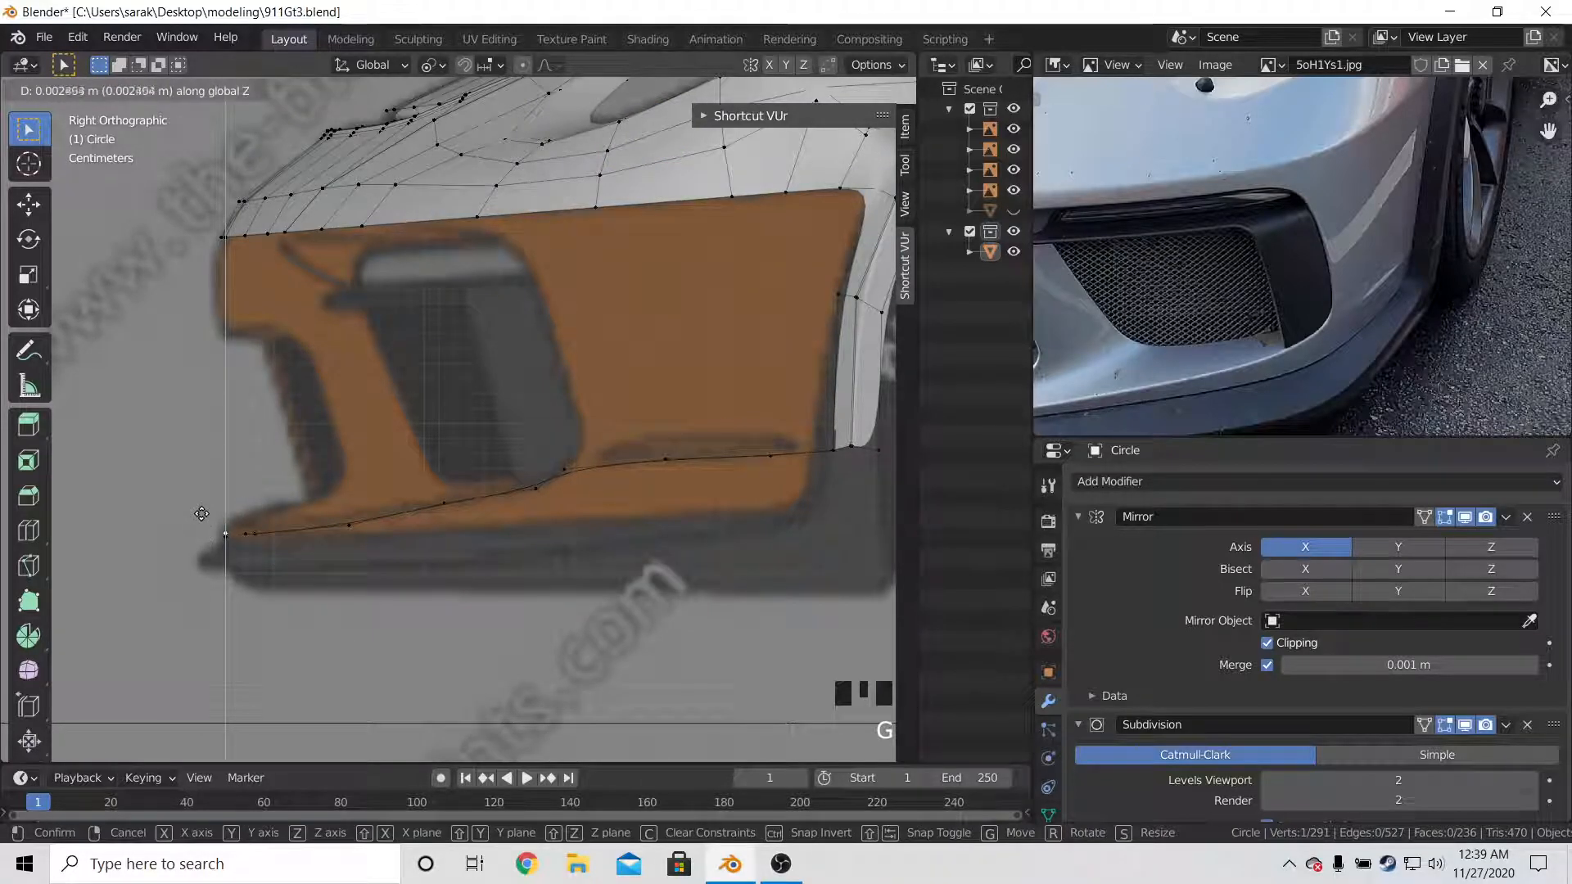
pyautogui.click(202, 519)
pyautogui.click(353, 521)
pyautogui.press('g')
pyautogui.press('z')
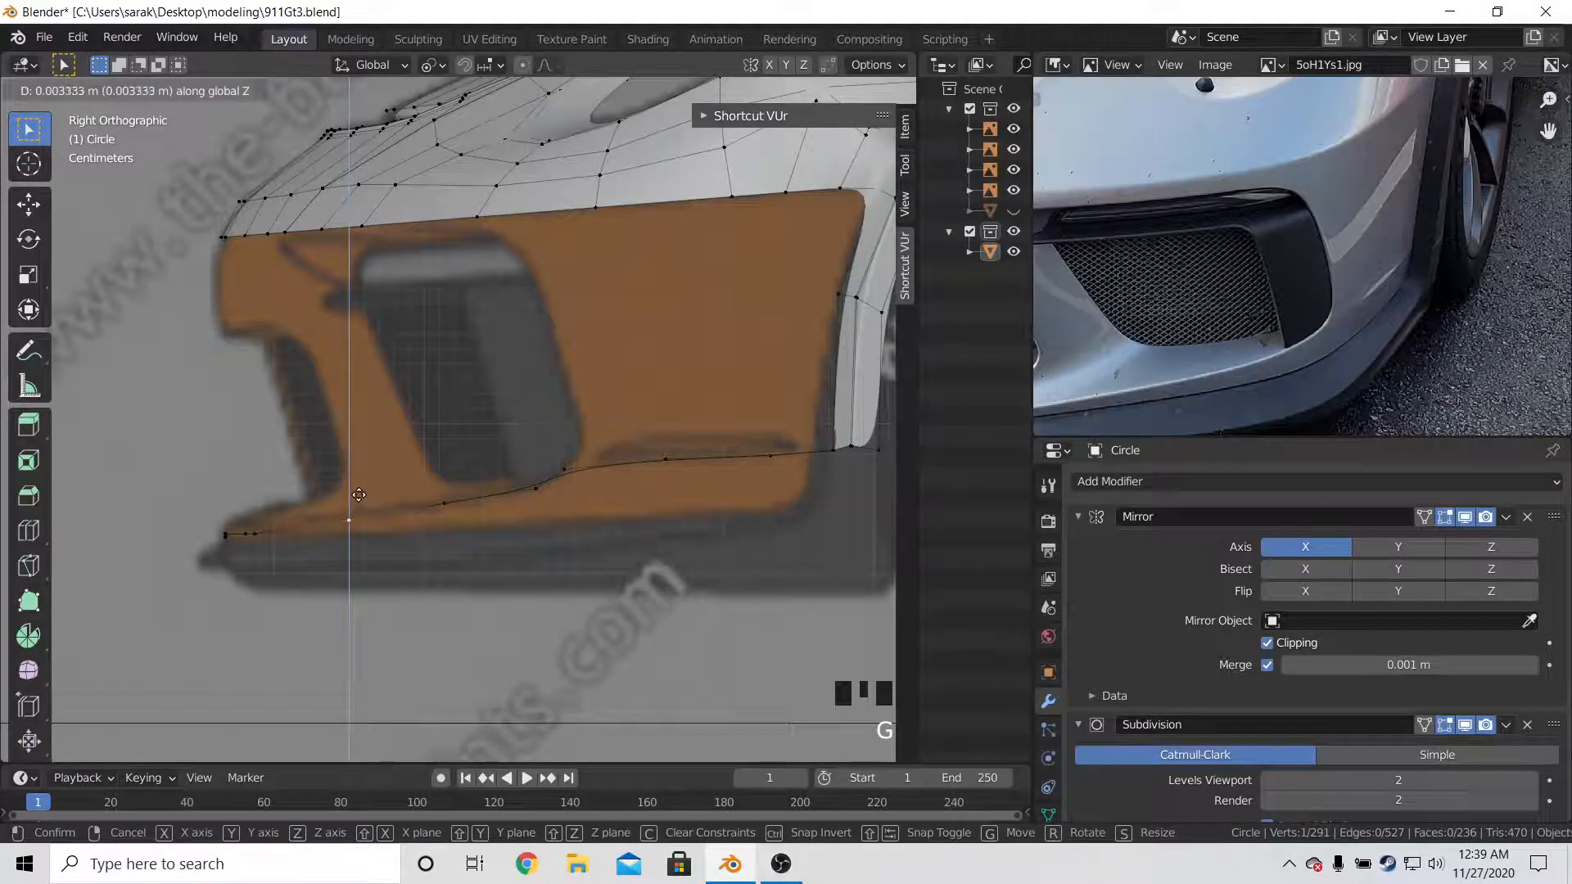
pyautogui.click(359, 492)
pyautogui.press('a')
pyautogui.press('a')
pyautogui.press('c')
pyautogui.moveTo(238, 533); pyautogui.dragTo(336, 527)
pyautogui.rightClick(331, 527)
# Adjust the height of a single front curve vertex along Z in the front view
pyautogui.moveTo(331, 527); pyautogui.dragTo(246, 509, button='middle')
pyautogui.click(248, 509)
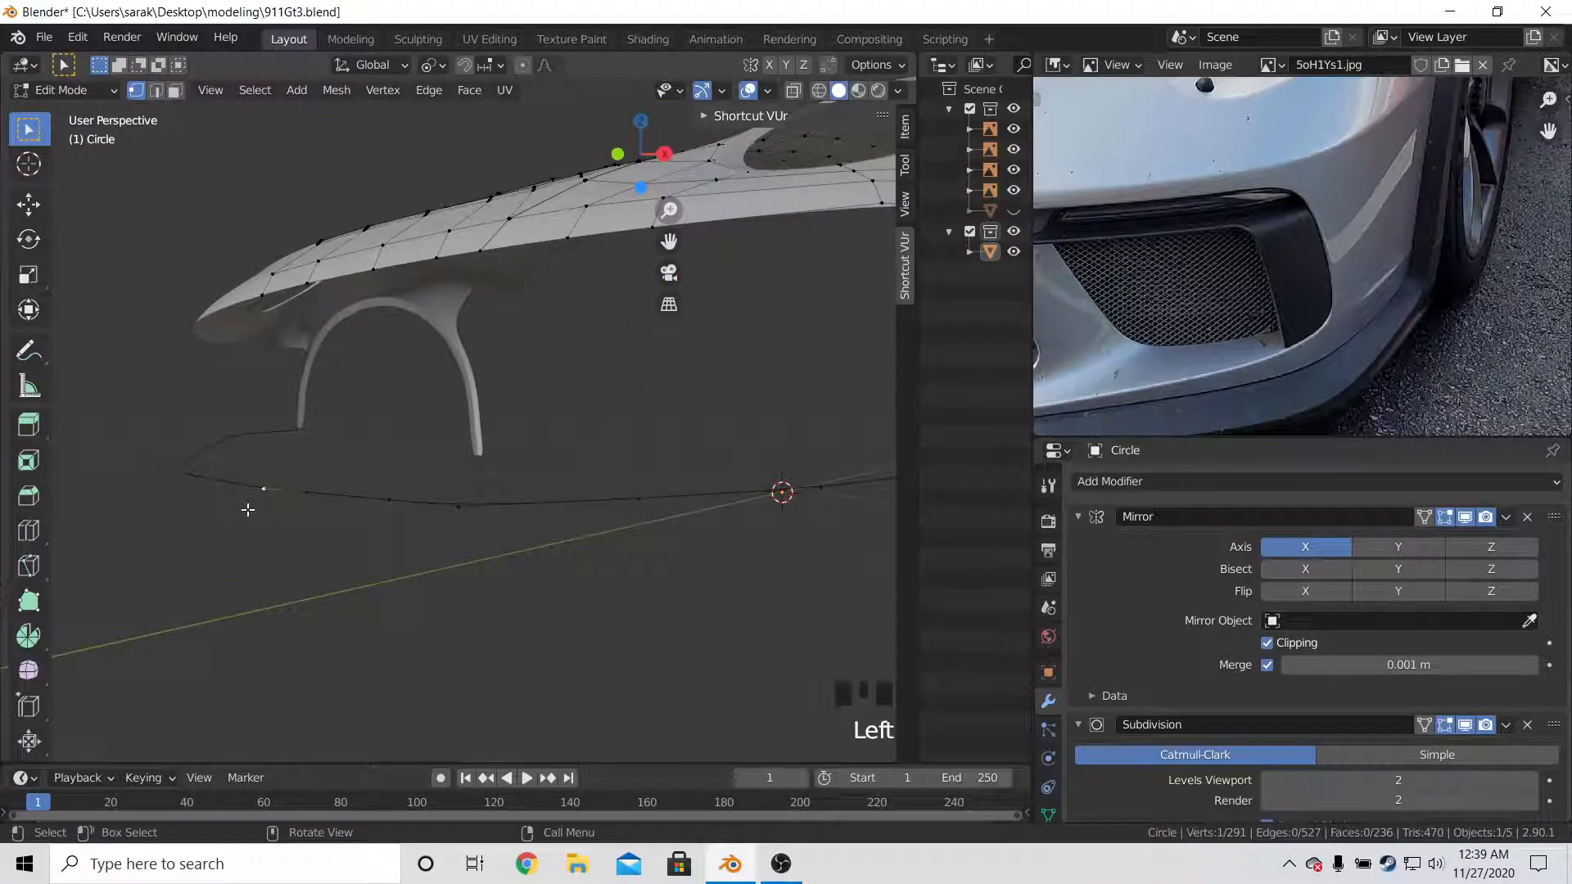
pyautogui.press('KP_1')
pyautogui.keyDown('shift'); pyautogui.moveTo(410, 519); pyautogui.dragTo(748, 523, button='middle'); pyautogui.keyUp('shift')
pyautogui.press('g')
pyautogui.press('z')
pyautogui.click(750, 503)
# Select the ten vertices of the lower bumper curve and extrude them down about 0.005 m along Z
pyautogui.keyDown('shift'); pyautogui.click(447, 530); pyautogui.keyUp('shift')
pyautogui.keyDown('shift'); pyautogui.click(599, 525); pyautogui.keyUp('shift')
pyautogui.keyDown('shift'); pyautogui.click(714, 522); pyautogui.keyUp('shift')
pyautogui.scroll(-2, 641, 516)
pyautogui.moveTo(729, 515); pyautogui.dragTo(573, 524, button='middle')
pyautogui.press('c')
pyautogui.rightClick(838, 465)
pyautogui.moveTo(810, 467); pyautogui.dragTo(555, 530, button='middle')
pyautogui.scroll(-6, 614, 526)
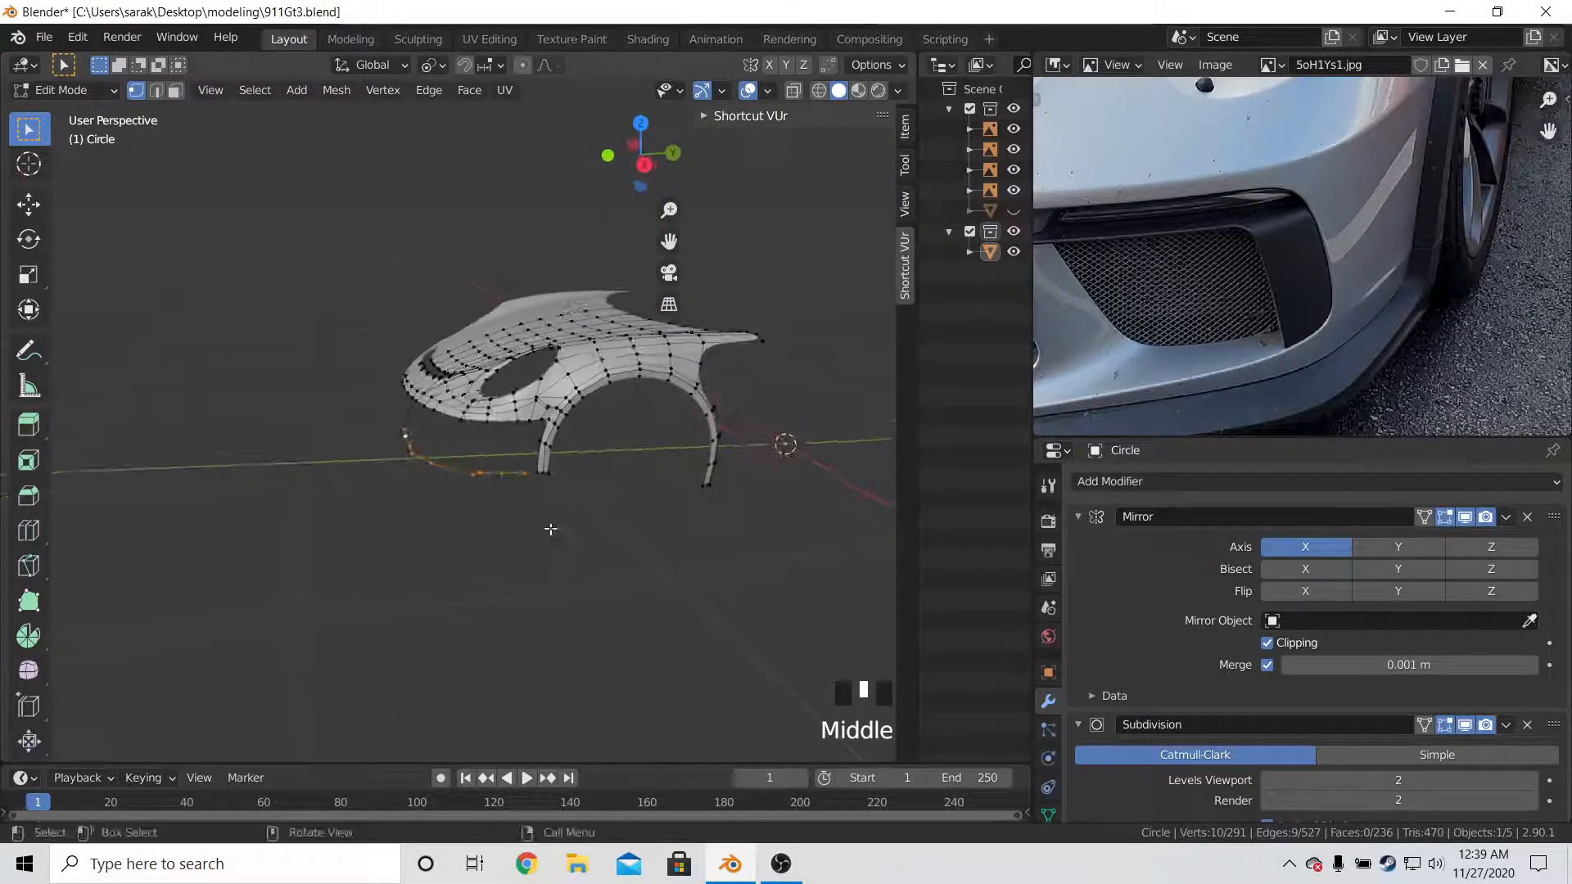
pyautogui.press('KP_3')
pyautogui.scroll(9, 546, 527)
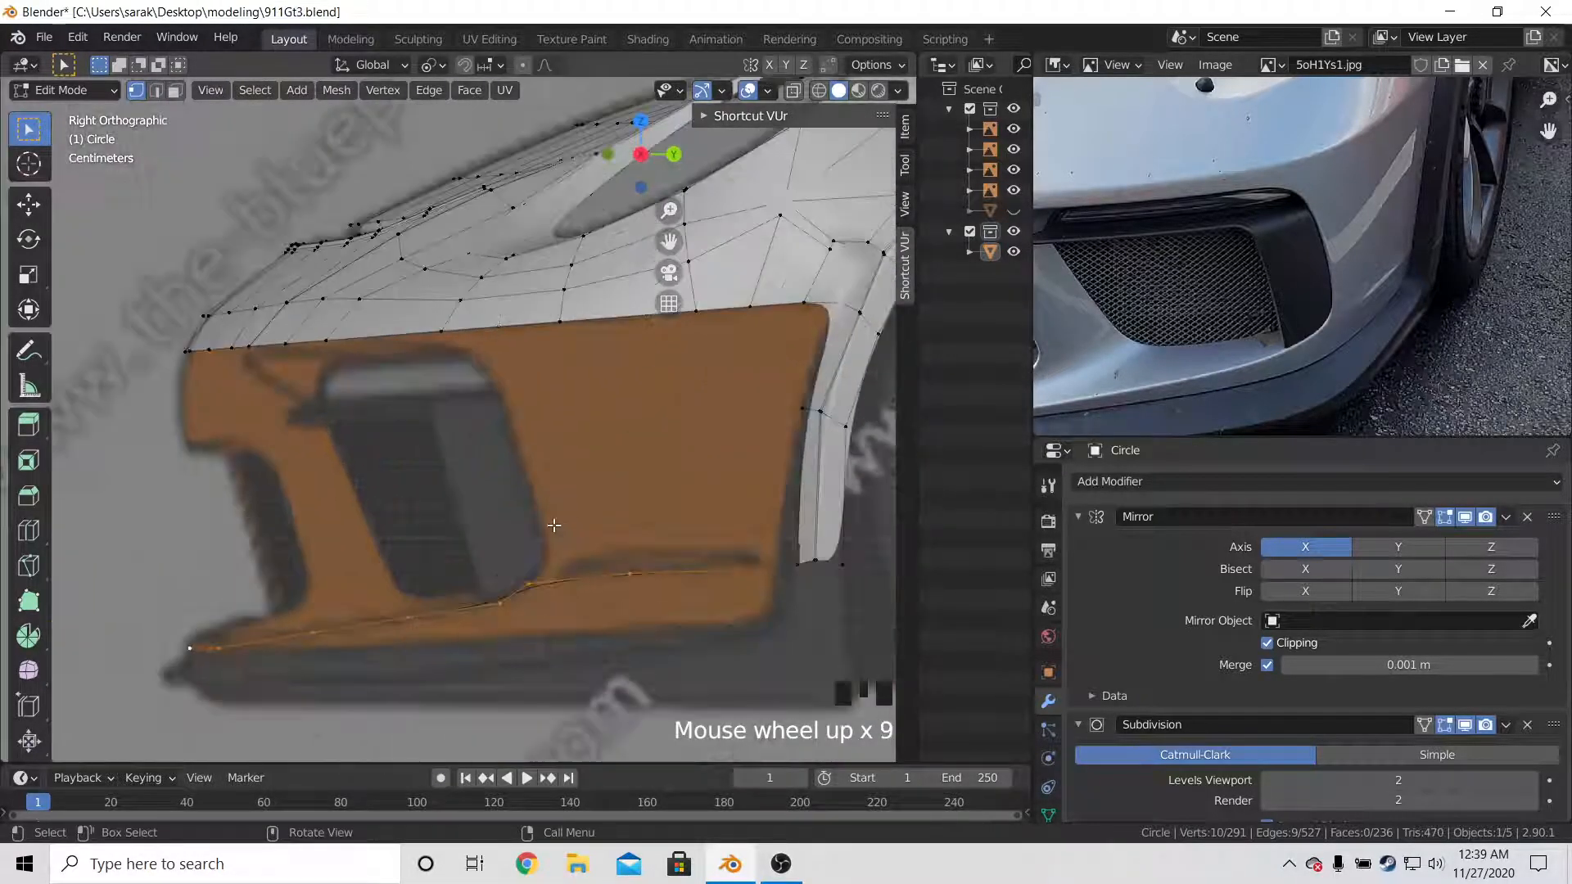
pyautogui.press('e')
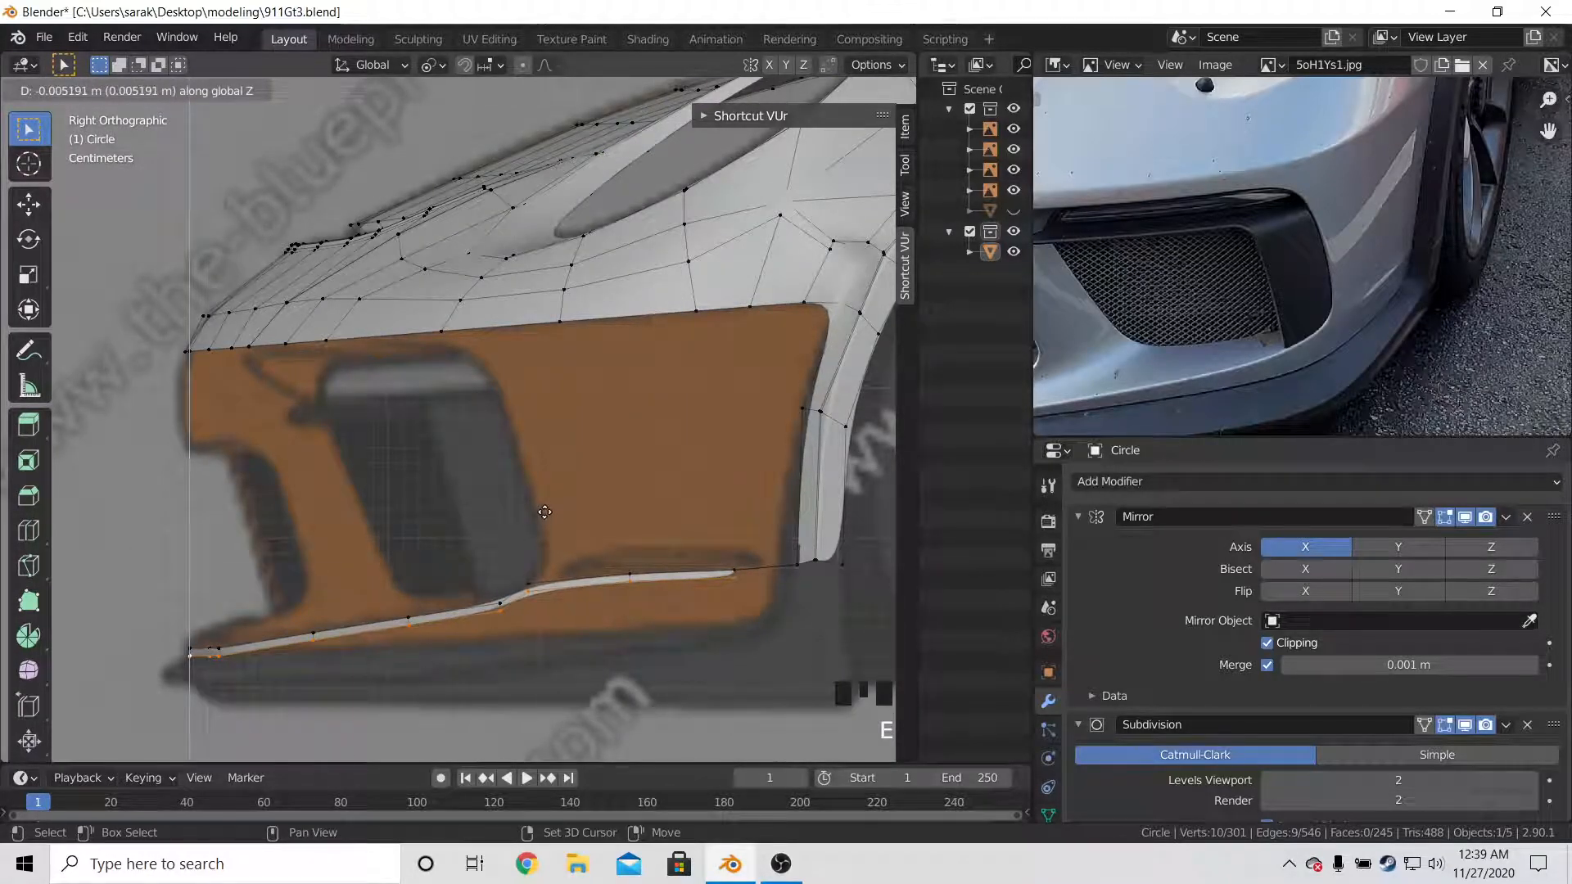
pyautogui.click(545, 512)
# Flatten the extruded edge by scaling it to 0 along Z, and rotate it about -3.11° in the side view to match the blueprint
pyautogui.press('s')
pyautogui.press('z')
pyautogui.press('0')
pyautogui.press('Return')
pyautogui.keyDown('shift'); pyautogui.moveTo(537, 516); pyautogui.dragTo(640, 445, button='middle'); pyautogui.keyUp('shift')
pyautogui.keyDown('shift'); pyautogui.scroll(3, 615, 428); pyautogui.keyUp('shift')
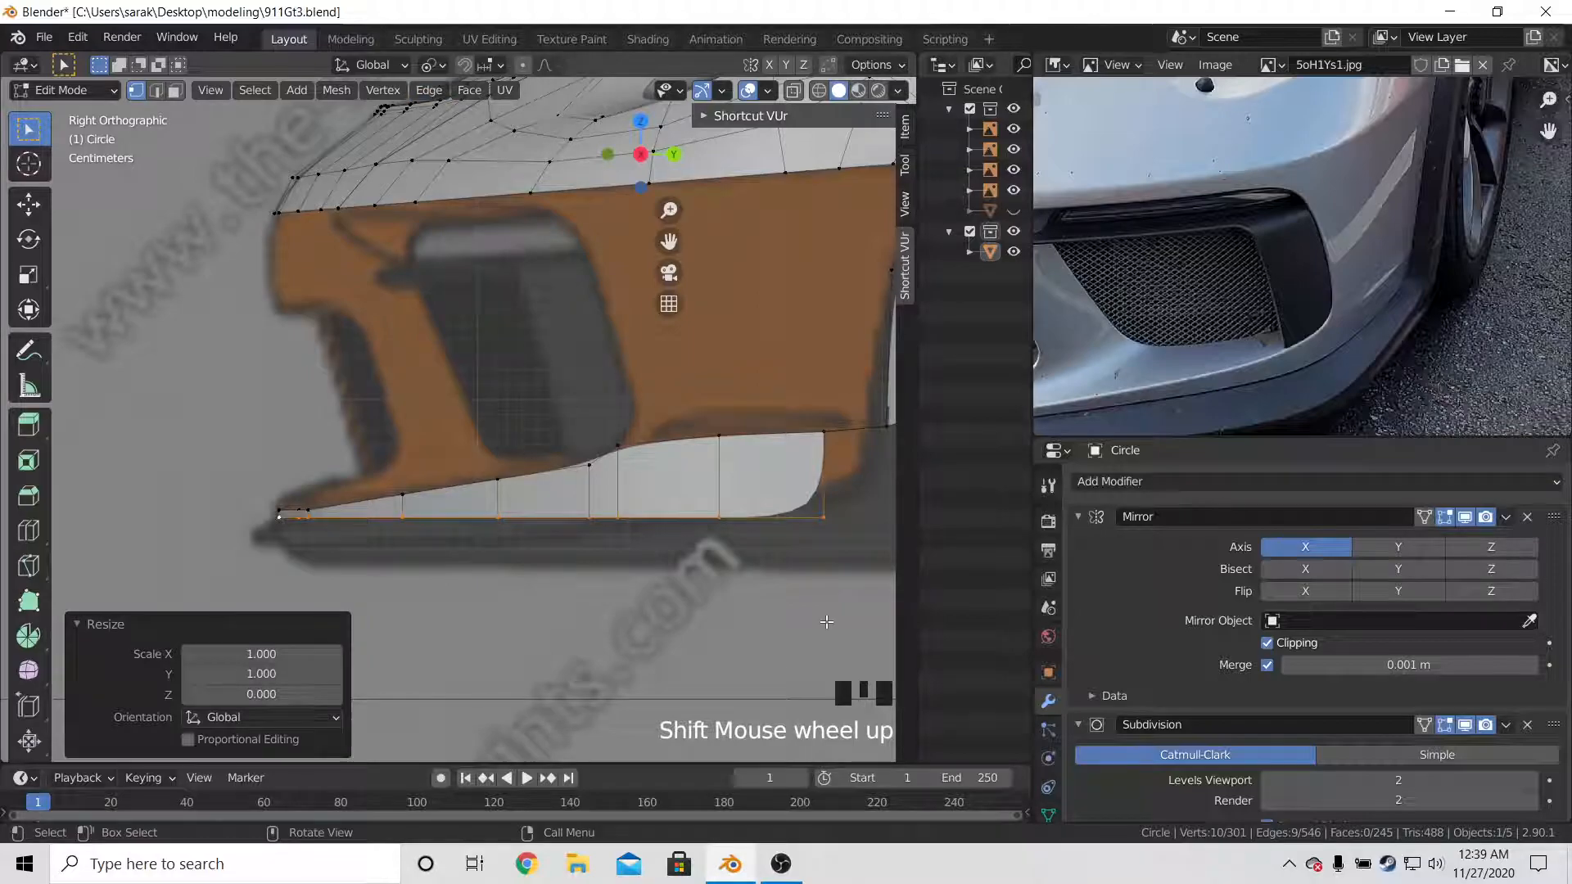
pyautogui.hotkey('alt', 'z')
pyautogui.press('r')
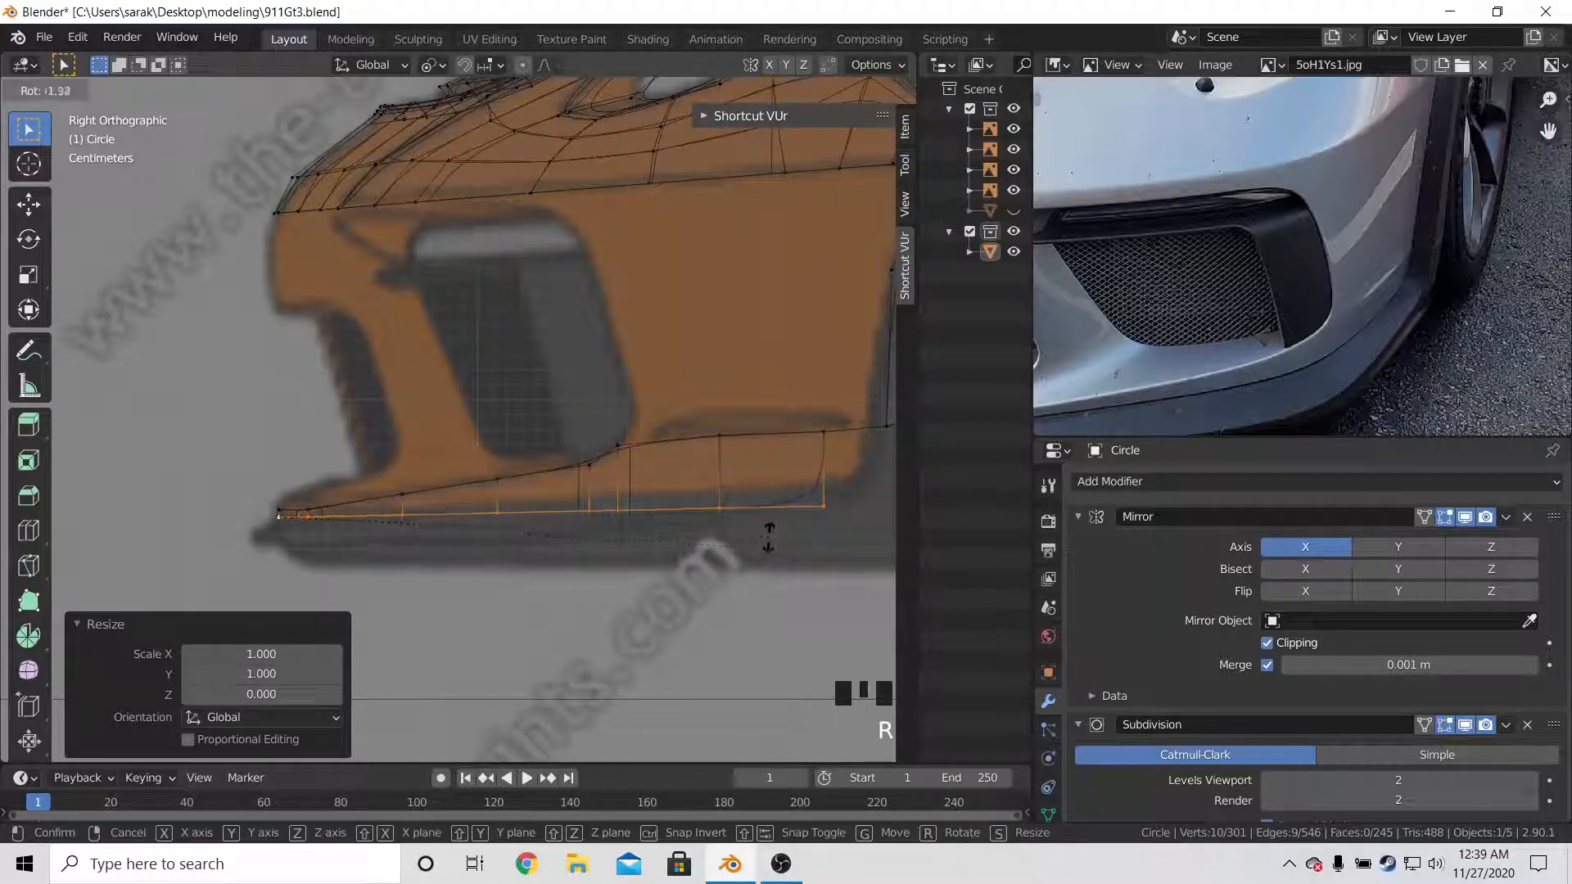
pyautogui.click(653, 258)
pyautogui.keyDown('shift'); pyautogui.moveTo(653, 257); pyautogui.dragTo(505, 316, button='middle'); pyautogui.keyUp('shift')
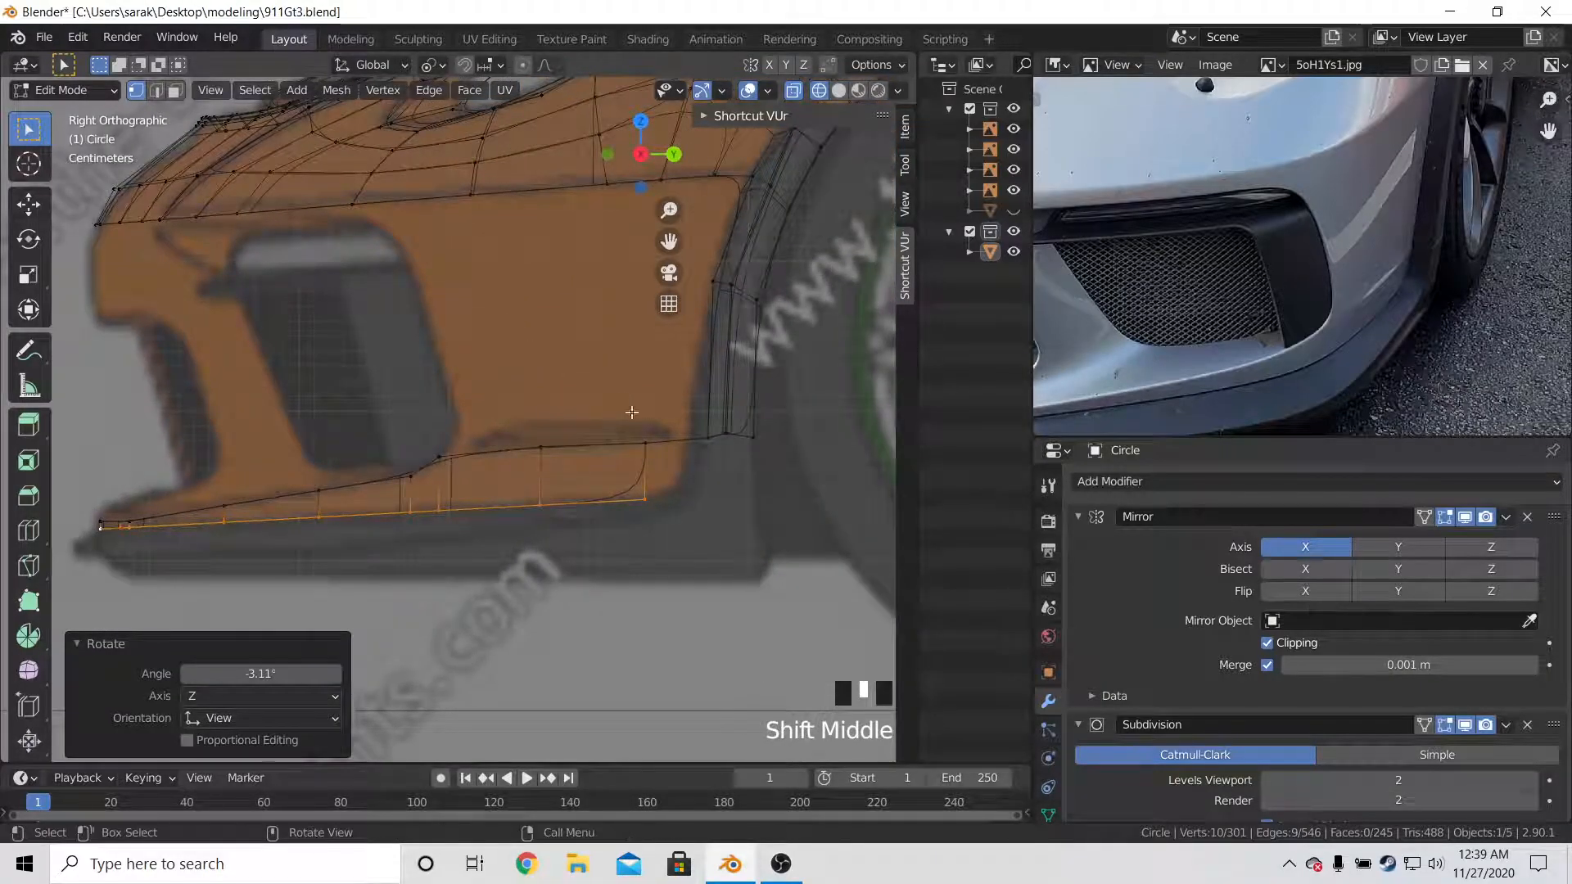
# Extrude the wheel-arch strip's corner vertex downward and fill a face between it and the end of the bumper strip
pyautogui.click(710, 454)
pyautogui.press('e')
pyautogui.click(707, 496)
pyautogui.click(659, 449)
pyautogui.keyDown('shift'); pyautogui.click(705, 441); pyautogui.keyUp('shift')
pyautogui.keyDown('shift'); pyautogui.click(647, 495); pyautogui.keyUp('shift')
pyautogui.press('f')
# Slide the lower corner vertex of the new end face along its edge by a factor of 0.014
pyautogui.press('g')
pyautogui.press('g')
pyautogui.click(721, 505)
# Lower the bottom edge loop of the bumper strip along Z in the front view to match the blueprint
pyautogui.moveTo(721, 504); pyautogui.dragTo(650, 475, button='middle')
pyautogui.press('KP_1')
pyautogui.hotkey('alt', 'z')
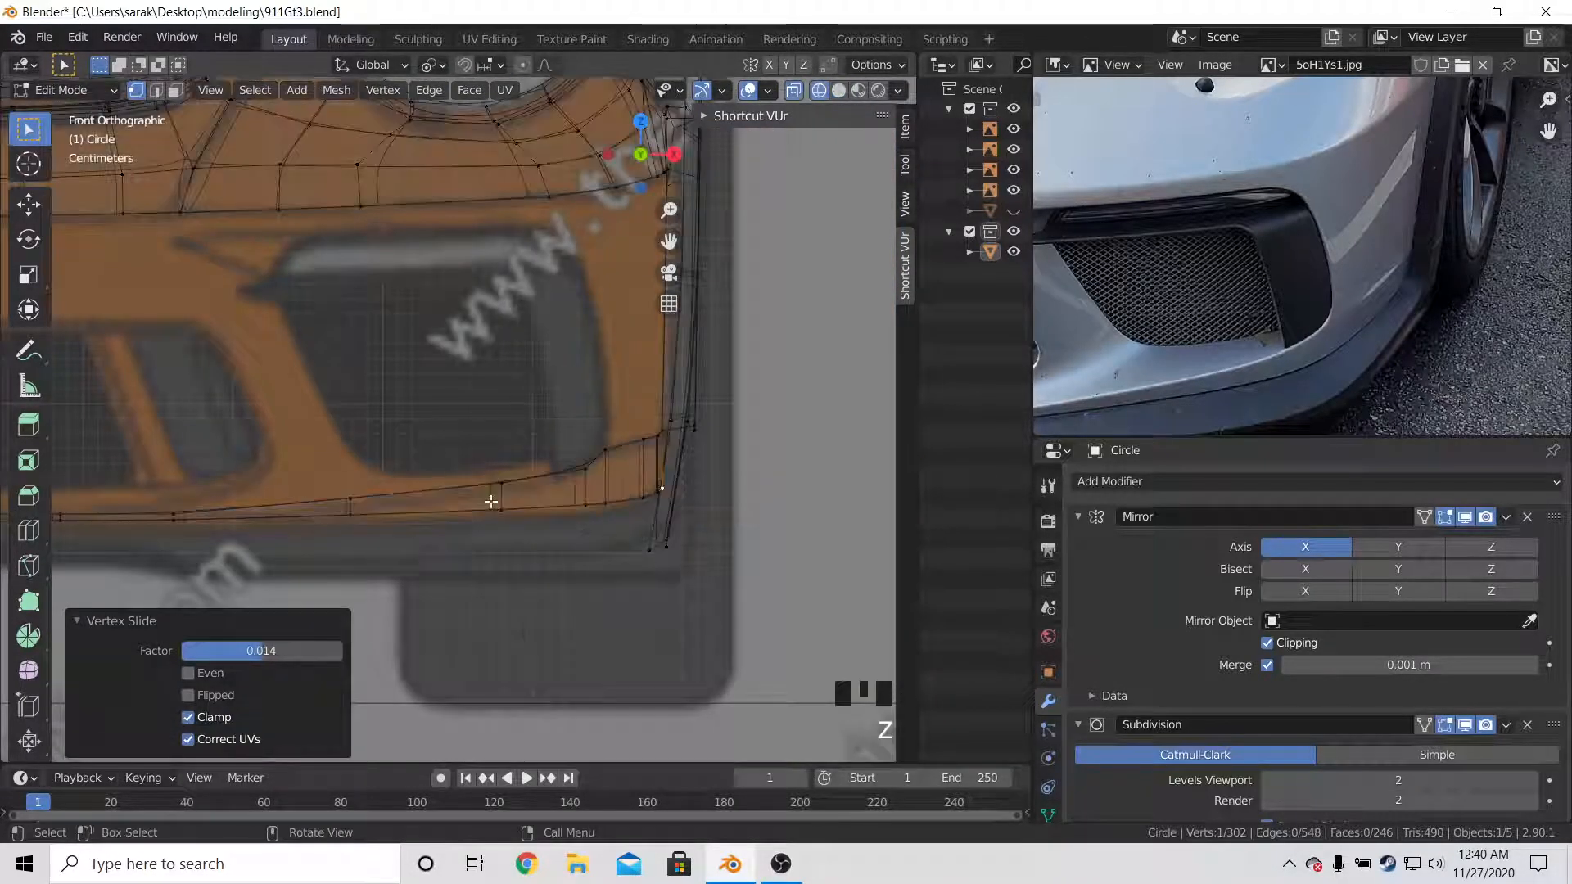
pyautogui.keyDown('alt'); pyautogui.click(546, 512); pyautogui.keyUp('alt')
pyautogui.press('g')
pyautogui.press('z')
pyautogui.click(546, 534)
pyautogui.press('z')
pyautogui.click(730, 526)
# Recalculate the normals of the whole body mesh
pyautogui.press('Tab')
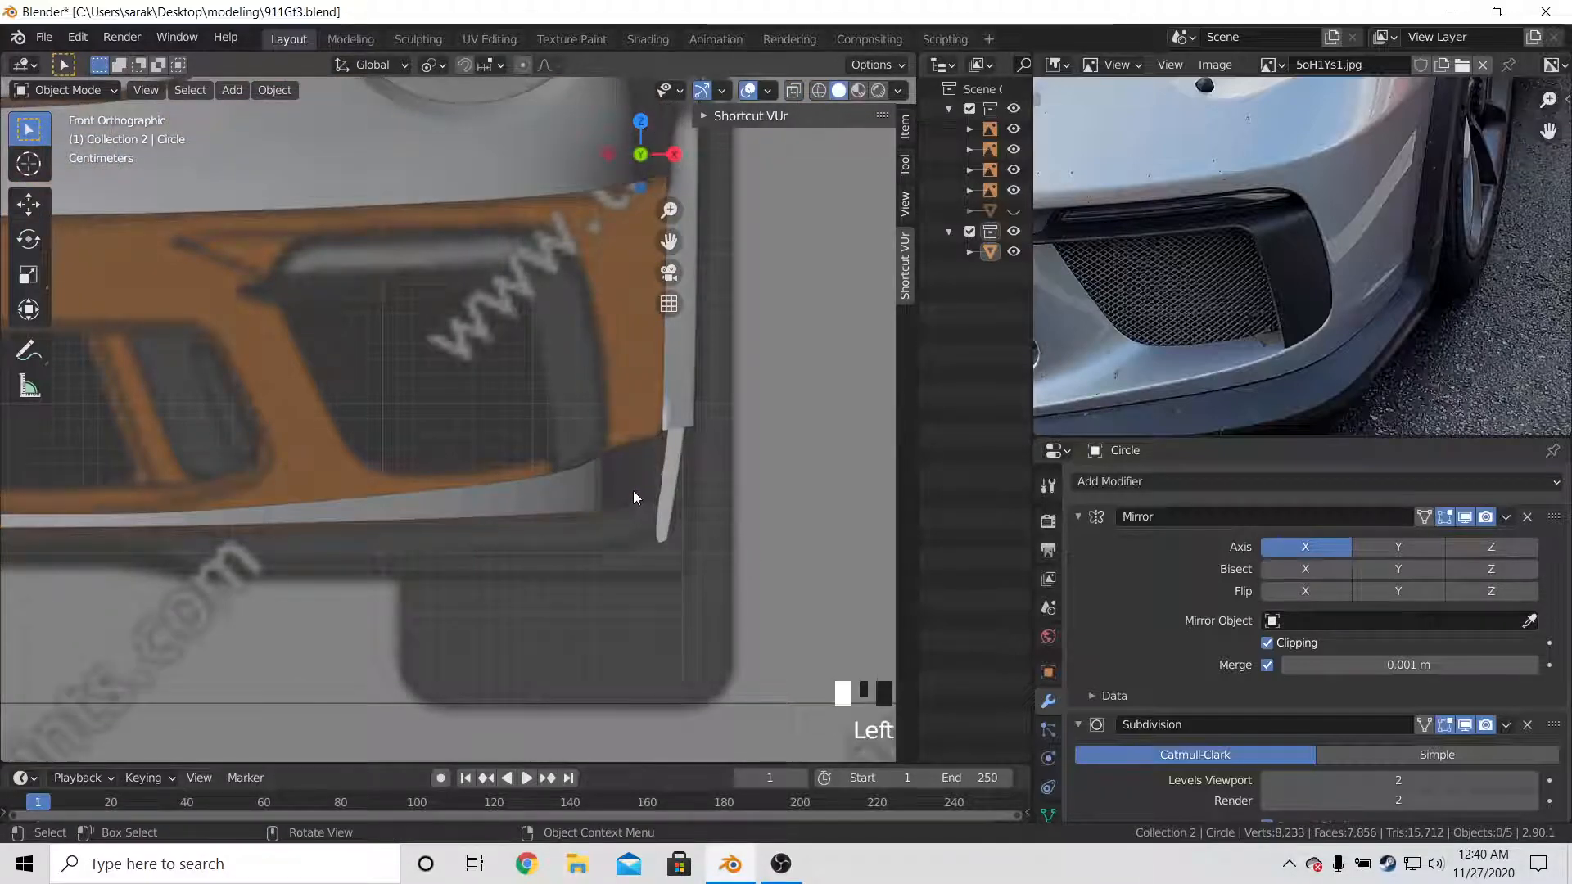
pyautogui.rightClick(632, 490)
pyautogui.moveTo(632, 490); pyautogui.dragTo(445, 519, button='middle')
pyautogui.press('Tab')
pyautogui.press('a')
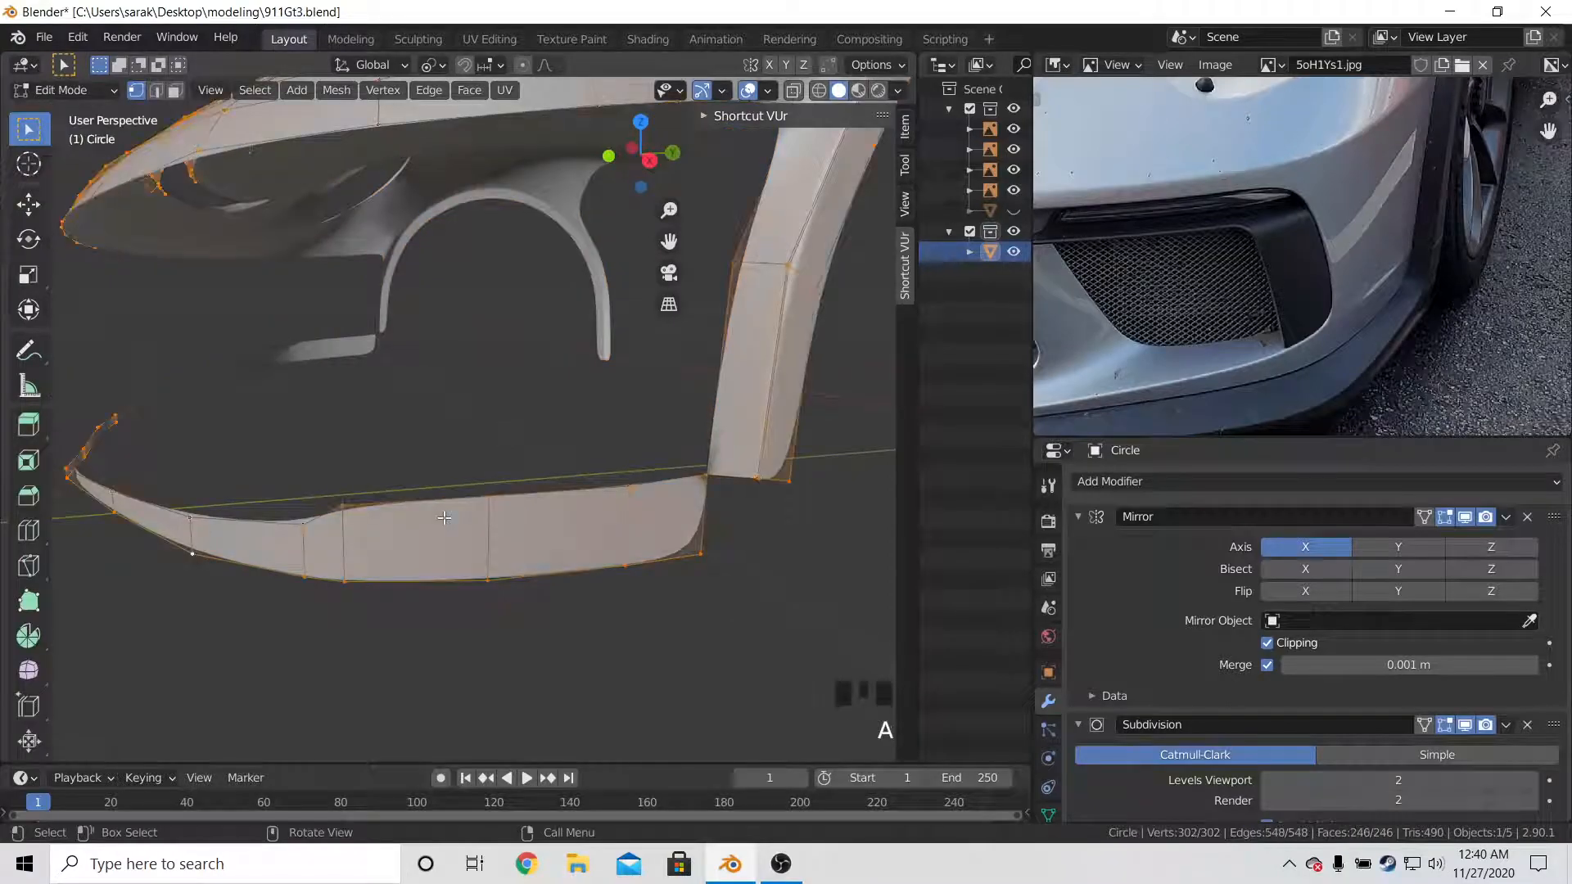
pyautogui.hotkey('ctrl', 'shift', 'n')
pyautogui.press('Tab')
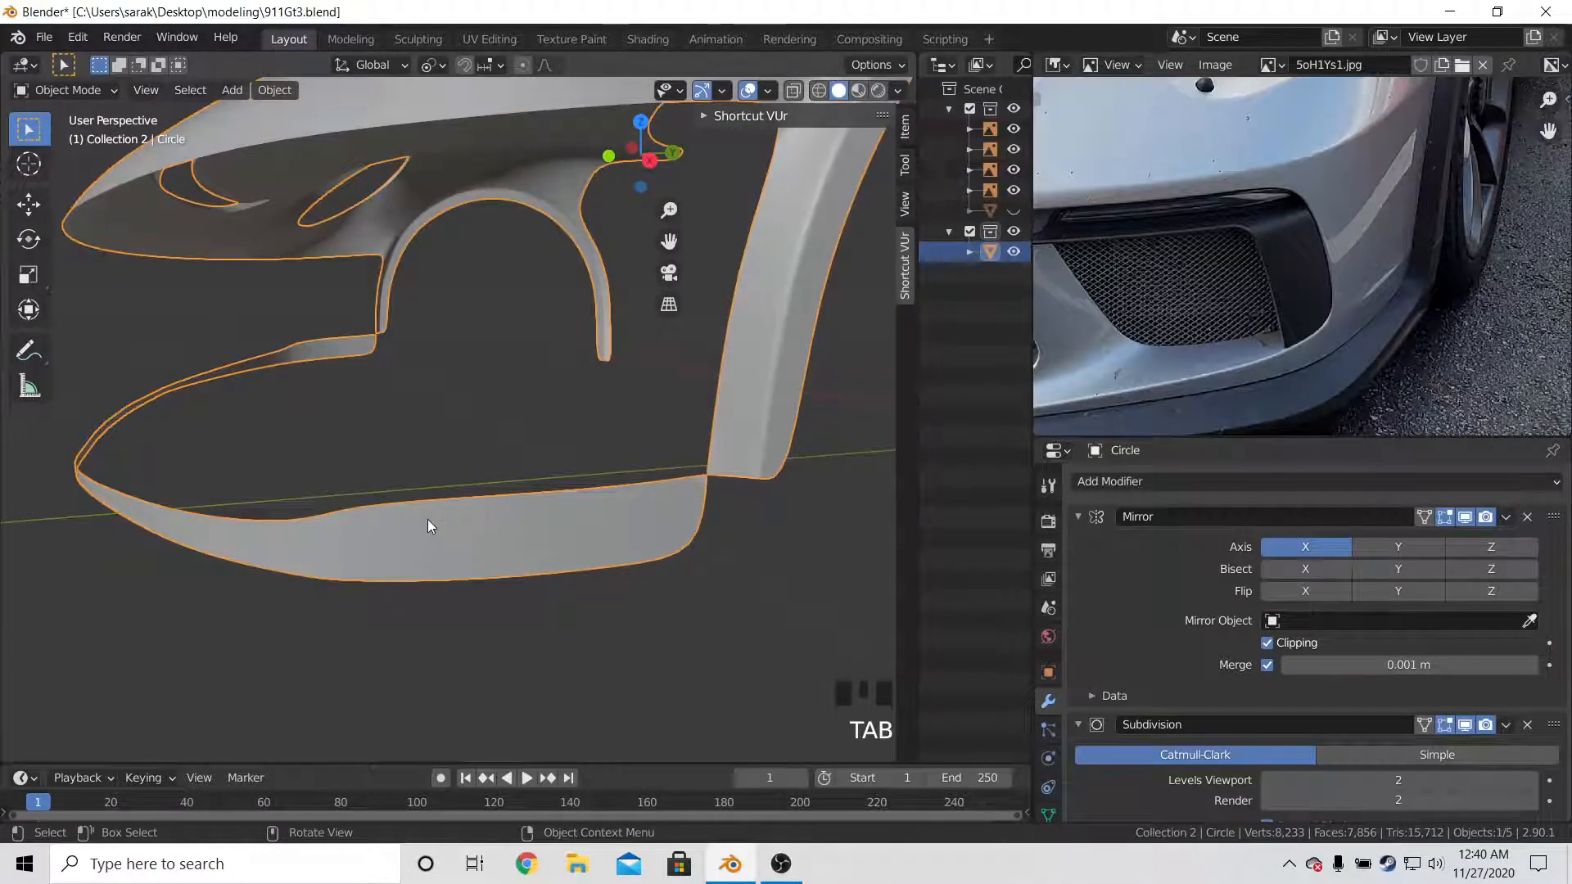
# Shift the bumper strip's bottom edge loop slightly inward along X in the front view to match the blueprint
pyautogui.scroll(-3, 435, 495)
pyautogui.moveTo(411, 495); pyautogui.dragTo(565, 462, button='middle')
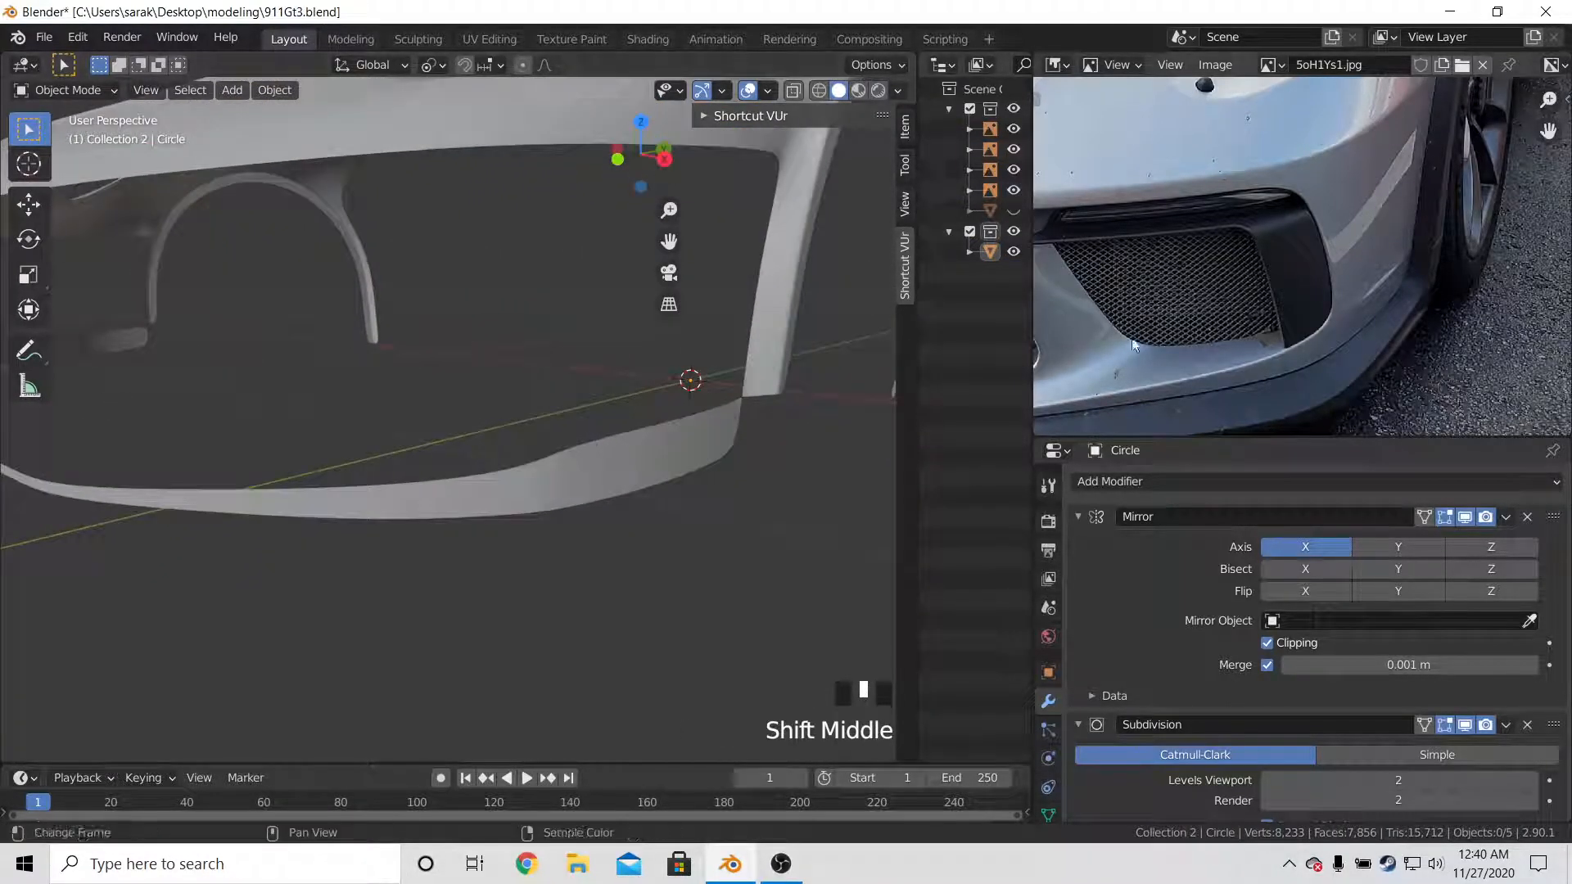
pyautogui.moveTo(1363, 334); pyautogui.dragTo(1353, 370, button='middle')
pyautogui.press('Tab')
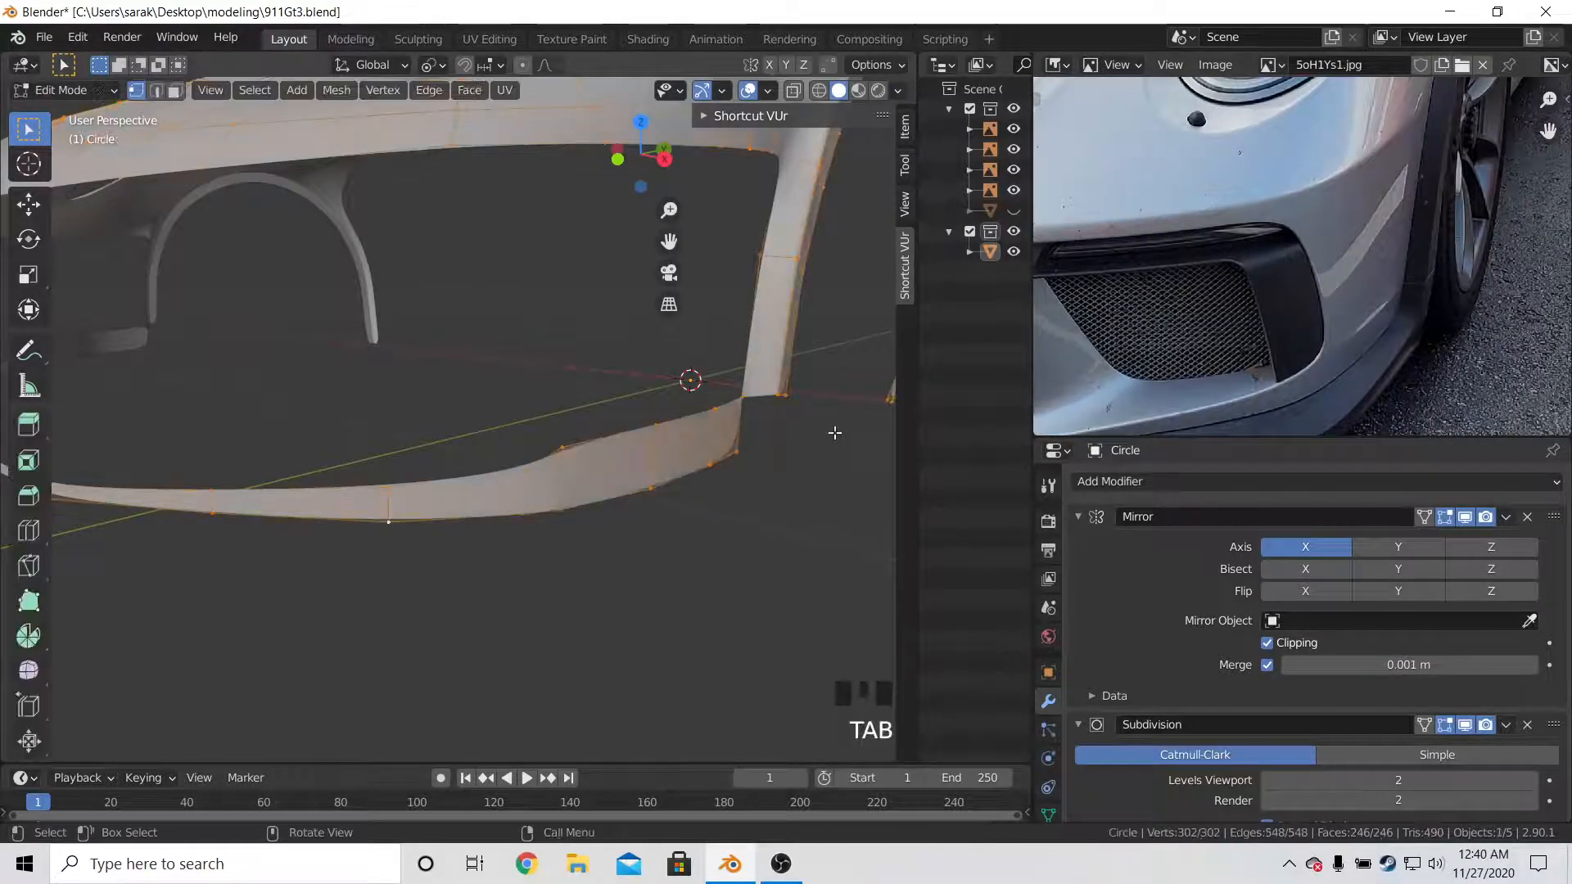
pyautogui.press('ctrl+KP_1')
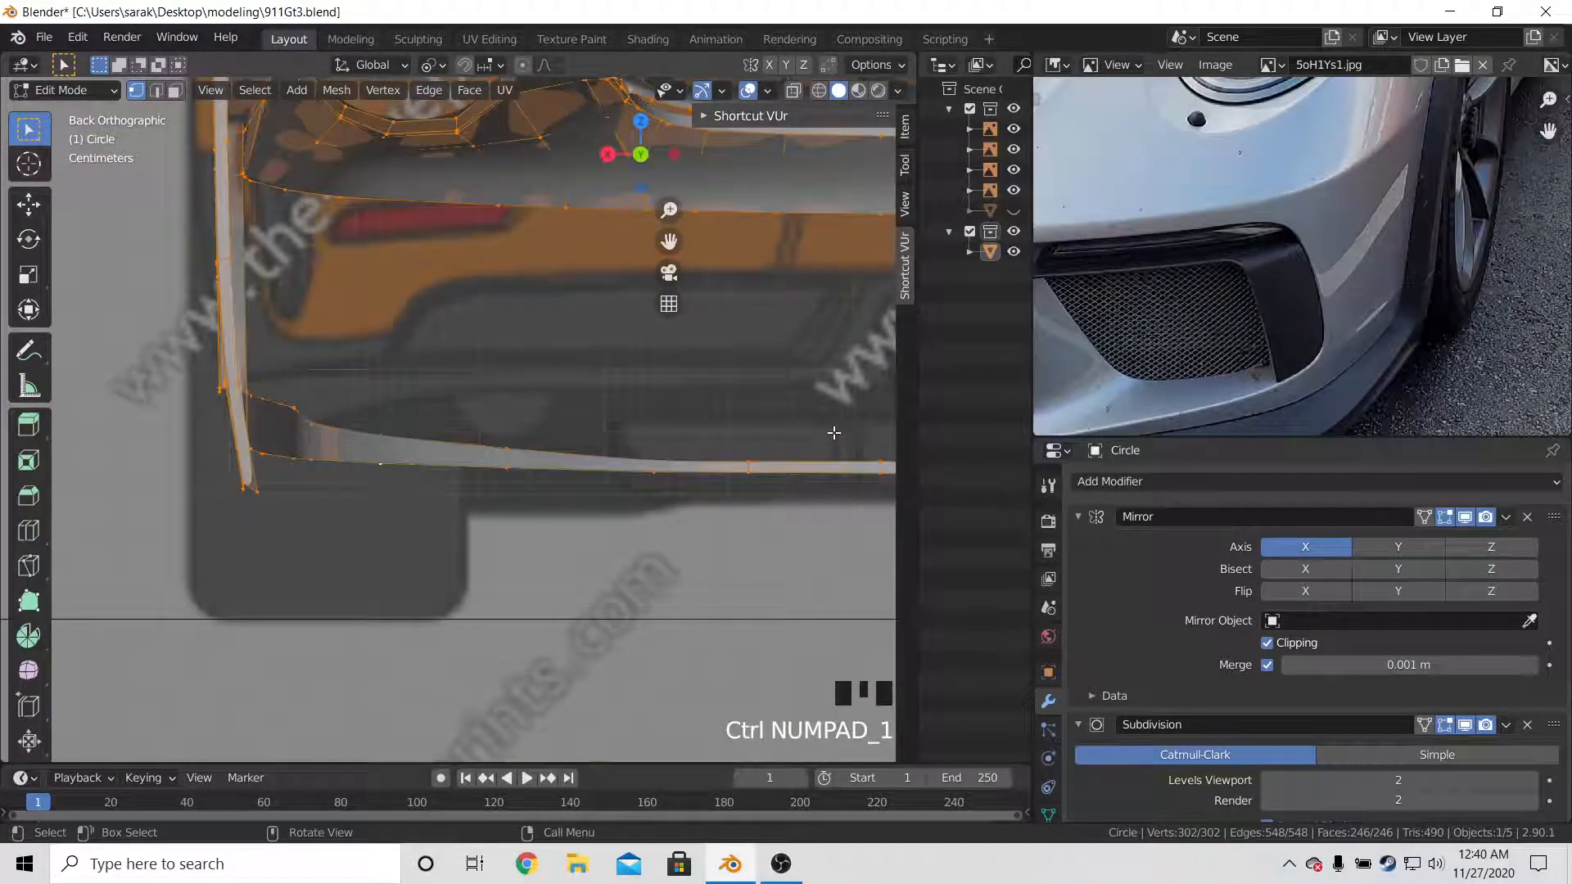
pyautogui.press('KP_1')
pyautogui.keyDown('alt'); pyautogui.click(638, 485); pyautogui.keyUp('alt')
pyautogui.press('z')
pyautogui.press('z')
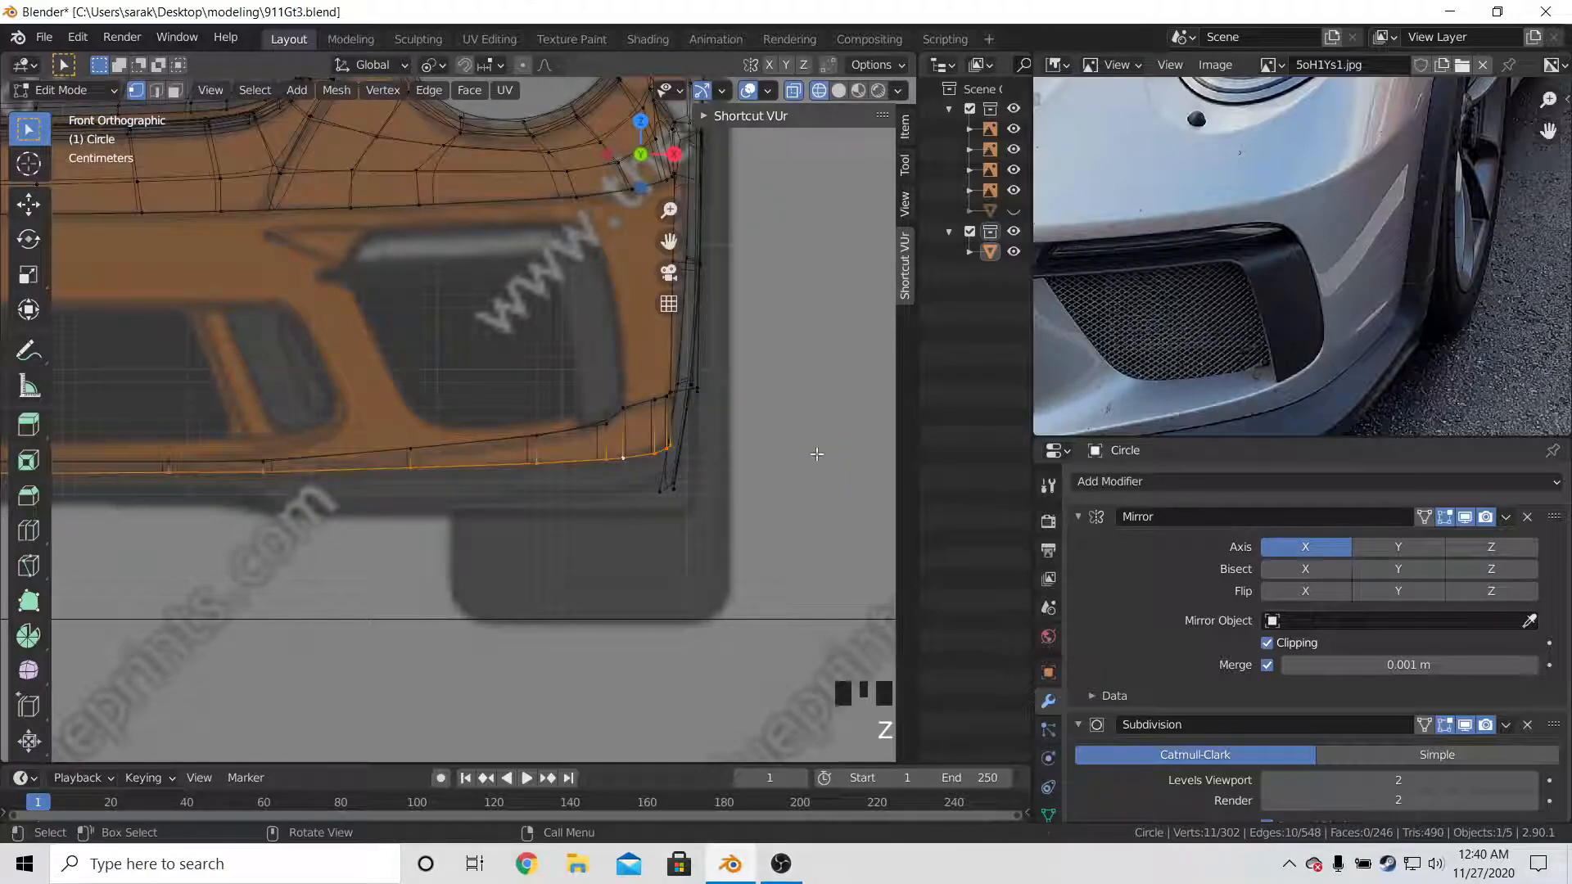
pyautogui.press('g')
pyautogui.press('x')
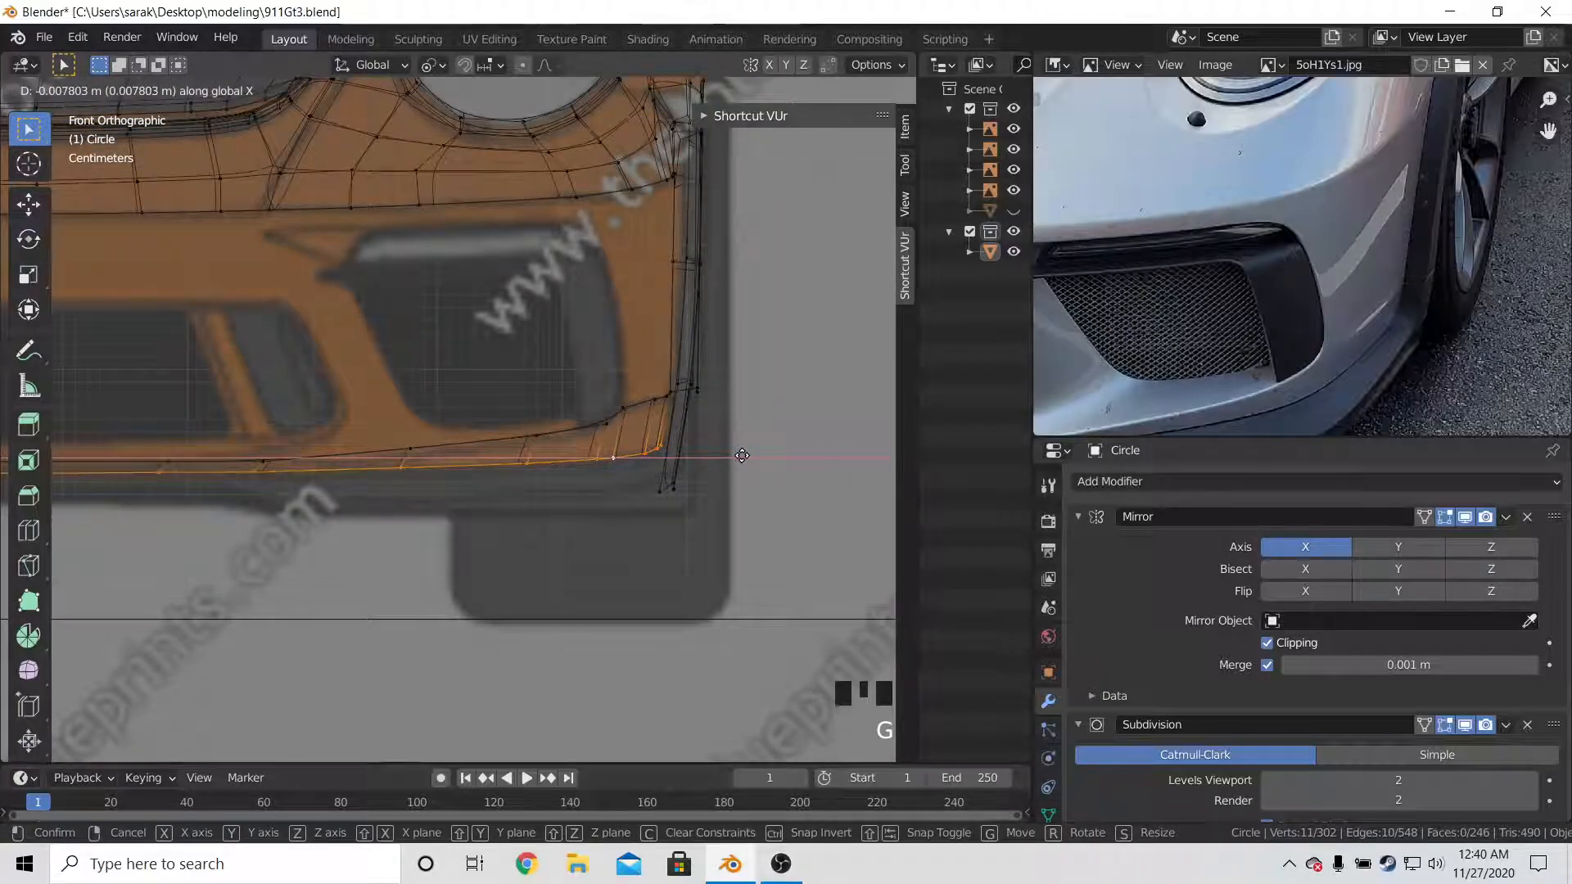
pyautogui.click(758, 455)
pyautogui.press('z')
pyautogui.click(748, 467)
# Slide the bottom-edge vertex below the small central intake along the edge to even out the bumper strip's spacing
pyautogui.scroll(-2, 747, 466)
pyautogui.scroll(1, 419, 473)
pyautogui.scroll(1, 418, 473)
pyautogui.click(319, 457)
pyautogui.press('g')
pyautogui.press('g')
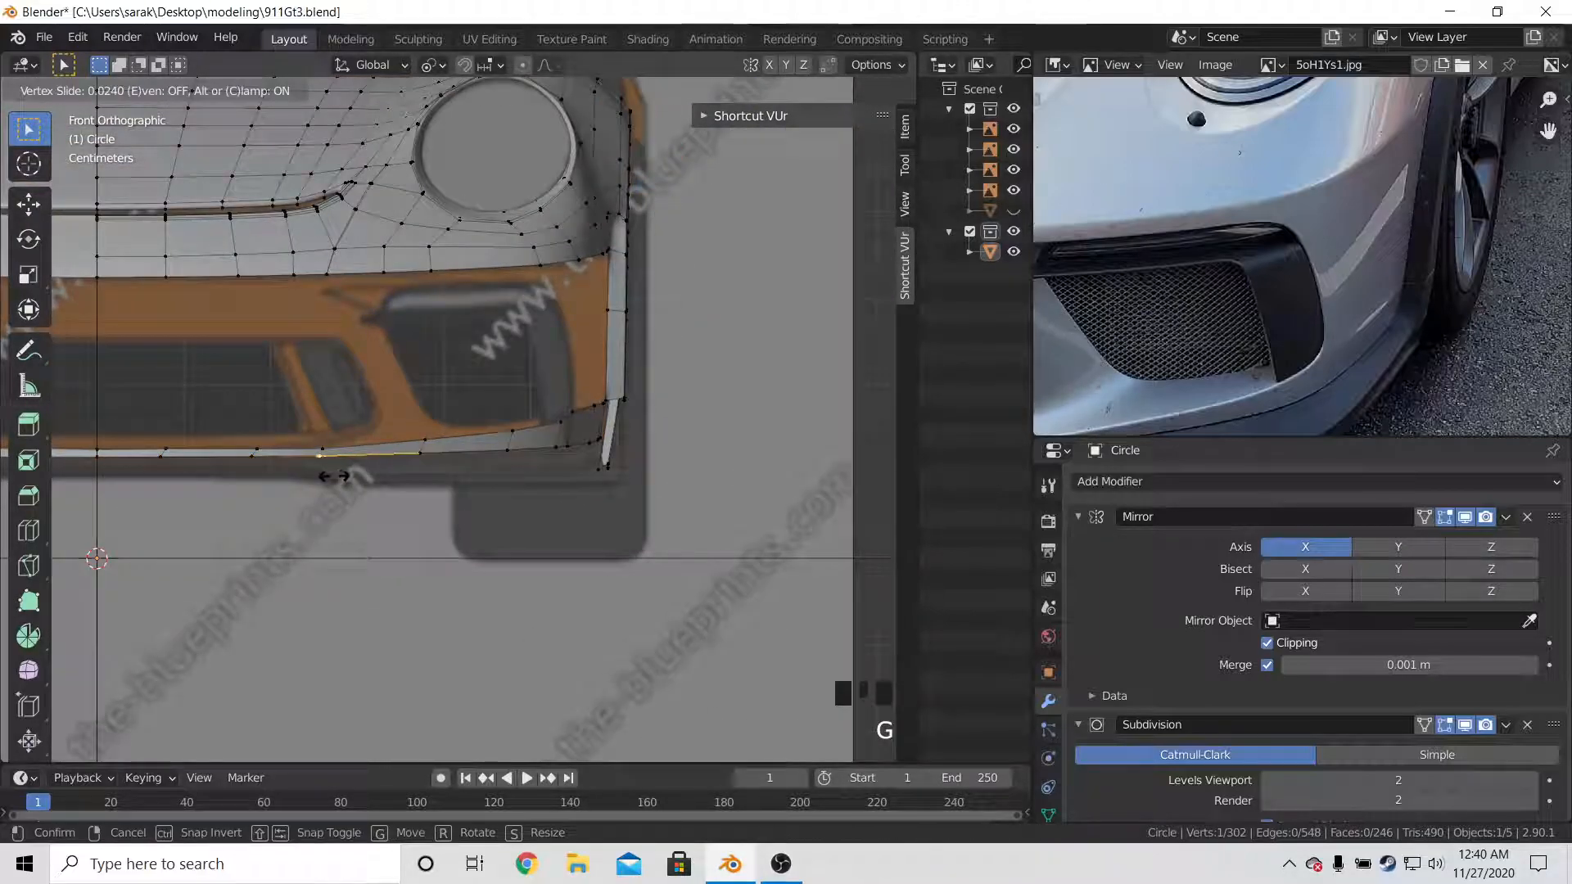
pyautogui.click(336, 476)
pyautogui.keyDown('shift'); pyautogui.moveTo(336, 476); pyautogui.dragTo(480, 460, button='middle'); pyautogui.keyUp('shift')
pyautogui.scroll(3, 481, 460)
pyautogui.press('g')
pyautogui.press('g')
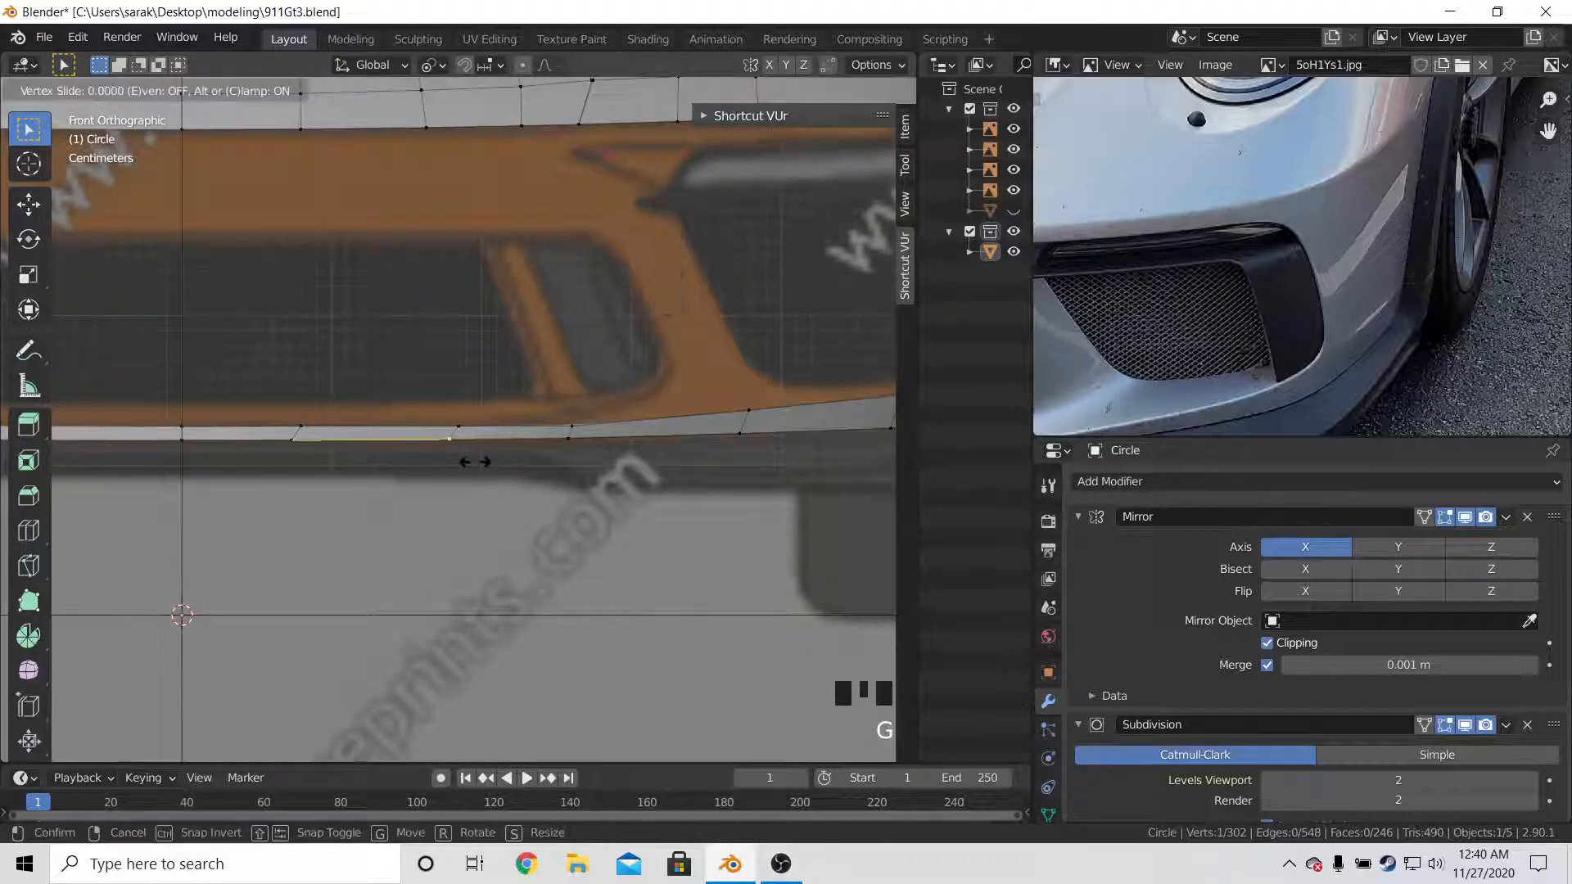
pyautogui.press('g')
pyautogui.press('g')
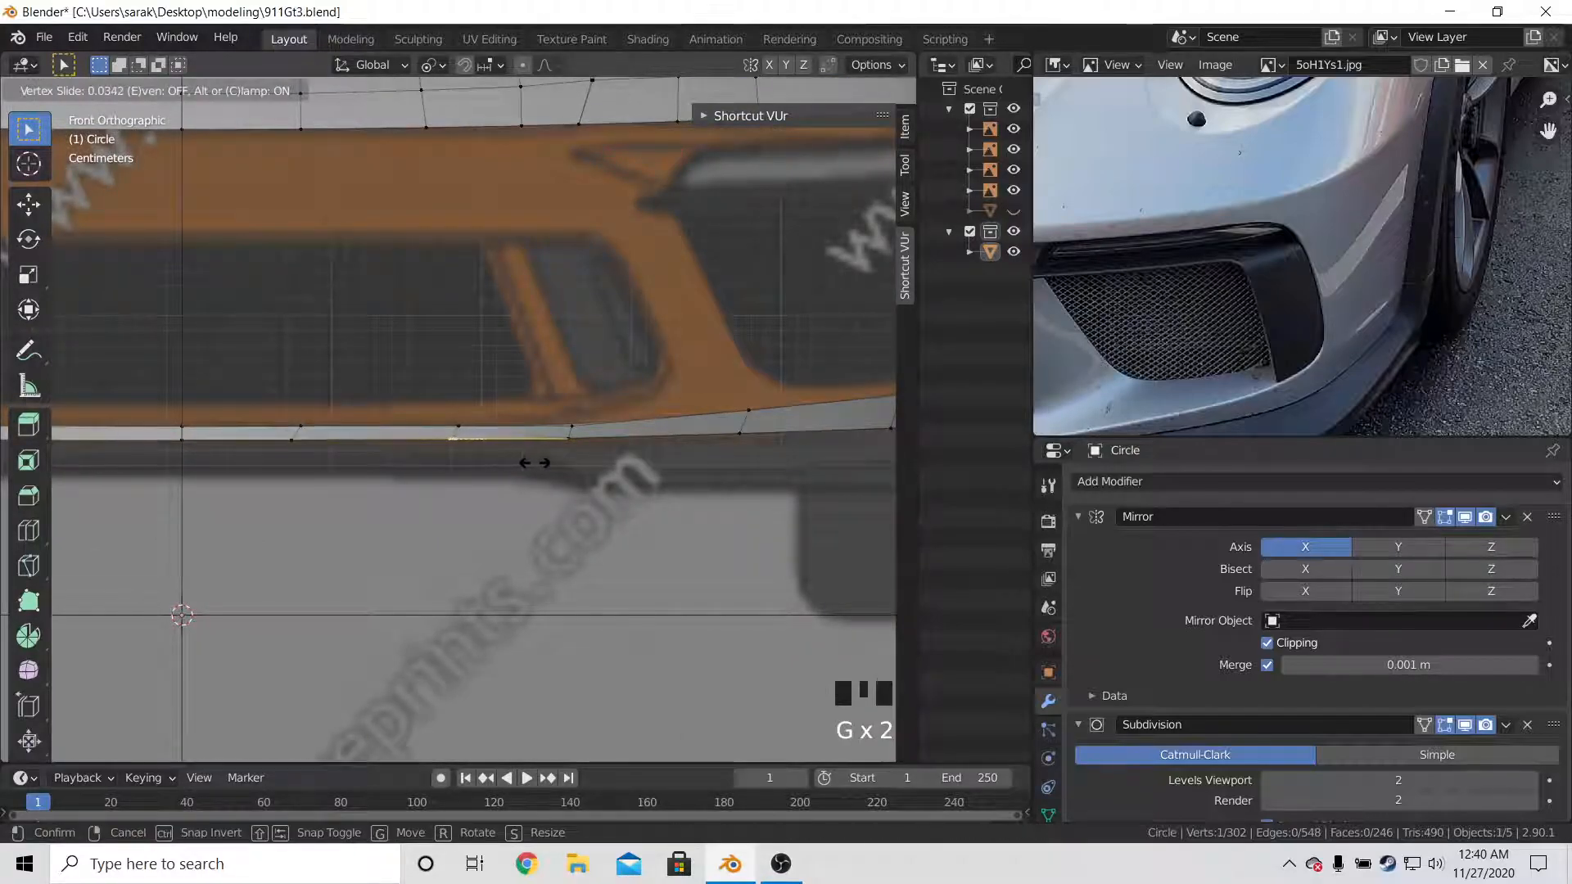
pyautogui.click(583, 462)
# Slide two more bottom-edge vertices, one nearer the centreline and one farther outboard, along the bumper strip's edge
pyautogui.press('g')
pyautogui.press('g')
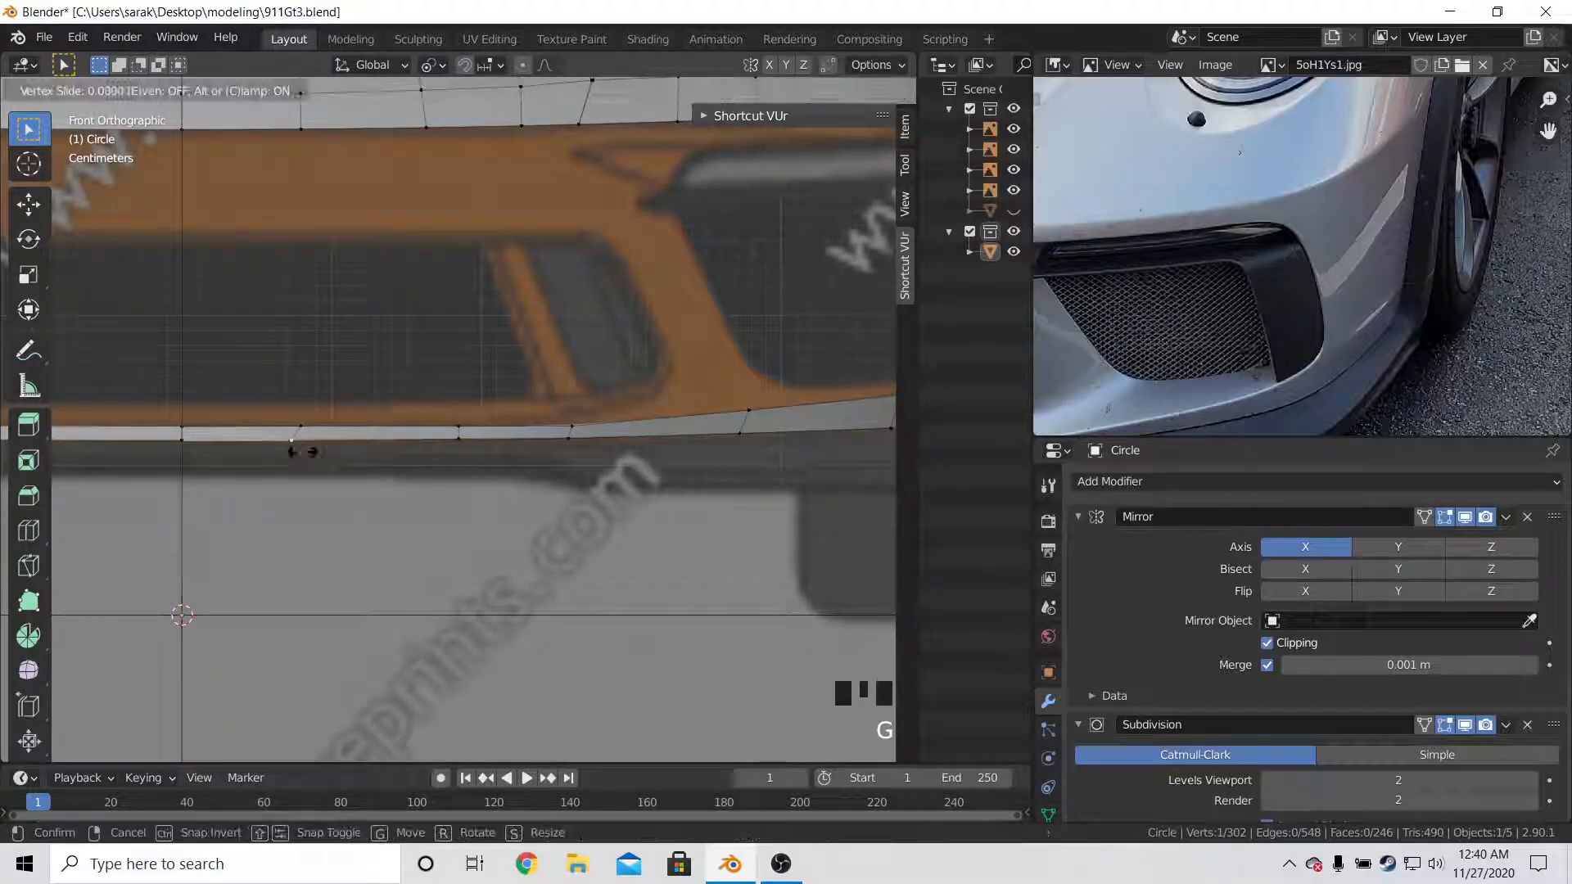
pyautogui.click(337, 457)
pyautogui.click(747, 447)
pyautogui.press('g')
pyautogui.press('g')
pyautogui.click(752, 451)
pyautogui.keyDown('shift'); pyautogui.moveTo(753, 450); pyautogui.dragTo(483, 537, button='middle'); pyautogui.keyUp('shift')
pyautogui.scroll(-4, 636, 465)
pyautogui.press('Tab')
pyautogui.press('Tab')
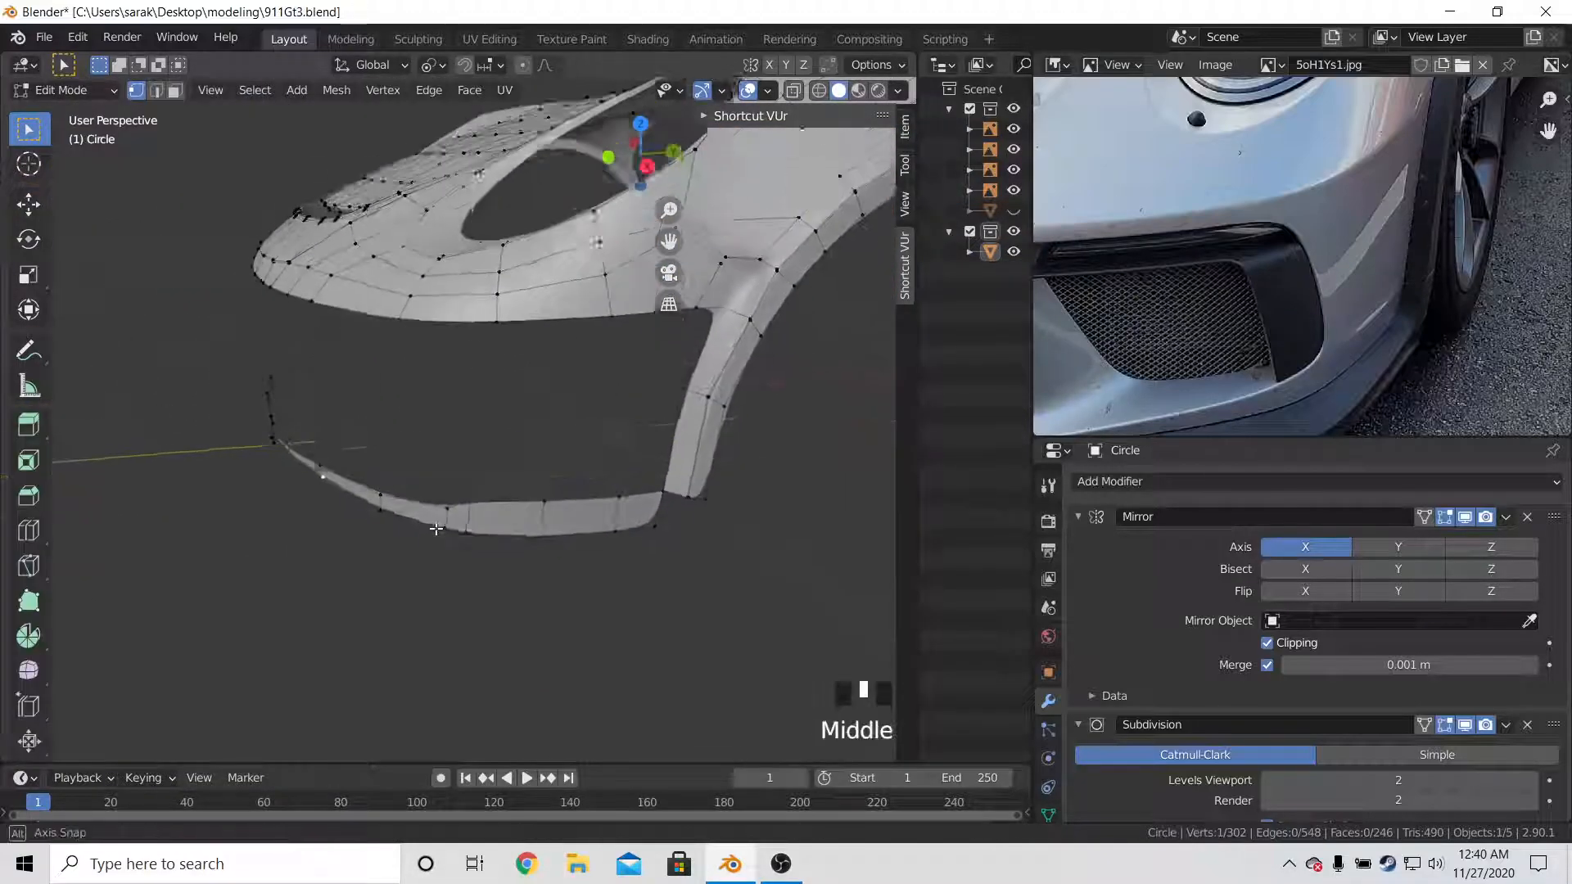
# Extrude the lower edge of the upper nose panel, short of the wheel-arch strip, downward along Z by about 0.0075 m
pyautogui.scroll(3, 466, 584)
pyautogui.scroll(2, 1253, 354)
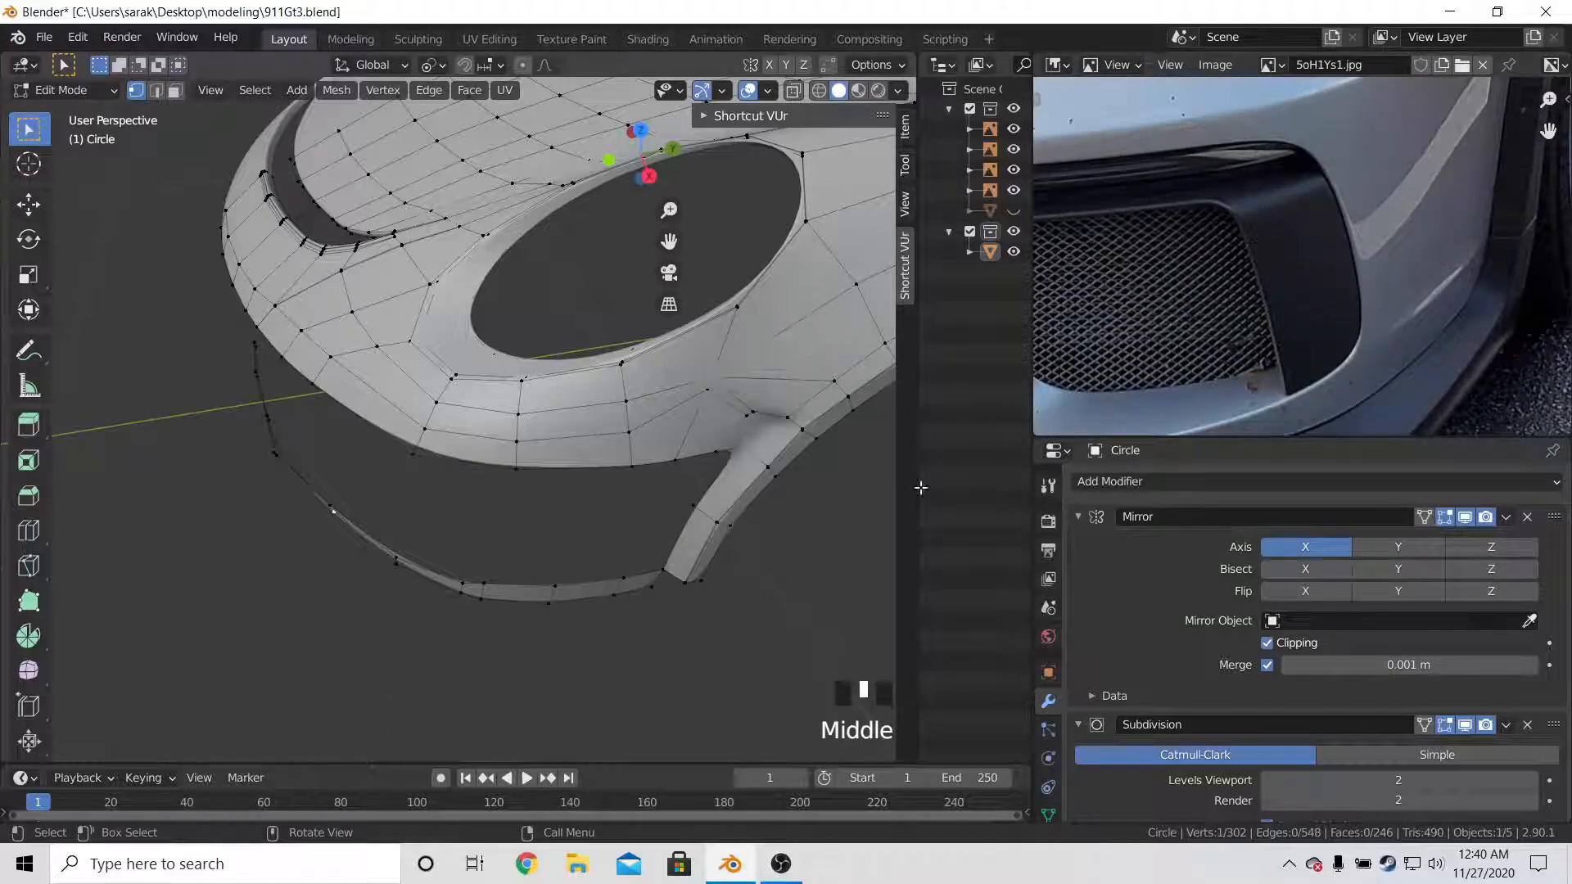
pyautogui.moveTo(1278, 246); pyautogui.dragTo(1244, 343, button='middle')
pyautogui.moveTo(761, 491); pyautogui.dragTo(701, 399, button='middle')
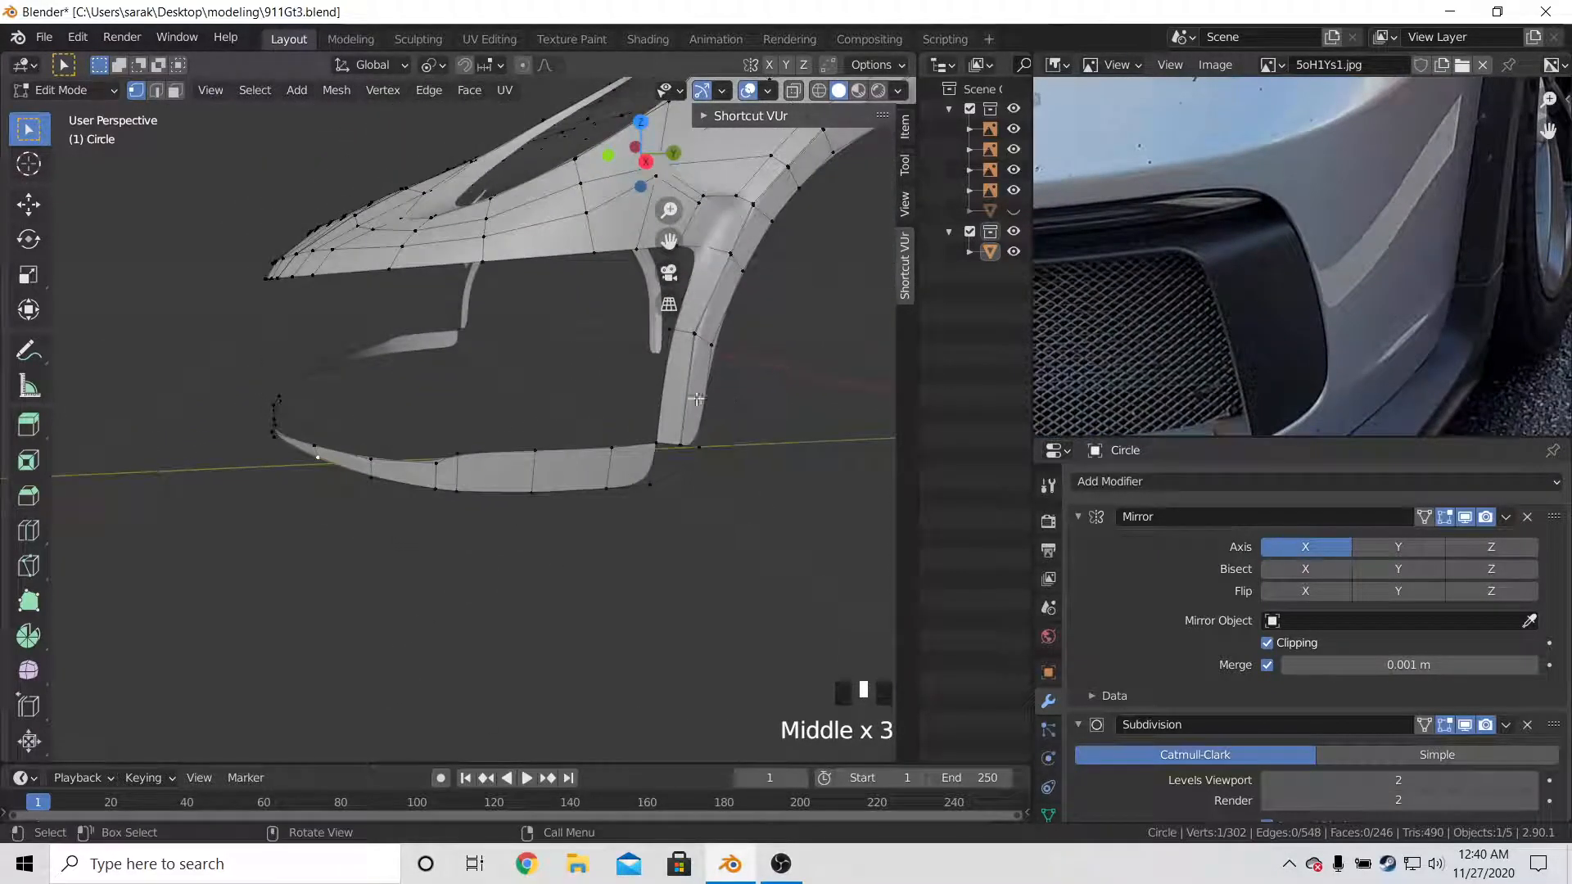
pyautogui.press('KP_3')
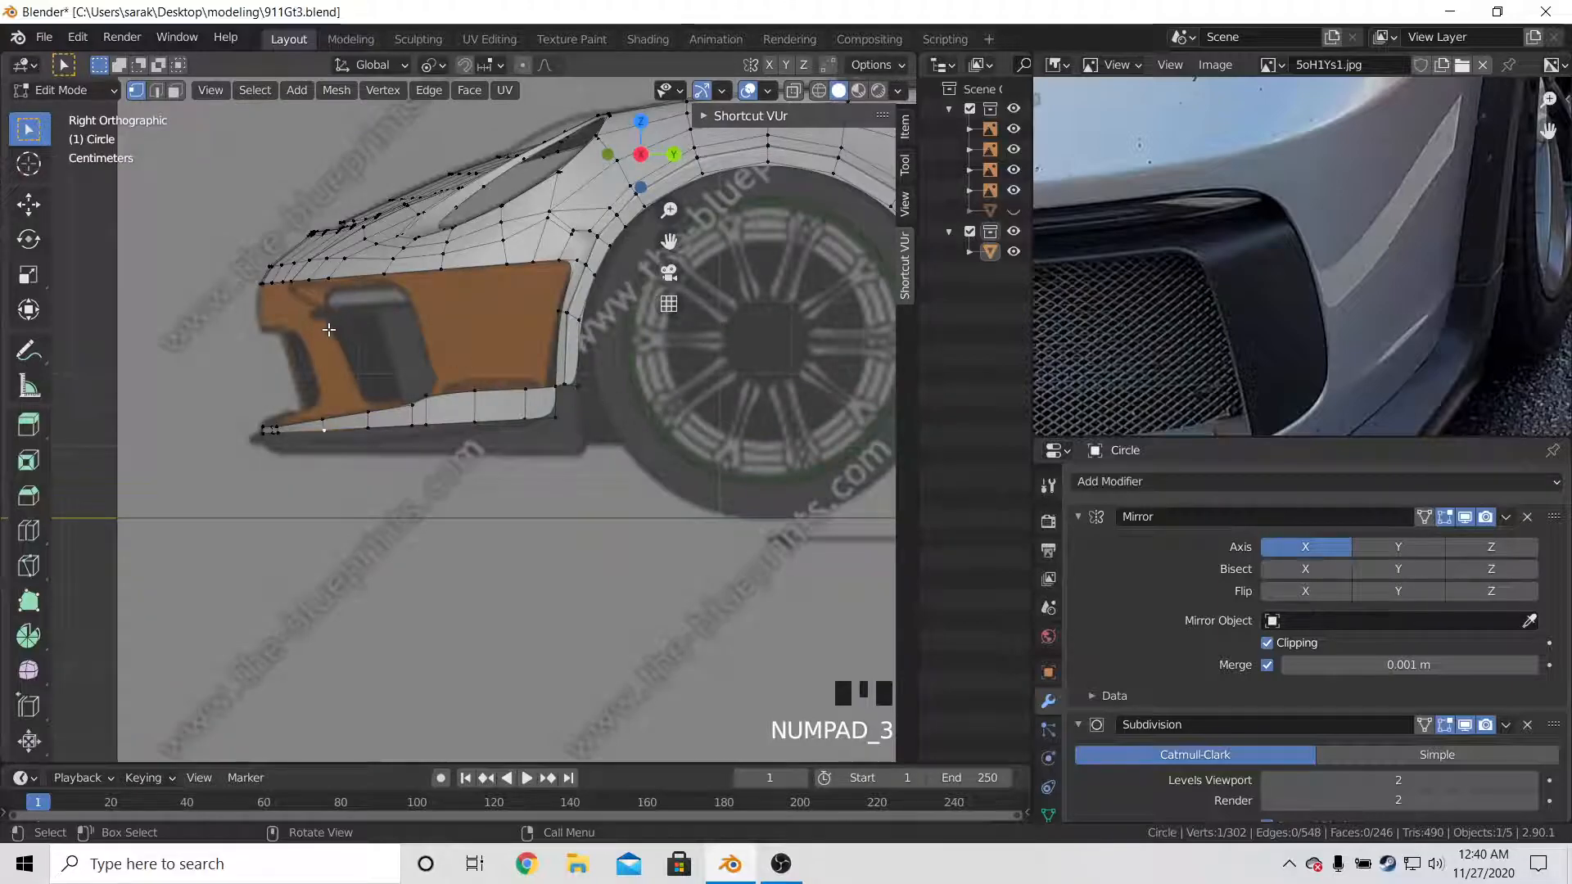
pyautogui.moveTo(330, 330); pyautogui.dragTo(467, 323, button='middle')
pyautogui.press('KP_1')
pyautogui.moveTo(272, 288); pyautogui.dragTo(138, 325, button='middle')
pyautogui.keyDown('shift'); pyautogui.moveTo(319, 302); pyautogui.dragTo(573, 290, button='middle'); pyautogui.keyUp('shift')
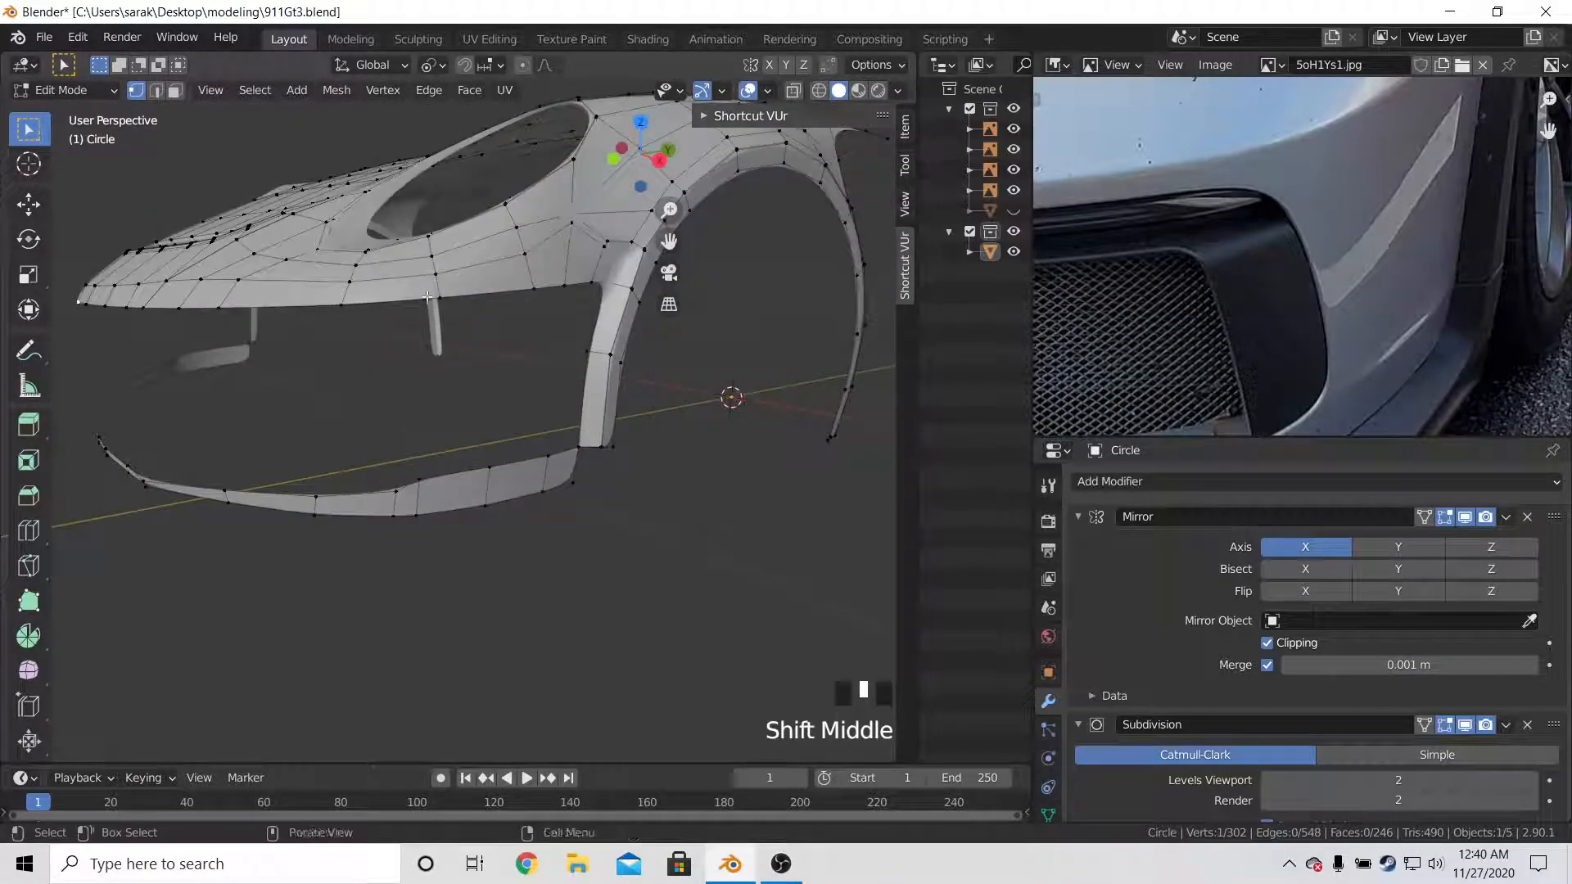
pyautogui.keyDown('ctrl'); pyautogui.keyDown('shift'); pyautogui.click(573, 291); pyautogui.keyUp('shift'); pyautogui.keyUp('ctrl')
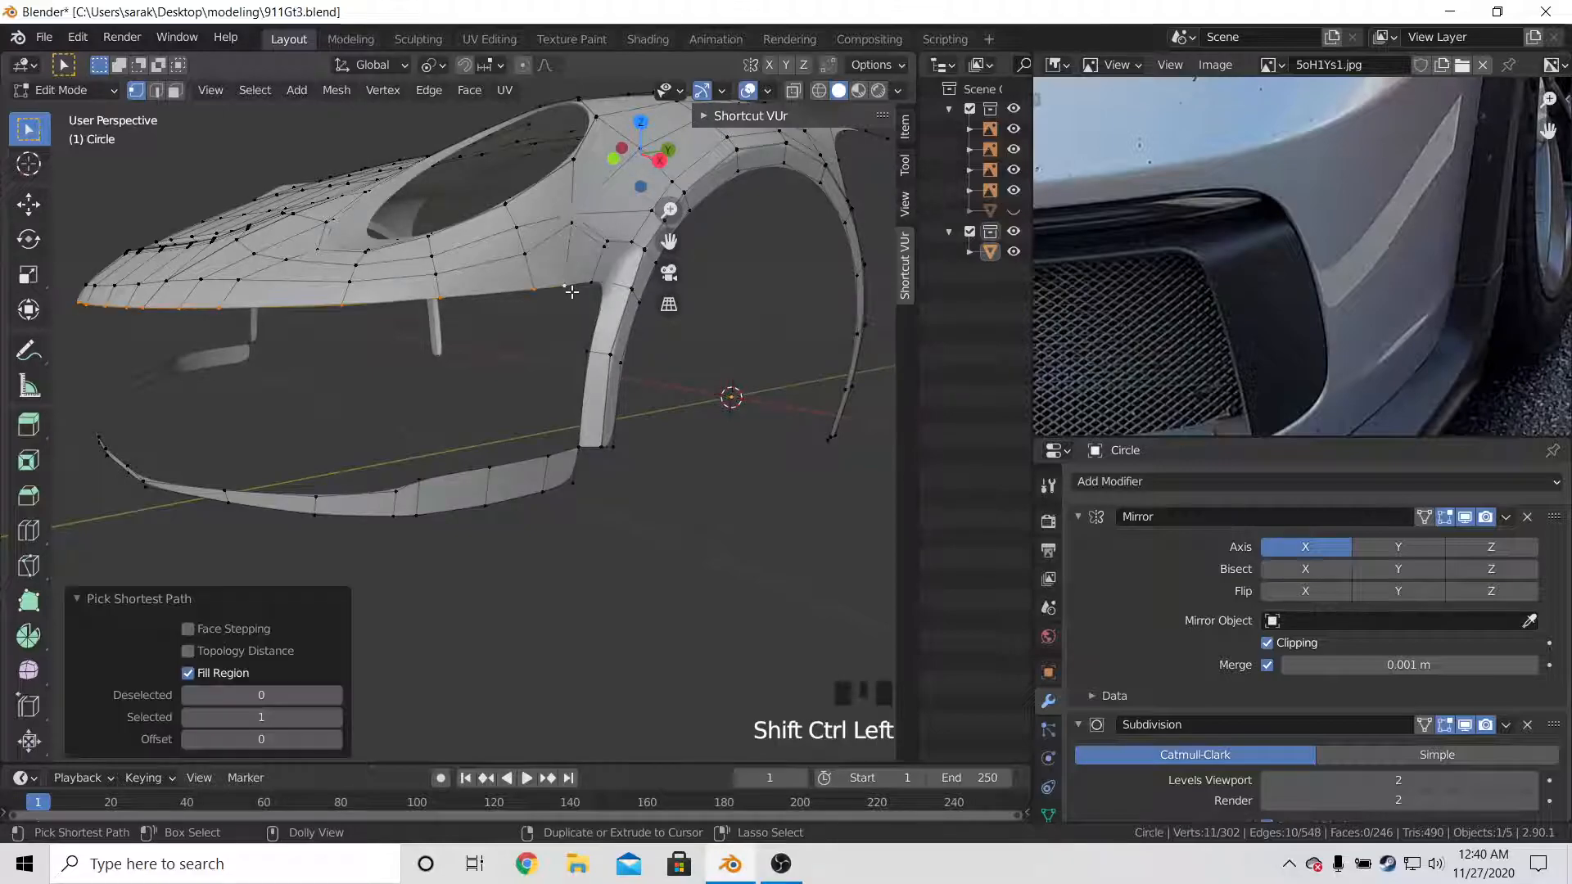
pyautogui.press('KP_0')
pyautogui.press('KP_3')
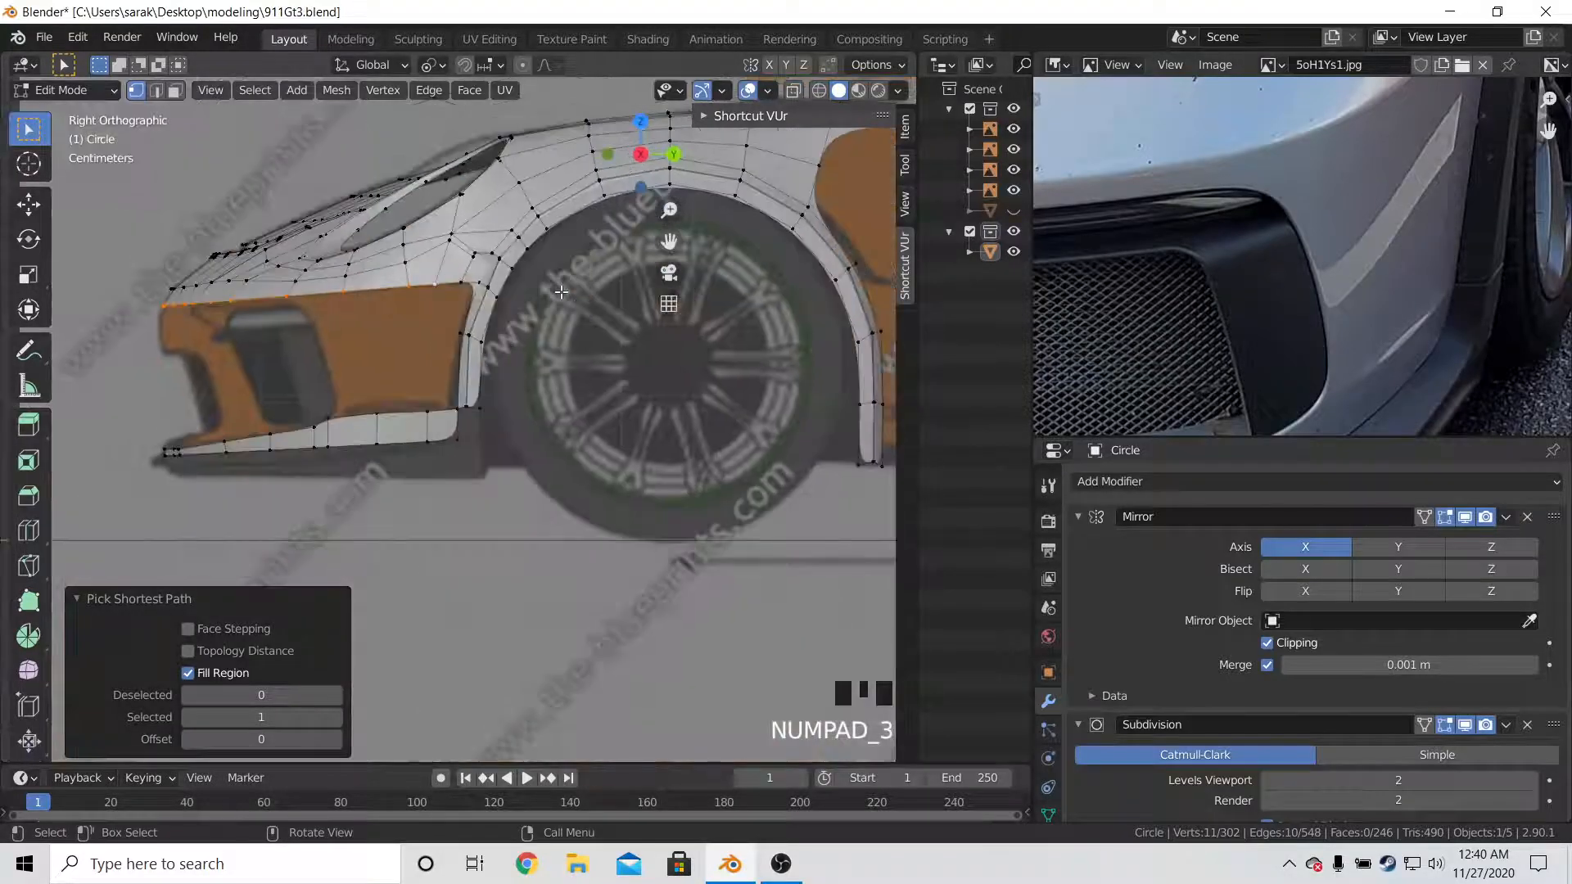
pyautogui.press('e')
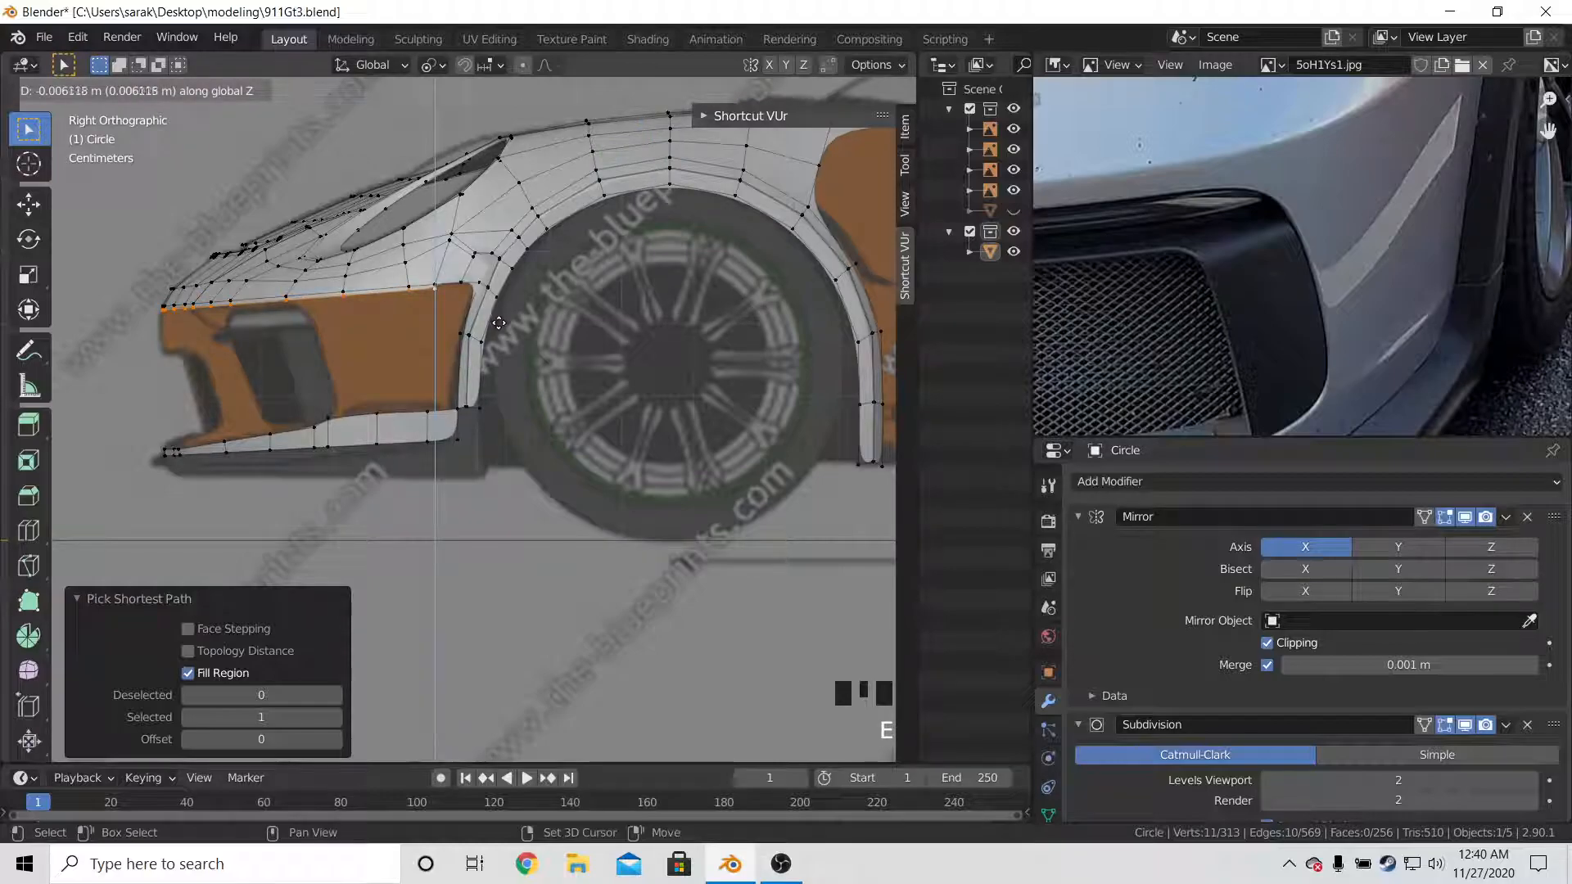
pyautogui.click(498, 322)
# Lower the extruded nose edge by about 0.0074 m along Z in the front wireframe view
pyautogui.press('KP_1')
pyautogui.press('z')
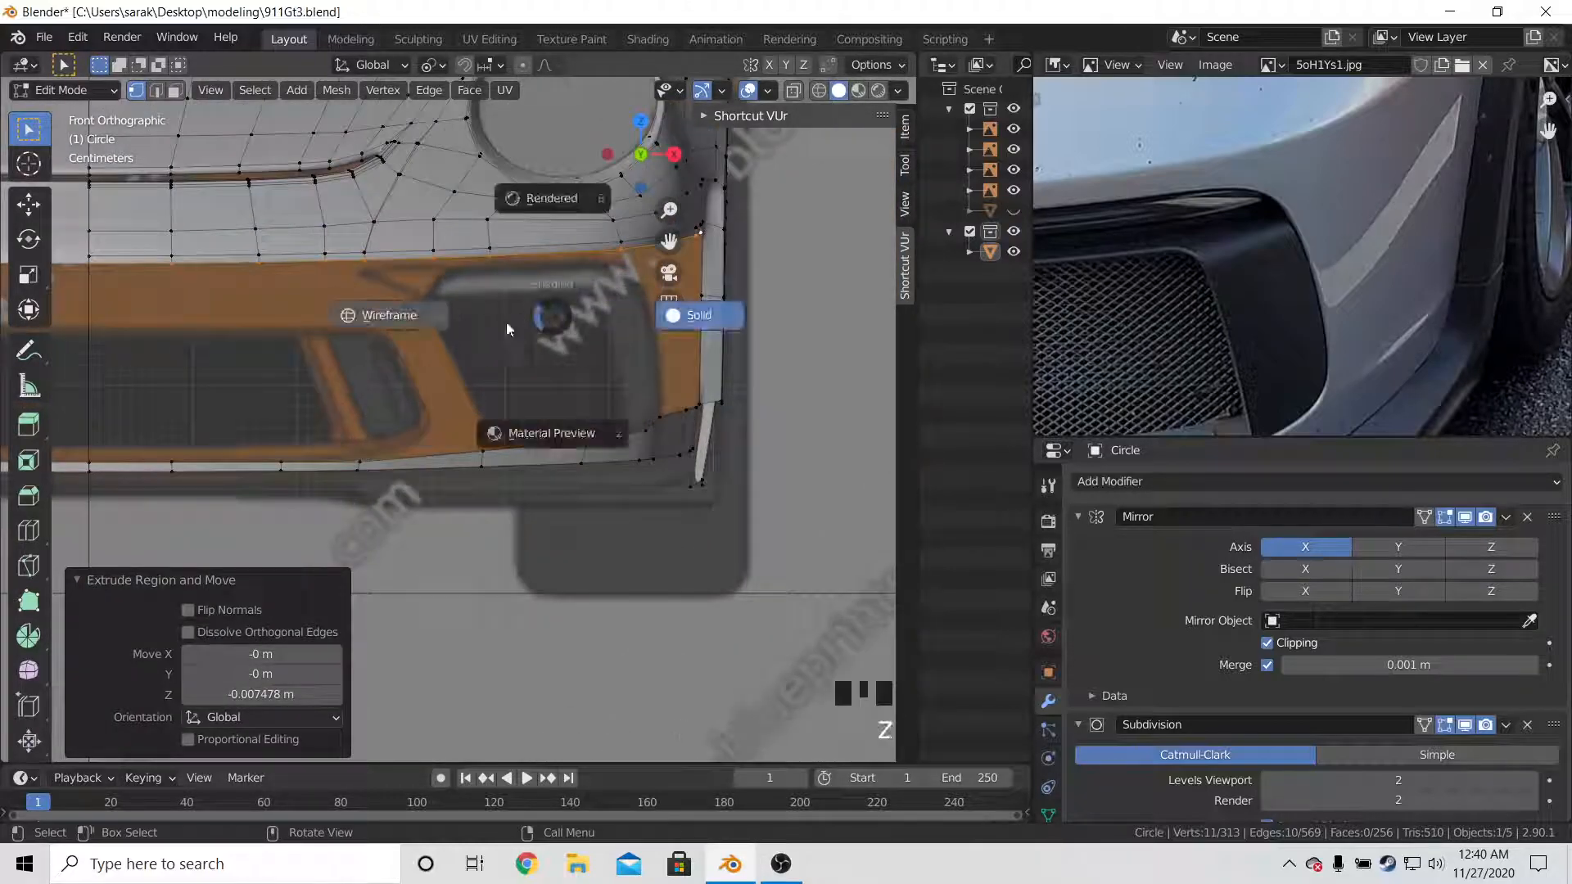
pyautogui.click(519, 317)
pyautogui.press('g')
pyautogui.click(481, 317)
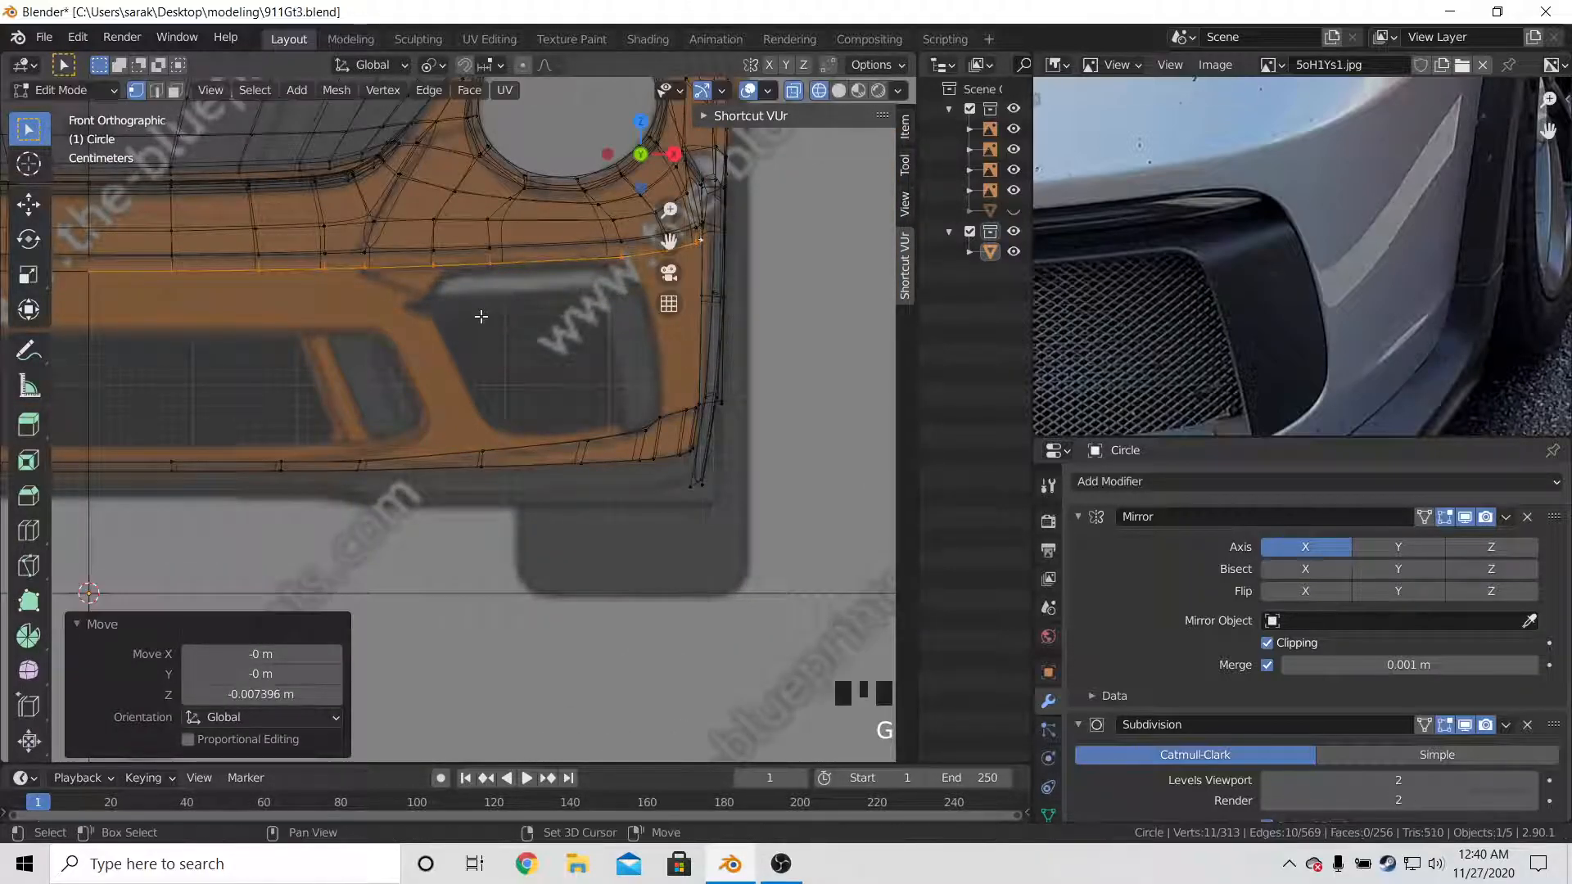
# Move the extruded nose edge about -0.0045 m along Y in the side view
pyautogui.moveTo(1154, 200); pyautogui.dragTo(1474, 189, button='middle')
pyautogui.moveTo(1279, 176); pyautogui.dragTo(1508, 170, button='middle')
pyautogui.moveTo(538, 350); pyautogui.dragTo(480, 376, button='middle')
pyautogui.press('KP_3')
pyautogui.press('g')
pyautogui.press('y')
pyautogui.click(434, 376)
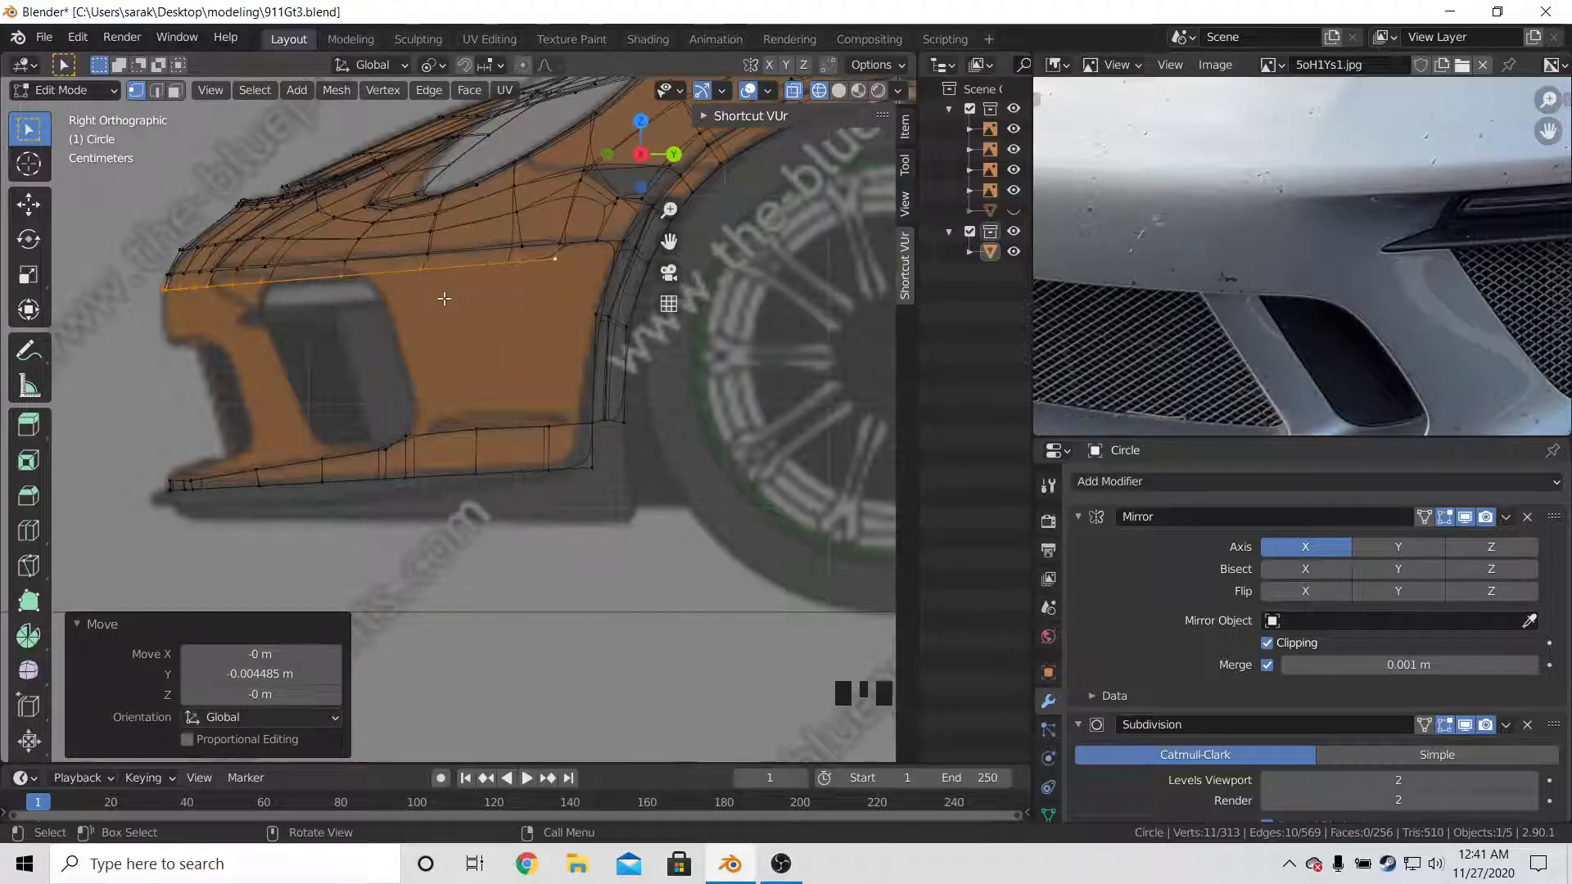
# Slide two vertices of the extruded nose edge along their edges above the intake in the side view
pyautogui.scroll(-1, 1117, 235)
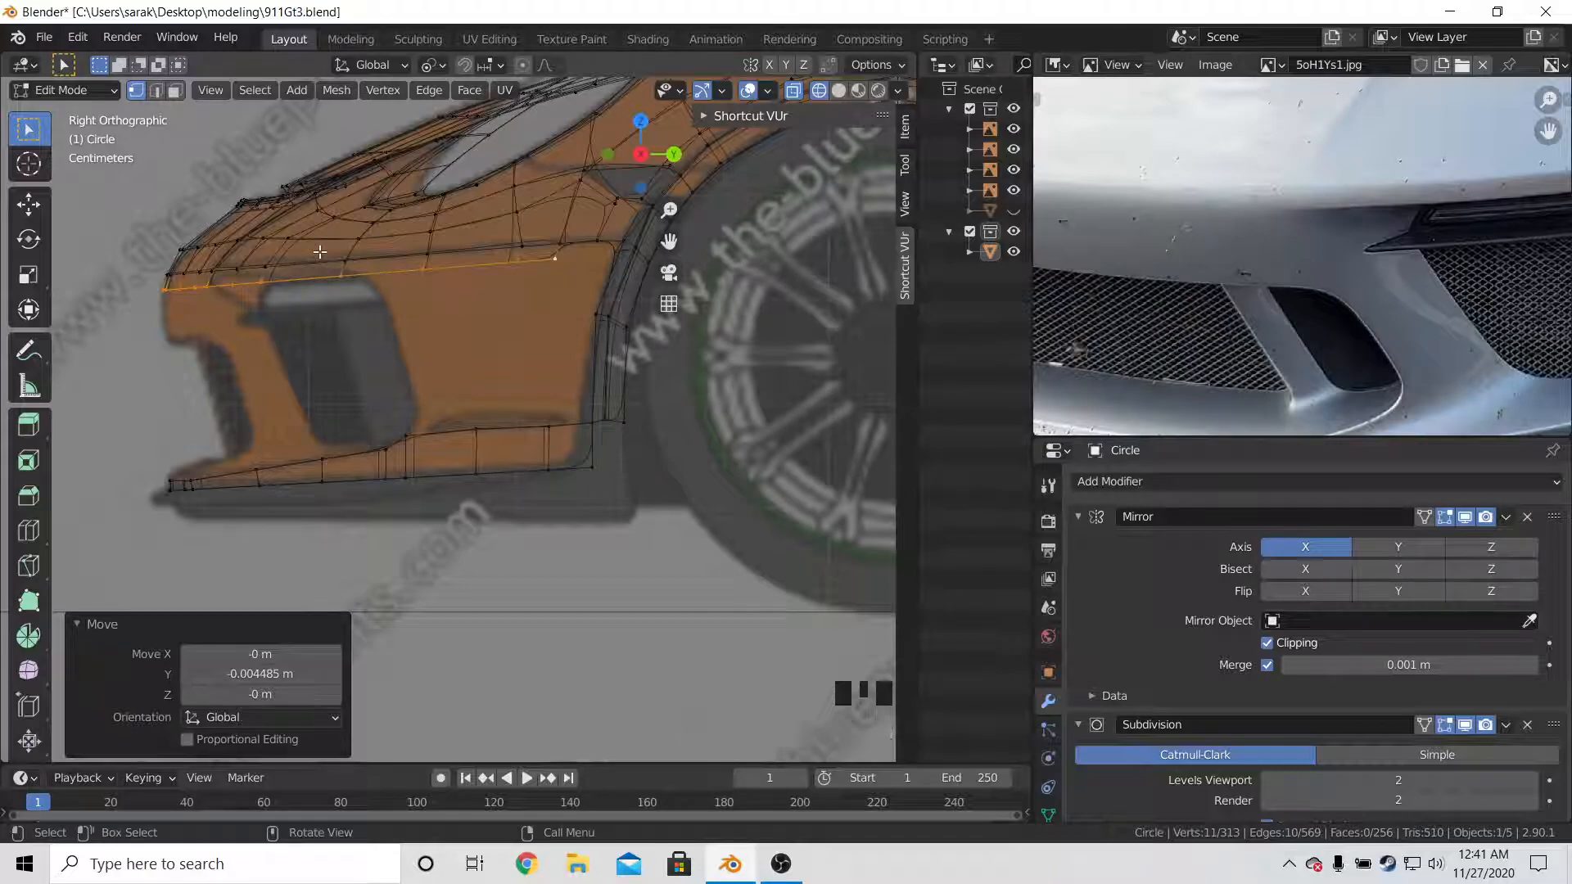
pyautogui.click(358, 281)
pyautogui.press('g')
pyautogui.press('g')
pyautogui.click(506, 271)
pyautogui.click(431, 271)
pyautogui.press('g')
pyautogui.press('g')
pyautogui.click(458, 275)
# Connect the nose edge vertex above the intake to the bumper strip vertex below it with a new edge
pyautogui.click(362, 280)
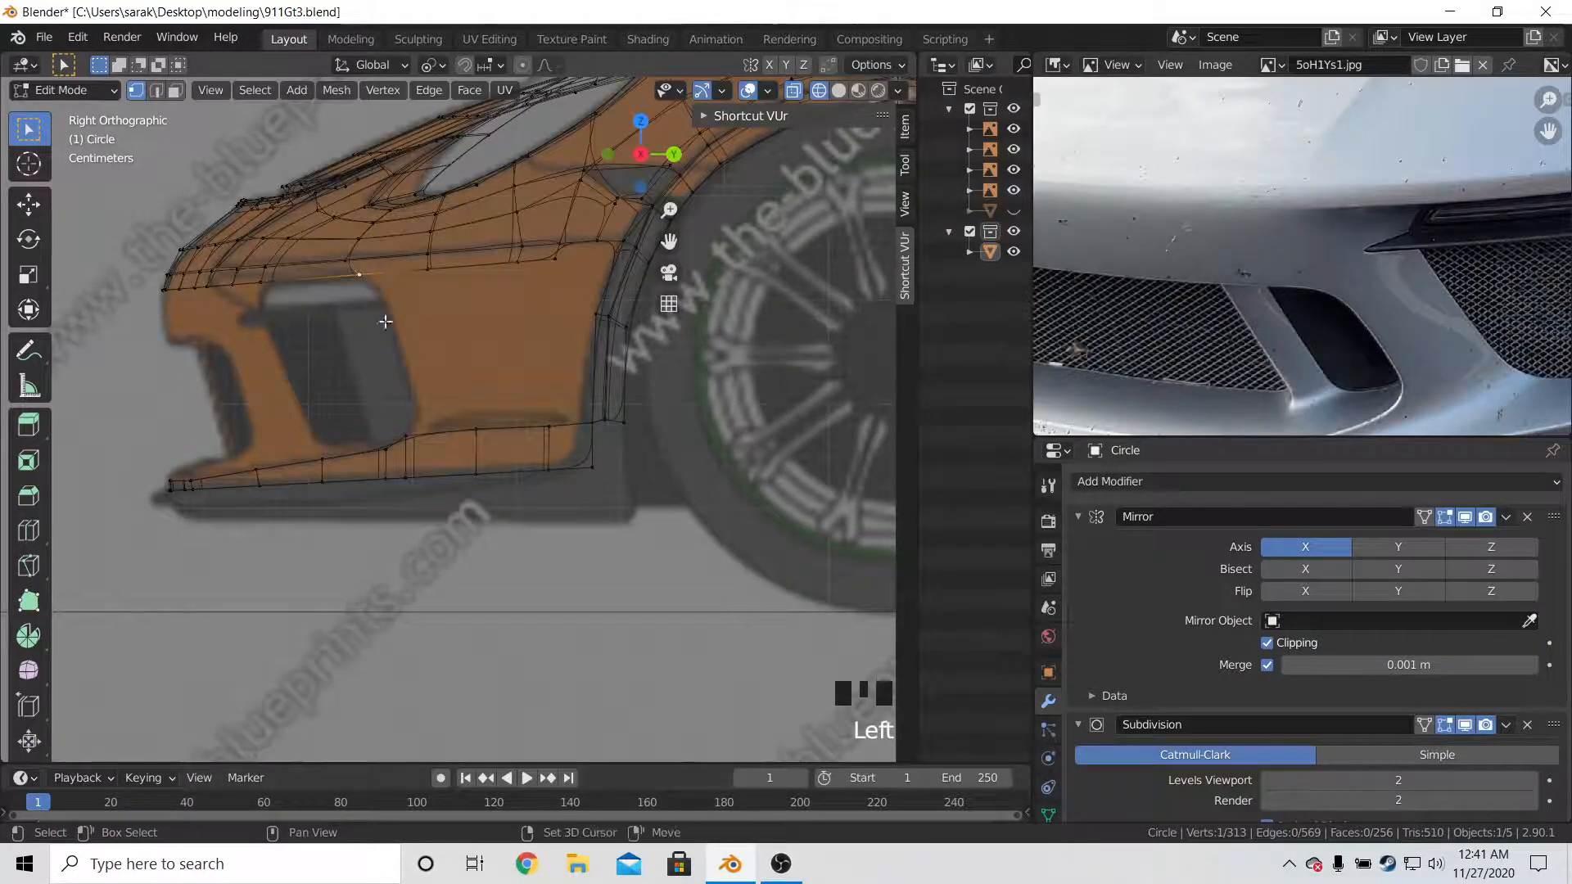
pyautogui.press('f')
pyautogui.press('z')
pyautogui.scroll(-1, 470, 382)
pyautogui.moveTo(469, 381)
pyautogui.mouseDown(button='middle')
pyautogui.moveTo(653, 383)
pyautogui.moveTo(502, 396)
pyautogui.moveTo(555, 336)
pyautogui.moveTo(480, 341)
pyautogui.mouseUp(button='middle')
pyautogui.press('KP_1')
pyautogui.press('Tab')
pyautogui.press('Tab')
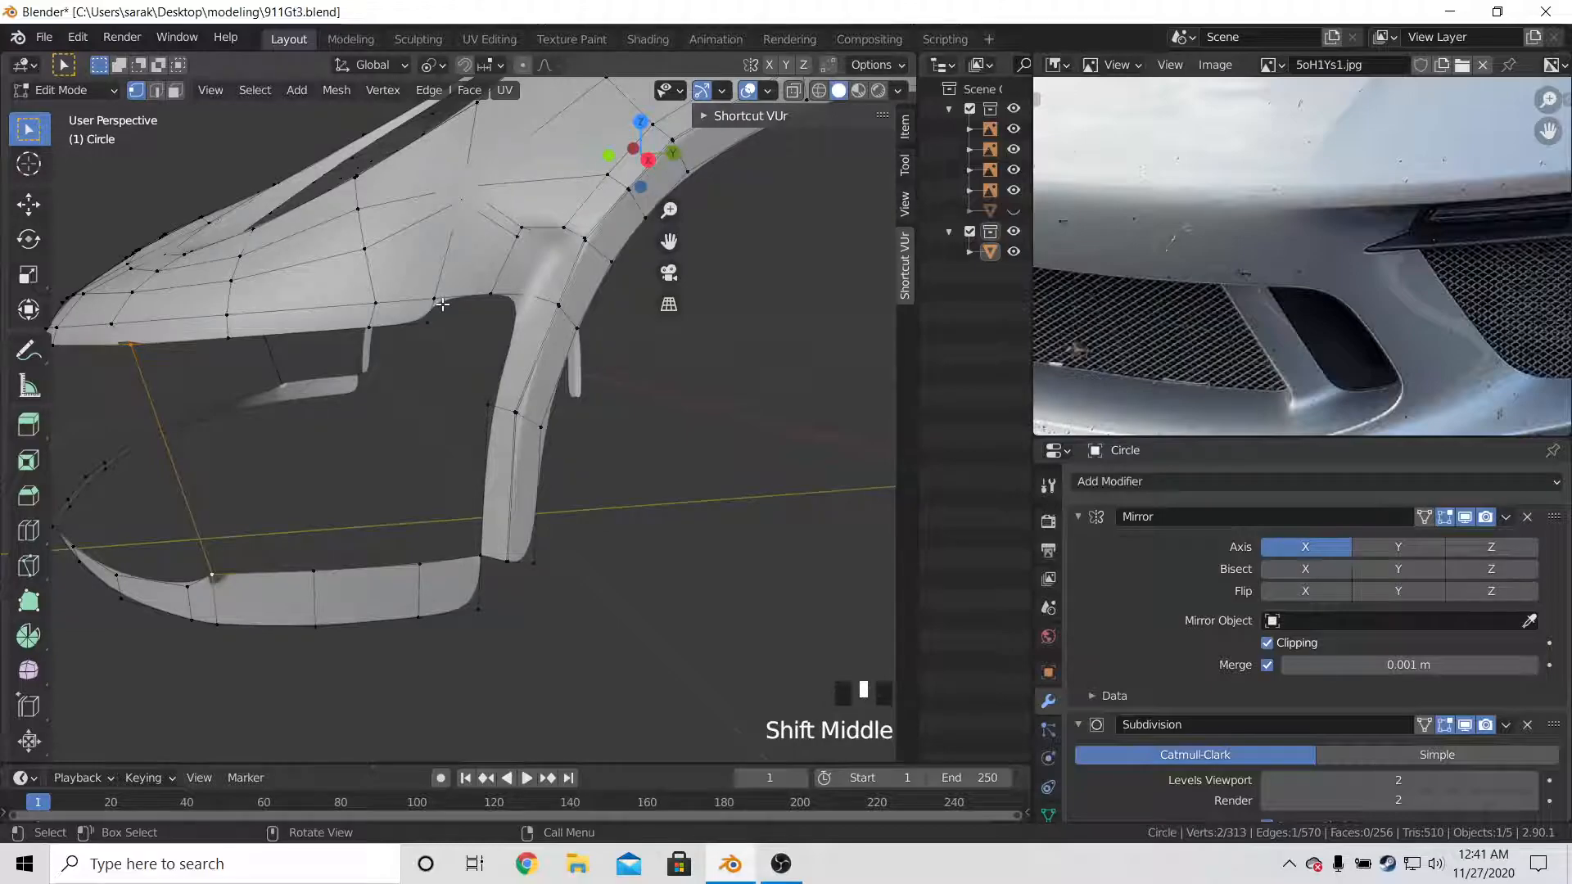
pyautogui.moveTo(1310, 254); pyautogui.dragTo(1311, 332, button='middle')
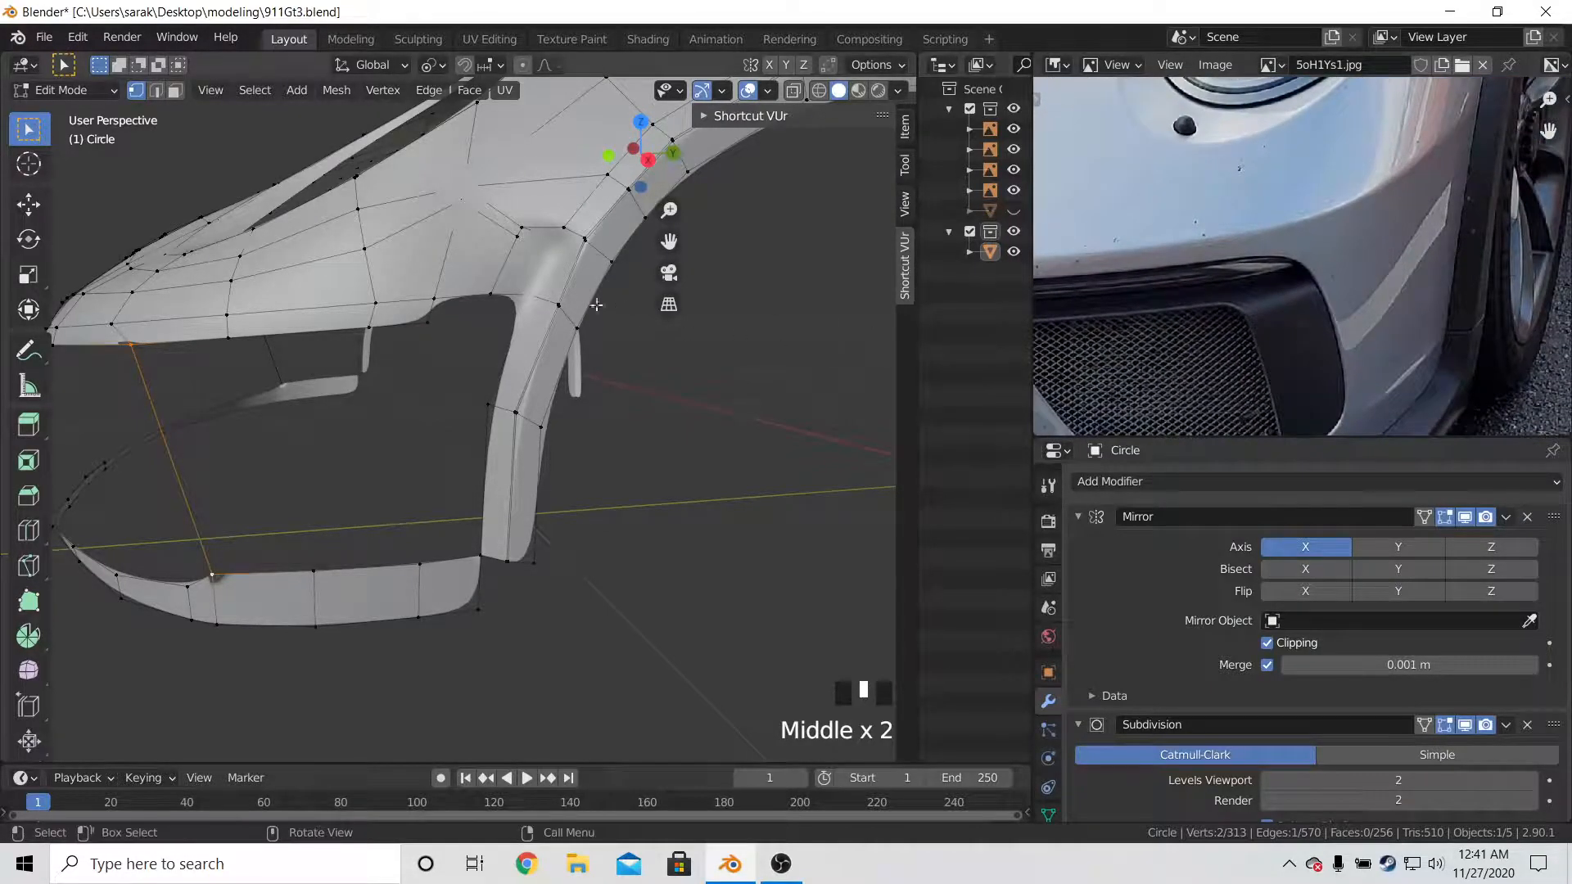
# Bridge the nose edge's end vertex to the wheel-arch strip with an edge, cut it once and slide the new vertex by 0.148
pyautogui.click(433, 325)
pyautogui.keyDown('shift'); pyautogui.click(484, 398); pyautogui.keyUp('shift')
pyautogui.press('f')
pyautogui.hotkey('ctrl', 'r')
pyautogui.click(461, 355)
pyautogui.click(461, 353)
pyautogui.press('g')
pyautogui.click(460, 353)
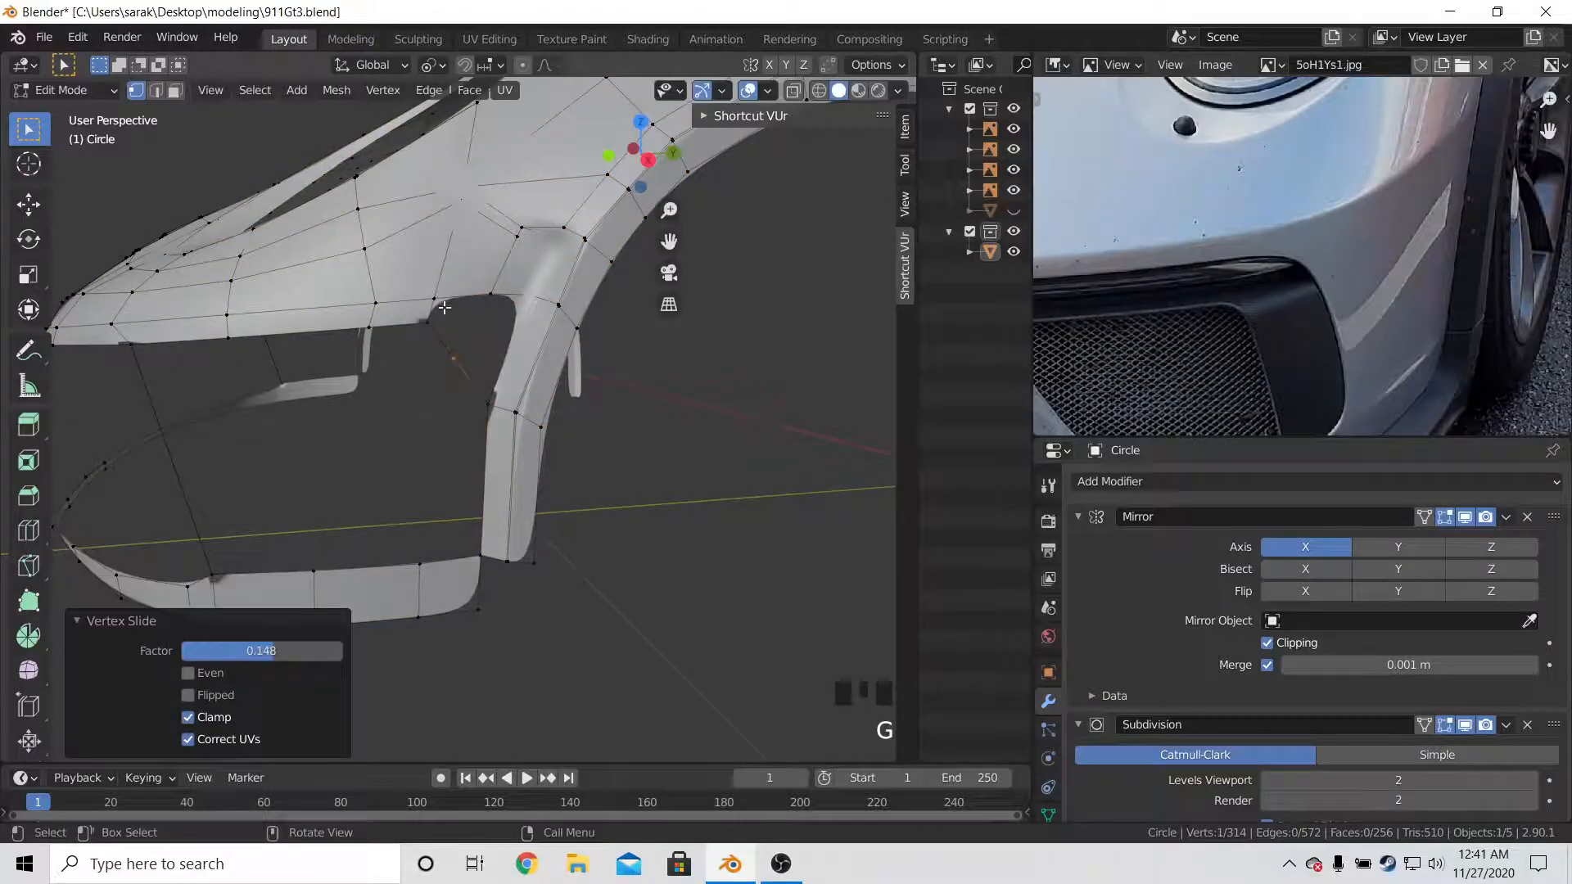
# Fill the two faces between the new corner edge, the nose panel and the wheel-arch strip
pyautogui.keyDown('shift'); pyautogui.click(438, 326); pyautogui.keyUp('shift')
pyautogui.press('f')
pyautogui.press('f')
pyautogui.press('f')
pyautogui.press('Tab')
pyautogui.press('Tab')
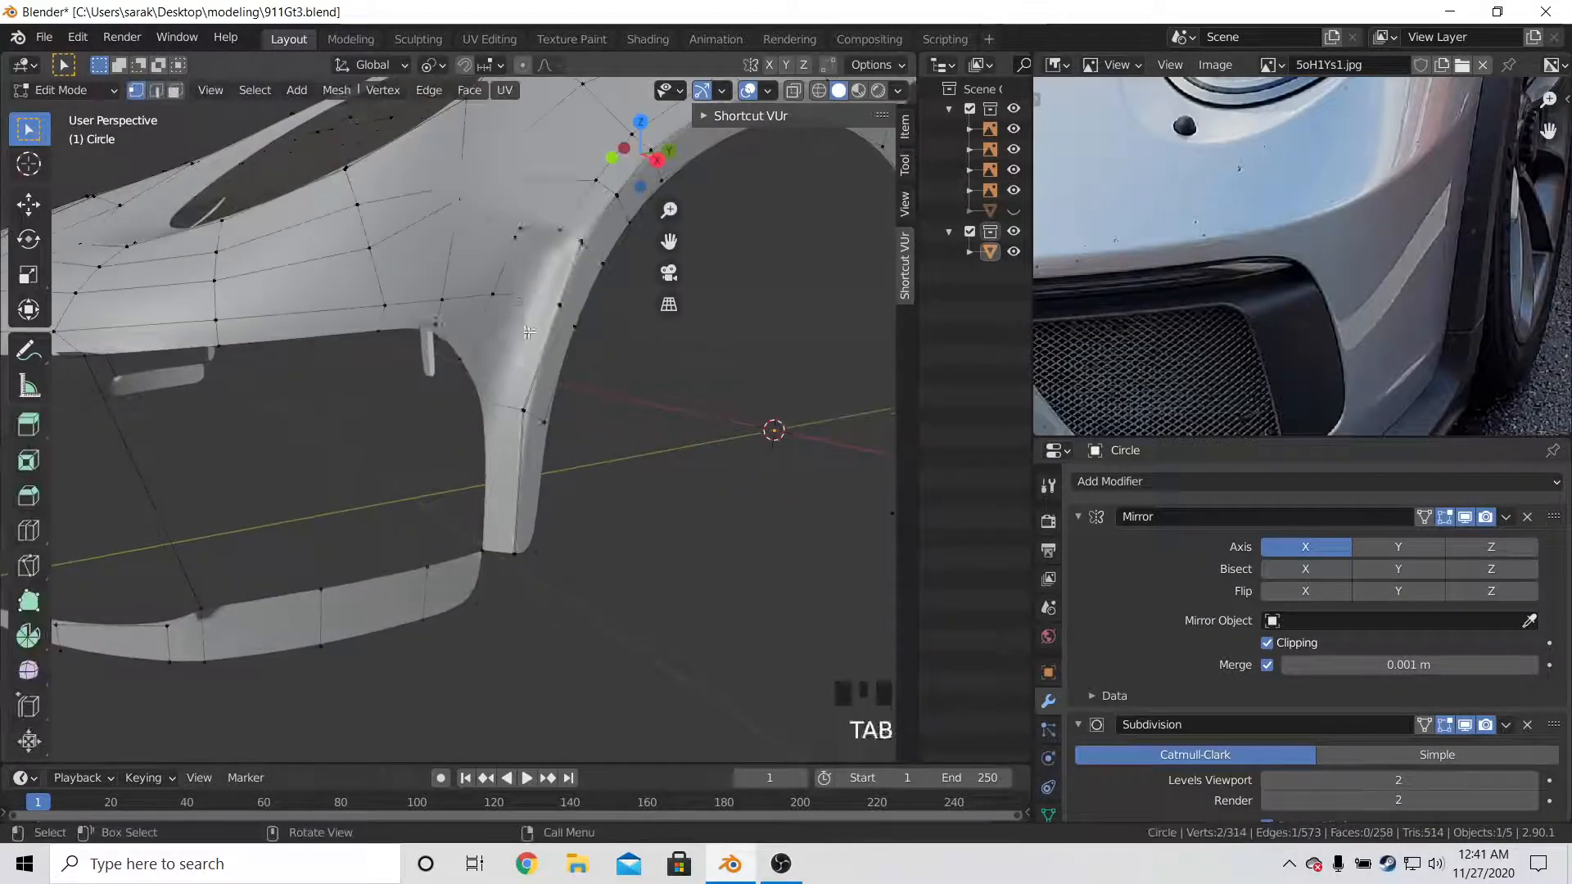
# Add two cuts to the vertical edge joining the nose edge to the bumper strip
pyautogui.scroll(-1, 491, 368)
pyautogui.moveTo(1356, 266); pyautogui.dragTo(1319, 201, button='middle')
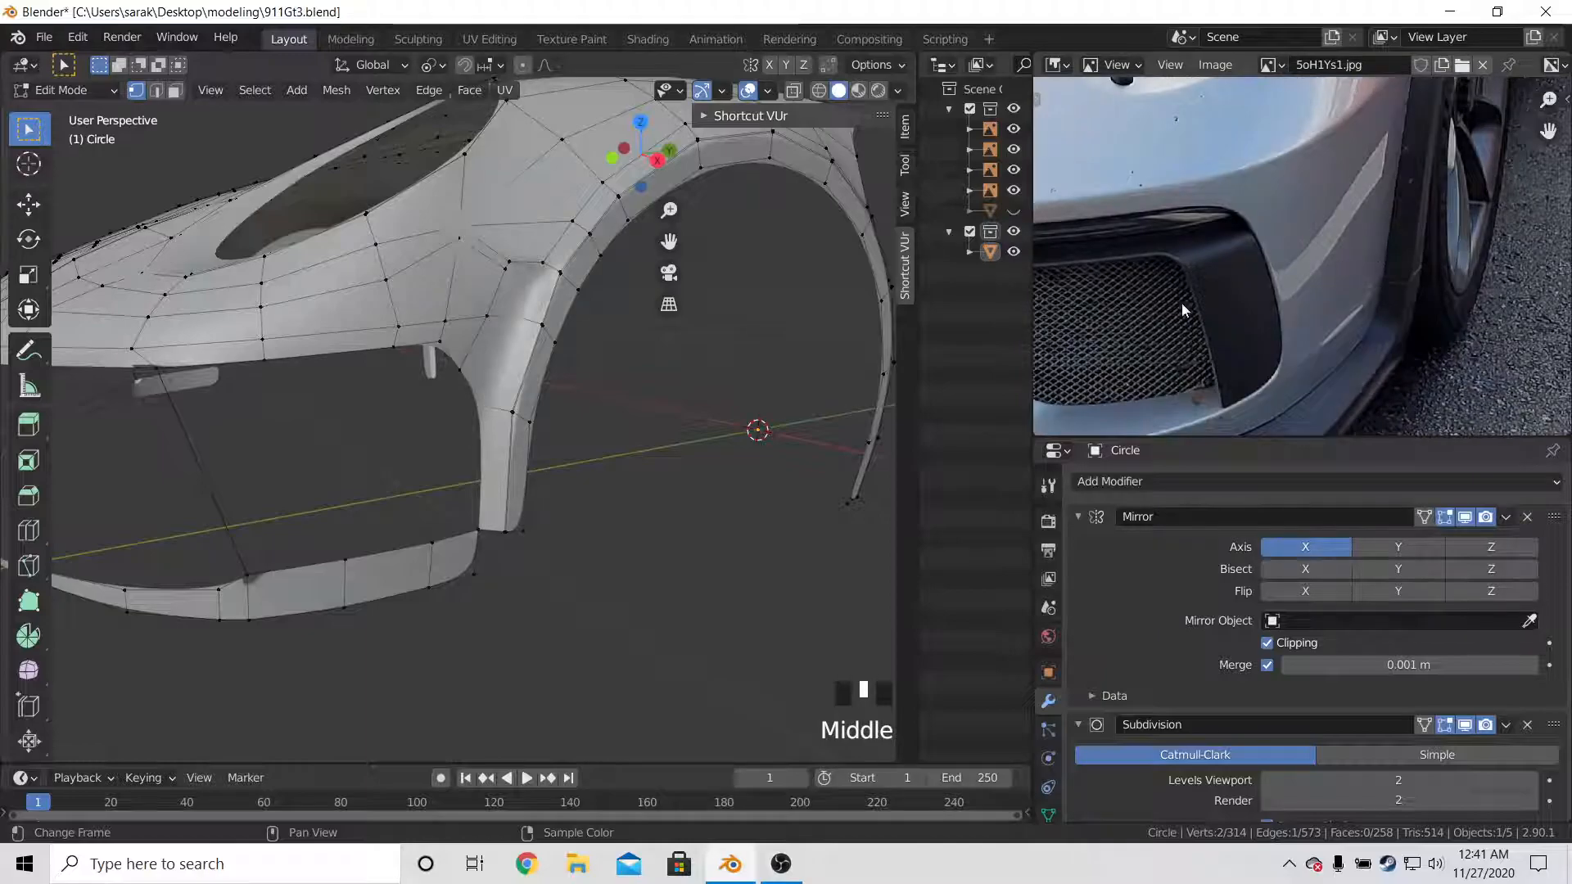
pyautogui.press('z')
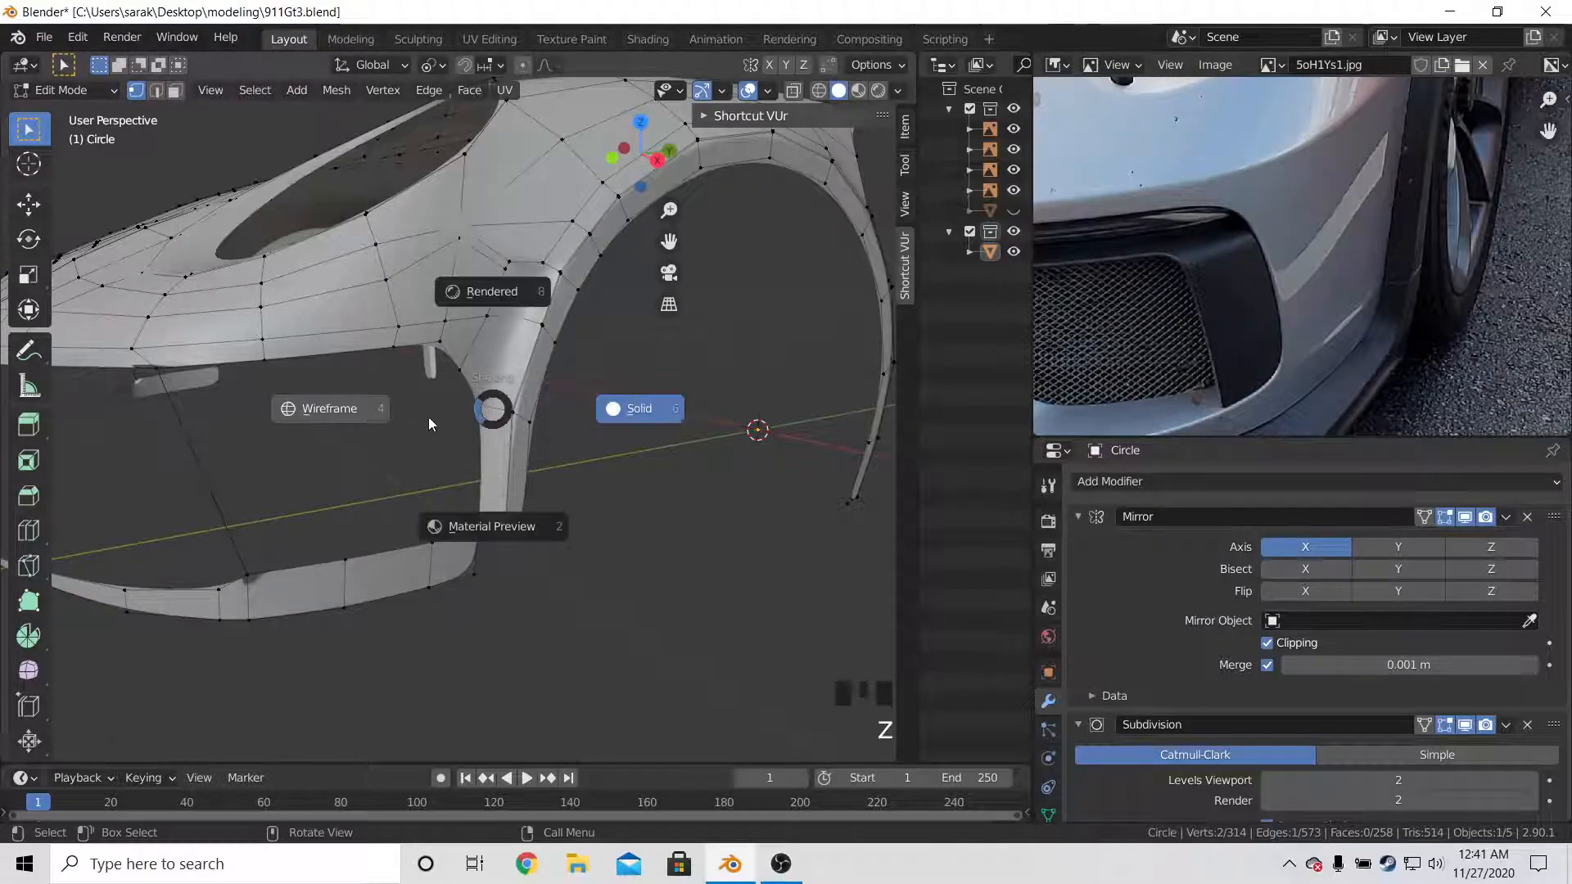
pyautogui.click(458, 395)
pyautogui.click(463, 387)
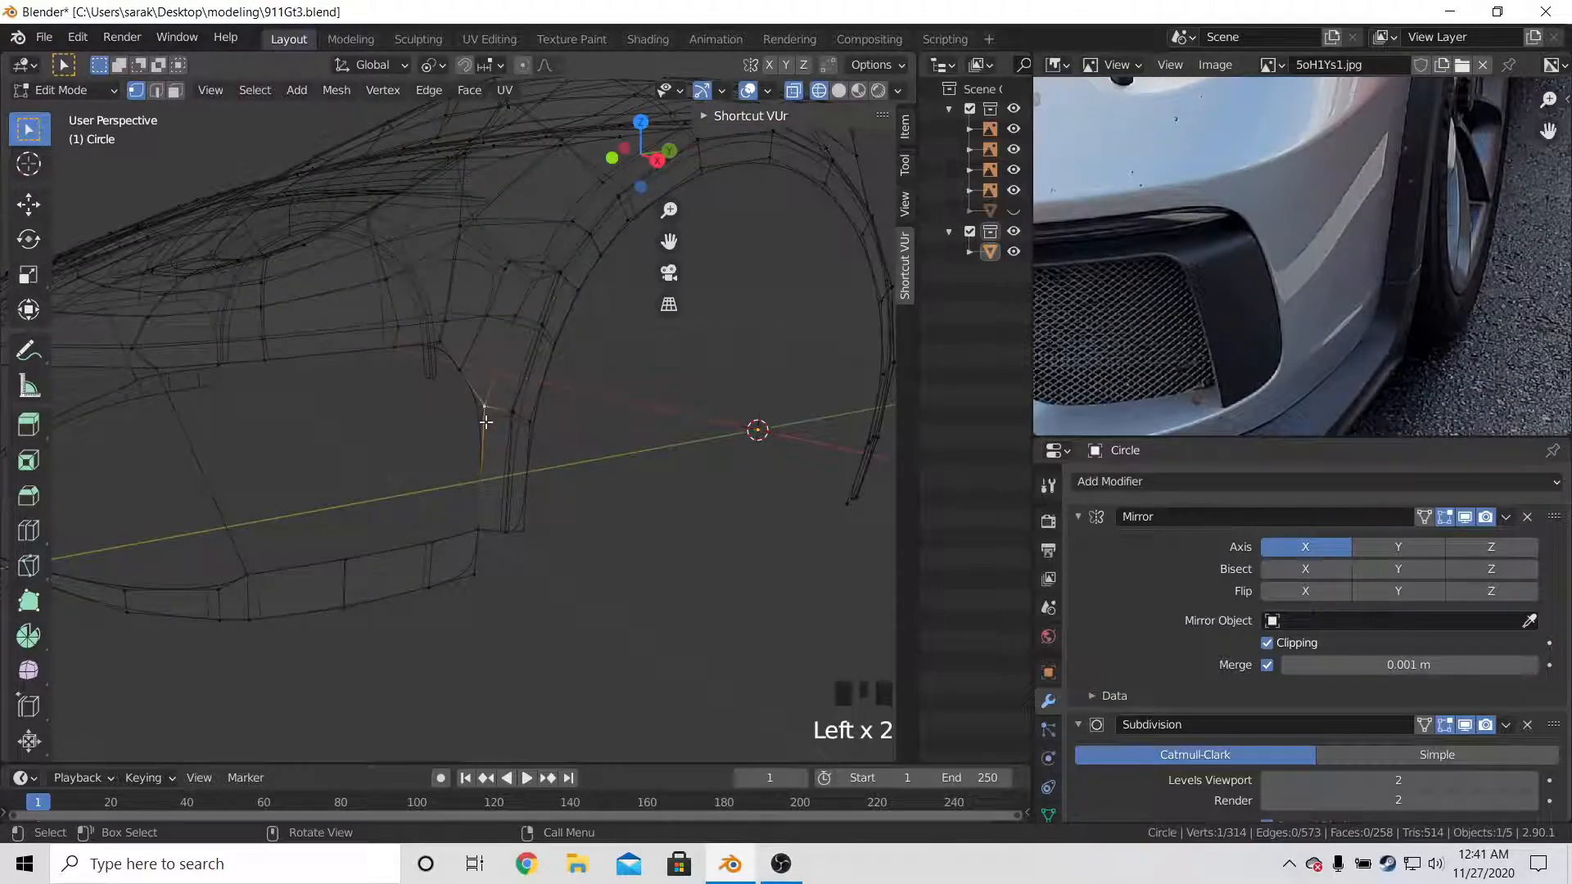
pyautogui.hotkey('ctrl', 'r')
pyautogui.click(218, 466)
pyautogui.press('Escape')
pyautogui.moveTo(218, 466); pyautogui.dragTo(458, 442, button='middle')
pyautogui.press('KP_1')
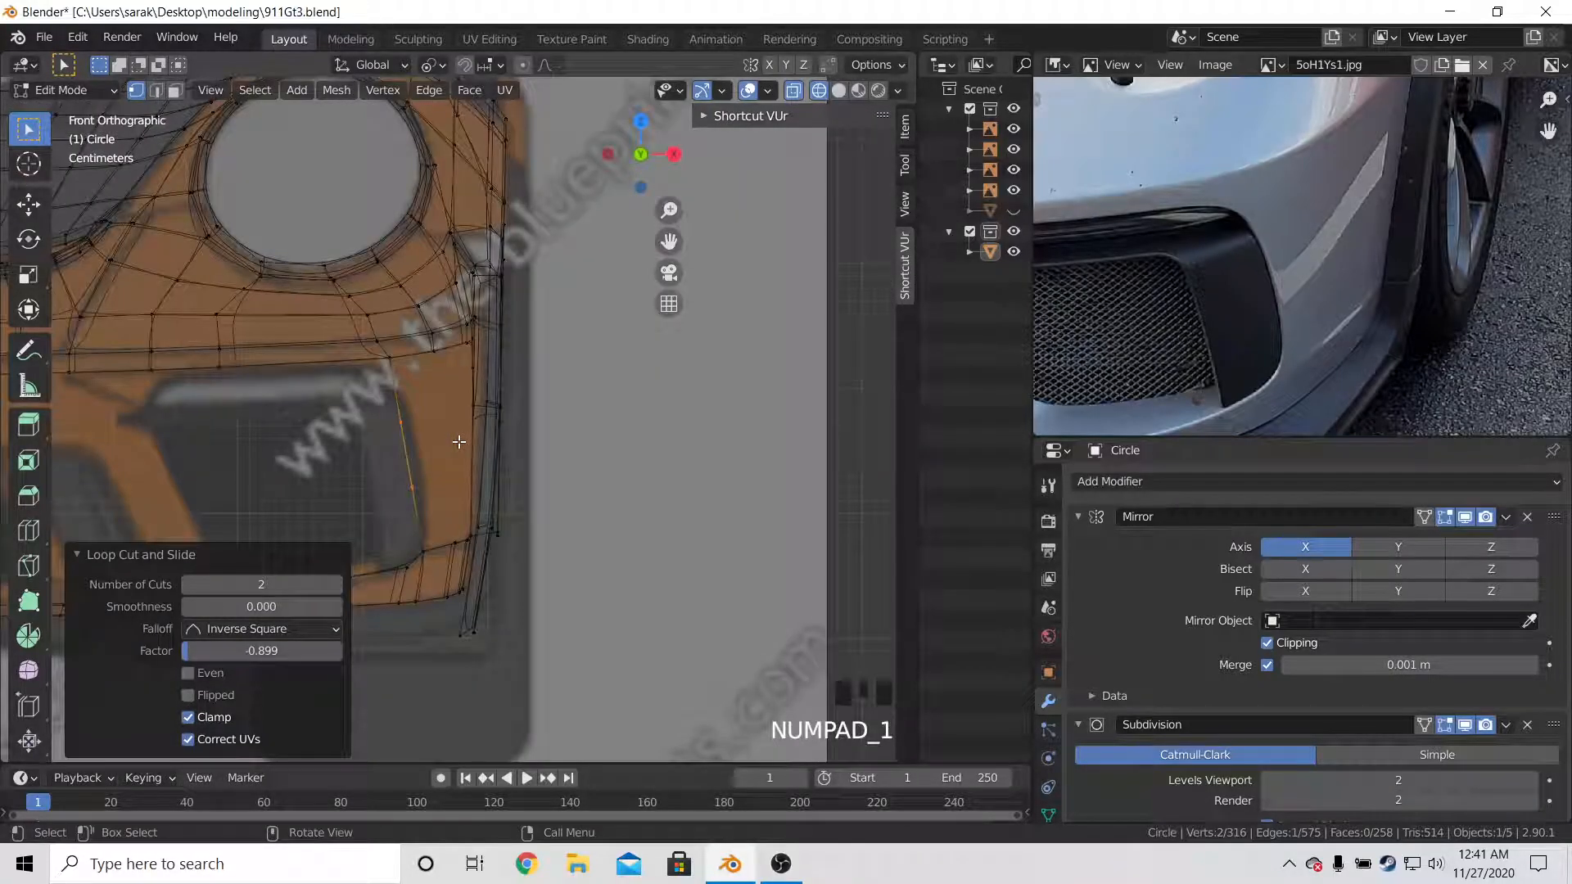
# Move the two new vertices outward and up to follow the intake's outer outline in the front view
pyautogui.press('g')
pyautogui.click(478, 450)
pyautogui.press('g')
pyautogui.click(453, 424)
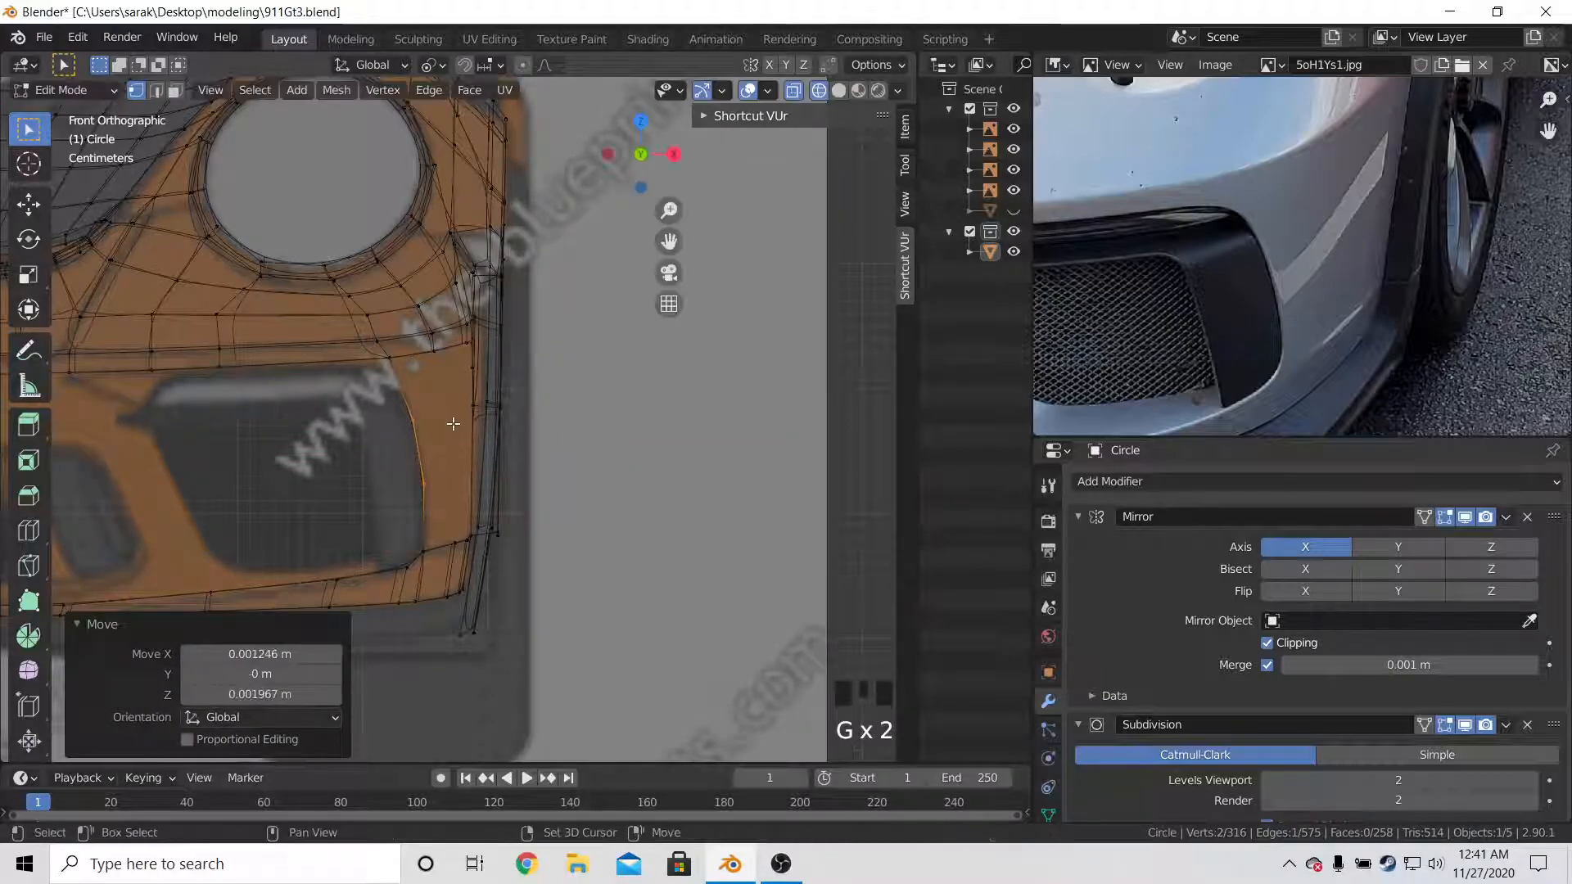
# Lower the nose edge vertex at the top of the vertical edge along Z toward the intake's upper corner
pyautogui.click(399, 373)
pyautogui.press('g')
pyautogui.press('z')
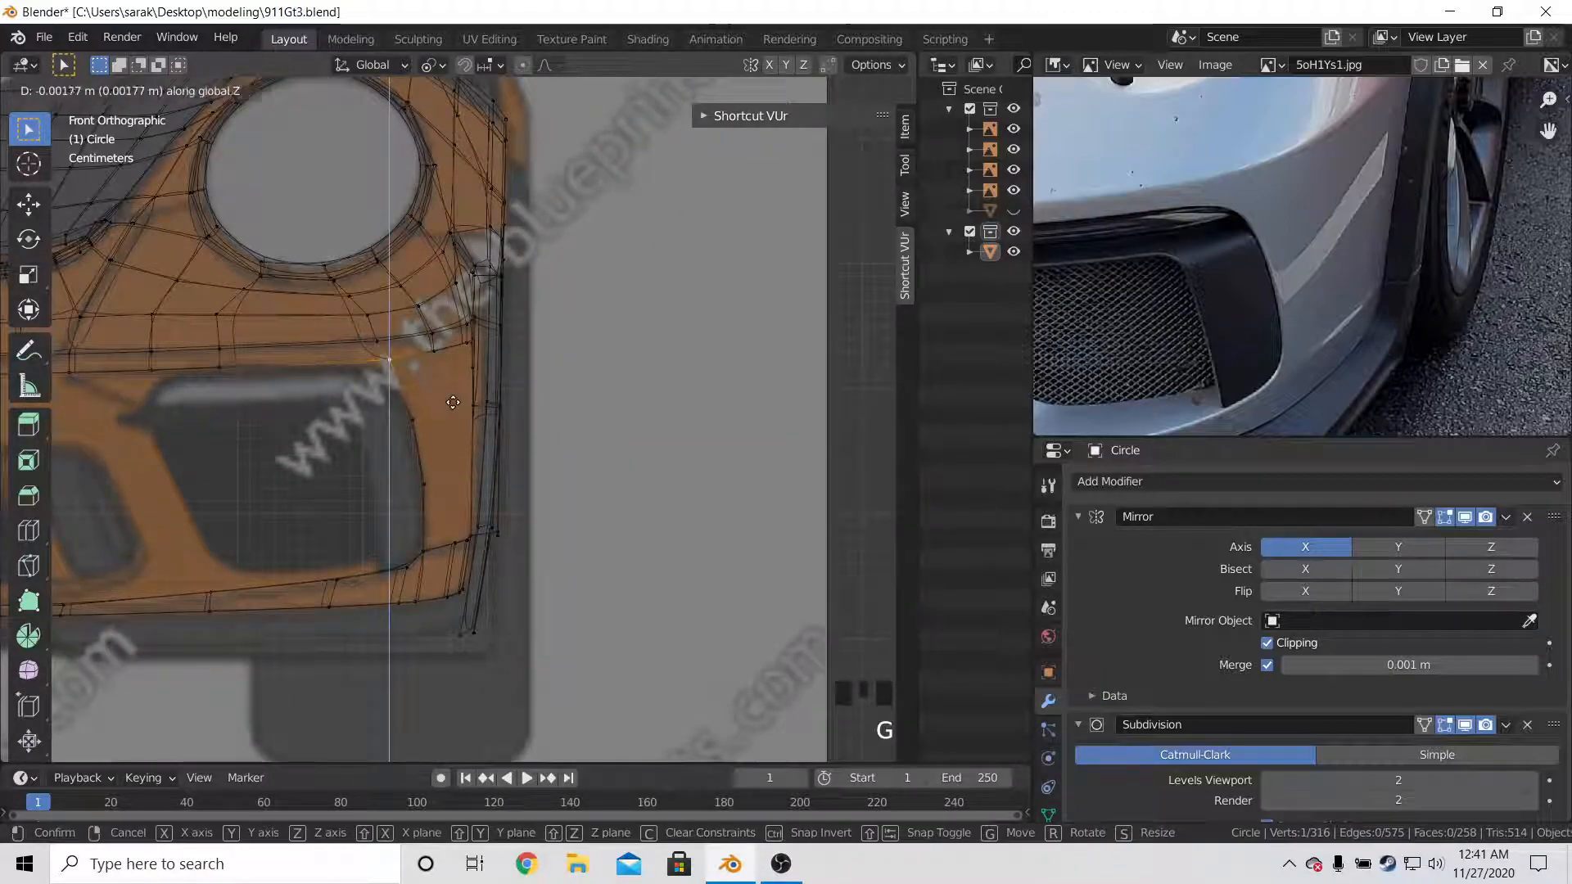
pyautogui.click(464, 461)
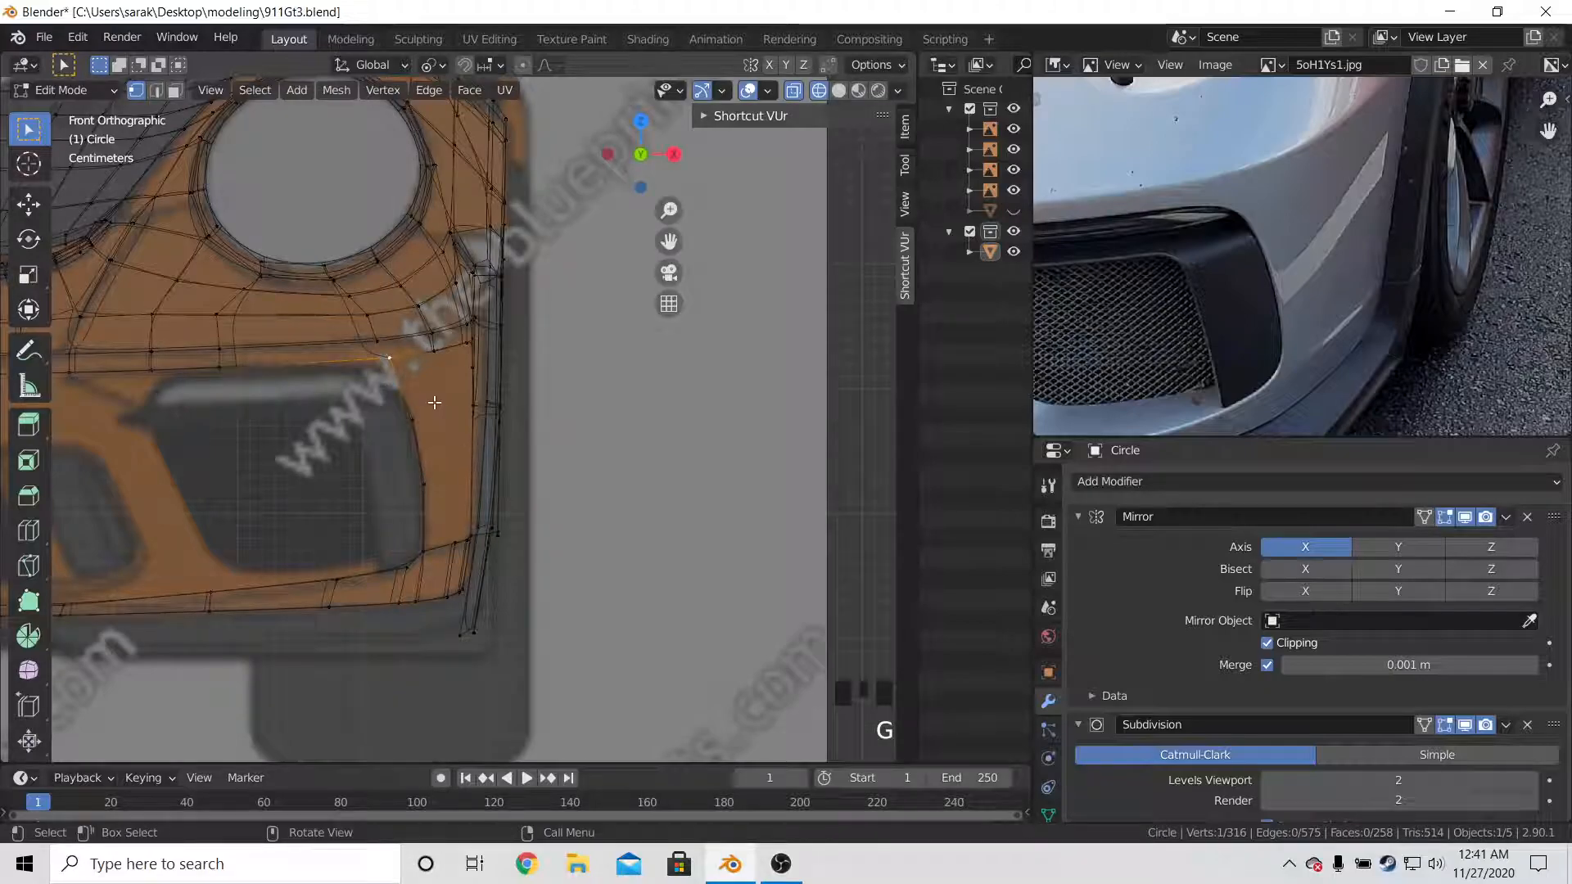
pyautogui.scroll(4, 443, 410)
pyautogui.keyDown('shift'); pyautogui.moveTo(443, 409); pyautogui.dragTo(520, 365, button='middle'); pyautogui.keyUp('shift')
pyautogui.scroll(-1, 447, 321)
pyautogui.press('g')
pyautogui.press('z')
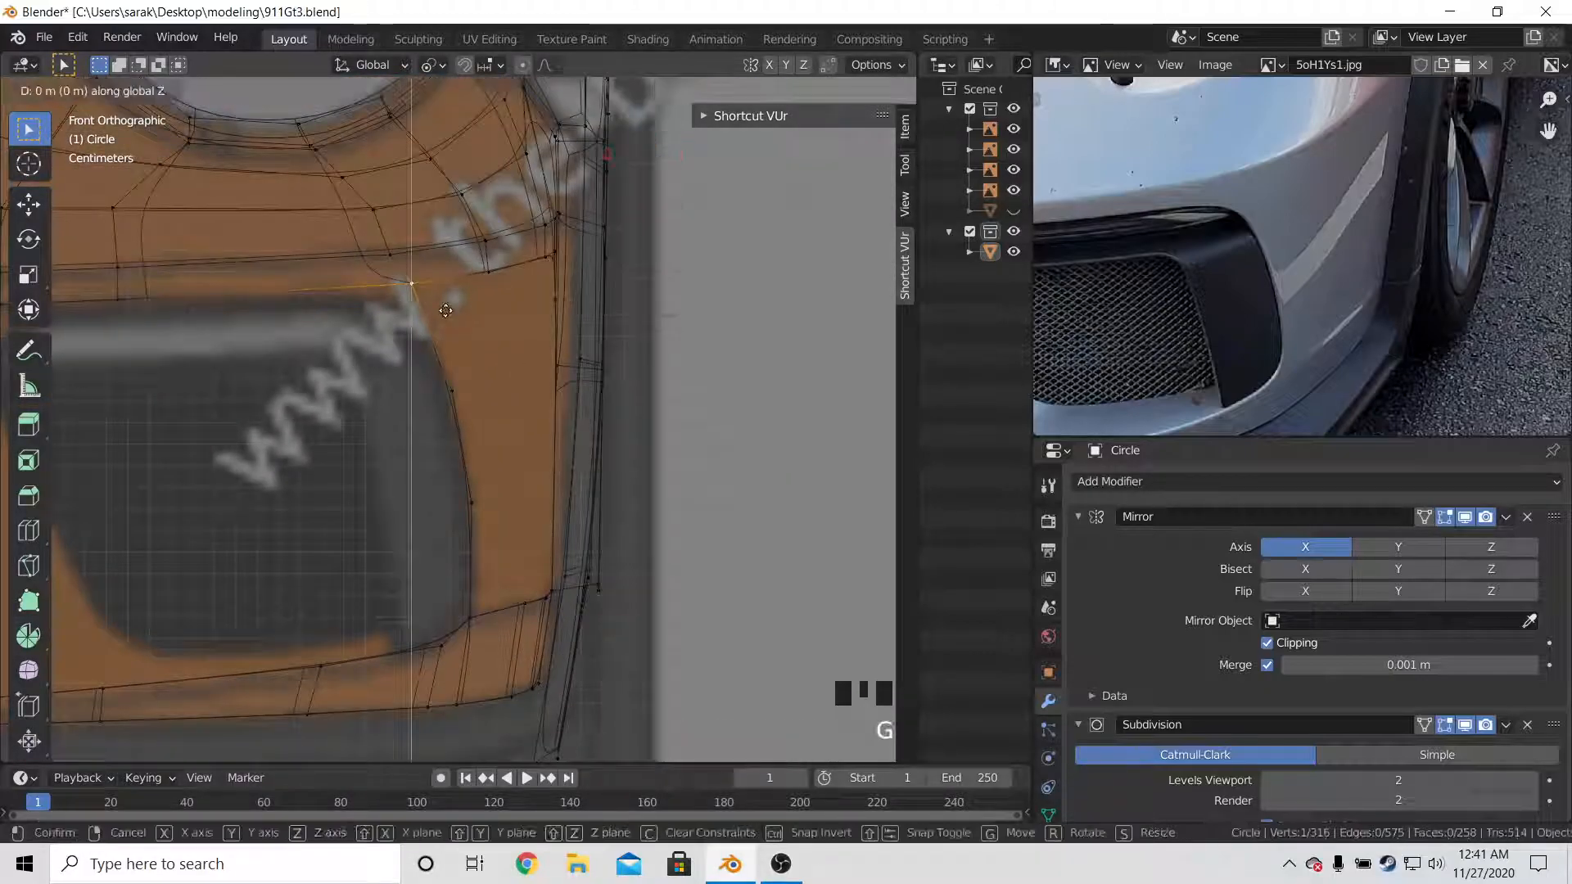
pyautogui.click(453, 312)
# Lower the outer nose edge vertices along Z so the edge curves smoothly toward the wheel arch in the front view
pyautogui.click(499, 291)
pyautogui.press('g')
pyautogui.press('z')
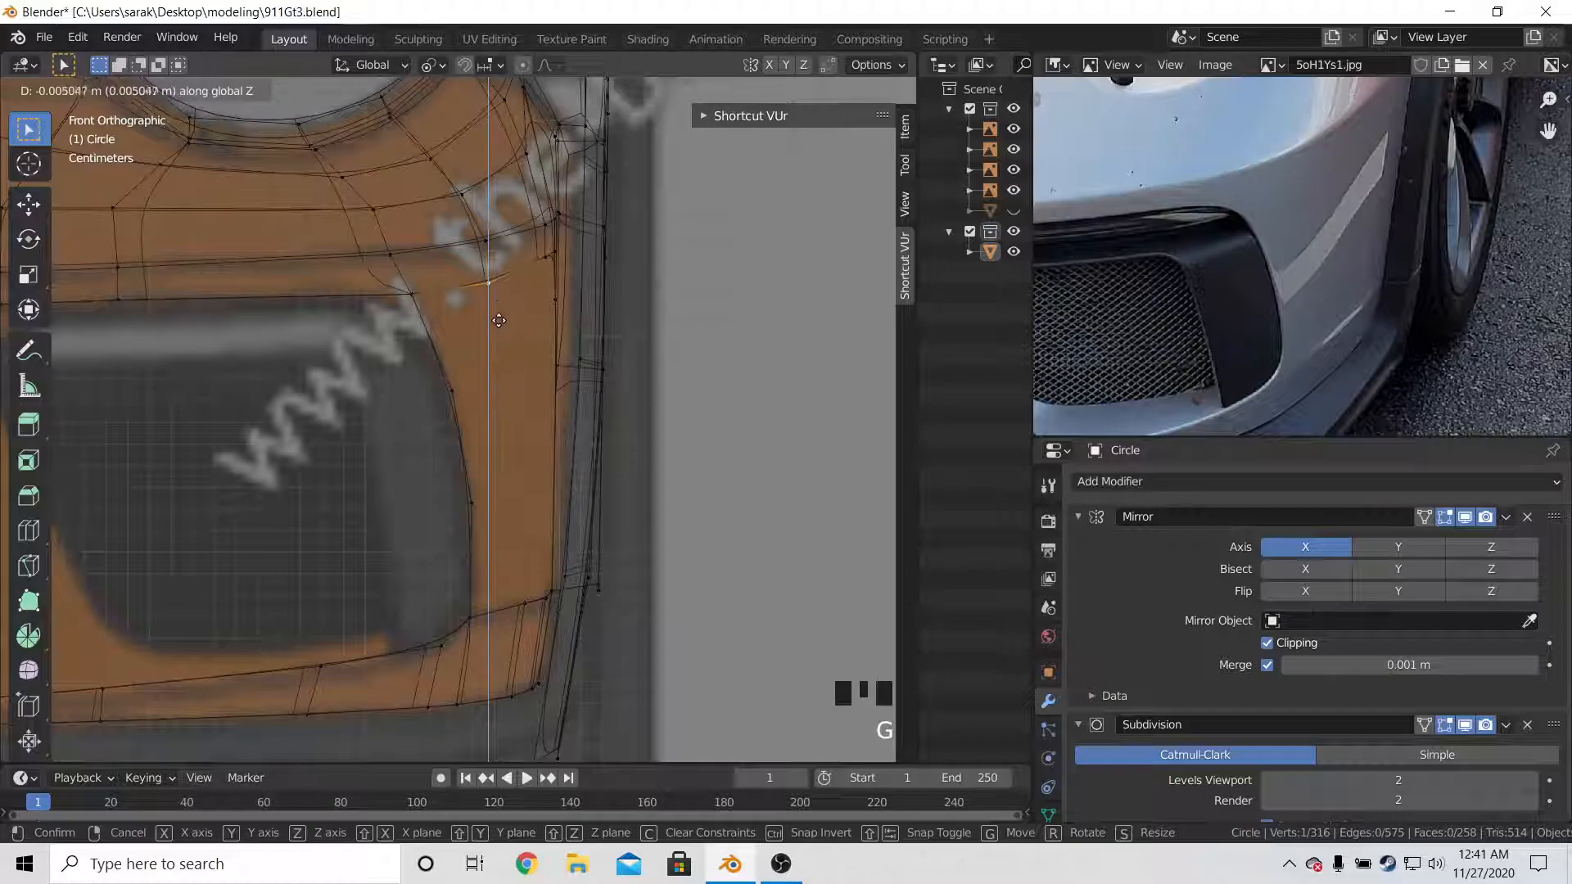
pyautogui.click(525, 297)
pyautogui.press('g')
pyautogui.press('z')
pyautogui.click(540, 301)
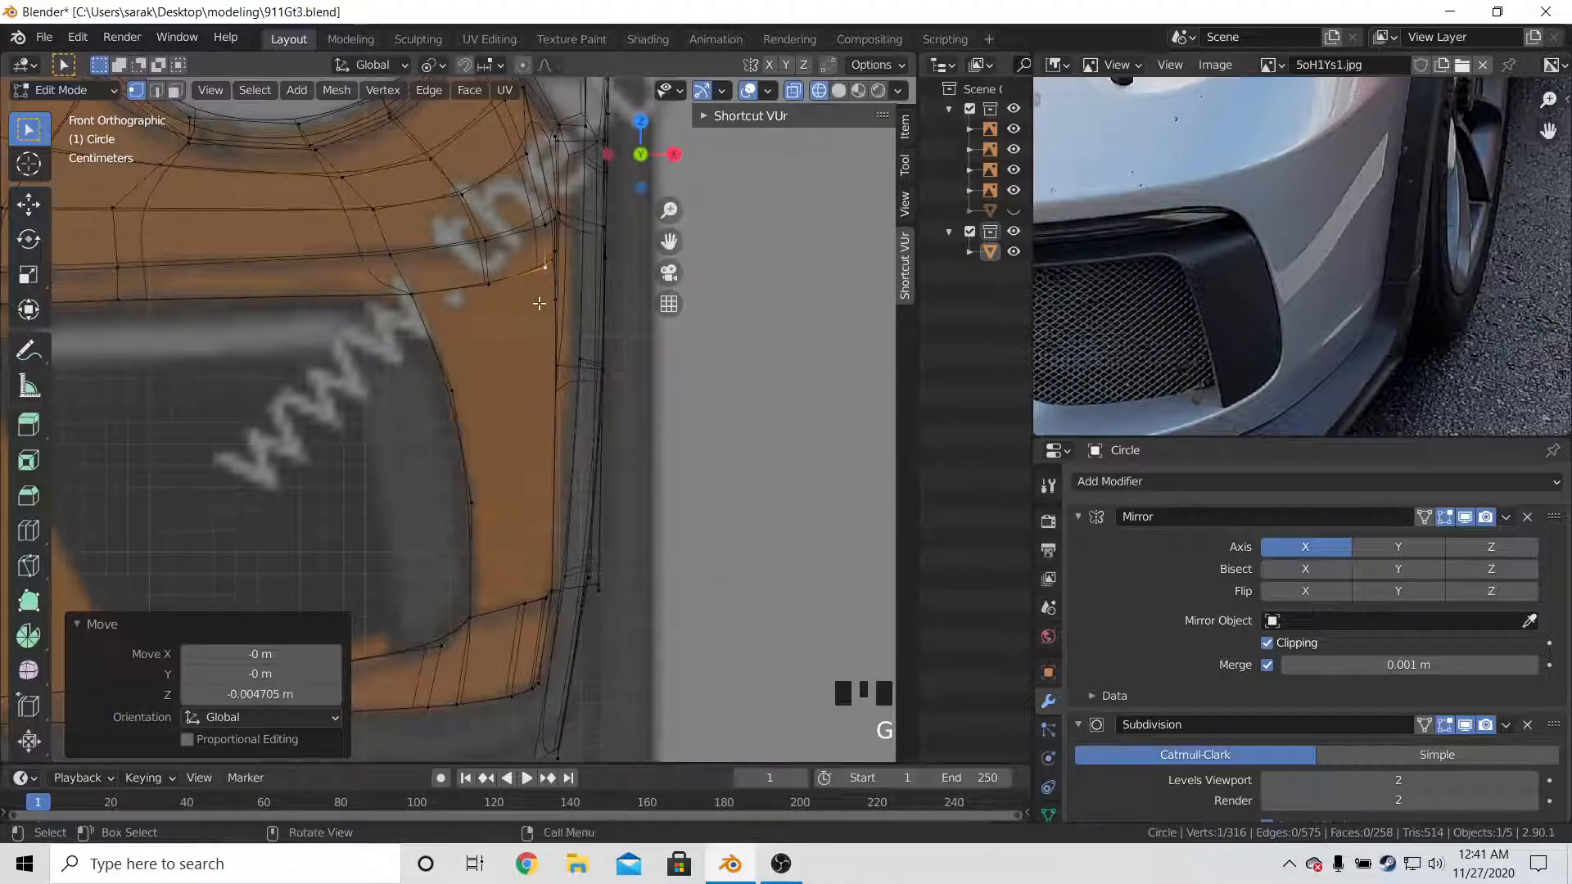
# Lower the nose edge vertex near the wheel arch about 0.004 m along Z
pyautogui.moveTo(540, 301); pyautogui.dragTo(401, 330, button='middle')
pyautogui.click(475, 238)
pyautogui.press('g')
pyautogui.press('z')
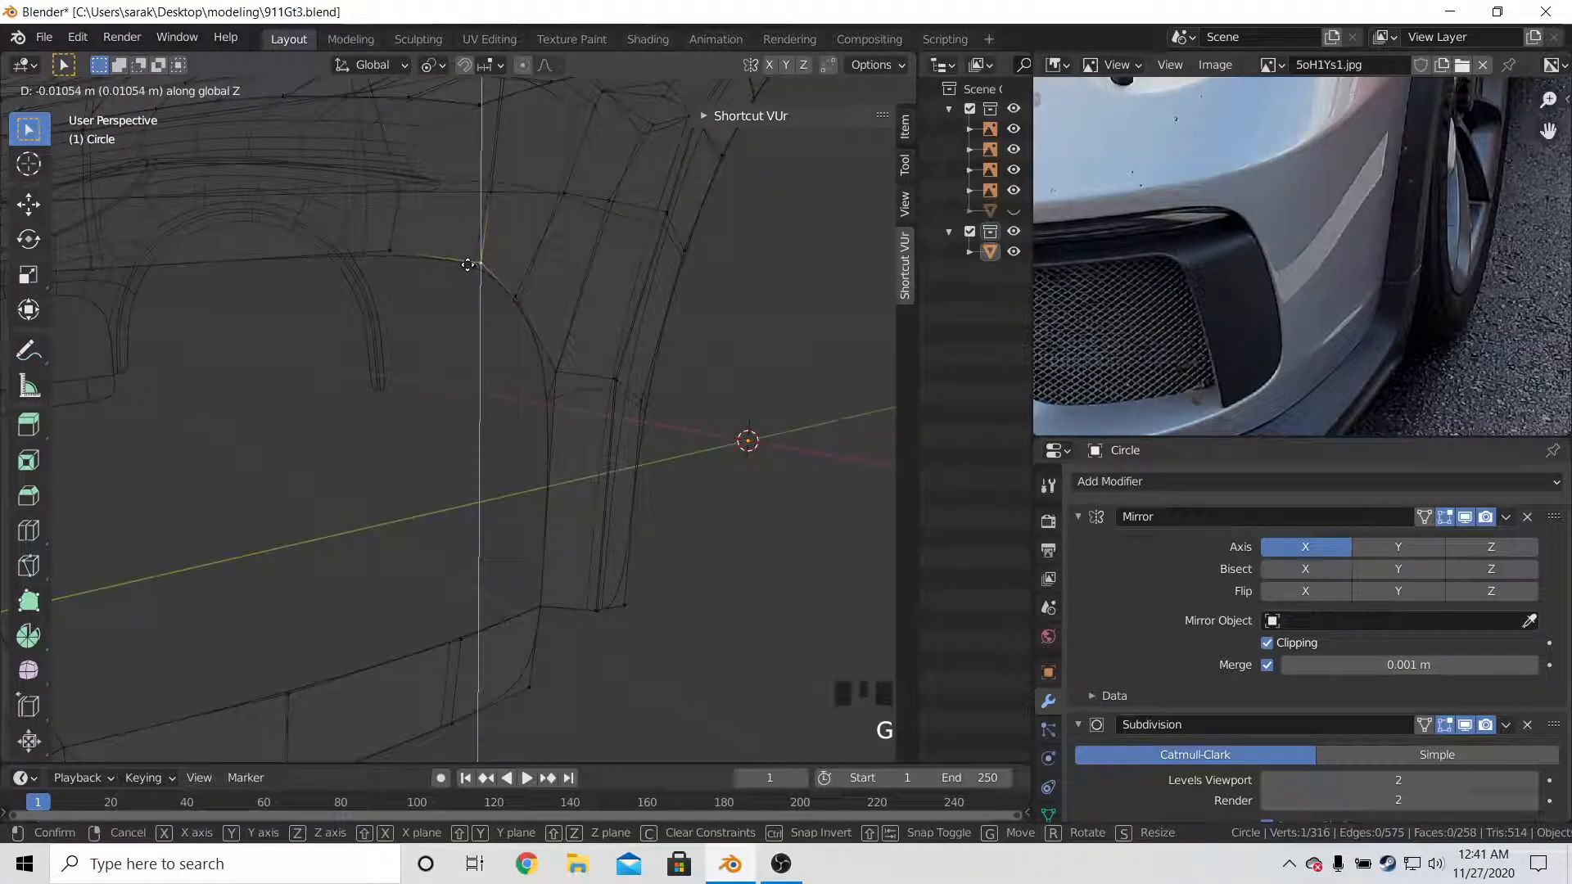
pyautogui.click(469, 248)
pyautogui.scroll(-3, 462, 270)
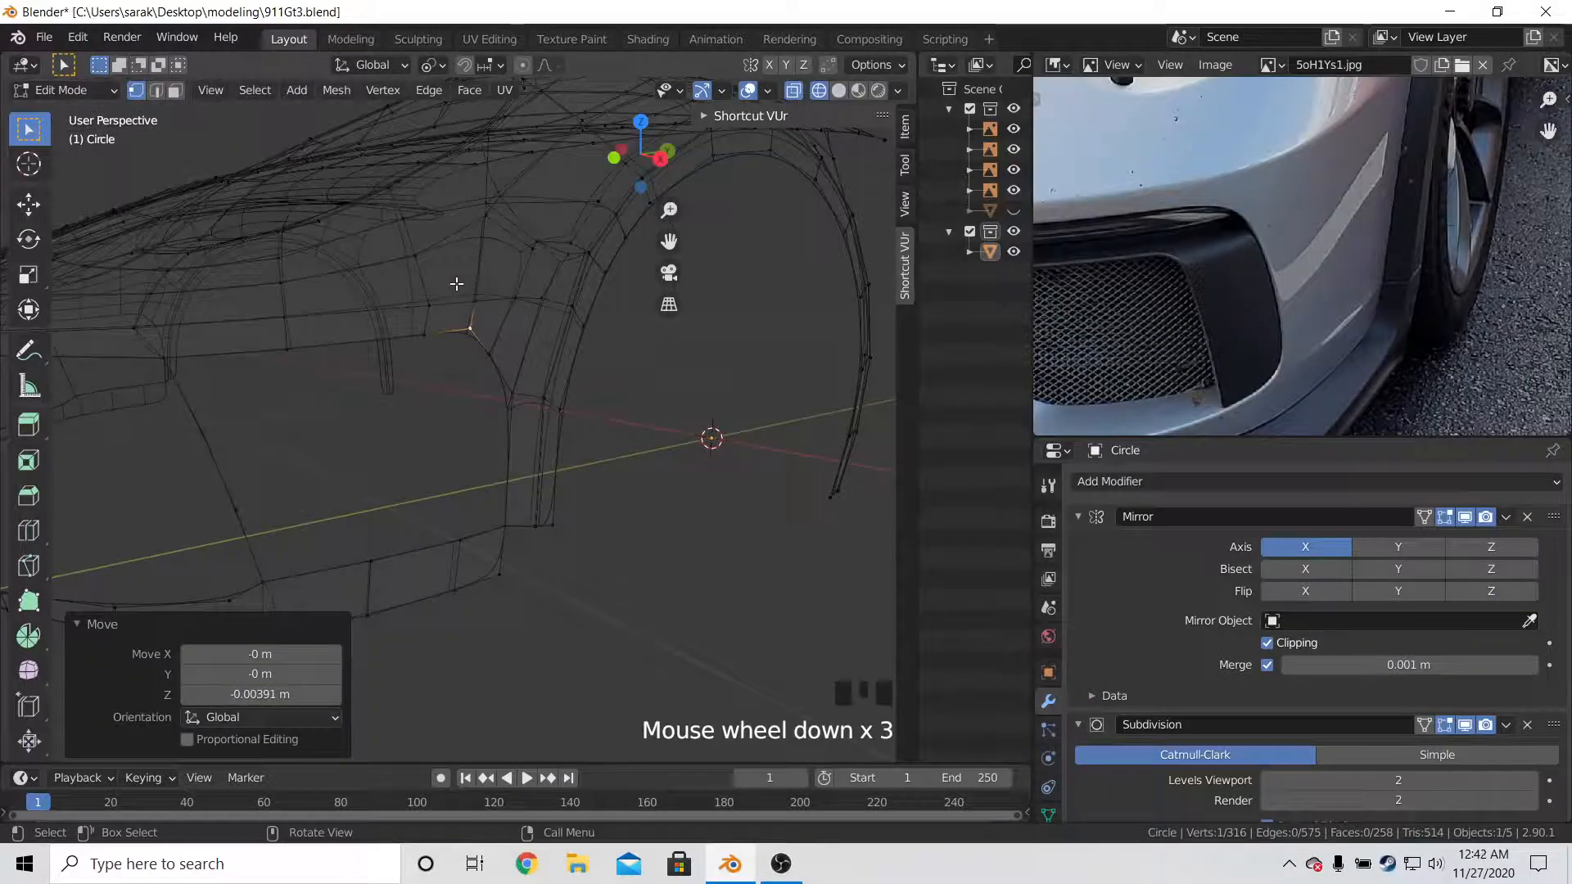
# Move the two middle vertices of the vertical intake edge along Y to the intake's rear outline in the side view
pyautogui.press('KP_3')
pyautogui.click(235, 401)
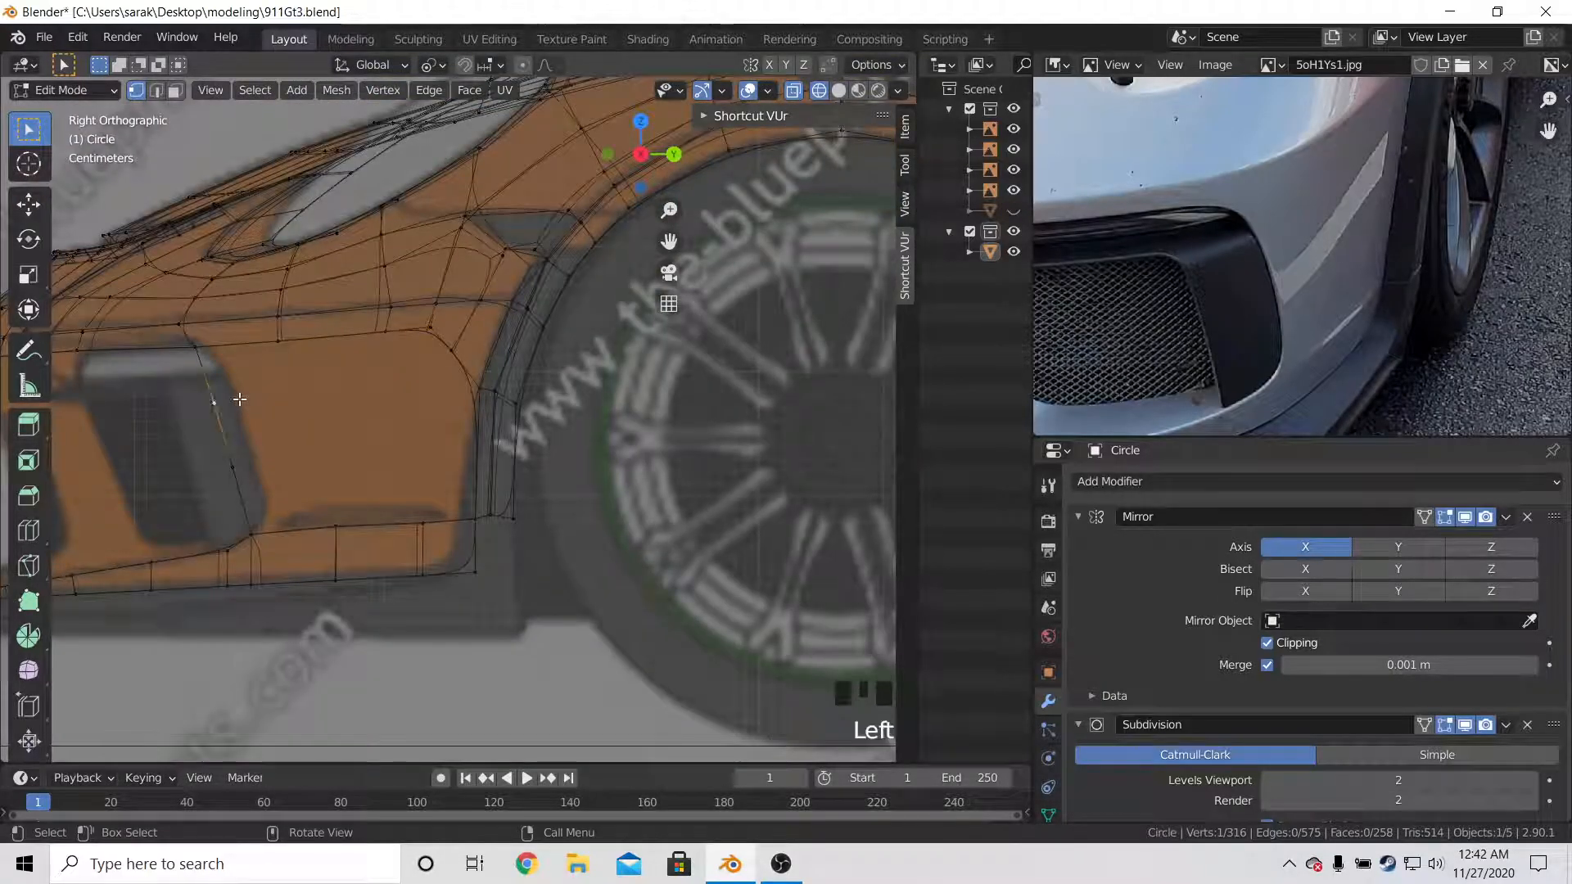
pyautogui.press('g')
pyautogui.press('y')
pyautogui.click(283, 388)
pyautogui.click(221, 470)
pyautogui.press('g')
pyautogui.press('y')
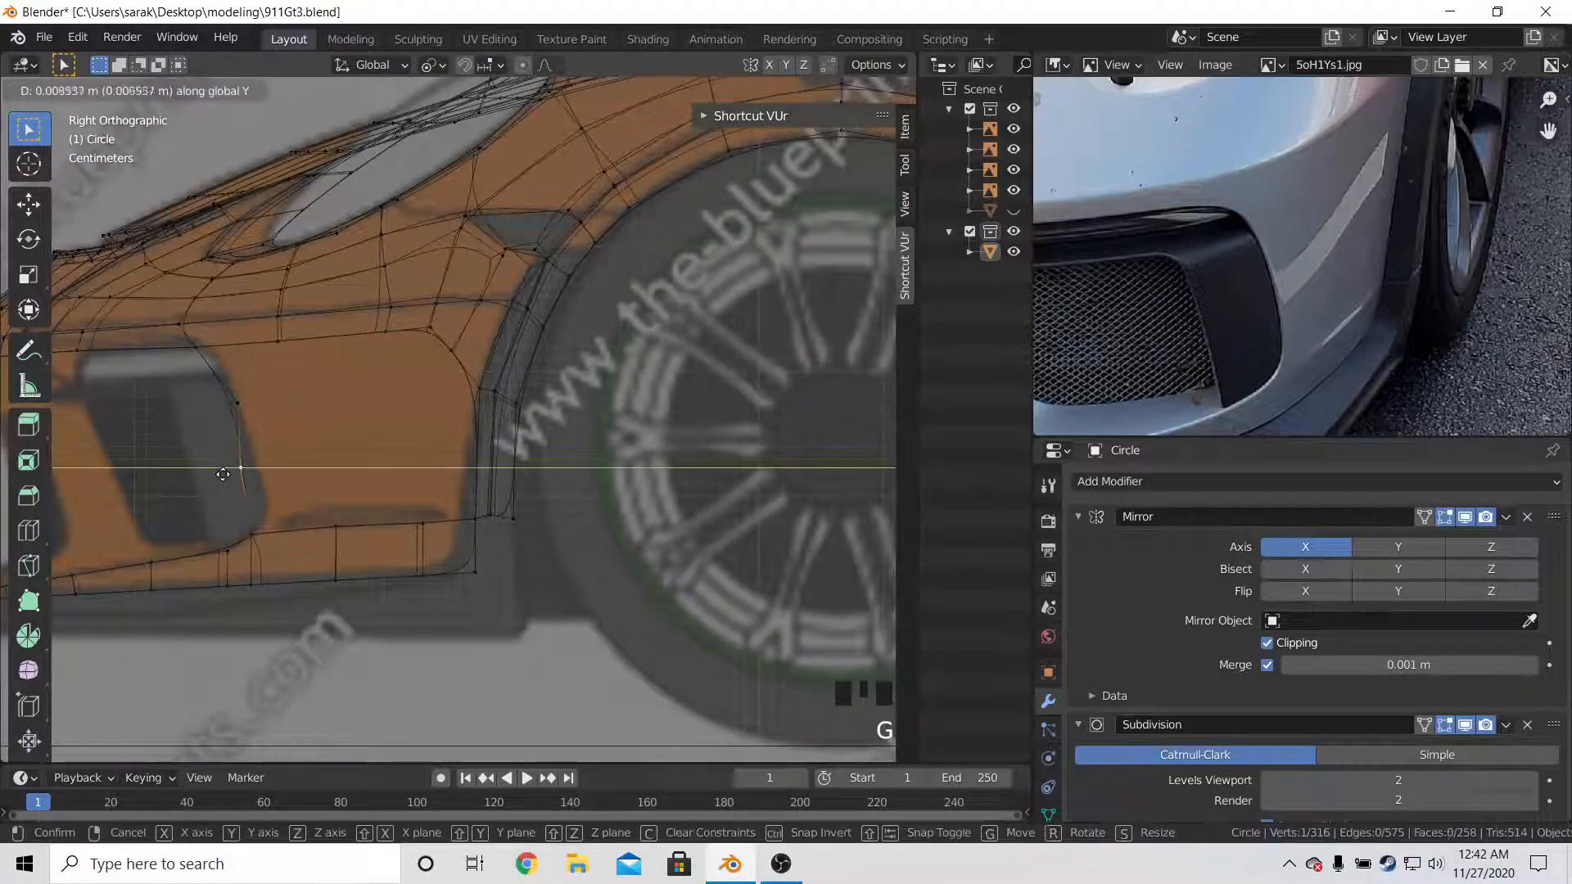
pyautogui.click(341, 476)
# Fit the intake edge's upper and lower corner vertices to the side-view outline and adjust the neighbouring bumper strip vertex along Z
pyautogui.click(206, 345)
pyautogui.press('g')
pyautogui.click(296, 333)
pyautogui.click(259, 531)
pyautogui.press('g')
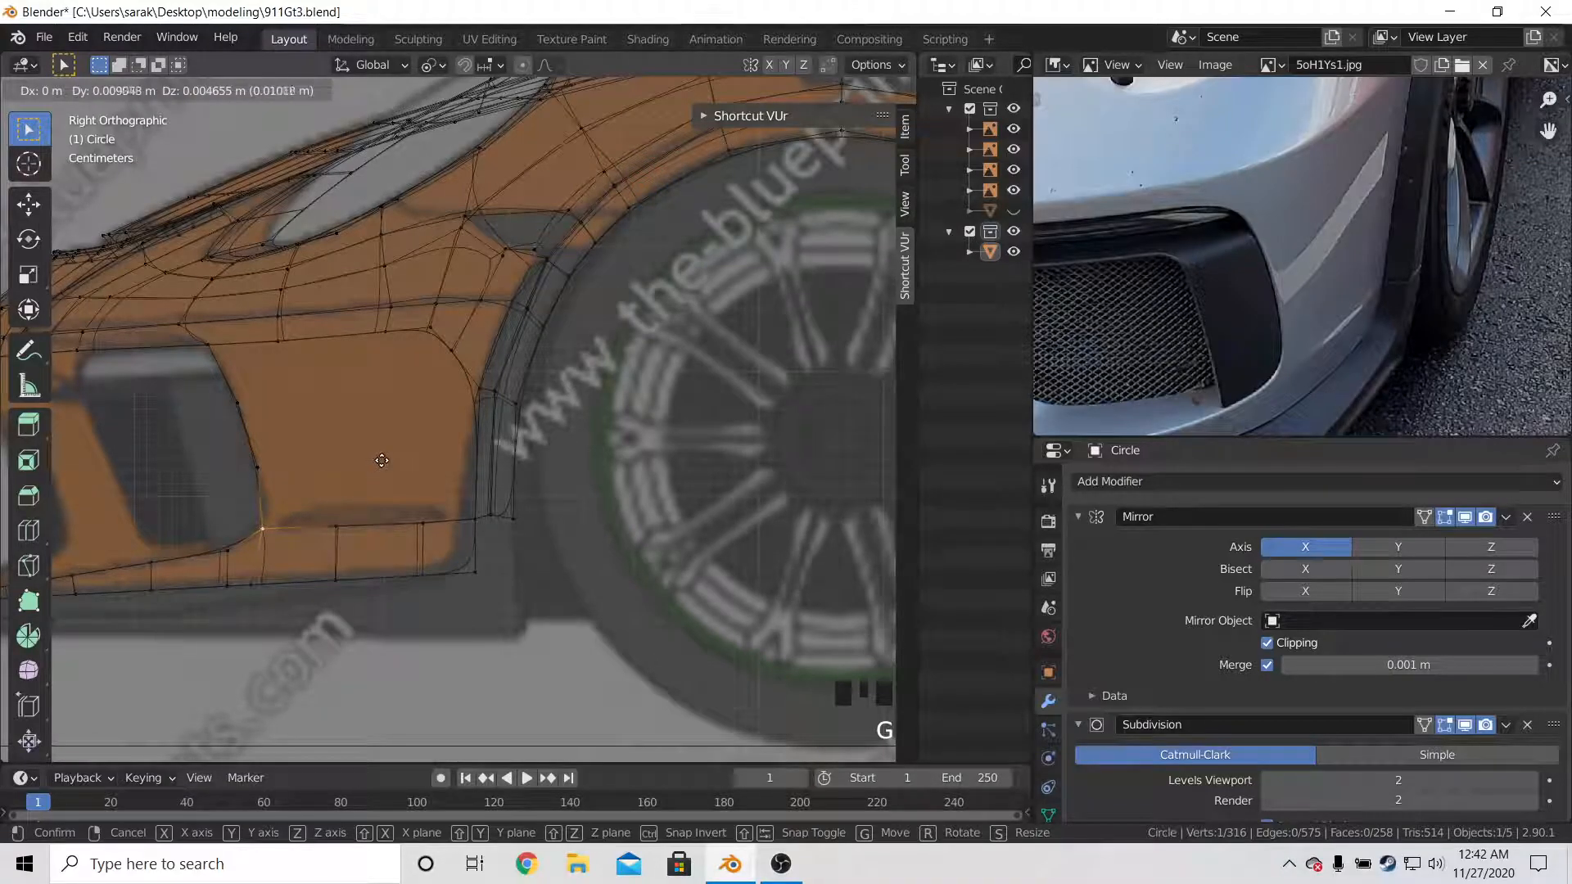
pyautogui.click(400, 457)
pyautogui.click(423, 520)
pyautogui.press('g')
pyautogui.press('z')
pyautogui.click(415, 508)
# Fill a face bridging the middle segment of the vertical intake edge and the wheel-arch strip
pyautogui.press('a')
pyautogui.press('a')
pyautogui.press('a')
pyautogui.keyDown('shift'); pyautogui.click(243, 412); pyautogui.keyUp('shift')
pyautogui.press('a')
pyautogui.press('a')
pyautogui.click(450, 347)
pyautogui.keyDown('shift'); pyautogui.click(477, 389); pyautogui.keyUp('shift')
pyautogui.keyDown('shift'); pyautogui.click(259, 467); pyautogui.keyUp('shift')
pyautogui.keyDown('shift'); pyautogui.click(240, 409); pyautogui.keyUp('shift')
pyautogui.press('f')
pyautogui.press('a')
pyautogui.press('a')
pyautogui.press('a')
# Add two loop cuts across the bridging face and fill the gap between it and the nose edge
pyautogui.click(424, 505)
pyautogui.hotkey('ctrl', 'r')
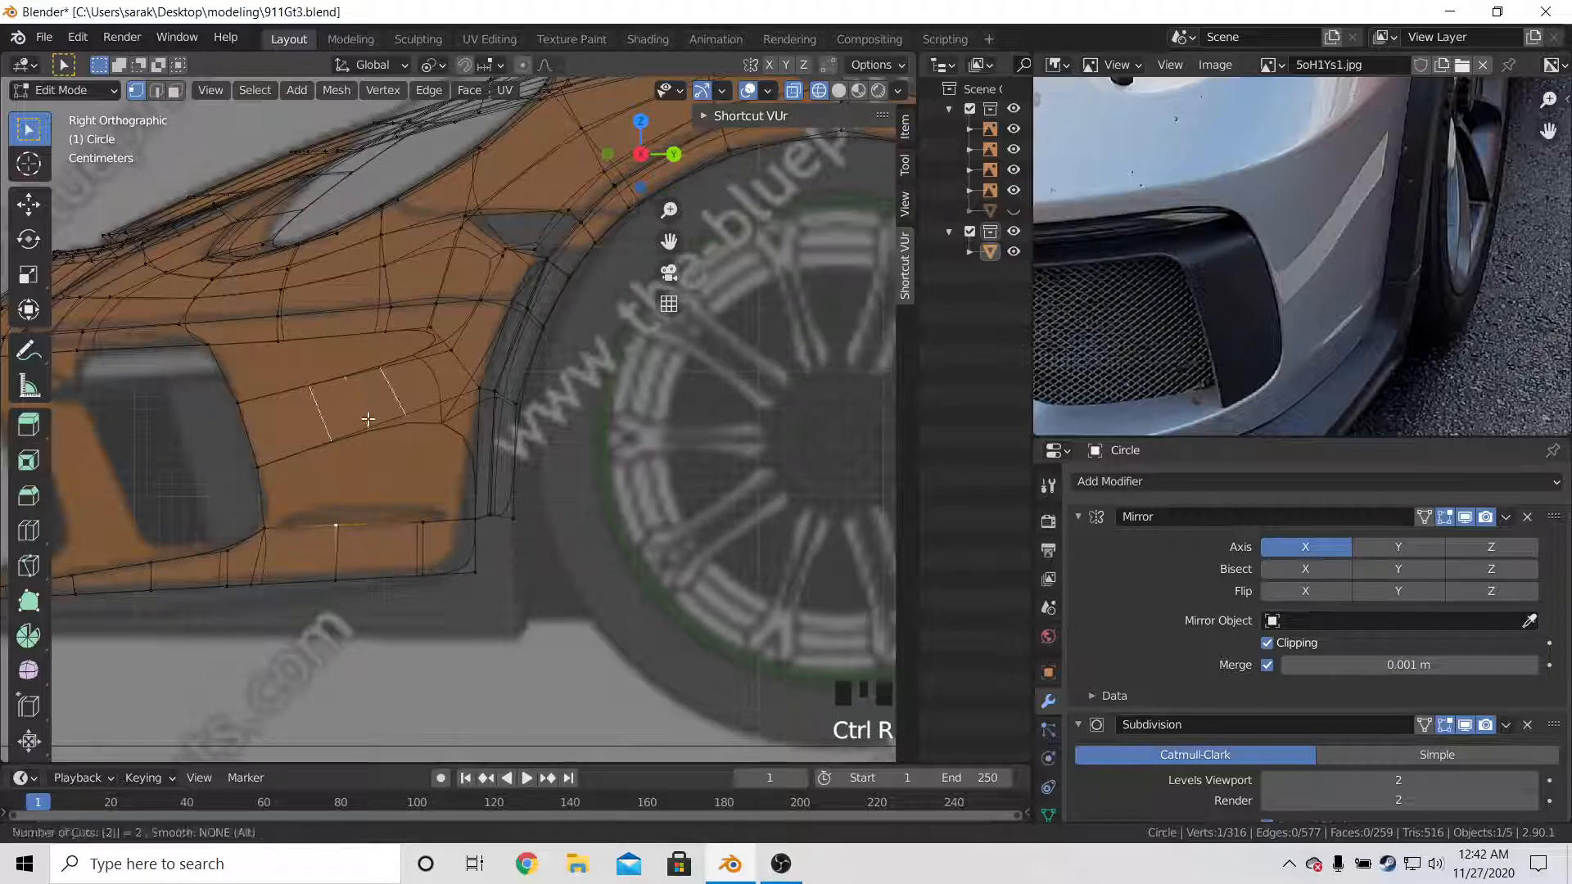
pyautogui.click(368, 416)
pyautogui.click(427, 329)
pyautogui.keyDown('shift'); pyautogui.click(448, 347); pyautogui.keyUp('shift')
pyautogui.press('f')
pyautogui.press('f')
pyautogui.press('f')
pyautogui.press('f')
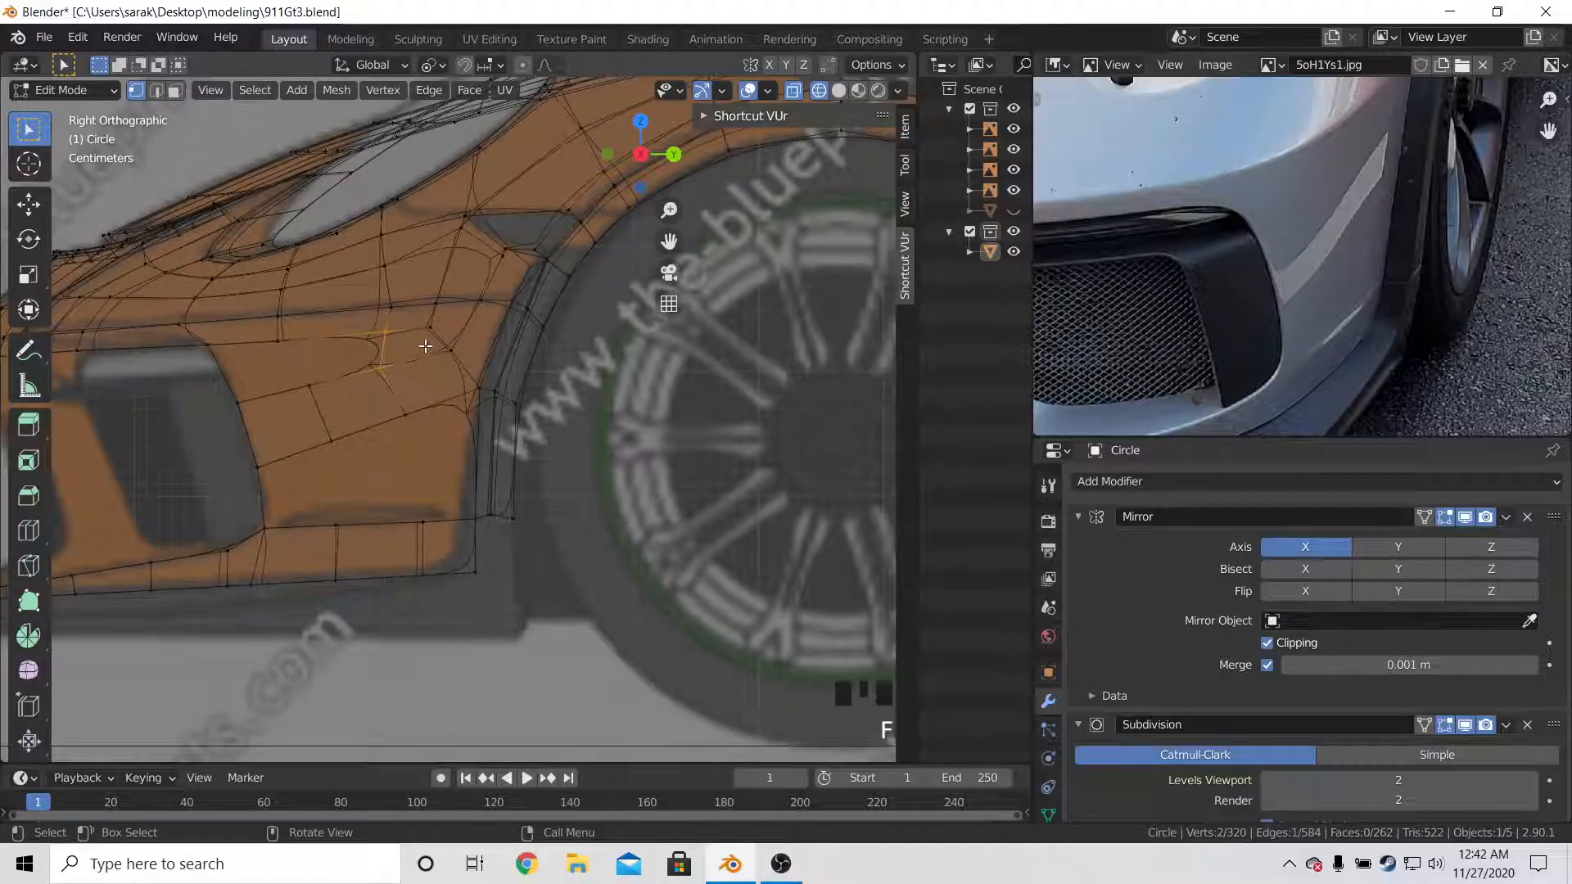
# Fill the remaining faces between the bridging strip, the wheel-arch strip and the lower bumper strip
pyautogui.click(477, 390)
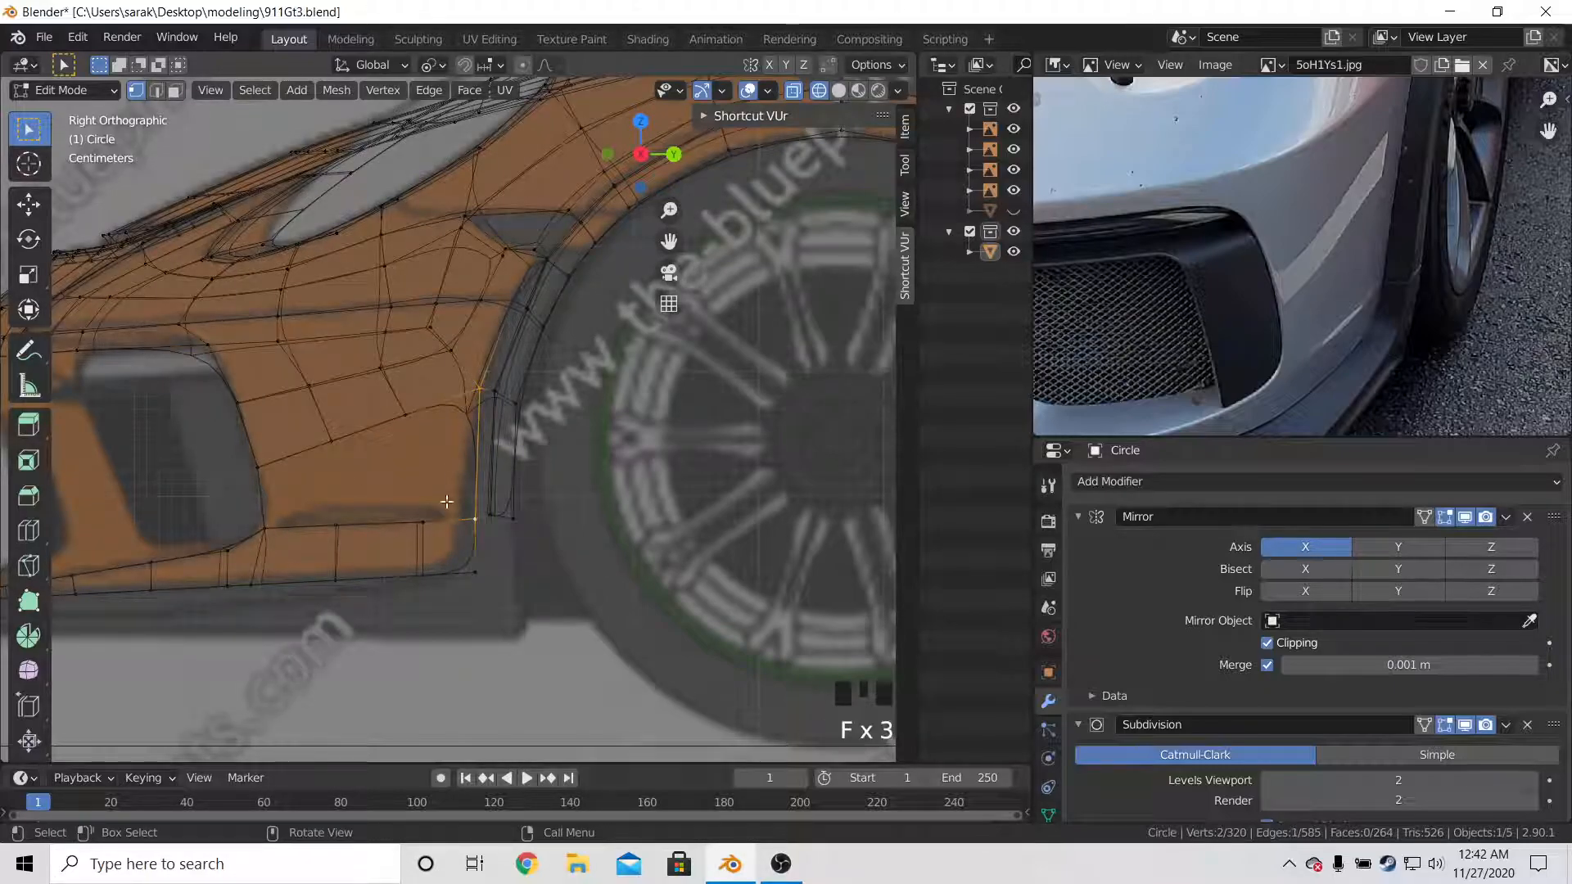
pyautogui.keyDown('shift'); pyautogui.click(421, 517); pyautogui.keyUp('shift')
pyautogui.press('f')
pyautogui.click(421, 517)
pyautogui.keyDown('shift'); pyautogui.click(403, 408); pyautogui.keyUp('shift')
pyautogui.press('f')
pyautogui.press('f')
# Switch to solid shading and push the two upper inner vertices of the new side panel outward along X
pyautogui.press('z')
pyautogui.click(524, 407)
pyautogui.scroll(-2, 523, 404)
pyautogui.moveTo(522, 404)
pyautogui.mouseDown(button='middle')
pyautogui.moveTo(719, 413)
pyautogui.moveTo(364, 383)
pyautogui.moveTo(583, 370)
pyautogui.mouseUp(button='middle')
pyautogui.scroll(4, 714, 401)
pyautogui.click(364, 383)
pyautogui.keyDown('shift'); pyautogui.click(393, 389); pyautogui.keyUp('shift')
pyautogui.press('g')
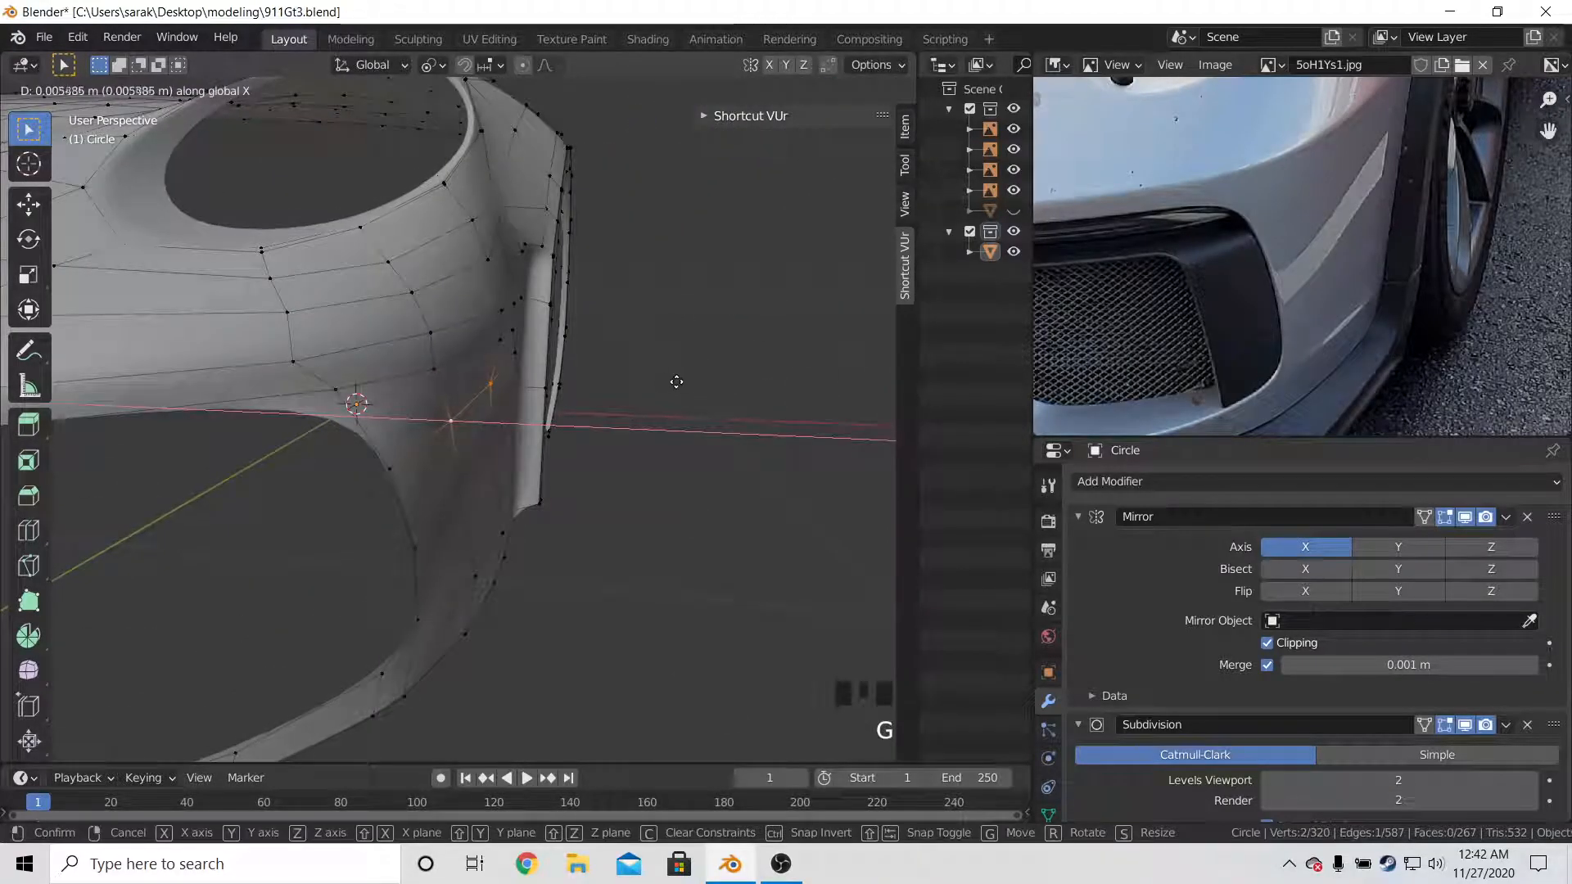
pyautogui.click(691, 384)
# Push the two lower inner vertices of the new side panel outward along X
pyautogui.moveTo(692, 384); pyautogui.dragTo(508, 432, button='middle')
pyautogui.click(423, 429)
pyautogui.keyDown('shift'); pyautogui.click(366, 449); pyautogui.keyUp('shift')
pyautogui.press('g')
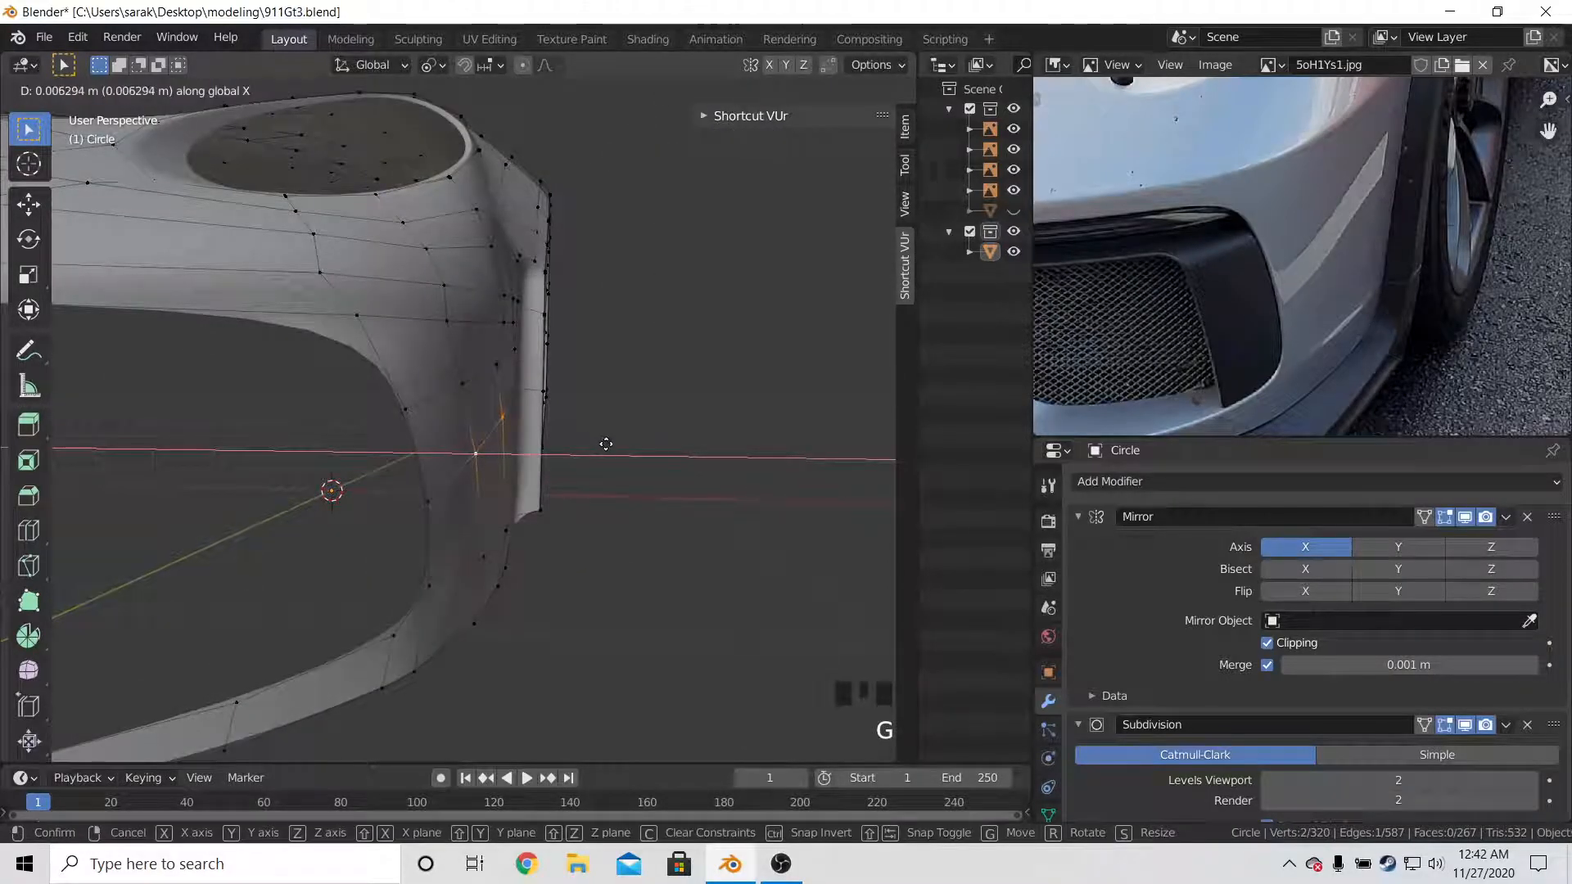
pyautogui.click(619, 444)
# Check the side panel outside edit mode, then refine its inner bulge with another move along X
pyautogui.moveTo(620, 445)
pyautogui.mouseDown(button='middle')
pyautogui.moveTo(524, 438)
pyautogui.moveTo(379, 460)
pyautogui.moveTo(585, 415)
pyautogui.moveTo(622, 442)
pyautogui.mouseUp(button='middle')
pyautogui.press('Tab')
pyautogui.moveTo(626, 388); pyautogui.dragTo(470, 371, button='middle')
pyautogui.press('Tab')
pyautogui.press('g')
pyautogui.press('x')
pyautogui.click(668, 339)
# Slide the upper inner vertex nearest the wheel arch along its edge to even out the panel's rear column
pyautogui.press('g')
pyautogui.press('g')
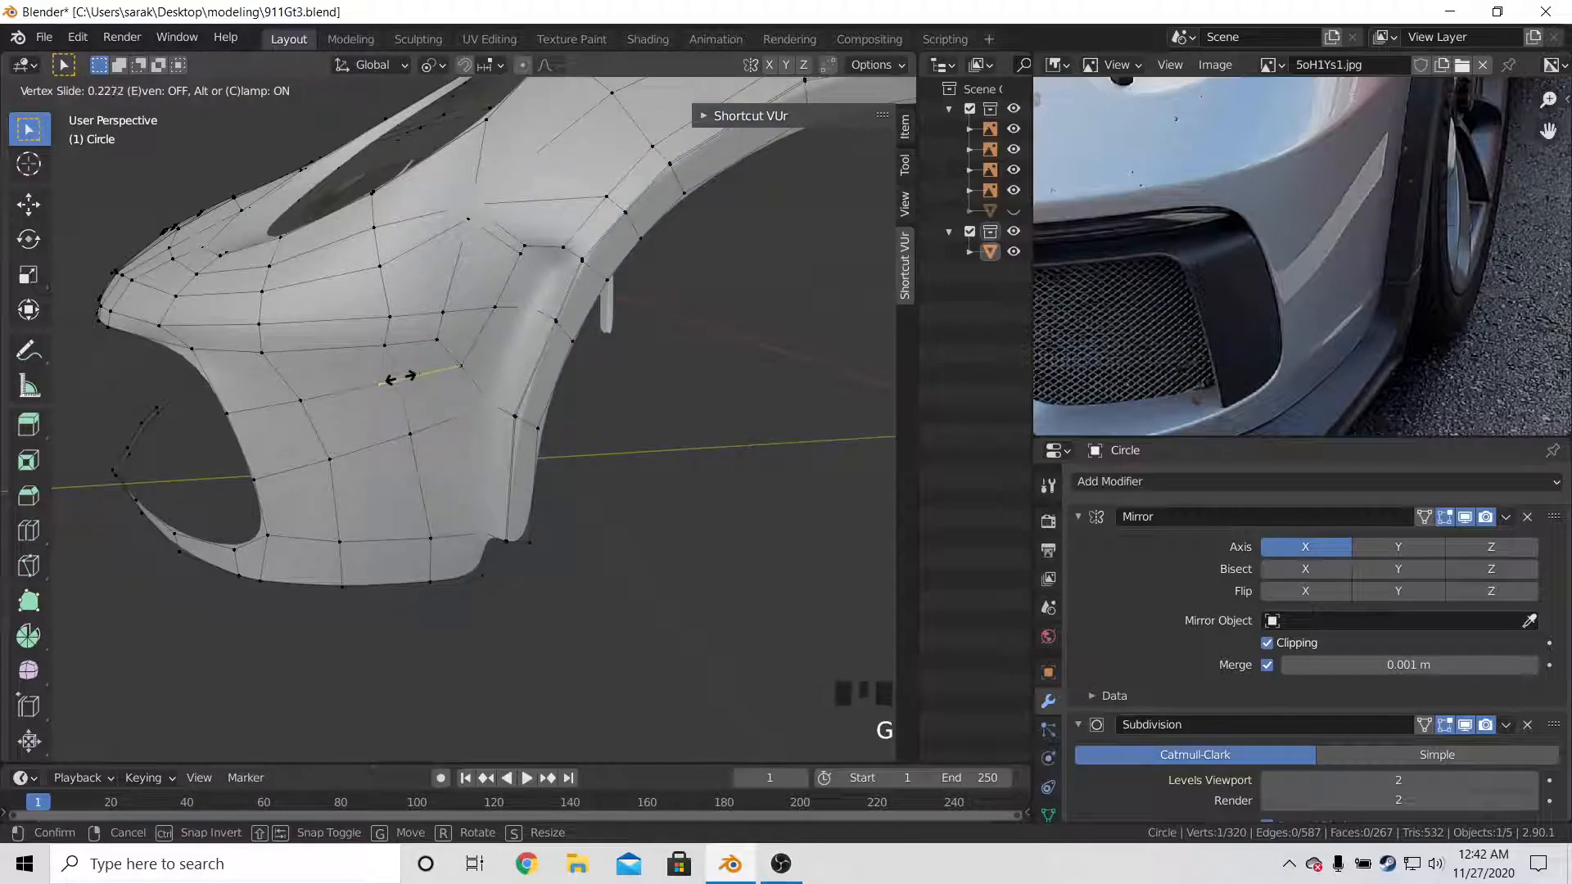
pyautogui.click(377, 384)
pyautogui.press('KP_3')
pyautogui.scroll(3, 551, 425)
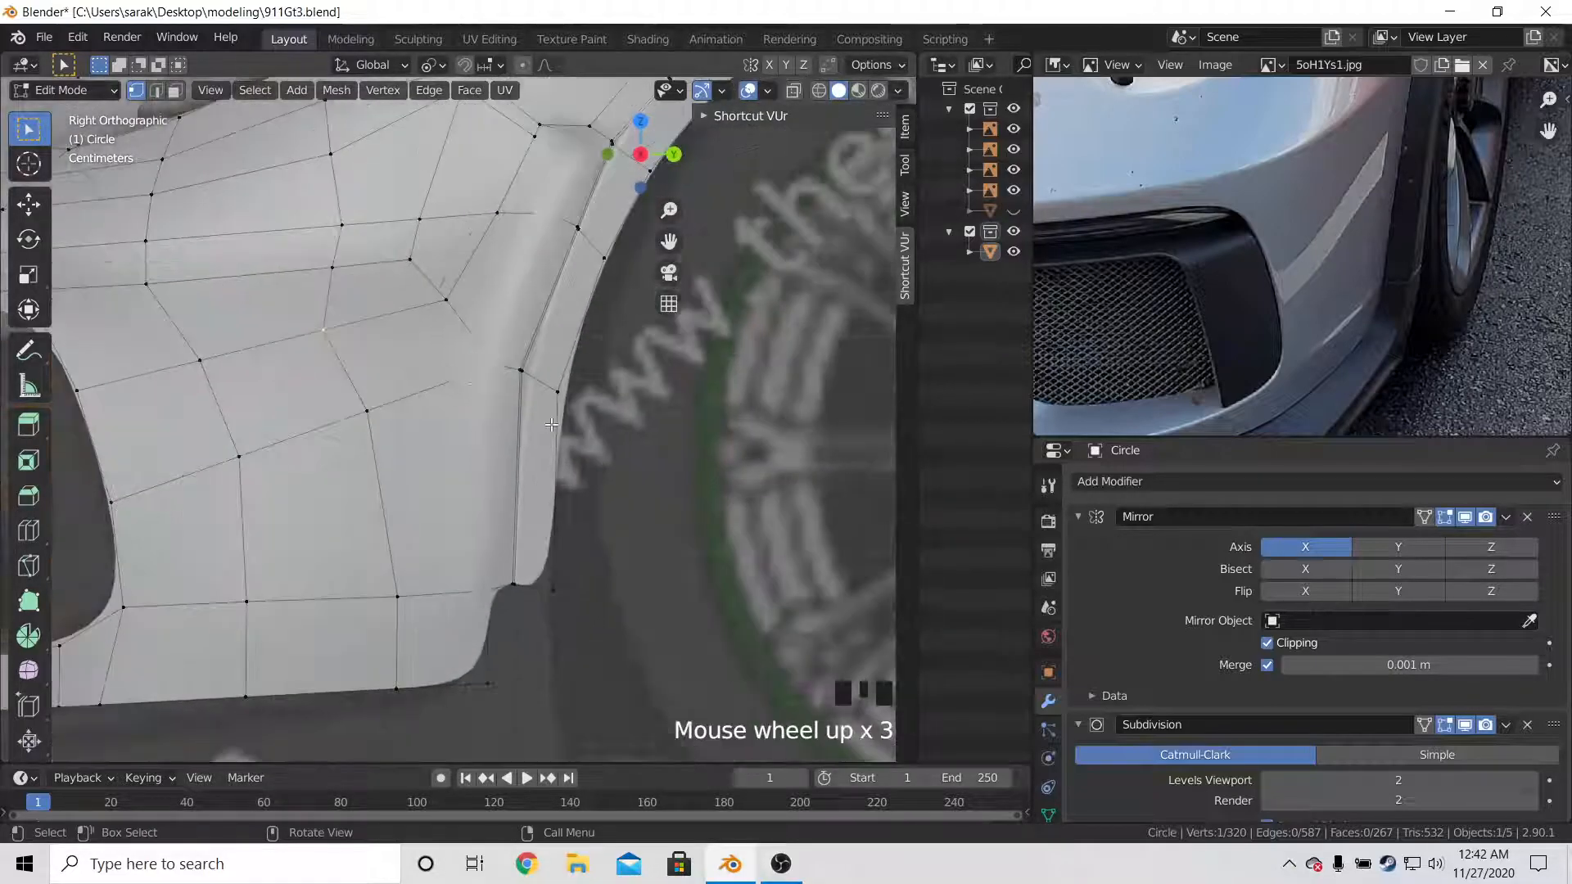
pyautogui.press('g')
pyautogui.press('g')
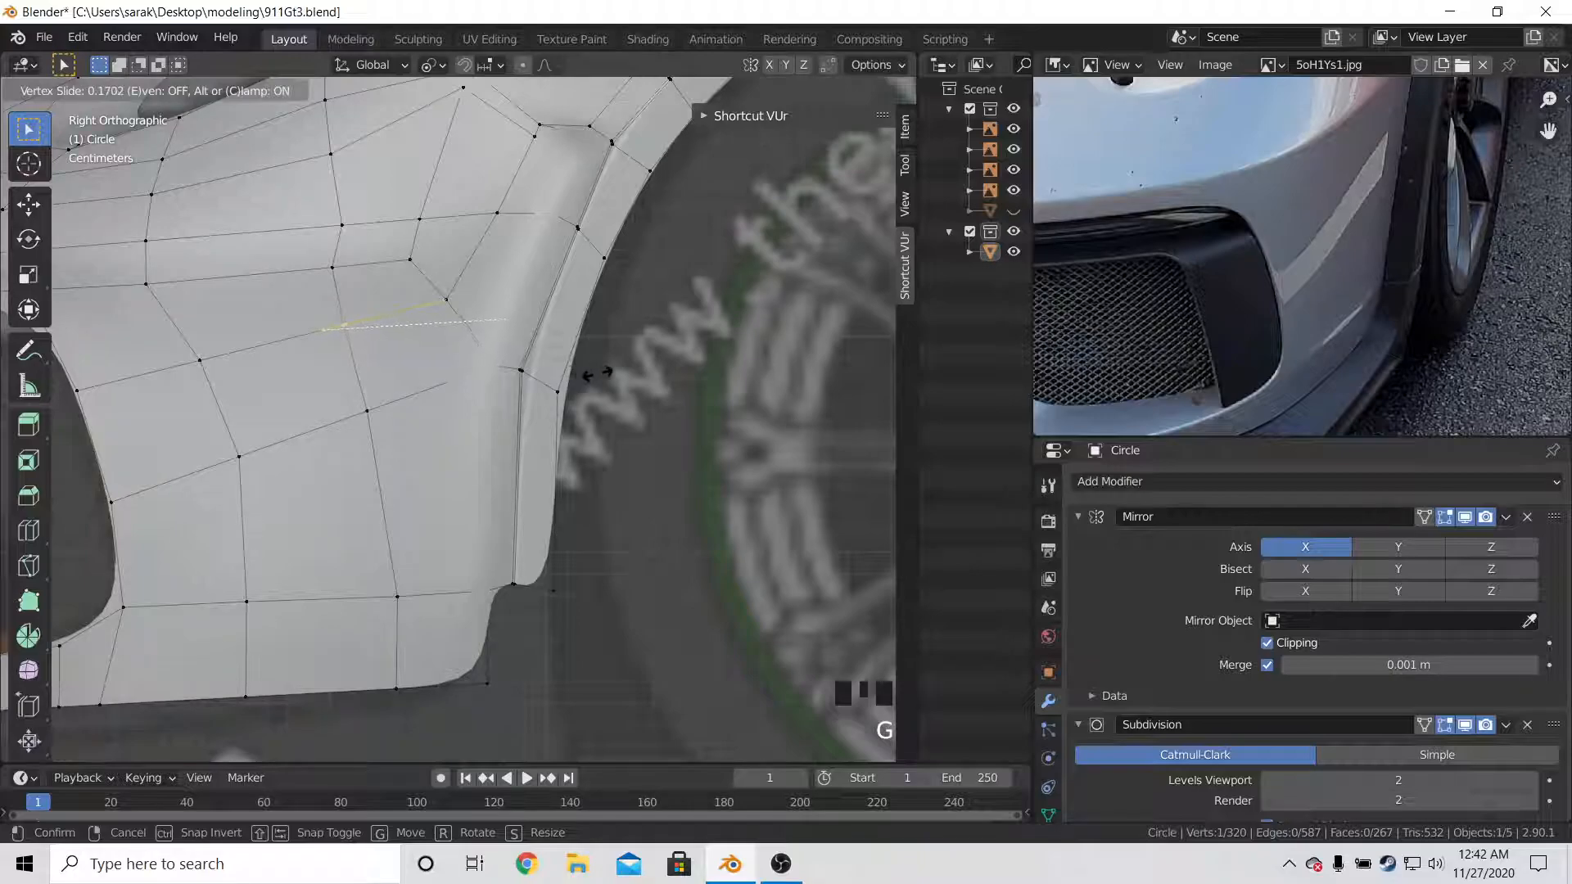
pyautogui.click(745, 360)
# Slide the vertices above and below it toward the wheel arch to straighten the rear vertical edge loop
pyautogui.click(332, 267)
pyautogui.press('g')
pyautogui.press('g')
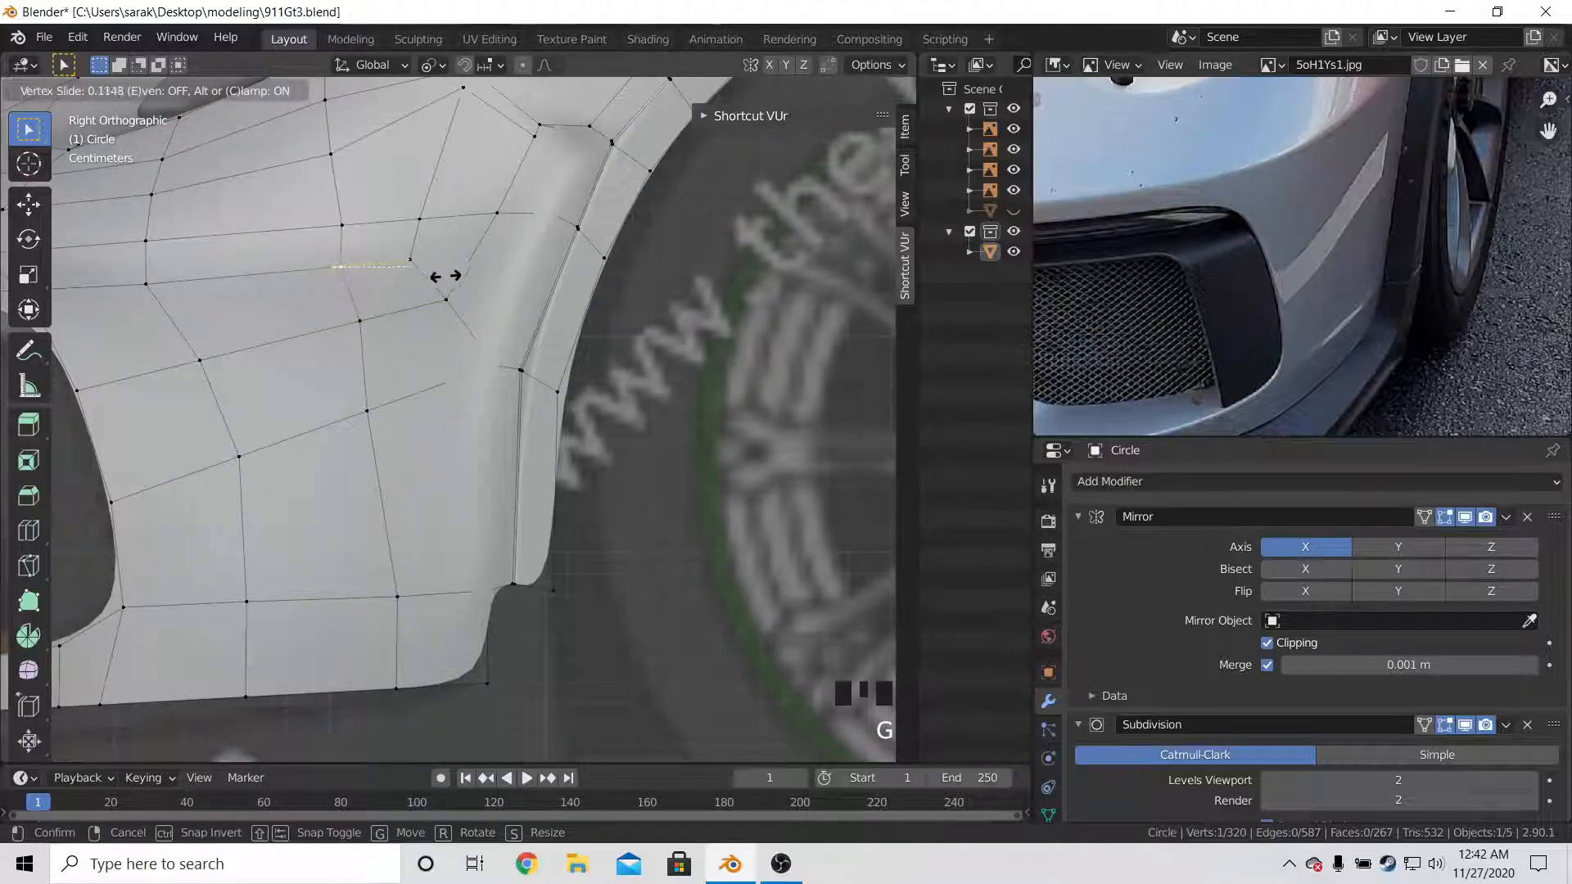
pyautogui.click(527, 267)
pyautogui.keyDown('shift'); pyautogui.moveTo(527, 267); pyautogui.dragTo(592, 224, button='middle'); pyautogui.keyUp('shift')
pyautogui.click(442, 368)
pyautogui.press('g')
pyautogui.press('g')
pyautogui.click(457, 366)
# Slide the three upper vertices of the panel's front vertical edge loop slightly toward the wheel arch
pyautogui.keyDown('shift'); pyautogui.moveTo(216, 260); pyautogui.dragTo(347, 234, button='middle'); pyautogui.keyUp('shift')
pyautogui.click(383, 292)
pyautogui.press('g')
pyautogui.press('g')
pyautogui.click(418, 279)
pyautogui.click(349, 233)
pyautogui.press('g')
pyautogui.press('g')
pyautogui.click(370, 236)
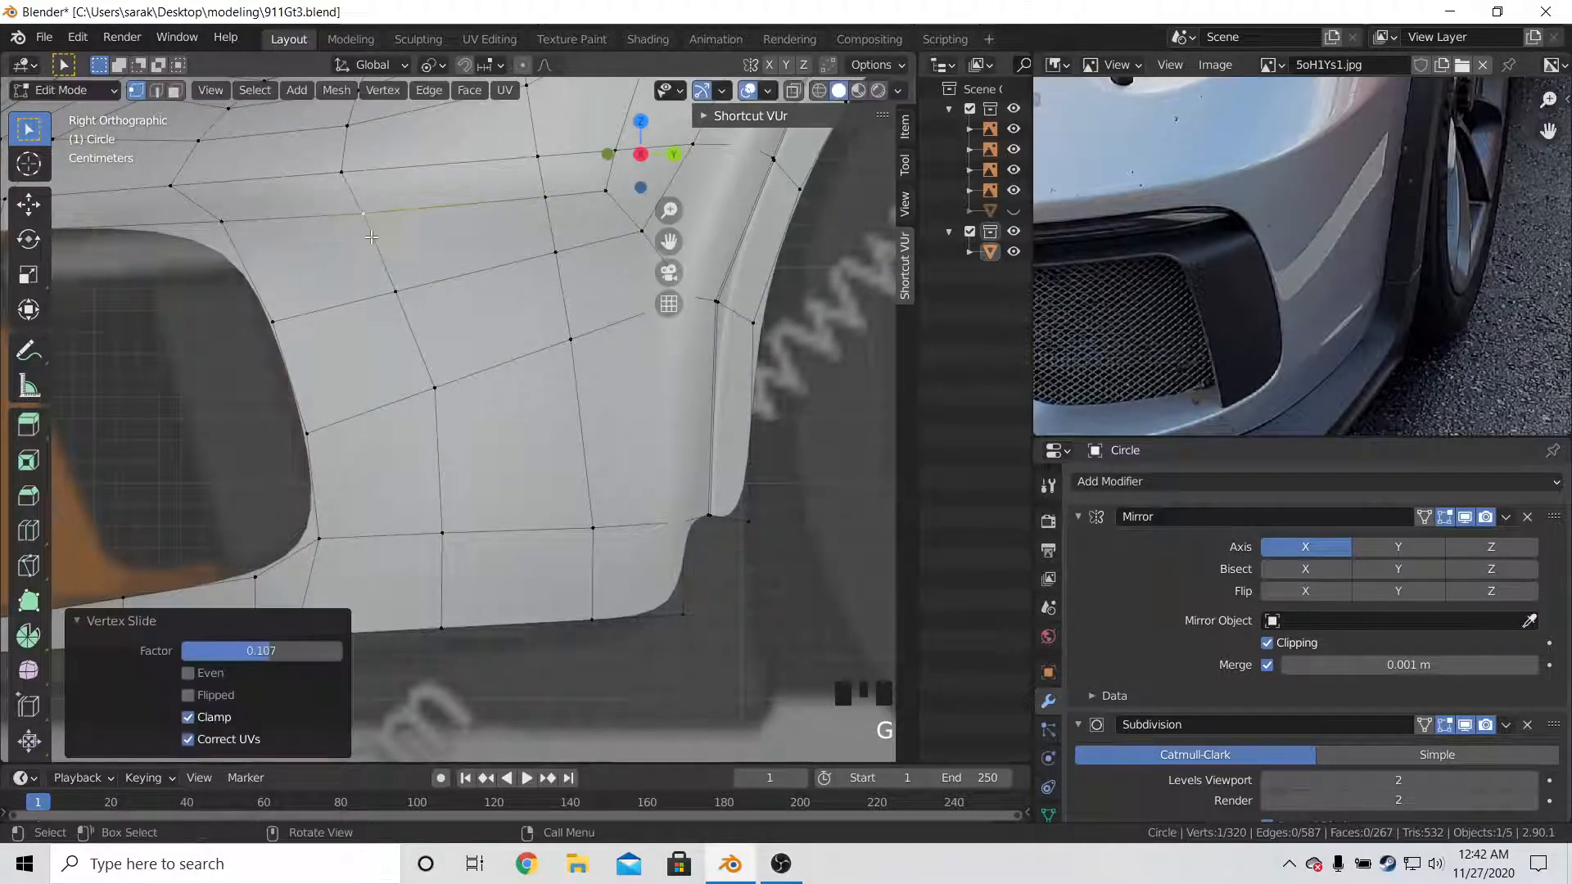
pyautogui.click(350, 156)
pyautogui.press('g')
pyautogui.press('g')
pyautogui.click(439, 159)
# Slide the front edge loop's two inner vertices and its bumper strip vertex toward the intake
pyautogui.press('a')
pyautogui.press('a')
pyautogui.press('a')
pyautogui.click(448, 399)
pyautogui.press('g')
pyautogui.press('g')
pyautogui.click(420, 403)
pyautogui.click(416, 316)
pyautogui.press('g')
pyautogui.press('g')
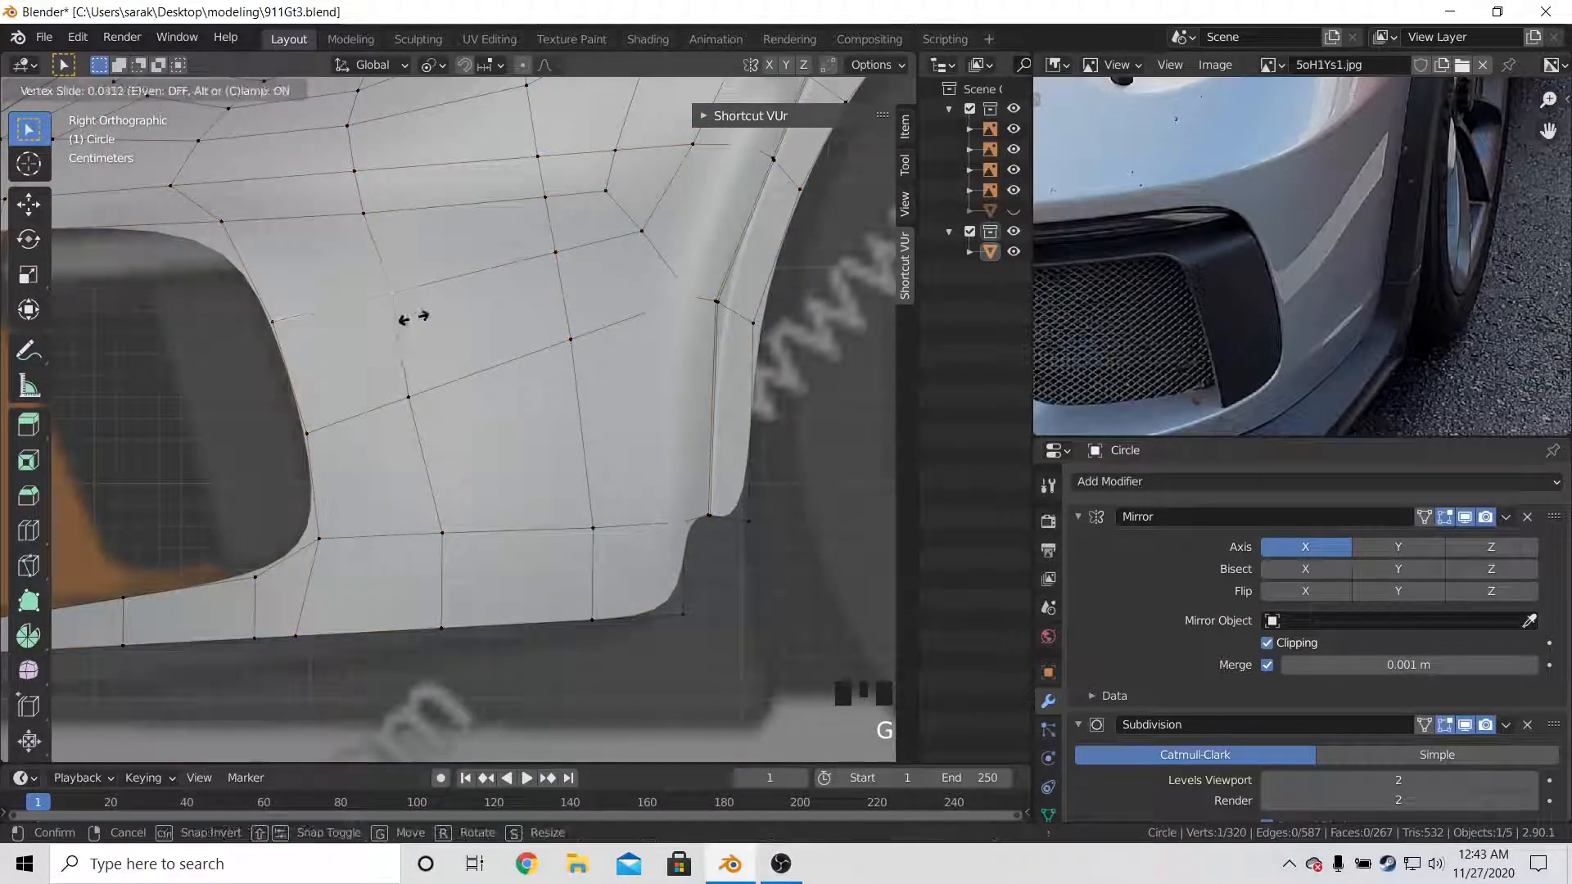
pyautogui.click(361, 336)
pyautogui.click(435, 488)
pyautogui.press('g')
pyautogui.press('g')
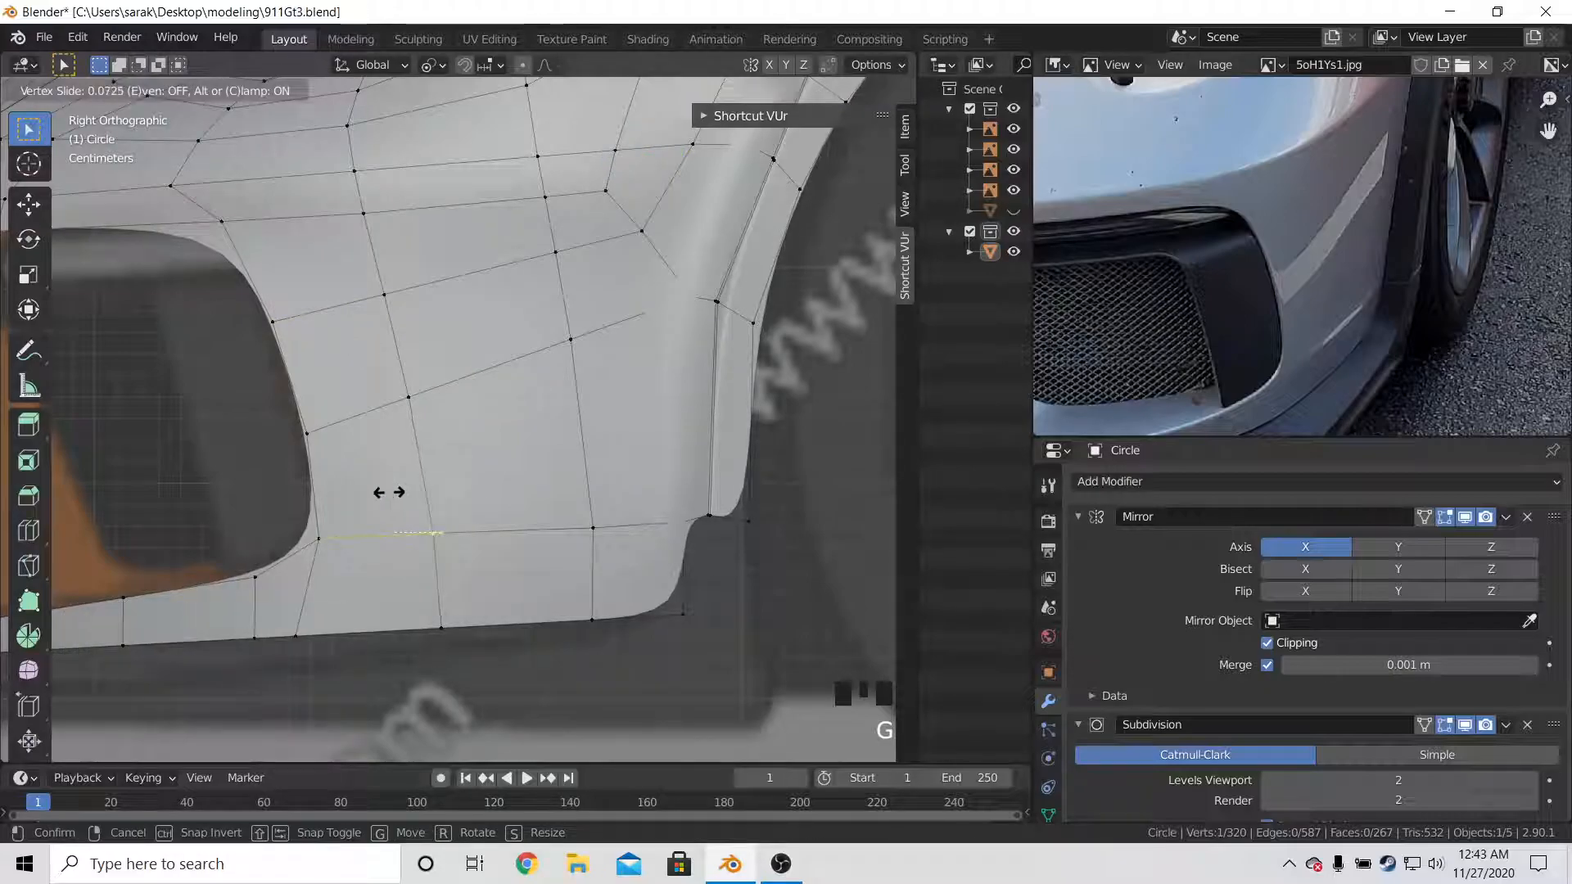
pyautogui.click(362, 494)
# Move the selected bumper strip vertex inward about 0.003 m along X
pyautogui.scroll(-4, 360, 493)
pyautogui.moveTo(472, 481); pyautogui.dragTo(688, 377, button='middle')
pyautogui.scroll(3, 655, 422)
pyautogui.press('g')
pyautogui.keyDown('shift'); pyautogui.moveTo(677, 400); pyautogui.dragTo(557, 445, button='middle'); pyautogui.keyUp('shift')
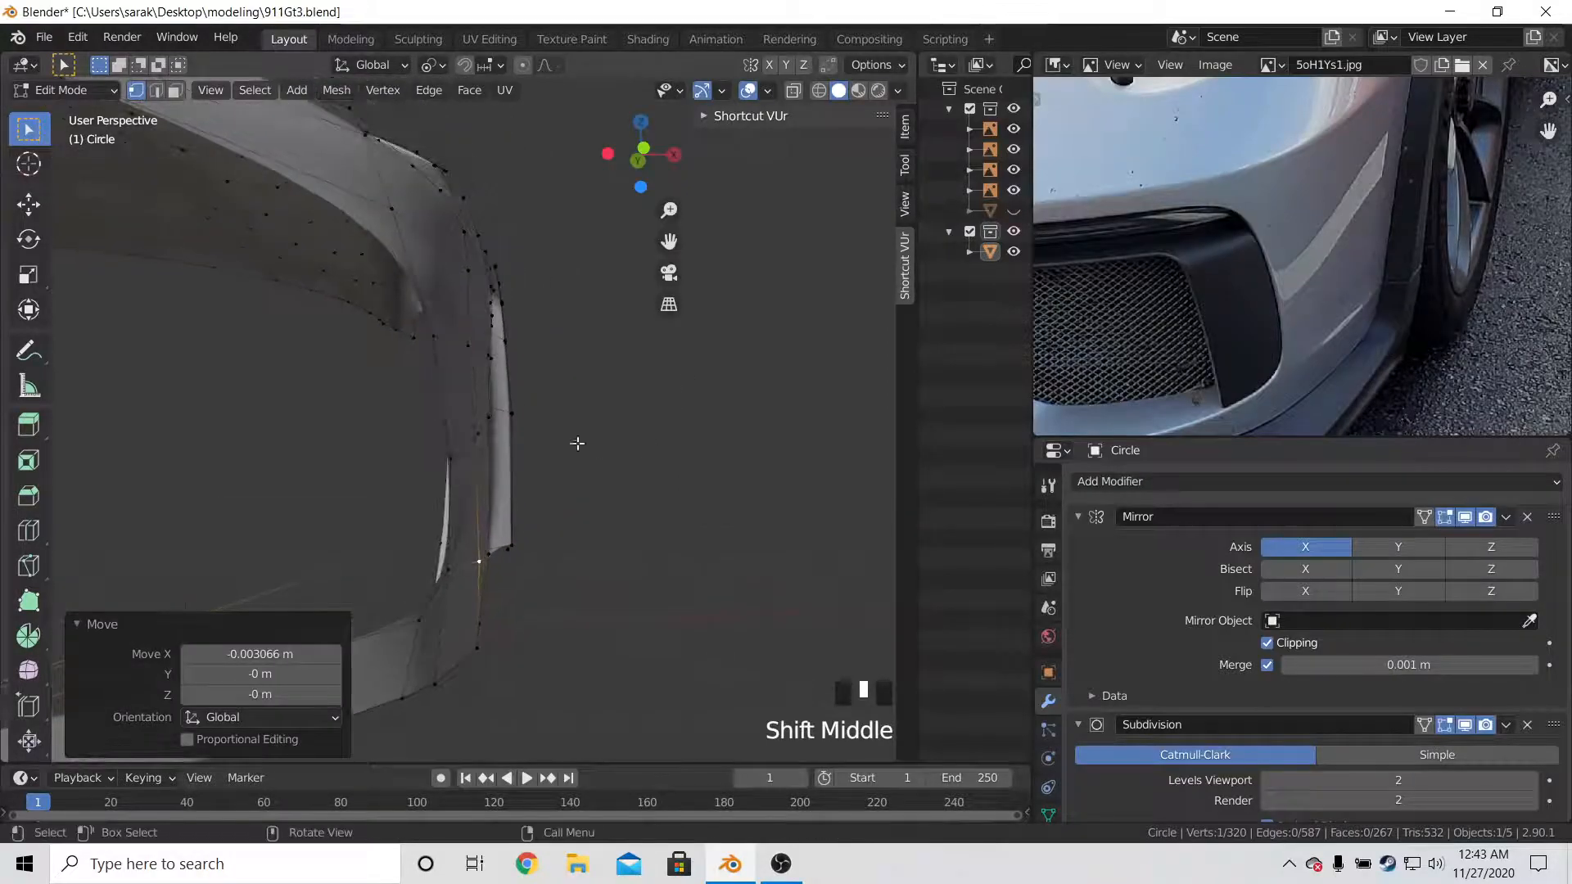
# Move the two inner vertices above it outward along X by about 0.002 m and 0.004 m
pyautogui.click(481, 433)
pyautogui.press('g')
pyautogui.press('x')
pyautogui.click(494, 428)
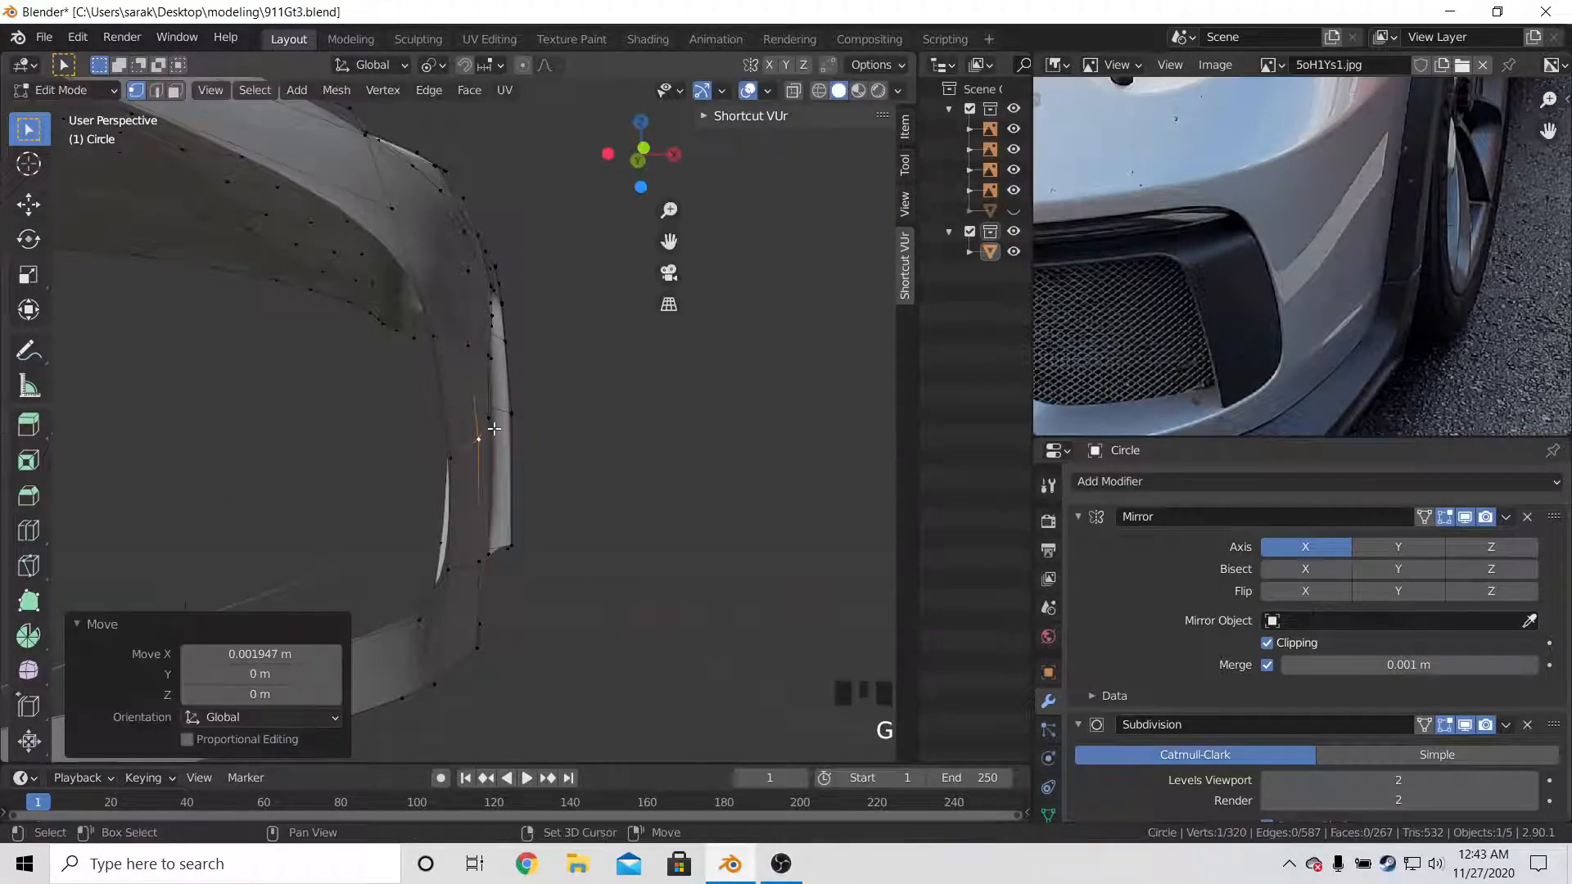
pyautogui.click(469, 355)
pyautogui.press('g')
pyautogui.press('x')
pyautogui.click(548, 356)
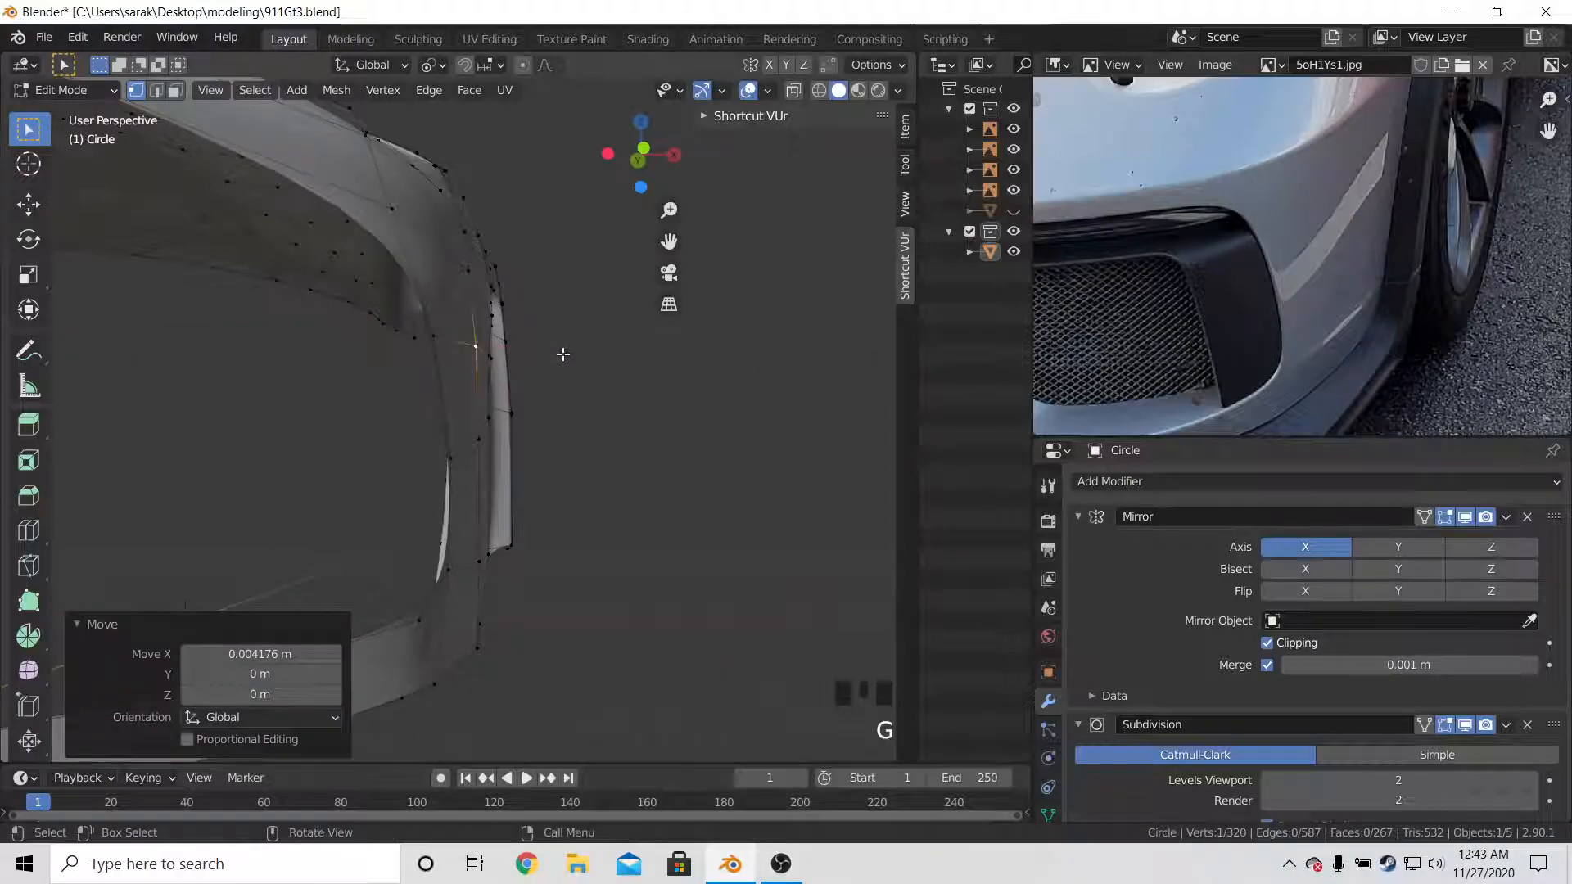
# Move the two side panel vertices nearest the wheel arch outward in the front view to smooth the side contour
pyautogui.press('KP_1')
pyautogui.click(509, 328)
pyautogui.press('g')
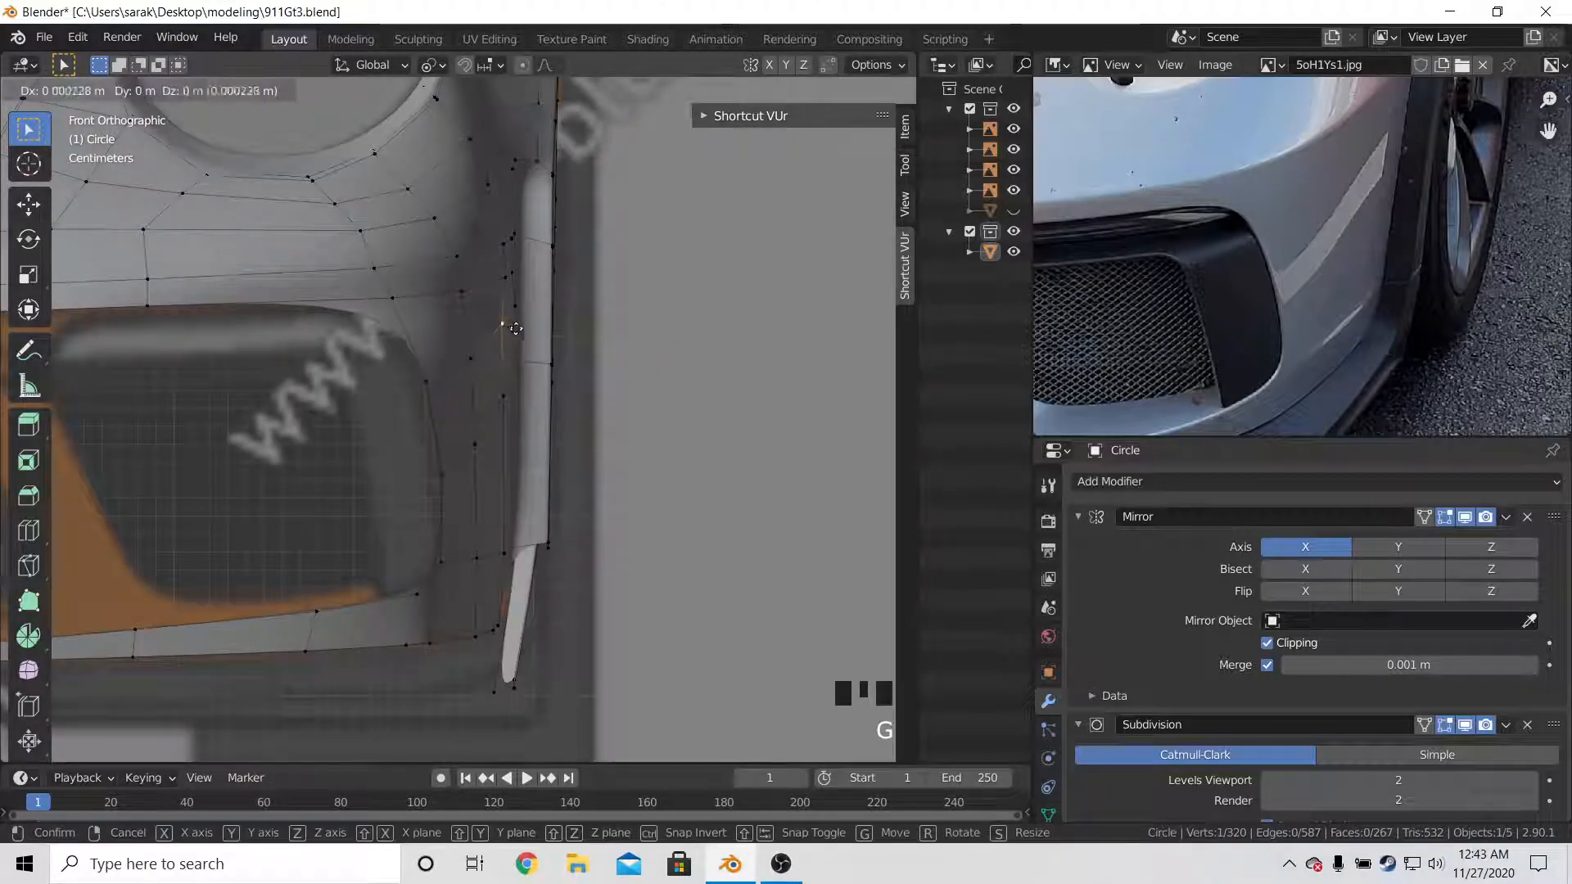
pyautogui.click(566, 348)
pyautogui.press('g')
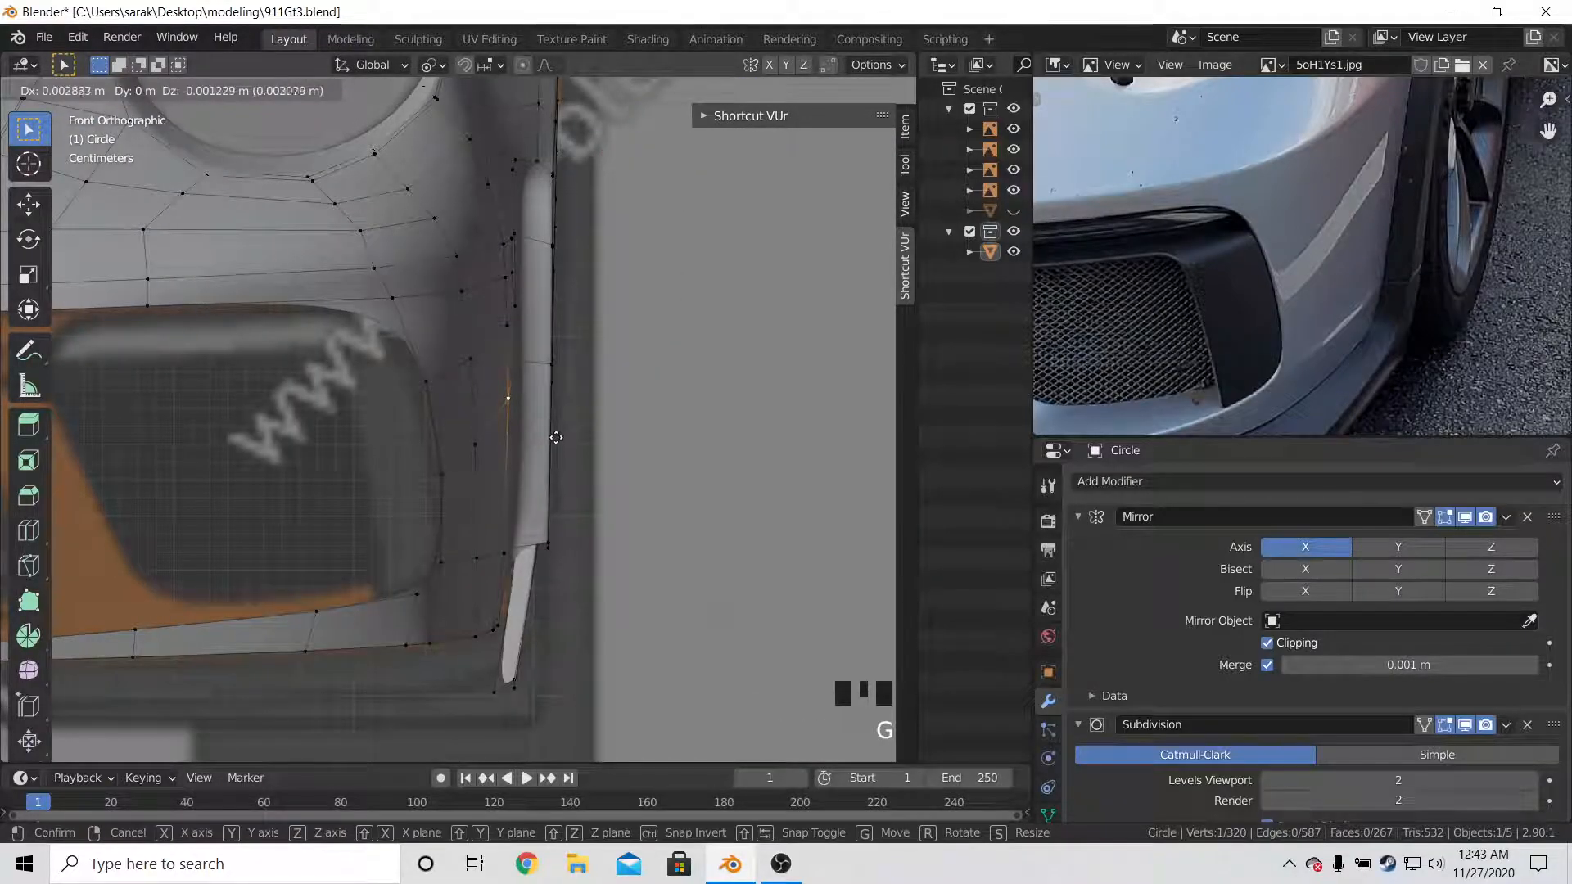
pyautogui.click(553, 447)
# Leave edit mode to examine the smoothed bumper and save the file
pyautogui.press('Tab')
pyautogui.scroll(-3, 555, 440)
pyautogui.moveTo(556, 440); pyautogui.dragTo(331, 489, button='middle')
pyautogui.hotkey('ctrl', 's')
# Slide the selected side panel vertex between the headlight and the air intake along its edge
pyautogui.scroll(-1, 429, 435)
pyautogui.moveTo(429, 435); pyautogui.dragTo(694, 418, button='middle')
pyautogui.scroll(5, 573, 398)
pyautogui.press('Tab')
pyautogui.scroll(-2, 693, 419)
pyautogui.press('g')
pyautogui.press('g')
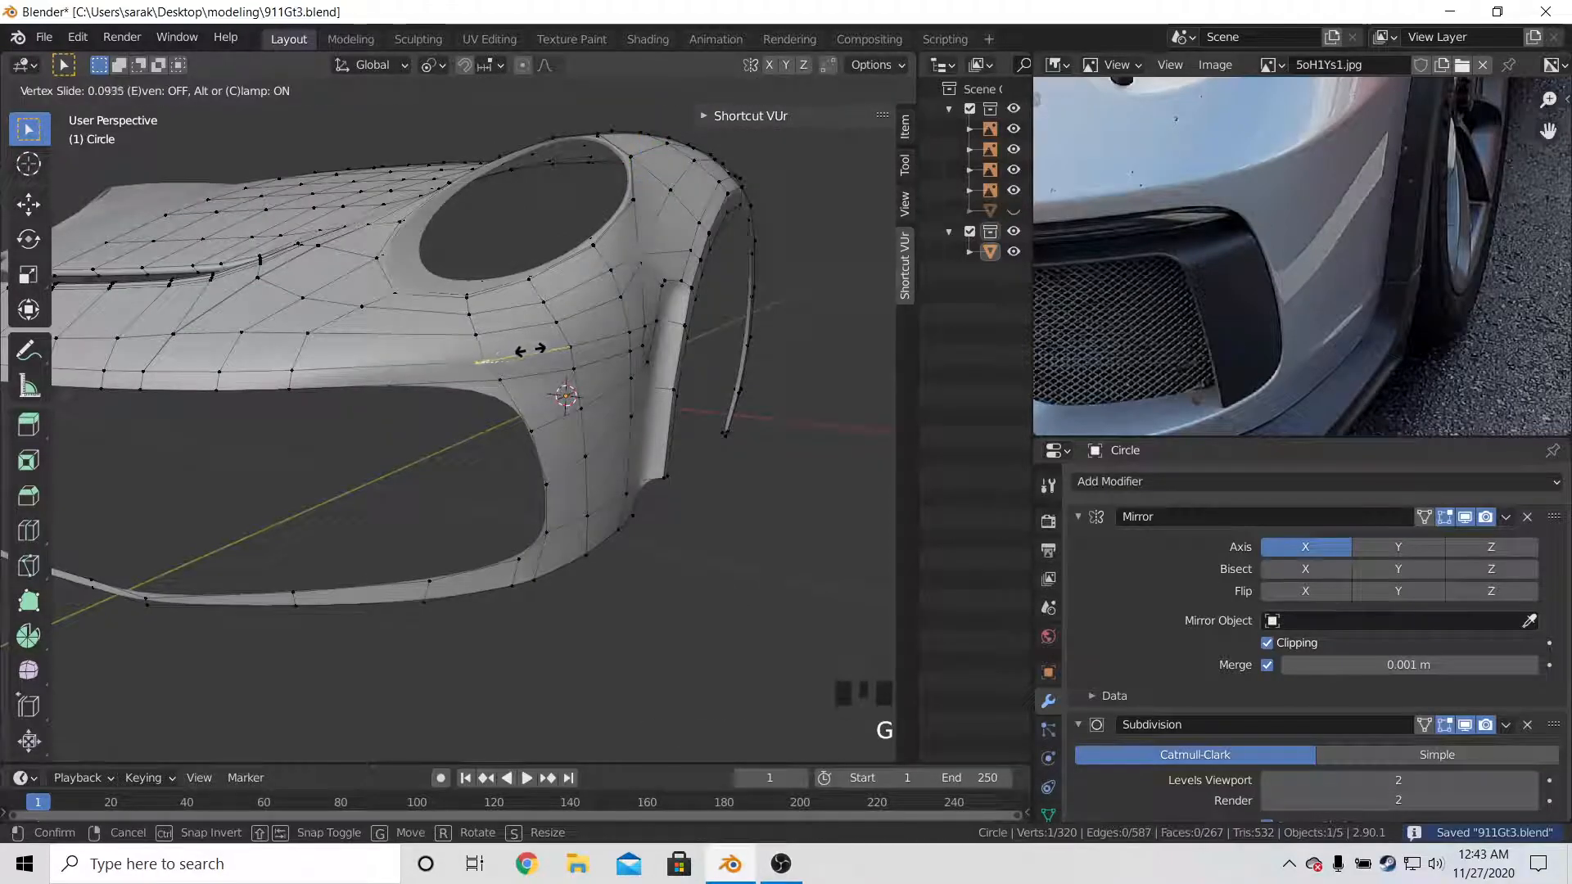
pyautogui.click(567, 346)
# Check the bumper's outer contour against the top blueprint in wireframe and solid shading, and save the file
pyautogui.press('Tab')
pyautogui.moveTo(545, 366); pyautogui.dragTo(548, 493, button='middle')
pyautogui.press('Tab')
pyautogui.press('KP_7')
pyautogui.press('z')
pyautogui.click(480, 508)
pyautogui.scroll(5, 480, 508)
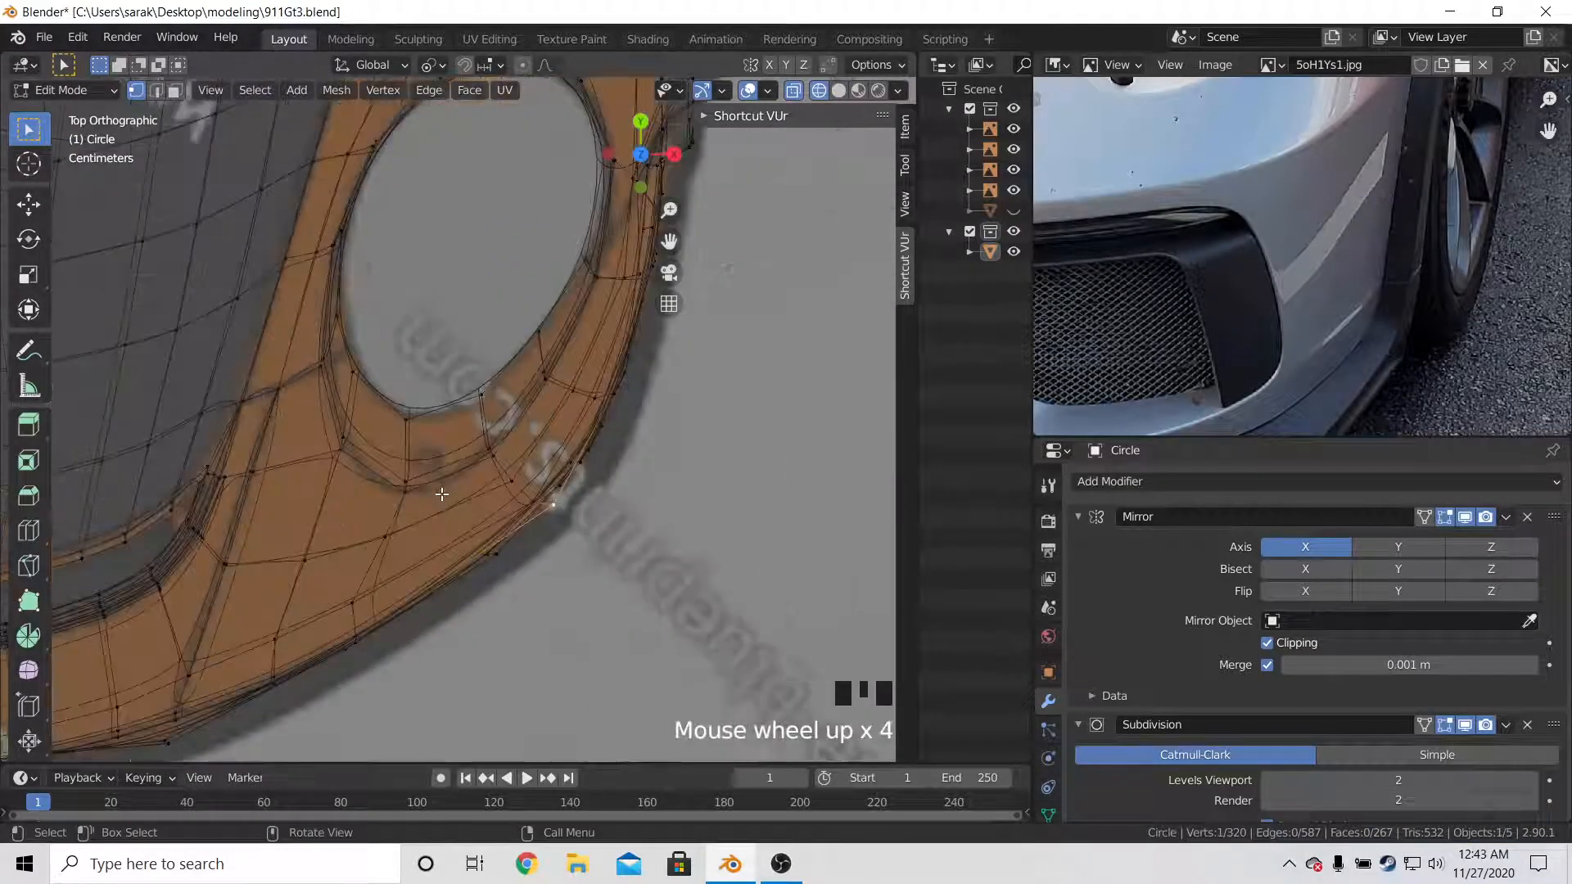
pyautogui.press('z')
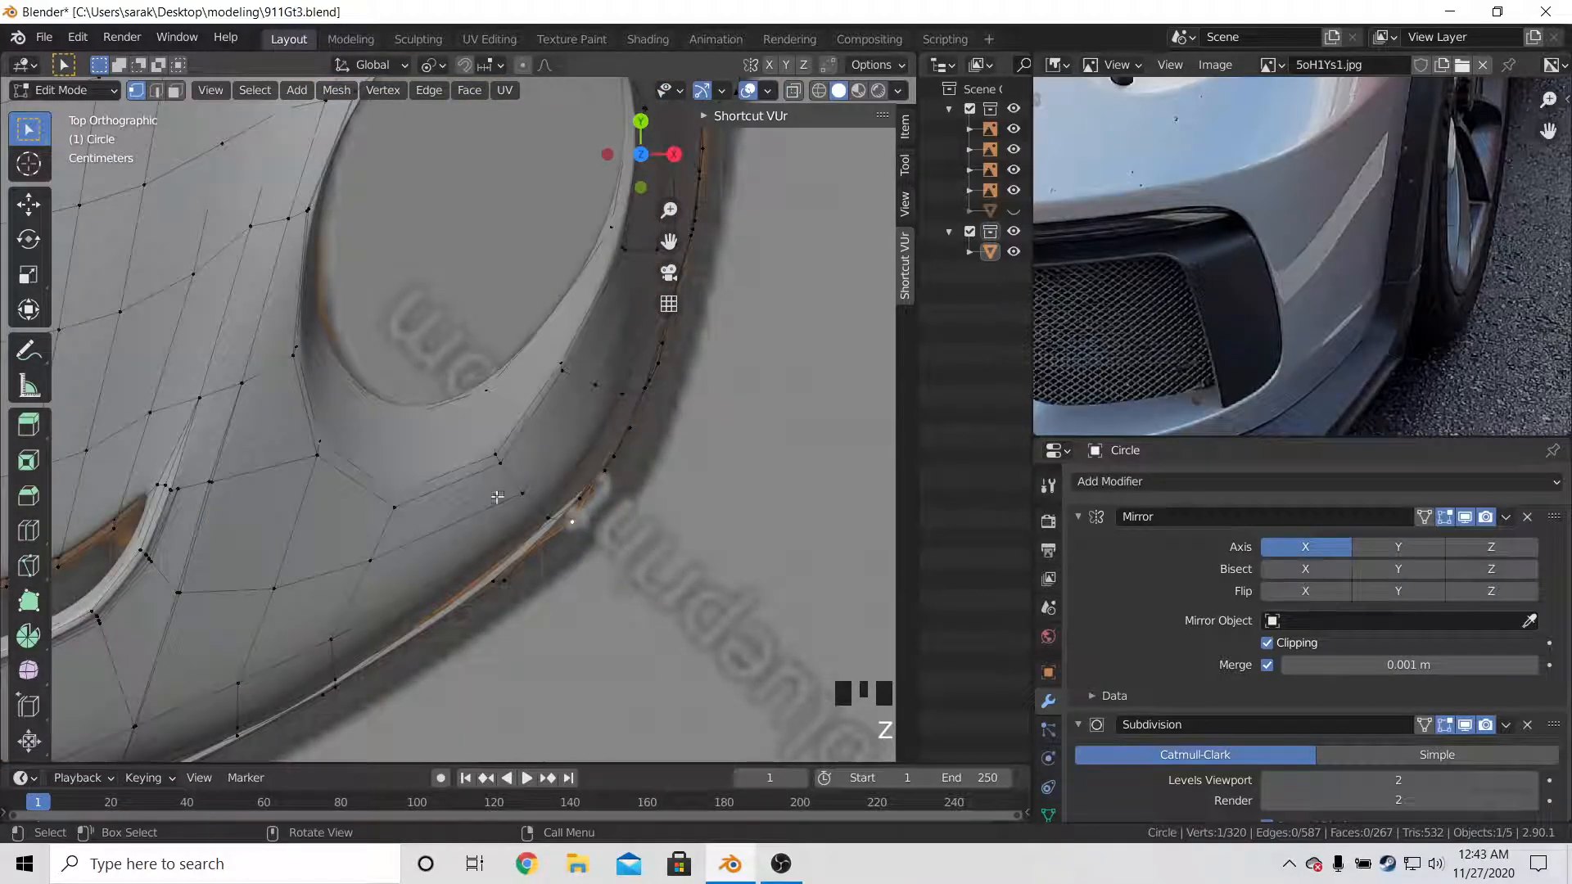
pyautogui.press('Tab')
pyautogui.scroll(-3, 617, 532)
pyautogui.hotkey('ctrl', 's')
# Examine the front bumper from several angles outside edit mode, deselect everything and save the file
pyautogui.moveTo(616, 533); pyautogui.dragTo(372, 341, button='middle')
pyautogui.moveTo(420, 405)
pyautogui.mouseDown(button='middle')
pyautogui.moveTo(604, 351)
pyautogui.moveTo(612, 387)
pyautogui.moveTo(581, 356)
pyautogui.moveTo(530, 360)
pyautogui.moveTo(688, 387)
pyautogui.moveTo(459, 393)
pyautogui.moveTo(513, 415)
pyautogui.moveTo(425, 385)
pyautogui.moveTo(685, 347)
pyautogui.moveTo(409, 424)
pyautogui.mouseUp(button='middle')
pyautogui.press('KP_1')
pyautogui.scroll(-3, 562, 372)
pyautogui.press('Tab')
pyautogui.press('Tab')
pyautogui.scroll(-3, 543, 404)
pyautogui.hotkey('alt', 'a')
pyautogui.hotkey('ctrl', 's')
# Using the reference photo's lower grille as a guide, extrude the nose's lower centre edges downward along Z in the front view
pyautogui.moveTo(1294, 295); pyautogui.dragTo(1411, 287, button='middle')
pyautogui.scroll(-3, 1376, 261)
pyautogui.scroll(3, 1411, 287)
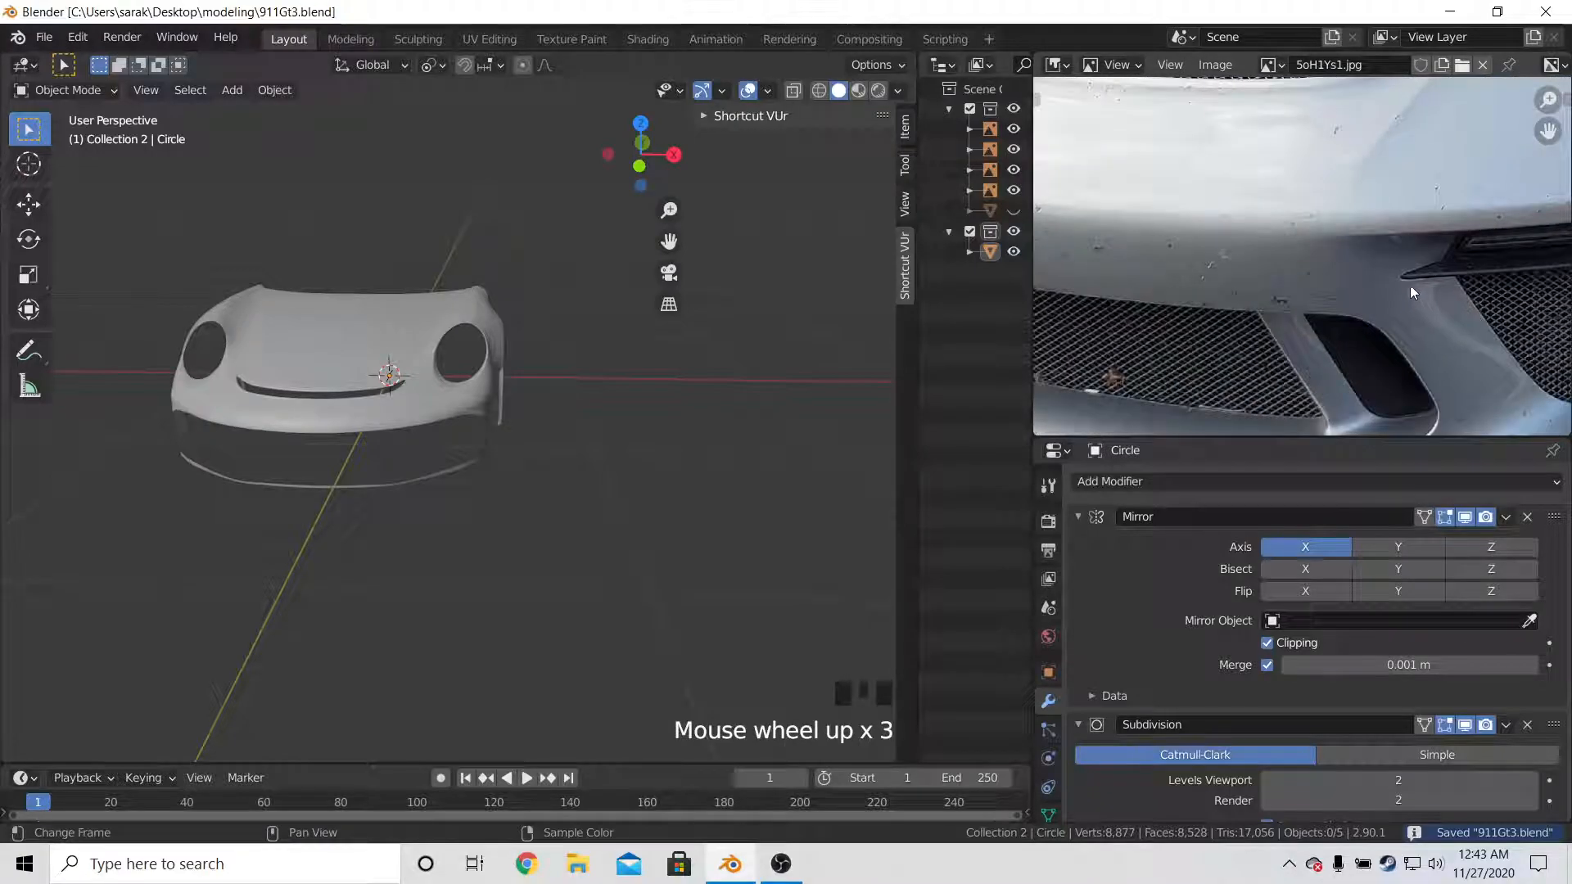
pyautogui.scroll(-2, 1402, 276)
pyautogui.moveTo(1374, 293); pyautogui.dragTo(1457, 244, button='middle')
pyautogui.click(436, 411)
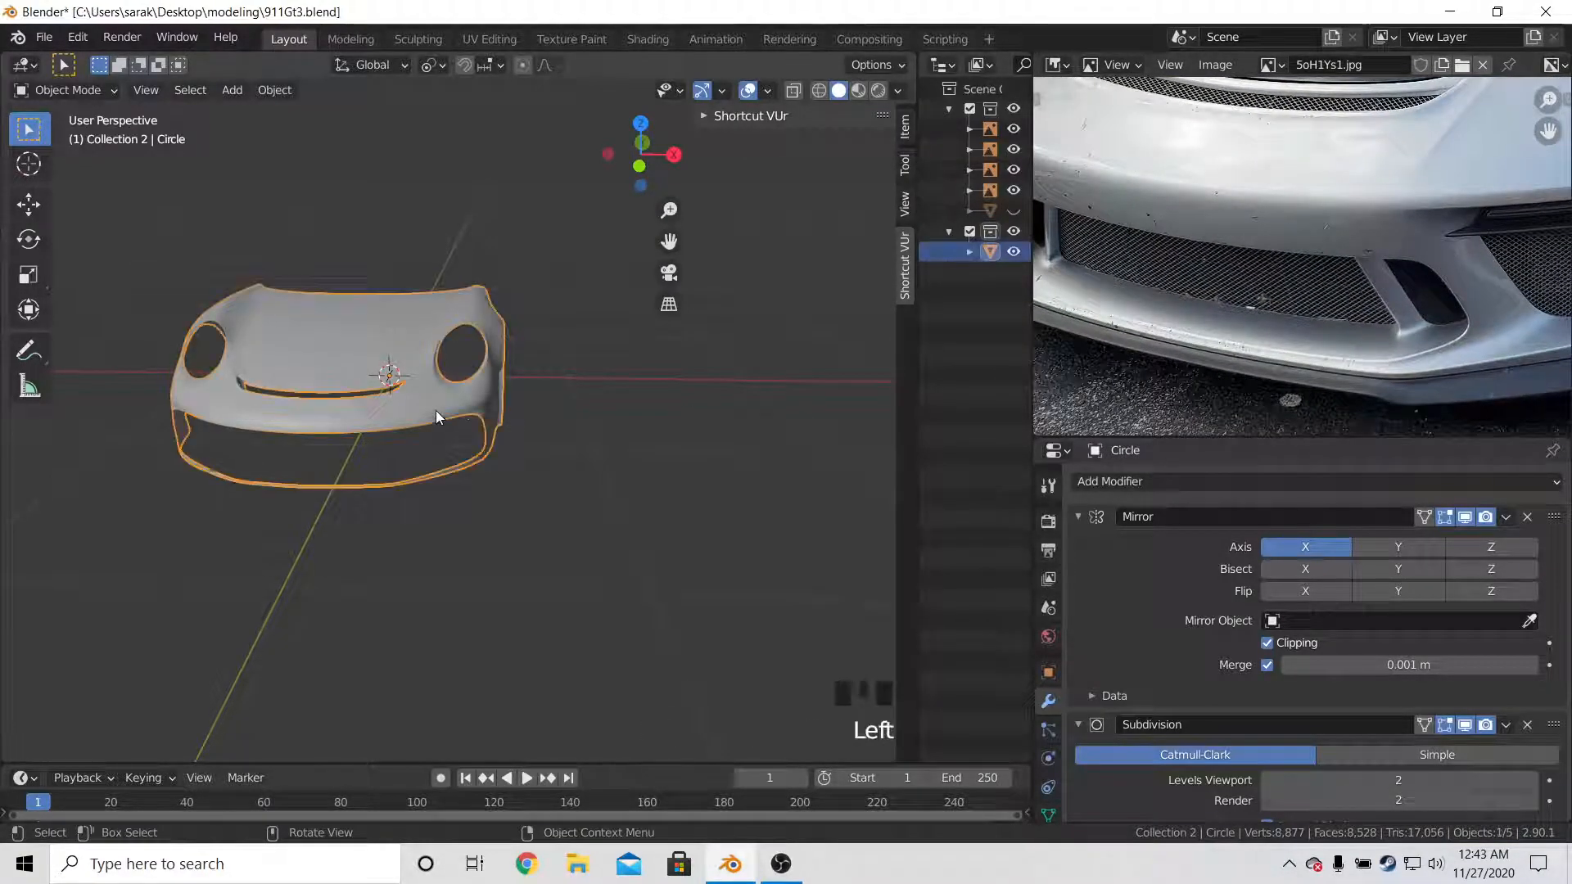
pyautogui.press('Tab')
pyautogui.press('KP_1')
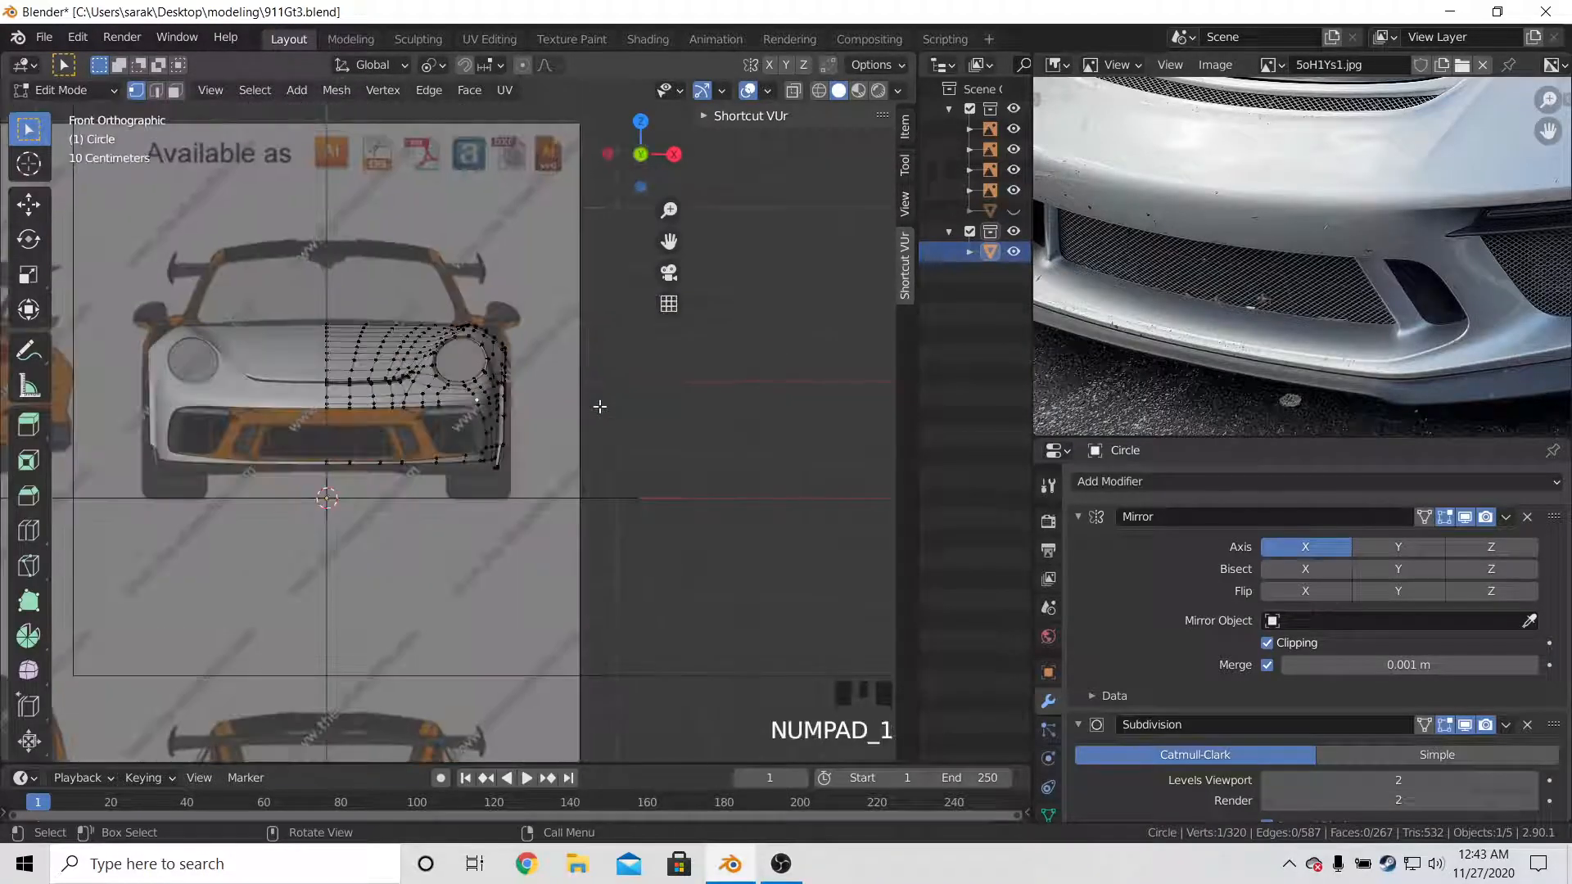
pyautogui.scroll(6, 600, 407)
pyautogui.keyDown('shift'); pyautogui.moveTo(557, 403); pyautogui.dragTo(692, 399, button='middle'); pyautogui.keyUp('shift')
pyautogui.keyDown('ctrl'); pyautogui.keyDown('shift'); pyautogui.click(301, 397); pyautogui.keyUp('shift'); pyautogui.keyUp('ctrl')
pyautogui.press('e')
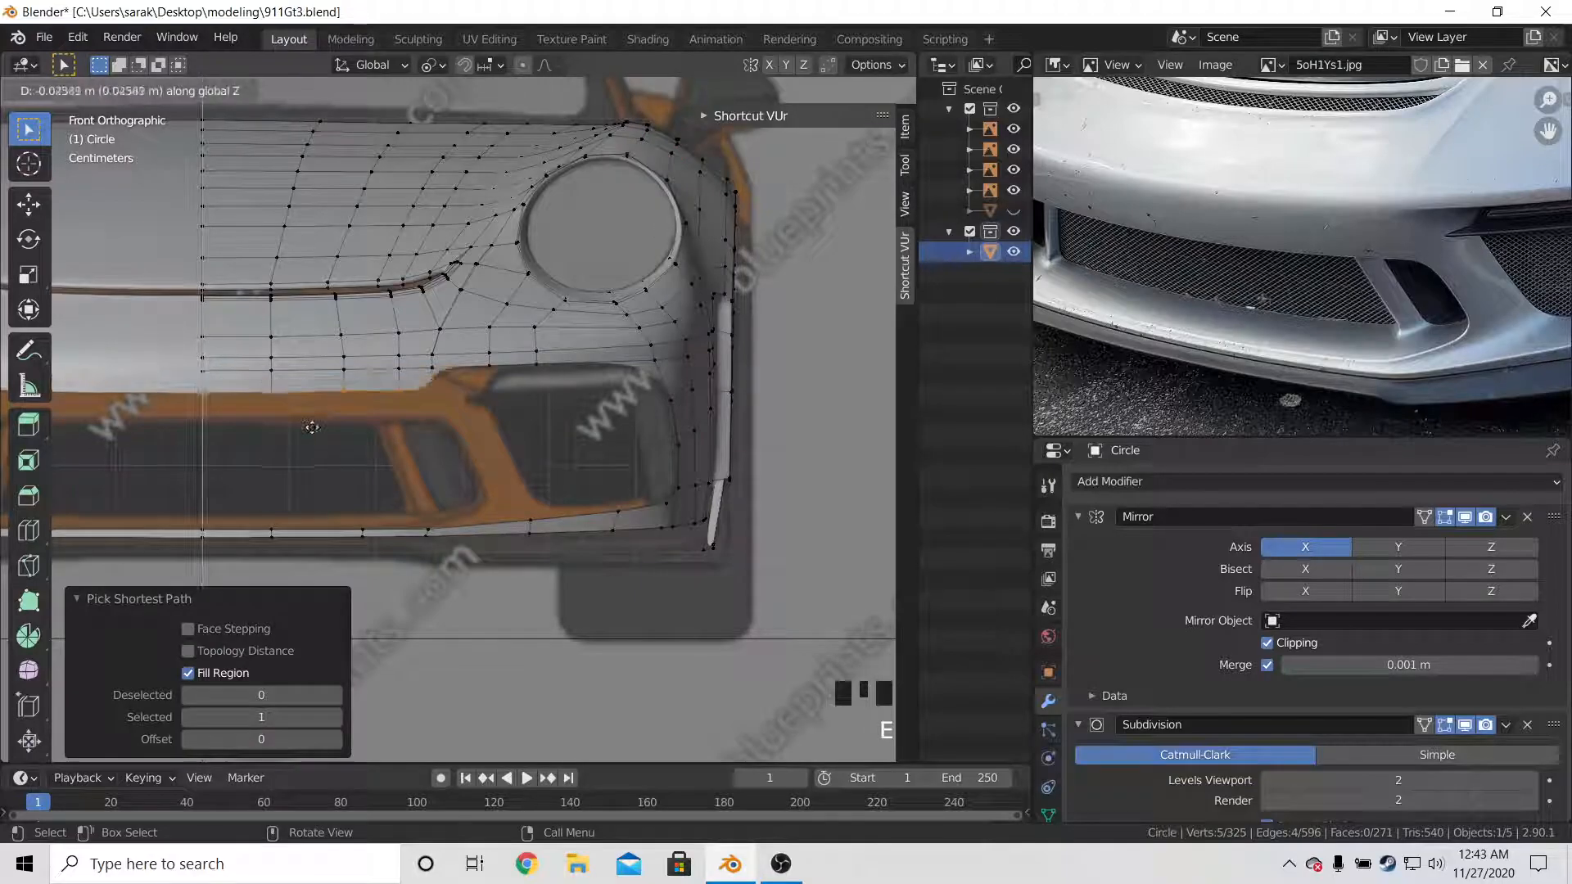
pyautogui.click(312, 442)
# Flatten the extruded edges to zero along Z and move them about 0.002 m in Y and 0.008 m in Z to match the side blueprint
pyautogui.press('s')
pyautogui.press('z')
pyautogui.press('s')
pyautogui.click(379, 483)
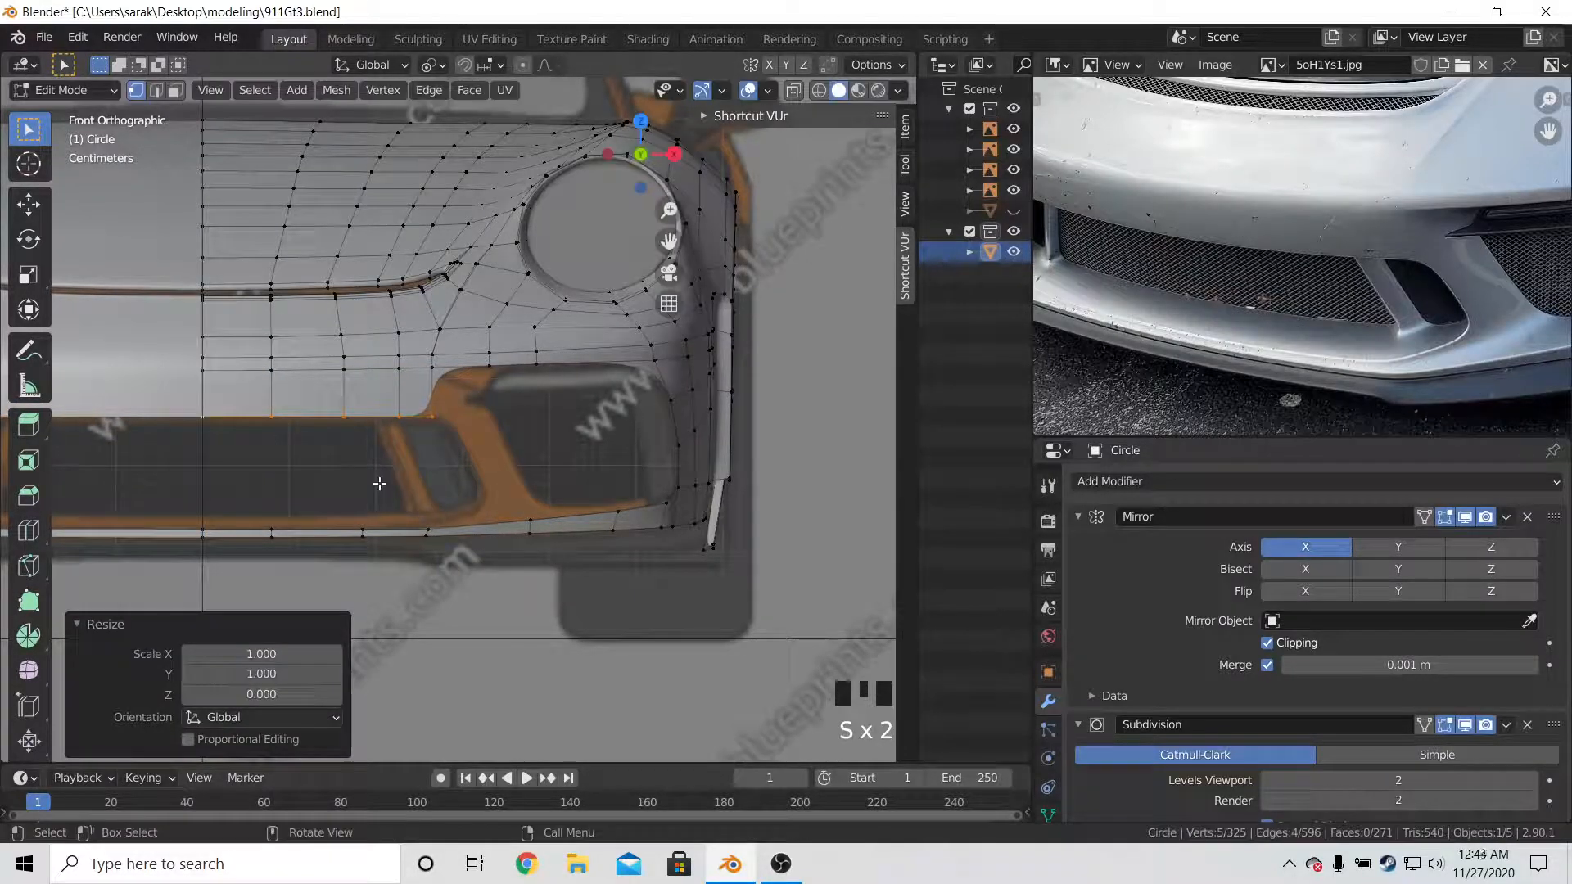
pyautogui.press('KP_3')
pyautogui.press('z')
pyautogui.click(323, 483)
pyautogui.scroll(3, 323, 483)
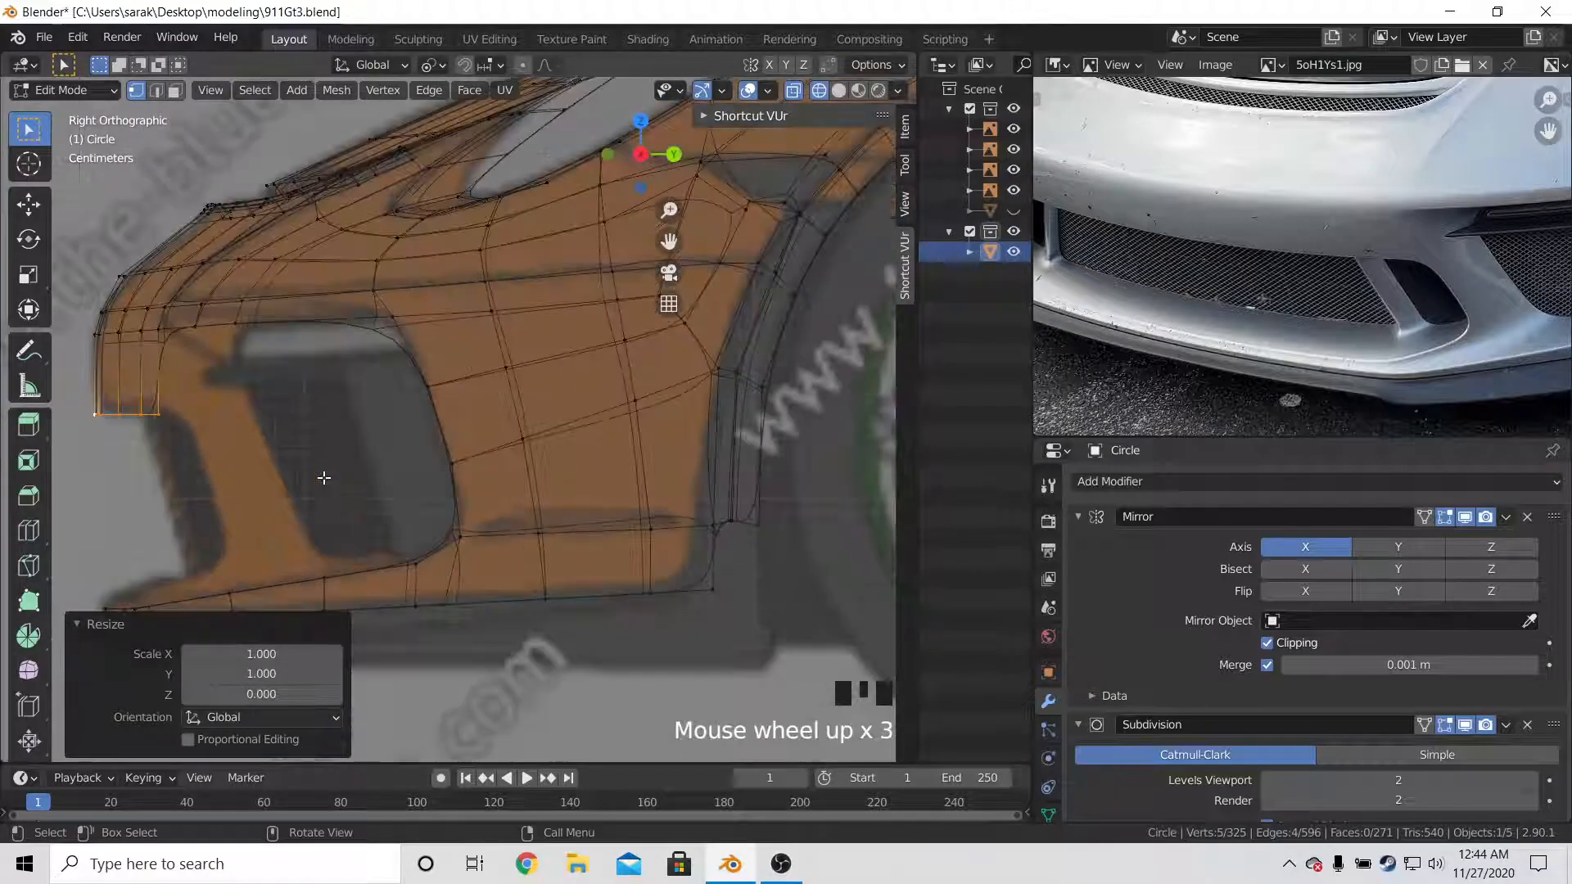
pyautogui.press('g')
pyautogui.click(296, 416)
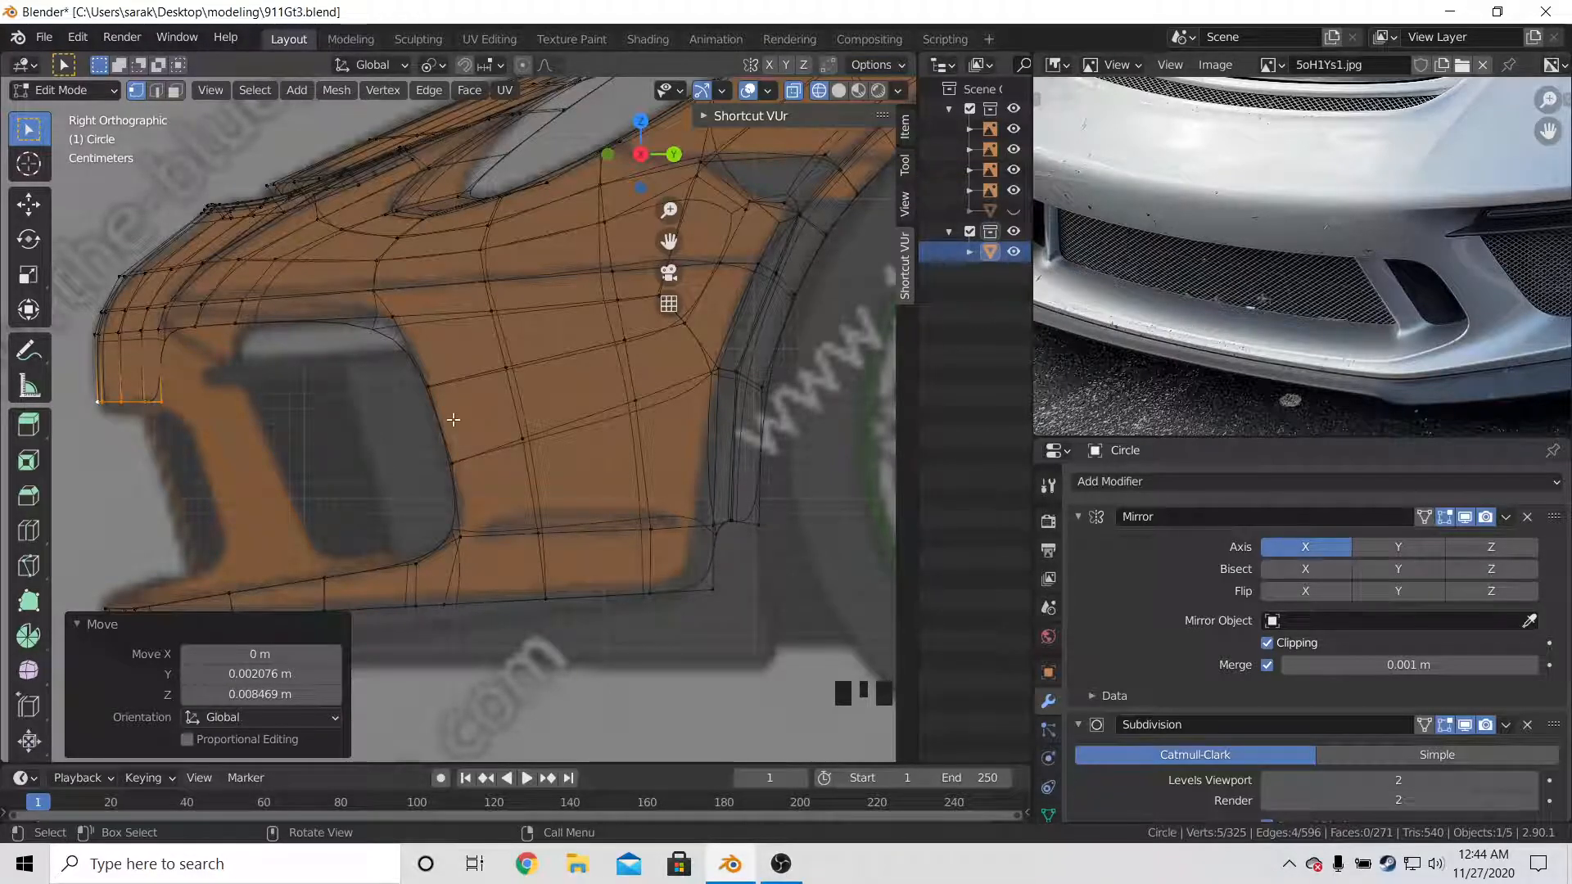
# Adjust vertices of the extruded lower nose edge along Y and examine the resulting shape outside edit mode
pyautogui.moveTo(507, 393)
pyautogui.mouseDown(button='middle')
pyautogui.moveTo(449, 434)
pyautogui.moveTo(677, 459)
pyautogui.moveTo(428, 439)
pyautogui.moveTo(471, 320)
pyautogui.mouseUp(button='middle')
pyautogui.scroll(-1, 663, 462)
pyautogui.press('KP_7')
pyautogui.press('z')
pyautogui.click(651, 511)
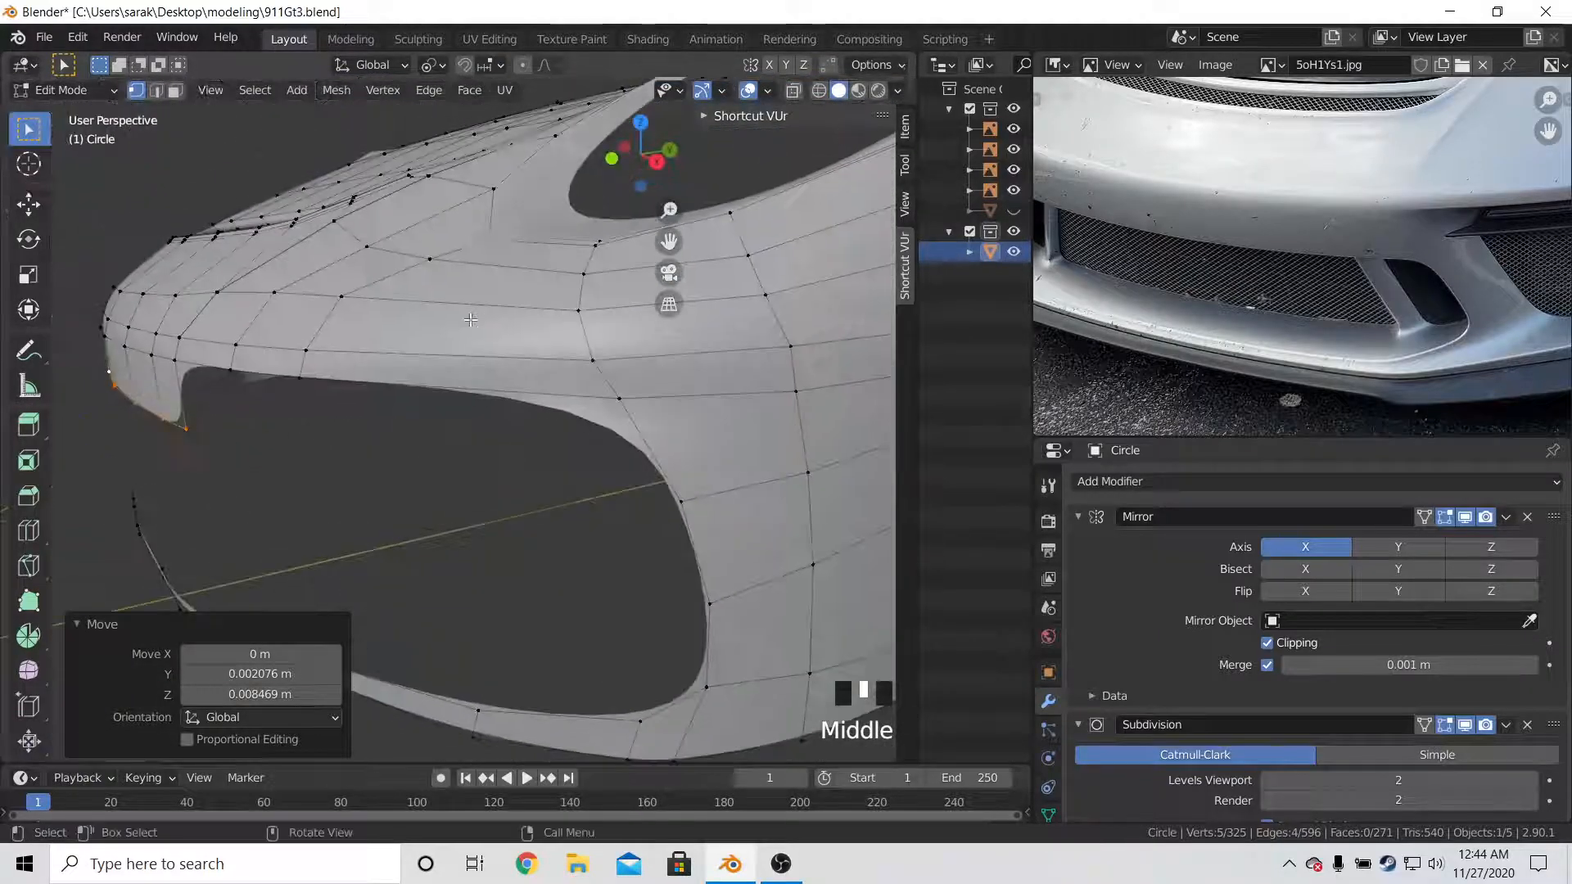
pyautogui.click(221, 427)
pyautogui.press('g')
pyautogui.press('y')
pyautogui.click(183, 432)
pyautogui.press('g')
pyautogui.press('y')
pyautogui.click(206, 429)
pyautogui.click(137, 421)
pyautogui.press('g')
pyautogui.press('y')
pyautogui.click(140, 420)
pyautogui.moveTo(143, 419); pyautogui.dragTo(357, 399, button='middle')
pyautogui.press('Tab')
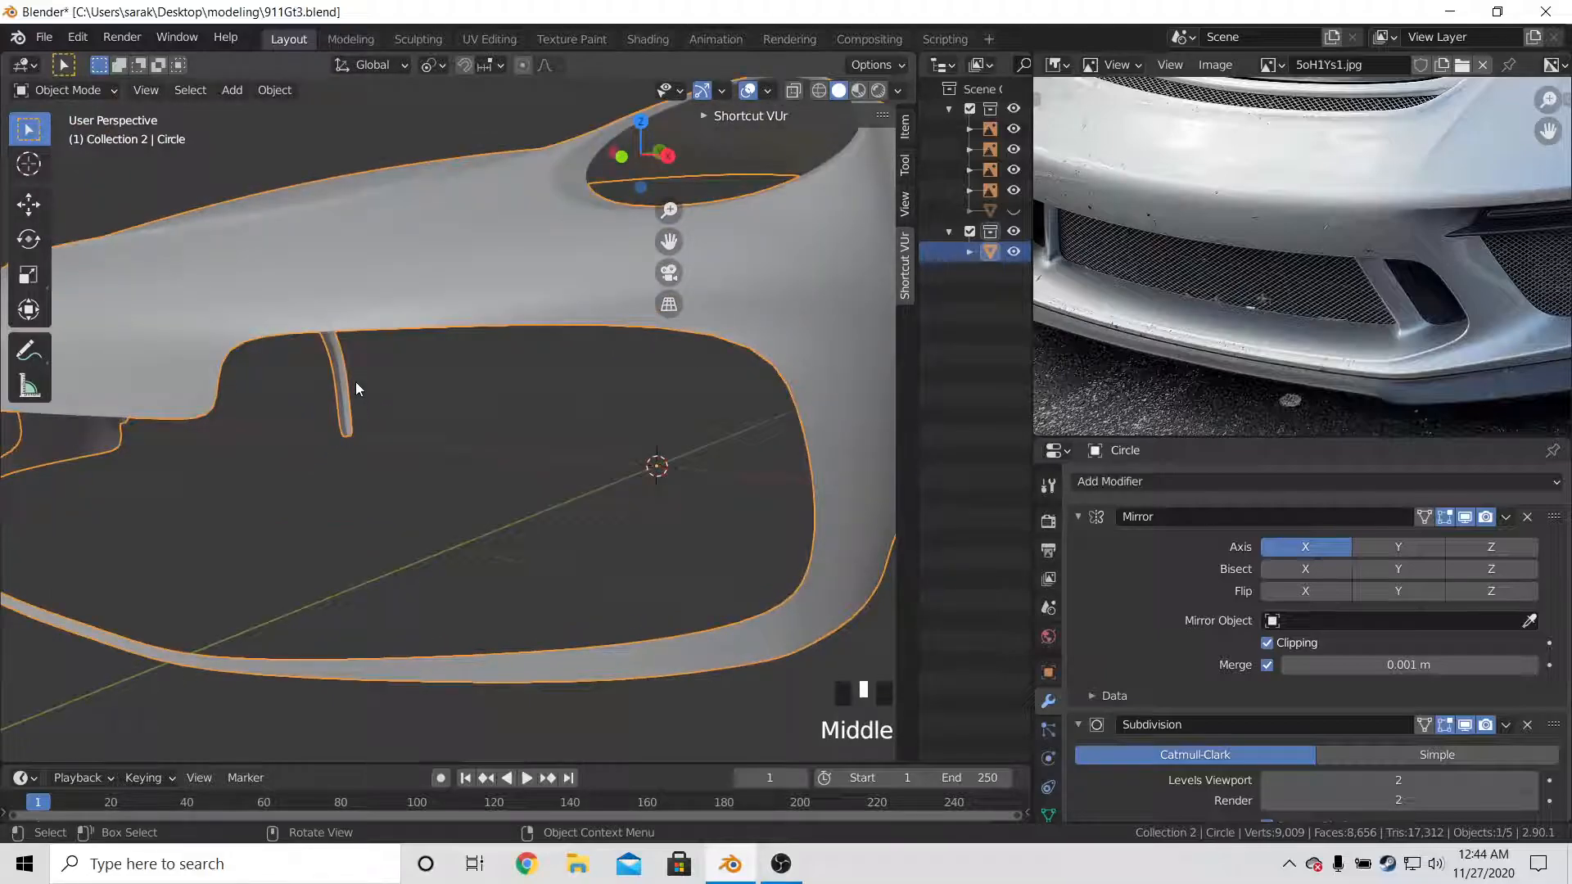
# Extrude the outer end vertex of the nose strip four times in the side view to trace the centre grille opening
pyautogui.press('Tab')
pyautogui.click(240, 419)
pyautogui.press('KP_3')
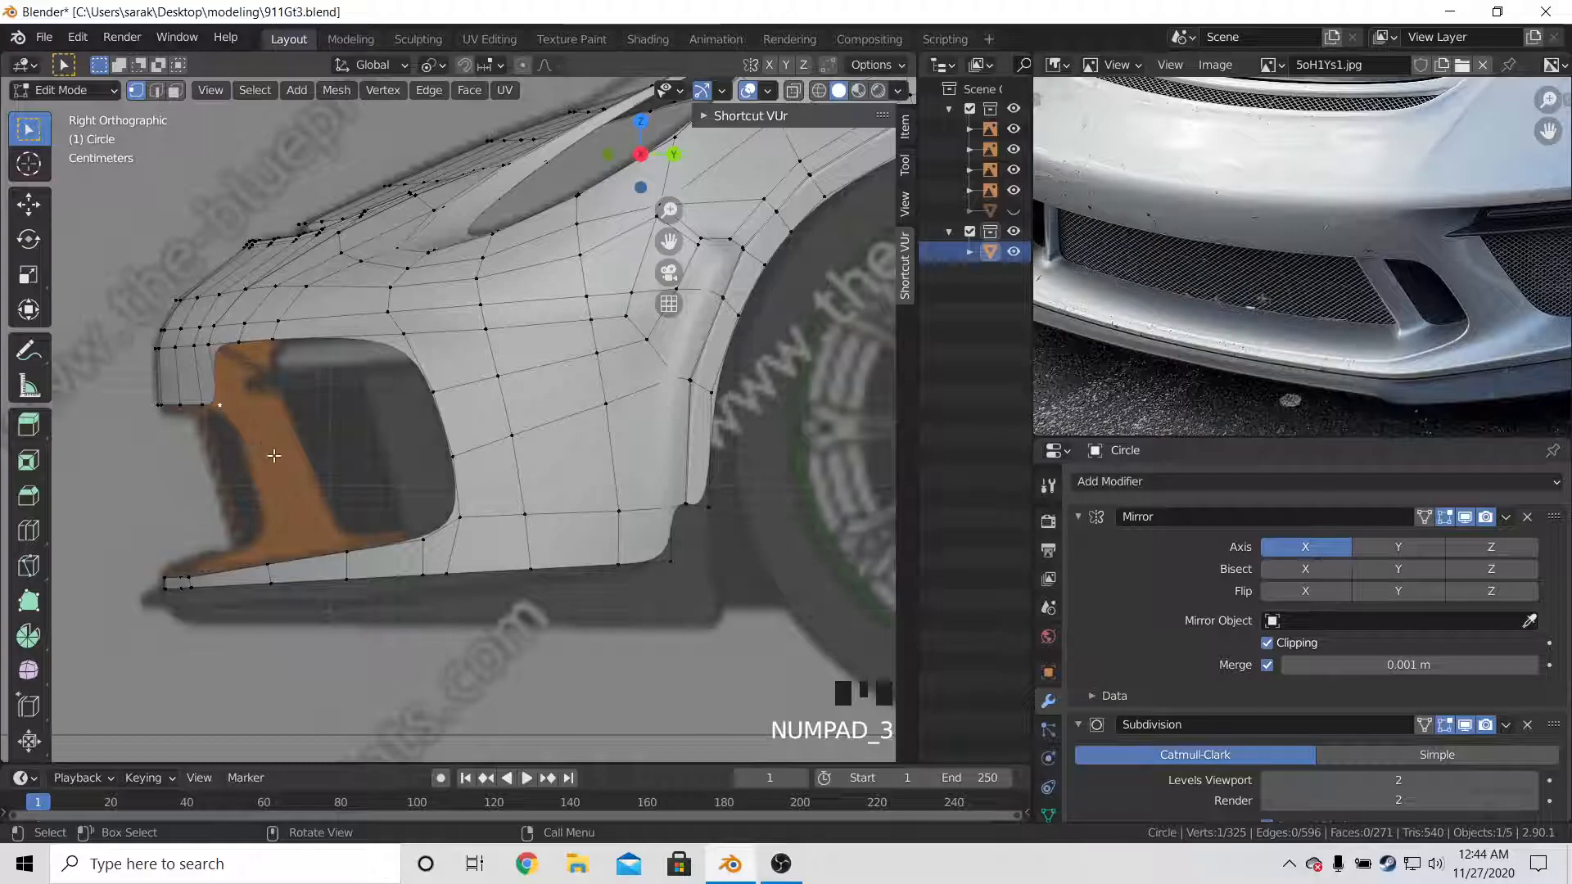
pyautogui.press('e')
pyautogui.click(376, 567)
pyautogui.press('e')
pyautogui.click(427, 670)
pyautogui.keyDown('shift'); pyautogui.moveTo(479, 676); pyautogui.dragTo(601, 610, button='middle'); pyautogui.keyUp('shift')
pyautogui.press('e')
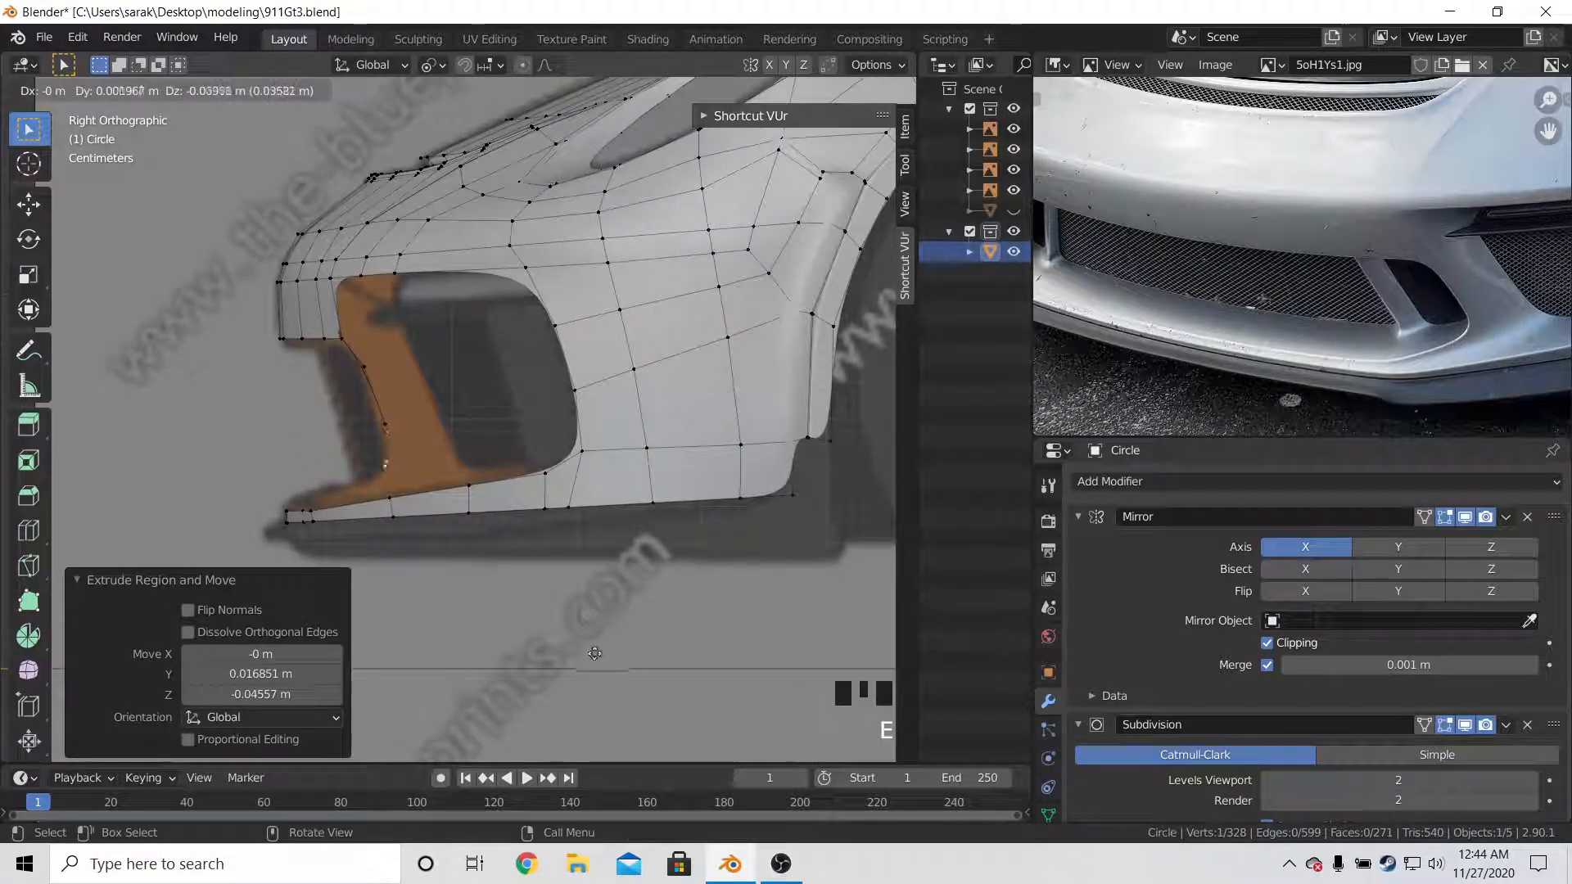
pyautogui.click(599, 664)
pyautogui.press('e')
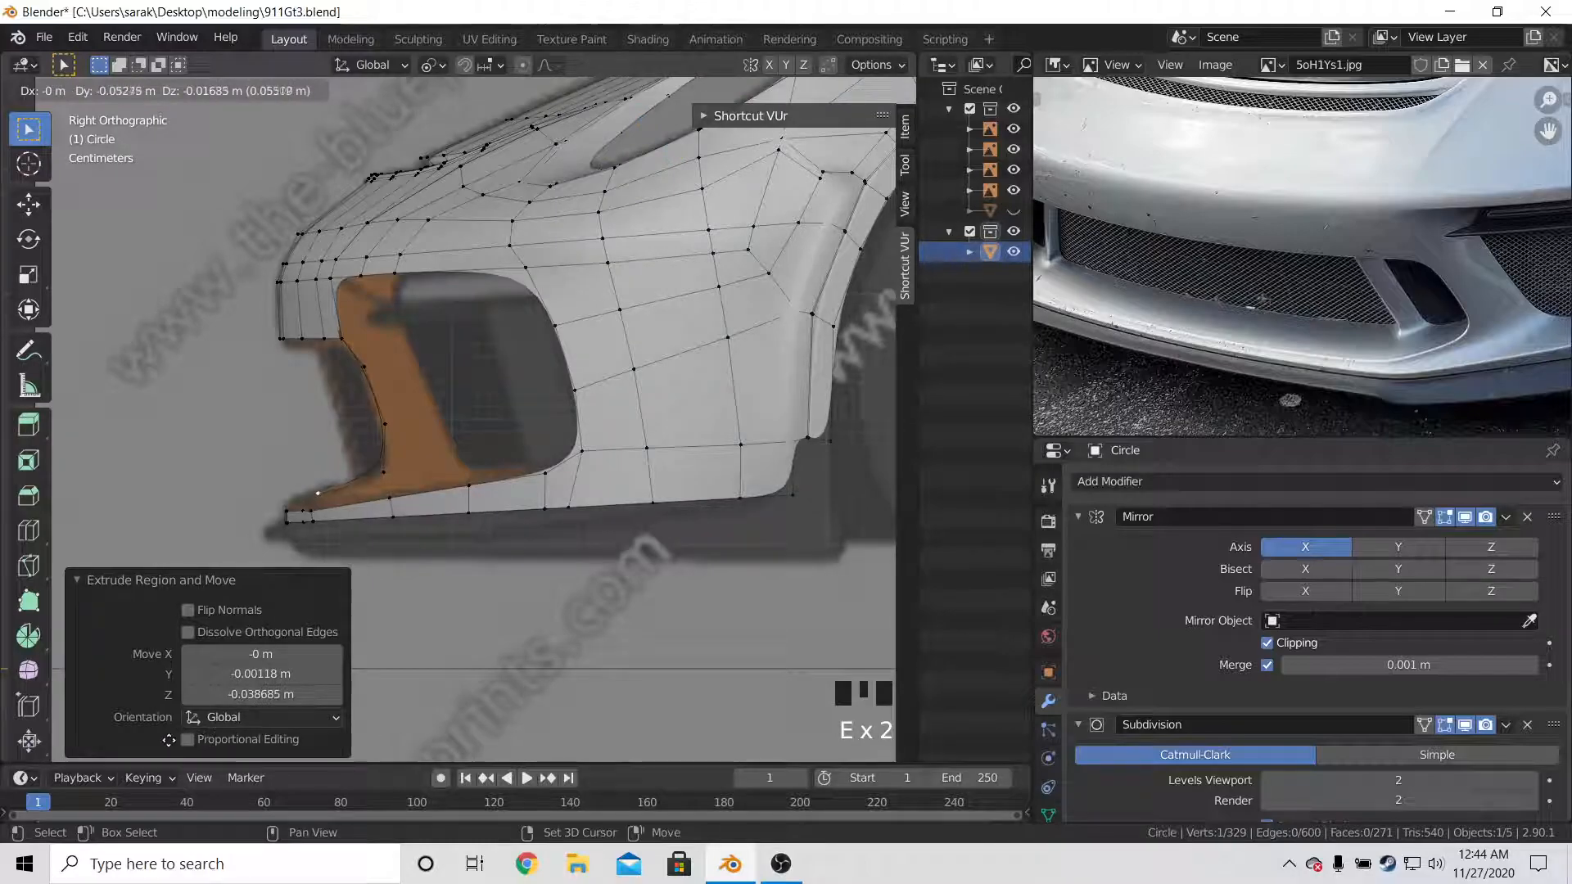
pyautogui.click(169, 739)
# Shift the newly extruded contour vertices outward in the front view to follow the side of the centre grille opening
pyautogui.moveTo(524, 622); pyautogui.dragTo(647, 596, button='middle')
pyautogui.press('KP_1')
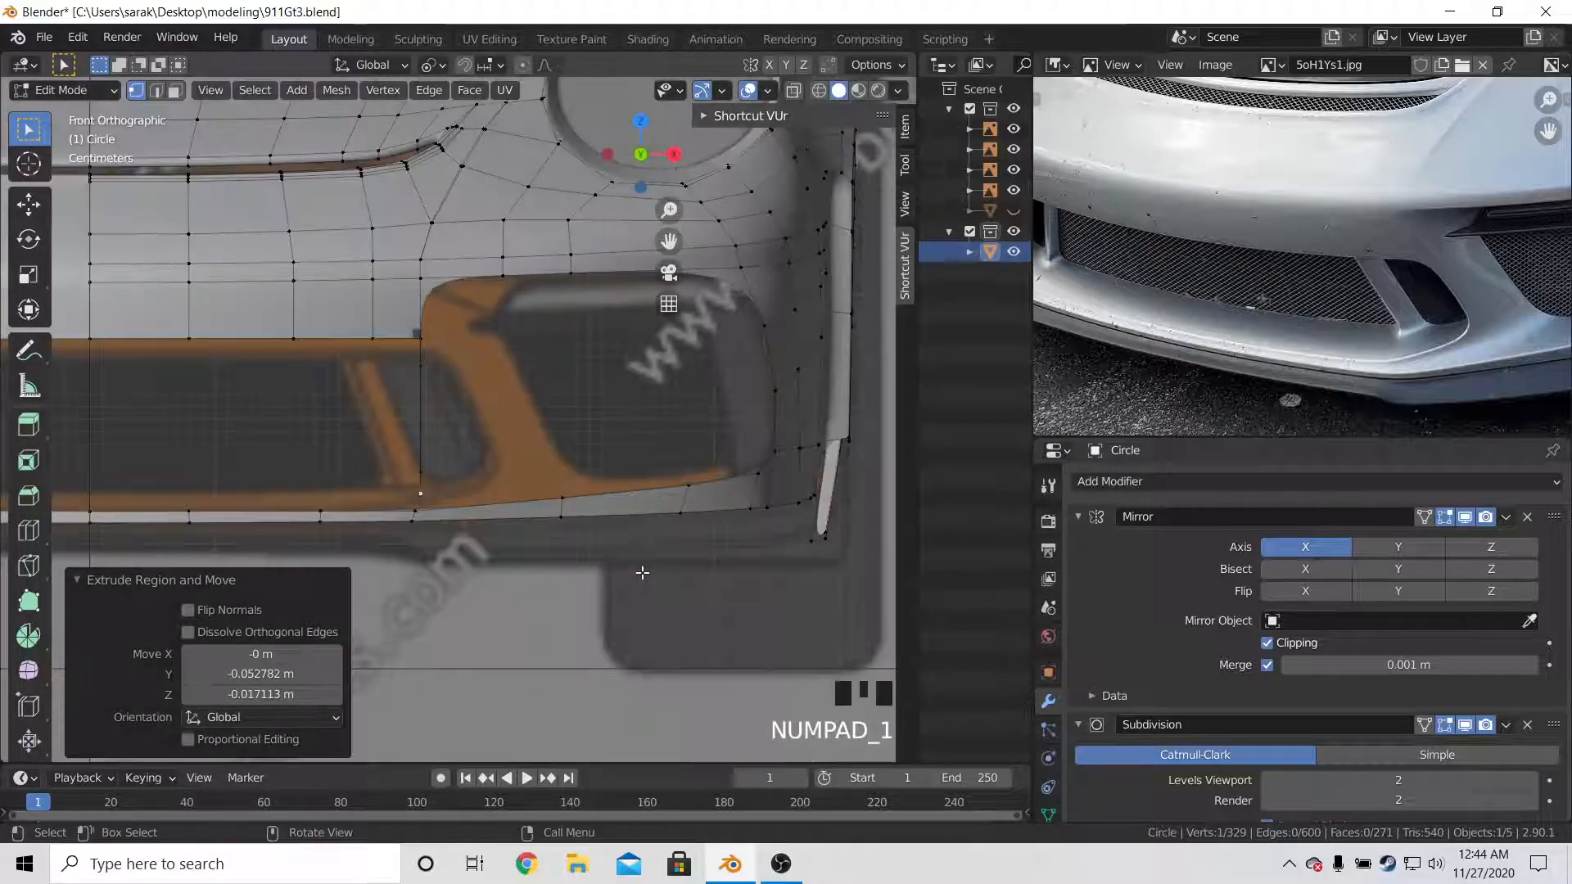
pyautogui.moveTo(431, 372); pyautogui.dragTo(404, 395, button='middle')
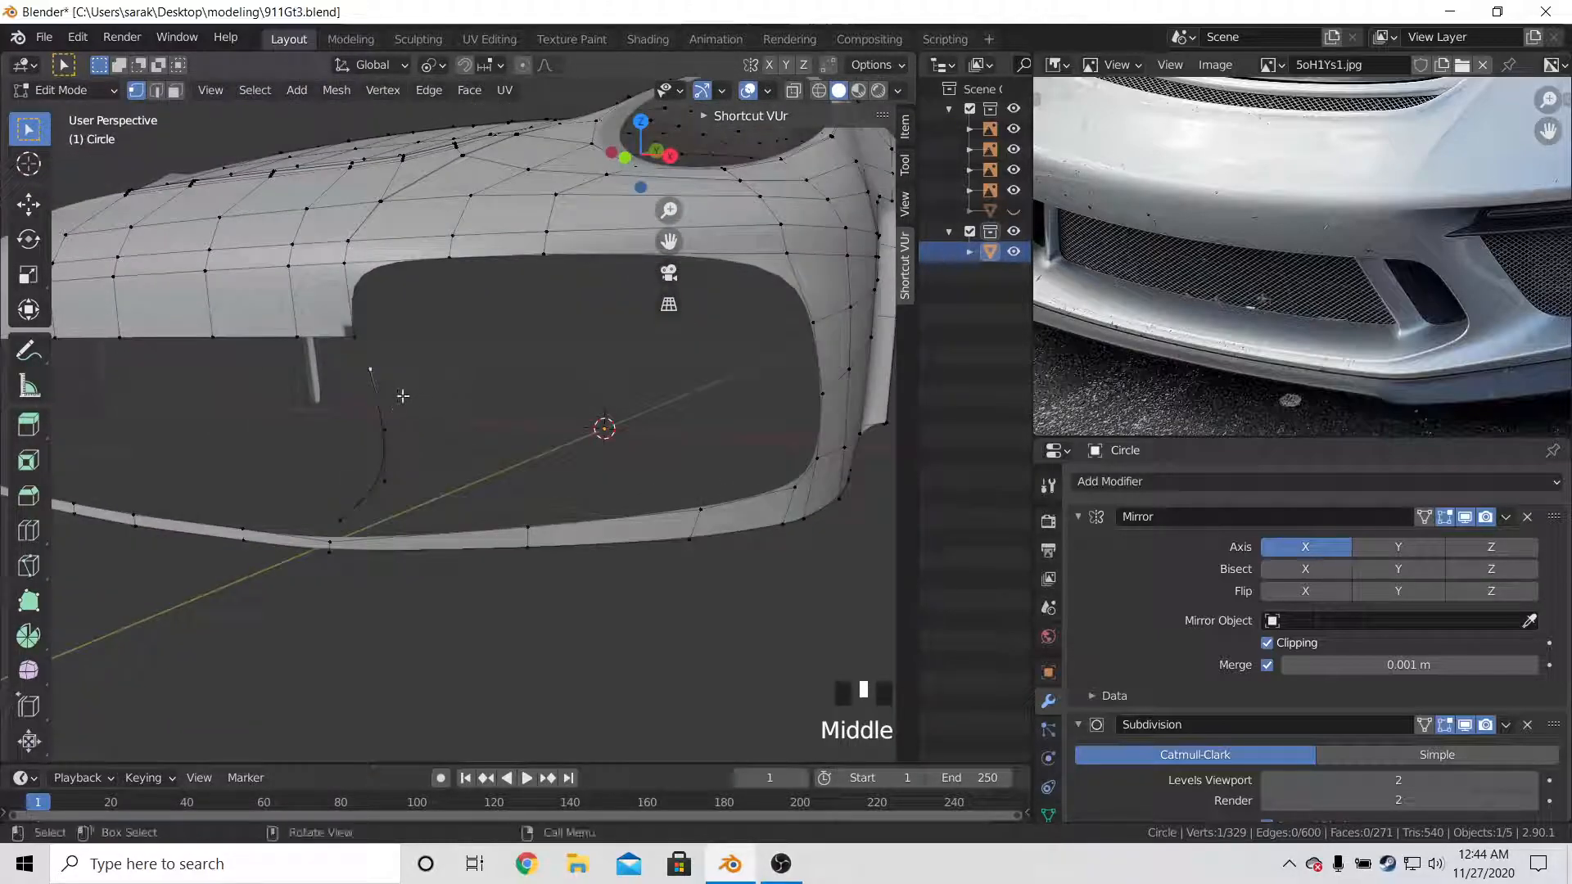
pyautogui.press('KP_1')
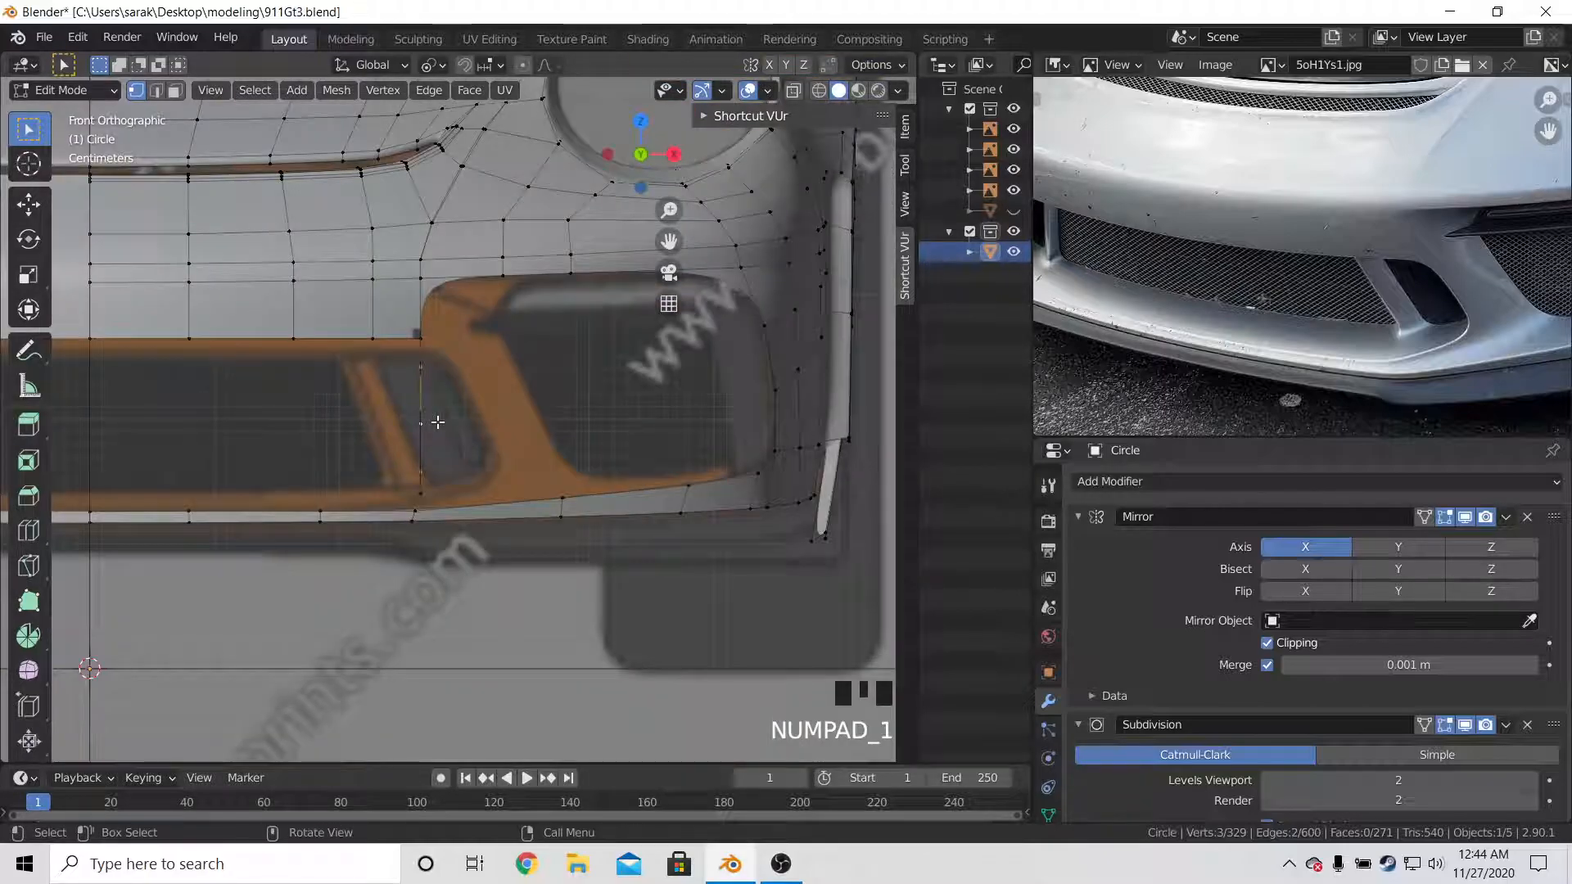
pyautogui.press('g')
pyautogui.click(609, 431)
pyautogui.keyDown('shift'); pyautogui.click(475, 368); pyautogui.keyUp('shift')
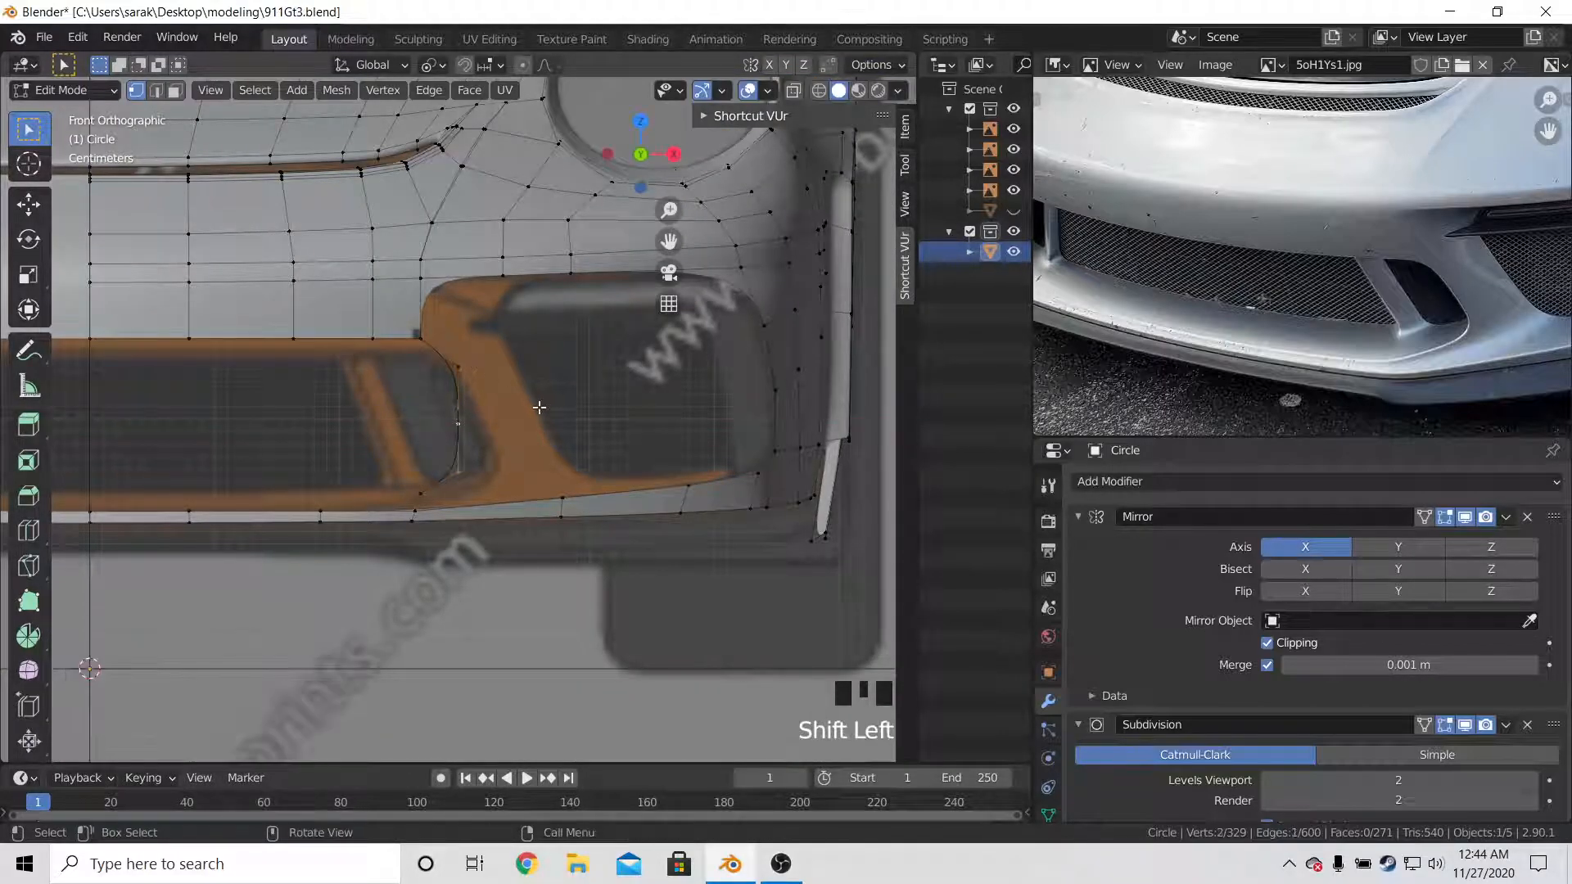
pyautogui.press('g')
pyautogui.press('x')
pyautogui.click(641, 416)
pyautogui.keyDown('shift'); pyautogui.click(494, 432); pyautogui.keyUp('shift')
pyautogui.press('g')
pyautogui.press('x')
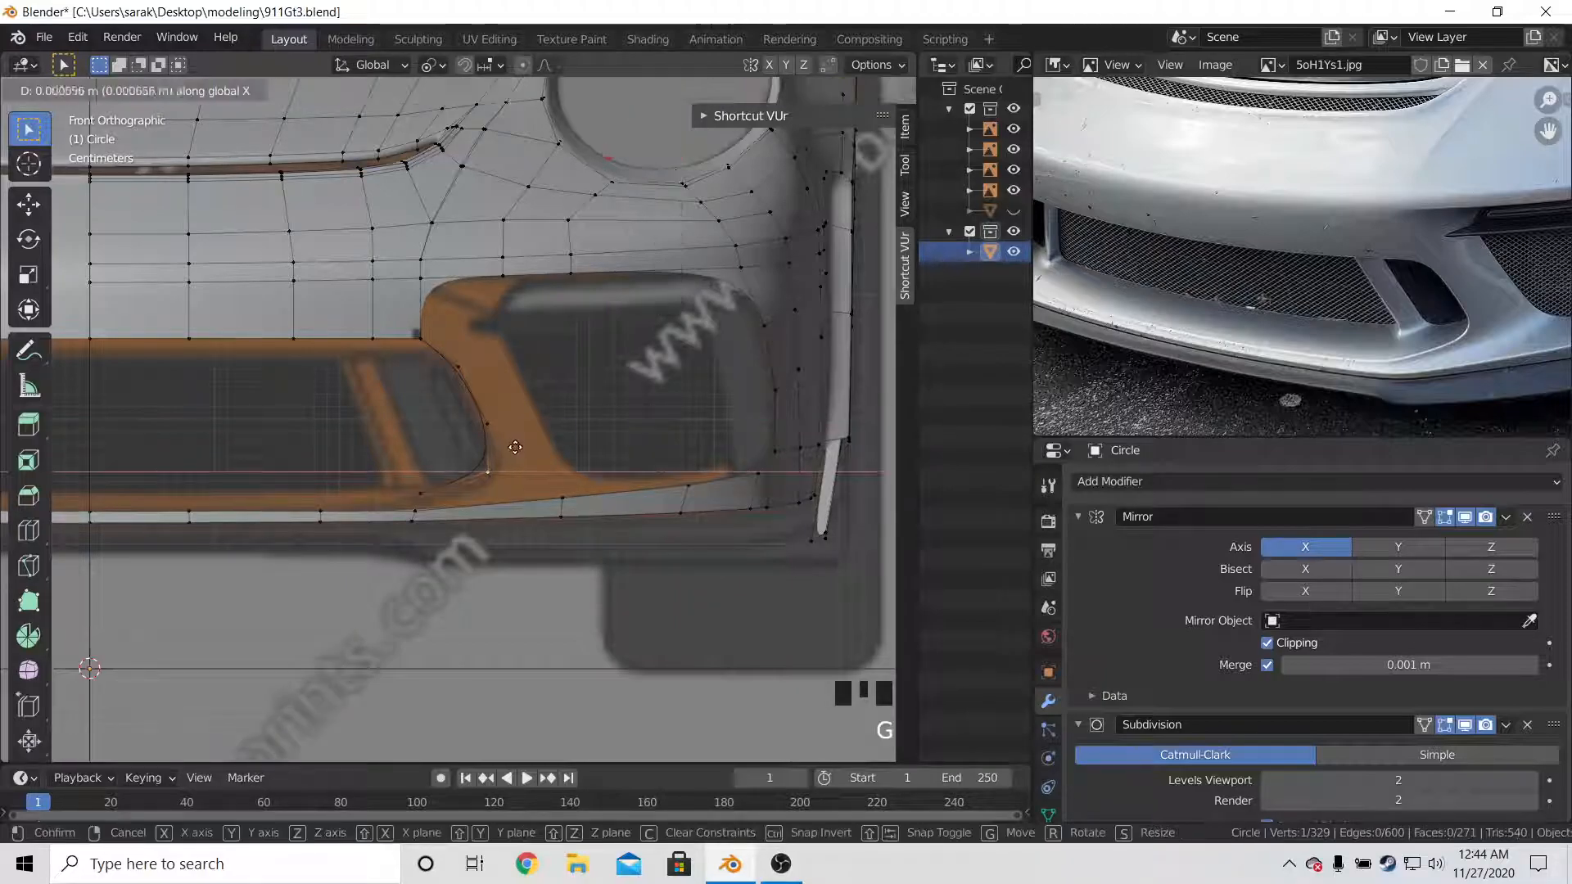
pyautogui.click(533, 448)
# Reposition the middle and lower contour vertices in the front view to fit the grille opening's rounded lower corner
pyautogui.press('g')
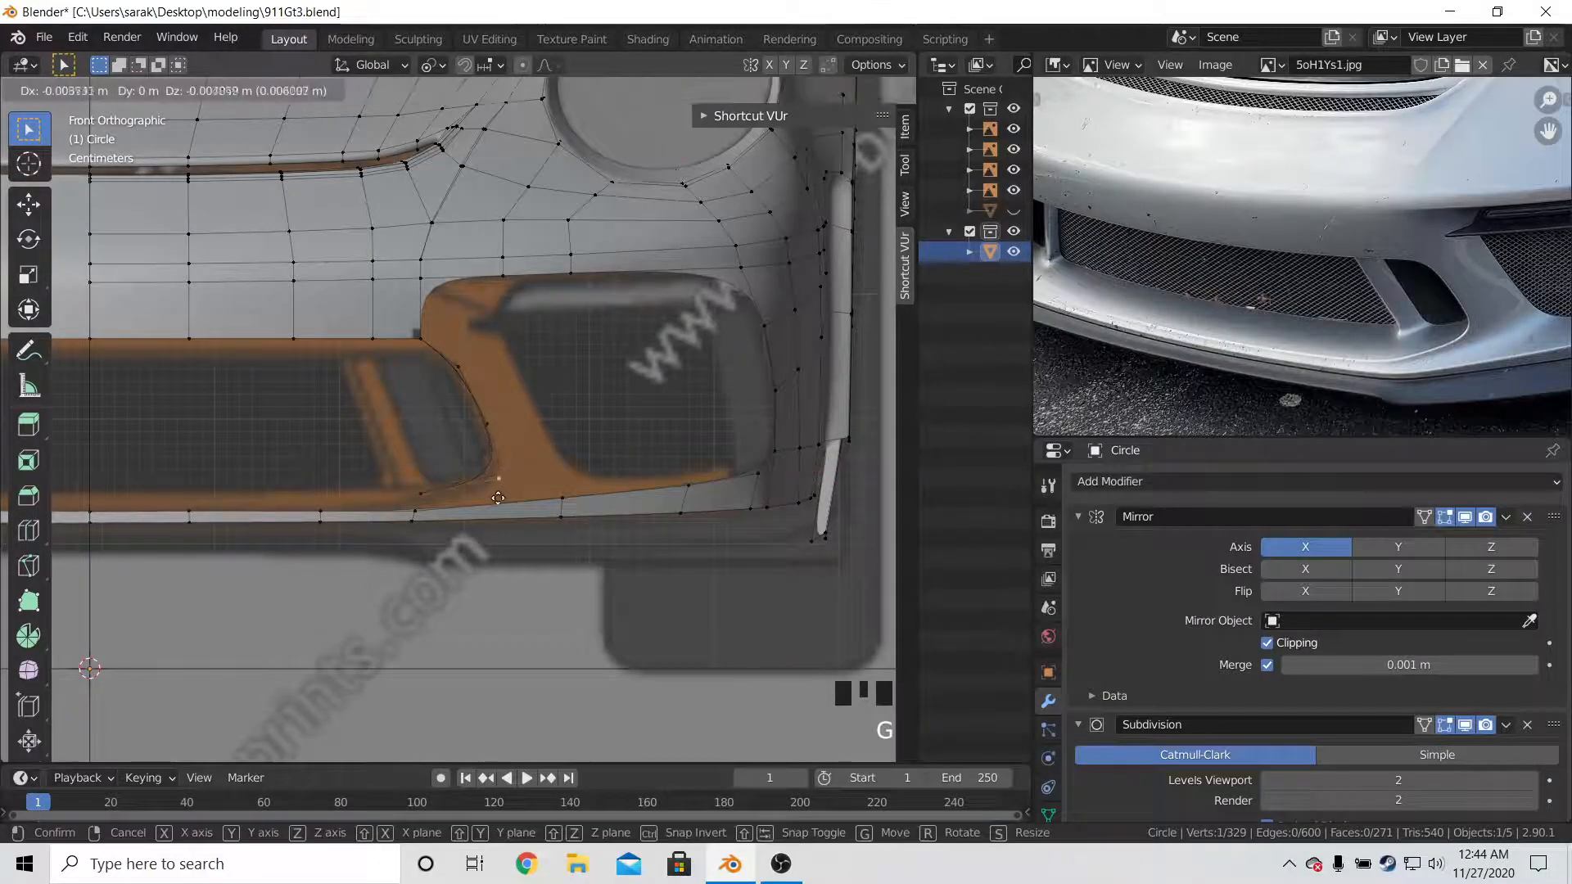
pyautogui.click(460, 527)
pyautogui.click(490, 426)
pyautogui.press('g')
pyautogui.click(496, 439)
pyautogui.click(500, 489)
pyautogui.press('g')
pyautogui.click(498, 491)
pyautogui.click(494, 440)
pyautogui.press('g')
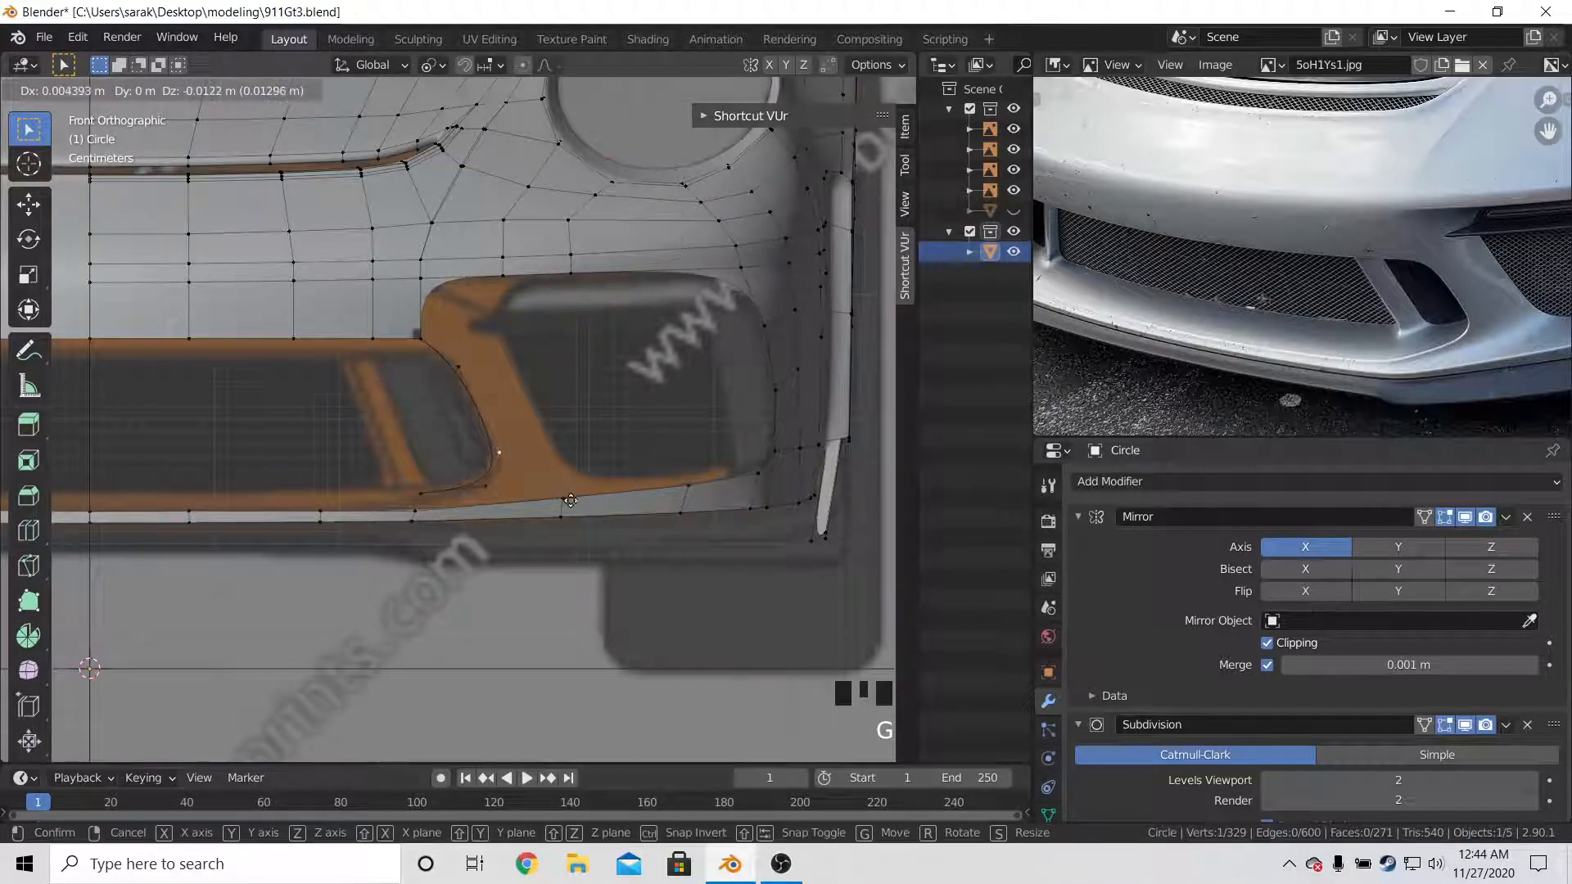
pyautogui.click(570, 500)
# Extrude the contour's lower end toward the centre line in three segments of about 0.078, 0.109 and 0.098 m along X
pyautogui.press('e')
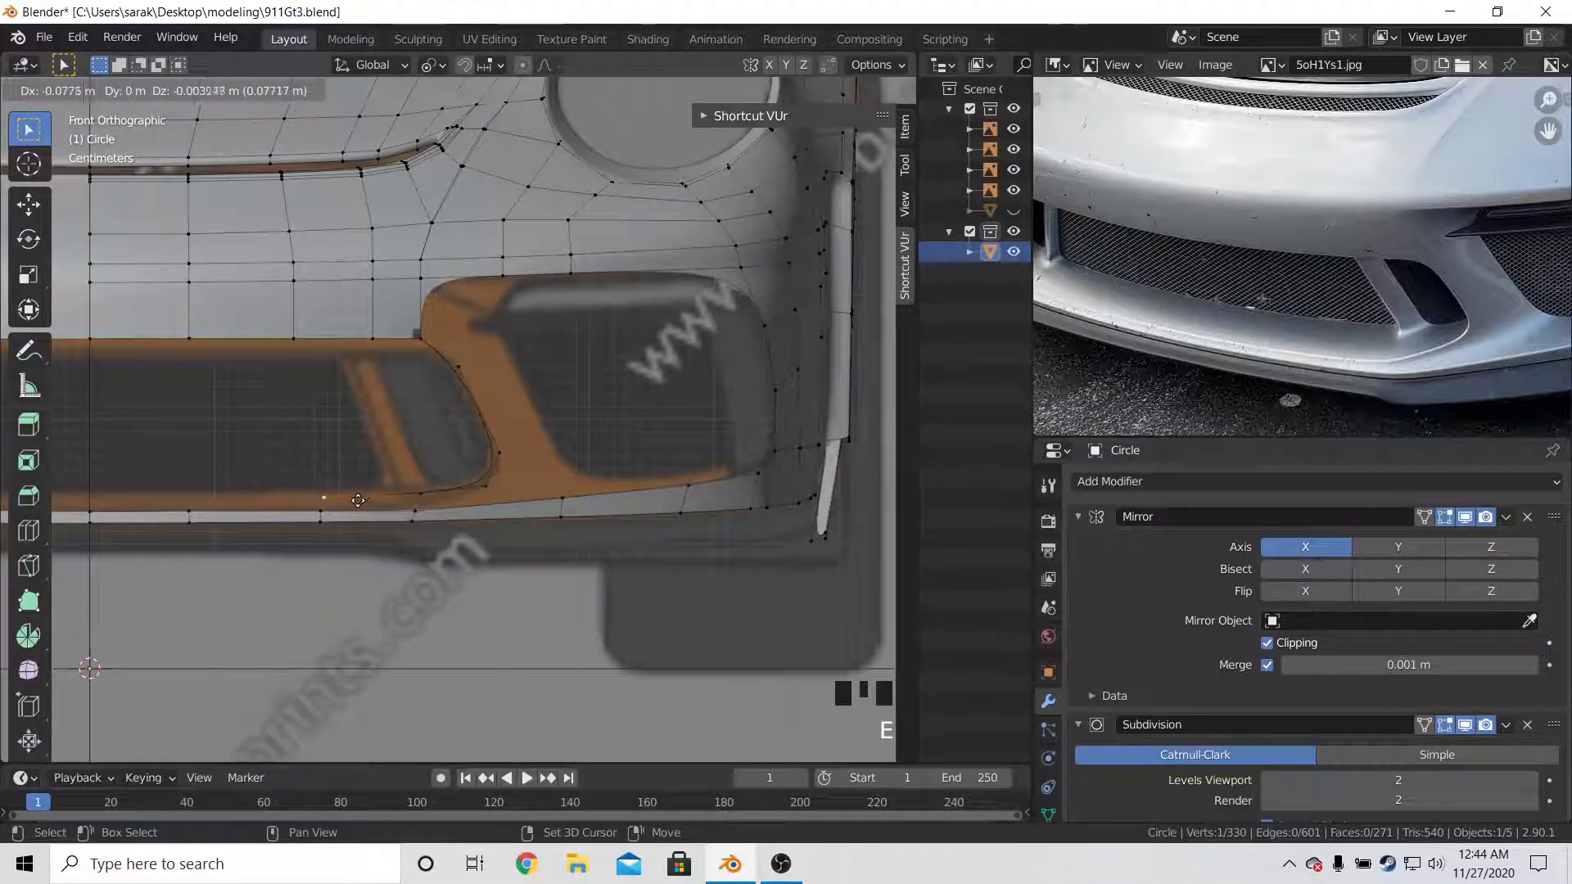
pyautogui.click(359, 500)
pyautogui.keyDown('shift'); pyautogui.moveTo(425, 470); pyautogui.dragTo(516, 446, button='middle'); pyautogui.keyUp('shift')
pyautogui.press('e')
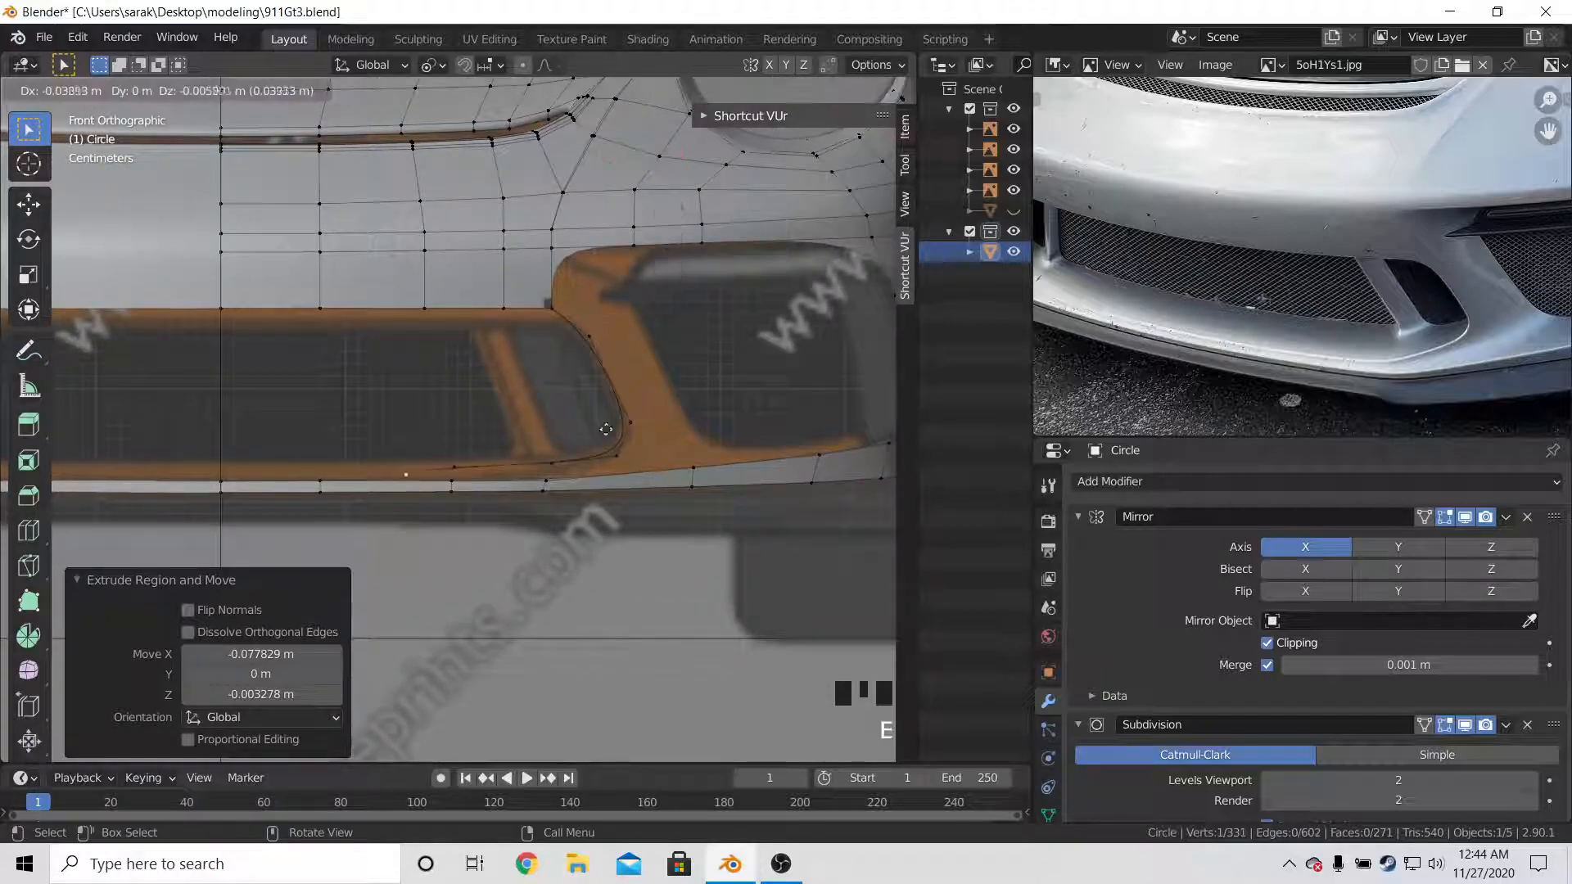
pyautogui.click(508, 331)
pyautogui.press('e')
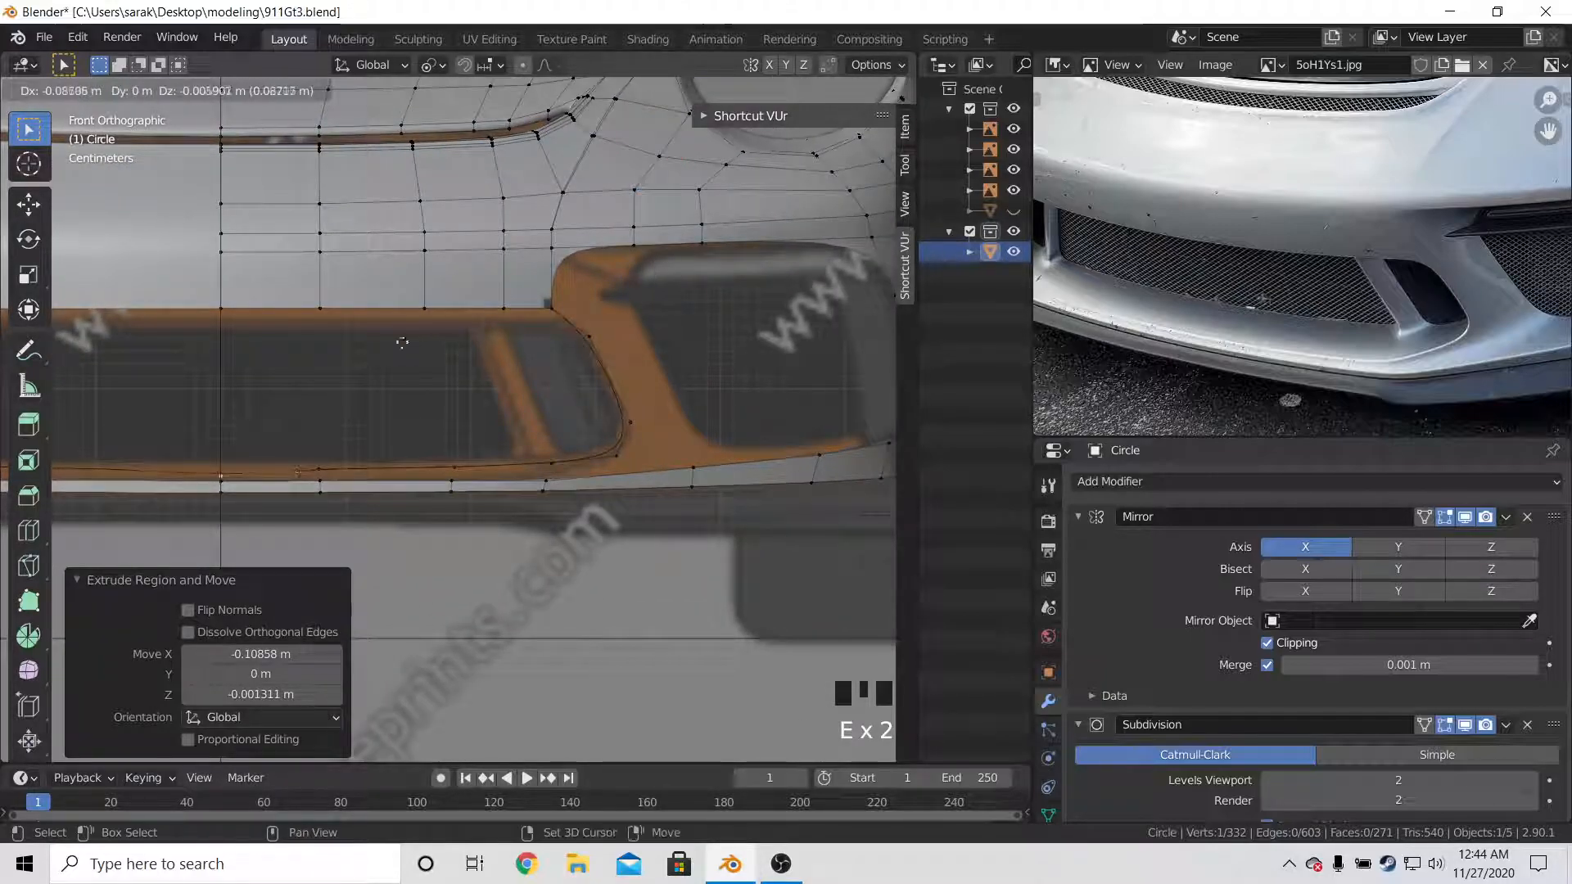
pyautogui.click(227, 286)
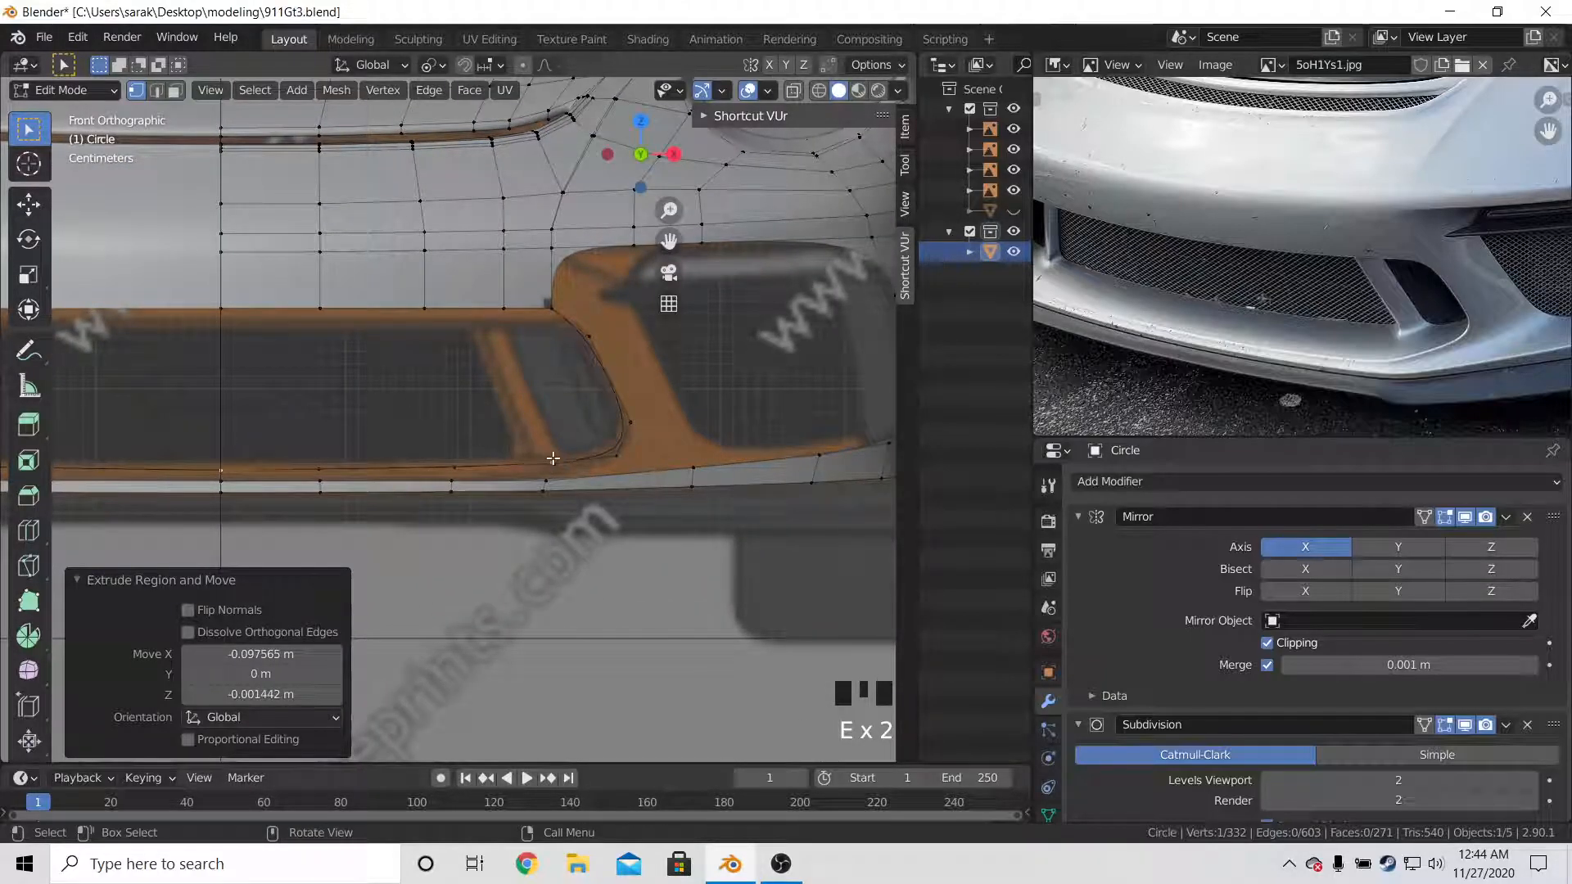
# Align the grille opening's lower edge vertices with the front blueprint, moving the centre-line vertex about 0.003 m down
pyautogui.press('g')
pyautogui.press('z')
pyautogui.click(549, 496)
pyautogui.click(484, 458)
pyautogui.press('g')
pyautogui.press('z')
pyautogui.click(482, 458)
pyautogui.click(315, 460)
pyautogui.press('g')
pyautogui.click(312, 460)
pyautogui.click(219, 450)
pyautogui.press('g')
pyautogui.press('z')
pyautogui.click(222, 446)
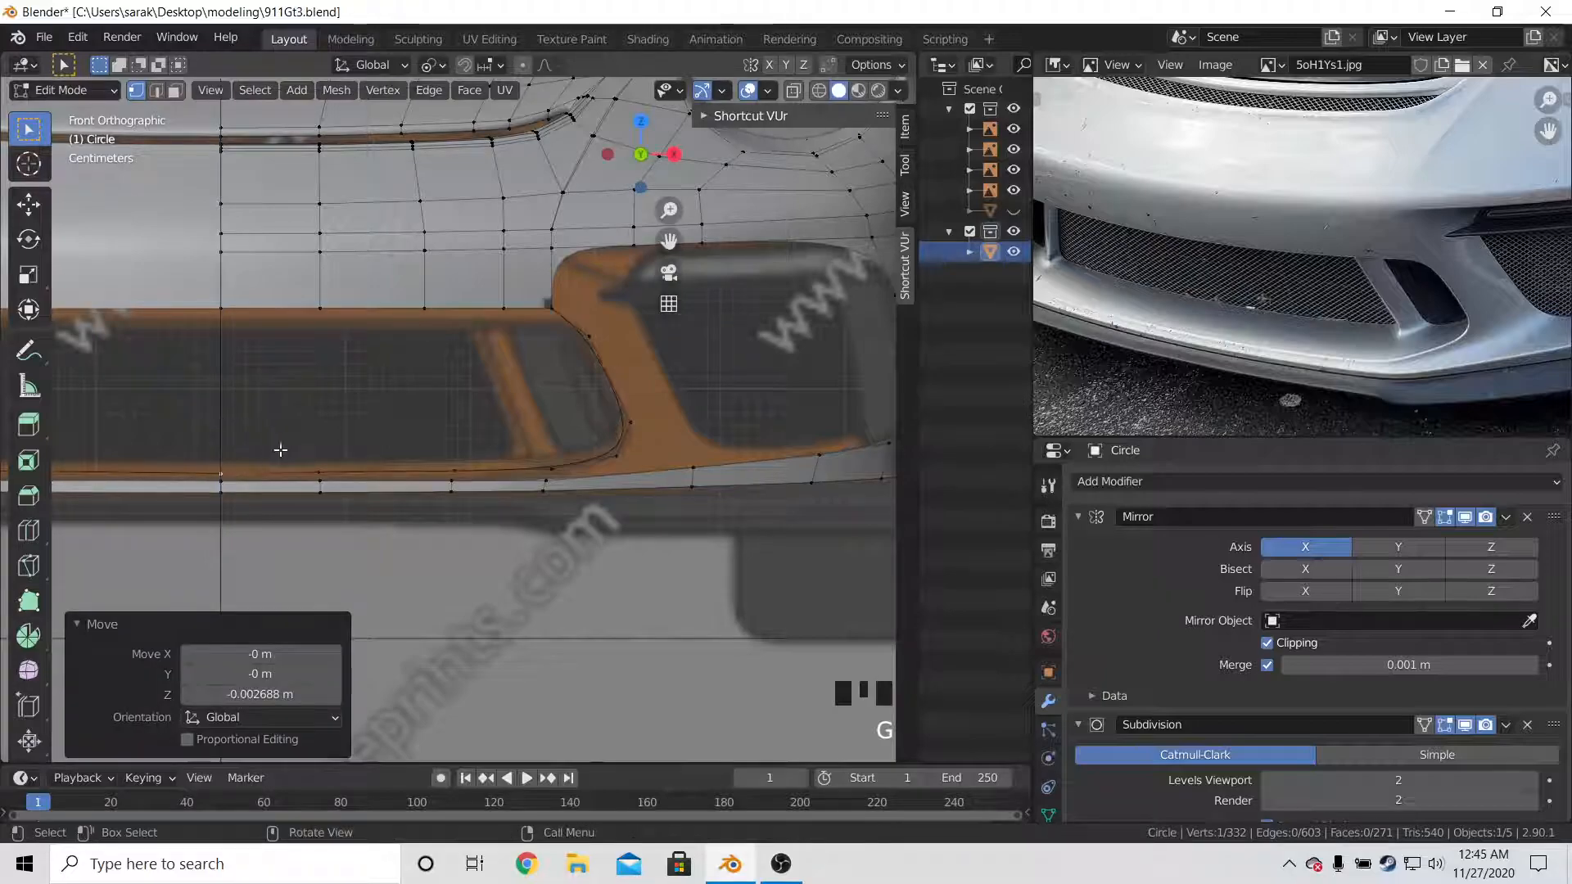
# Pull the lower grille edge's centre-line vertex forward along Y, and its neighbour forward by about 0.015 m
pyautogui.press('KP_3')
pyautogui.moveTo(309, 446); pyautogui.dragTo(516, 473, button='middle')
pyautogui.moveTo(326, 485); pyautogui.dragTo(255, 473, button='middle')
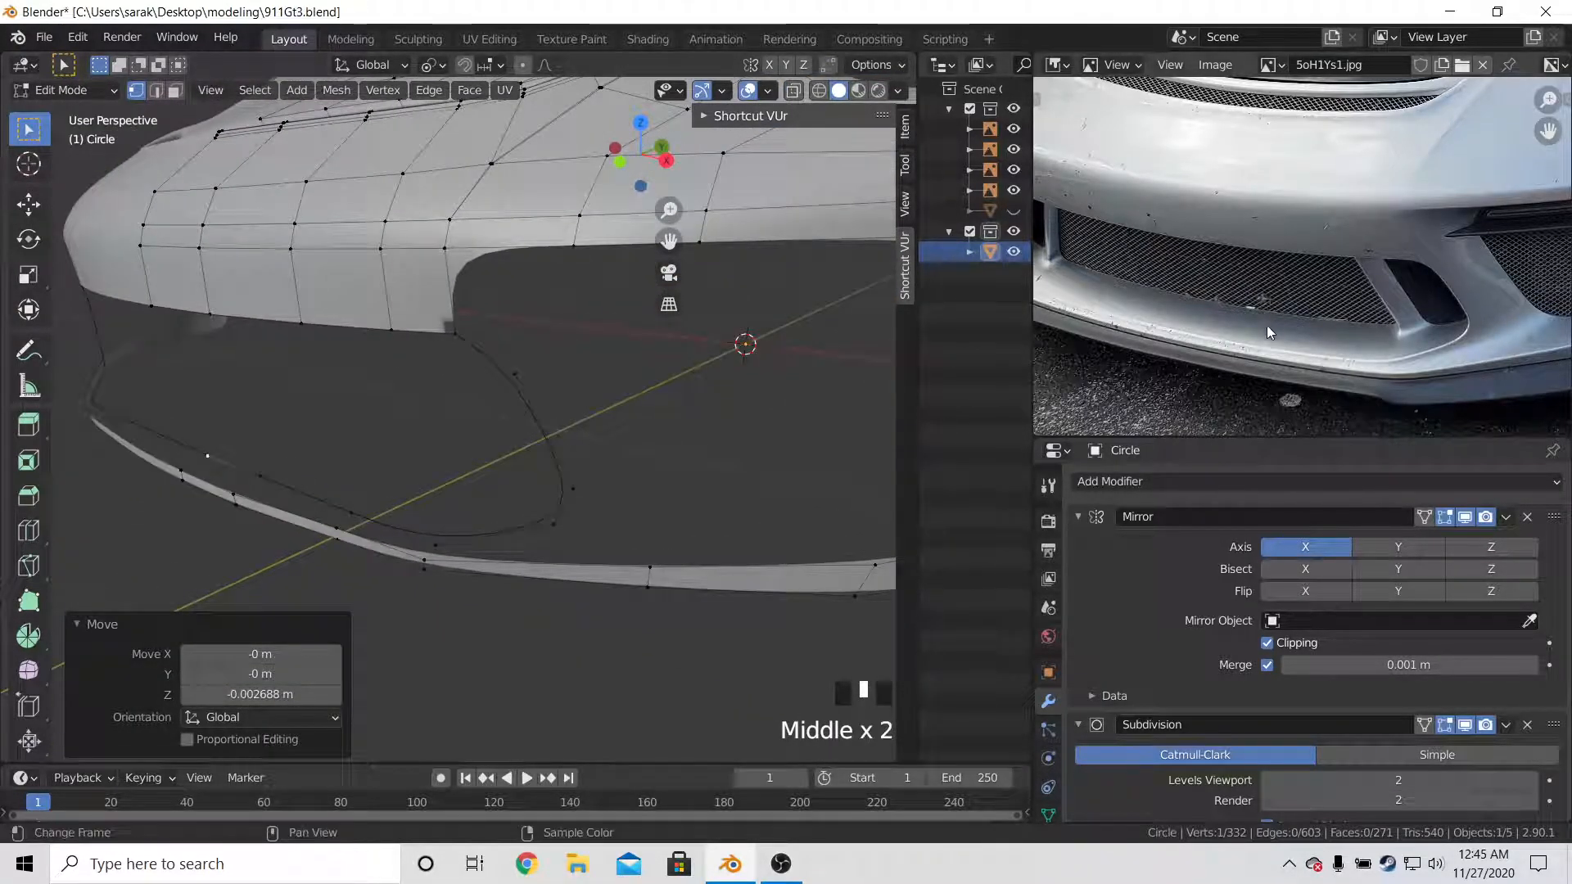
pyautogui.scroll(3, 1270, 324)
pyautogui.scroll(-1, 1307, 268)
pyautogui.moveTo(1216, 337); pyautogui.dragTo(1287, 250, button='middle')
pyautogui.moveTo(424, 438); pyautogui.dragTo(366, 440, button='middle')
pyautogui.press('g')
pyautogui.press('y')
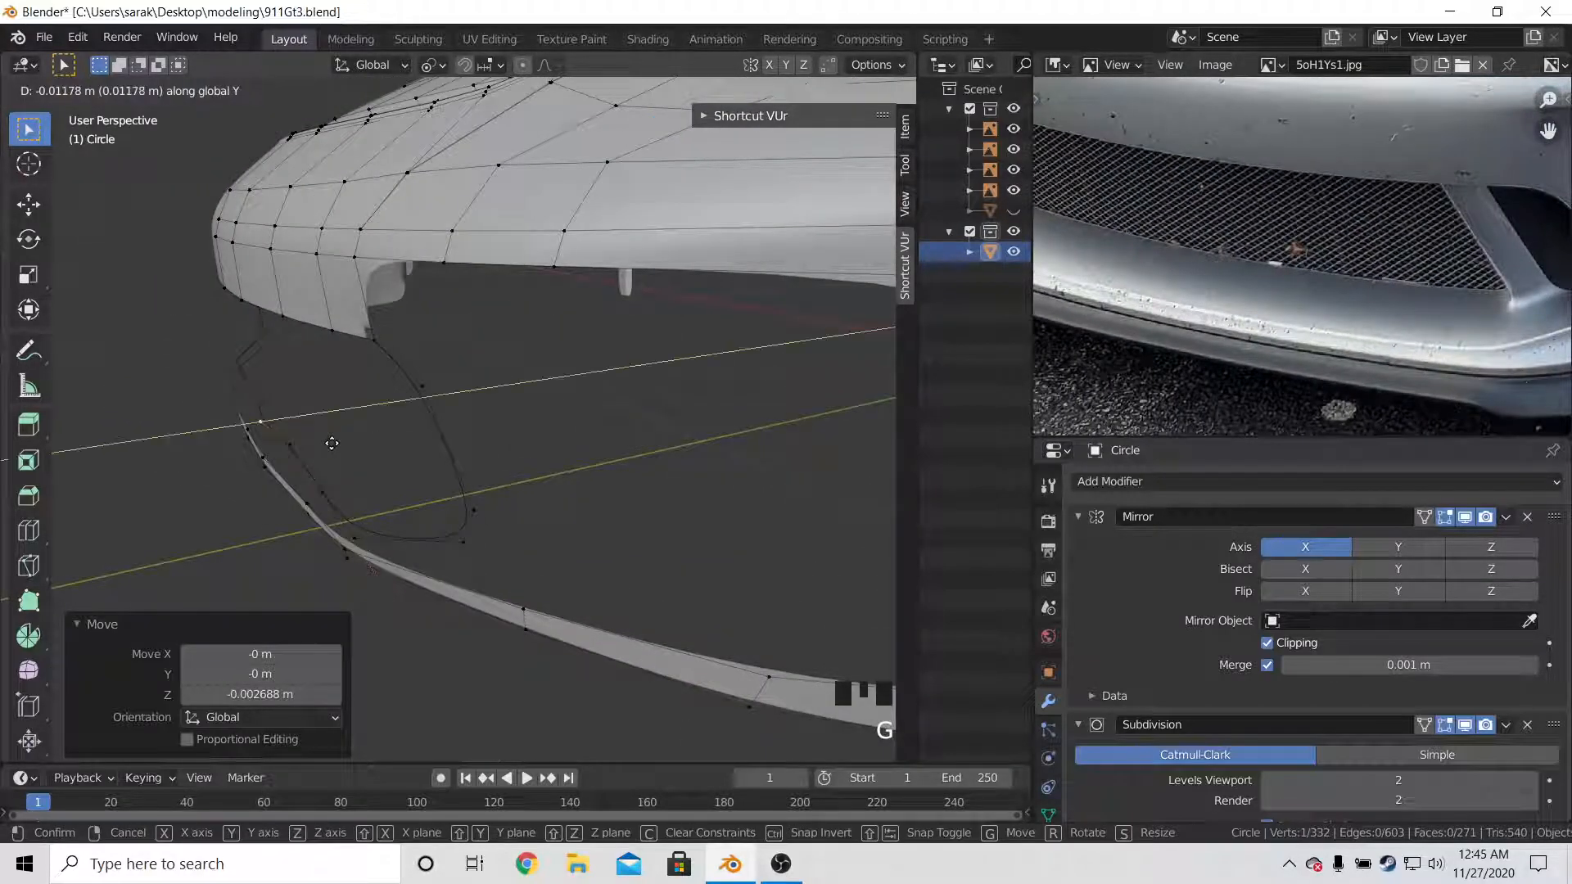
pyautogui.click(307, 444)
pyautogui.click(301, 433)
pyautogui.press('g')
pyautogui.press('y')
pyautogui.click(399, 421)
pyautogui.press('KP_3')
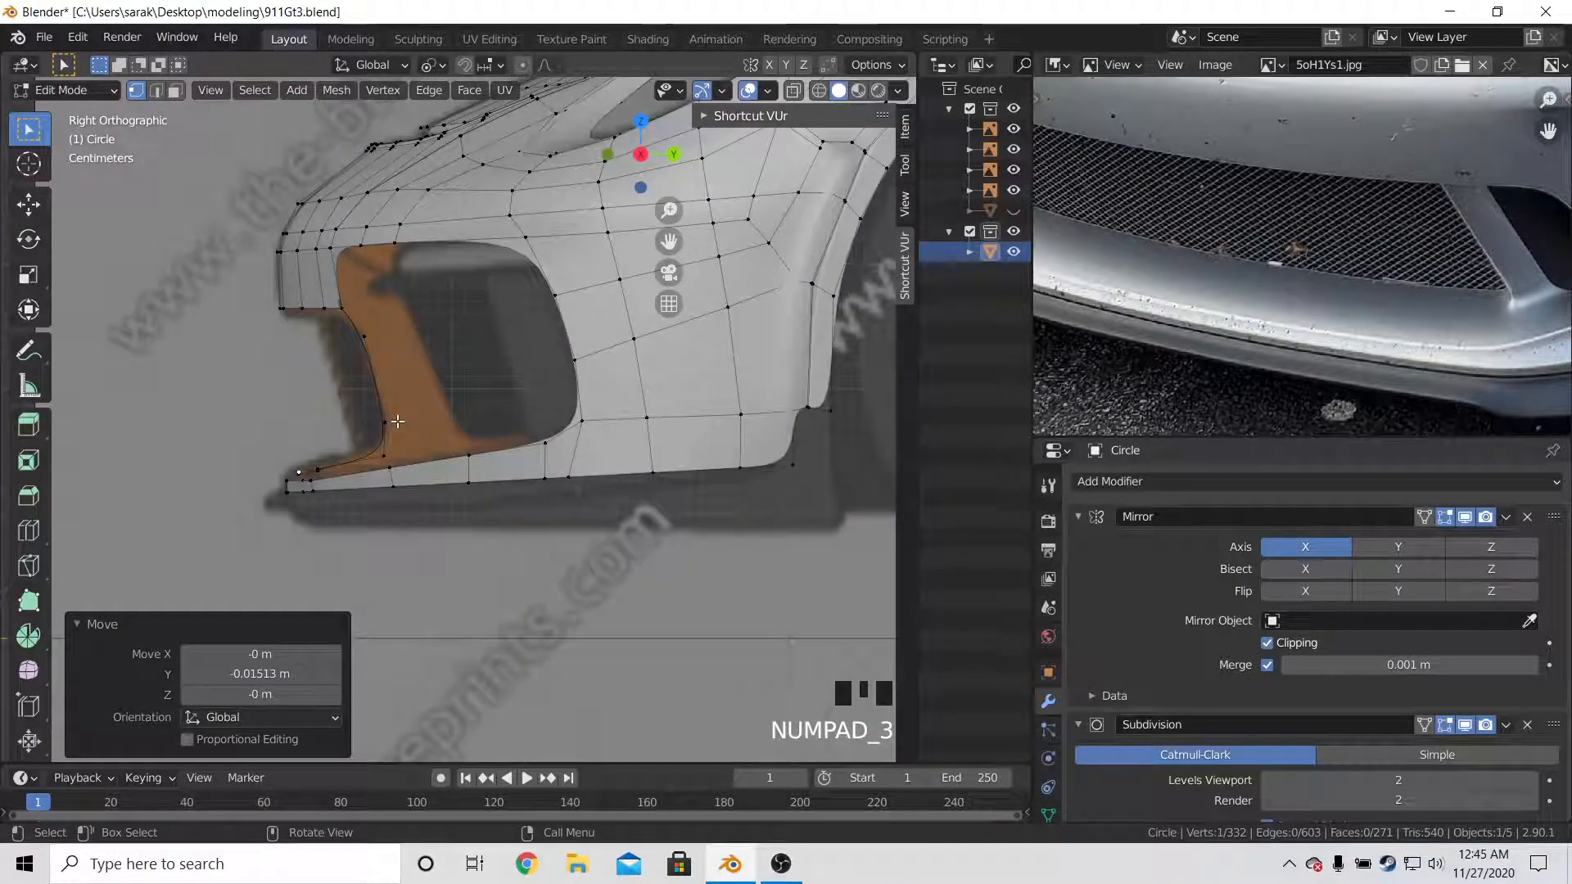
# Move the vertices along the grille opening's lower edge on Y to follow the side blueprint, the last by about 0.0036 m forward
pyautogui.scroll(4, 385, 421)
pyautogui.keyDown('shift'); pyautogui.moveTo(384, 422); pyautogui.dragTo(677, 516, button='middle'); pyautogui.keyUp('shift')
pyautogui.click(450, 512)
pyautogui.press('g')
pyautogui.press('y')
pyautogui.click(405, 499)
pyautogui.press('g')
pyautogui.press('y')
pyautogui.click(667, 418)
pyautogui.moveTo(666, 418); pyautogui.dragTo(463, 399, button='middle')
pyautogui.scroll(-3, 462, 400)
pyautogui.press('g')
pyautogui.press('y')
pyautogui.click(364, 472)
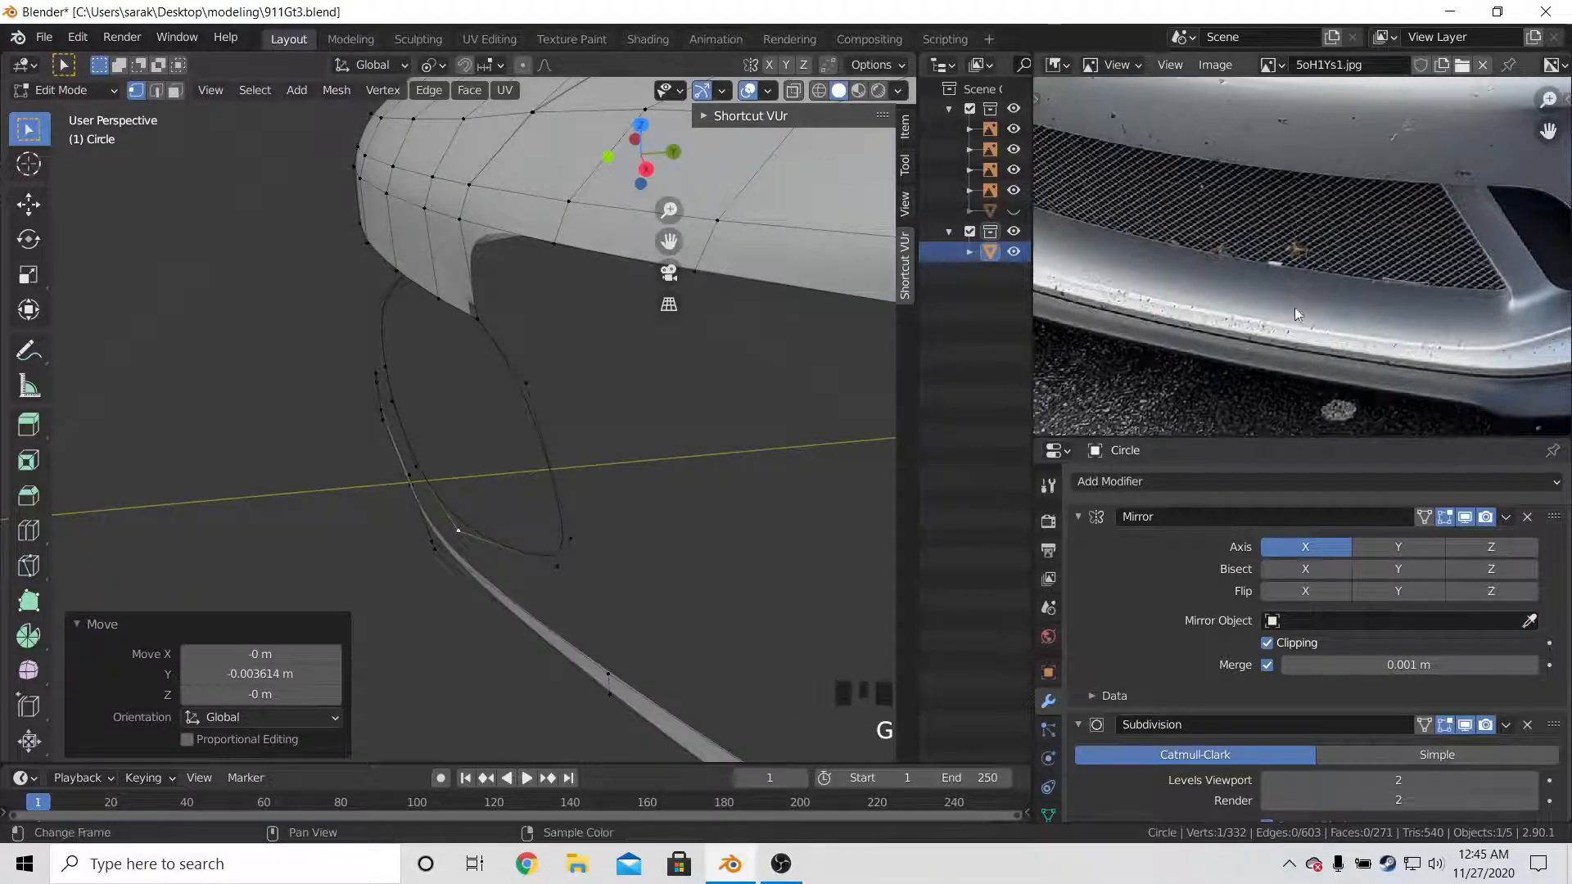
# Compare the grille opening's lower edge with the side blueprint and the reference photo, and save the file
pyautogui.moveTo(1301, 315); pyautogui.dragTo(1126, 328, button='middle')
pyautogui.press('KP_3')
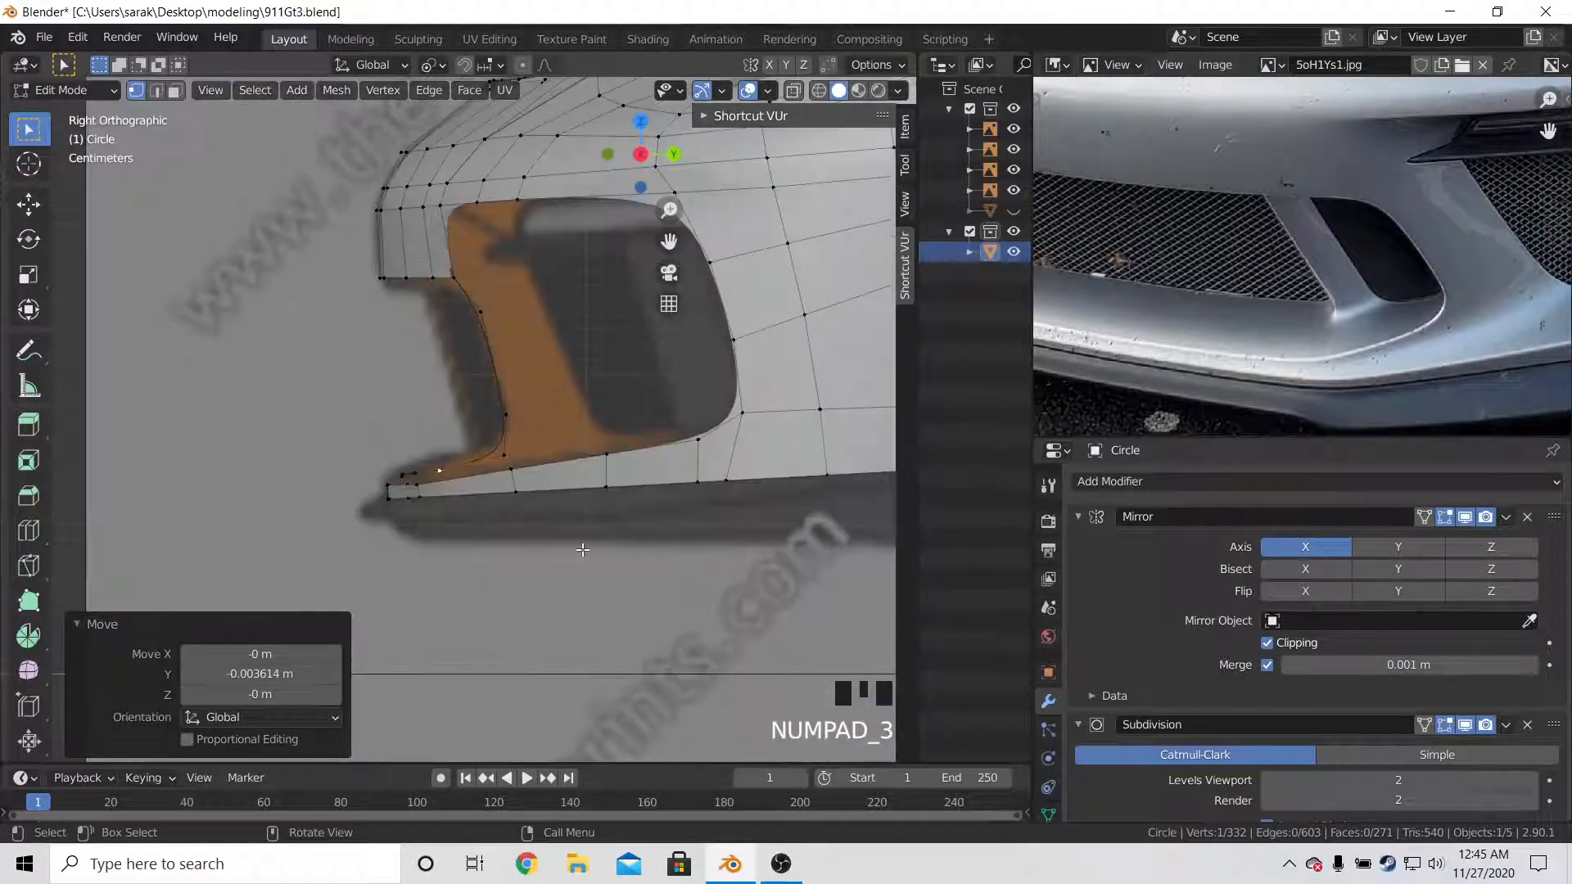
pyautogui.click(532, 448)
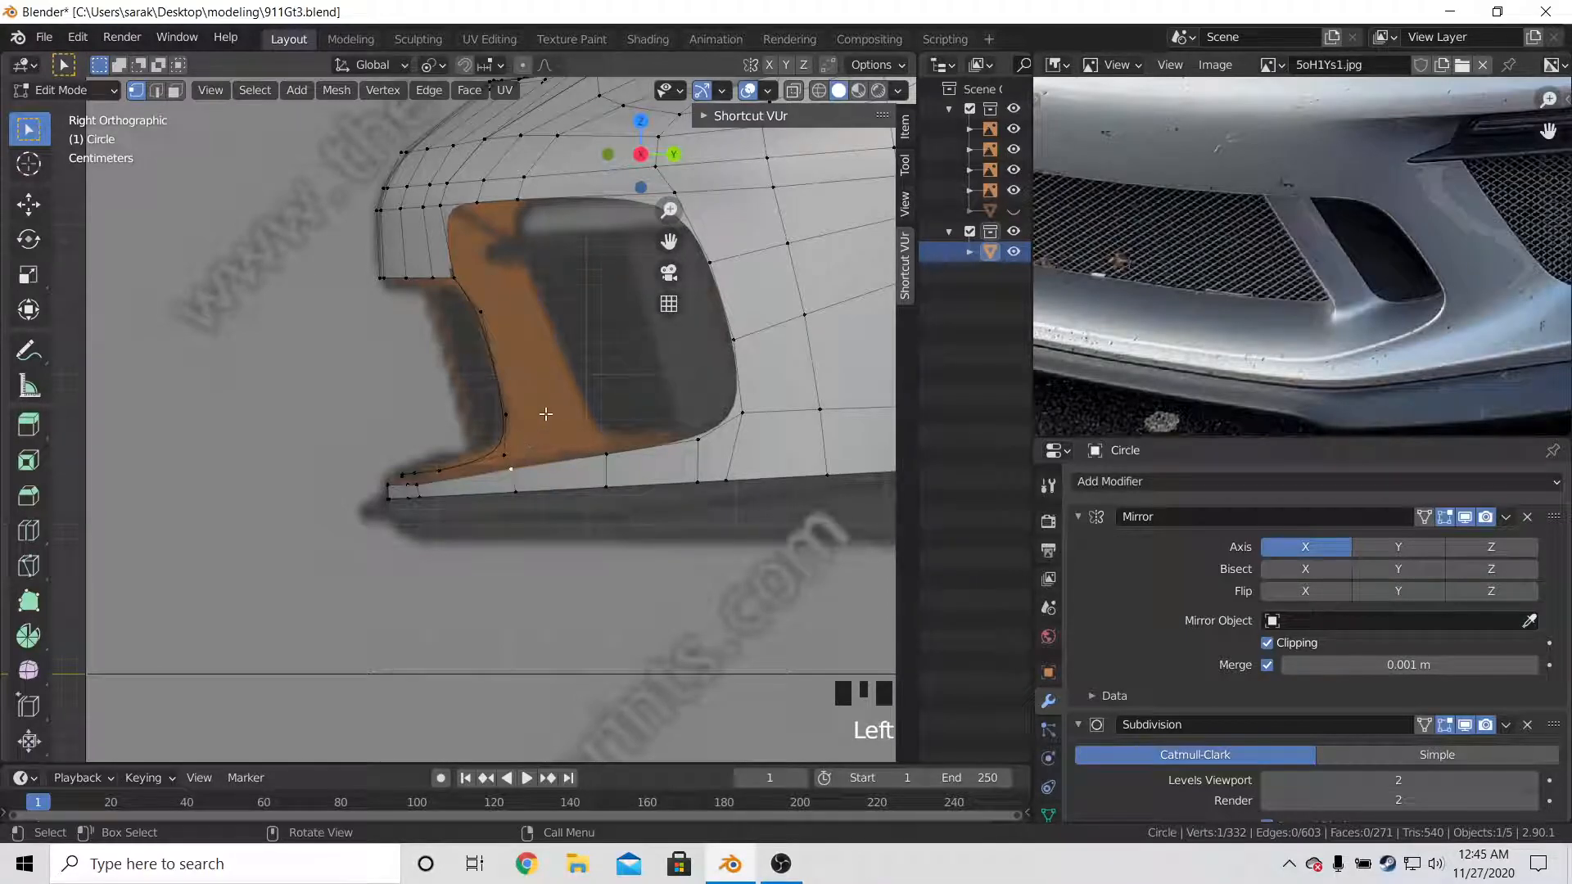
pyautogui.scroll(-2, 545, 414)
pyautogui.press('Tab')
pyautogui.moveTo(545, 415); pyautogui.dragTo(777, 386, button='middle')
pyautogui.hotkey('ctrl', 's')
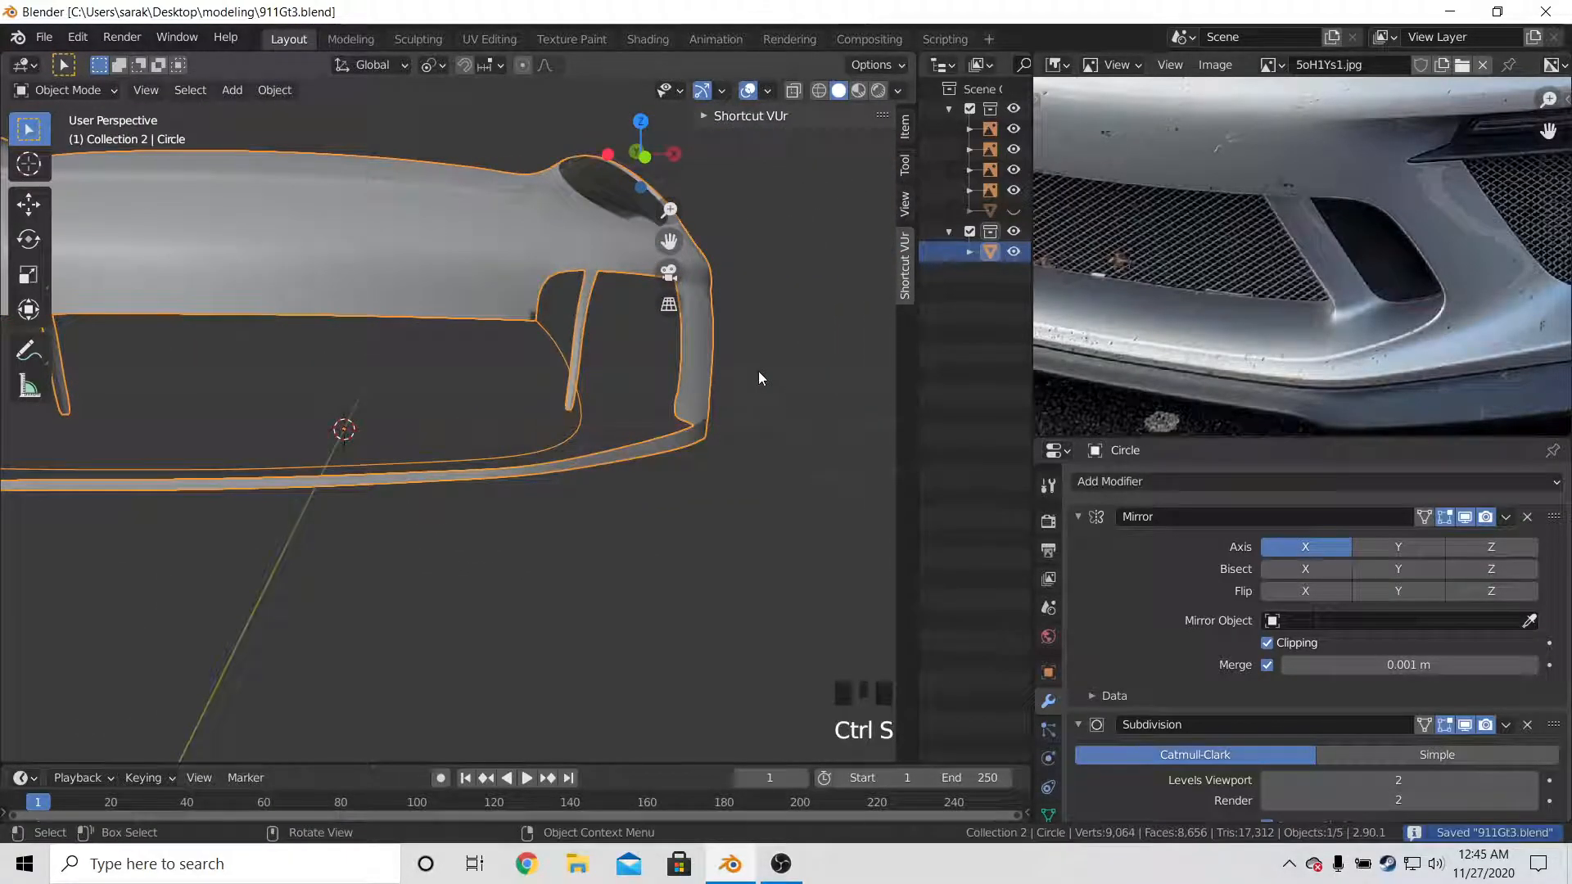
# Move the grille contour's upper corner vertex about 0.001 m along X and 0.003 m up in the front view
pyautogui.press('KP_1')
pyautogui.press('Tab')
pyautogui.press('g')
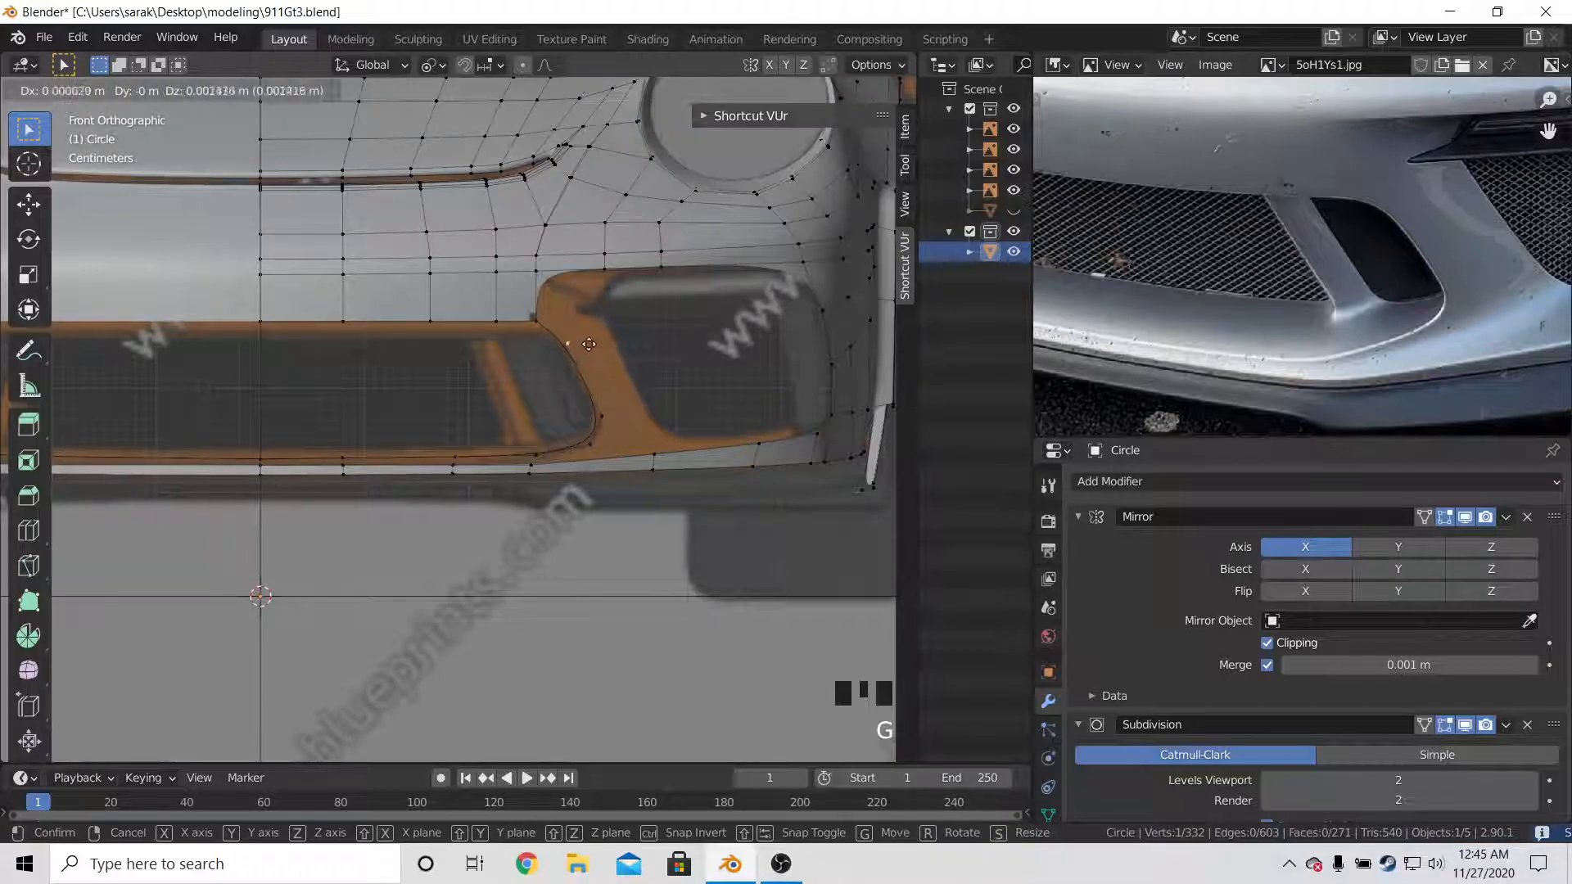
pyautogui.click(598, 328)
# Lower the nose's bottom edge along Z, from the grille's upper corner to the centre line, to match the front blueprint
pyautogui.click(516, 323)
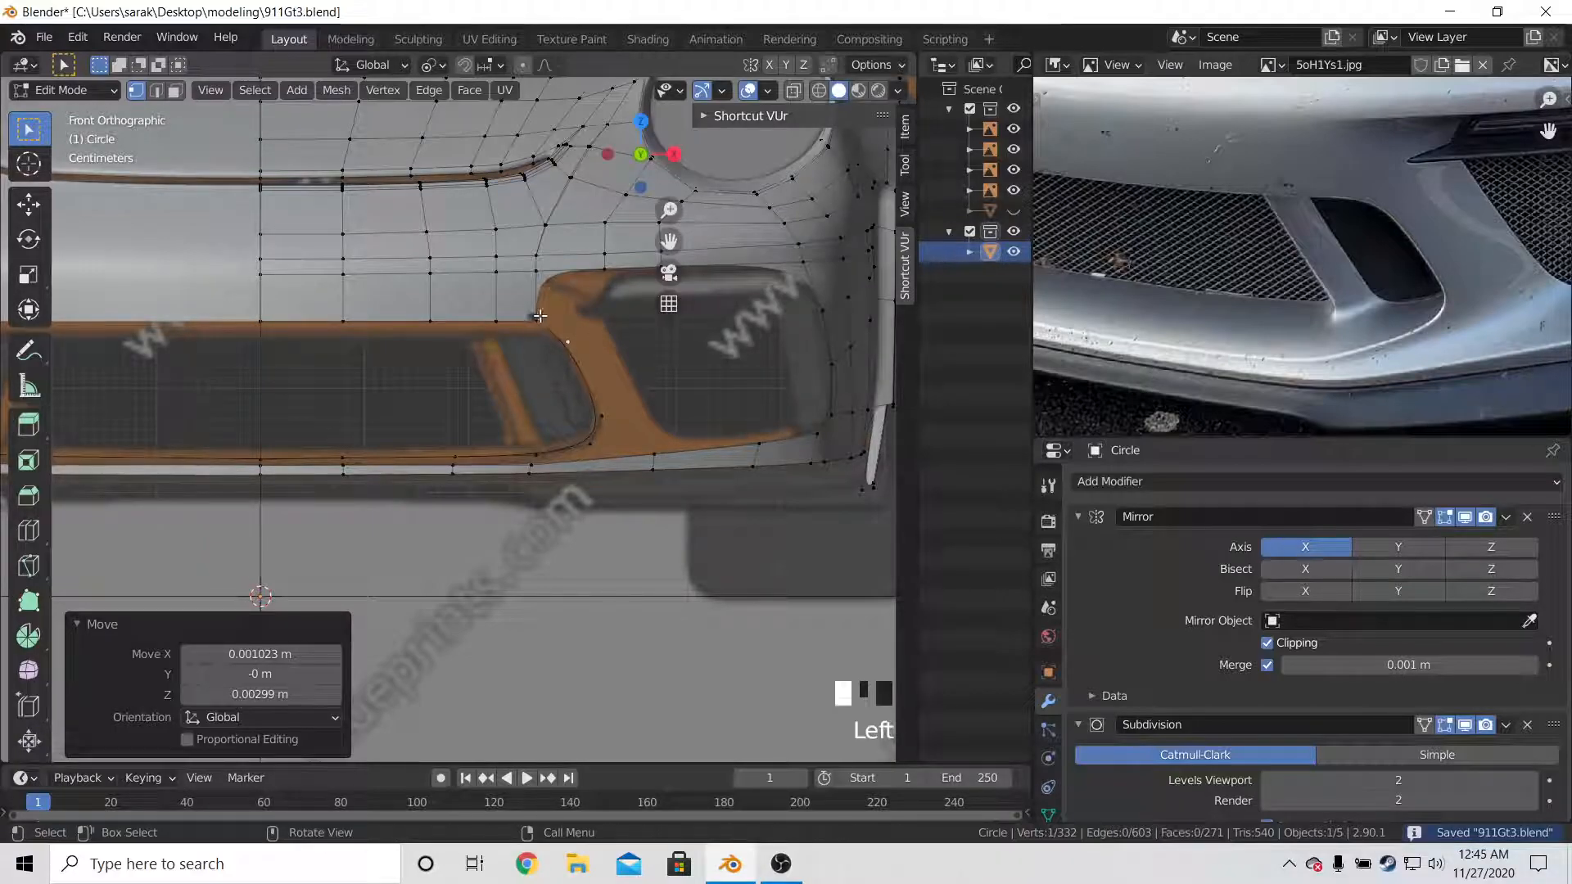
pyautogui.keyDown('ctrl'); pyautogui.keyDown('shift'); pyautogui.click(297, 308); pyautogui.keyUp('shift'); pyautogui.keyUp('ctrl')
pyautogui.press('g')
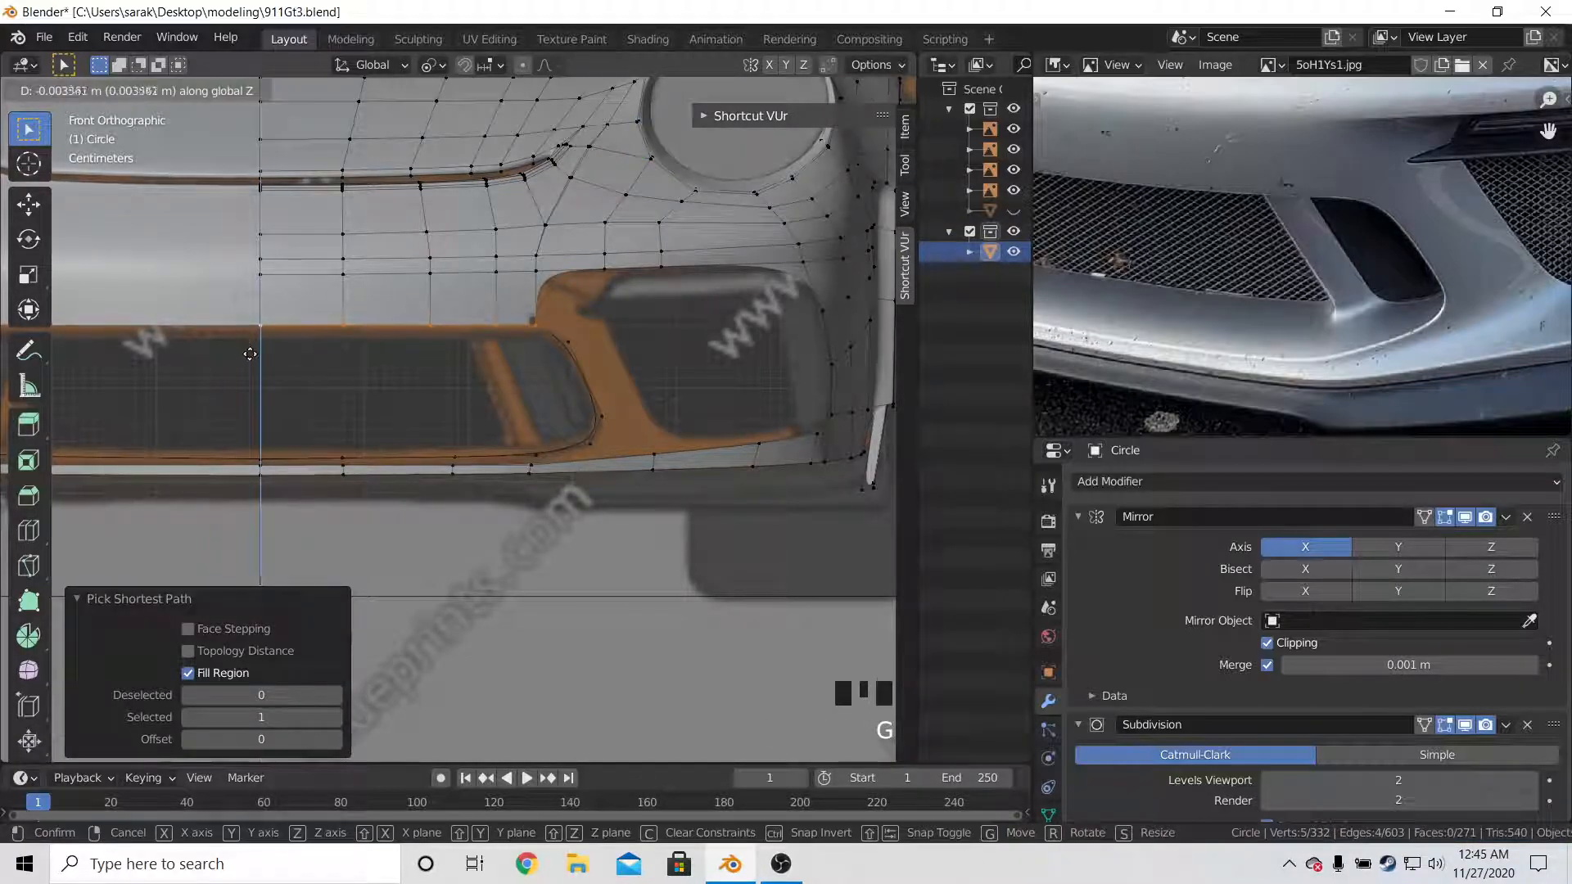
pyautogui.click(252, 373)
pyautogui.press('Tab')
pyautogui.moveTo(388, 354); pyautogui.dragTo(396, 363, button='middle')
pyautogui.press('a')
pyautogui.press('a')
pyautogui.press('a')
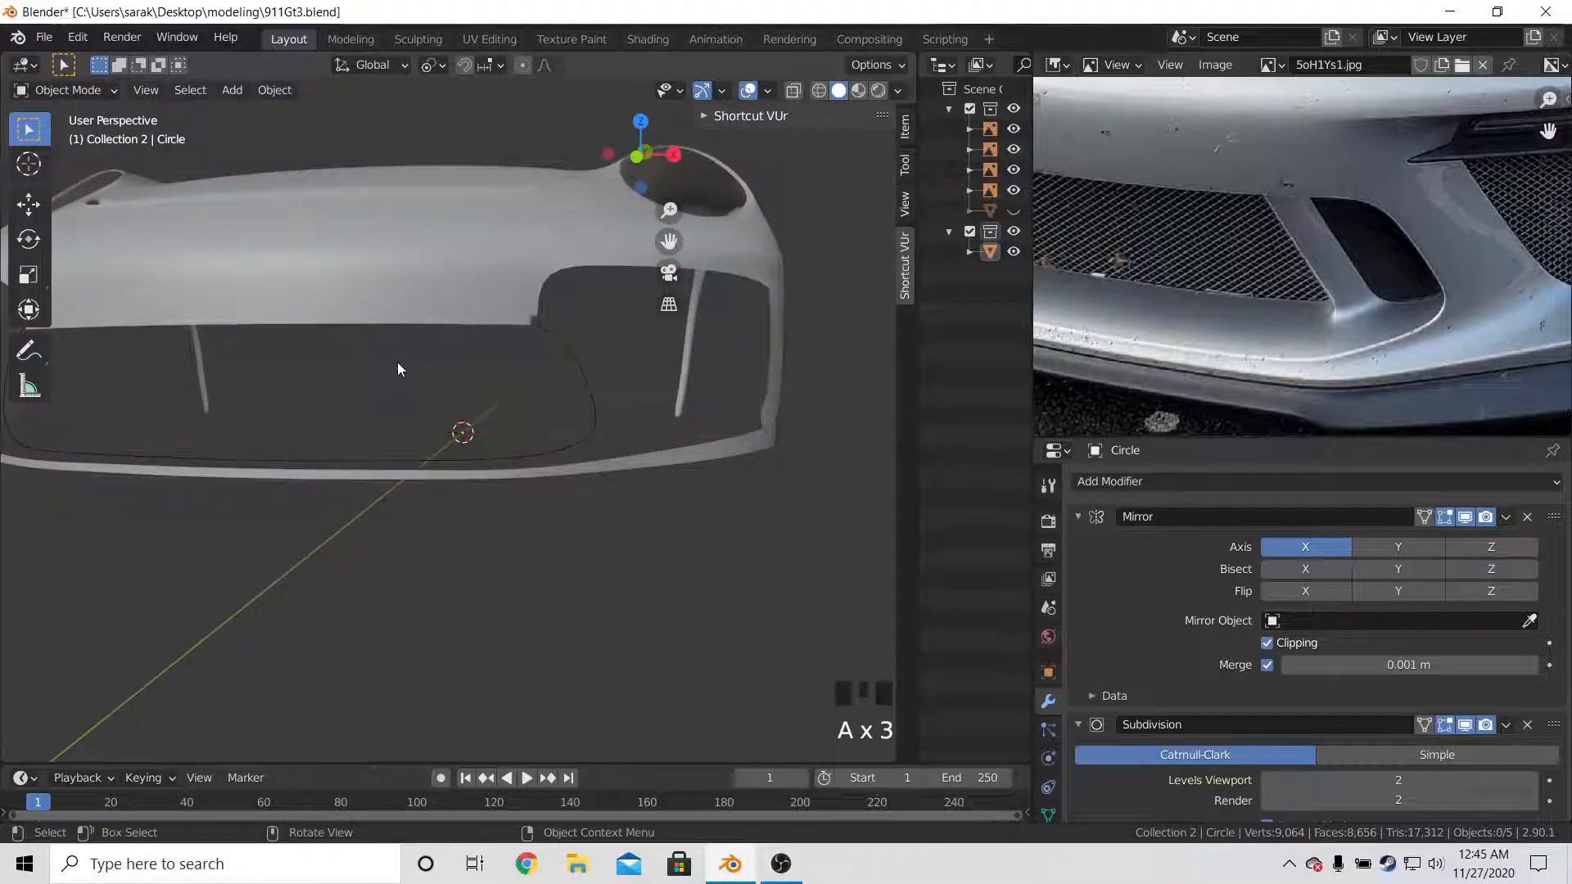
# Switch to OBS to check the recording, and return to Blender
pyautogui.press('super+Tab')
pyautogui.click(565, 245)
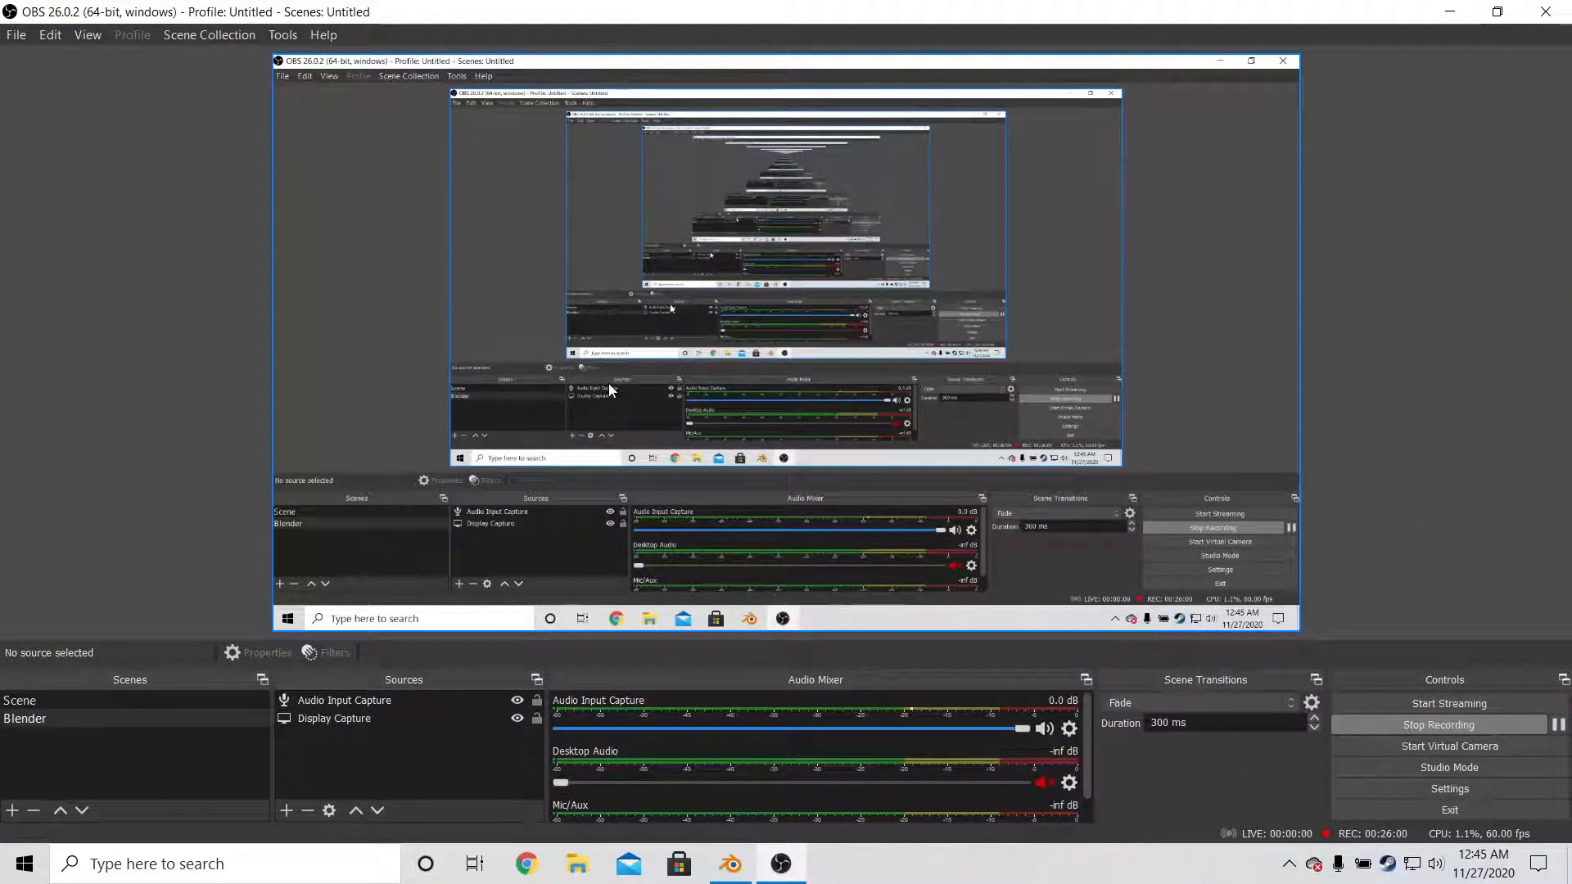
pyautogui.press('super+Tab')
pyautogui.click(503, 284)
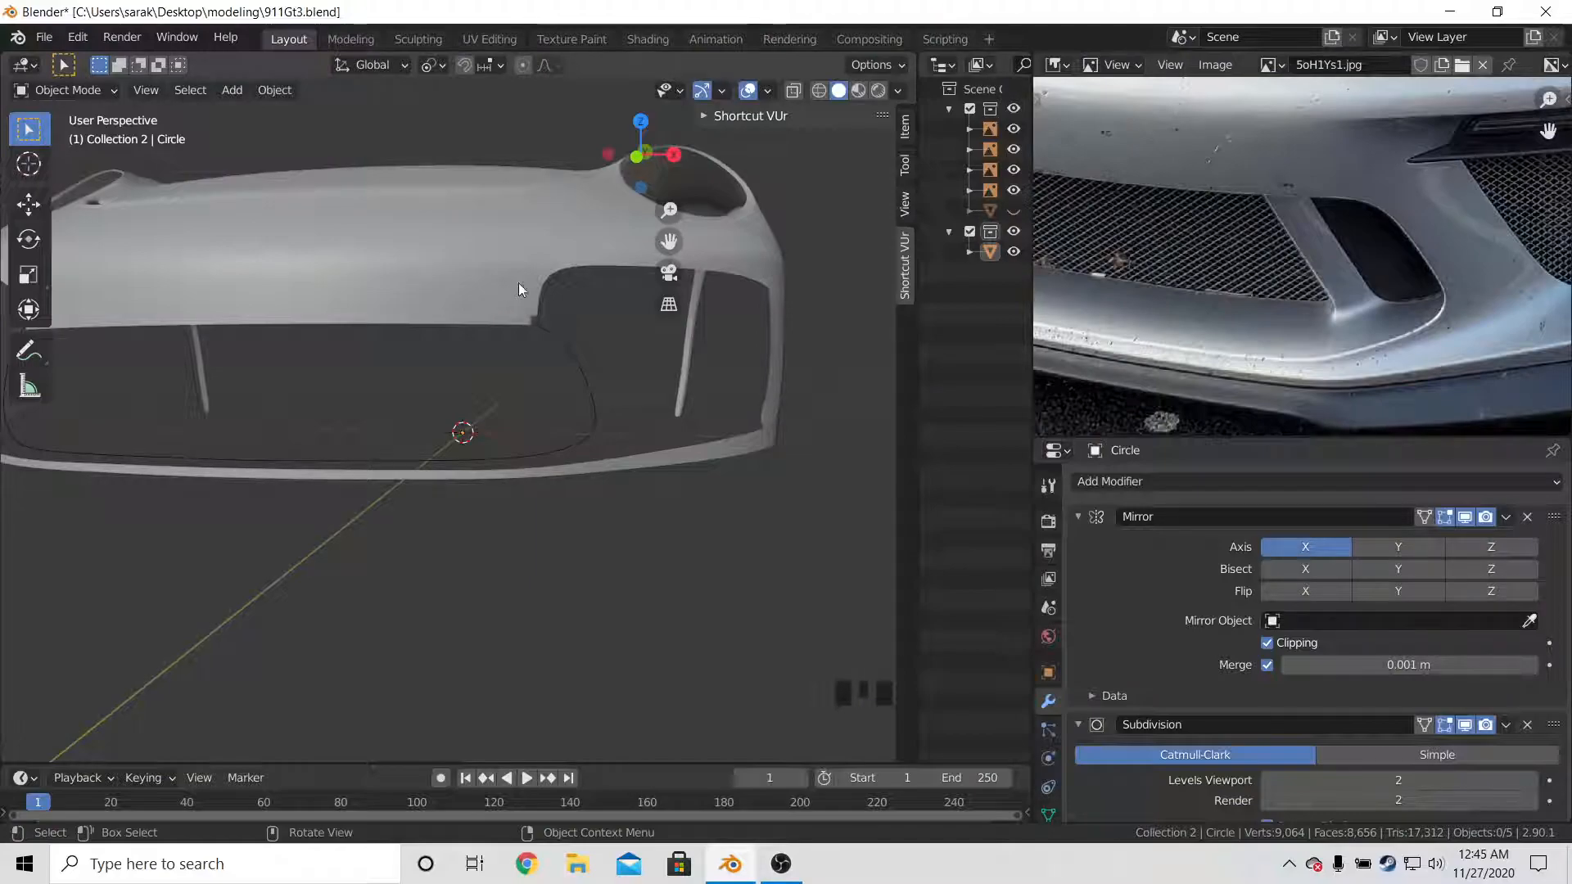
# Extrude the grille contour's side edges rearward along Y to start the strut beside the centre opening
pyautogui.scroll(-2, 1283, 189)
pyautogui.keyDown('shift'); pyautogui.moveTo(1283, 190); pyautogui.dragTo(1119, 193, button='middle'); pyautogui.keyUp('shift')
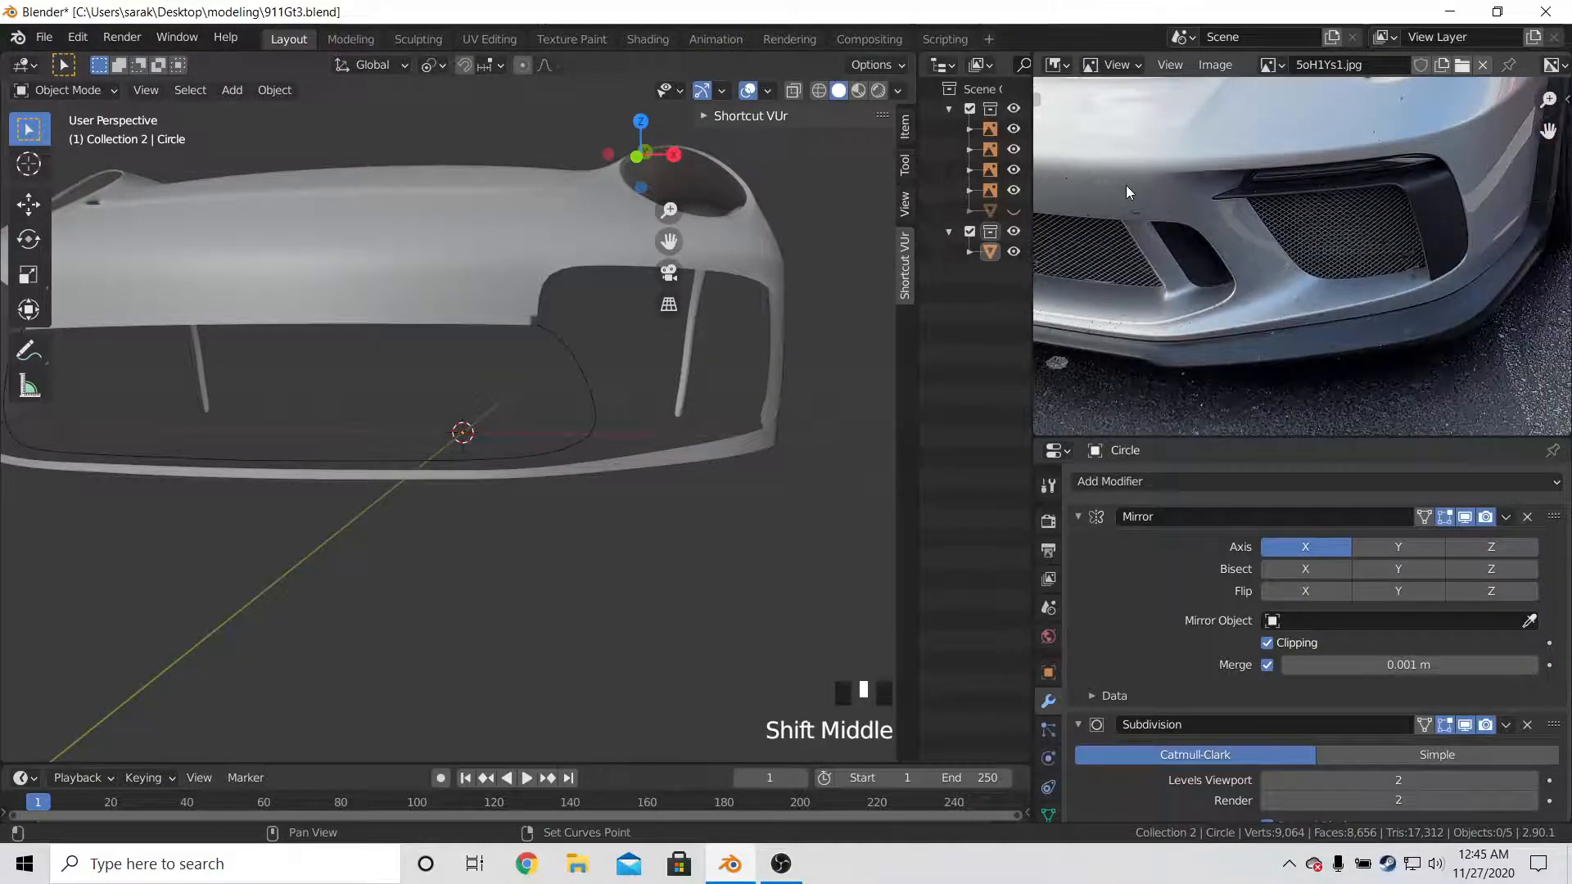
pyautogui.scroll(2, 1354, 234)
pyautogui.press('Tab')
pyautogui.moveTo(639, 368)
pyautogui.mouseDown(button='middle')
pyautogui.moveTo(714, 373)
pyautogui.moveTo(621, 377)
pyautogui.mouseUp(button='middle')
pyautogui.click(493, 352)
pyautogui.keyDown('shift'); pyautogui.click(523, 430); pyautogui.keyUp('shift')
pyautogui.press('KP_3')
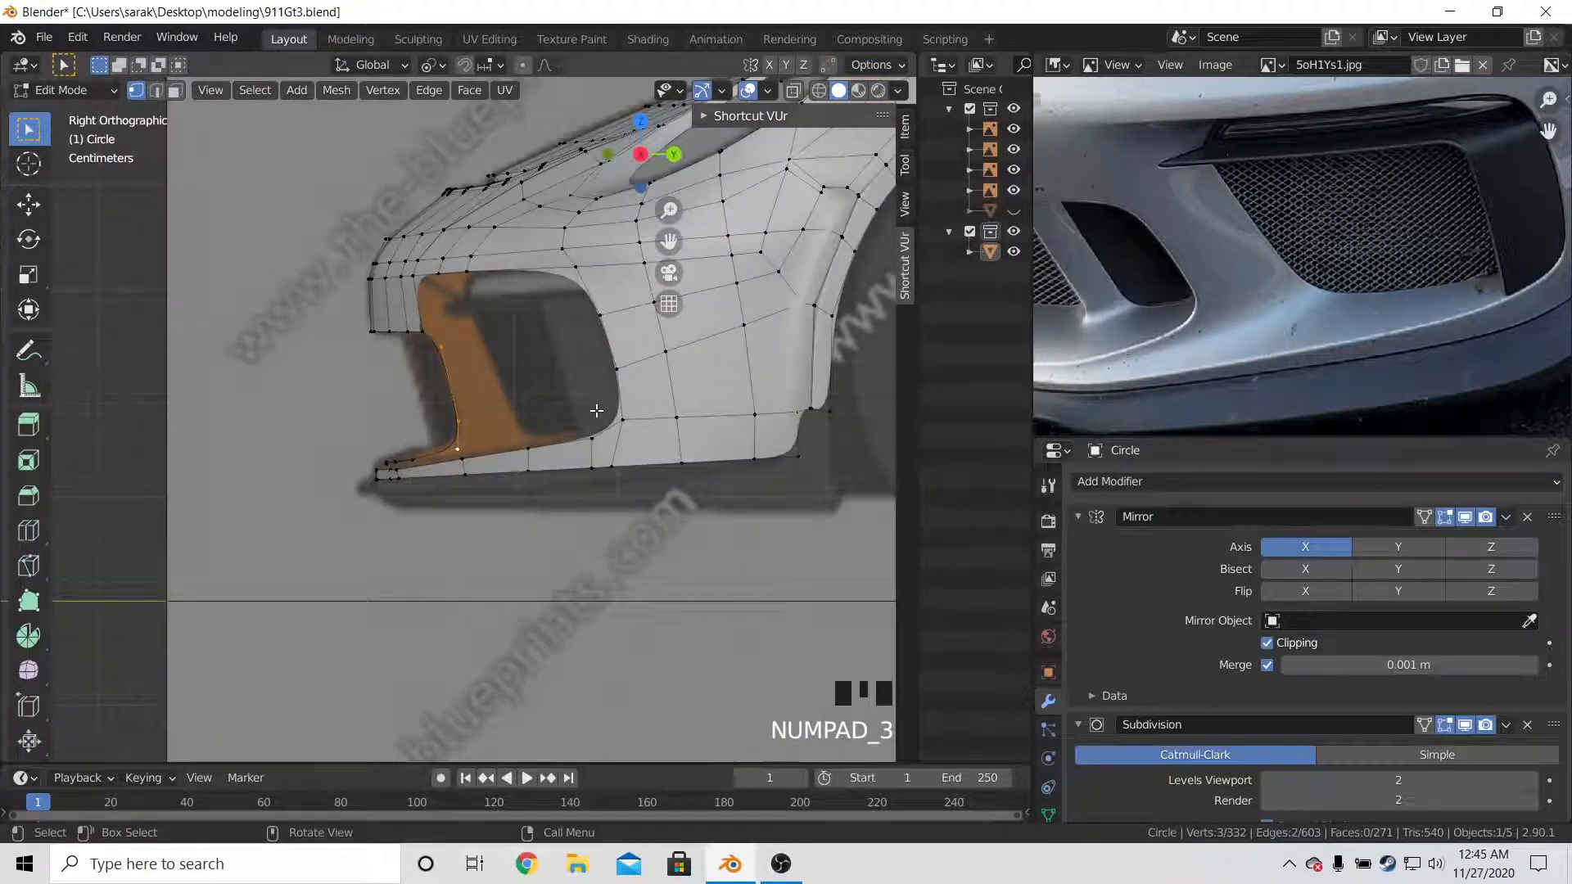
pyautogui.press('e')
pyautogui.press('y')
pyautogui.click(603, 434)
# Rotate the strut's extruded rear edges by -12° in the side view
pyautogui.keyDown('shift'); pyautogui.doubleClick(500, 349); pyautogui.keyUp('shift')
pyautogui.press('r')
pyautogui.click(627, 340)
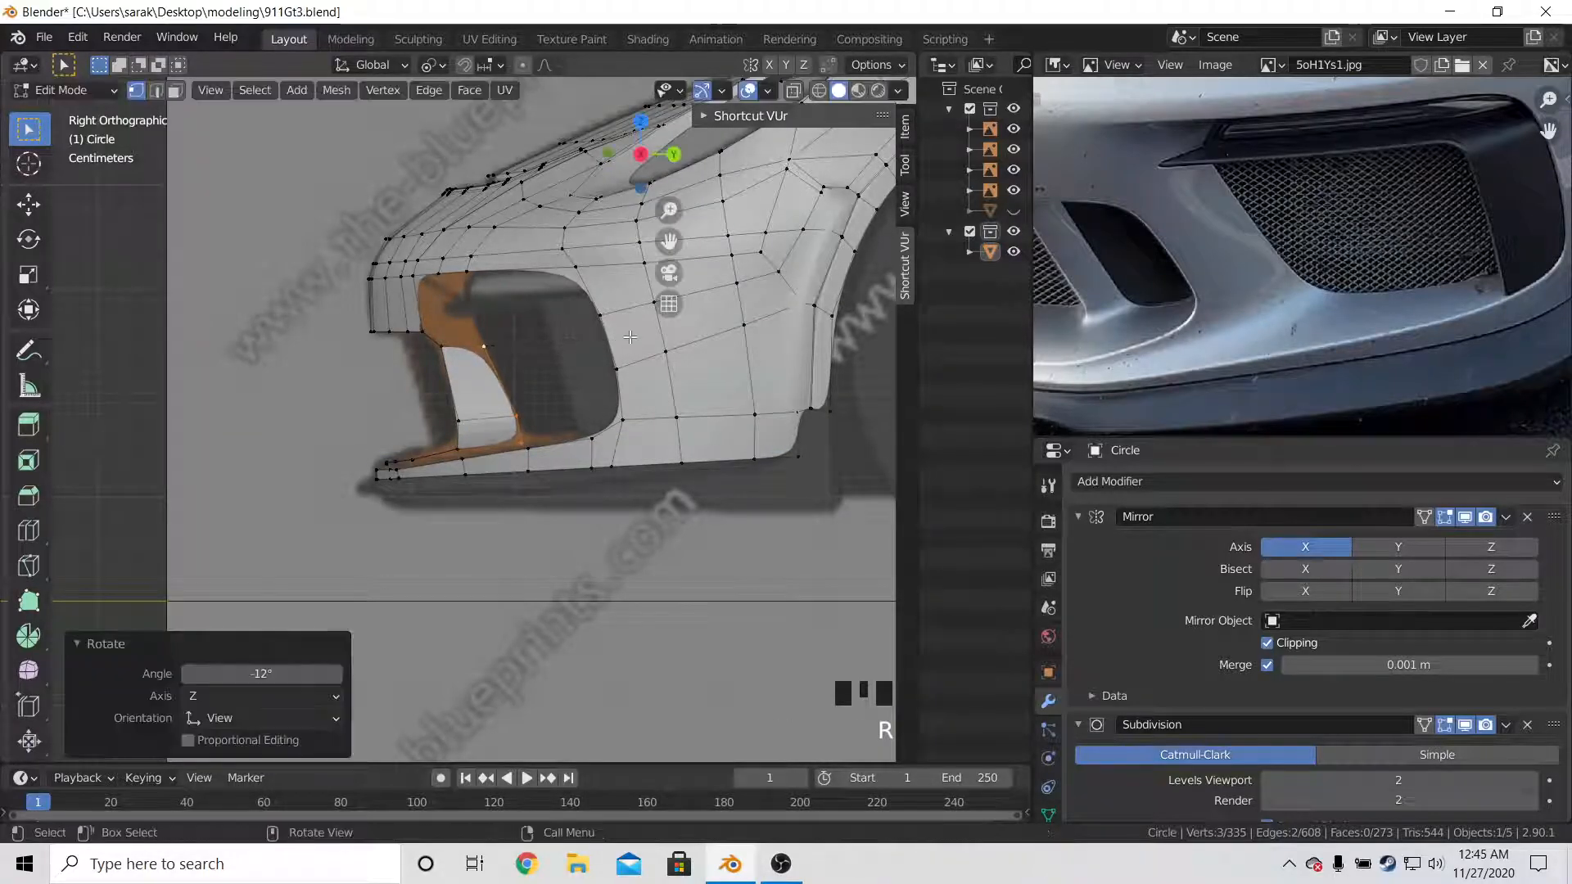
# Reposition the strut's rear vertices in the side view to follow the blueprint outline, sliding one along its edge
pyautogui.scroll(3, 576, 402)
pyautogui.click(557, 415)
pyautogui.press('g')
pyautogui.press('g')
pyautogui.click(558, 412)
pyautogui.click(570, 448)
pyautogui.press('g')
pyautogui.click(565, 428)
pyautogui.click(561, 381)
pyautogui.press('g')
pyautogui.click(549, 385)
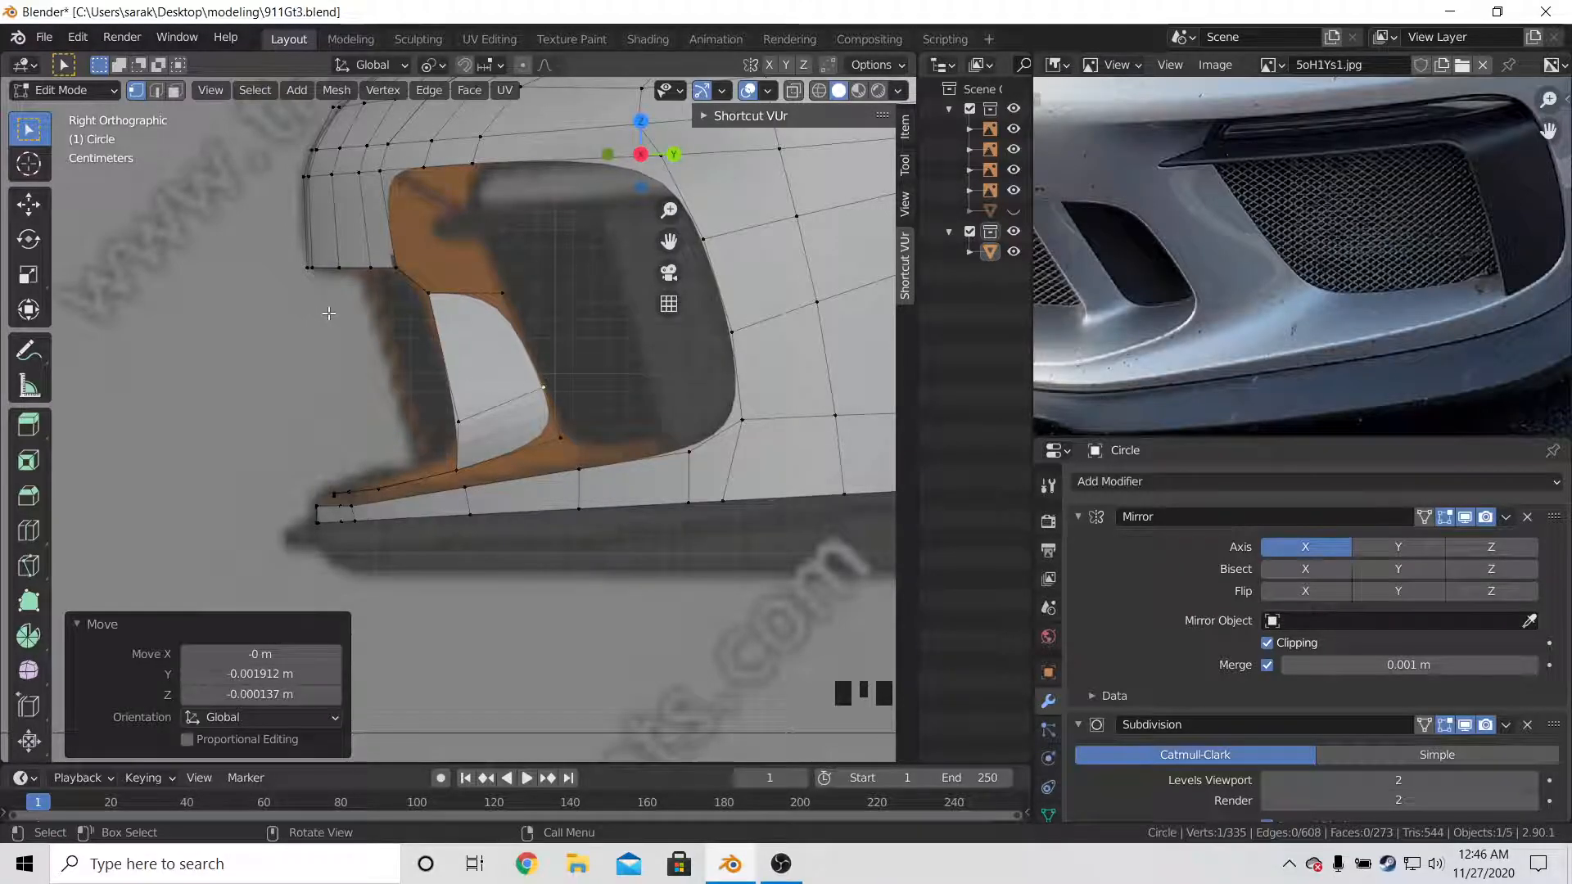
# Extrude a vertex from the nose's lower corner and fill a face between it and the strut's upper edge
pyautogui.click(396, 267)
pyautogui.press('e')
pyautogui.click(730, 206)
pyautogui.keyDown('shift'); pyautogui.click(502, 292); pyautogui.keyUp('shift')
pyautogui.keyDown('shift'); pyautogui.click(429, 292); pyautogui.keyUp('shift')
pyautogui.keyDown('shift'); pyautogui.click(396, 267); pyautogui.keyUp('shift')
pyautogui.press('f')
# Move the new face's outer corner vertex outward along X in the front view toward the side intake's inner edge
pyautogui.moveTo(413, 266); pyautogui.dragTo(572, 253, button='middle')
pyautogui.click(511, 246)
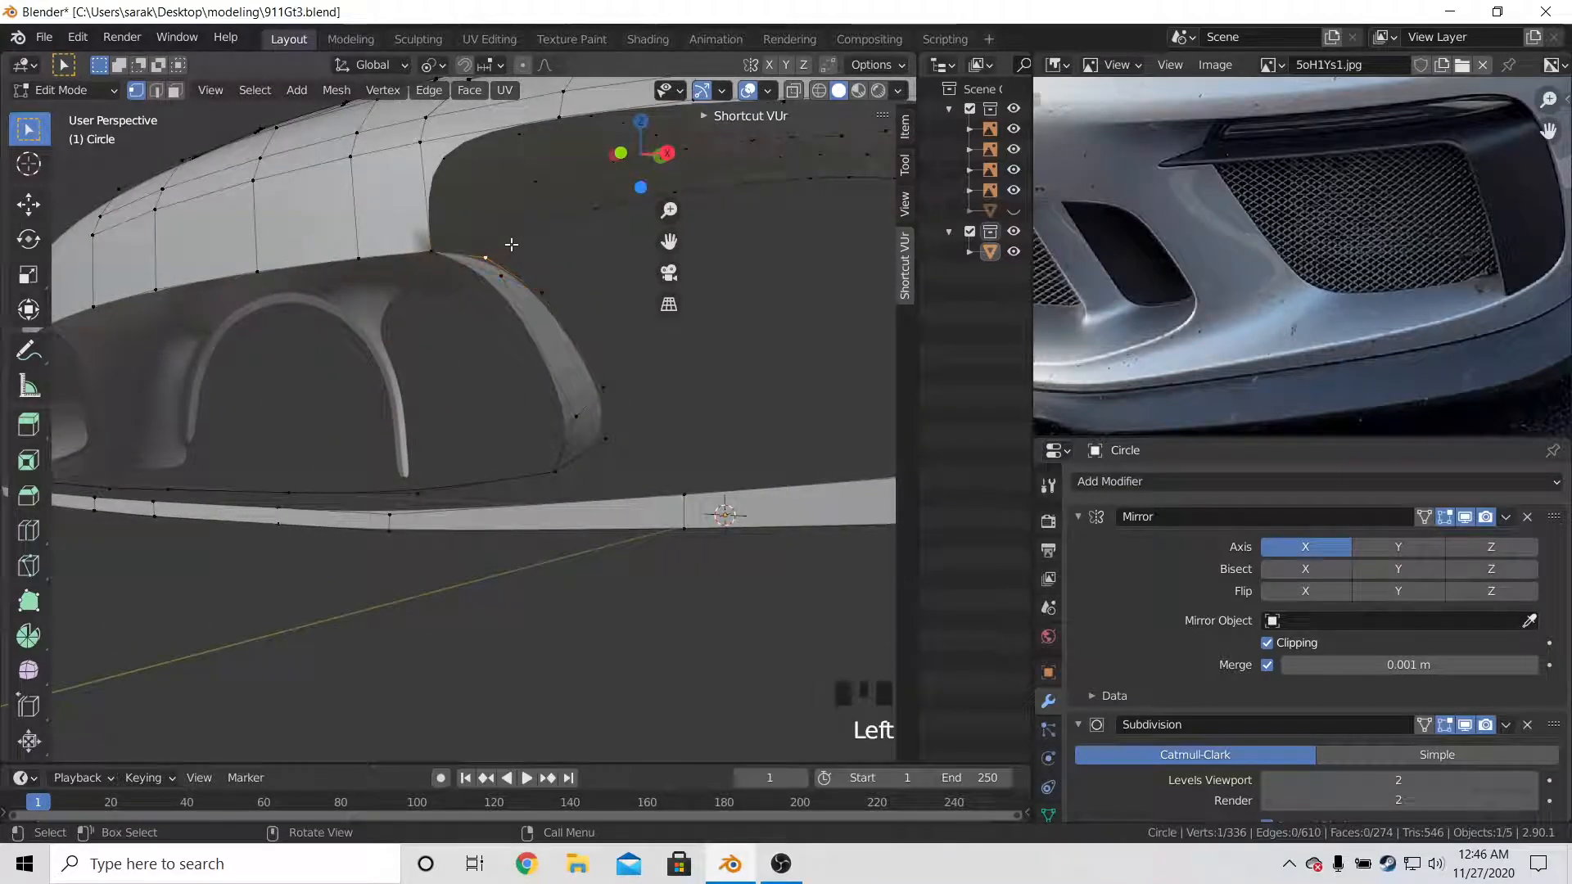
pyautogui.press('KP_1')
pyautogui.press('g')
pyautogui.press('x')
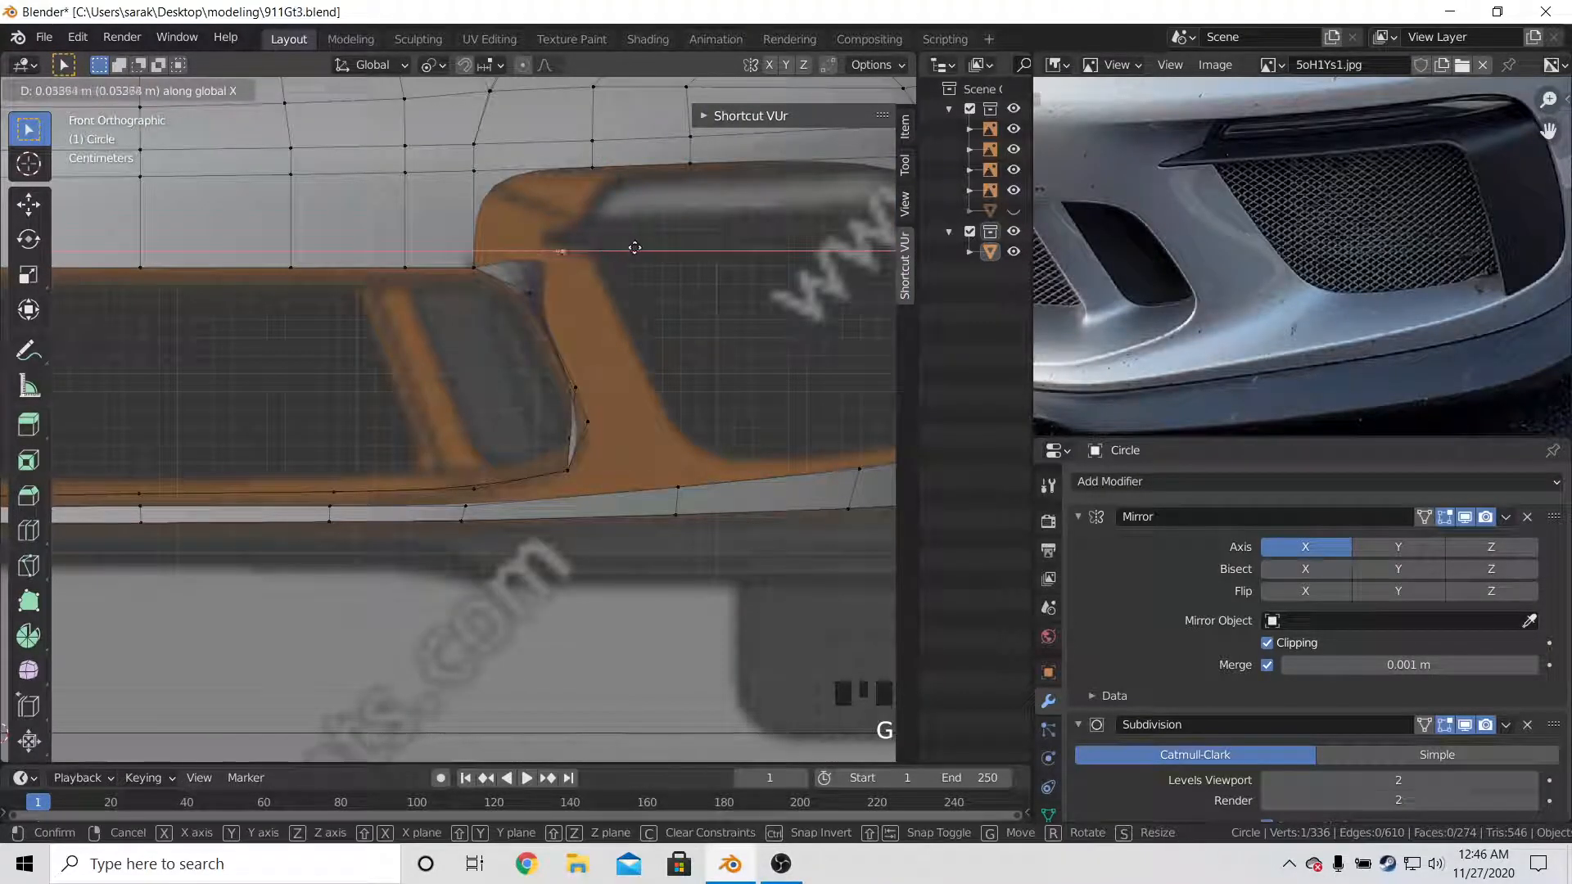
pyautogui.click(768, 240)
# Shift the strut's rear edge outward onto the side intake's inner outline in the front view, and refine its lowest vertex
pyautogui.keyDown('shift'); pyautogui.moveTo(546, 285); pyautogui.dragTo(460, 318, button='middle'); pyautogui.keyUp('shift')
pyautogui.click(460, 318)
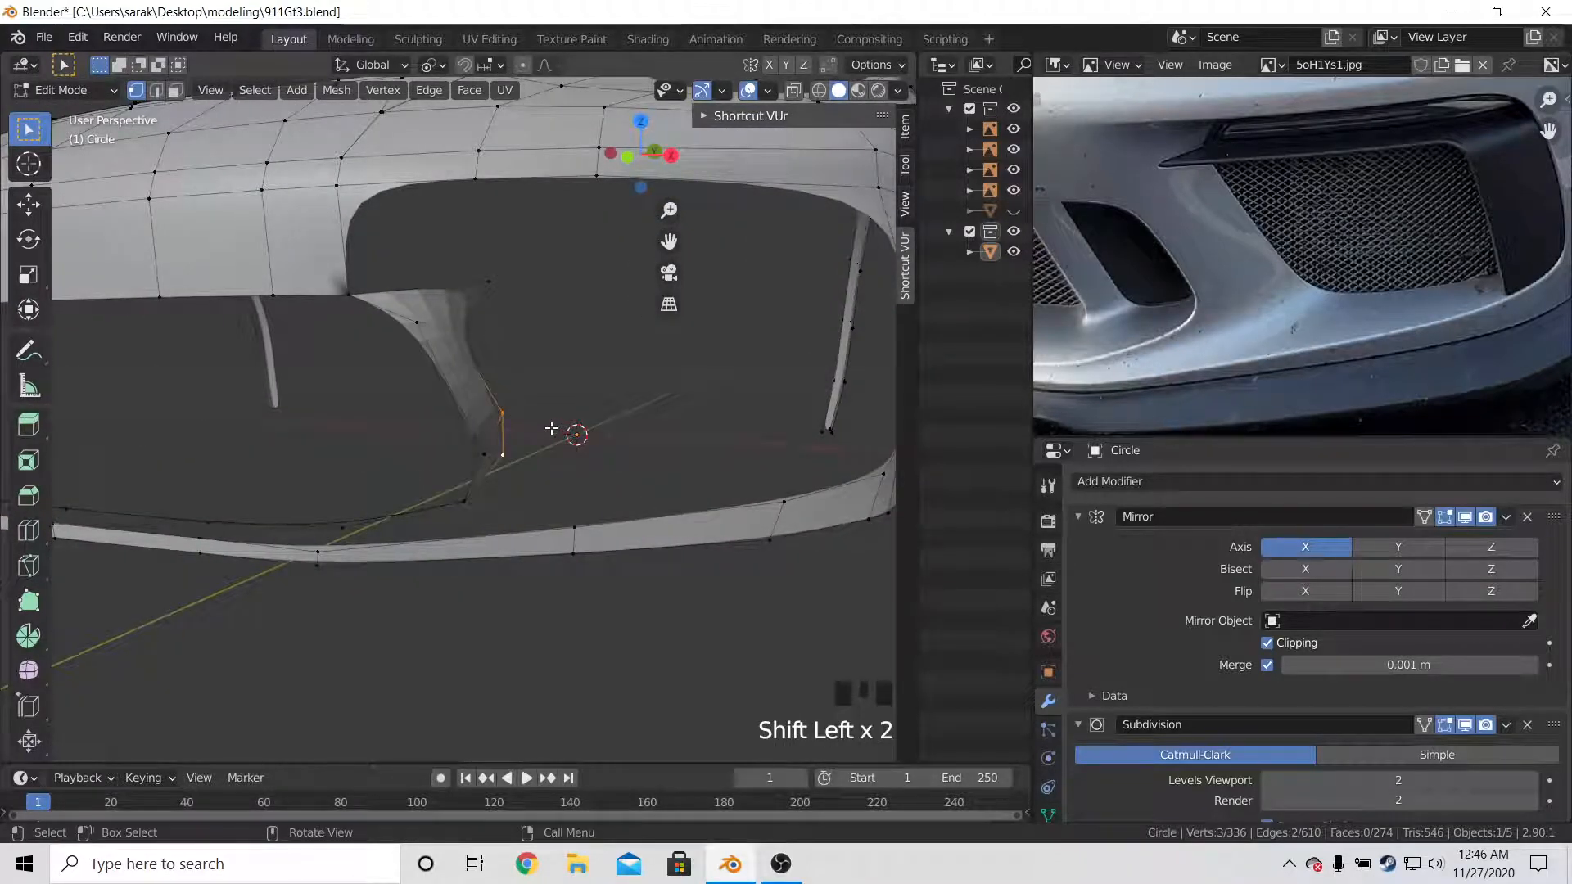
pyautogui.press('KP_7')
pyautogui.press('KP_1')
pyautogui.press('g')
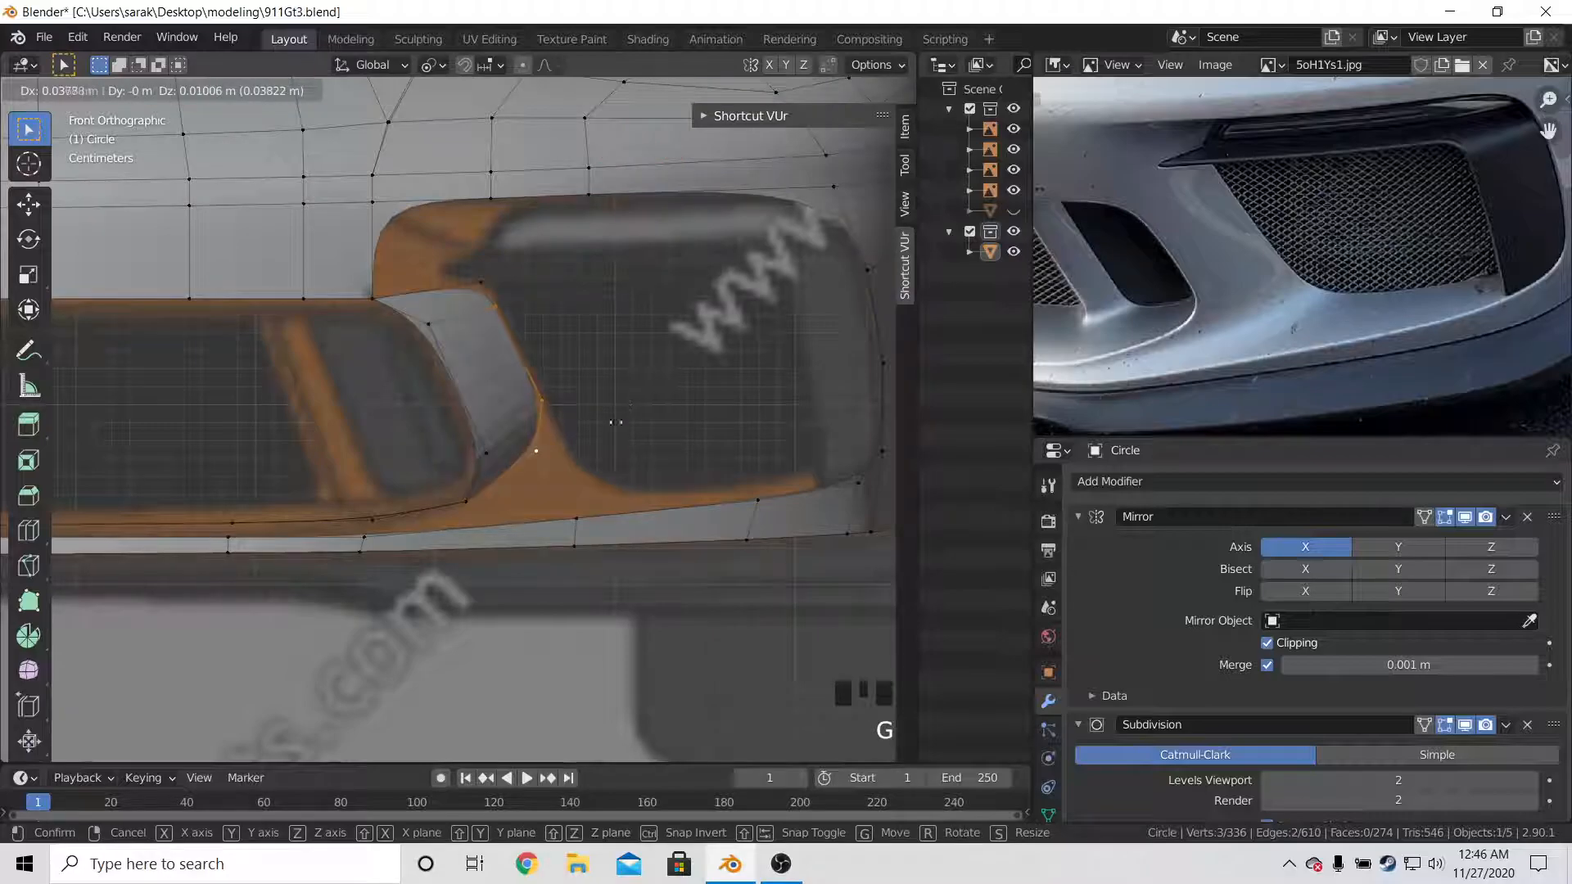
pyautogui.click(629, 480)
pyautogui.click(539, 456)
pyautogui.press('g')
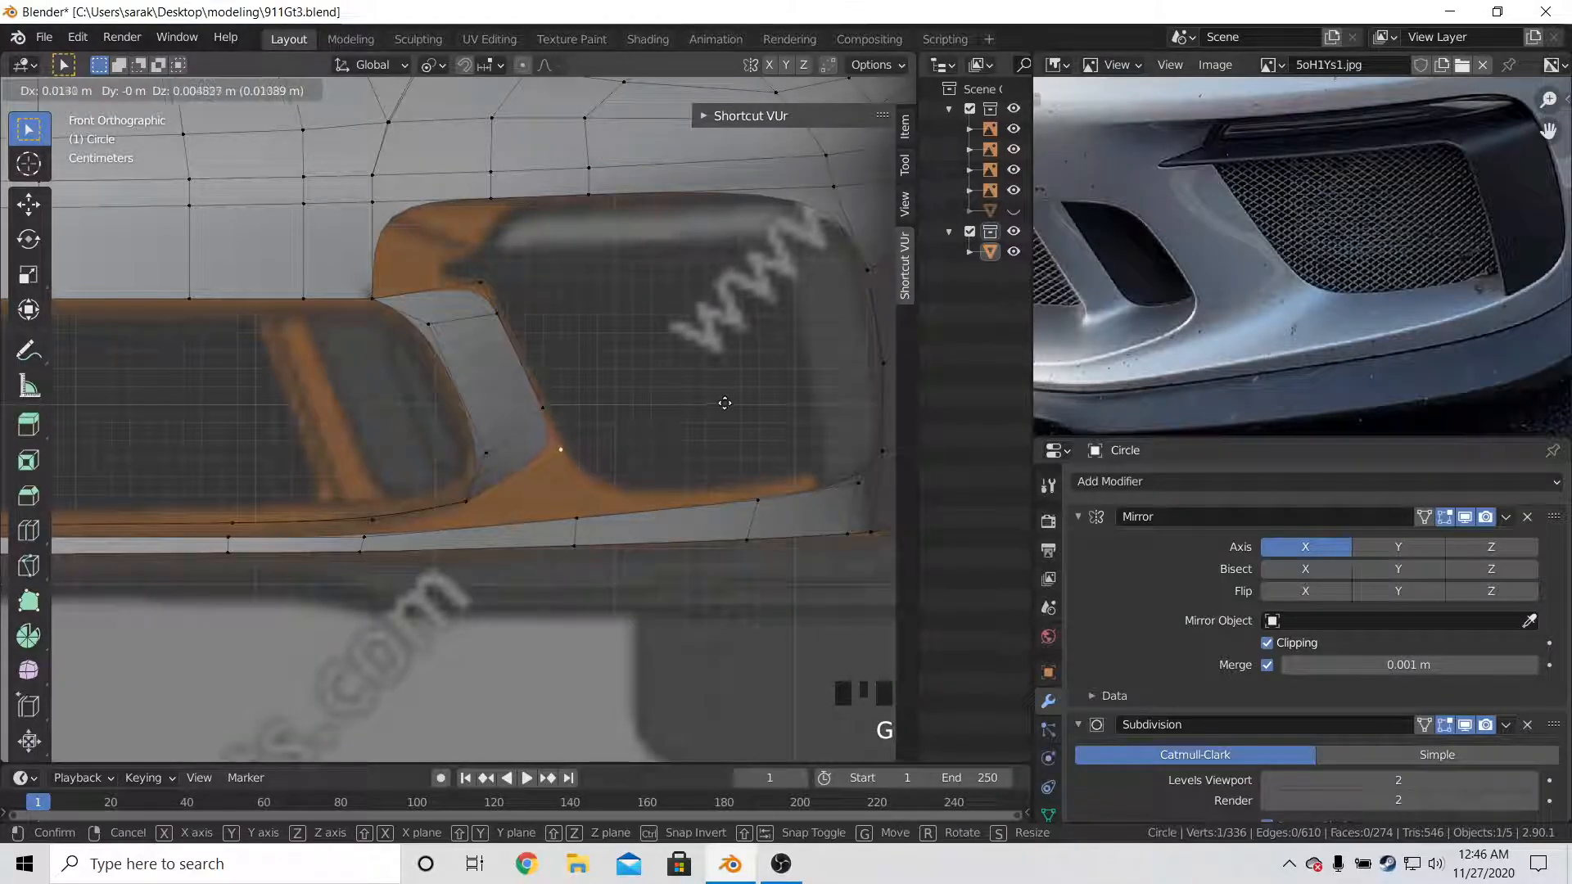
pyautogui.click(750, 387)
pyautogui.press('a')
pyautogui.rightClick(494, 382)
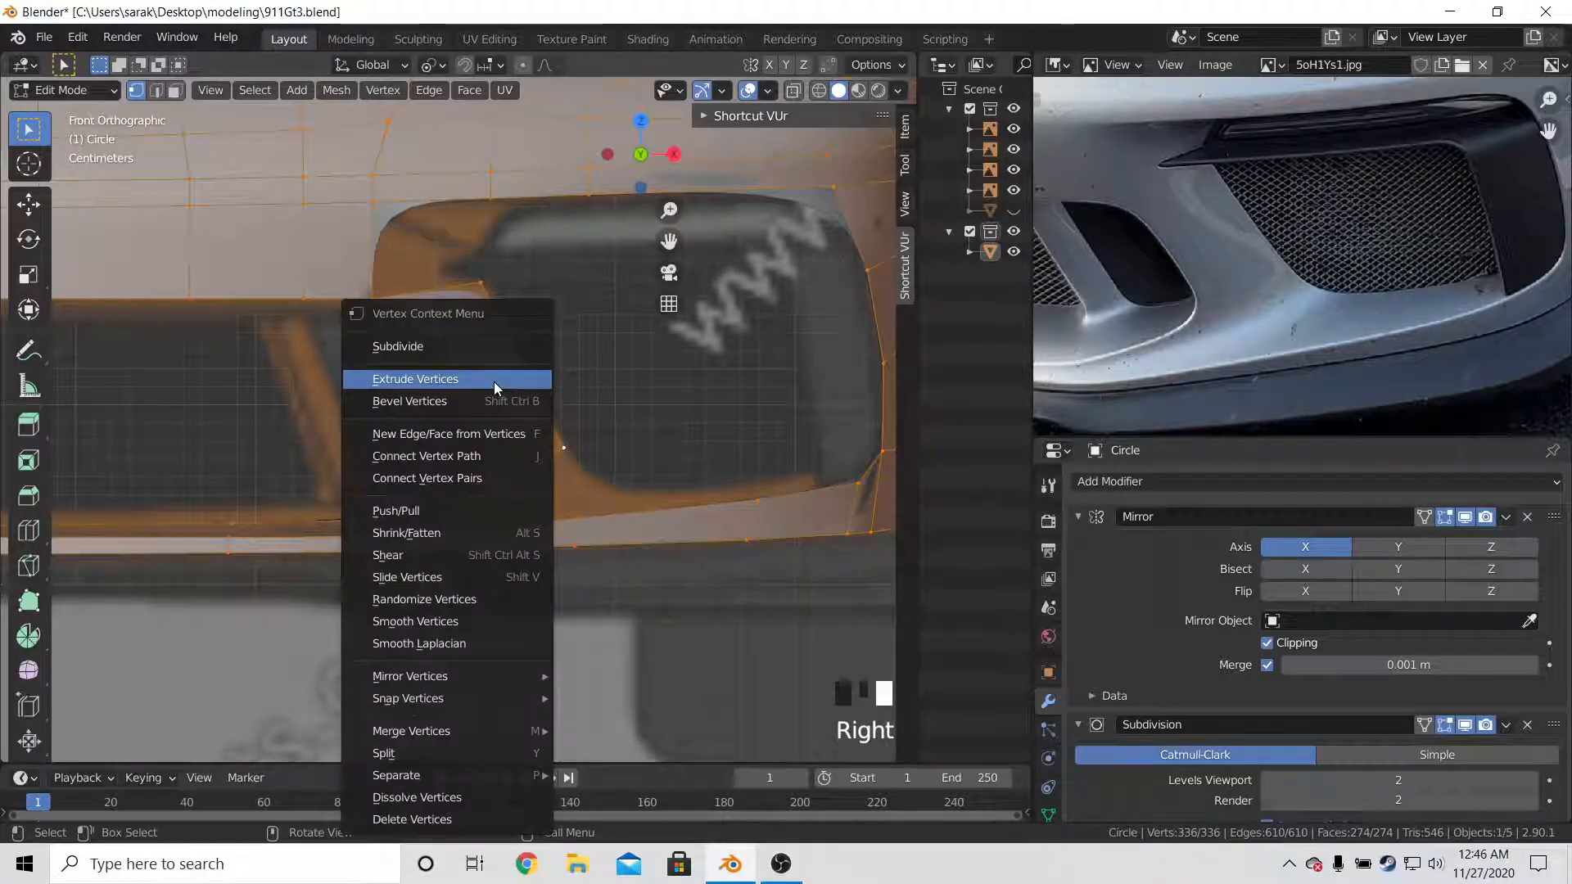
pyautogui.press('Tab')
pyautogui.rightClick(494, 381)
pyautogui.click(493, 382)
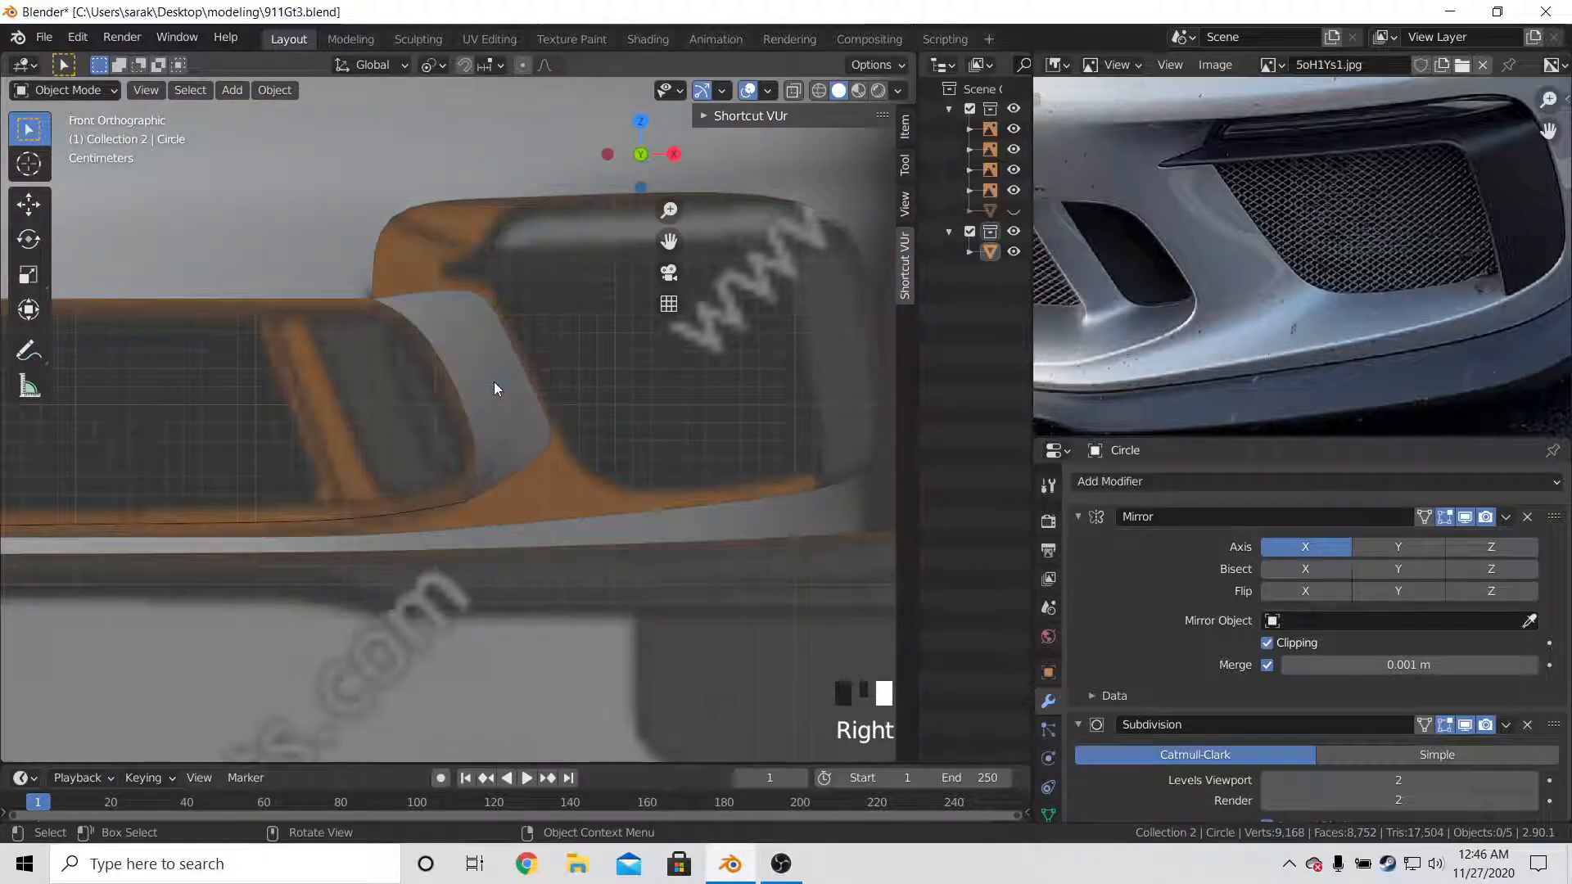
pyautogui.click(493, 382)
pyautogui.rightClick(494, 382)
pyautogui.click(494, 382)
pyautogui.press('Tab')
pyautogui.press('z')
pyautogui.click(586, 380)
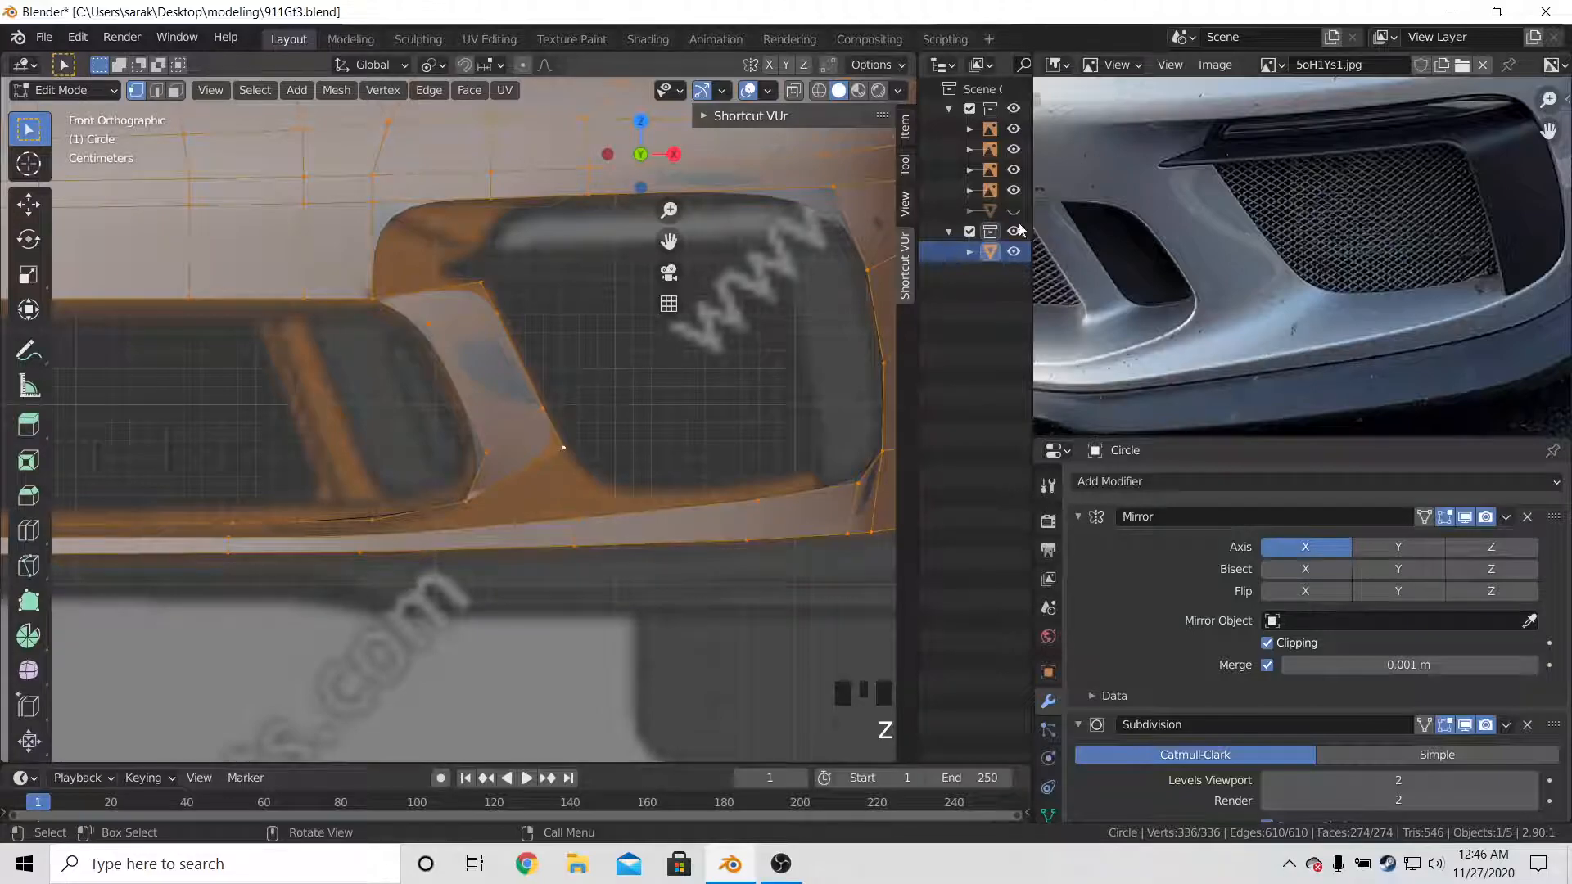
# Extrude the upper edge of the lower lip rearward along Y below the side intake, and raise it about 0.021 m
pyautogui.moveTo(1190, 165); pyautogui.dragTo(1159, 224, button='middle')
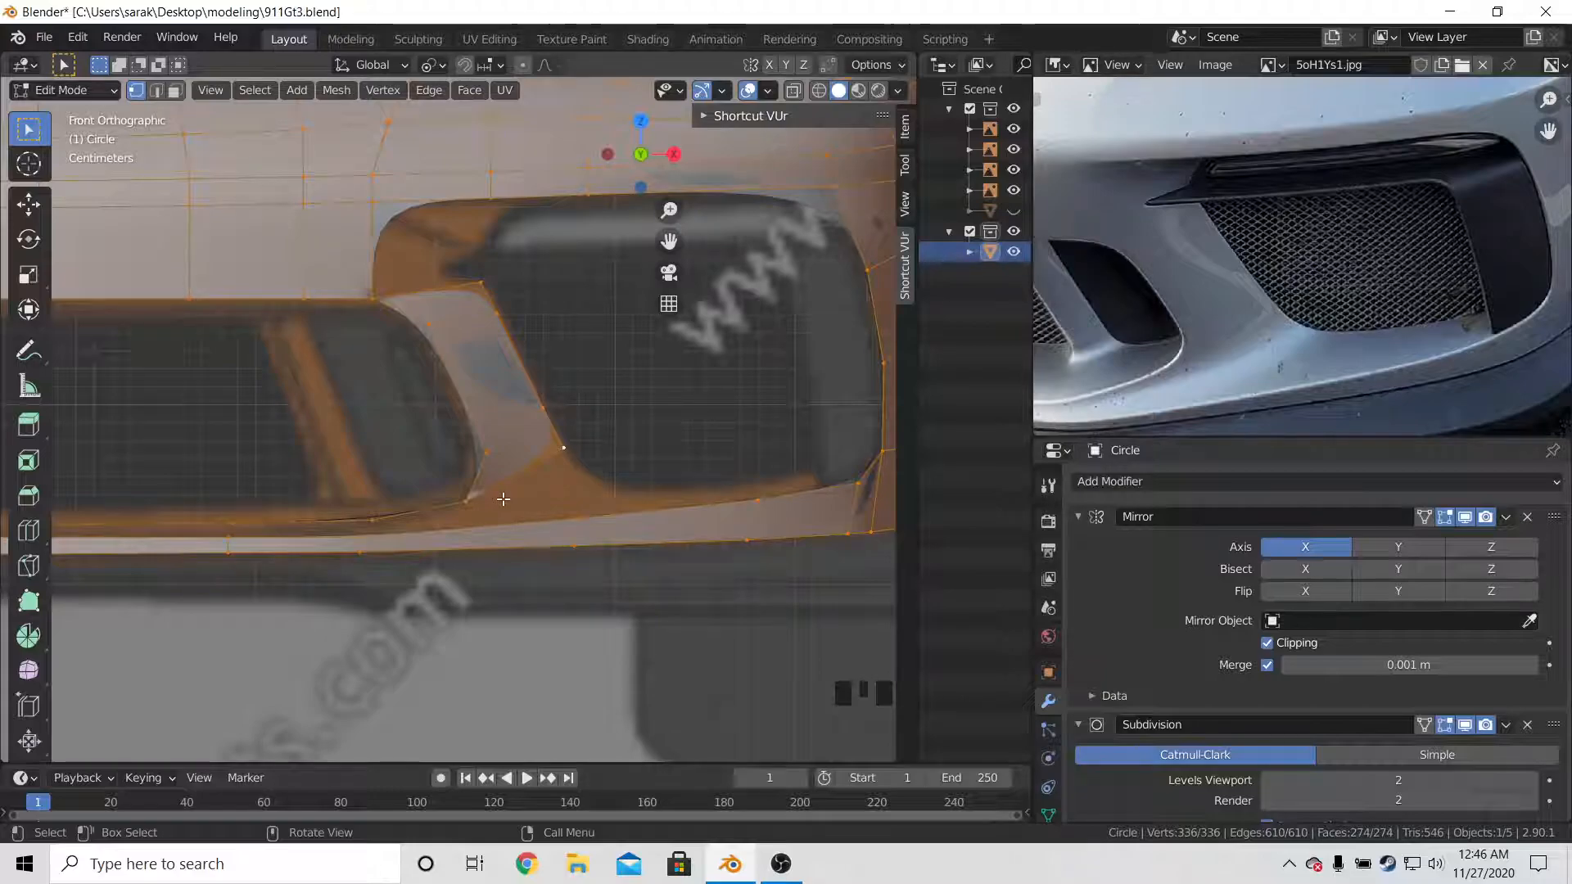
pyautogui.click(577, 501)
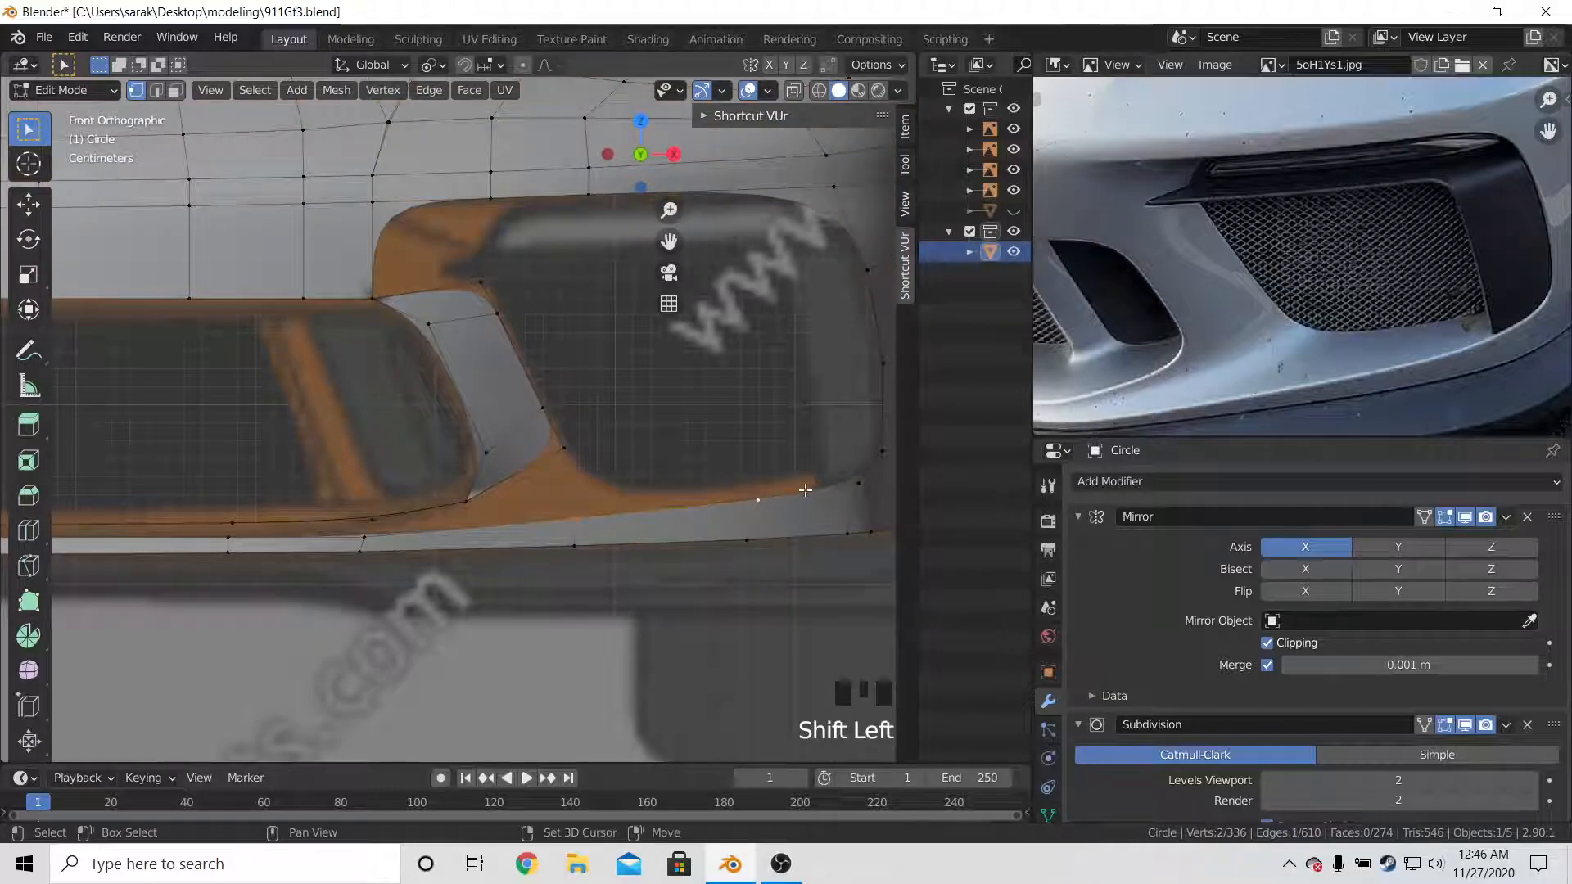
pyautogui.moveTo(842, 484); pyautogui.dragTo(365, 418, button='middle')
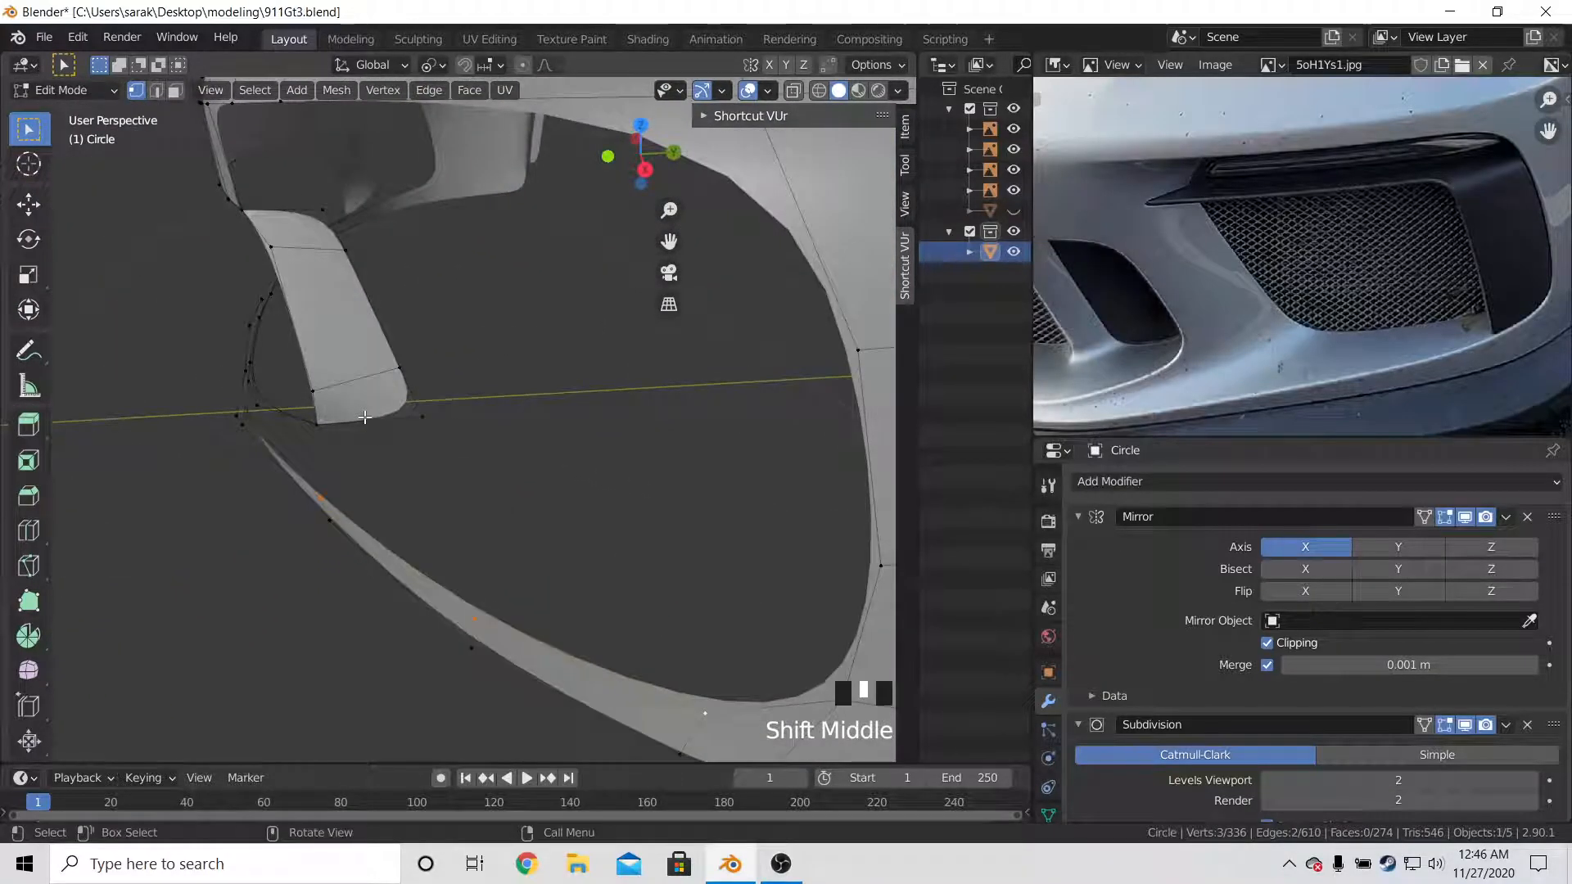
pyautogui.keyDown('shift'); pyautogui.click(365, 417); pyautogui.keyUp('shift')
pyautogui.press('KP_3')
pyautogui.press('e')
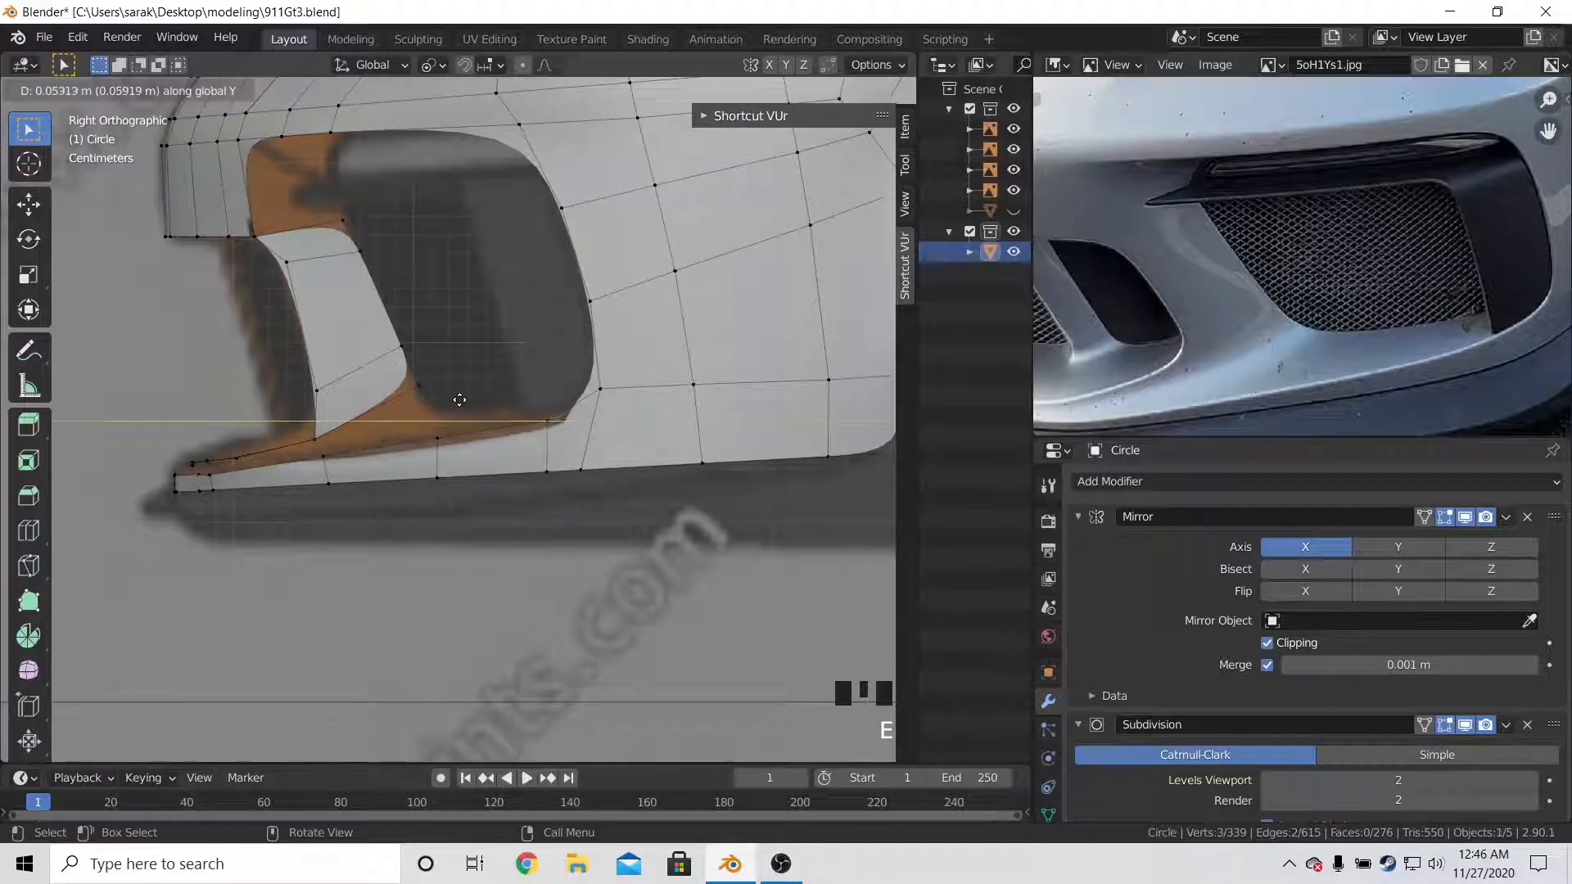
pyautogui.click(508, 368)
pyautogui.press('g')
pyautogui.press('z')
pyautogui.click(524, 360)
# Move the extruded lip edge's outer and middle vertices in the front view onto the side intake's lower outline
pyautogui.moveTo(524, 360); pyautogui.dragTo(736, 361, button='middle')
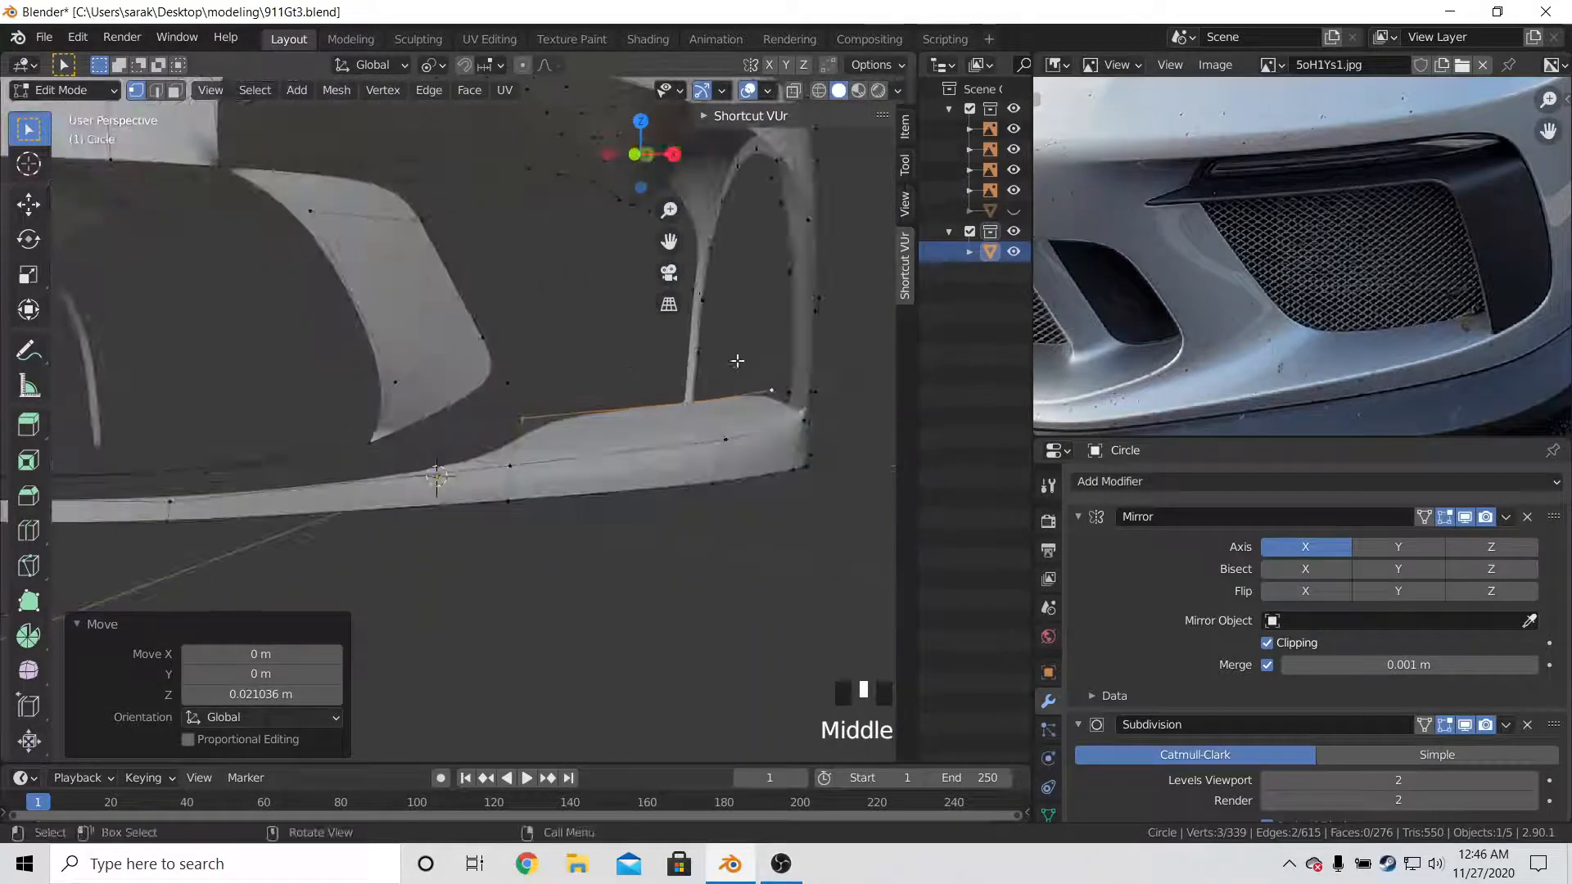
pyautogui.press('KP_1')
pyautogui.click(806, 383)
pyautogui.press('g')
pyautogui.click(725, 393)
pyautogui.press('g')
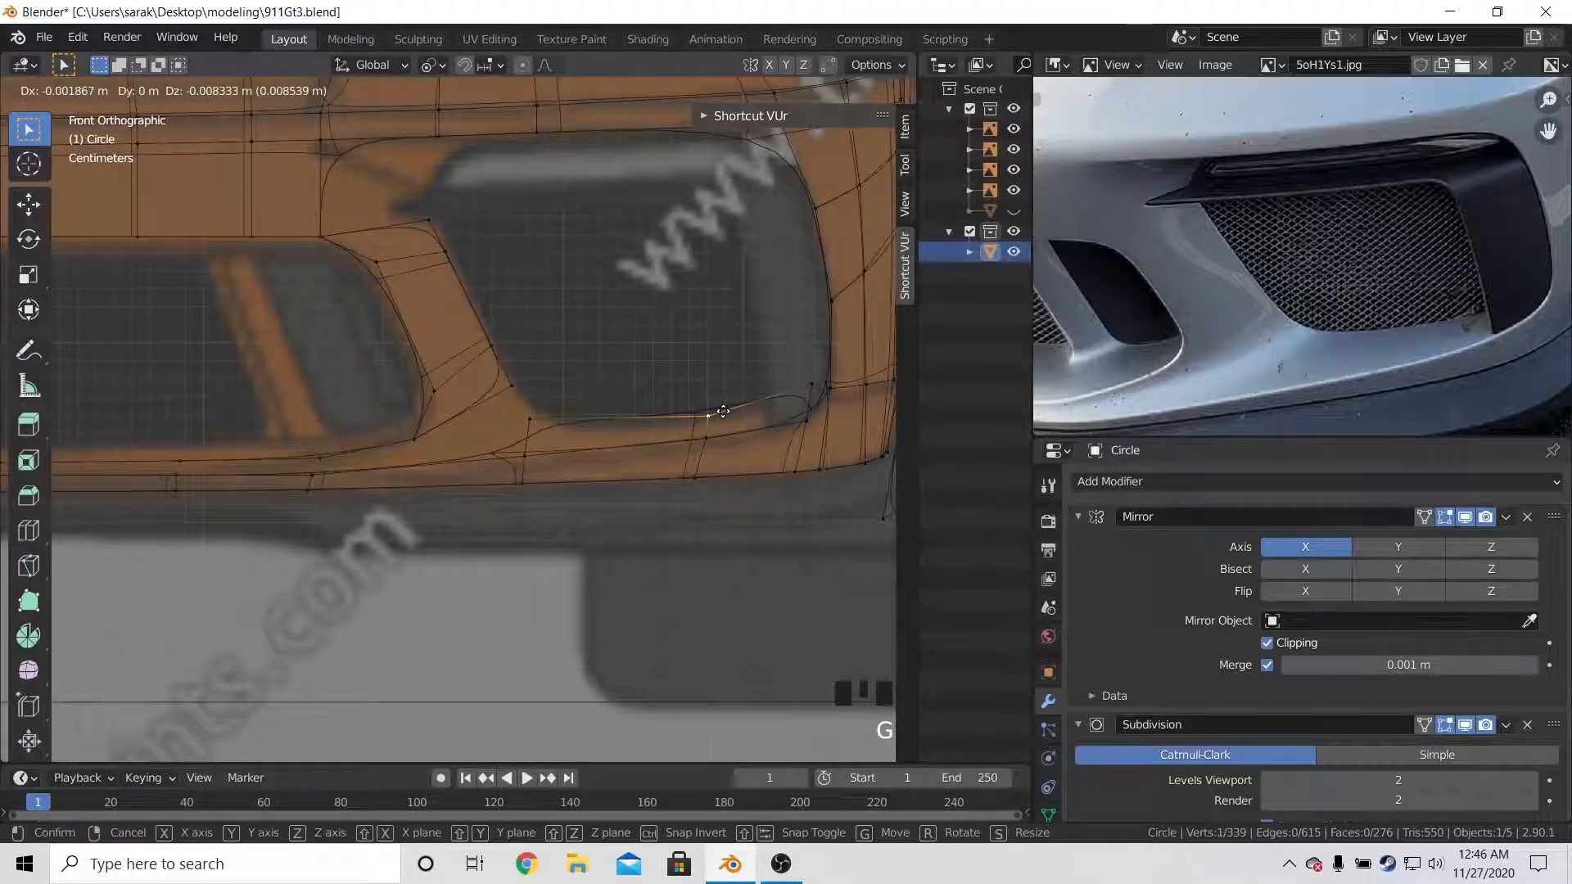
pyautogui.click(719, 416)
pyautogui.press('g')
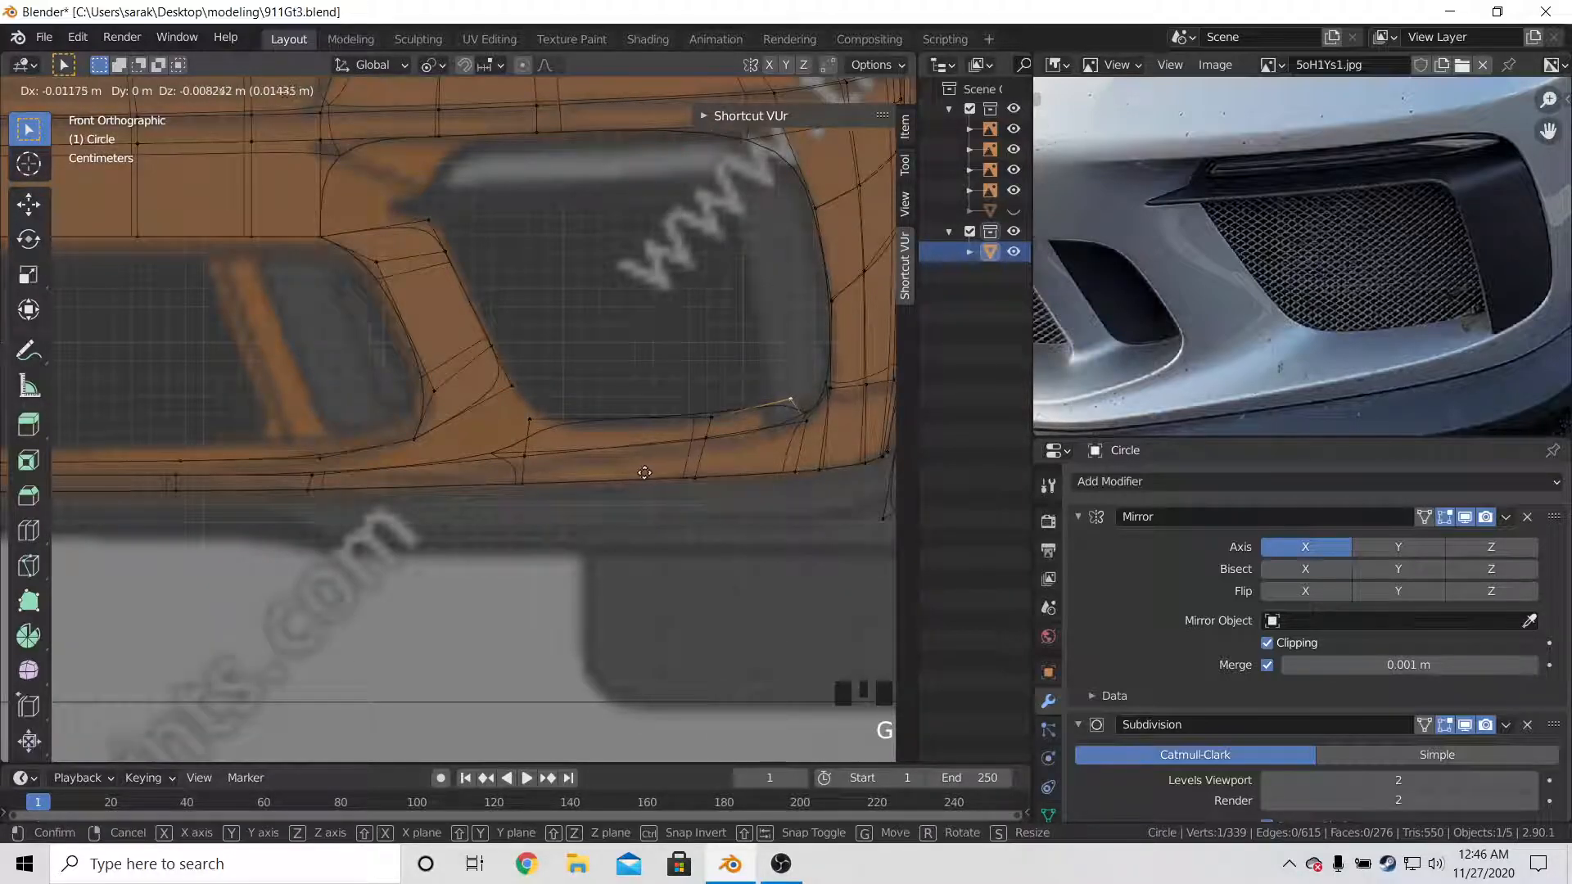
pyautogui.click(684, 447)
# Slide the lip edge's middle vertex, adjust its outer vertex, and raise the inner vertex about 0.003 m to fit the intake outline
pyautogui.press('g')
pyautogui.press('g')
pyautogui.click(691, 445)
pyautogui.click(691, 444)
pyautogui.click(780, 407)
pyautogui.press('g')
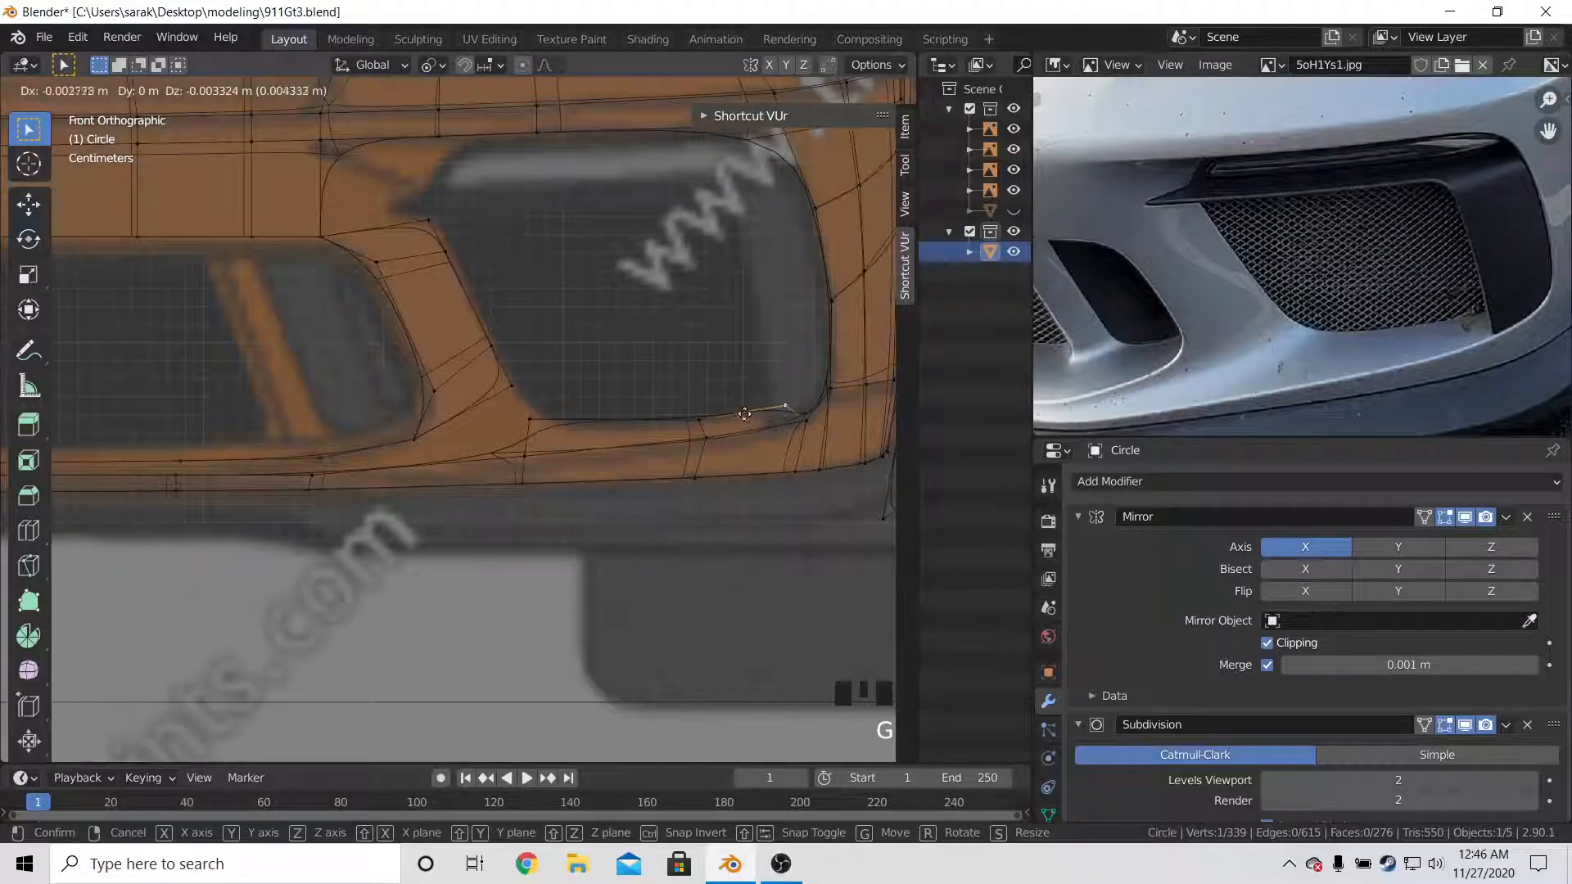
pyautogui.click(737, 415)
pyautogui.click(540, 412)
pyautogui.press('g')
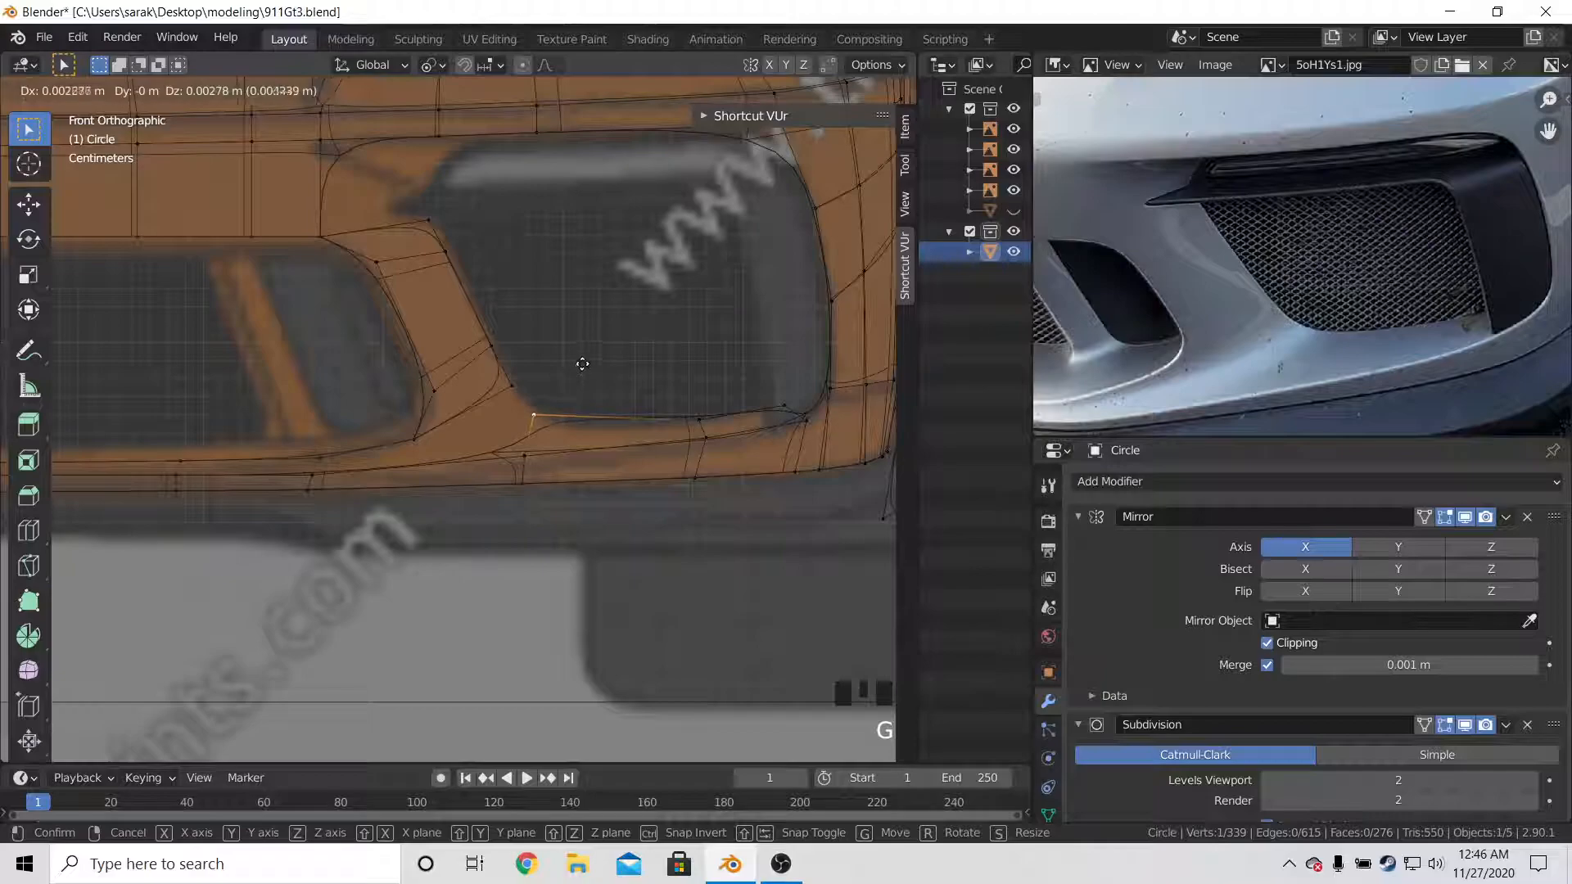
pyautogui.click(582, 365)
# Fill a four-sided face between the strut's lower end and the inner end of the extruded lip
pyautogui.moveTo(572, 401); pyautogui.dragTo(509, 428, button='middle')
pyautogui.keyDown('shift'); pyautogui.click(526, 415); pyautogui.keyUp('shift')
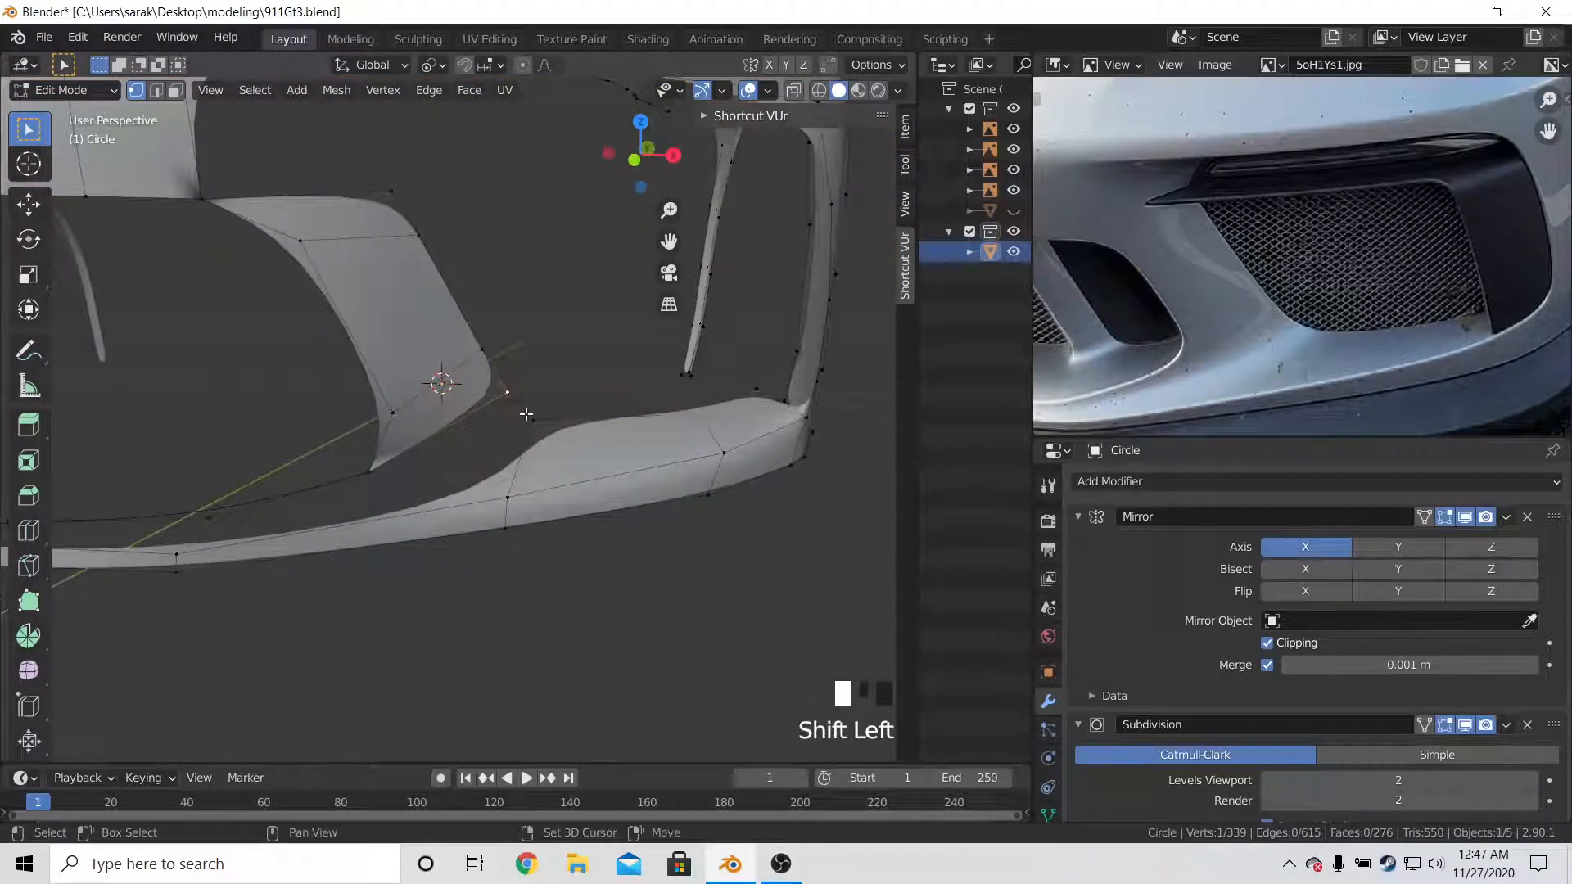
pyautogui.press('f')
pyautogui.keyDown('shift'); pyautogui.moveTo(410, 468); pyautogui.dragTo(495, 432, button='middle'); pyautogui.keyUp('shift')
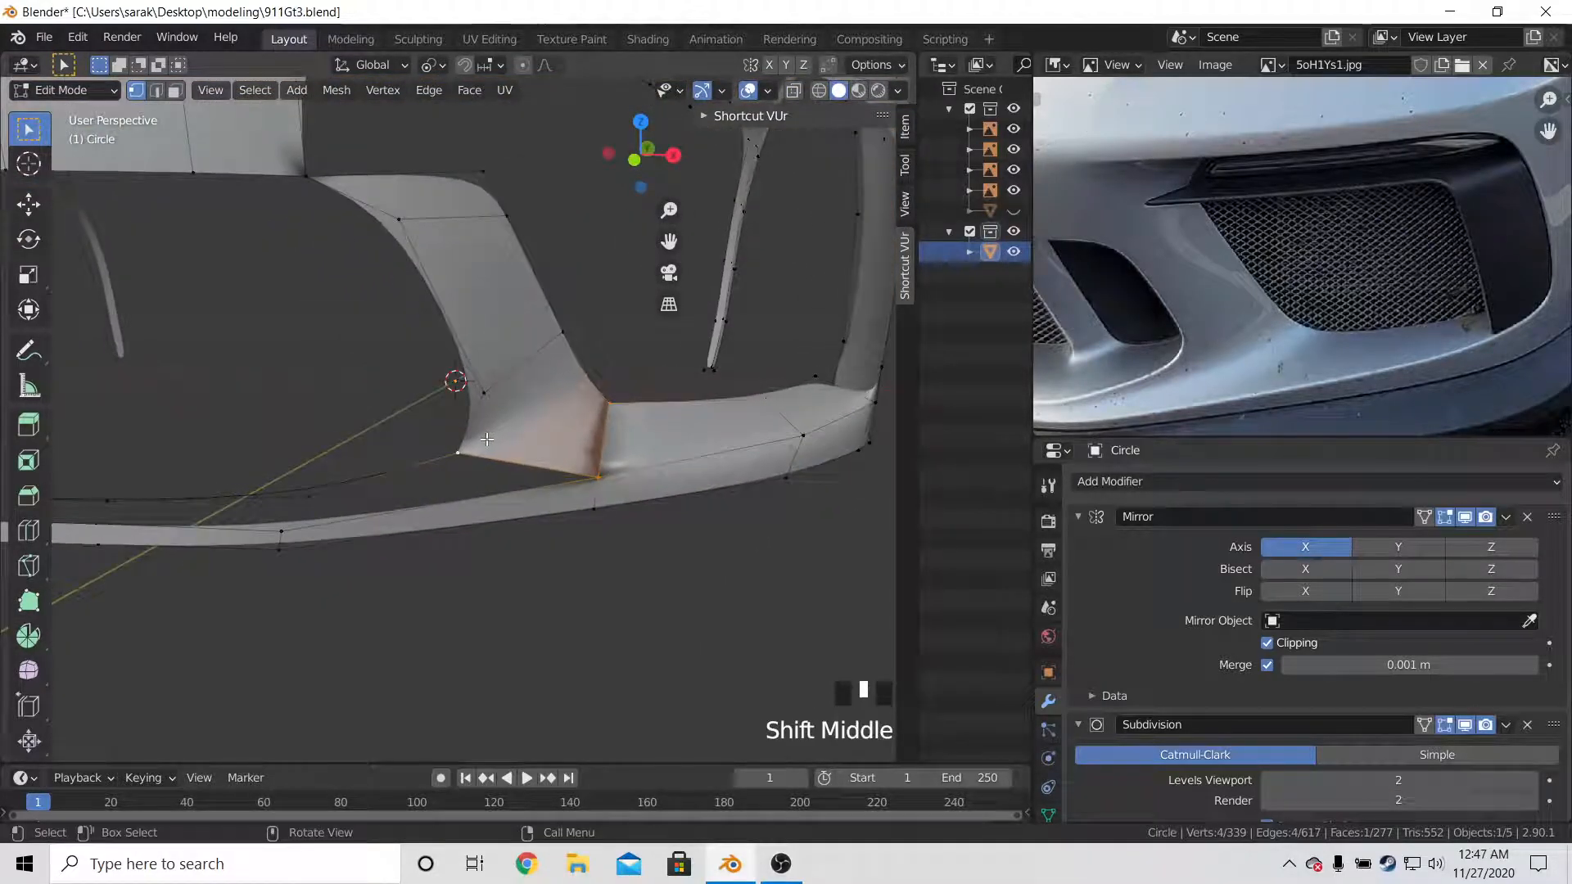
# Recalculate the normals of the entire bumper mesh to the inside, and compare the strut's lower joint with the reference photo
pyautogui.press('a')
pyautogui.hotkey('ctrl', 'shift', 'n')
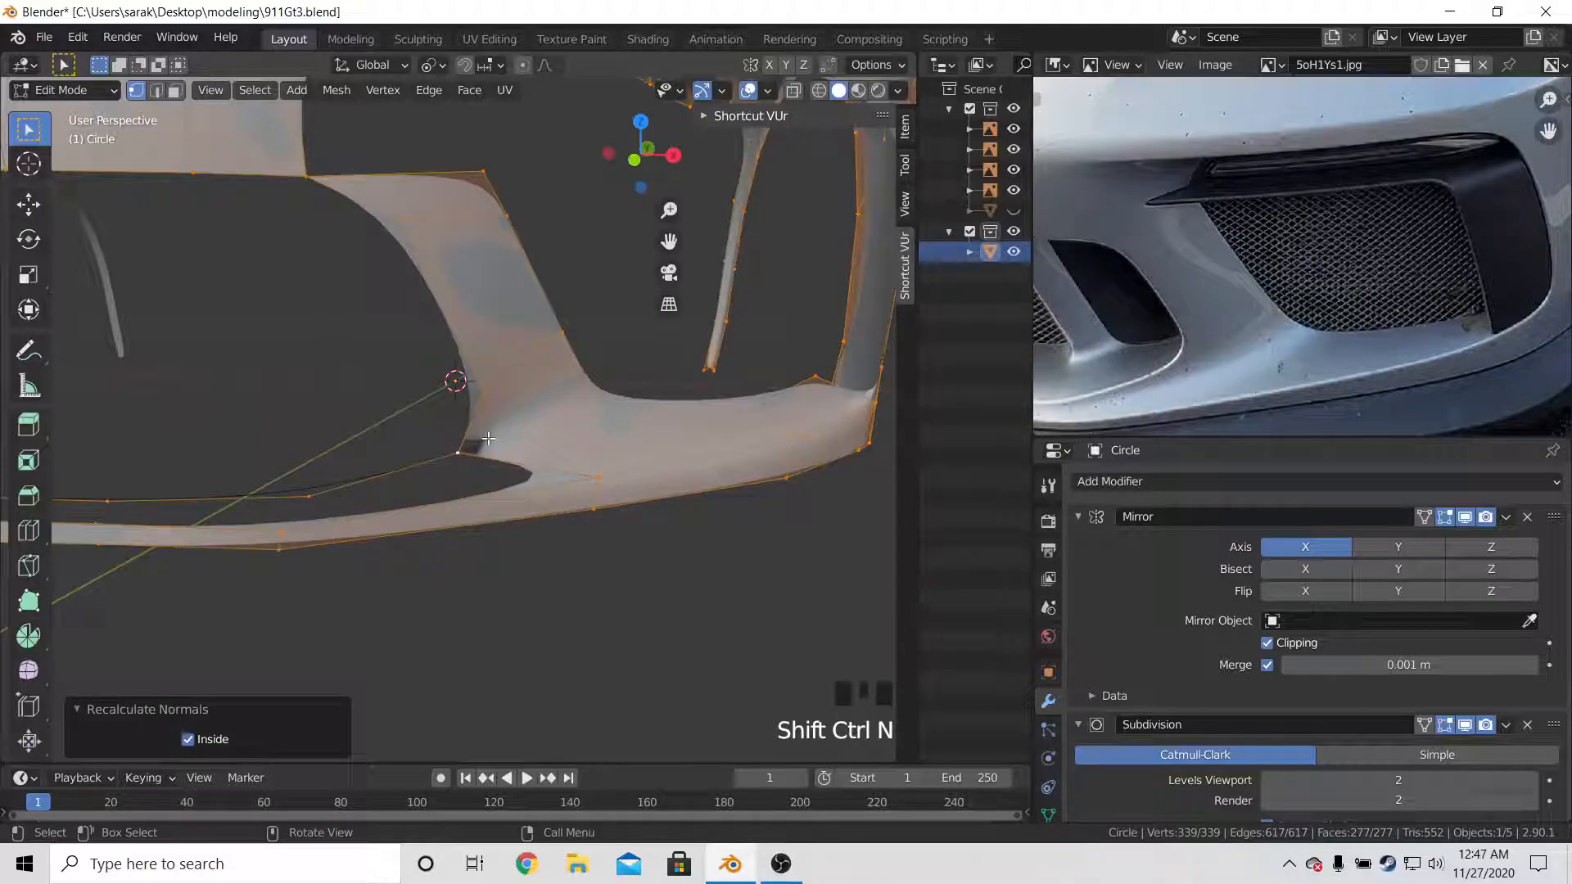
pyautogui.moveTo(1280, 399); pyautogui.dragTo(1218, 319, button='middle')
pyautogui.scroll(2, 1403, 308)
pyautogui.moveTo(344, 458); pyautogui.dragTo(402, 457, button='middle')
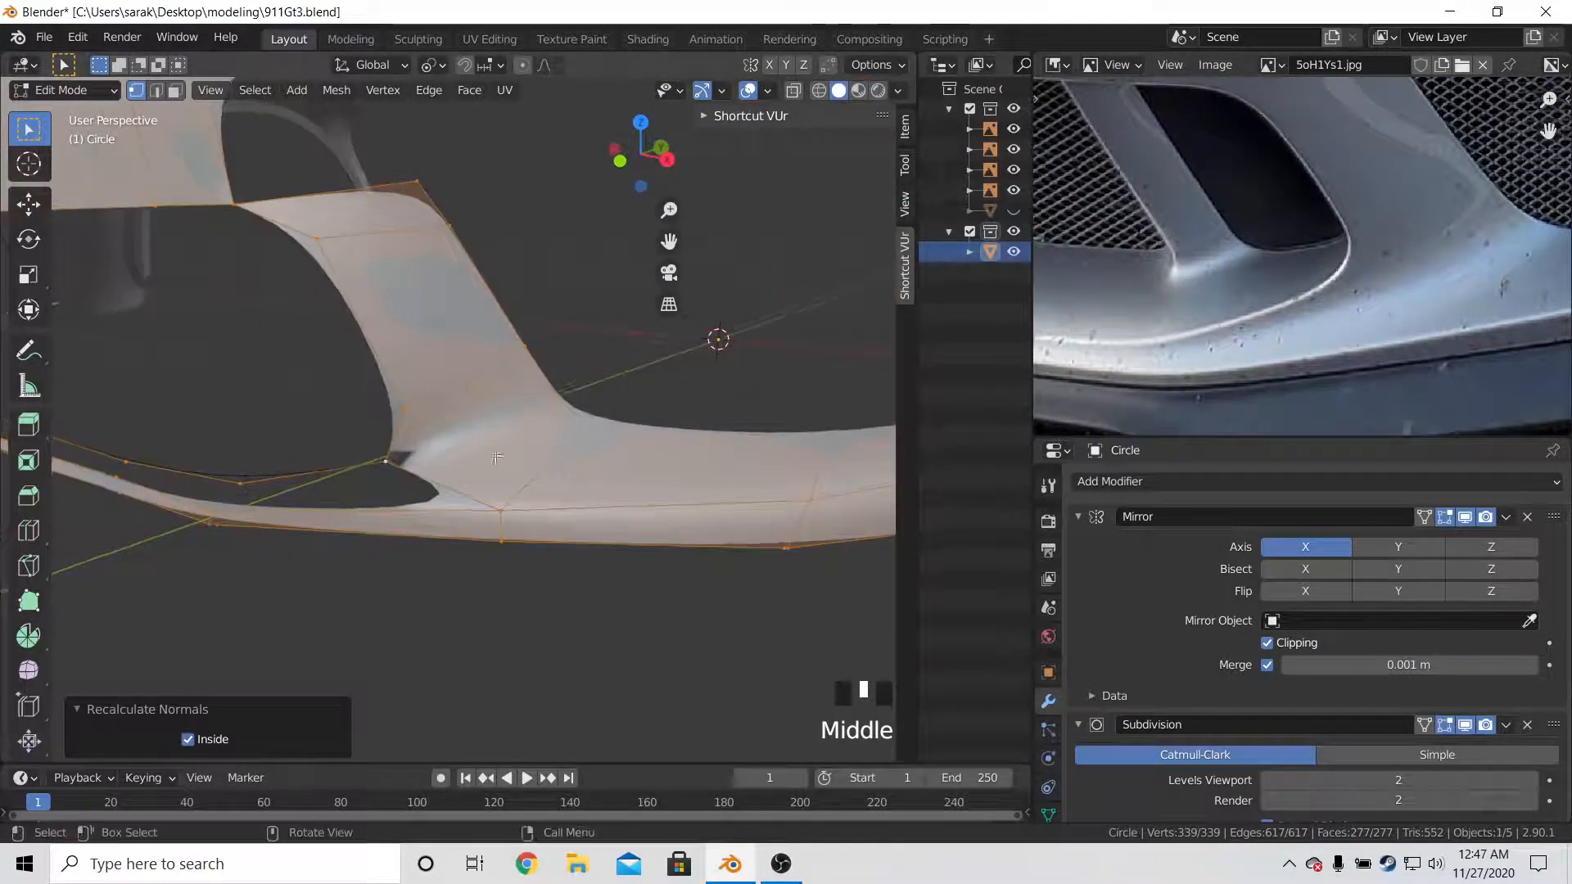
# Cut an edge loop lengthwise along the lower lip and slide it towards the lip's upper edge
pyautogui.click(409, 459)
pyautogui.keyDown('shift'); pyautogui.moveTo(501, 491); pyautogui.dragTo(538, 431, button='middle'); pyautogui.keyUp('shift')
pyautogui.scroll(-6, 524, 483)
pyautogui.press('Tab')
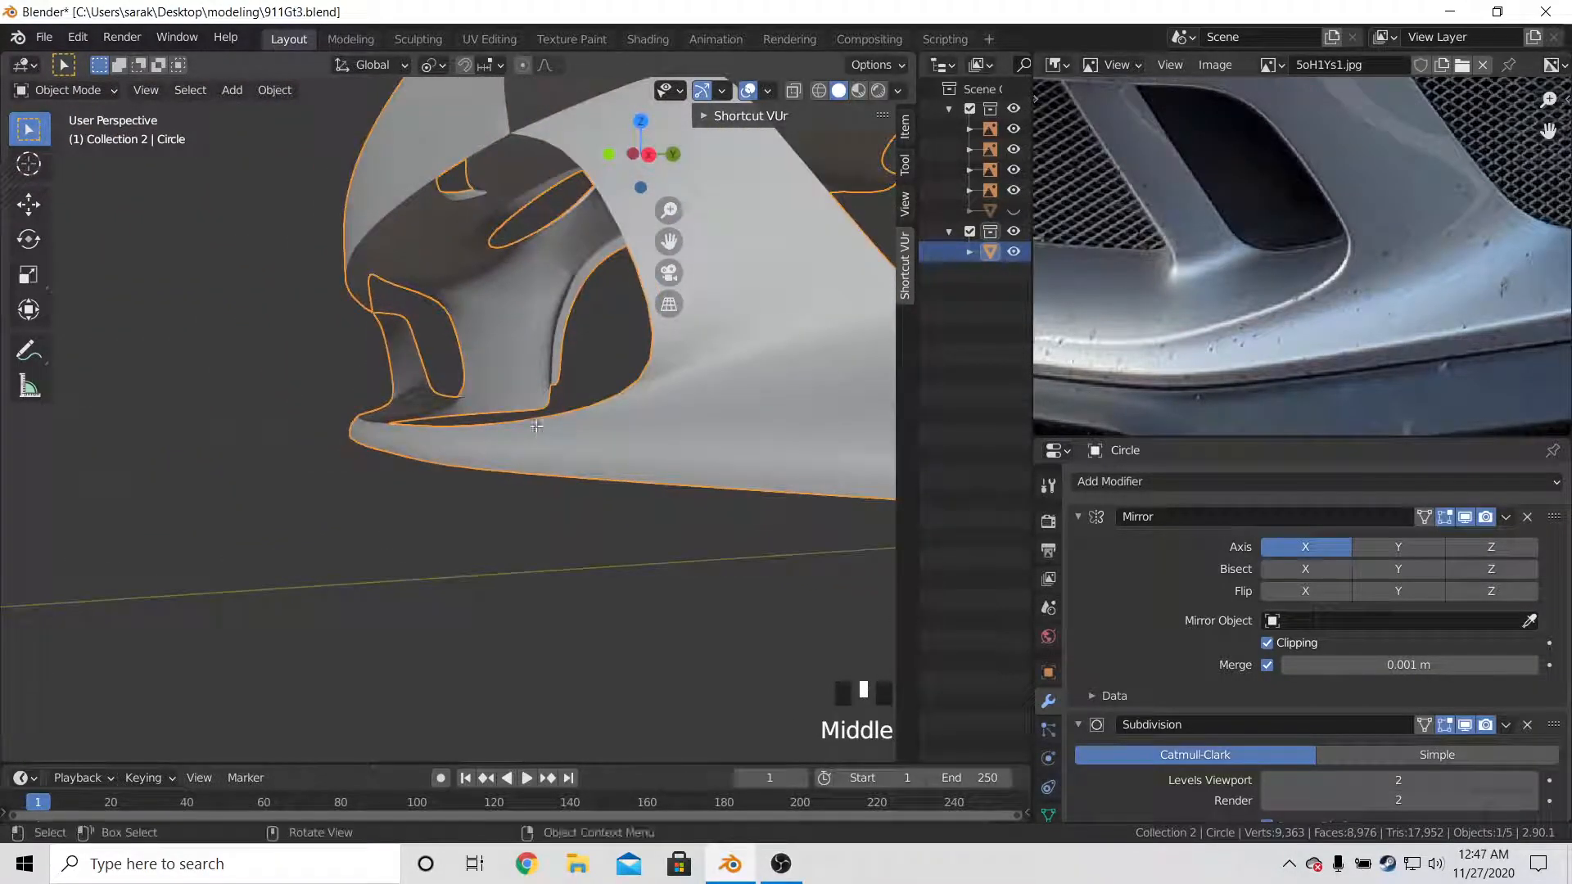
pyautogui.press('Tab')
pyautogui.press('a')
pyautogui.press('a')
pyautogui.press('a')
pyautogui.hotkey('ctrl', 'r')
pyautogui.click(470, 440)
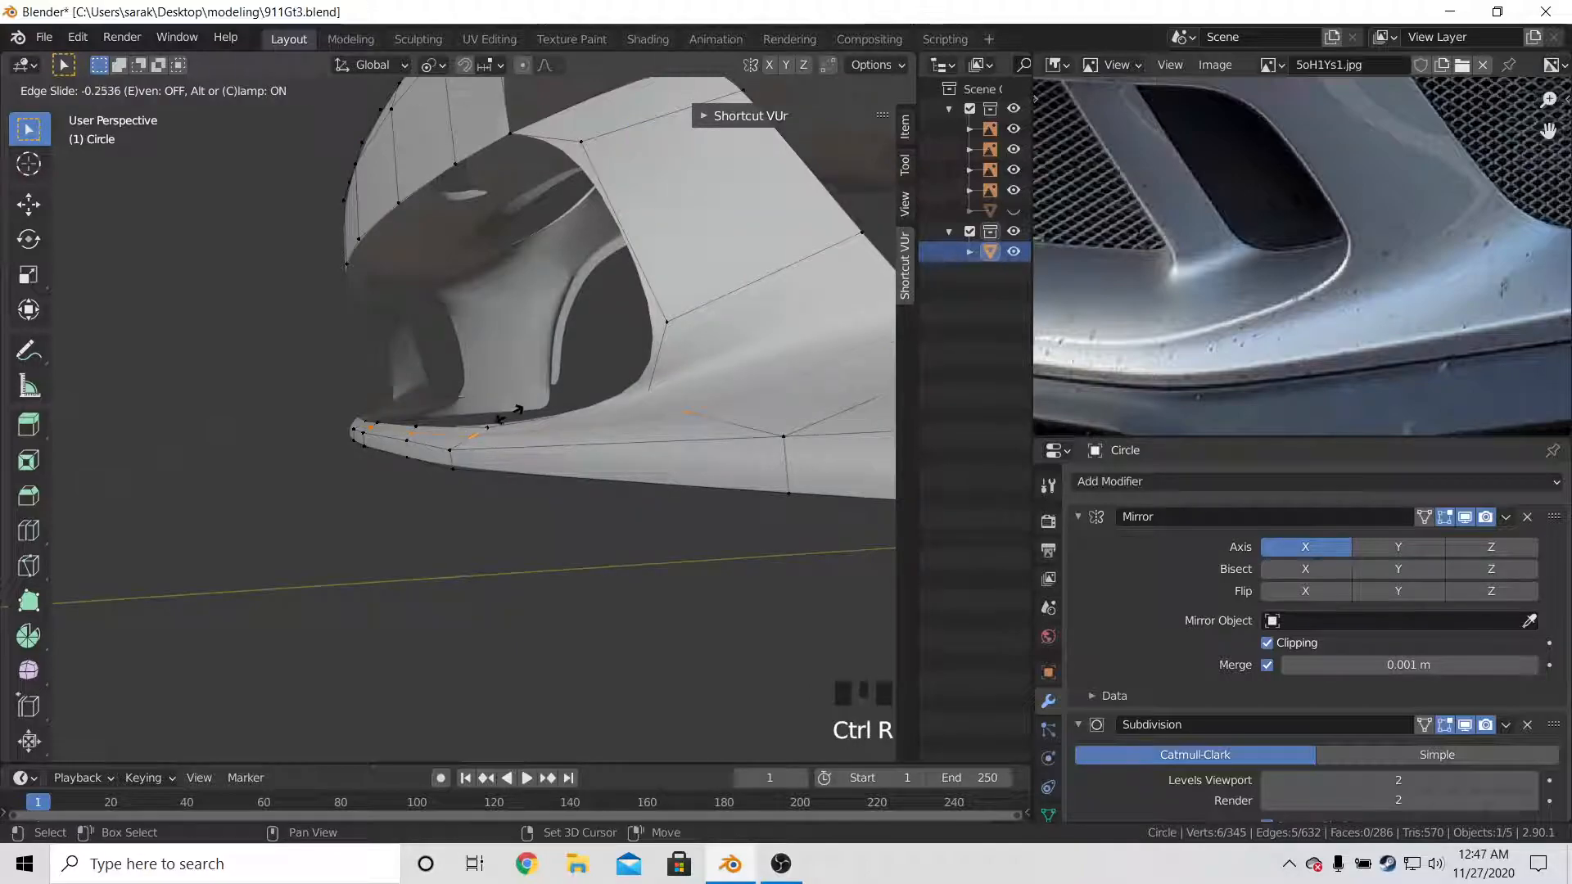
pyautogui.click(532, 399)
# Lower the four inner vertices of the lip's new edge loop by about 0.0025 m along Z
pyautogui.keyDown('shift'); pyautogui.moveTo(661, 416); pyautogui.dragTo(762, 376, button='middle'); pyautogui.keyUp('shift')
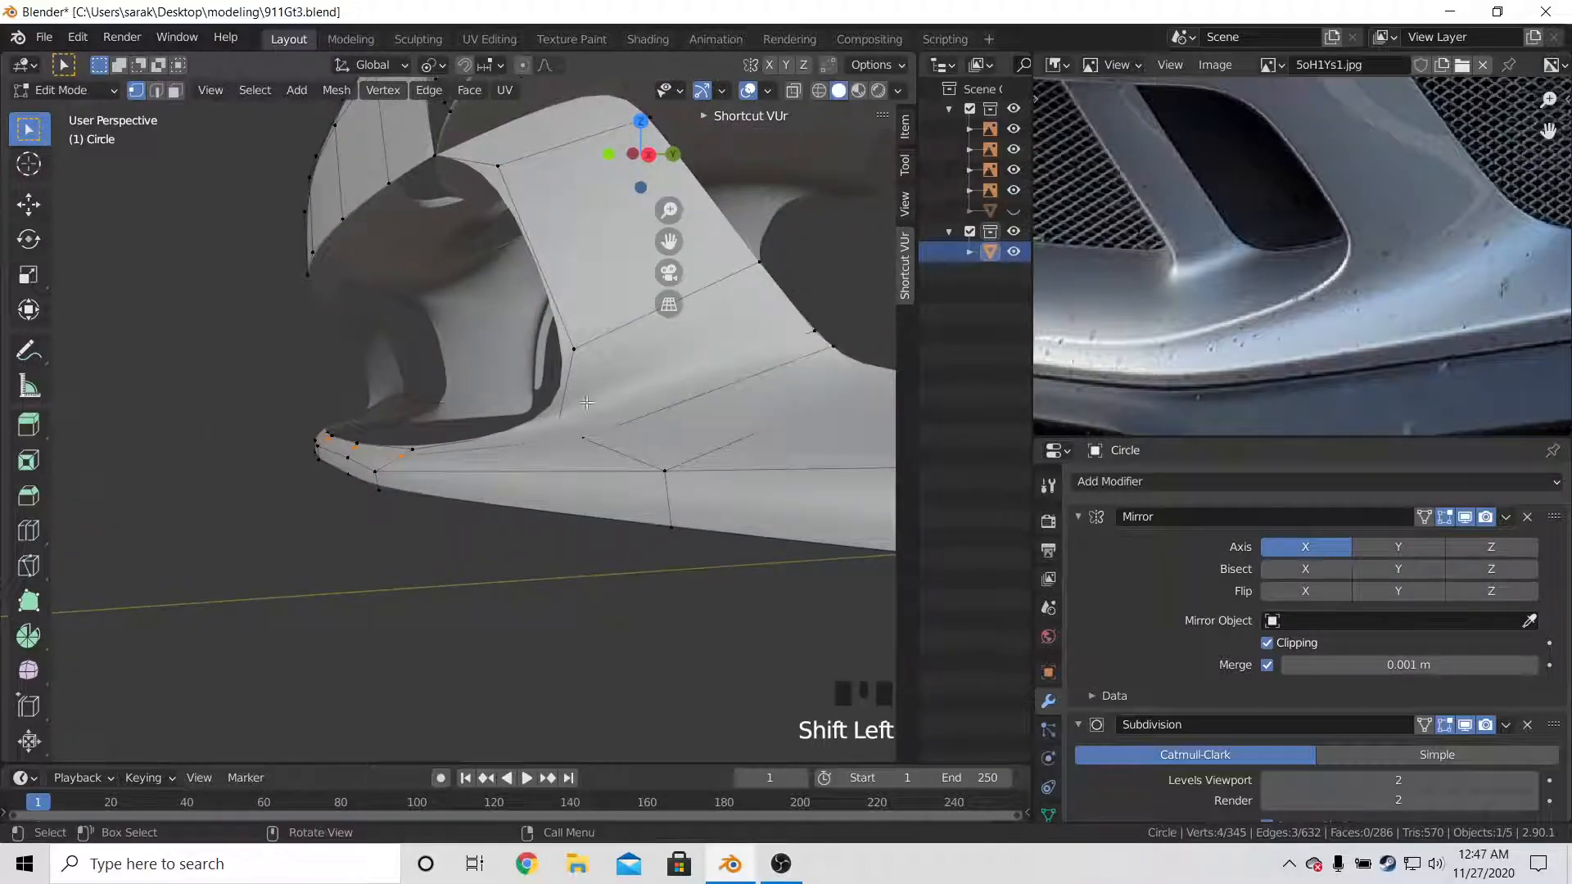
pyautogui.press('g')
pyautogui.press('z')
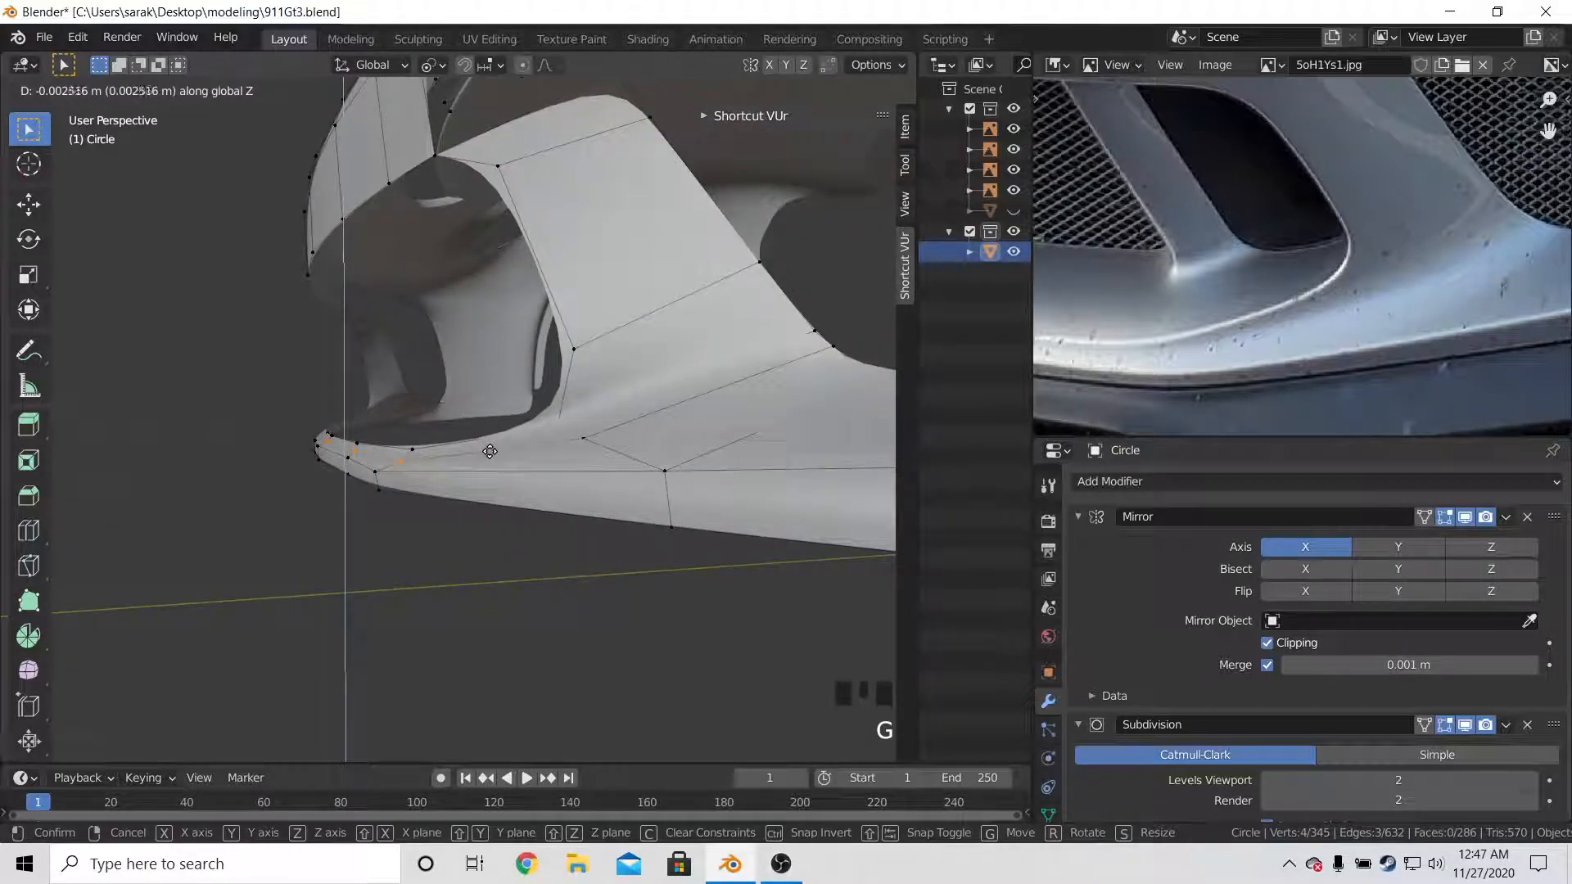
pyautogui.press('Tab')
pyautogui.moveTo(481, 450); pyautogui.dragTo(449, 445, button='middle')
pyautogui.scroll(2, 442, 435)
# Edge-slide the lip loop's inner vertices to refine the lip's upper contour, and check the smoothed shape
pyautogui.press('Tab')
pyautogui.press('g')
pyautogui.press('g')
pyautogui.click(557, 364)
pyautogui.press('Tab')
pyautogui.scroll(-2, 478, 410)
pyautogui.moveTo(479, 409); pyautogui.dragTo(638, 399, button='middle')
# Edge-slide the strut-base edge at the side intake's lower inner corner outward by a factor of about 0.32, and save the file
pyautogui.press('Tab')
pyautogui.keyDown('shift'); pyautogui.click(668, 377); pyautogui.keyUp('shift')
pyautogui.press('g')
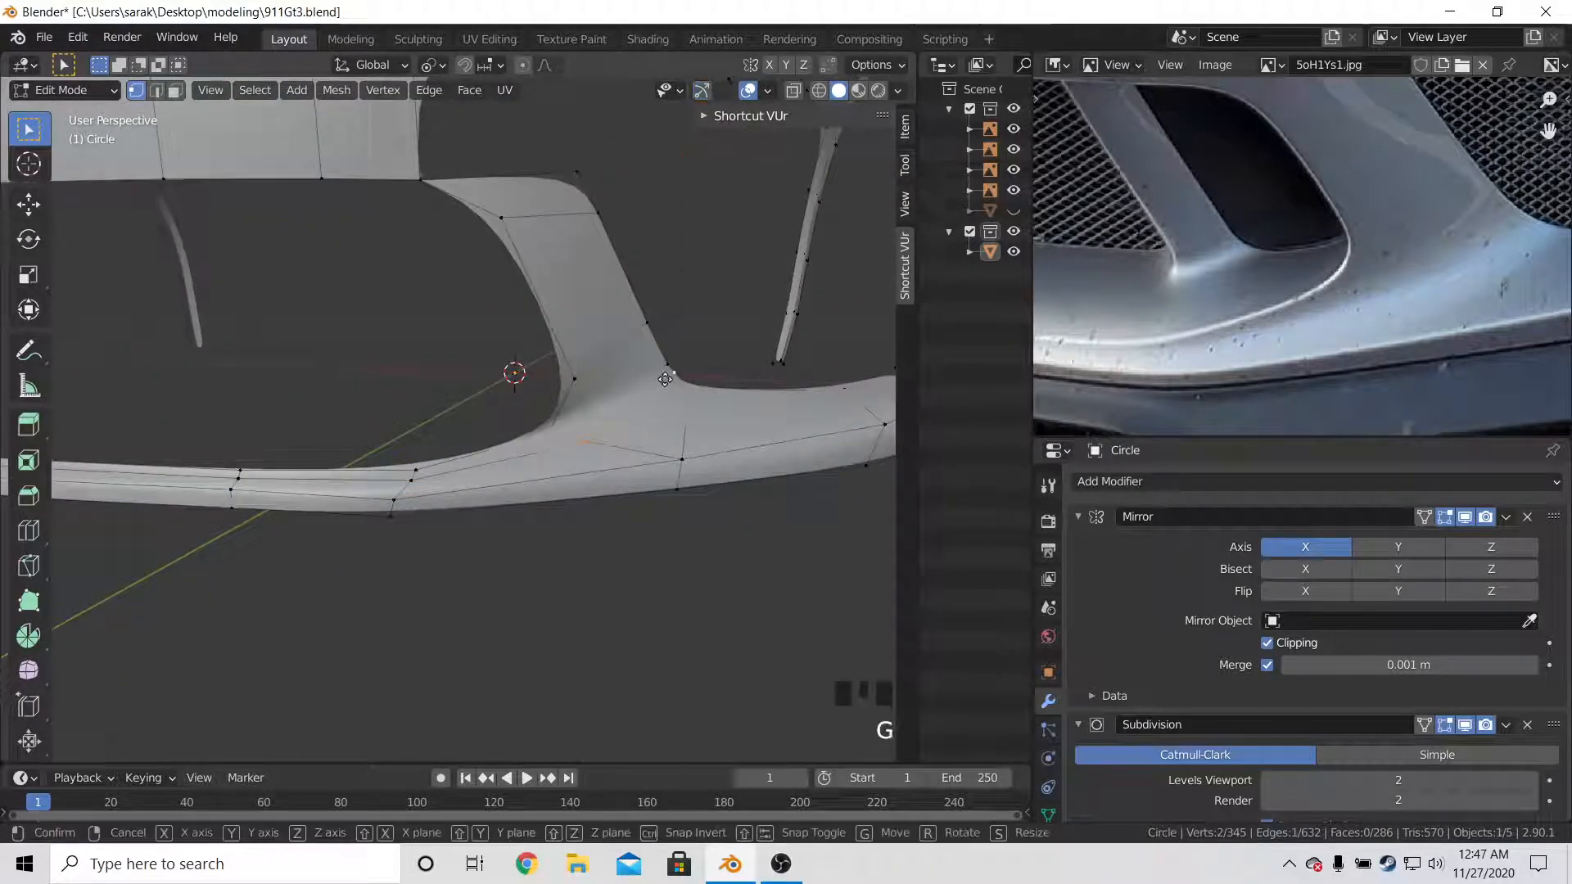
pyautogui.press('g')
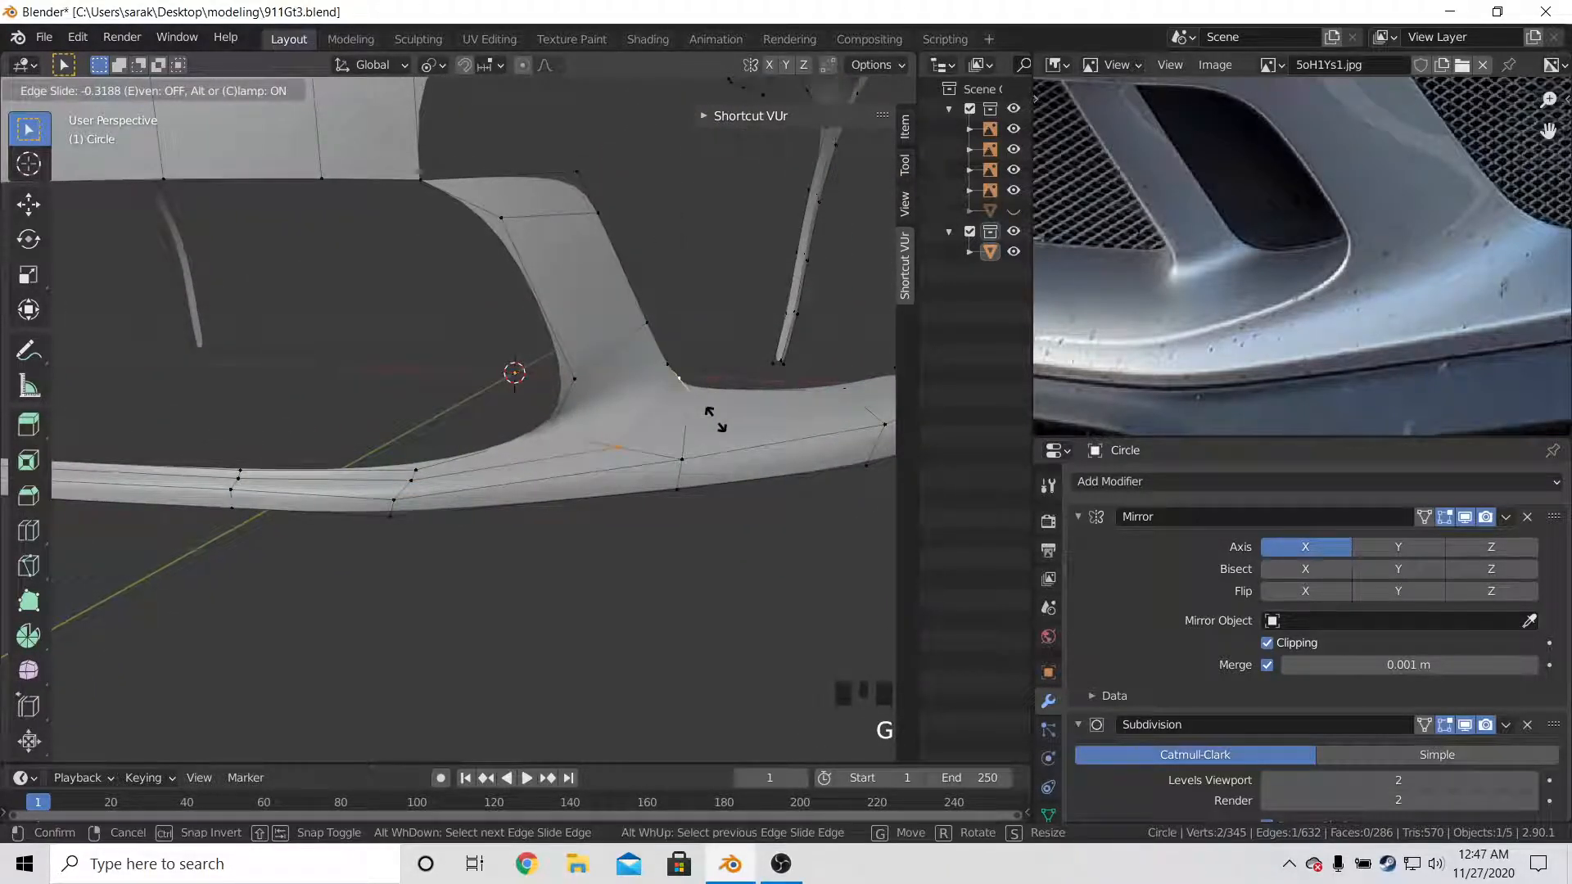
pyautogui.click(715, 419)
pyautogui.press('Tab')
pyautogui.moveTo(623, 409); pyautogui.dragTo(704, 403, button='middle')
pyautogui.press('a')
pyautogui.press('a')
pyautogui.press('a')
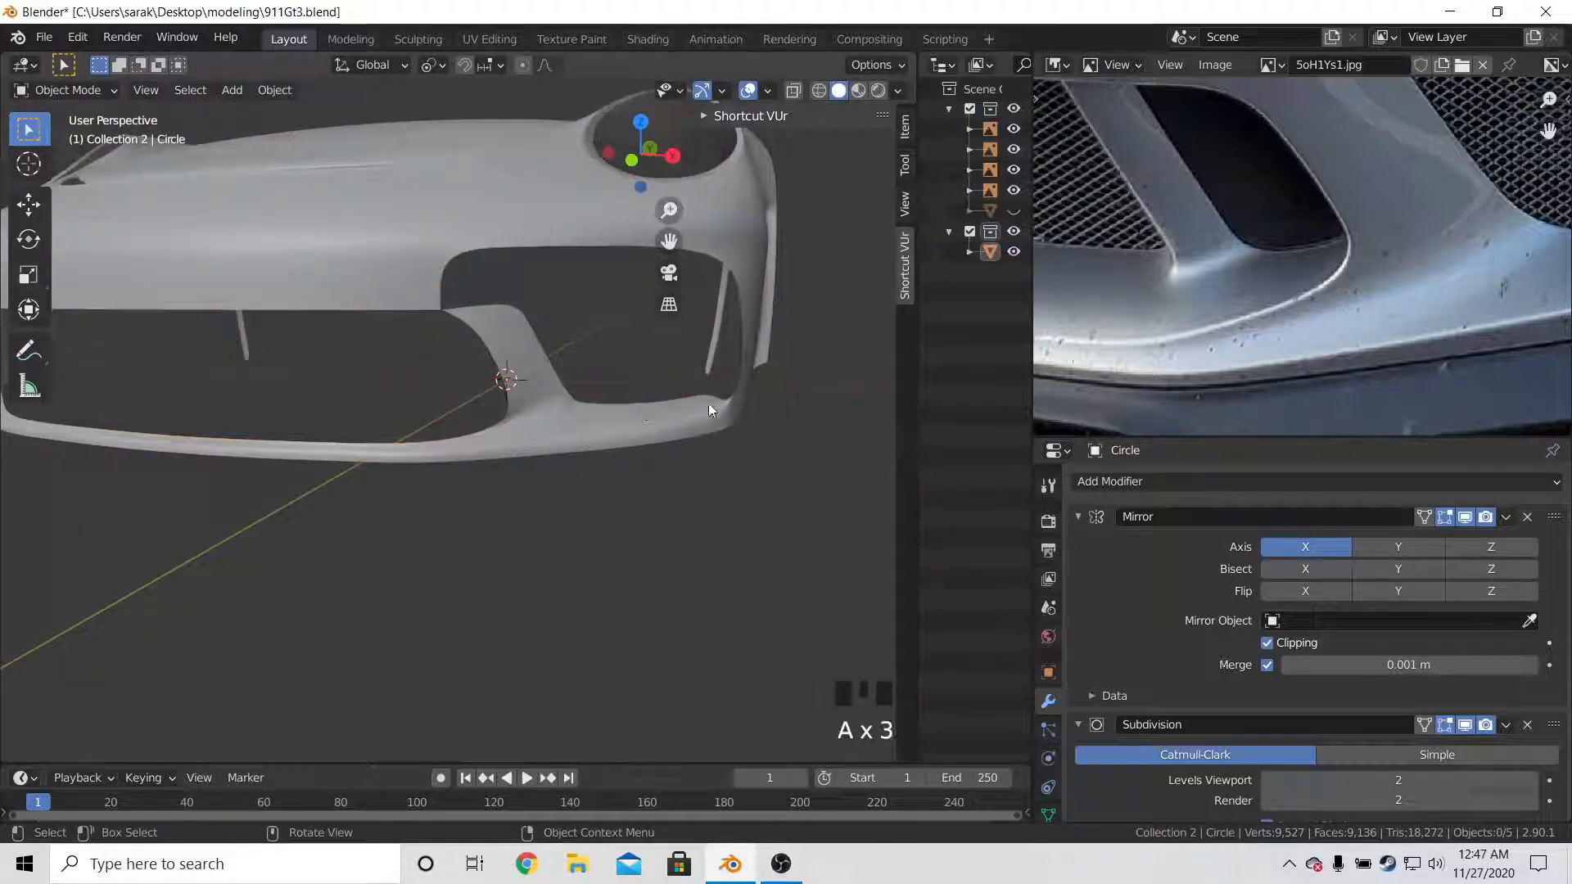
pyautogui.hotkey('ctrl', 's')
# Select the side intake's upper and outer boundary and extrude it about 0.068 m backward along Y in the side view
pyautogui.moveTo(595, 408)
pyautogui.mouseDown(button='middle')
pyautogui.moveTo(565, 411)
pyautogui.moveTo(556, 375)
pyautogui.moveTo(752, 408)
pyautogui.moveTo(656, 429)
pyautogui.moveTo(446, 408)
pyautogui.moveTo(660, 368)
pyautogui.moveTo(474, 413)
pyautogui.moveTo(615, 410)
pyautogui.moveTo(593, 421)
pyautogui.mouseUp(button='middle')
pyautogui.scroll(4, 660, 368)
pyautogui.press('Tab')
pyautogui.moveTo(1167, 327); pyautogui.dragTo(1073, 396, button='middle')
pyautogui.scroll(-2, 1343, 246)
pyautogui.moveTo(1343, 245); pyautogui.dragTo(1241, 302, button='middle')
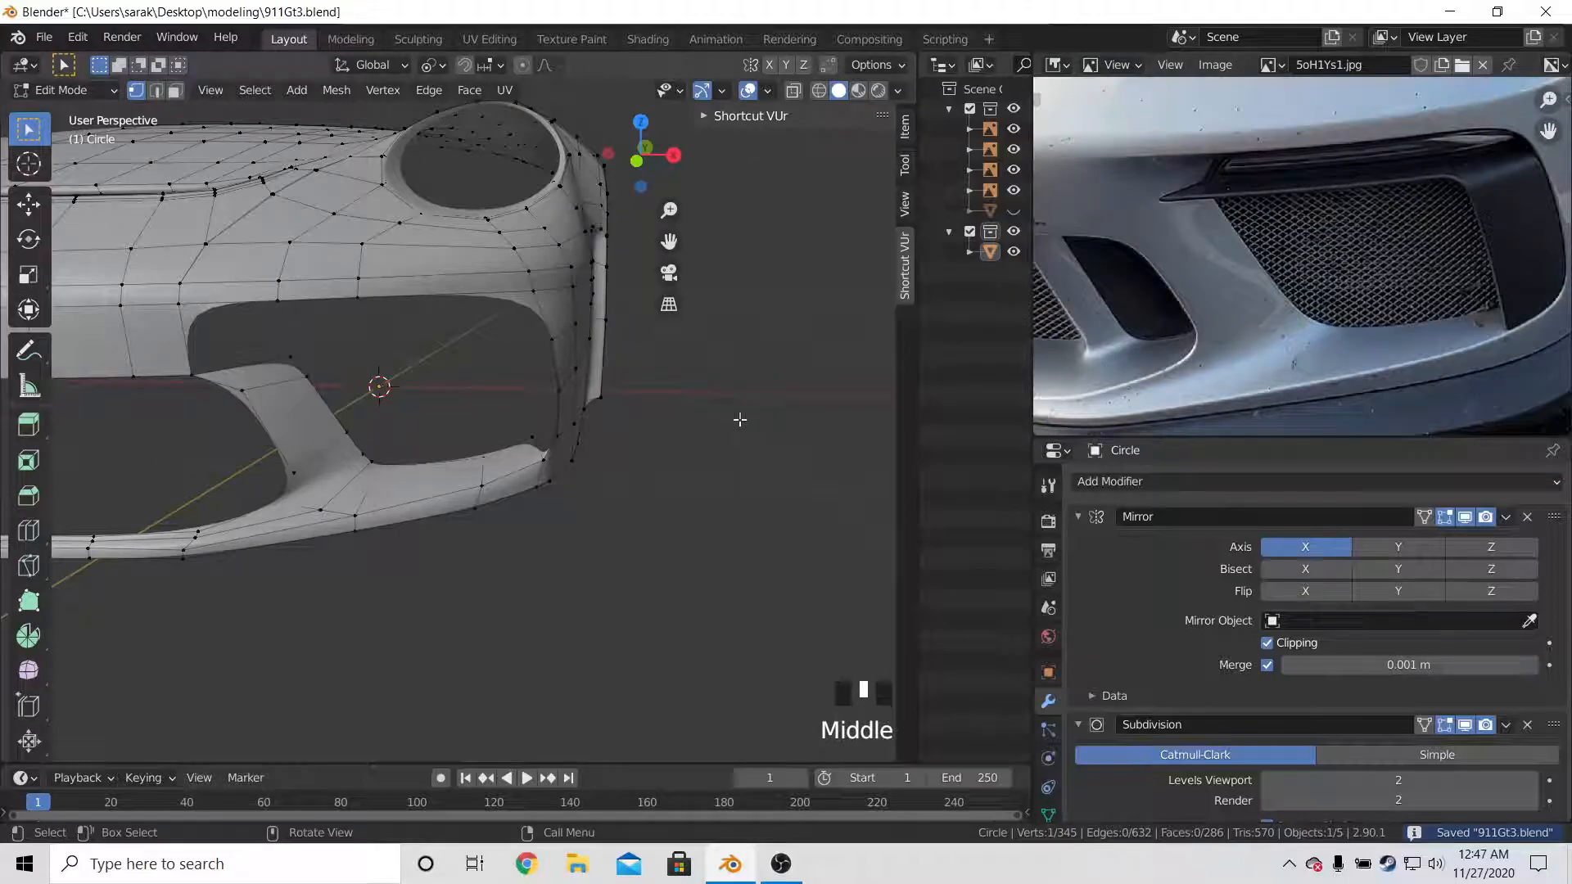
pyautogui.keyDown('ctrl'); pyautogui.keyDown('shift'); pyautogui.click(281, 312); pyautogui.keyUp('shift'); pyautogui.keyUp('ctrl')
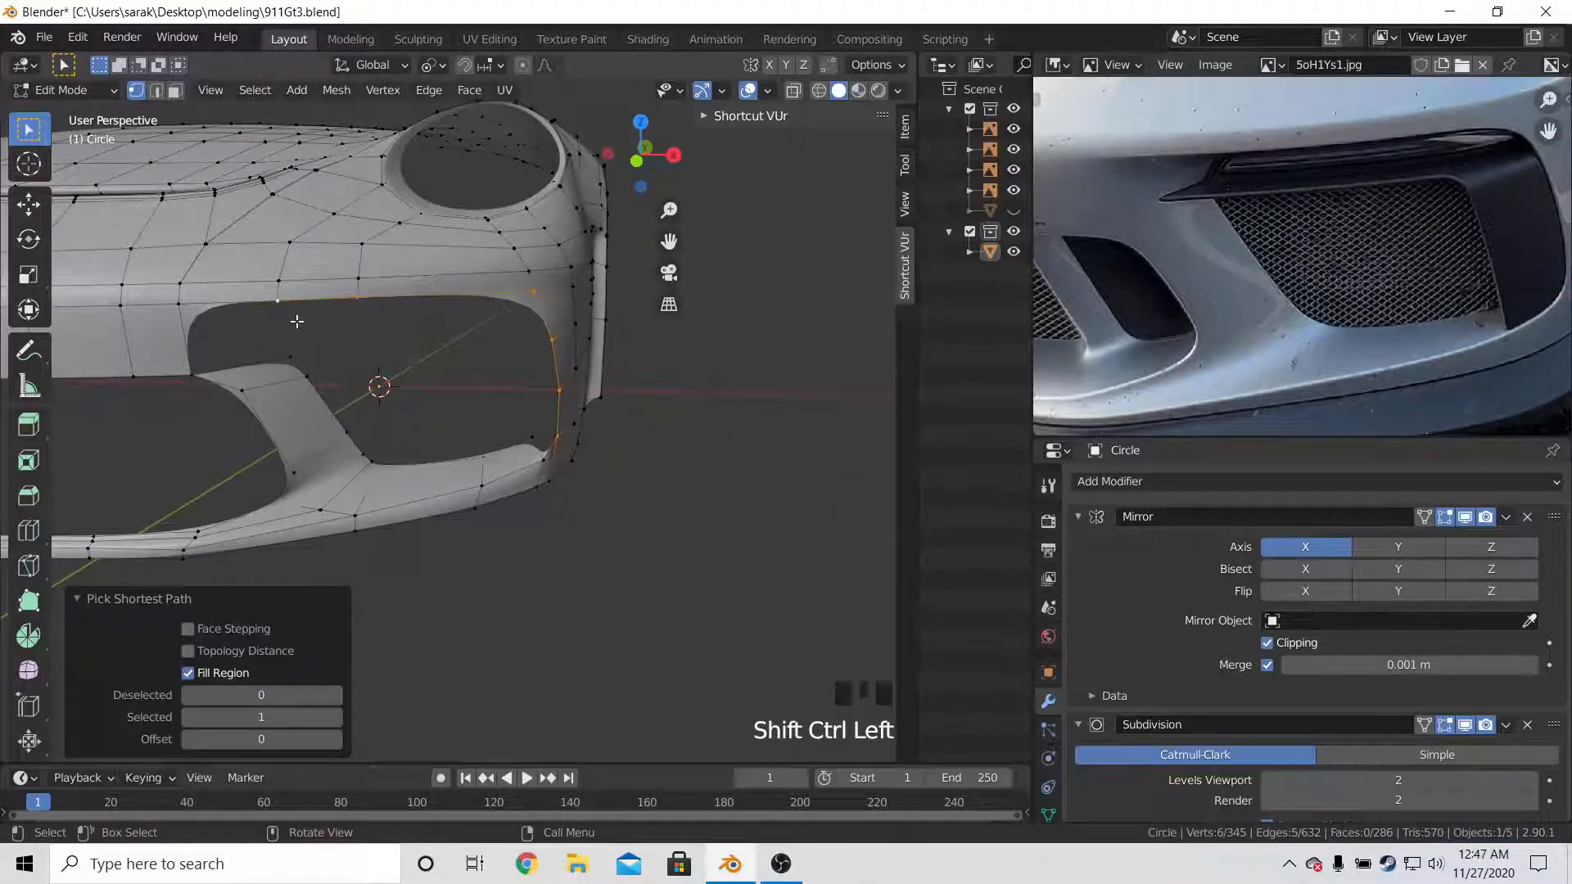
pyautogui.keyDown('shift'); pyautogui.click(184, 310); pyautogui.keyUp('shift')
pyautogui.moveTo(184, 310); pyautogui.dragTo(201, 291, button='middle')
pyautogui.press('KP_3')
pyautogui.press('e')
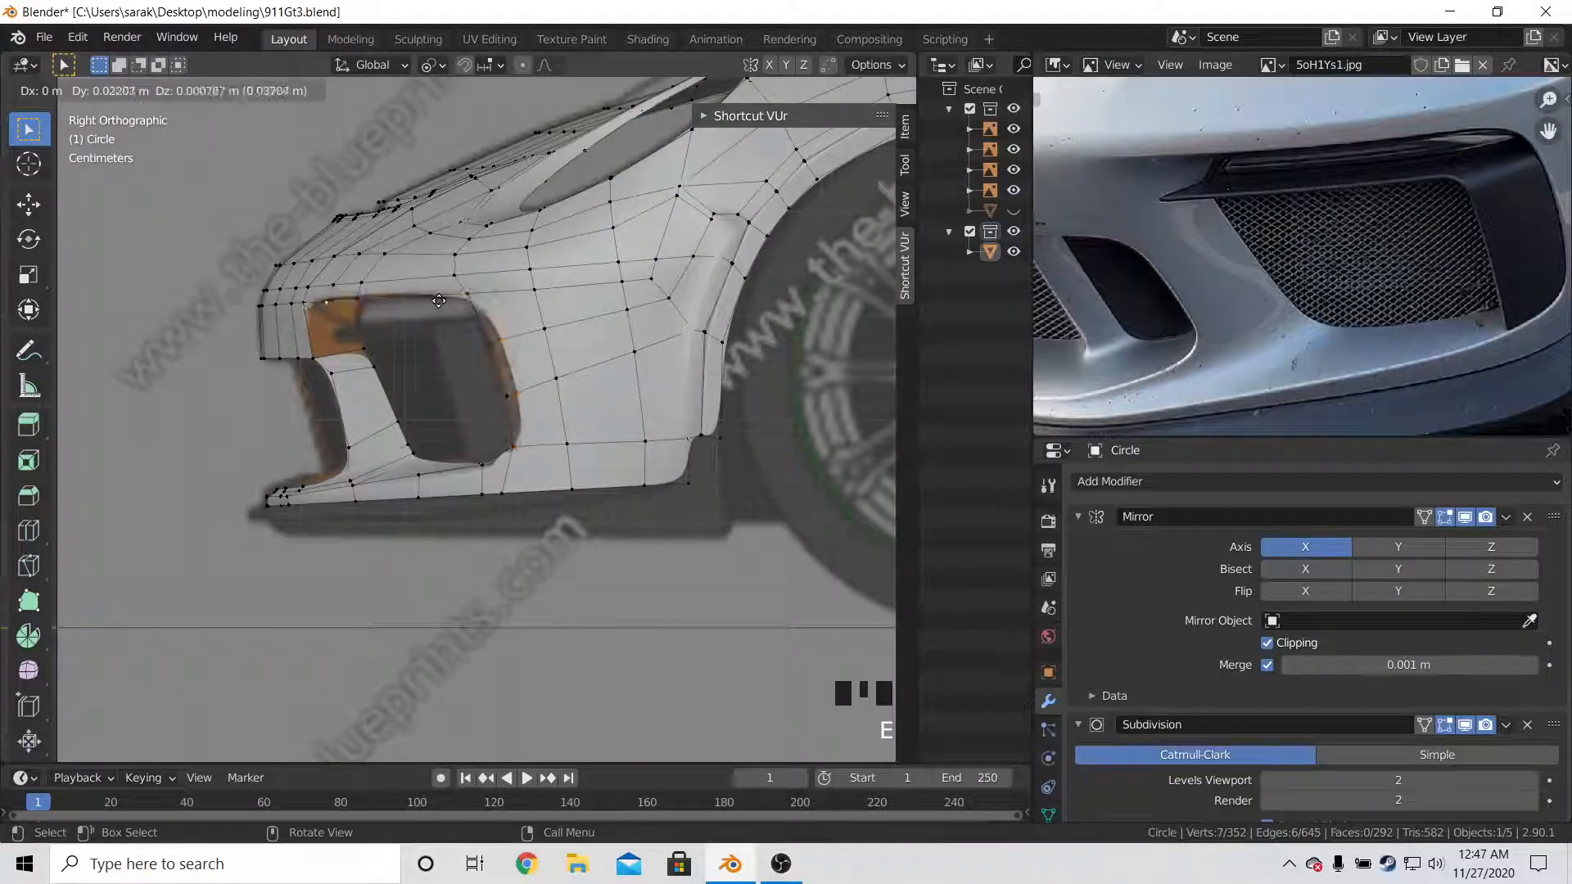
pyautogui.click(753, 281)
# In the front view, scale the extruded intake edge to 0.998 and move it about 0.0029 m in X and -0.0029 m in Z
pyautogui.moveTo(752, 282); pyautogui.dragTo(691, 314, button='middle')
pyautogui.press('KP_1')
pyautogui.press('z')
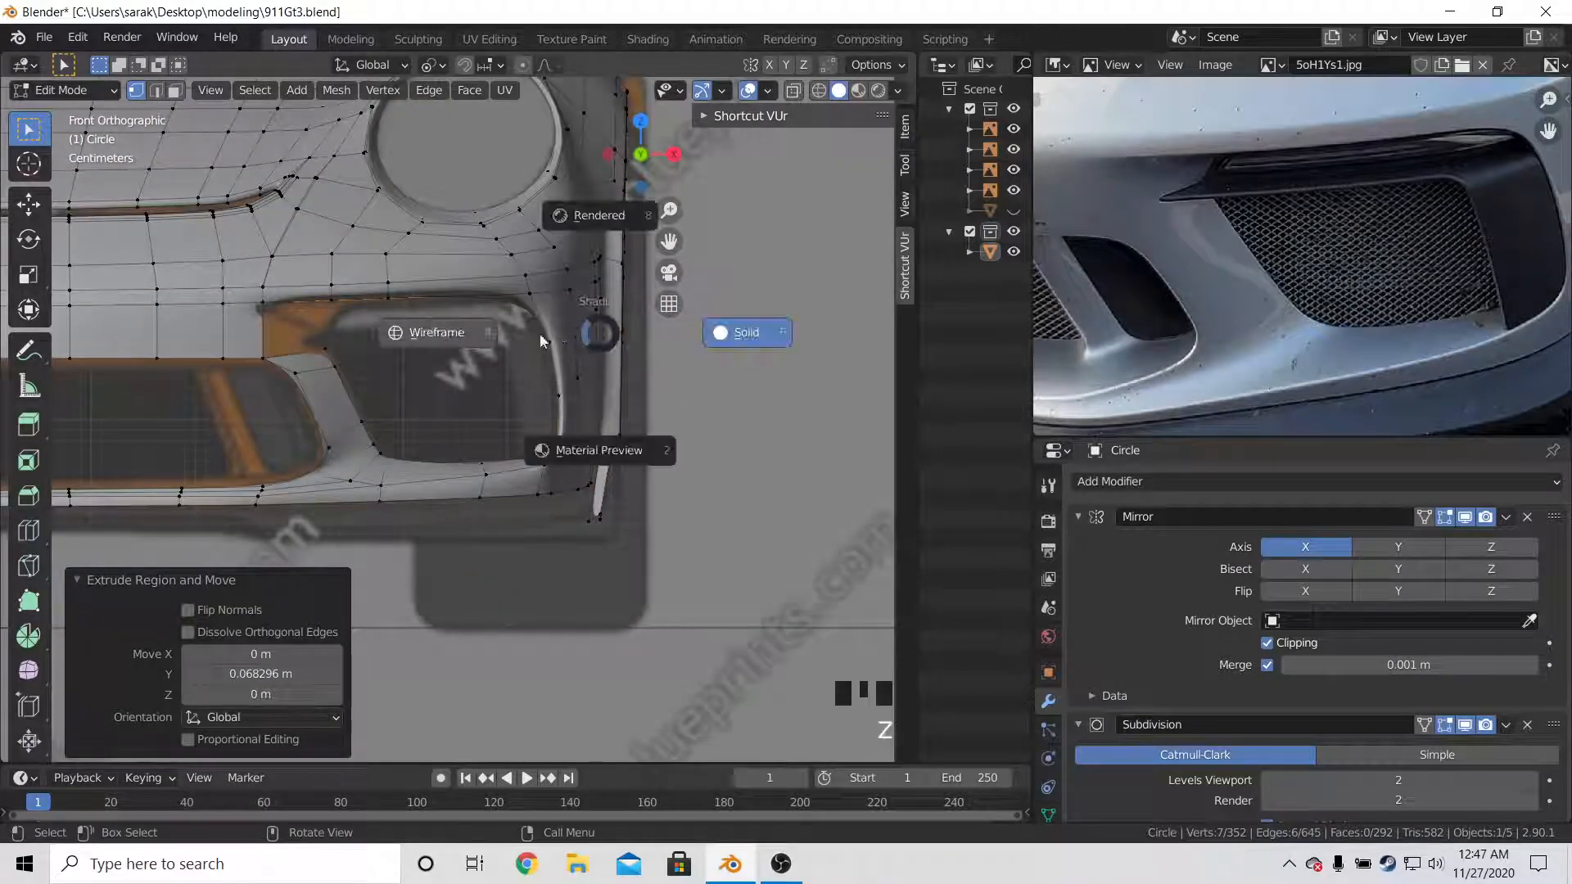
pyautogui.press('s')
pyautogui.click(702, 330)
pyautogui.press('g')
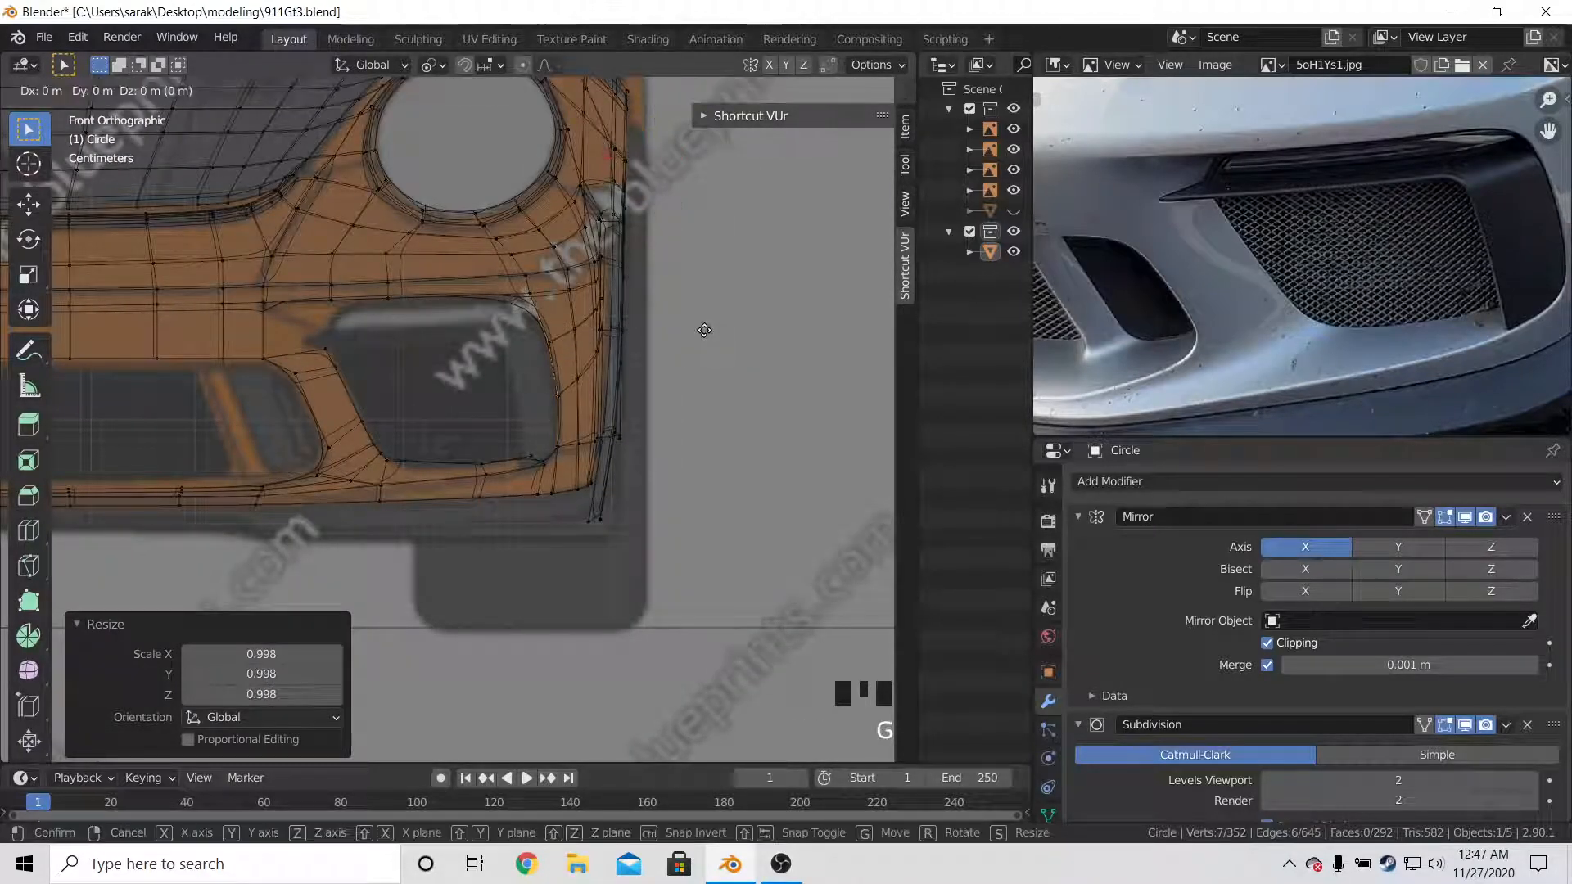
pyautogui.click(734, 360)
# Scale the extruded intake edge slightly again and move it about 0.0021 m in X and -0.0016 m in Z
pyautogui.press('s')
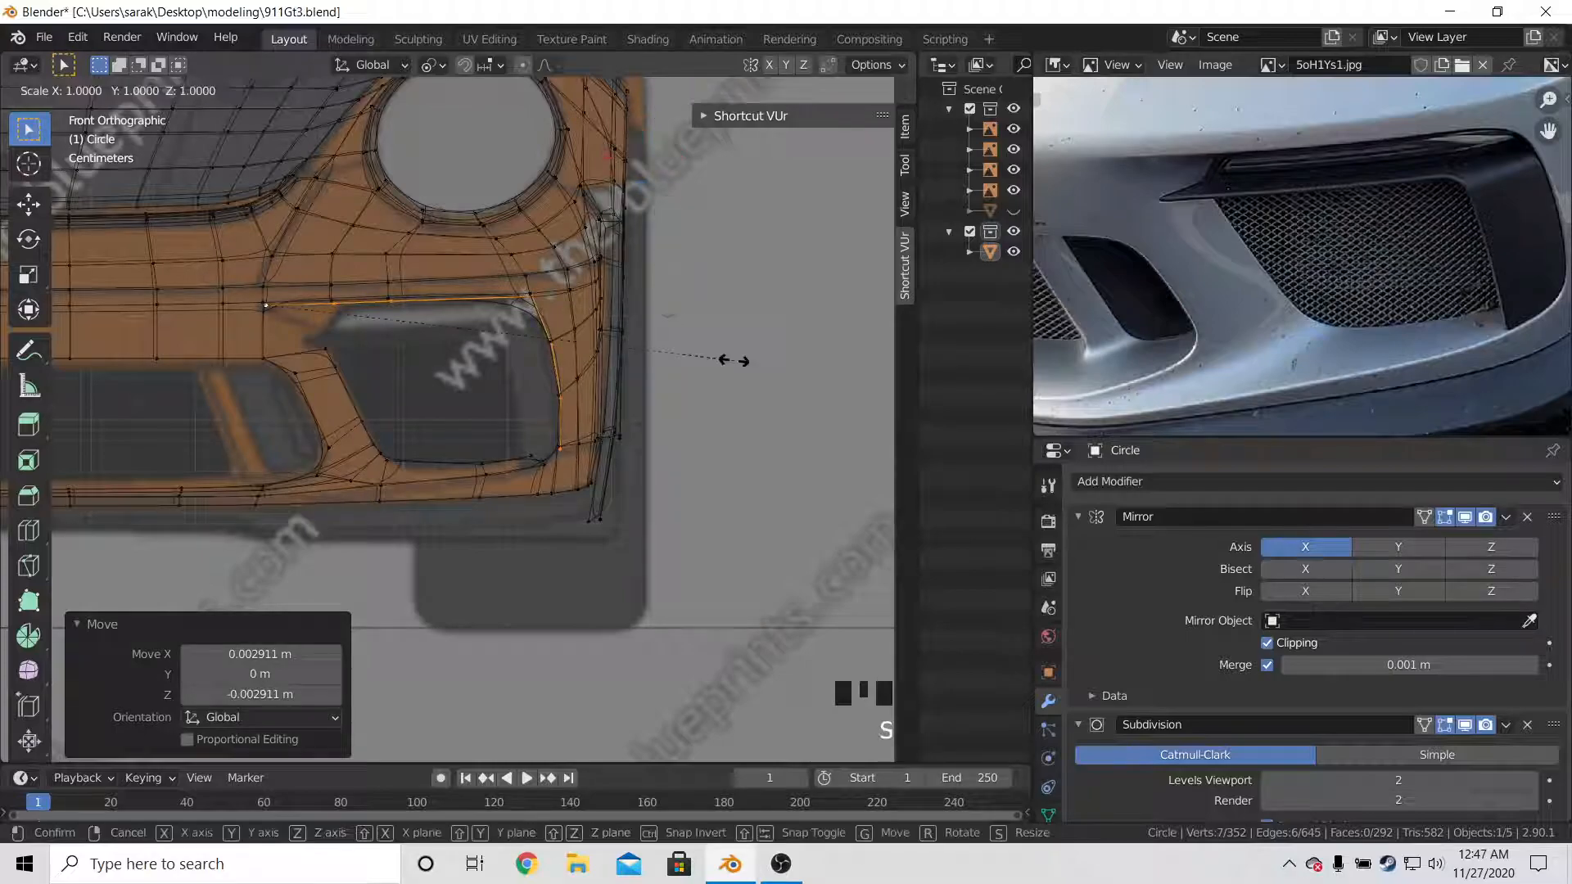
pyautogui.click(683, 353)
pyautogui.press('g')
pyautogui.click(702, 372)
pyautogui.press('z')
pyautogui.click(768, 370)
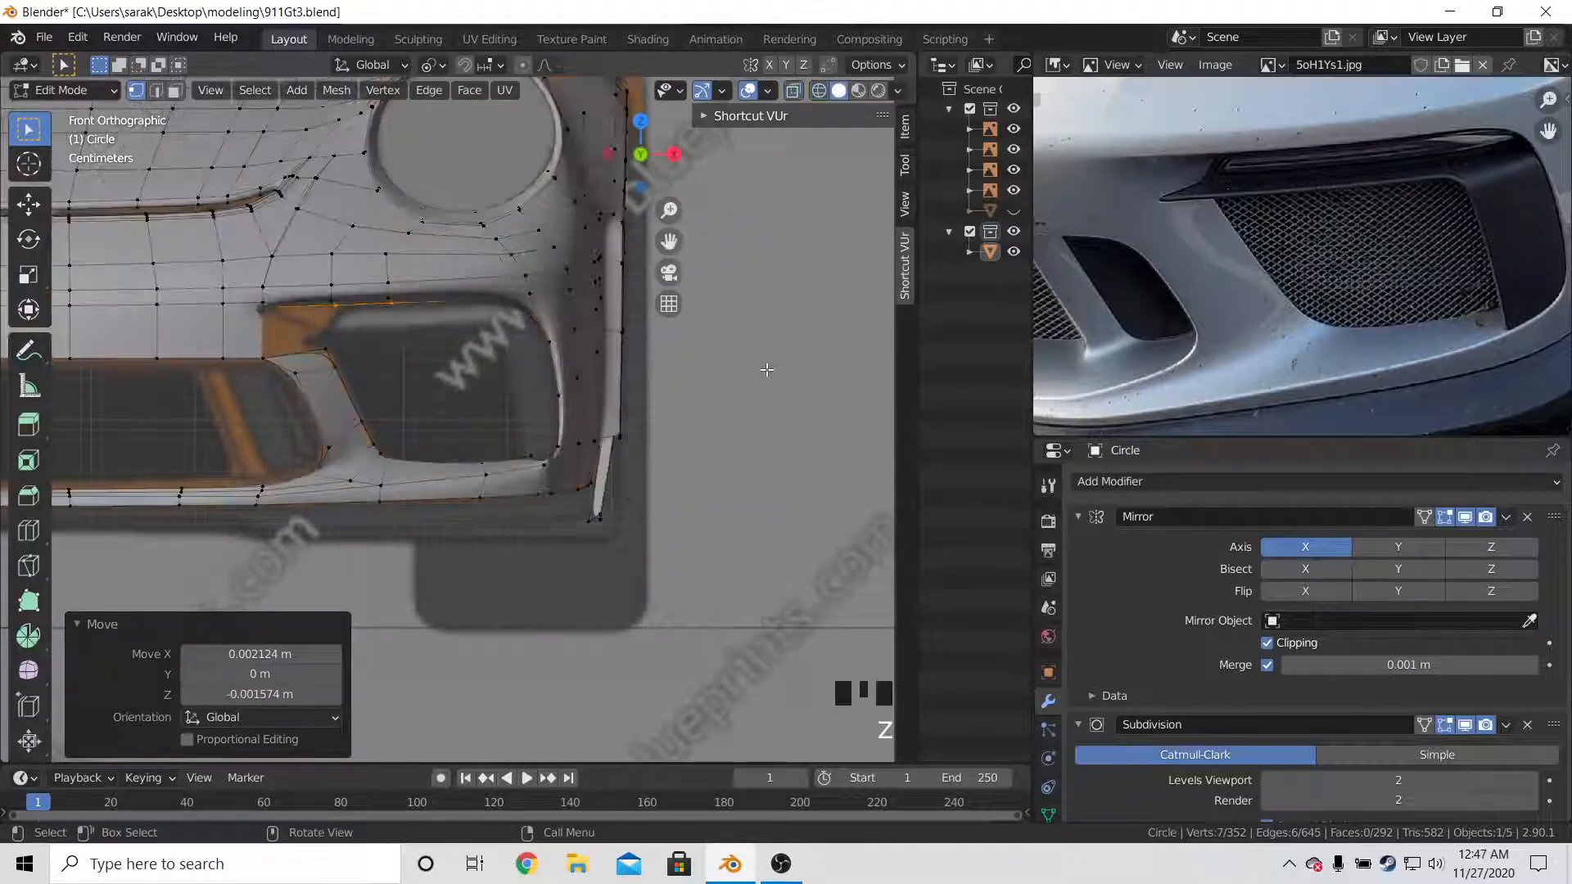
# Fill a four-sided face joining the strut's upper end to the bumper at the side intake's upper inner corner
pyautogui.moveTo(764, 370); pyautogui.dragTo(432, 372, button='middle')
pyautogui.scroll(4, 476, 392)
pyautogui.click(384, 318)
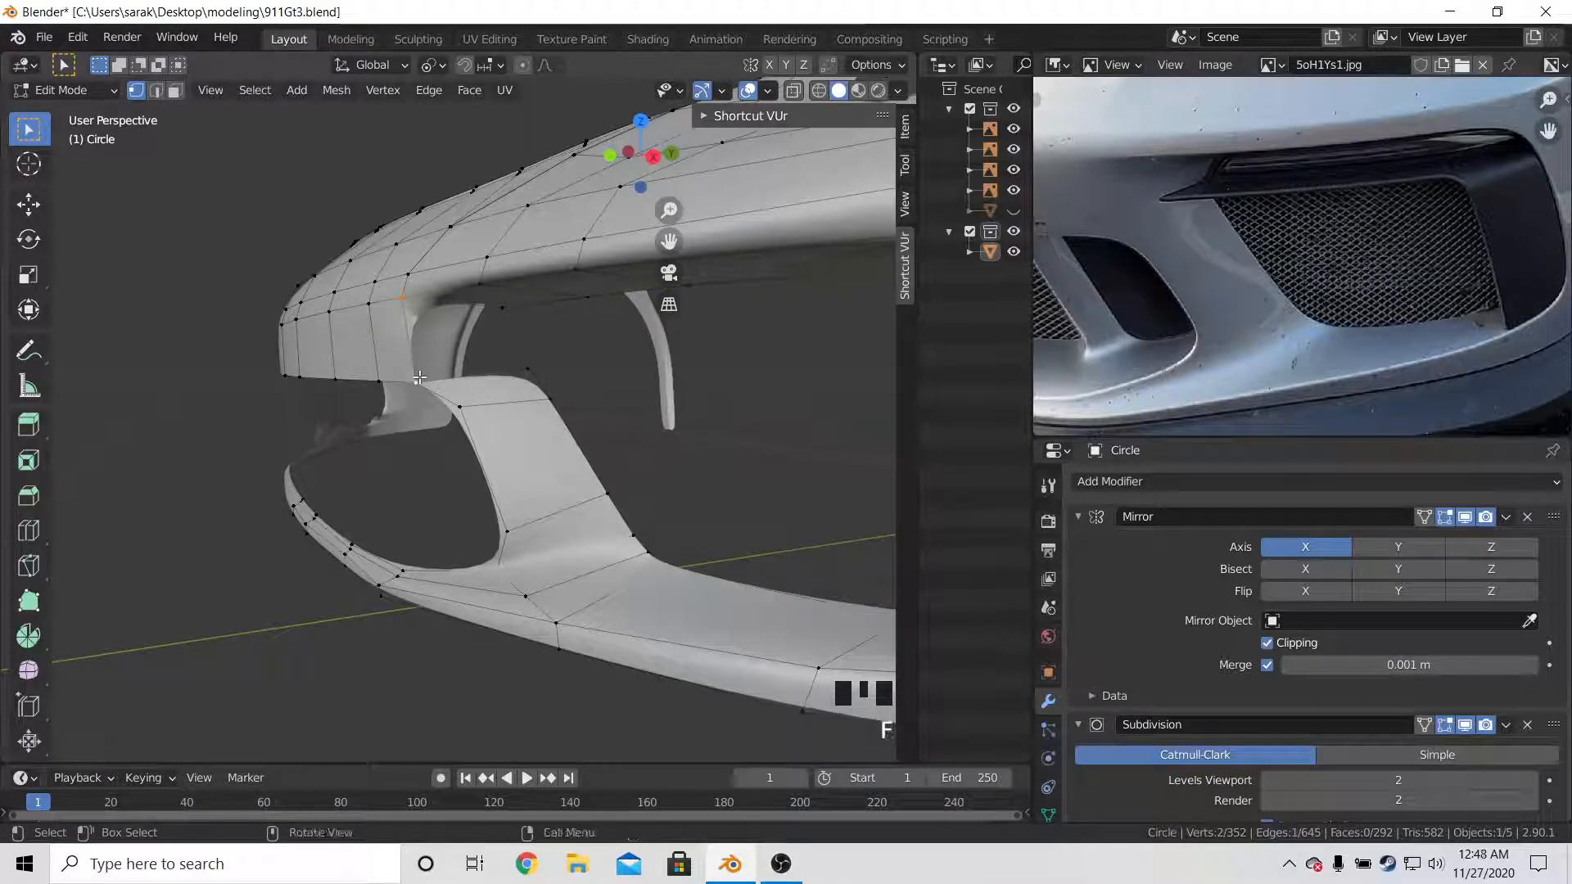
pyautogui.moveTo(524, 361); pyautogui.dragTo(561, 337, button='middle')
pyautogui.press('f')
# Slide vertices at the inner end of the side intake's upper edge outward to match the front blueprint
pyautogui.scroll(-2, 575, 355)
pyautogui.press('KP_1')
pyautogui.press('z')
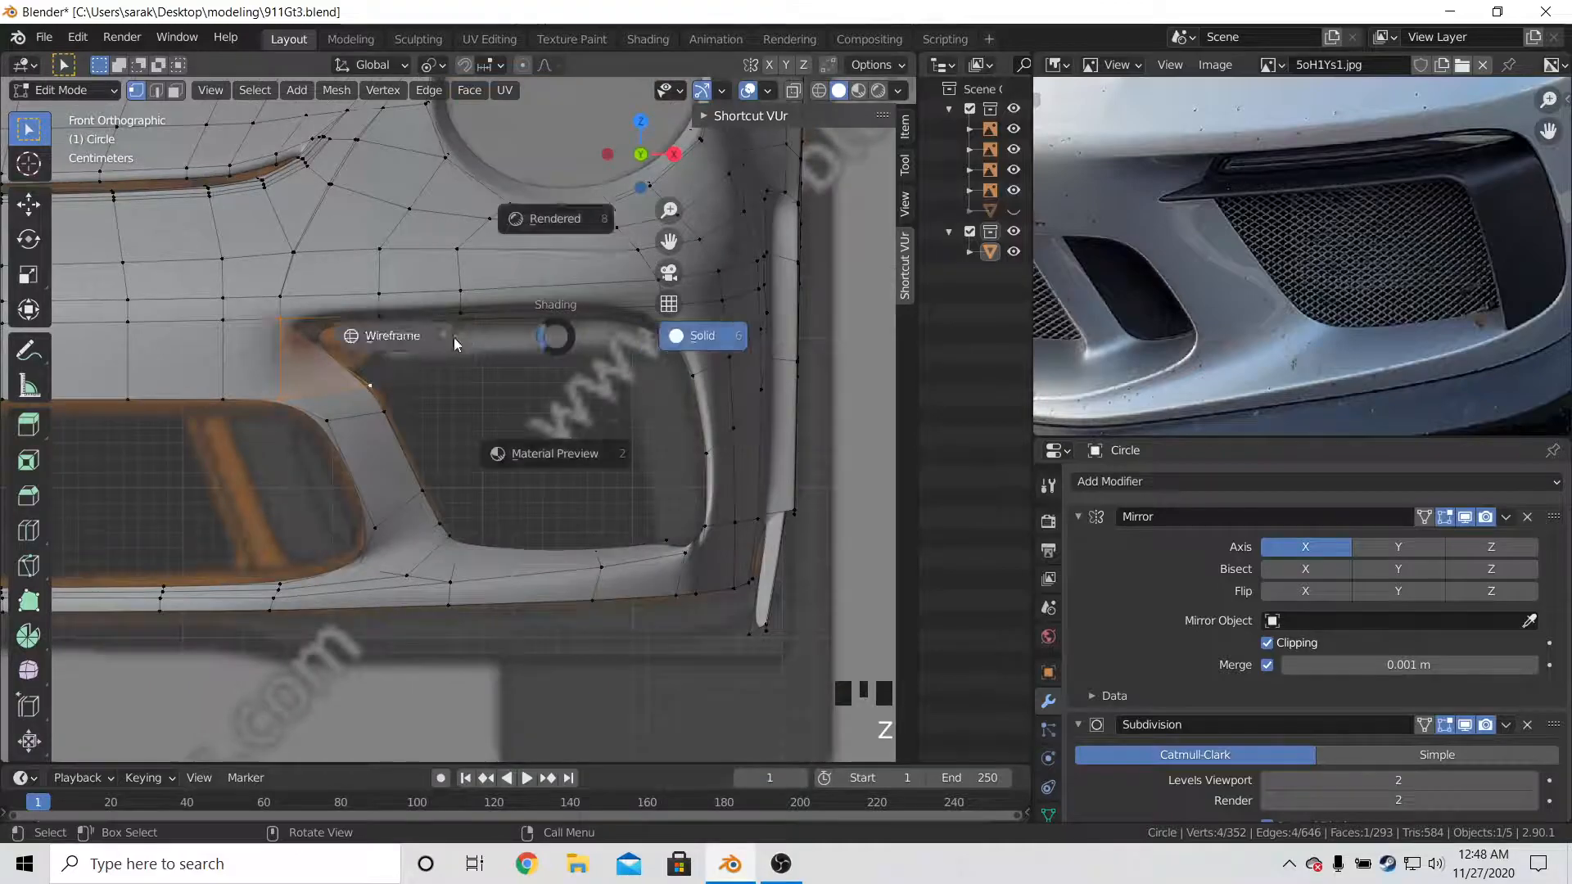
pyautogui.press('g')
pyautogui.press('g')
pyautogui.click(374, 328)
pyautogui.click(394, 326)
pyautogui.press('g')
pyautogui.press('g')
pyautogui.click(429, 325)
pyautogui.press('g')
pyautogui.press('g')
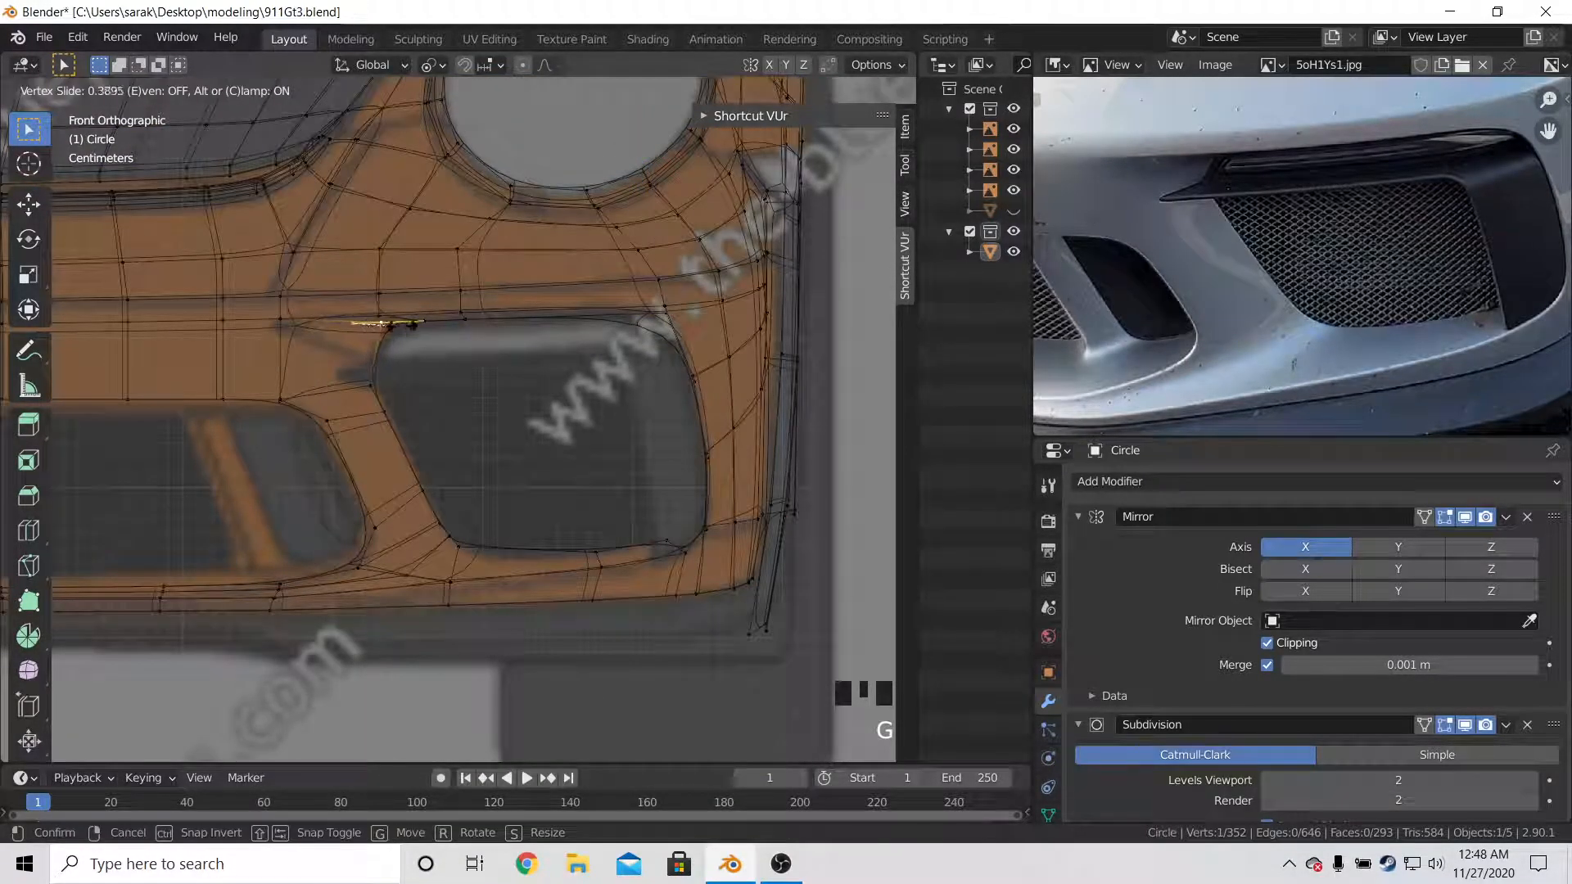
pyautogui.click(491, 327)
# Slide the neighbouring vertex on the side intake's upper edge outward, check the smoothed bumper, and save the file
pyautogui.click(369, 312)
pyautogui.press('g')
pyautogui.press('g')
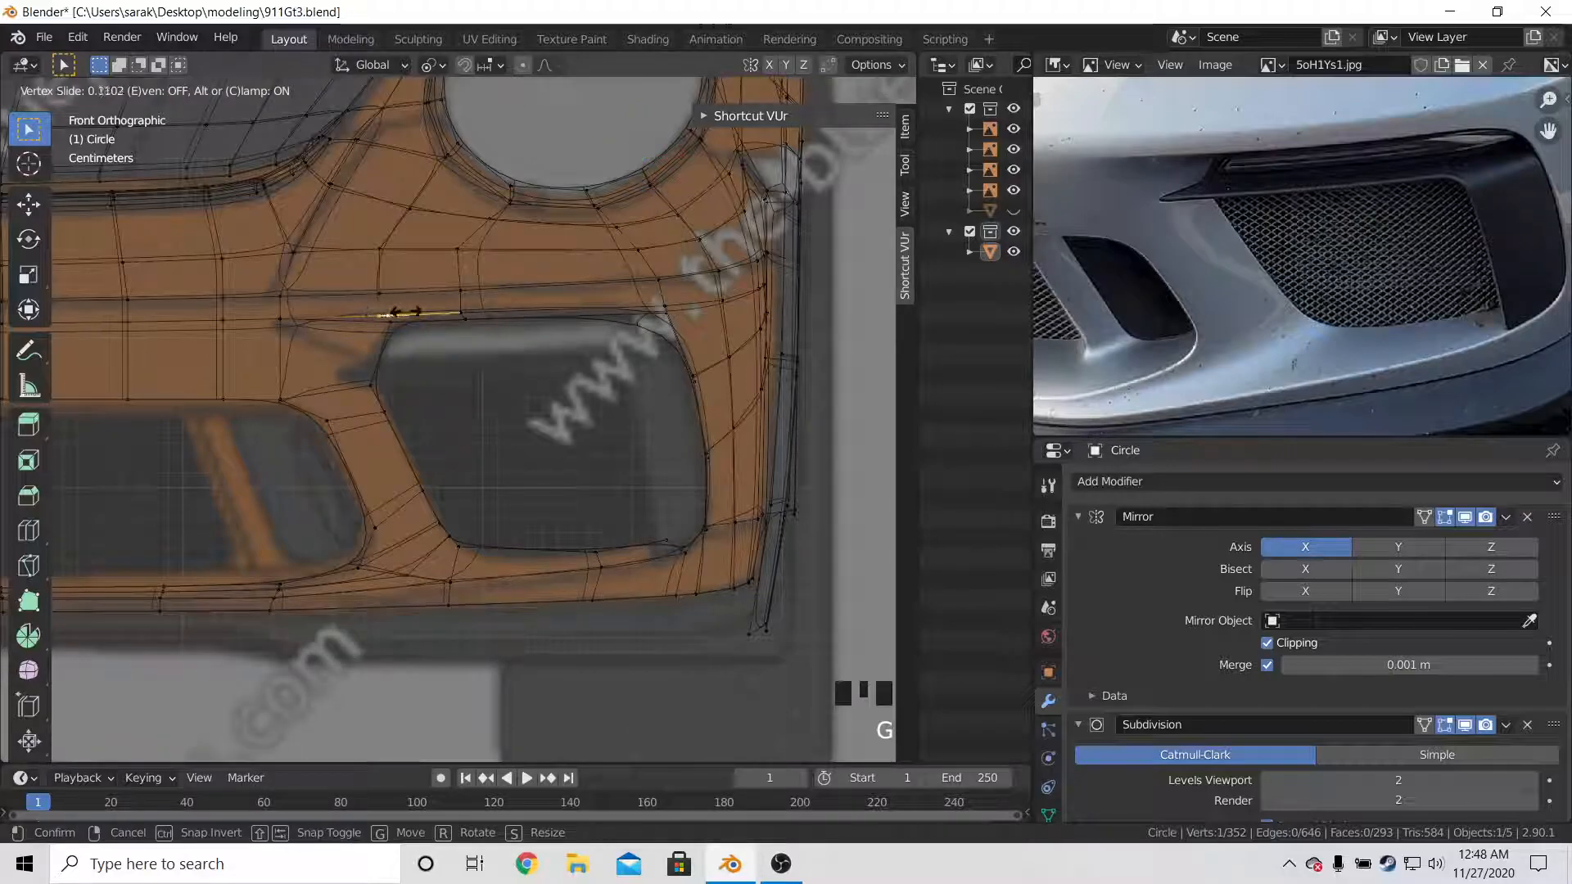
pyautogui.click(438, 312)
pyautogui.press('z')
pyautogui.scroll(-2, 543, 319)
pyautogui.press('Tab')
pyautogui.moveTo(551, 317); pyautogui.dragTo(381, 359, button='middle')
pyautogui.hotkey('ctrl', 's')
# In the side view, slide the inner end vertex of the side intake's upper edge back to the blueprint's intake corner
pyautogui.press('Tab')
pyautogui.press('KP_3')
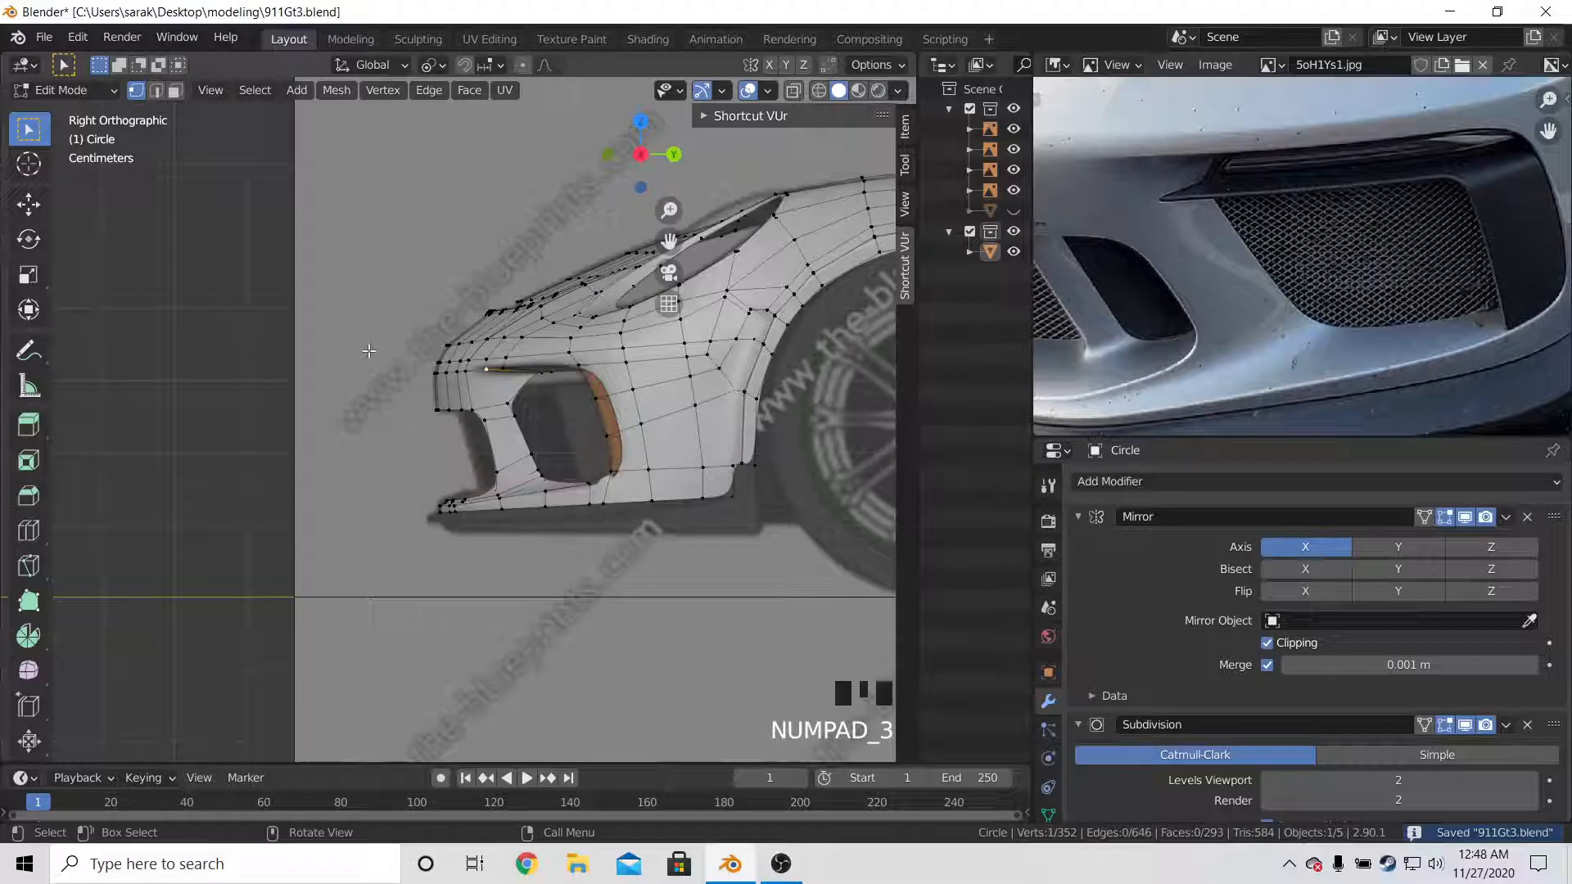
pyautogui.hotkey('alt', 'z')
pyautogui.scroll(4, 549, 407)
pyautogui.press('g')
pyautogui.press('g')
pyautogui.click(551, 326)
# Slide the next two vertices on the side intake's upper edge forward in the side view, and check the smoothed intake
pyautogui.click(631, 327)
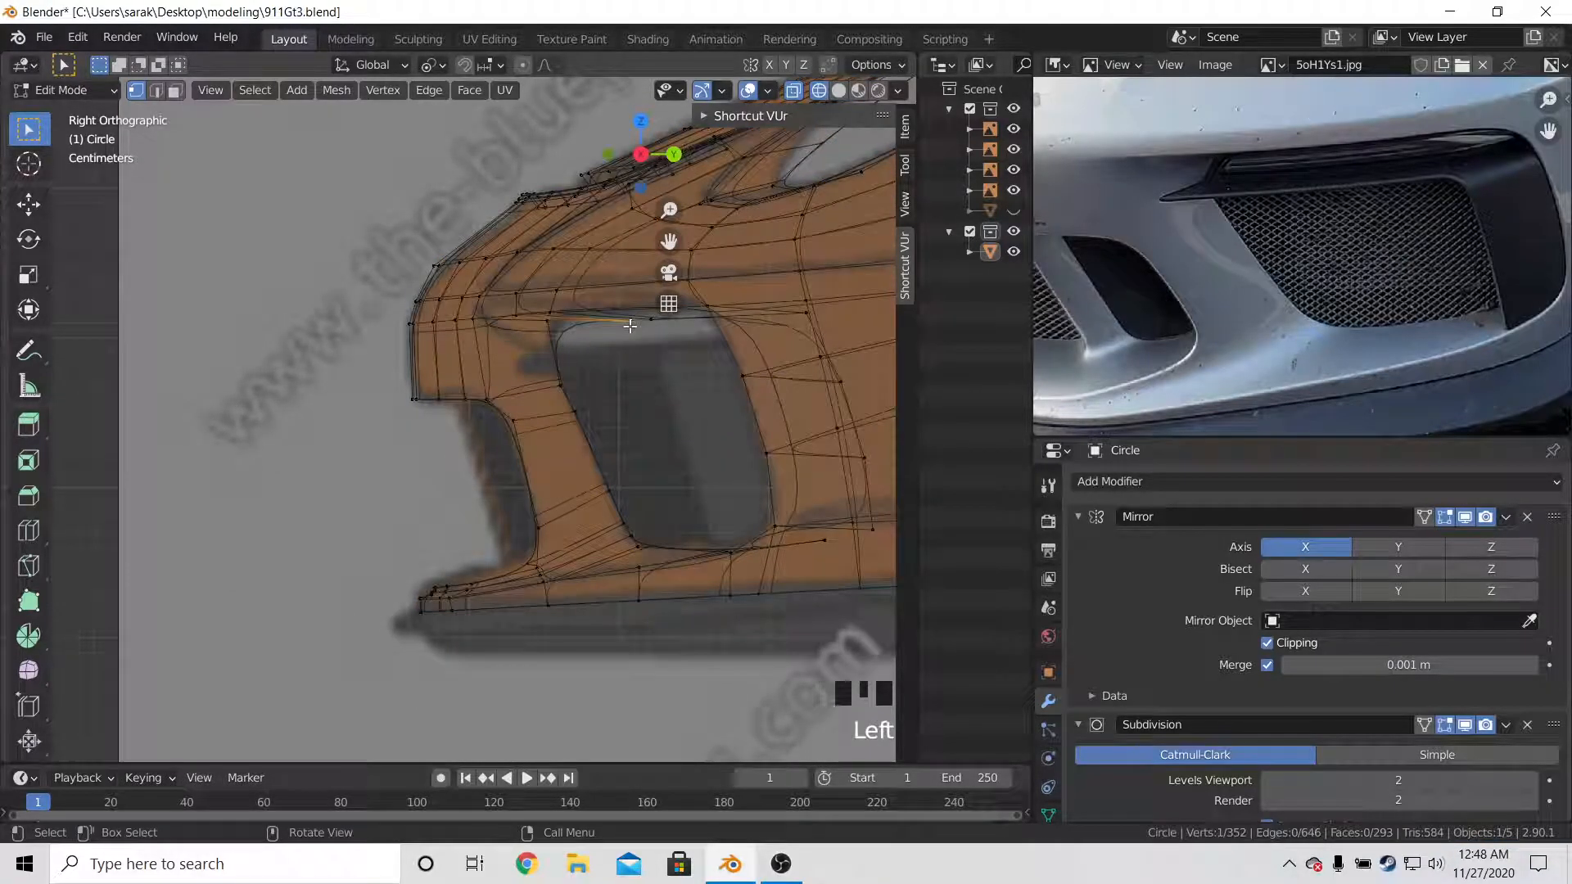
pyautogui.press('g')
pyautogui.press('g')
pyautogui.click(582, 324)
pyautogui.click(651, 320)
pyautogui.press('g')
pyautogui.press('g')
pyautogui.click(615, 320)
pyautogui.press('Tab')
pyautogui.scroll(-3, 616, 320)
pyautogui.moveTo(616, 320); pyautogui.dragTo(621, 457, button='middle')
# In the front view, slide the side intake's upper inner corner vertex outward by a factor of about 0.536
pyautogui.press('KP_1')
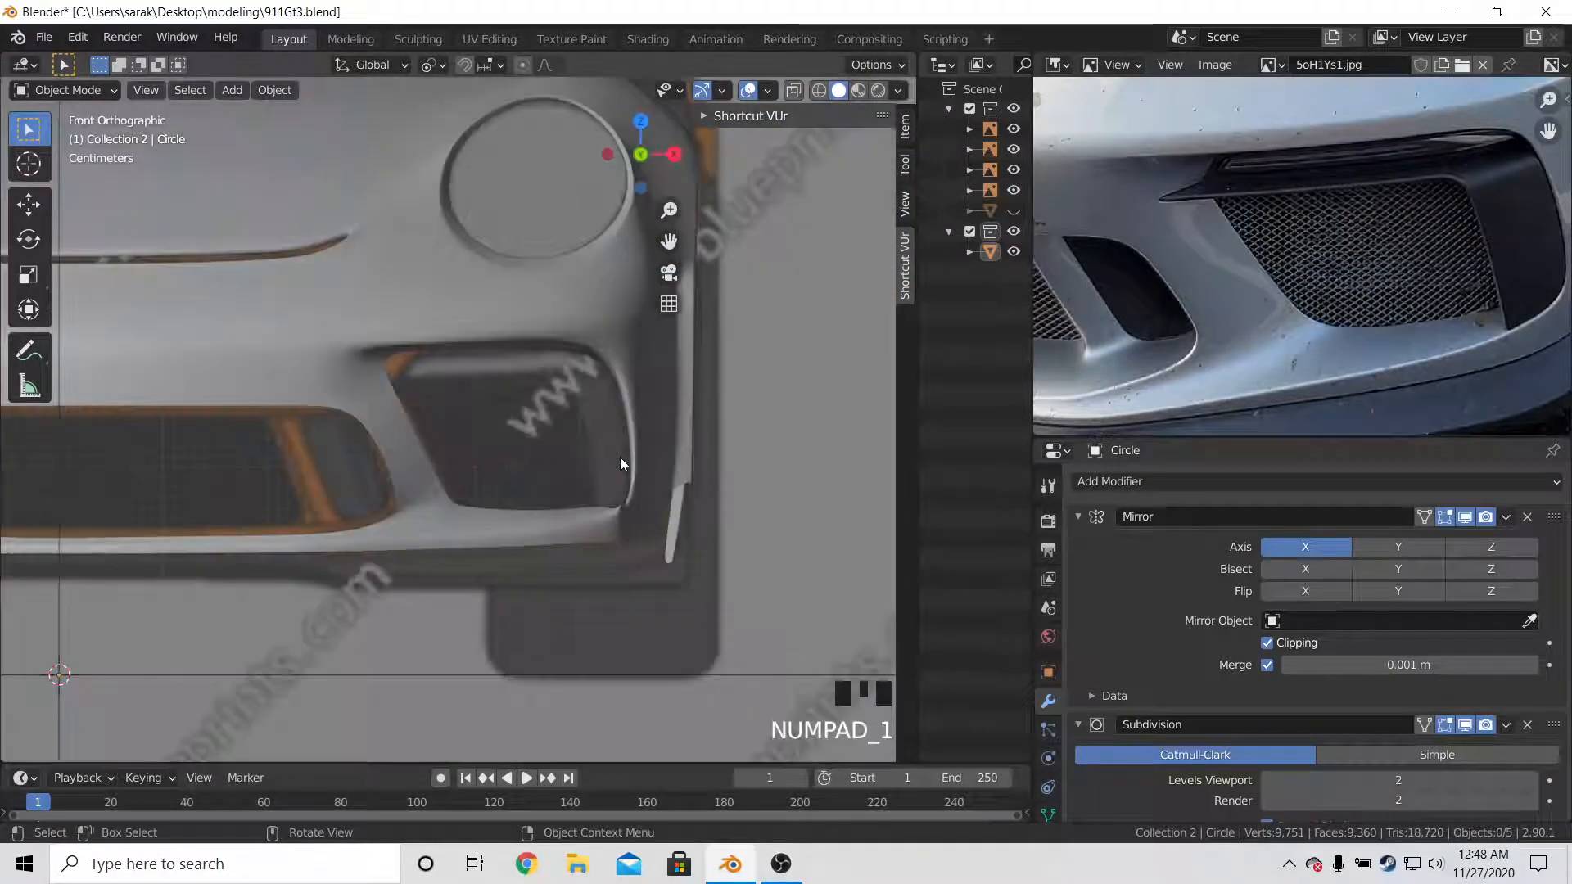
pyautogui.press('Tab')
pyautogui.hotkey('shift', 'z')
pyautogui.scroll(3, 365, 310)
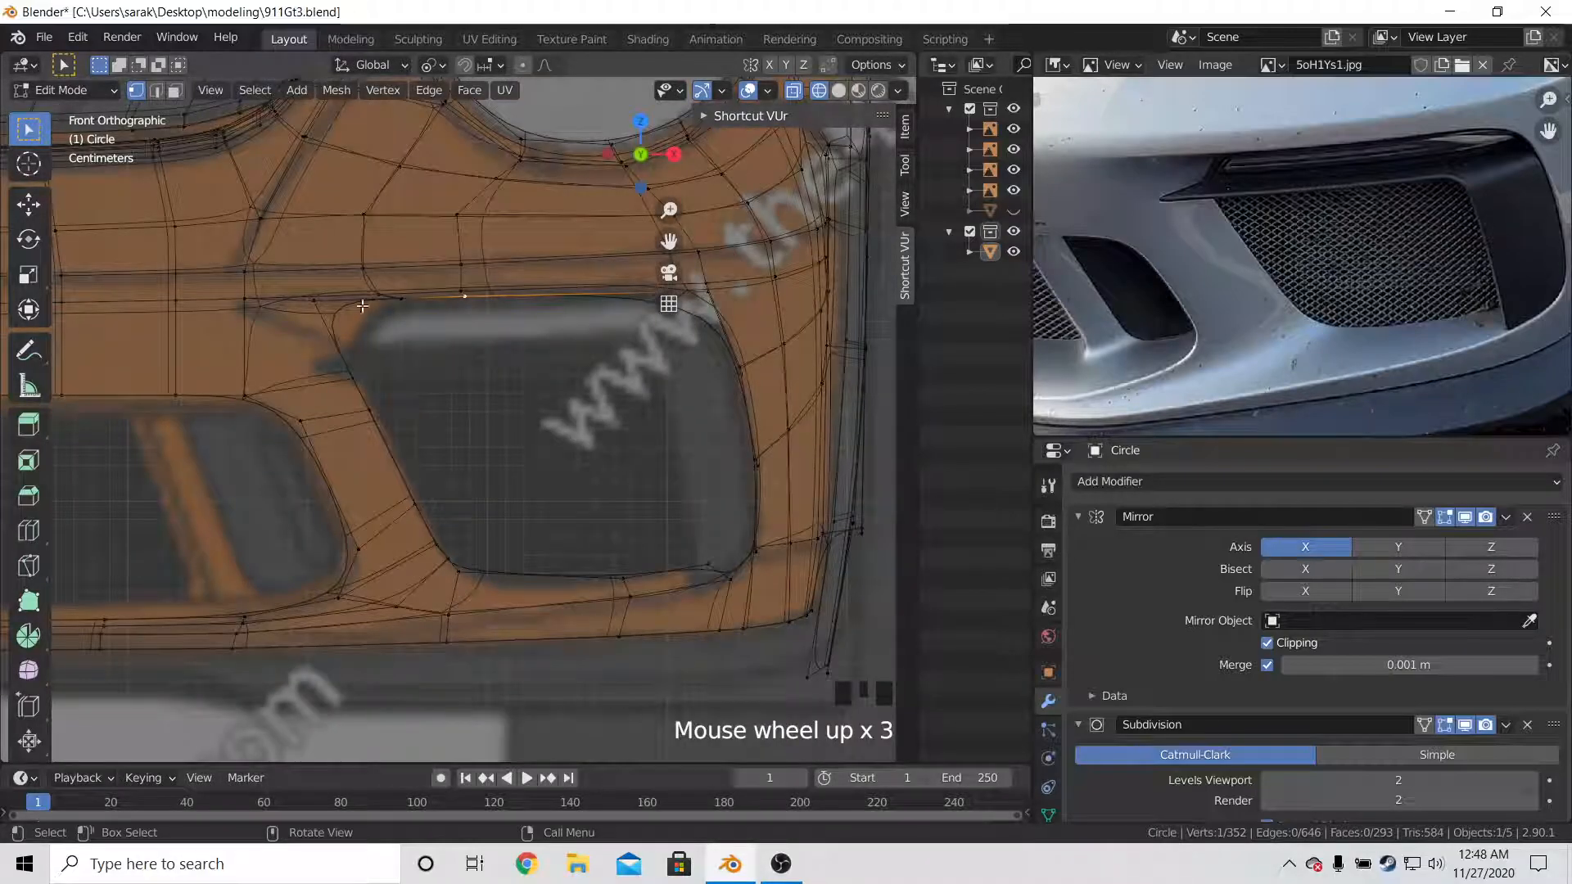
pyautogui.press('g')
pyautogui.press('g')
pyautogui.click(425, 306)
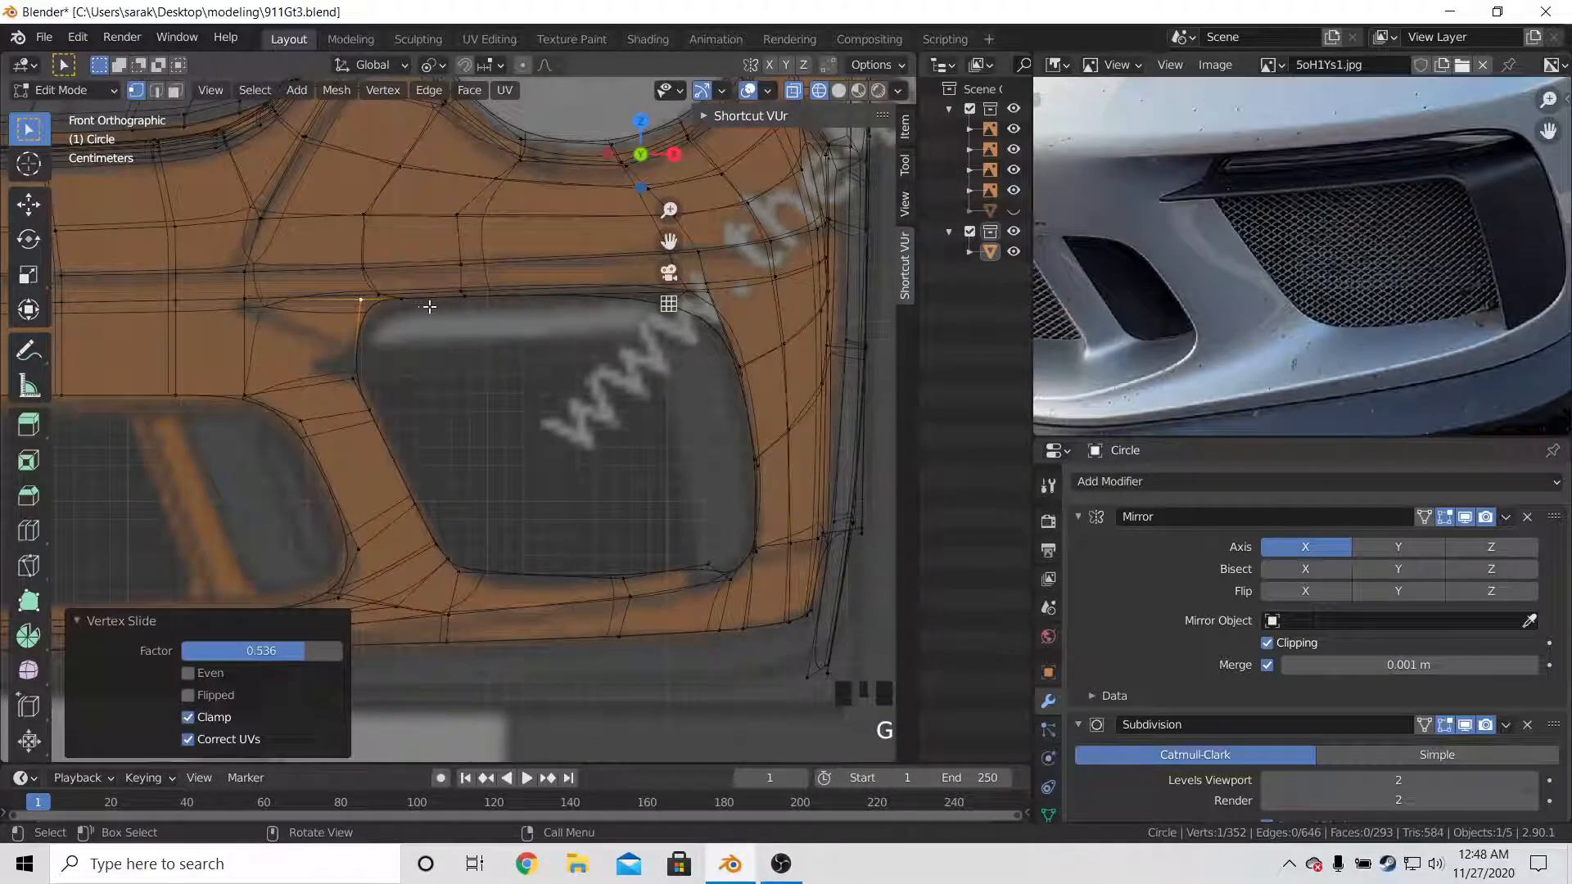
# Adjust the intake's upper inner corner vertex in the side view with a vertex slide of about 0.139
pyautogui.press('z')
pyautogui.moveTo(502, 309); pyautogui.dragTo(362, 311, button='middle')
pyautogui.press('KP_3')
pyautogui.press('z')
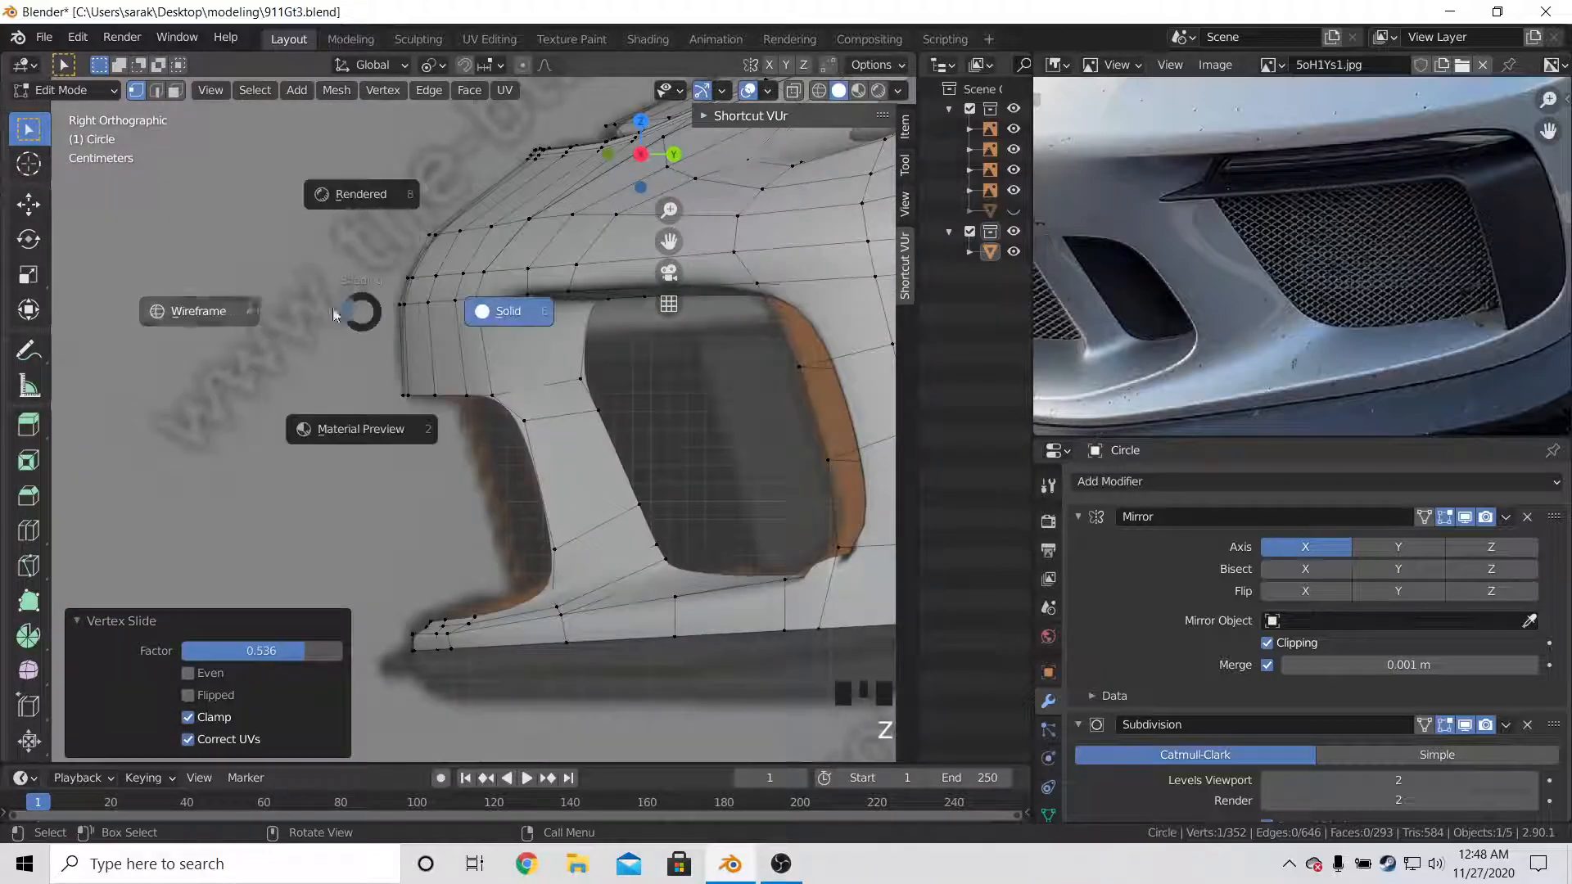
pyautogui.press('g')
pyautogui.press('g')
pyautogui.click(443, 309)
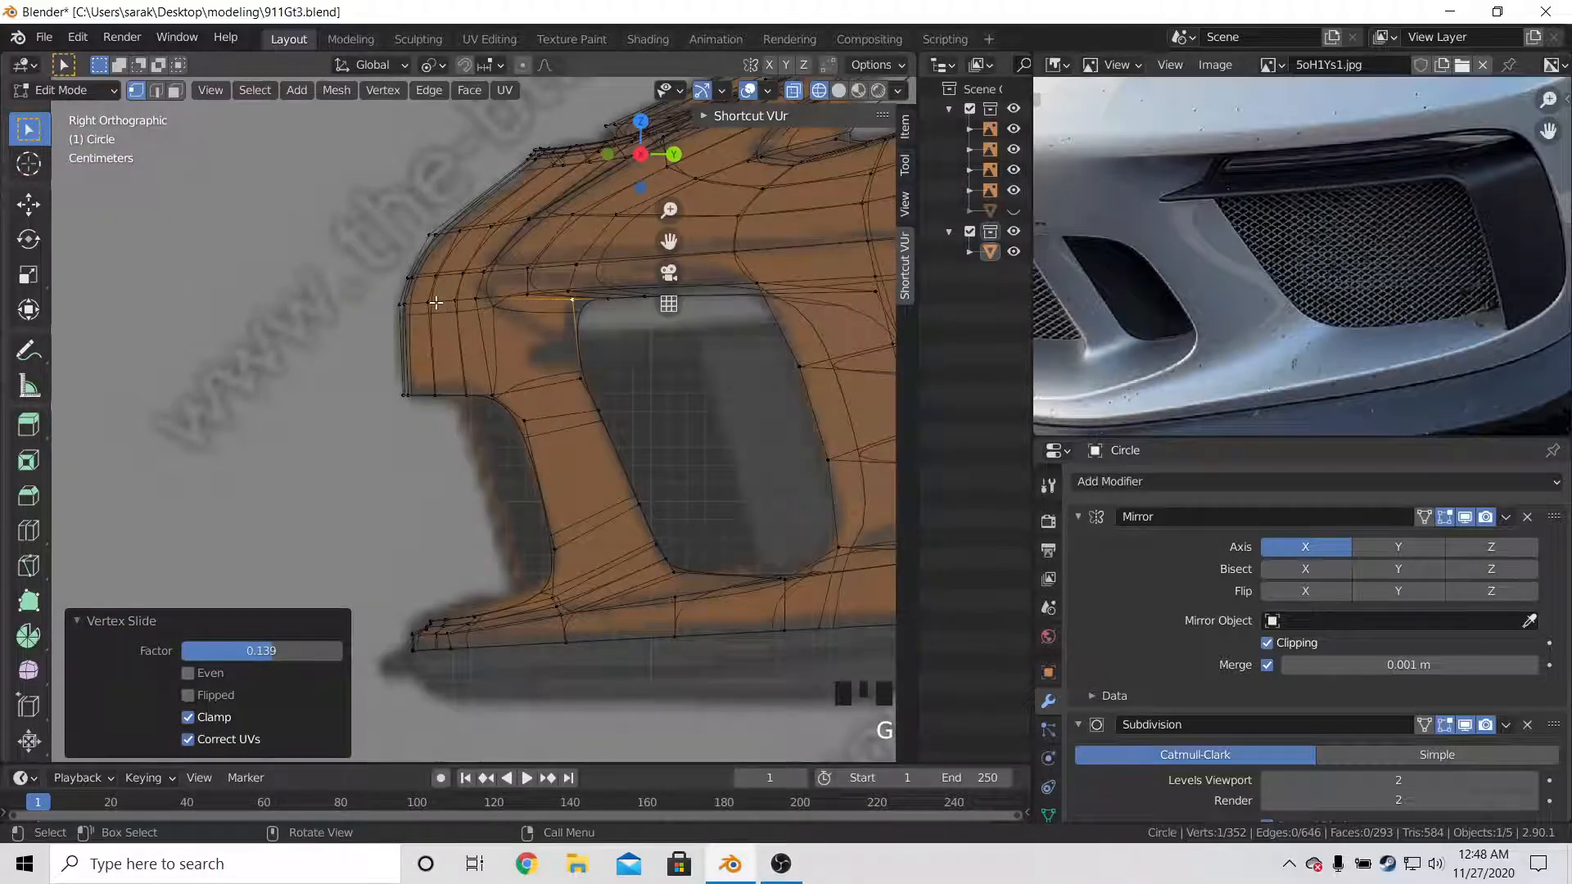
# Slide the intake's upper inner corner vertex by a factor of about 0.329 in the front view, and save the file
pyautogui.press('KP_1')
pyautogui.press('g')
pyautogui.press('g')
pyautogui.click(520, 310)
pyautogui.press('z')
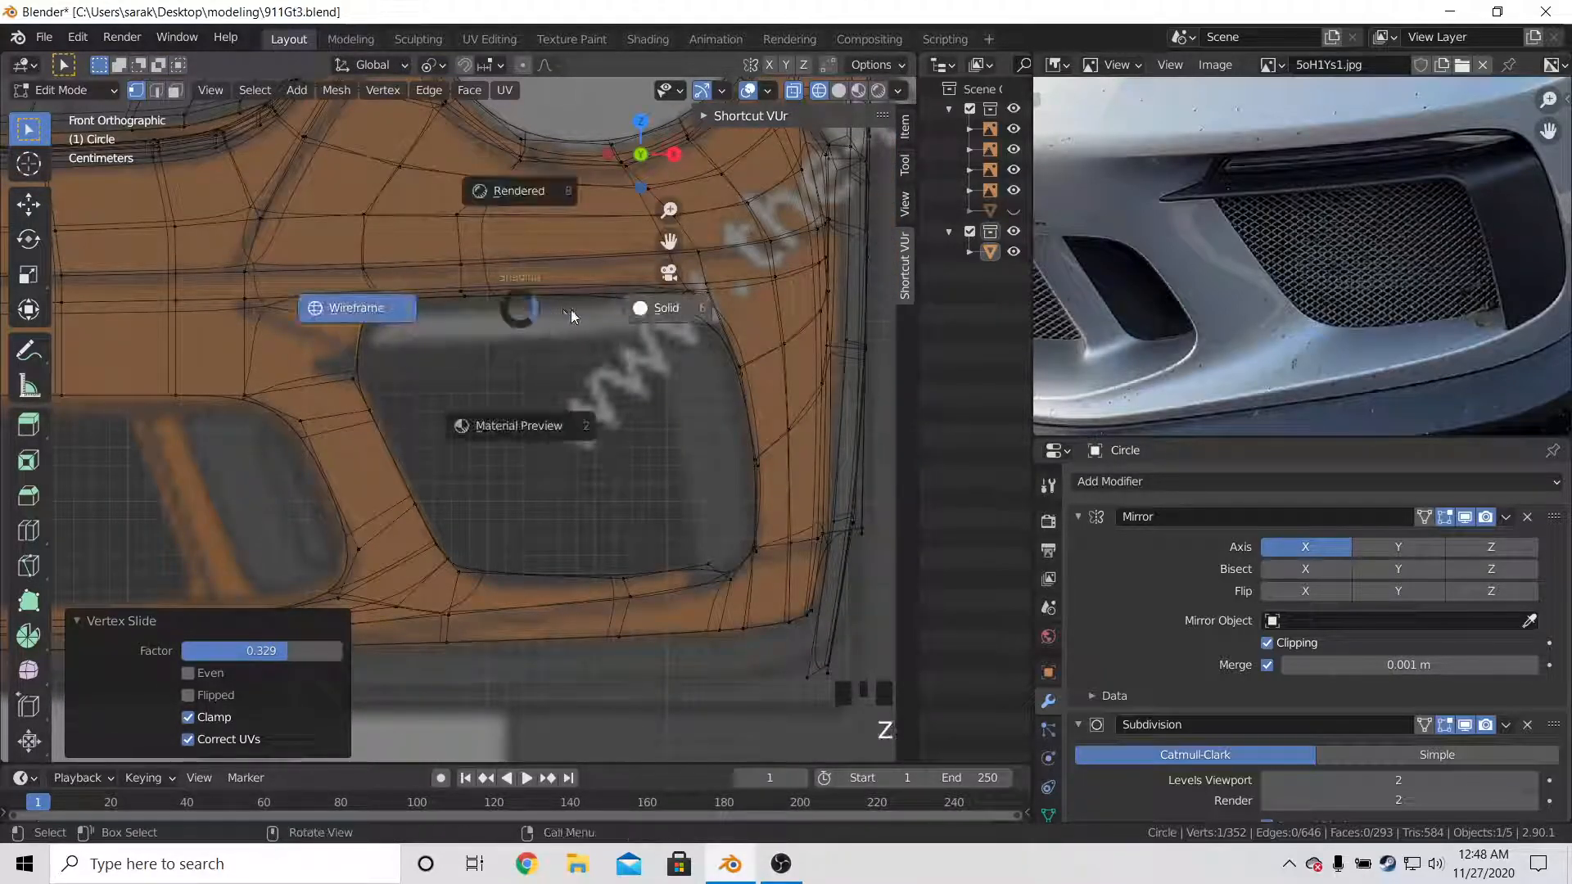
pyautogui.click(563, 308)
pyautogui.scroll(-3, 548, 348)
pyautogui.press('Tab')
pyautogui.scroll(-3, 547, 347)
pyautogui.hotkey('ctrl', 's')
pyautogui.moveTo(555, 347); pyautogui.dragTo(380, 367, button='middle')
# Select the edge crossing the strut's upper part and edge-slide it down the strut in the side view
pyautogui.press('Tab')
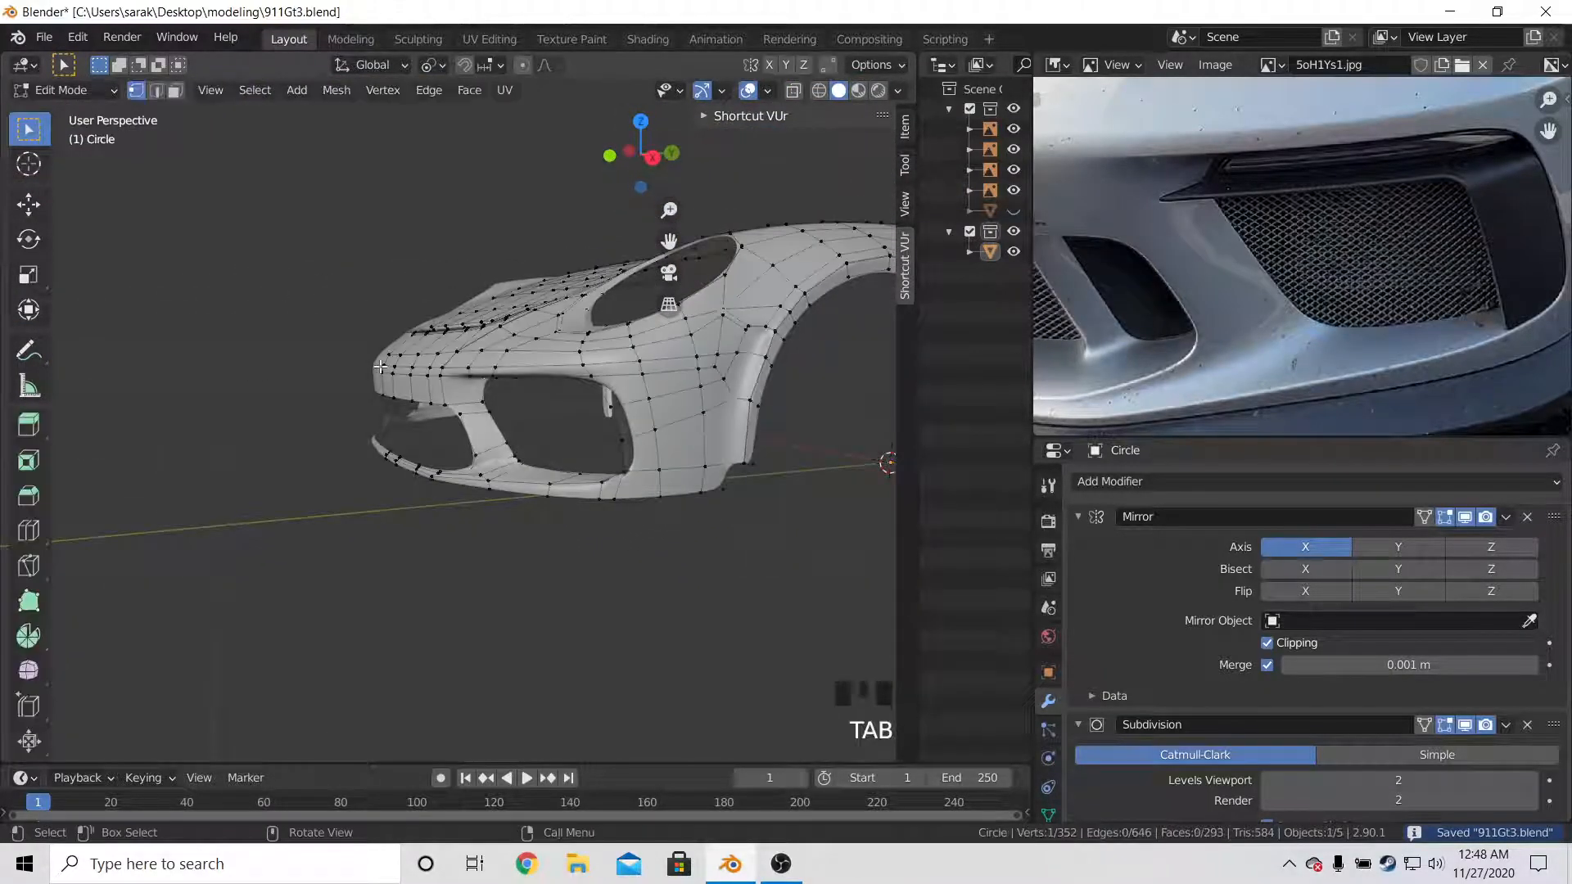
pyautogui.press('KP_3')
pyautogui.press('z')
pyautogui.click(179, 373)
pyautogui.scroll(5, 561, 426)
pyautogui.keyDown('alt'); pyautogui.click(556, 419); pyautogui.keyUp('alt')
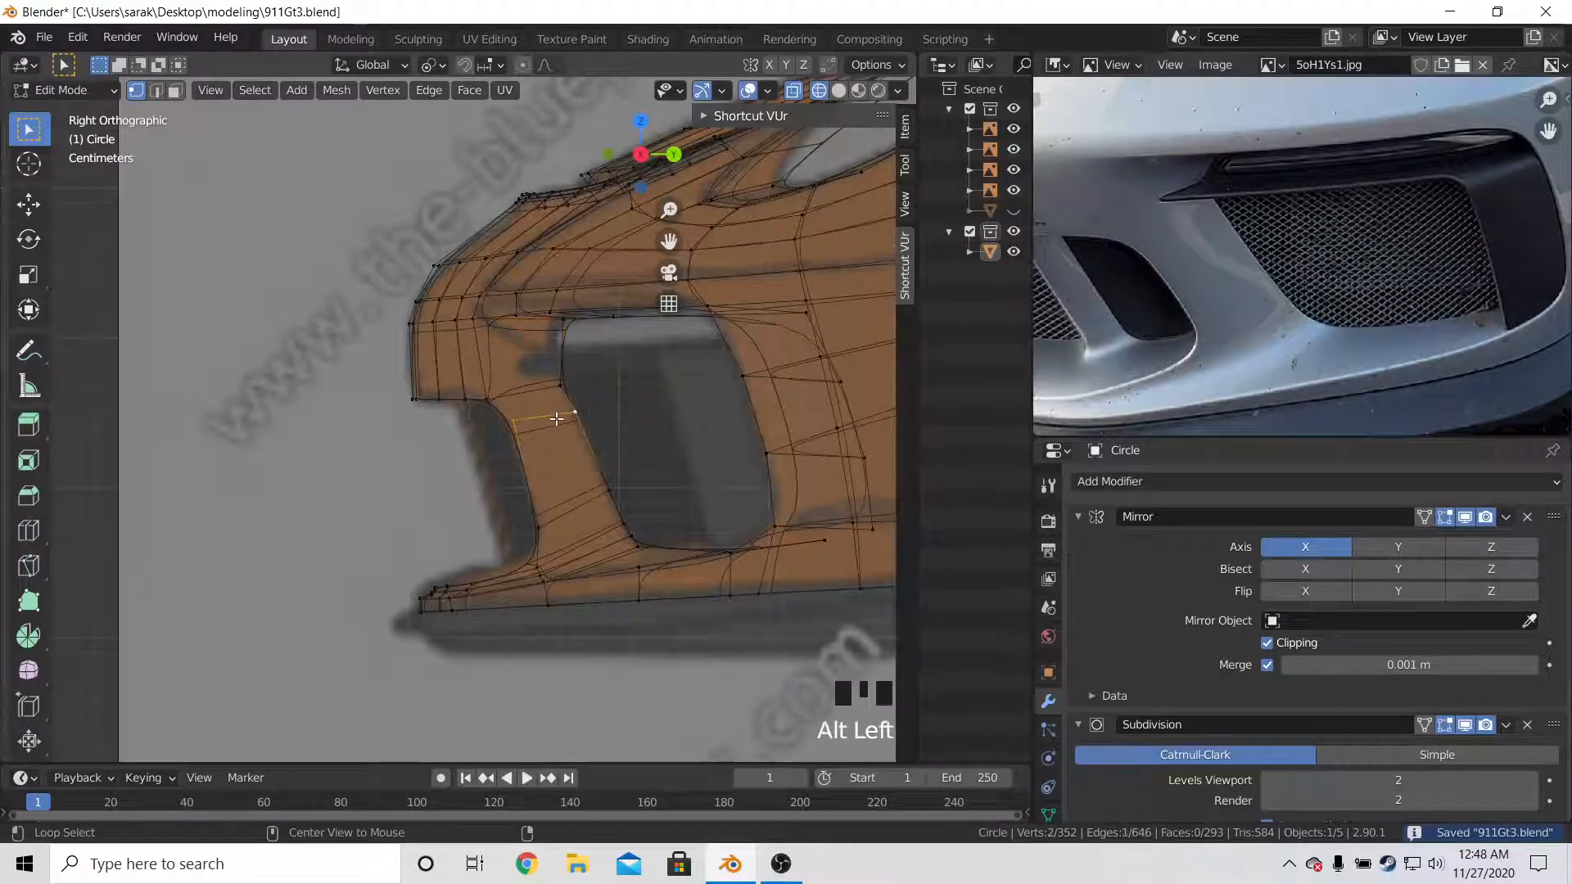
pyautogui.press('g')
pyautogui.press('g')
pyautogui.click(556, 431)
# Slide the outer vertex of the strut's upper cross edge, and check the smoothed strut from below
pyautogui.click(580, 427)
pyautogui.press('g')
pyautogui.press('g')
pyautogui.click(554, 427)
pyautogui.press('Tab')
pyautogui.moveTo(565, 331); pyautogui.dragTo(615, 398, button='middle')
pyautogui.press('z')
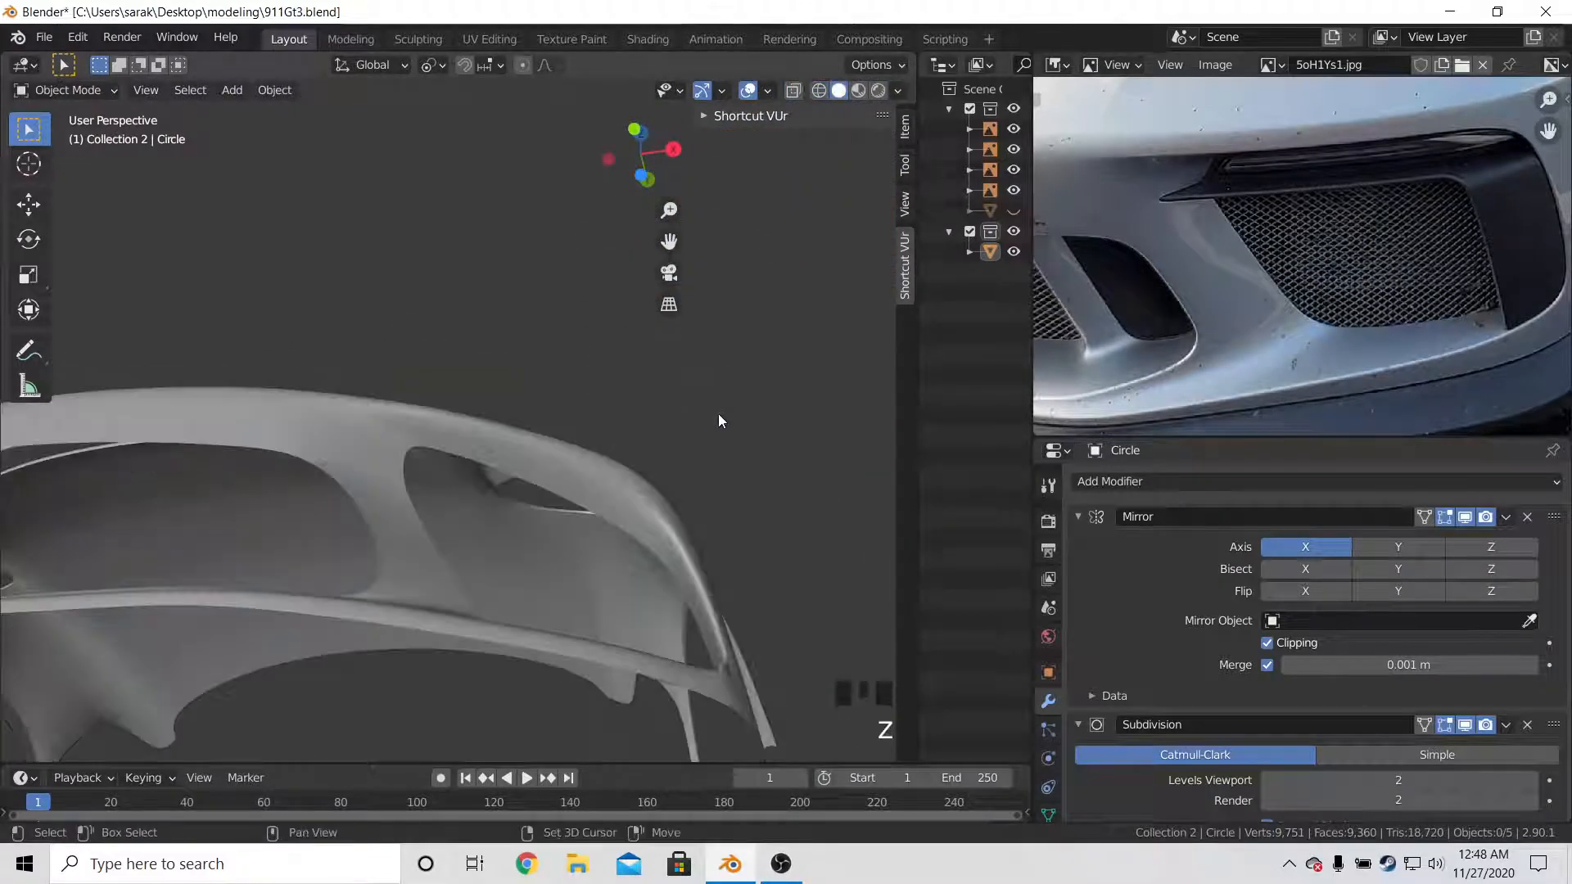
# Slide a vertex near the strut's upper end by a factor of about 0.191 to even out the bumper's front curve
pyautogui.press('Tab')
pyautogui.moveTo(576, 557); pyautogui.dragTo(574, 513, button='middle')
pyautogui.press('z')
pyautogui.click(437, 514)
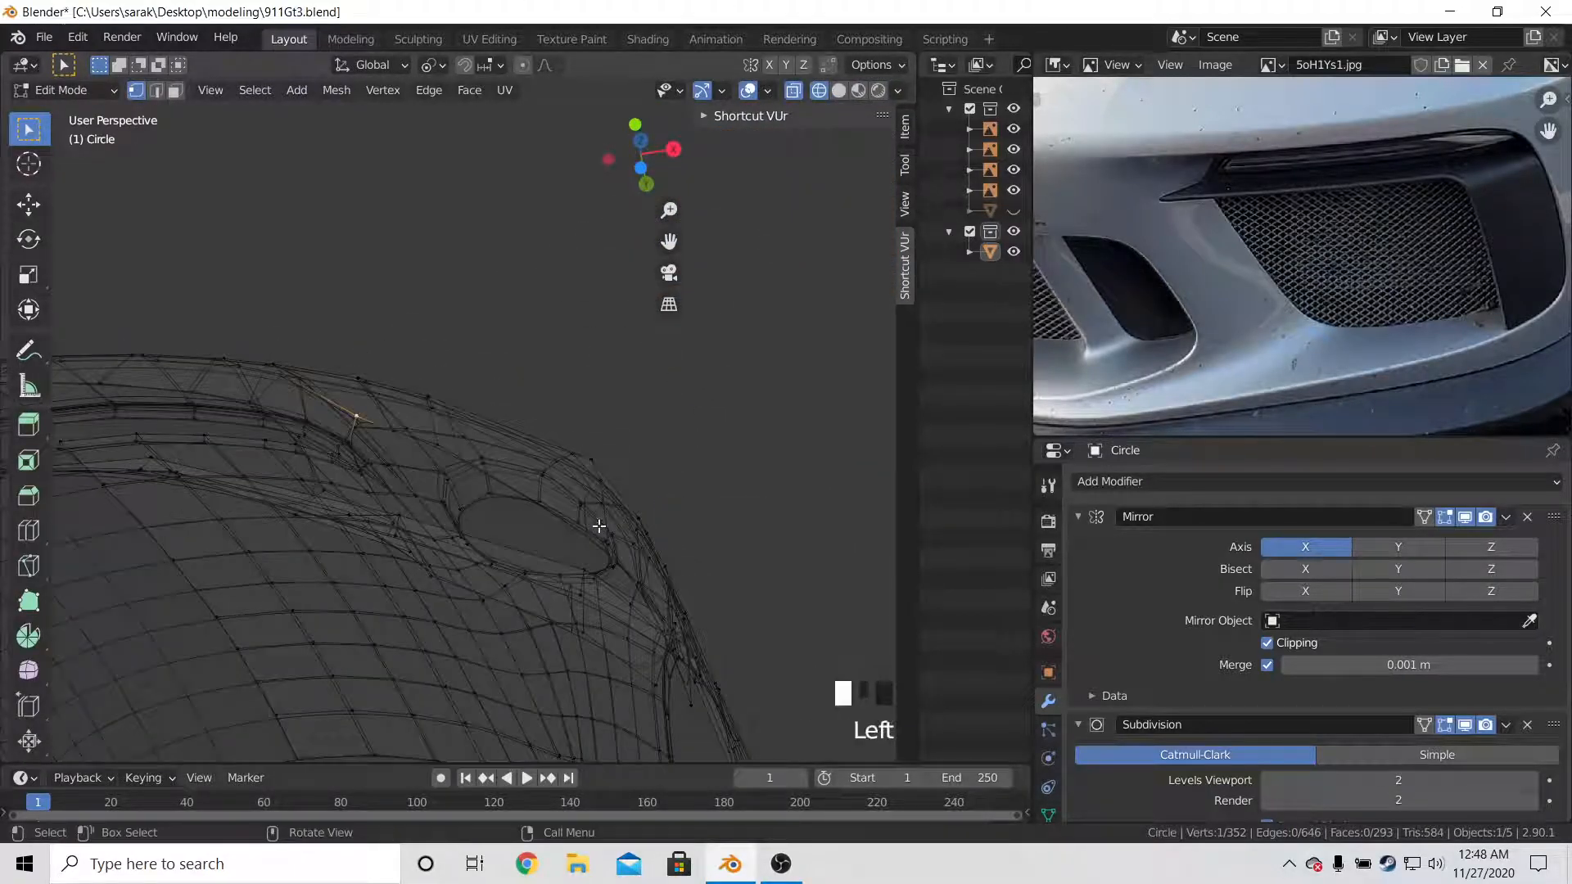
pyautogui.moveTo(675, 522); pyautogui.dragTo(685, 560, button='middle')
pyautogui.press('a')
pyautogui.click(701, 470)
pyautogui.press('z')
pyautogui.moveTo(702, 470)
pyautogui.mouseDown(button='middle')
pyautogui.moveTo(680, 526)
pyautogui.moveTo(744, 534)
pyautogui.moveTo(694, 625)
pyautogui.mouseUp(button='middle')
pyautogui.press('g')
pyautogui.press('g')
pyautogui.click(707, 520)
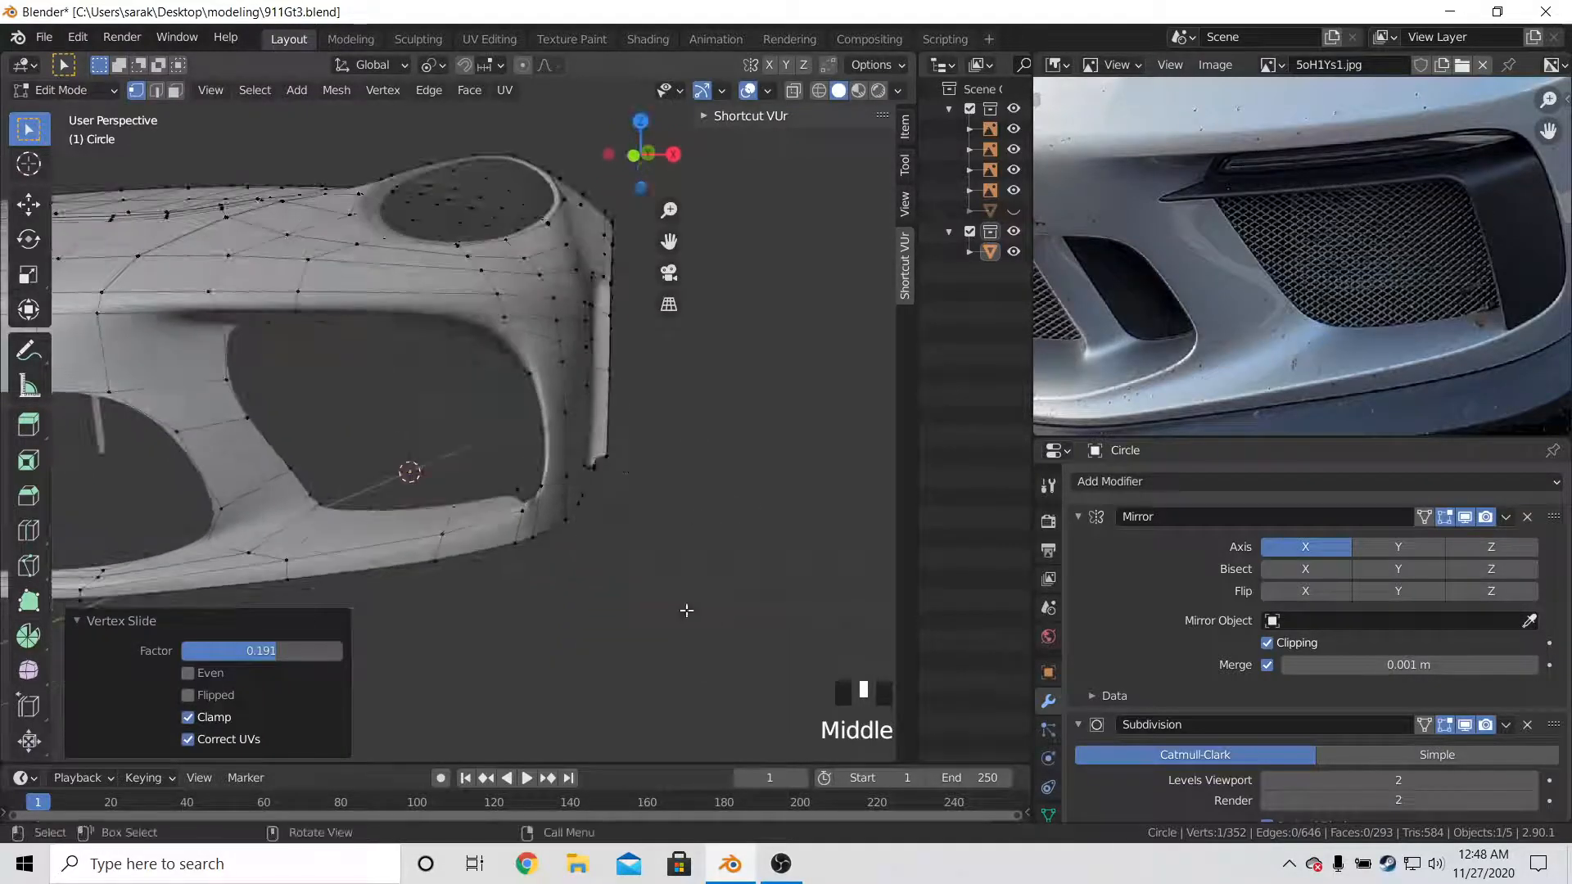
# Save the file and check the smoothed bumper around the side intake
pyautogui.press('Tab')
pyautogui.scroll(-1, 597, 423)
pyautogui.hotkey('ctrl', 's')
pyautogui.scroll(-1, 581, 410)
pyautogui.moveTo(572, 403)
pyautogui.mouseDown(button='middle')
pyautogui.moveTo(477, 450)
pyautogui.moveTo(590, 413)
pyautogui.mouseUp(button='middle')
pyautogui.scroll(4, 711, 442)
pyautogui.press('Tab')
# Fill the open gap at the side intake's lower outer corner with a new face
pyautogui.moveTo(711, 442); pyautogui.dragTo(425, 411, button='middle')
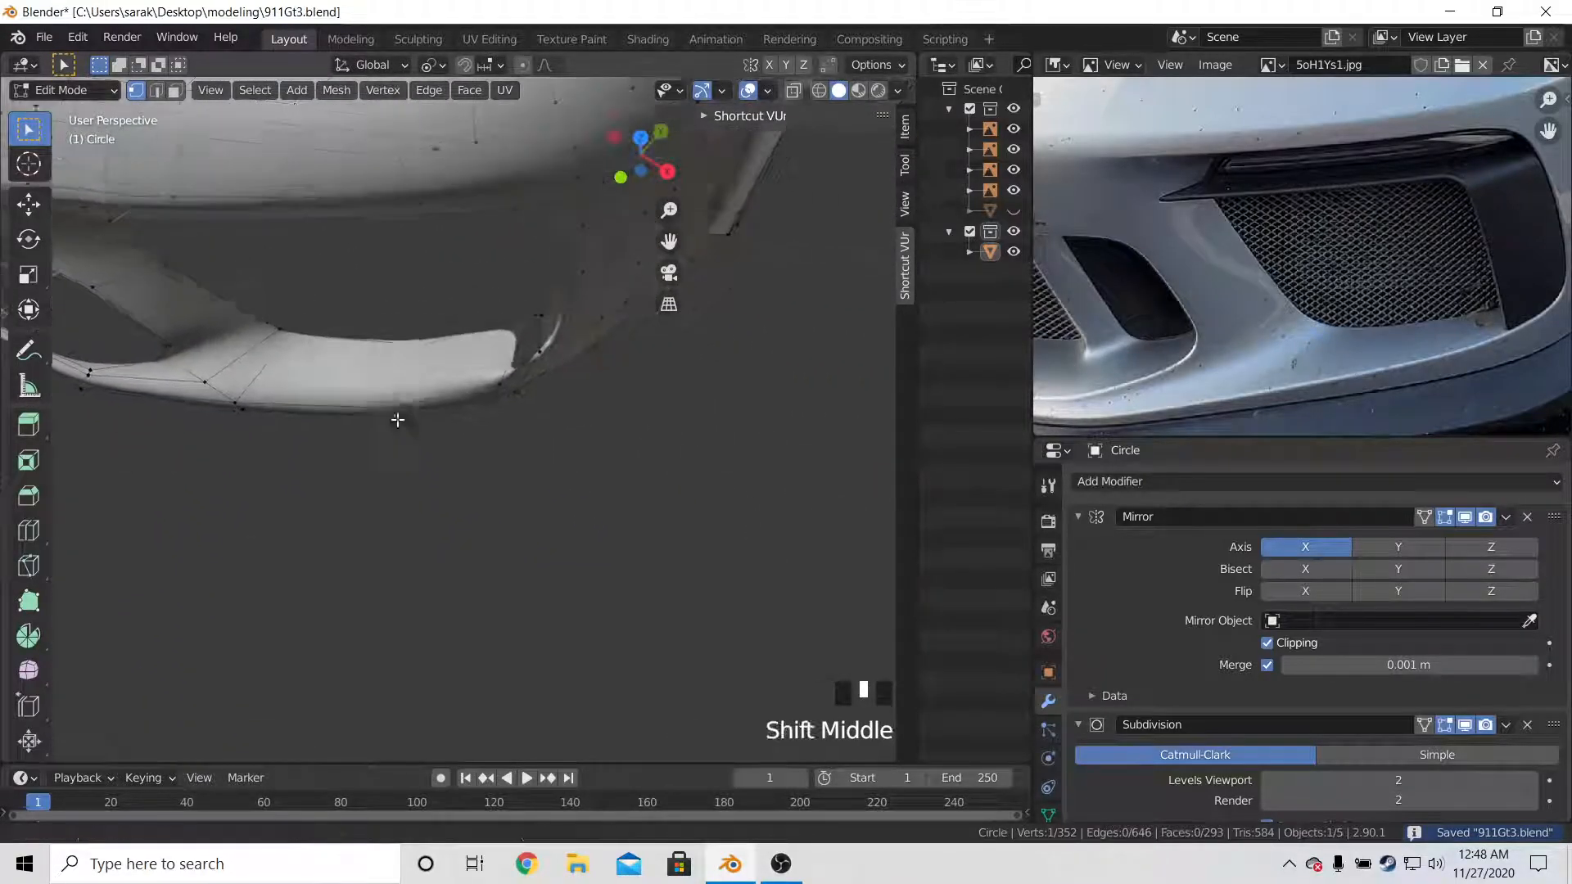
pyautogui.scroll(5, 545, 409)
pyautogui.moveTo(545, 410); pyautogui.dragTo(556, 371, button='middle')
pyautogui.scroll(1, 556, 371)
pyautogui.keyDown('shift'); pyautogui.click(477, 464); pyautogui.keyUp('shift')
pyautogui.press('f')
# Slide a vertex beside the new corner face along its edge in wireframe shading
pyautogui.moveTo(485, 452); pyautogui.dragTo(612, 399, button='middle')
pyautogui.moveTo(390, 425); pyautogui.dragTo(435, 438, button='middle')
pyautogui.press('z')
pyautogui.click(340, 452)
pyautogui.moveTo(340, 452)
pyautogui.mouseDown(button='middle')
pyautogui.moveTo(327, 474)
pyautogui.moveTo(368, 360)
pyautogui.mouseUp(button='middle')
pyautogui.press('g')
pyautogui.press('g')
pyautogui.click(387, 334)
# Move two vertices on the intake's outer edge inward along X, the upper one by about -0.0138 m
pyautogui.press('a')
pyautogui.press('a')
pyautogui.press('a')
pyautogui.click(428, 227)
pyautogui.press('g')
pyautogui.press('x')
pyautogui.click(294, 182)
pyautogui.click(375, 112)
pyautogui.press('g')
pyautogui.press('x')
pyautogui.click(336, 133)
# Return to solid shading, check the smoothed intake corner and save the file
pyautogui.scroll(-4, 333, 270)
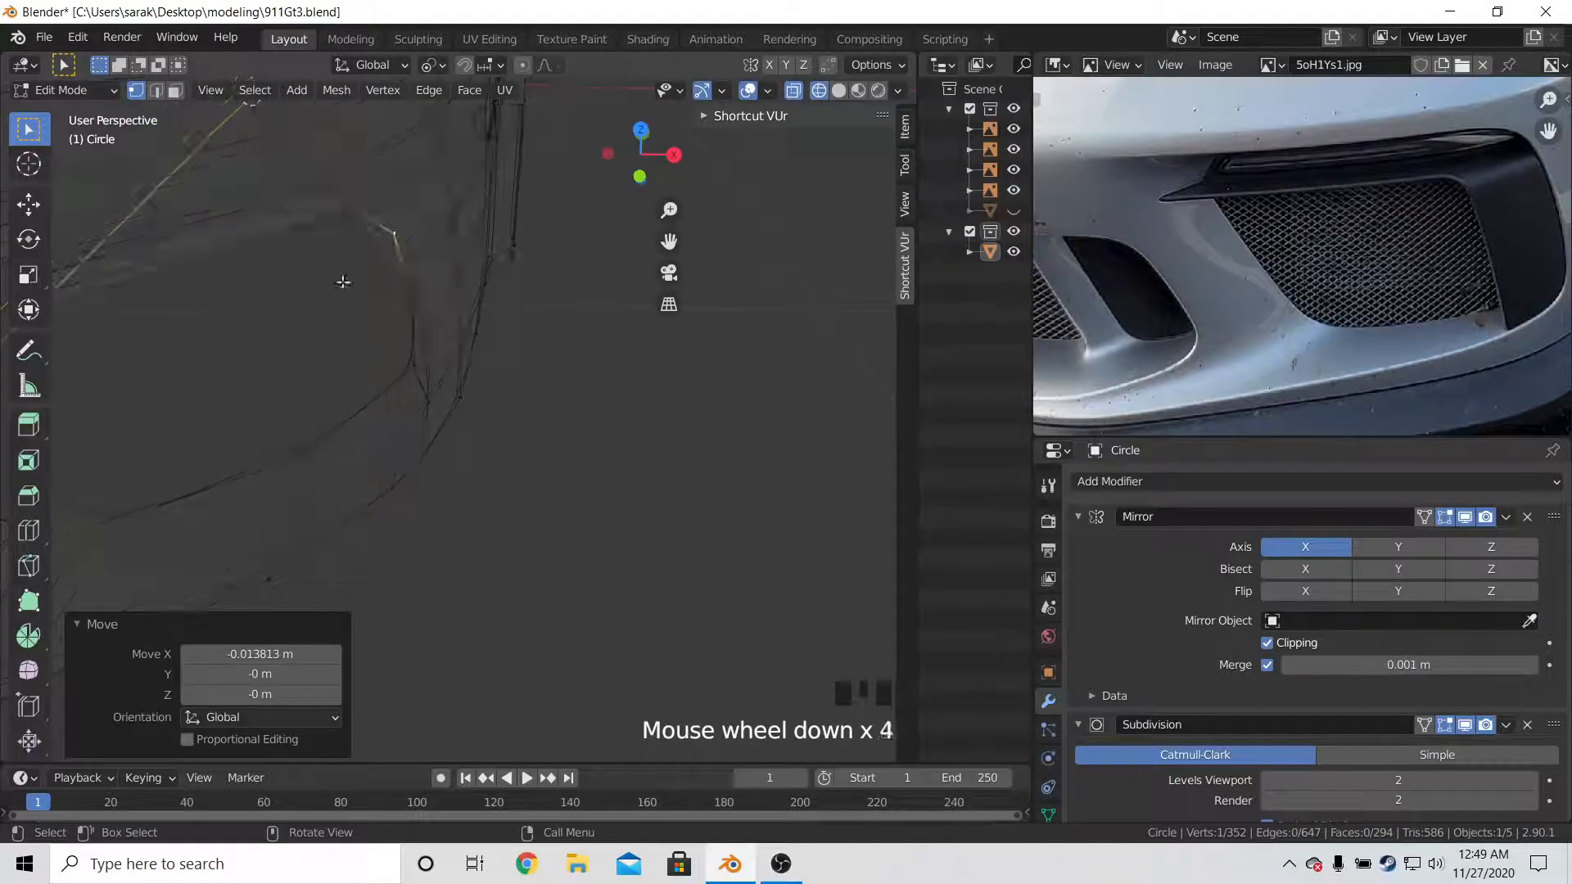
pyautogui.press('Tab')
pyautogui.moveTo(333, 270); pyautogui.dragTo(293, 210, button='middle')
pyautogui.press('z')
pyautogui.scroll(-3, 458, 246)
pyautogui.hotkey('ctrl', 's')
# Examine the bumper side and wheel-arch edge topology against the reference photo's headlight and fender area
pyautogui.moveTo(473, 272); pyautogui.dragTo(455, 353, button='middle')
pyautogui.scroll(10, 572, 376)
pyautogui.moveTo(583, 349); pyautogui.dragTo(334, 416, button='middle')
pyautogui.scroll(-5, 1385, 293)
pyautogui.moveTo(1385, 293); pyautogui.dragTo(1274, 341, button='middle')
pyautogui.scroll(5, 1294, 269)
pyautogui.click(623, 392)
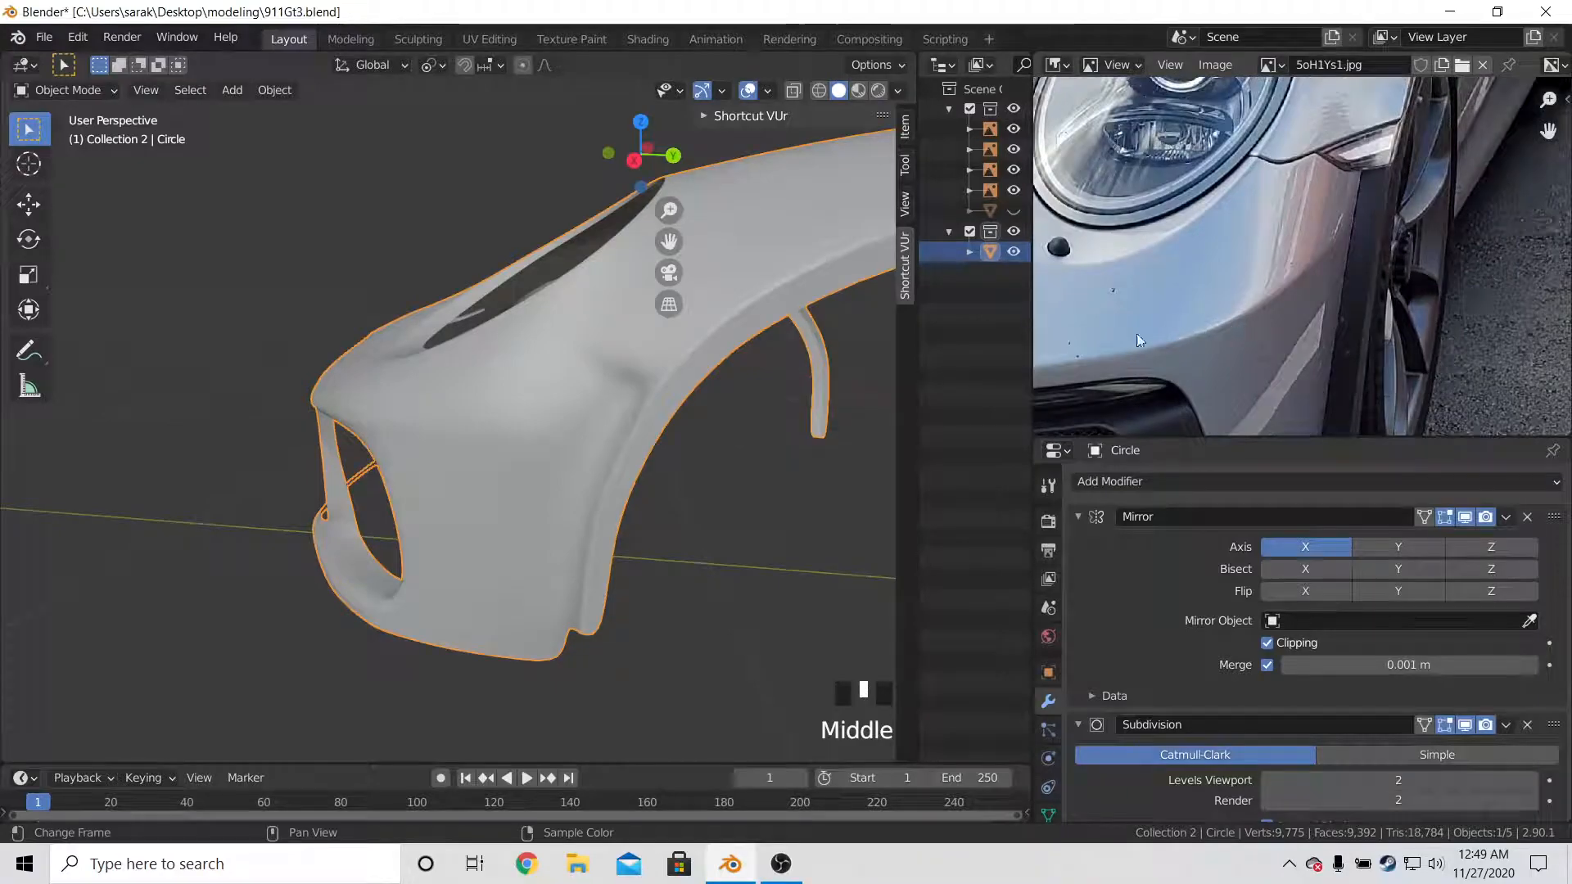
pyautogui.press('Tab')
pyautogui.moveTo(650, 383); pyautogui.dragTo(748, 392, button='middle')
pyautogui.scroll(4, 612, 362)
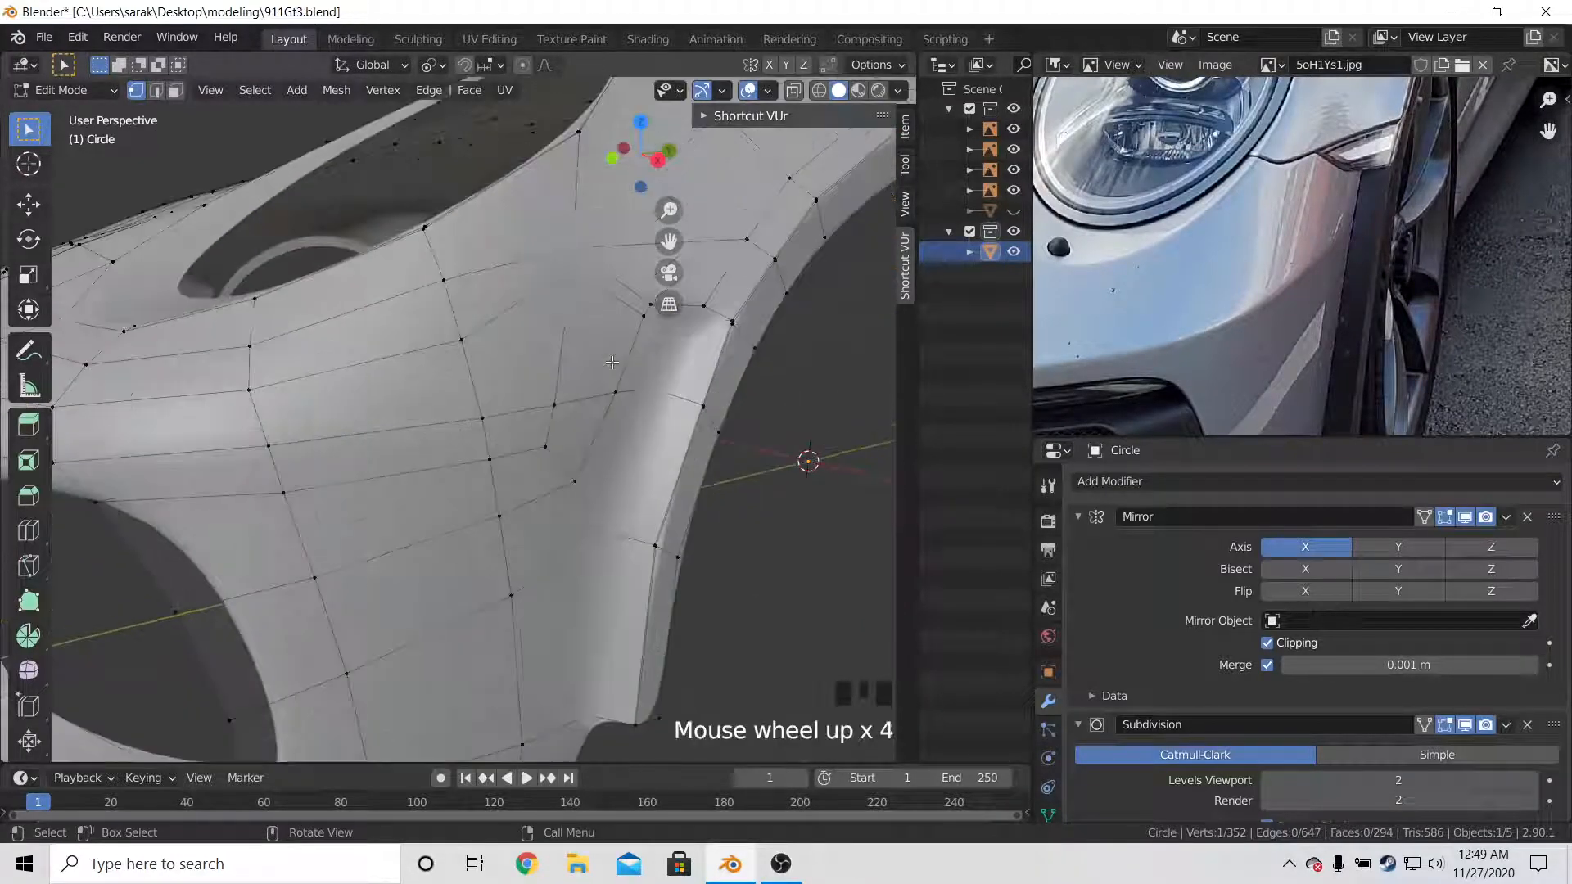
pyautogui.scroll(1, 613, 362)
pyautogui.keyDown('shift'); pyautogui.moveTo(613, 362); pyautogui.dragTo(589, 360, button='middle'); pyautogui.keyUp('shift')
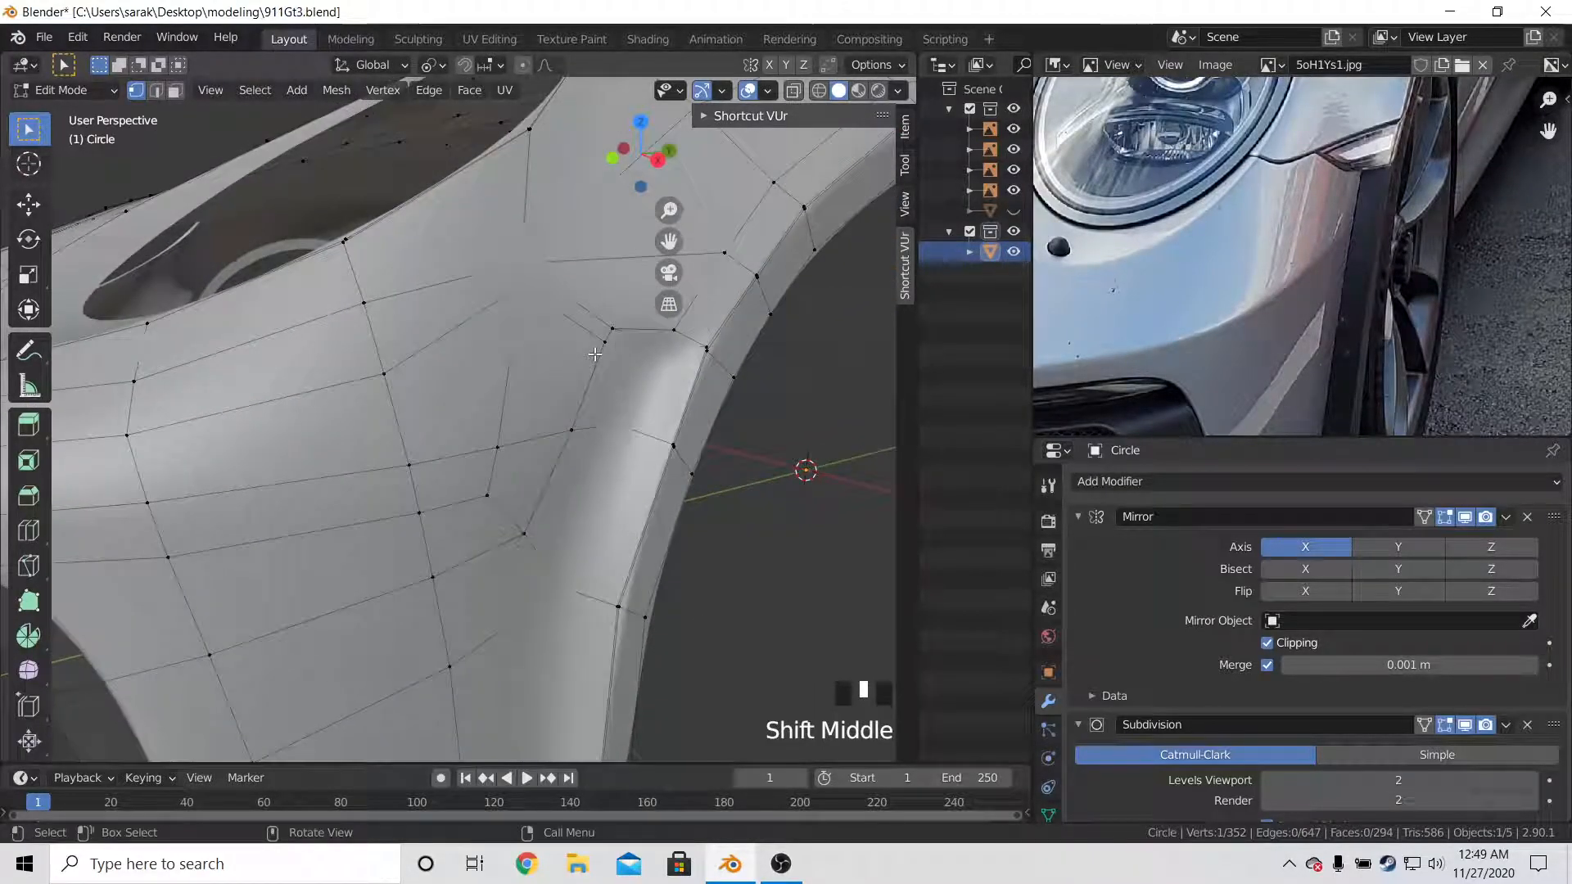
pyautogui.scroll(3, 1184, 235)
pyautogui.moveTo(1184, 236); pyautogui.dragTo(1147, 262, button='middle')
pyautogui.press('Tab')
pyautogui.keyDown('shift'); pyautogui.moveTo(497, 414); pyautogui.dragTo(687, 347, button='middle'); pyautogui.keyUp('shift')
pyautogui.scroll(-4, 500, 401)
pyautogui.press('Tab')
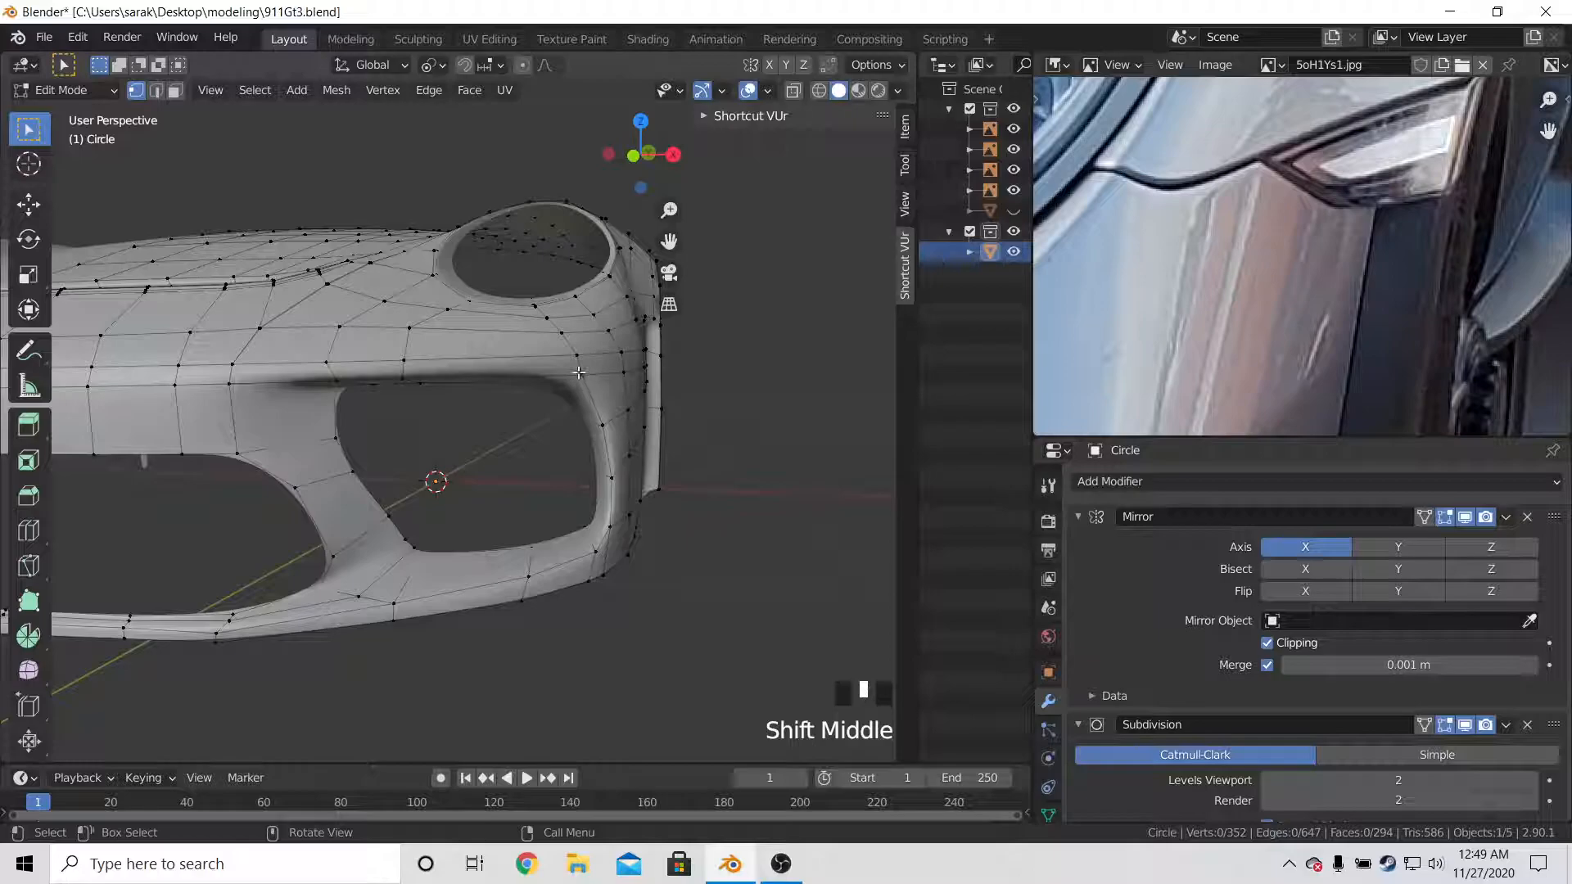
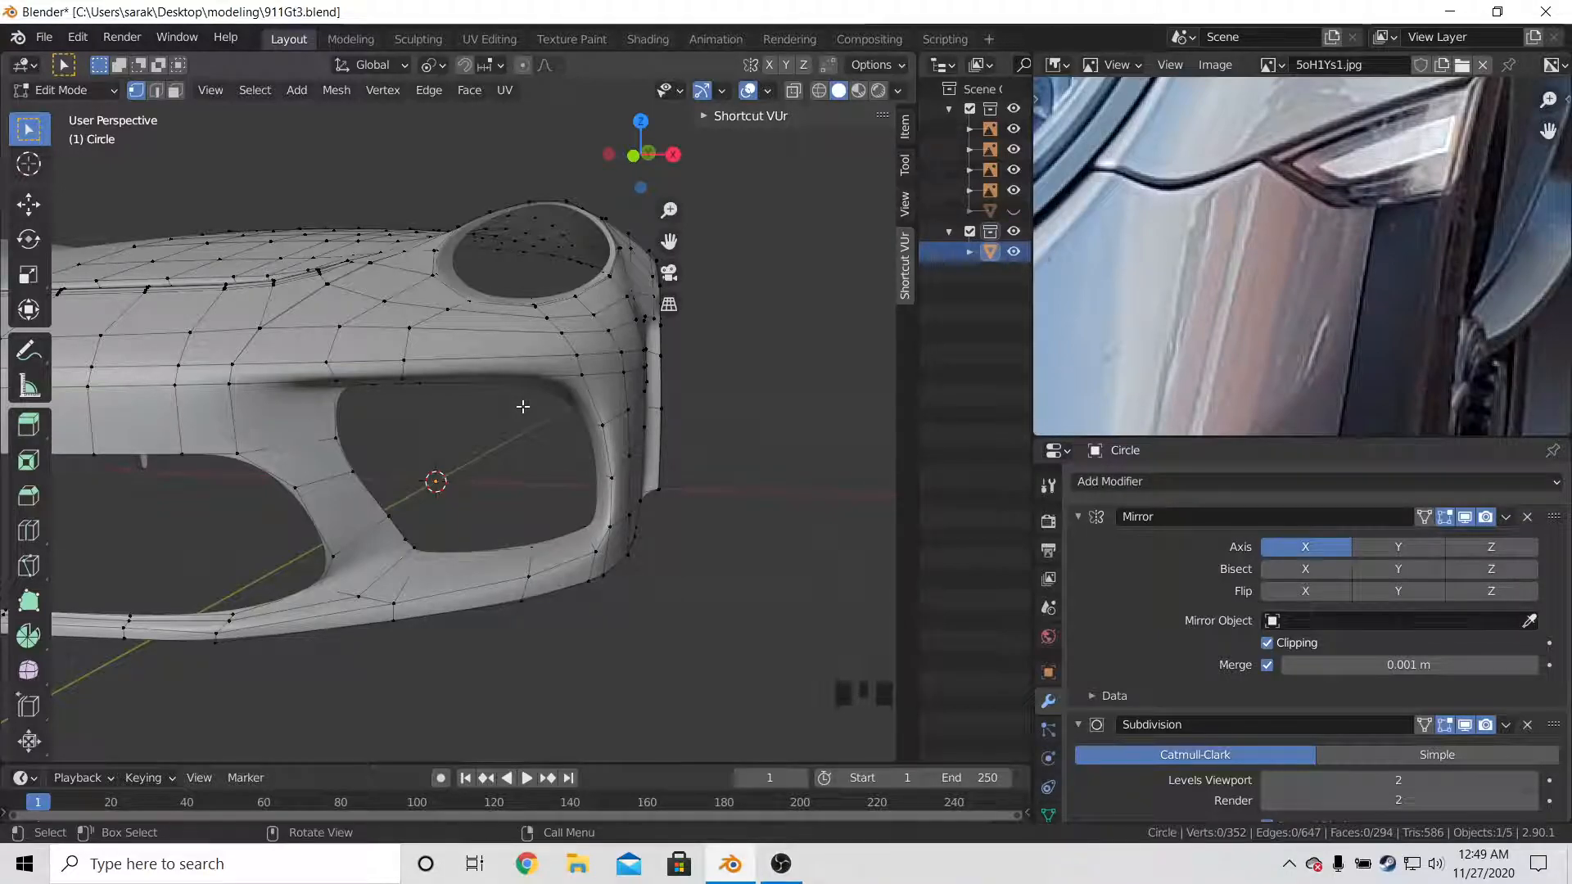
# Trace the face loops running above and around the side intake by selecting them, and clear the selection
pyautogui.scroll(-2, 524, 403)
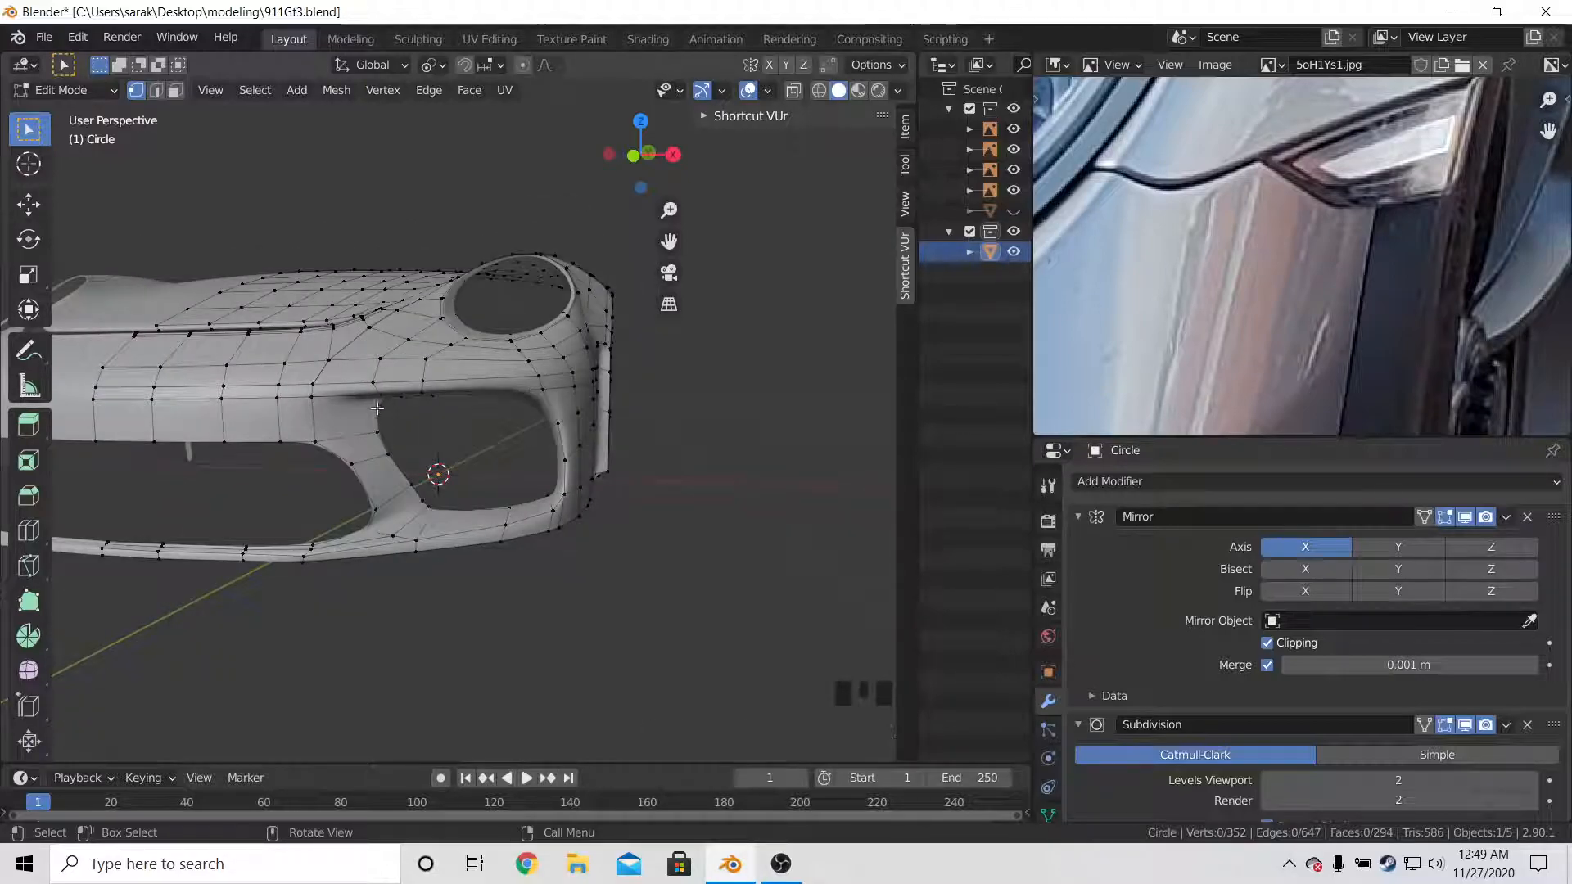
pyautogui.scroll(2, 377, 404)
pyautogui.keyDown('shift'); pyautogui.moveTo(376, 393); pyautogui.dragTo(345, 243, button='middle'); pyautogui.keyUp('shift')
pyautogui.click(177, 91)
pyautogui.keyDown('alt'); pyautogui.keyDown('shift'); pyautogui.click(463, 313); pyautogui.keyUp('shift'); pyautogui.keyUp('alt')
pyautogui.press('a')
pyautogui.press('a')
pyautogui.press('a')
pyautogui.keyDown('alt'); pyautogui.keyDown('shift'); pyautogui.click(454, 317); pyautogui.keyUp('shift'); pyautogui.keyUp('alt')
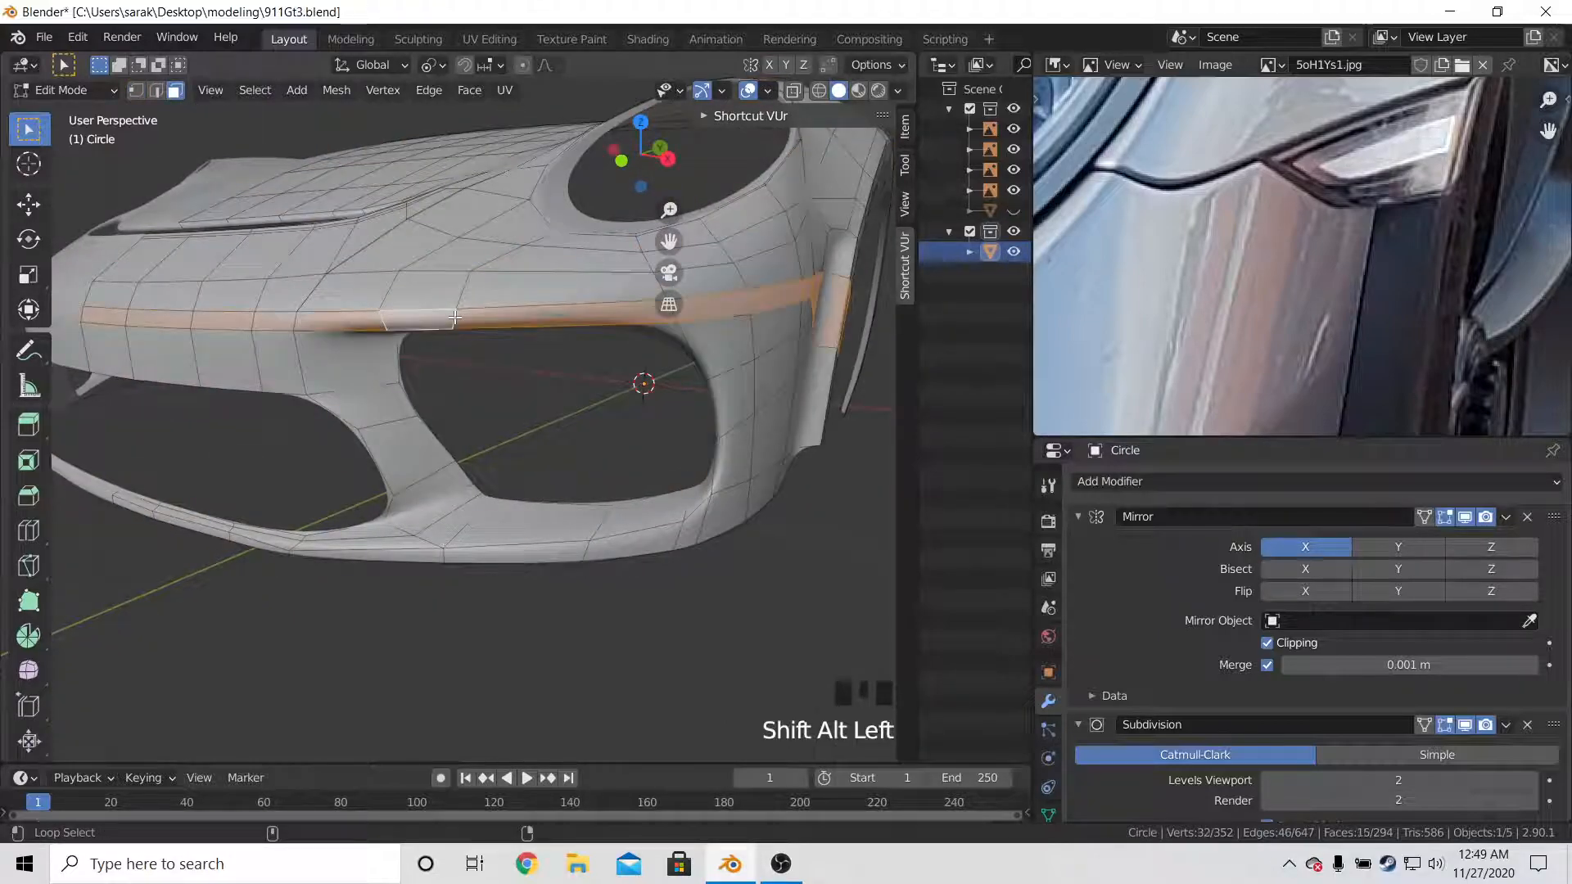
pyautogui.keyDown('alt'); pyautogui.keyDown('shift'); pyautogui.click(716, 359); pyautogui.keyUp('shift'); pyautogui.keyUp('alt')
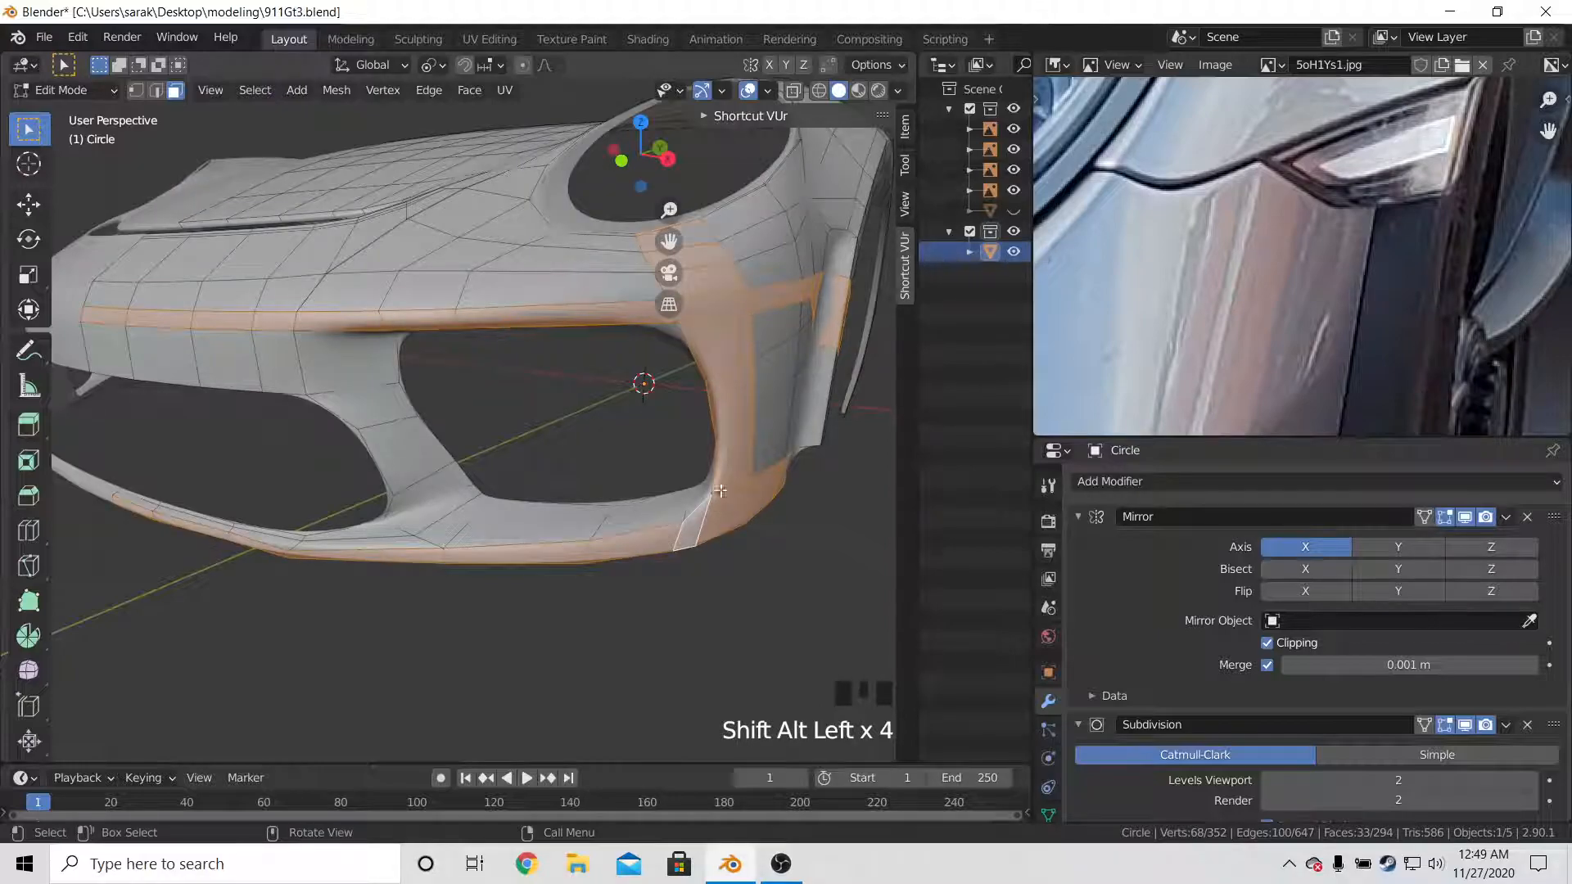
pyautogui.scroll(-2, 650, 416)
pyautogui.scroll(4, 648, 418)
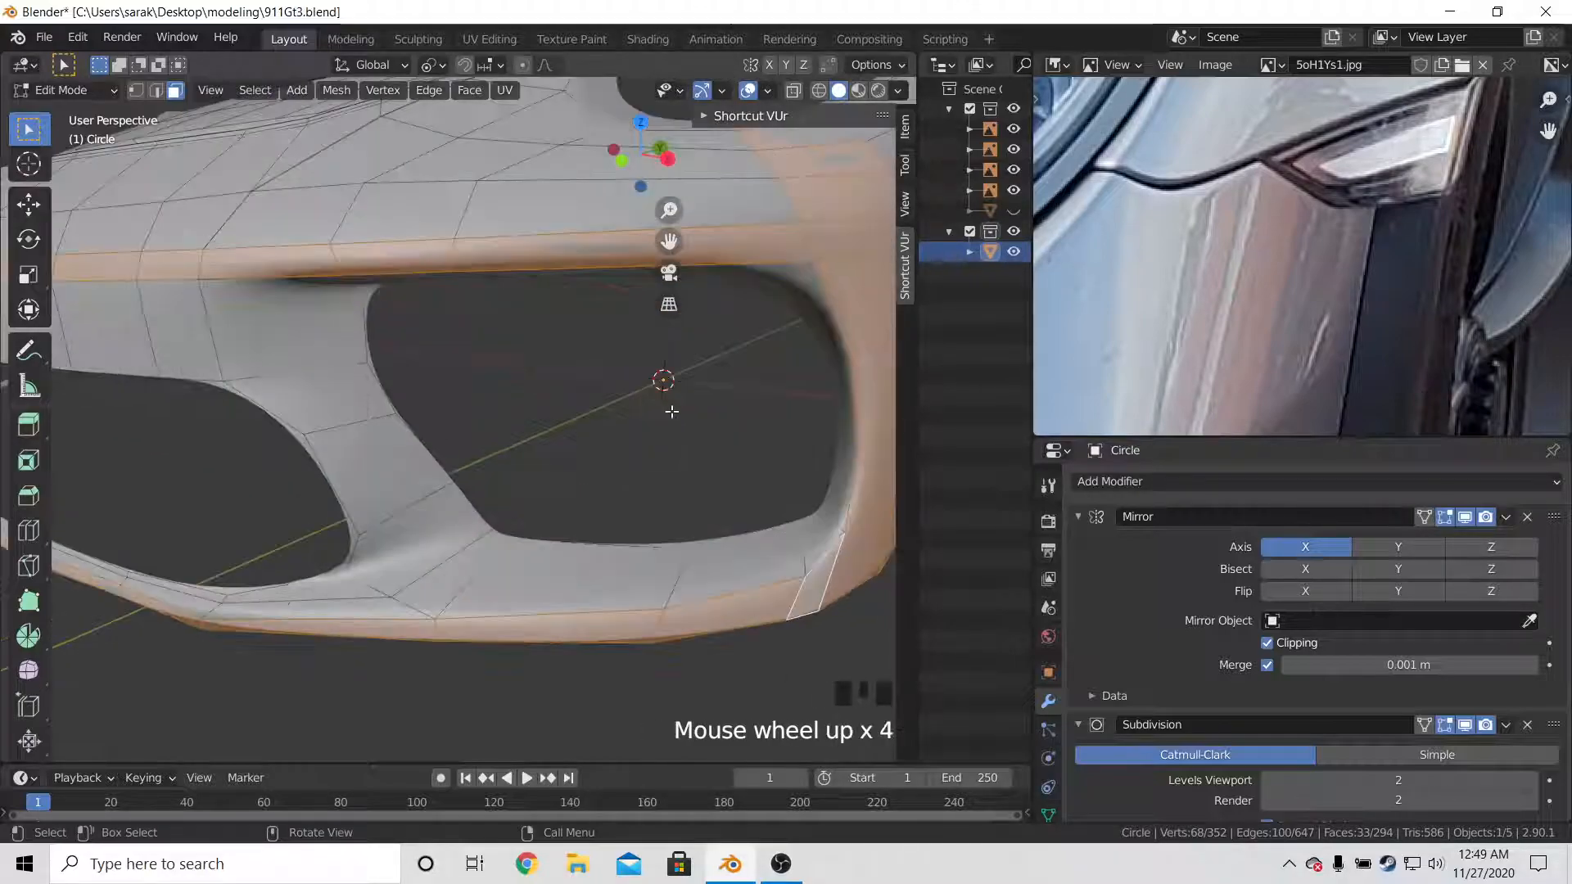
pyautogui.keyDown('shift'); pyautogui.moveTo(613, 341); pyautogui.dragTo(593, 341, button='middle'); pyautogui.keyUp('shift')
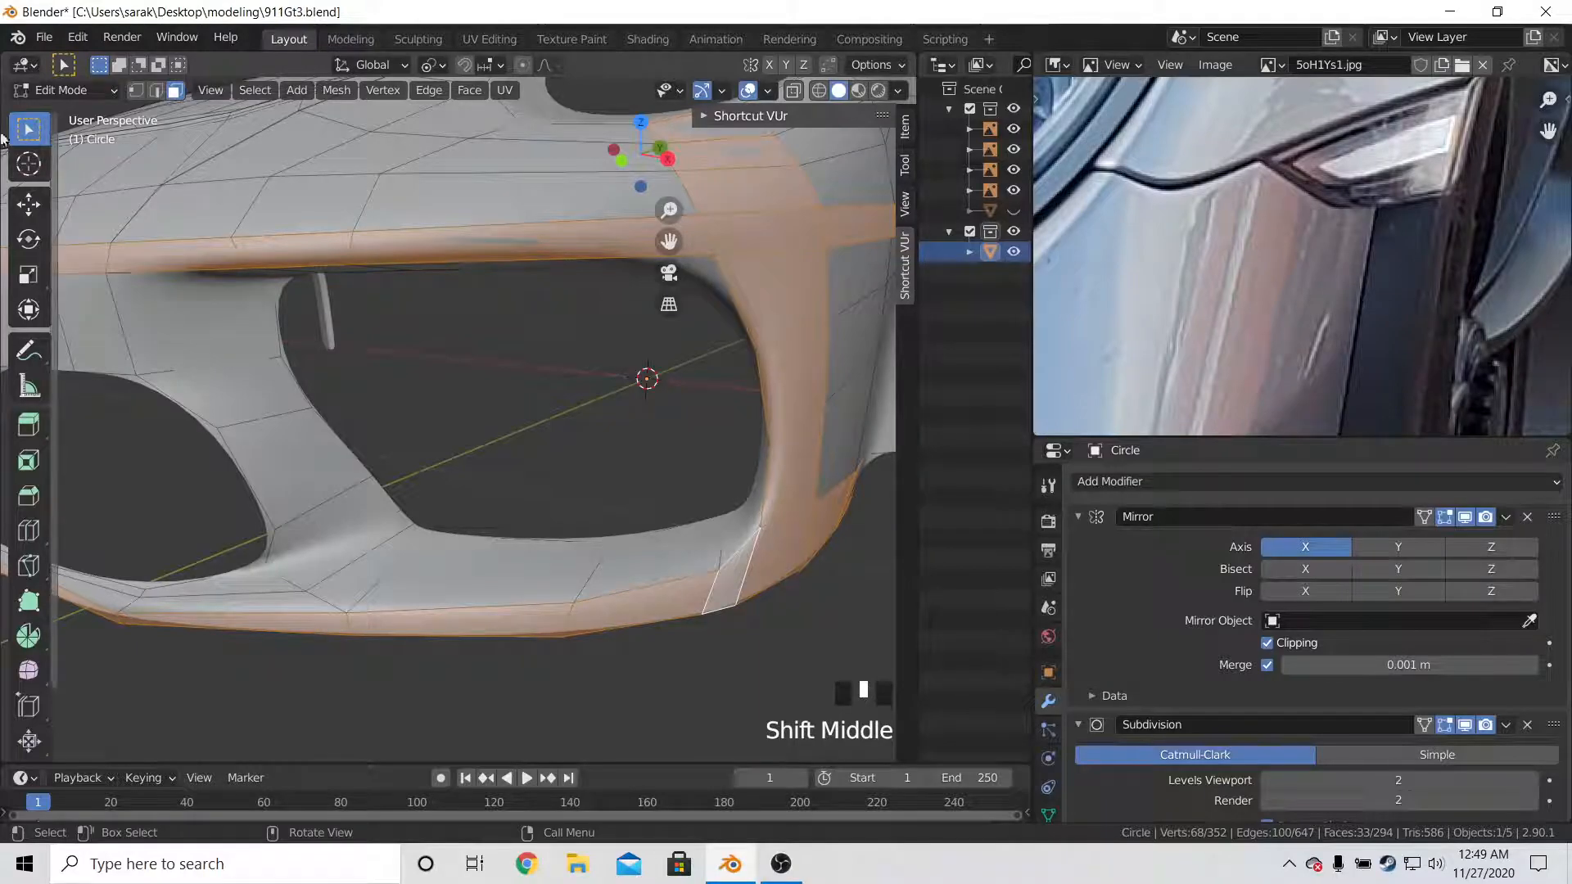
pyautogui.click(136, 91)
pyautogui.press('a')
pyautogui.press('a')
pyautogui.press('a')
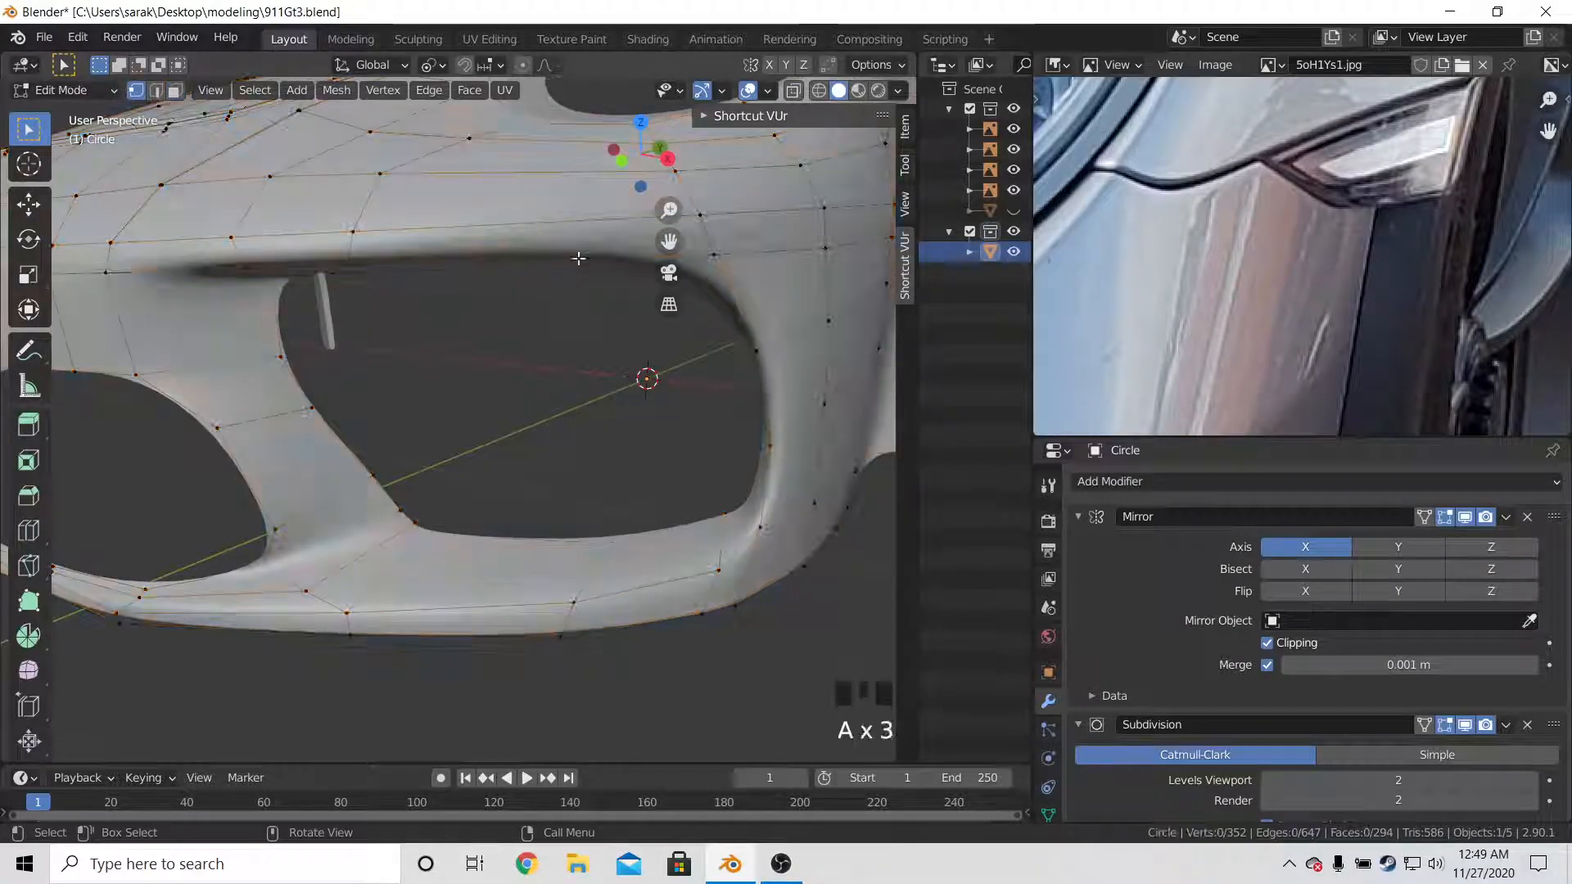
# Try a loop cut through the band along the side intake's upper edge and check the smoothed result
pyautogui.scroll(-1, 218, 287)
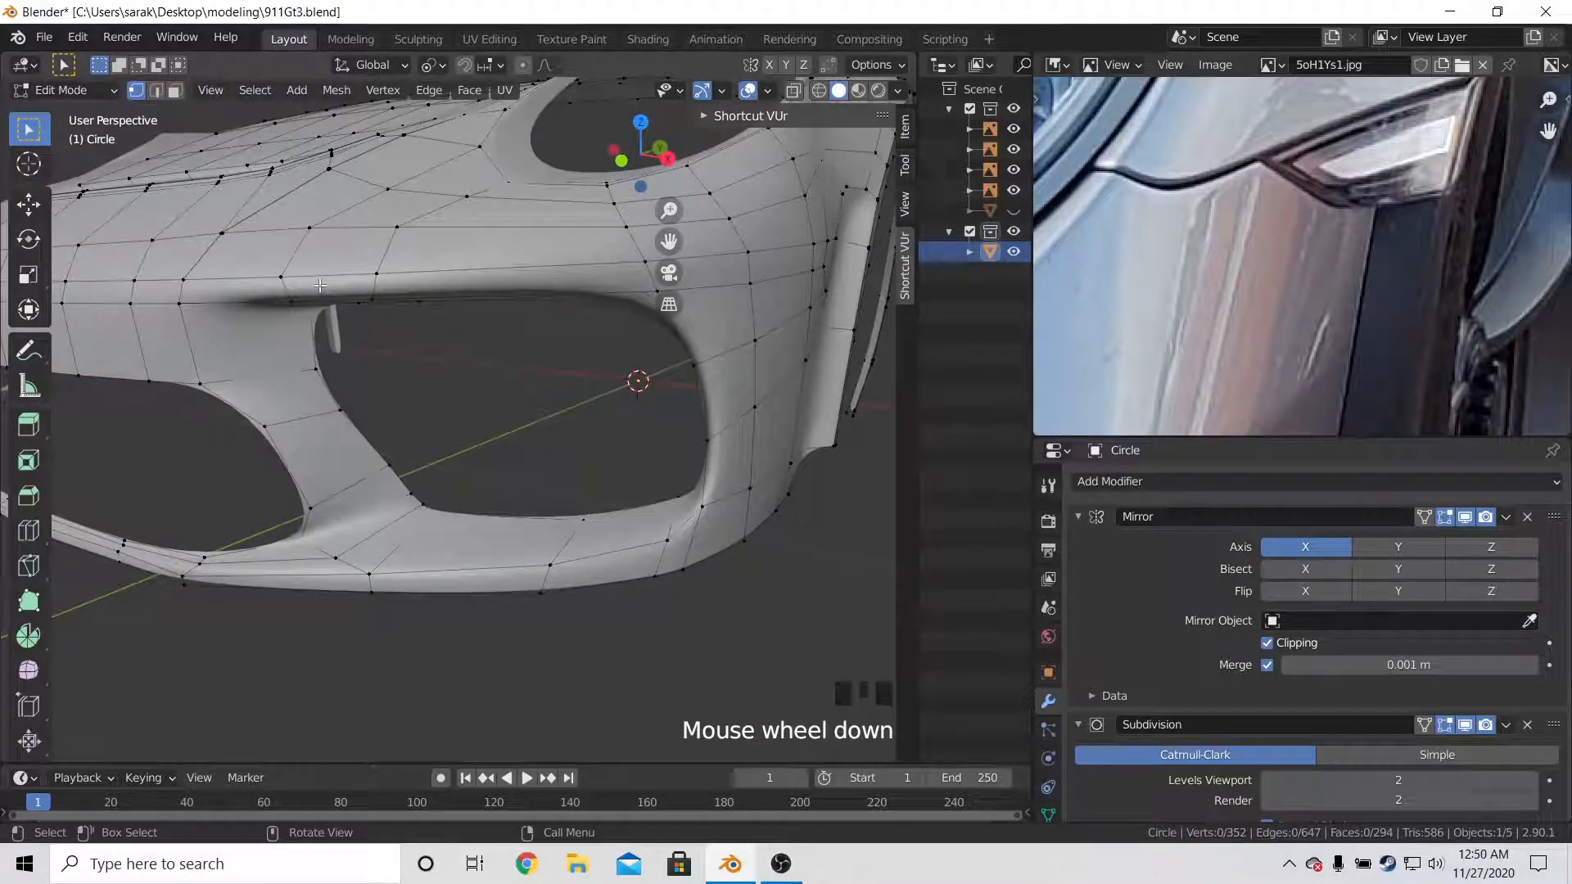
pyautogui.moveTo(351, 294); pyautogui.dragTo(439, 230, button='middle')
pyautogui.hotkey('ctrl', 'r')
pyautogui.click(450, 252)
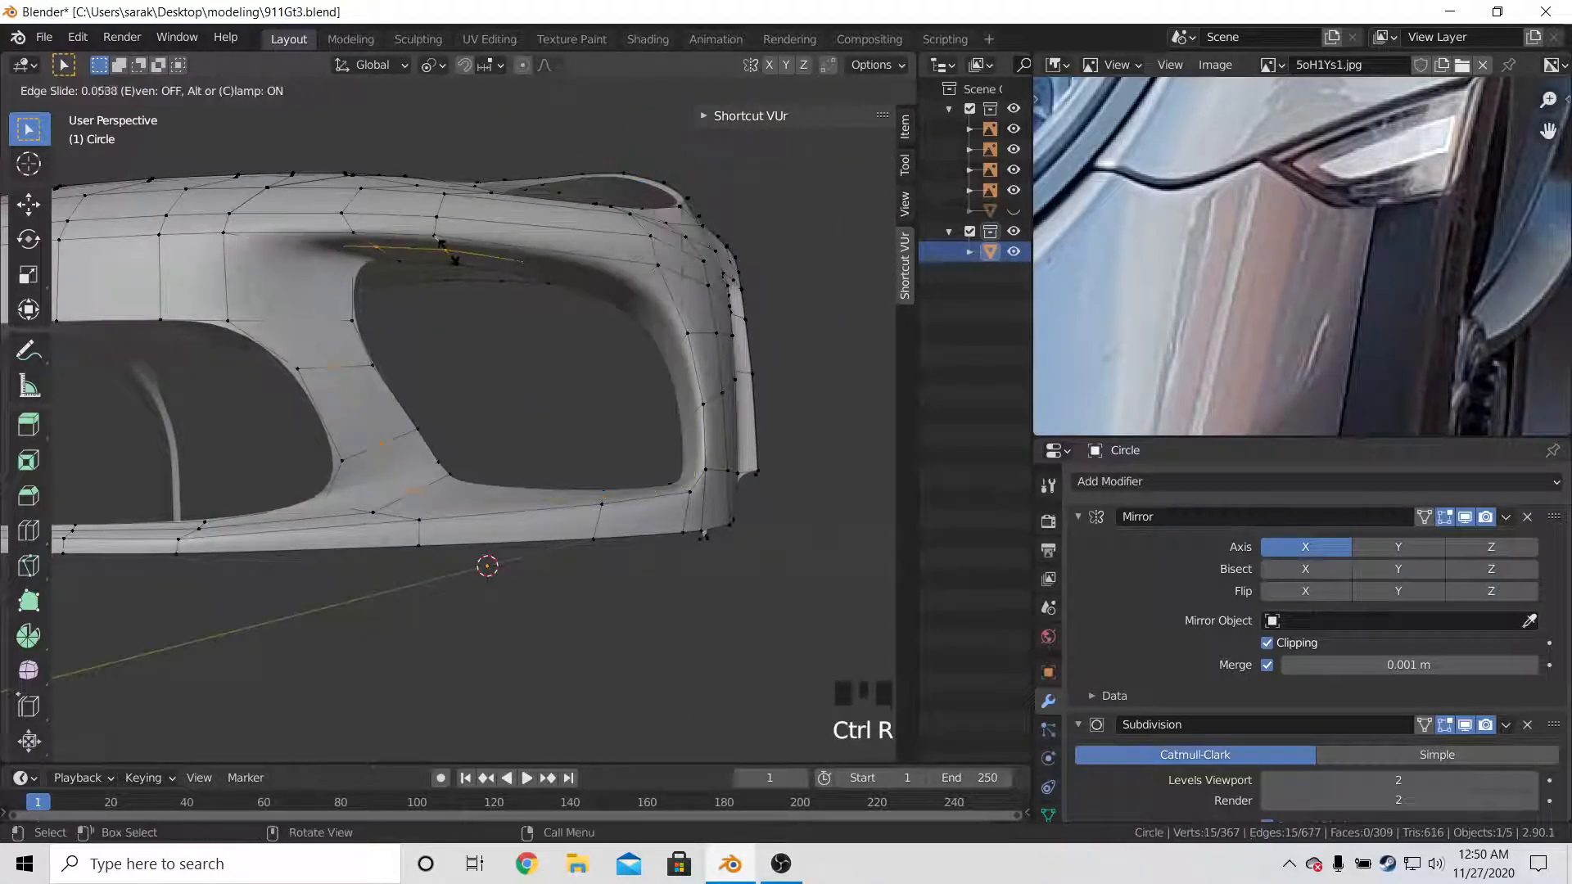
pyautogui.click(407, 244)
pyautogui.press('Tab')
pyautogui.moveTo(317, 287); pyautogui.dragTo(175, 309, button='middle')
pyautogui.press('Tab')
pyautogui.scroll(-6, 492, 306)
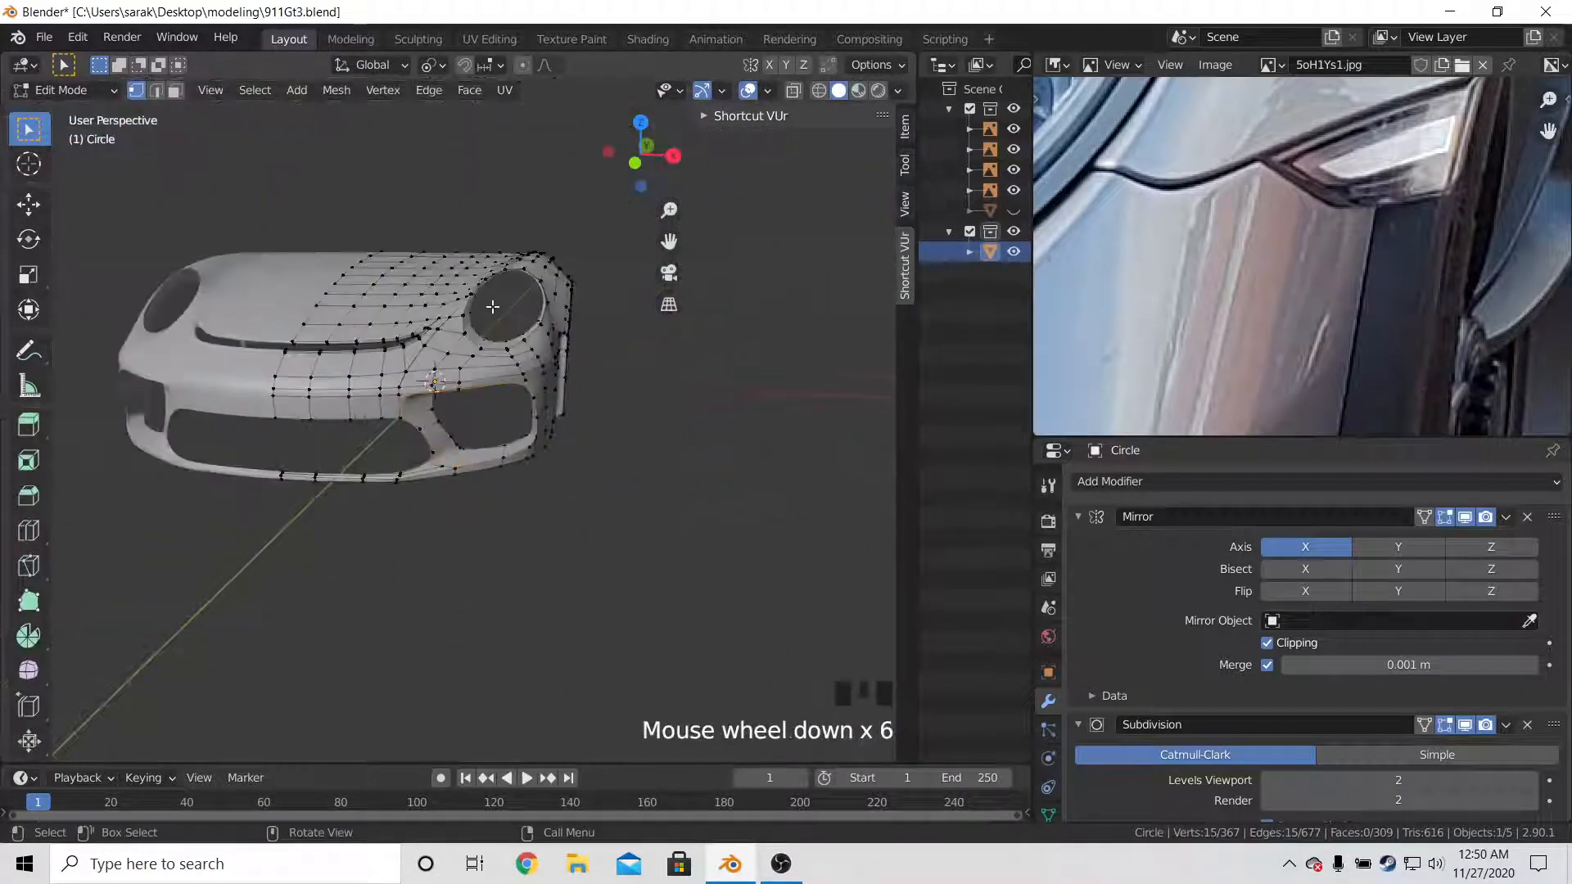
# Undo the loop cut around the side intake and clear the selection
pyautogui.hotkey('ctrl', 'z')
pyautogui.hotkey('ctrl', 'z')
pyautogui.hotkey('ctrl', 'z')
pyautogui.hotkey('ctrl', 'z')
pyautogui.scroll(3, 428, 370)
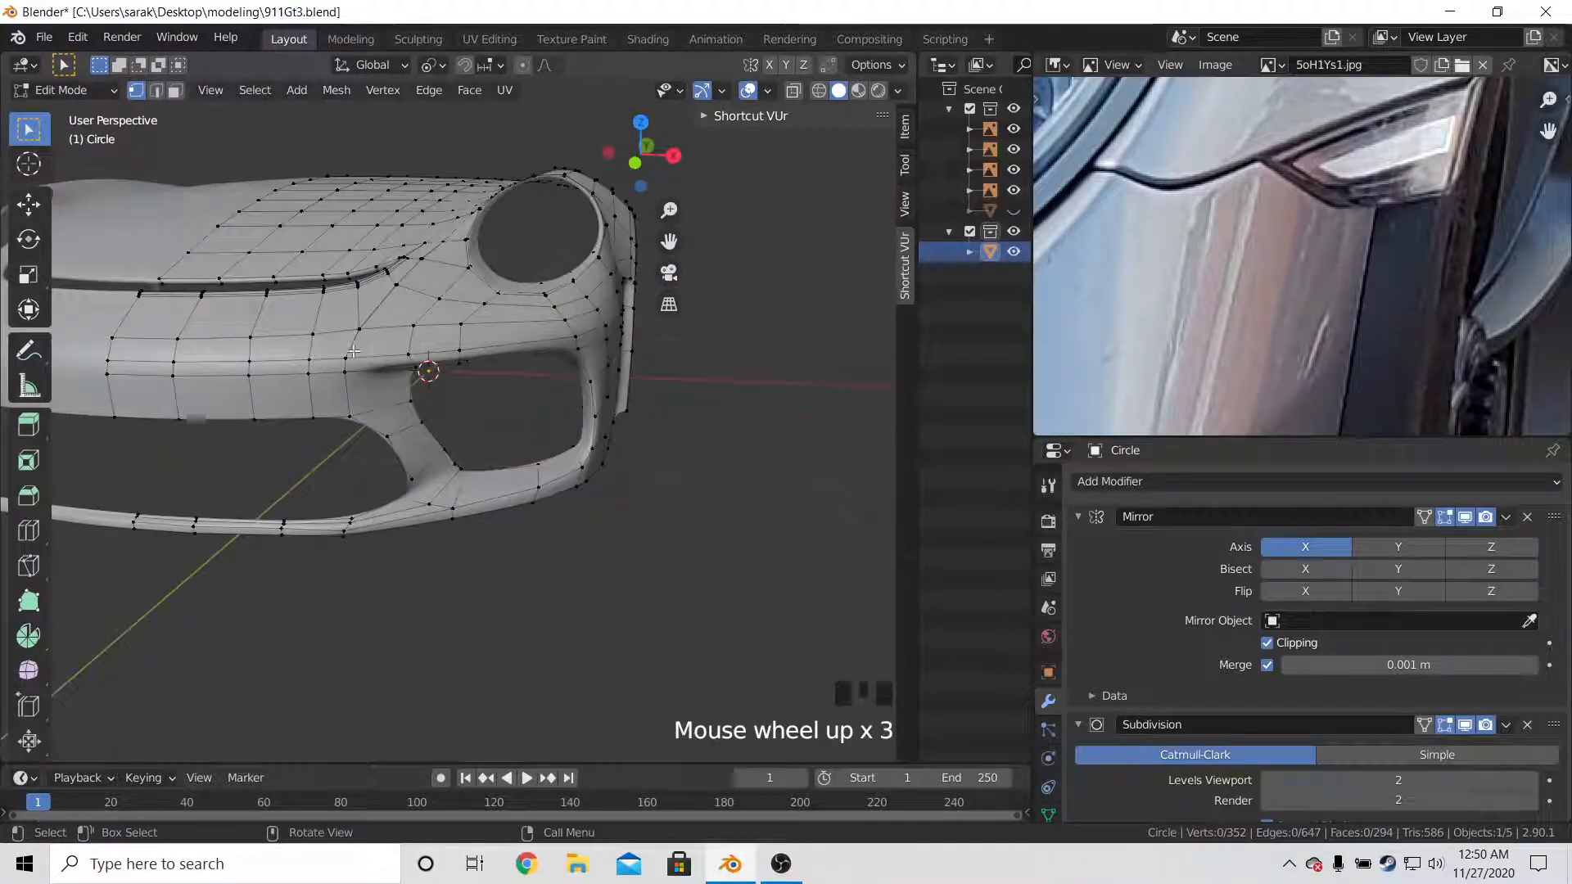
pyautogui.keyDown('shift'); pyautogui.moveTo(428, 370); pyautogui.dragTo(427, 354, button='middle'); pyautogui.keyUp('shift')
pyautogui.scroll(3, 427, 355)
pyautogui.press('a')
pyautogui.press('a')
pyautogui.press('a')
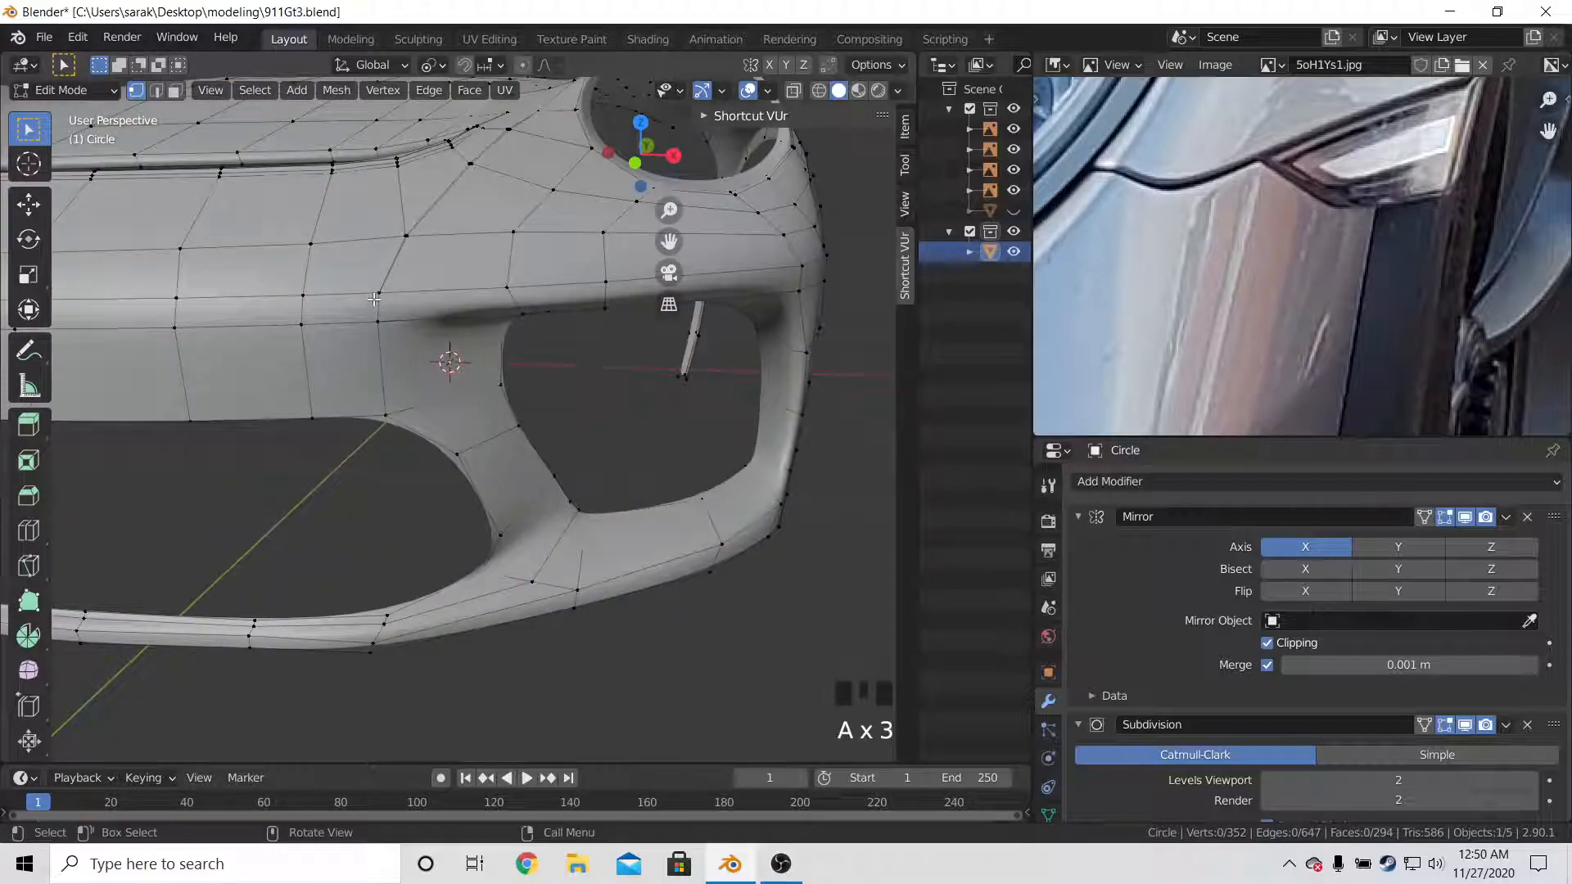
# Compare the intake with the reference photo, and hide the vertex above the side intake's upper outer corner
pyautogui.moveTo(1146, 164); pyautogui.dragTo(1260, 327, button='middle')
pyautogui.scroll(-3, 1305, 157)
pyautogui.scroll(-2, 1412, 208)
pyautogui.press('Tab')
pyautogui.moveTo(537, 445); pyautogui.dragTo(199, 375, button='middle')
pyautogui.press('Tab')
pyautogui.press('a')
pyautogui.press('a')
pyautogui.press('a')
pyautogui.click(710, 301)
pyautogui.press('h')
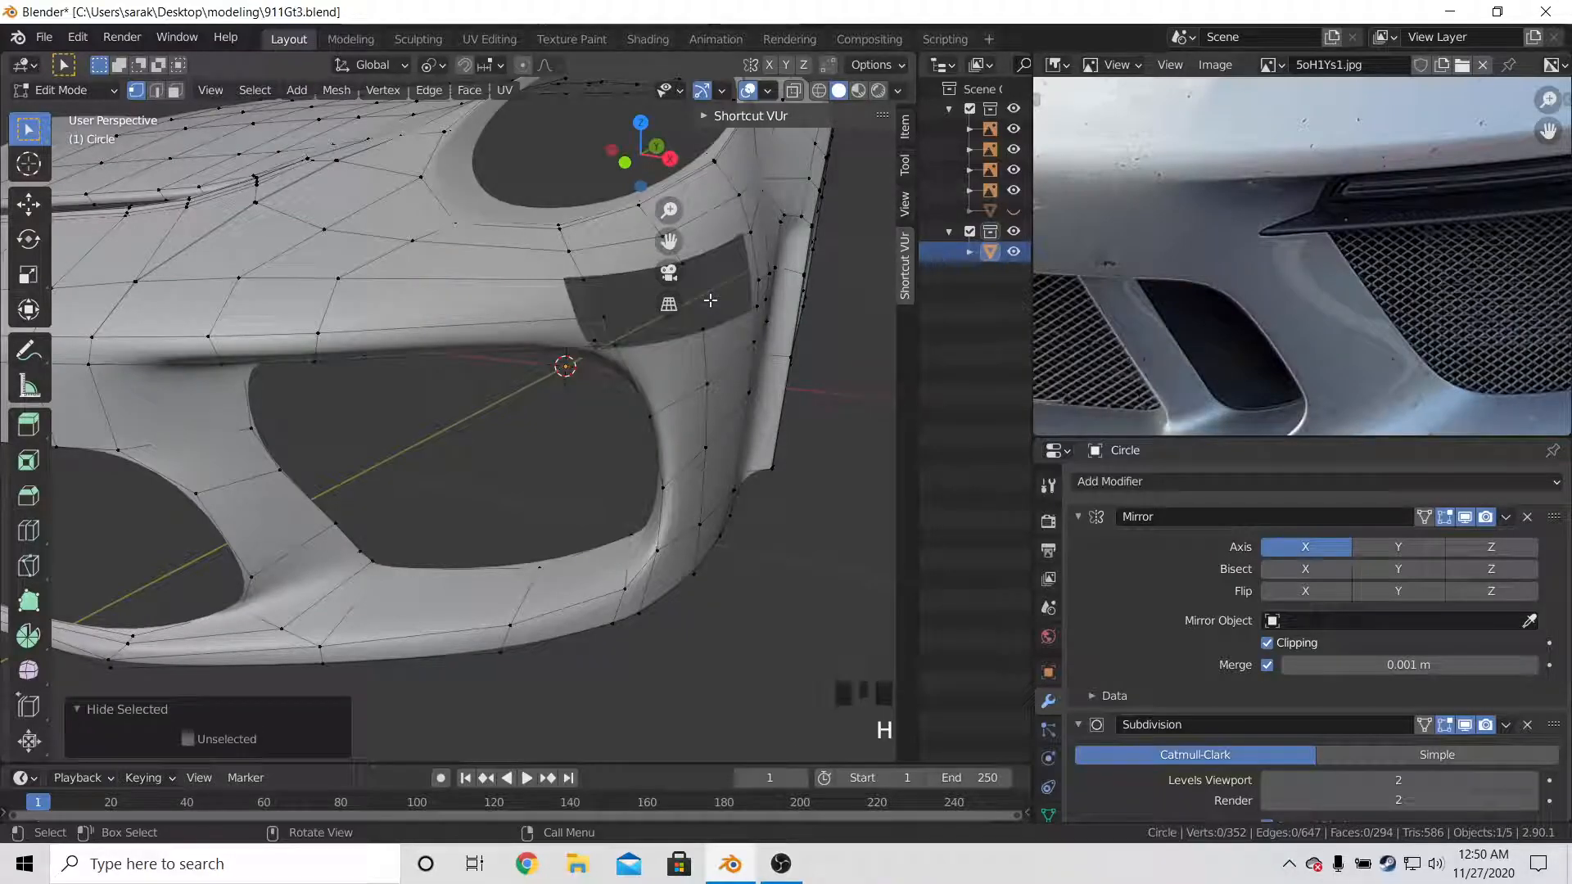
# Try a loop cut above the side intake, from its outer corner to the bumper's centre, and compare it with the photo
pyautogui.hotkey('ctrl', 'r')
pyautogui.click(606, 329)
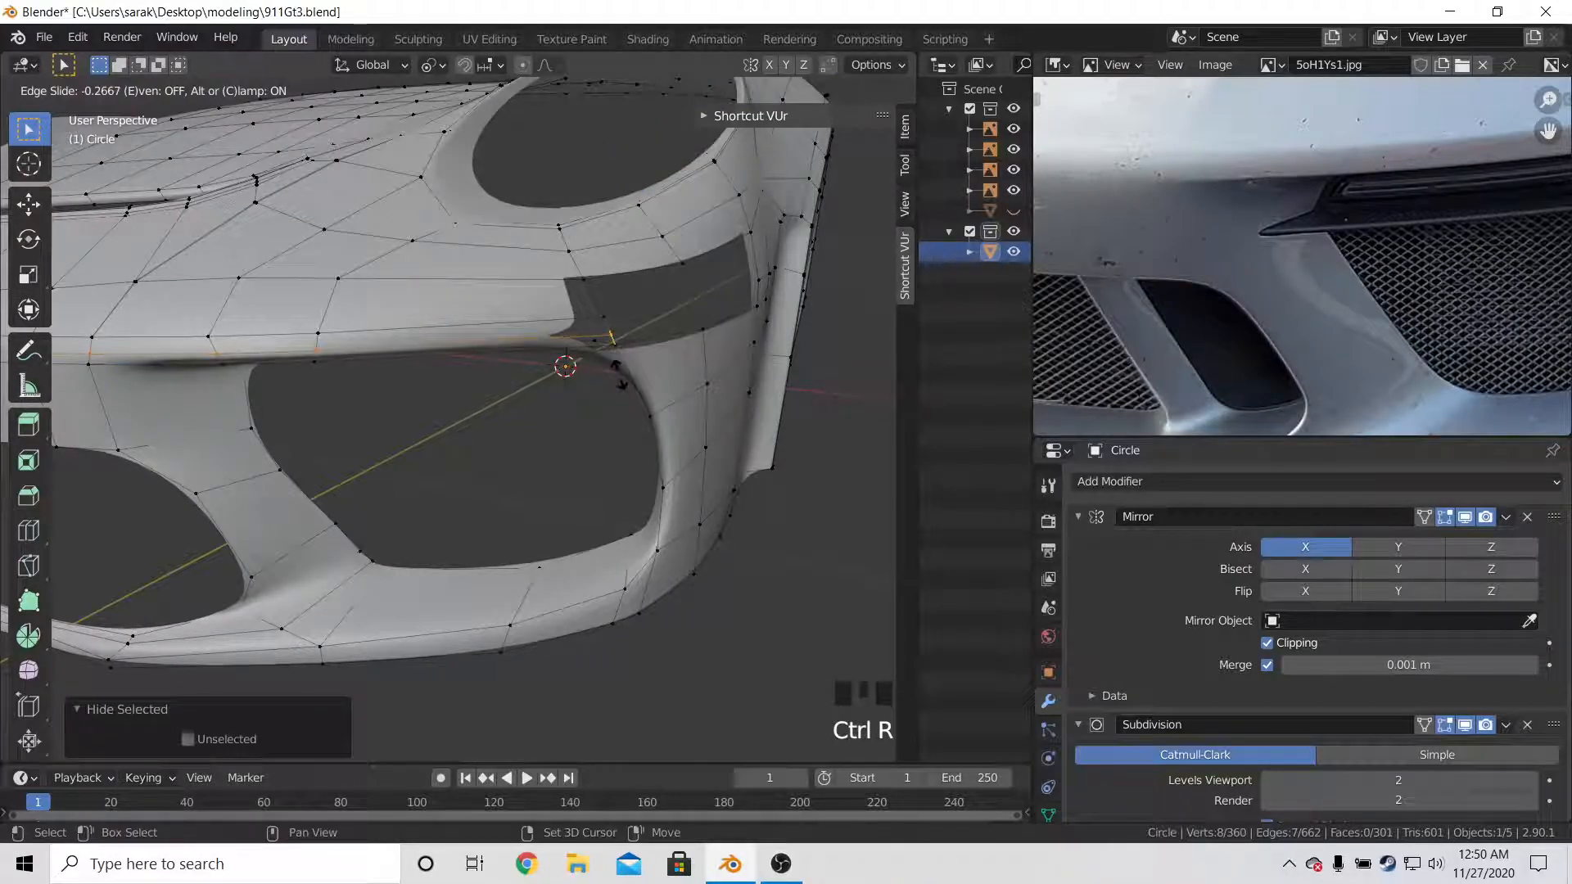
pyautogui.click(620, 430)
pyautogui.moveTo(604, 435); pyautogui.dragTo(304, 400, button='middle')
pyautogui.press('Tab')
pyautogui.moveTo(1253, 238); pyautogui.dragTo(1415, 286, button='middle')
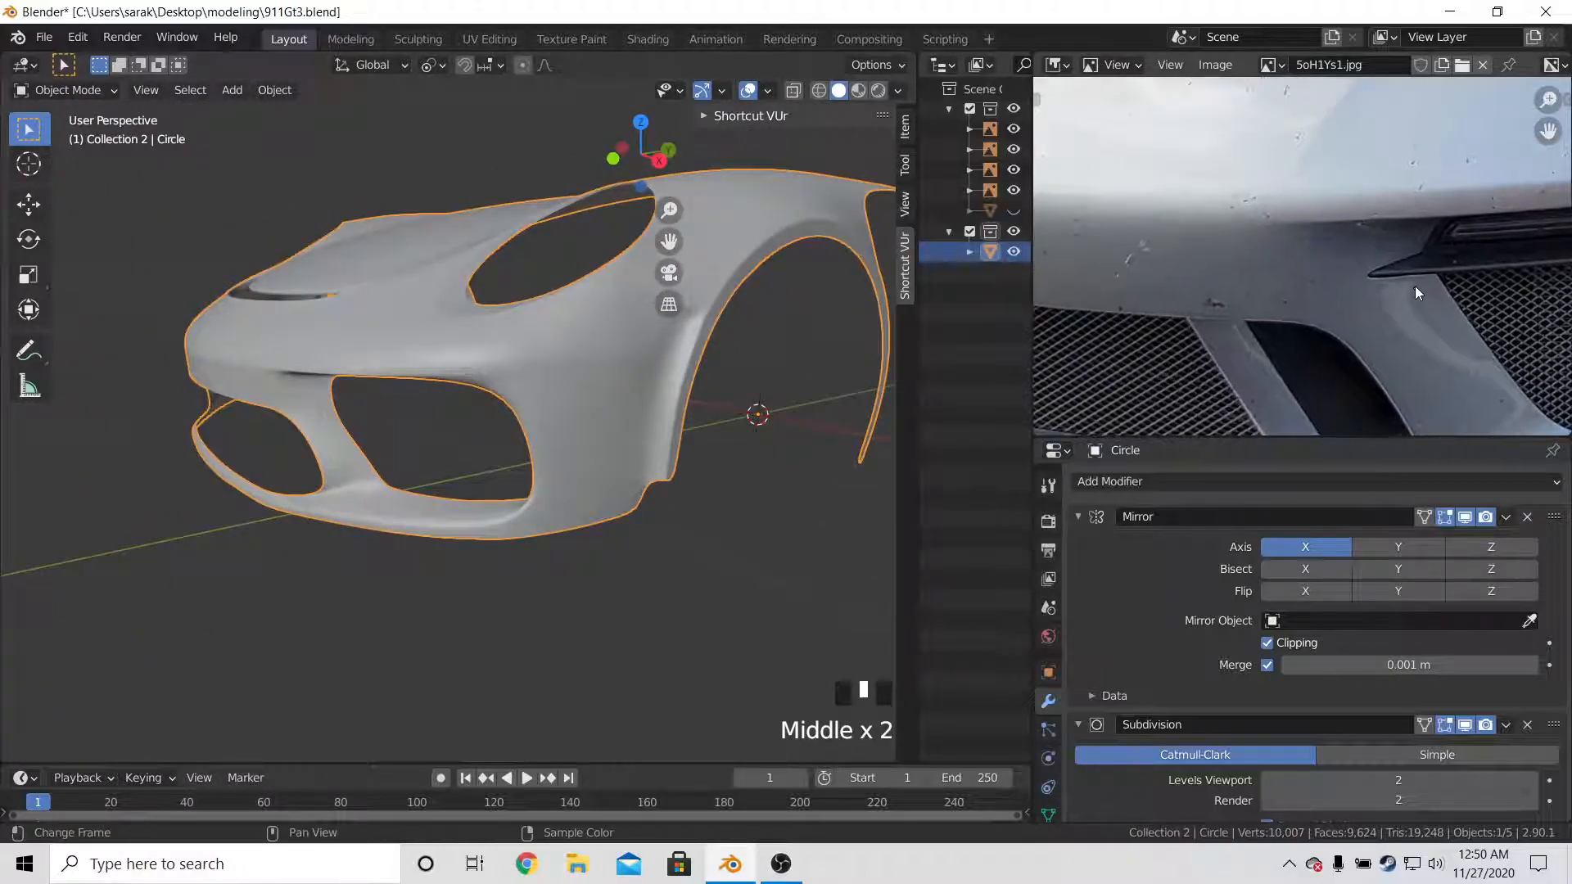
pyautogui.scroll(-3, 1408, 282)
pyautogui.moveTo(574, 385); pyautogui.dragTo(492, 377, button='middle')
pyautogui.press('Tab')
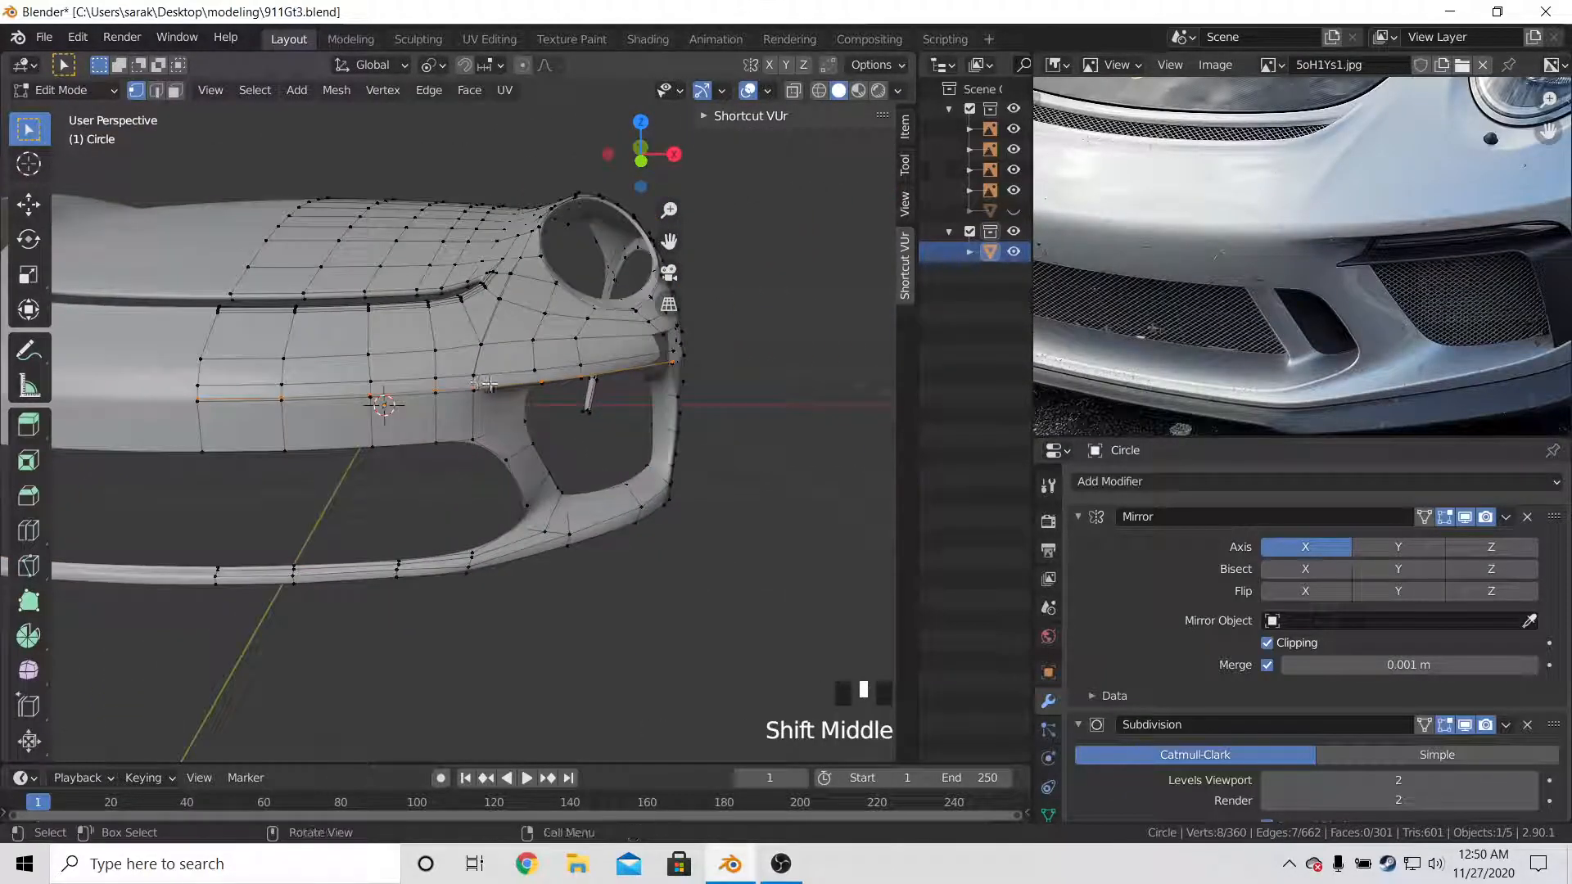
# Undo the loop cut running to the bumper's centre, keeping the corner vertex hidden
pyautogui.scroll(2, 491, 377)
pyautogui.hotkey('ctrl', 'z')
pyautogui.hotkey('ctrl', 'z')
pyautogui.hotkey('ctrl', 'z')
pyautogui.hotkey('ctrl', 'z')
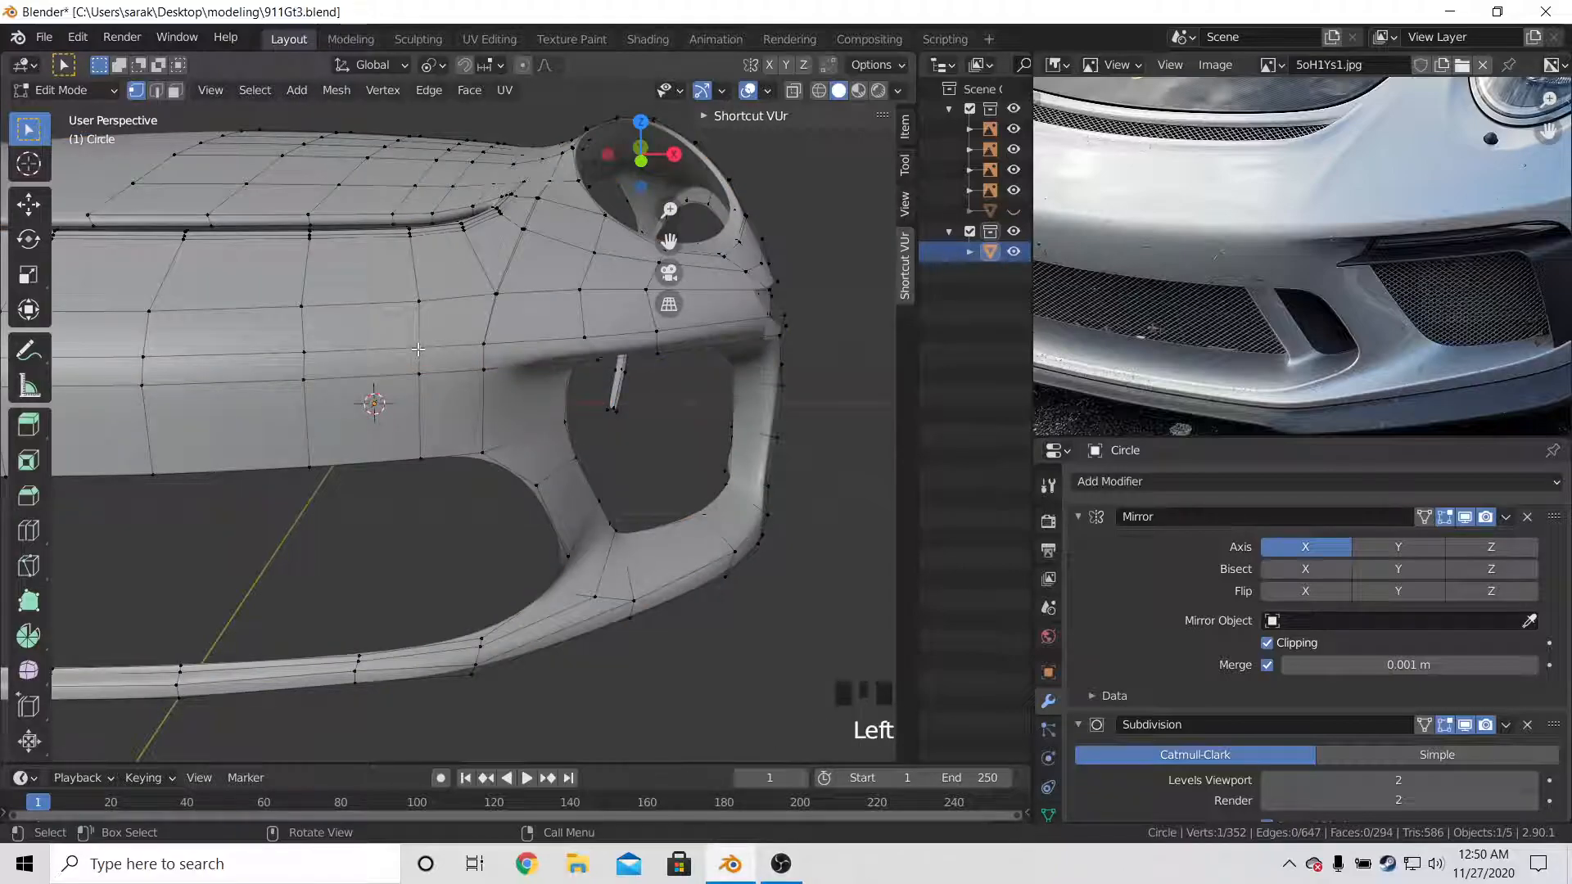
# Hide the vertex inboard of the side intake and add a loop cut above the intake with a factor of -0.688
pyautogui.press('h')
pyautogui.hotkey('ctrl', 'r')
pyautogui.click(476, 355)
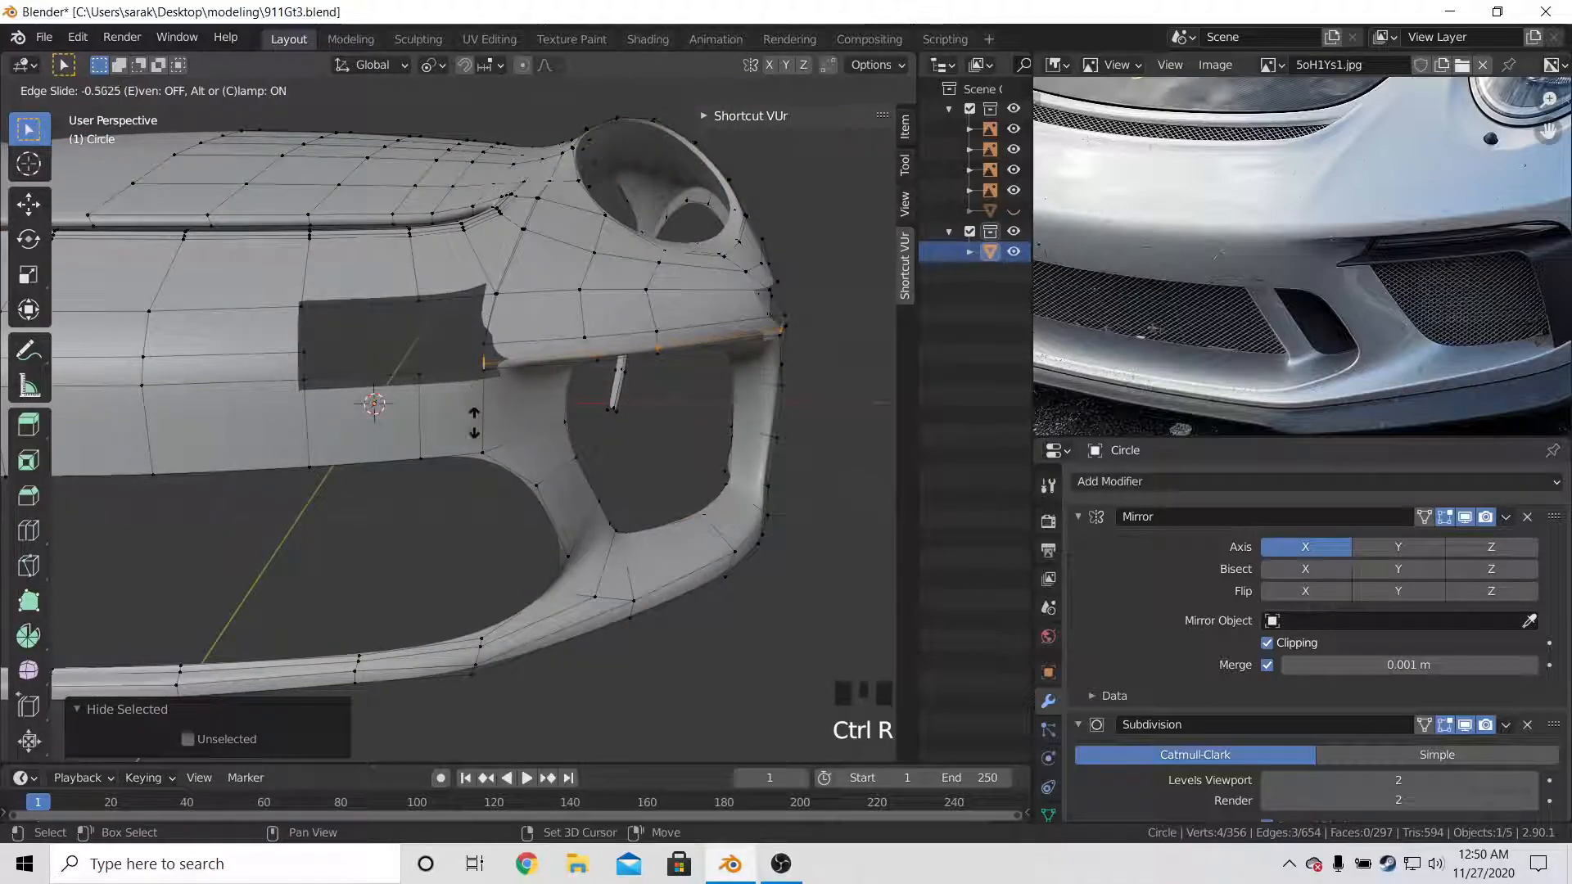
pyautogui.click(473, 421)
pyautogui.moveTo(473, 421); pyautogui.dragTo(446, 398, button='middle')
pyautogui.keyDown('shift'); pyautogui.moveTo(599, 377); pyautogui.dragTo(630, 386, button='middle'); pyautogui.keyUp('shift')
pyautogui.moveTo(649, 441); pyautogui.dragTo(595, 550, button='middle')
# Hide the vertex below the intake's lower outer corner and add a loop cut beside the outer edge with a factor of 0.891
pyautogui.hotkey('ctrl', 'r')
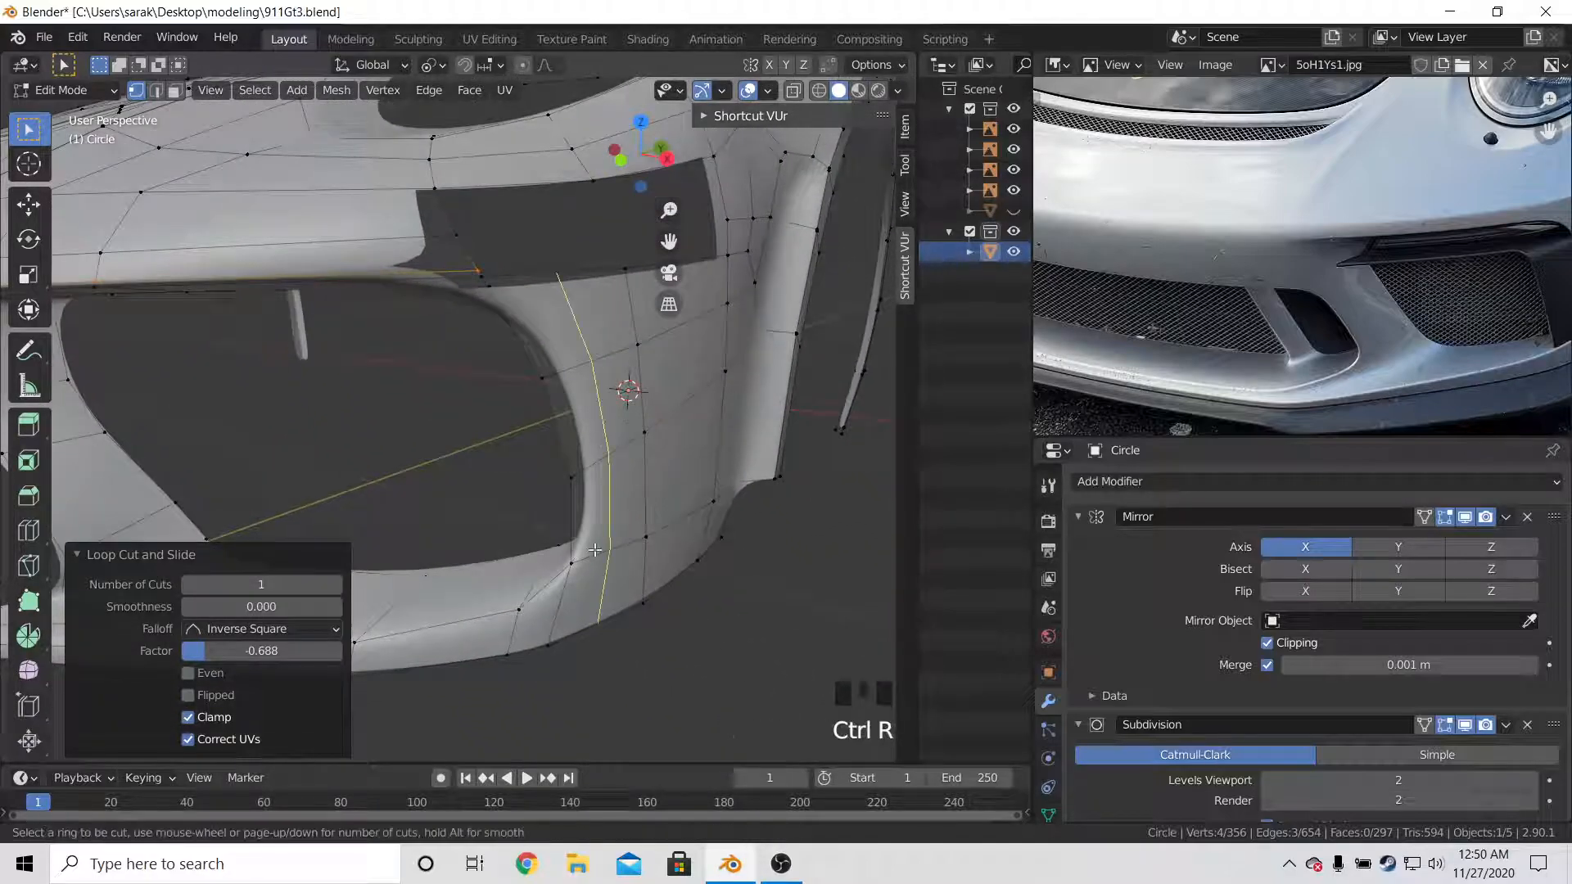
pyautogui.press('Escape')
pyautogui.click(645, 607)
pyautogui.press('h')
pyautogui.hotkey('ctrl', 'r')
pyautogui.click(586, 361)
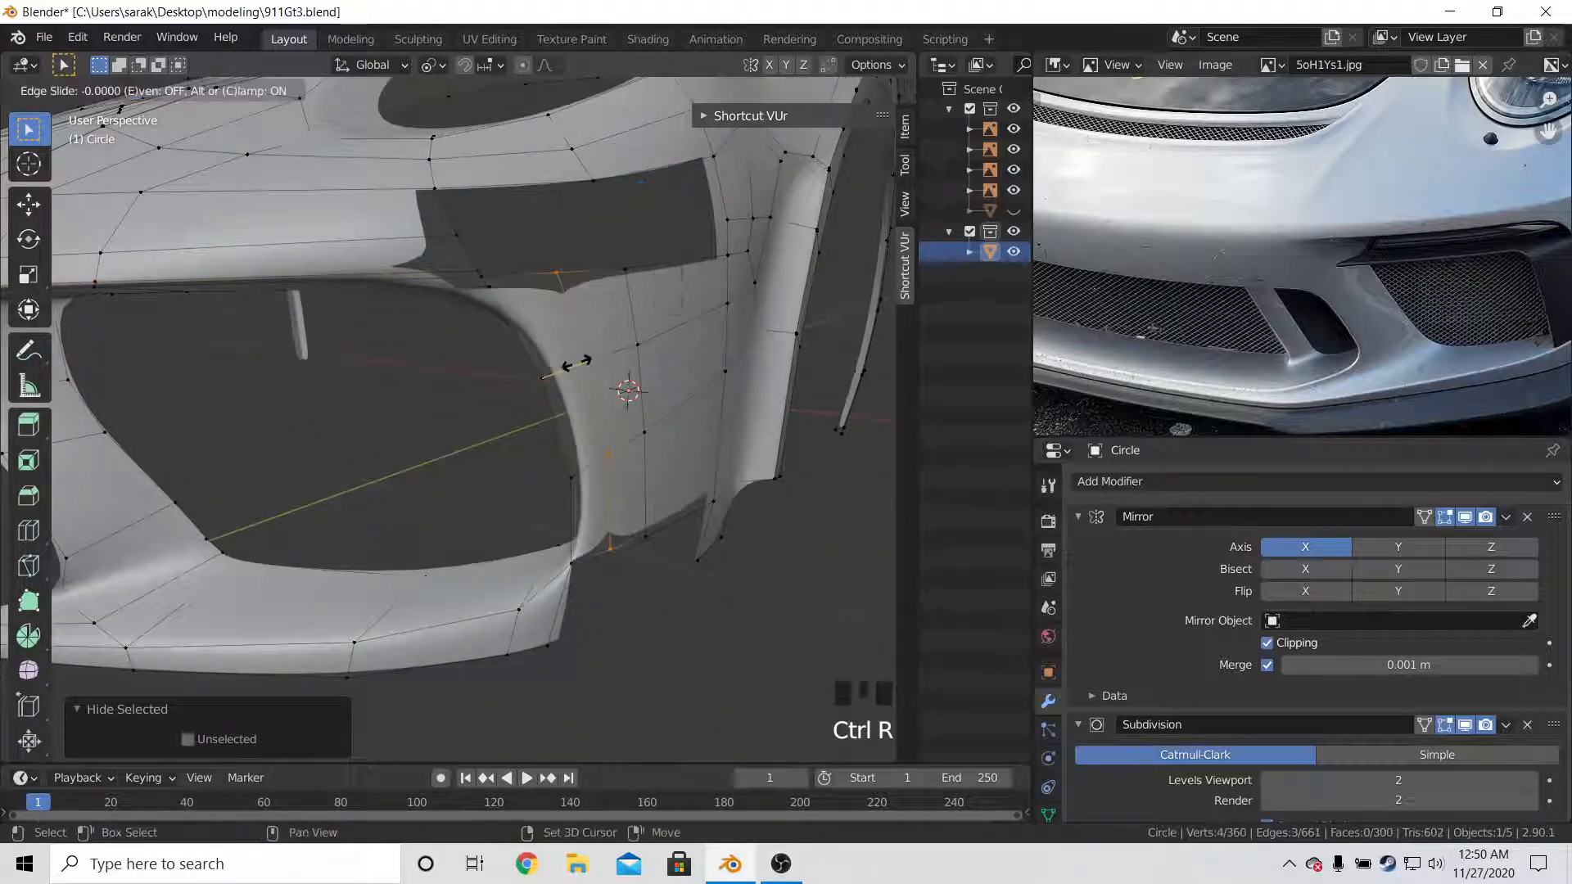
pyautogui.click(131, 459)
# Add a loop cut along the bumper's lower lip and edge-slide it up toward the side intake
pyautogui.keyDown('shift'); pyautogui.moveTo(547, 399); pyautogui.dragTo(628, 370, button='middle'); pyautogui.keyUp('shift')
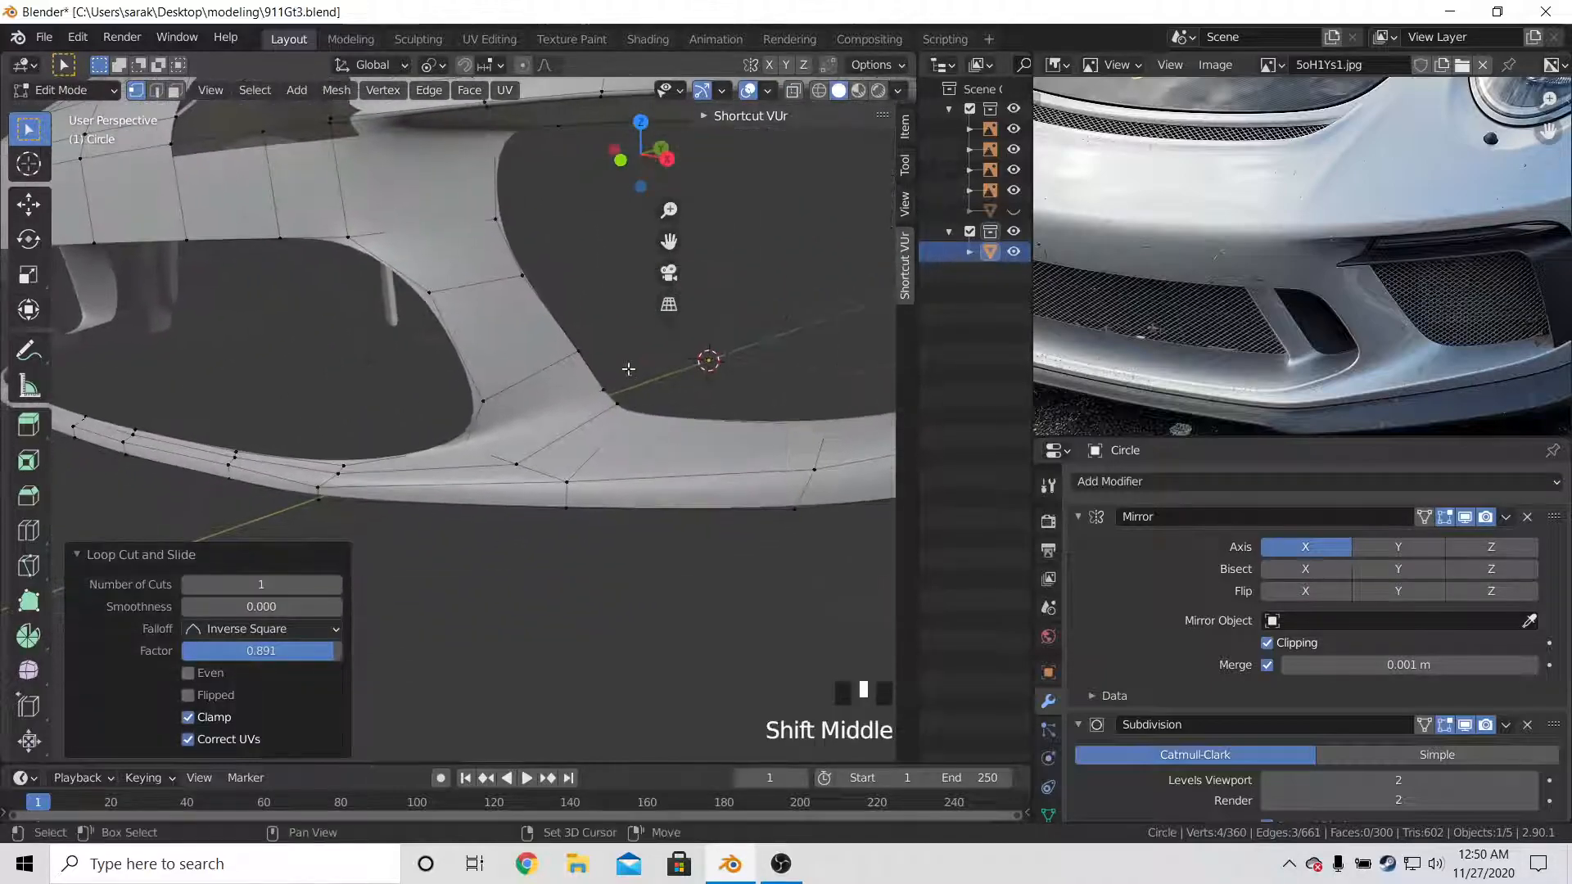
pyautogui.hotkey('ctrl', 'r')
pyautogui.click(570, 496)
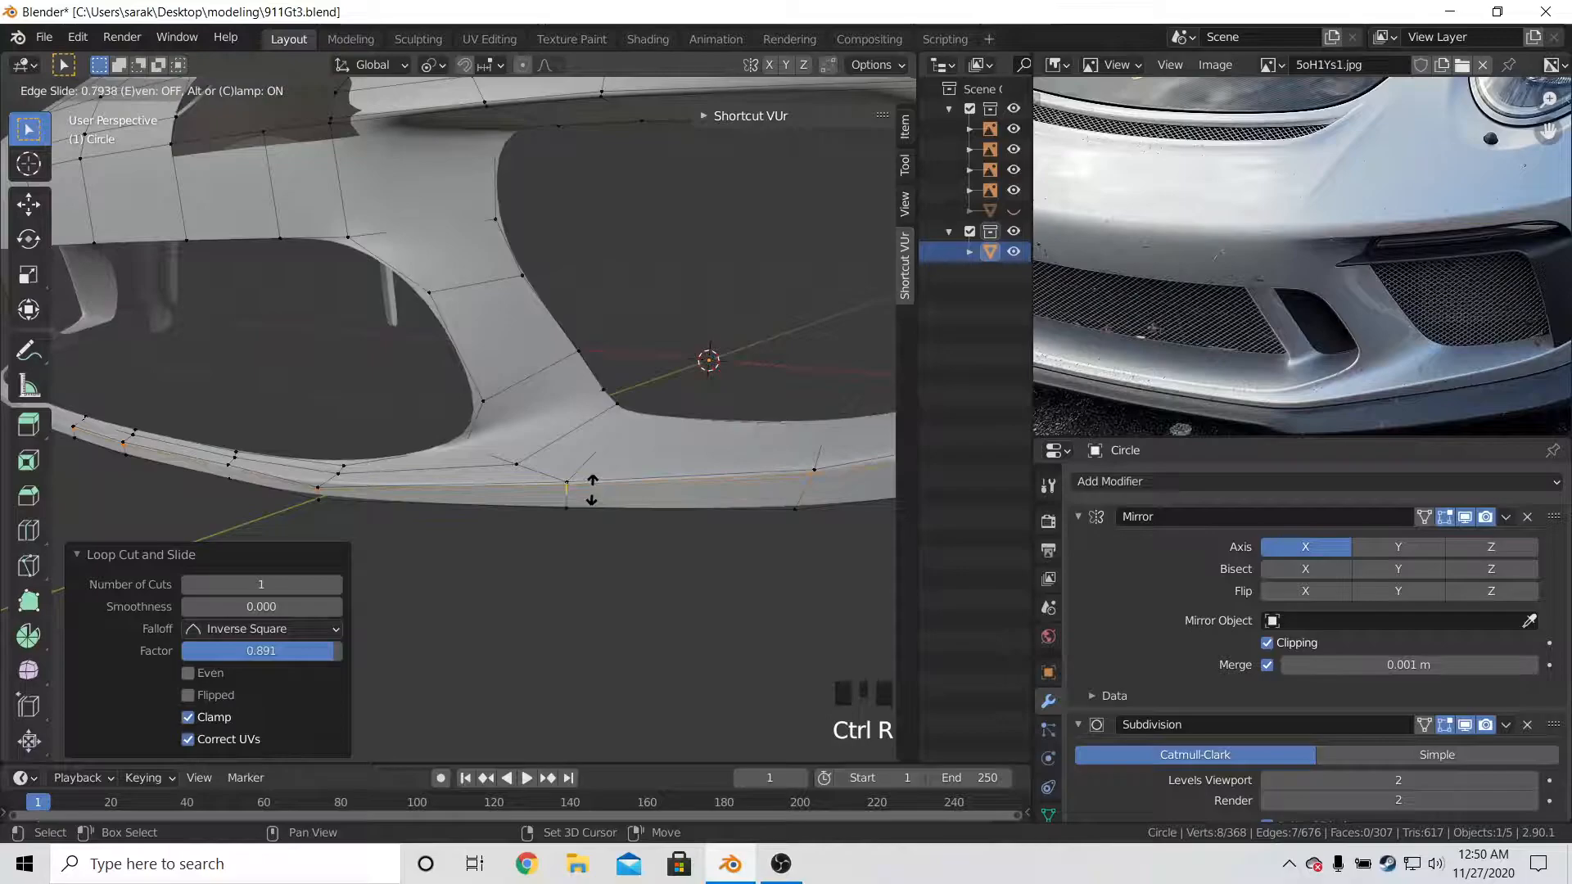
pyautogui.rightClick(592, 489)
pyautogui.press('g')
pyautogui.press('g')
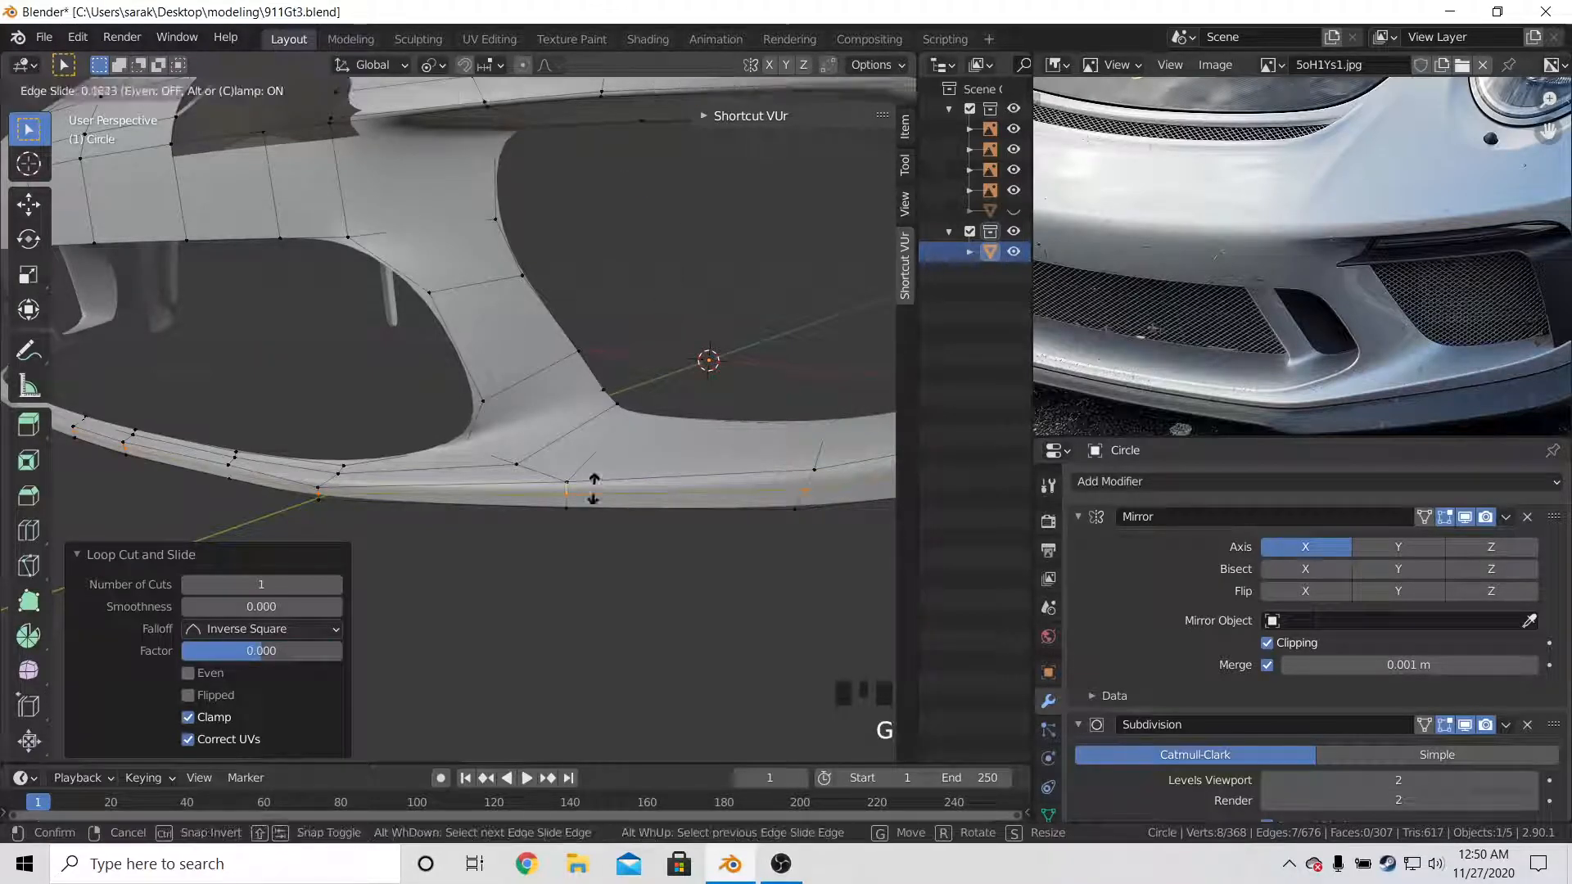
pyautogui.click(601, 414)
# Check the smoothed bumper and reveal all hidden geometry
pyautogui.scroll(-3, 601, 414)
pyautogui.keyDown('shift'); pyautogui.moveTo(601, 414); pyautogui.dragTo(403, 456, button='middle'); pyautogui.keyUp('shift')
pyautogui.press('Tab')
pyautogui.press('Tab')
pyautogui.hotkey('alt', 'h')
# Merge the two neighbouring vertices at the side intake's lower outer corner at their center
pyautogui.press('a')
pyautogui.press('a')
pyautogui.scroll(3, 484, 421)
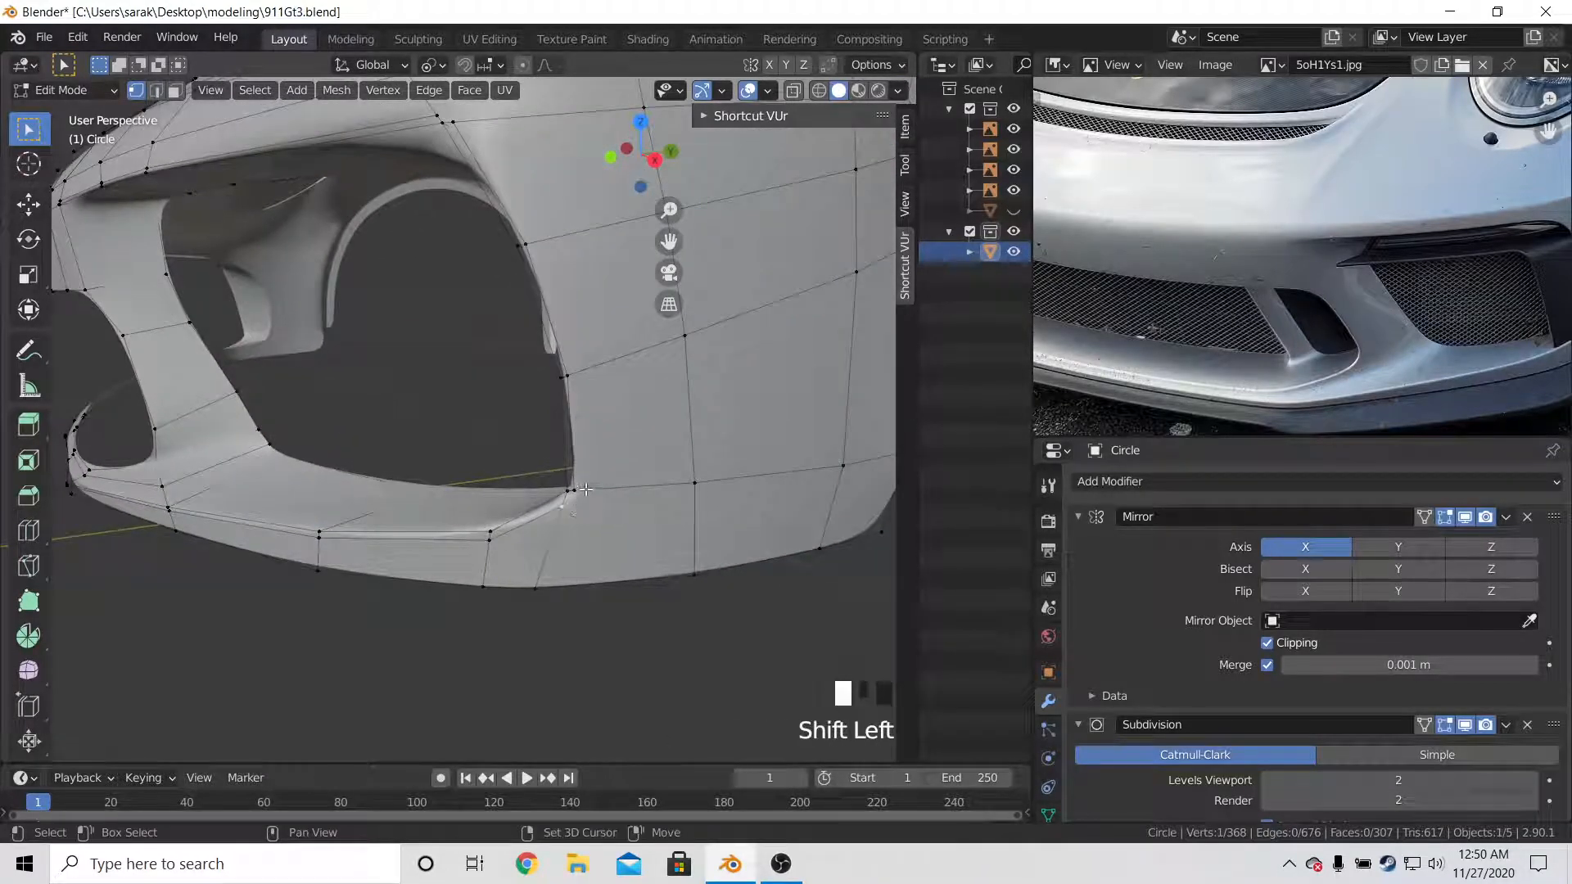
pyautogui.press('m')
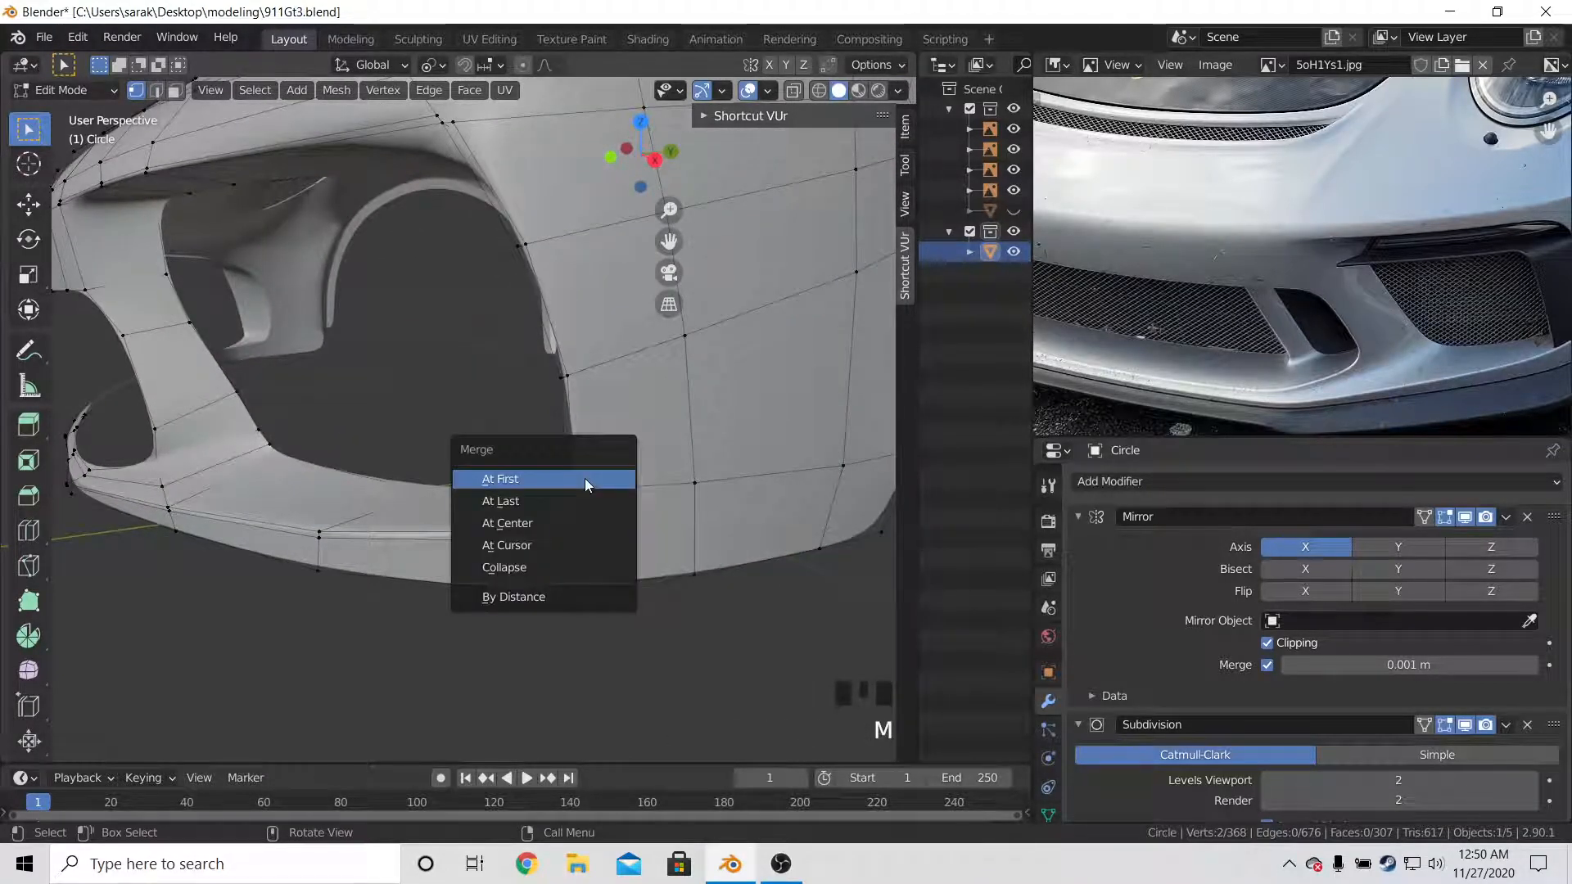
pyautogui.click(581, 519)
pyautogui.press('h')
pyautogui.press('h')
pyautogui.press('h')
pyautogui.hotkey('ctrl', 'z')
# Slide the merged corner vertex outward along its edge and check the smoothed side intake
pyautogui.press('g')
pyautogui.rightClick(604, 519)
pyautogui.press('g')
pyautogui.press('g')
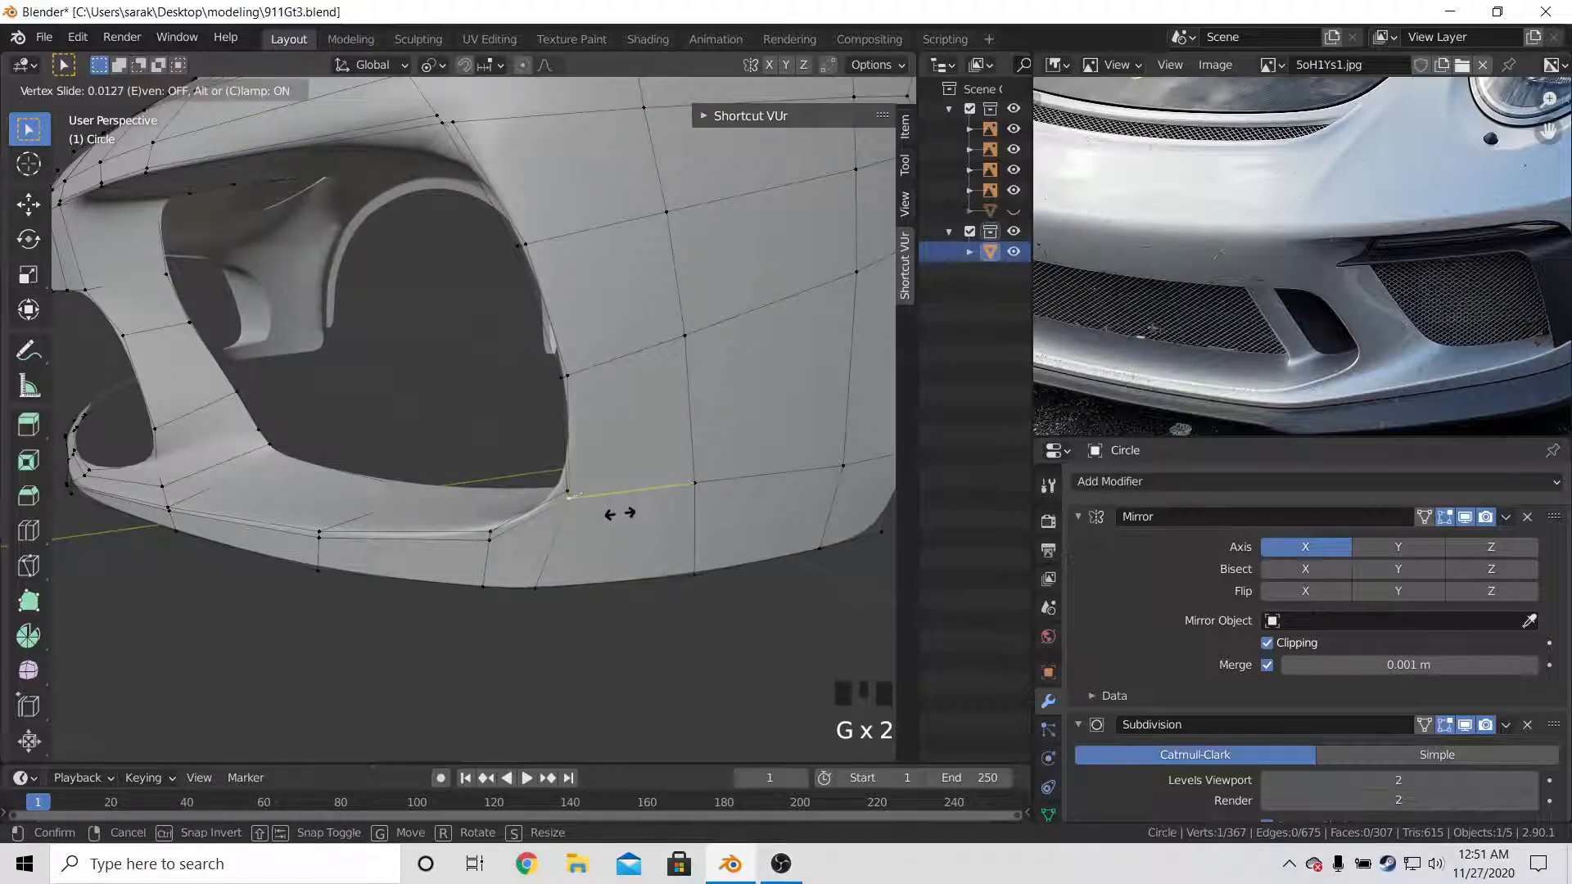
pyautogui.click(683, 494)
pyautogui.press('Tab')
pyautogui.moveTo(640, 495); pyautogui.dragTo(827, 475, button='middle')
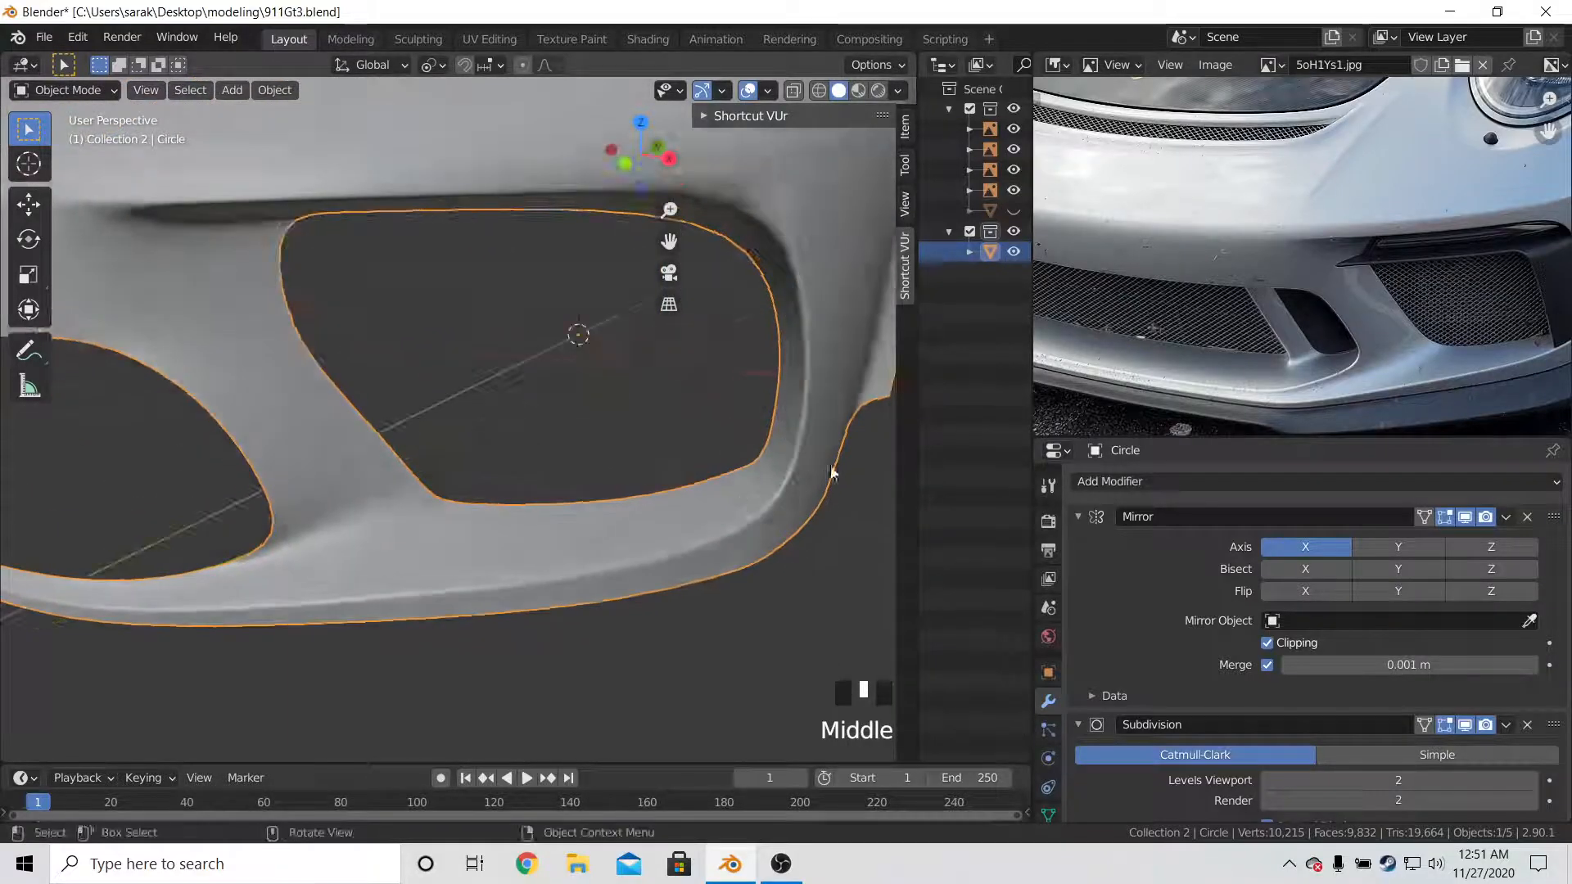
pyautogui.press('Tab')
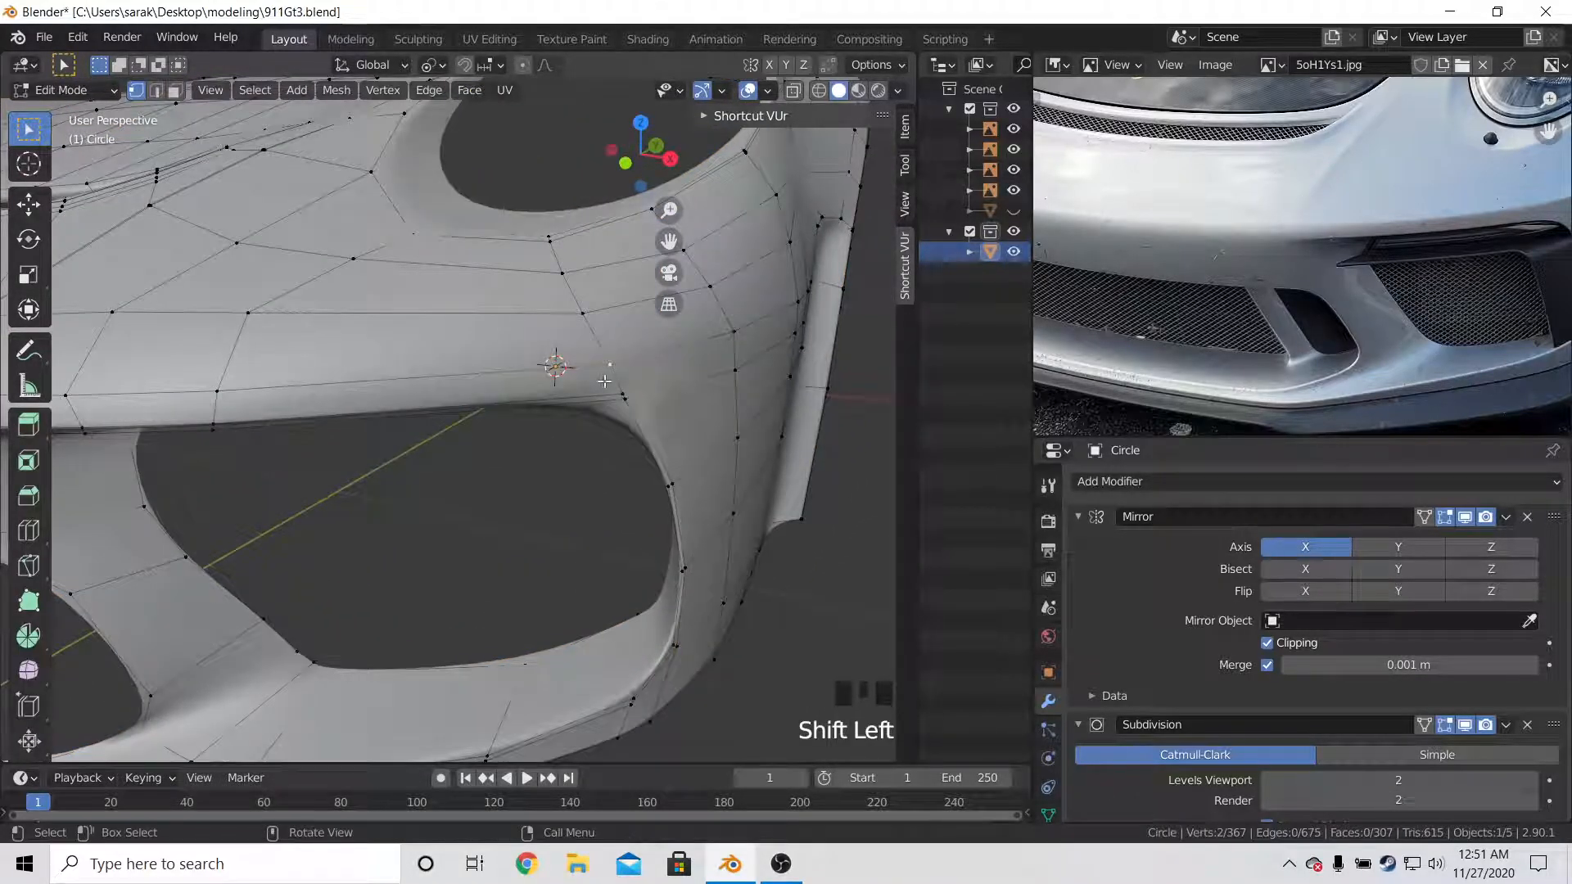
# Merge the two vertices at the side intake's upper outer corner at their center and slide the merged vertex slightly along its edge
pyautogui.press('m')
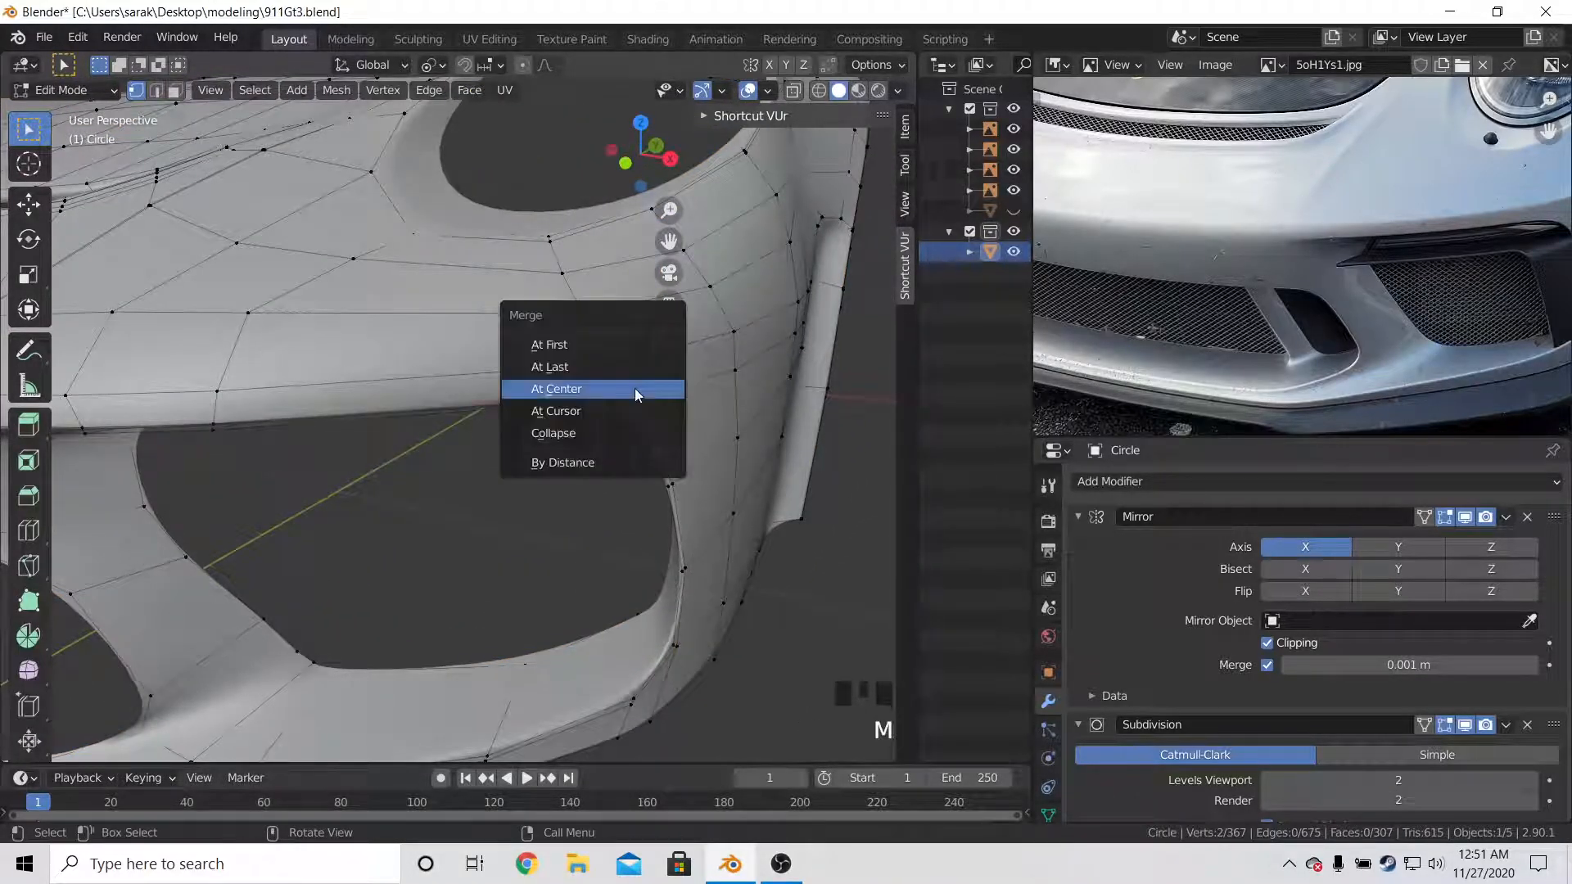
pyautogui.click(636, 388)
pyautogui.press('g')
pyautogui.press('g')
pyautogui.click(693, 375)
pyautogui.press('g')
pyautogui.click(693, 375)
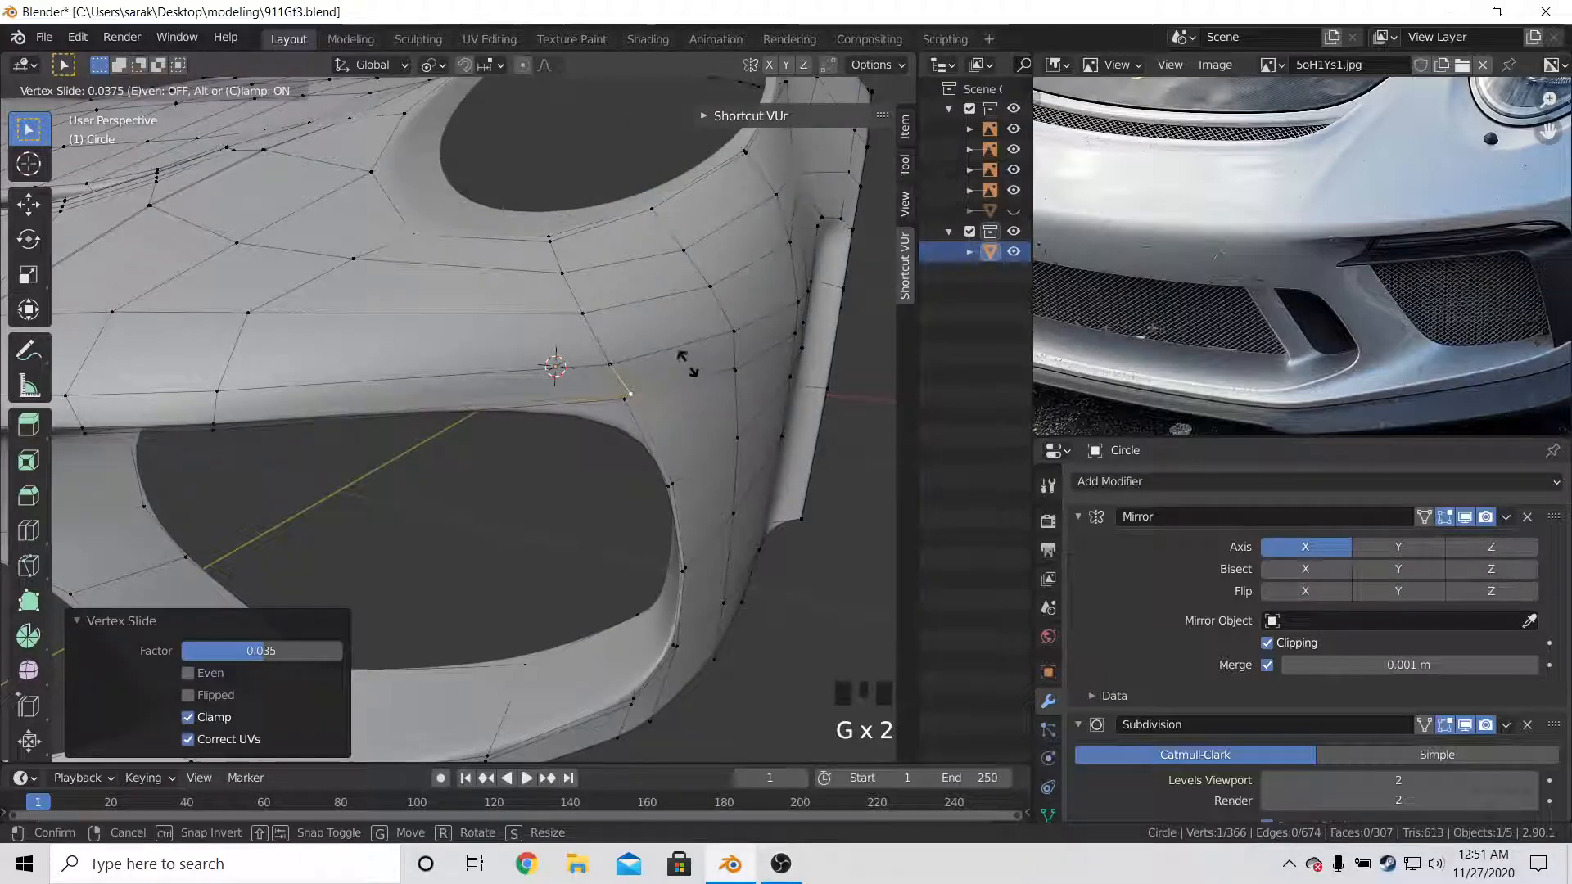
# Save the file and compare the smoothed side intake with the reference photo
pyautogui.press('Tab')
pyautogui.press('a')
pyautogui.press('a')
pyautogui.press('a')
pyautogui.hotkey('ctrl', 's')
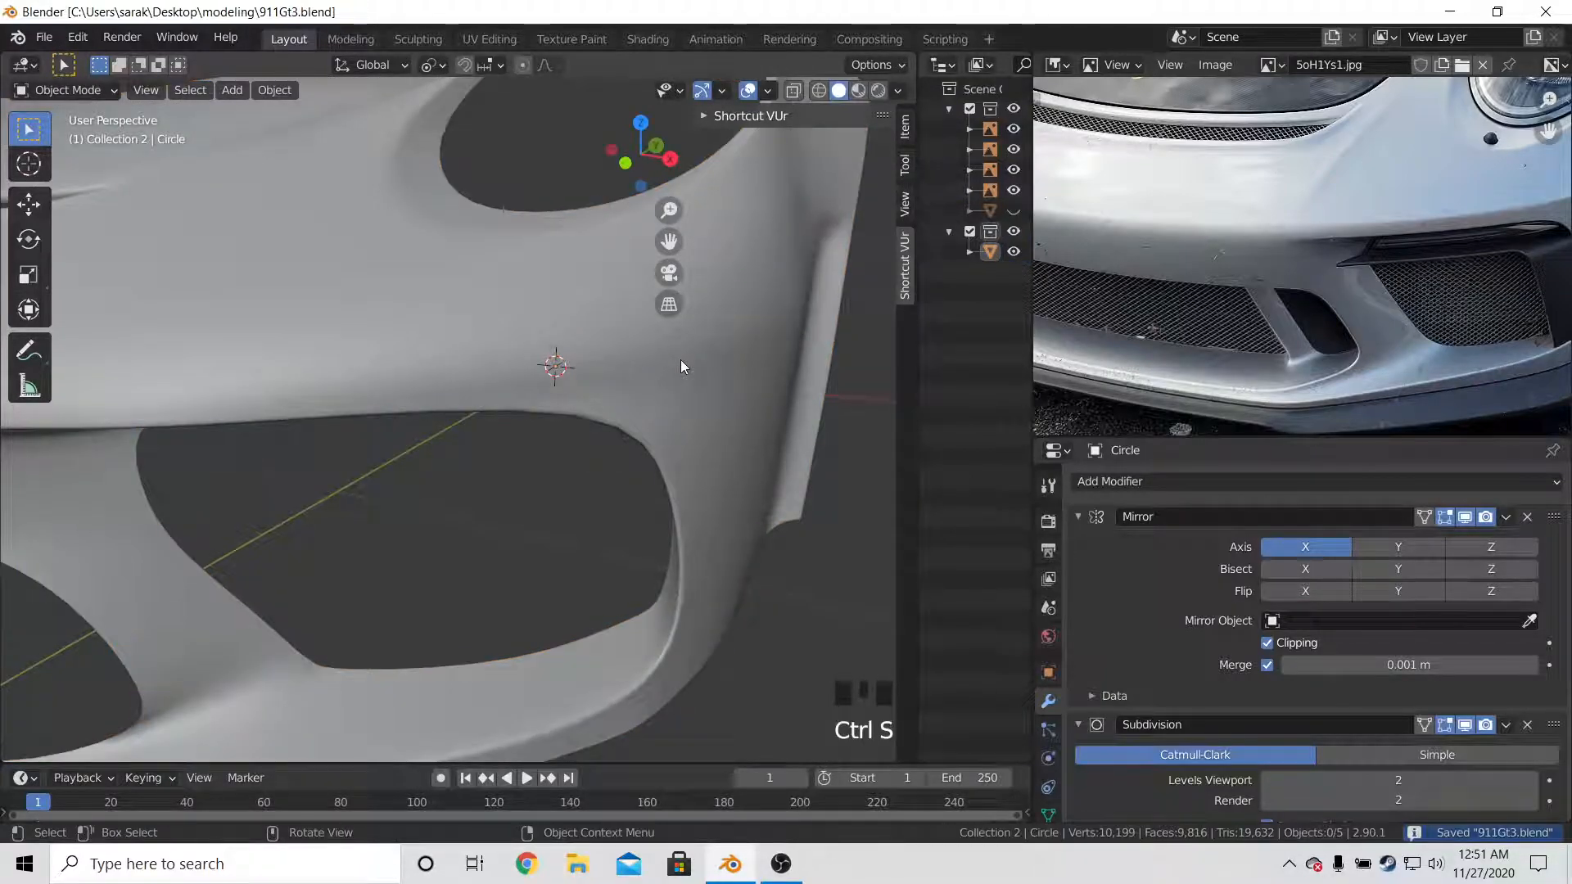
pyautogui.moveTo(688, 393); pyautogui.dragTo(642, 376, button='middle')
pyautogui.moveTo(1318, 315); pyautogui.dragTo(1271, 299, button='middle')
pyautogui.moveTo(704, 376); pyautogui.dragTo(565, 391, button='middle')
pyautogui.hotkey('ctrl', 's')
pyautogui.moveTo(1412, 345); pyautogui.dragTo(1342, 362, button='middle')
pyautogui.scroll(2, 1371, 352)
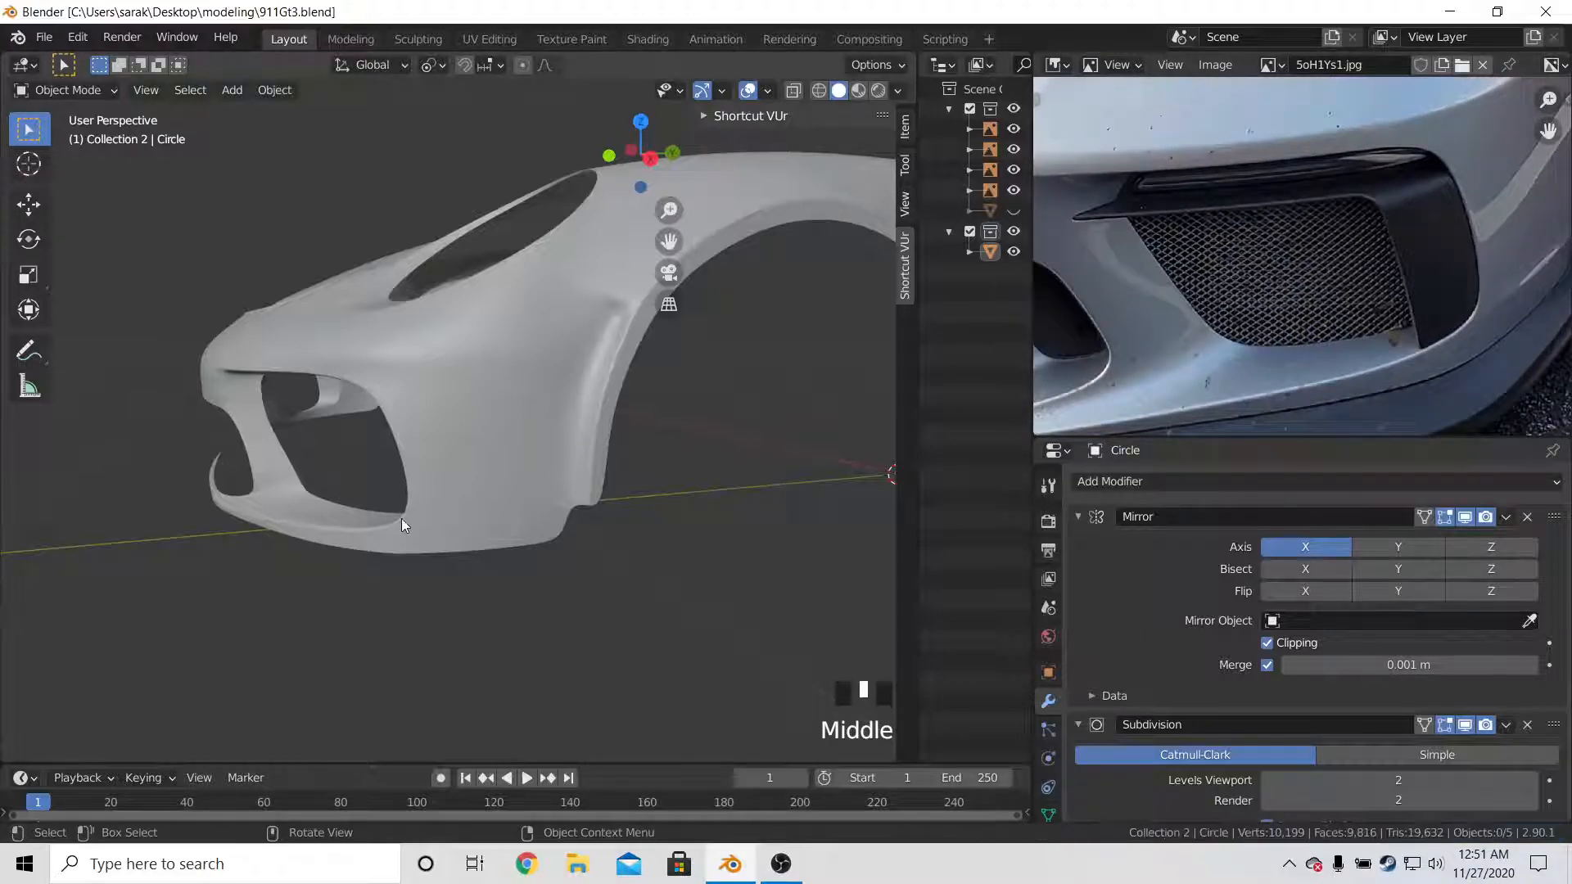
# Extrude the bottom edges of the wheel-arch lip about 0.047 m downward along Z in the right view
pyautogui.press('Tab')
pyautogui.scroll(1, 463, 528)
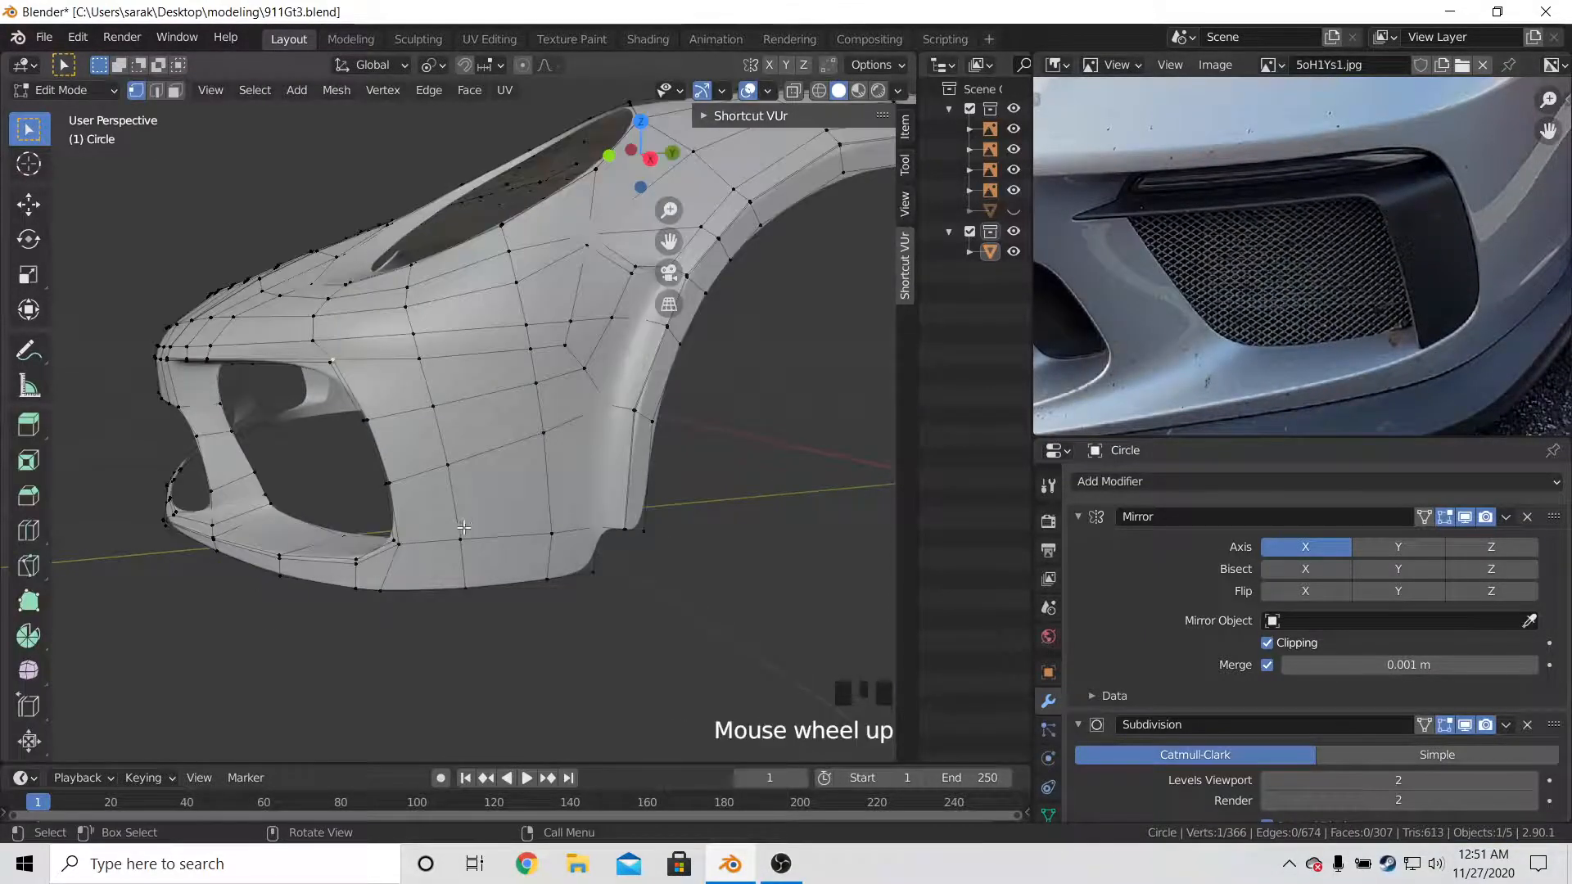
pyautogui.moveTo(585, 532); pyautogui.dragTo(622, 511, button='middle')
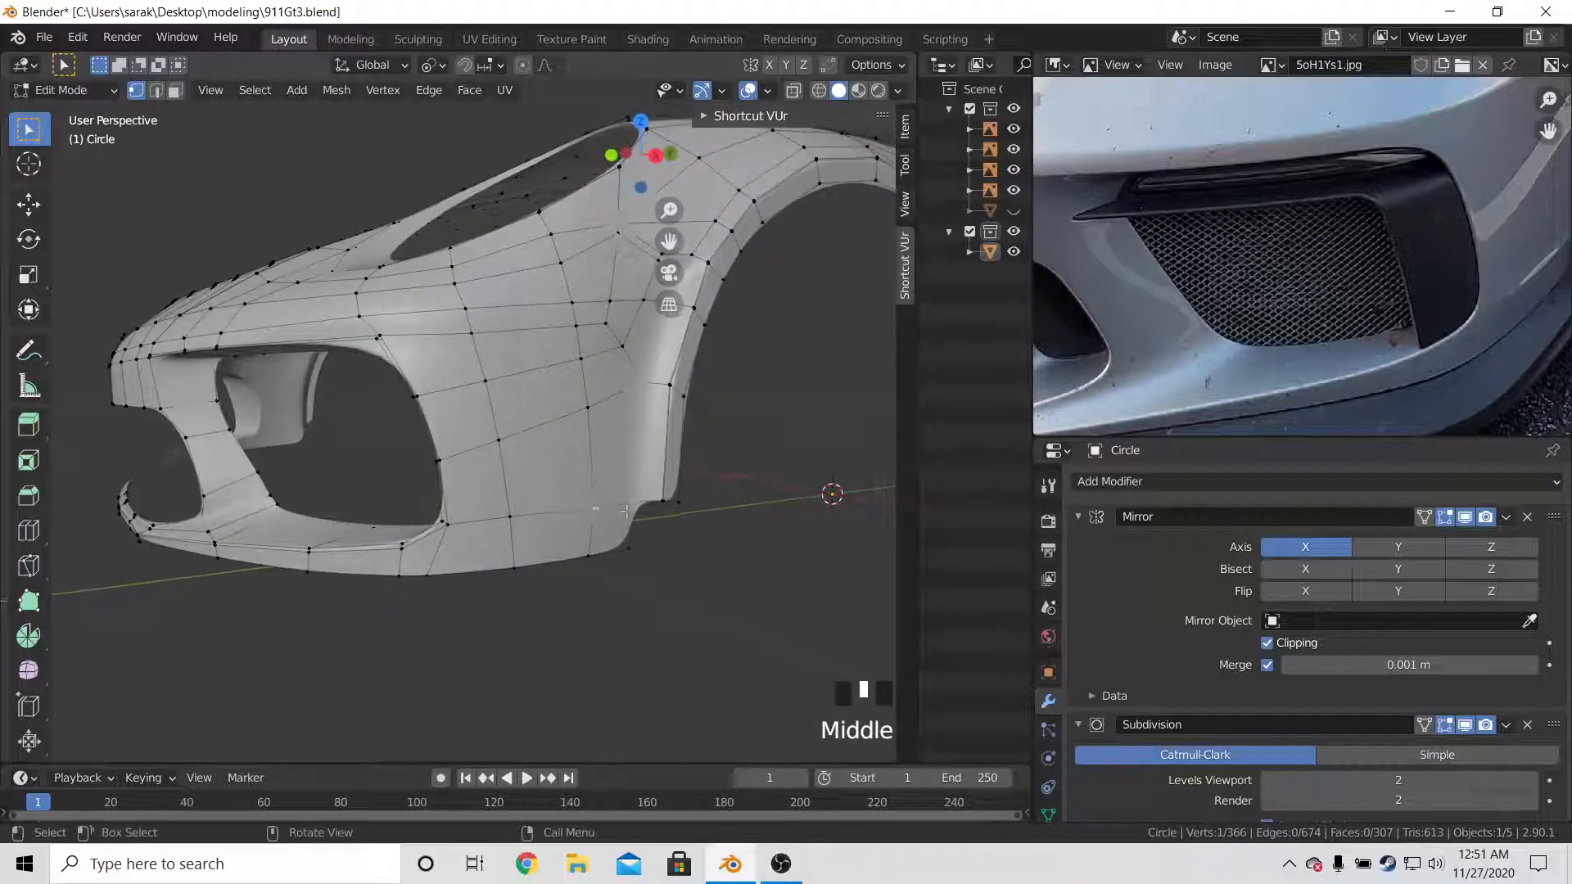
pyautogui.keyDown('ctrl'); pyautogui.click(664, 507); pyautogui.keyUp('ctrl')
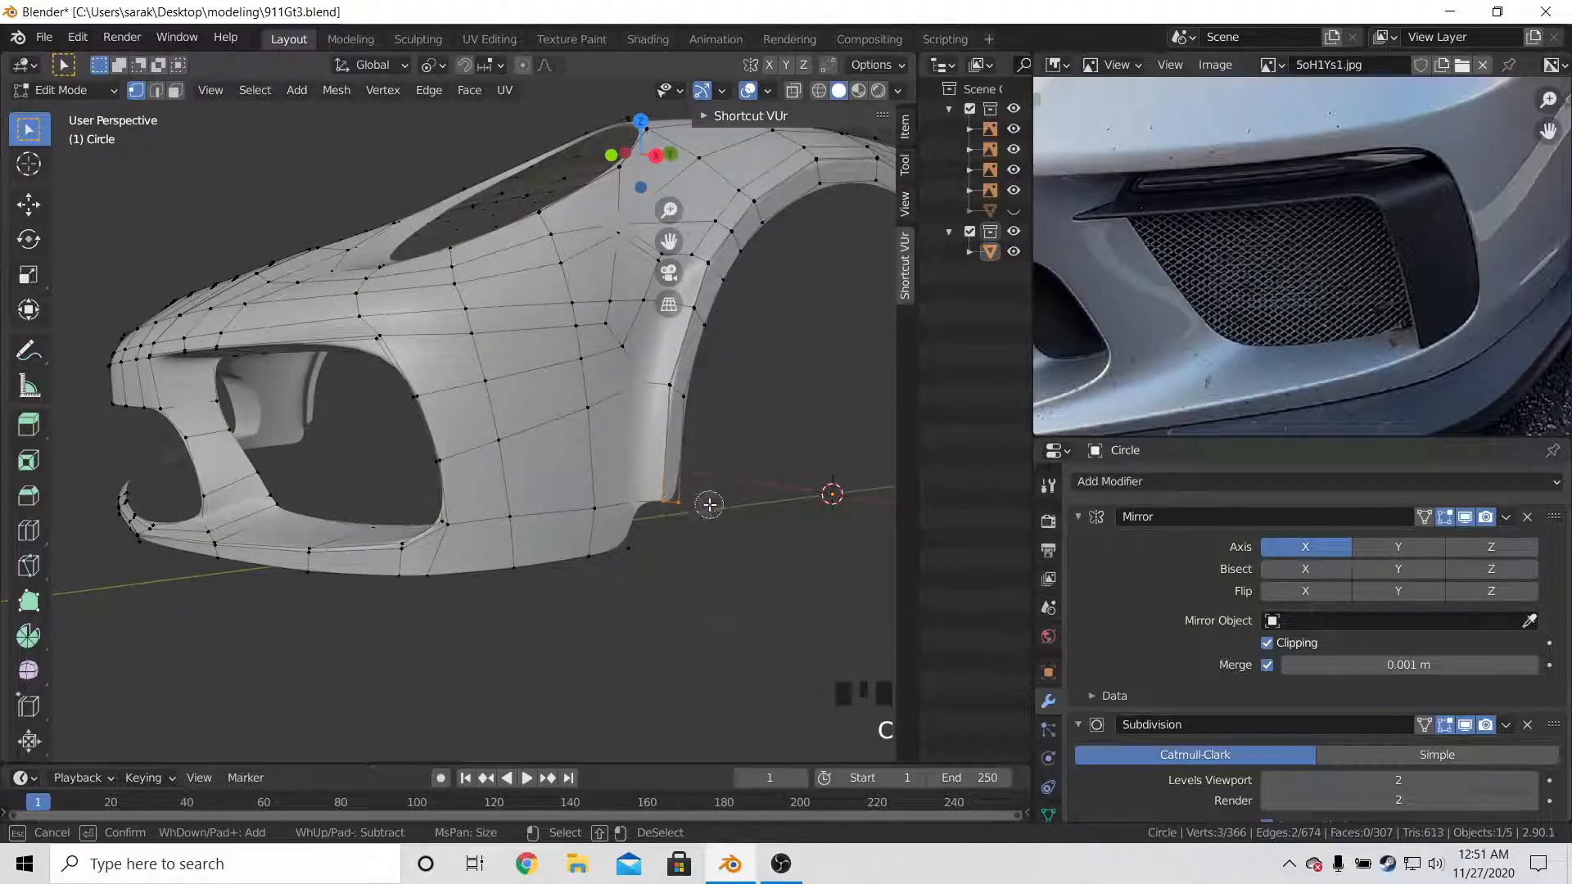
pyautogui.press('KP_3')
pyautogui.press('g')
pyautogui.press('z')
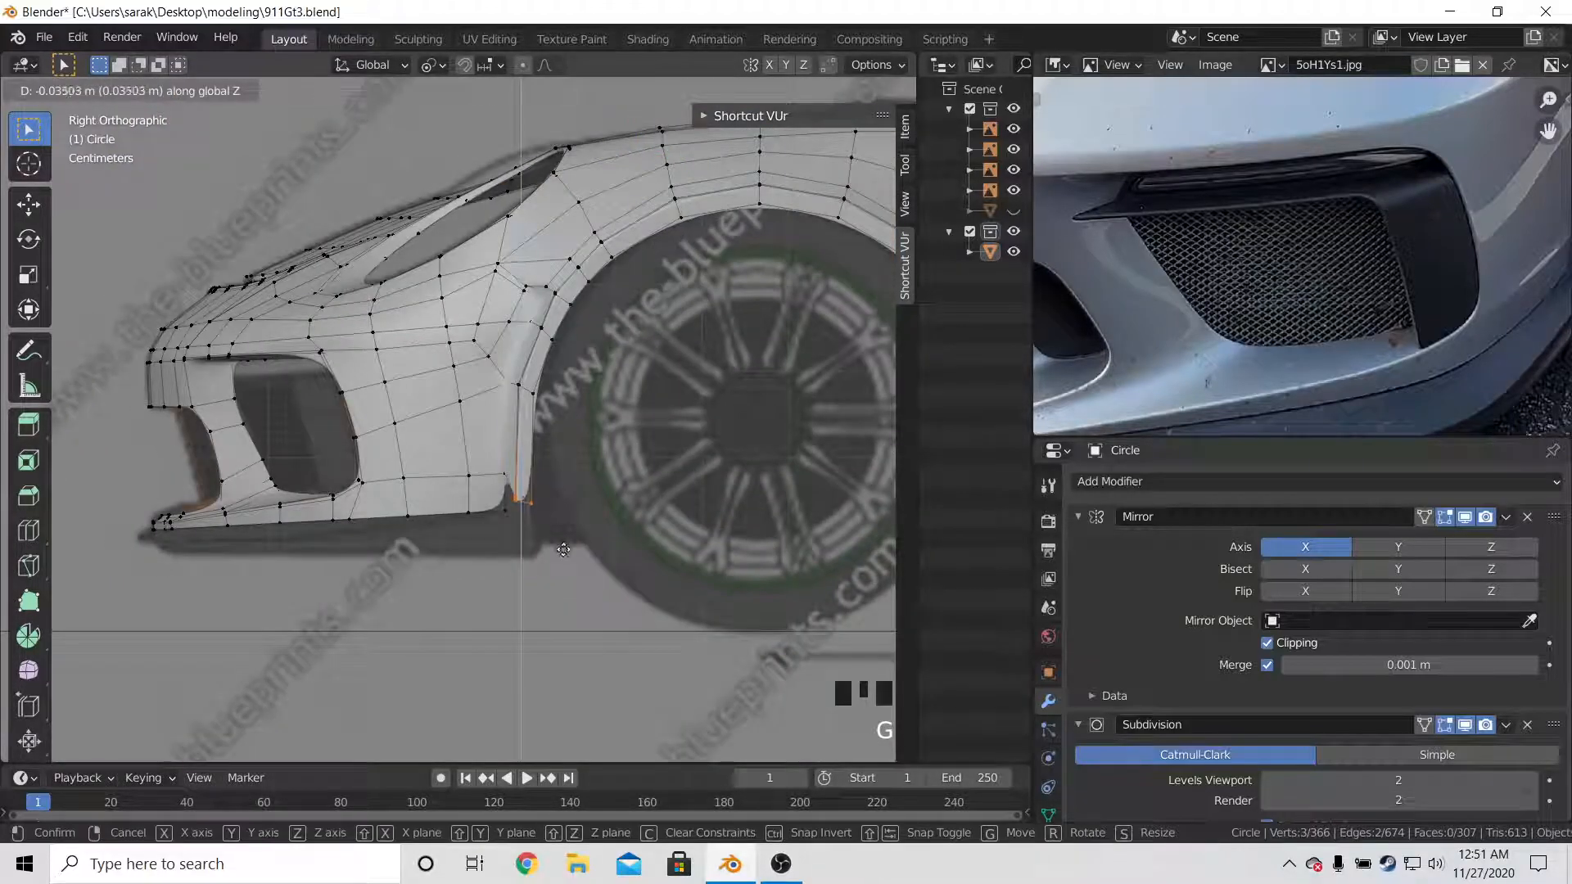
pyautogui.rightClick(562, 569)
pyautogui.press('e')
pyautogui.press('z')
pyautogui.click(565, 613)
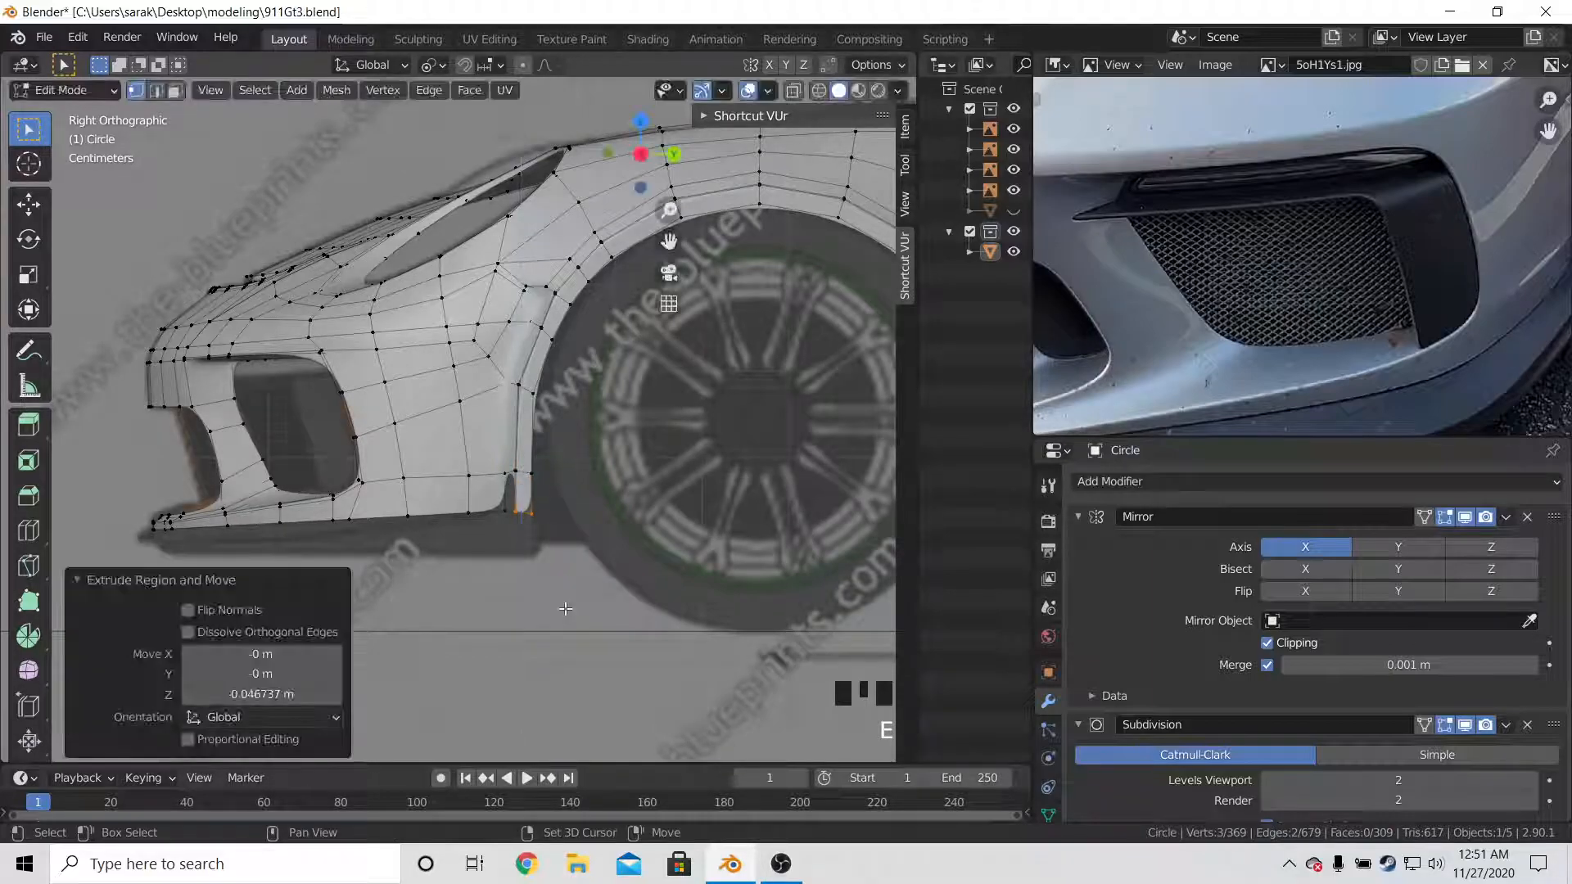
# Fill the gap between the extruded lip and the bumper's lower rear corner with a face
pyautogui.scroll(3, 565, 606)
pyautogui.click(556, 507)
pyautogui.keyDown('ctrl'); pyautogui.click(540, 508); pyautogui.keyUp('ctrl')
pyautogui.press('f')
pyautogui.press('Tab')
pyautogui.scroll(-1, 547, 503)
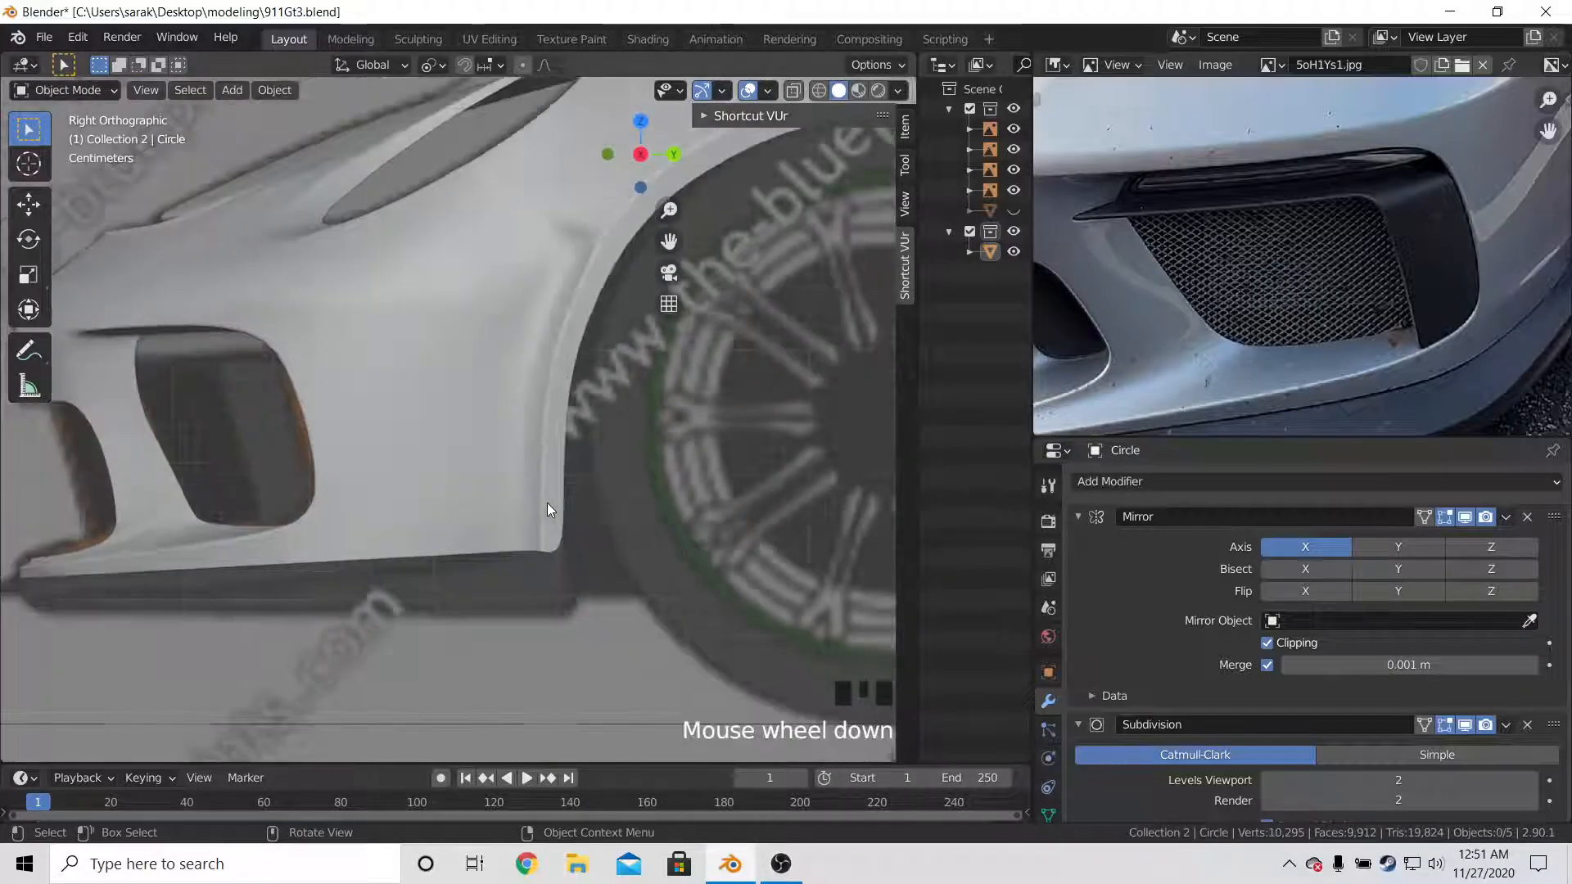
# Check the filled wheel-arch corner on the smoothed bumper against the reference photo and save the file
pyautogui.press('Tab')
pyautogui.press('z')
pyautogui.click(490, 551)
pyautogui.click(610, 557)
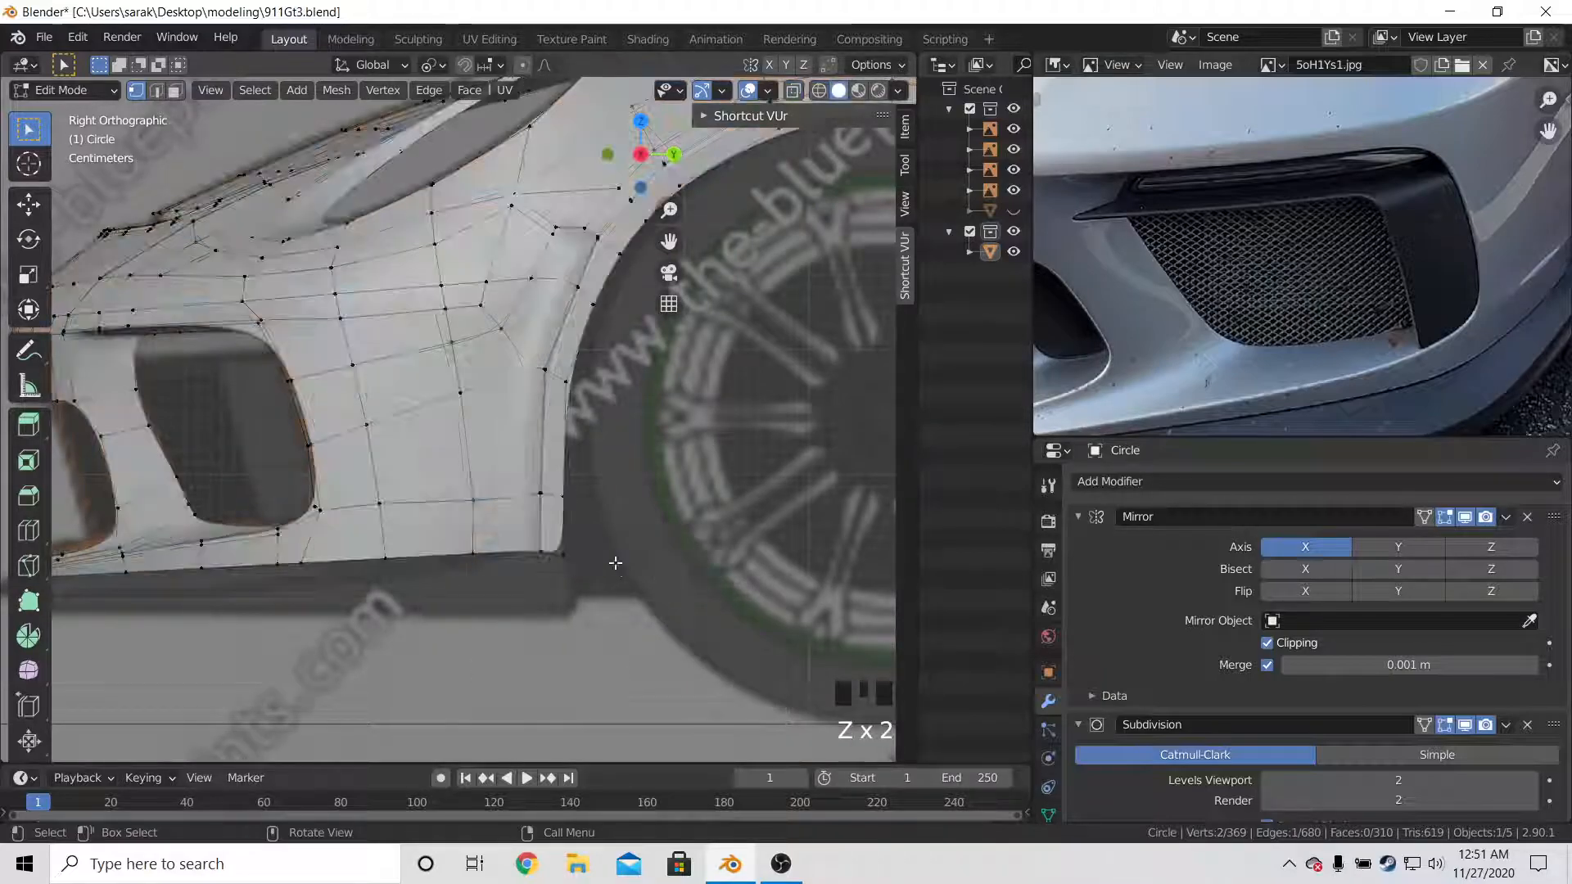
pyautogui.press('Tab')
pyautogui.scroll(-3, 558, 561)
pyautogui.moveTo(558, 560)
pyautogui.mouseDown(button='middle')
pyautogui.moveTo(518, 552)
pyautogui.moveTo(672, 544)
pyautogui.moveTo(656, 559)
pyautogui.mouseUp(button='middle')
pyautogui.hotkey('ctrl', 's')
pyautogui.scroll(-2, 672, 543)
pyautogui.moveTo(617, 499); pyautogui.dragTo(555, 537, button='middle')
pyautogui.moveTo(1177, 309); pyautogui.dragTo(1406, 338, button='middle')
pyautogui.scroll(3, 458, 446)
# Move the two vertices at the side intake's upper outer corner about 0.008 m forward along Y
pyautogui.press('Tab')
pyautogui.moveTo(513, 450)
pyautogui.mouseDown(button='middle')
pyautogui.moveTo(325, 427)
pyautogui.moveTo(579, 386)
pyautogui.moveTo(316, 425)
pyautogui.mouseUp(button='middle')
pyautogui.press('z')
pyautogui.click(504, 382)
pyautogui.scroll(3, 503, 382)
pyautogui.press('c')
pyautogui.click(383, 422)
pyautogui.rightClick(403, 420)
pyautogui.press('z')
pyautogui.click(446, 420)
pyautogui.moveTo(446, 420)
pyautogui.mouseDown(button='middle')
pyautogui.moveTo(393, 397)
pyautogui.moveTo(507, 391)
pyautogui.mouseUp(button='middle')
pyautogui.press('g')
pyautogui.press('y')
pyautogui.click(456, 397)
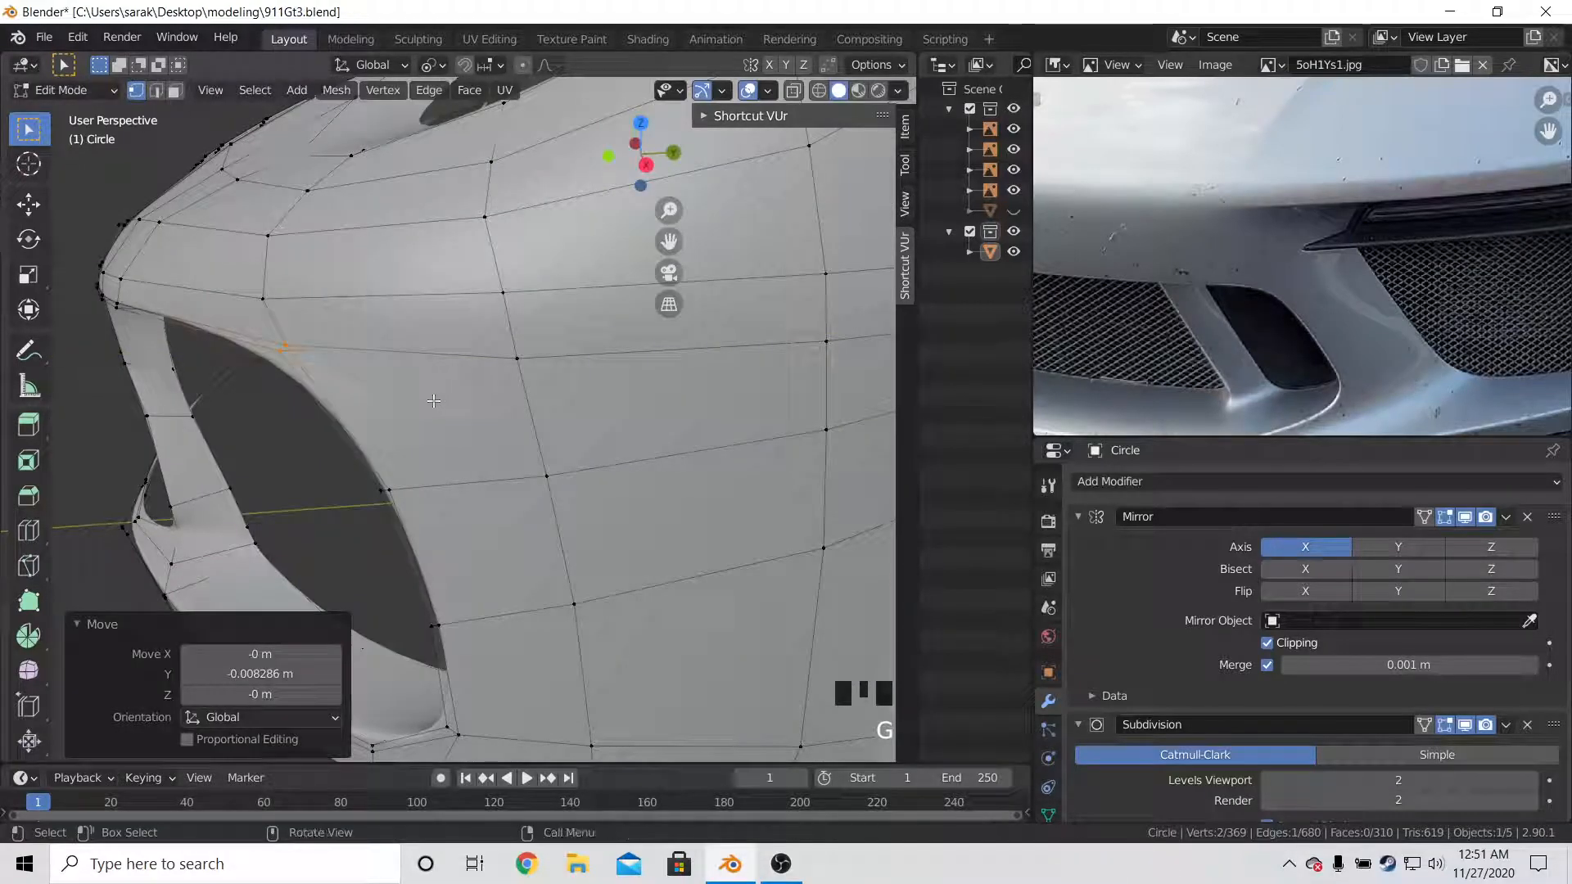
# Check the moved intake corner against the side blueprint and reference photo, and save the file
pyautogui.press('KP_3')
pyautogui.press('z')
pyautogui.press('a')
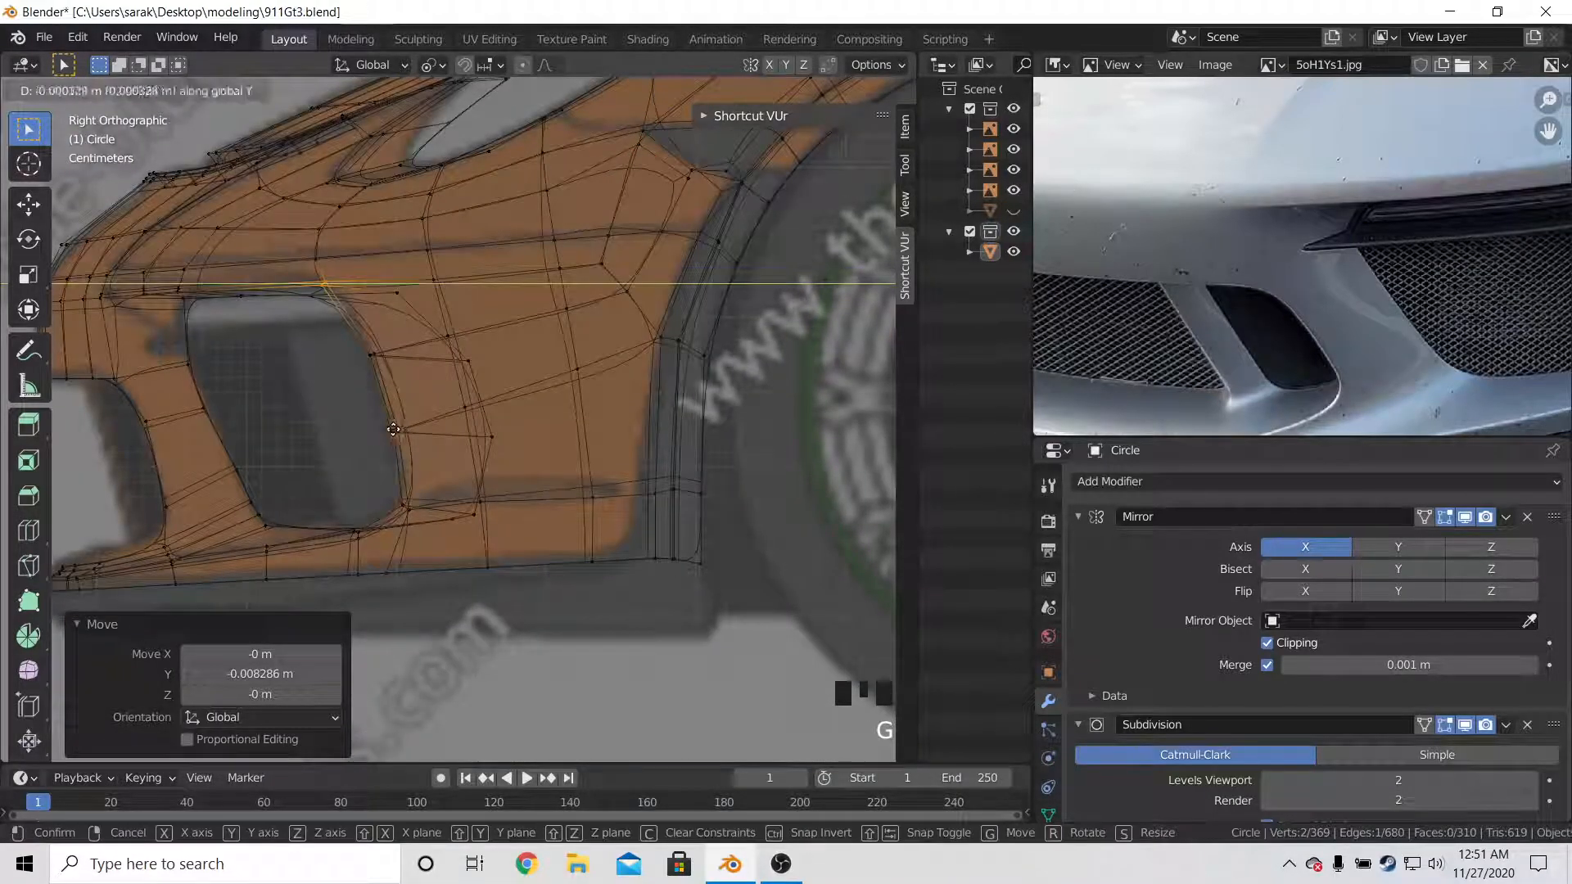
pyautogui.press('Tab')
pyautogui.moveTo(415, 430); pyautogui.dragTo(641, 426, button='middle')
pyautogui.hotkey('ctrl', 's')
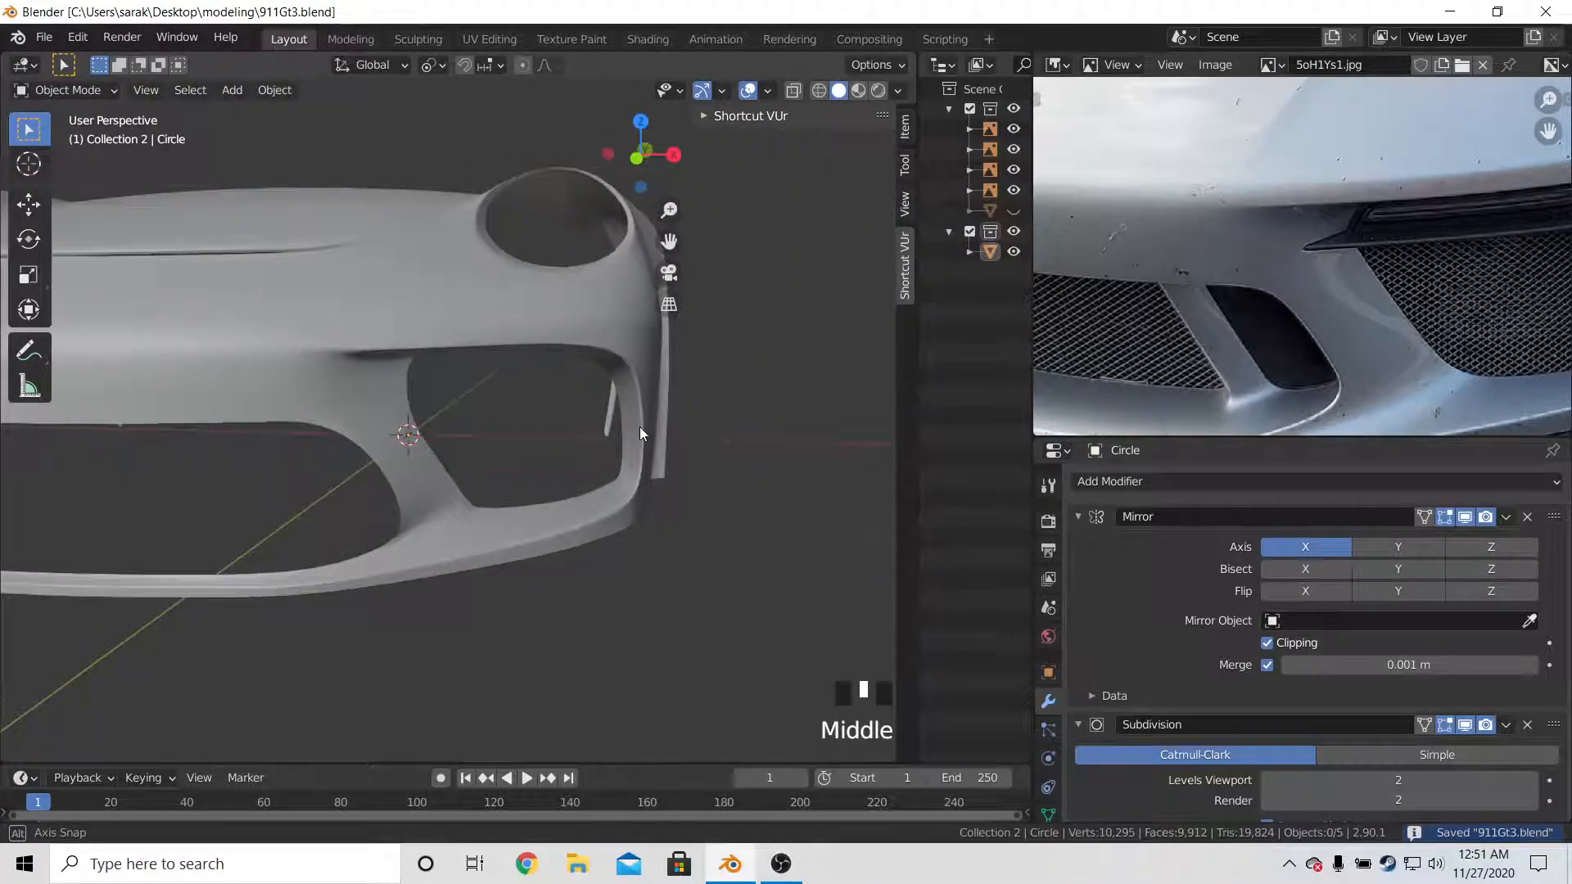
pyautogui.scroll(-2, 1142, 326)
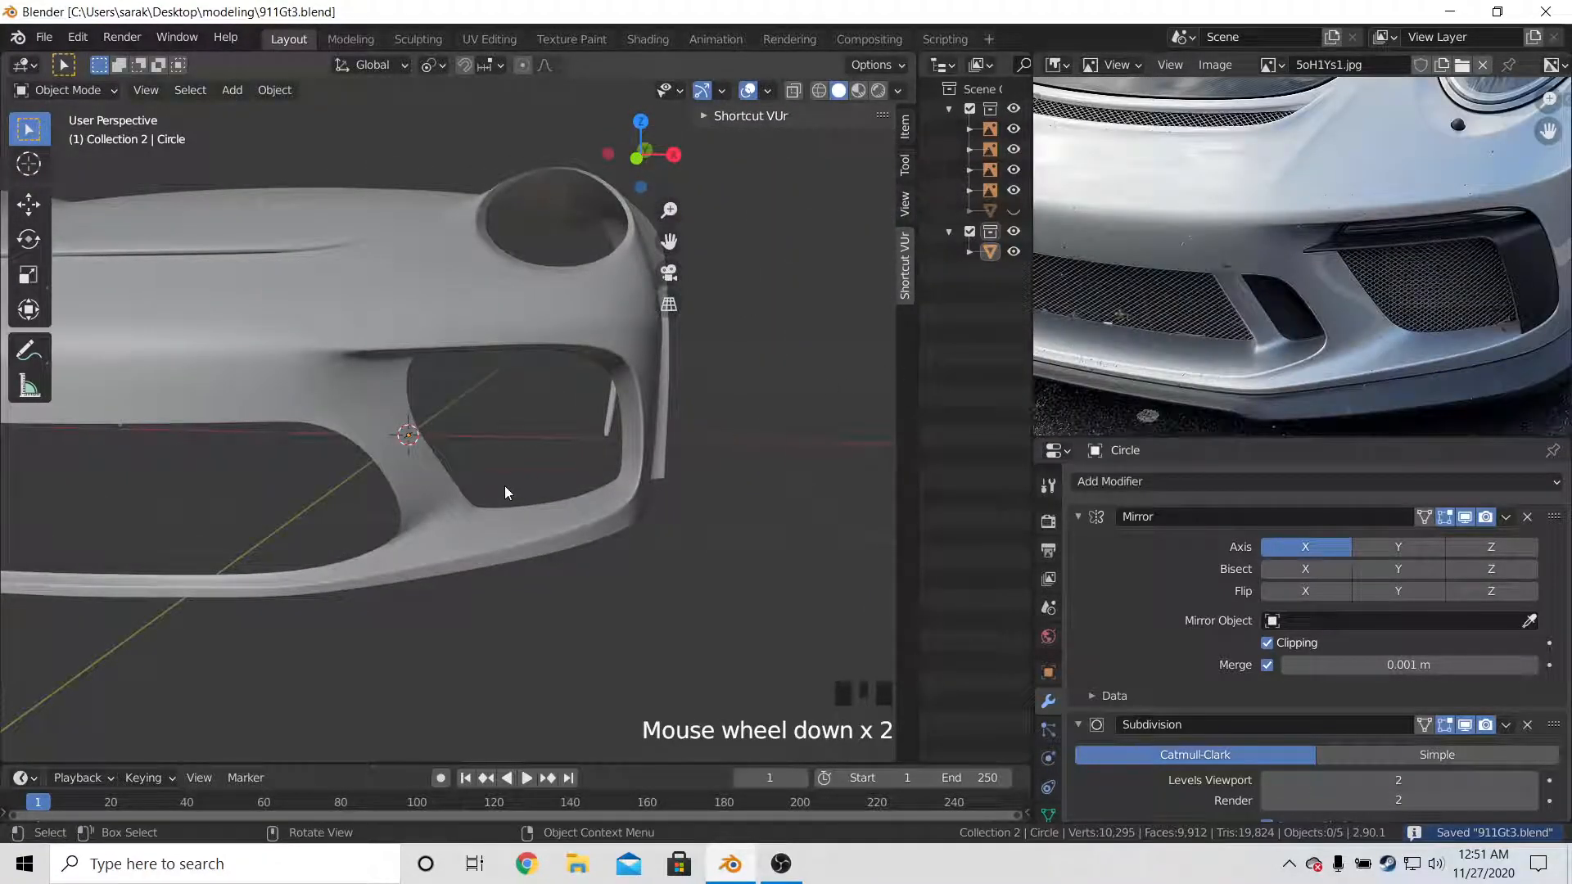
pyautogui.moveTo(1147, 352); pyautogui.dragTo(1252, 329, button='middle')
pyautogui.scroll(1, 1370, 337)
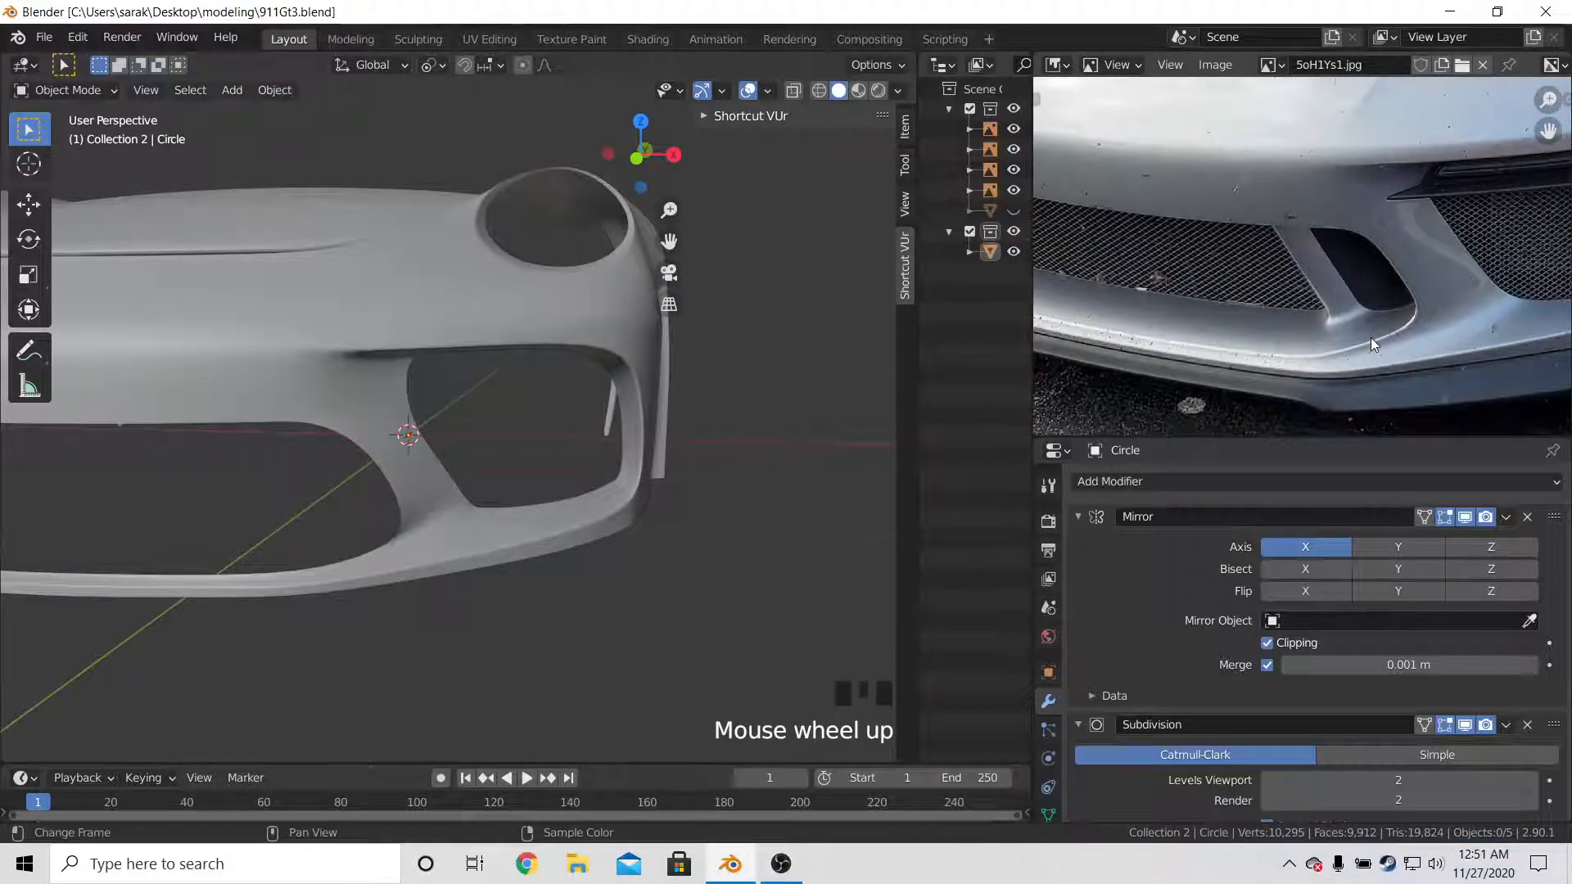
pyautogui.scroll(2, 1370, 337)
pyautogui.moveTo(1371, 337); pyautogui.dragTo(1198, 331, button='middle')
pyautogui.scroll(-3, 1261, 326)
pyautogui.moveTo(573, 414); pyautogui.dragTo(523, 307, button='middle')
# Try a loop cut on the front bumper and undo it after checking the smoothed surface
pyautogui.press('Tab')
pyautogui.press('a')
pyautogui.press('a')
pyautogui.hotkey('ctrl', 'r')
pyautogui.click(453, 267)
pyautogui.click(442, 254)
pyautogui.moveTo(507, 238); pyautogui.dragTo(551, 369, button='middle')
pyautogui.press('Tab')
pyautogui.press('Tab')
pyautogui.hotkey('ctrl', 'z')
pyautogui.hotkey('ctrl', 'z')
pyautogui.hotkey('ctrl', 'z')
pyautogui.hotkey('ctrl', 'z')
pyautogui.press('Tab')
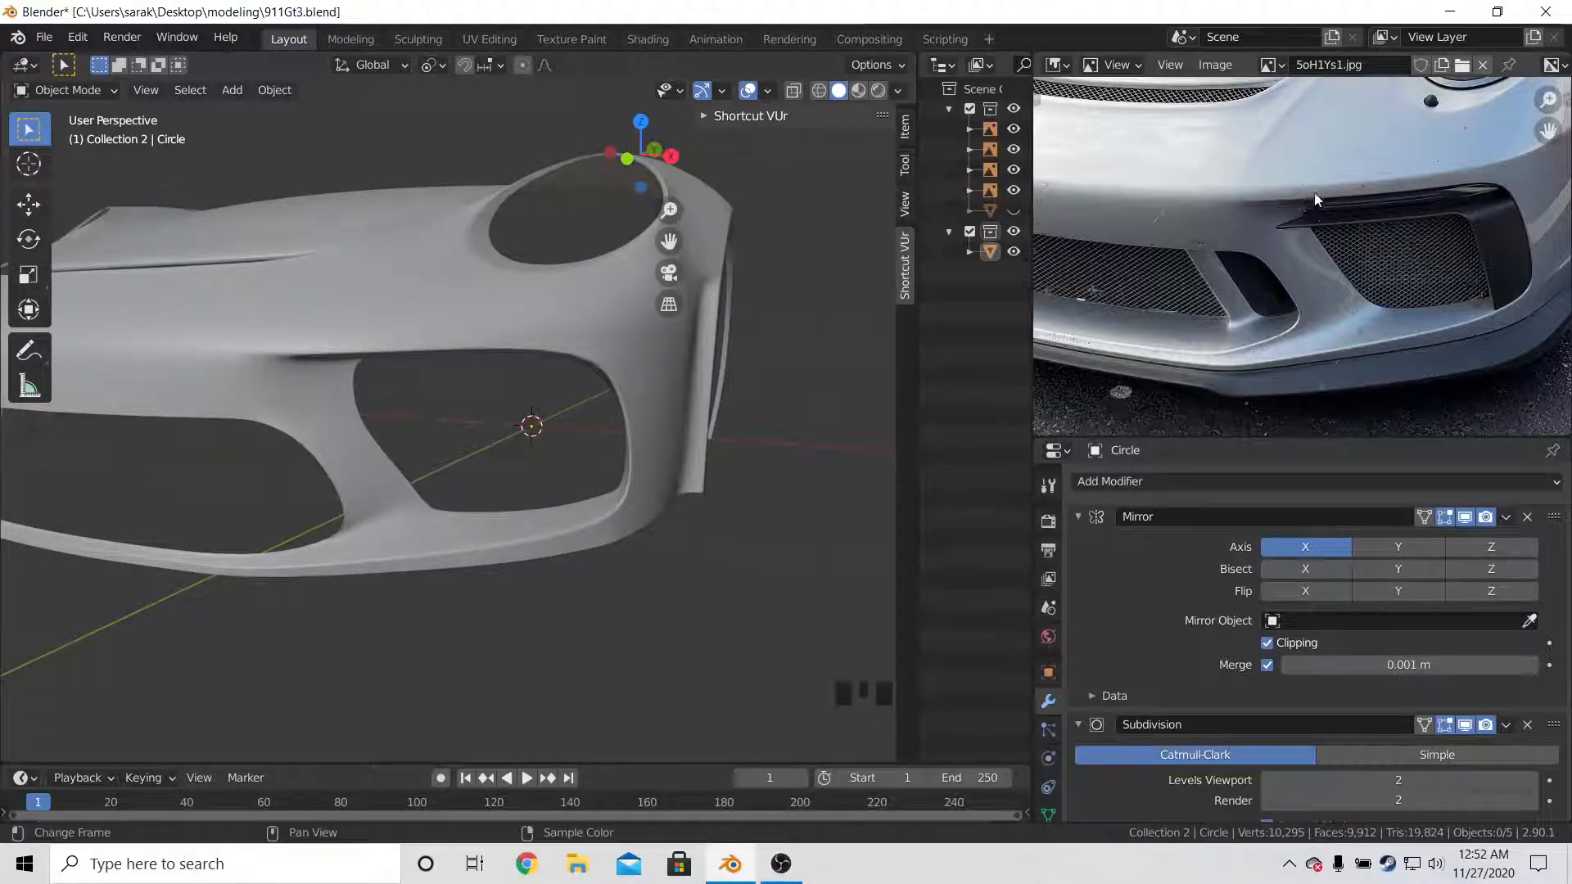
# Try a loop cut running above the side intake toward the wheel arch, slid down near the existing crease edges
pyautogui.moveTo(622, 352); pyautogui.dragTo(502, 365, button='middle')
pyautogui.press('Tab')
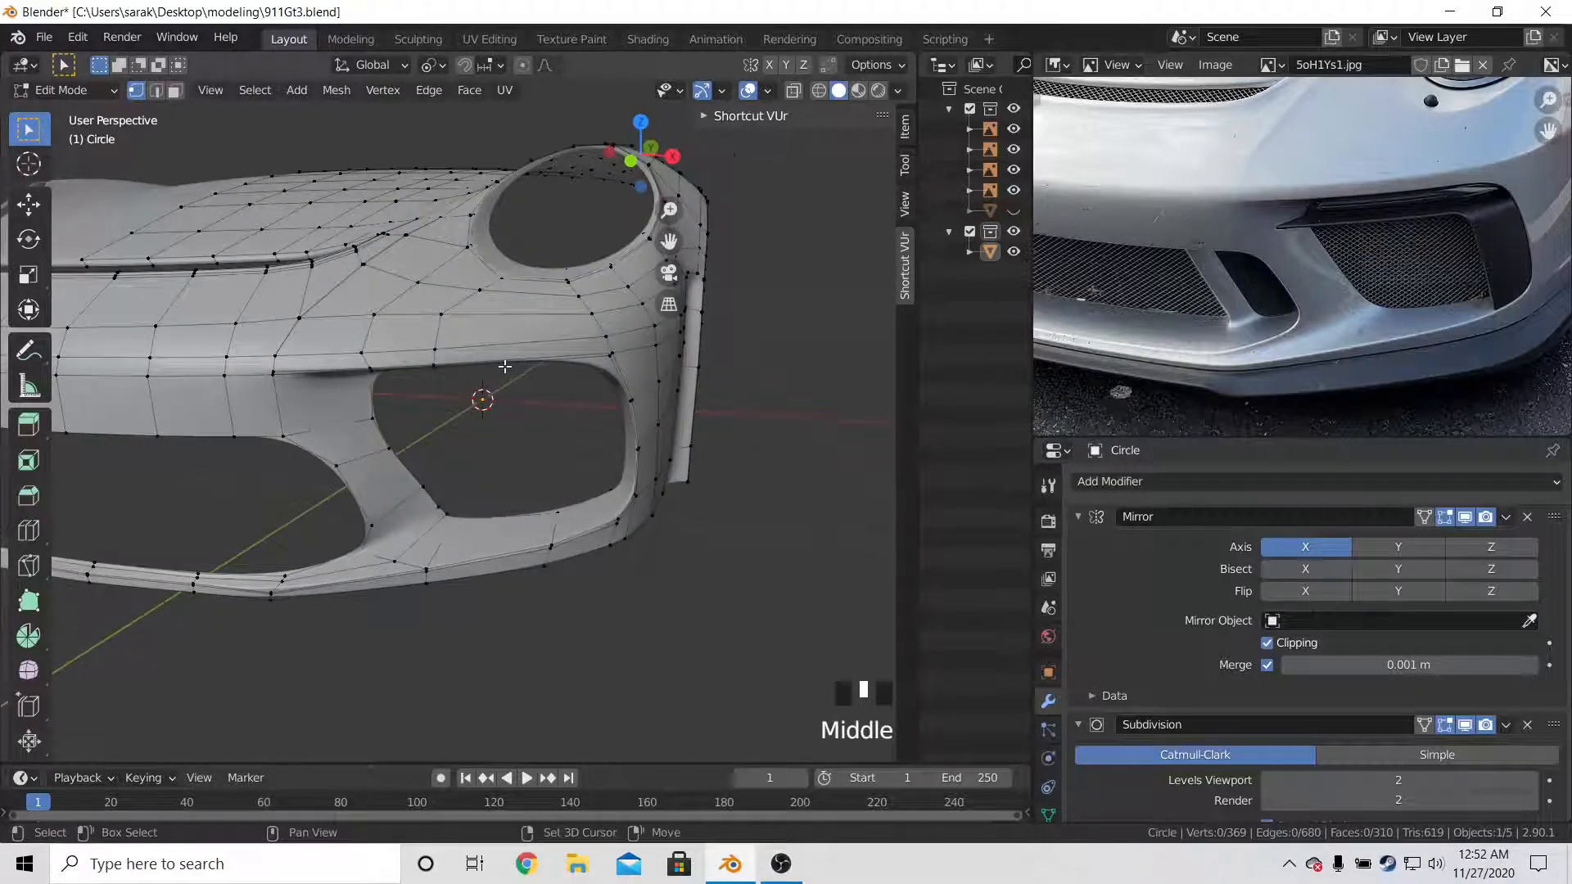
pyautogui.press('a')
pyautogui.hotkey('alt', 'a')
pyautogui.hotkey('ctrl', 'r')
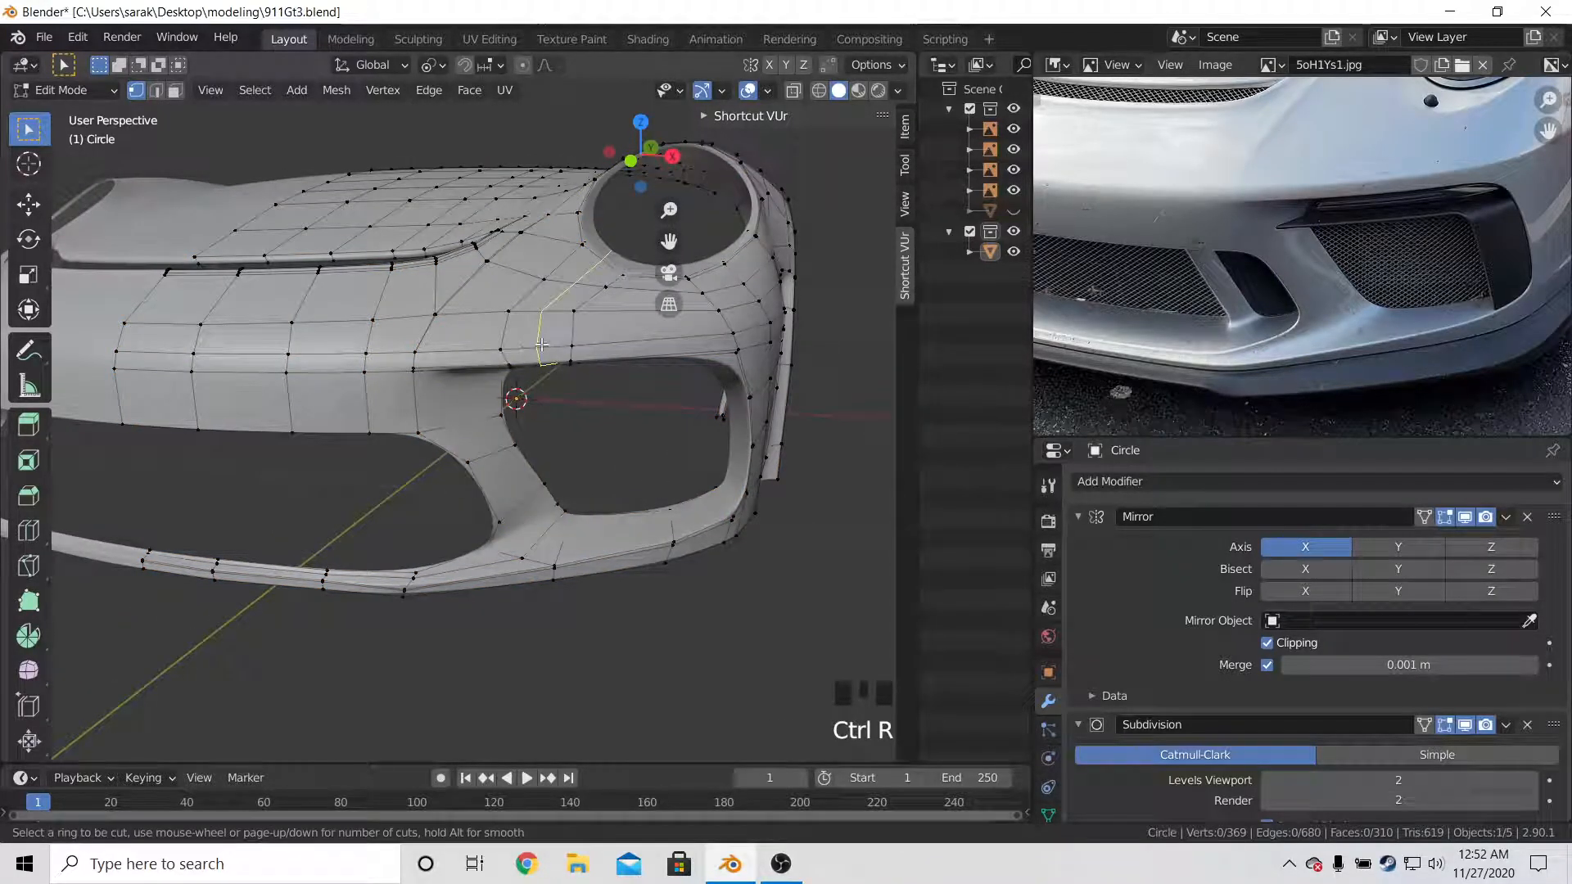
pyautogui.moveTo(573, 354); pyautogui.dragTo(508, 348, button='middle')
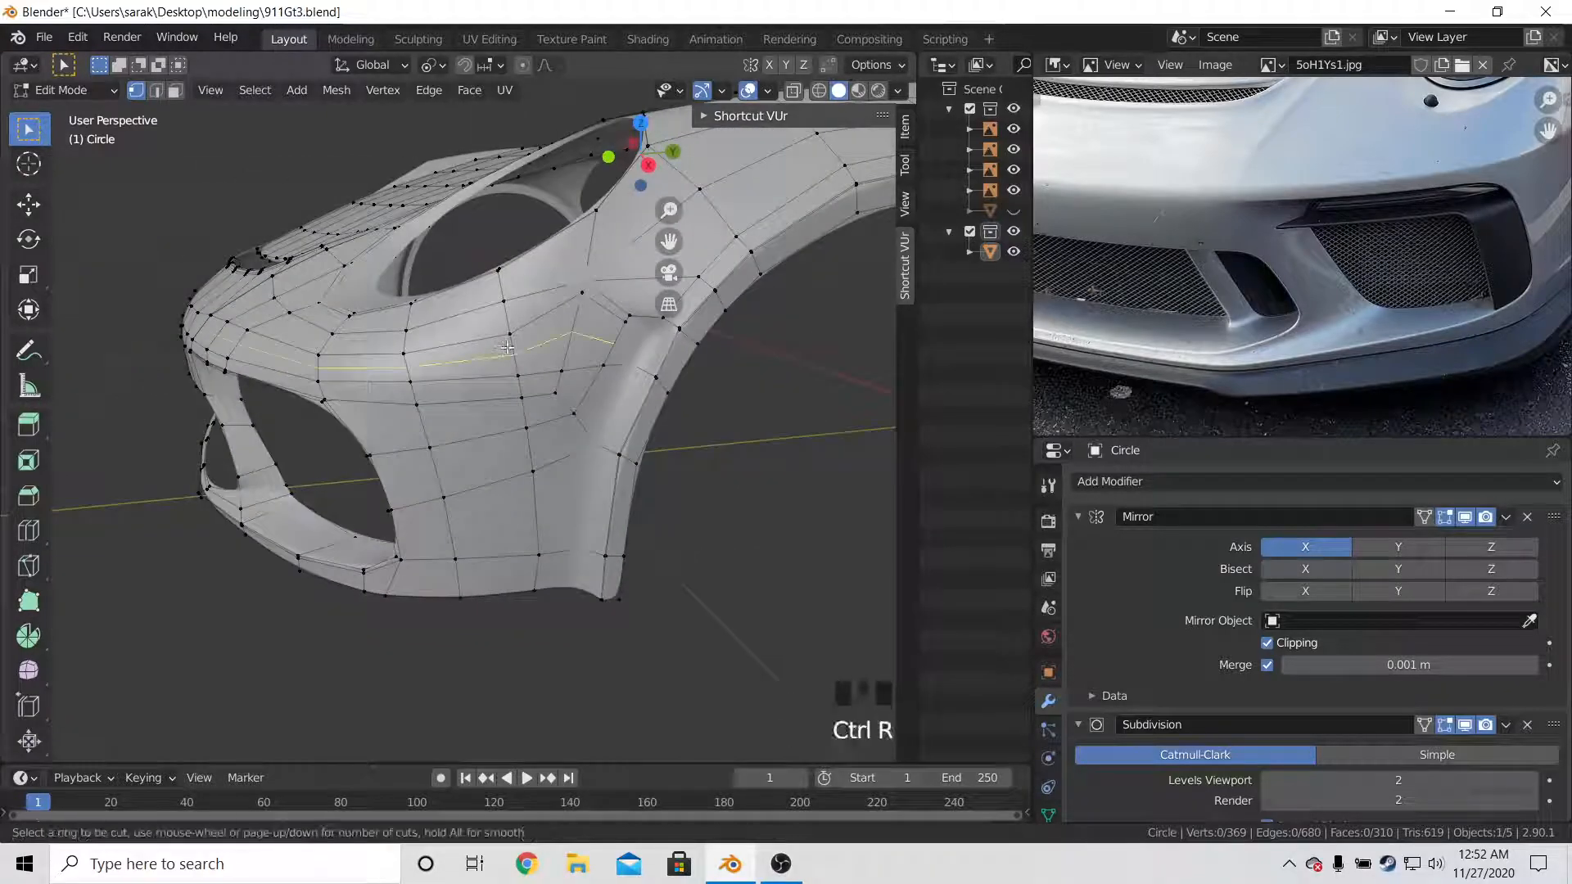
pyautogui.click(510, 347)
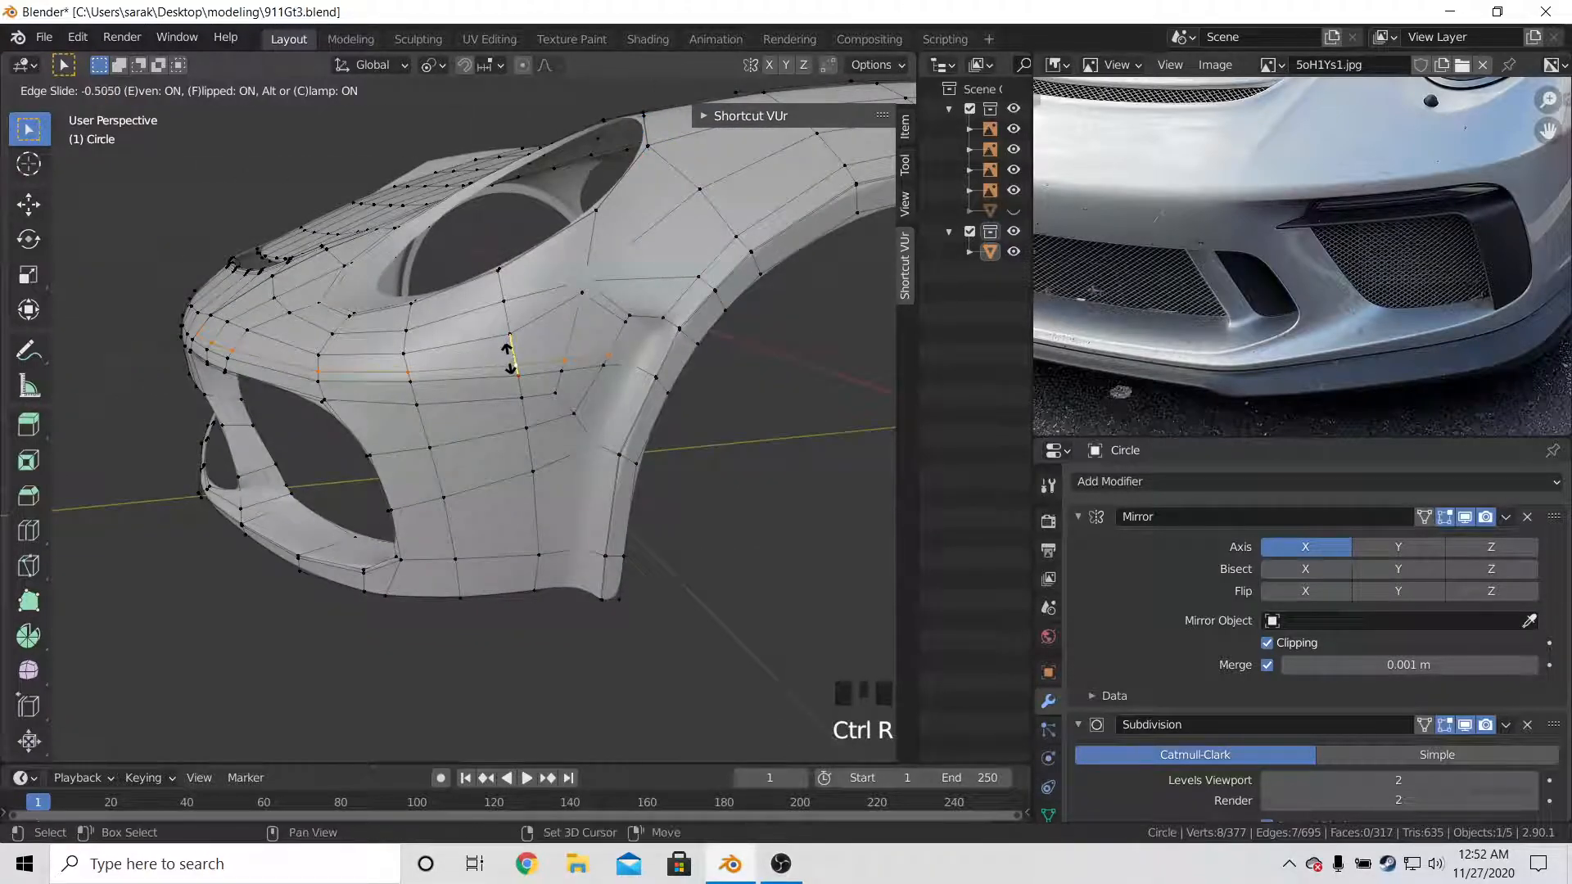
pyautogui.click(492, 427)
# Compare the smoothed crease above the side intake with the reference photo and undo the loop cut
pyautogui.moveTo(1392, 205); pyautogui.dragTo(1253, 284, button='middle')
pyautogui.press('Tab')
pyautogui.moveTo(640, 385); pyautogui.dragTo(743, 350, button='middle')
pyautogui.moveTo(1269, 266); pyautogui.dragTo(1408, 281, button='middle')
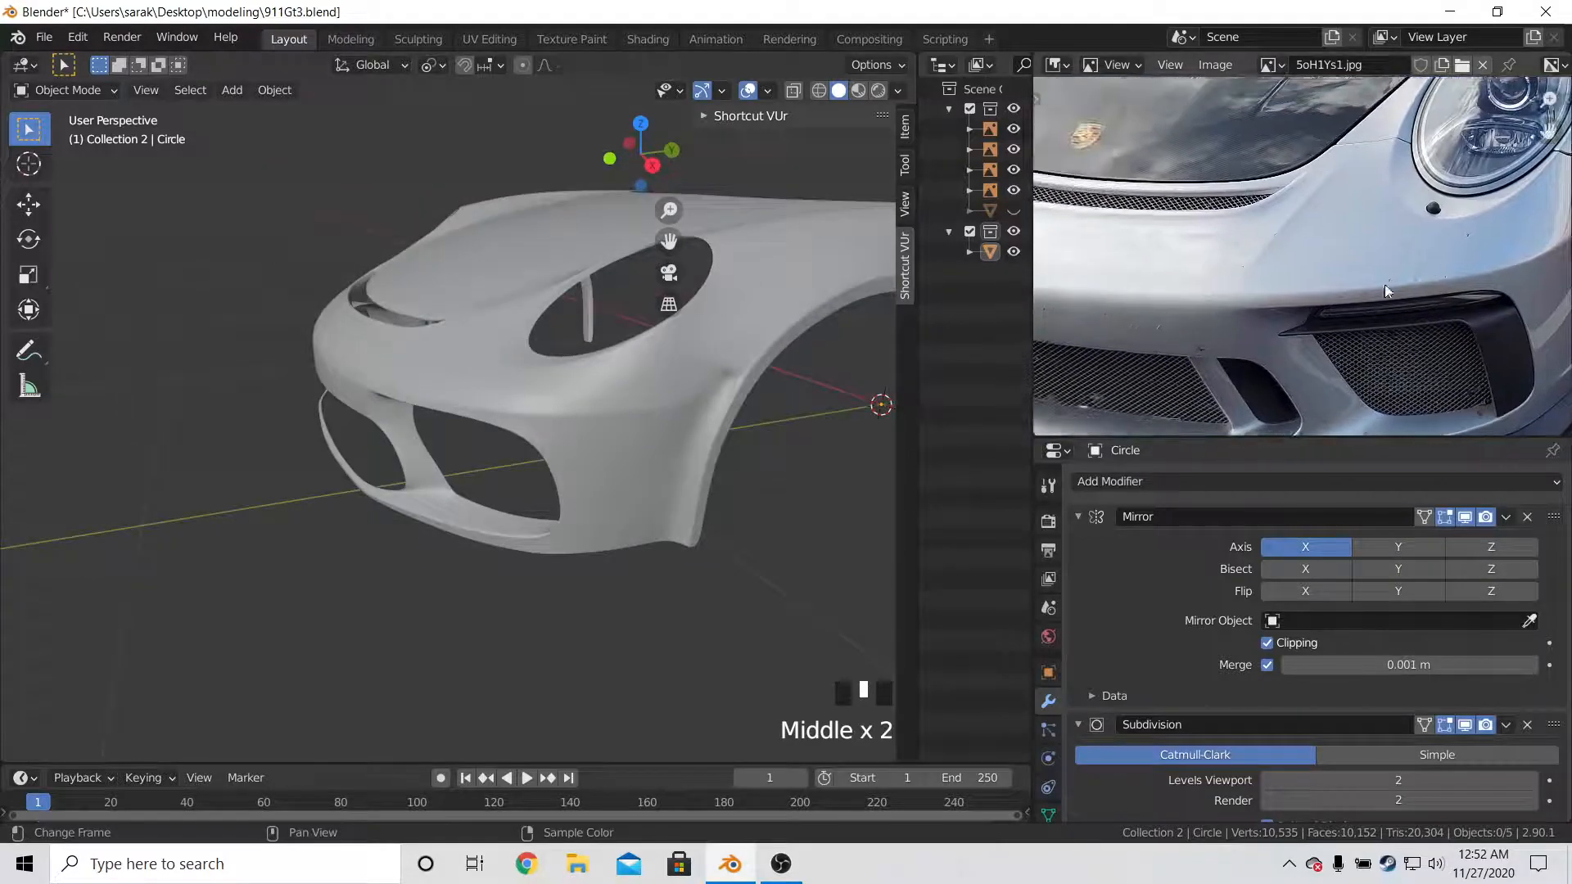
pyautogui.moveTo(555, 439)
pyautogui.mouseDown(button='middle')
pyautogui.moveTo(730, 416)
pyautogui.moveTo(548, 441)
pyautogui.moveTo(596, 422)
pyautogui.moveTo(536, 417)
pyautogui.mouseUp(button='middle')
pyautogui.scroll(4, 665, 420)
pyautogui.press('Tab')
pyautogui.moveTo(665, 421); pyautogui.dragTo(612, 424, button='middle')
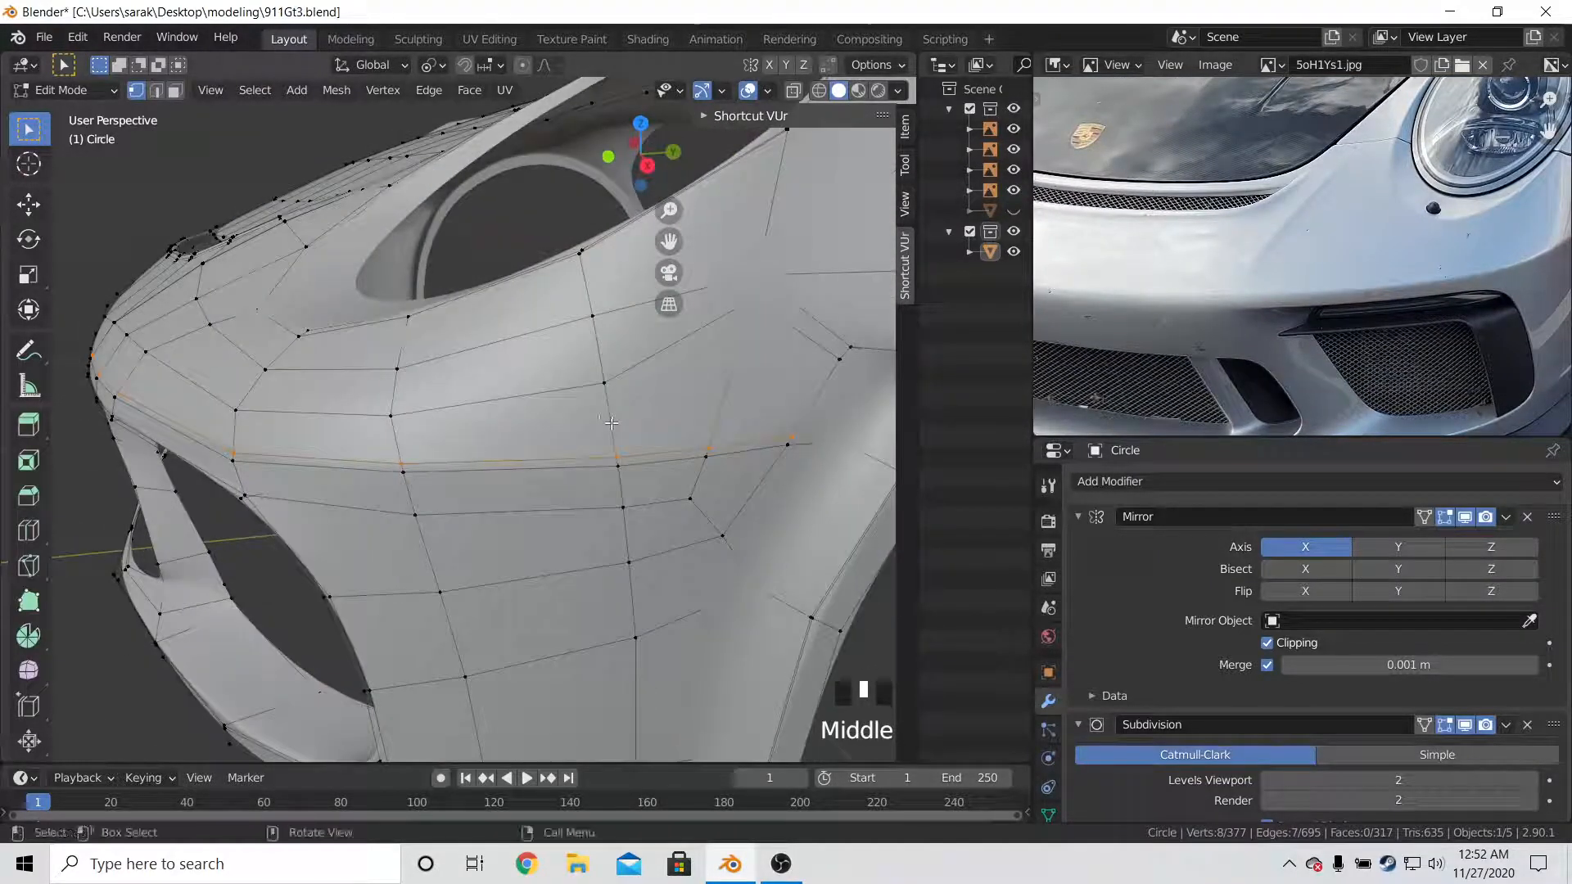
pyautogui.moveTo(485, 430); pyautogui.dragTo(547, 418, button='middle')
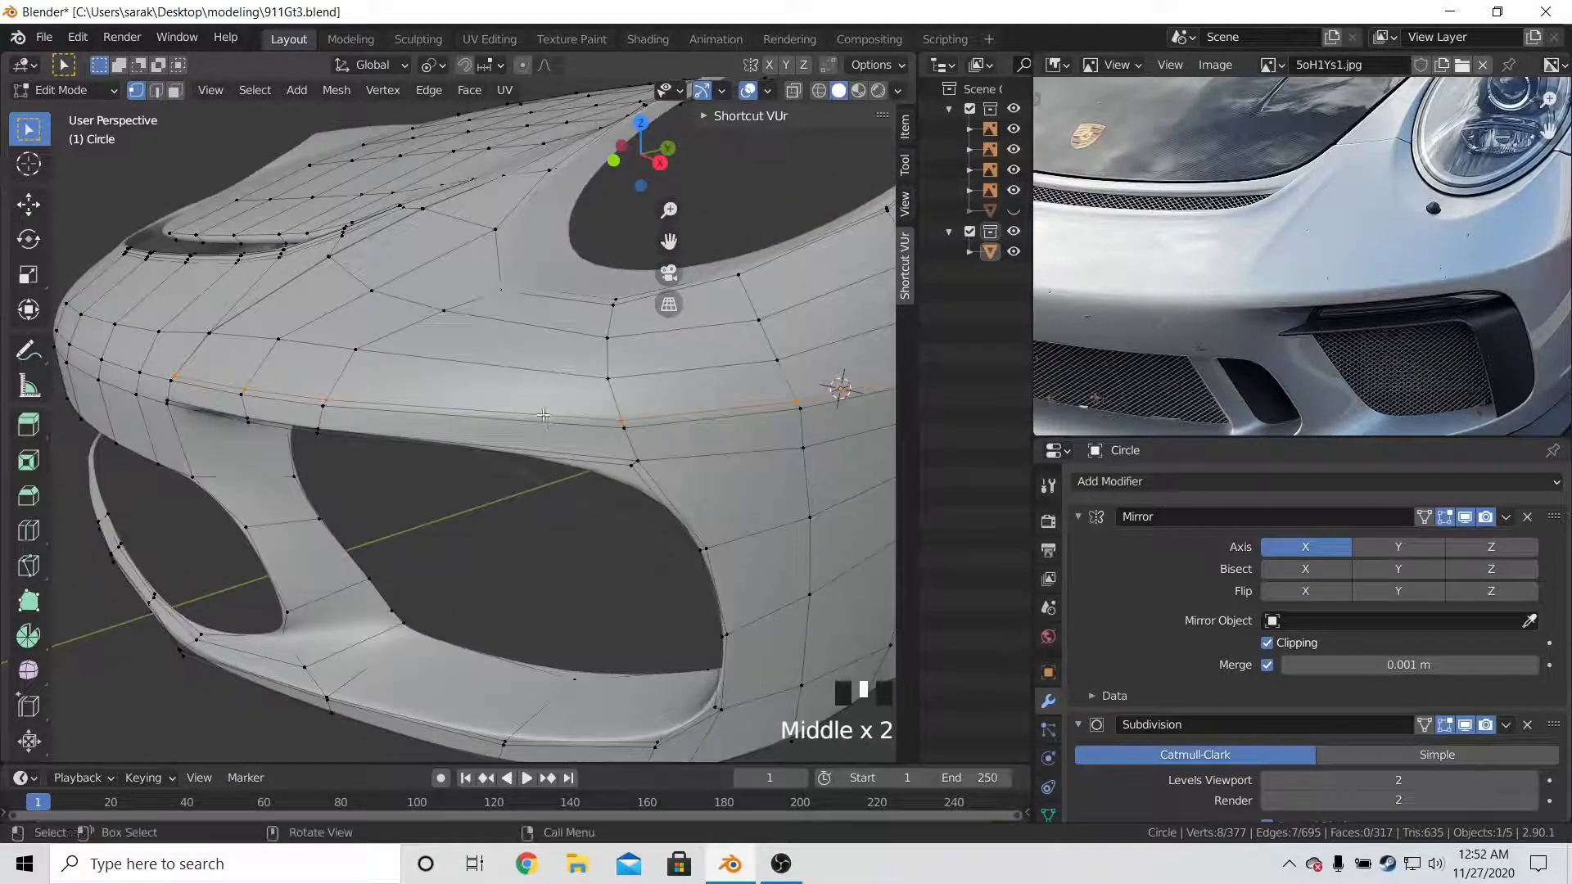
pyautogui.moveTo(329, 396); pyautogui.dragTo(426, 418, button='middle')
pyautogui.hotkey('ctrl', 'z')
pyautogui.hotkey('ctrl', 'z')
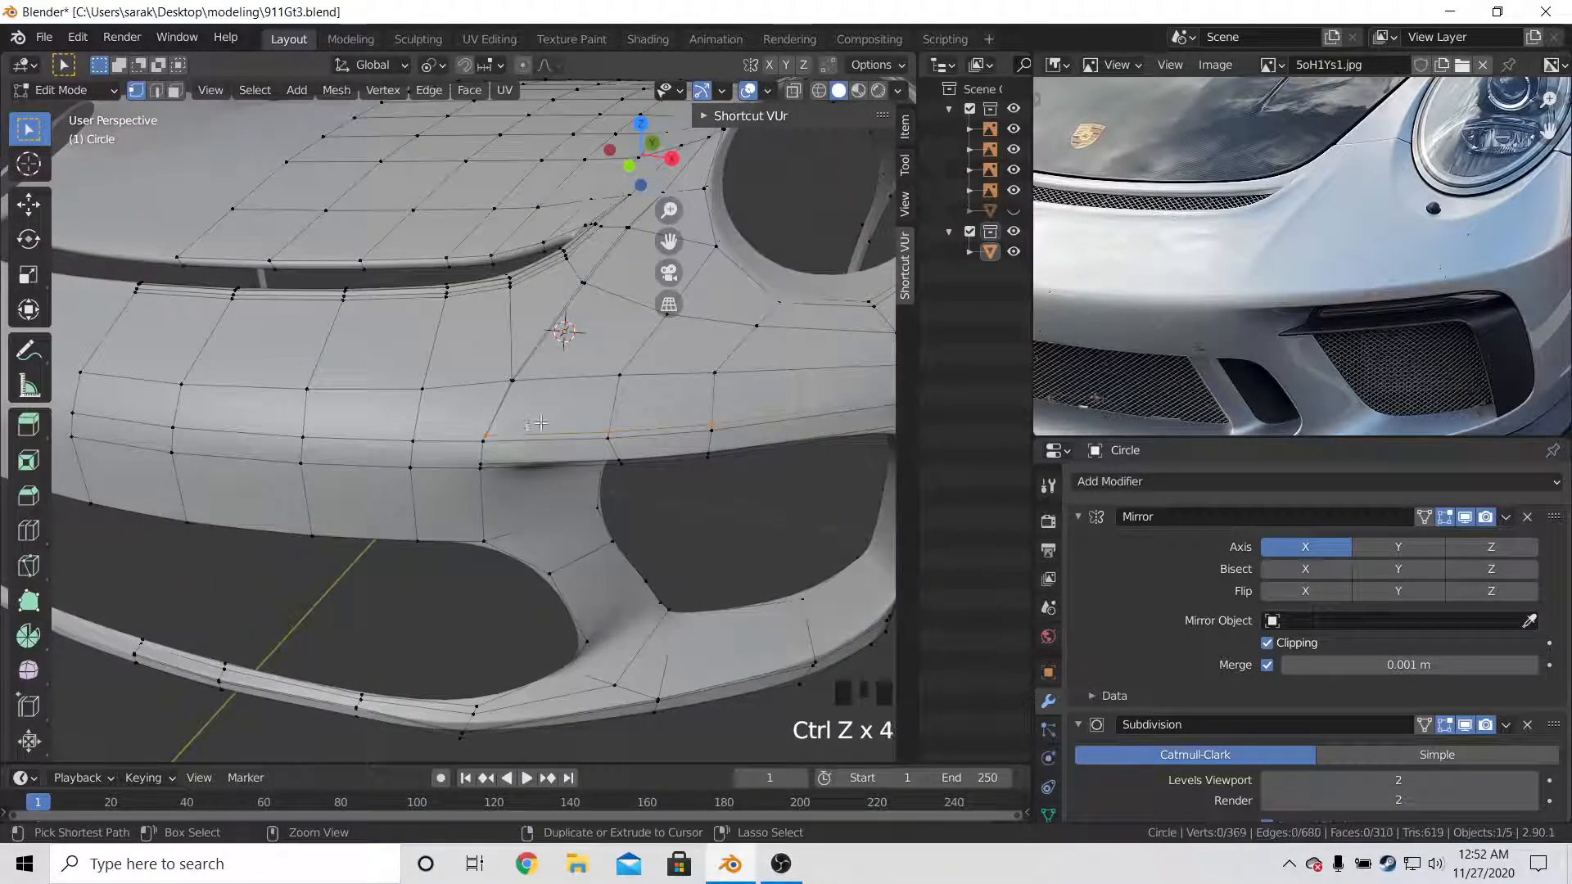
# Add a loop cut above the side intake and slide it down close to the crease with a factor of about -0.789
pyautogui.hotkey('ctrl', 'r')
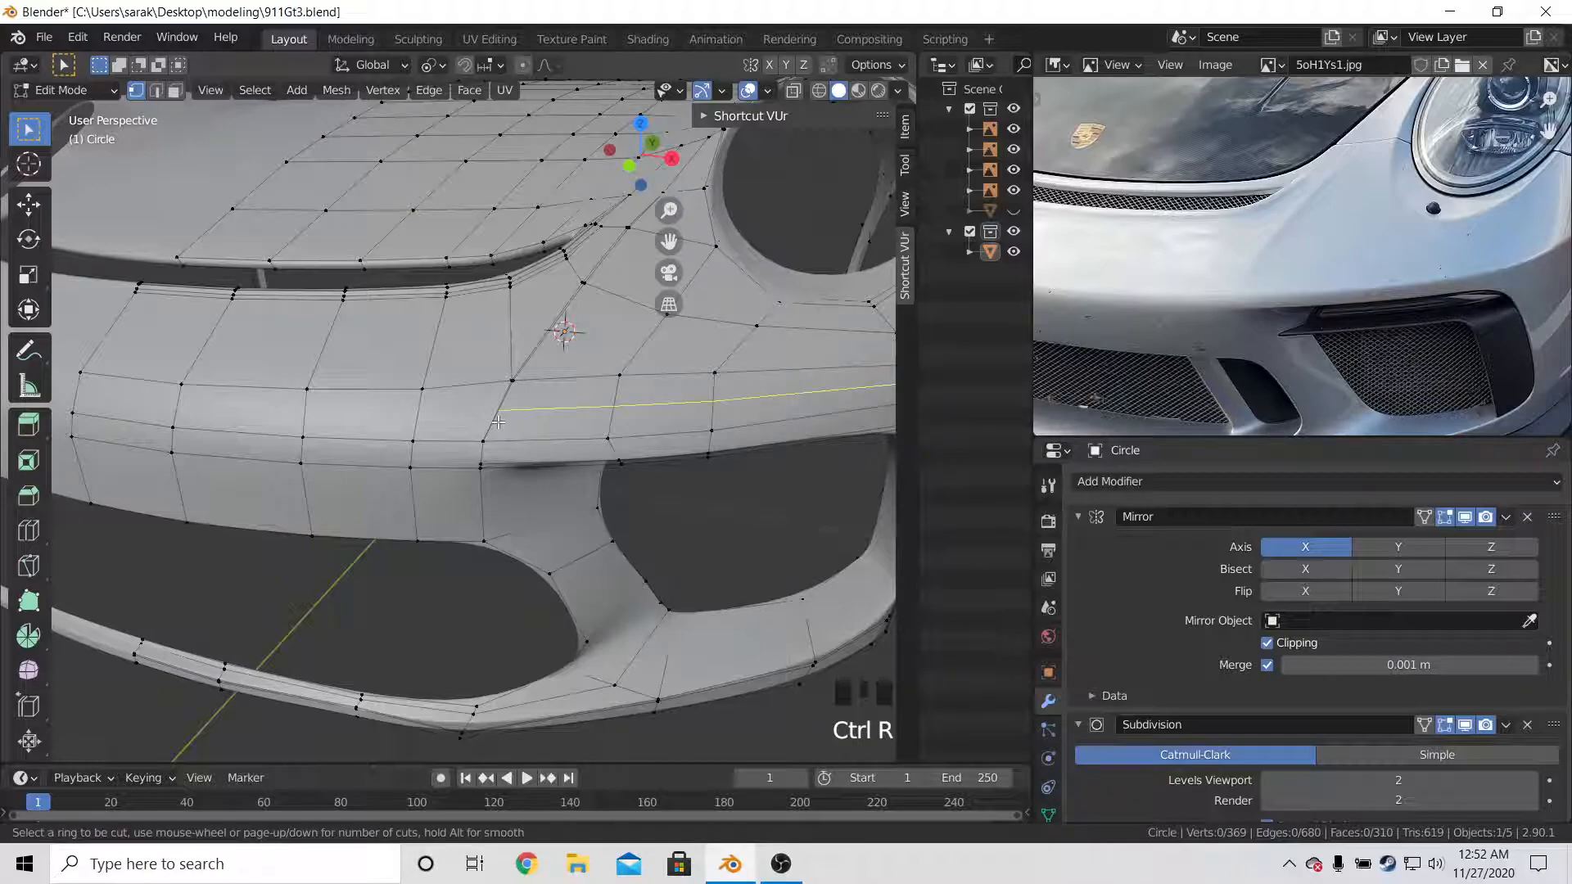
pyautogui.click(498, 422)
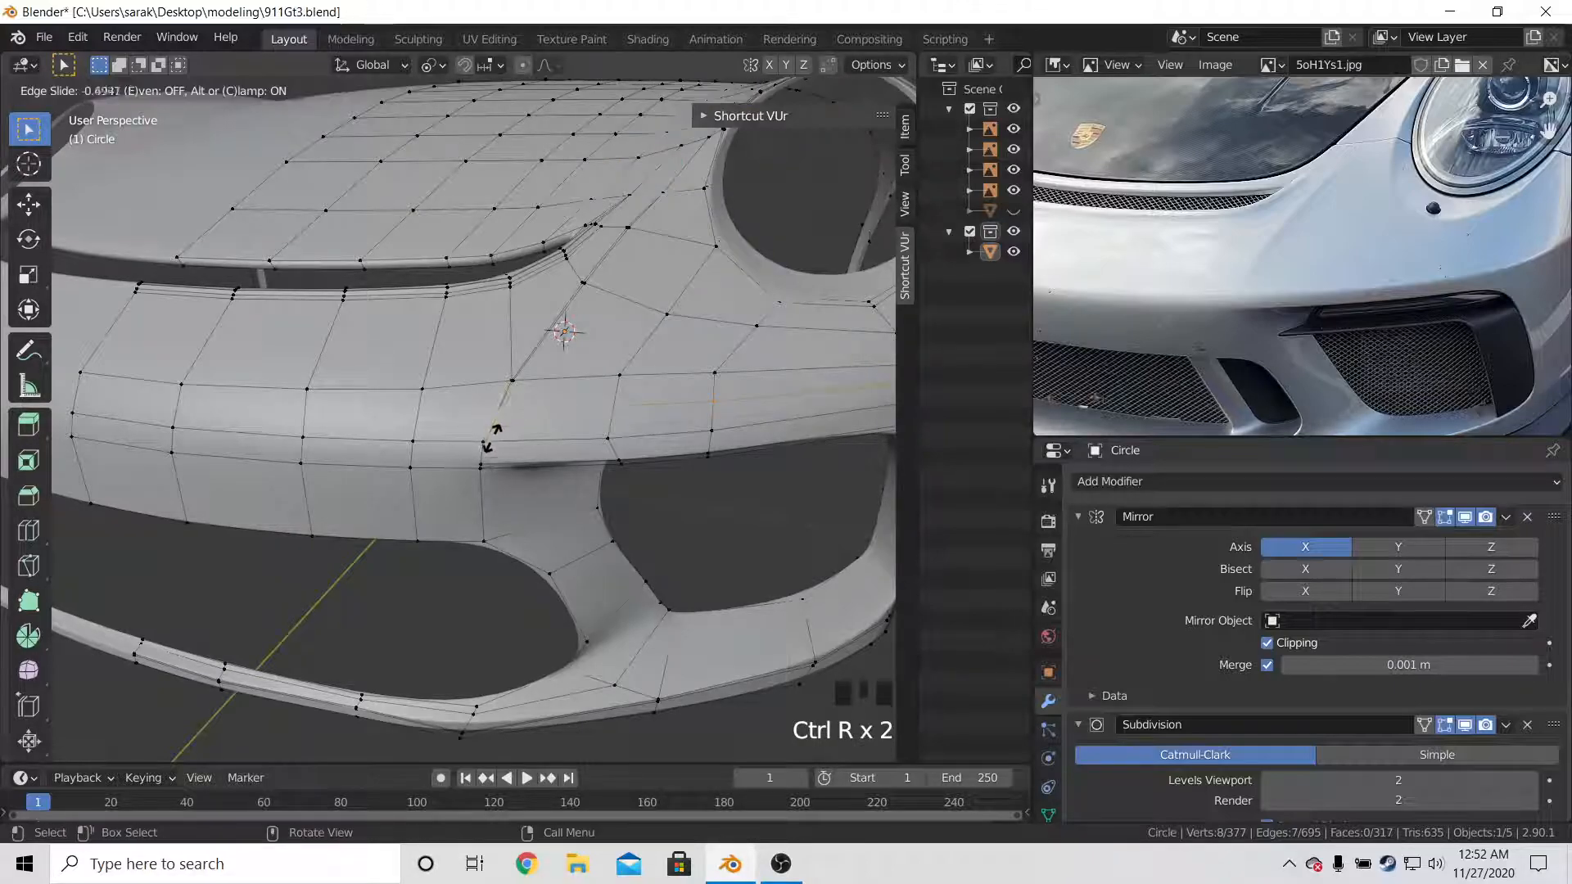
pyautogui.click(474, 498)
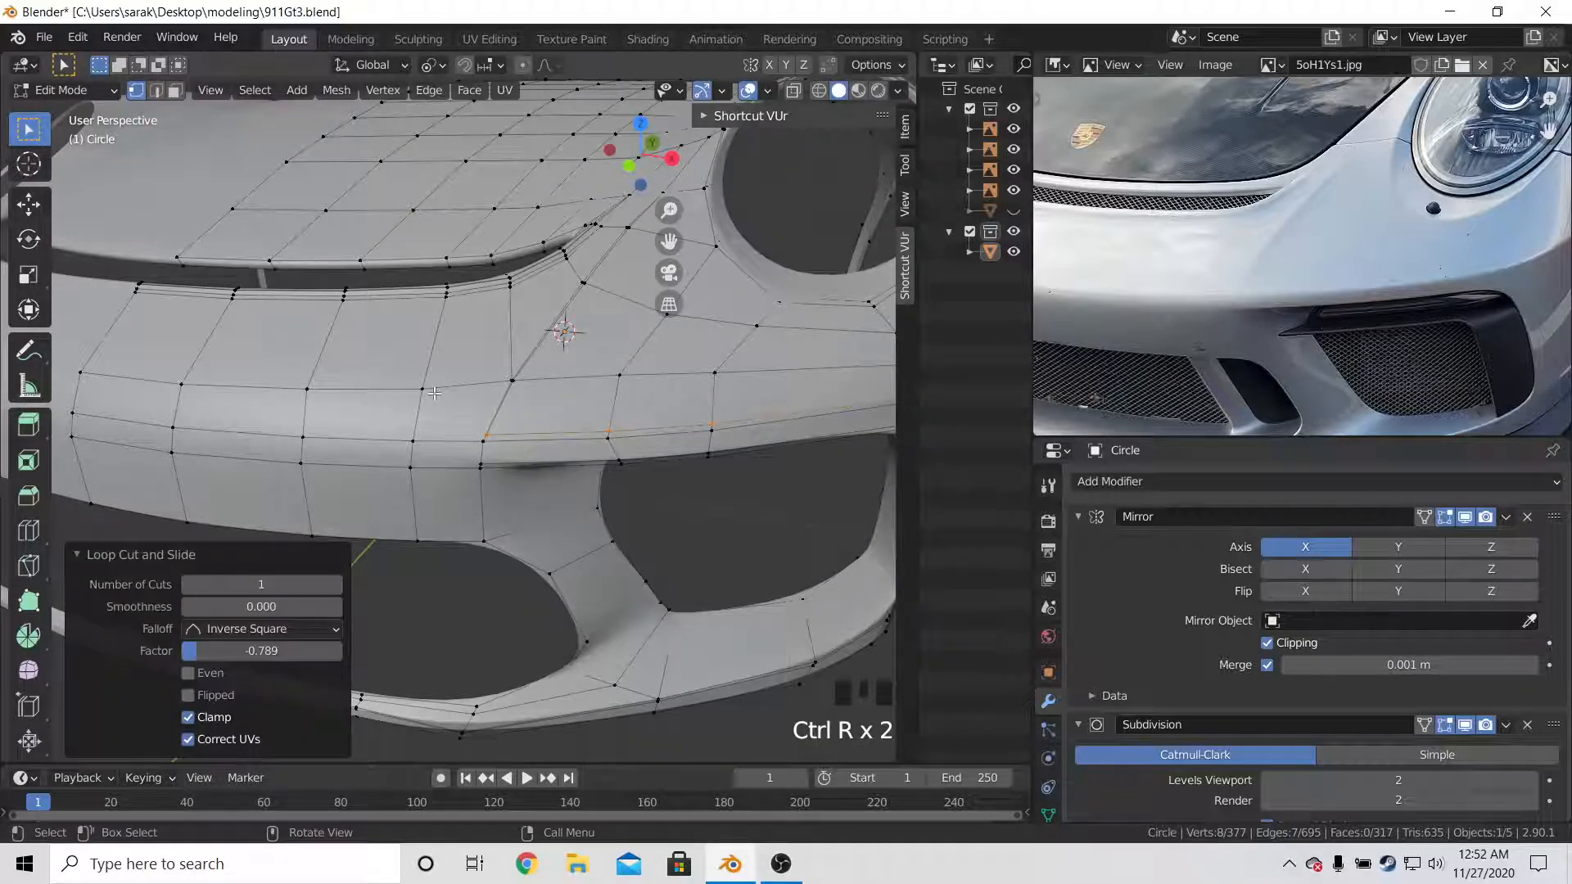
# Hide the face beside the loop's inner end and add a loop cut across the bumper's middle section, slid down to line up
pyautogui.press('h')
pyautogui.hotkey('ctrl', 'r')
pyautogui.click(422, 401)
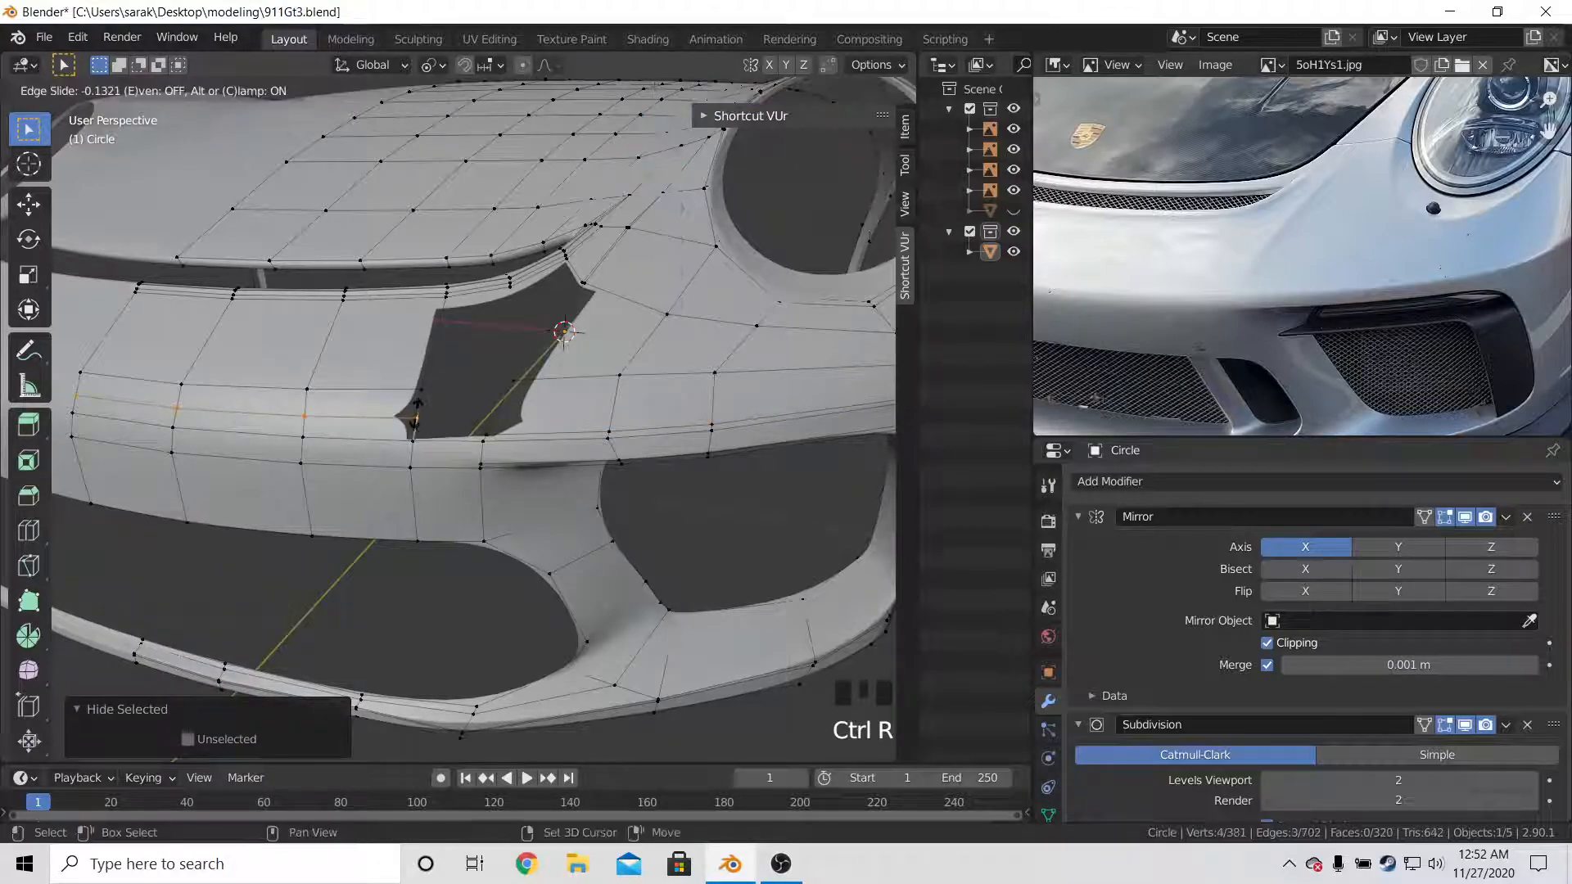
pyautogui.click(447, 583)
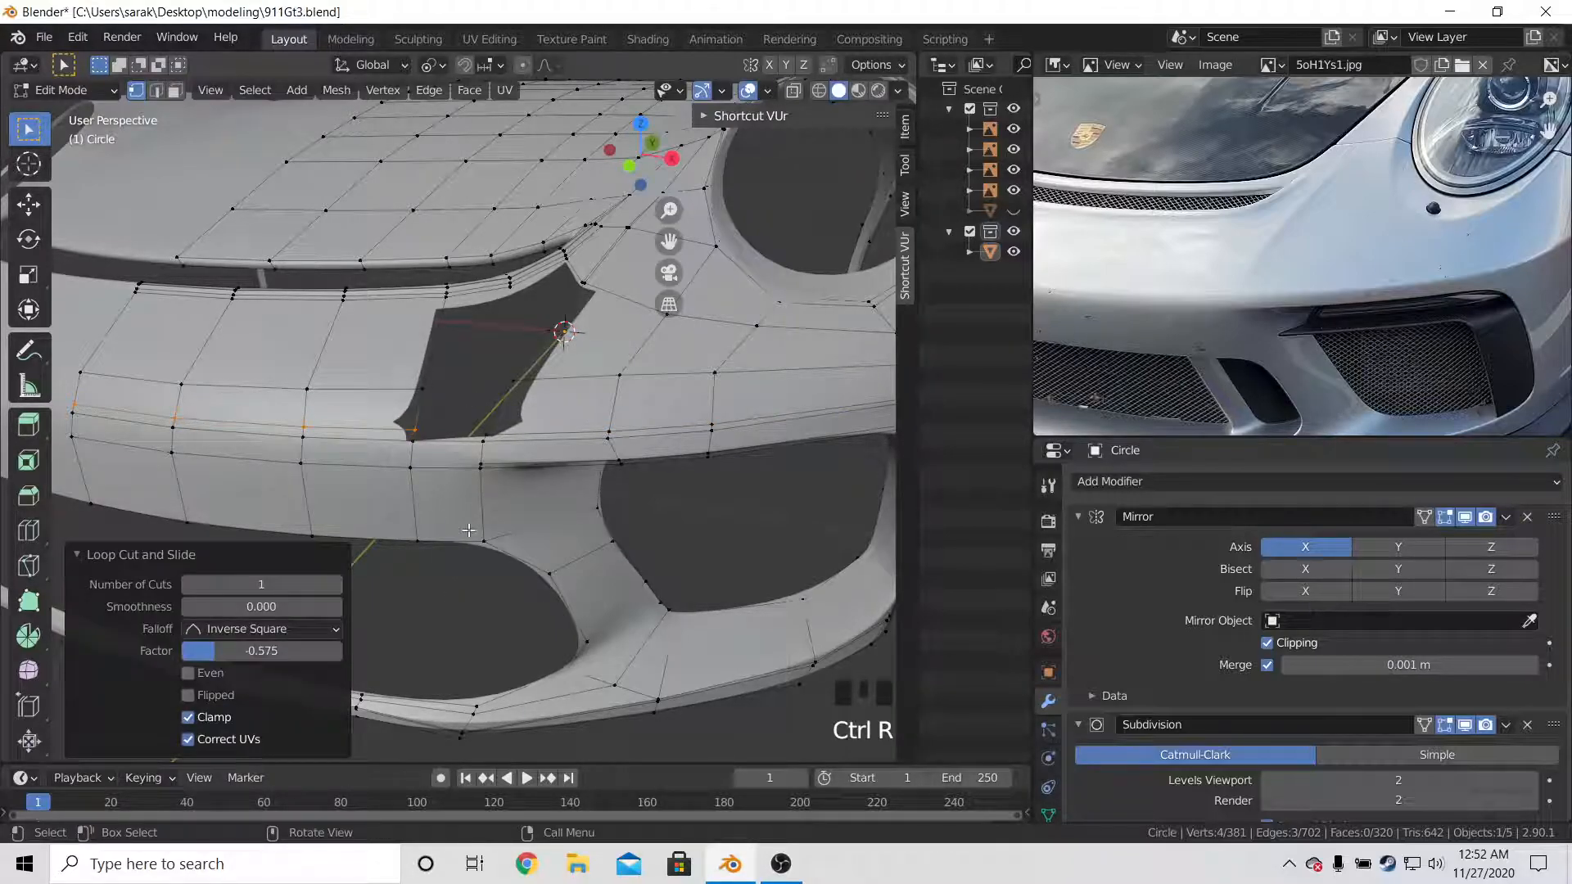
pyautogui.press('g')
pyautogui.press('g')
pyautogui.click(456, 649)
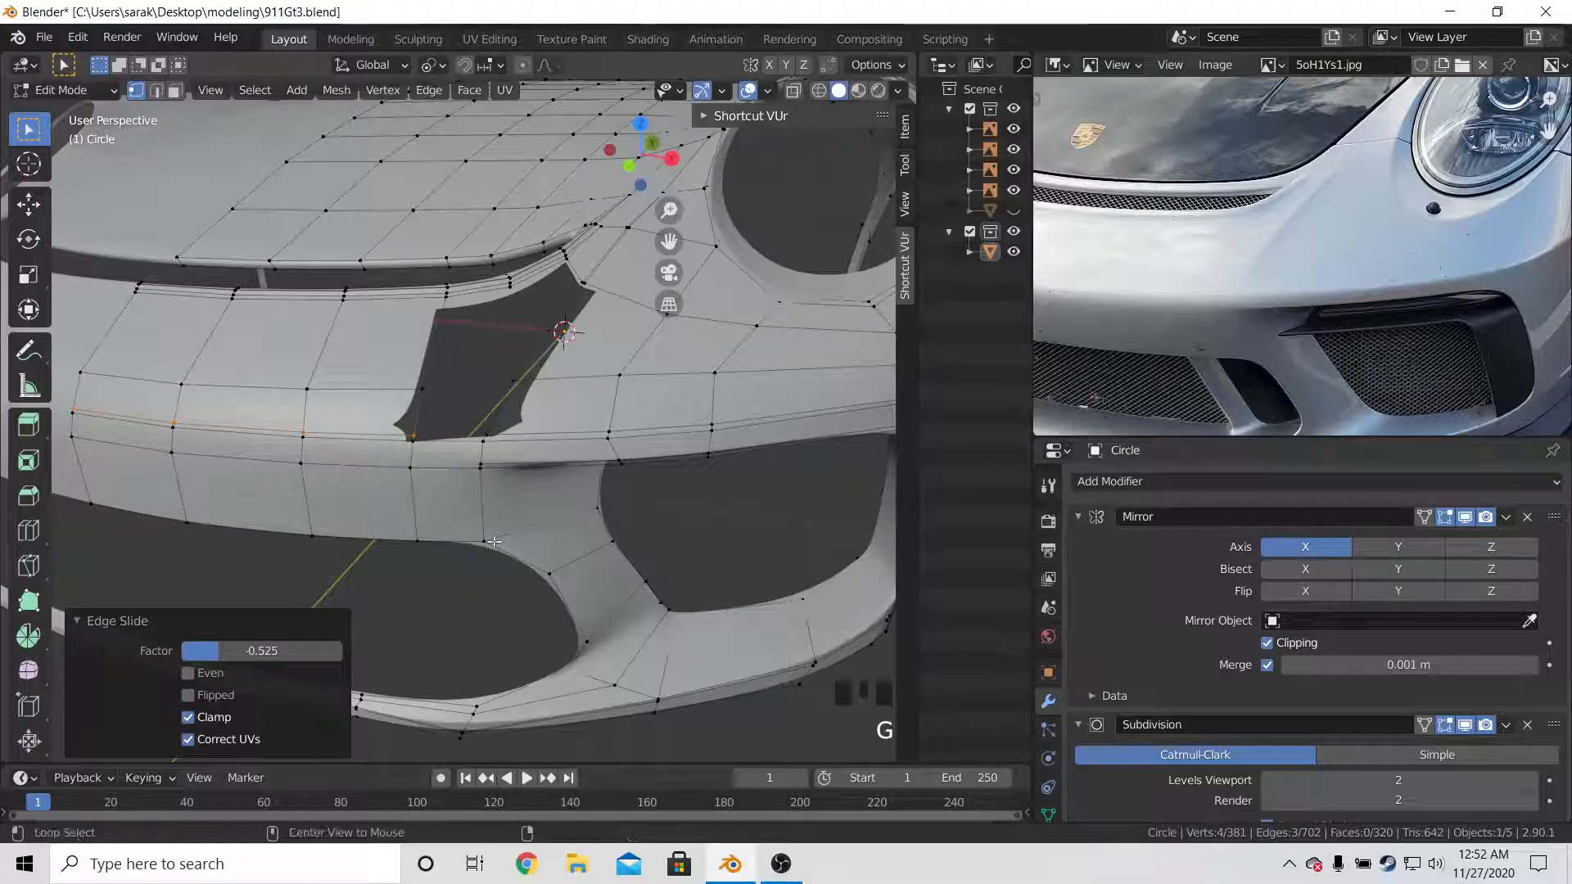
# Reveal the hidden face, connect the facing end vertices of the two loop cuts, and save the file
pyautogui.hotkey('alt', 'h')
pyautogui.click(480, 432)
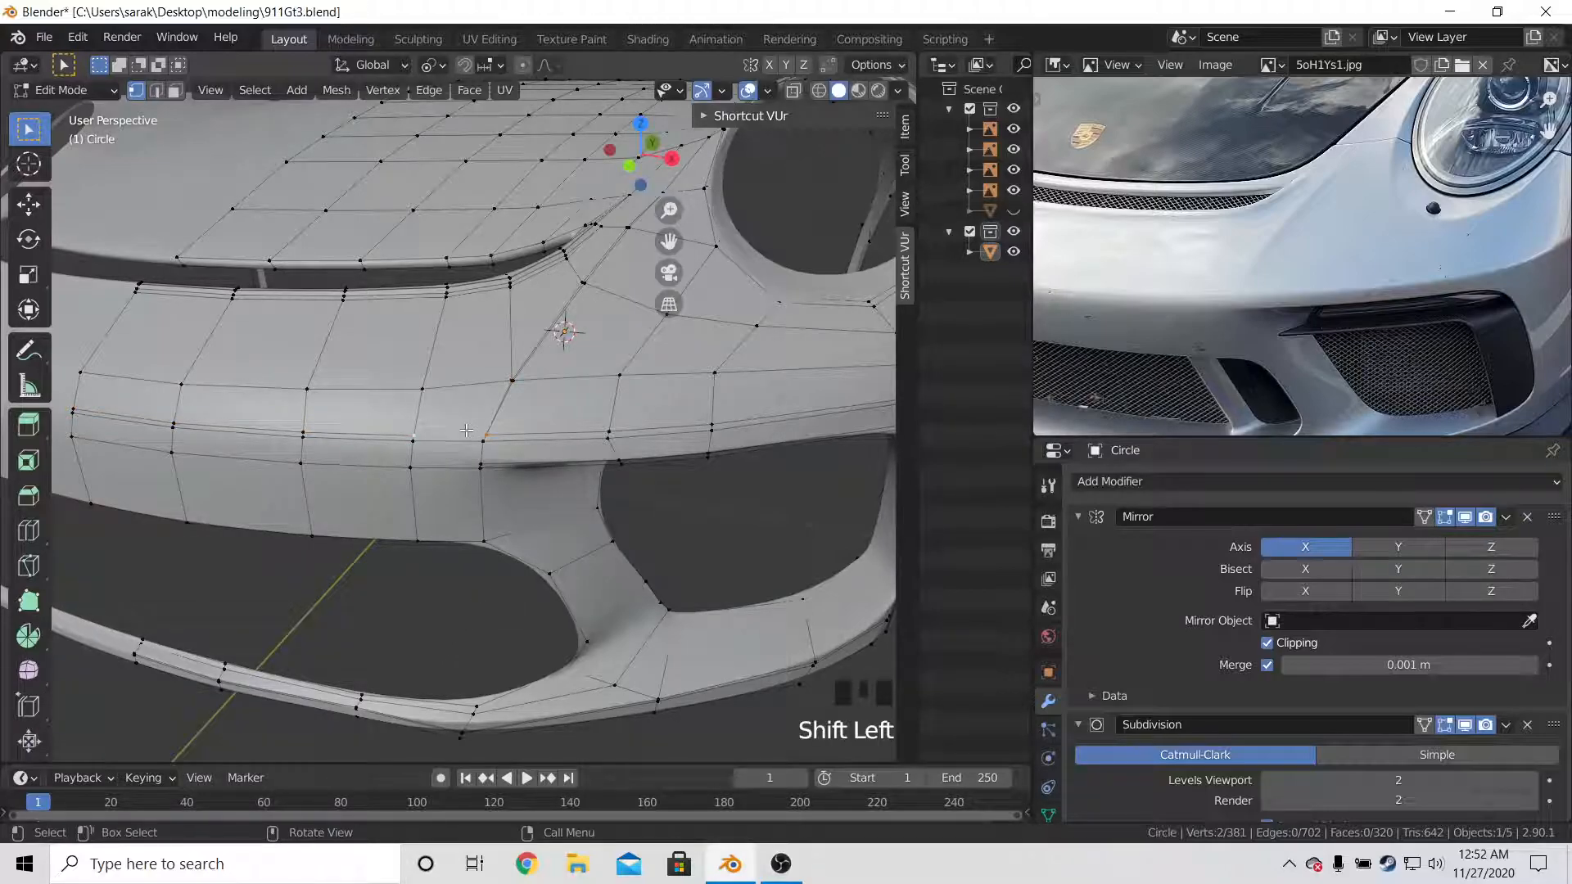
pyautogui.press('Tab')
pyautogui.scroll(-4, 565, 440)
pyautogui.moveTo(570, 440); pyautogui.dragTo(634, 396, button='middle')
pyautogui.hotkey('ctrl', 's')
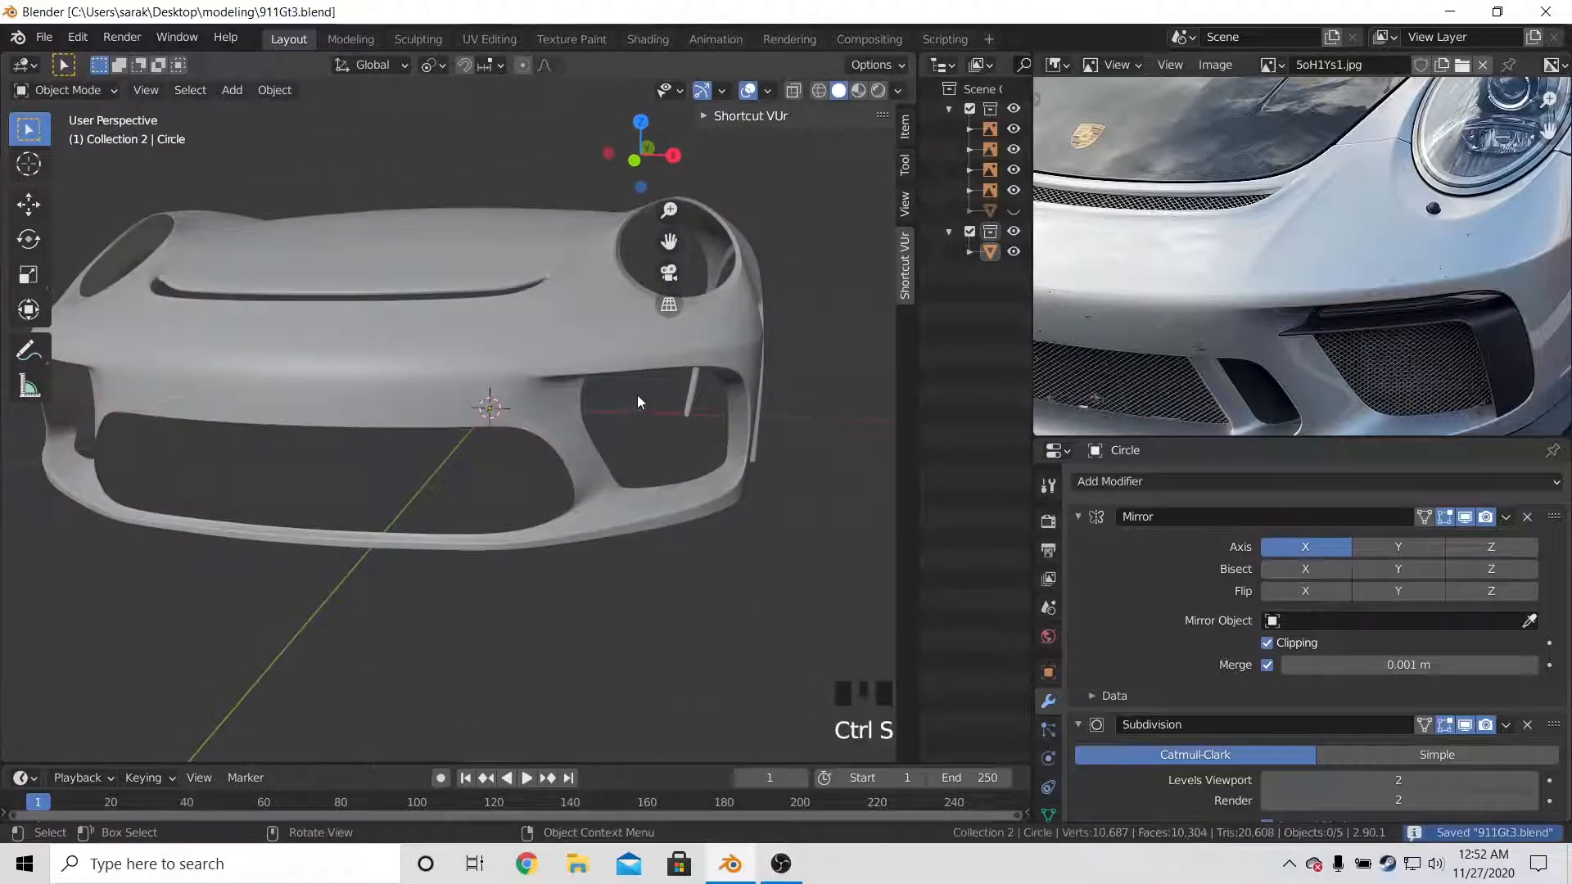
# Examine the edge flow beside the wheel-arch corner and compare it with that corner in the reference photo
pyautogui.moveTo(819, 335); pyautogui.dragTo(661, 383, button='middle')
pyautogui.scroll(6, 662, 386)
pyautogui.press('Tab')
pyautogui.keyDown('shift'); pyautogui.moveTo(693, 467); pyautogui.dragTo(532, 379, button='middle'); pyautogui.keyUp('shift')
pyautogui.press('z')
pyautogui.press('a')
pyautogui.press('a')
pyautogui.press('a')
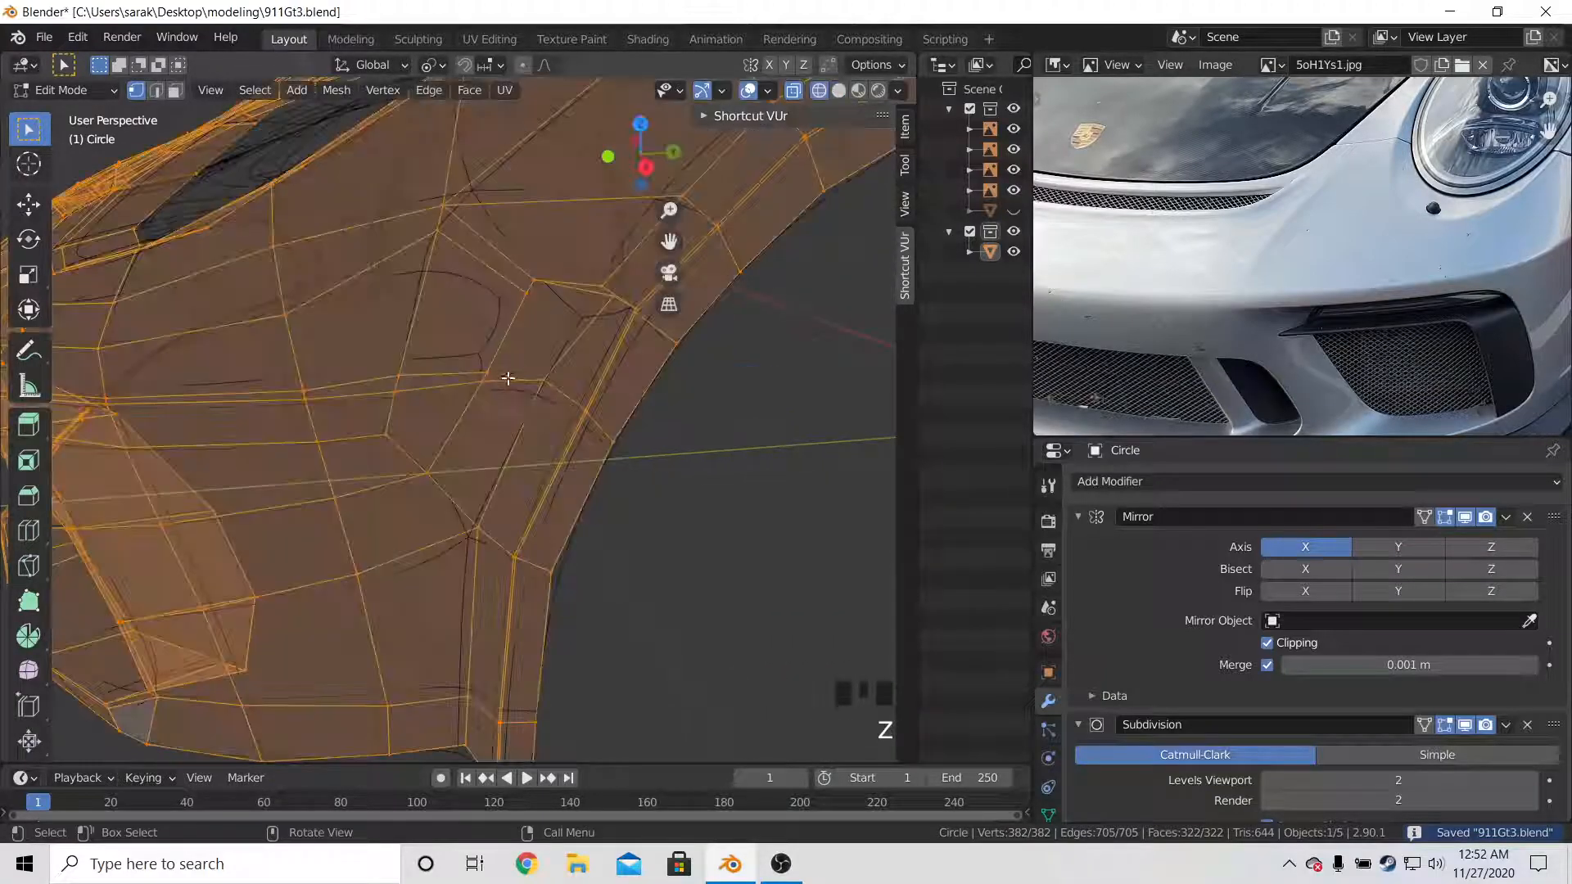
pyautogui.moveTo(1523, 245); pyautogui.dragTo(1444, 256, button='middle')
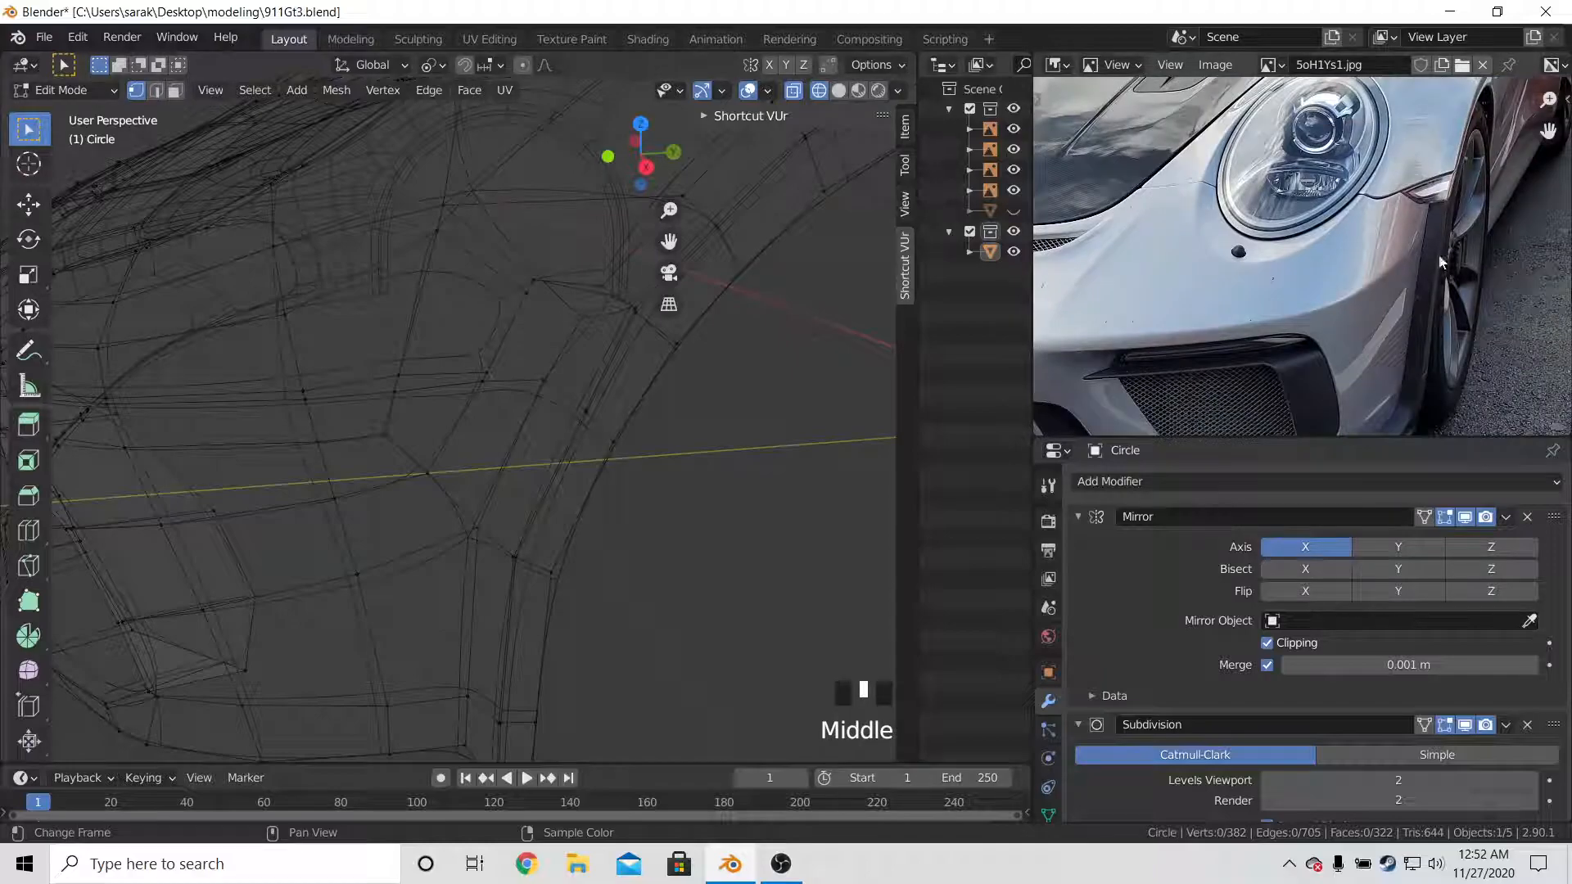
pyautogui.scroll(2, 1387, 277)
pyautogui.scroll(2, 1387, 277)
pyautogui.press('z')
pyautogui.click(569, 404)
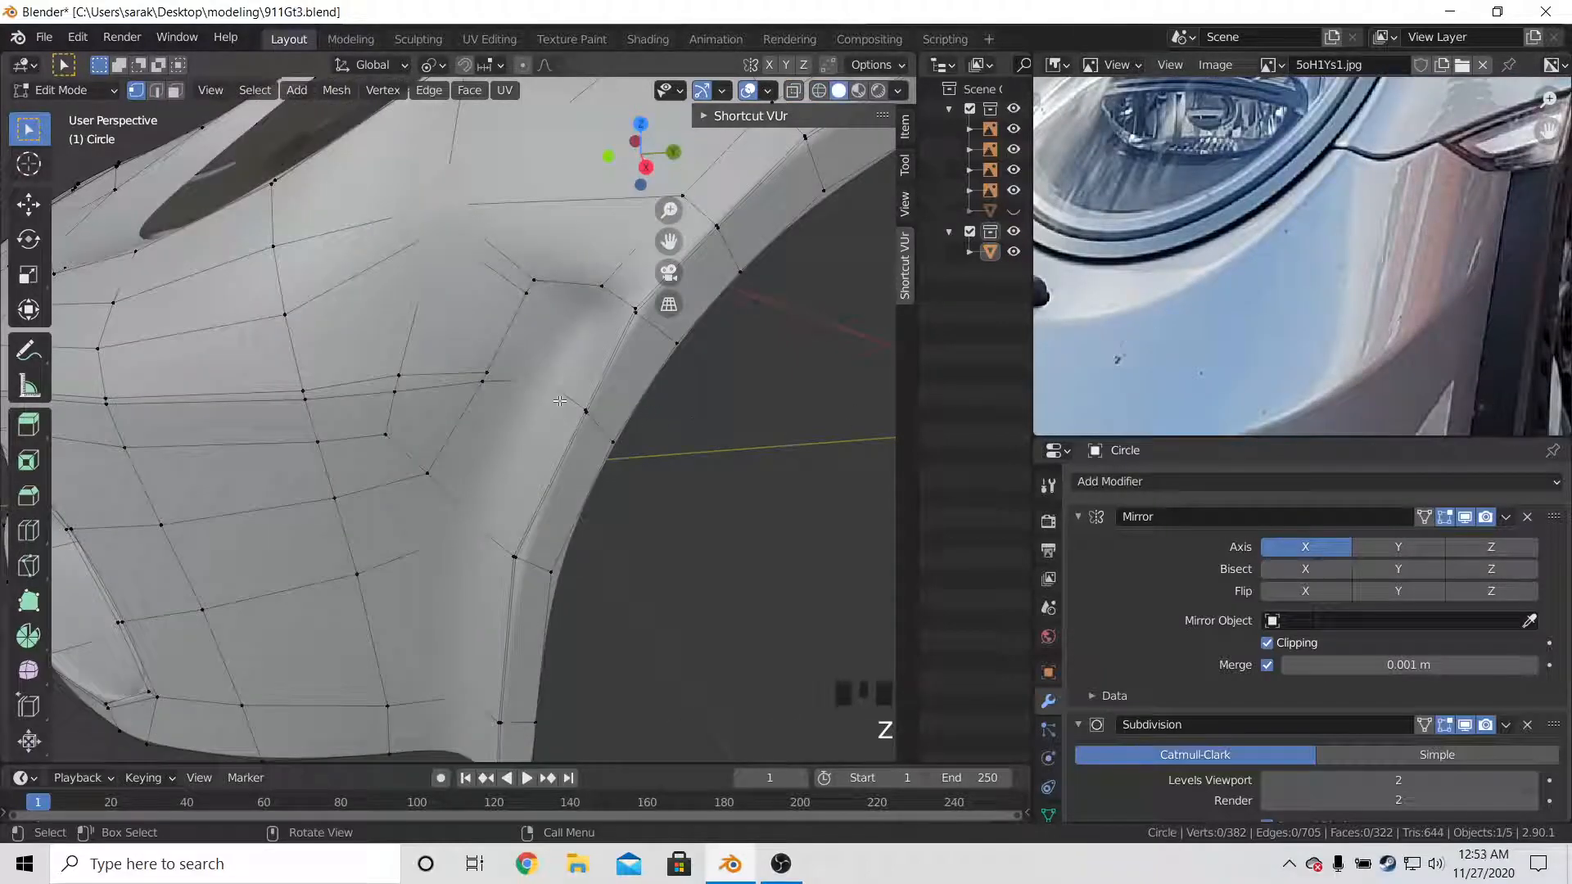
# Knife-cut an edge from the crease line's outer end toward the wheel arch, slide the vertex along its edge, and save
pyautogui.press('z')
pyautogui.press('k')
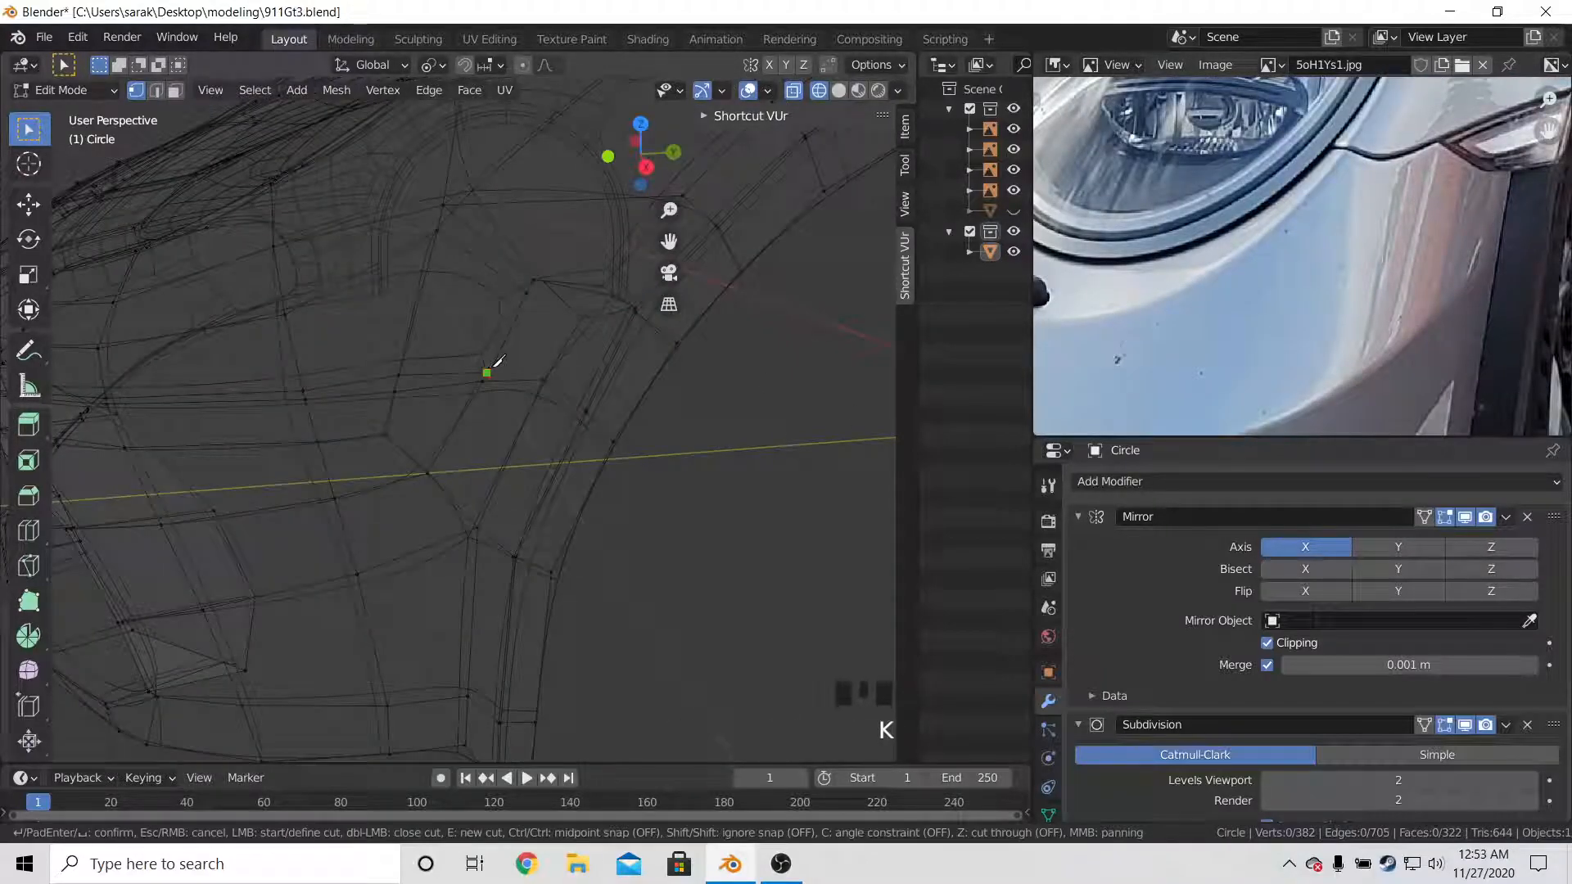
pyautogui.press('Return')
pyautogui.press('z')
pyautogui.click(662, 377)
pyautogui.press('Tab')
pyautogui.press('Tab')
pyautogui.press('g')
pyautogui.press('g')
pyautogui.click(412, 383)
pyautogui.press('Tab')
pyautogui.scroll(-2, 493, 410)
pyautogui.hotkey('ctrl', 's')
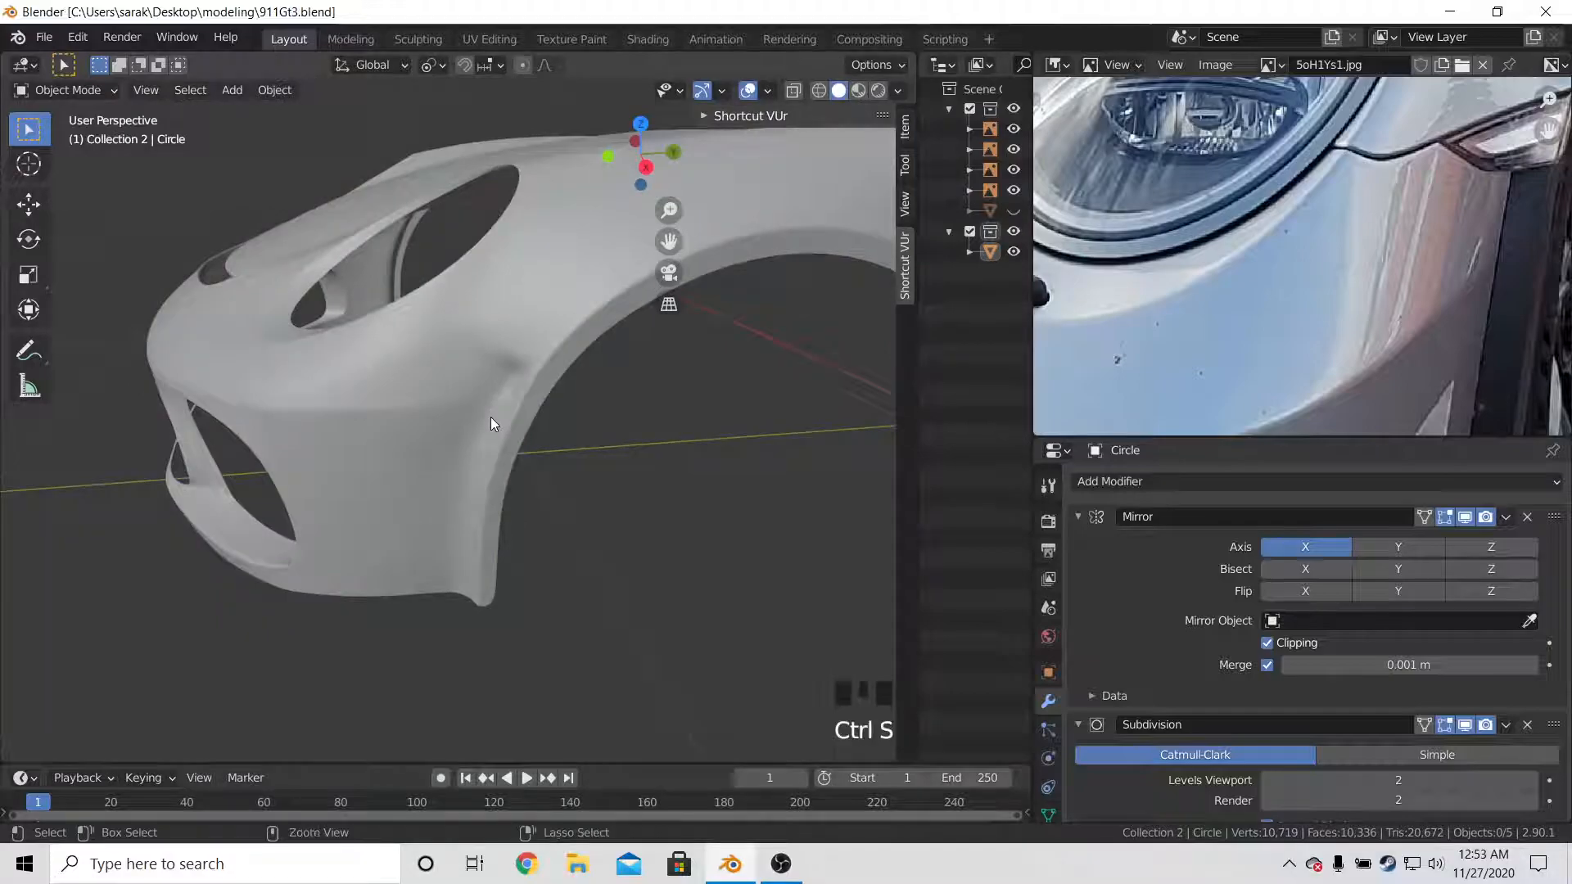
# Compare the refined wheel-arch corner and the bumper's front with the reference photo, and save the file again
pyautogui.moveTo(503, 348); pyautogui.dragTo(662, 337, button='middle')
pyautogui.scroll(2, 725, 351)
pyautogui.scroll(-2, 740, 359)
pyautogui.moveTo(740, 358)
pyautogui.keyDown('shift'); pyautogui.mouseDown(button='middle')
pyautogui.moveTo(866, 334)
pyautogui.moveTo(763, 343)
pyautogui.mouseUp(button='middle'); pyautogui.keyUp('shift')
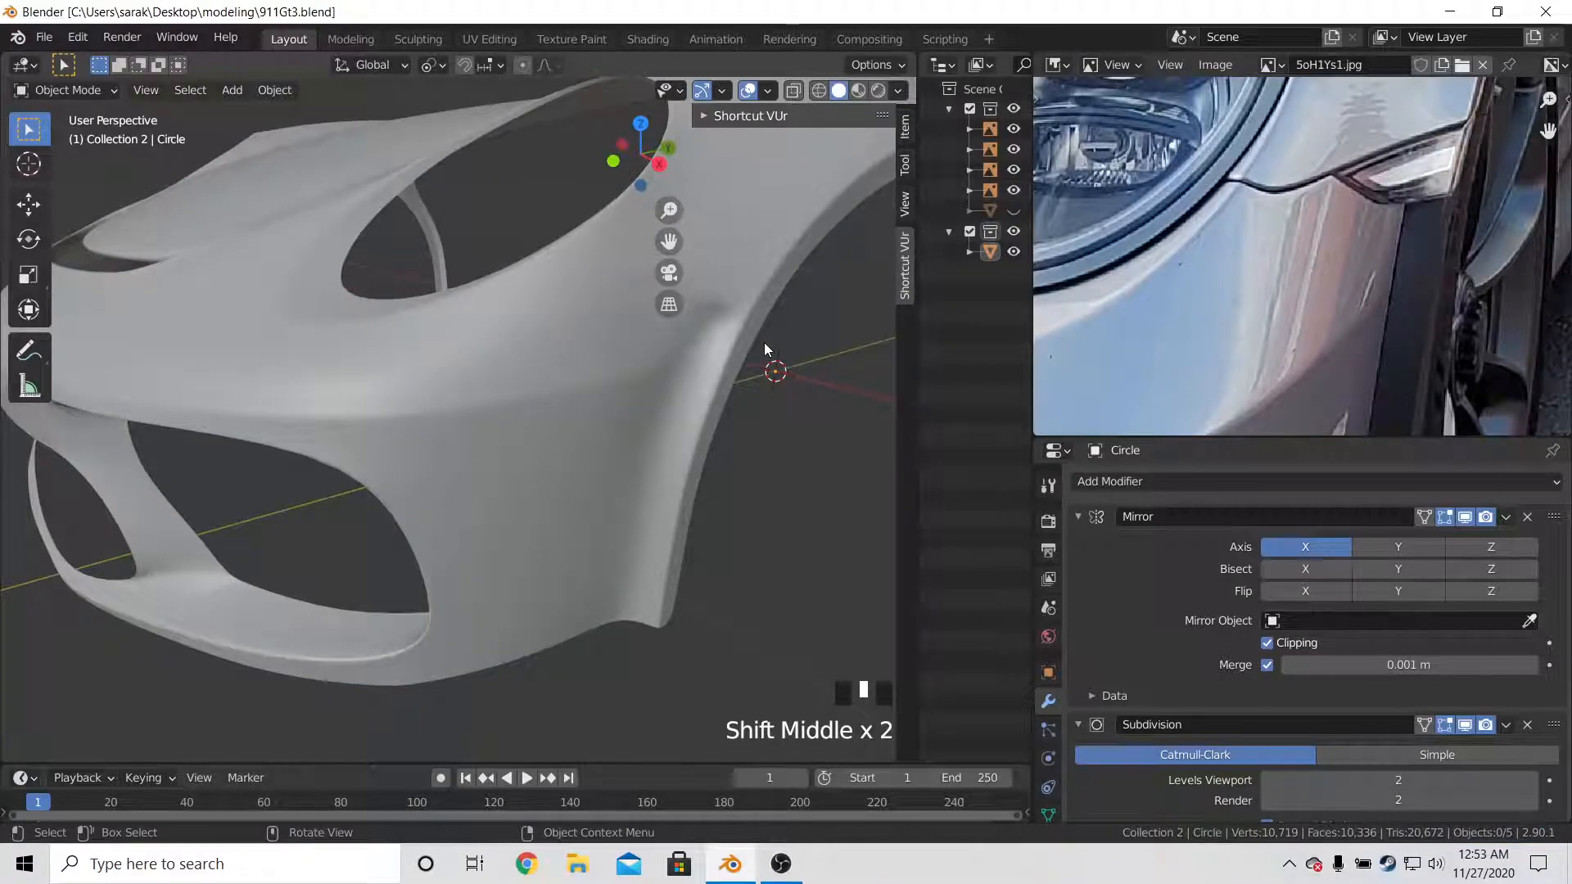
pyautogui.scroll(-3, 764, 343)
pyautogui.hotkey('ctrl', 's')
pyautogui.moveTo(522, 382); pyautogui.dragTo(650, 349, button='middle')
pyautogui.scroll(-1, 650, 349)
pyautogui.moveTo(1310, 246); pyautogui.dragTo(1511, 256, button='middle')
pyautogui.scroll(-1, 1351, 246)
# Try merging the two close vertices beside the crease's inner end above the strut, using At Last
pyautogui.press('Tab')
pyautogui.keyDown('alt'); pyautogui.click(418, 477); pyautogui.keyUp('alt')
pyautogui.moveTo(419, 476); pyautogui.dragTo(552, 428, button='middle')
pyautogui.scroll(3, 652, 407)
pyautogui.moveTo(653, 407); pyautogui.dragTo(529, 442, button='middle')
pyautogui.scroll(2, 585, 429)
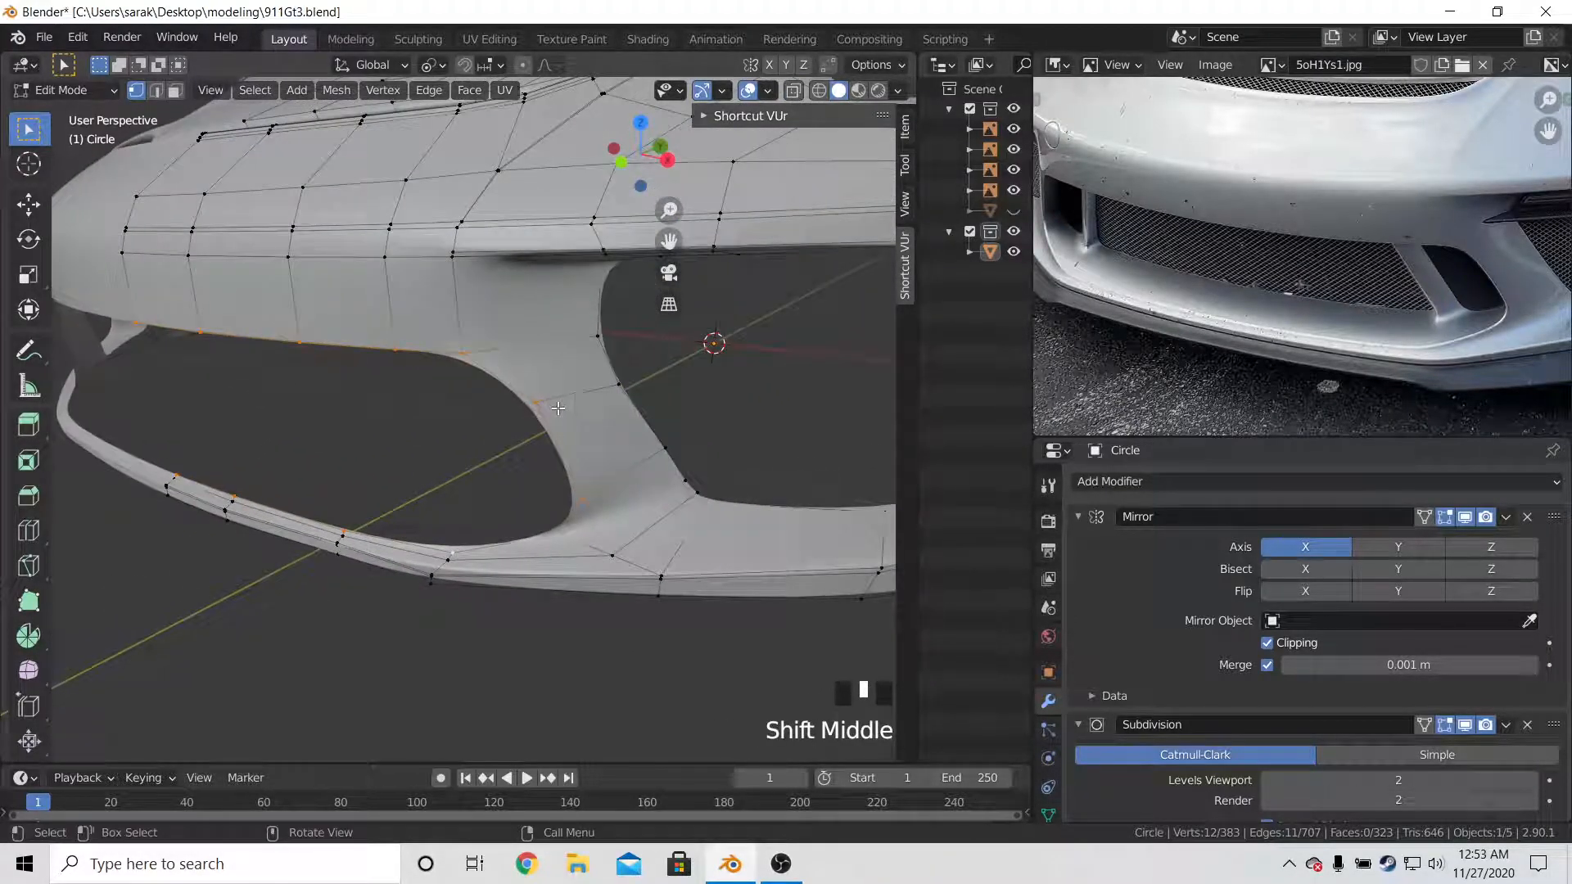
pyautogui.hotkey('alt', 'a')
pyautogui.click(452, 247)
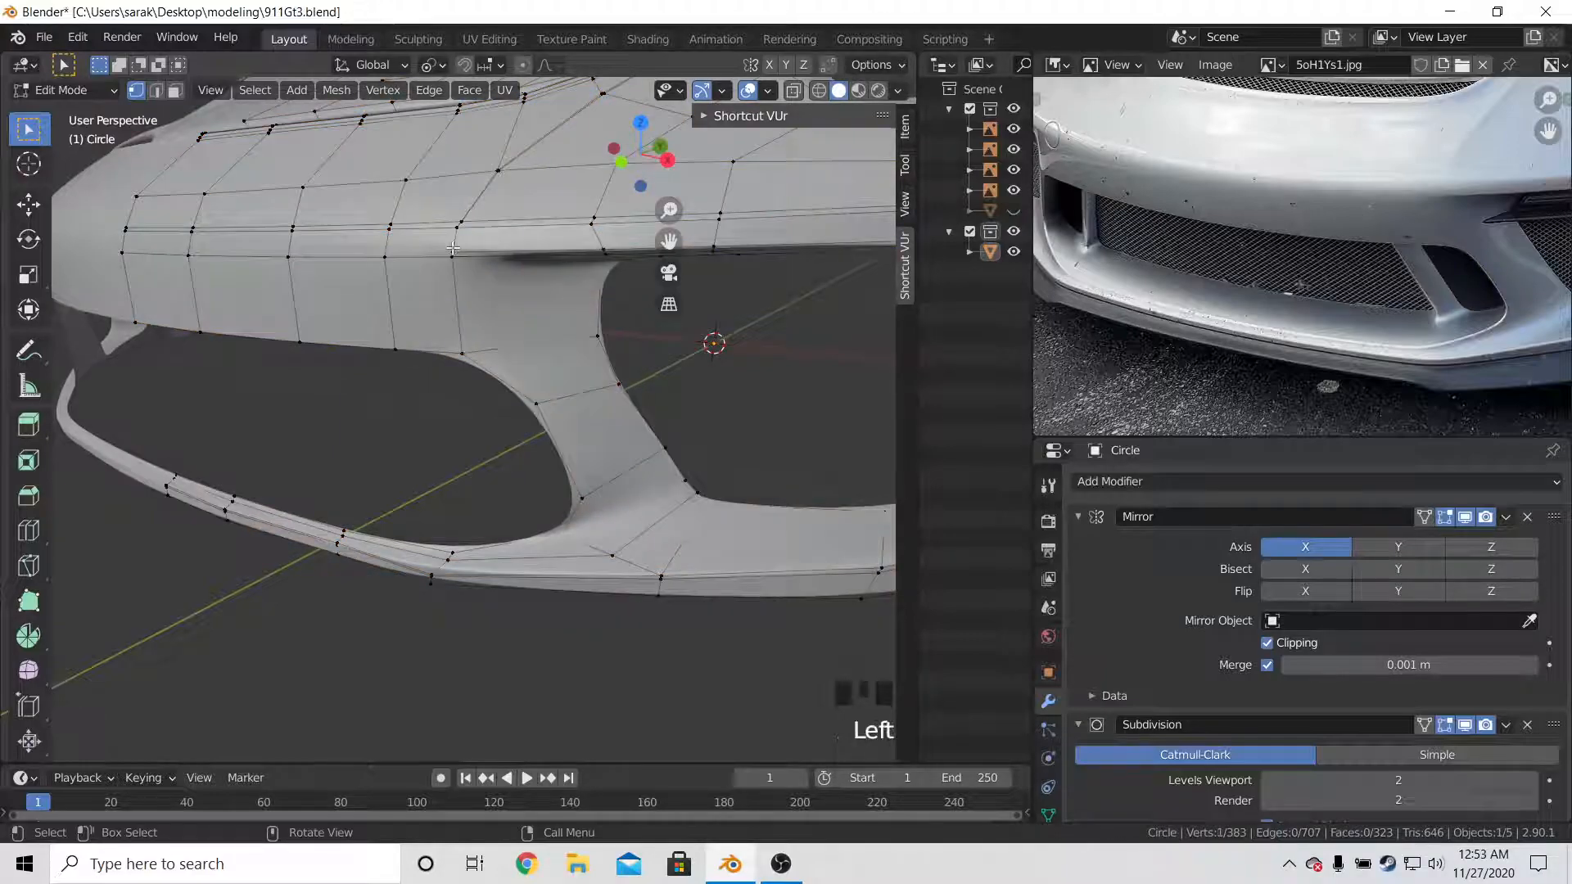
pyautogui.press('m')
pyautogui.click(459, 265)
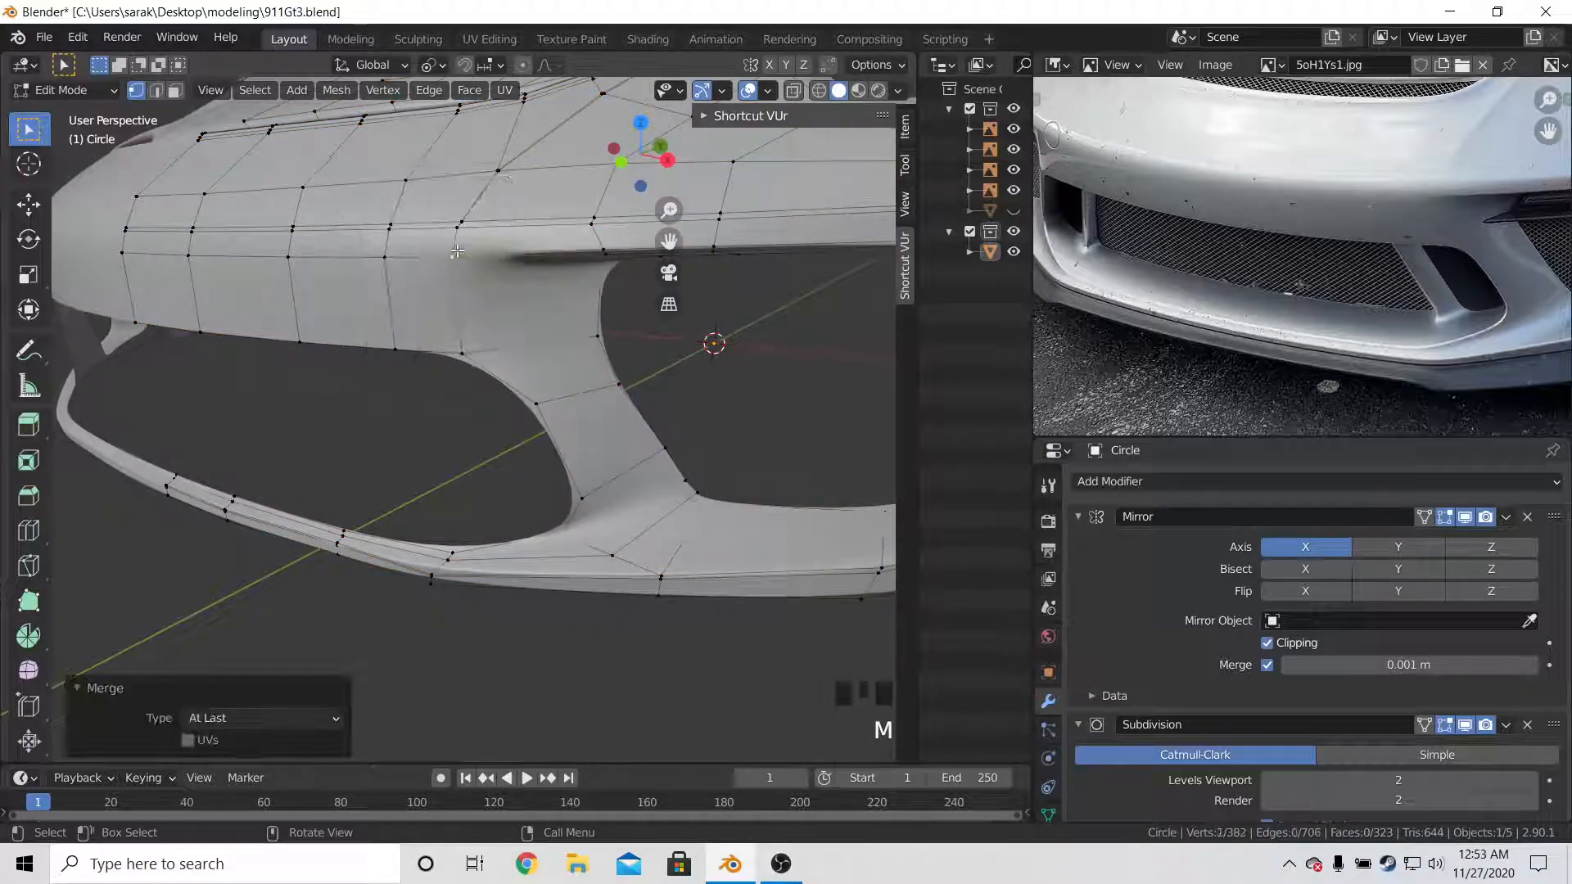
# Check the merged crease end on the smoothed bumper, save, and undo the merge
pyautogui.press('Tab')
pyautogui.press('a')
pyautogui.hotkey('alt', 'a')
pyautogui.hotkey('ctrl', 's')
pyautogui.moveTo(514, 301)
pyautogui.keyDown('ctrl'); pyautogui.mouseDown(button='middle')
pyautogui.moveTo(647, 262)
pyautogui.moveTo(543, 305)
pyautogui.mouseUp(button='middle'); pyautogui.keyUp('ctrl')
pyautogui.press('Tab')
pyautogui.hotkey('ctrl', 'z')
pyautogui.hotkey('ctrl', 'z')
pyautogui.hotkey('ctrl', 'z')
pyautogui.hotkey('ctrl', 'z')
pyautogui.hotkey('ctrl', 'z')
pyautogui.hotkey('ctrl', 'z')
pyautogui.hotkey('ctrl', 'z')
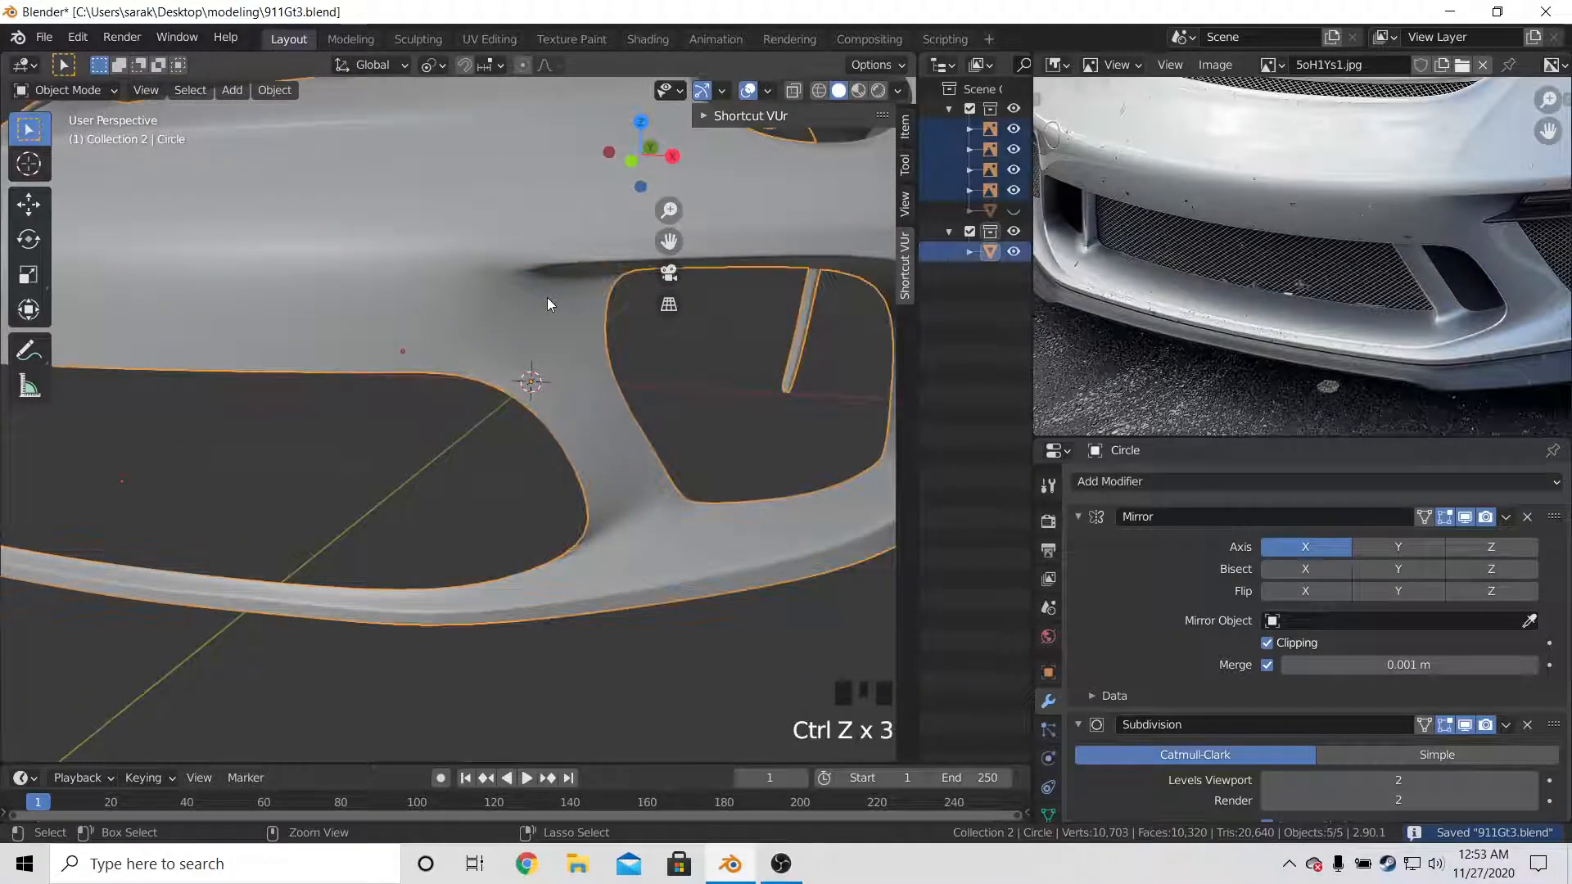
pyautogui.press('Tab')
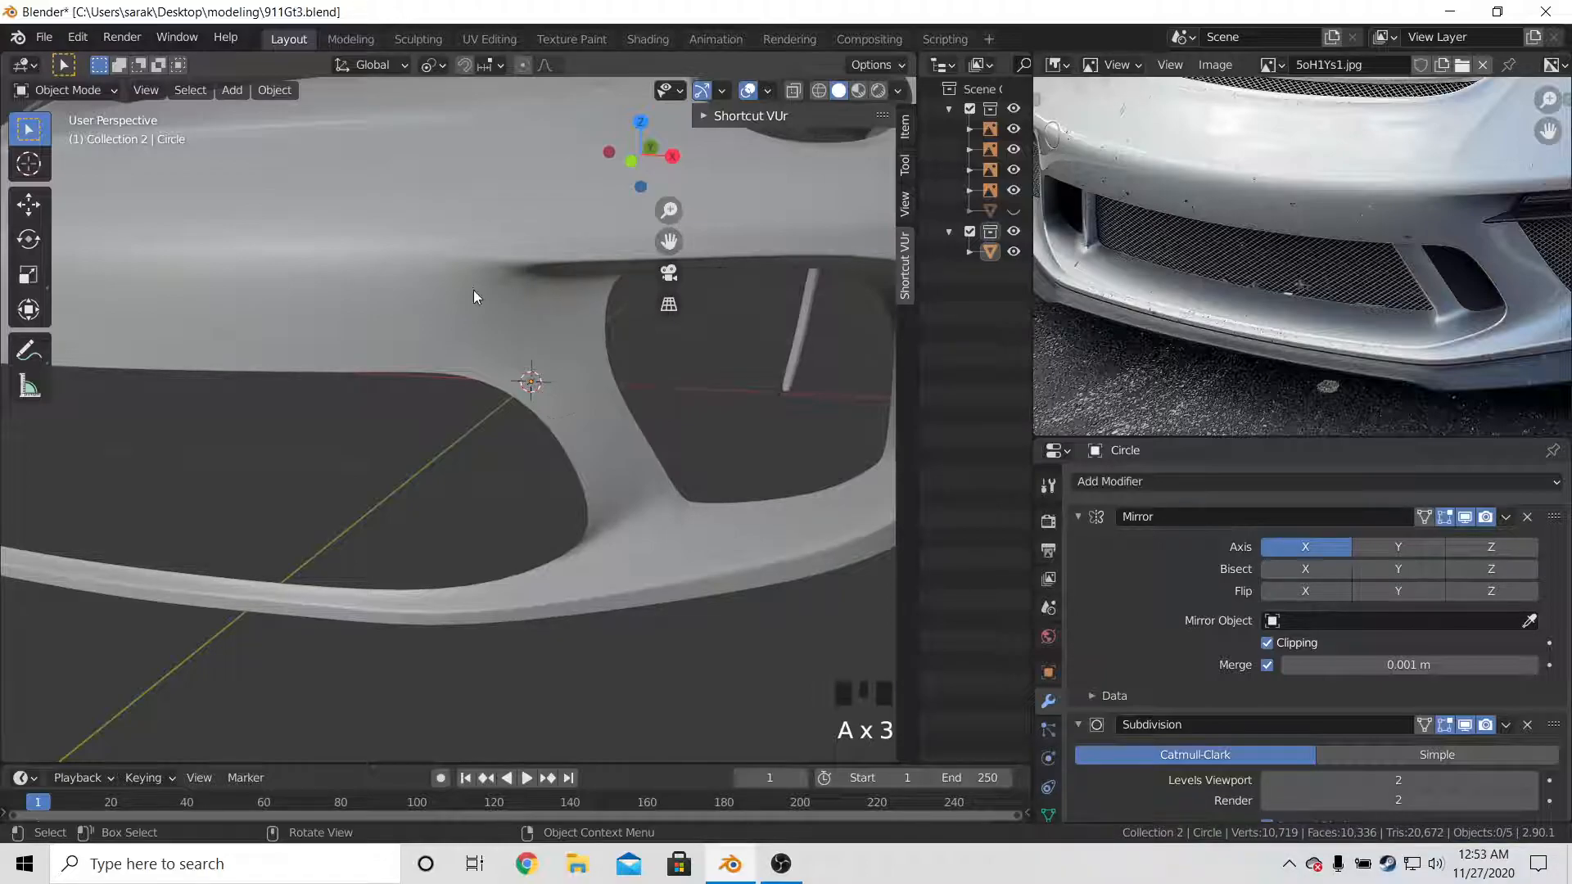
pyautogui.press('Tab')
pyautogui.keyDown('alt'); pyautogui.click(523, 419); pyautogui.keyUp('alt')
pyautogui.keyDown('shift'); pyautogui.moveTo(522, 419); pyautogui.dragTo(603, 417, button='middle'); pyautogui.keyUp('shift')
pyautogui.scroll(-2, 604, 414)
pyautogui.scroll(2, 603, 418)
pyautogui.hotkey('ctrl', 'r')
pyautogui.press('Escape')
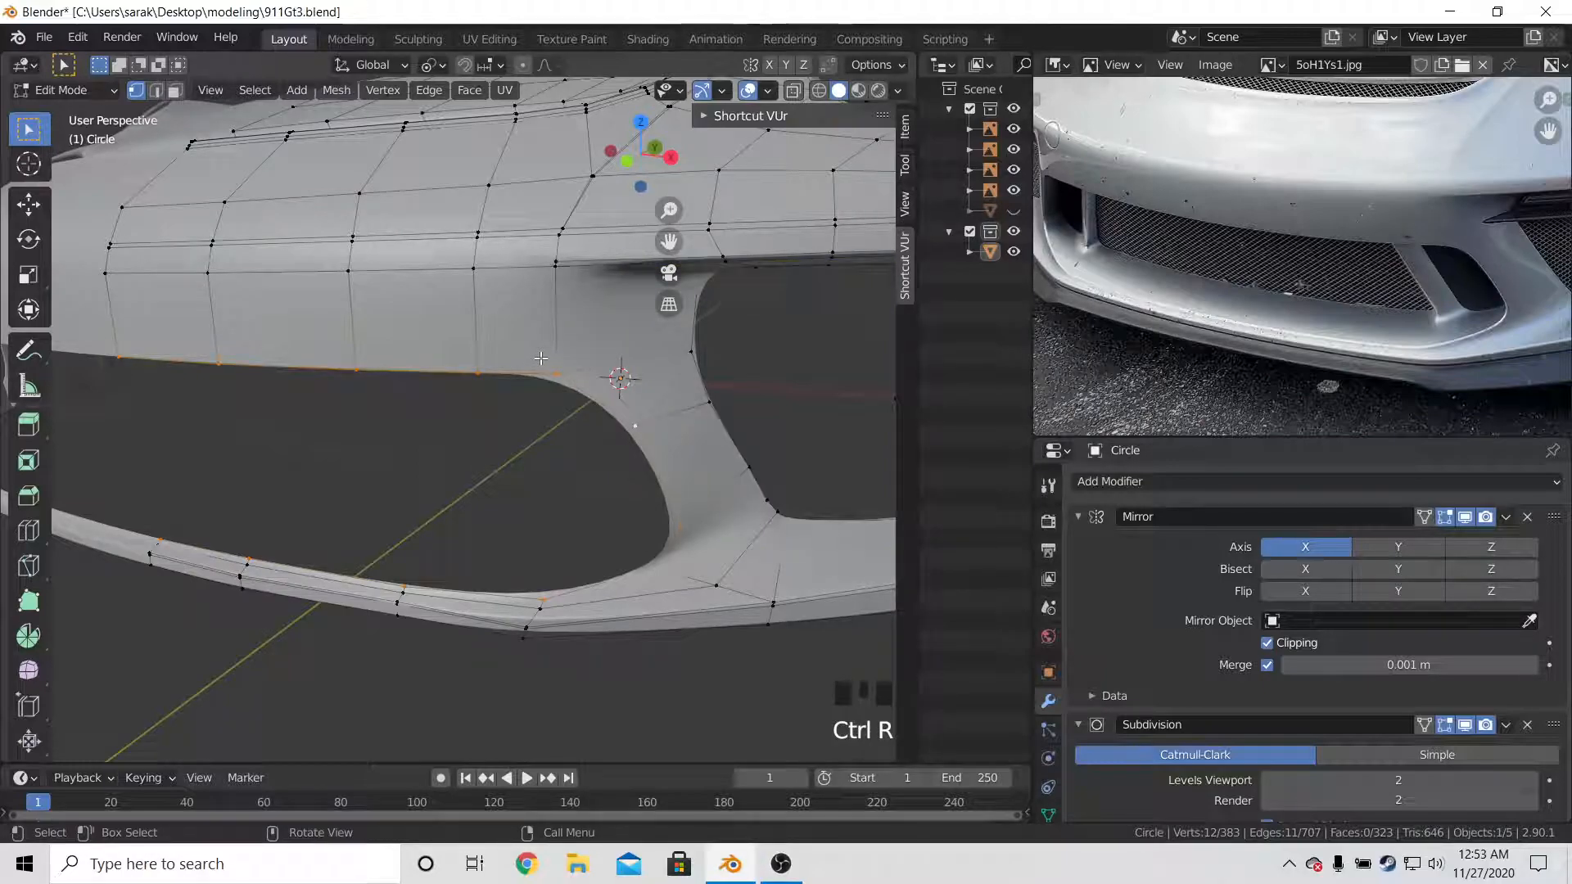
# Hide the geometry above the strut and add a loop cut across the middle section, slid down close to the central opening
pyautogui.click(692, 352)
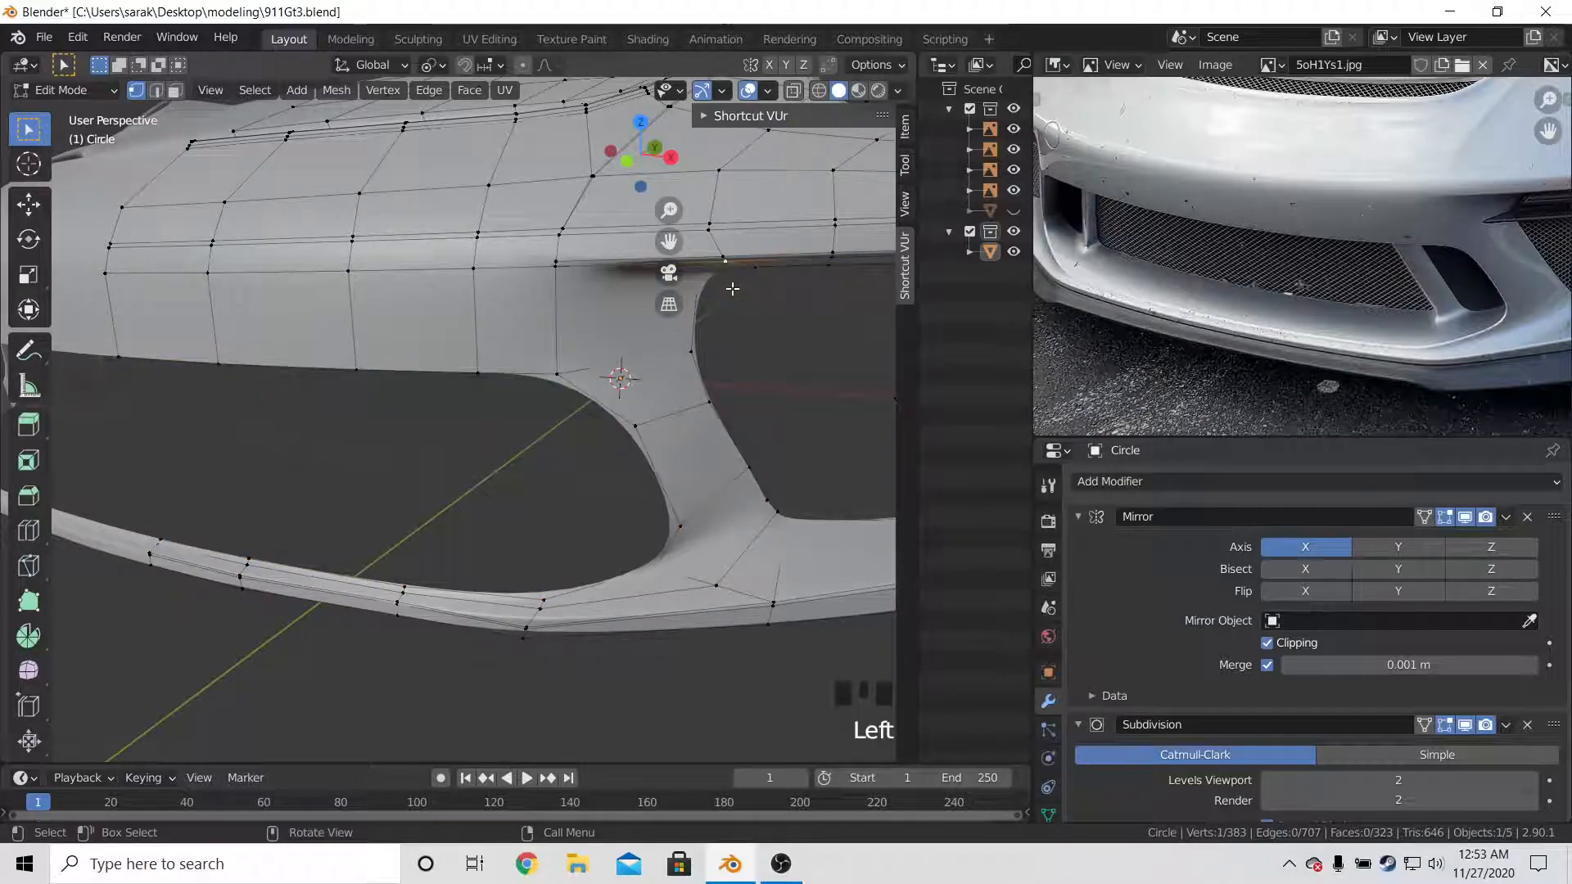
pyautogui.moveTo(692, 352); pyautogui.dragTo(614, 240, button='middle')
pyautogui.press('h')
pyautogui.moveTo(533, 210); pyautogui.dragTo(602, 260, button='middle')
pyautogui.hotkey('ctrl', 'r')
pyautogui.click(505, 298)
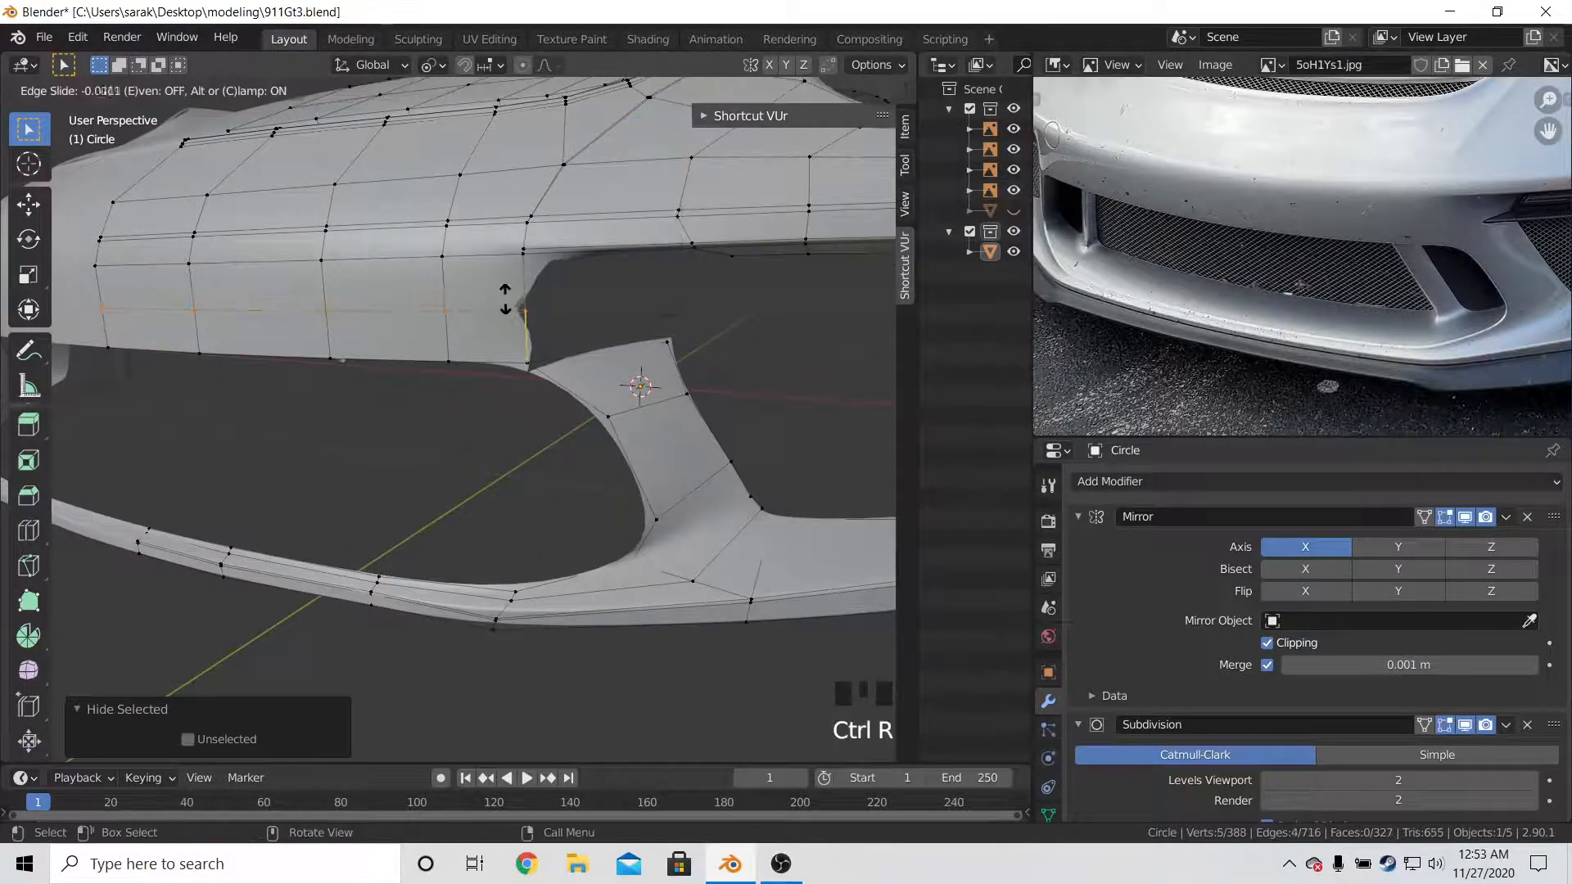
pyautogui.click(526, 575)
pyautogui.hotkey('alt', 'a')
# Hide the geometry at the strut's foot and add a loop cut along the strut, slid toward the central opening with factor 0.834
pyautogui.hotkey('ctrl', 'r')
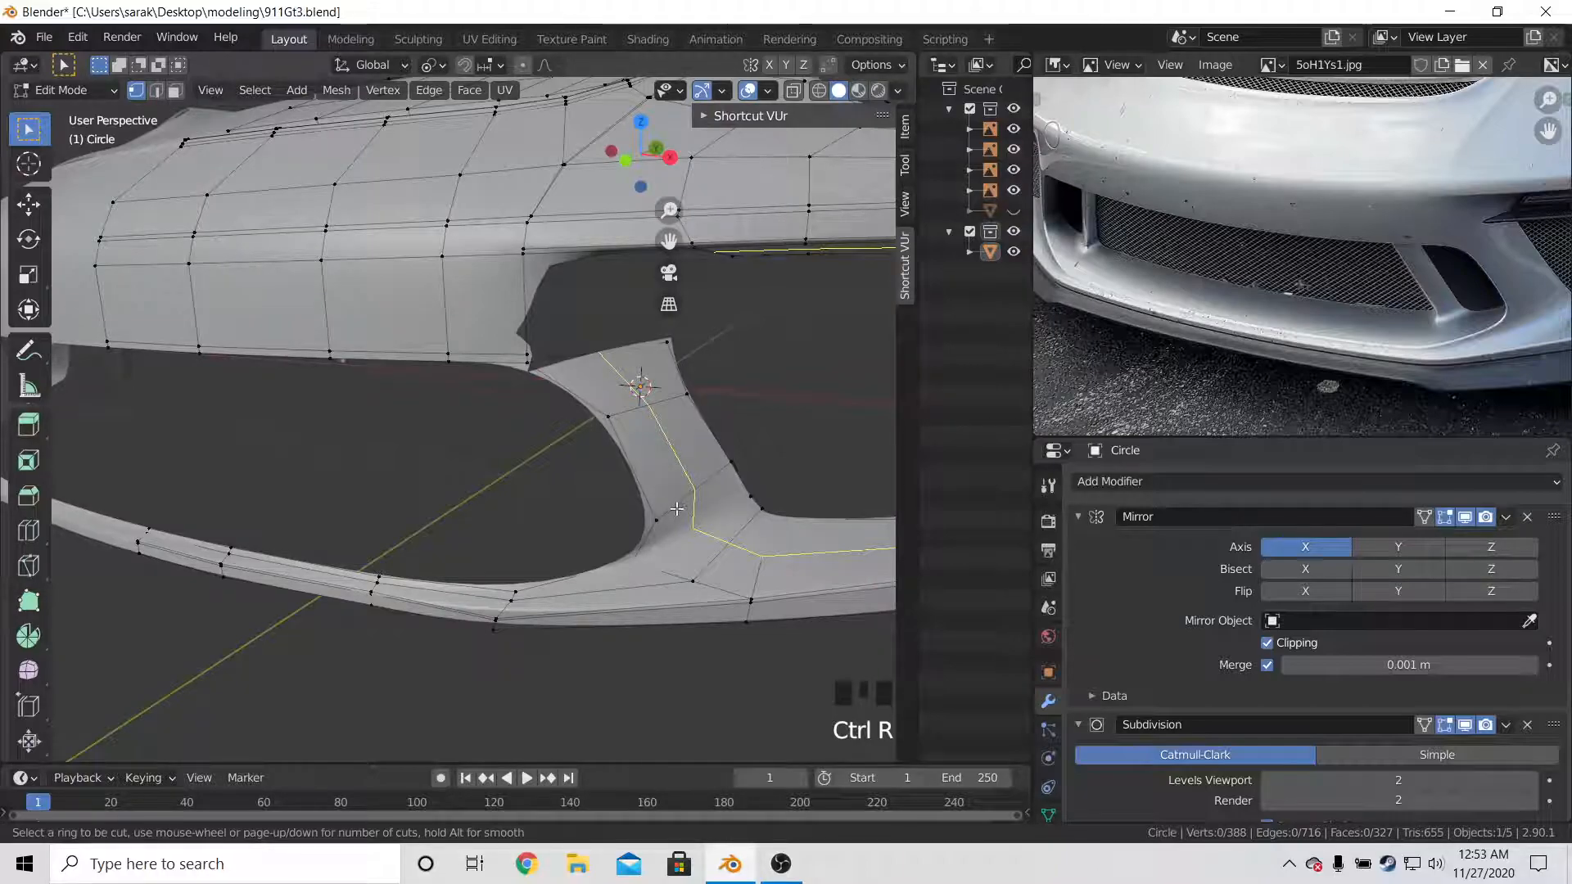
pyautogui.rightClick(676, 520)
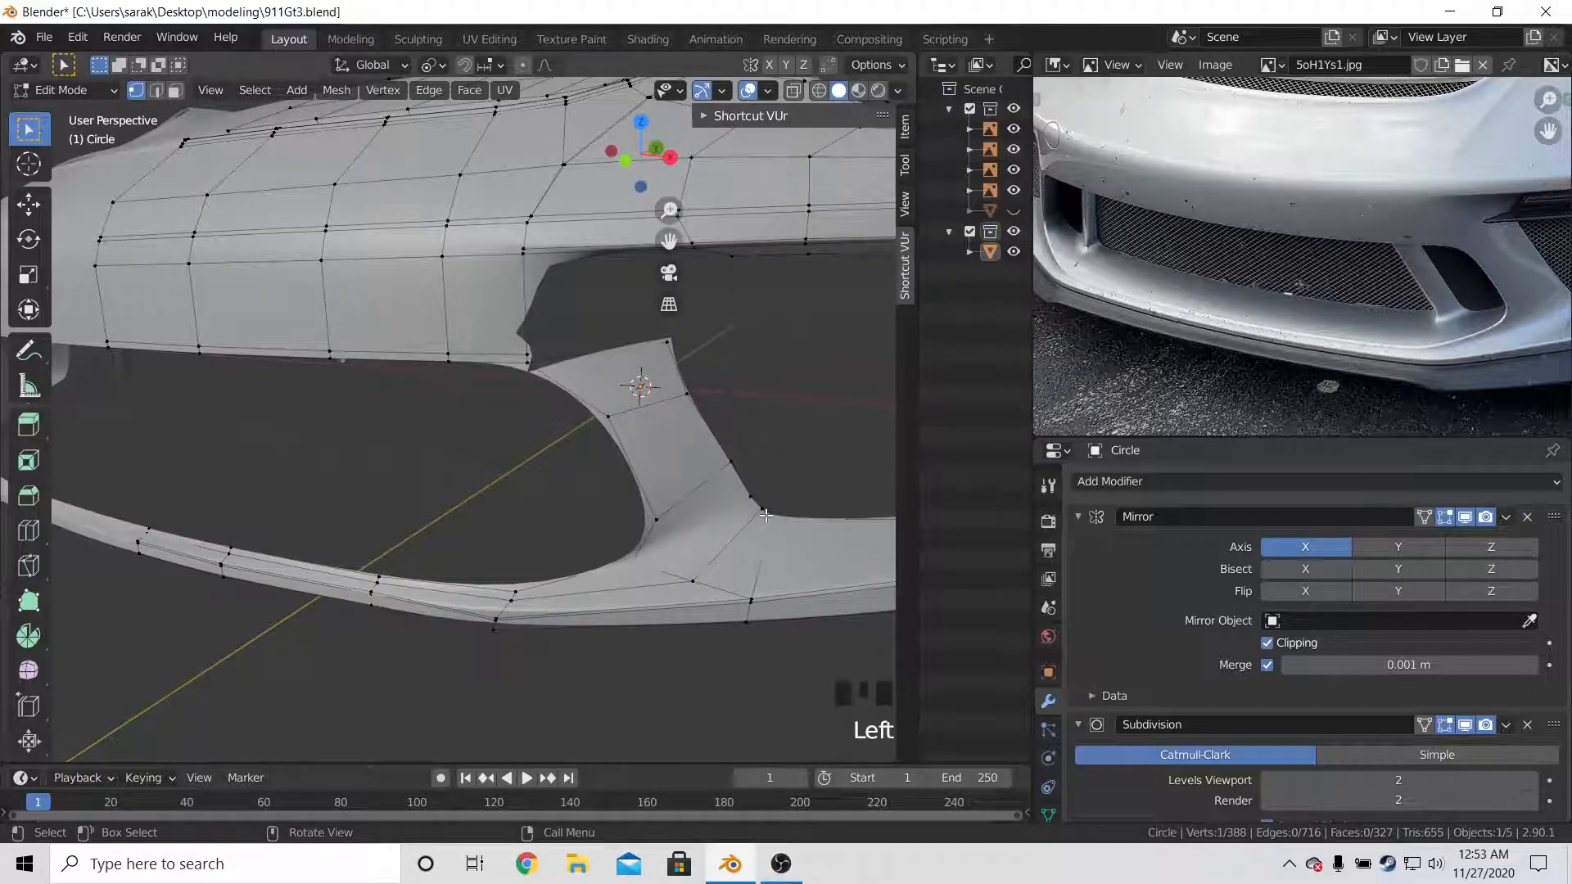
pyautogui.press('h')
pyautogui.hotkey('ctrl', 'r')
pyautogui.click(694, 490)
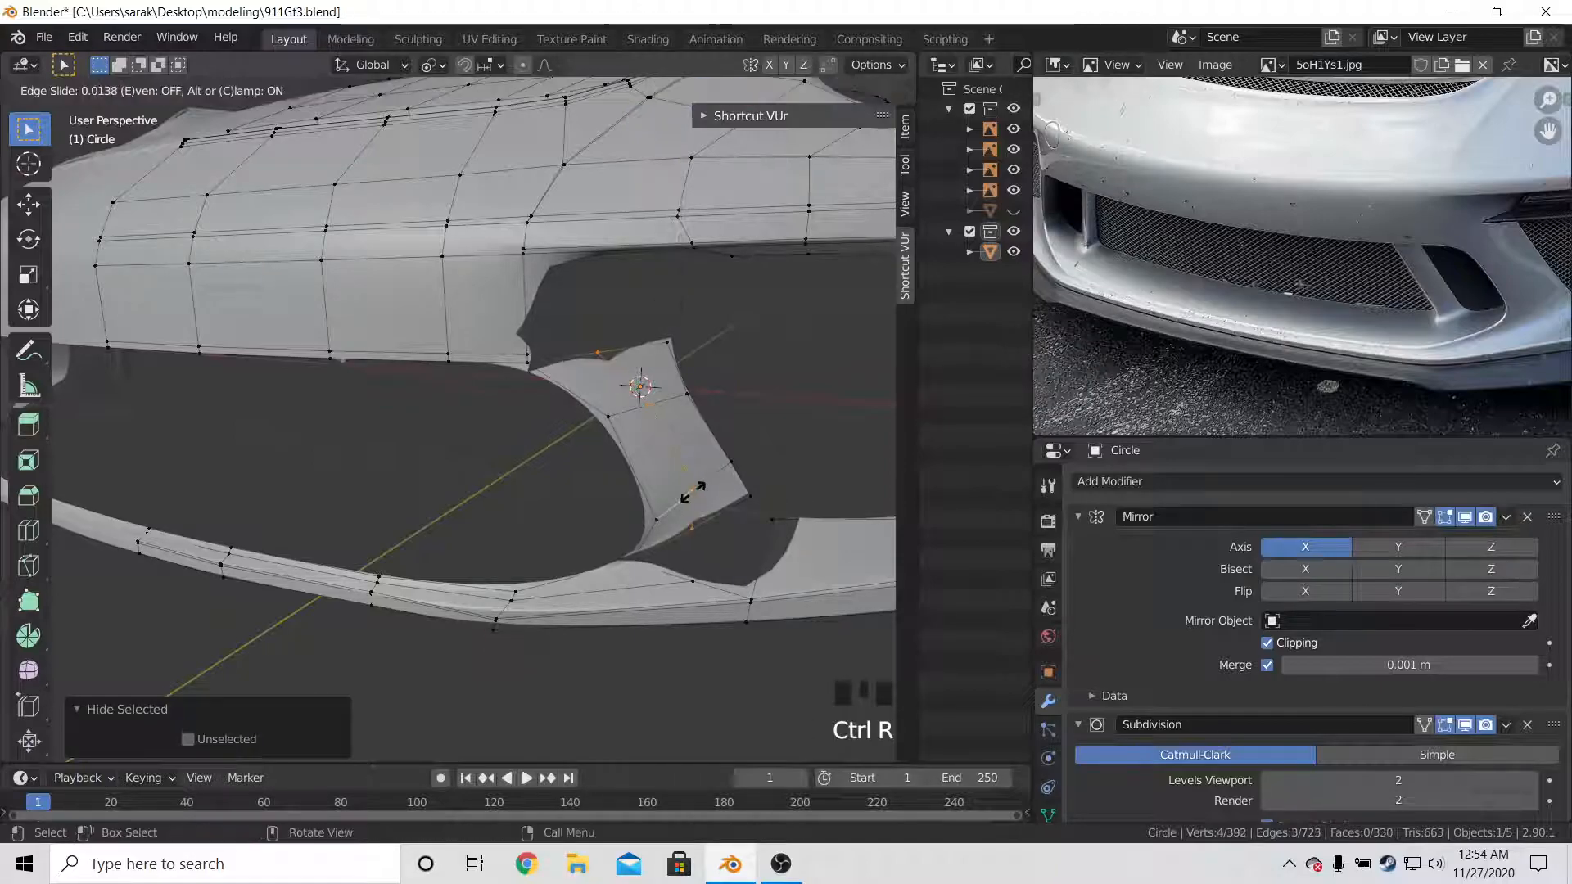
pyautogui.click(582, 561)
# Add a loop cut along the lower lip, slid close to the central opening's edge with a factor of -0.854
pyautogui.hotkey('ctrl', 'r')
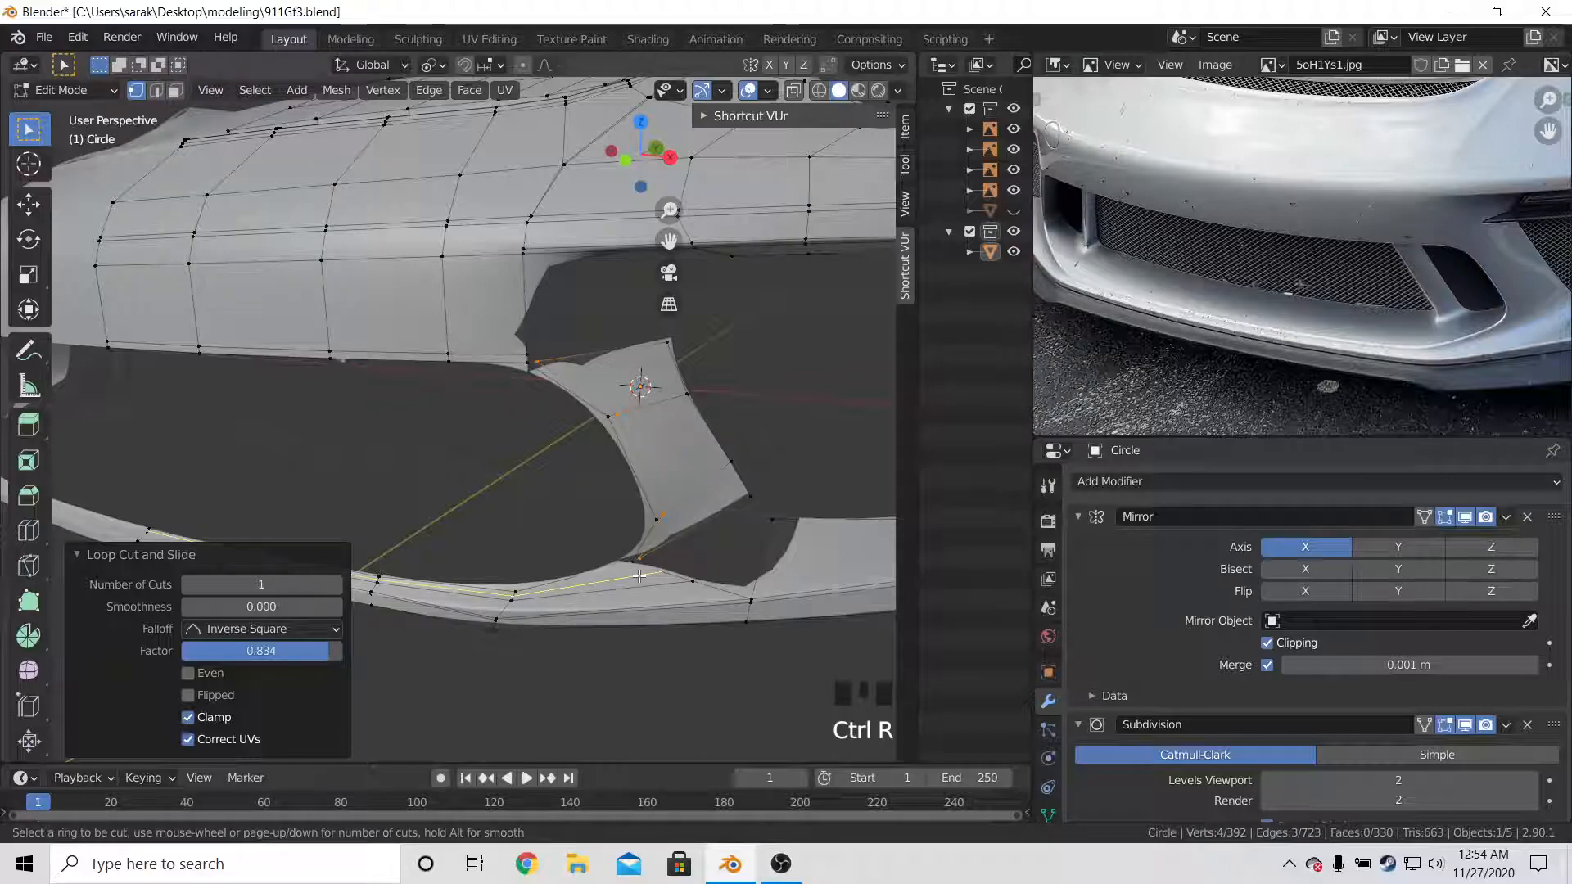
pyautogui.click(640, 575)
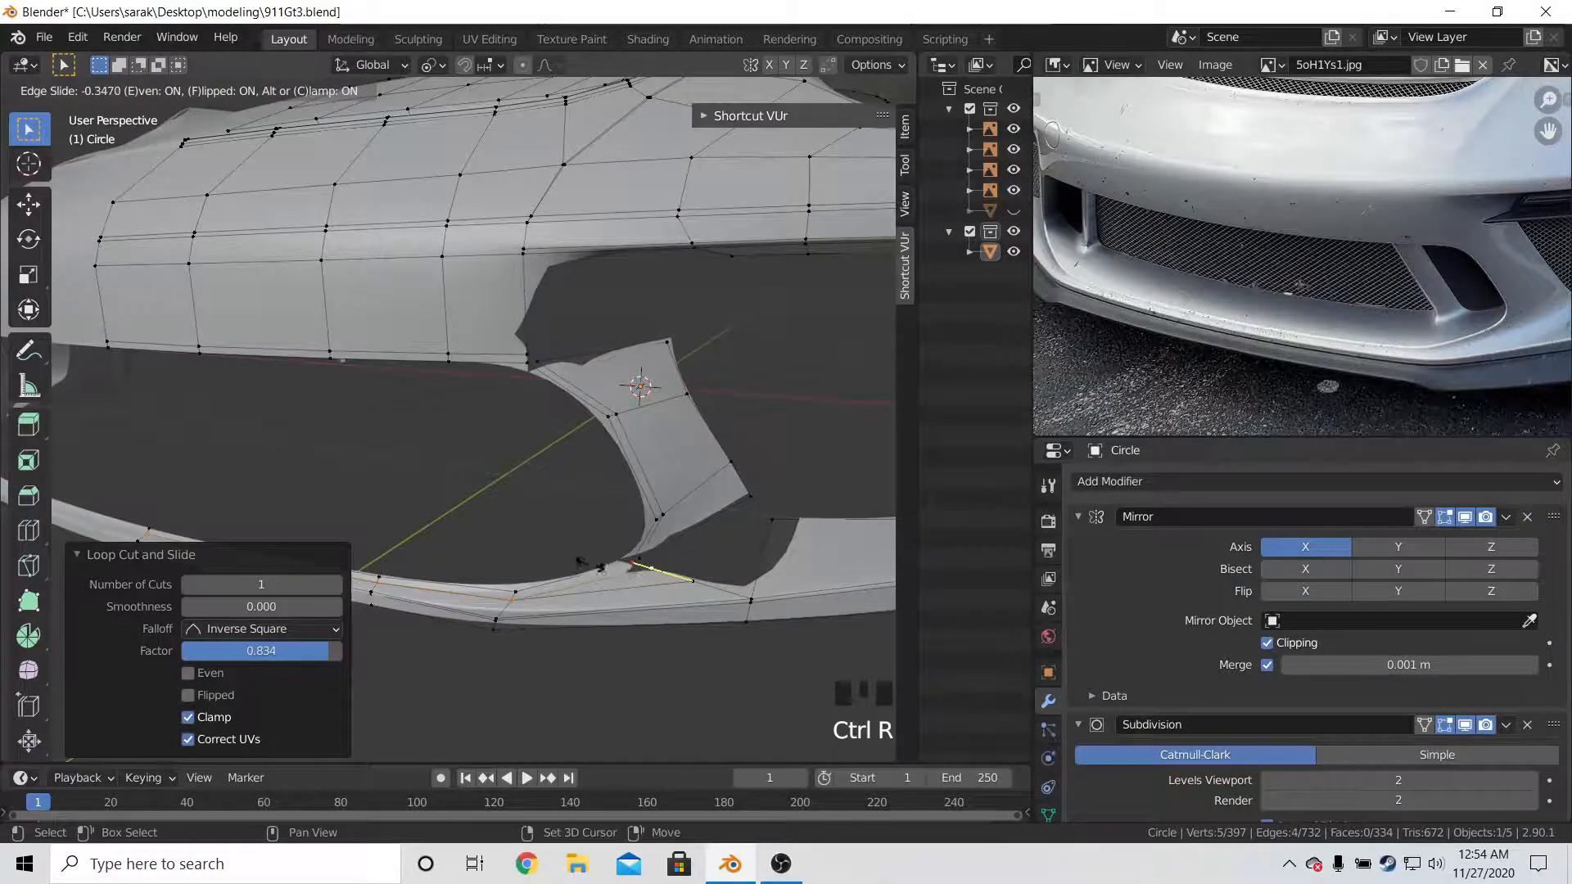
pyautogui.click(522, 522)
# Reveal the hidden geometry and merge the strut and lower-lip loop ends at the opening's lower corner, using At Last
pyautogui.press('z')
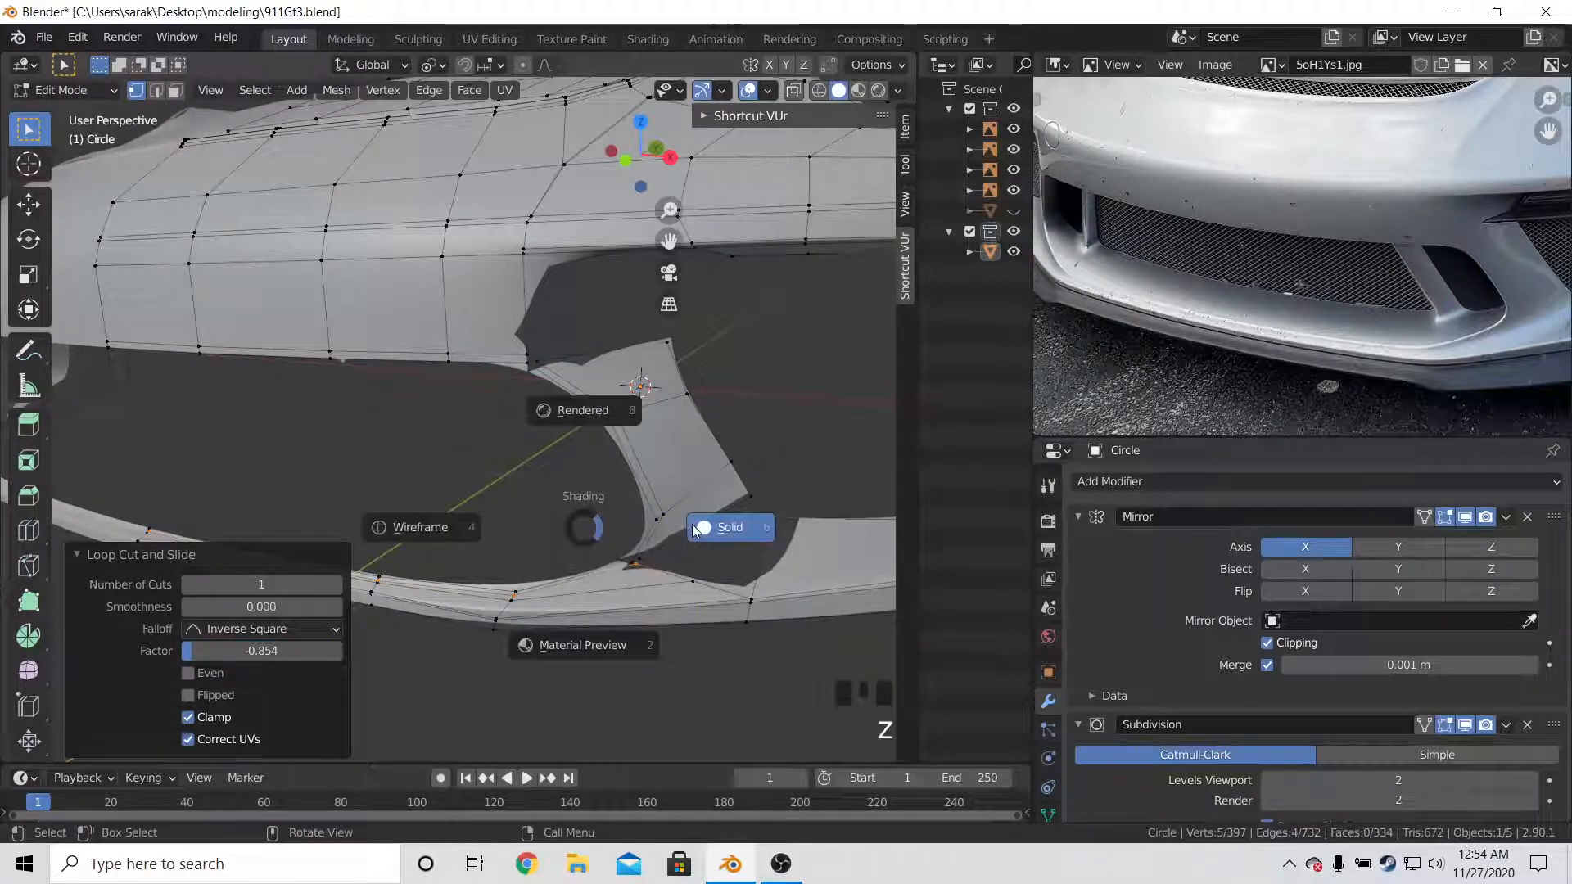
pyautogui.hotkey('alt', 'h')
pyautogui.keyDown('shift'); pyautogui.moveTo(729, 565); pyautogui.dragTo(622, 516, button='middle'); pyautogui.keyUp('shift')
pyautogui.scroll(4, 623, 516)
pyautogui.press('z')
pyautogui.click(561, 538)
pyautogui.click(590, 588)
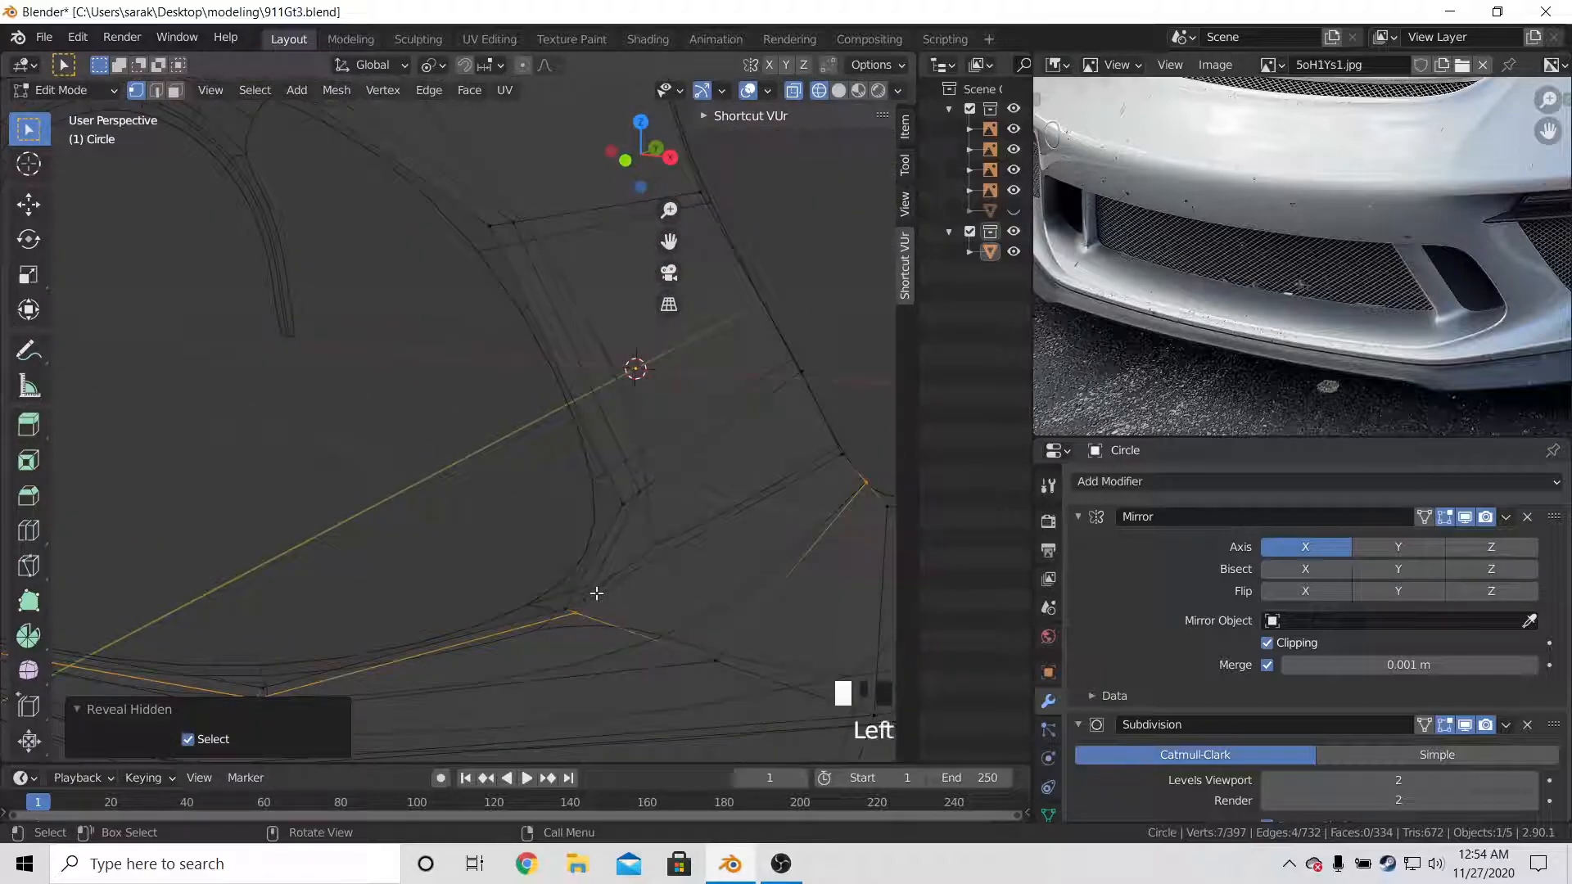
pyautogui.keyDown('shift'); pyautogui.click(577, 618); pyautogui.keyUp('shift')
pyautogui.press('m')
pyautogui.click(585, 627)
# Merge the strut and middle-section loop ends at the central opening's upper corner, using At Last
pyautogui.press('z')
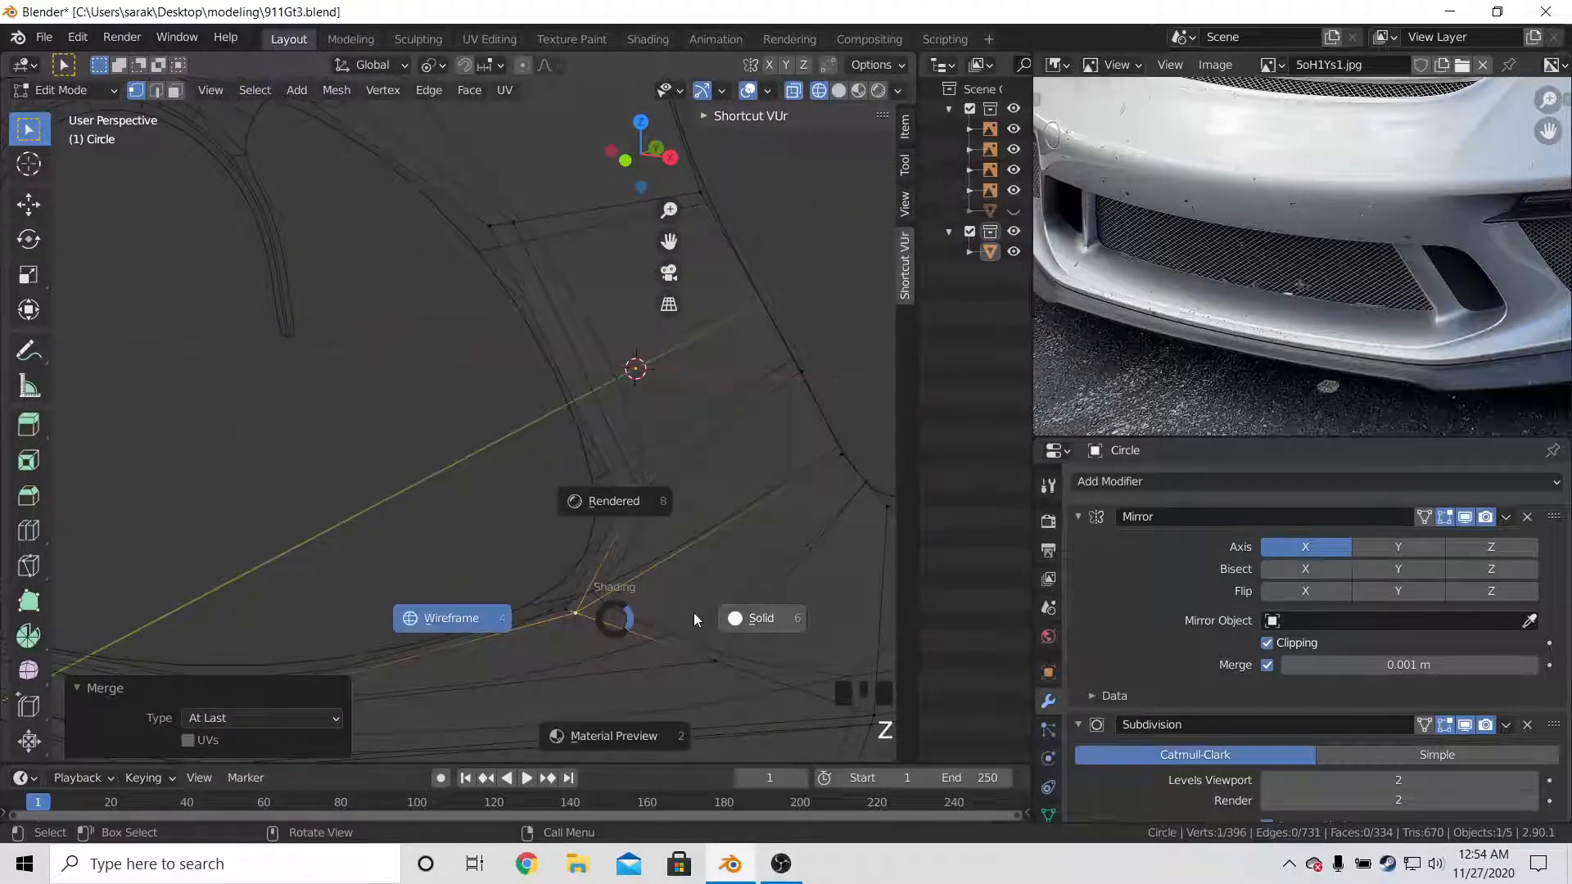
pyautogui.click(732, 615)
pyautogui.keyDown('shift'); pyautogui.moveTo(663, 567); pyautogui.dragTo(672, 588, button='middle'); pyautogui.keyUp('shift')
pyautogui.keyDown('shift'); pyautogui.click(377, 350); pyautogui.keyUp('shift')
pyautogui.press('m')
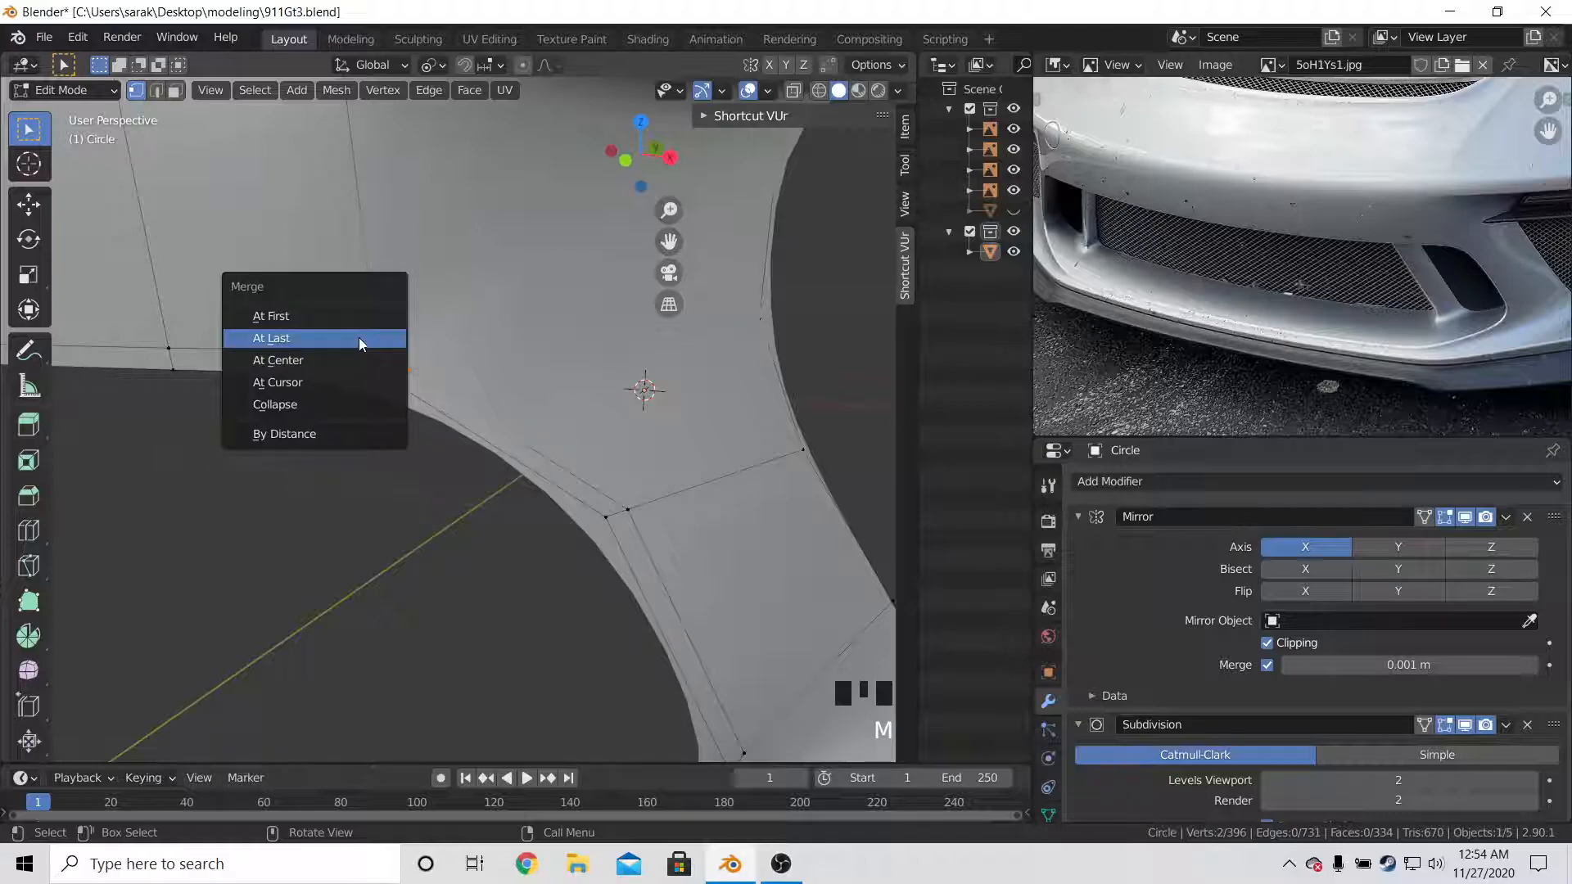
pyautogui.click(358, 337)
# Slide the merged upper-corner vertex along its edge and check the smoothed surface around the central opening
pyautogui.press('g')
pyautogui.press('g')
pyautogui.click(489, 361)
pyautogui.press('Tab')
pyautogui.scroll(-6, 494, 366)
pyautogui.press('a')
pyautogui.press('a')
pyautogui.moveTo(494, 366); pyautogui.dragTo(409, 380, button='middle')
# Extrude the central opening's edge loop inward along Y, and shift it by about -0.0104 m along Y in side view
pyautogui.press('Tab')
pyautogui.keyDown('alt'); pyautogui.click(385, 491); pyautogui.keyUp('alt')
pyautogui.keyDown('shift'); pyautogui.moveTo(385, 491); pyautogui.dragTo(437, 421, button='middle'); pyautogui.keyUp('shift')
pyautogui.press('e')
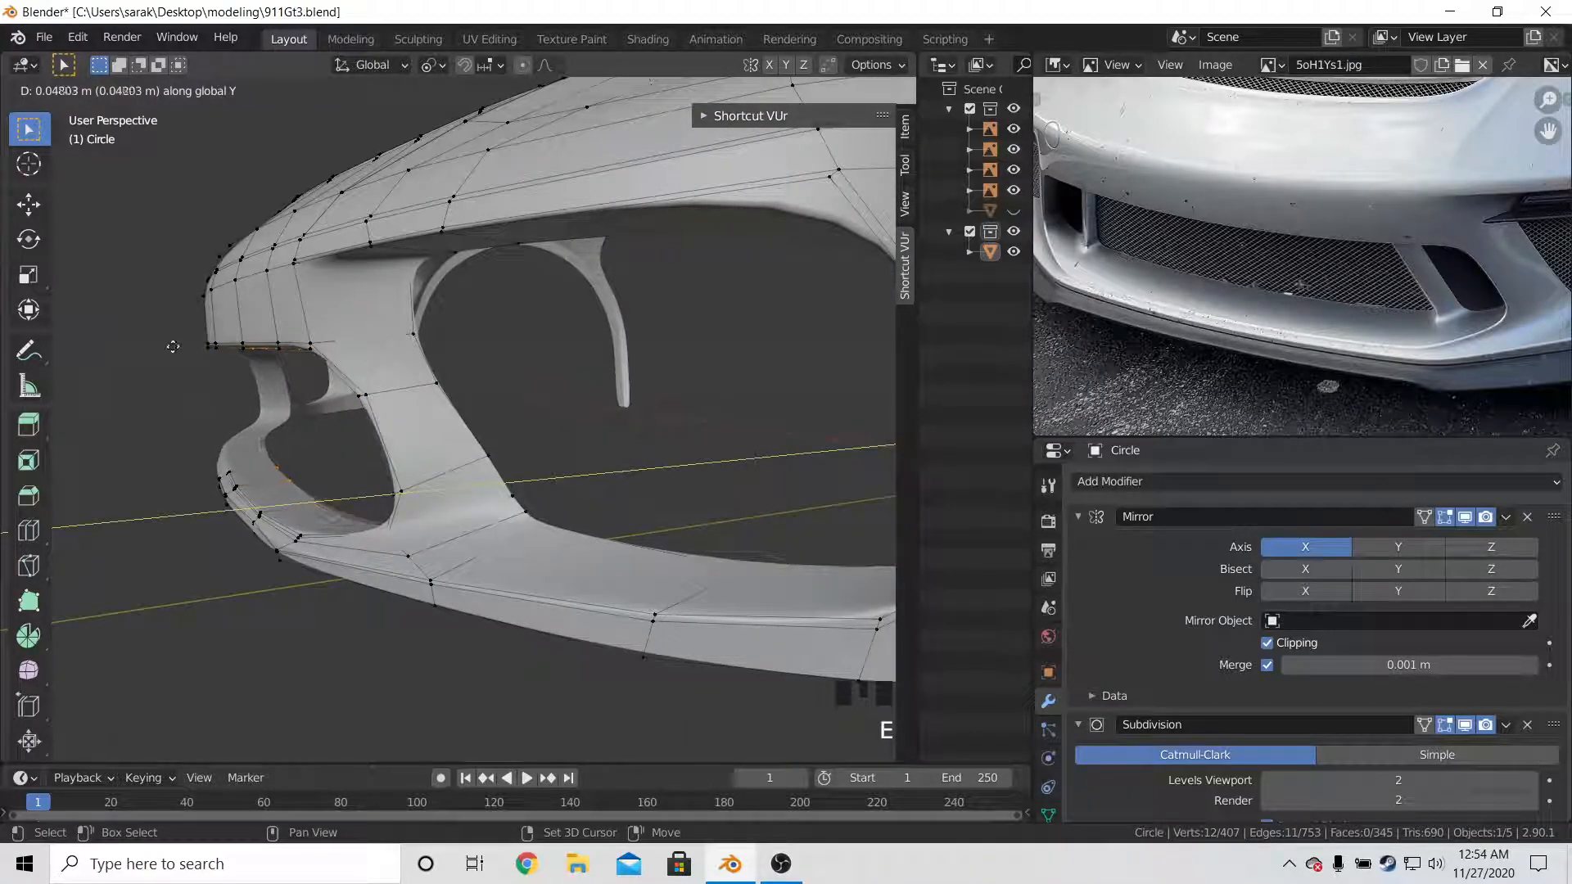
pyautogui.click(234, 339)
pyautogui.press('KP_2')
pyautogui.press('KP_3')
pyautogui.press('z')
pyautogui.click(167, 329)
pyautogui.press('g')
pyautogui.press('y')
pyautogui.click(66, 331)
# Change the transform pivot point and scale the extruded opening loop to about 0.983 in front view
pyautogui.press('KP_1')
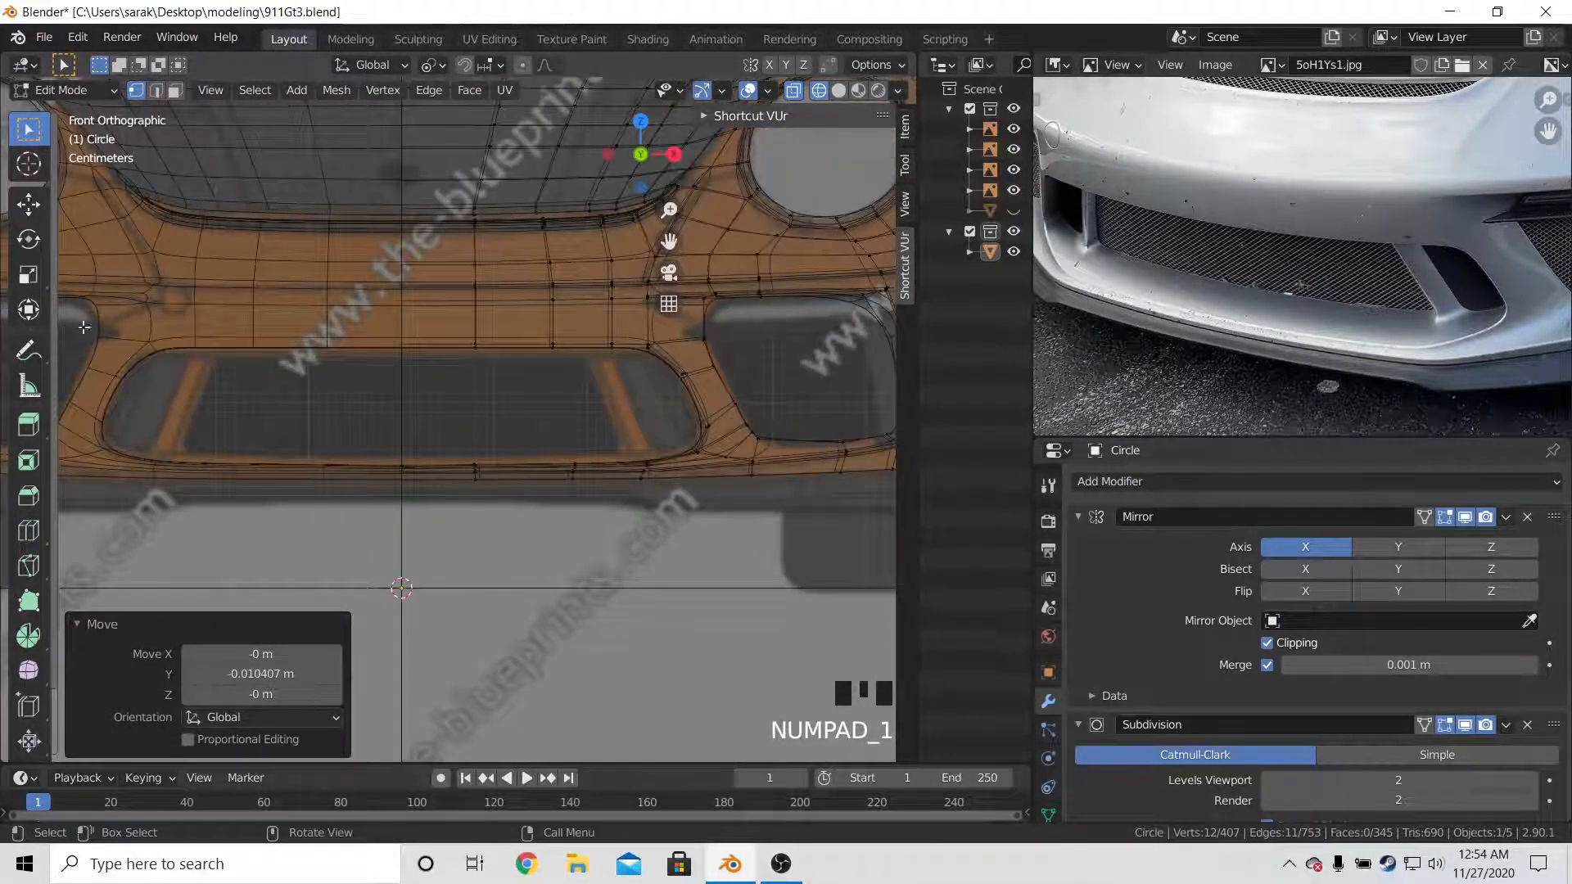
pyautogui.press('s')
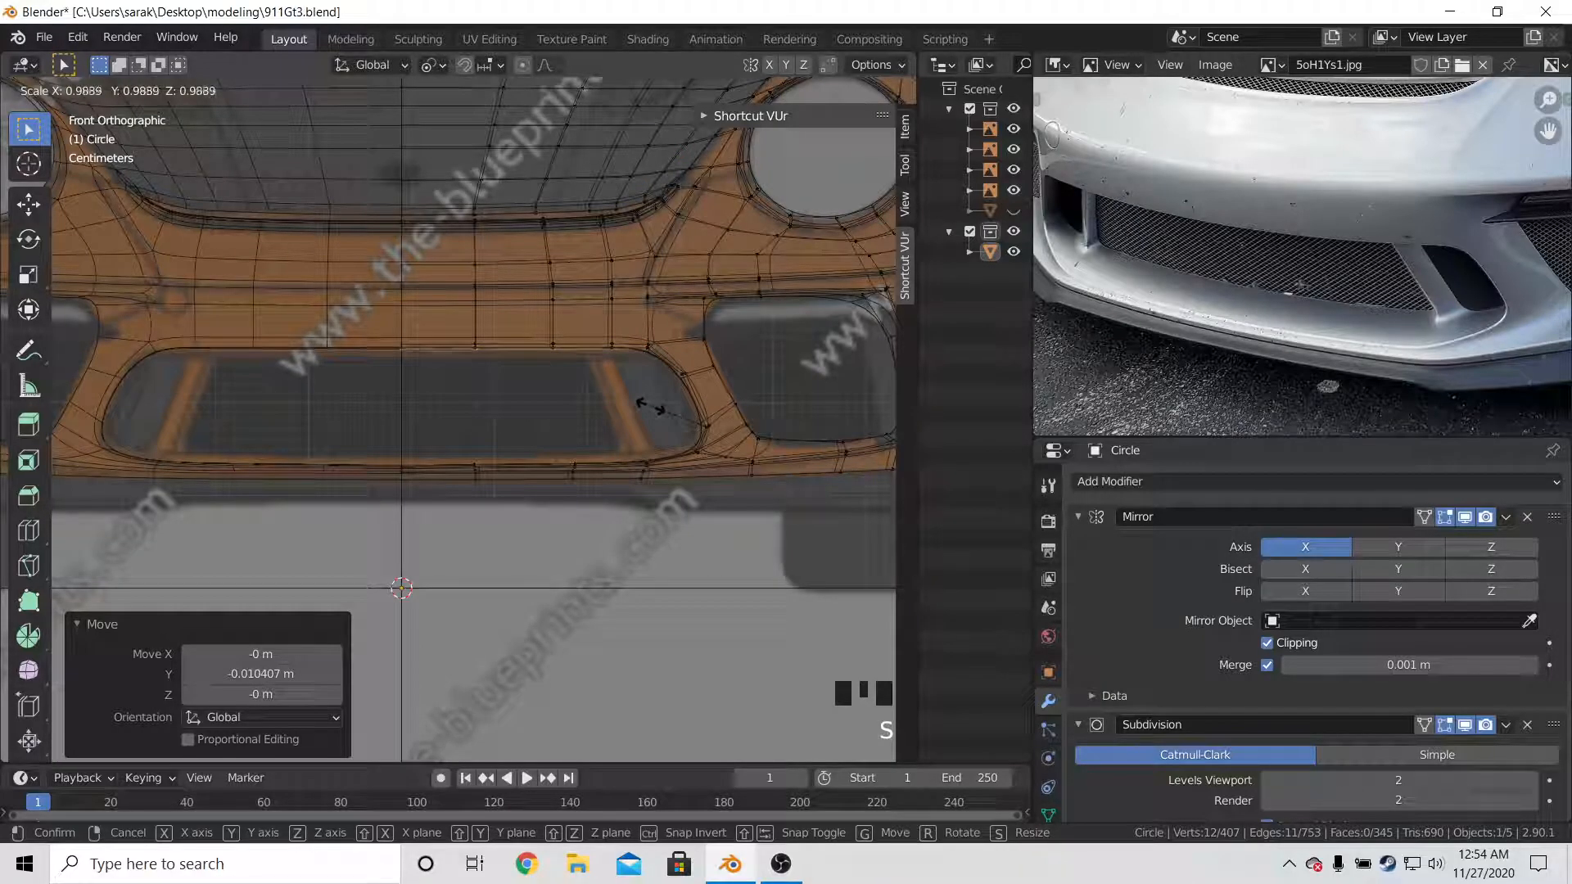
pyautogui.press('Escape')
pyautogui.click(432, 65)
pyautogui.click(462, 131)
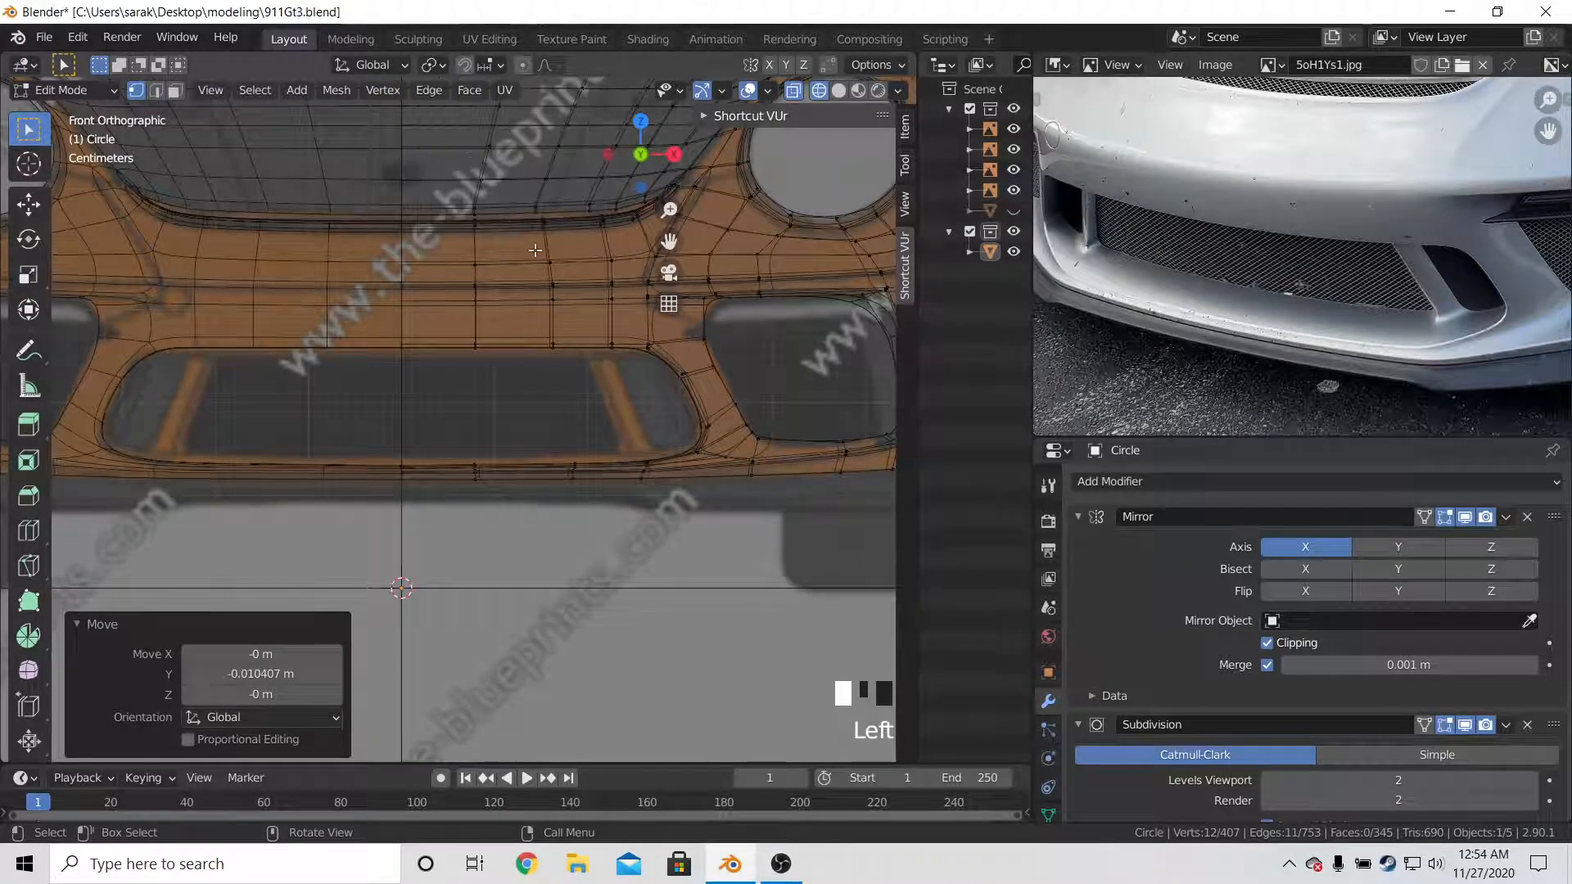
pyautogui.press('s')
pyautogui.click(746, 373)
# Raise the extruded opening loop about 0.001 m along Z and scale it down along Z
pyautogui.press('g')
pyautogui.press('z')
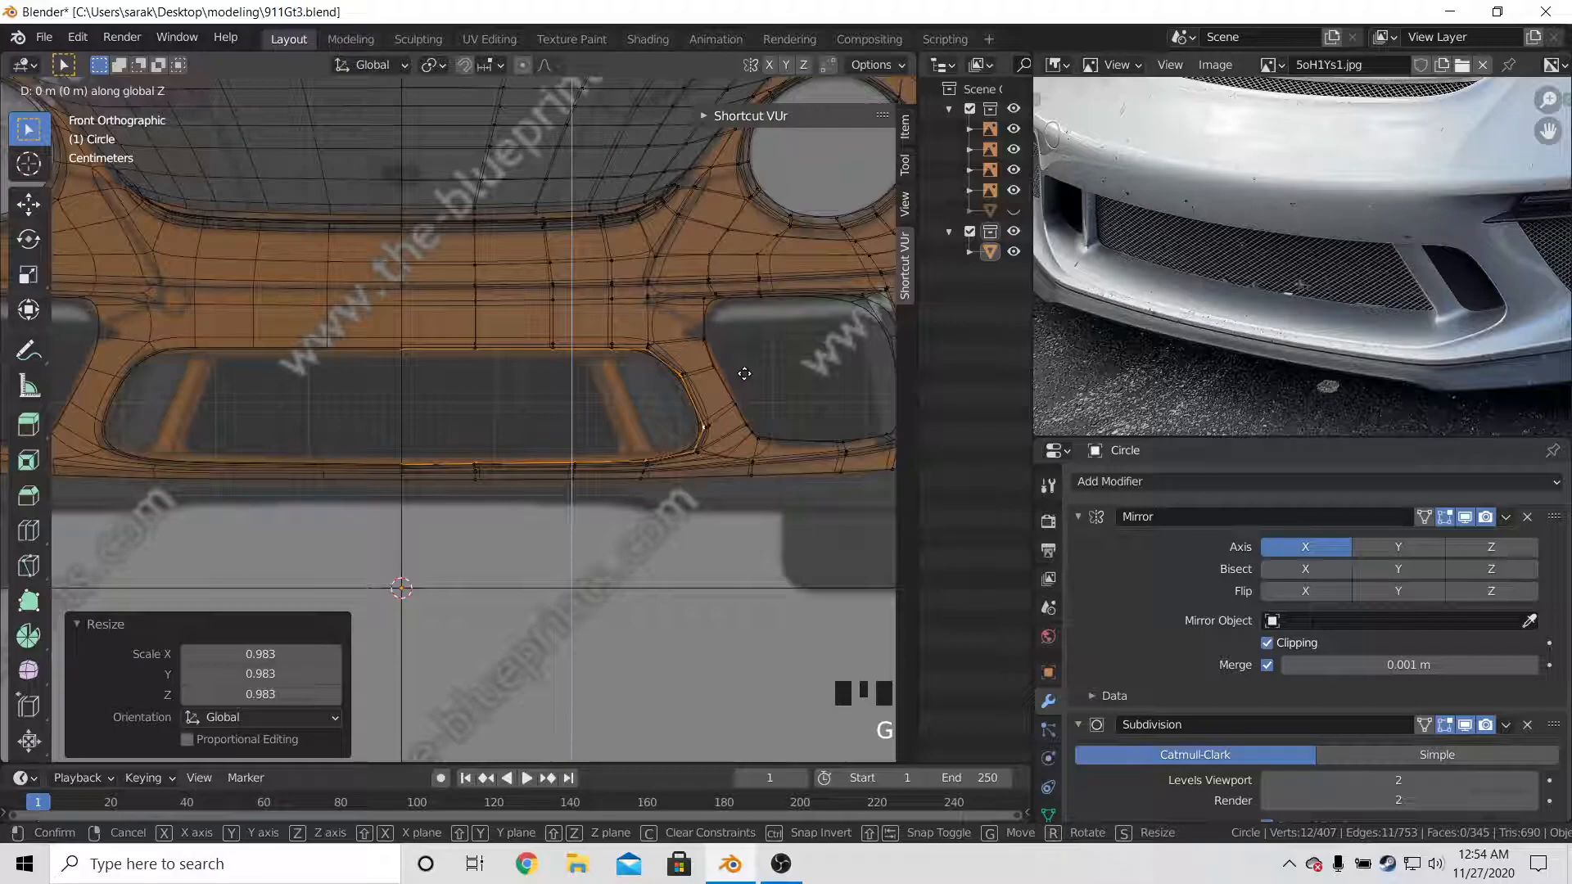
pyautogui.click(745, 363)
pyautogui.press('s')
pyautogui.press('z')
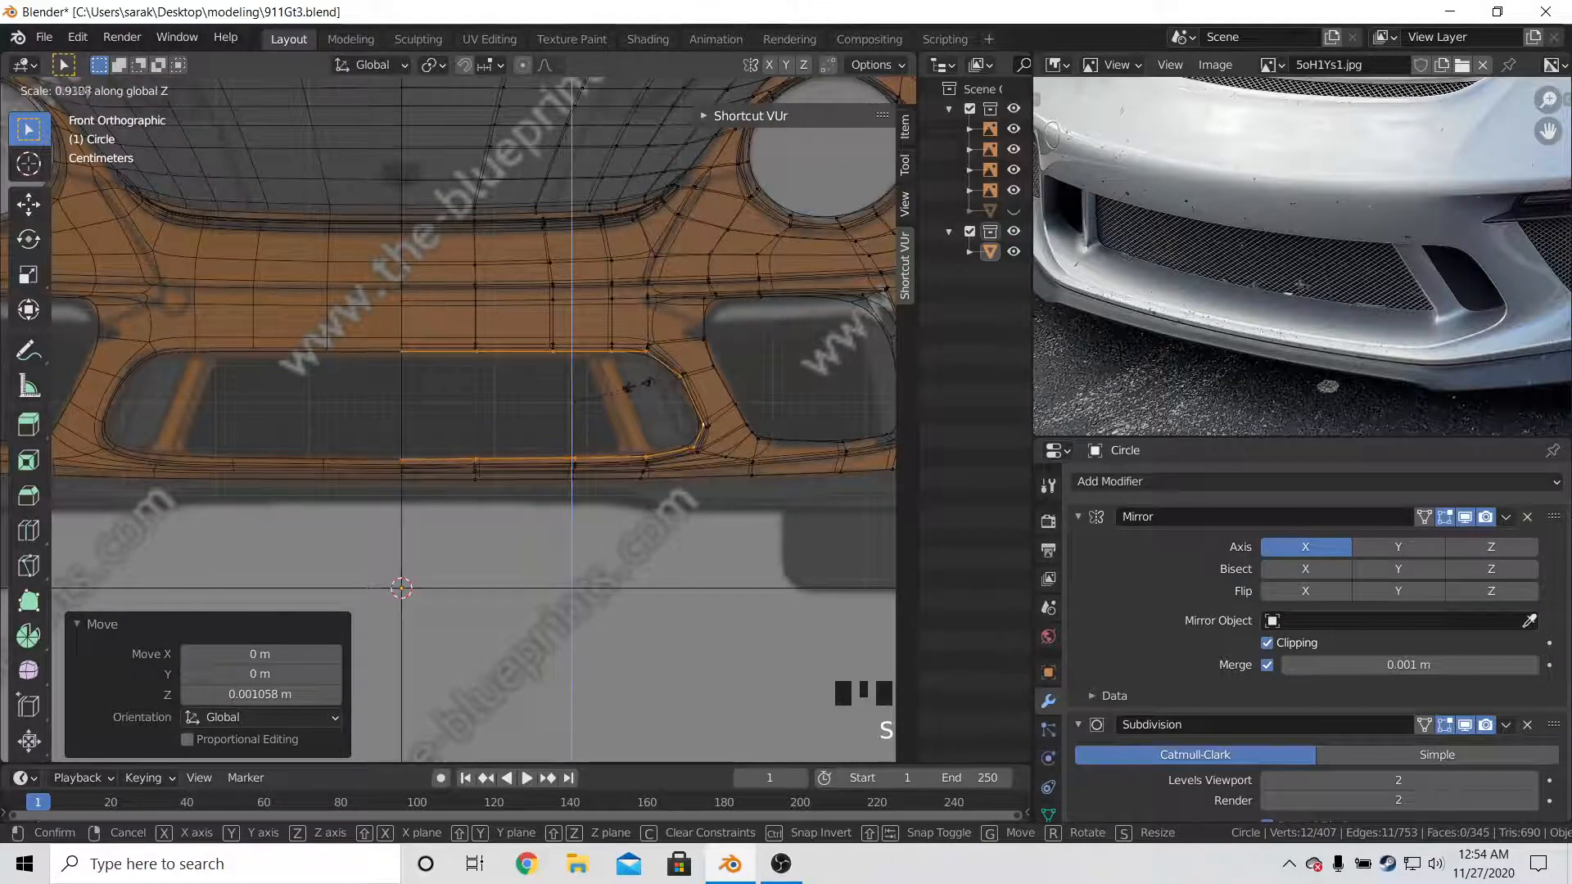
pyautogui.click(554, 387)
# Save the file, inspect the central opening's new inner wall, and compare the strut and side intake with the reference photo
pyautogui.scroll(-4, 554, 386)
pyautogui.press('Tab')
pyautogui.moveTo(681, 382); pyautogui.dragTo(727, 416, button='middle')
pyautogui.press('a')
pyautogui.press('a')
pyautogui.press('a')
pyautogui.hotkey('ctrl', 's')
pyautogui.scroll(-8, 604, 413)
pyautogui.moveTo(602, 411); pyautogui.dragTo(551, 334, button='middle')
pyautogui.scroll(11, 593, 377)
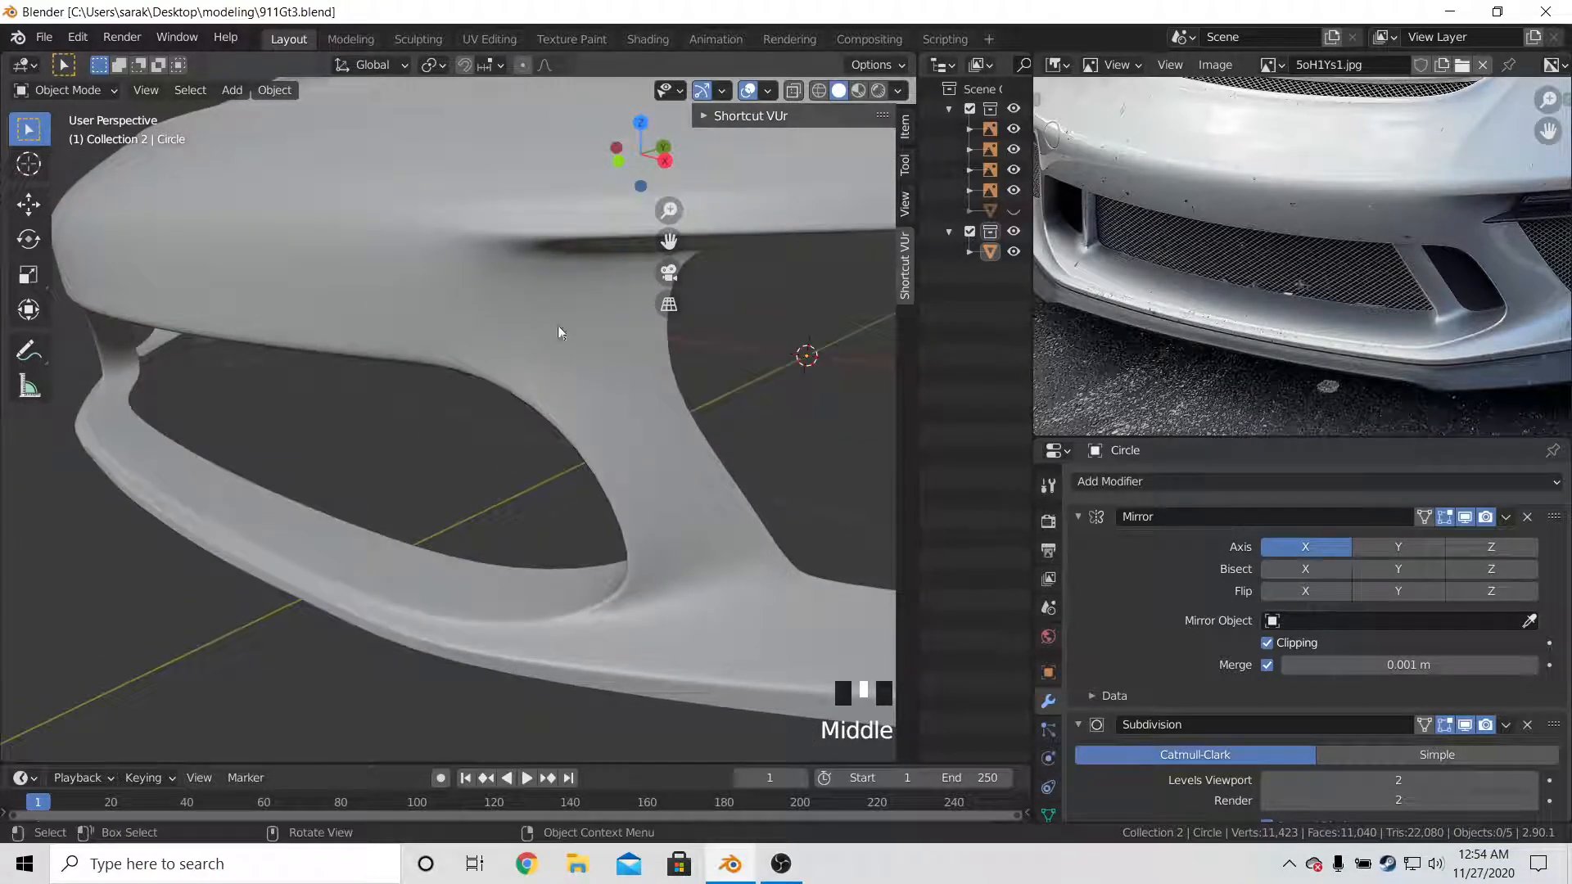
pyautogui.moveTo(1414, 249); pyautogui.dragTo(1206, 256, button='middle')
pyautogui.scroll(-1, 585, 335)
# Select the side intake's strut-side edge vertices in side view and flatten them to 0 along Y about the active top vertex
pyautogui.press('Tab')
pyautogui.click(639, 365)
pyautogui.keyDown('shift'); pyautogui.moveTo(641, 358); pyautogui.dragTo(742, 414, button='middle'); pyautogui.keyUp('shift')
pyautogui.press('KP_3')
pyautogui.scroll(3, 418, 318)
pyautogui.keyDown('shift'); pyautogui.click(342, 276); pyautogui.keyUp('shift')
pyautogui.keyDown('shift'); pyautogui.click(388, 358); pyautogui.keyUp('shift')
pyautogui.keyDown('shift'); pyautogui.click(419, 412); pyautogui.keyUp('shift')
pyautogui.press('z')
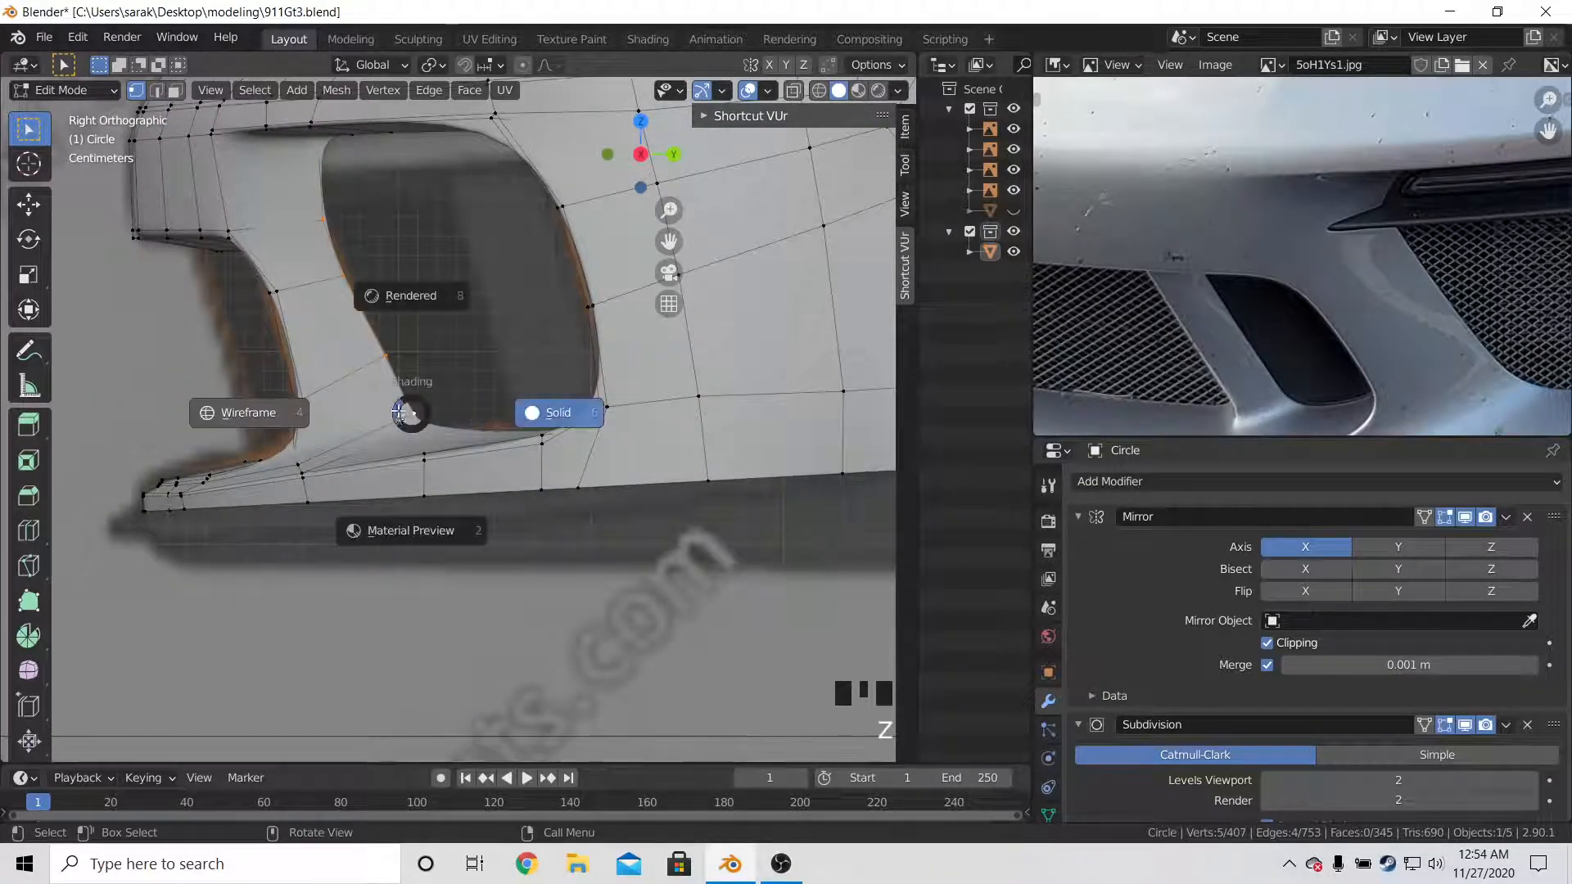
pyautogui.press('z')
pyautogui.keyDown('shift'); pyautogui.click(425, 422); pyautogui.keyUp('shift')
pyautogui.press('z')
pyautogui.click(519, 432)
pyautogui.keyDown('shift'); pyautogui.click(337, 179); pyautogui.keyUp('shift')
pyautogui.keyDown('shift'); pyautogui.click(349, 181); pyautogui.keyUp('shift')
pyautogui.keyDown('shift'); pyautogui.click(351, 181); pyautogui.keyUp('shift')
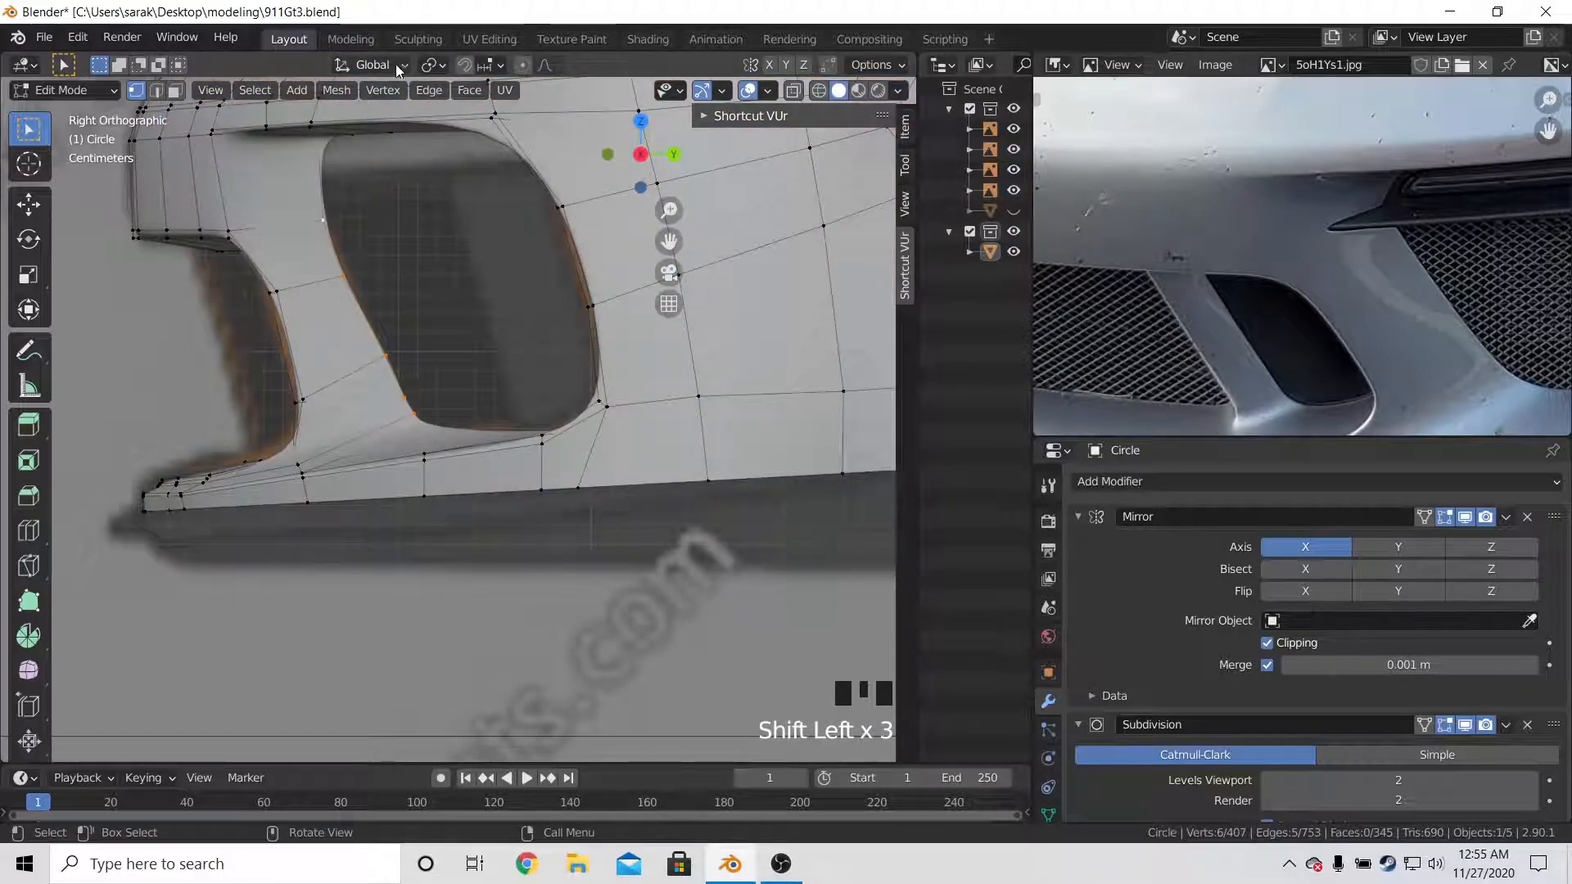
pyautogui.click(431, 64)
pyautogui.click(453, 175)
pyautogui.write('s')
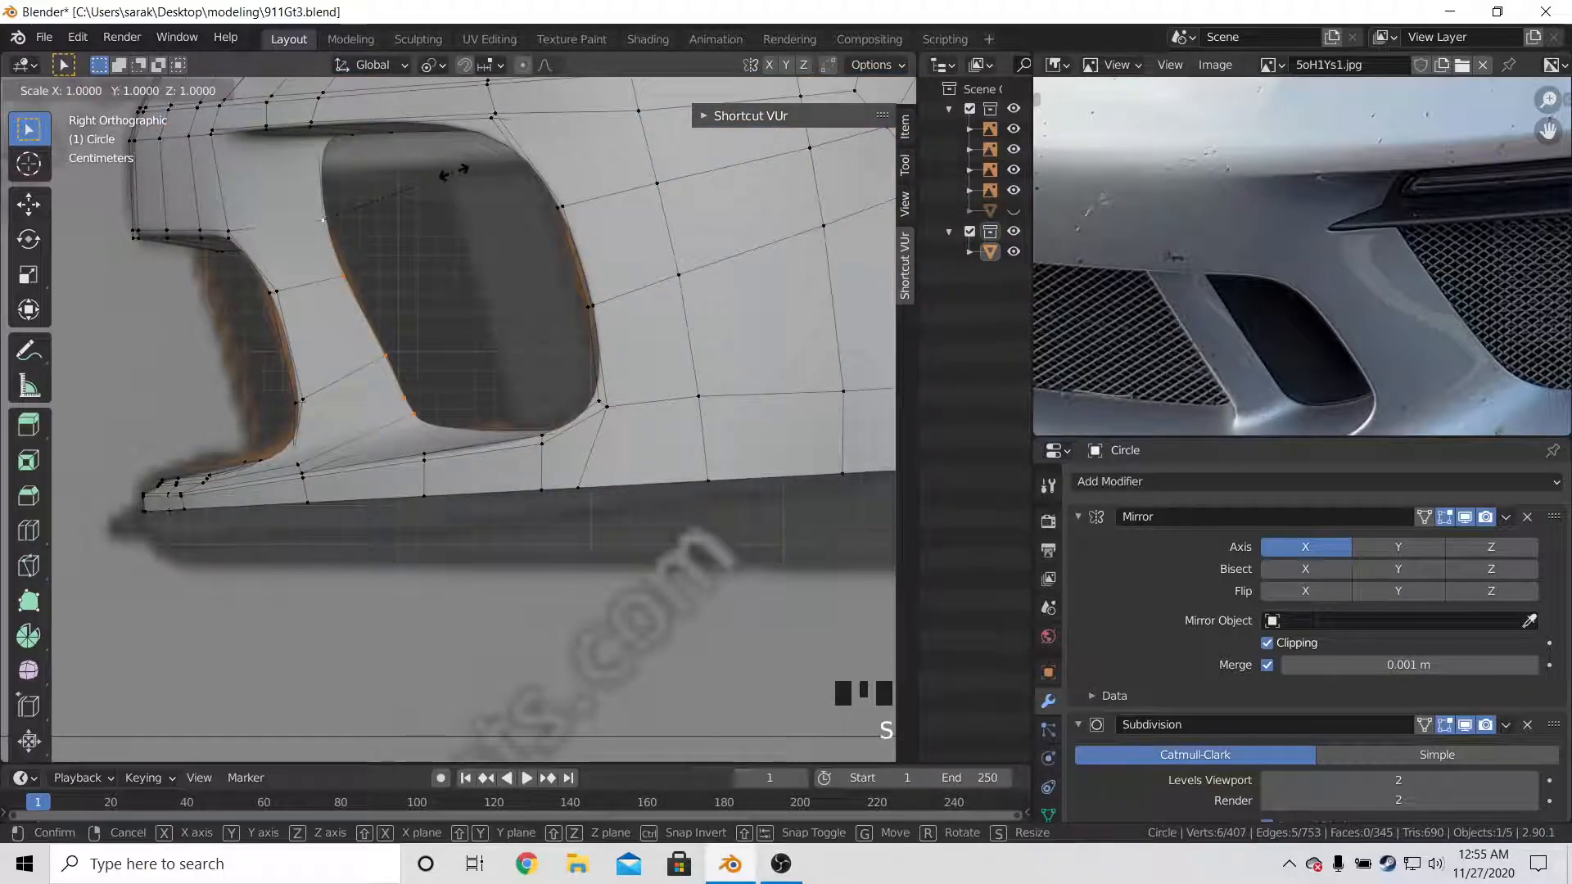
pyautogui.write('y0')
pyautogui.press('Return')
# Rotate the flattened strut-side edge about its top vertex to follow the strut's slant in the side blueprint
pyautogui.press('z')
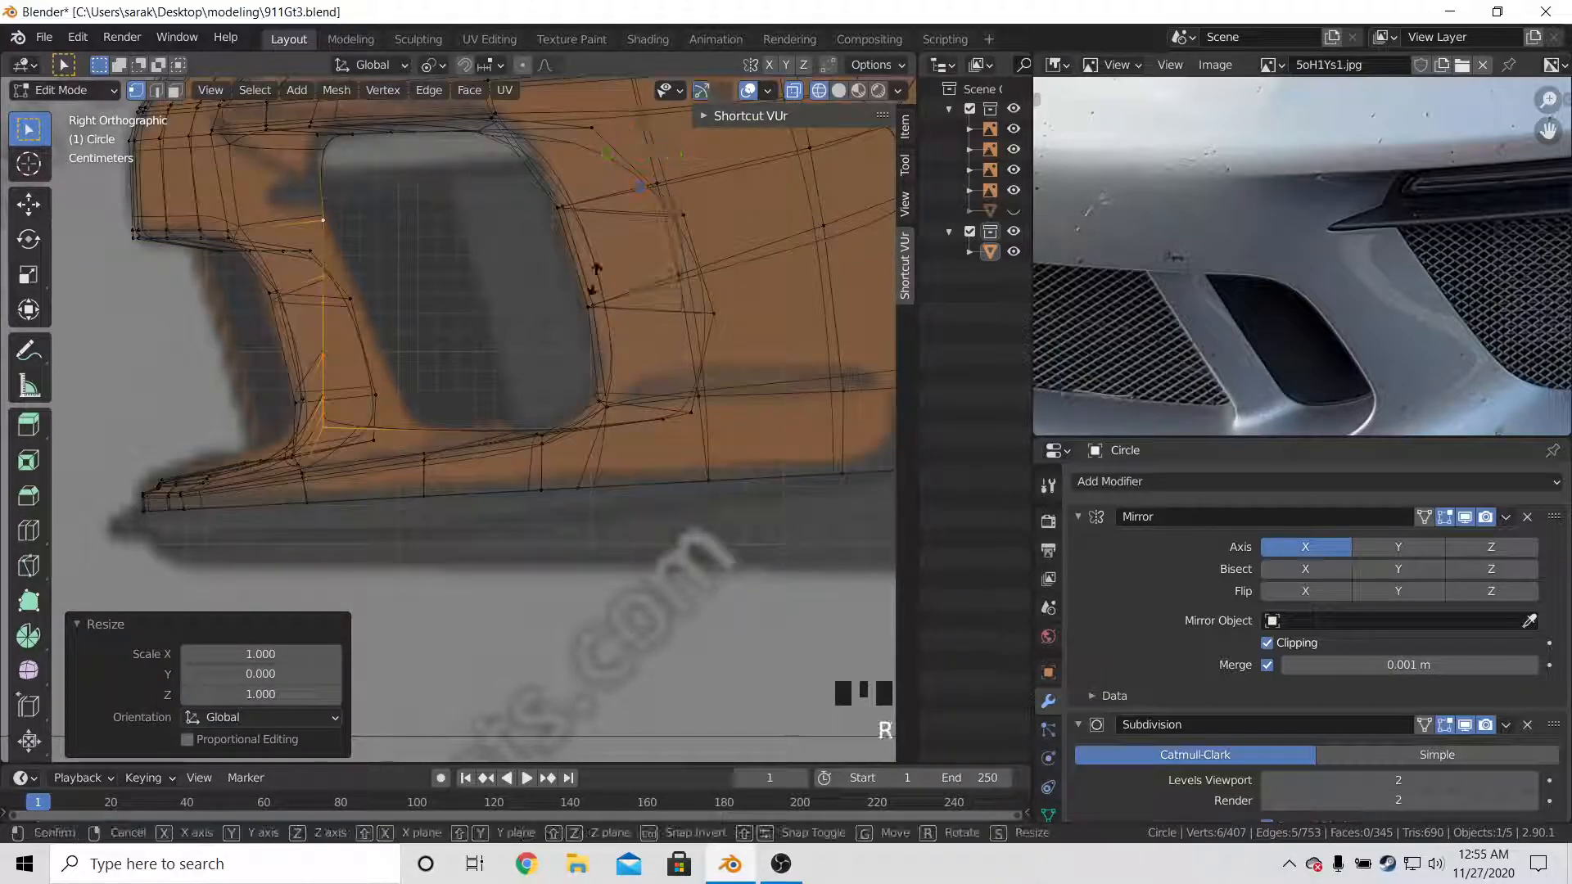
pyautogui.press('r')
pyautogui.click(649, 117)
# Slide the intake's lower front corner vertex by a factor of about 0.102, lower it slightly in side view, and save the file
pyautogui.click(404, 409)
pyautogui.press('g')
pyautogui.press('g')
pyautogui.click(431, 426)
pyautogui.press('g')
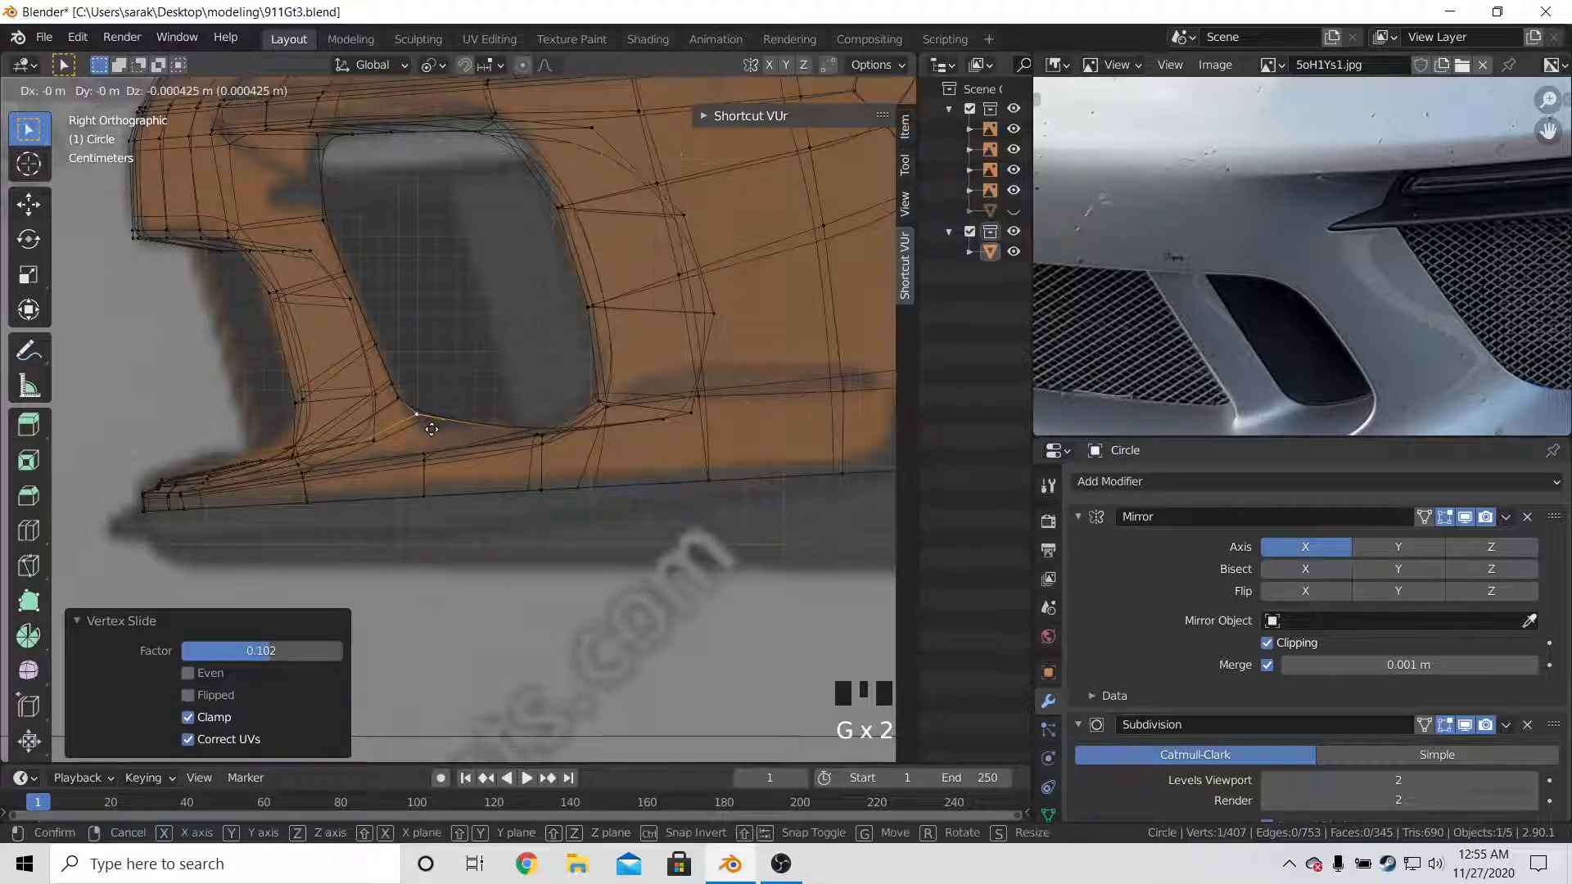
pyautogui.click(426, 499)
pyautogui.press('z')
pyautogui.press('Tab')
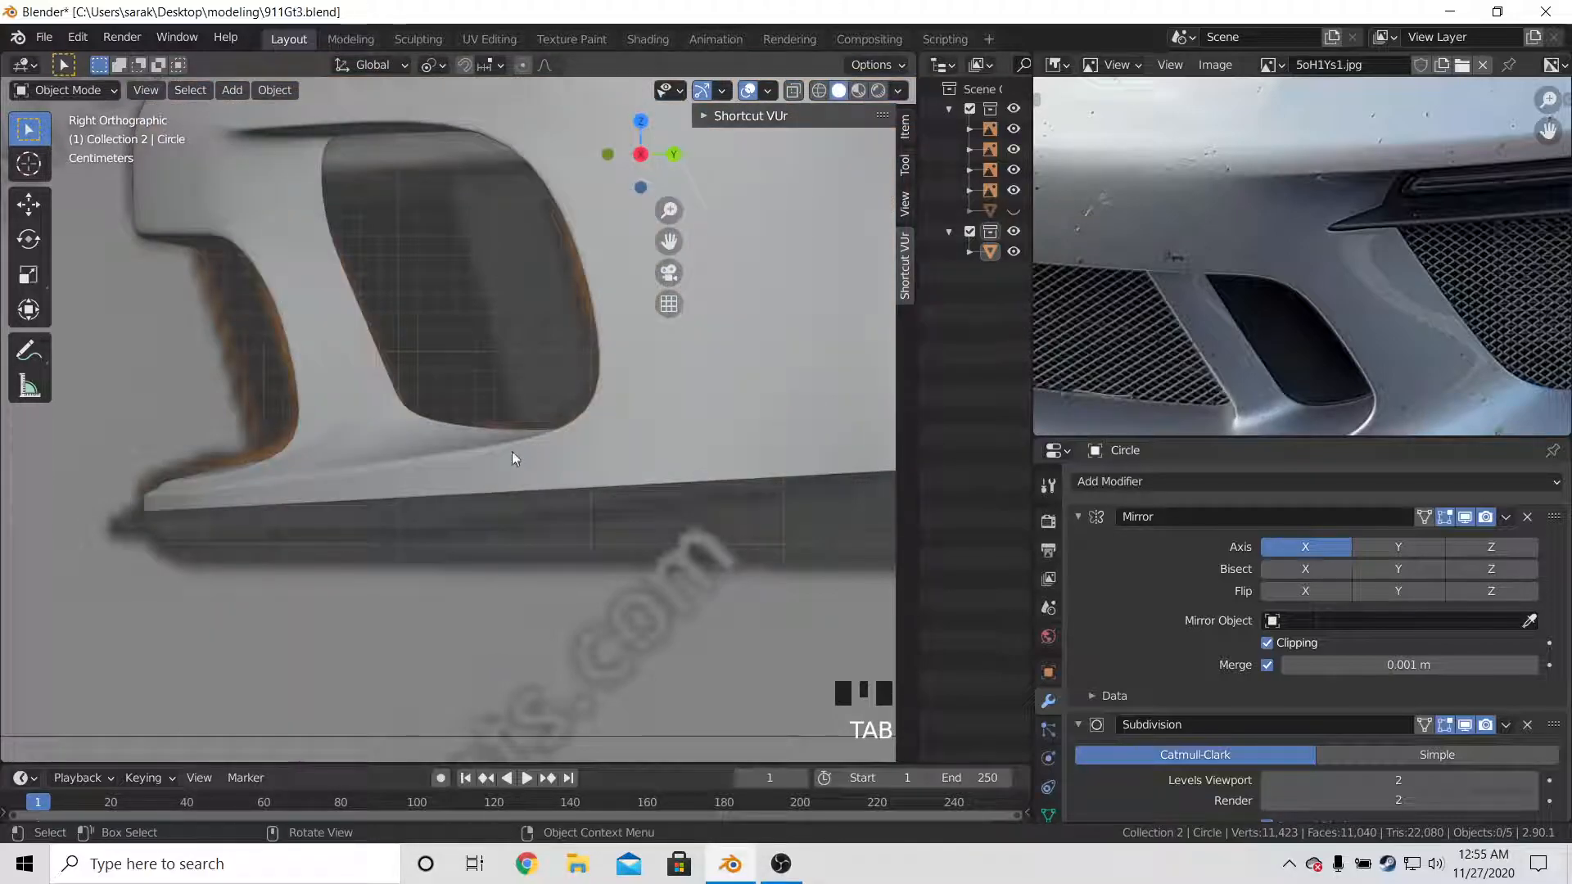
pyautogui.hotkey('ctrl', 's')
pyautogui.moveTo(500, 436); pyautogui.dragTo(557, 424, button='middle')
# Select the strut-side edge path of the side intake in front view and rotate it about 1.09°
pyautogui.press('KP_1')
pyautogui.press('Tab')
pyautogui.press('z')
pyautogui.click(569, 329)
pyautogui.keyDown('ctrl'); pyautogui.click(650, 466); pyautogui.keyUp('ctrl')
pyautogui.press('r')
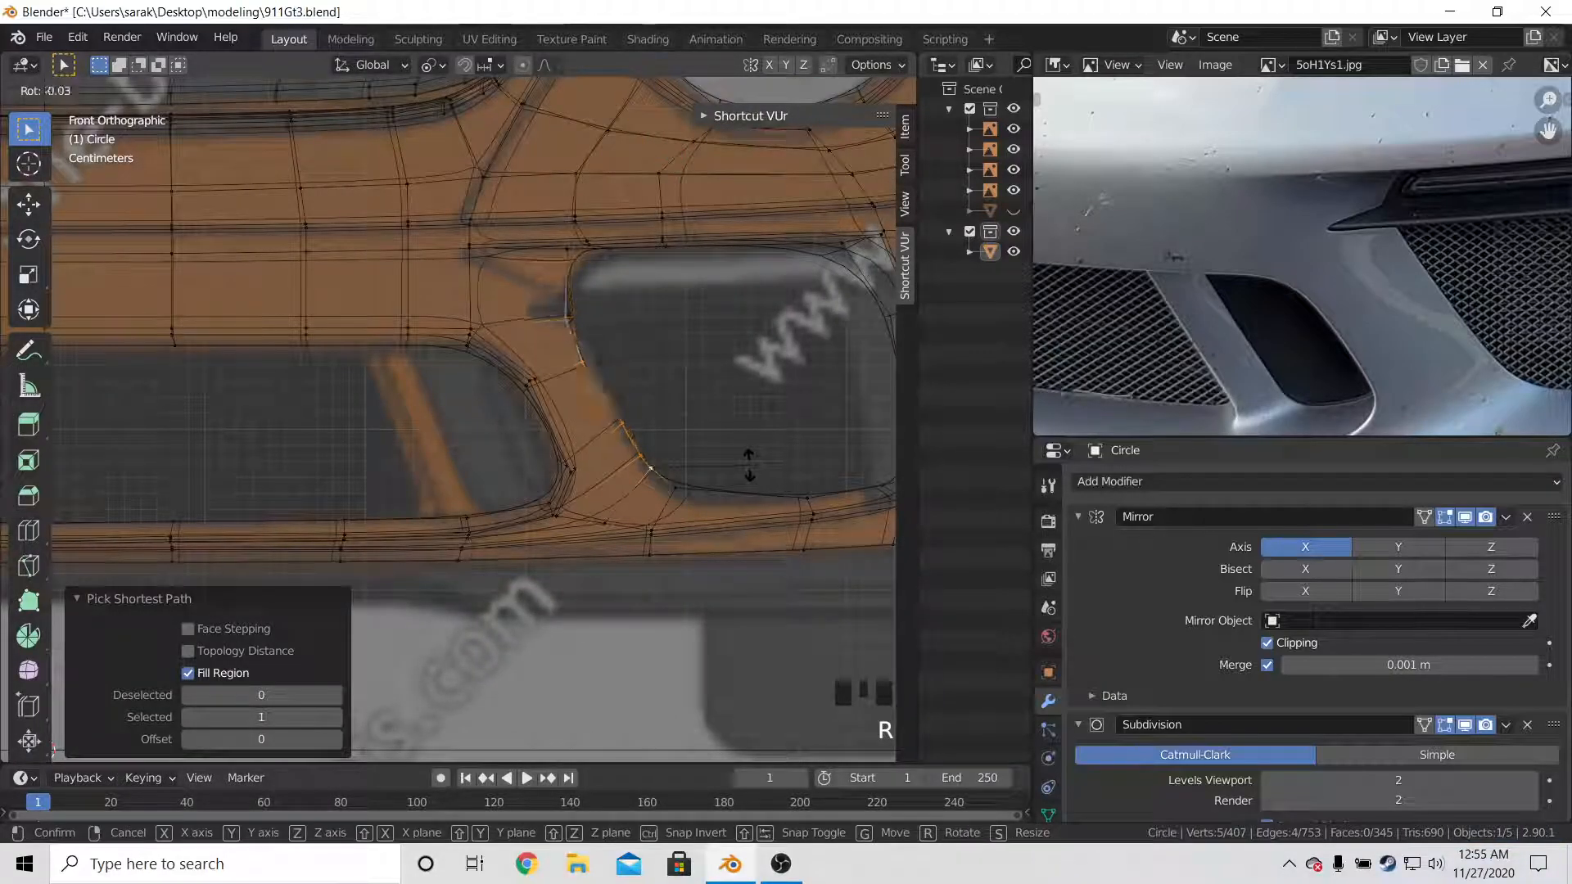
pyautogui.click(714, 565)
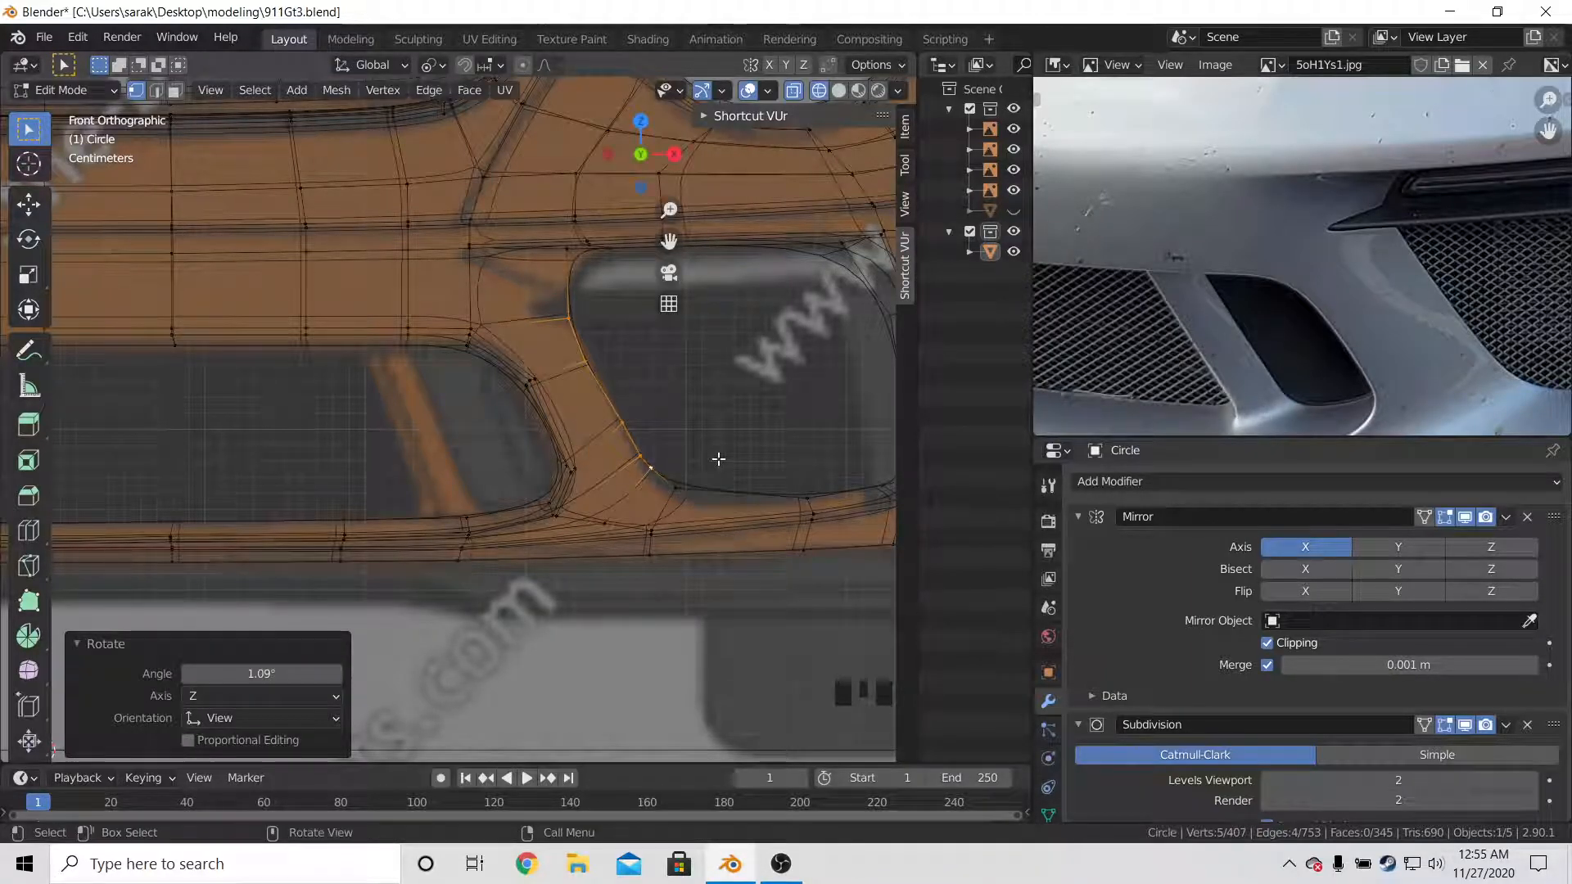
# Slide and move the vertices along the intake's strut-side edge, up to its upper corner, to match the front blueprint
pyautogui.keyDown('shift'); pyautogui.moveTo(664, 434); pyautogui.dragTo(625, 425, button='middle'); pyautogui.keyUp('shift')
pyautogui.scroll(3, 641, 428)
pyautogui.click(622, 442)
pyautogui.press('g')
pyautogui.press('g')
pyautogui.click(573, 330)
pyautogui.click(564, 315)
pyautogui.press('g')
pyautogui.click(590, 303)
pyautogui.click(524, 231)
pyautogui.press('g')
pyautogui.click(569, 235)
pyautogui.press('g')
pyautogui.rightClick(610, 325)
# Lower the intake's lower strut-side corner vertex about 0.005 m in front view and reposition the neighbouring vertices above it along the slanted edge
pyautogui.click(704, 522)
pyautogui.press('g')
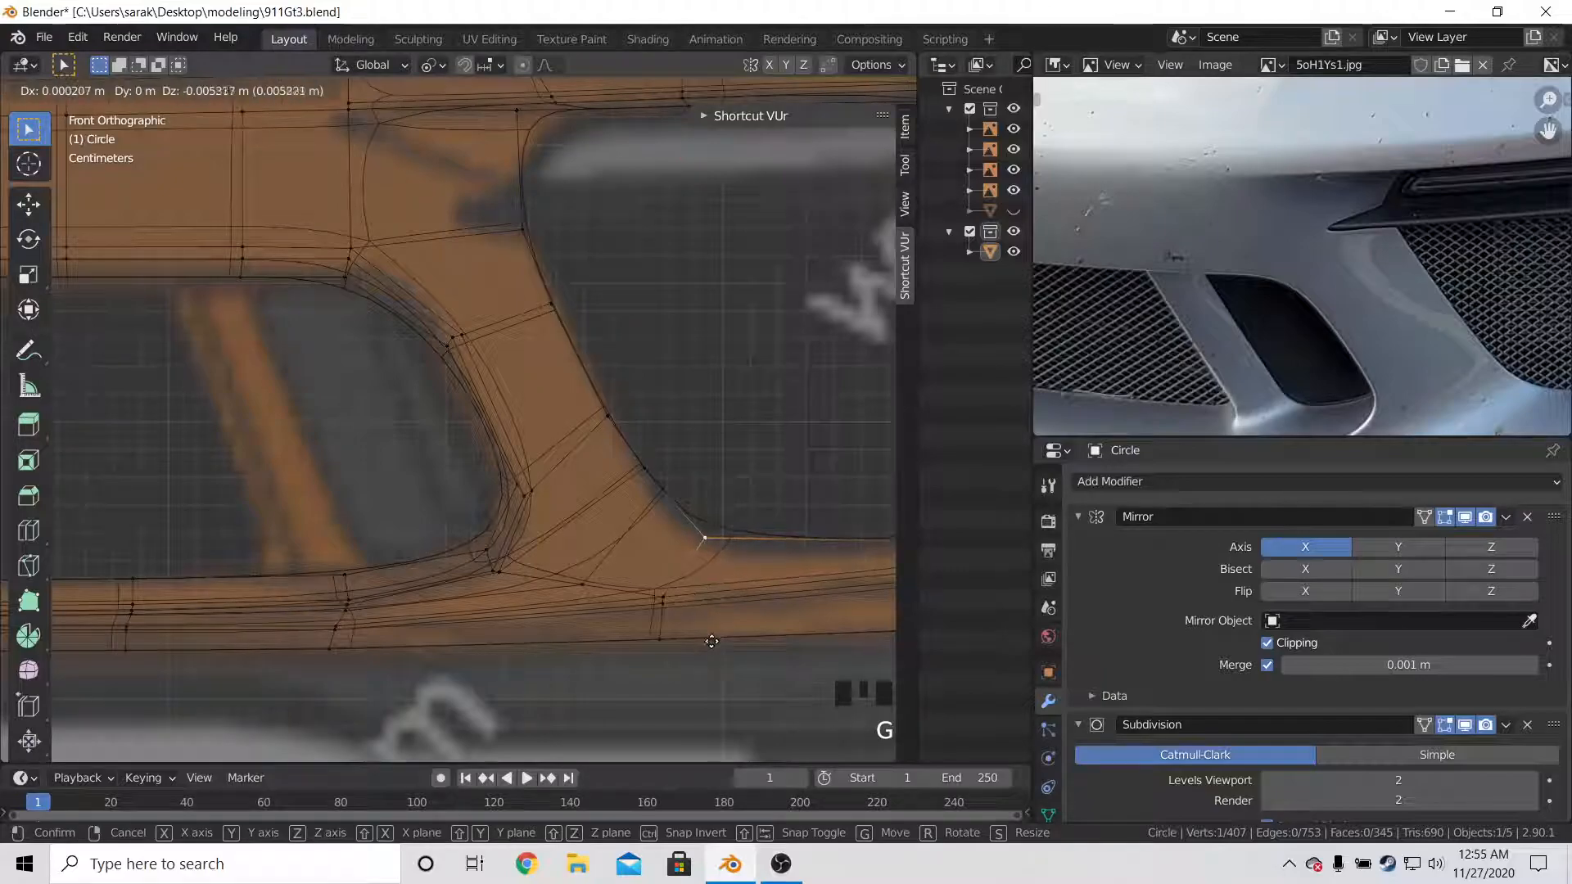
pyautogui.click(711, 639)
pyautogui.click(663, 488)
pyautogui.press('g')
pyautogui.click(661, 464)
pyautogui.press('g')
pyautogui.click(568, 420)
pyautogui.click(597, 414)
pyautogui.press('g')
pyautogui.click(573, 347)
# Move the upper vertex of the intake's slanted edge to smooth the curve, and save the file
pyautogui.scroll(-1, 642, 435)
pyautogui.press('Tab')
pyautogui.press('Tab')
pyautogui.click(537, 323)
pyautogui.press('g')
pyautogui.click(568, 330)
pyautogui.press('Tab')
pyautogui.hotkey('ctrl', 's')
# Move the lower vertex of the intake's slanted edge up and inward, check the smoothed shape, and save the file
pyautogui.press('Tab')
pyautogui.click(621, 456)
pyautogui.press('g')
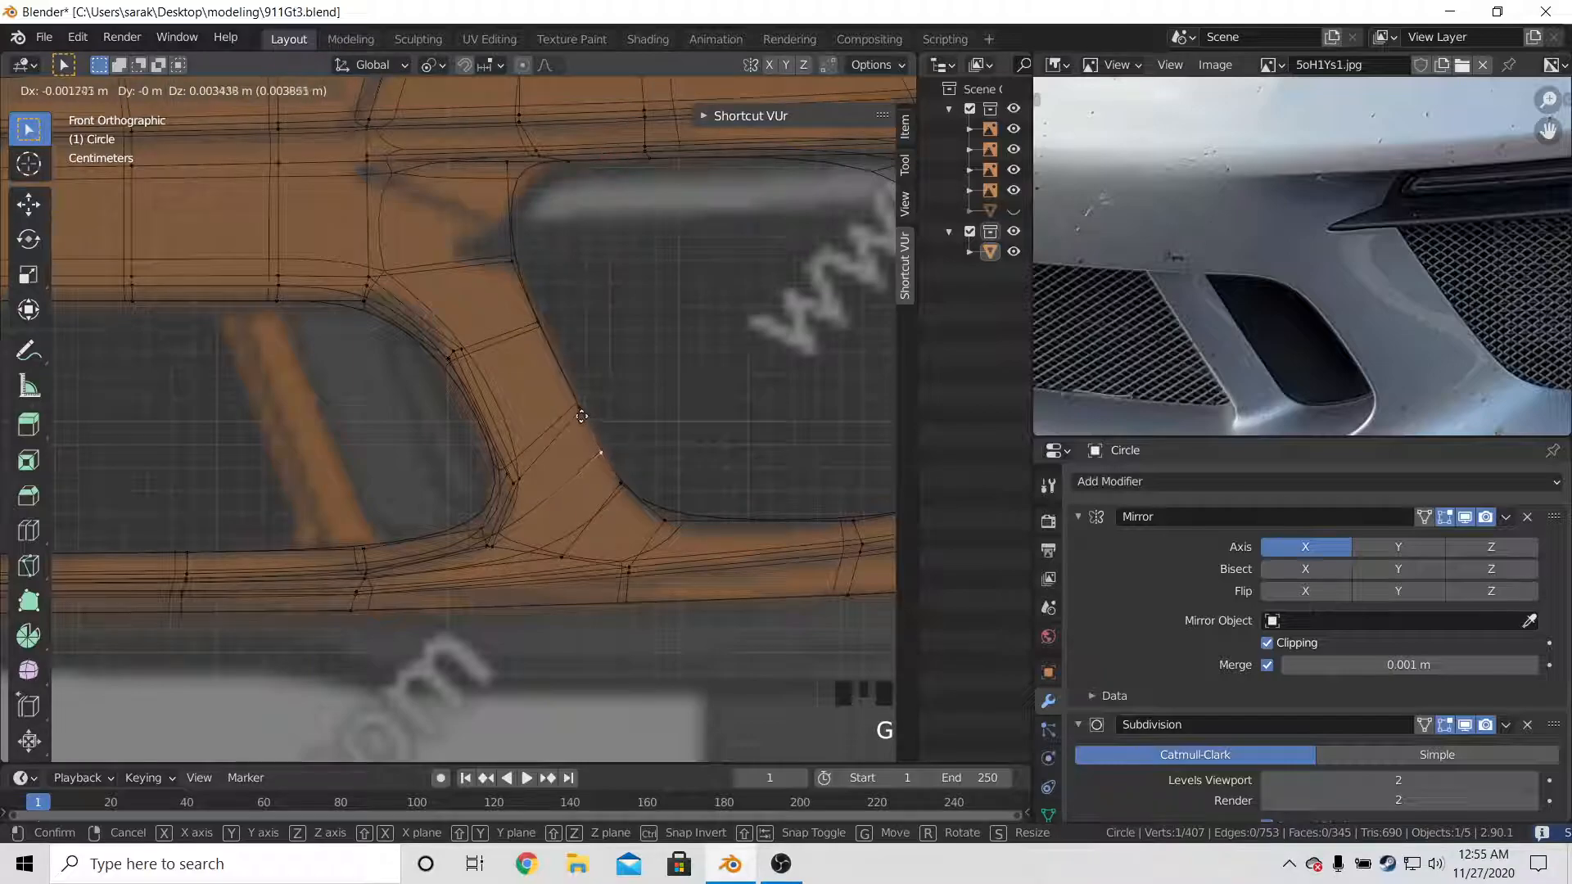
pyautogui.click(632, 429)
pyautogui.press('Tab')
pyautogui.scroll(-2, 691, 435)
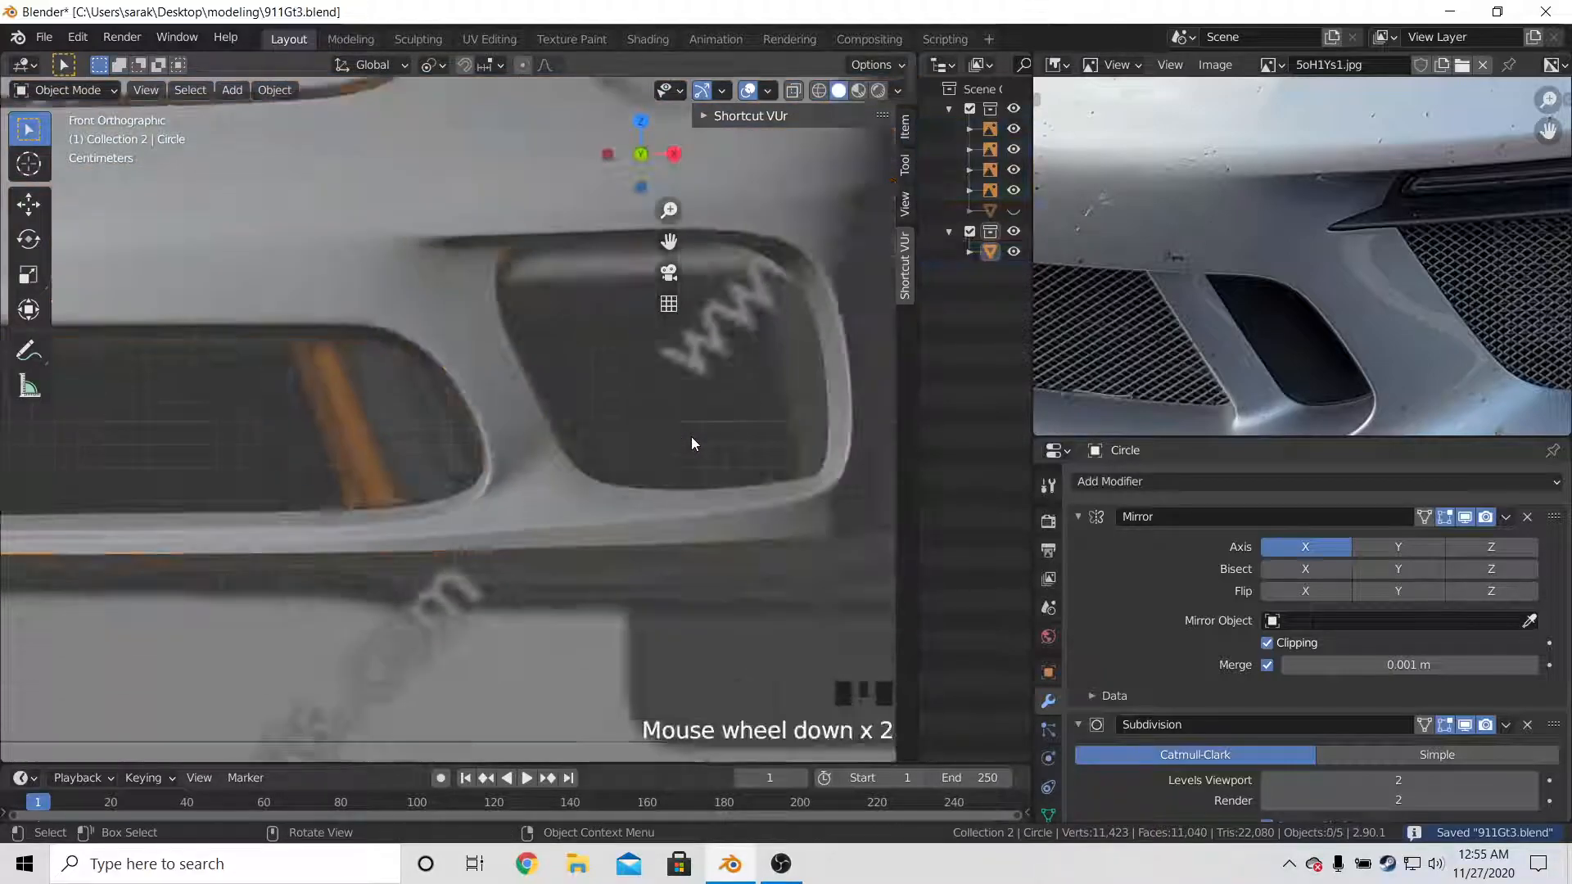
pyautogui.press('Tab')
pyautogui.press('Tab')
pyautogui.hotkey('ctrl', 's')
# Inspect the bumper in perspective and examine in the reference photo where the inner strut meets the lower lip
pyautogui.moveTo(706, 428); pyautogui.dragTo(616, 448, button='middle')
pyautogui.scroll(-3, 573, 448)
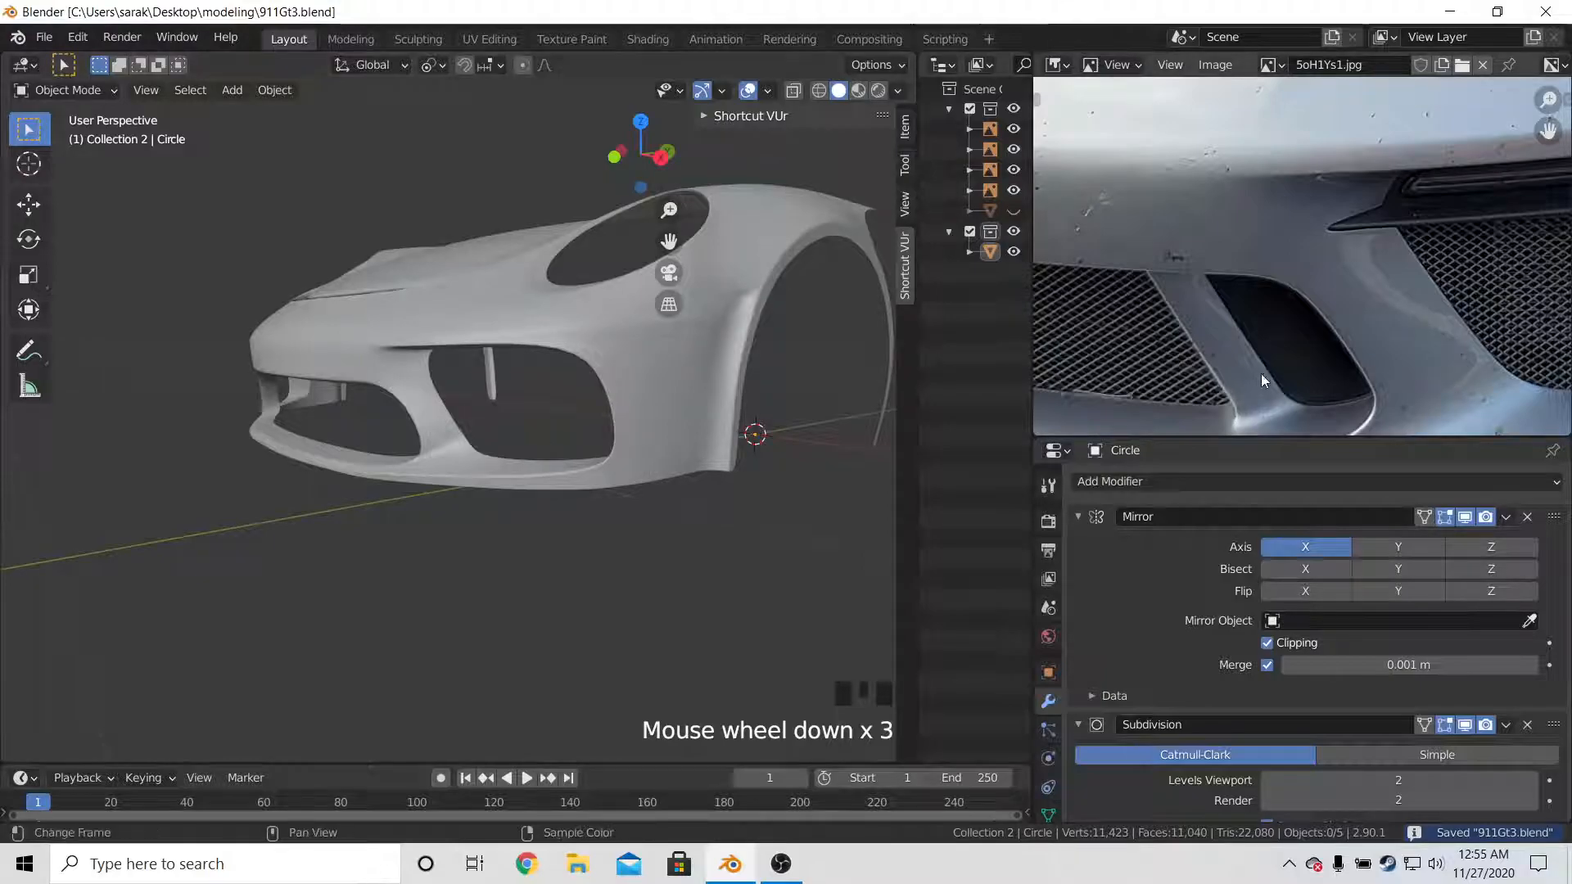
pyautogui.moveTo(1255, 374); pyautogui.dragTo(1220, 262, button='middle')
pyautogui.scroll(-1, 1178, 208)
pyautogui.moveTo(1177, 208); pyautogui.dragTo(1248, 306, button='middle')
pyautogui.scroll(-1, 1259, 194)
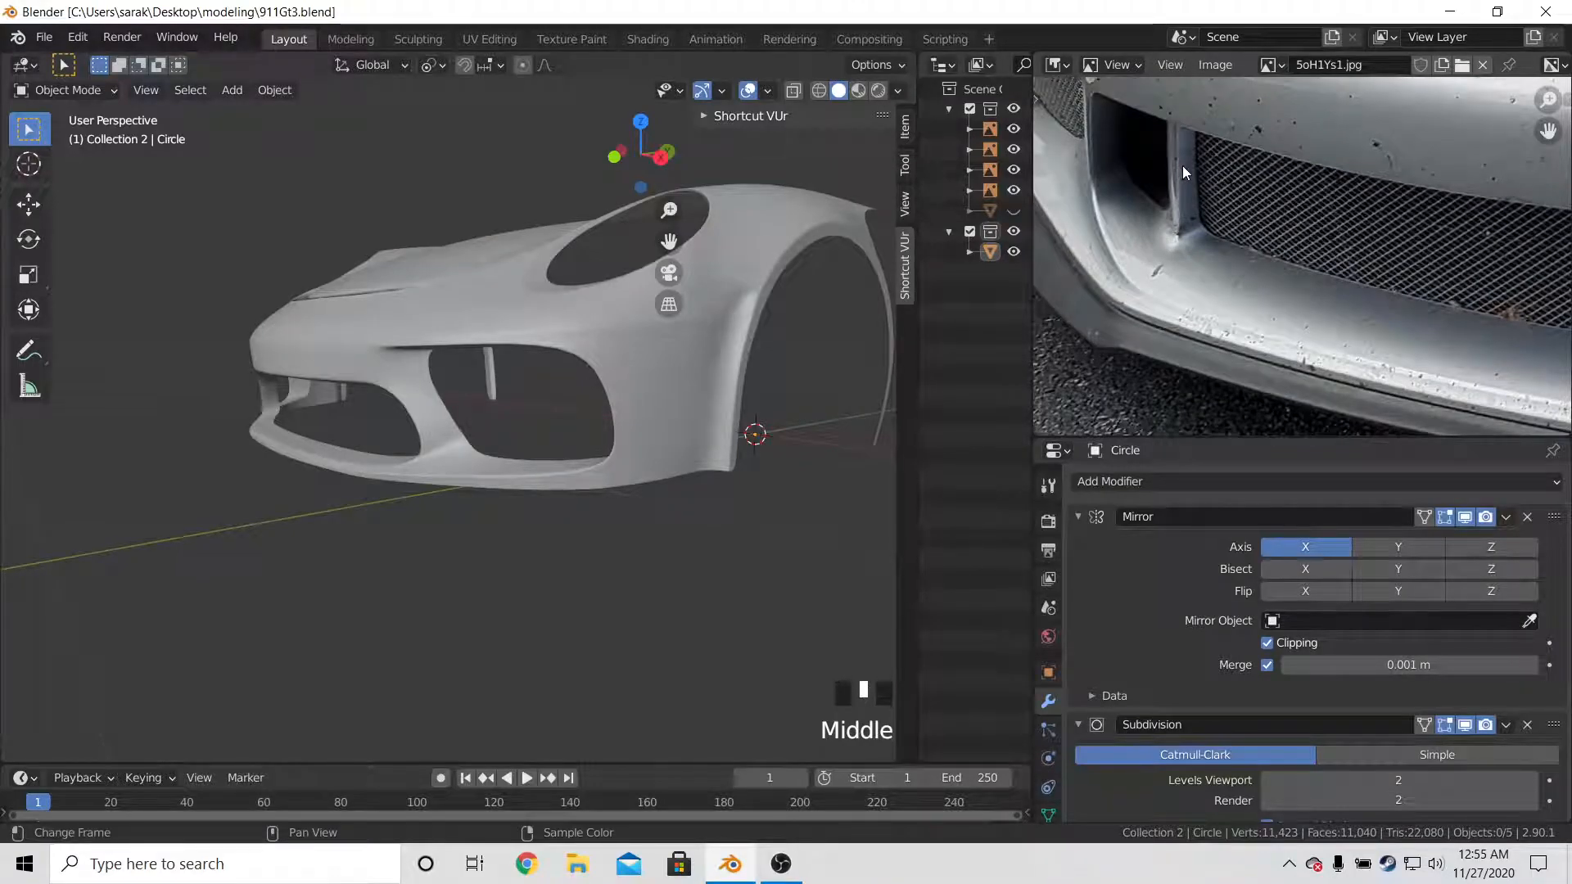
pyautogui.press('Tab')
pyautogui.moveTo(281, 470); pyautogui.dragTo(440, 502, button='middle')
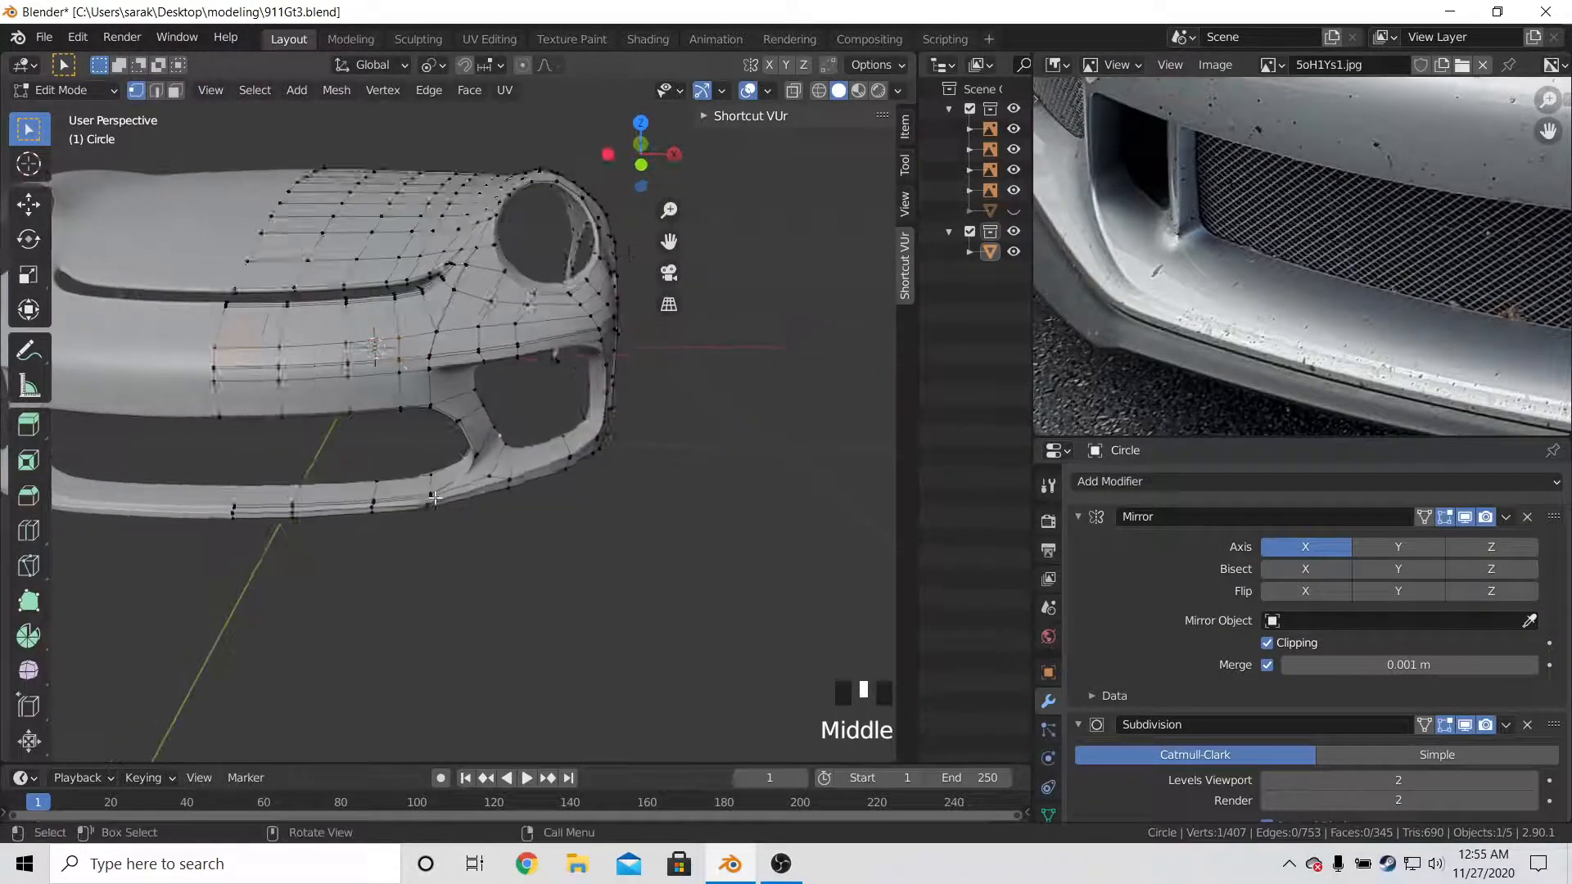
pyautogui.scroll(2, 441, 502)
# Slide the vertical edge loop in the lower lip below the central opening outward to the inner strut's blueprint position
pyautogui.press('KP_1')
pyautogui.press('z')
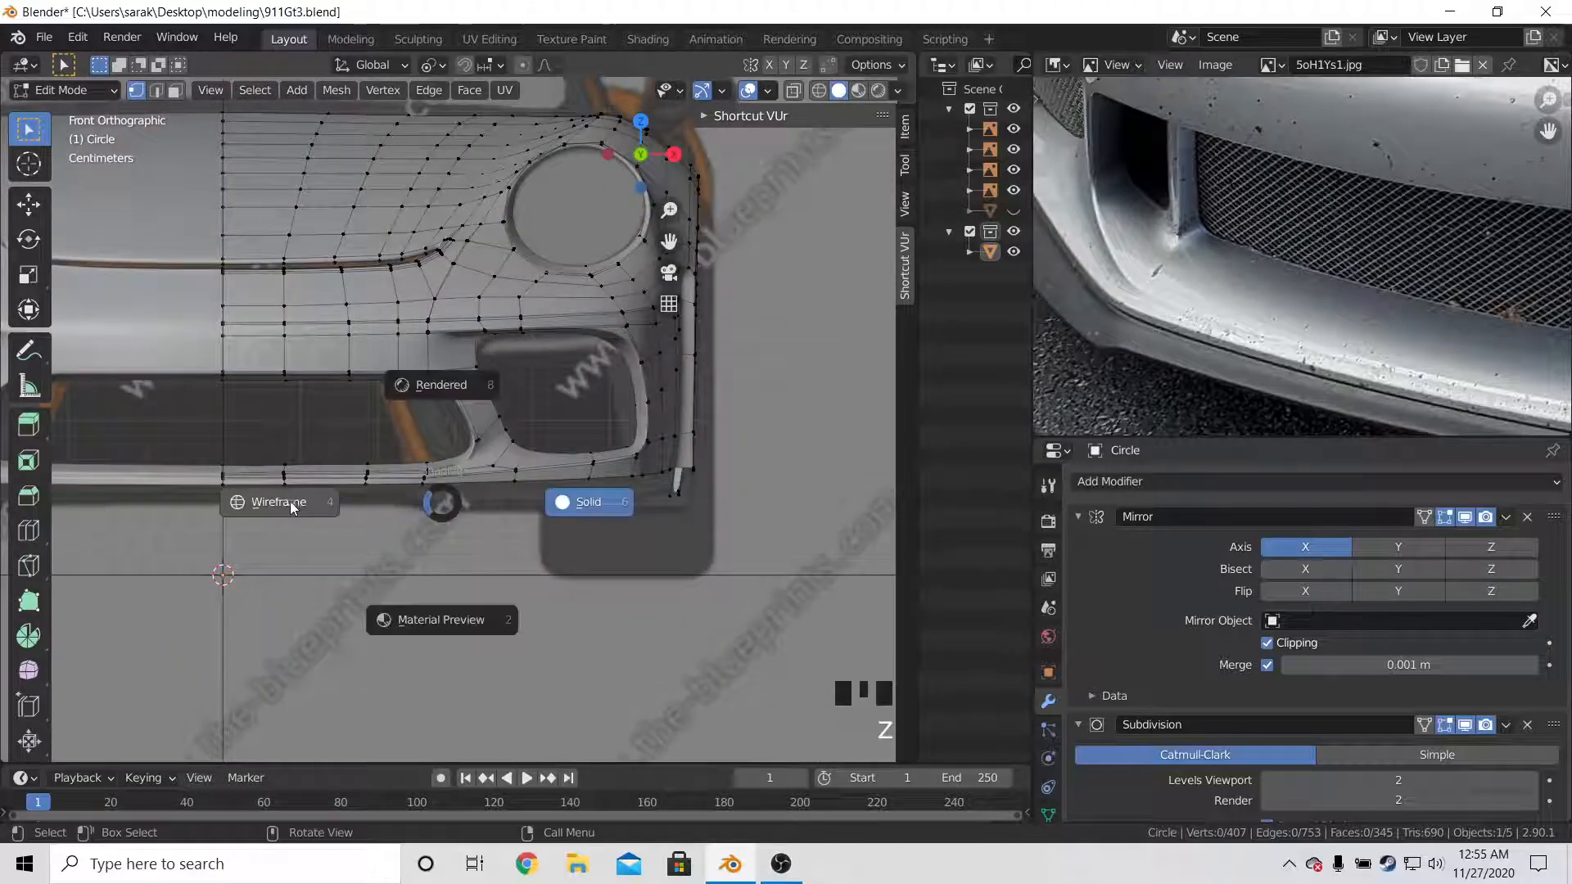
pyautogui.click(295, 506)
pyautogui.scroll(4, 391, 524)
pyautogui.keyDown('alt'); pyautogui.click(391, 524); pyautogui.keyUp('alt')
pyautogui.keyDown('alt'); pyautogui.click(387, 519); pyautogui.keyUp('alt')
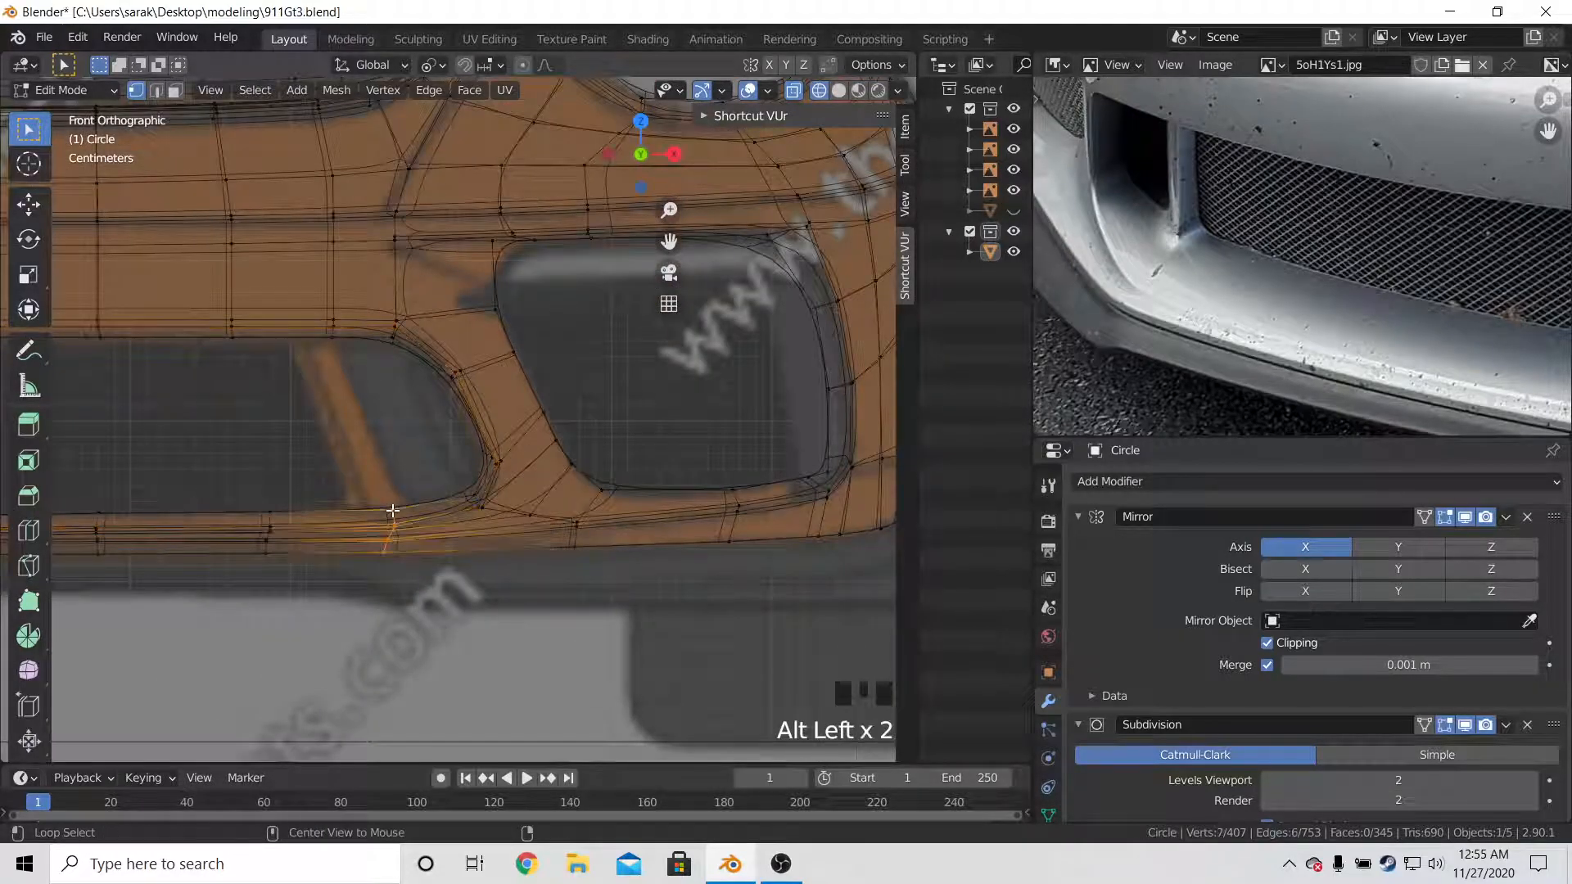
pyautogui.press('g')
pyautogui.press('g')
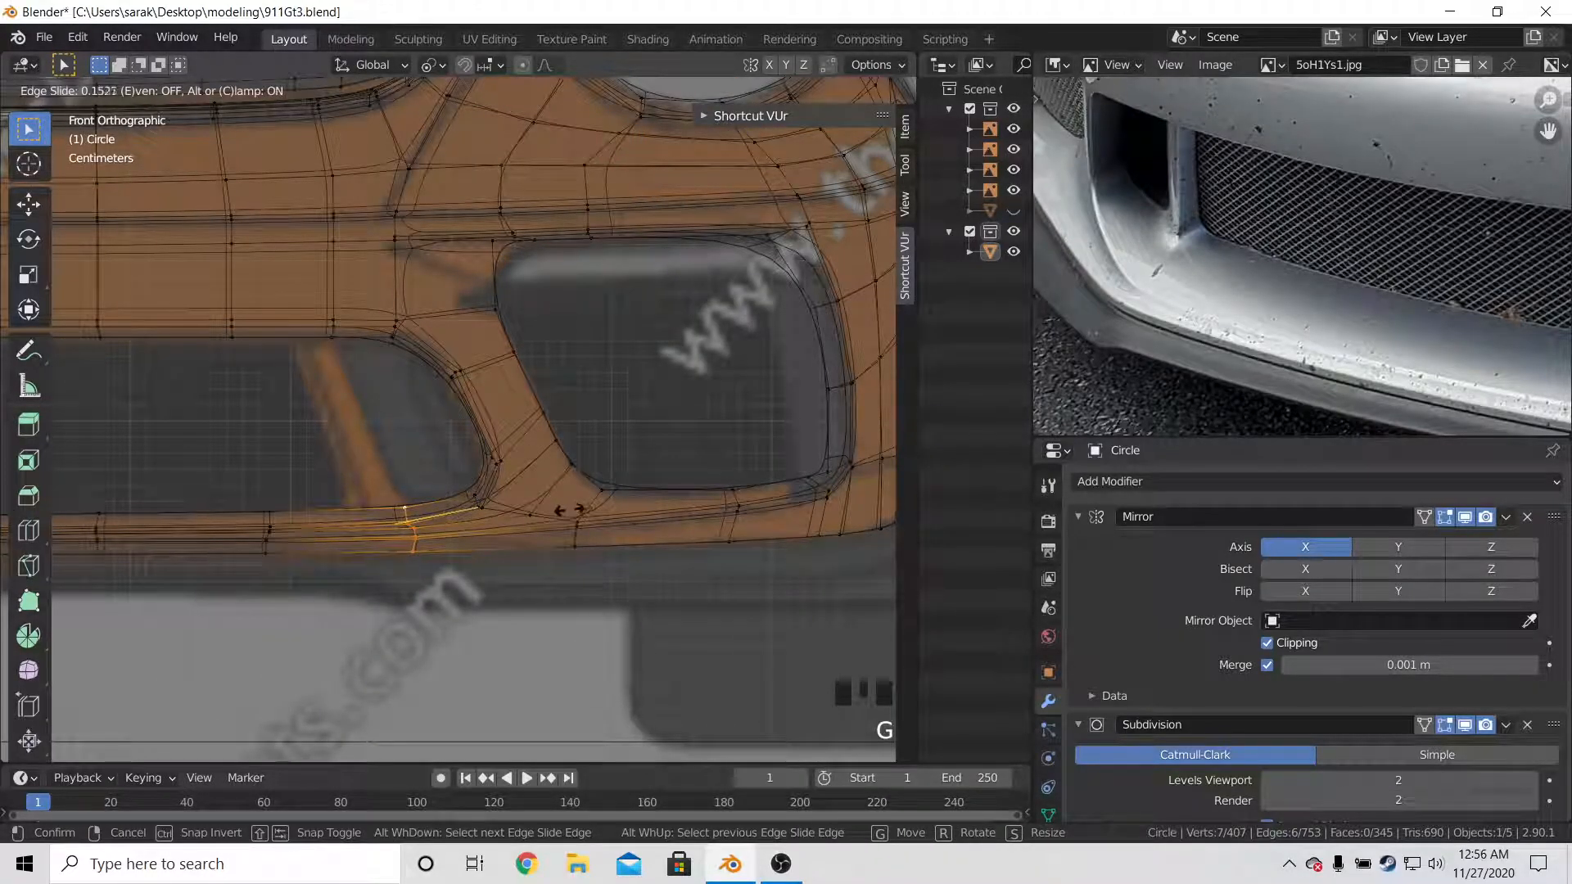
pyautogui.click(568, 509)
# Add a vertical loop cut through the lower lip just inboard of the strut position and slide it outward
pyautogui.moveTo(1391, 284); pyautogui.dragTo(1036, 262, button='middle')
pyautogui.press('a')
pyautogui.press('a')
pyautogui.press('a')
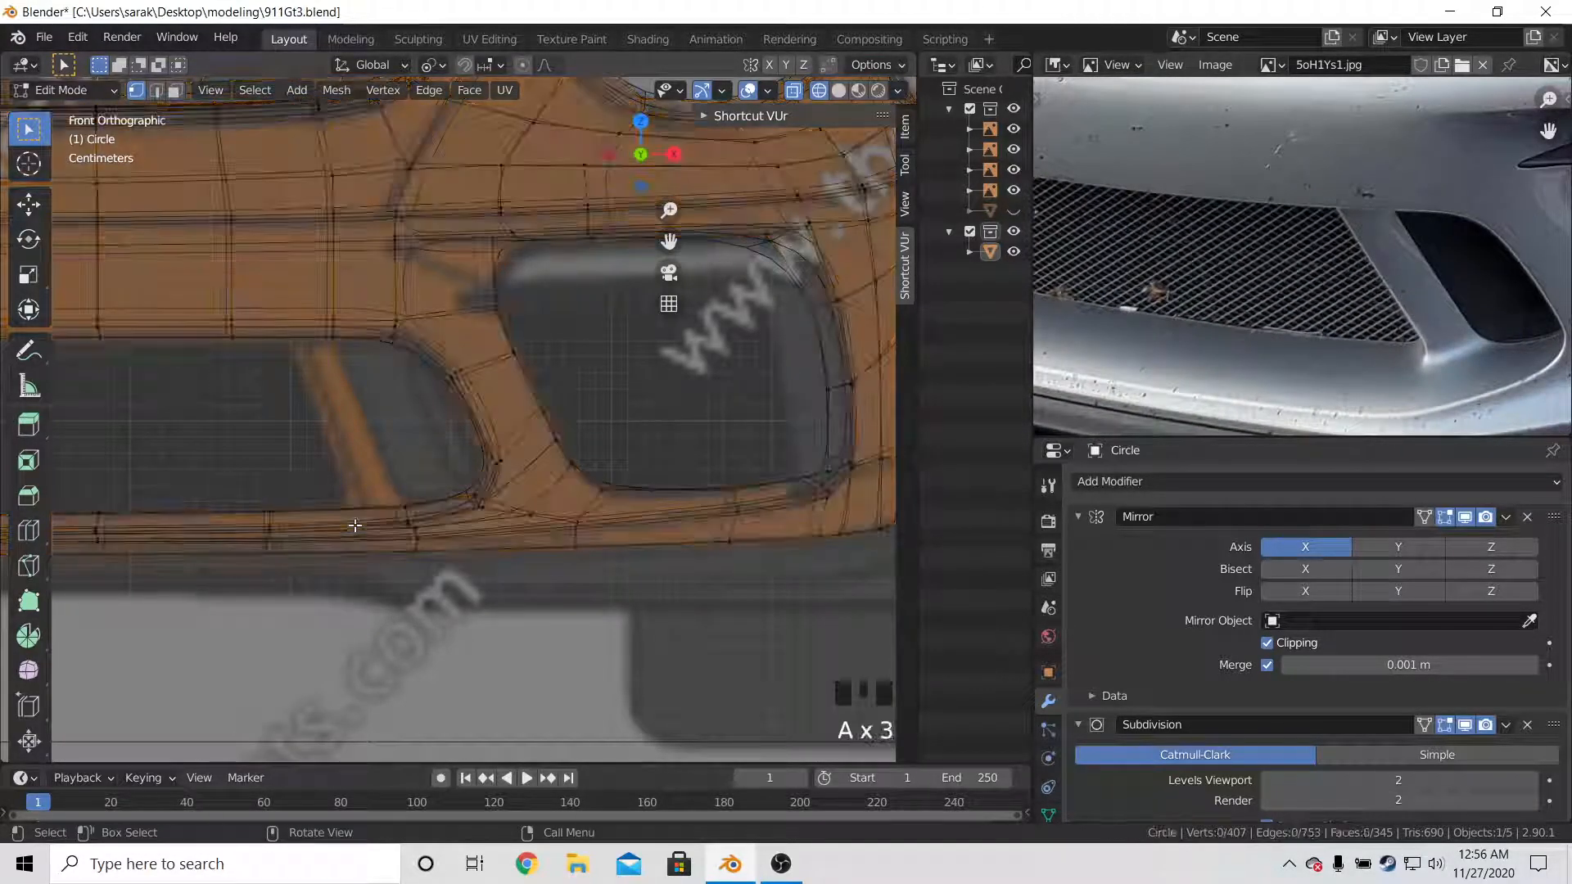
pyautogui.hotkey('ctrl', 'r')
pyautogui.click(354, 522)
pyautogui.click(610, 514)
pyautogui.moveTo(610, 513); pyautogui.dragTo(504, 526, button='middle')
pyautogui.scroll(-3, 496, 528)
pyautogui.press('a')
pyautogui.press('a')
pyautogui.press('a')
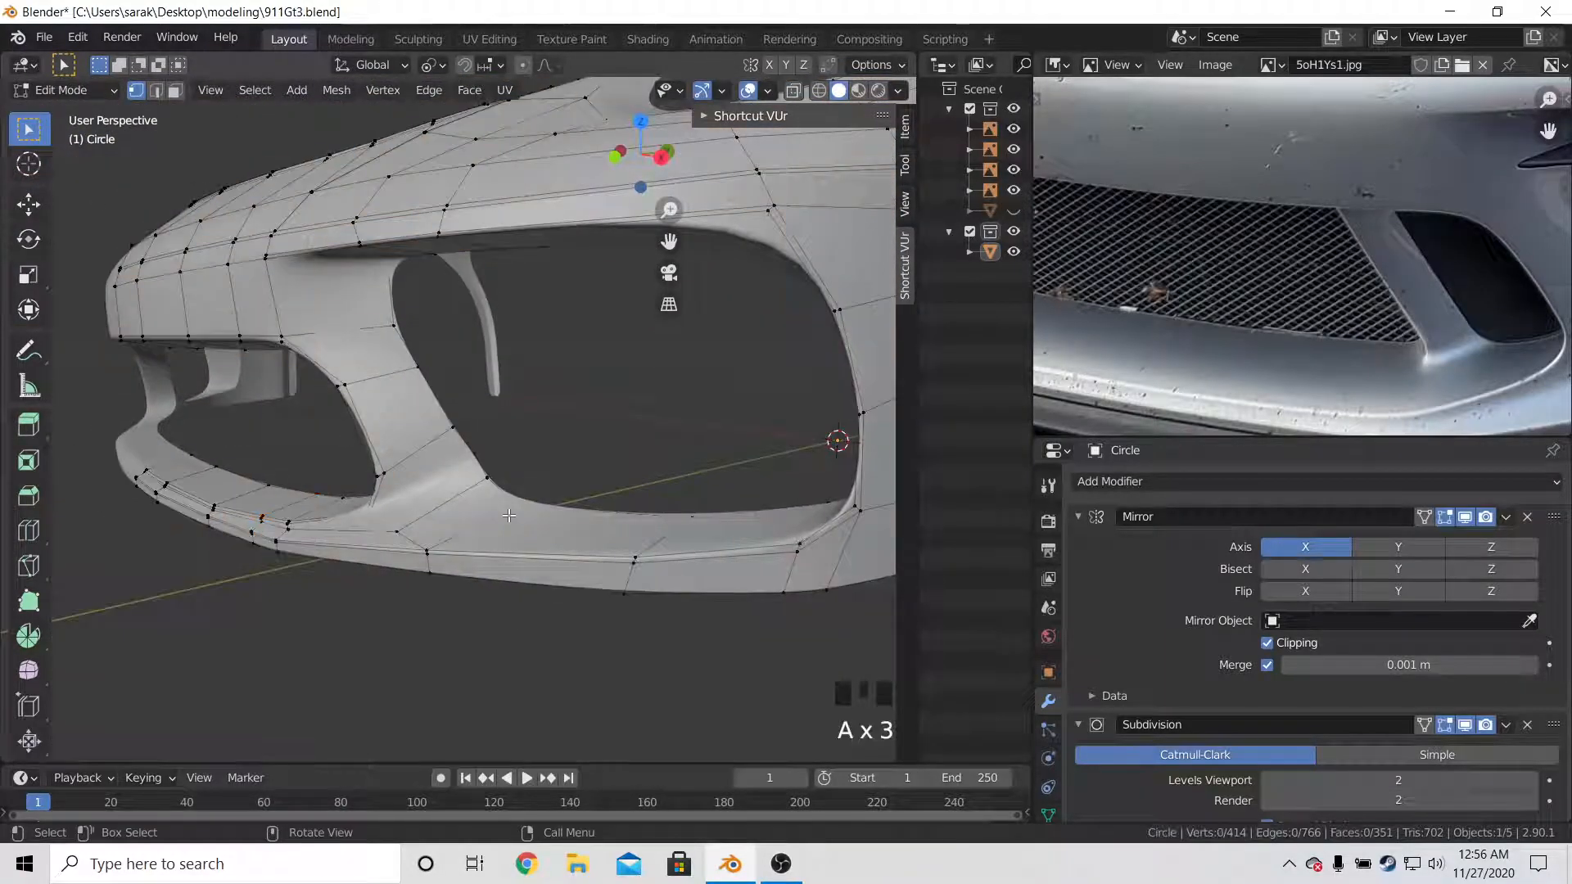
# Add a lengthwise loop cut around the central opening's inner wall, with a slide factor of about -0.103
pyautogui.press('KP_3')
pyautogui.moveTo(434, 446); pyautogui.dragTo(598, 483, button='middle')
pyautogui.moveTo(508, 499); pyautogui.dragTo(618, 514, button='middle')
pyautogui.hotkey('ctrl', 'r')
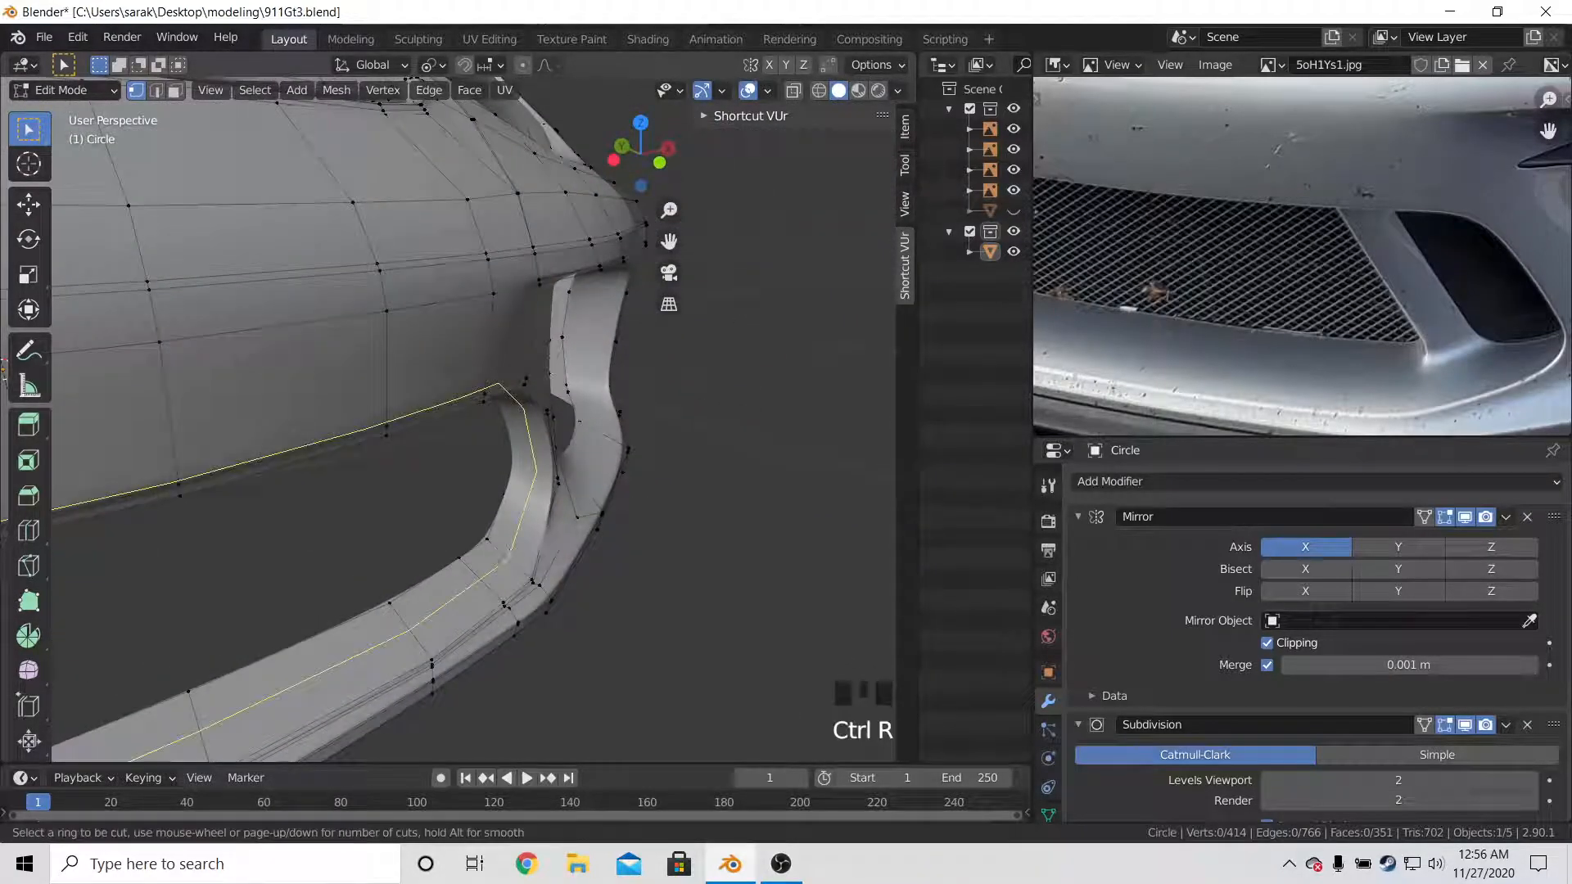
pyautogui.click(495, 536)
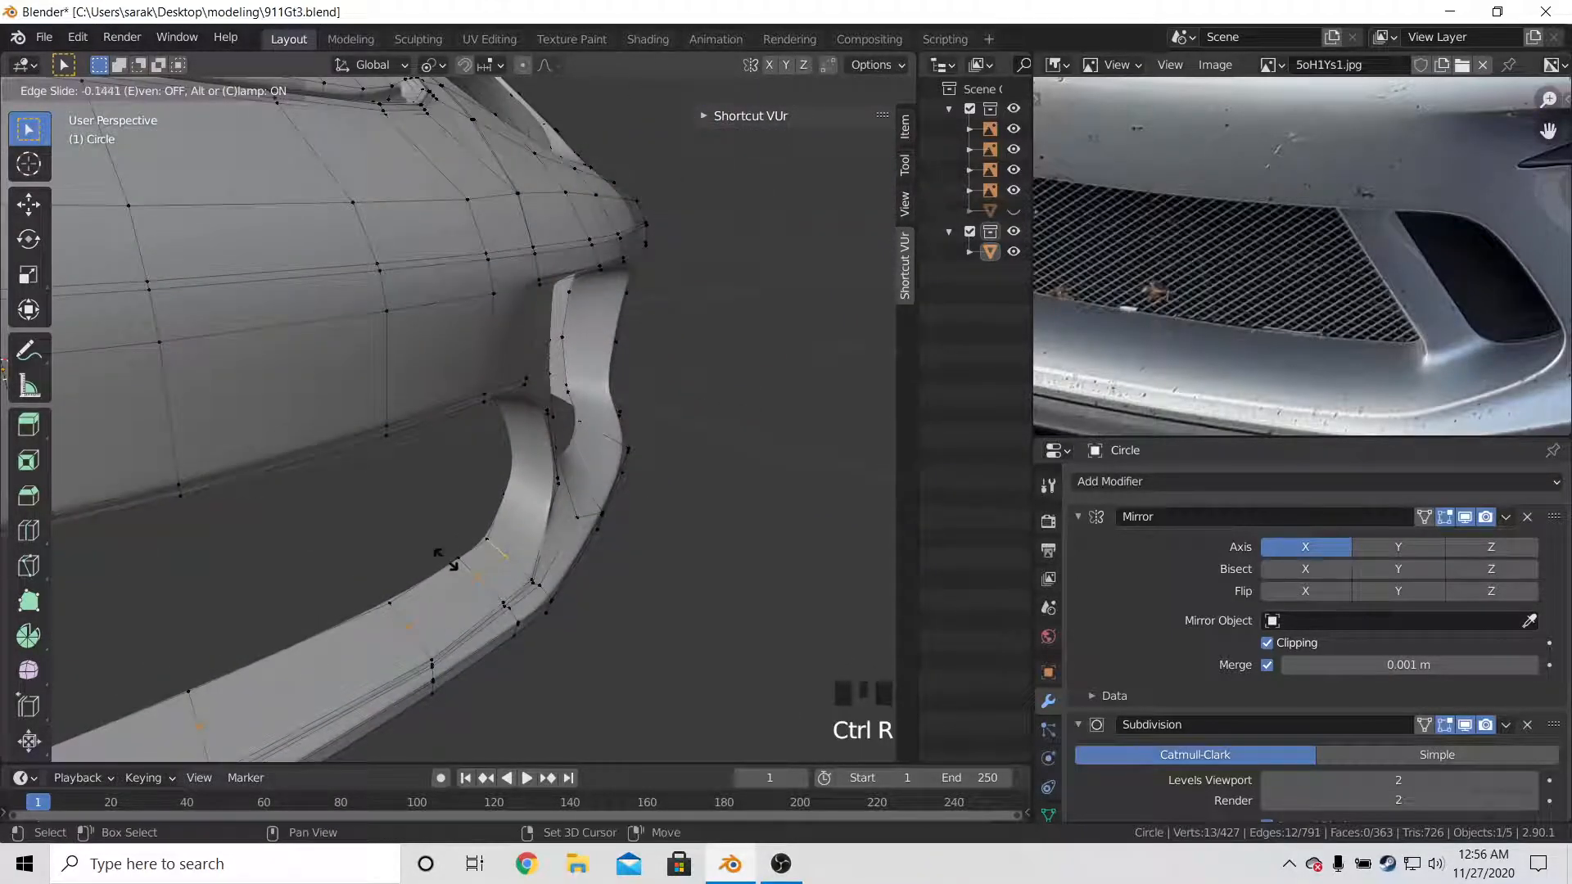
pyautogui.click(464, 565)
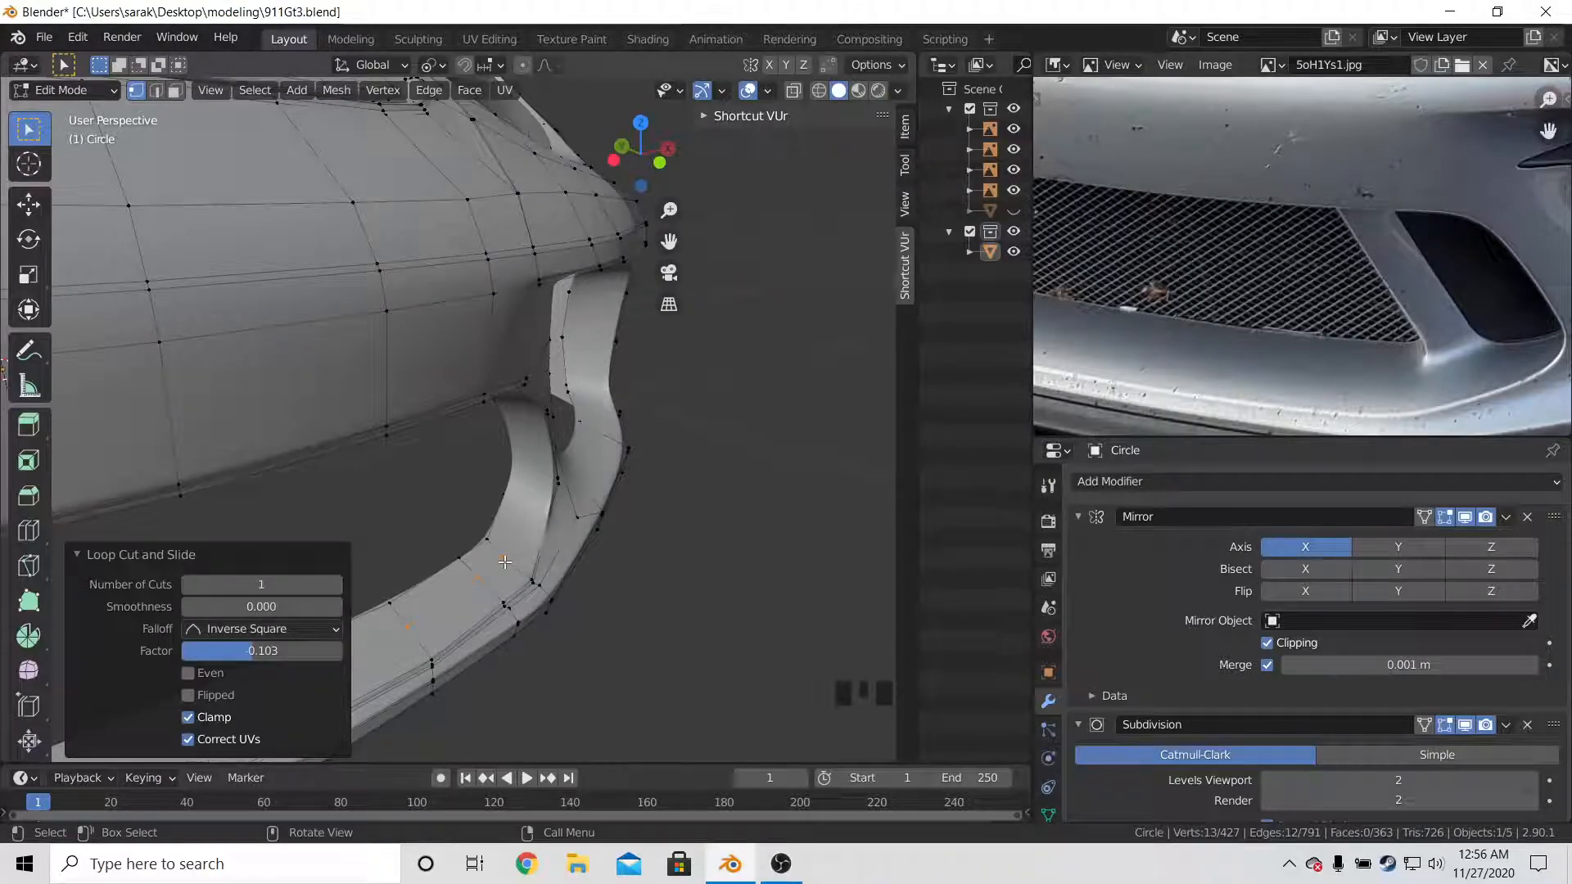
# Delete the inner-wall face on the lower lip where the inner strut attaches, and check the resulting gap
pyautogui.click(174, 92)
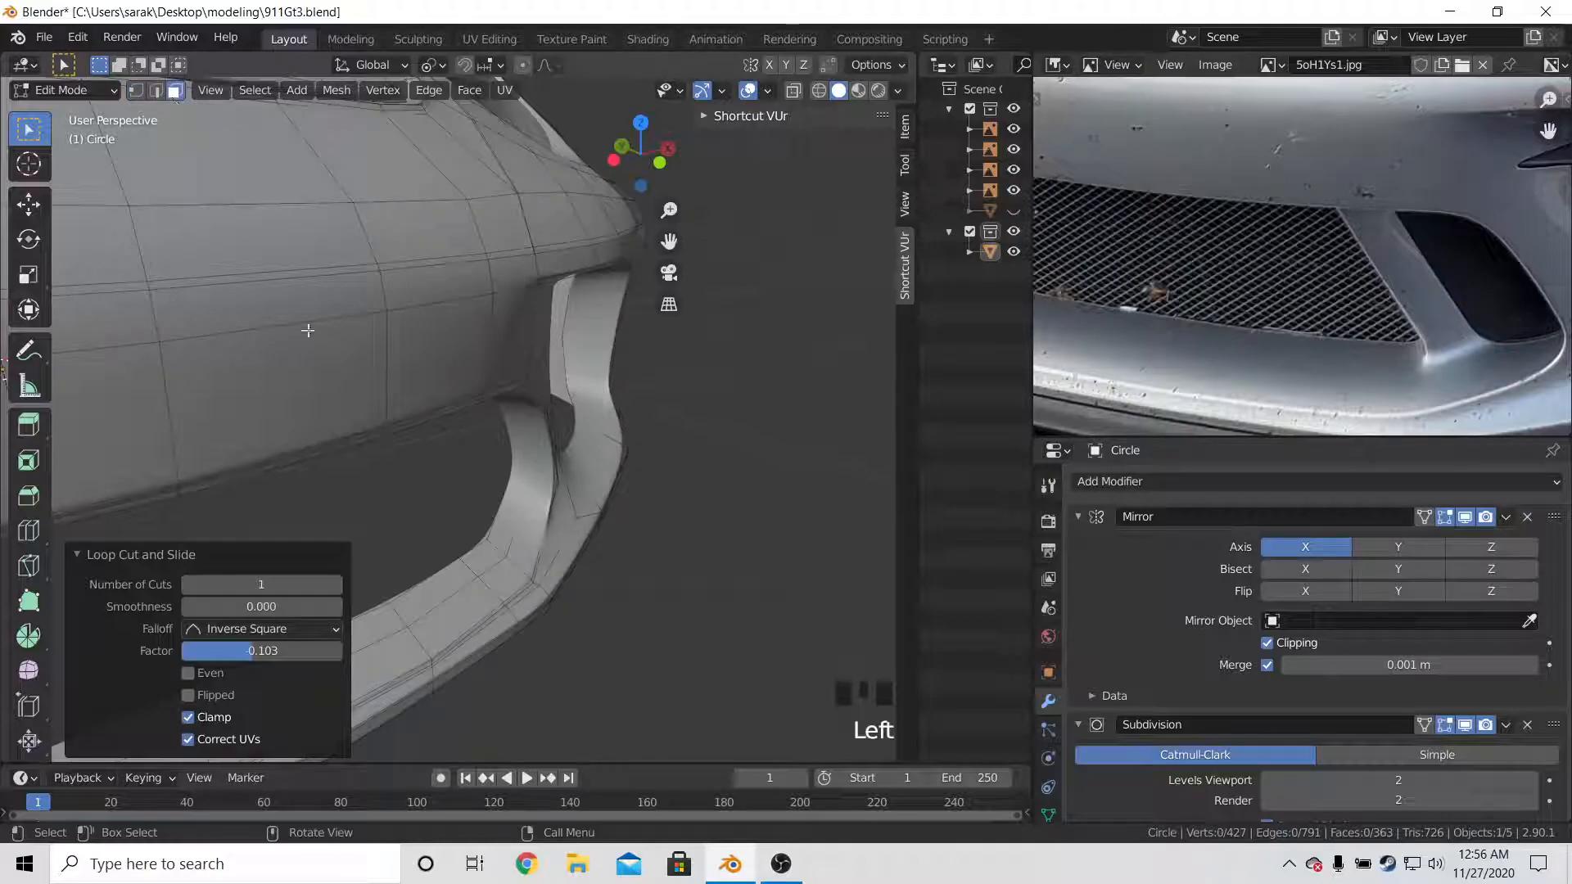
pyautogui.click(470, 547)
pyautogui.press('x')
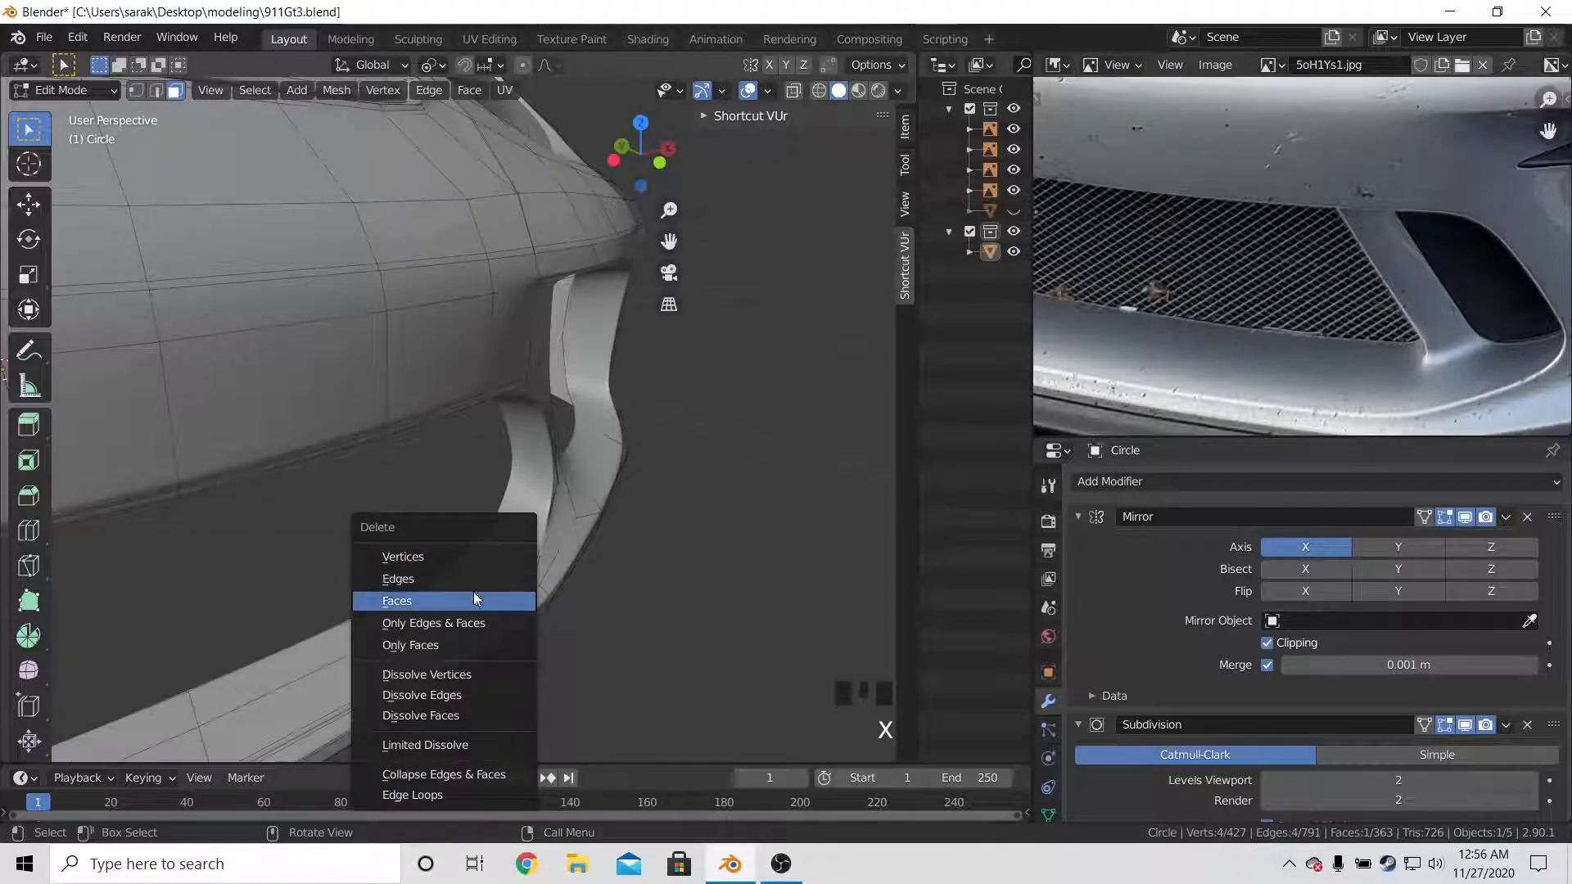
pyautogui.click(473, 595)
pyautogui.moveTo(453, 537)
pyautogui.mouseDown(button='middle')
pyautogui.moveTo(449, 257)
pyautogui.moveTo(514, 394)
pyautogui.moveTo(509, 419)
pyautogui.moveTo(501, 375)
pyautogui.mouseUp(button='middle')
pyautogui.press('z')
pyautogui.press('z')
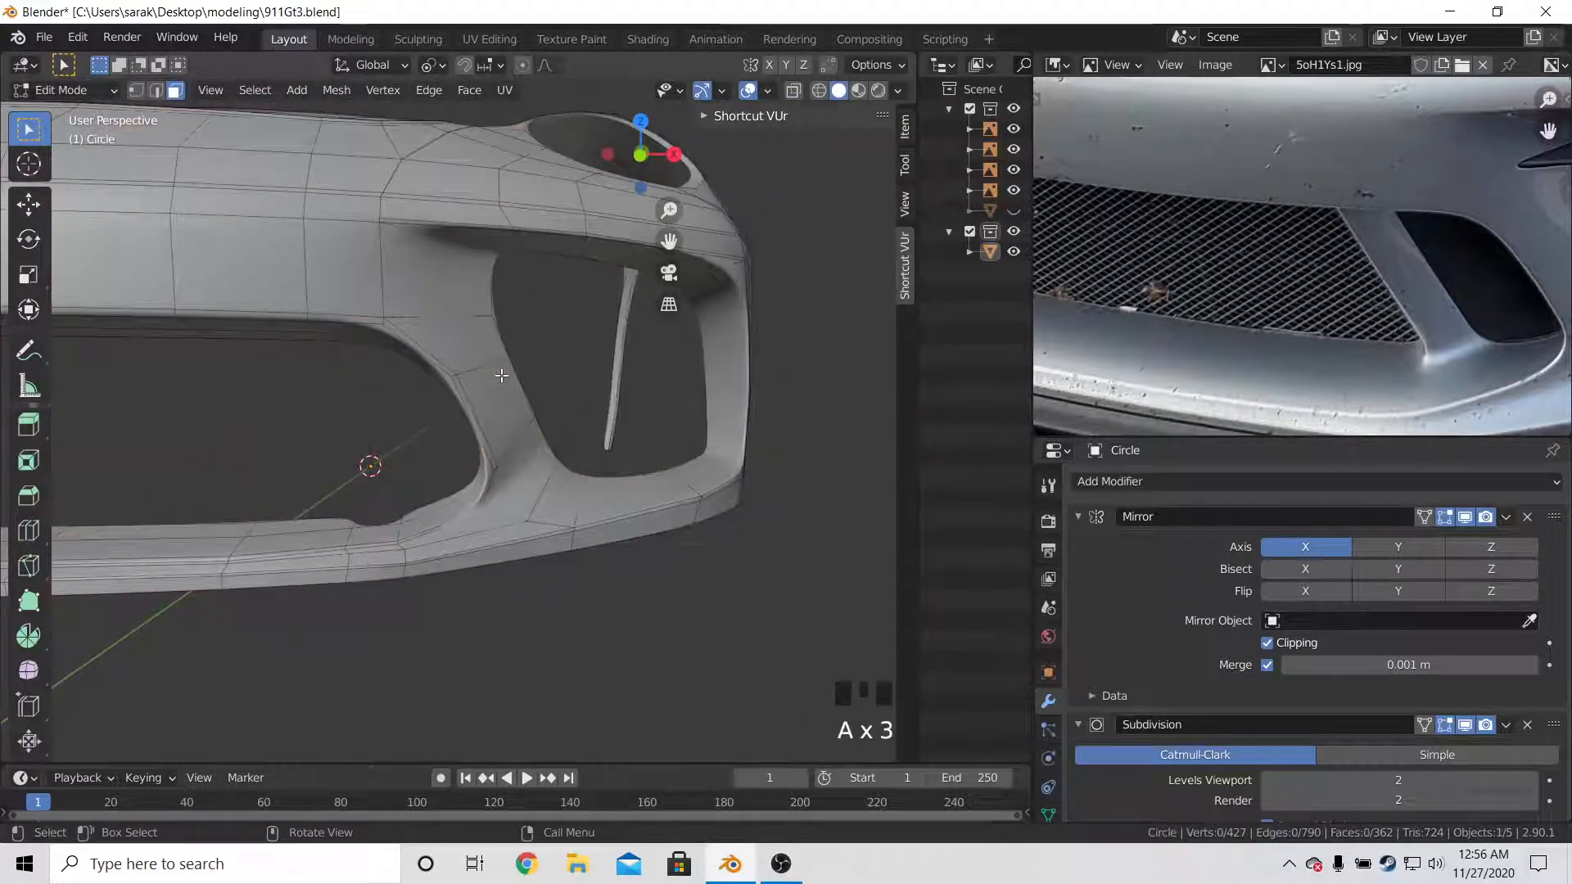
# Slide the short vertical edges at the central opening's upper rim toward the inner strut in front view, the last set by about 0.647
pyautogui.press('KP_1')
pyautogui.press('z')
pyautogui.press('1')
pyautogui.press('c')
pyautogui.press('g')
pyautogui.press('g')
pyautogui.click(398, 359)
pyautogui.press('c')
pyautogui.press('Escape')
pyautogui.press('g')
pyautogui.press('g')
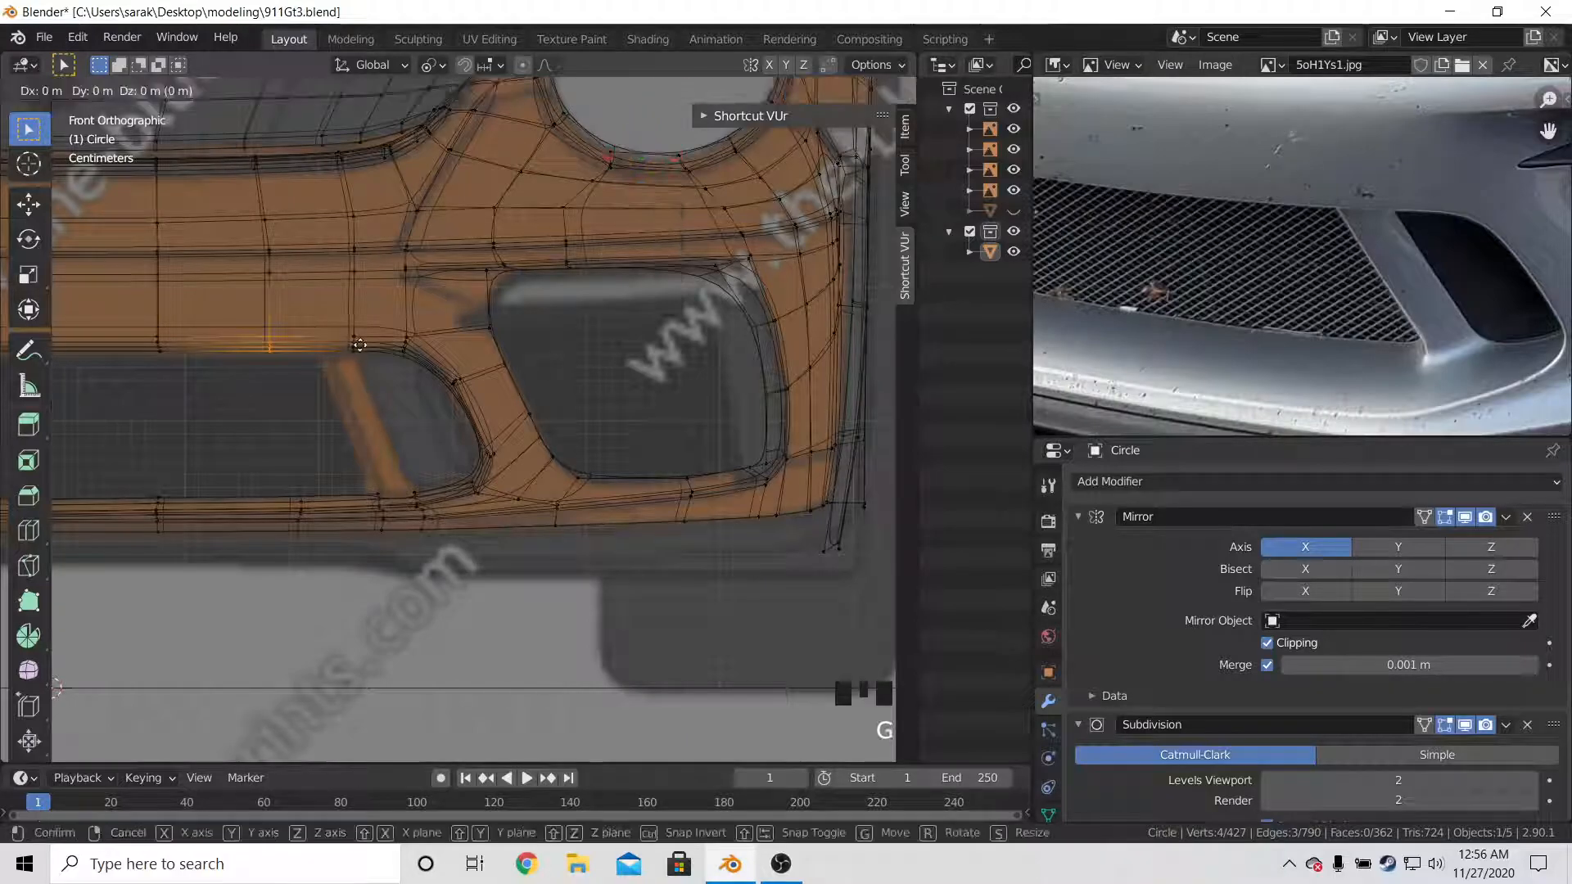
pyautogui.click(829, 303)
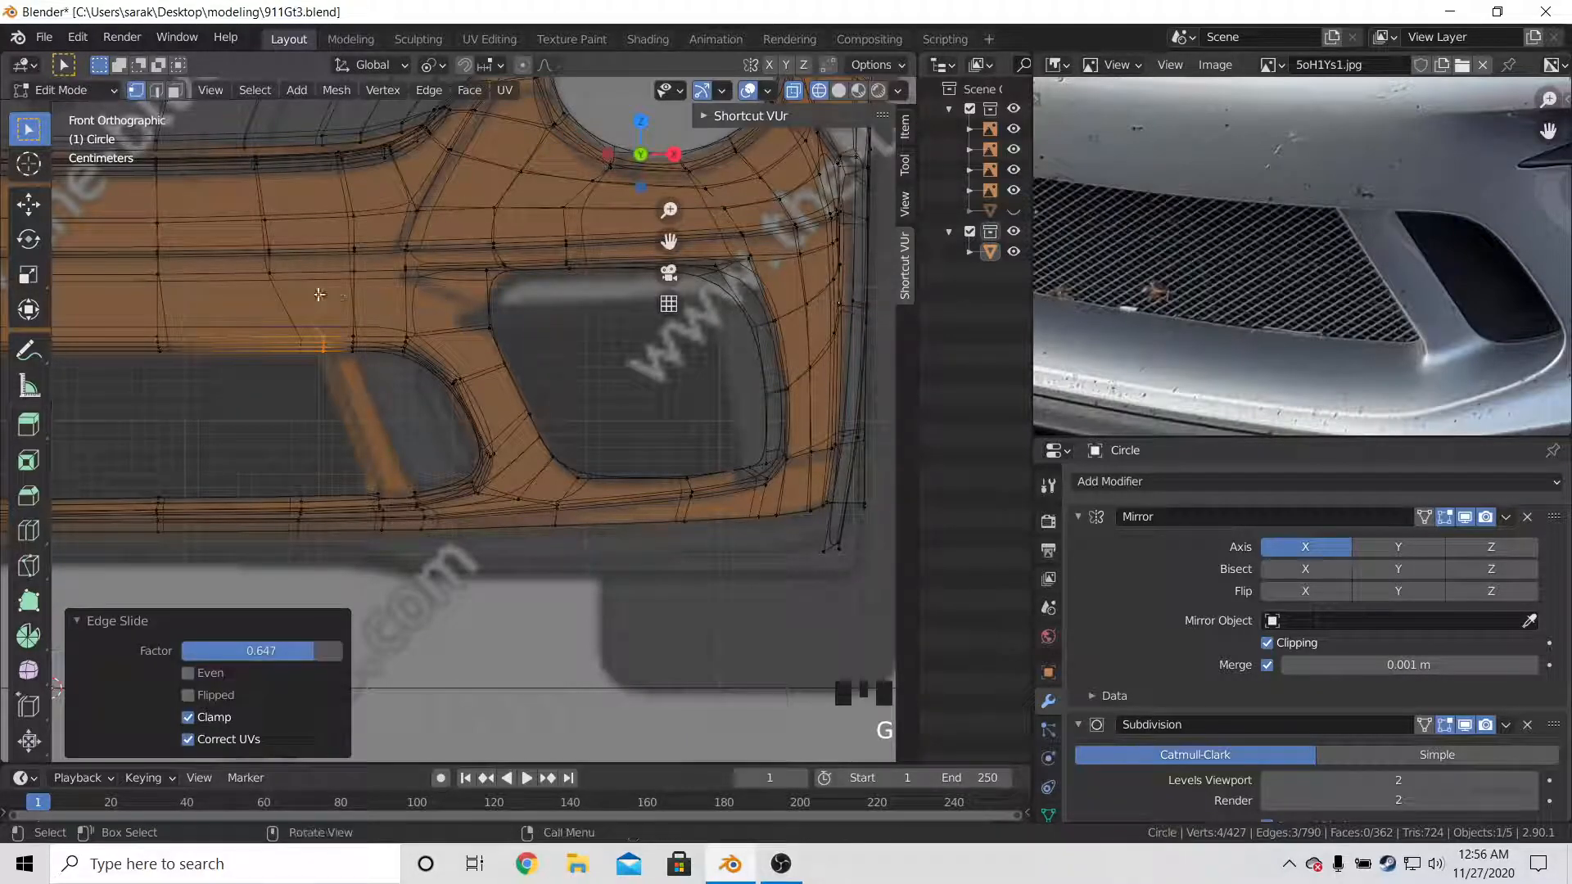
# Slide the vertices and the short edge above the central opening's upper rim outward toward the inner strut in front view
pyautogui.click(257, 278)
pyautogui.click(265, 278)
pyautogui.press('g')
pyautogui.press('g')
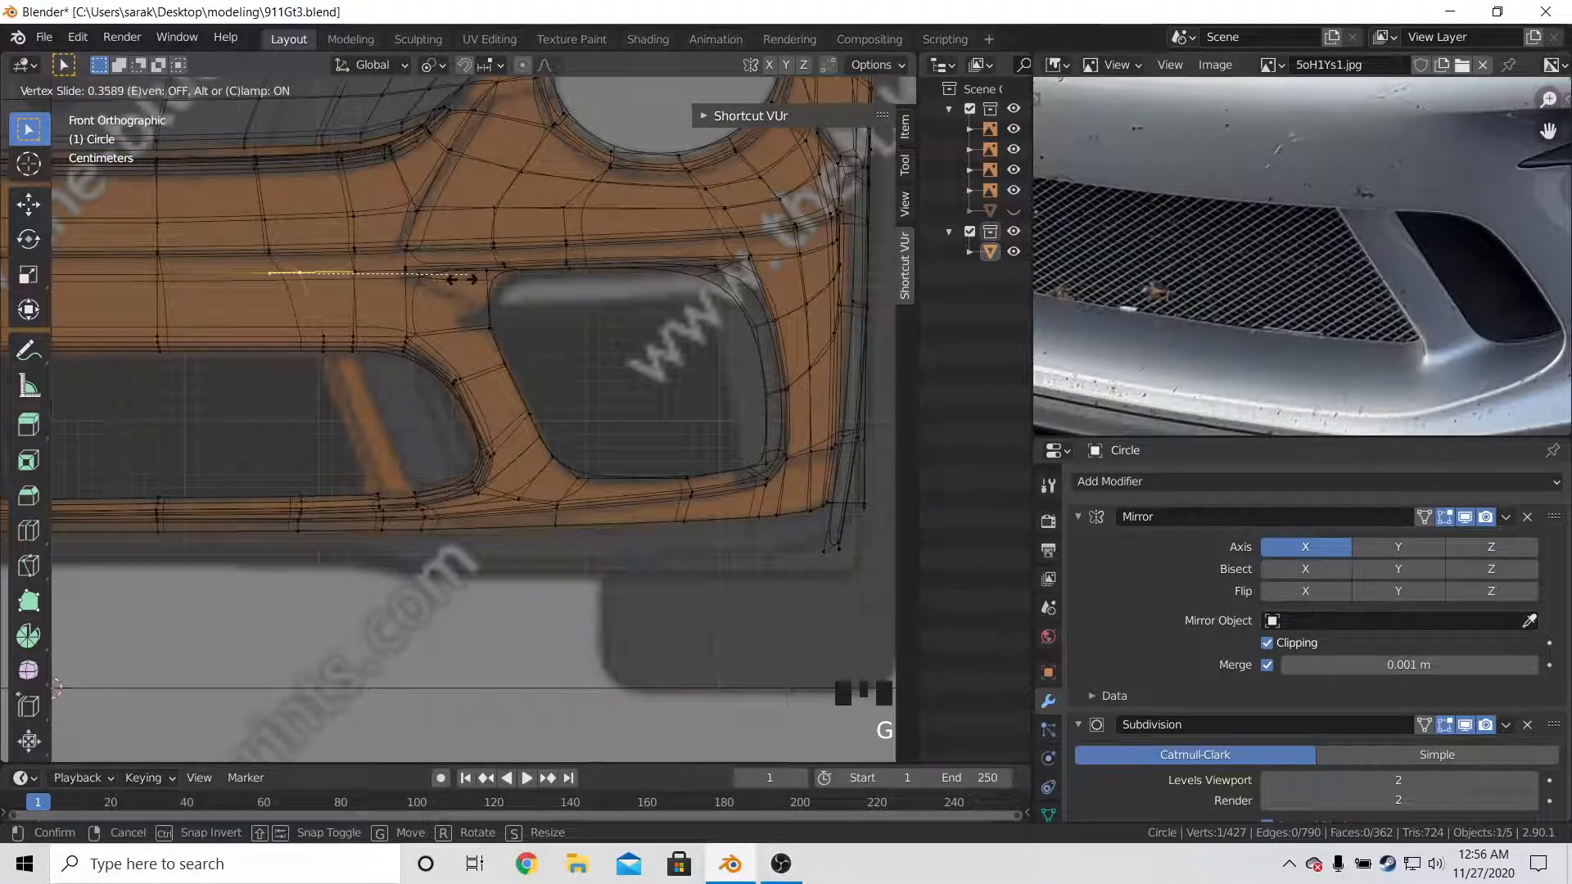
pyautogui.click(461, 279)
pyautogui.press('Escape')
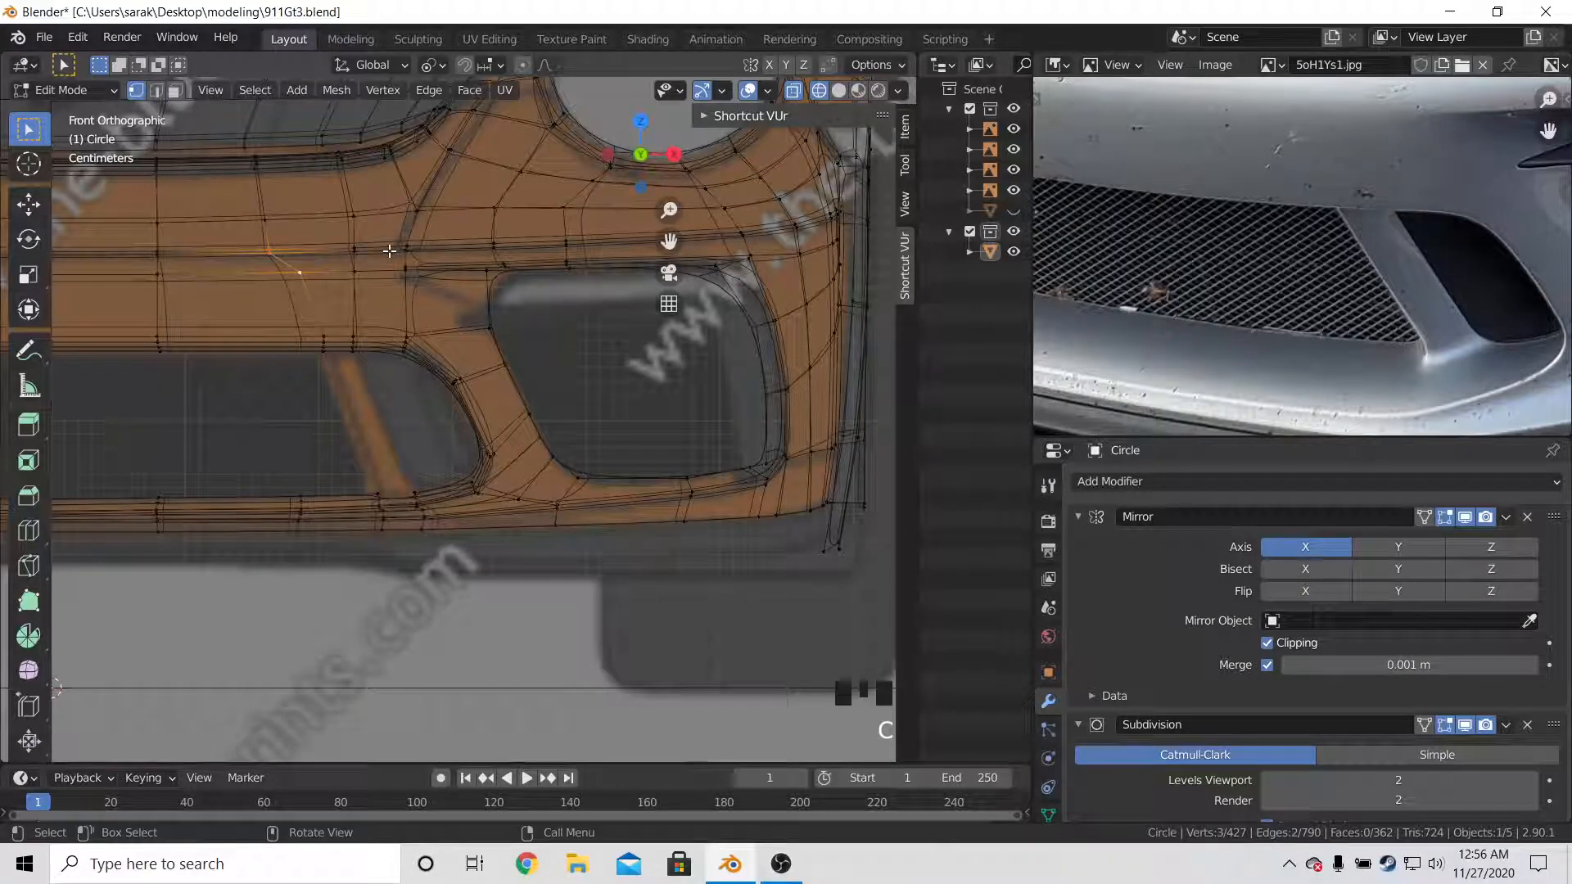
pyautogui.press('g')
pyautogui.press('g')
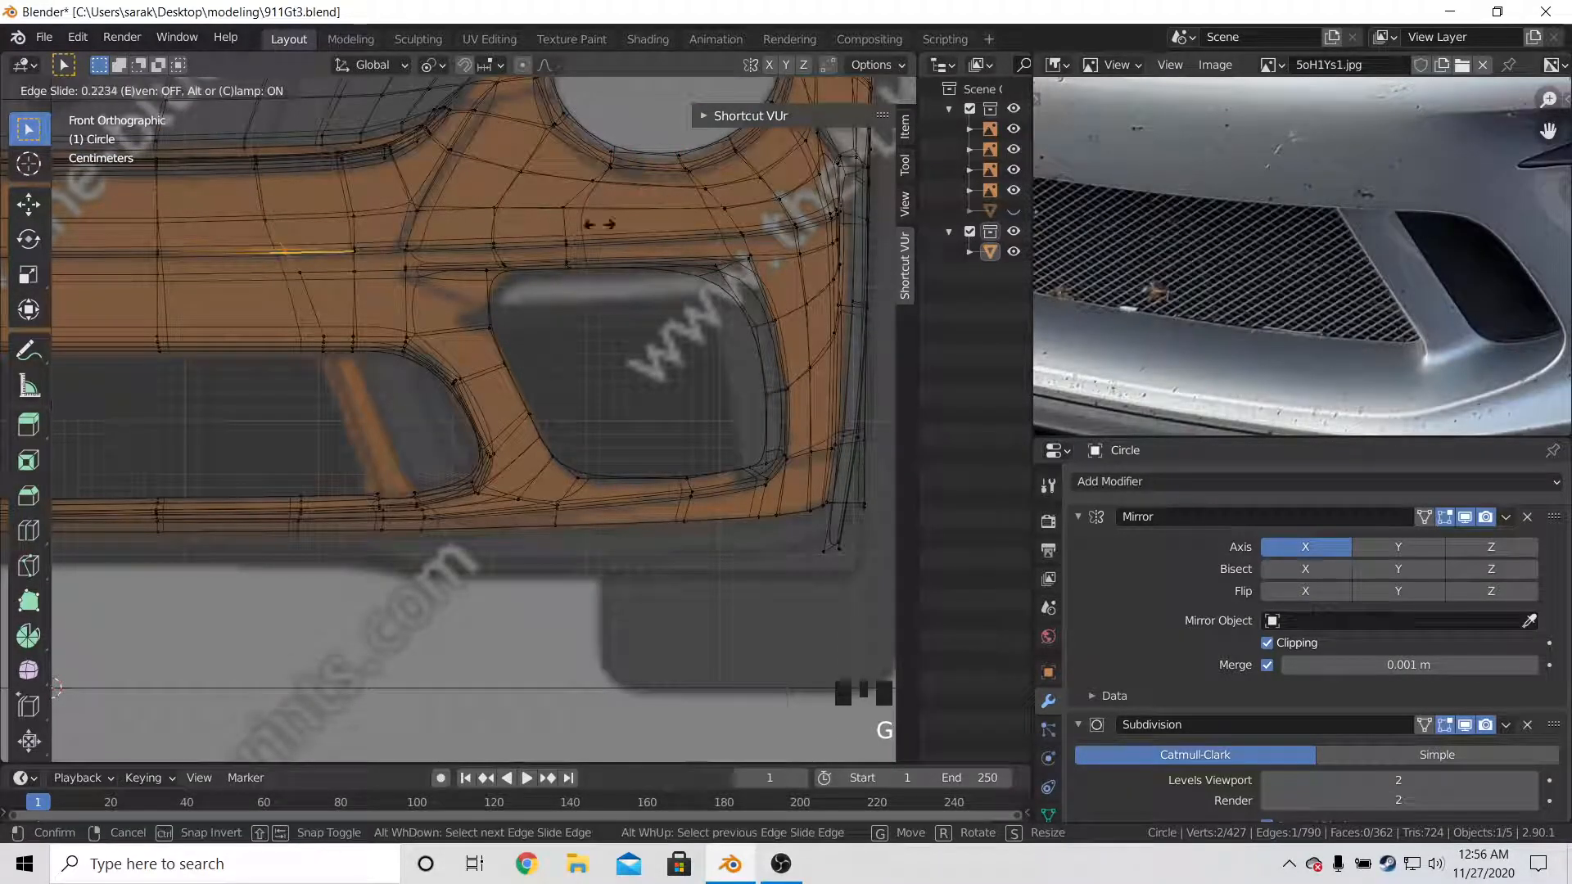
pyautogui.click(485, 271)
# Reposition the vertices near the inner strut's attachment in top view with a free move and a slide
pyautogui.press('Tab')
pyautogui.press('KP_7')
pyautogui.press('z')
pyautogui.press('z')
pyautogui.press('Tab')
pyautogui.moveTo(525, 385)
pyautogui.keyDown('shift'); pyautogui.mouseDown(button='middle')
pyautogui.moveTo(528, 409)
pyautogui.moveTo(525, 393)
pyautogui.mouseUp(button='middle'); pyautogui.keyUp('shift')
pyautogui.press('g')
pyautogui.click(526, 417)
pyautogui.click(323, 464)
pyautogui.press('g')
pyautogui.press('g')
pyautogui.click(447, 426)
# Save the file and adjust the selected bumper vertex along the Y axis, checking the smoothed surface
pyautogui.press('Tab')
pyautogui.moveTo(468, 447); pyautogui.dragTo(406, 238, button='middle')
pyautogui.hotkey('ctrl', 's')
pyautogui.press('Tab')
pyautogui.press('Tab')
pyautogui.press('Tab')
pyautogui.scroll(2, 434, 380)
pyautogui.press('g')
pyautogui.press('y')
pyautogui.click(395, 641)
pyautogui.press('Tab')
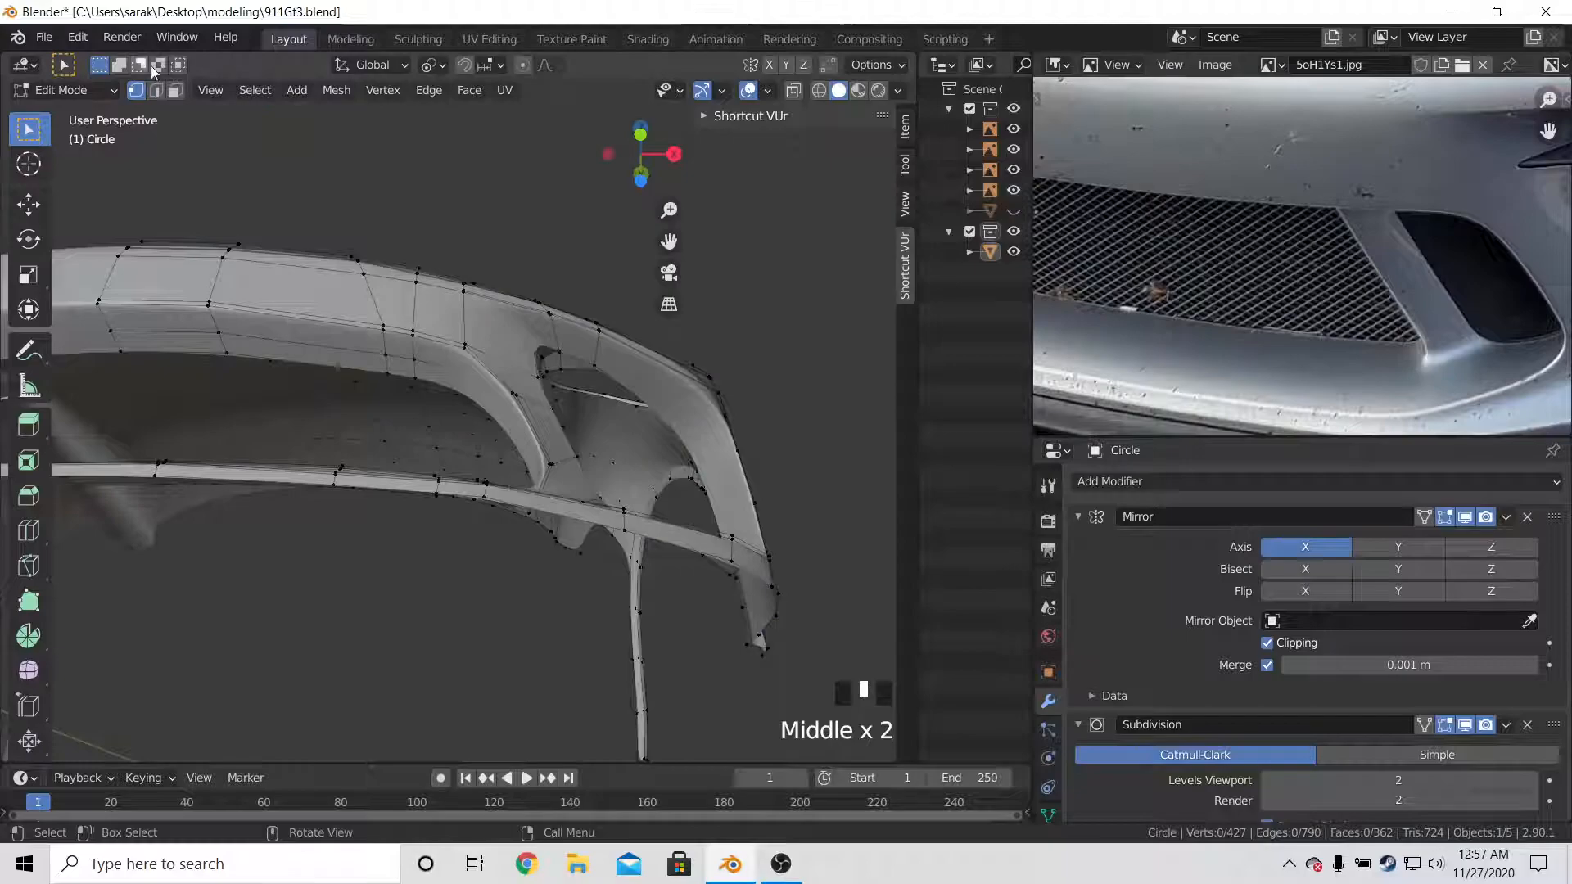
# Delete the inner-wall face on the central opening's upper rim where the inner strut attaches, and check the gap
pyautogui.press('x')
pyautogui.click(396, 361)
pyautogui.press('Tab')
pyautogui.moveTo(473, 365); pyautogui.dragTo(232, 121, button='middle')
pyautogui.press('Tab')
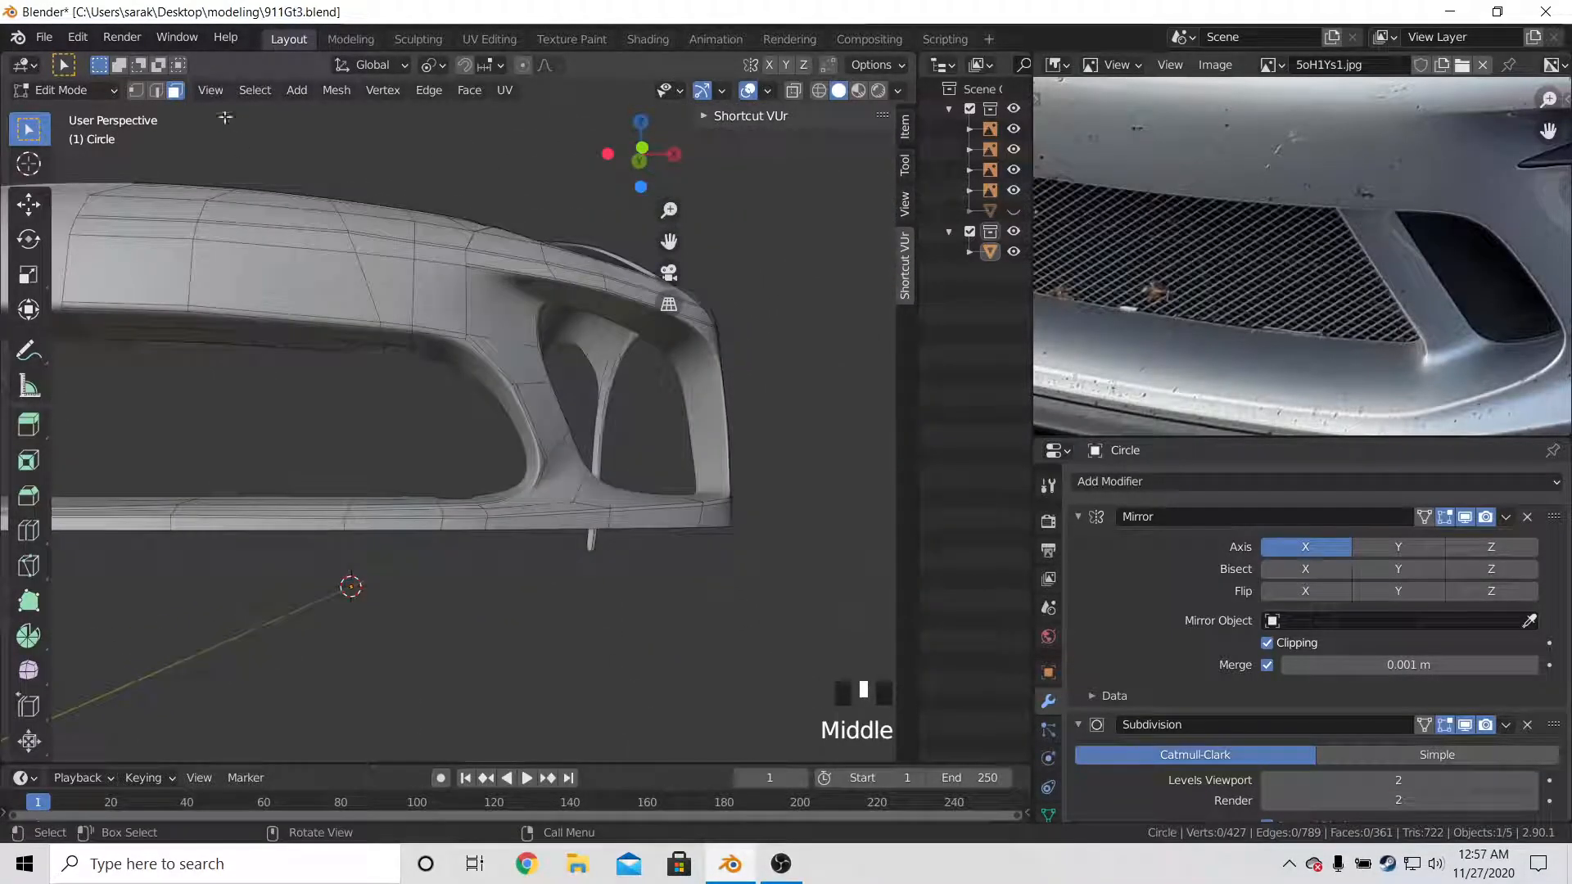
# Fill a face between the upper rim gap's edge and the matching edge on the lower lip to start the strut
pyautogui.click(144, 92)
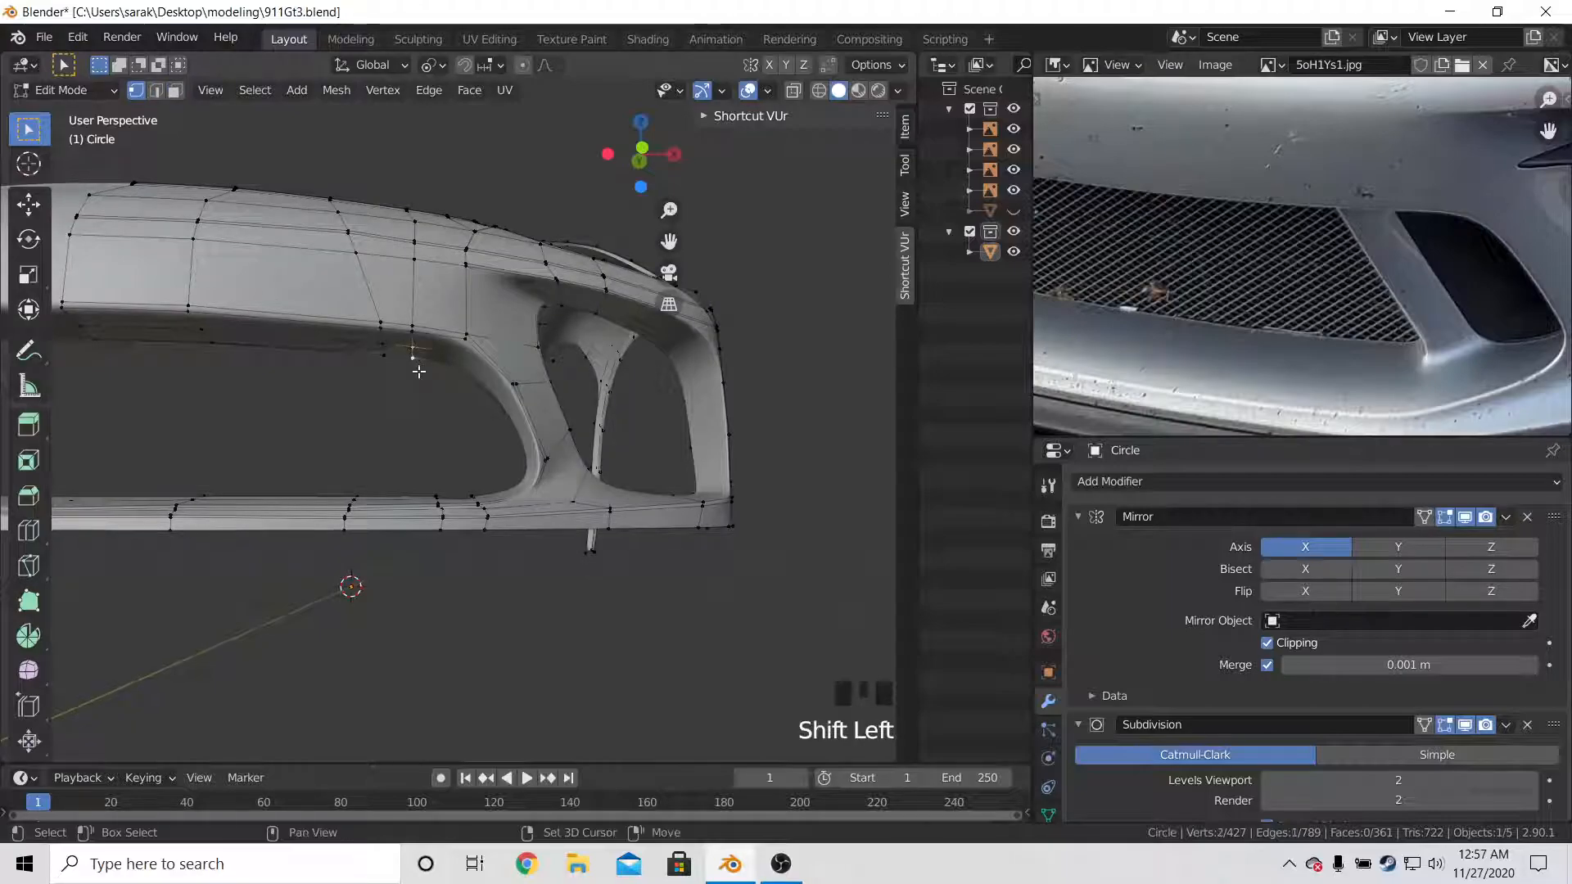
pyautogui.moveTo(418, 371); pyautogui.dragTo(461, 555, button='middle')
pyautogui.moveTo(605, 461); pyautogui.dragTo(428, 344, button='middle')
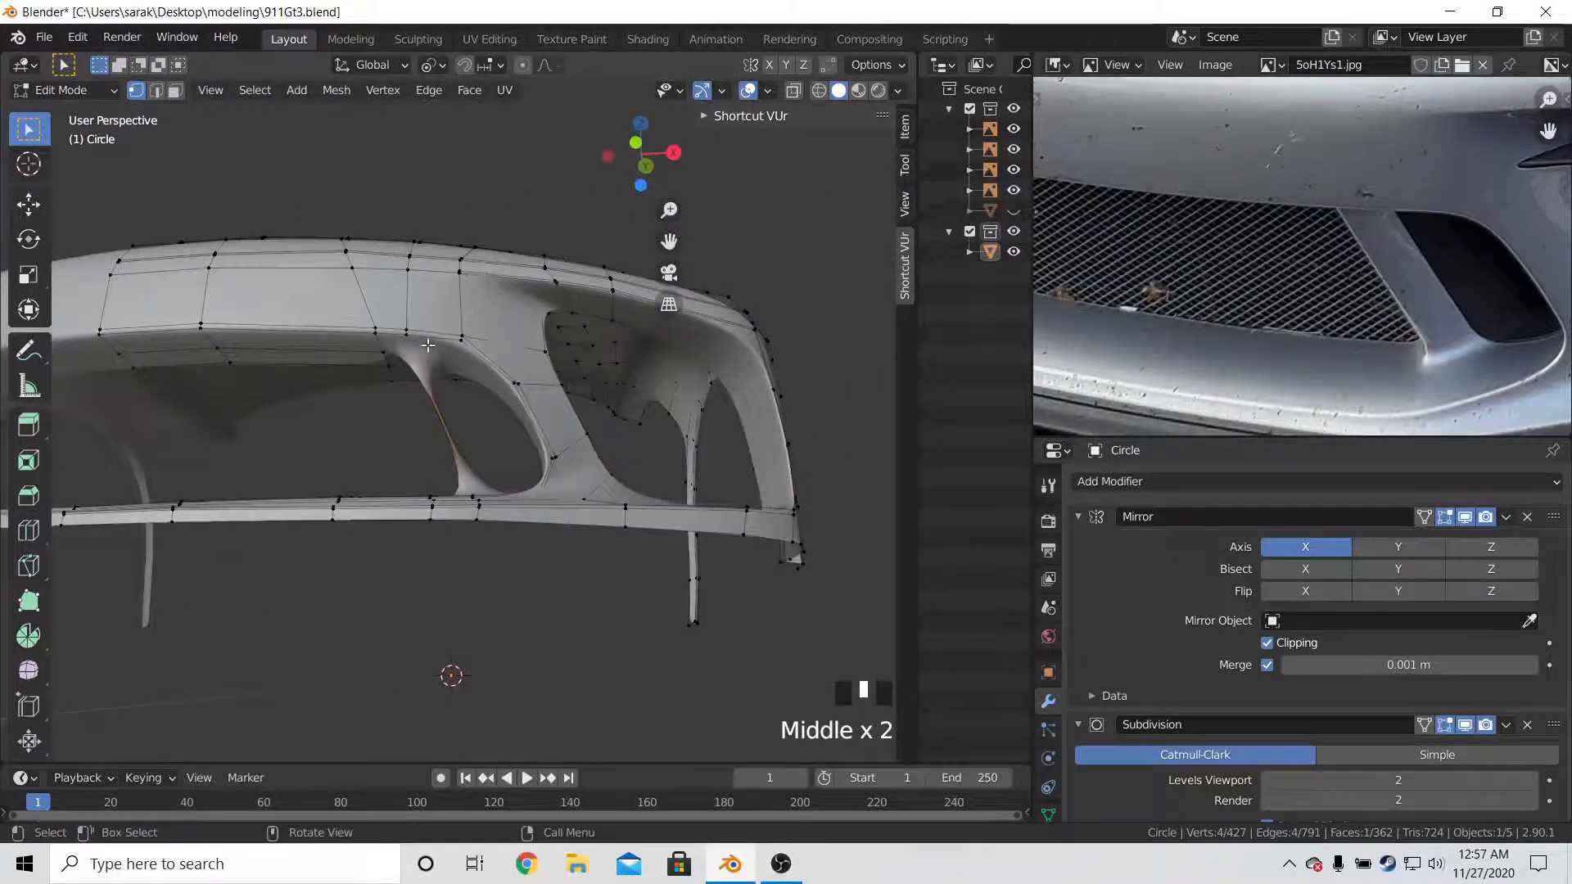
# Merge the vertex pairs at the strut's upper and lower attachment points, each with the At Last option
pyautogui.press('z')
pyautogui.moveTo(479, 410)
pyautogui.mouseDown(button='middle')
pyautogui.moveTo(499, 512)
pyautogui.moveTo(475, 426)
pyautogui.moveTo(381, 360)
pyautogui.moveTo(442, 391)
pyautogui.mouseUp(button='middle')
pyautogui.press('z')
pyautogui.press('z')
pyautogui.press('z')
pyautogui.press('m')
pyautogui.click(442, 391)
pyautogui.press('z')
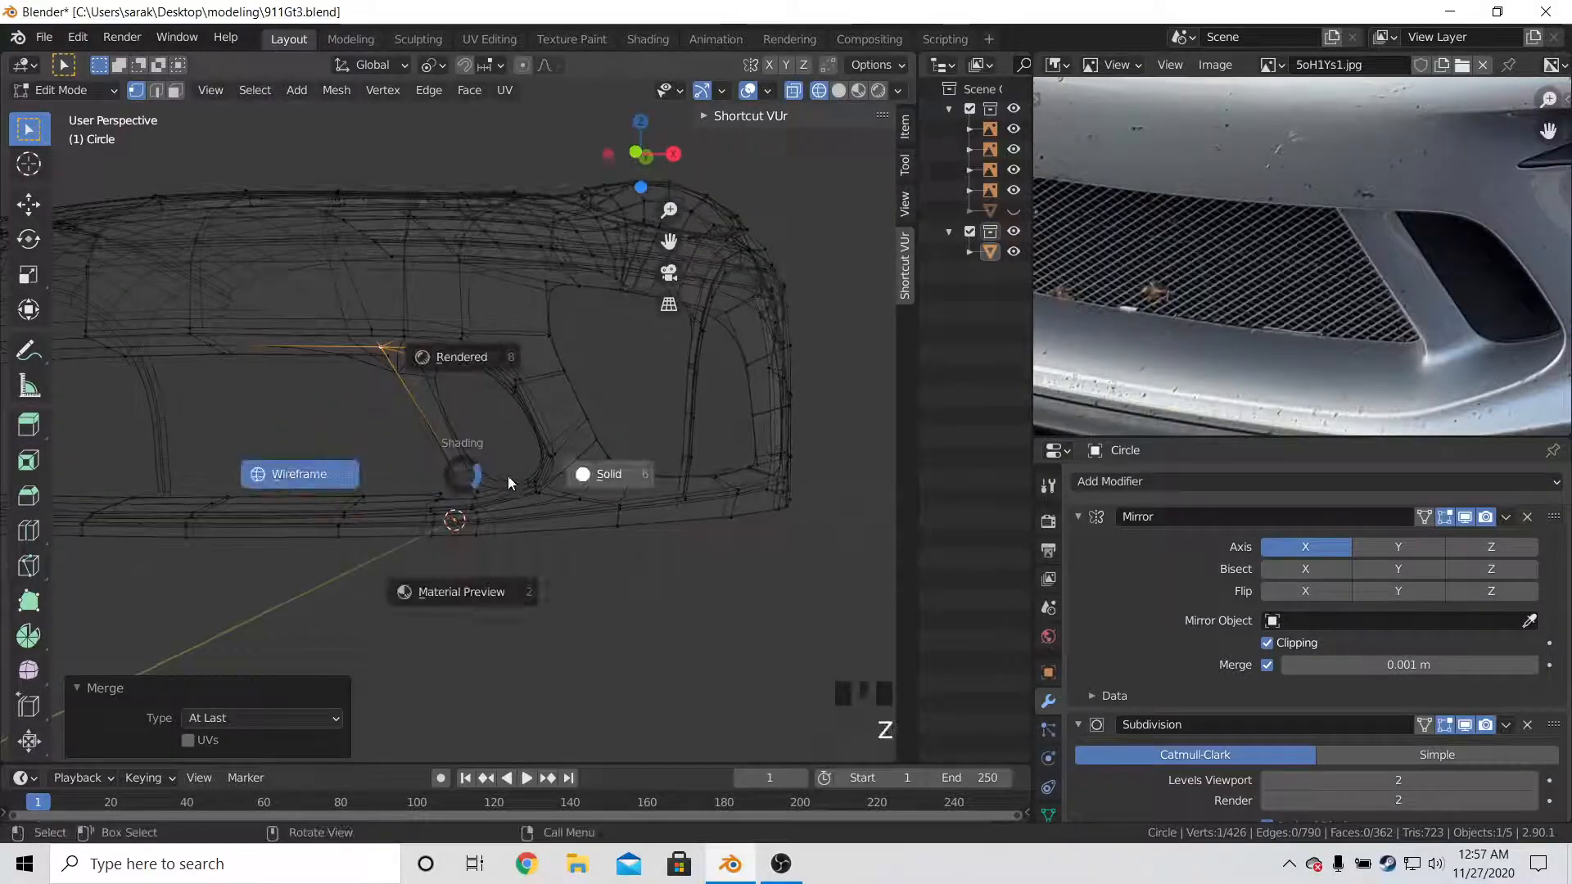
pyautogui.click(497, 474)
pyautogui.moveTo(496, 474); pyautogui.dragTo(531, 530, button='middle')
pyautogui.keyDown('shift'); pyautogui.click(442, 489); pyautogui.keyUp('shift')
pyautogui.press('m')
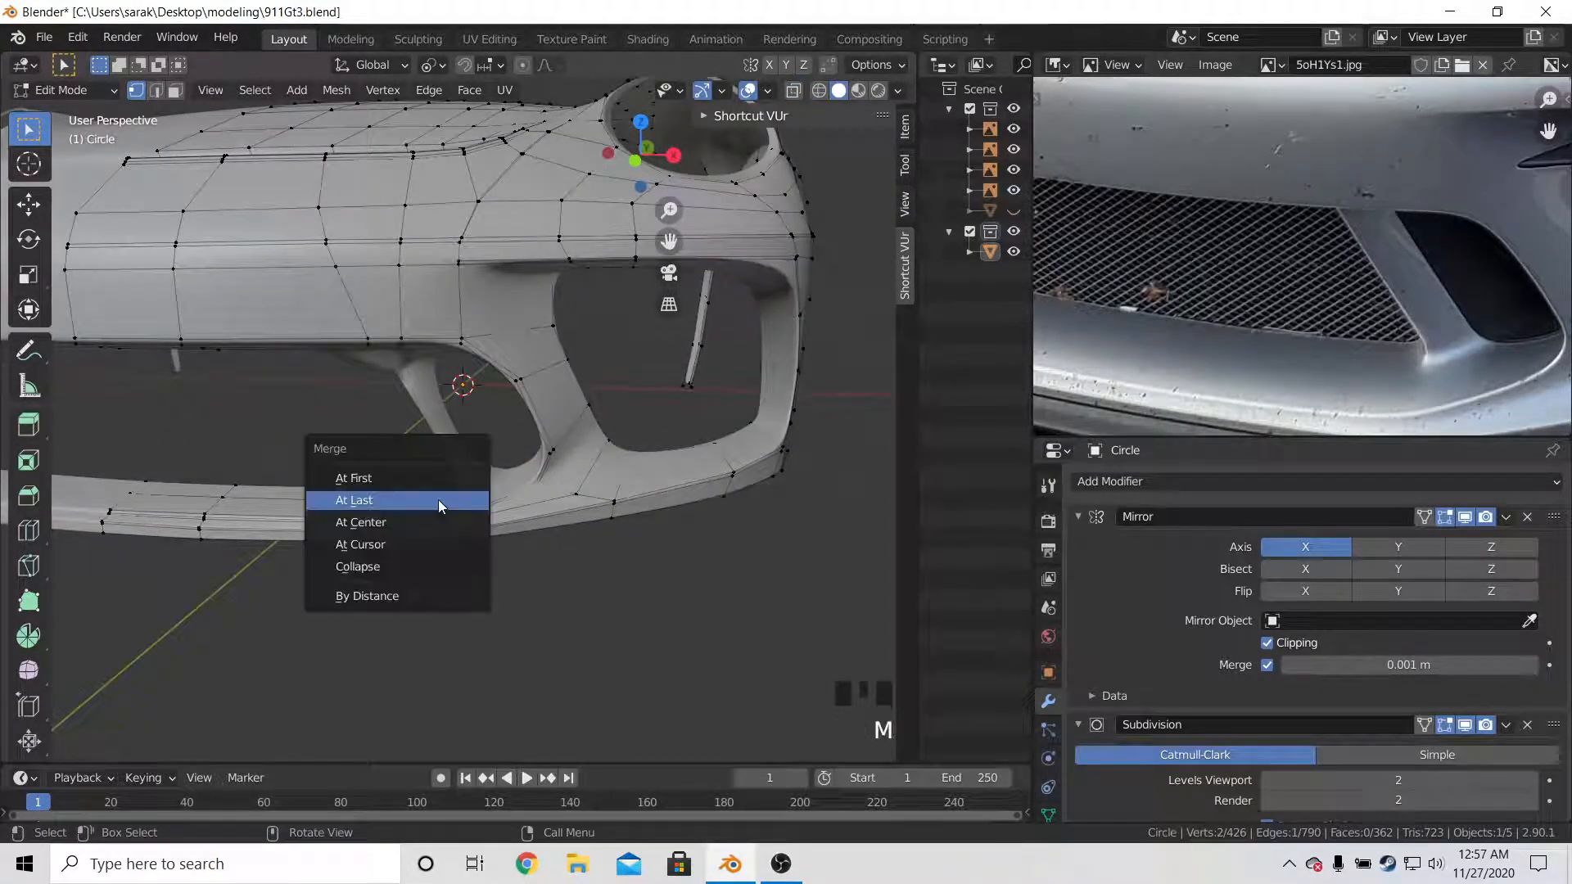
pyautogui.click(439, 500)
# Fill the next strut face between the upper and lower attachment vertices, and check the smoothed strut
pyautogui.press('z')
pyautogui.click(544, 501)
pyautogui.moveTo(544, 501); pyautogui.dragTo(653, 449, button='middle')
pyautogui.scroll(5, 530, 373)
pyautogui.moveTo(531, 373); pyautogui.dragTo(362, 223, button='middle')
pyautogui.press('z')
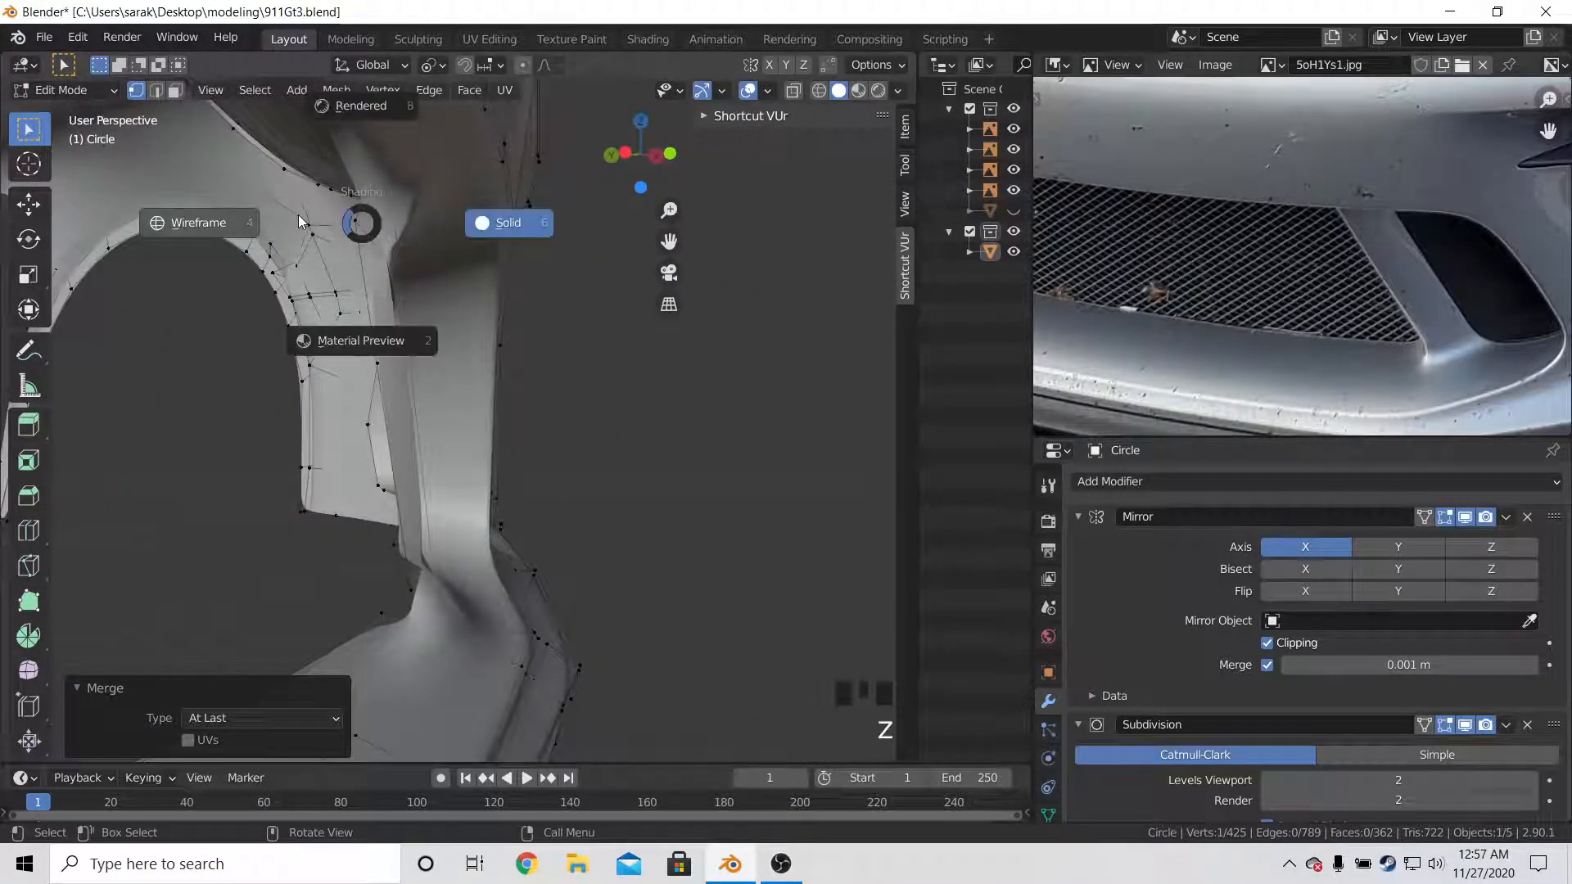
pyautogui.click(200, 221)
pyautogui.press('z')
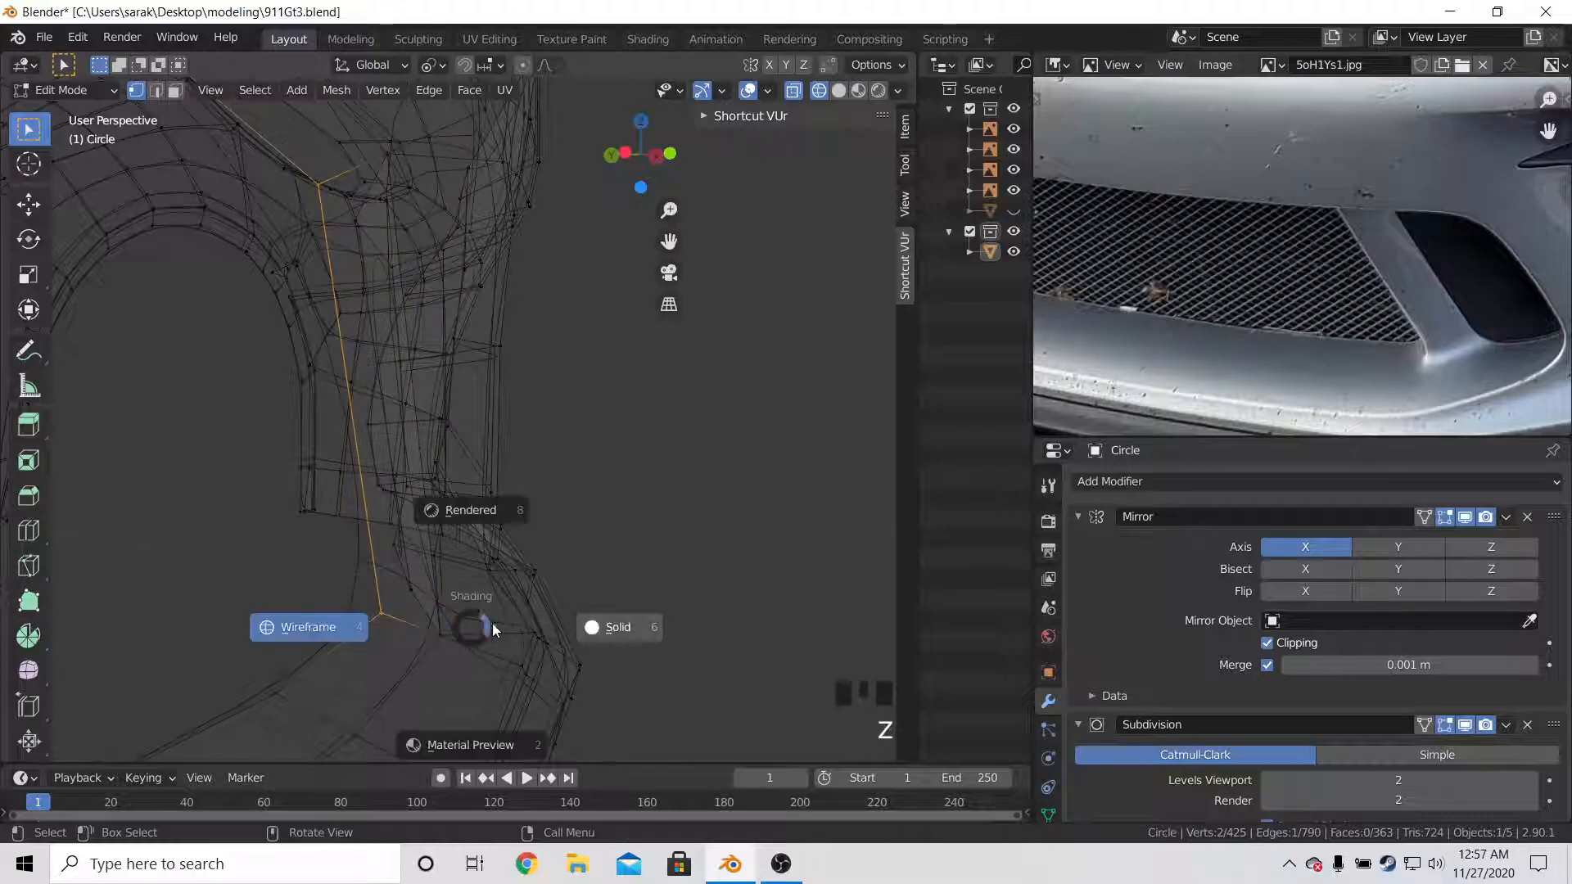
pyautogui.click(581, 604)
pyautogui.press('Tab')
pyautogui.moveTo(582, 605); pyautogui.dragTo(493, 605, button='middle')
pyautogui.scroll(-4, 440, 577)
pyautogui.scroll(-2, 440, 580)
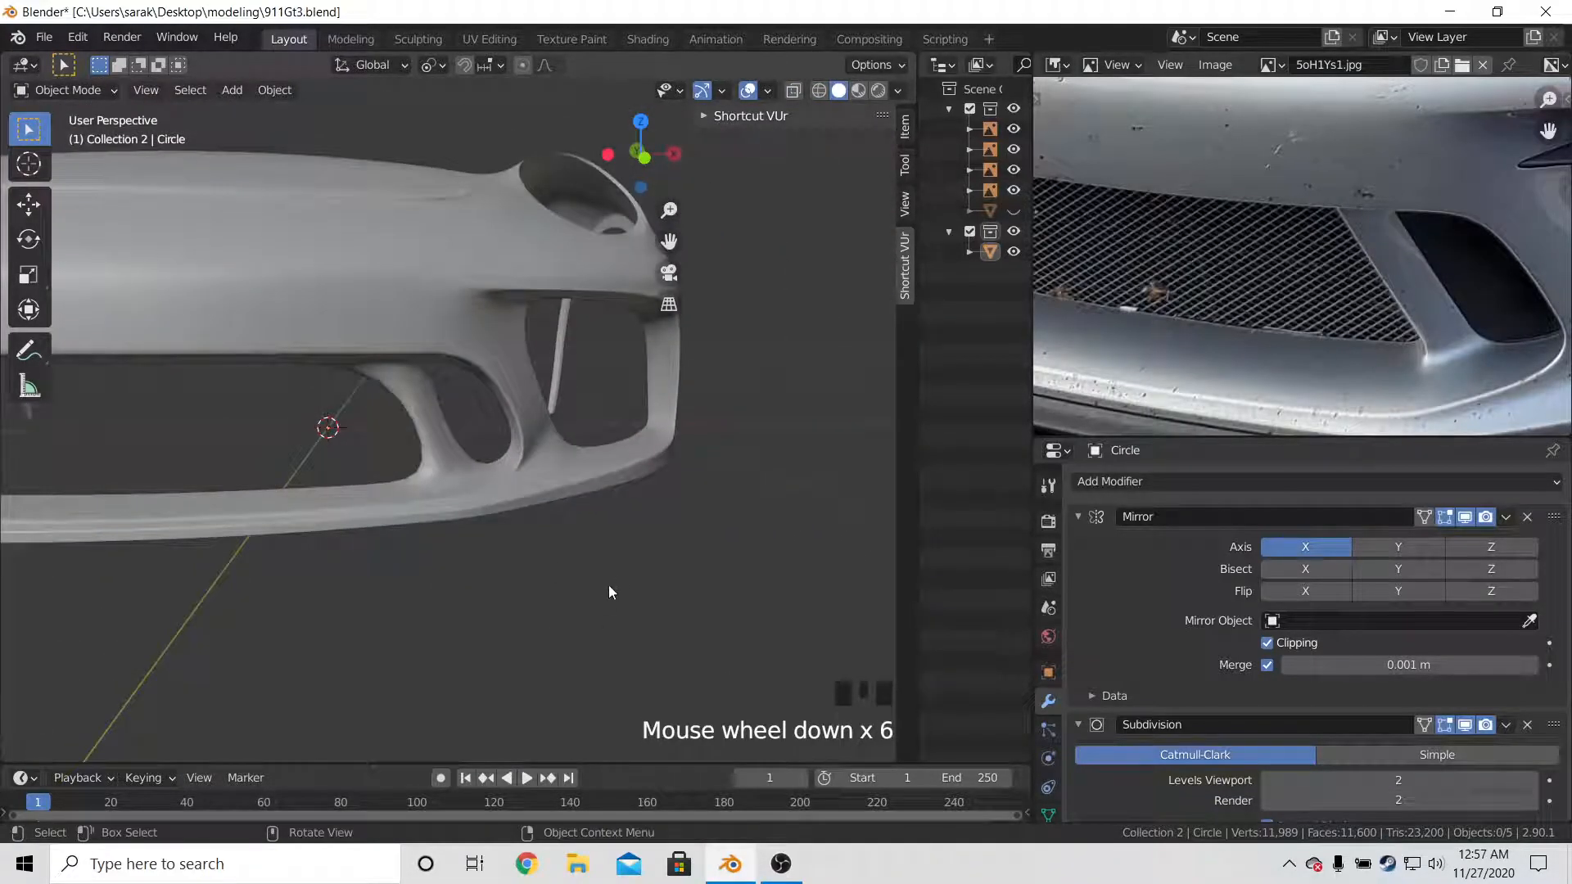
# Add two loop cuts across the inner strut and slide them toward its ends, the first by about -0.847
pyautogui.press('Tab')
pyautogui.press('a')
pyautogui.press('a')
pyautogui.press('a')
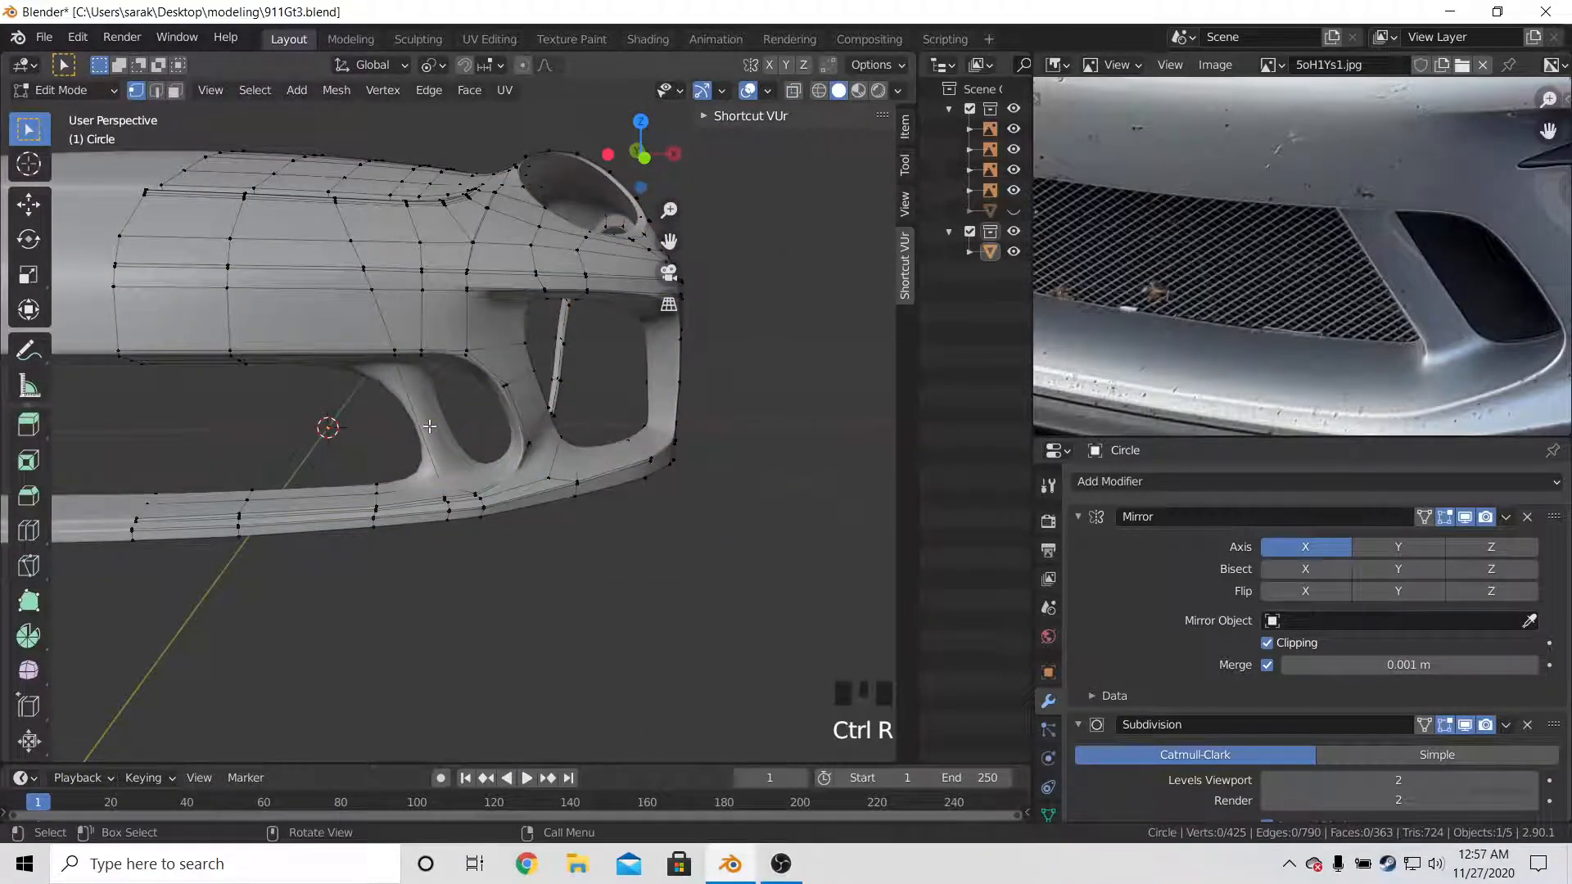
pyautogui.hotkey('ctrl', 'r')
pyautogui.click(432, 434)
pyautogui.click(462, 530)
pyautogui.hotkey('ctrl', 'r')
pyautogui.click(431, 412)
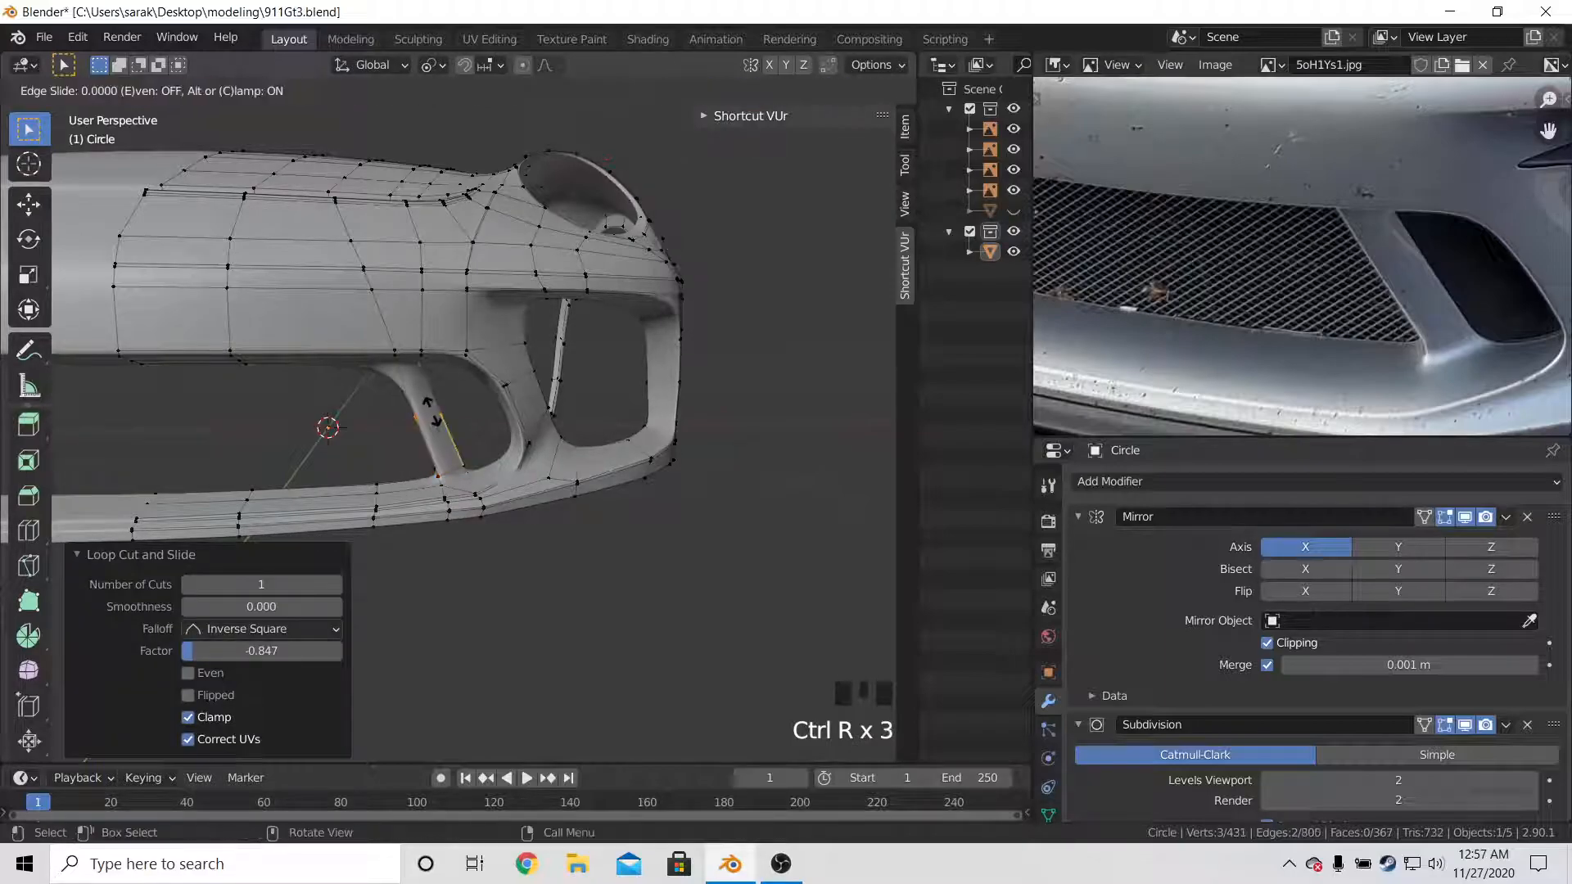
pyautogui.click(377, 313)
# Apply smooth shading to the whole bumper and inspect the new strut from several sides
pyautogui.press('Tab')
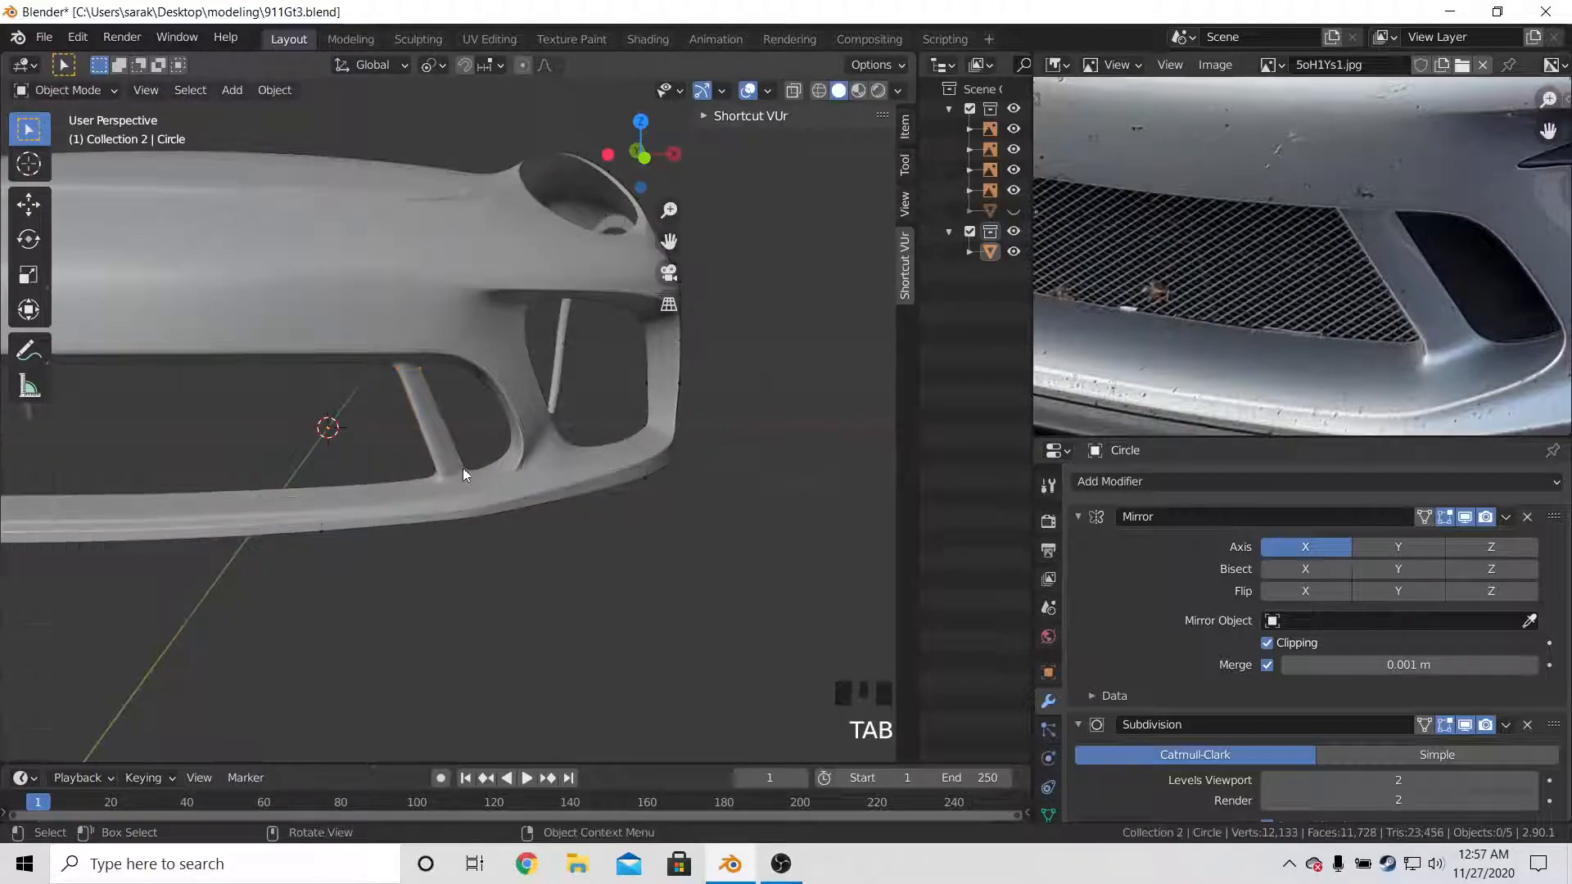
pyautogui.press('a')
pyautogui.press('a')
pyautogui.press('a')
pyautogui.rightClick(467, 449)
pyautogui.click(467, 448)
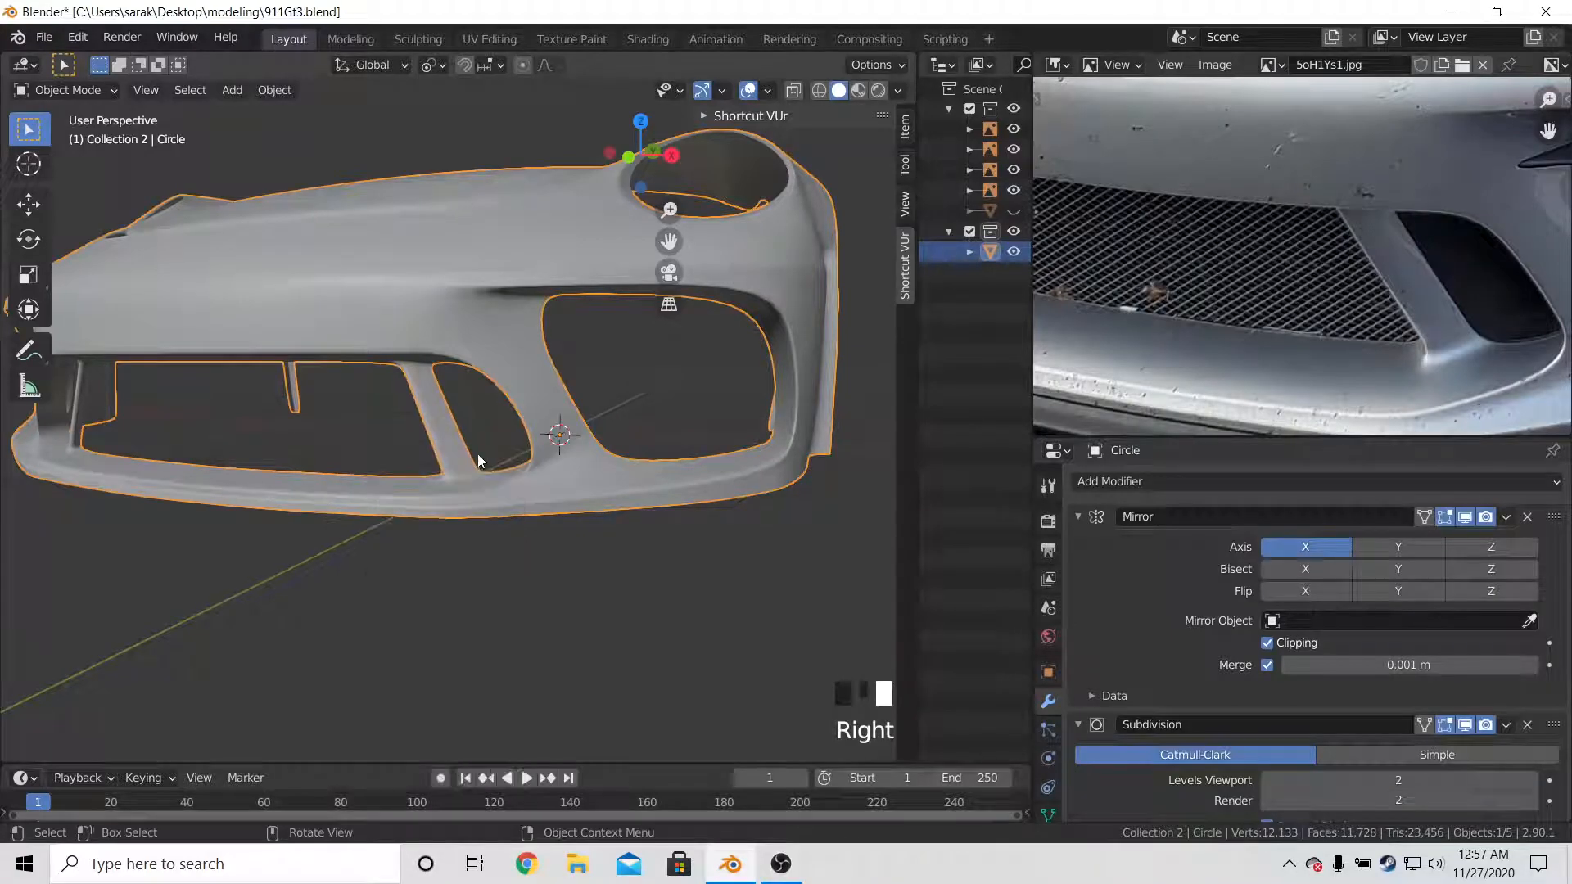
pyautogui.hotkey('alt', 'a')
pyautogui.scroll(4, 405, 488)
pyautogui.moveTo(503, 509); pyautogui.dragTo(638, 488, button='middle')
# Move the vertices along the strut's inboard edge slightly inward along the X axis and check the smoothed result
pyautogui.press('Tab')
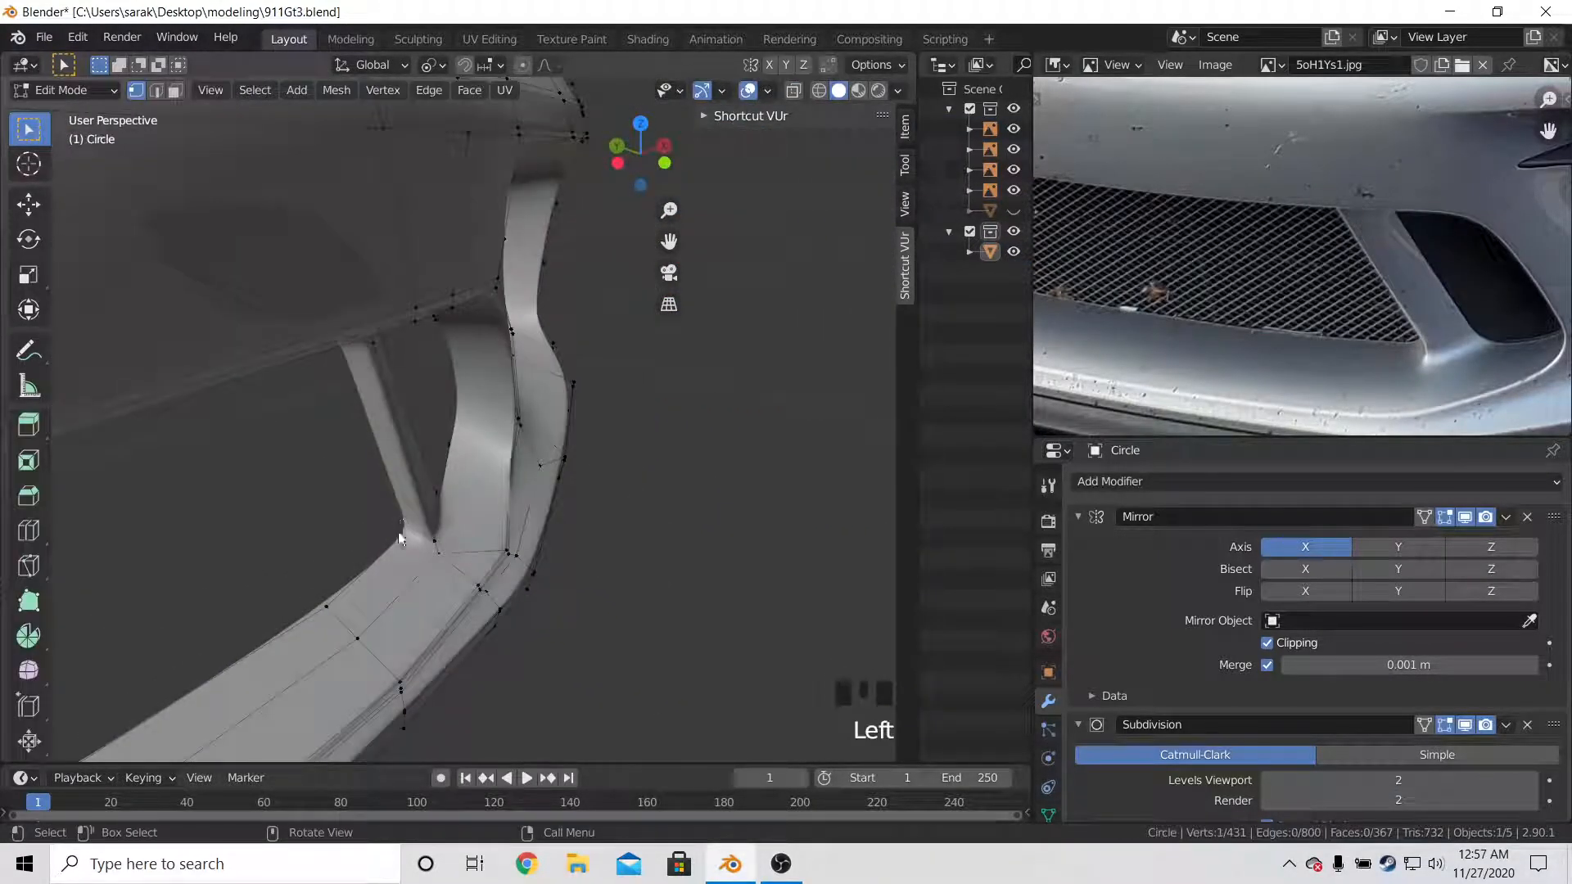
pyautogui.press('z')
pyautogui.keyDown('shift'); pyautogui.click(403, 540); pyautogui.keyUp('shift')
pyautogui.moveTo(404, 540); pyautogui.dragTo(312, 425, button='middle')
pyautogui.hotkey('ctrl', 'z')
pyautogui.press('g')
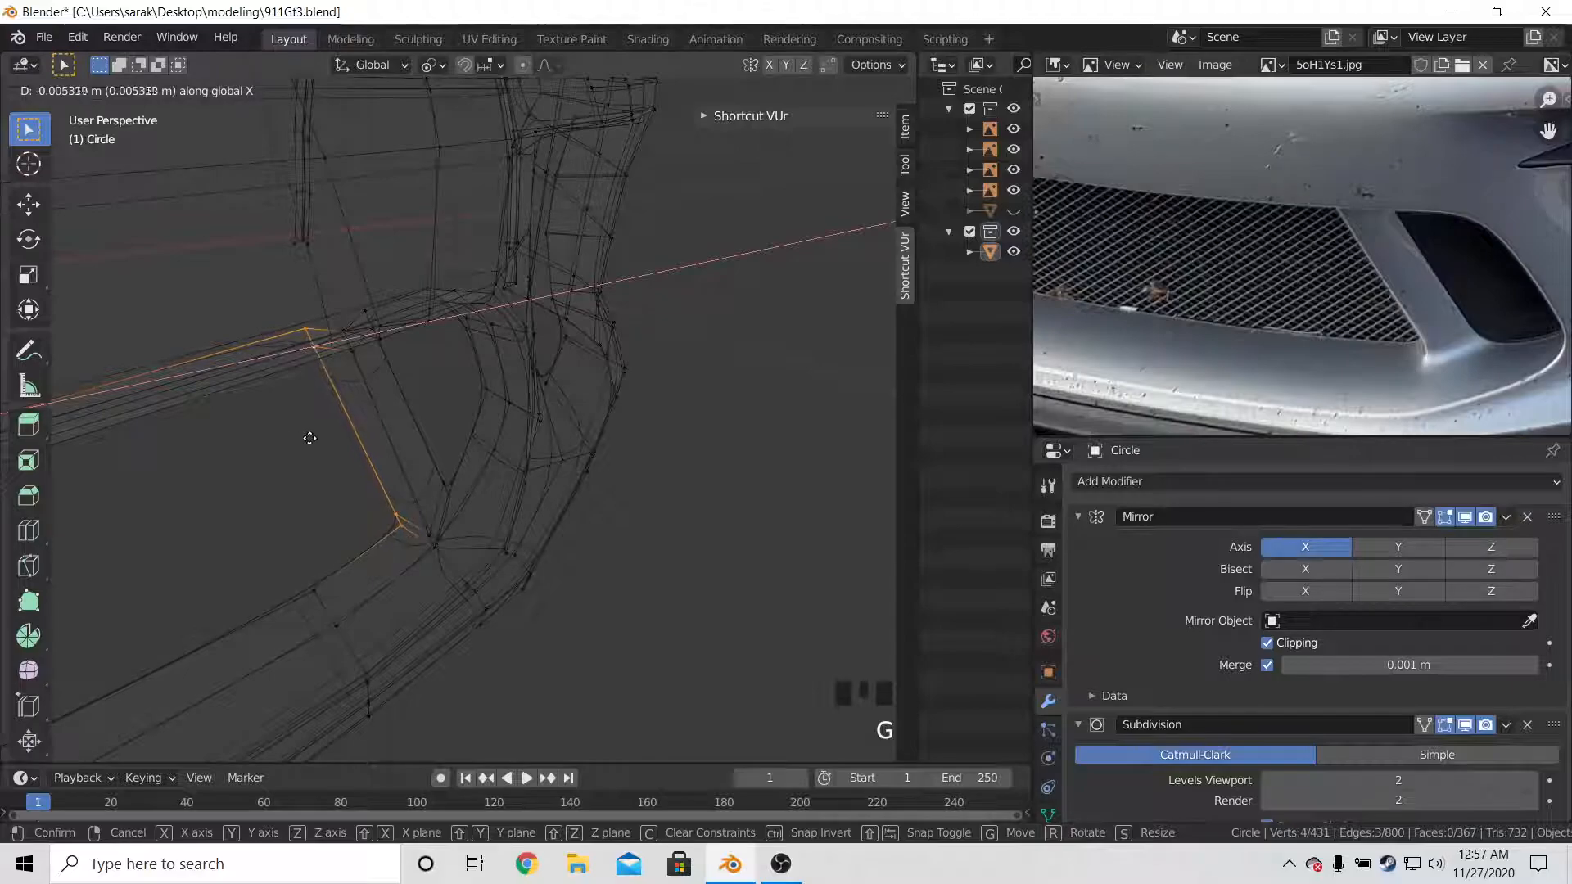
pyautogui.click(311, 438)
pyautogui.press('Tab')
pyautogui.press('z')
pyautogui.click(468, 430)
pyautogui.moveTo(458, 426)
pyautogui.mouseDown(button='middle')
pyautogui.moveTo(412, 400)
pyautogui.moveTo(386, 351)
pyautogui.moveTo(516, 363)
pyautogui.mouseUp(button='middle')
pyautogui.press('a')
# Add a loop cut around the central opening's inner wall and along the strut close to the edge, and save the file
pyautogui.press('Tab')
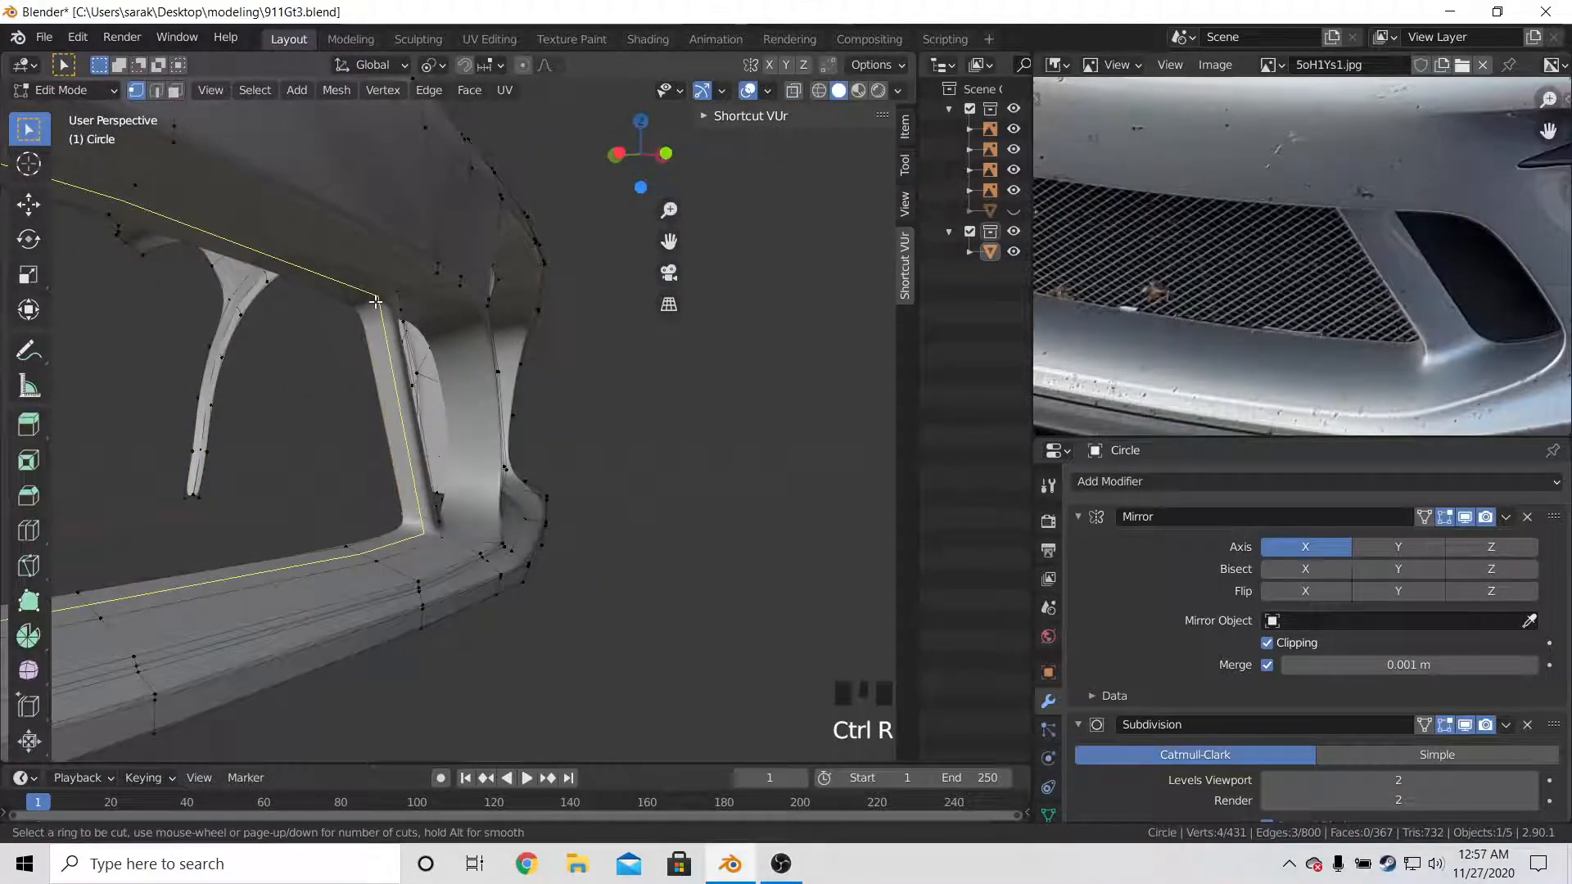
pyautogui.click(376, 302)
pyautogui.click(370, 307)
pyautogui.moveTo(370, 311); pyautogui.dragTo(564, 326, button='middle')
pyautogui.press('Tab')
pyautogui.scroll(-2, 301, 377)
pyautogui.hotkey('ctrl', 's')
# Compare the inner strut and lower openings with the front blueprint in wireframe and solid shading
pyautogui.scroll(-4, 434, 339)
pyautogui.scroll(-5, 434, 354)
pyautogui.press('KP_1')
pyautogui.scroll(8, 537, 369)
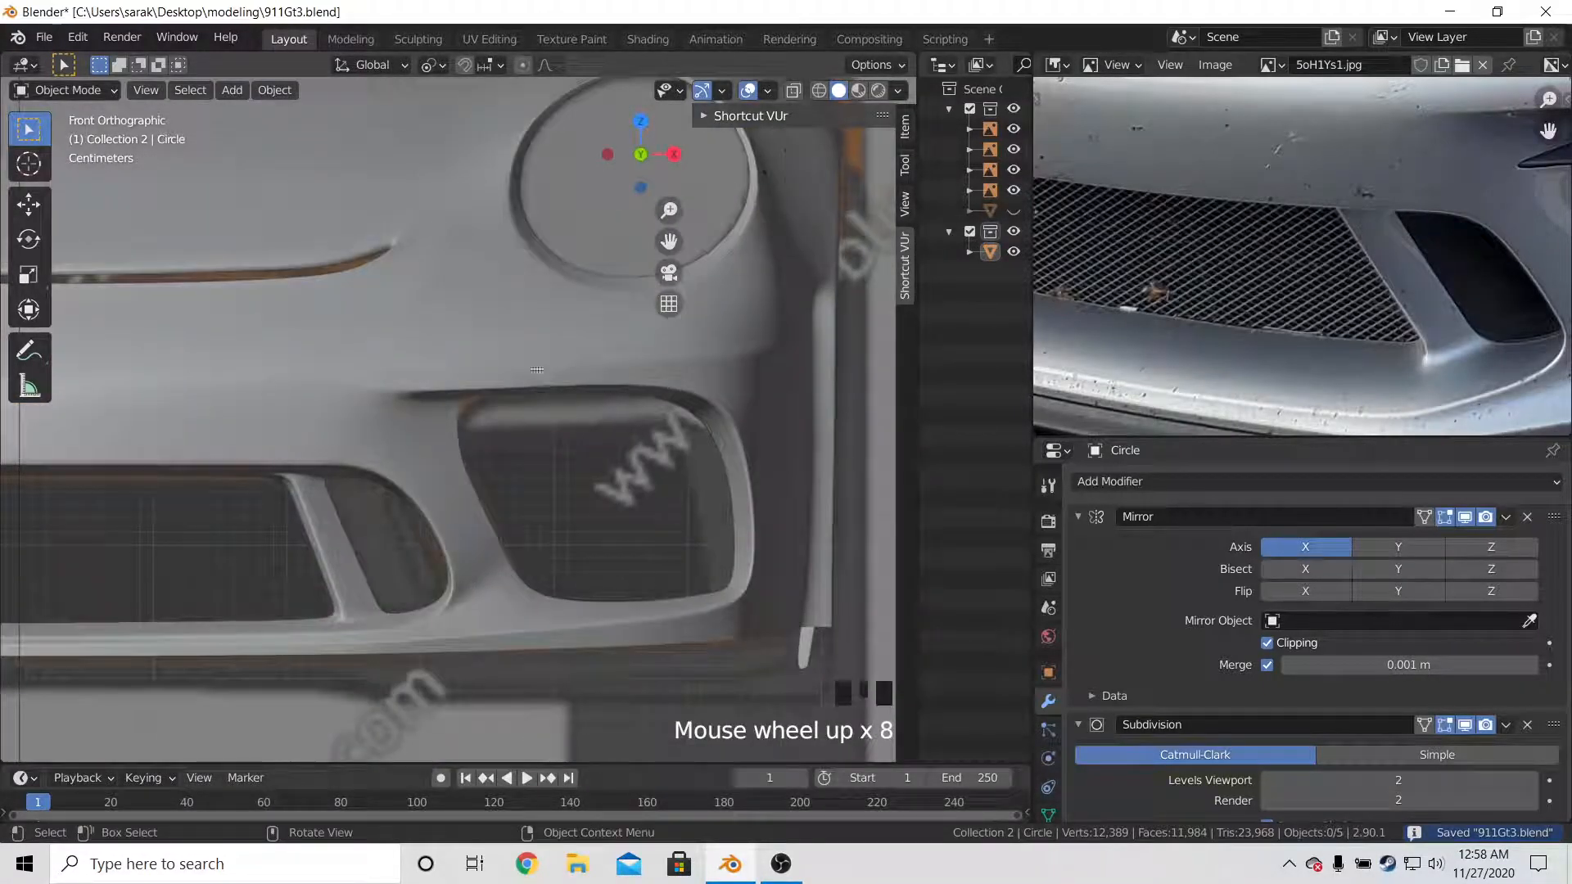
pyautogui.press('Tab')
pyautogui.keyDown('shift'); pyautogui.moveTo(378, 412); pyautogui.dragTo(532, 463, button='middle'); pyautogui.keyUp('shift')
pyautogui.press('z')
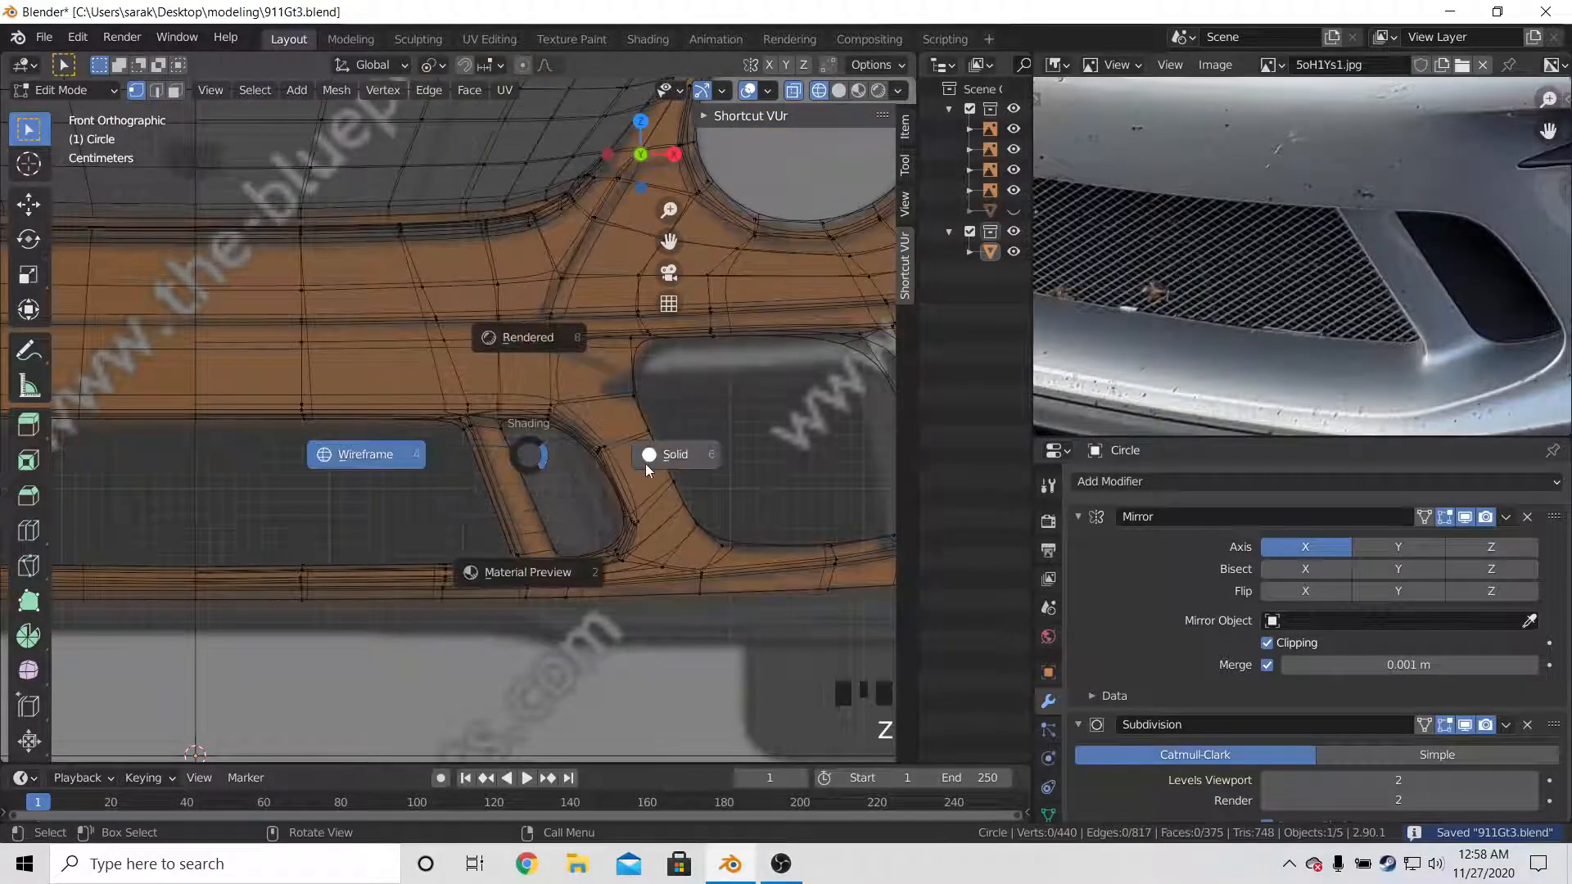
pyautogui.click(645, 463)
pyautogui.scroll(-3, 610, 461)
pyautogui.press('Tab')
pyautogui.press('Tab')
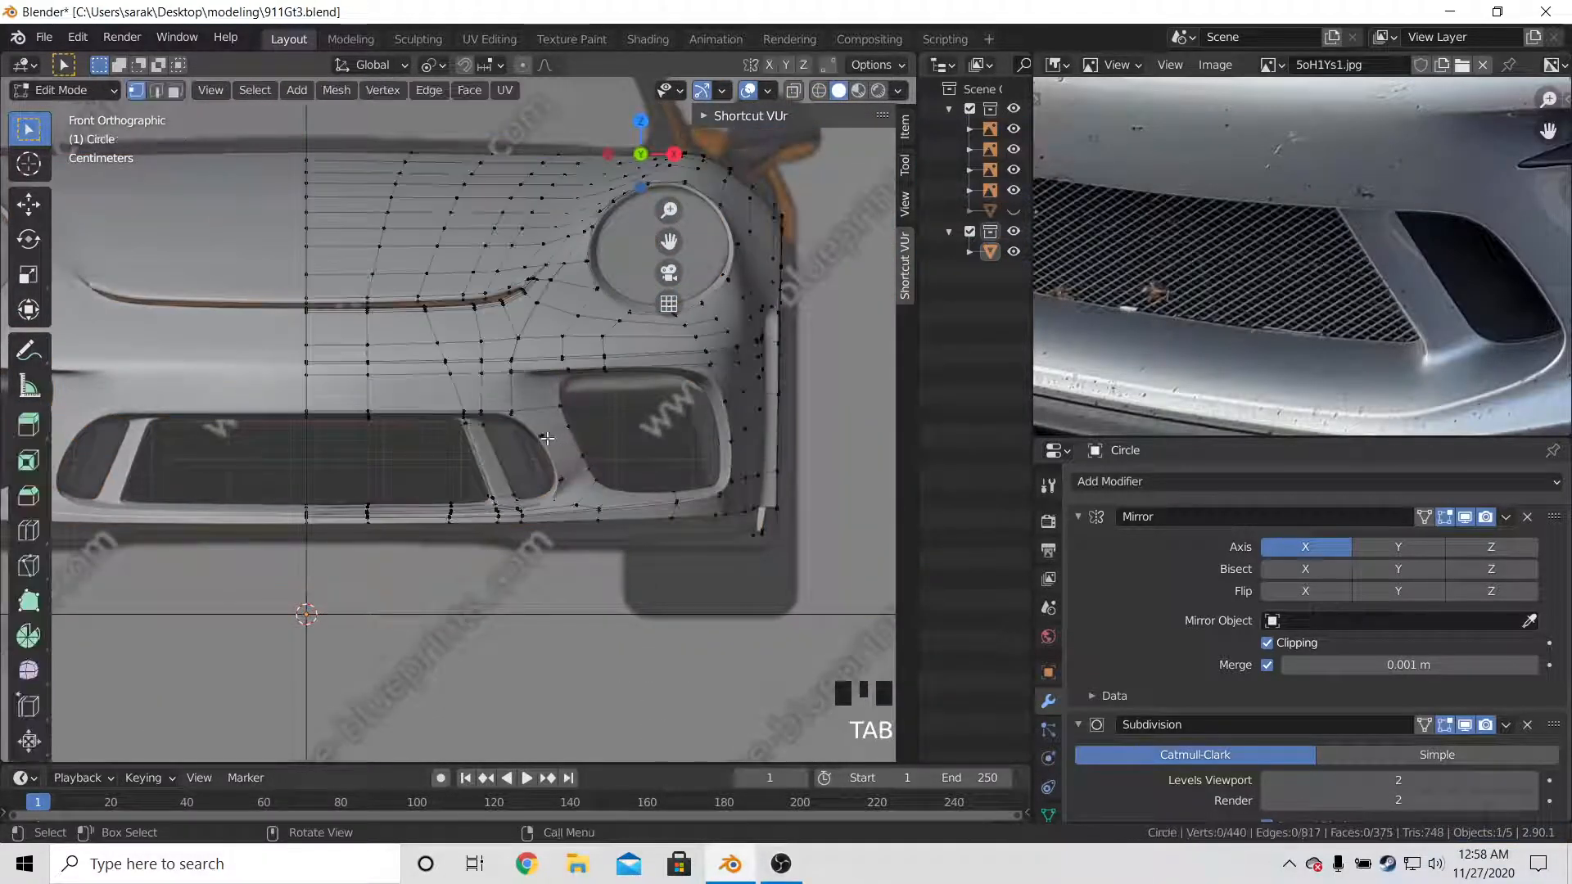
# Slide the selected bumper geometry into place, save the file, and adjust its position along the Y axis
pyautogui.scroll(4, 541, 436)
pyautogui.moveTo(541, 435); pyautogui.dragTo(573, 287, button='middle')
pyautogui.scroll(1, 479, 255)
pyautogui.press('g')
pyautogui.press('g')
pyautogui.click(494, 307)
pyautogui.press('Tab')
pyautogui.hotkey('ctrl', 's')
pyautogui.press('Tab')
pyautogui.press('g')
pyautogui.press('y')
pyautogui.click(537, 344)
pyautogui.press('Tab')
pyautogui.scroll(-4, 580, 361)
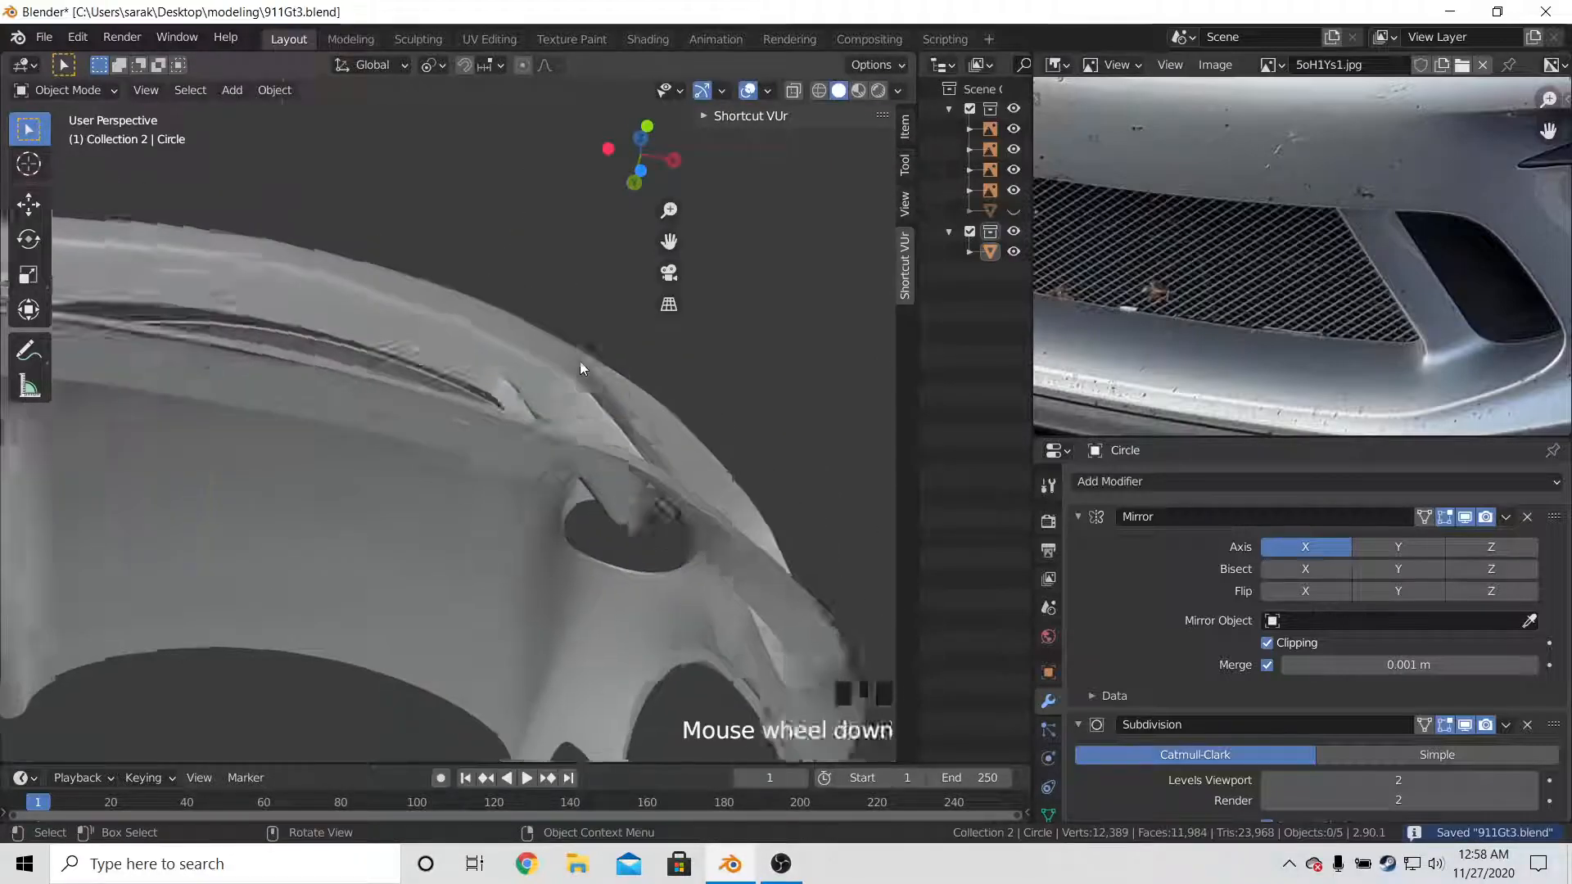
# Compare the bumper's side panel behind the side intake with the reference photo
pyautogui.moveTo(572, 361); pyautogui.dragTo(426, 446, button='middle')
pyautogui.scroll(-2, 423, 511)
pyautogui.keyDown('shift'); pyautogui.moveTo(423, 511); pyautogui.dragTo(444, 430, button='middle'); pyautogui.keyUp('shift')
pyautogui.scroll(4, 443, 489)
pyautogui.moveTo(1424, 296); pyautogui.dragTo(1146, 327, button='middle')
pyautogui.moveTo(1342, 378); pyautogui.dragTo(1392, 287, button='middle')
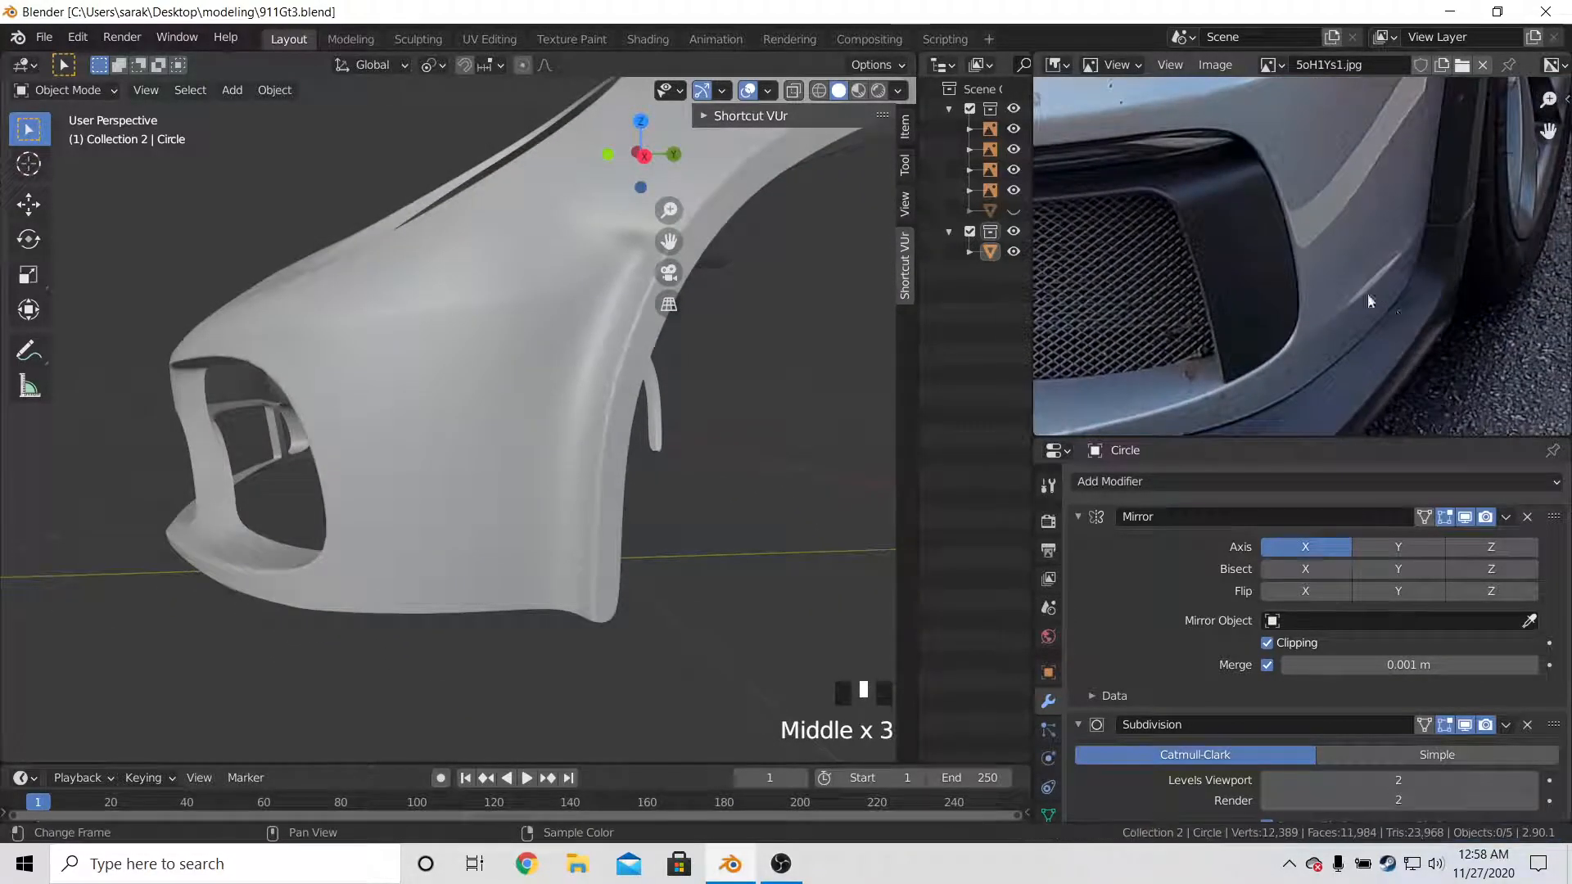
# Hide the faces beside the side intake, add a loop cut sliding toward the side panel's lower edge line, and reveal the hidden faces
pyautogui.press('Tab')
pyautogui.keyDown('shift'); pyautogui.moveTo(480, 622); pyautogui.dragTo(590, 528, button='middle'); pyautogui.keyUp('shift')
pyautogui.press('a')
pyautogui.press('a')
pyautogui.press('a')
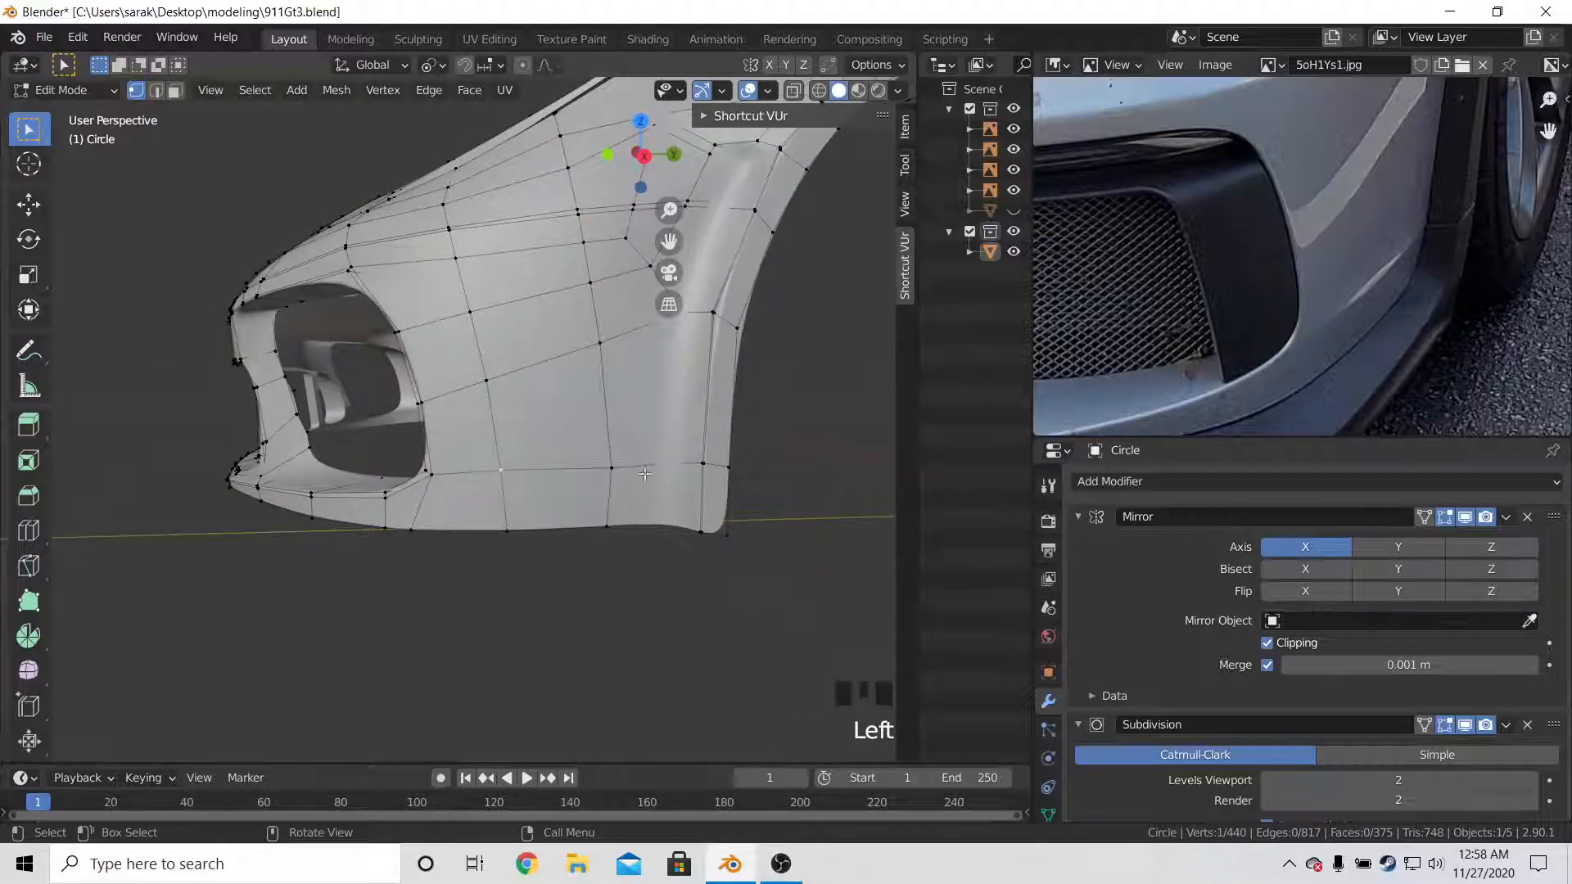
pyautogui.moveTo(562, 469); pyautogui.dragTo(680, 409, button='middle')
pyautogui.press('h')
pyautogui.scroll(2, 680, 410)
pyautogui.hotkey('ctrl', 'r')
pyautogui.click(565, 401)
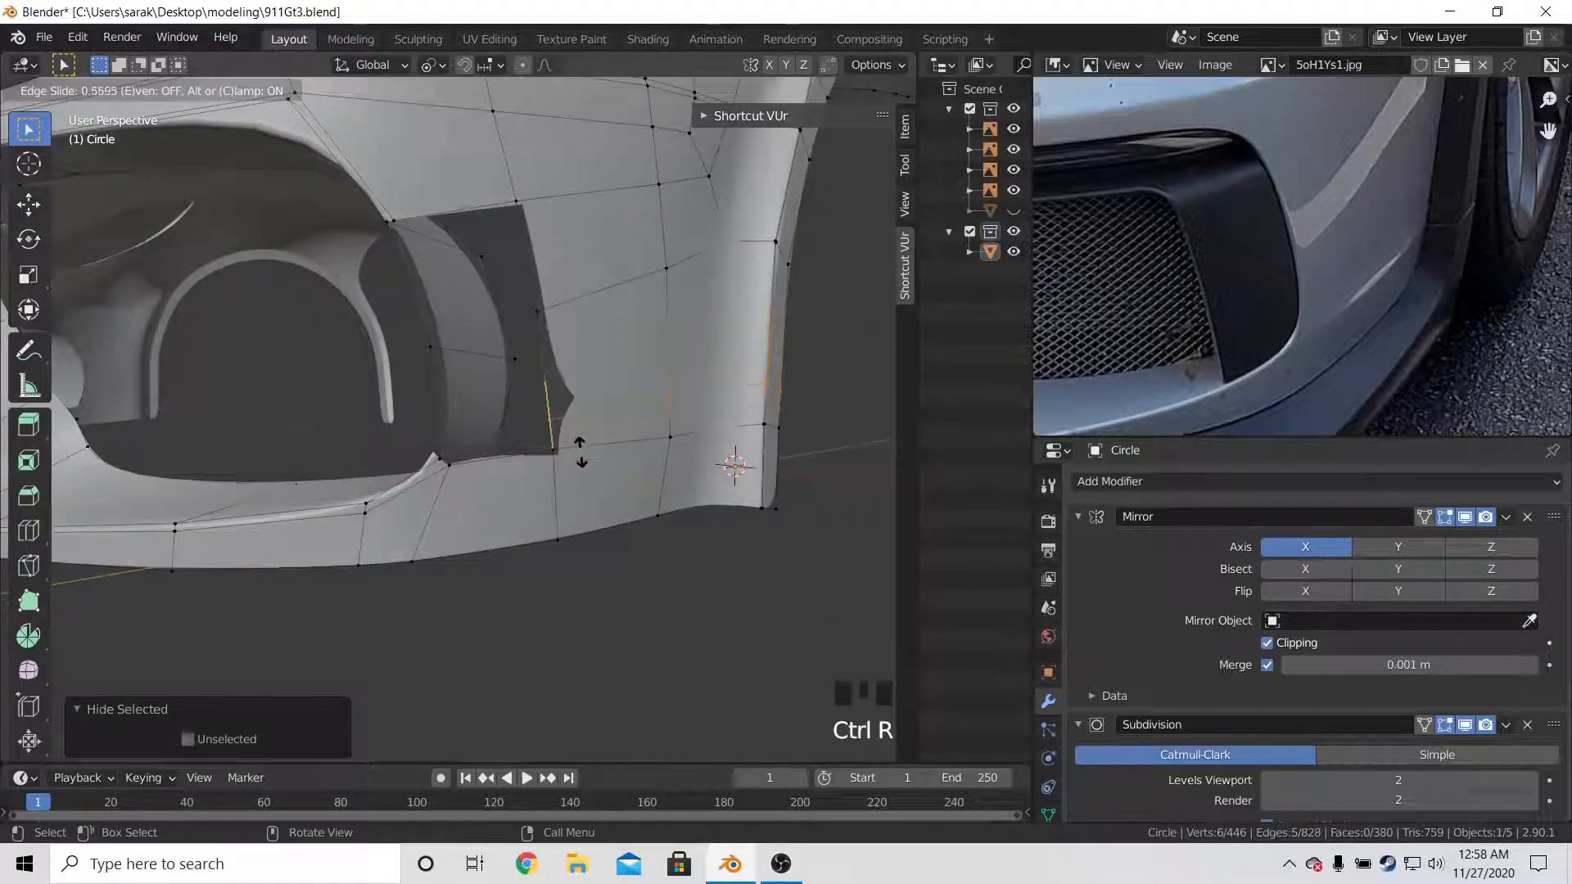
pyautogui.click(588, 573)
pyautogui.hotkey('alt', 'h')
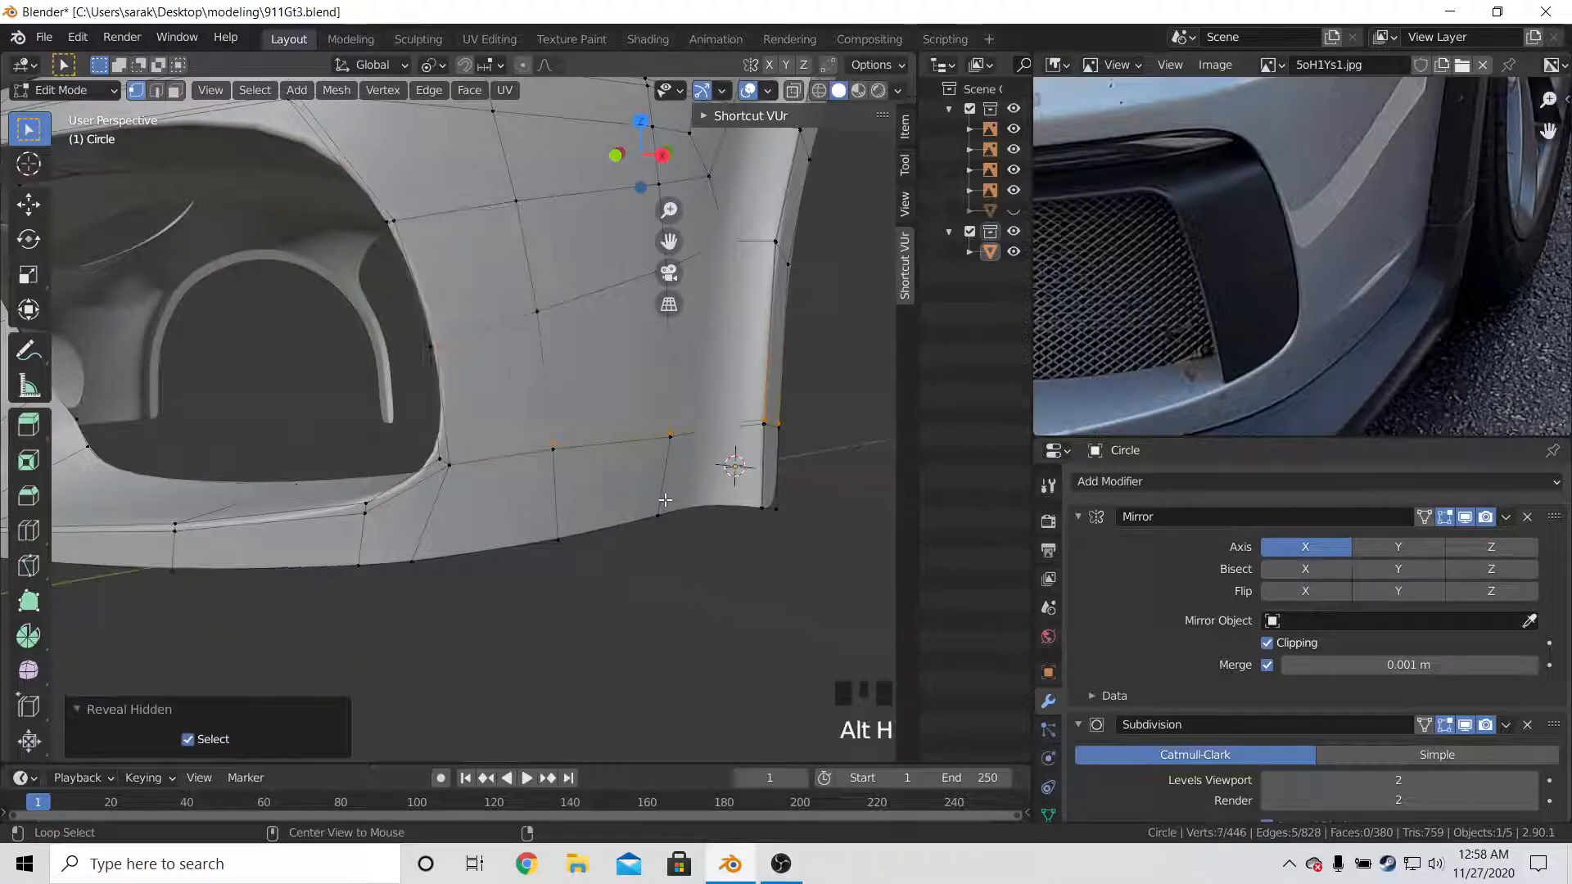
# Inspect the smoothed lower side panel around the new loop cut and clear the selection
pyautogui.press('Tab')
pyautogui.moveTo(669, 485)
pyautogui.mouseDown(button='middle')
pyautogui.moveTo(555, 482)
pyautogui.moveTo(548, 452)
pyautogui.moveTo(651, 473)
pyautogui.mouseUp(button='middle')
pyautogui.press('Tab')
pyautogui.hotkey('ctrl', 'z')
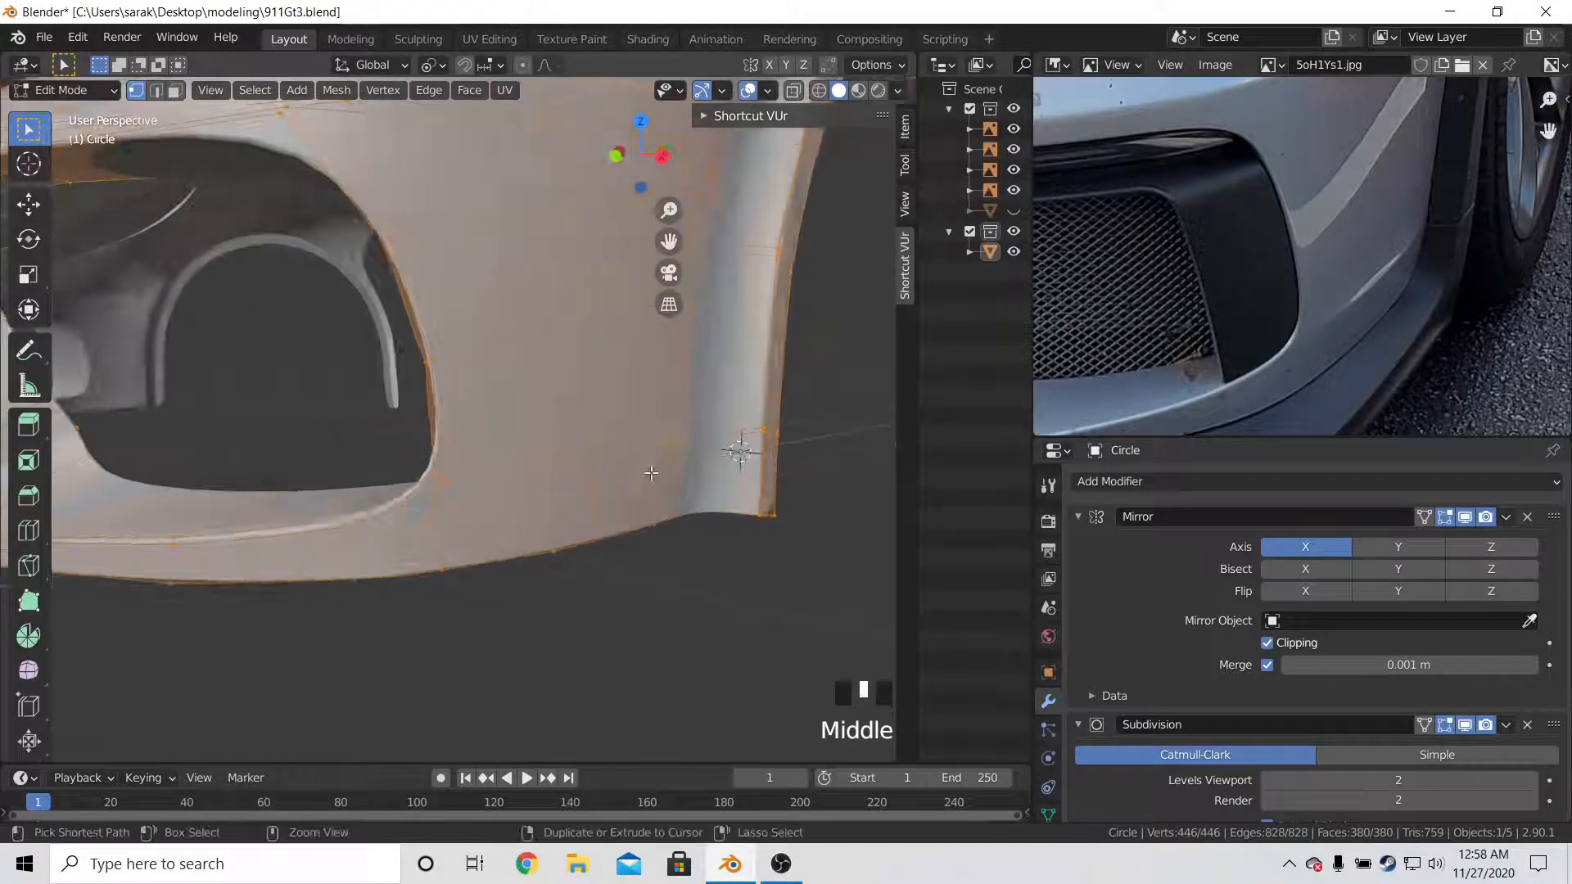
pyautogui.hotkey('ctrl', 'z')
pyautogui.hotkey('ctrl', 'z')
pyautogui.hotkey('ctrl', 'z')
pyautogui.hotkey('ctrl', 'z')
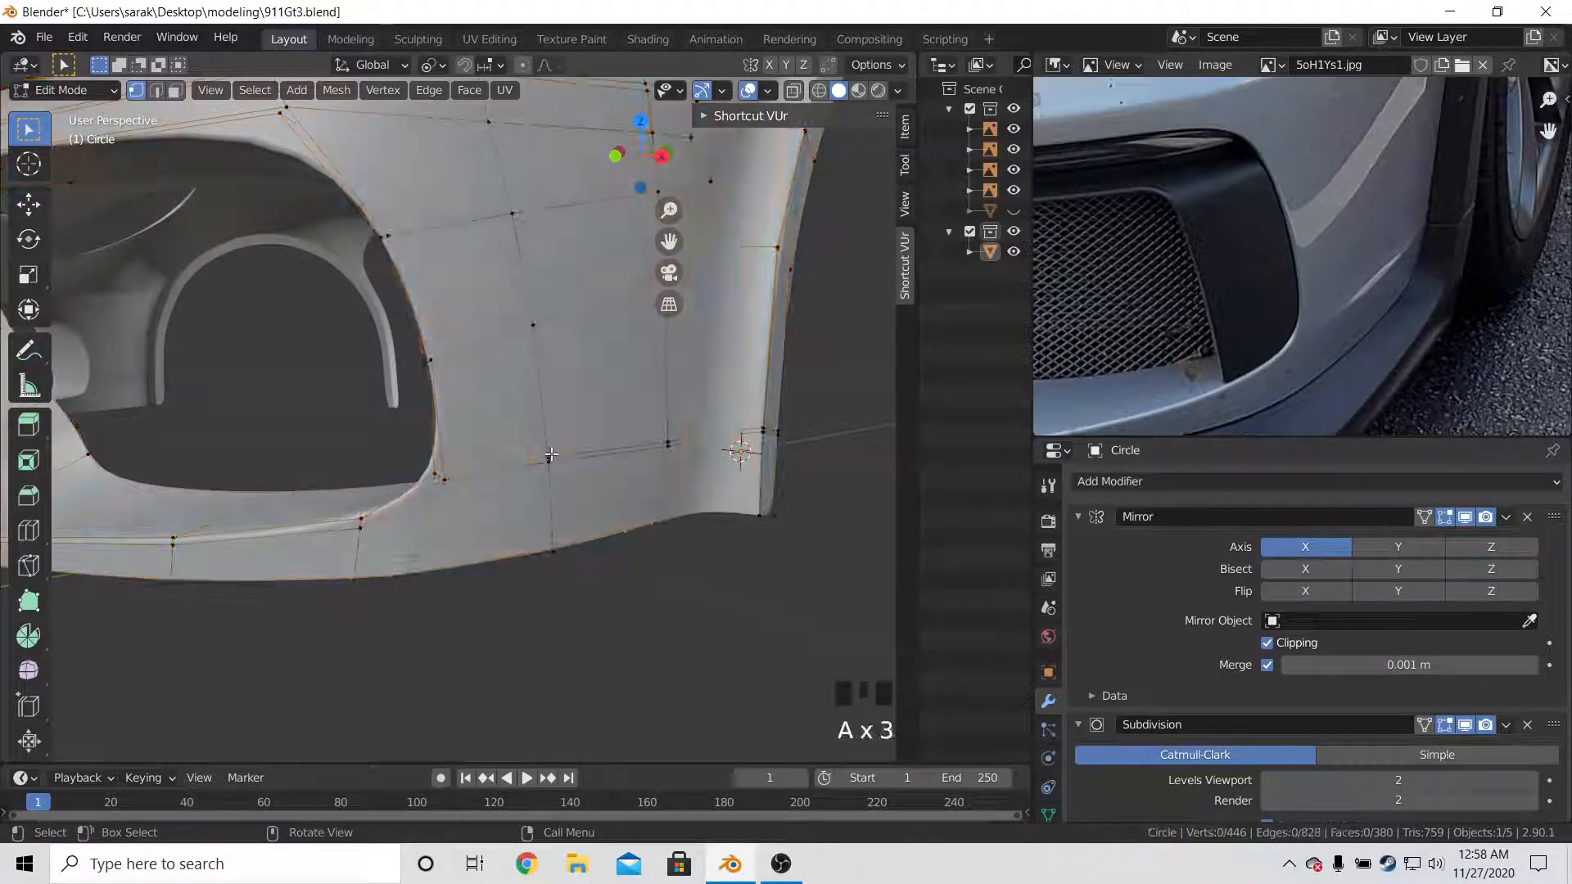
# Cut an edge from the loop cut's end on the side panel to the side intake's lower corner and check the surface
pyautogui.scroll(1, 587, 454)
pyautogui.press('k')
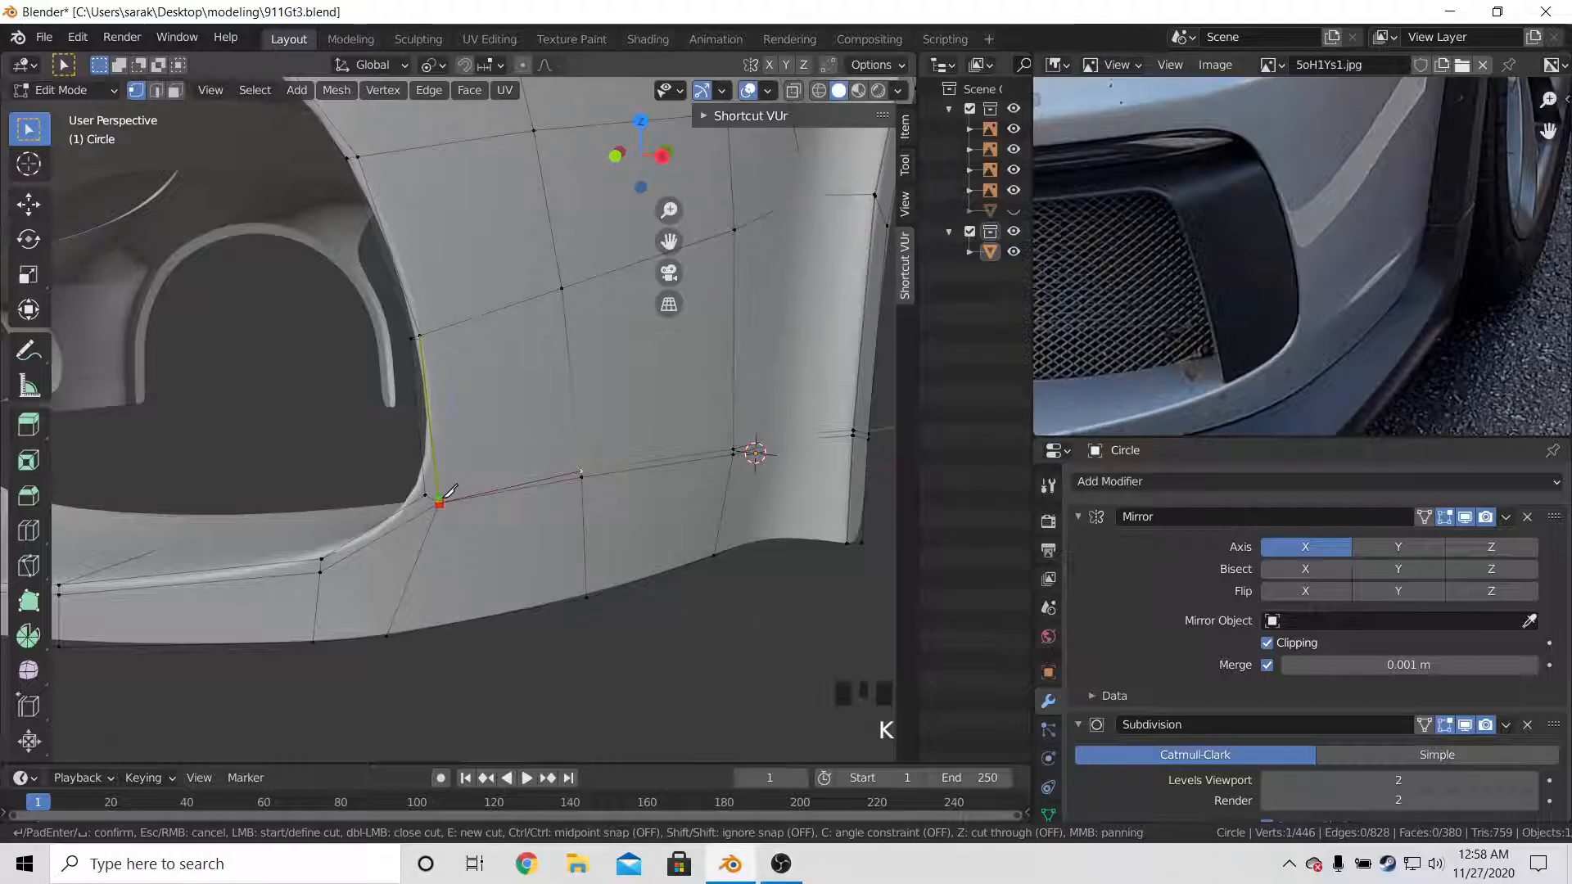
pyautogui.press('Return')
pyautogui.press('Tab')
pyautogui.moveTo(536, 473); pyautogui.dragTo(608, 463, button='middle')
pyautogui.keyDown('shift'); pyautogui.moveTo(607, 465); pyautogui.dragTo(487, 476, button='middle'); pyautogui.keyUp('shift')
pyautogui.press('Tab')
pyautogui.moveTo(642, 442); pyautogui.dragTo(541, 454, button='middle')
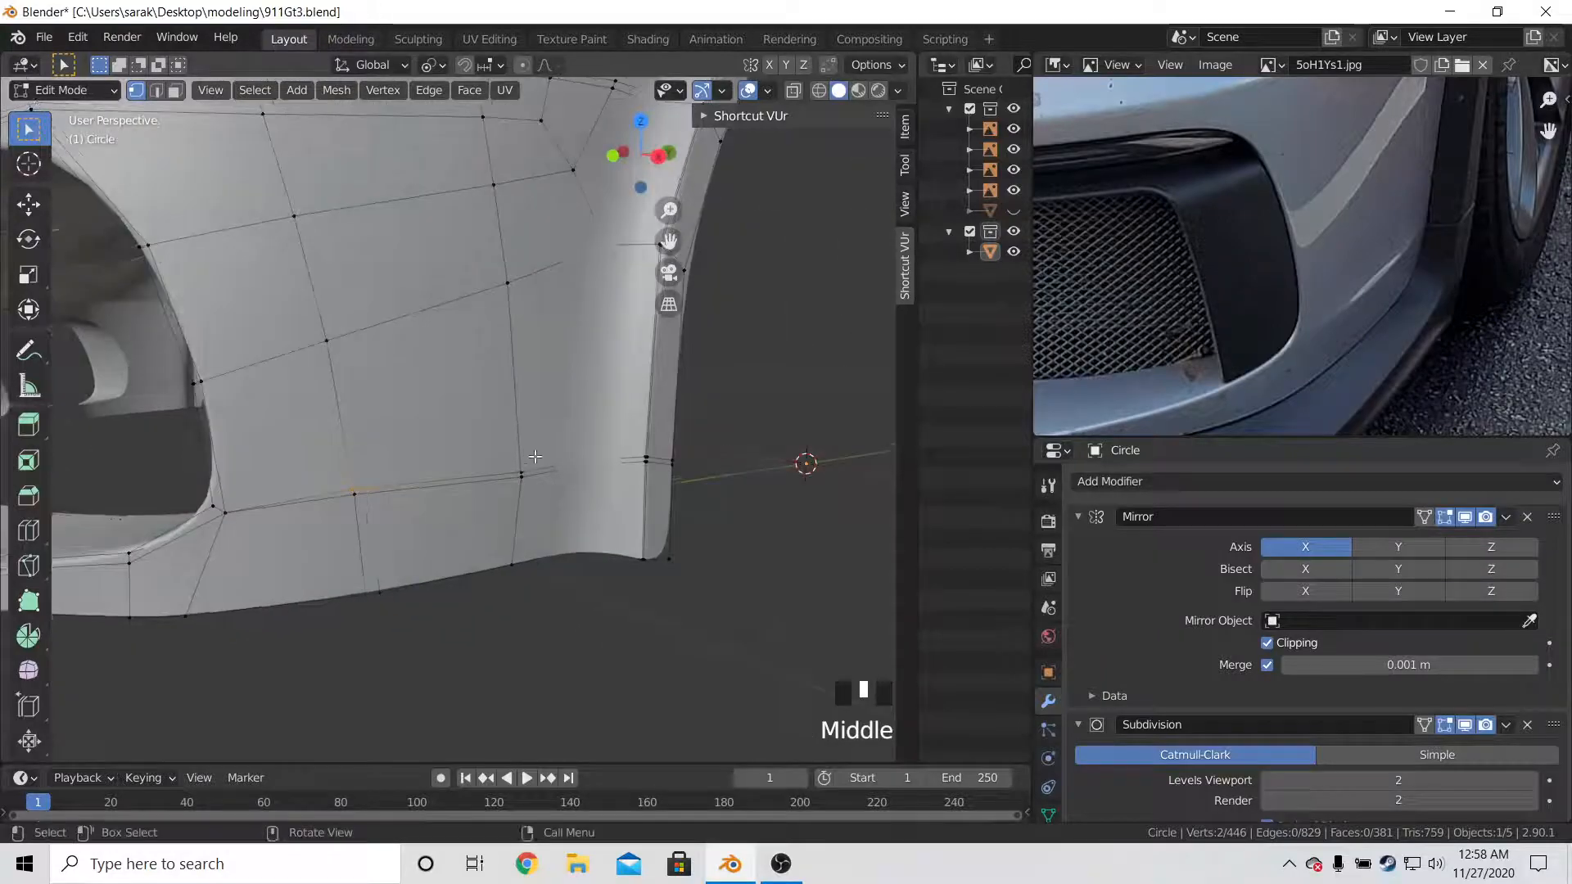
# Select the vertices along the side panel's new lower edge line and shift them slightly inward along the X axis
pyautogui.moveTo(373, 475); pyautogui.dragTo(514, 453, button='middle')
pyautogui.keyDown('shift'); pyautogui.click(413, 515); pyautogui.keyUp('shift')
pyautogui.moveTo(412, 513); pyautogui.dragTo(551, 481, button='middle')
pyautogui.press('g')
pyautogui.press('x')
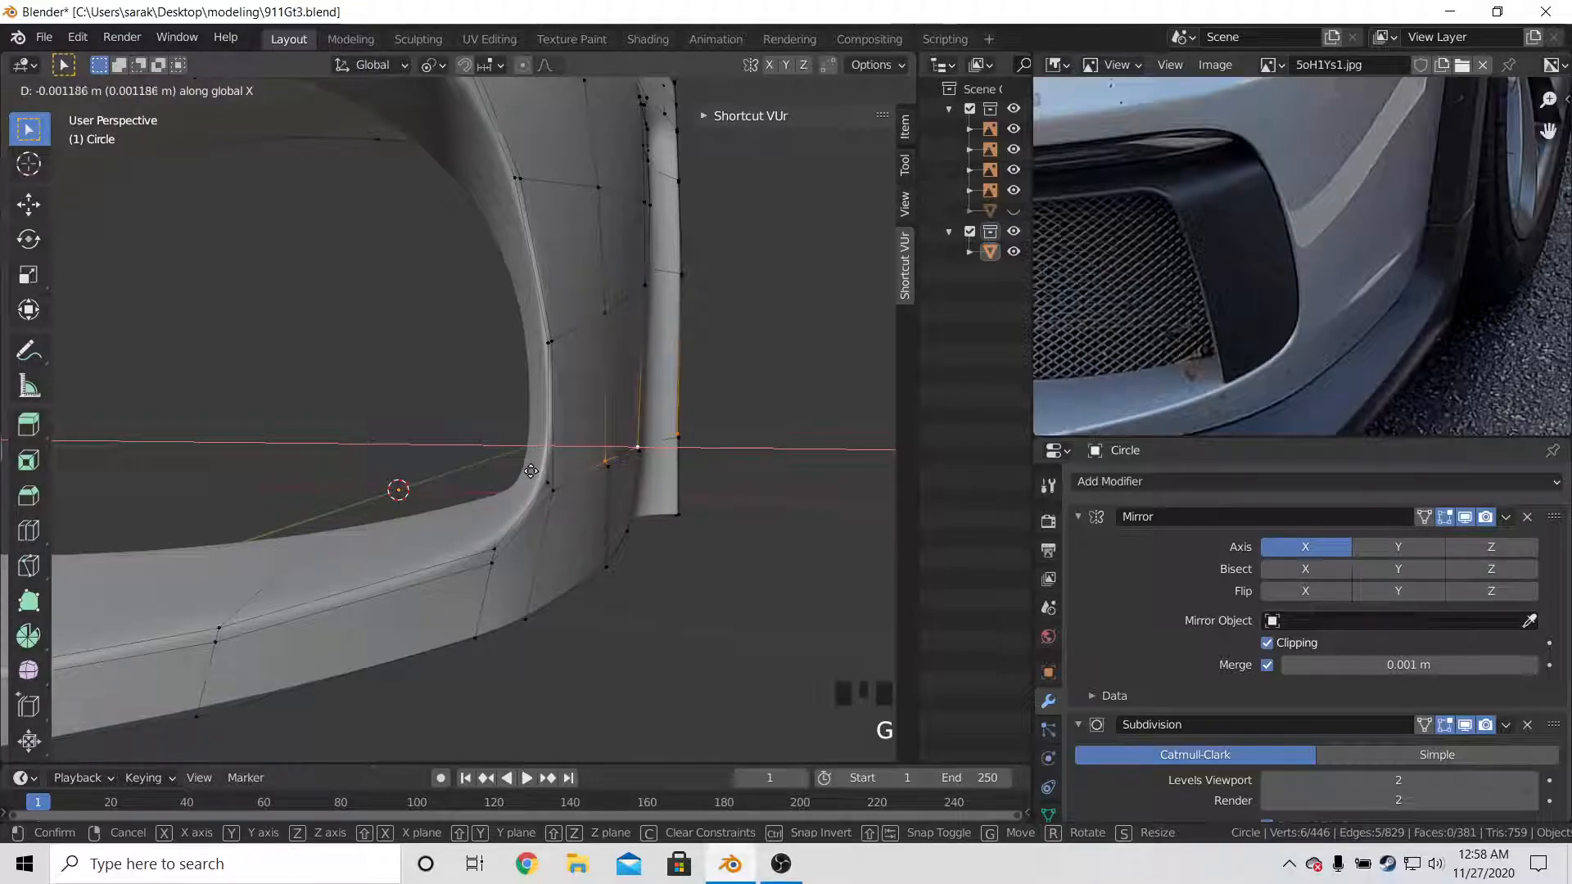
pyautogui.click(523, 472)
# Adjust the vertex selection on the lower edge line and refine its X position, finishing with a move of -0.000835 m
pyautogui.moveTo(522, 472); pyautogui.dragTo(572, 481, button='middle')
pyautogui.keyDown('shift'); pyautogui.click(695, 446); pyautogui.keyUp('shift')
pyautogui.press('g')
pyautogui.press('x')
pyautogui.click(727, 442)
pyautogui.press('Tab')
pyautogui.scroll(3, 642, 461)
pyautogui.press('Tab')
pyautogui.press('g')
pyautogui.press('x')
pyautogui.click(676, 436)
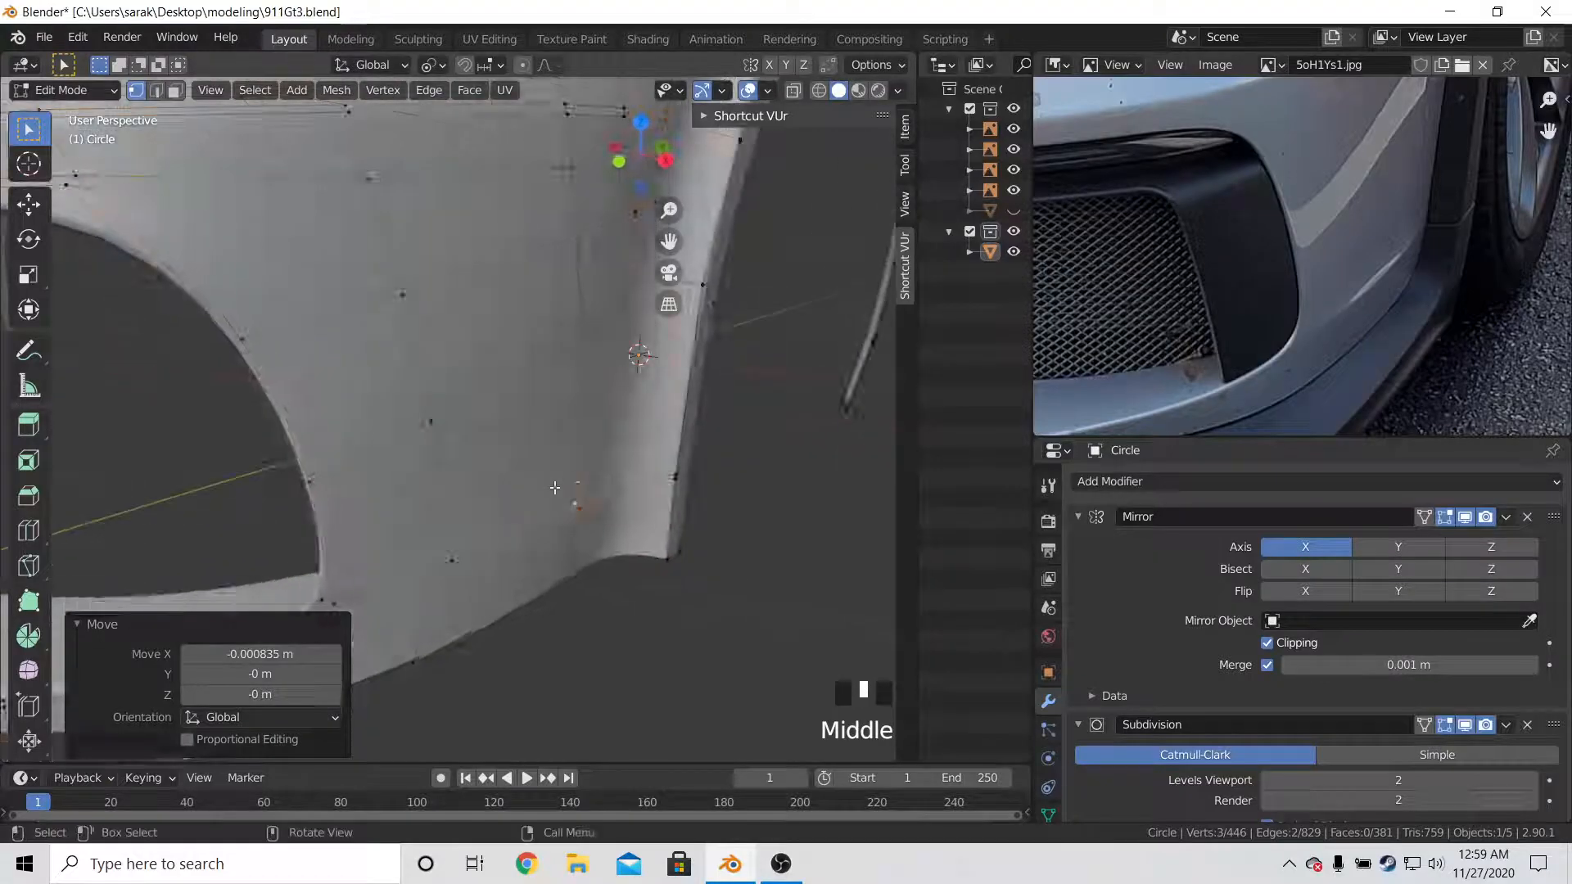
pyautogui.hotkey('ctrl', 'r')
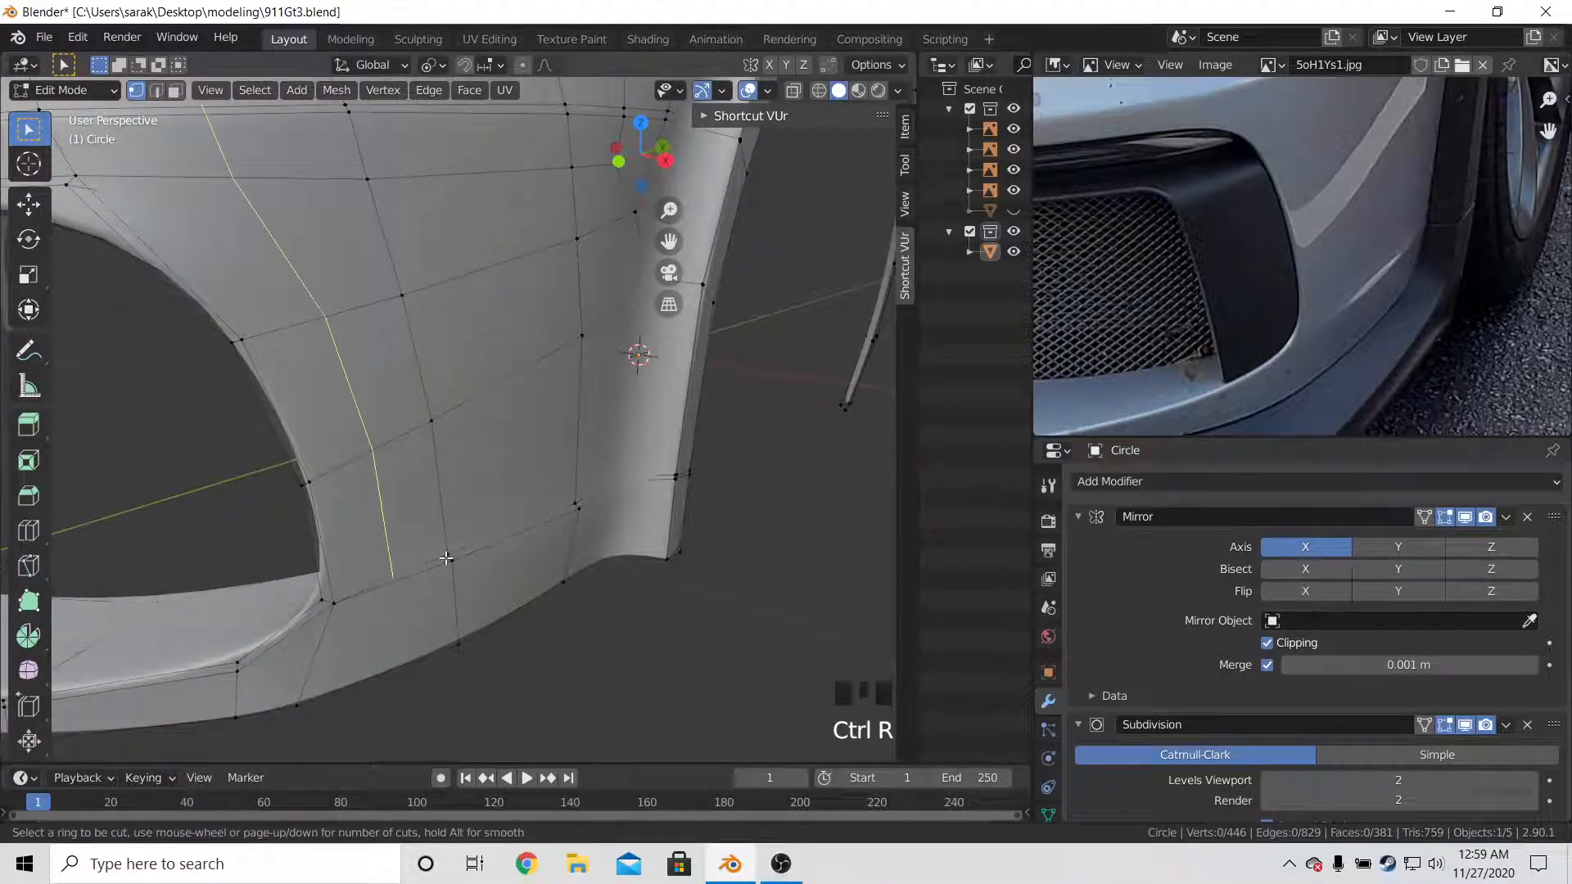
pyautogui.click(448, 555)
pyautogui.rightClick(447, 552)
pyautogui.hotkey('ctrl', 'z')
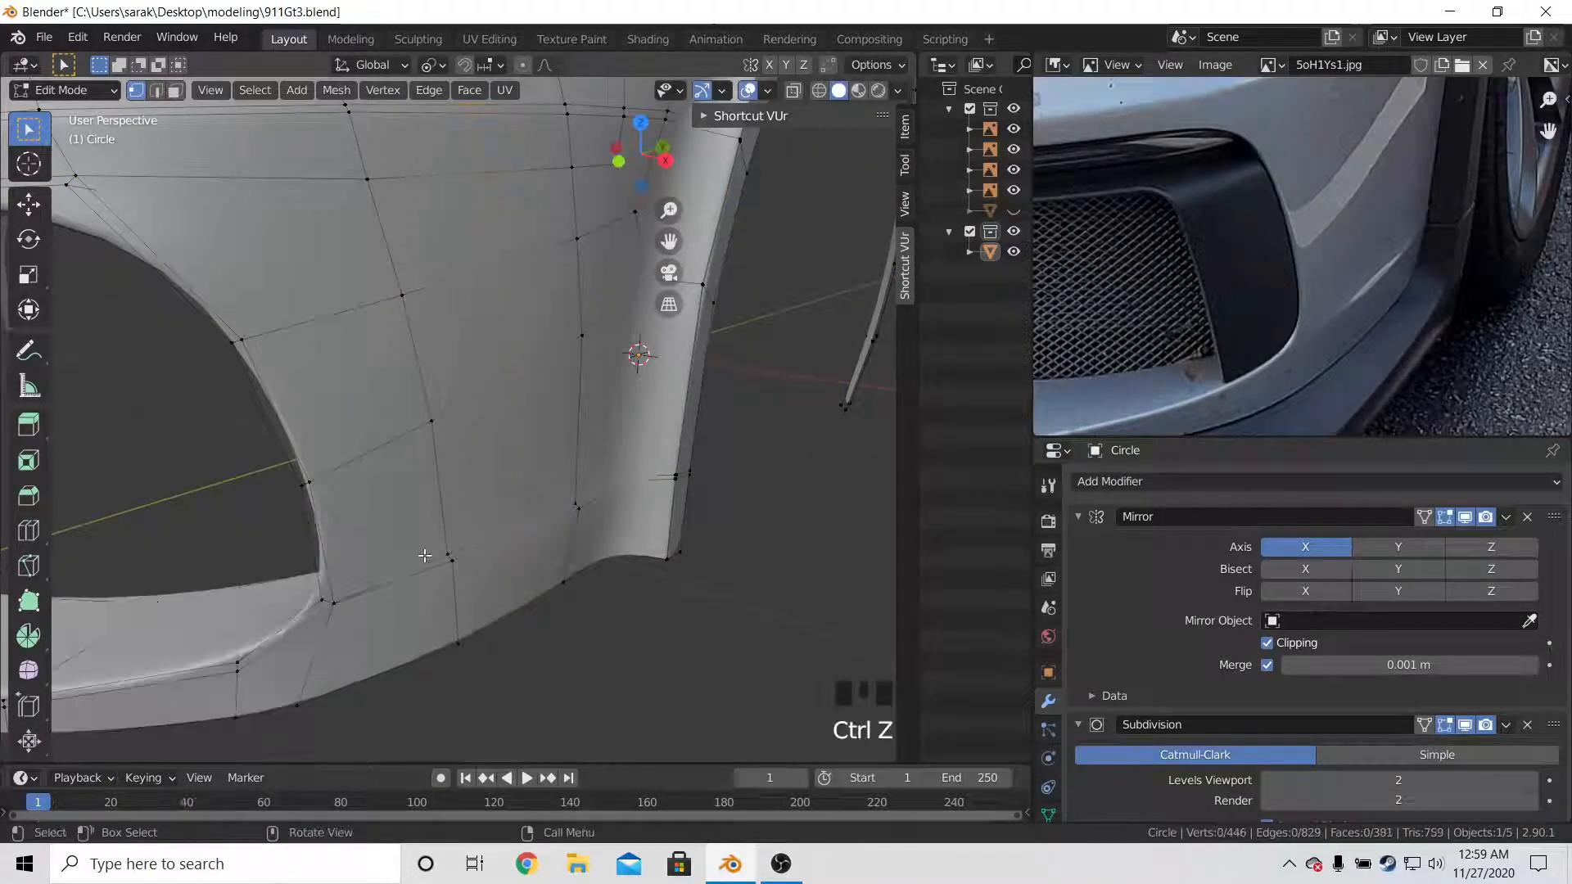
# Add a centered loop cut through the narrow strip along the side panel's lower edge line and check the smoothed result
pyautogui.click(449, 558)
pyautogui.rightClick(449, 557)
pyautogui.press('Tab')
pyautogui.moveTo(449, 558); pyautogui.dragTo(638, 524, button='middle')
pyautogui.press('Tab')
pyautogui.scroll(2, 638, 524)
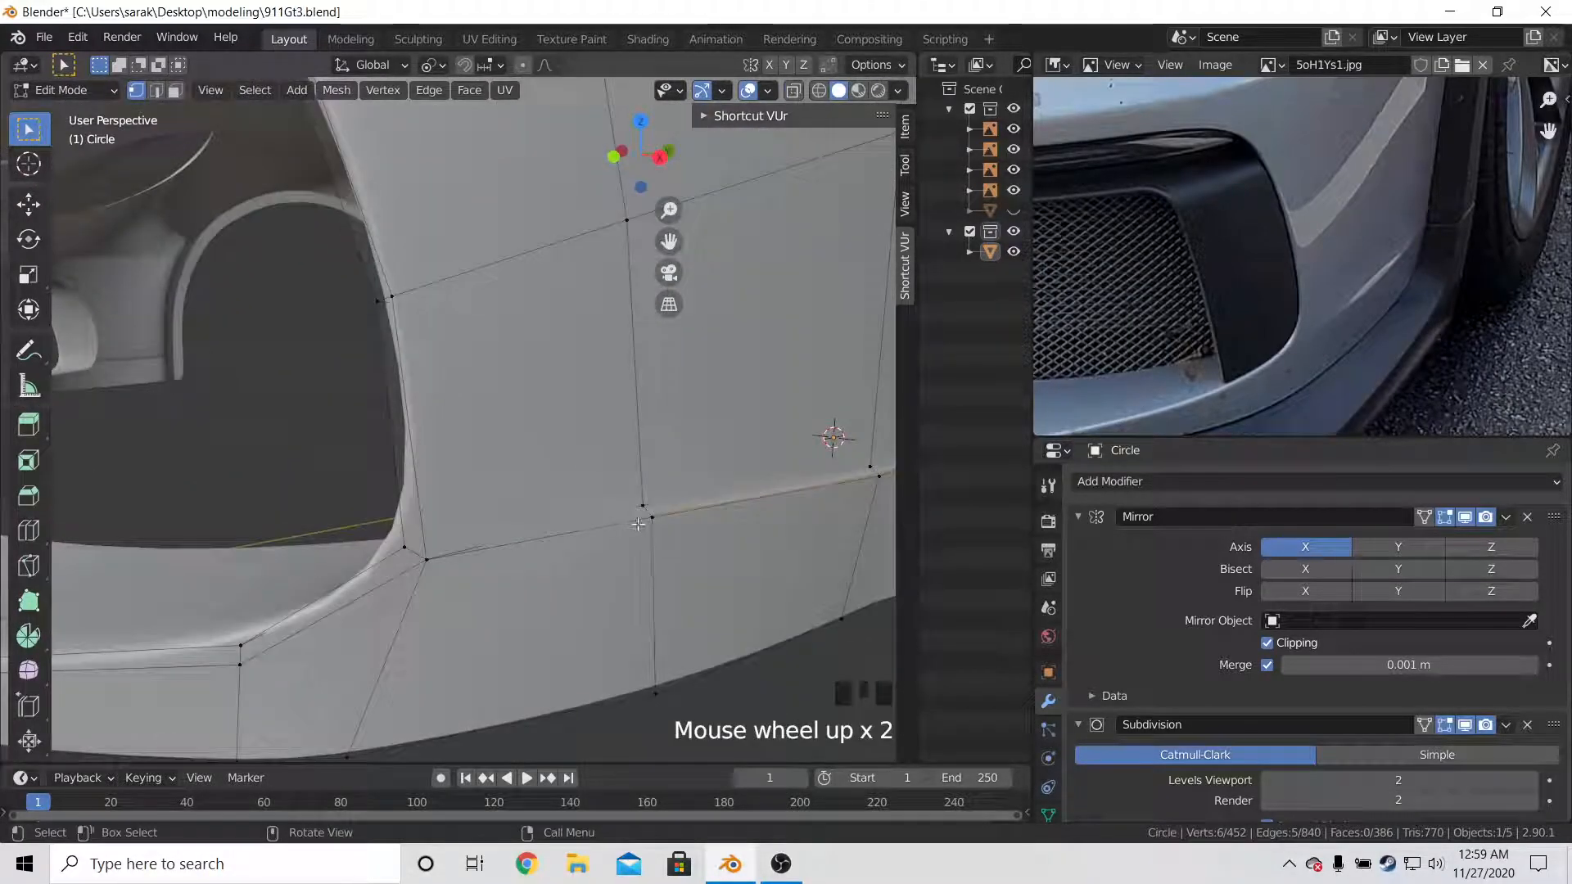
# Cut an edge from the new loop's end to the side intake's lower corner and save the file
pyautogui.press('k')
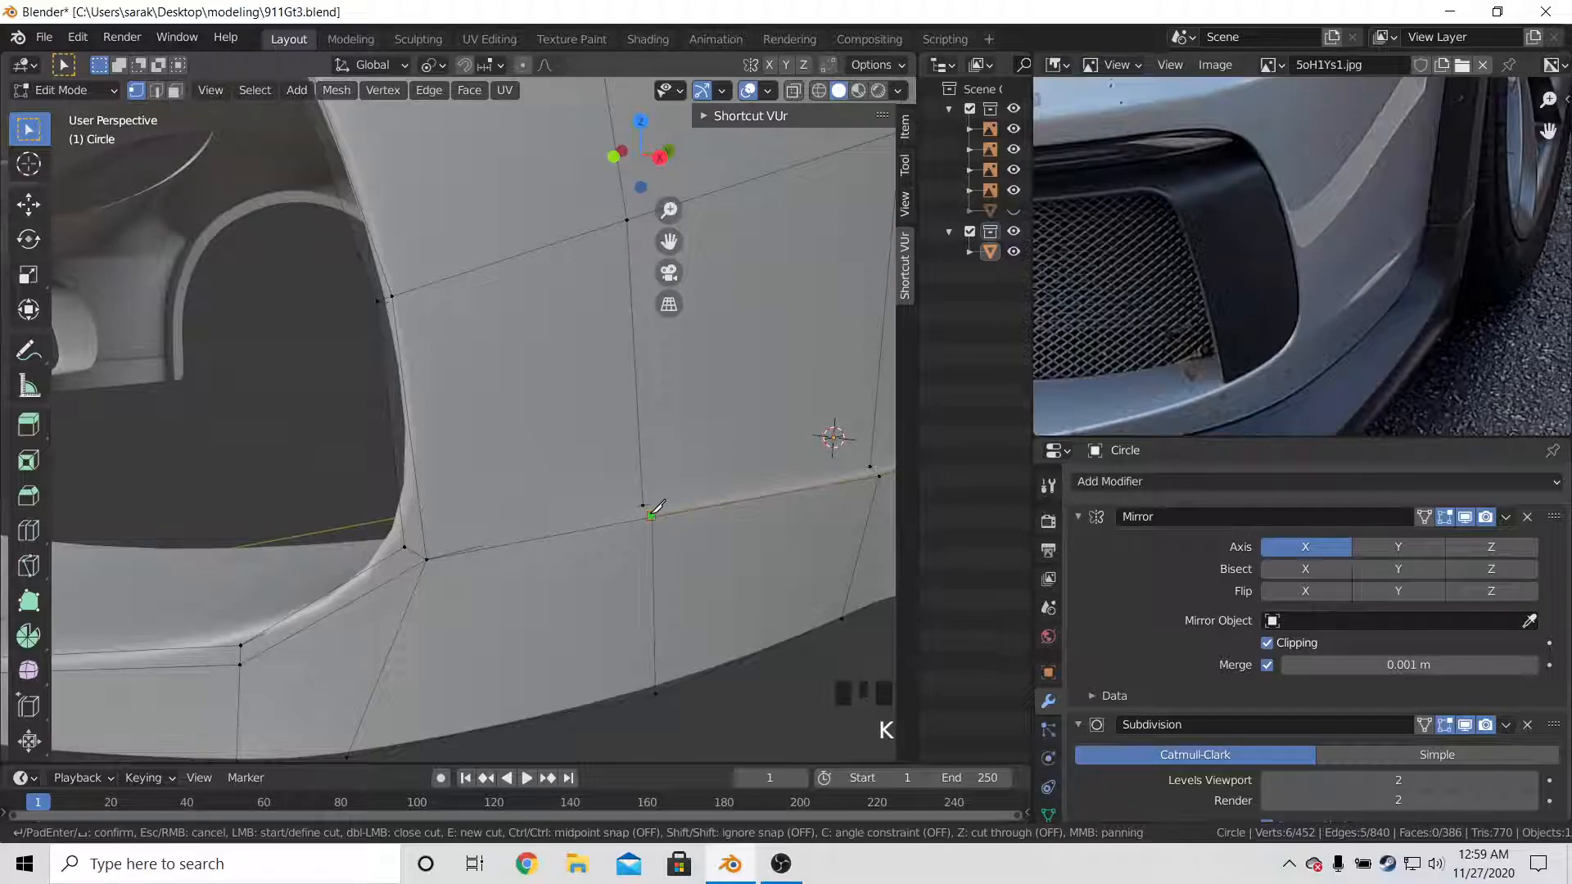
pyautogui.press('Return')
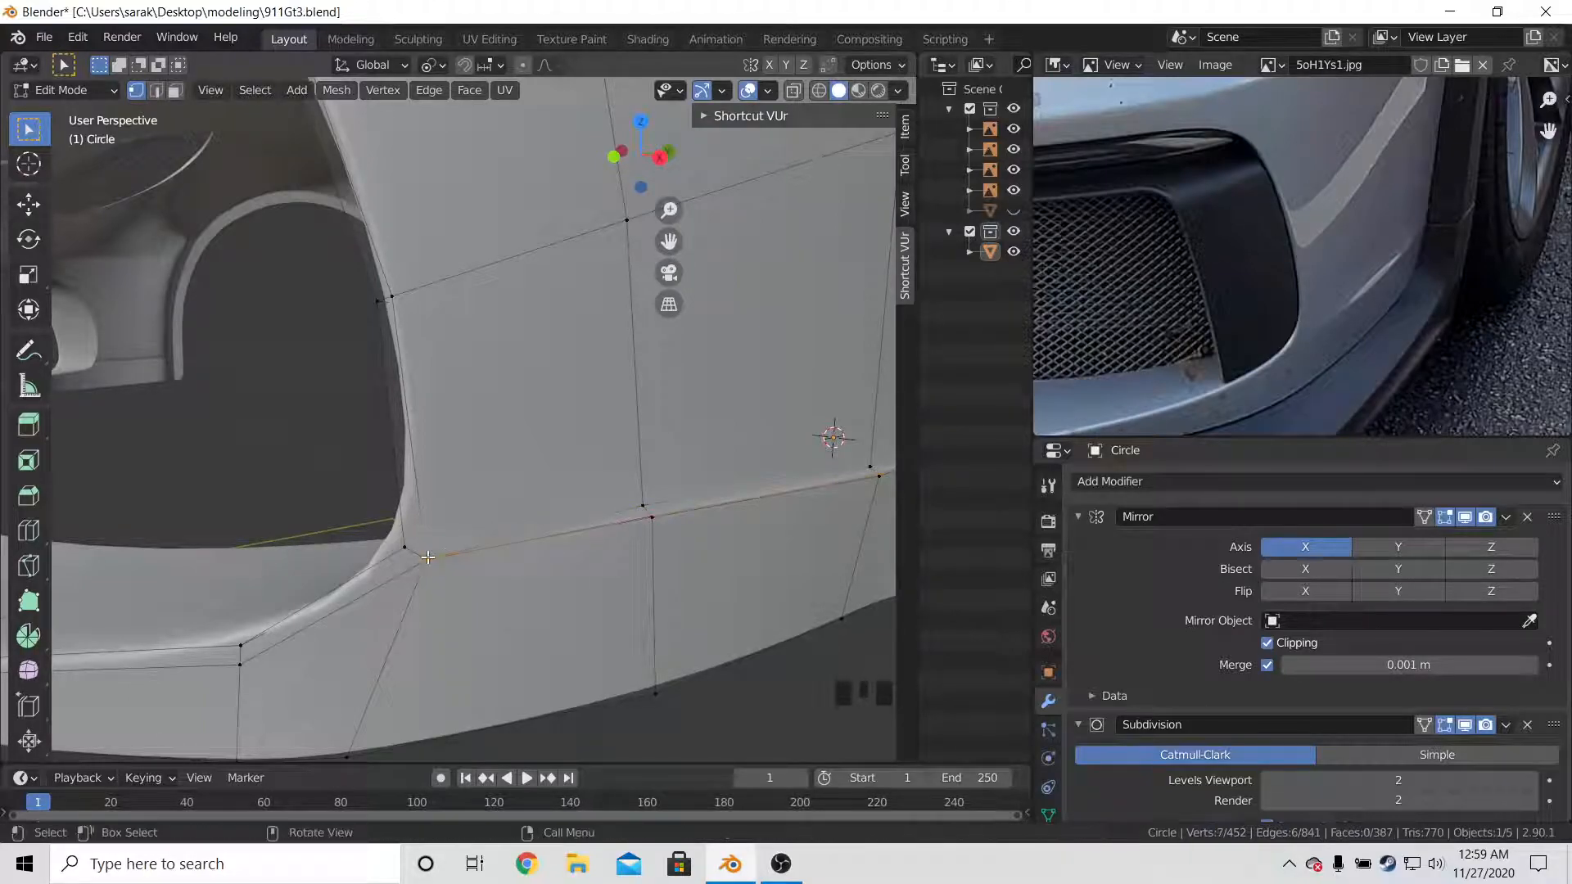
pyautogui.press('Tab')
pyautogui.scroll(-3, 514, 539)
pyautogui.hotkey('ctrl', 's')
# Compare the whole front body and side intake area with the reference photo, saving the file
pyautogui.moveTo(541, 533); pyautogui.dragTo(592, 505, button='middle')
pyautogui.scroll(-2, 464, 485)
pyautogui.moveTo(1186, 339); pyautogui.dragTo(1182, 291, button='middle')
pyautogui.moveTo(598, 445); pyautogui.dragTo(724, 467, button='middle')
pyautogui.hotkey('ctrl', 's')
pyautogui.scroll(-2, 583, 381)
pyautogui.moveTo(1224, 238); pyautogui.dragTo(1226, 371, button='middle')
pyautogui.scroll(-3, 1318, 232)
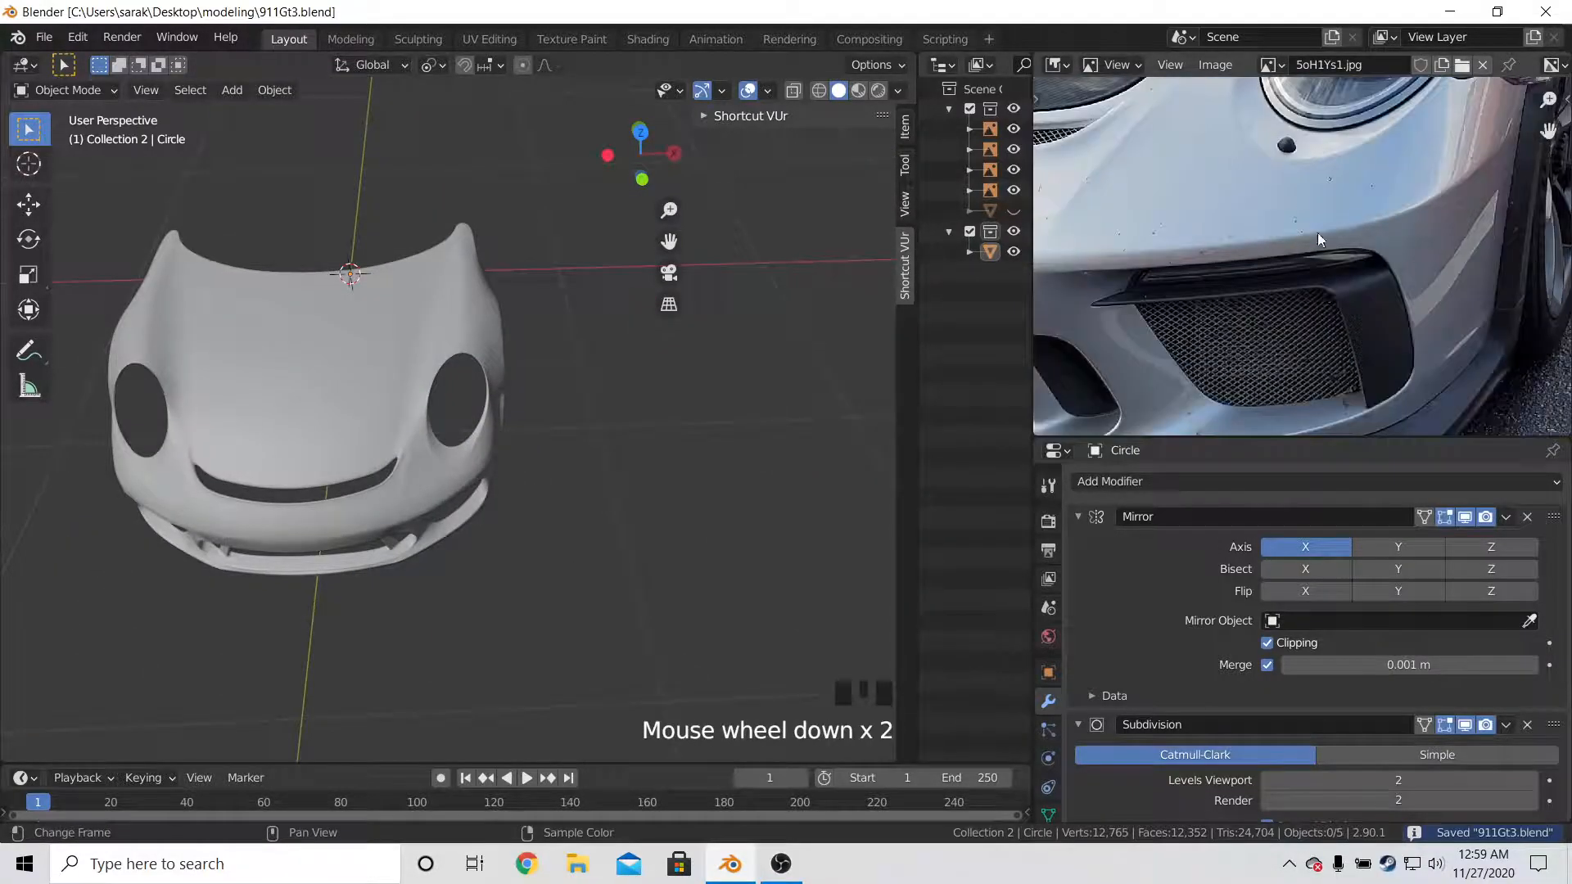
pyautogui.moveTo(1392, 258); pyautogui.dragTo(1269, 383, button='middle')
# Examine the side panel and wheel arch in both smoothed and mesh form, and save the file
pyautogui.moveTo(549, 360); pyautogui.dragTo(373, 311, button='middle')
pyautogui.scroll(5, 459, 344)
pyautogui.press('Tab')
pyautogui.moveTo(618, 372); pyautogui.dragTo(628, 309, button='middle')
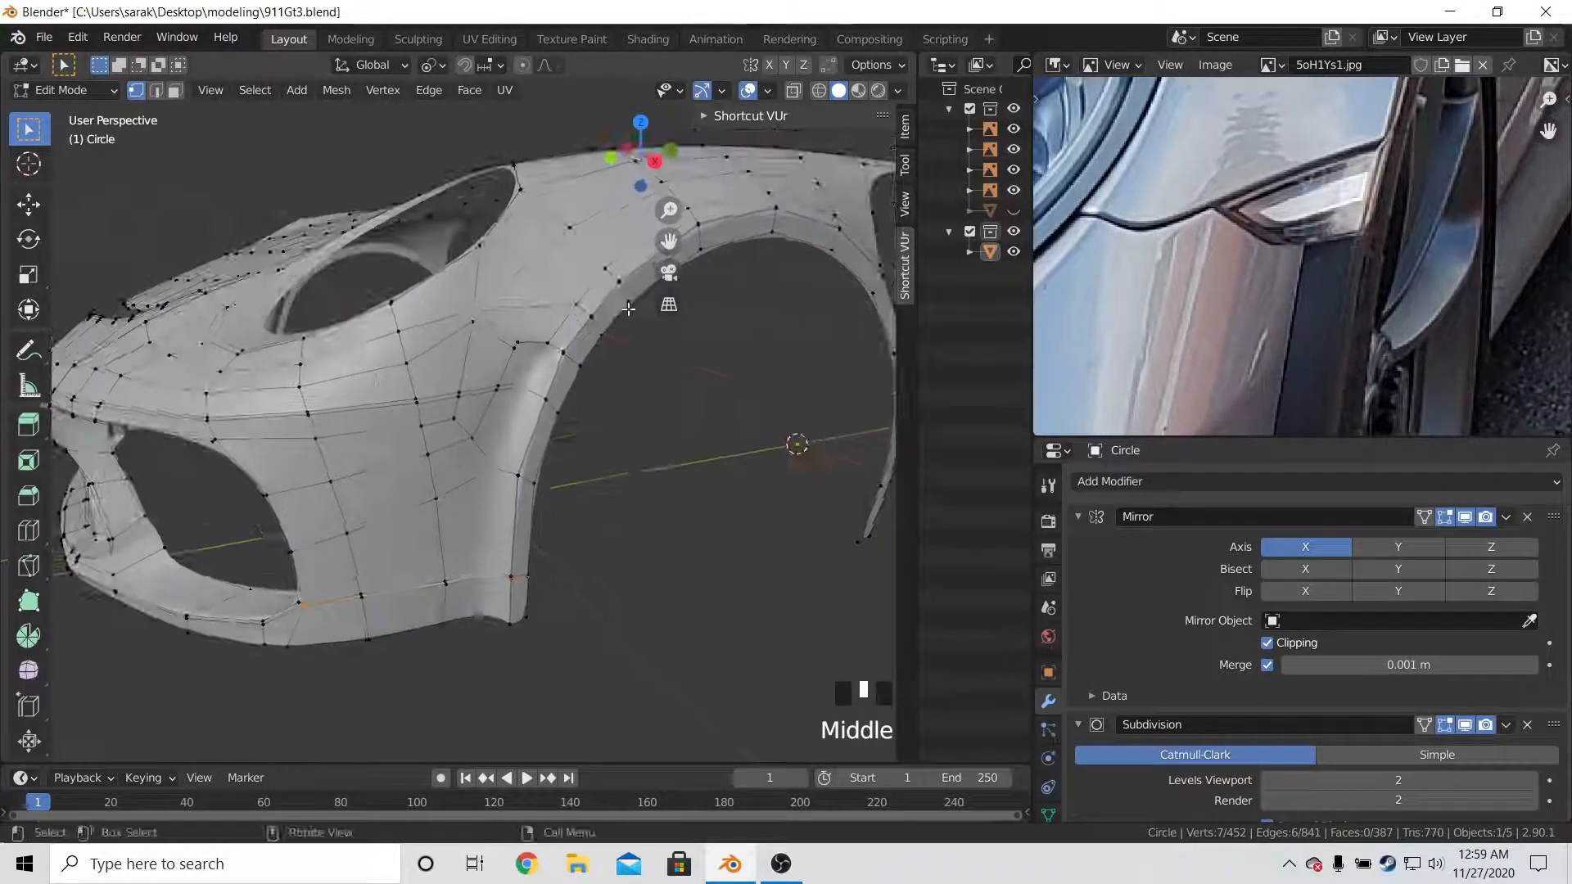
pyautogui.scroll(3, 628, 308)
pyautogui.press('Tab')
pyautogui.moveTo(571, 446); pyautogui.dragTo(624, 377, button='middle')
pyautogui.press('Tab')
pyautogui.press('Tab')
pyautogui.scroll(-3, 614, 368)
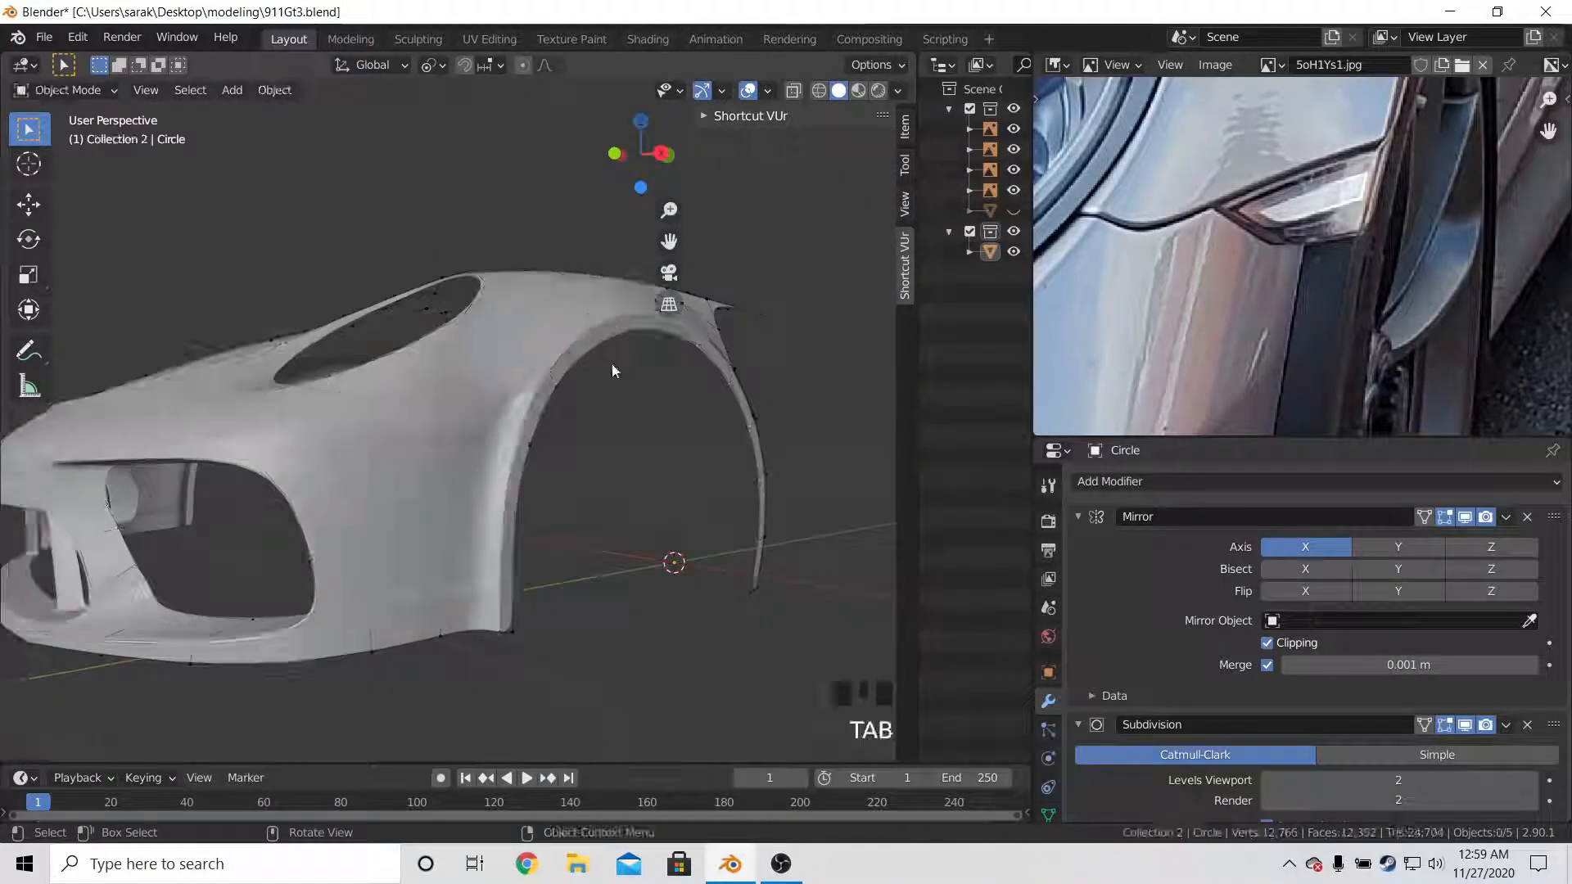
pyautogui.hotkey('ctrl', 's')
pyautogui.scroll(-4, 630, 419)
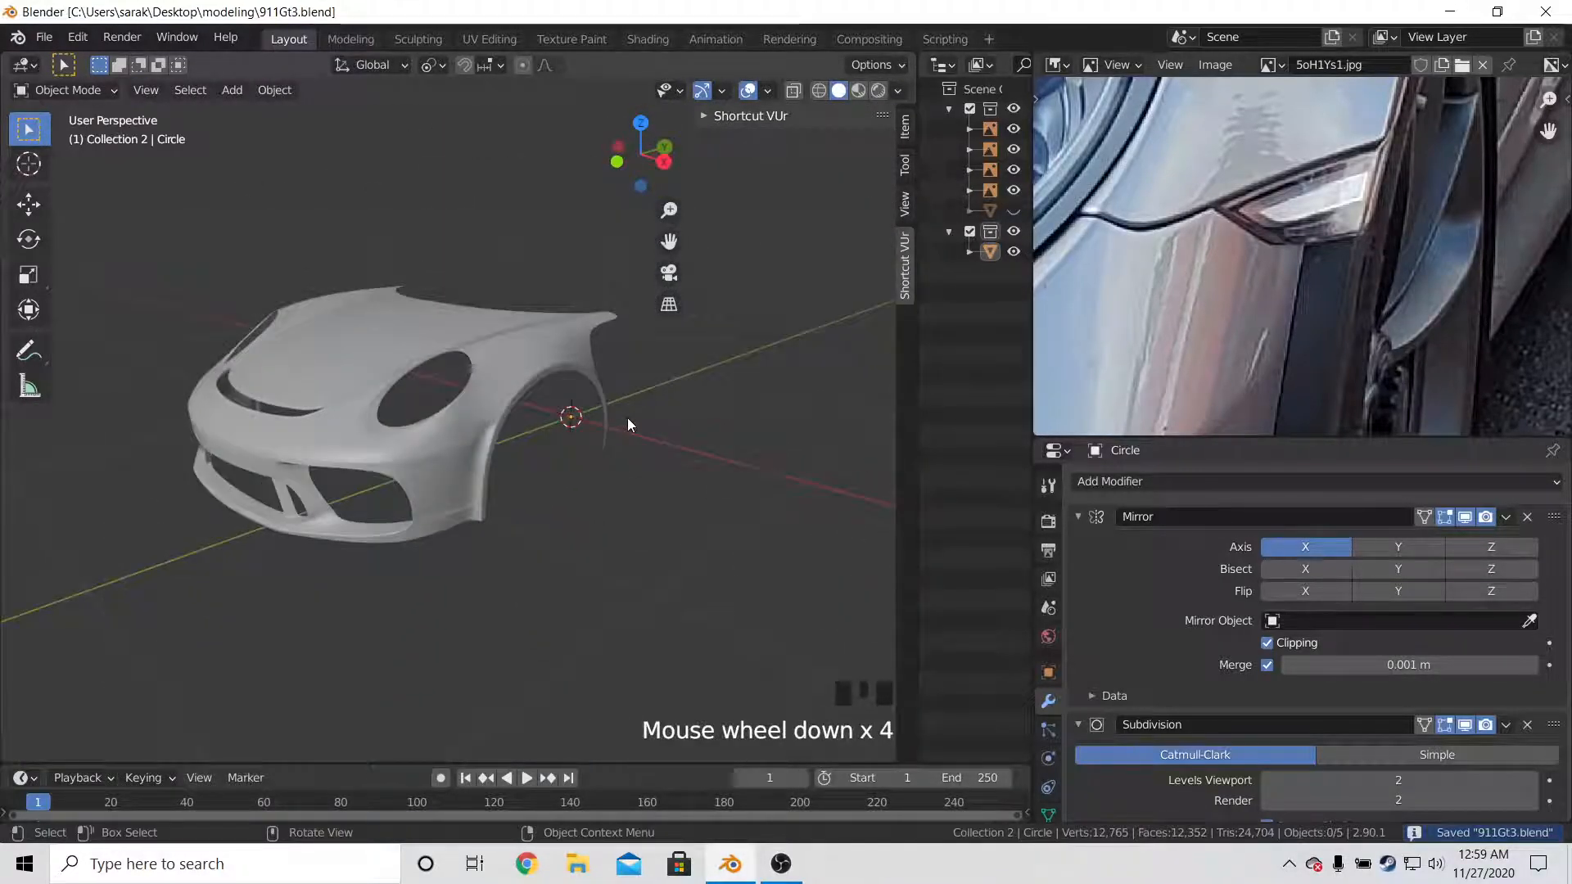